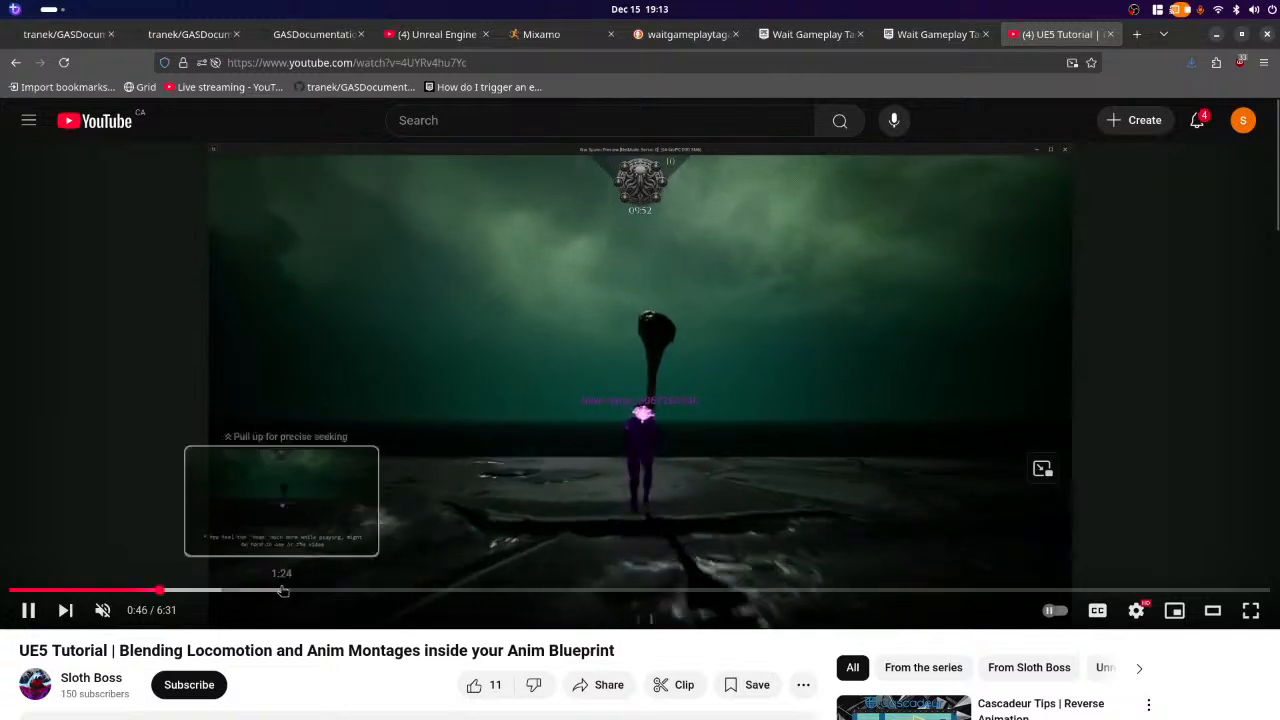
# - Skip ahead to about 2:20 in the Anim Blueprint blending tutorial and pause on the event graph and anim graph
pyautogui.click(466, 590)
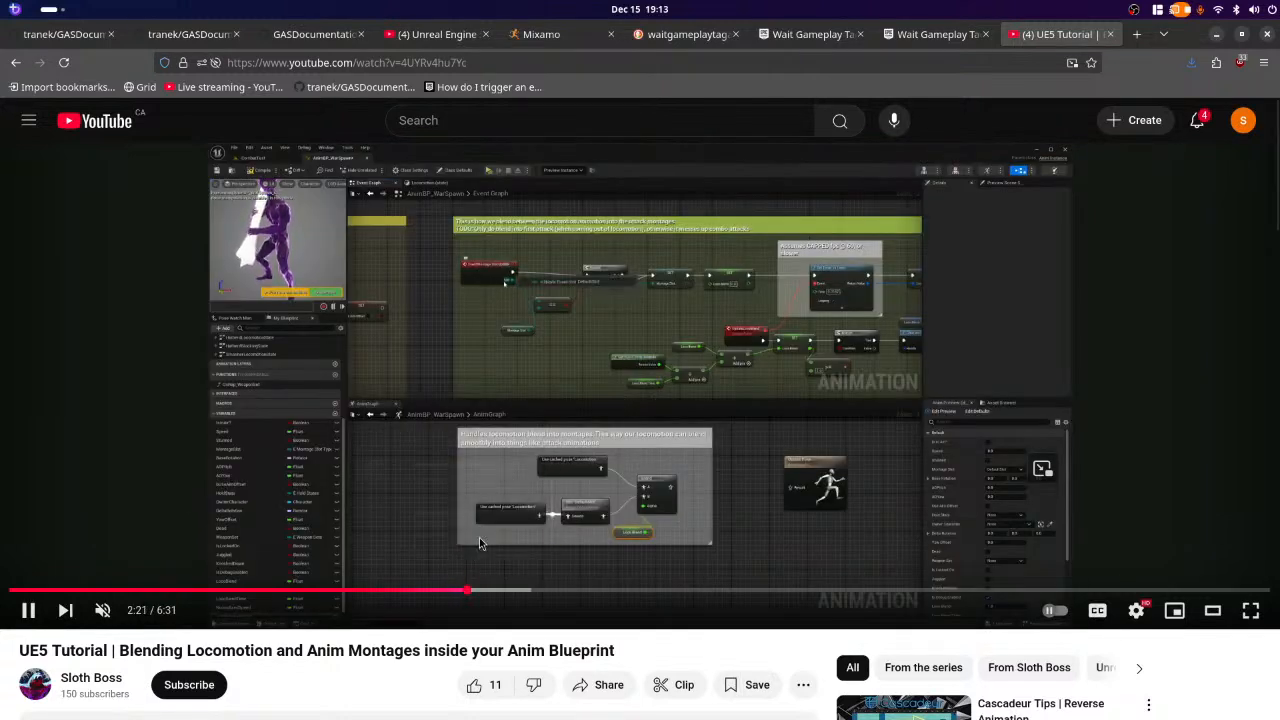
pyautogui.click(502, 519)
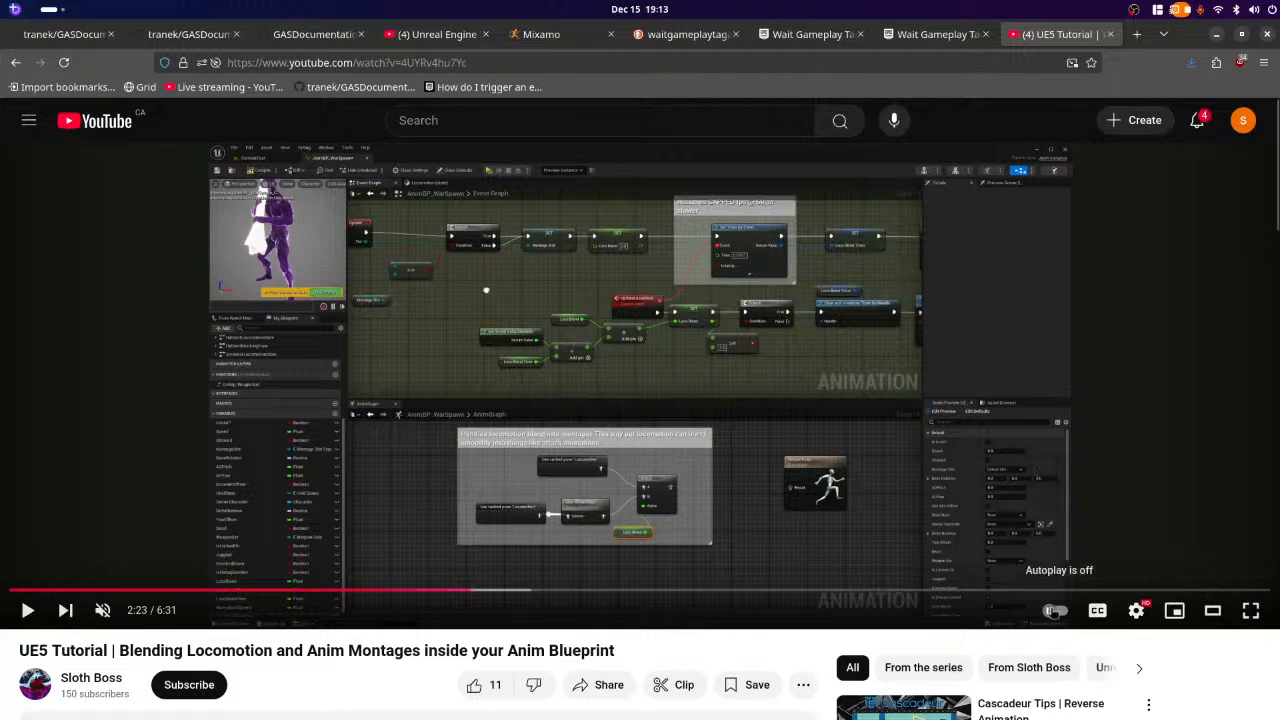
pyautogui.click(1127, 614)
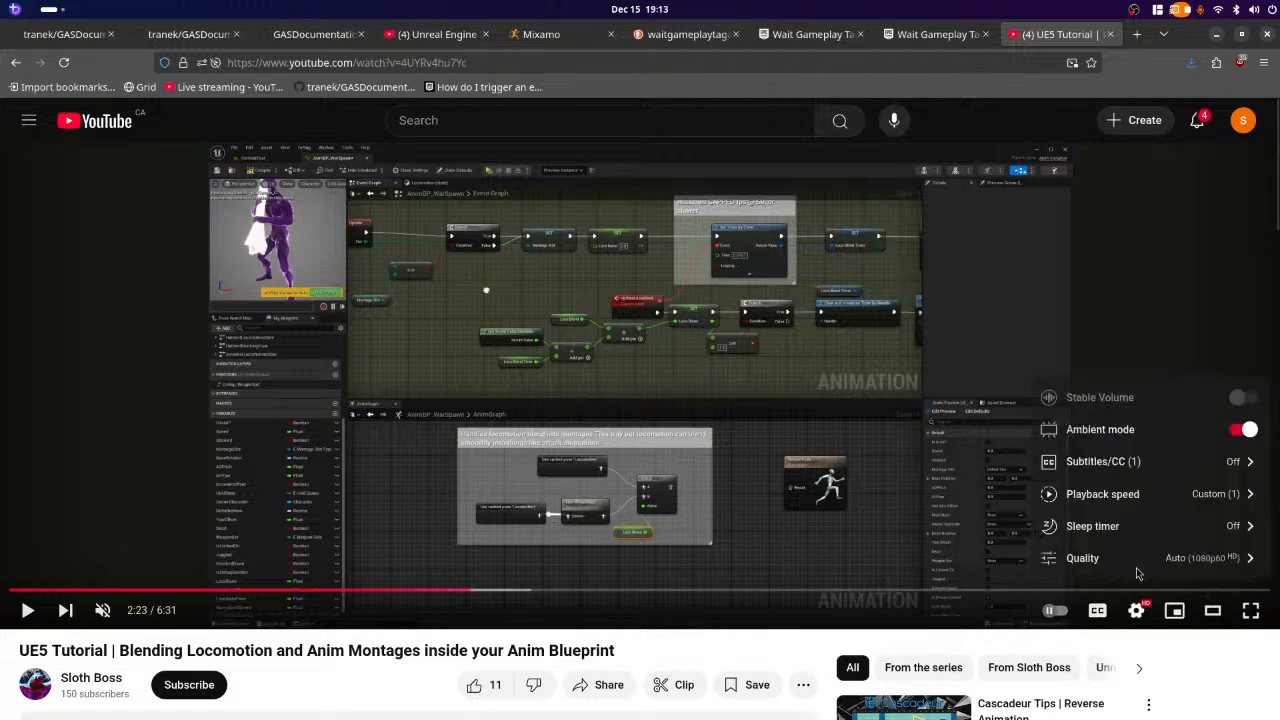
pyautogui.click(783, 530)
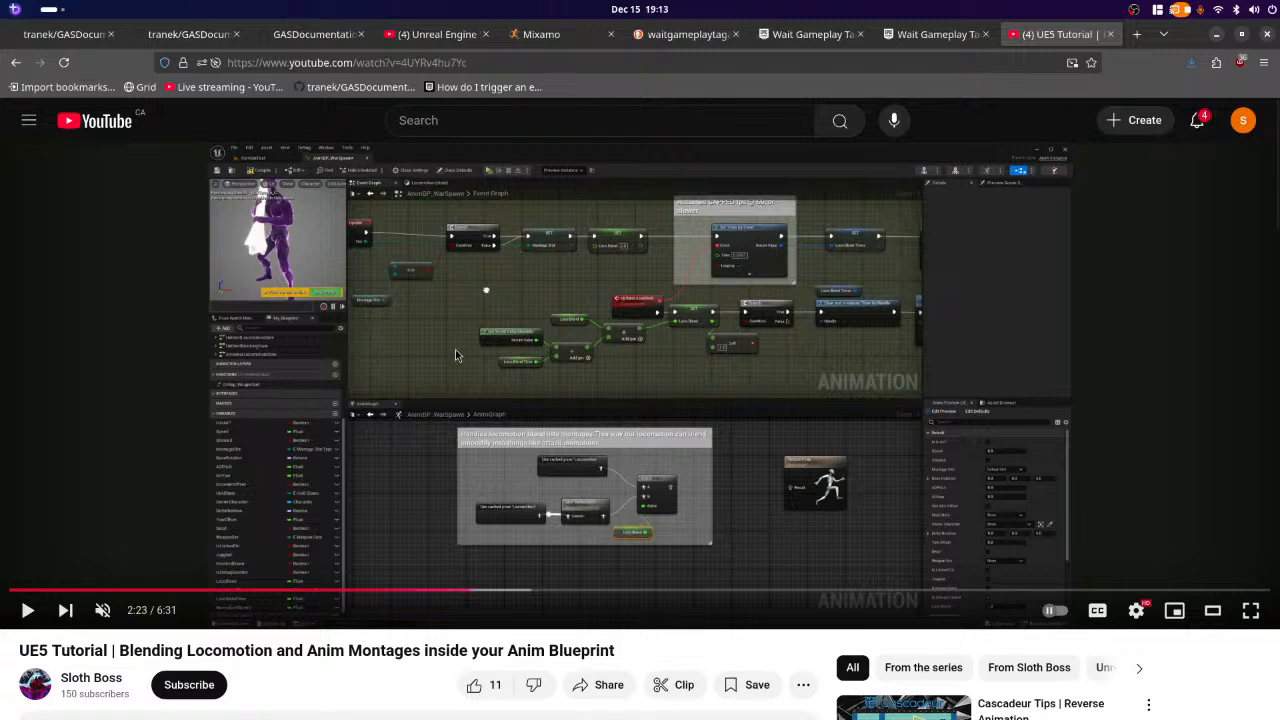
# - Pop out the chat of the current Computer Touching live stream from YouTube Studio and close the stream dashboard
pyautogui.click(184, 94)
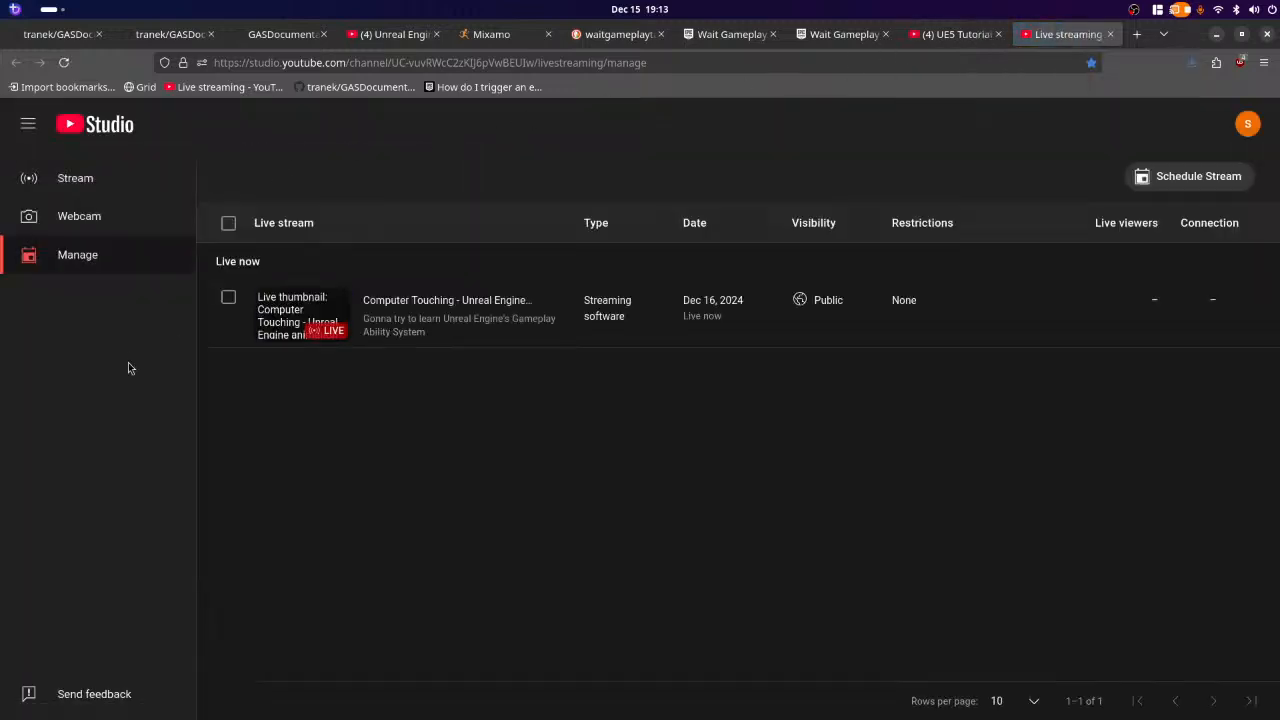
pyautogui.click(429, 302)
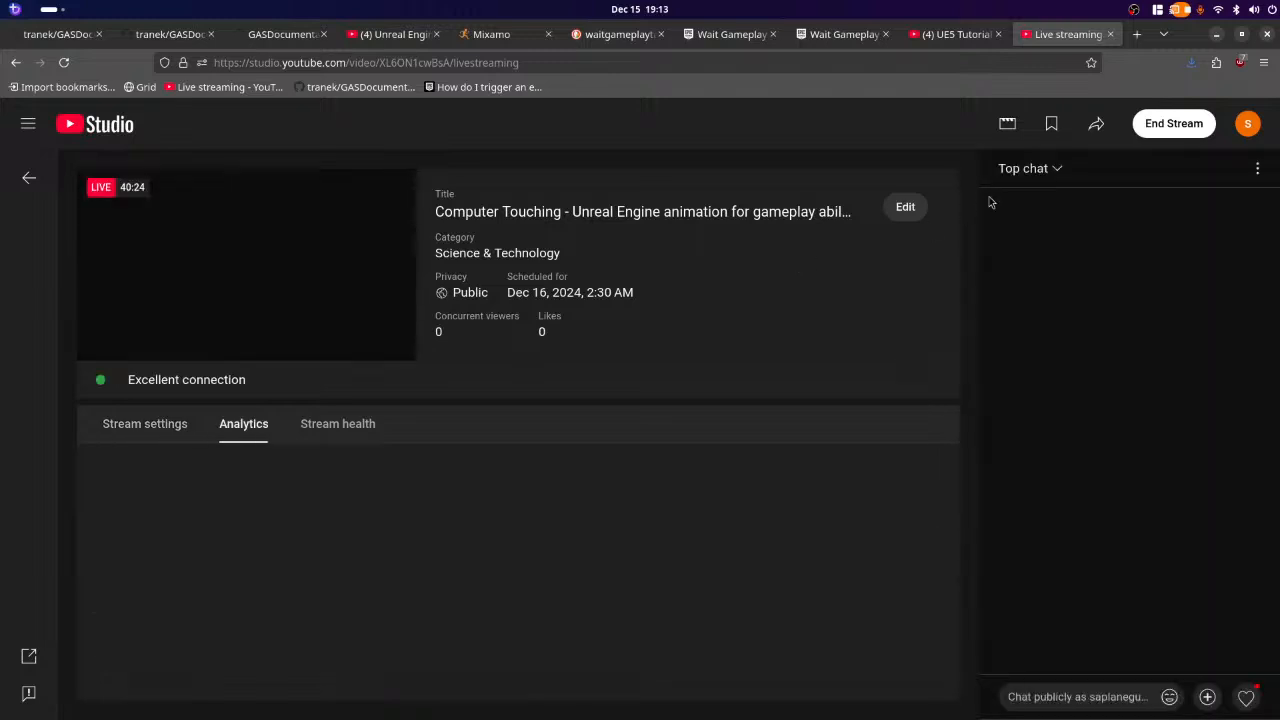
pyautogui.click(1257, 168)
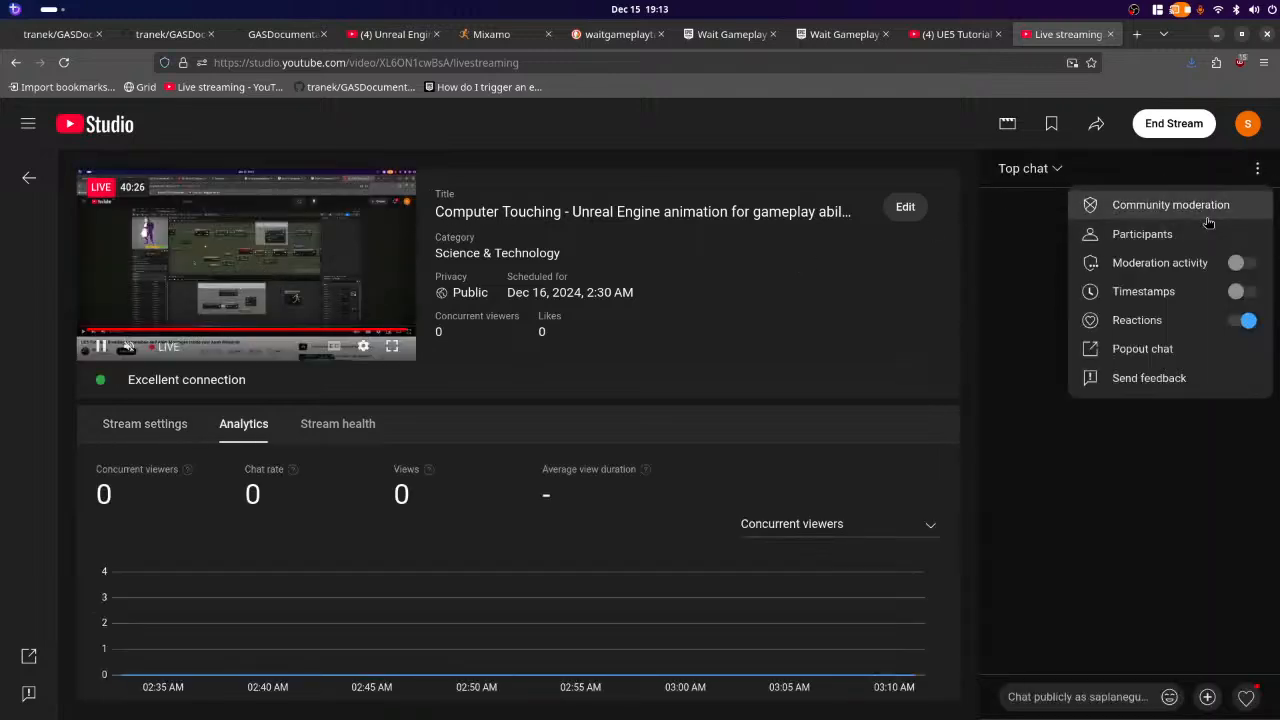
pyautogui.click(1085, 348)
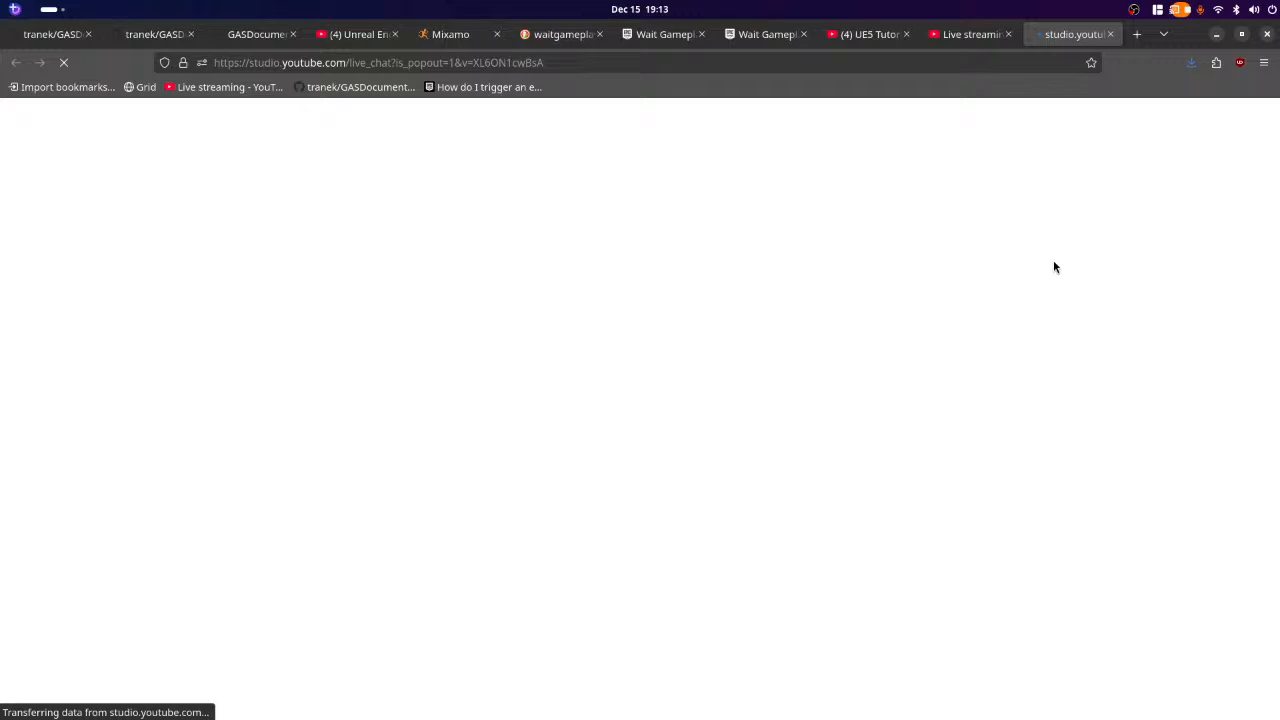
pyautogui.rightClick(967, 41)
pyautogui.click(957, 39)
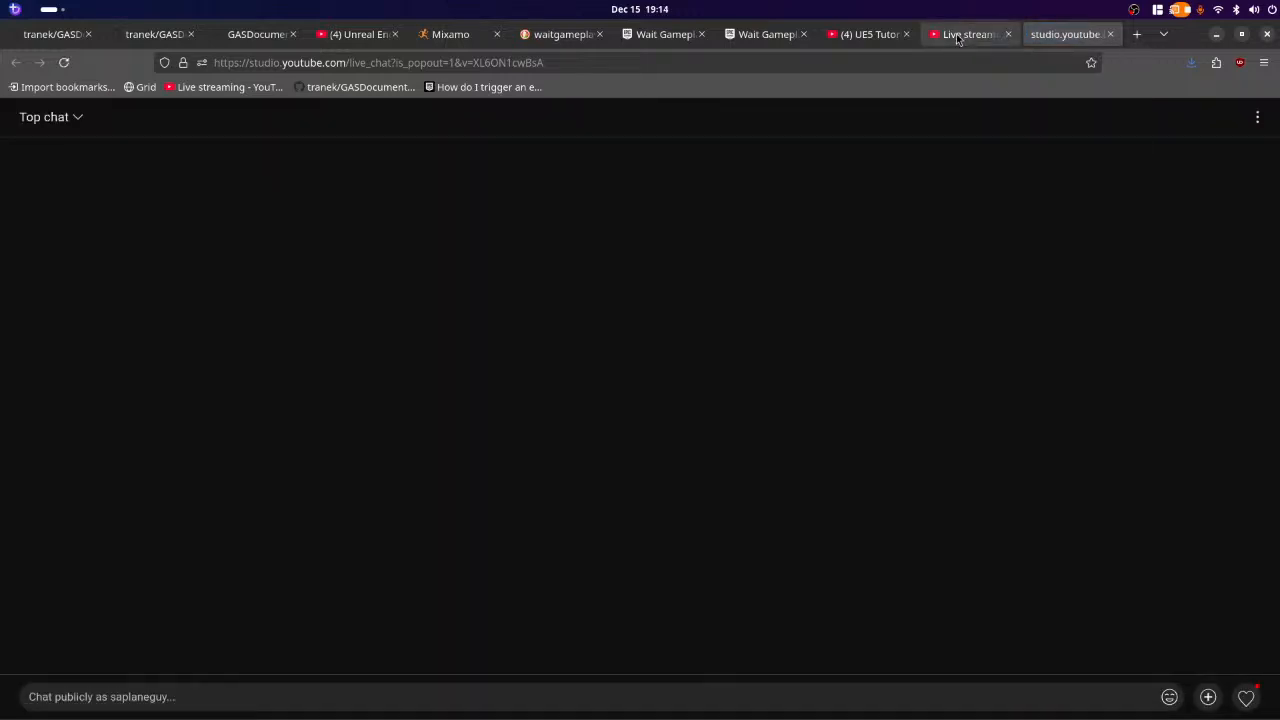
pyautogui.click(1007, 36)
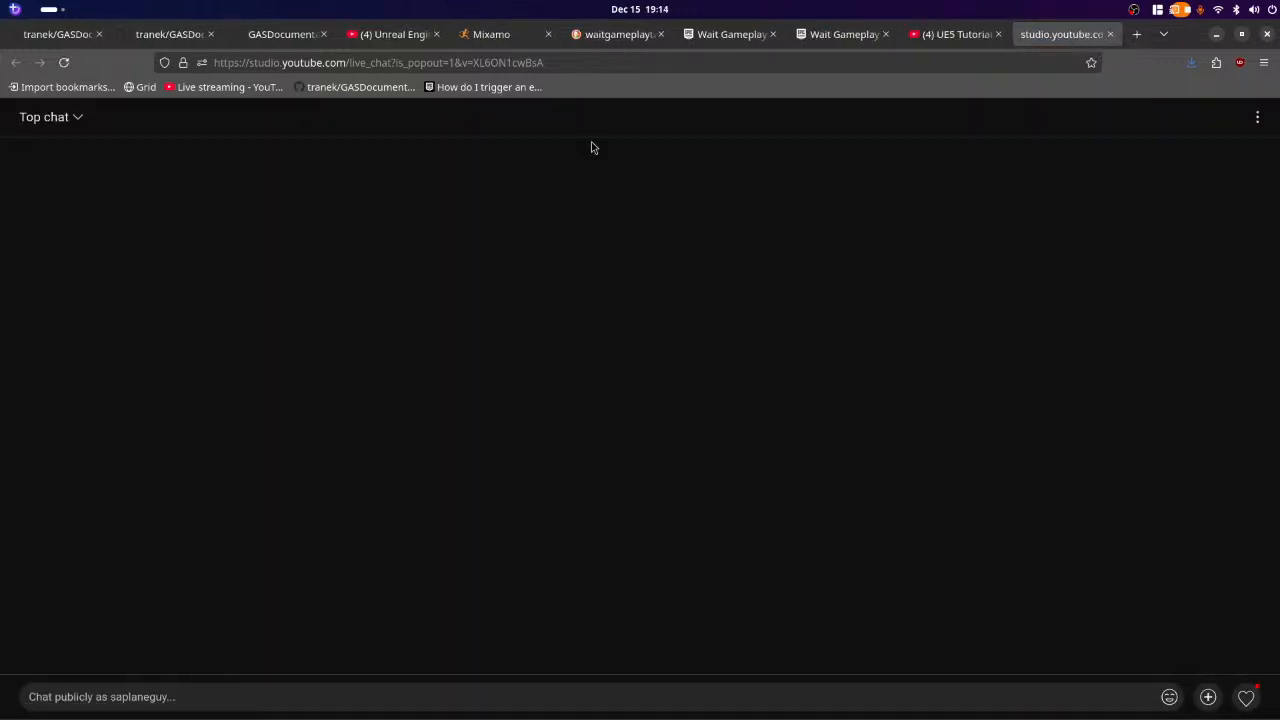
# - Switch the chat to the Live chat view and detach it into a separate narrow window beside the tutorial video
pyautogui.click(77, 117)
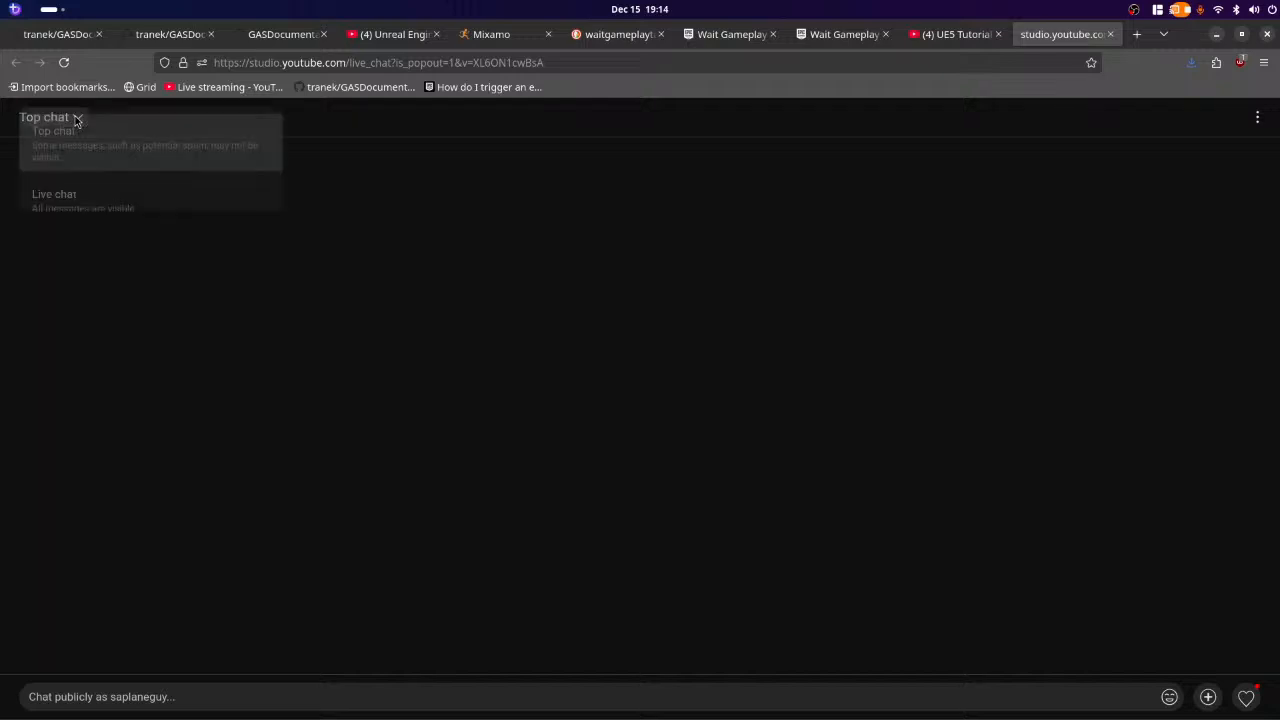
pyautogui.click(78, 199)
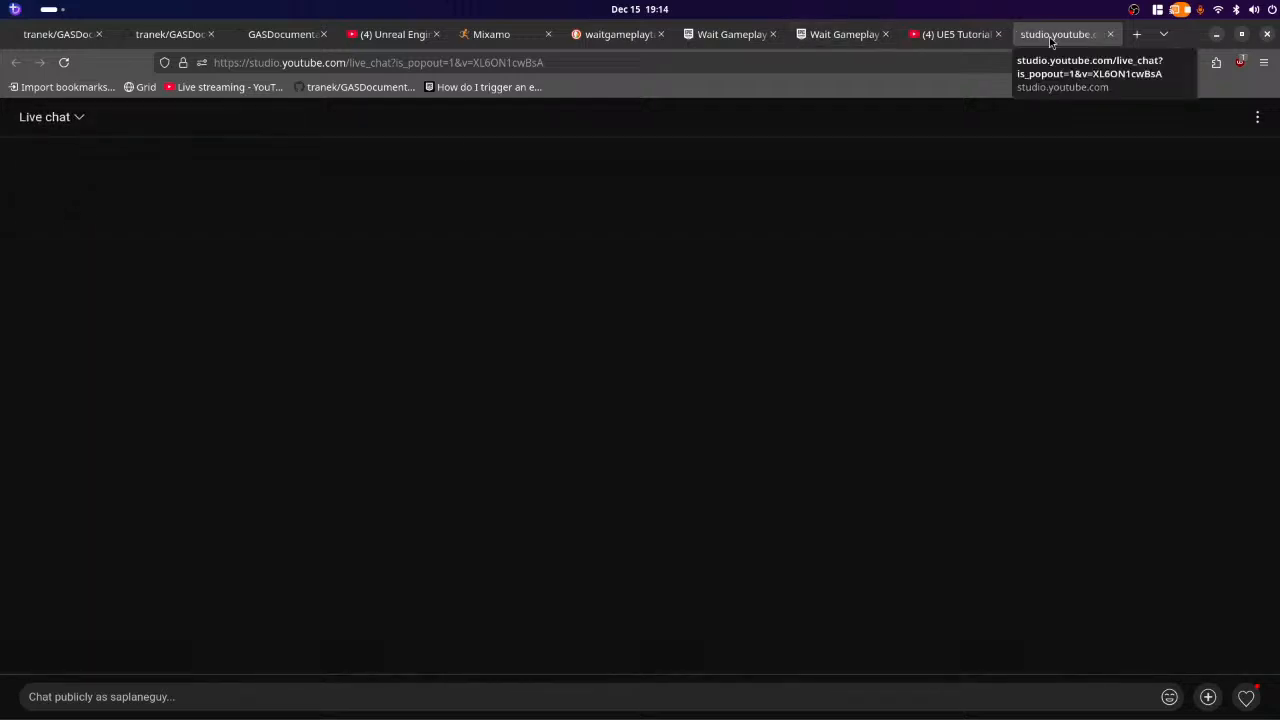
pyautogui.moveTo(1050, 41); pyautogui.dragTo(921, 337)
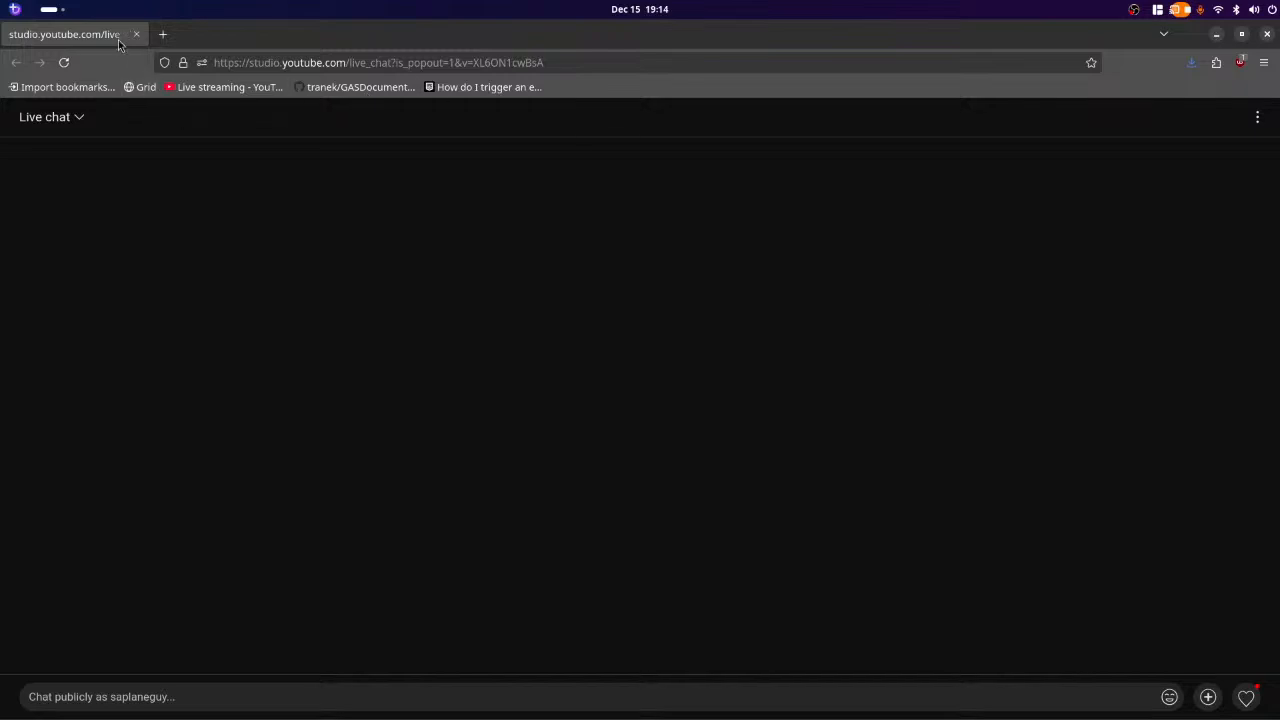
pyautogui.moveTo(237, 183); pyautogui.dragTo(805, 74)
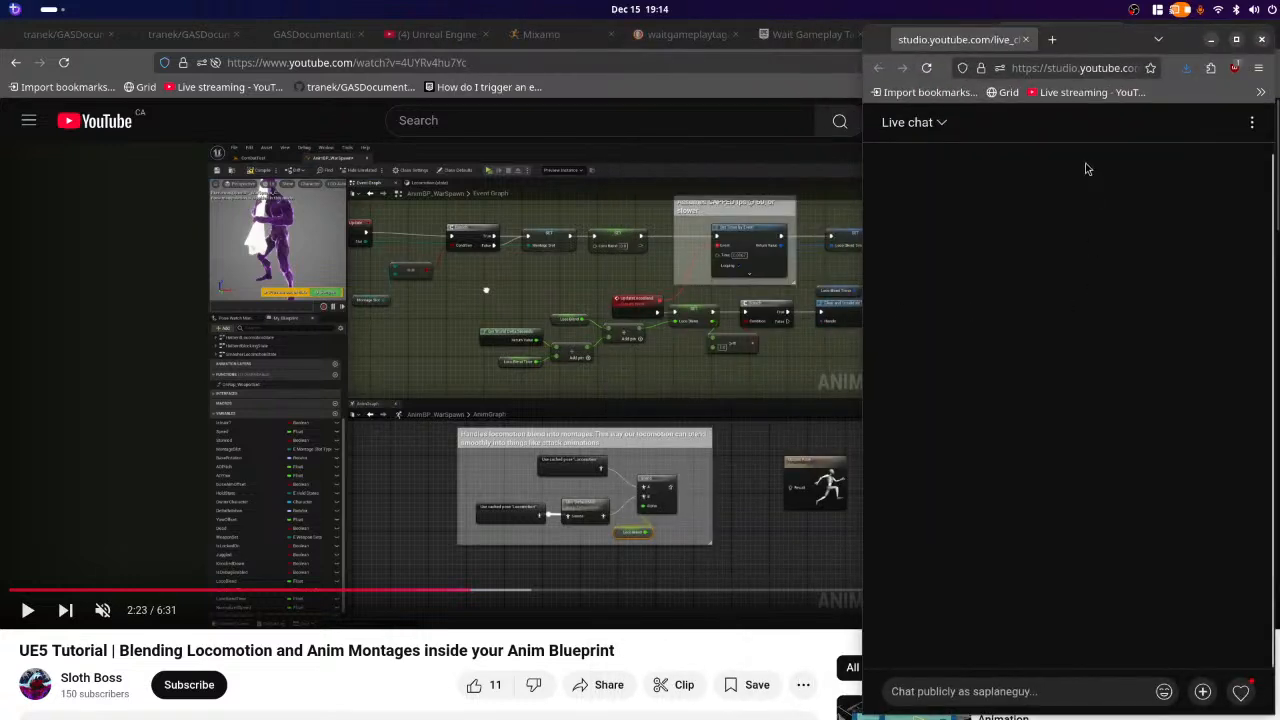
pyautogui.rightClick(1106, 51)
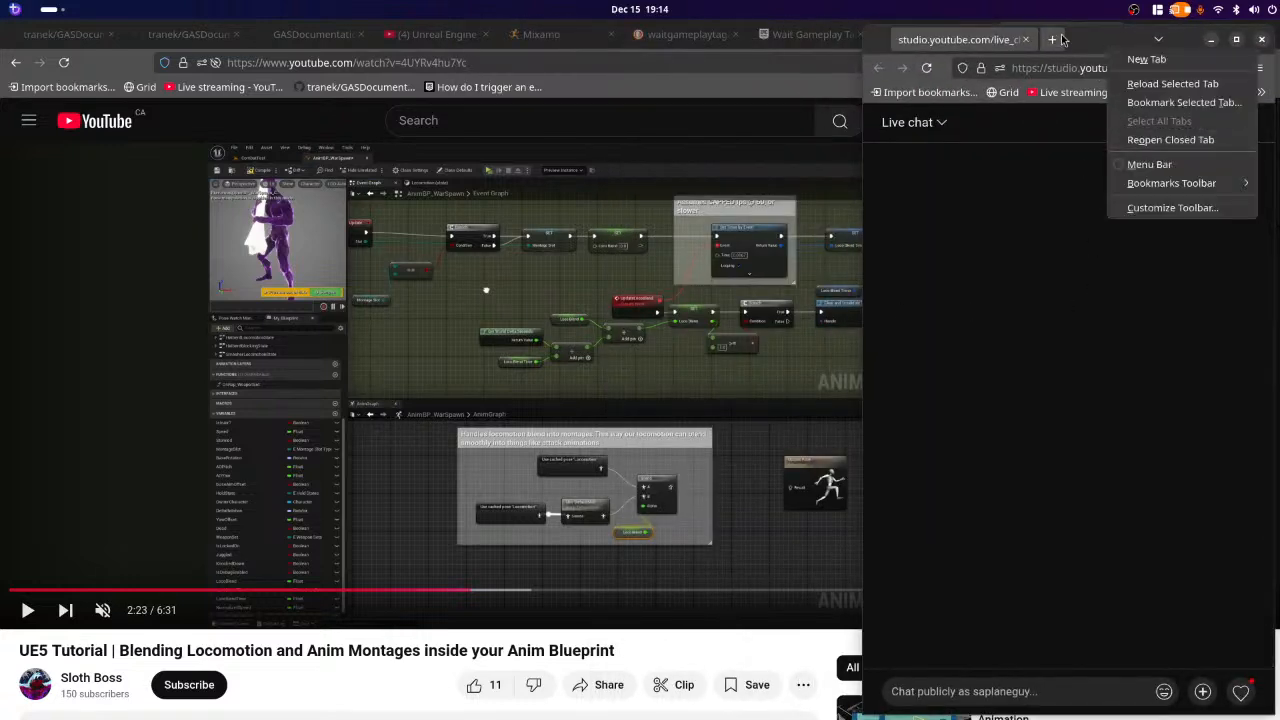
pyautogui.rightClick(1185, 39)
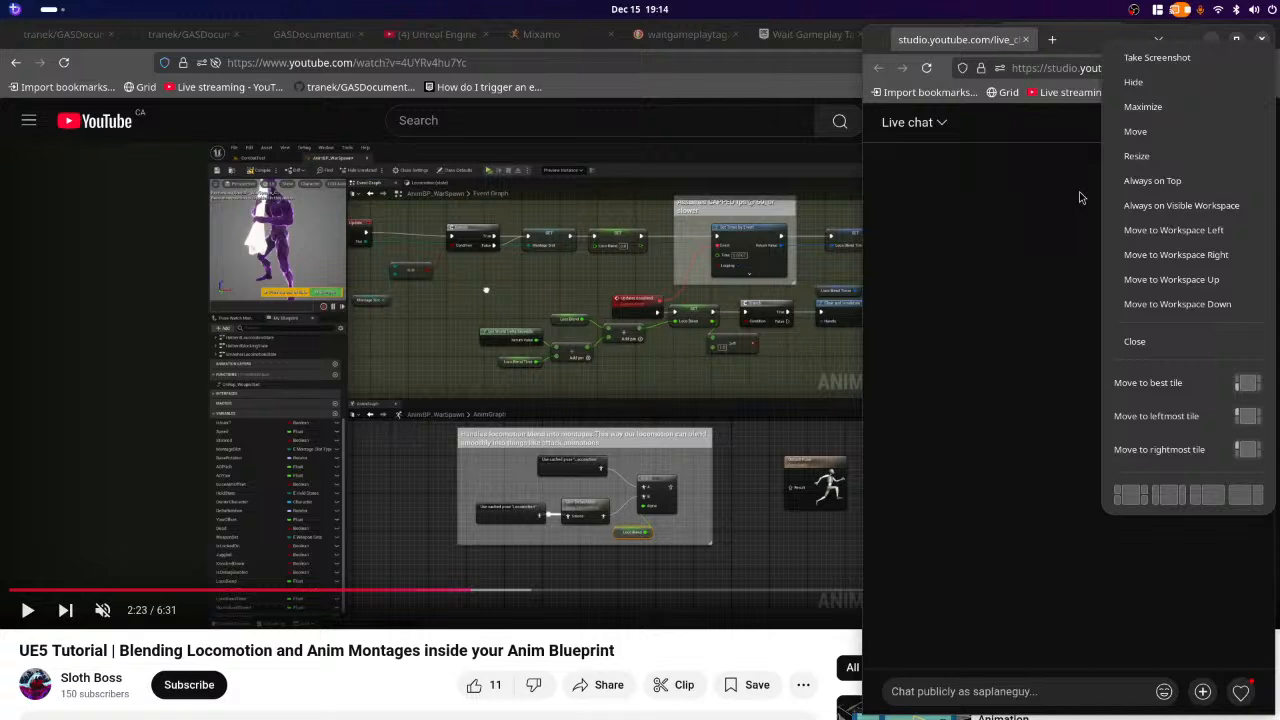
pyautogui.click(992, 272)
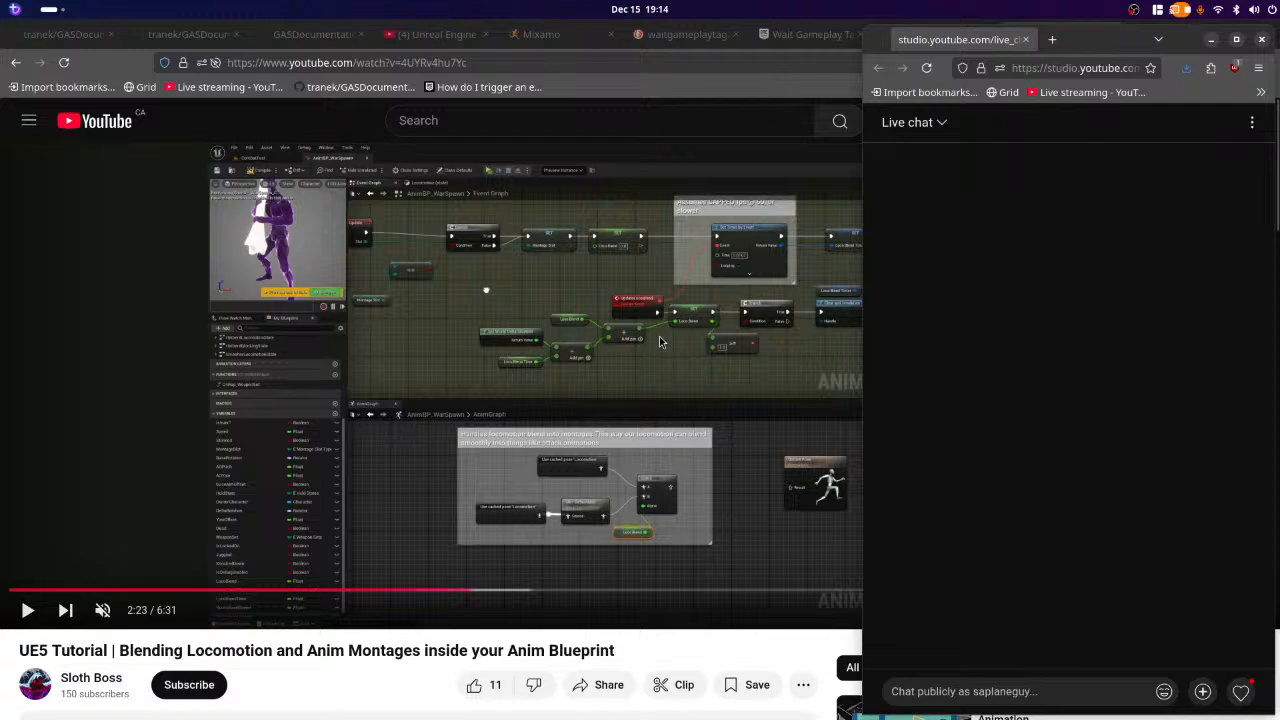
# - Switch to the Unreal Editor and open the BP_GuestCharacter blueprint from the Characters folder
pyautogui.press('super')
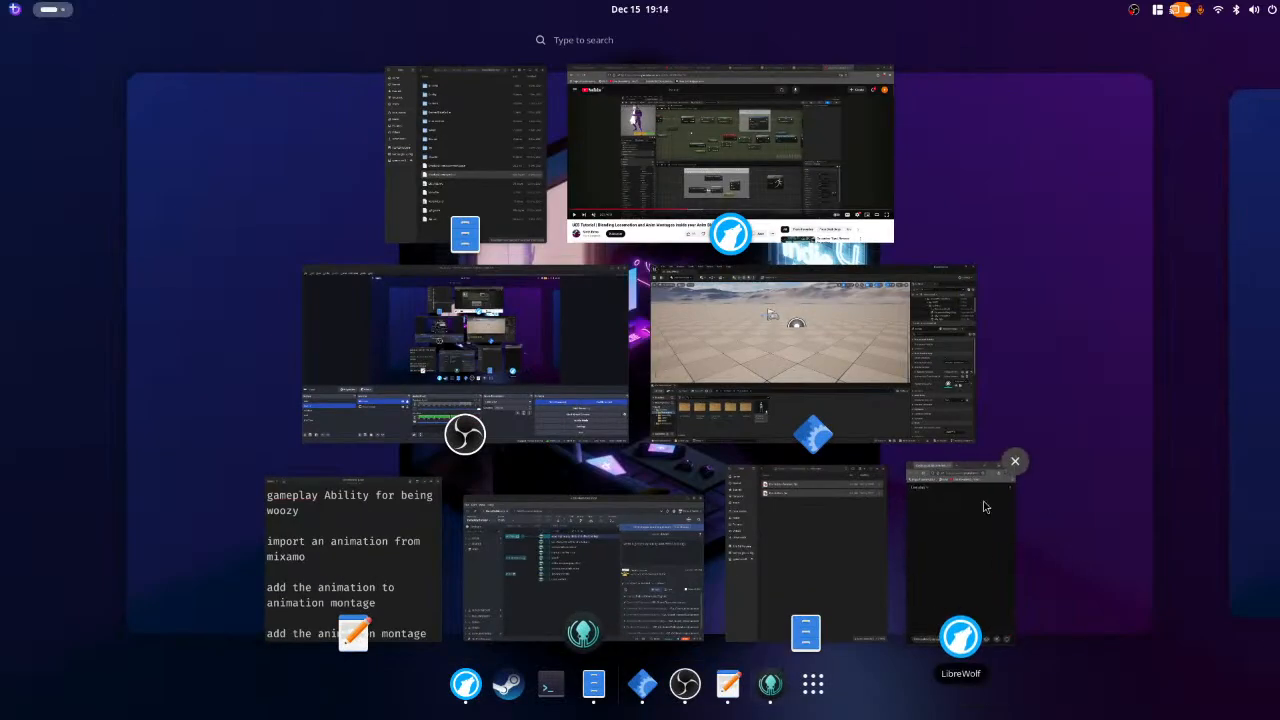
pyautogui.click(728, 326)
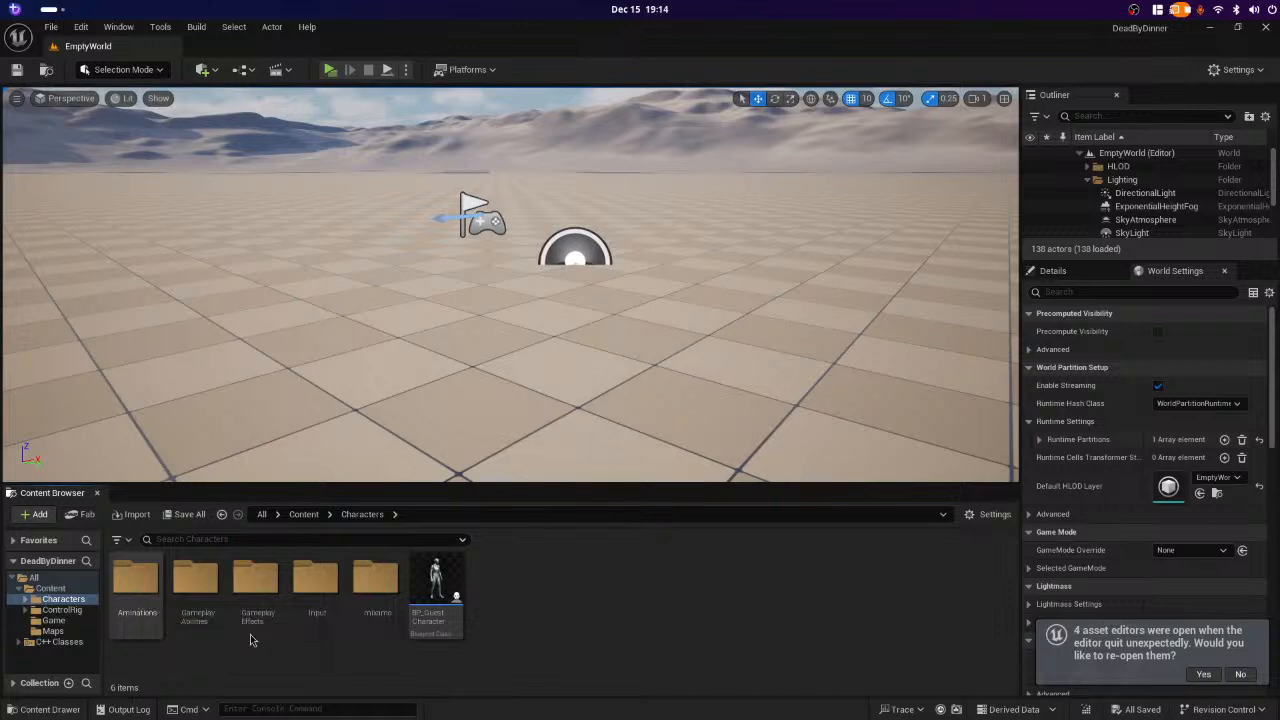
pyautogui.doubleClick(443, 581)
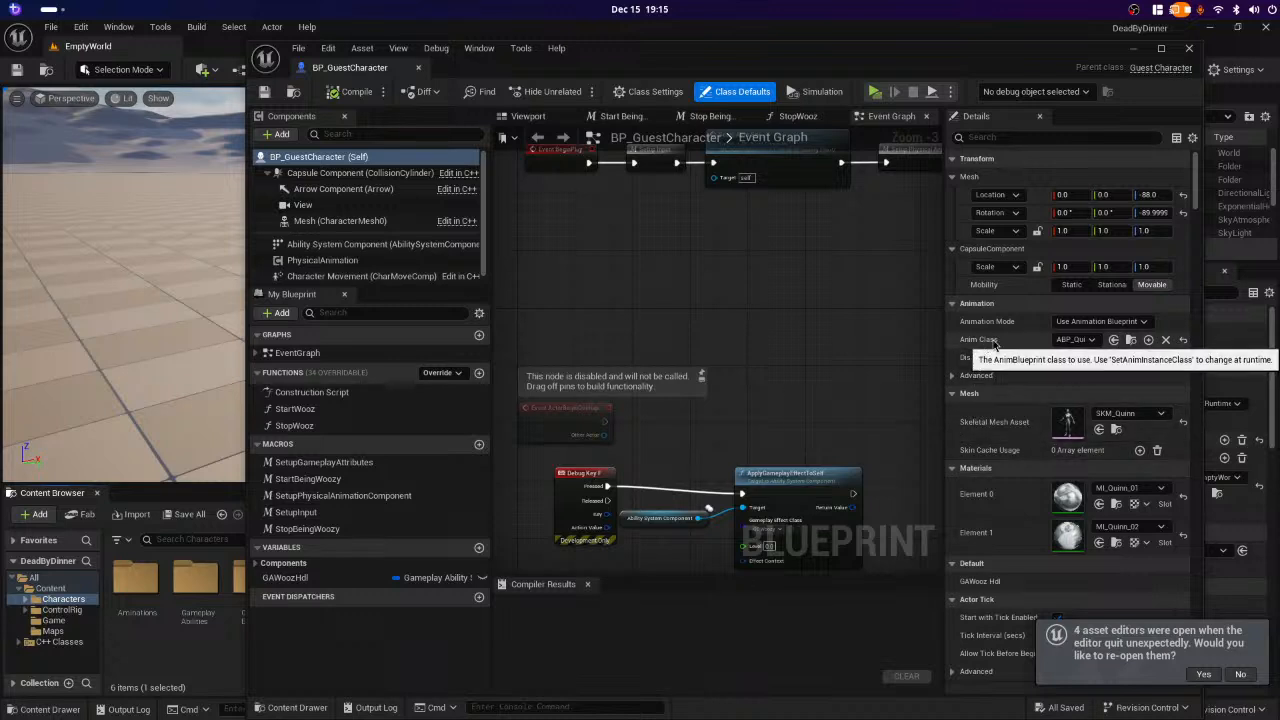
# - Check the Anim Class choices in the guest character's class defaults and minimize the blueprint editor
pyautogui.click(1093, 341)
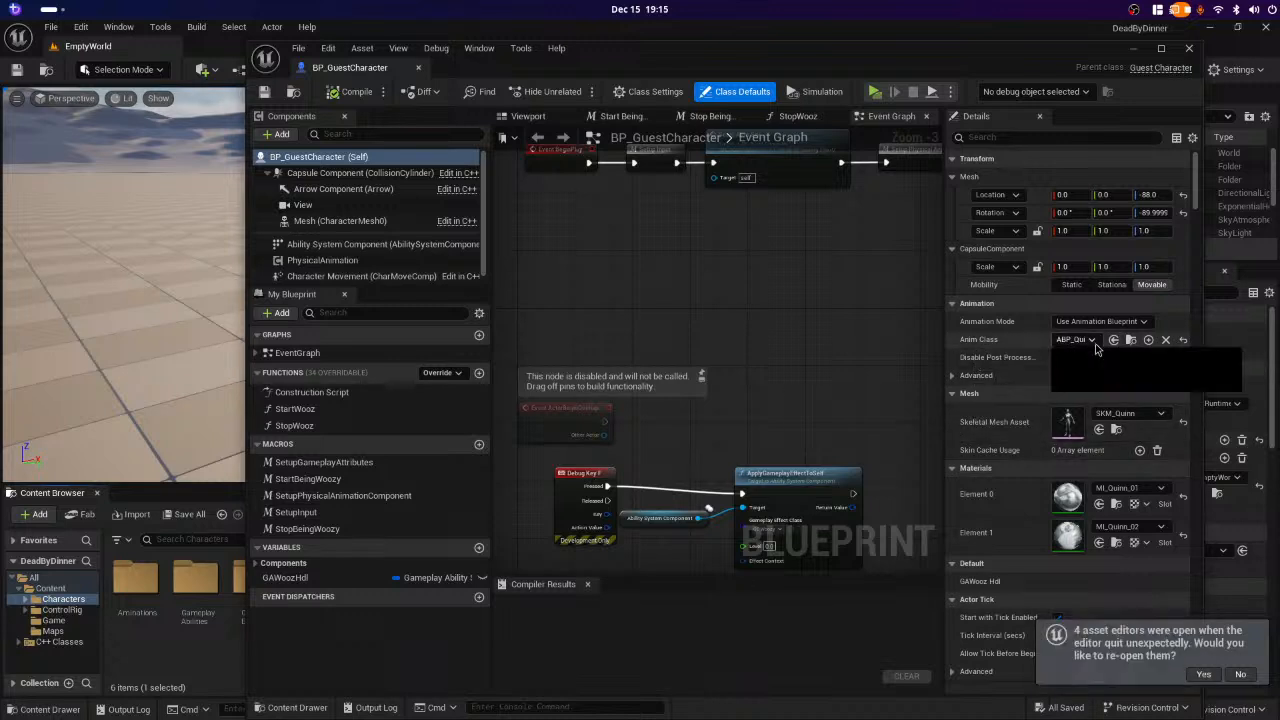
pyautogui.click(1094, 341)
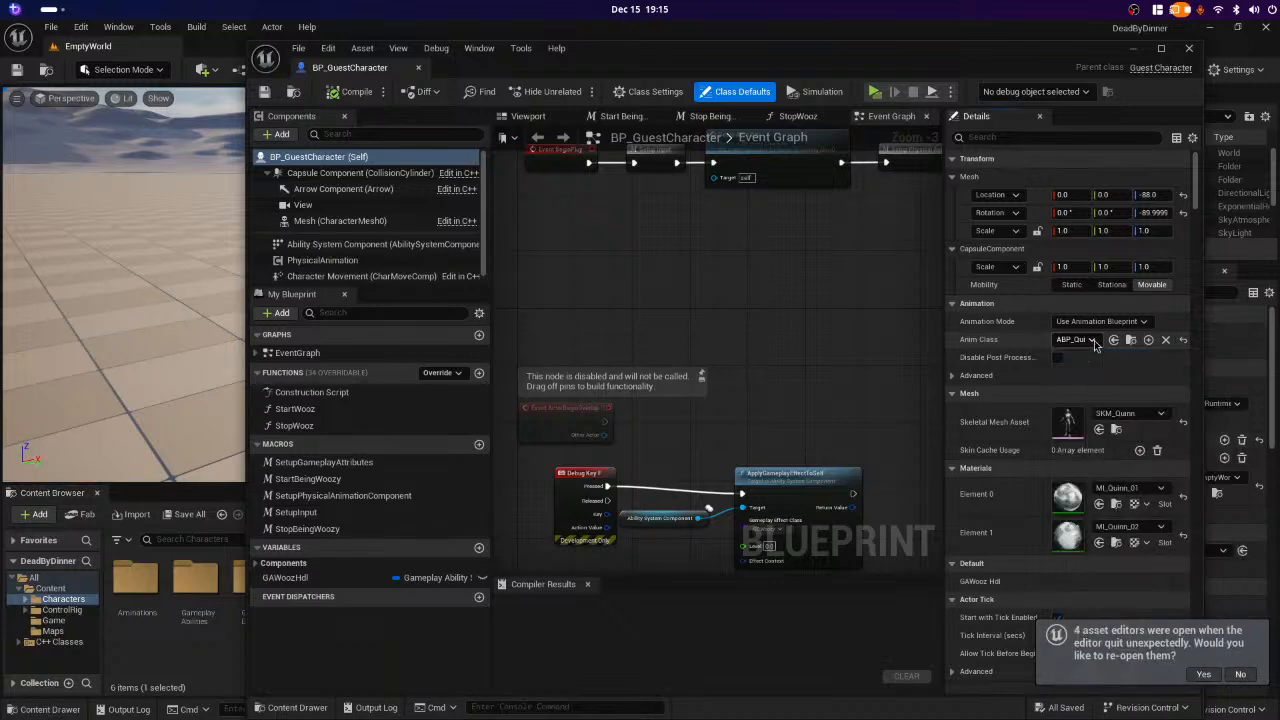
pyautogui.click(1094, 341)
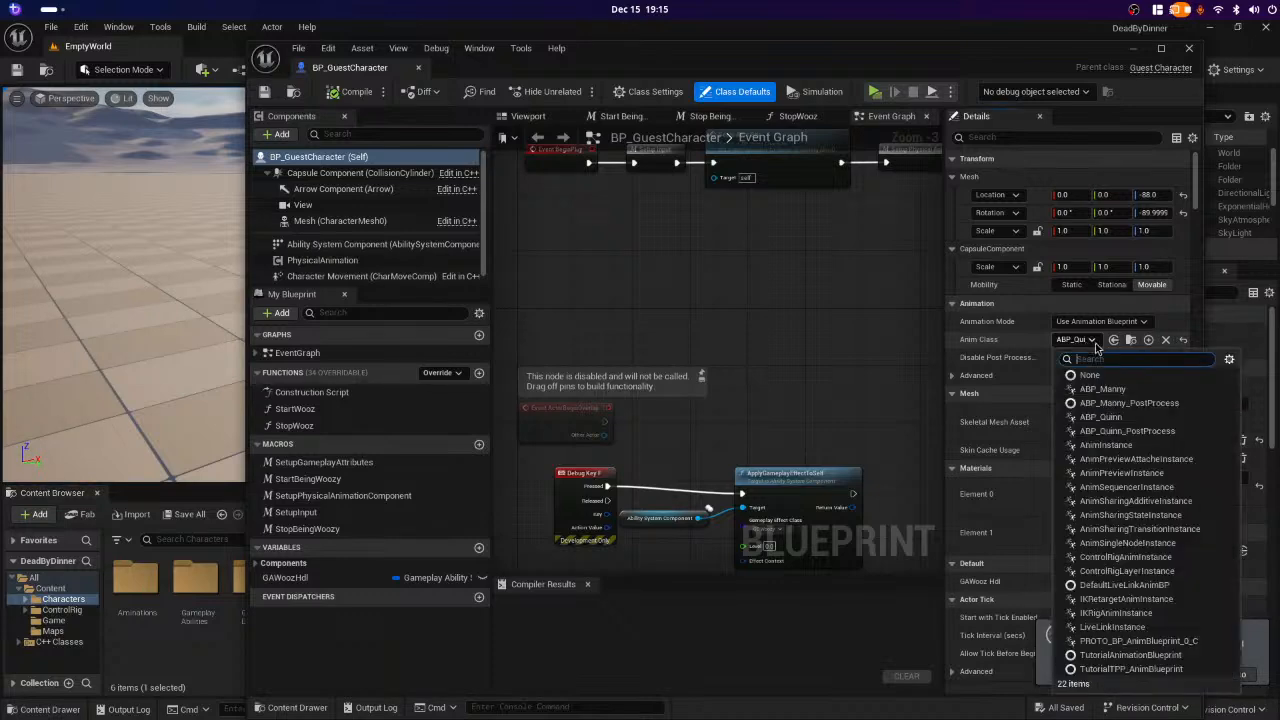
pyautogui.click(1096, 343)
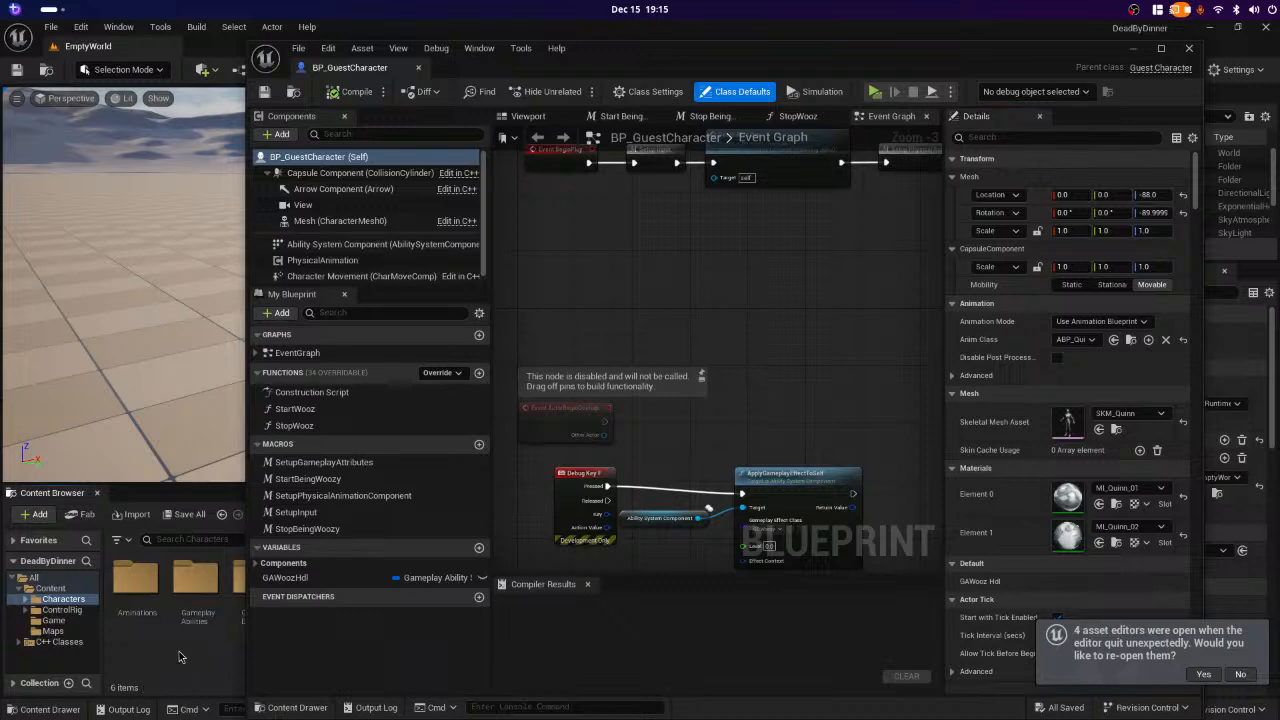
pyautogui.click(1134, 50)
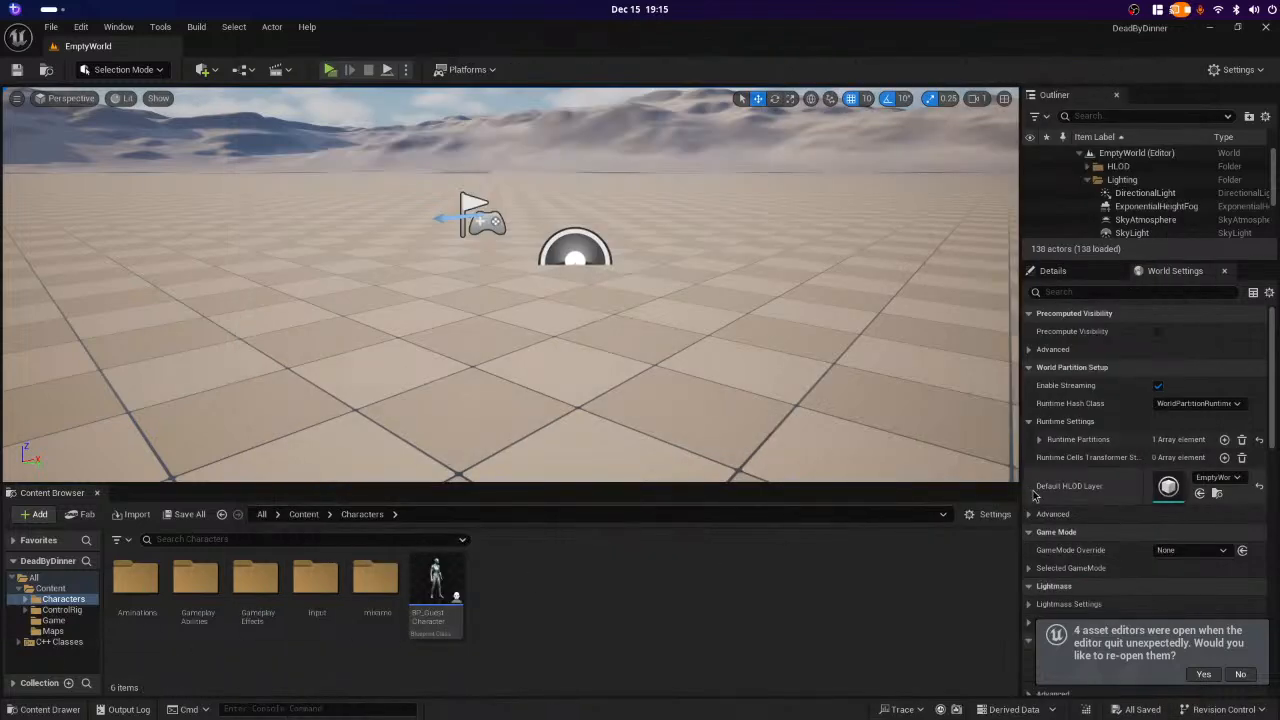
# - Turn on Show Plugin Content for the Content Browser
pyautogui.click(985, 515)
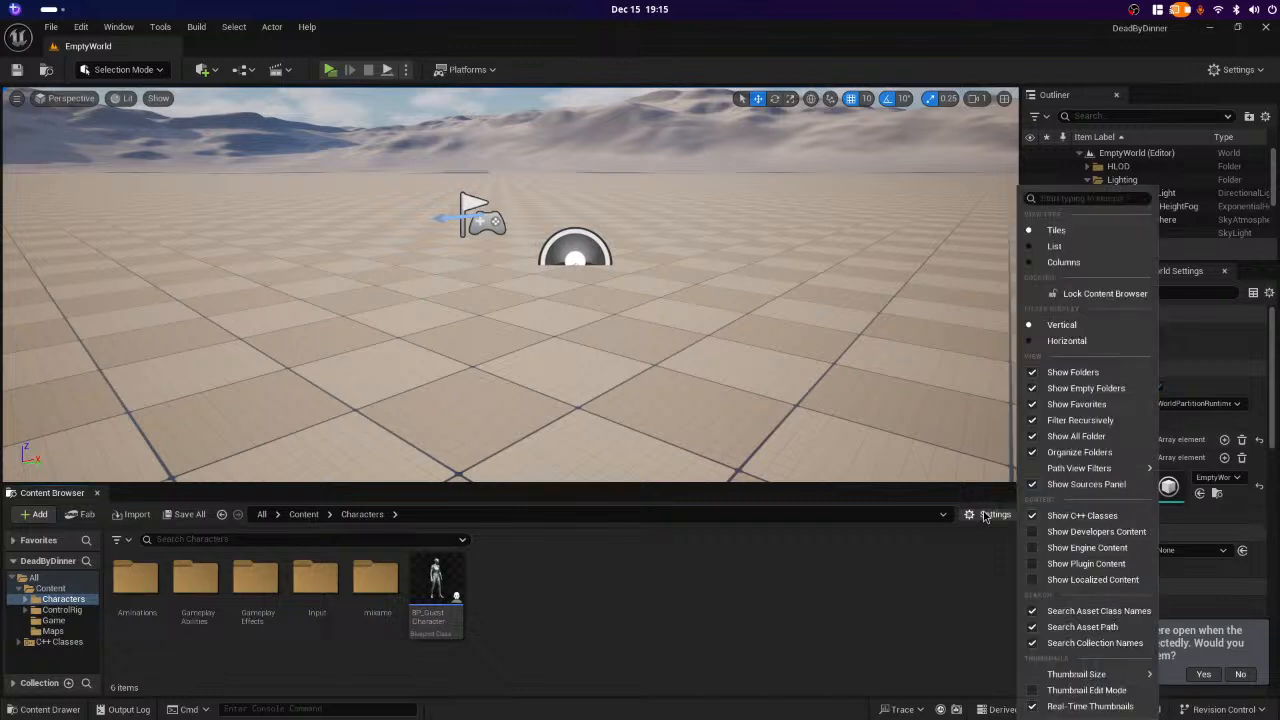
pyautogui.click(1053, 565)
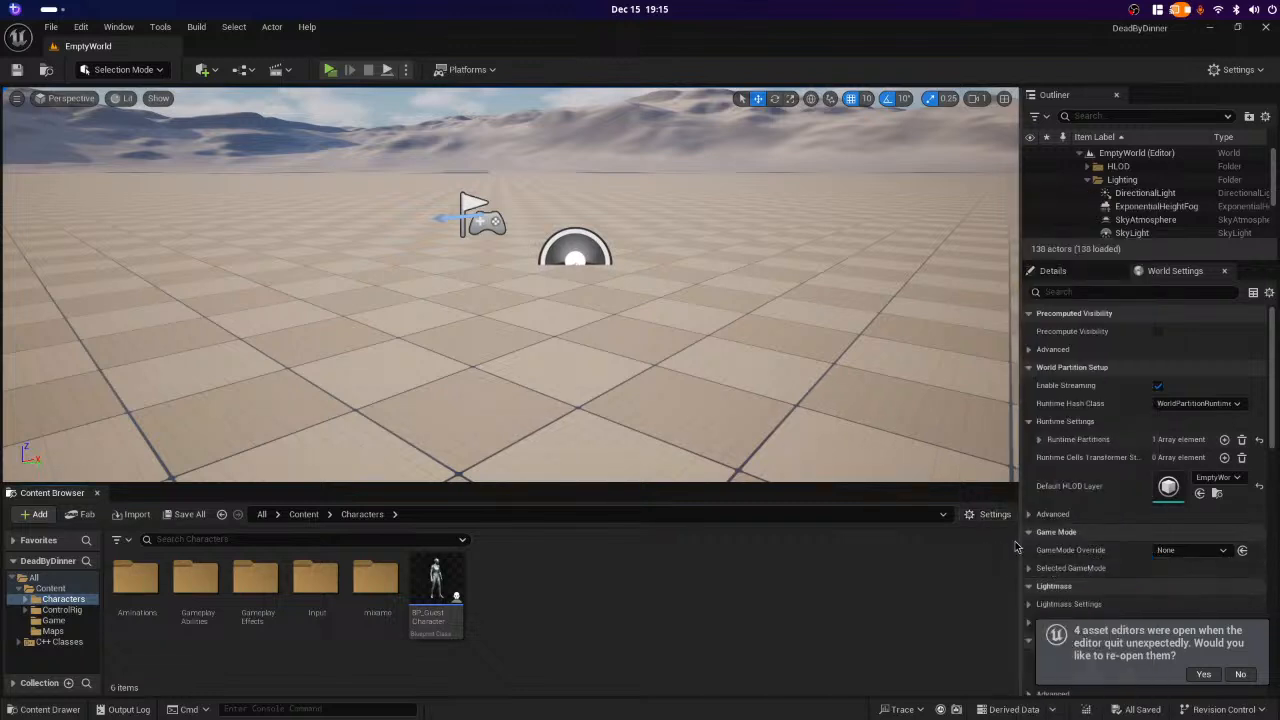
pyautogui.click(988, 514)
pyautogui.click(932, 625)
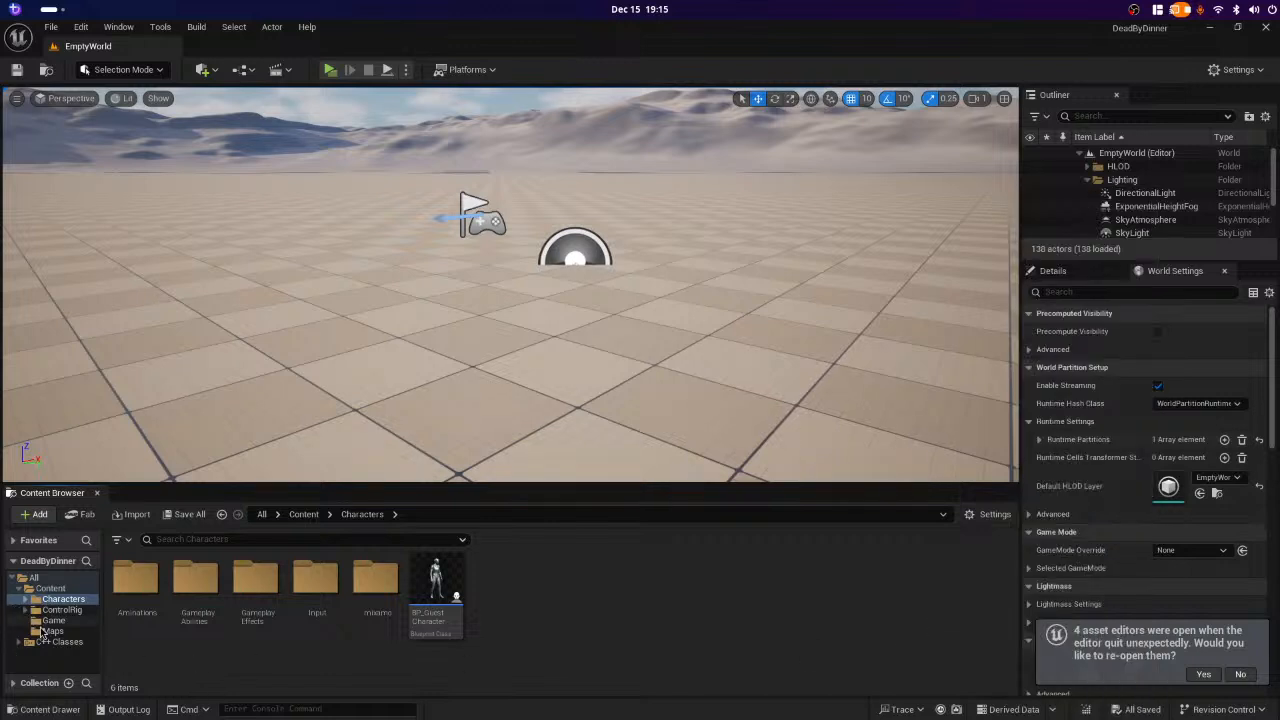
# - Expand the Characters folder in the content tree and look through its Animations subfolder for an animation blueprint
pyautogui.click(17, 689)
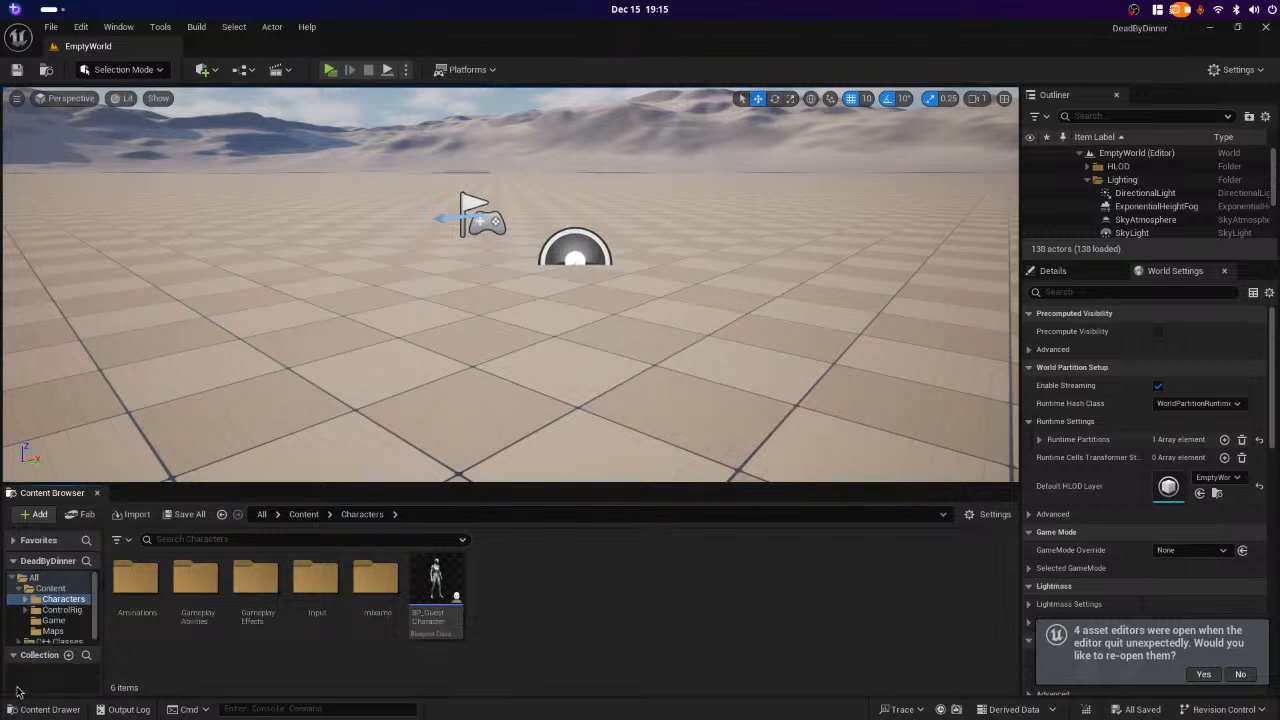
pyautogui.click(22, 656)
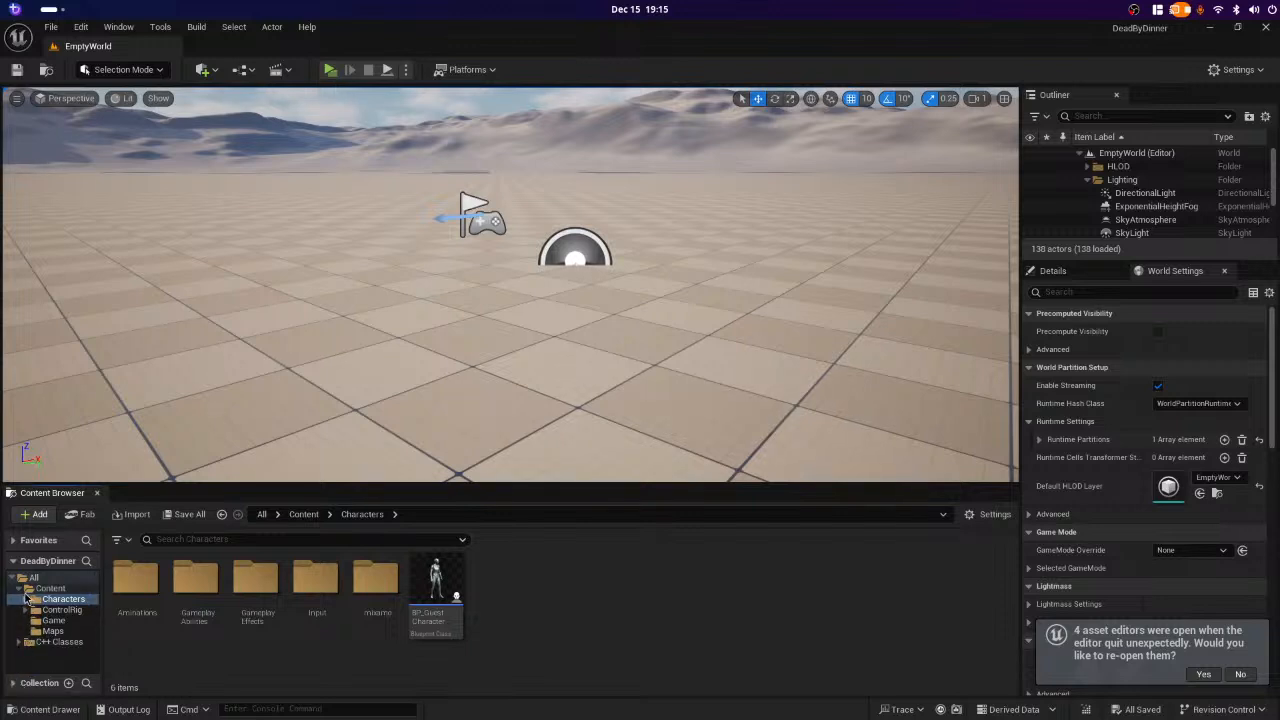
pyautogui.click(19, 590)
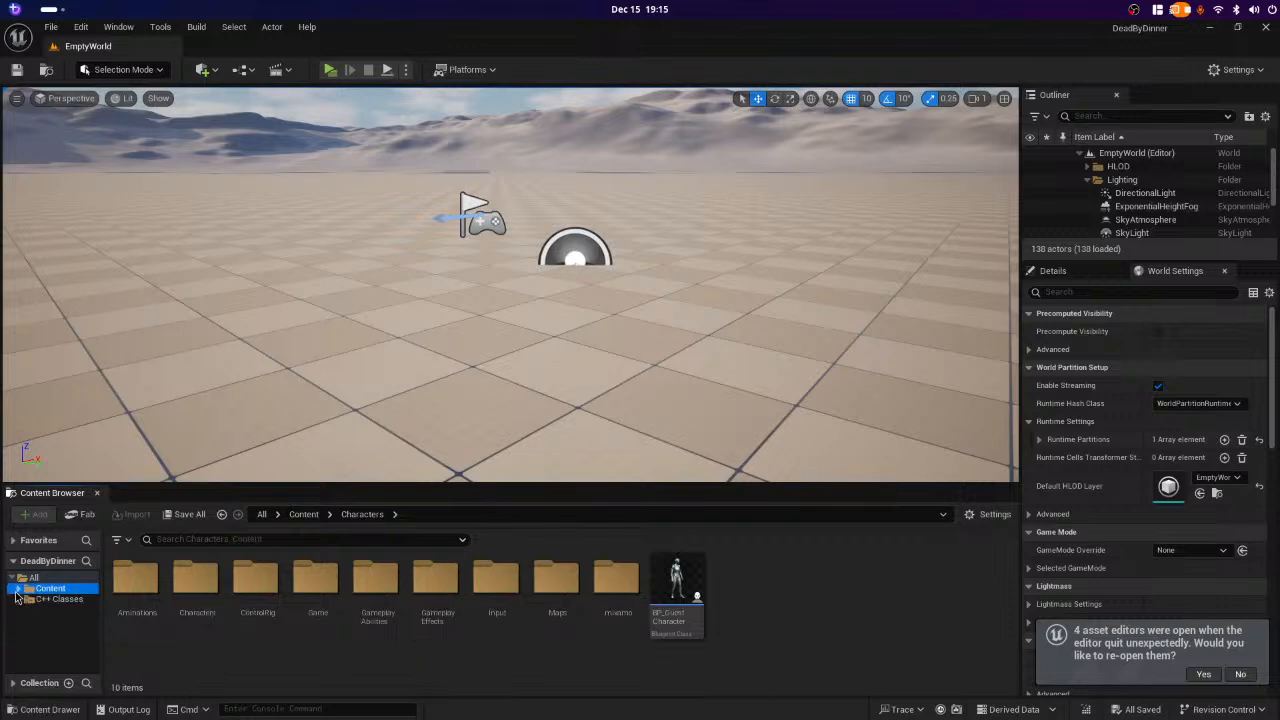
pyautogui.click(19, 590)
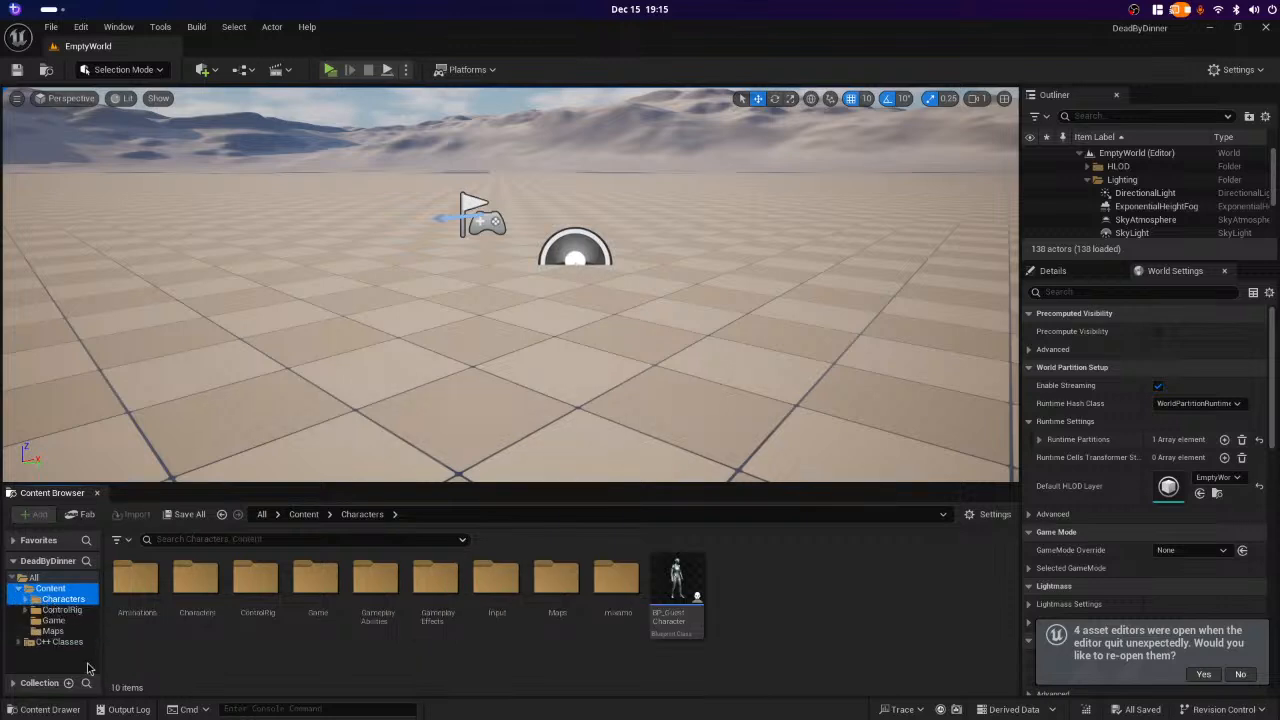
pyautogui.click(26, 600)
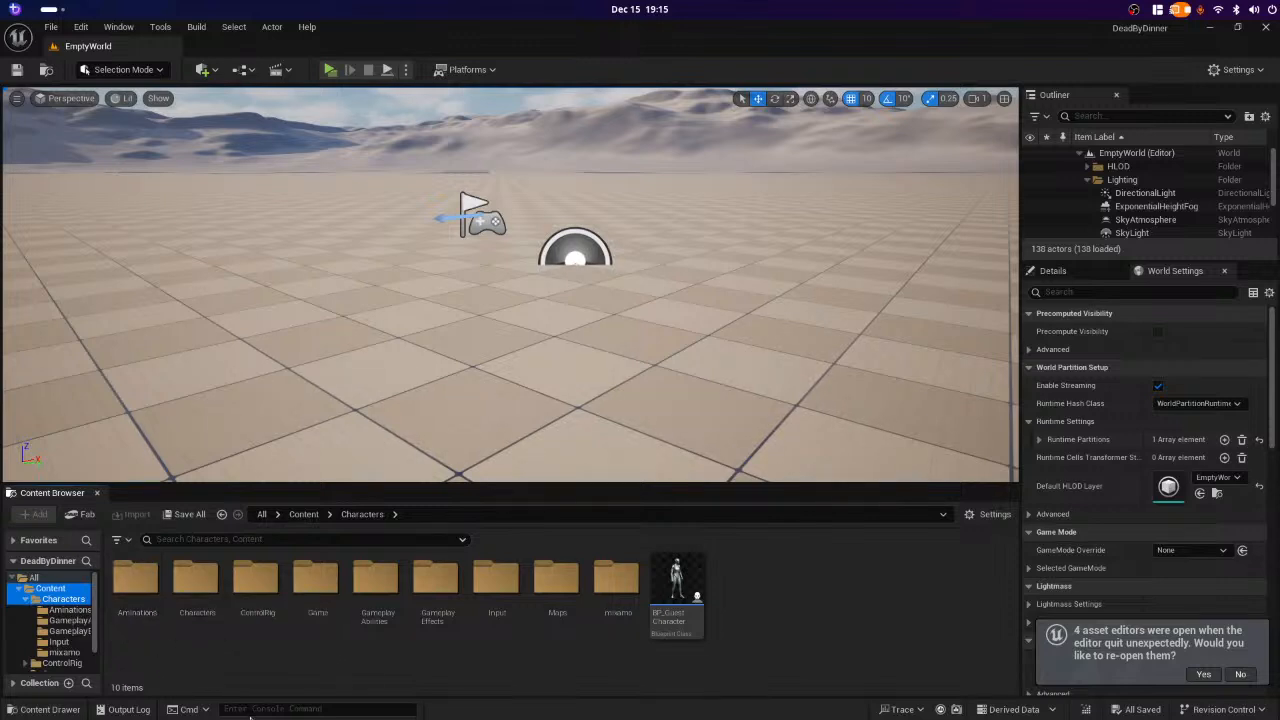
pyautogui.doubleClick(138, 585)
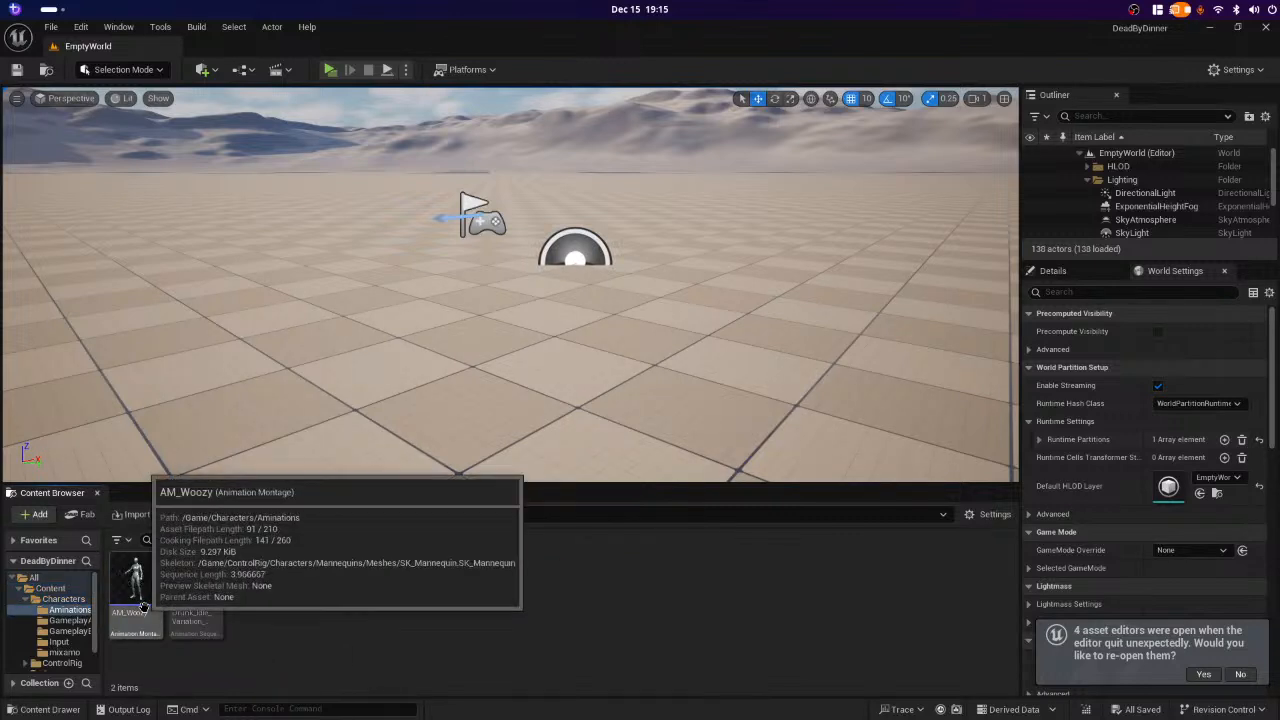
# - Browse the ControlRig content down through Characters to the Mannequins folder
pyautogui.click(60, 668)
pyautogui.click(64, 602)
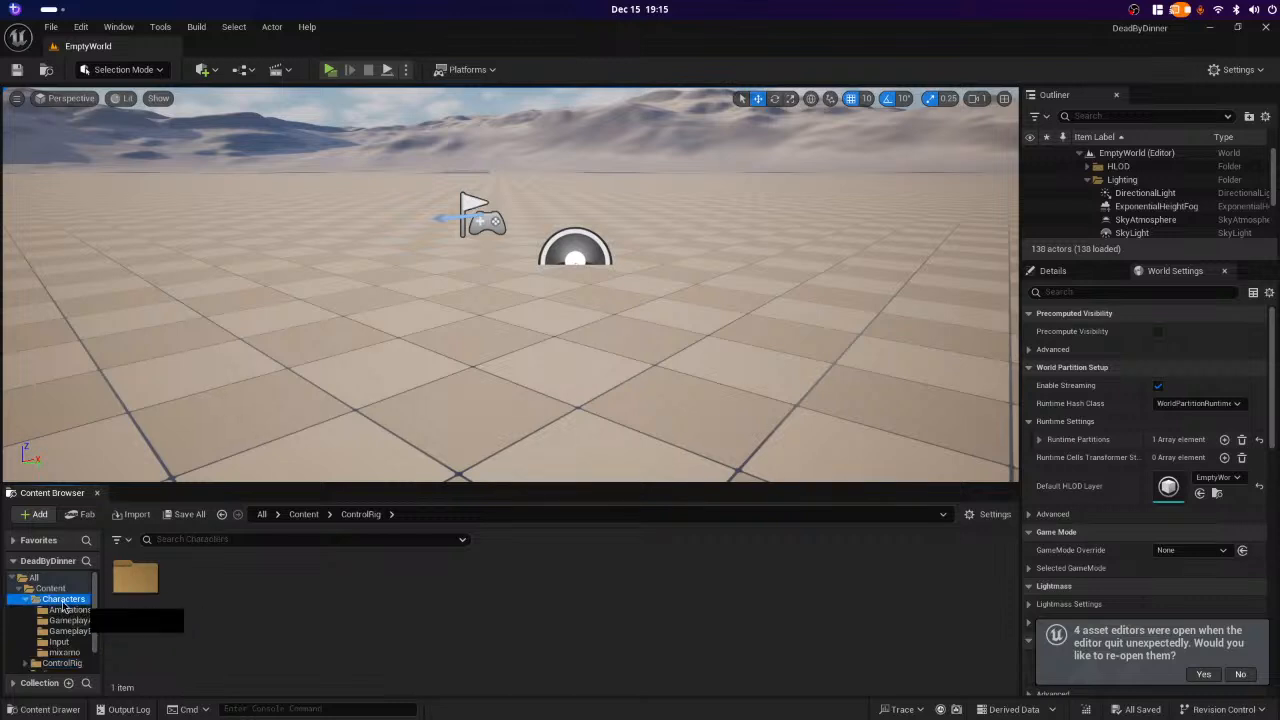
pyautogui.click(62, 664)
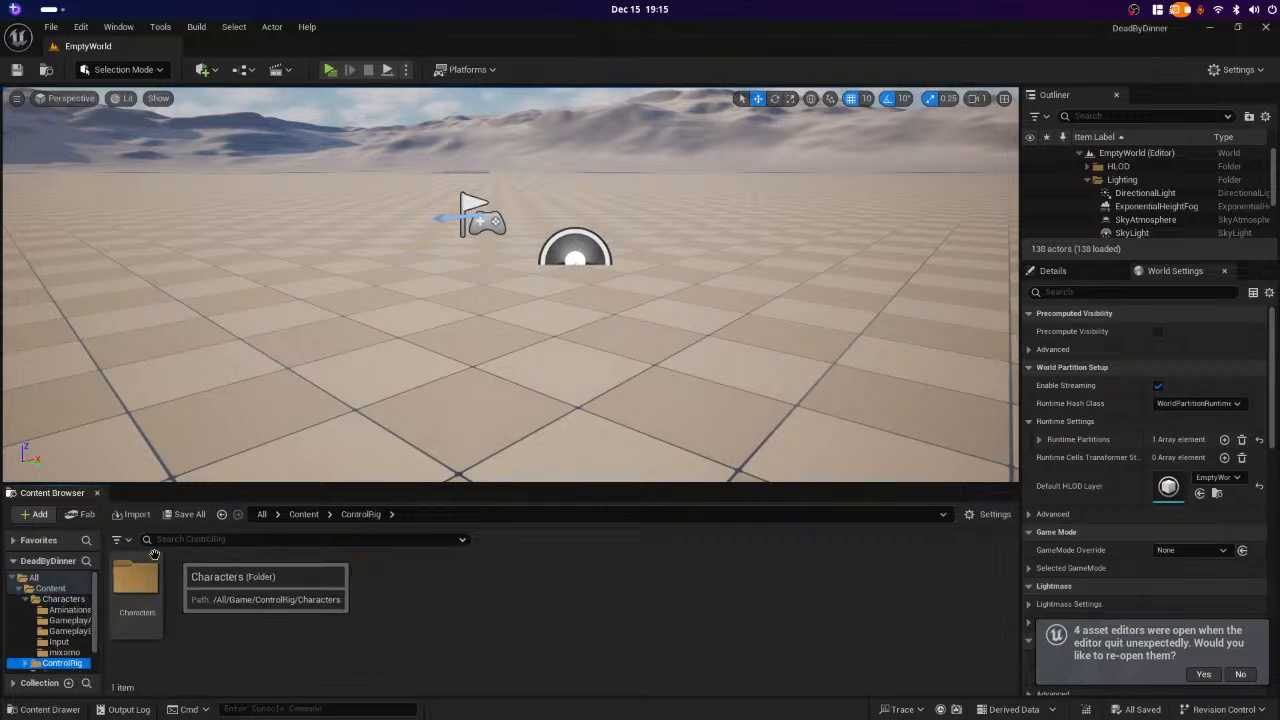
pyautogui.click(25, 599)
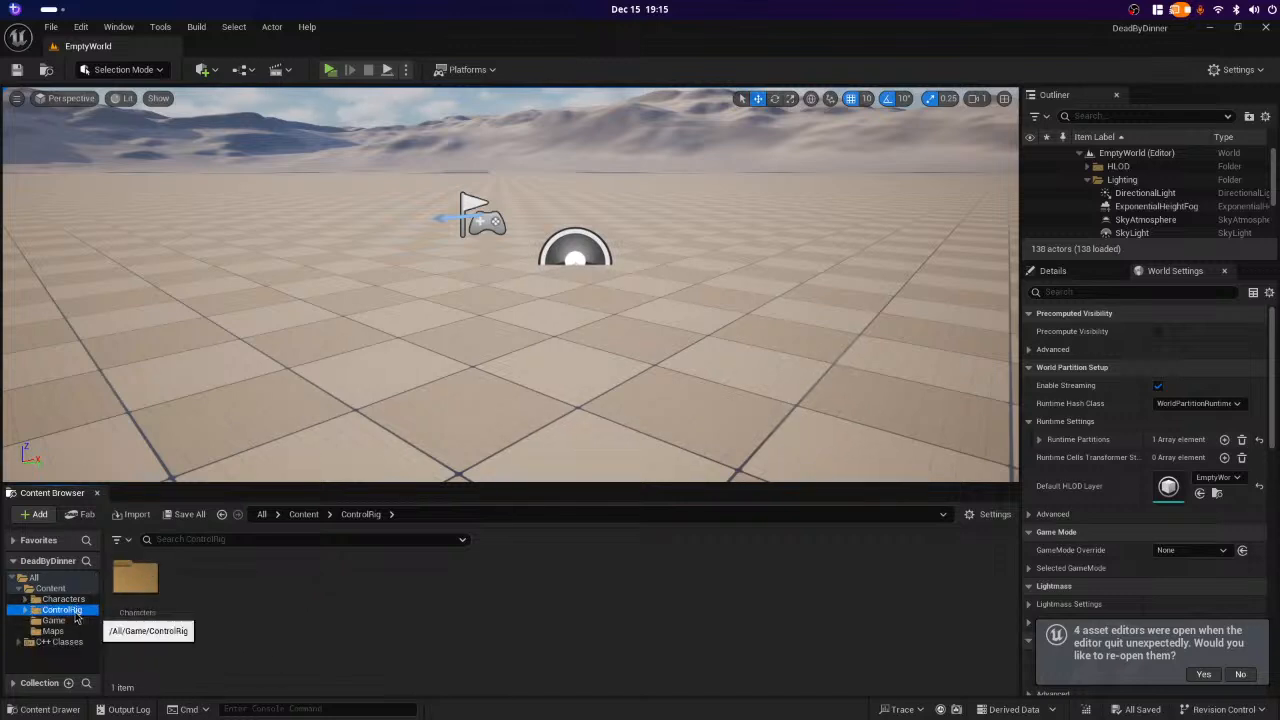
pyautogui.click(62, 590)
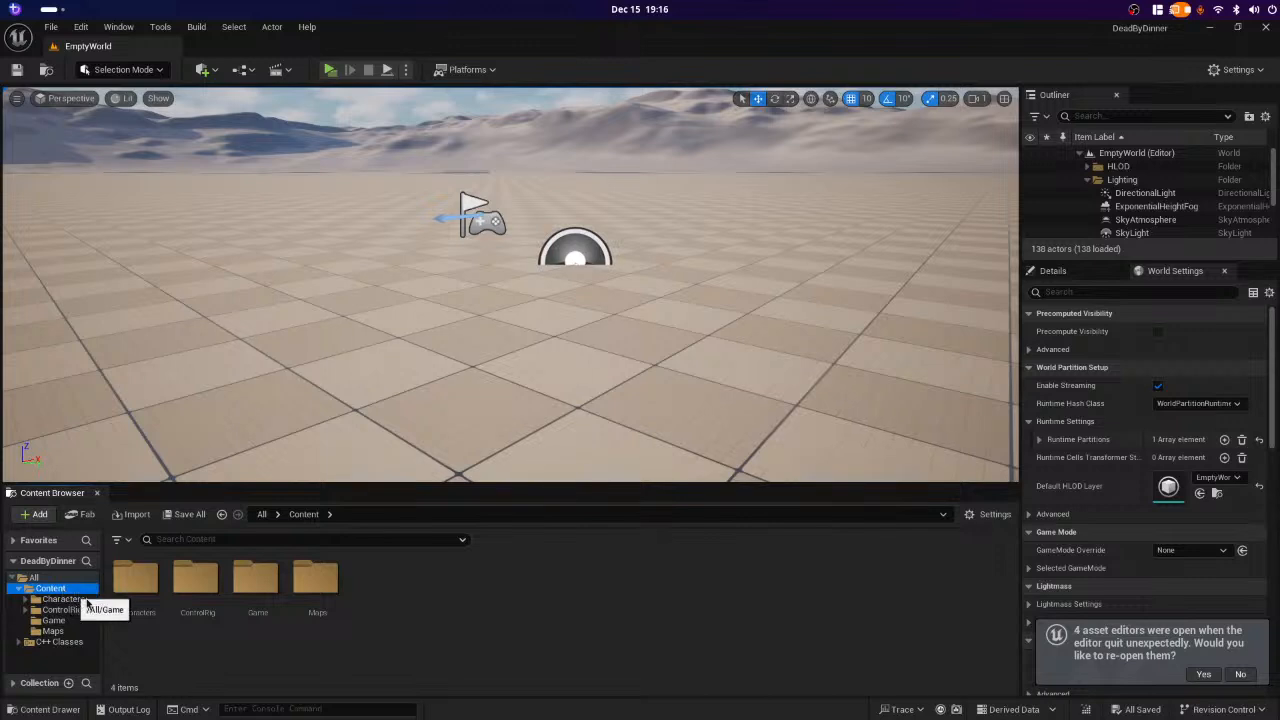
pyautogui.doubleClick(196, 592)
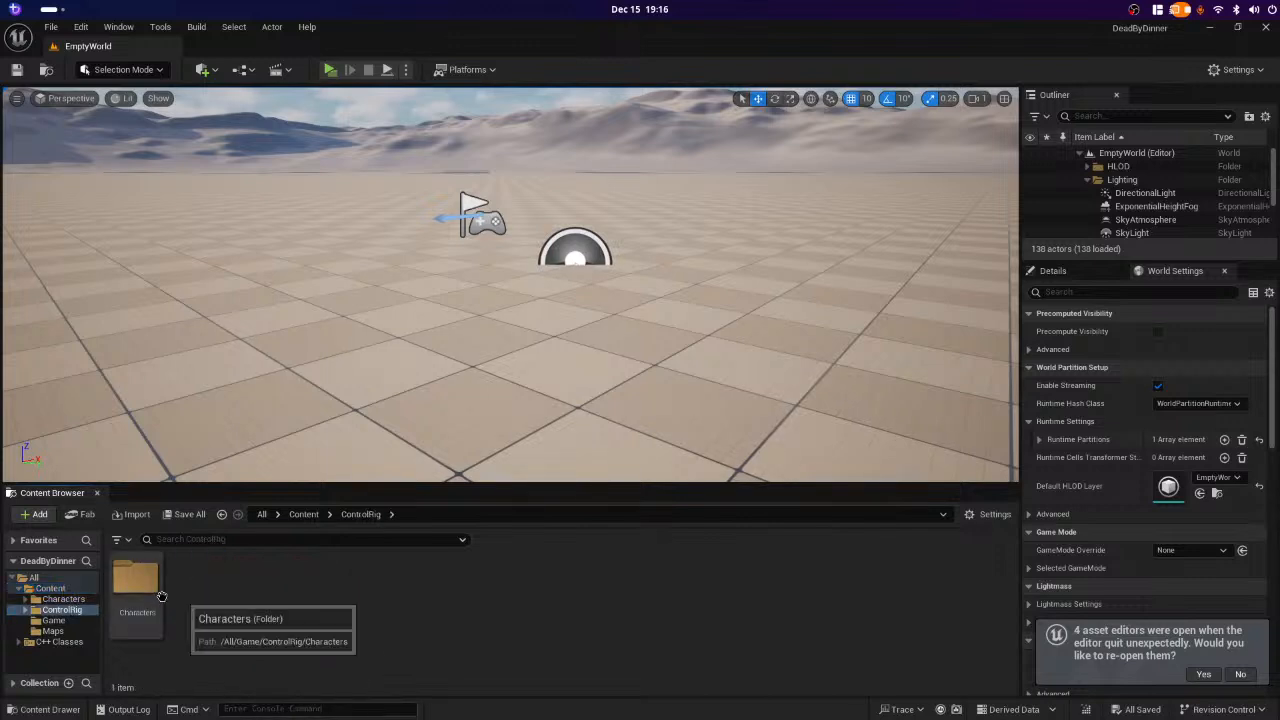
pyautogui.doubleClick(150, 585)
pyautogui.click(155, 587)
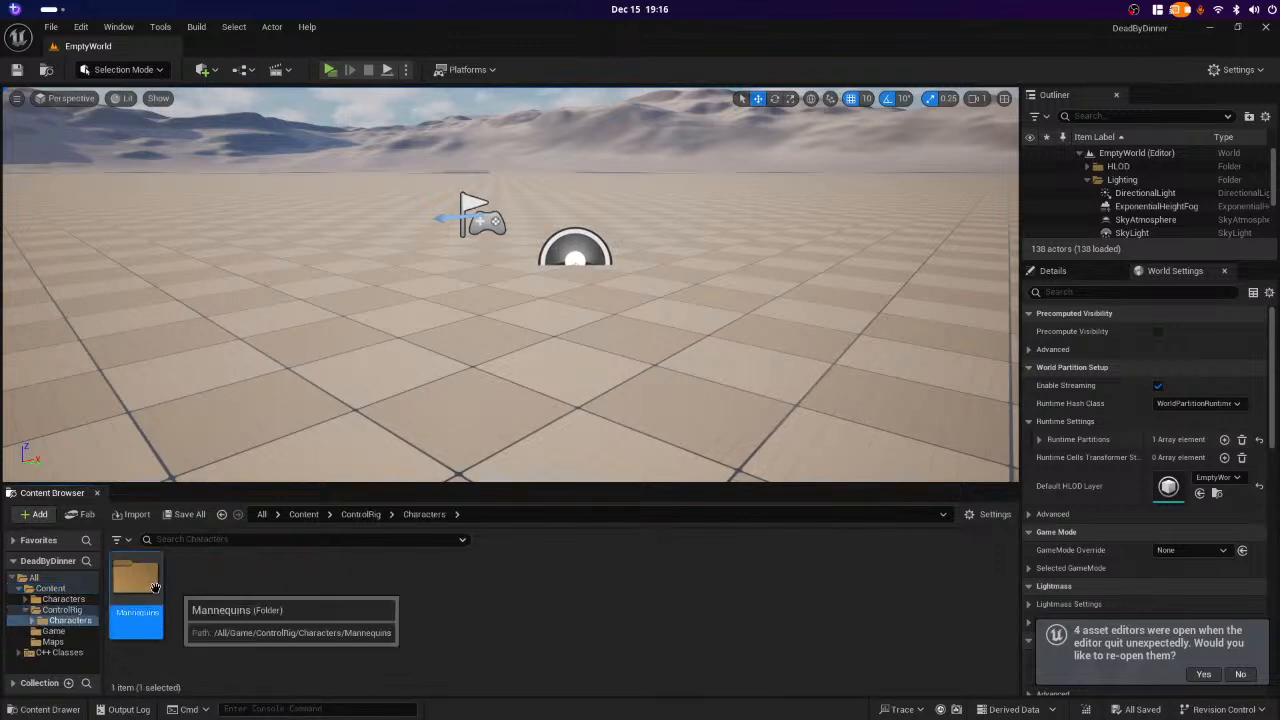
pyautogui.doubleClick(150, 588)
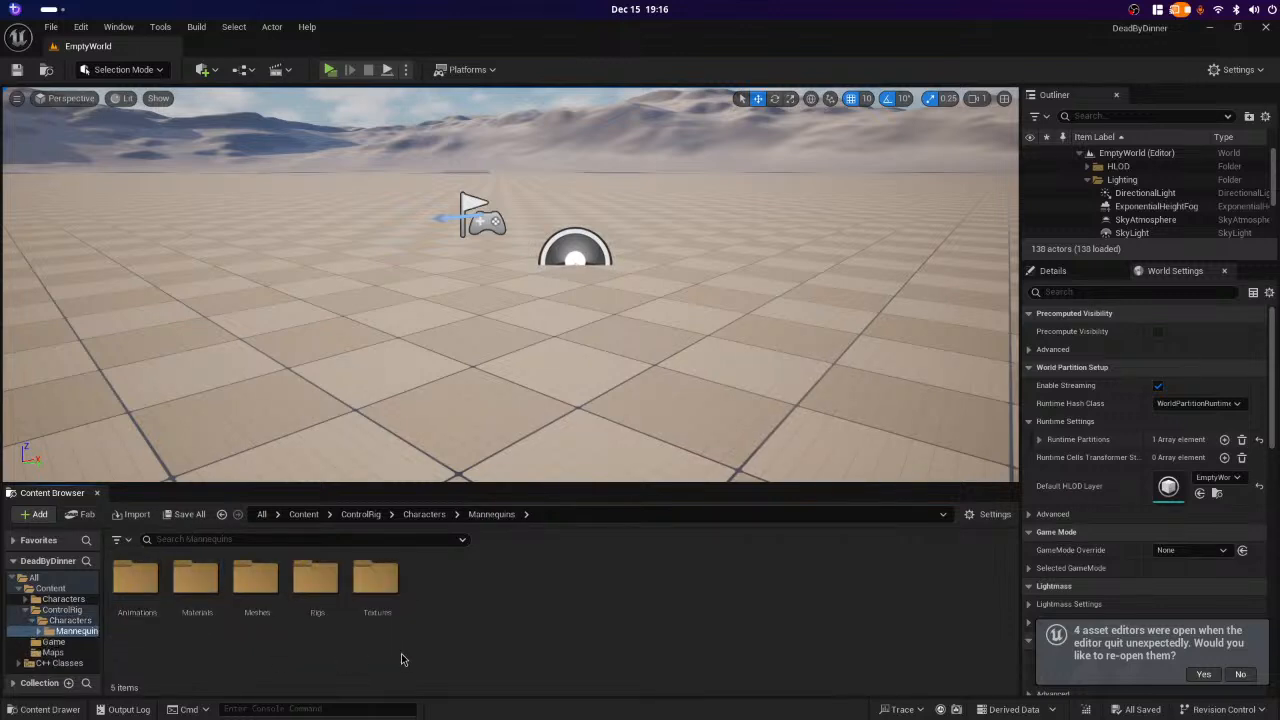
# - Check the Mannequins Animations folder, including its Quinn subfolder, for the character's animation blueprint
pyautogui.click(34, 578)
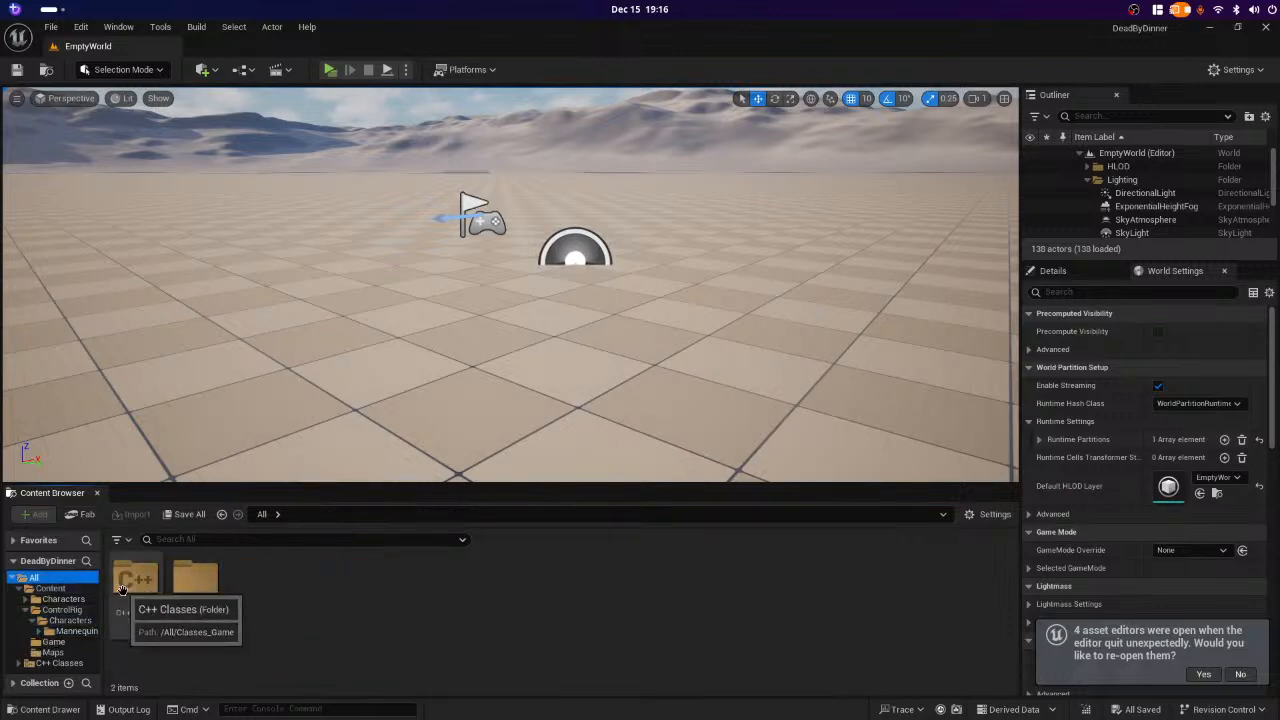
pyautogui.click(76, 631)
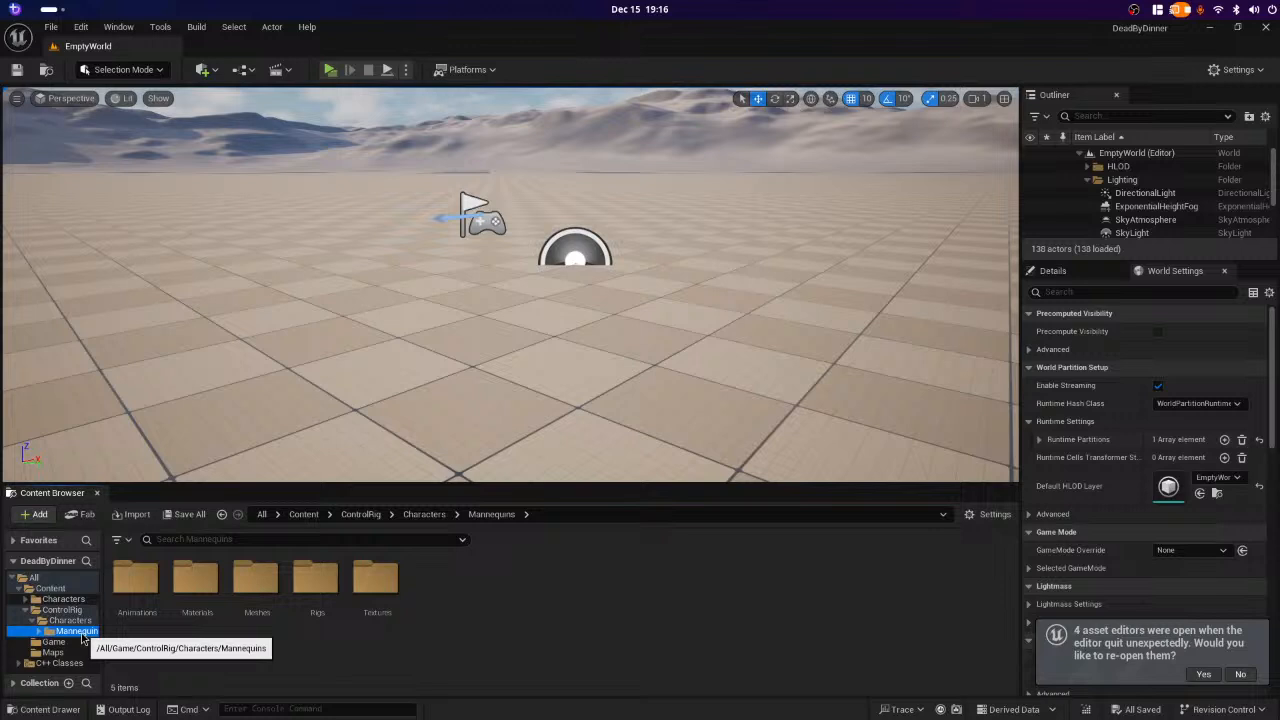
pyautogui.click(144, 590)
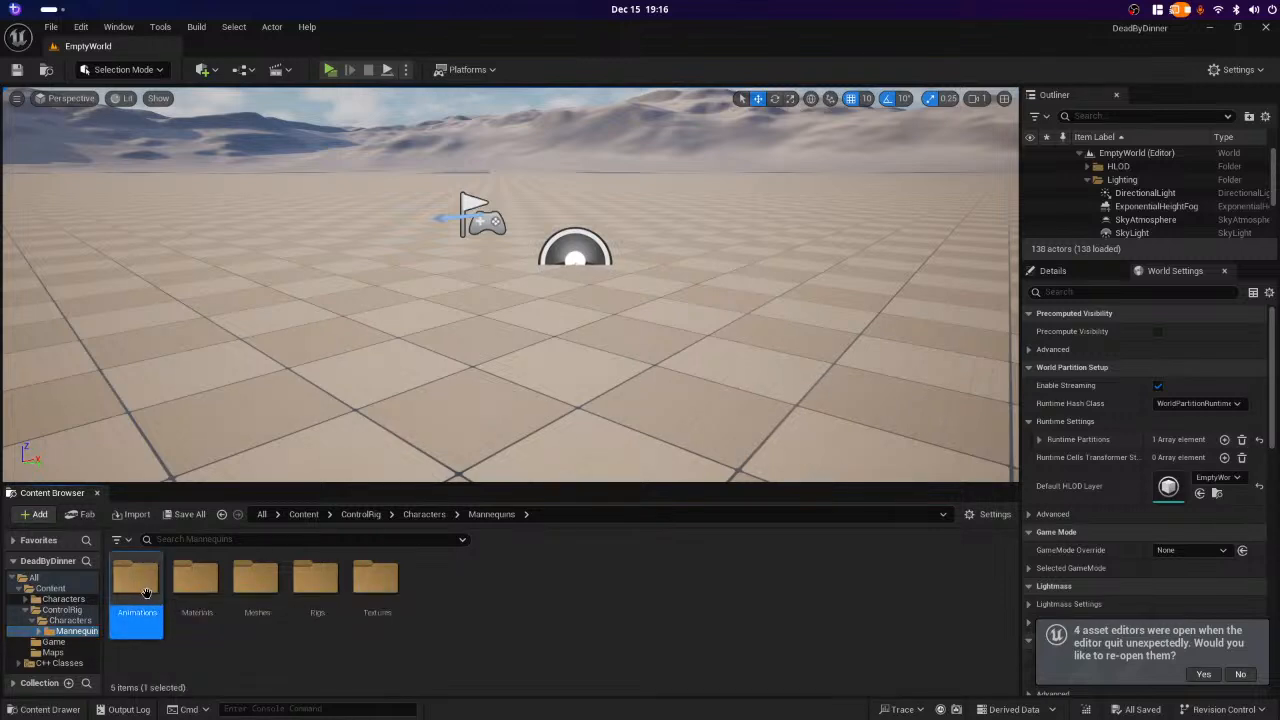
pyautogui.doubleClick(146, 592)
pyautogui.doubleClick(146, 592)
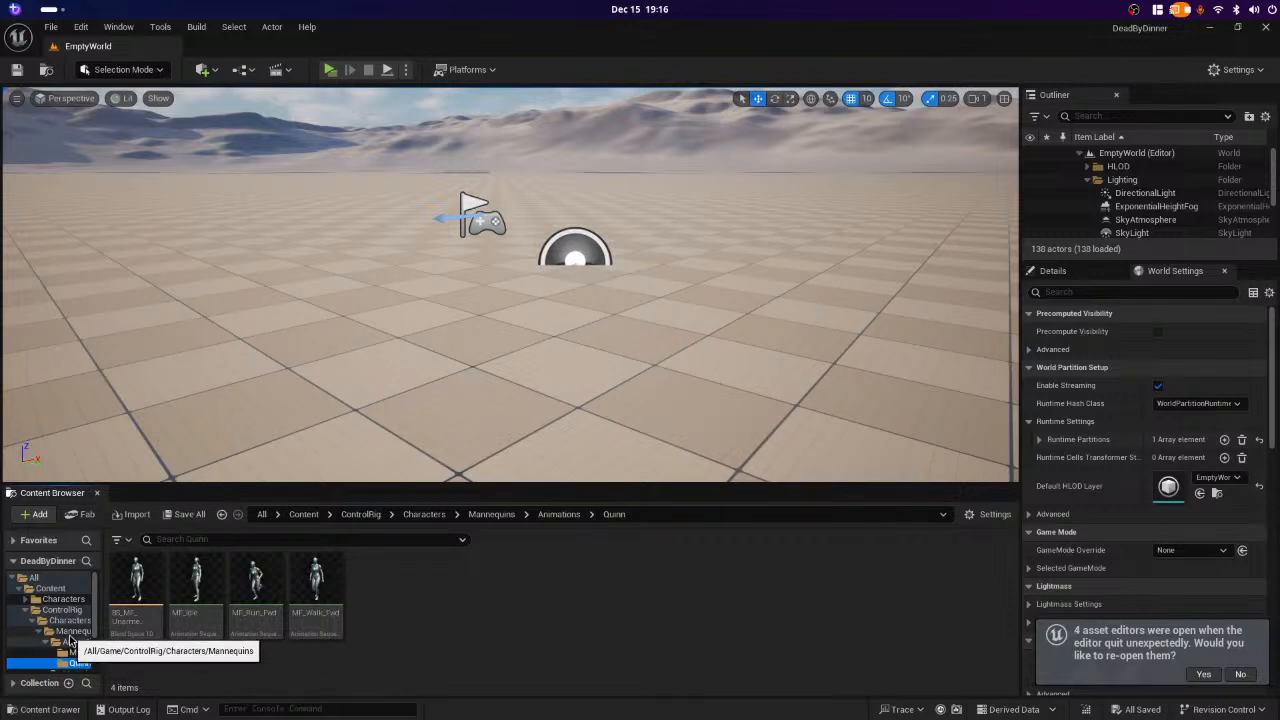
# - Return to the ControlRig Mannequins folder and open its Rigs subfolder
pyautogui.click(71, 634)
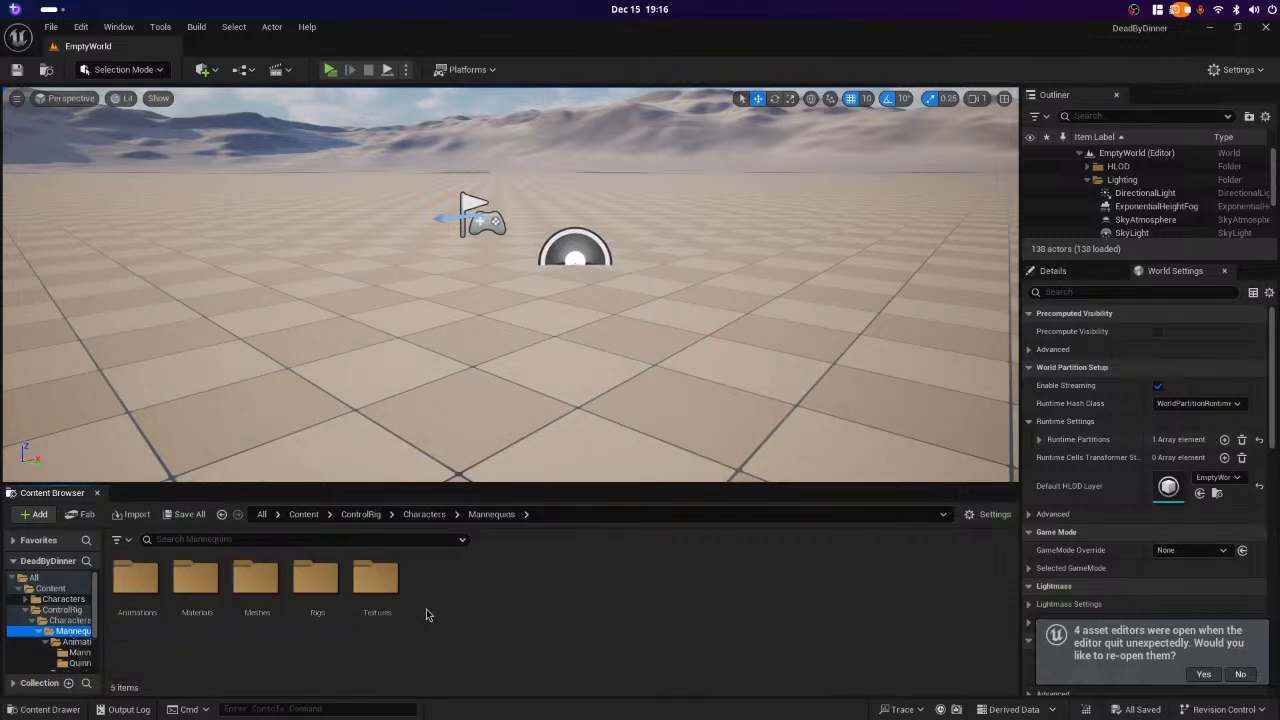
pyautogui.click(84, 621)
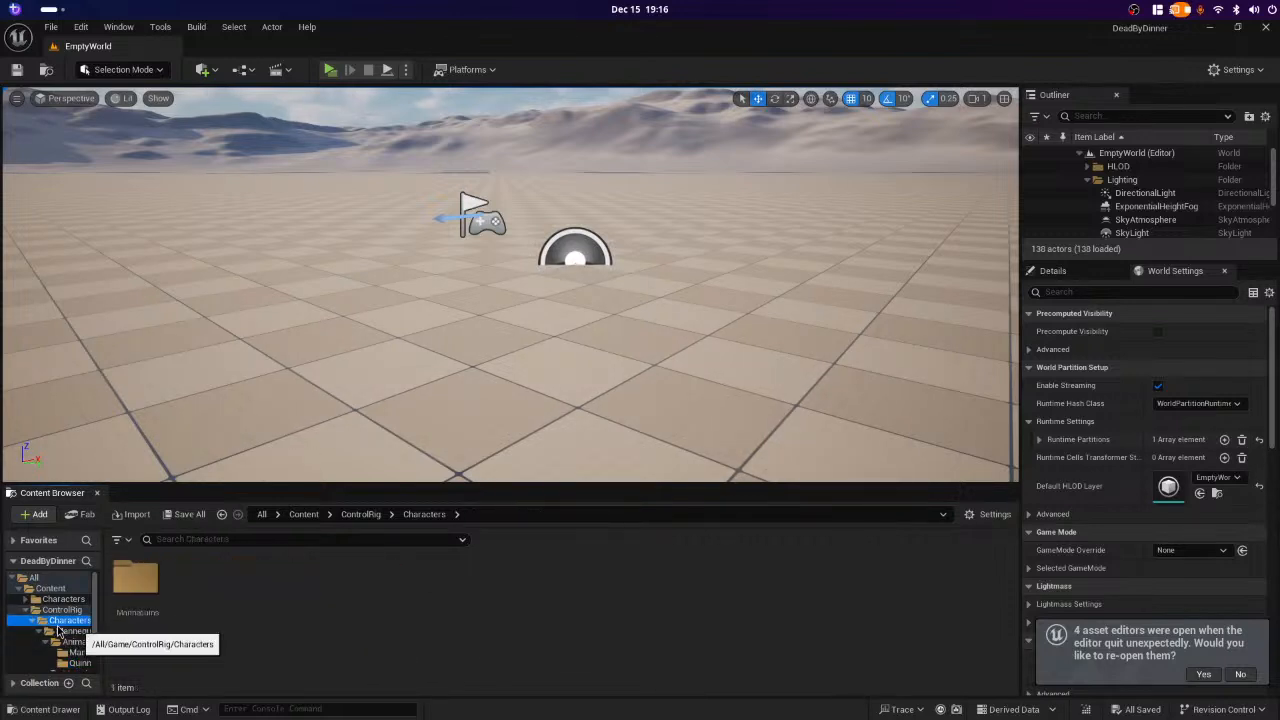
pyautogui.scroll(-2, 87, 645)
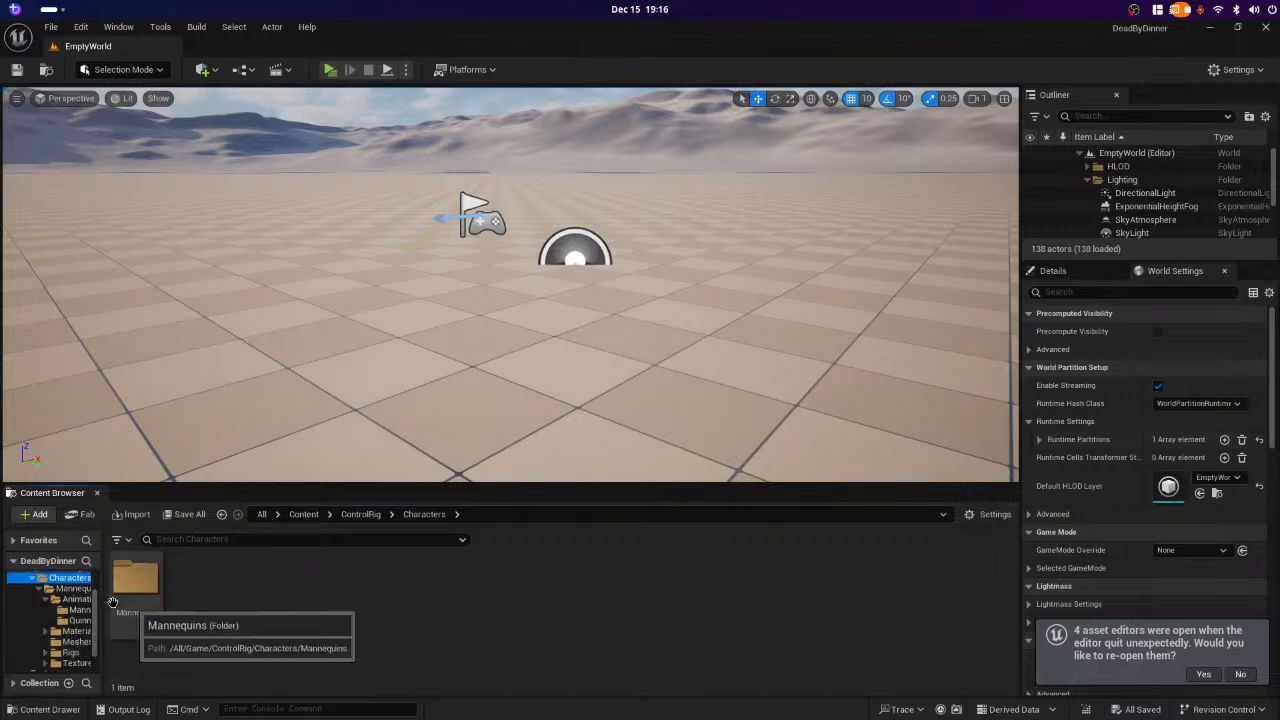
pyautogui.scroll(-1, 90, 655)
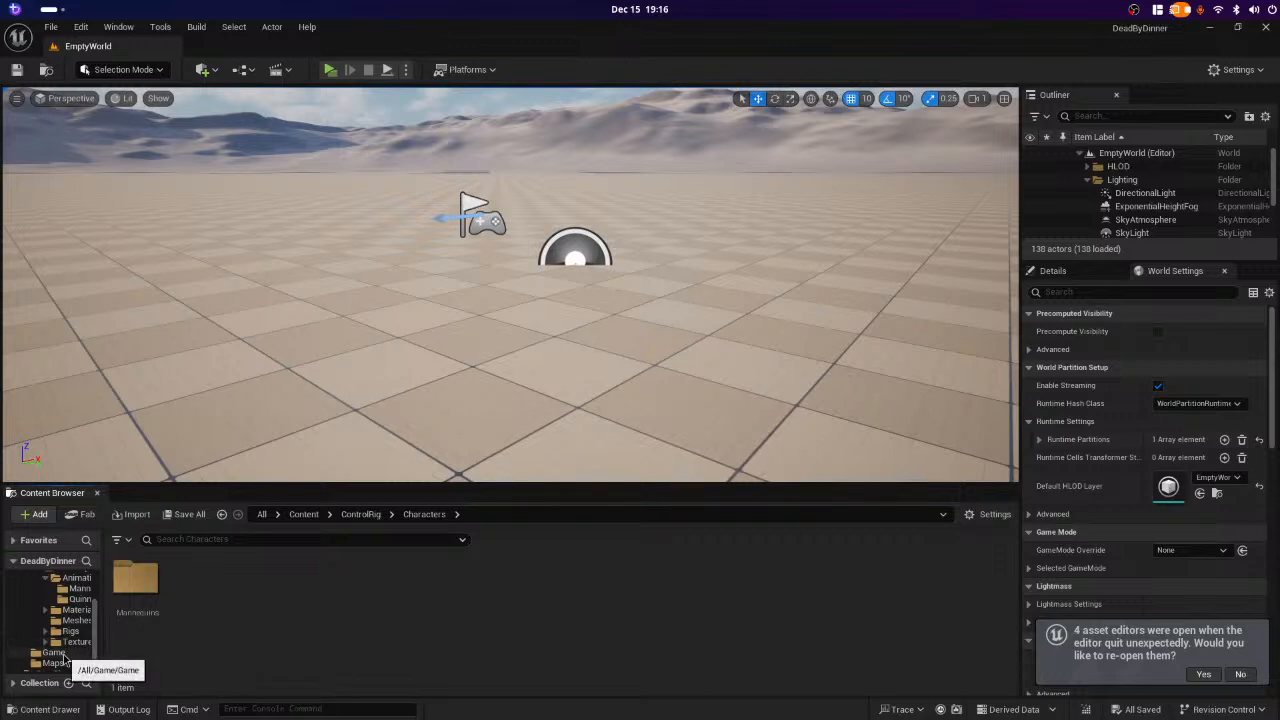
pyautogui.scroll(-1, 88, 655)
pyautogui.scroll(3, 71, 620)
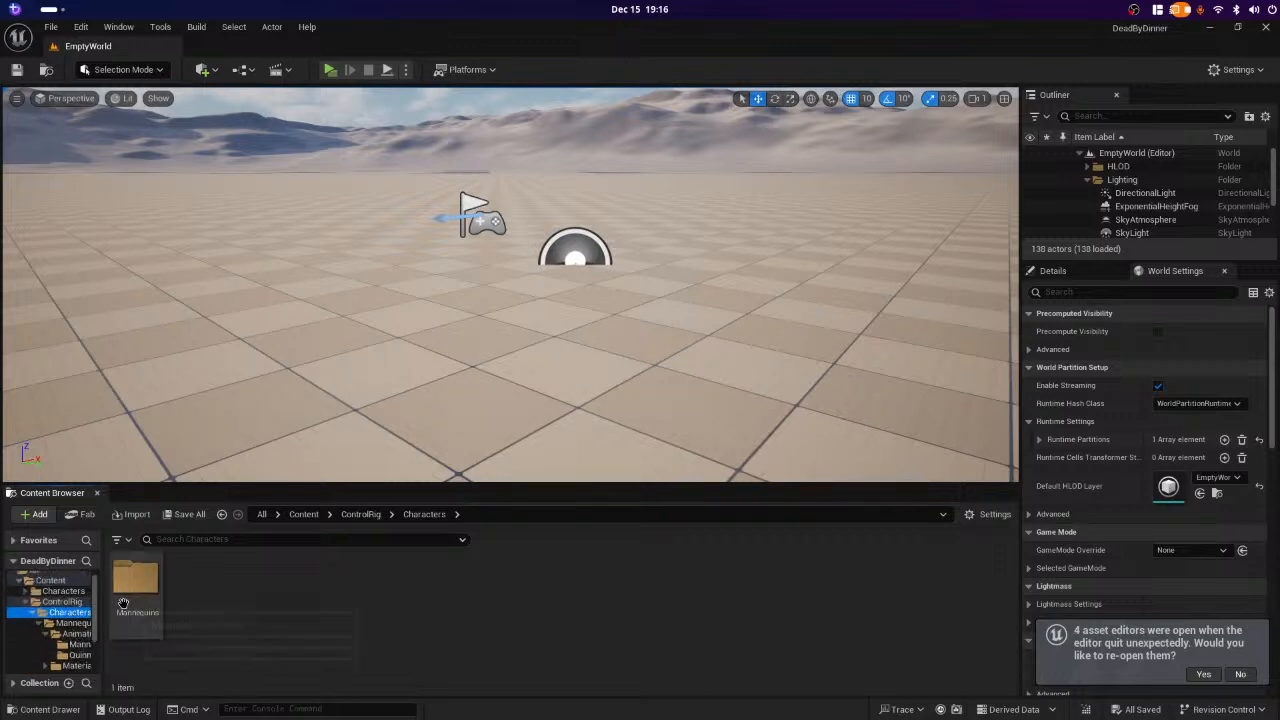
pyautogui.click(88, 624)
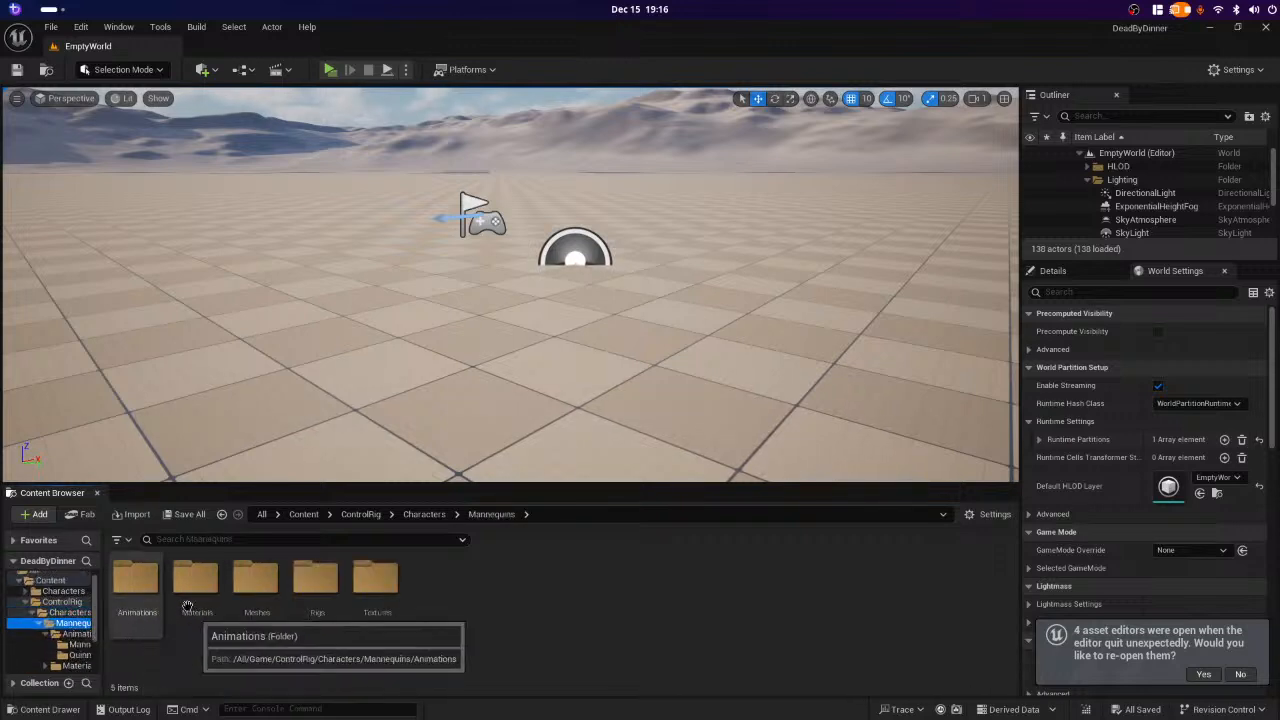
pyautogui.click(307, 592)
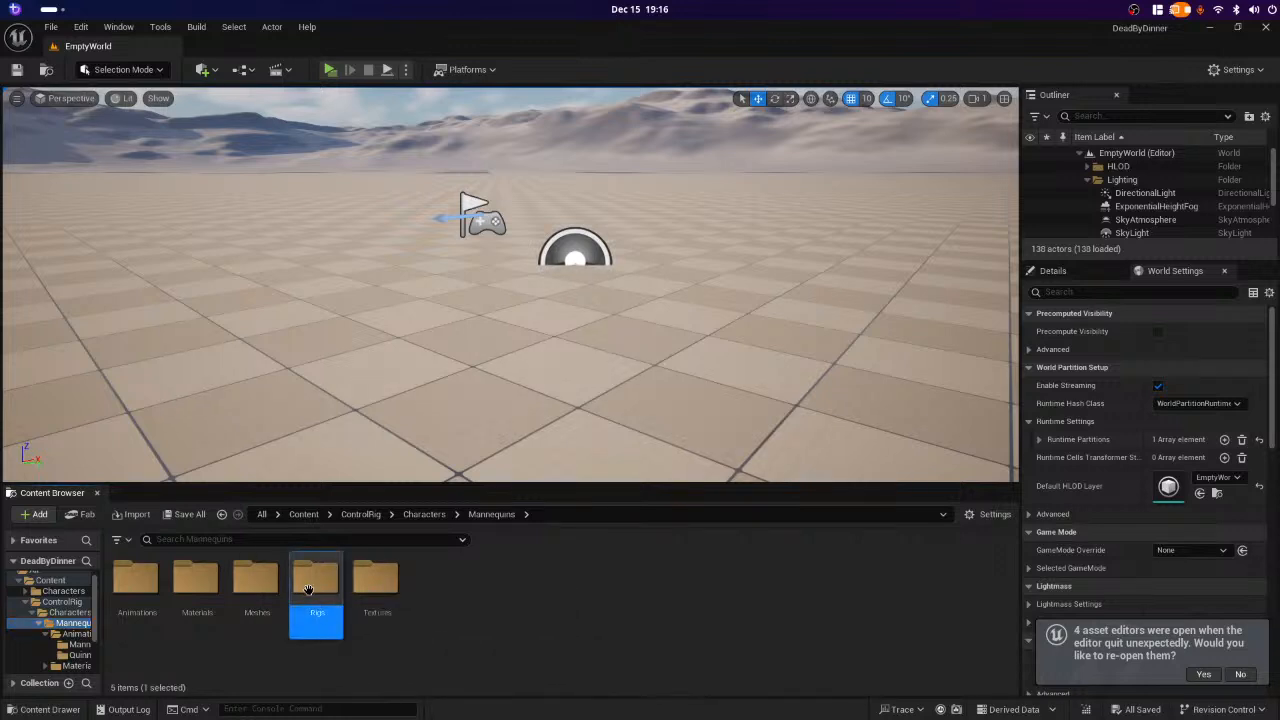
pyautogui.doubleClick(307, 590)
# - View the CR_Mannequin_BasicBiped control rig, close it, and minimize the blueprint editor window
pyautogui.doubleClick(308, 580)
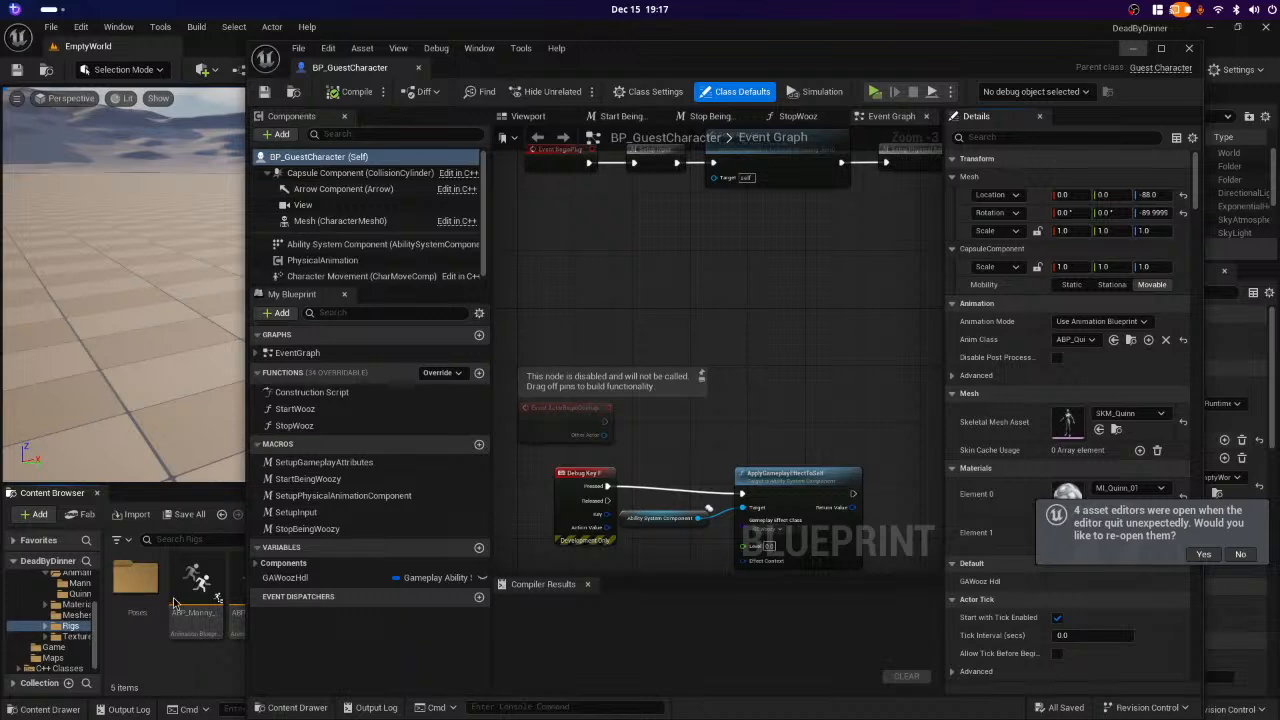
pyautogui.doubleClick(240, 597)
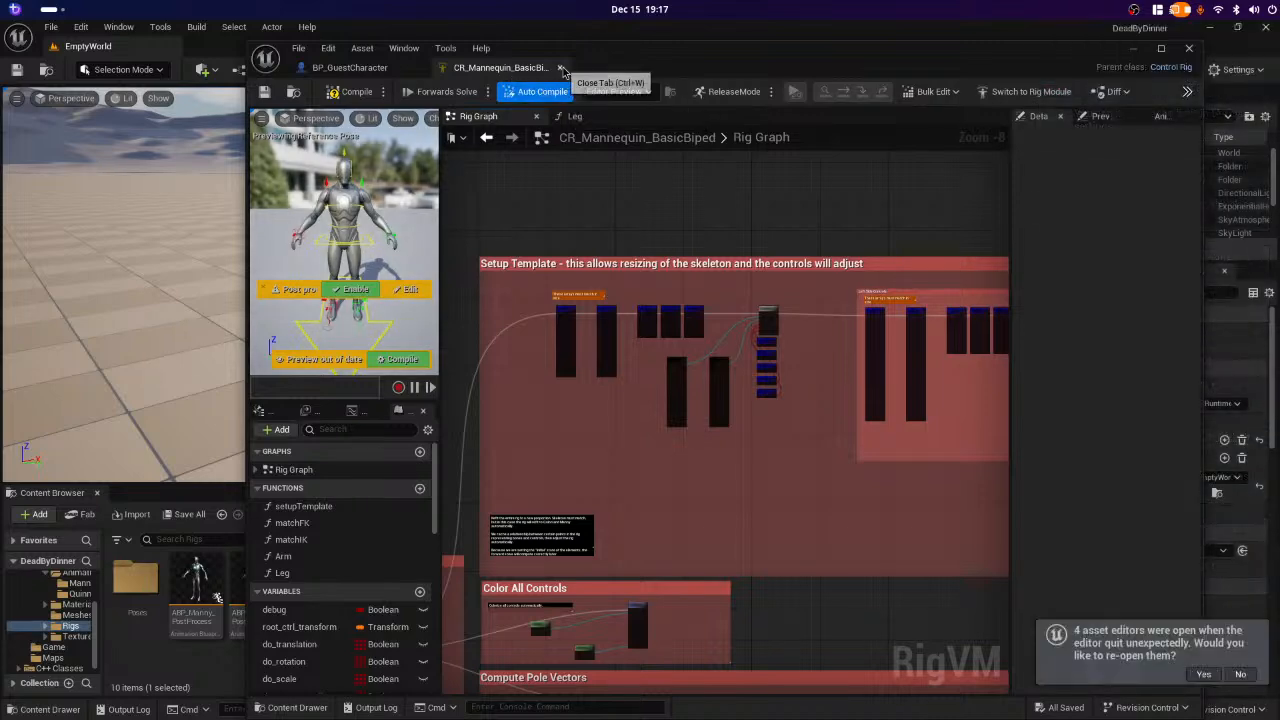
pyautogui.click(561, 68)
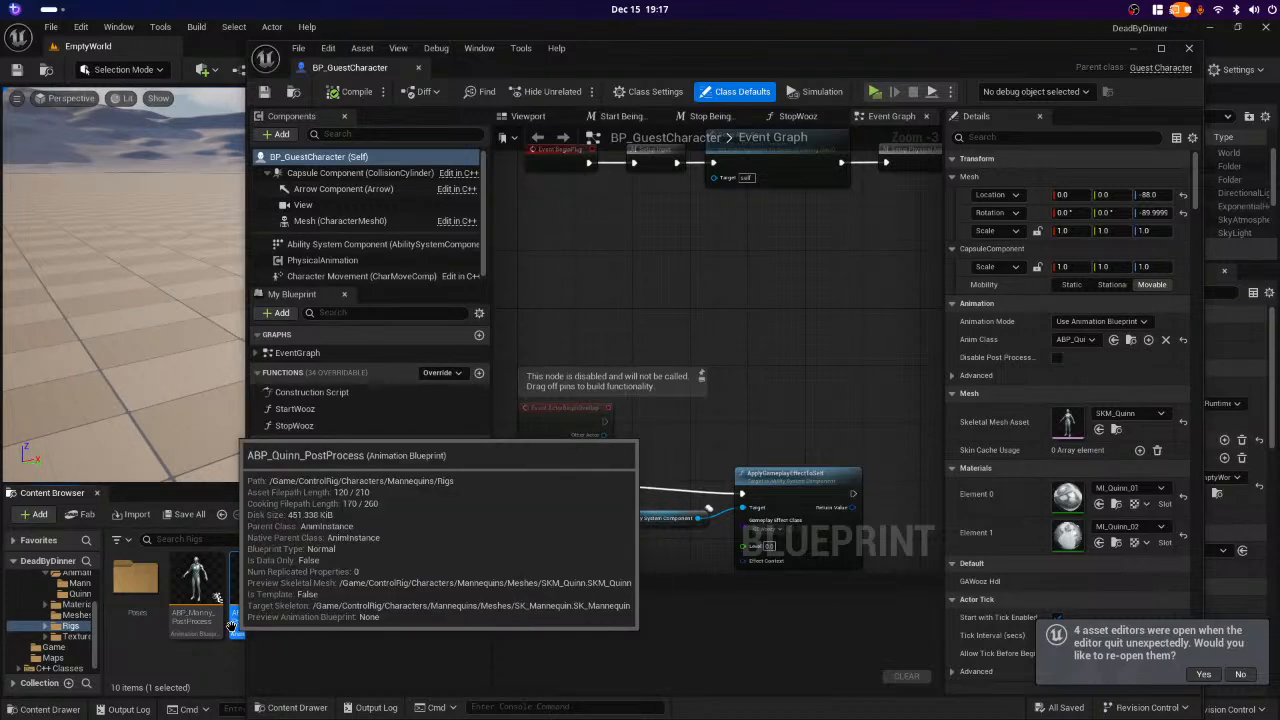
pyautogui.click(1132, 49)
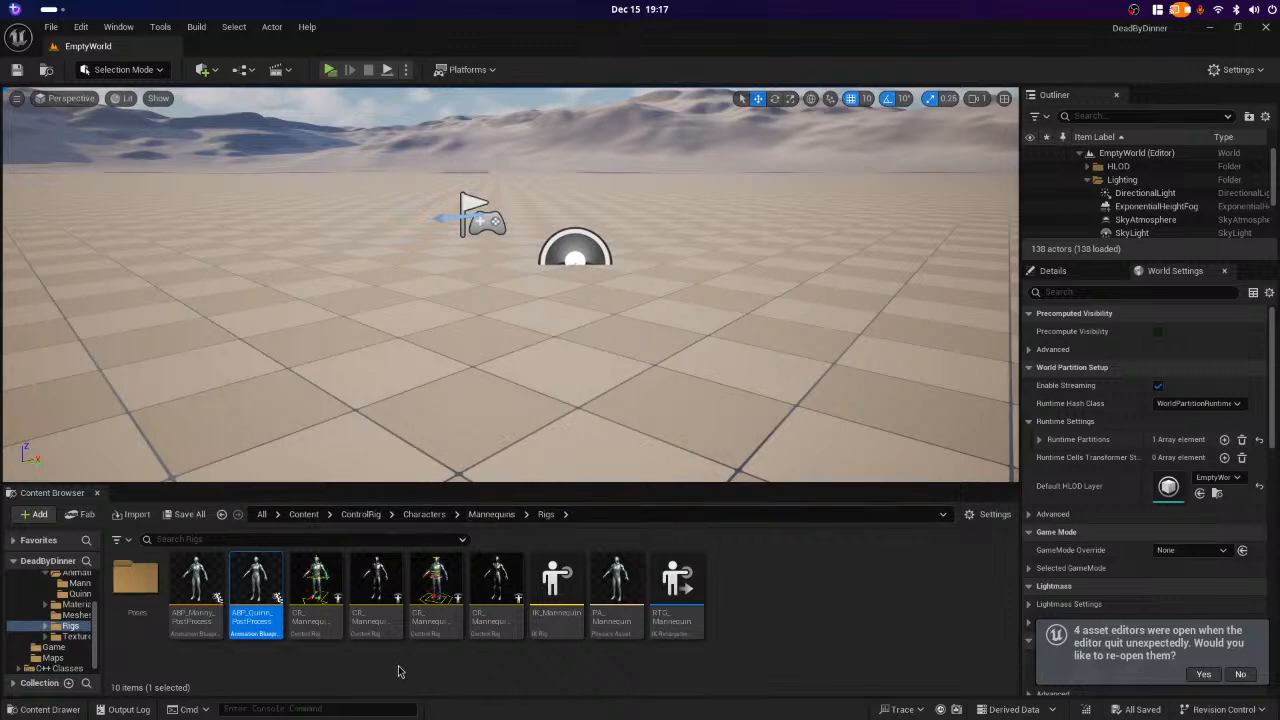
# - Check the ABP_Quinn_PostProcess details and look through the Quinn and Manny subfolders of the Rigs Poses folder
pyautogui.moveTo(253, 588)
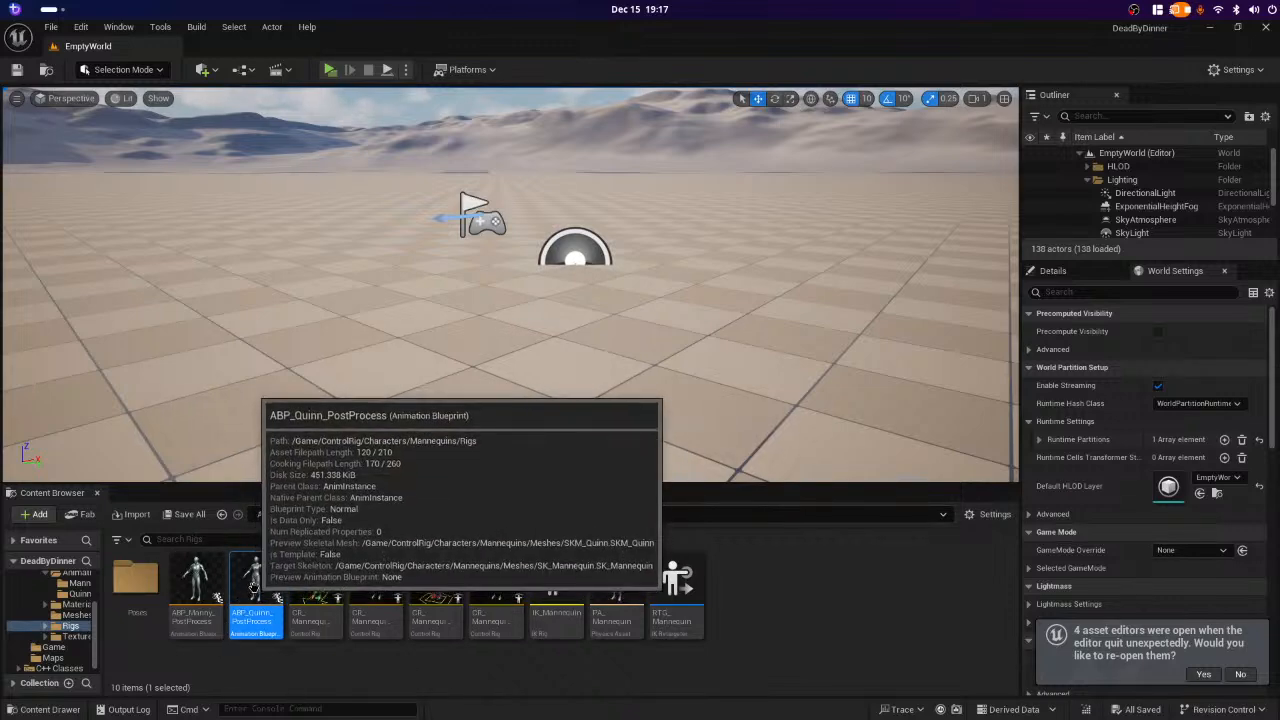
pyautogui.doubleClick(135, 580)
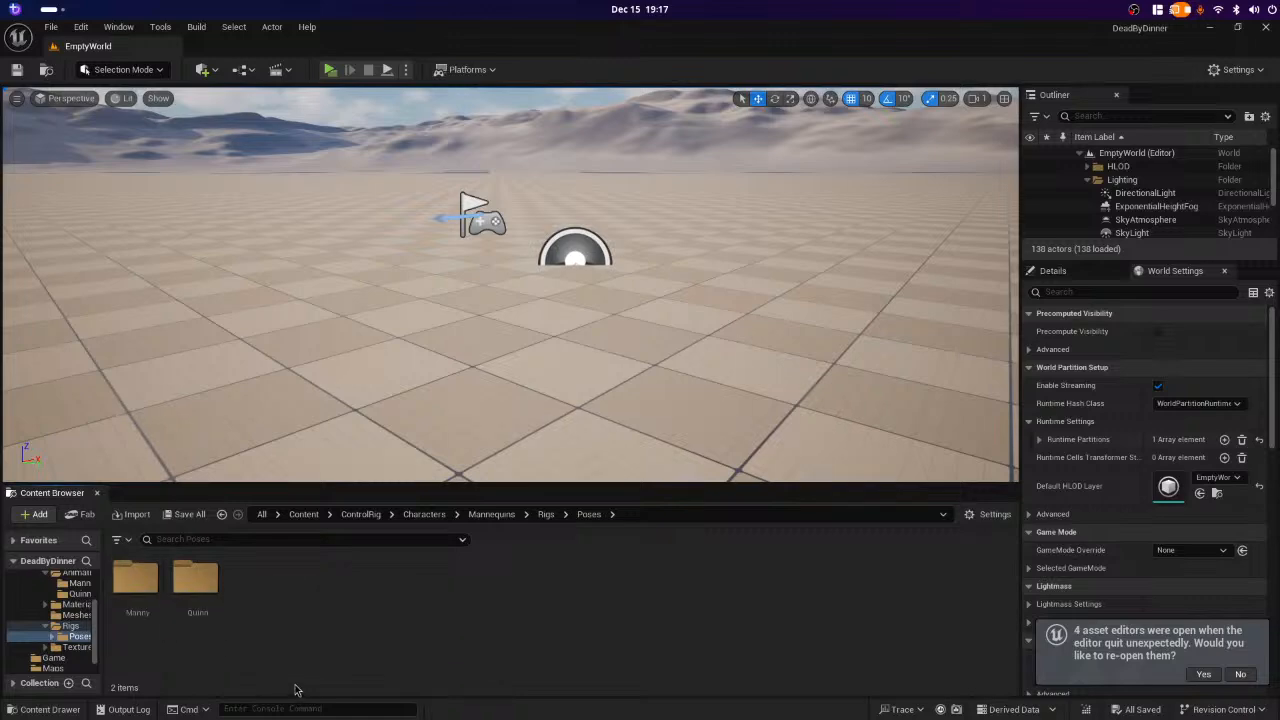
pyautogui.doubleClick(197, 580)
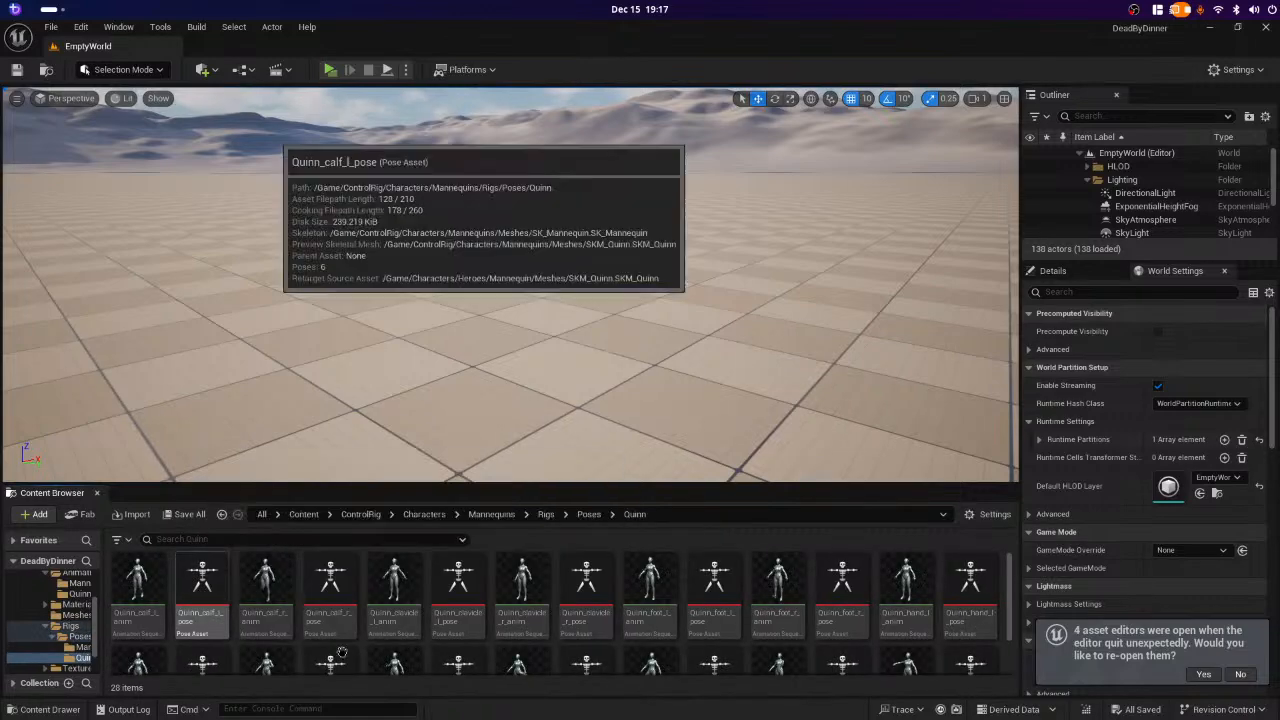
pyautogui.scroll(-2, 614, 638)
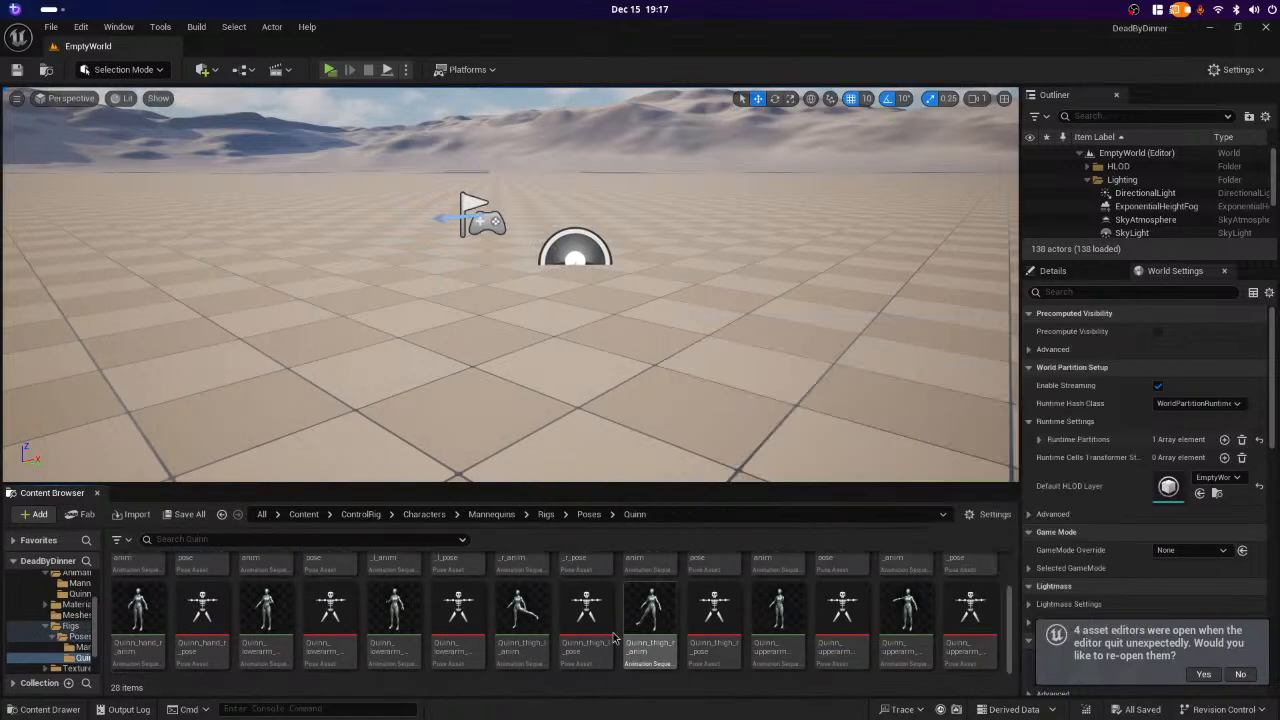
pyautogui.scroll(2, 614, 638)
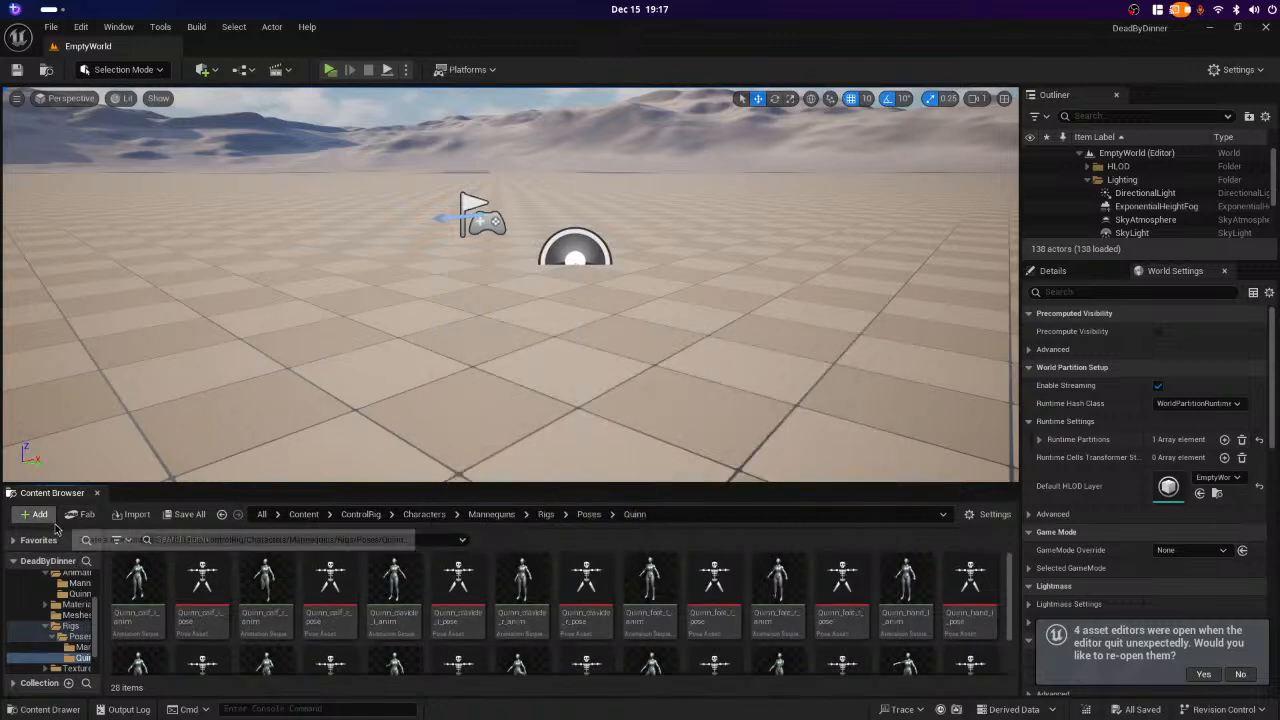
pyautogui.click(78, 636)
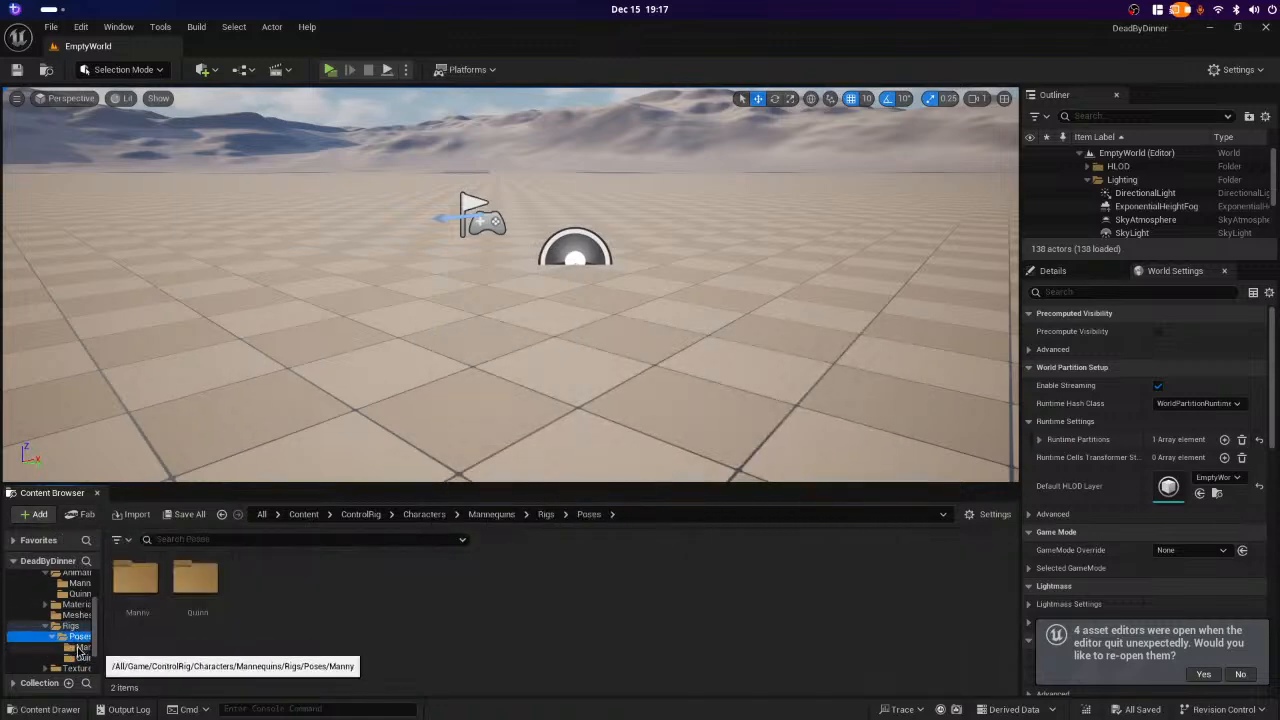
pyautogui.click(80, 648)
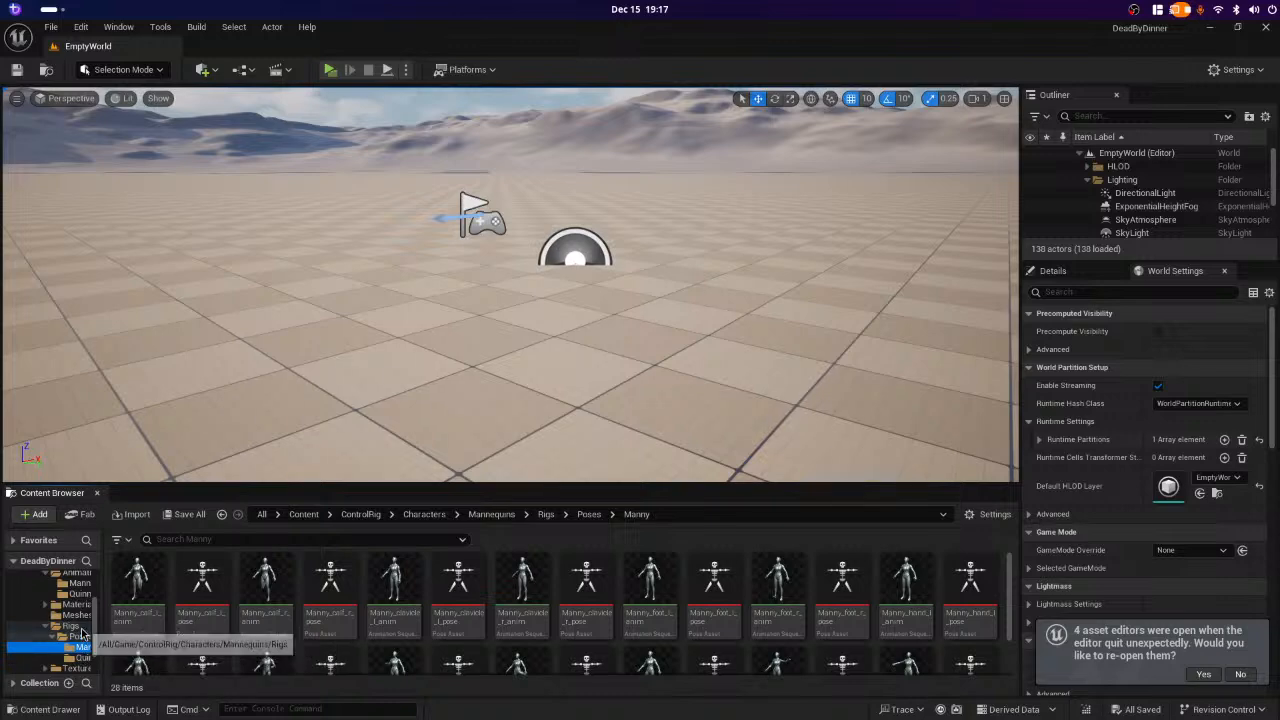
# - Leave the Rigs folder for the BP_GuestCharacter blueprint and set its Anim Class to ABP_Quinn
pyautogui.click(80, 629)
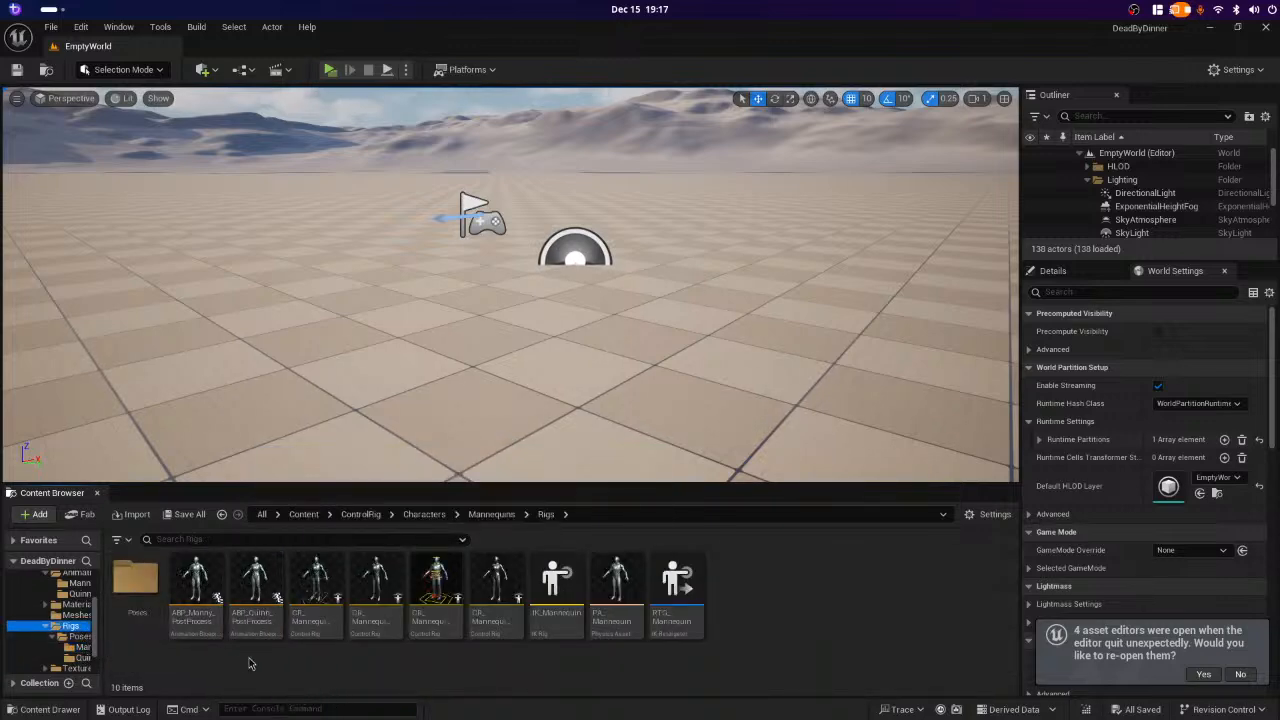
pyautogui.scroll(3, 93, 607)
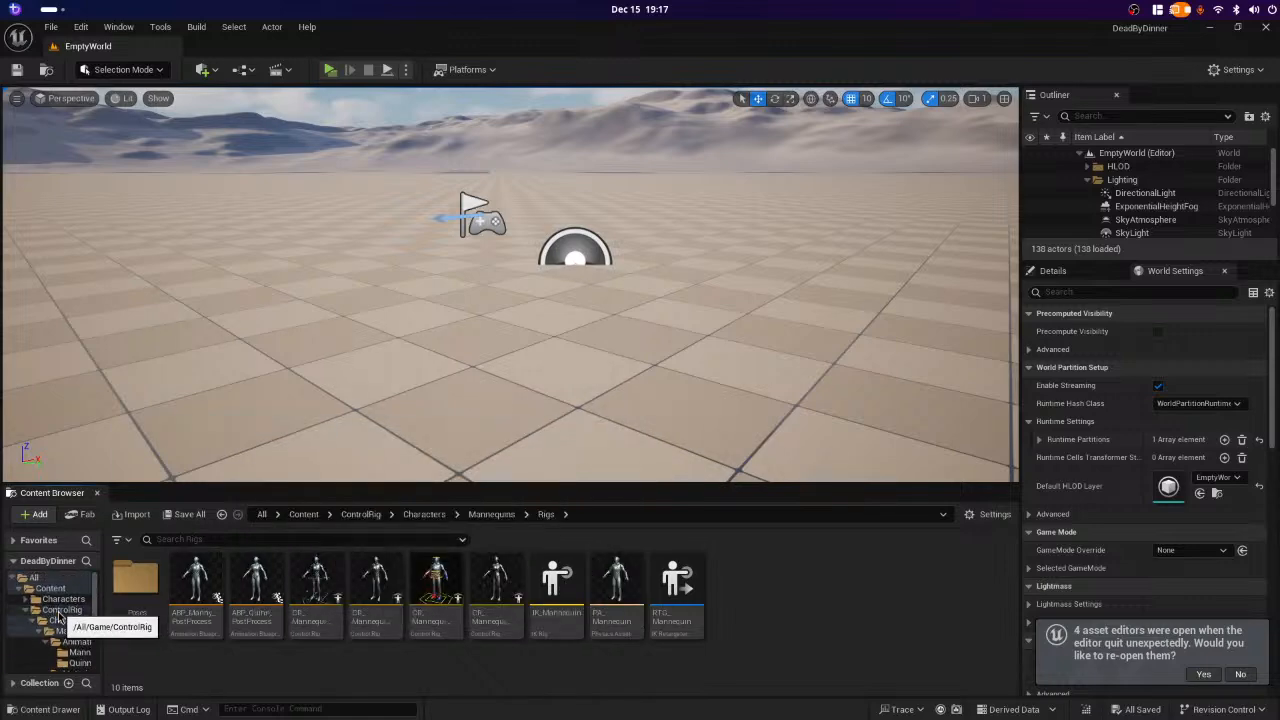
pyautogui.press('super')
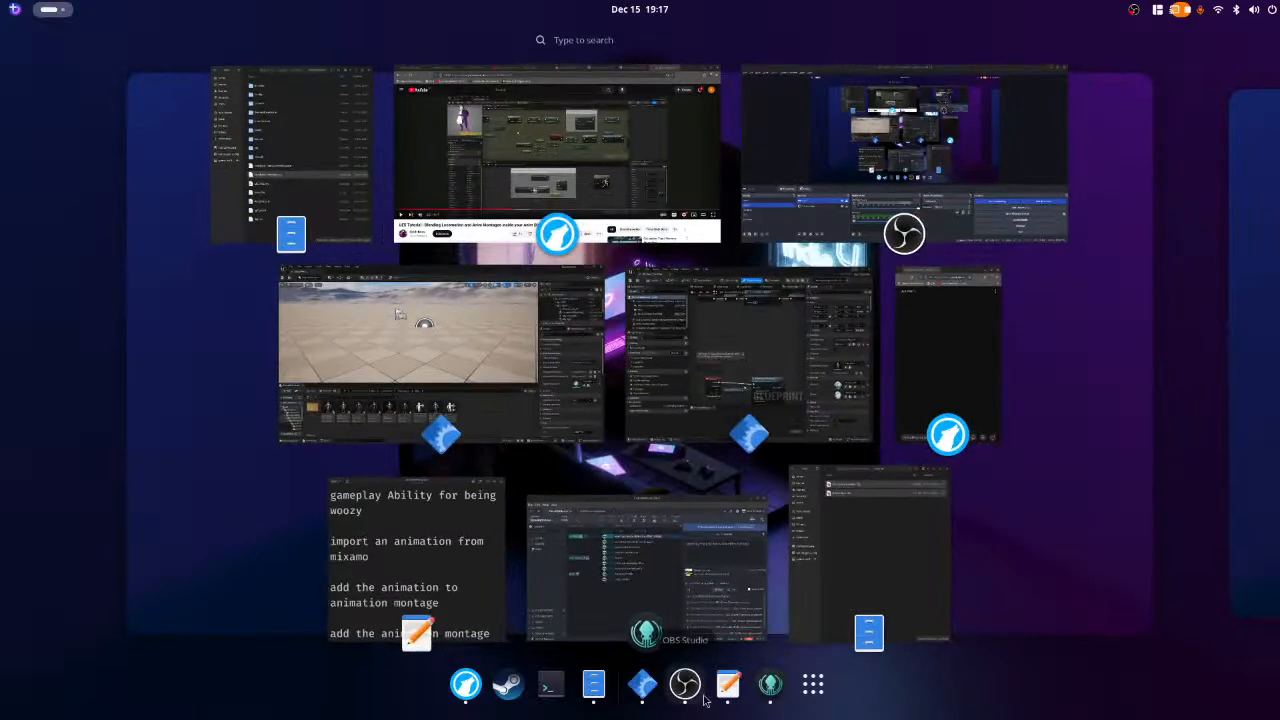
pyautogui.click(693, 292)
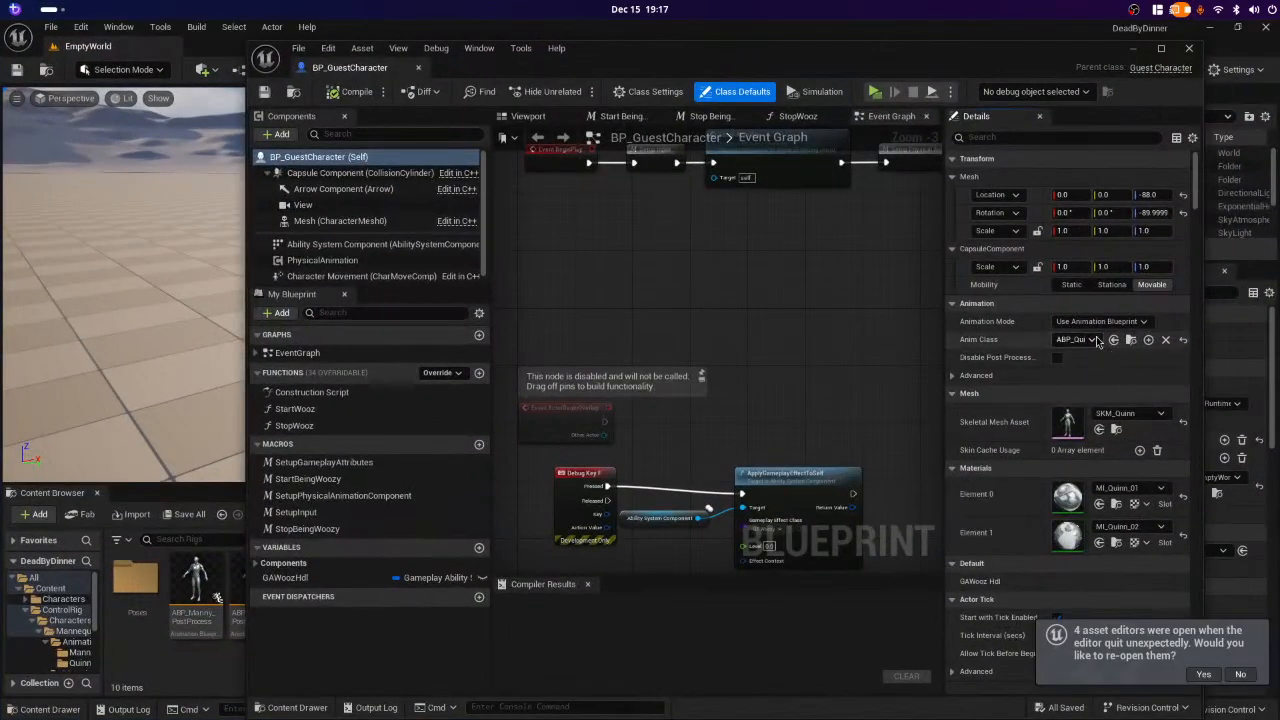
pyautogui.click(1092, 340)
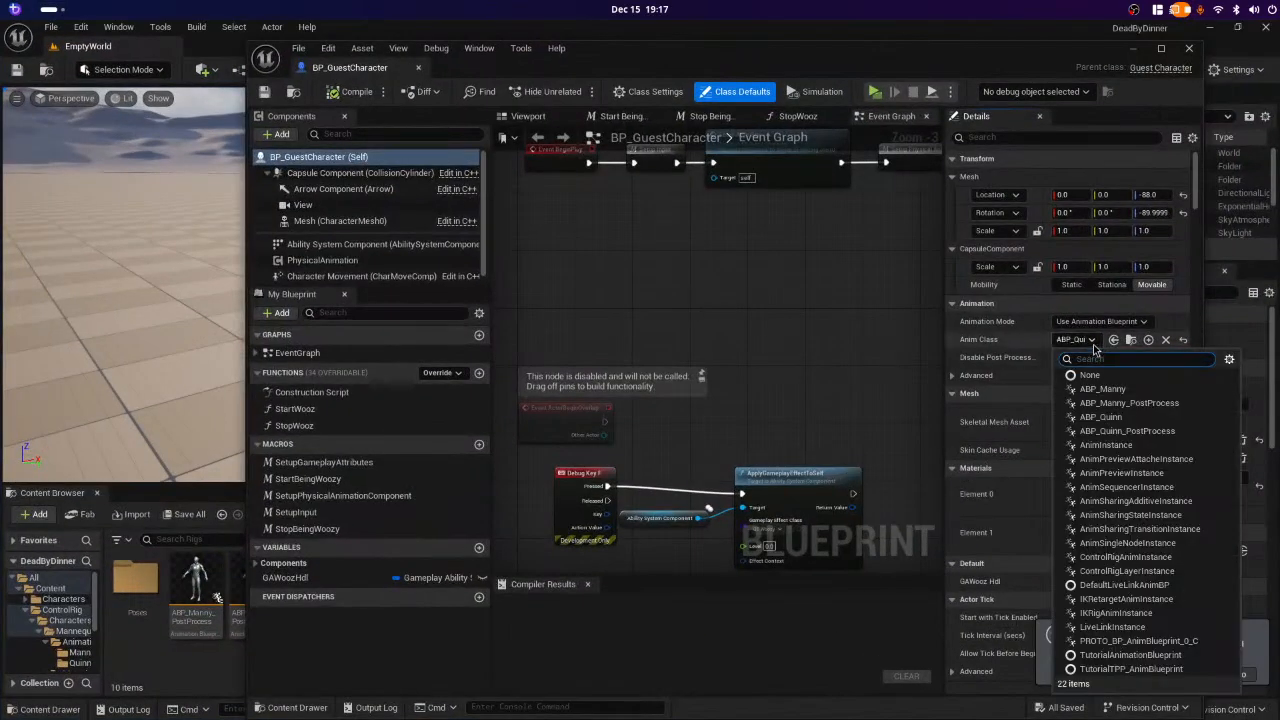
pyautogui.click(1090, 343)
pyautogui.click(1080, 342)
pyautogui.click(1097, 417)
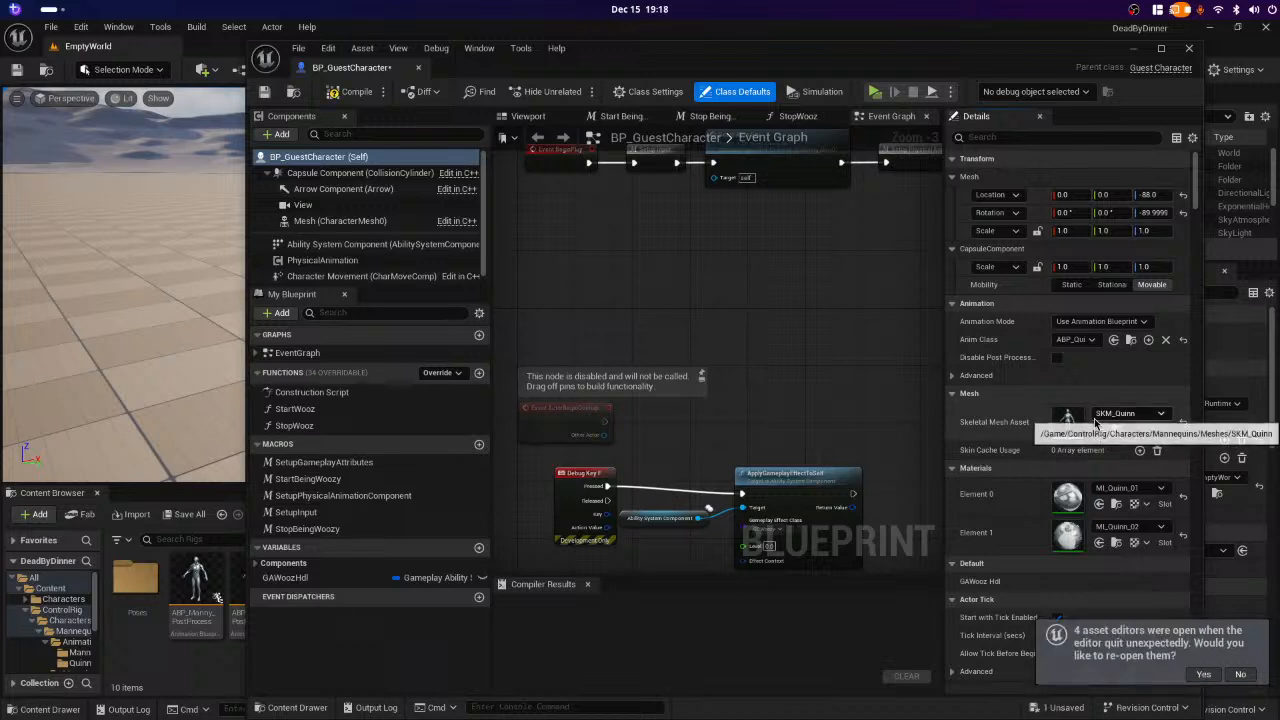
pyautogui.click(1149, 341)
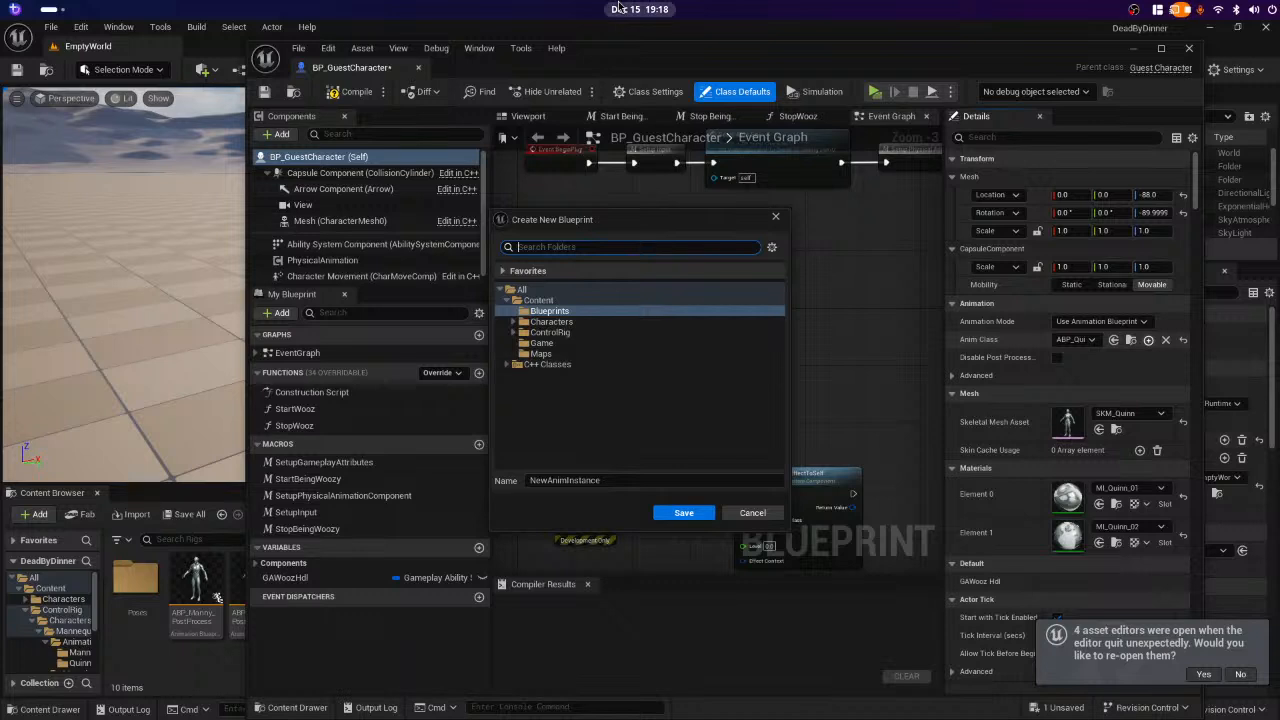
pyautogui.write('apb')
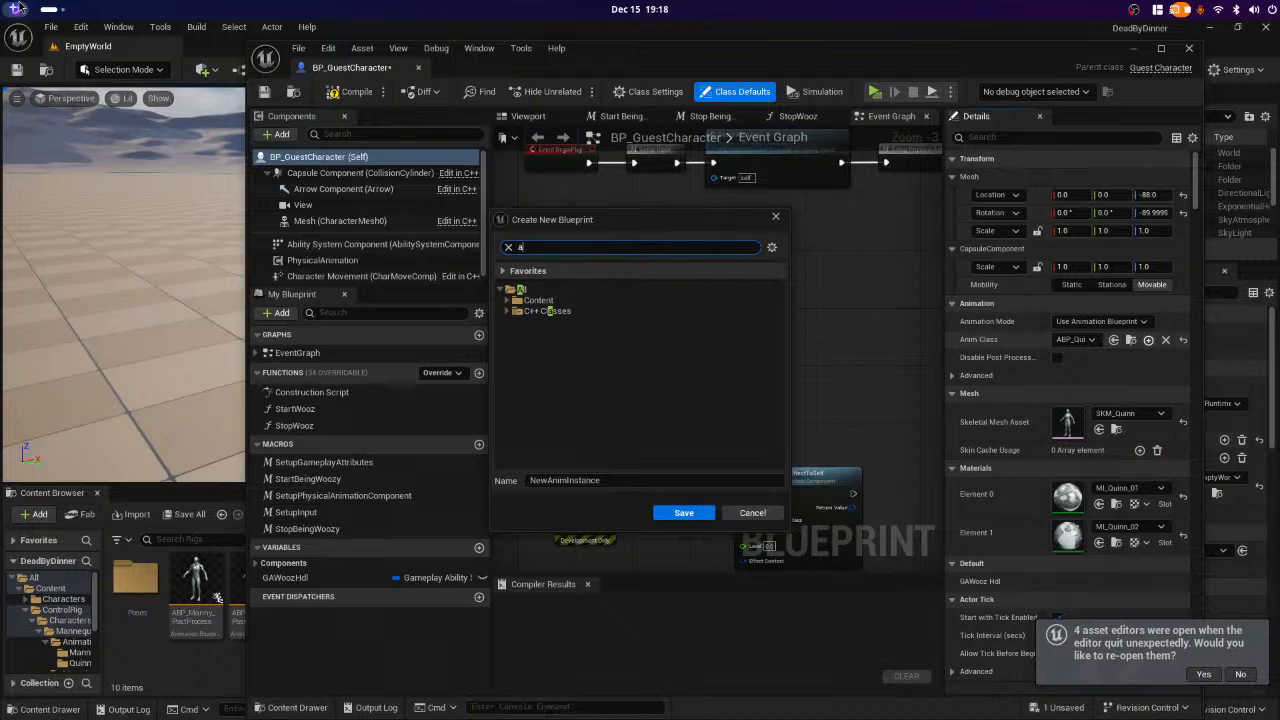
pyautogui.write('bp')
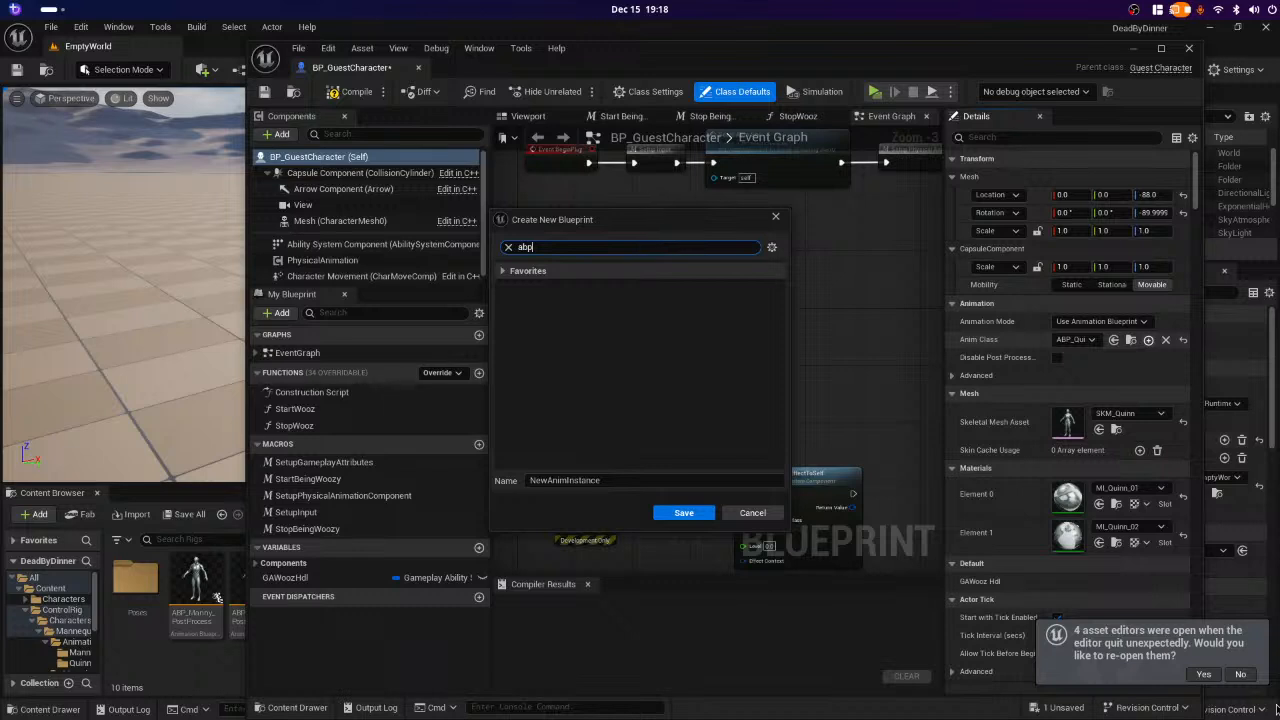
pyautogui.click(503, 273)
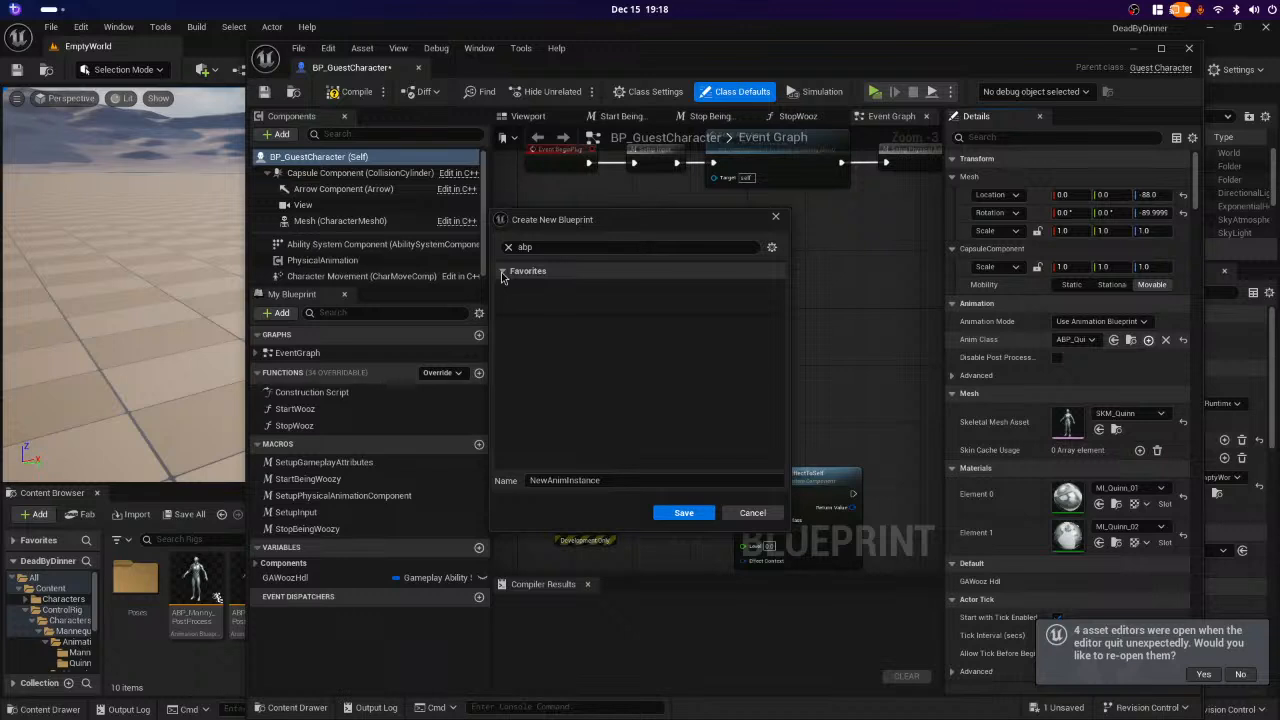
pyautogui.click(505, 279)
pyautogui.click(755, 514)
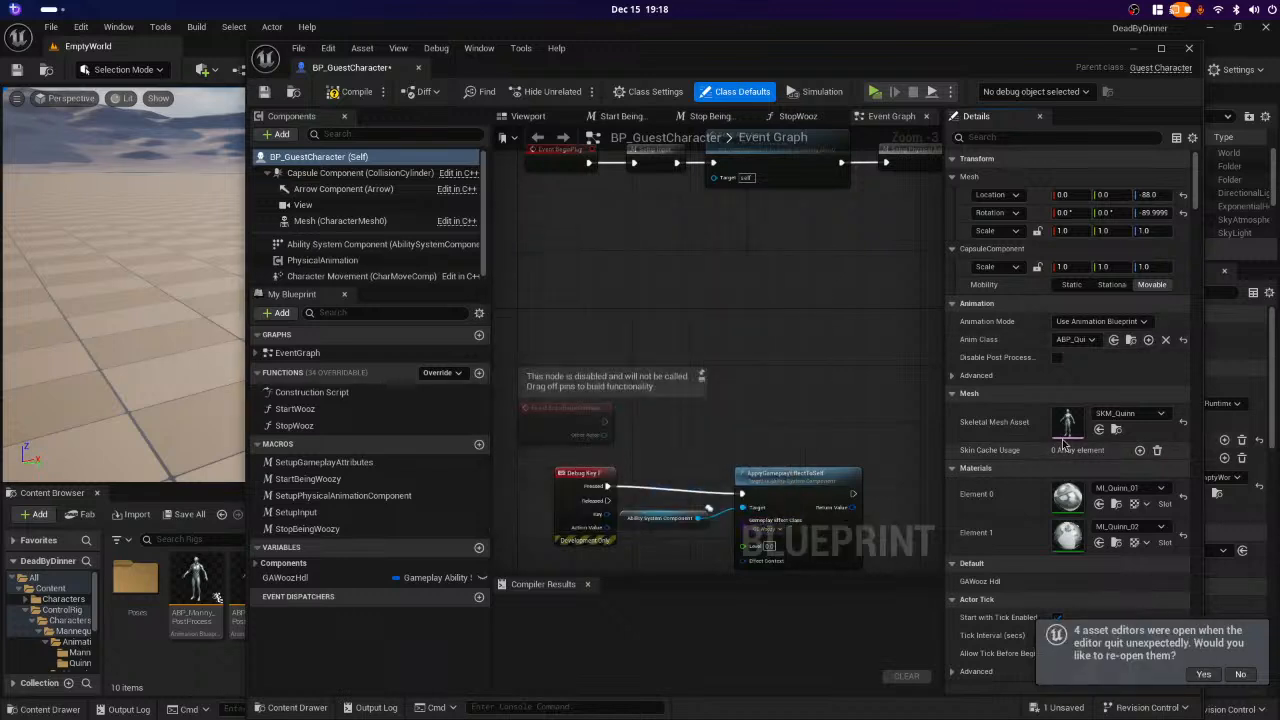
# - Reselect ABP_Quinn as the Anim Class, locate that asset in the project content, and minimize the blueprint editor window
pyautogui.click(1091, 341)
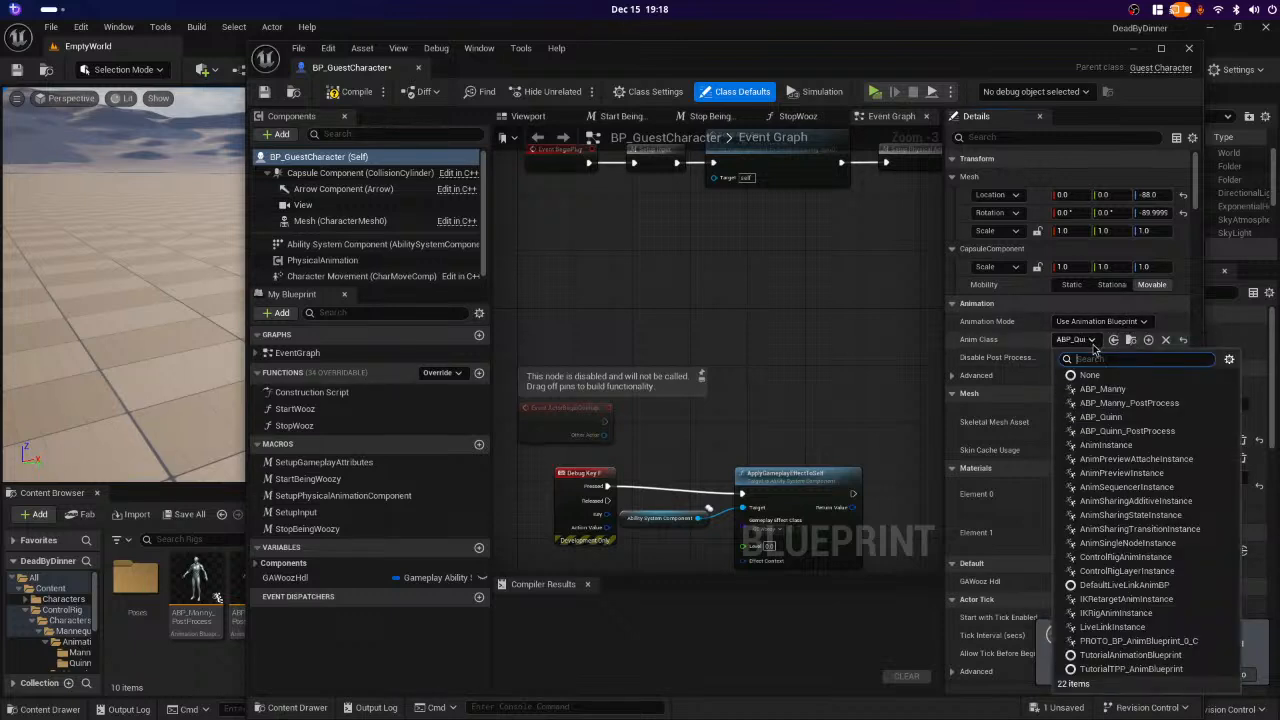
pyautogui.click(1100, 419)
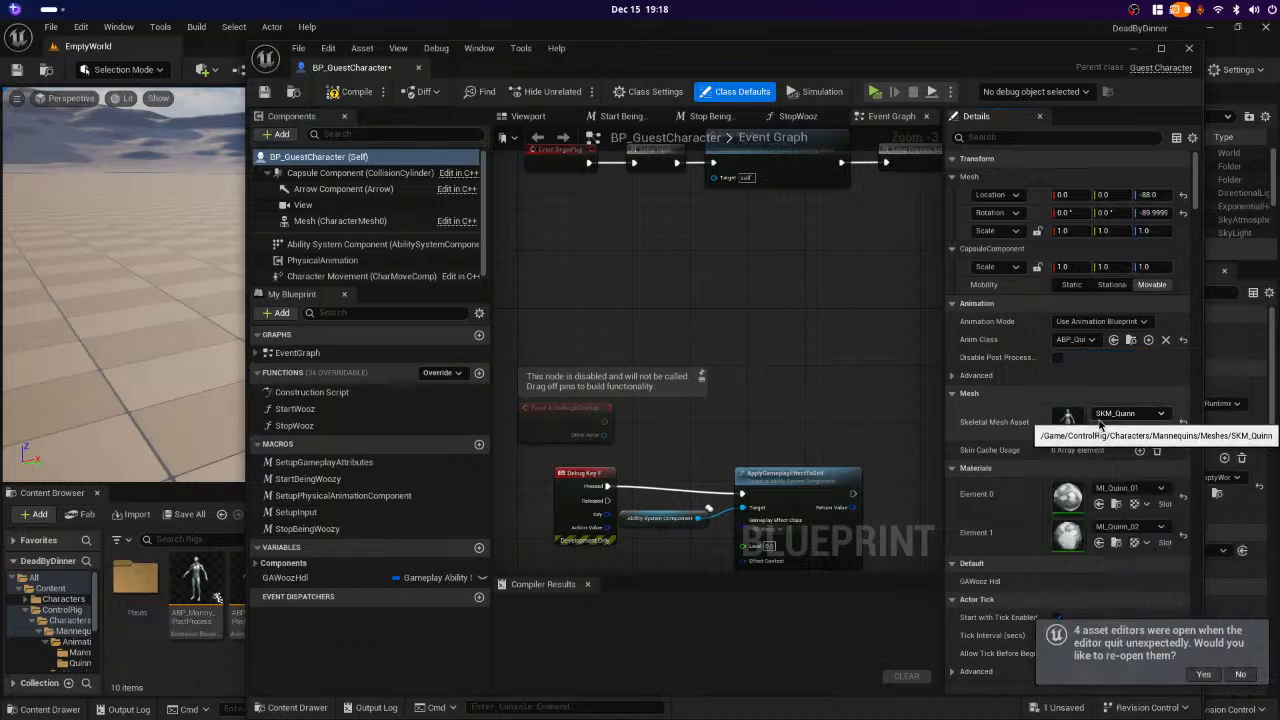
pyautogui.click(1133, 341)
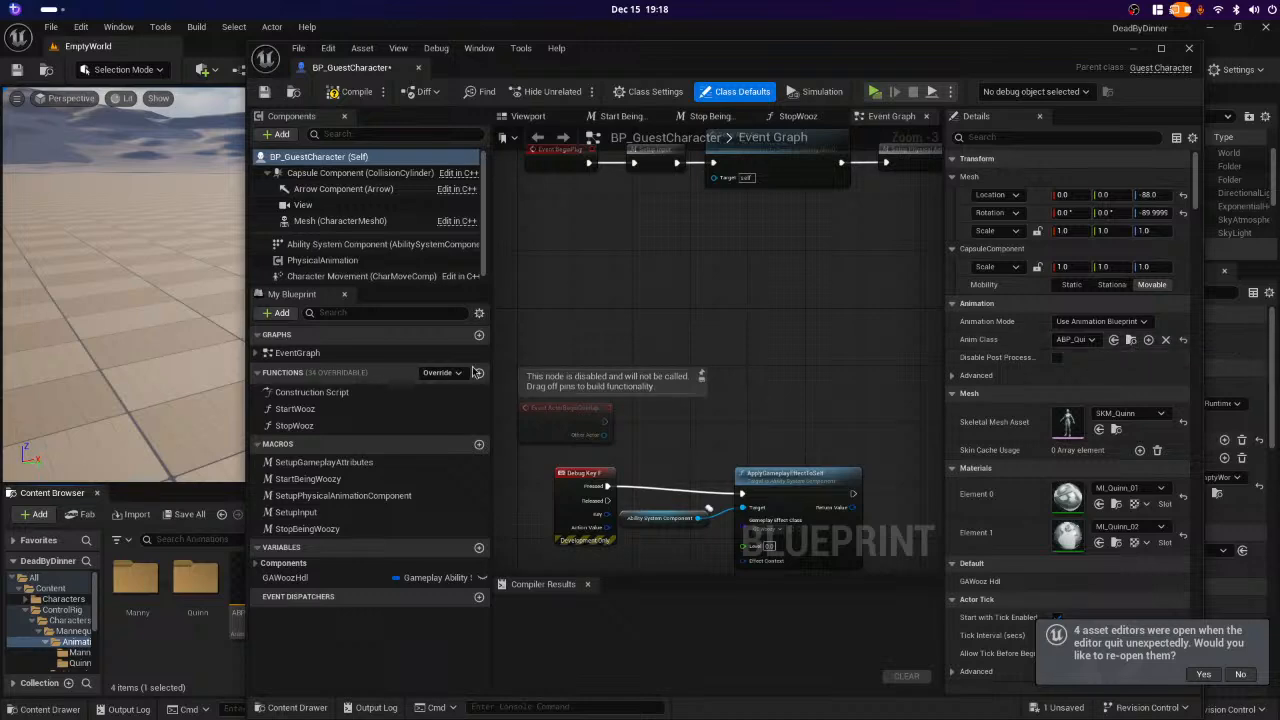
pyautogui.click(1134, 49)
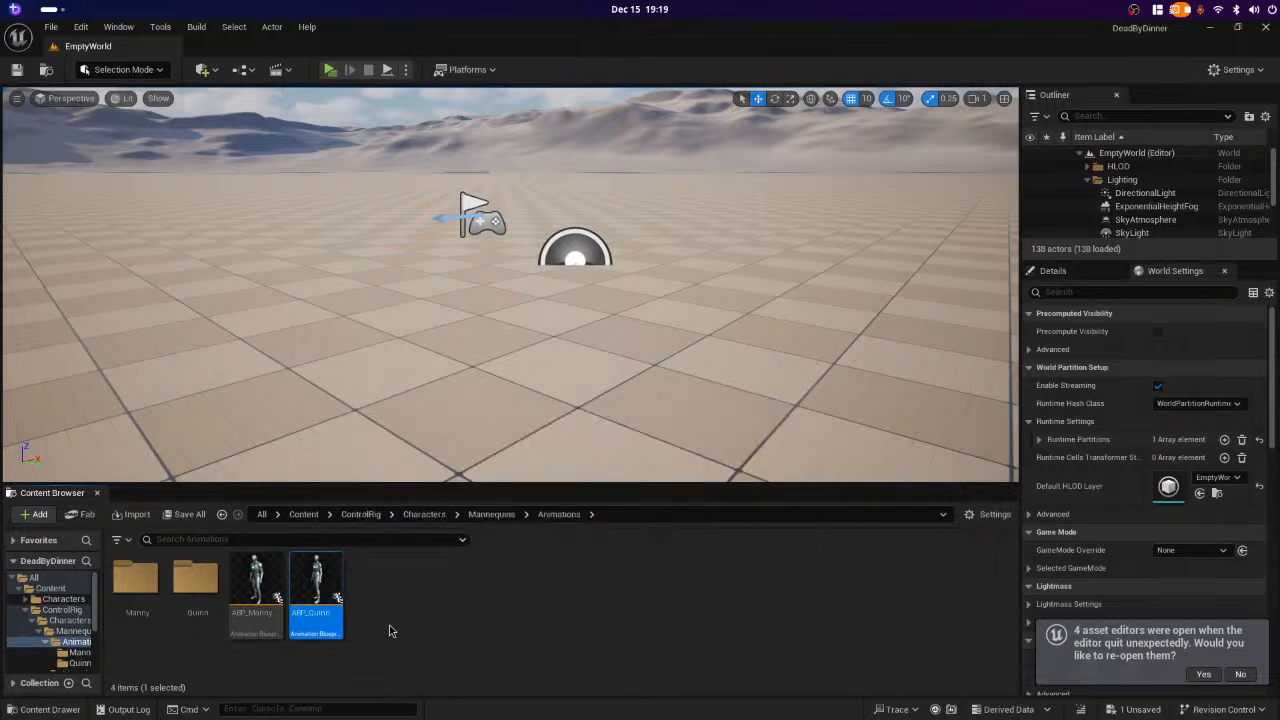
# - Duplicate the ABP_Quinn animation blueprint and name the copy ABP_Guest
pyautogui.rightClick(320, 568)
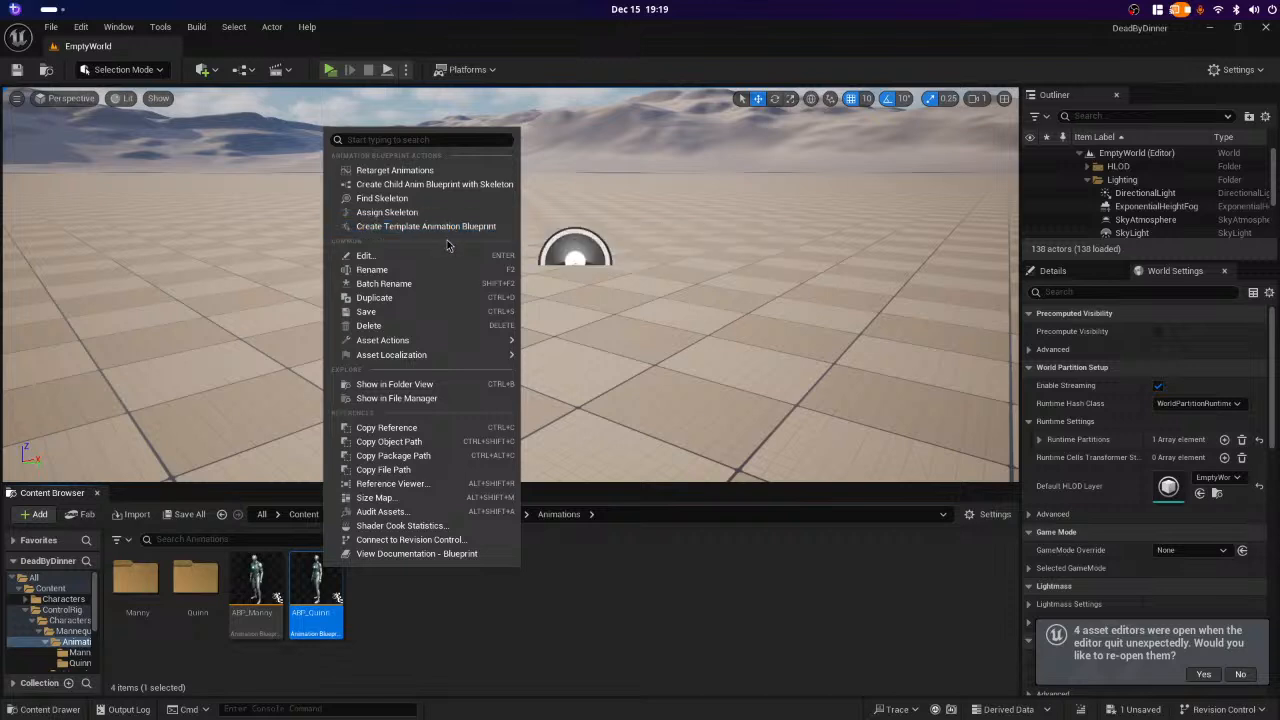
pyautogui.click(420, 301)
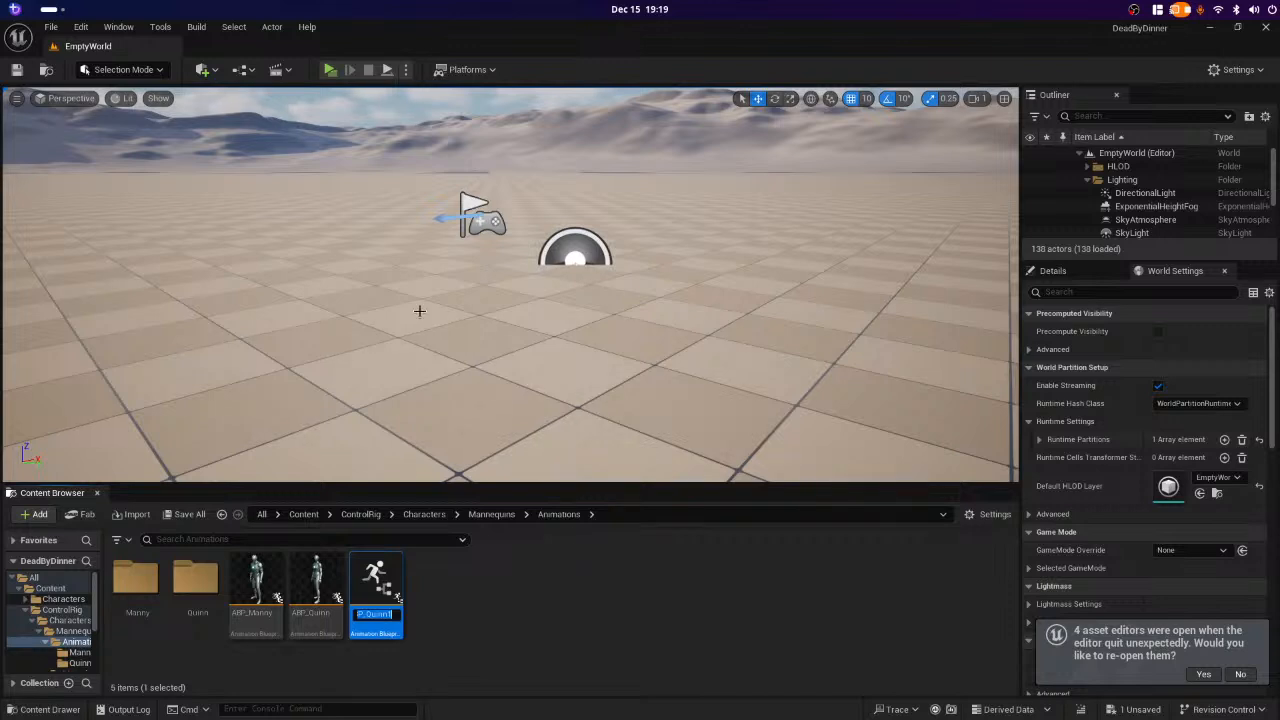
pyautogui.write('A')
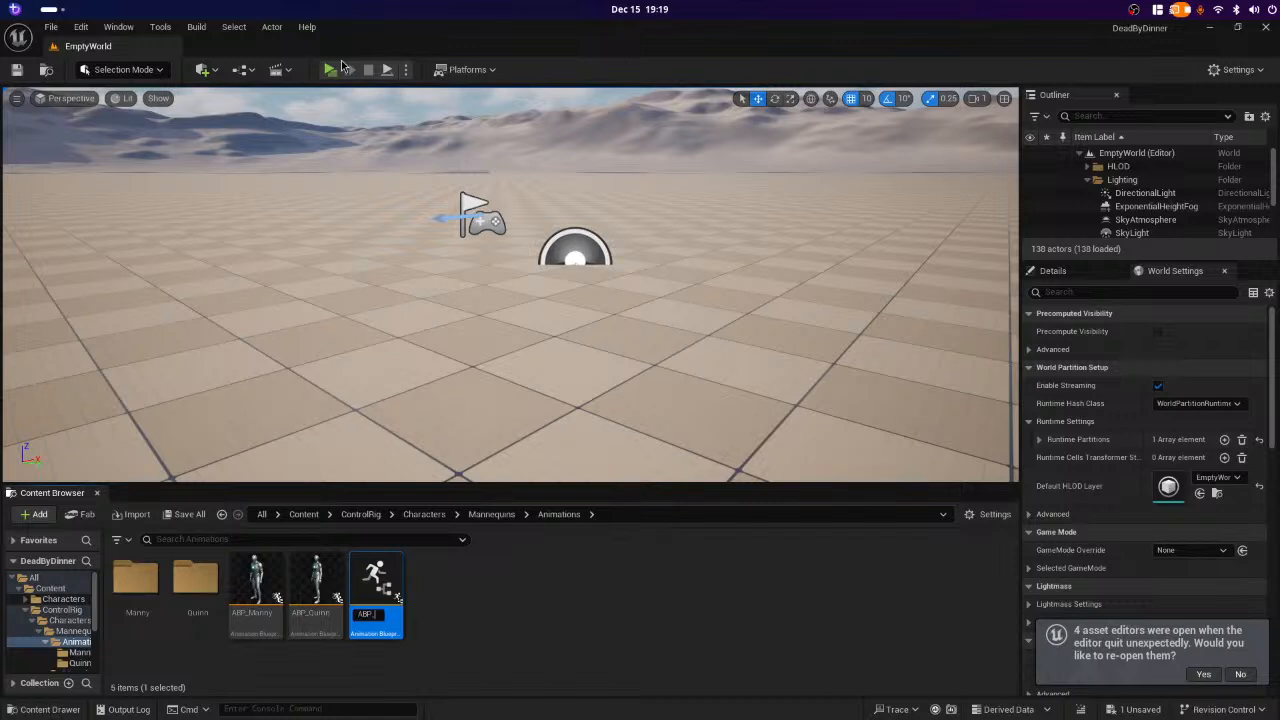
pyautogui.write('BP_Guest')
pyautogui.press('Return')
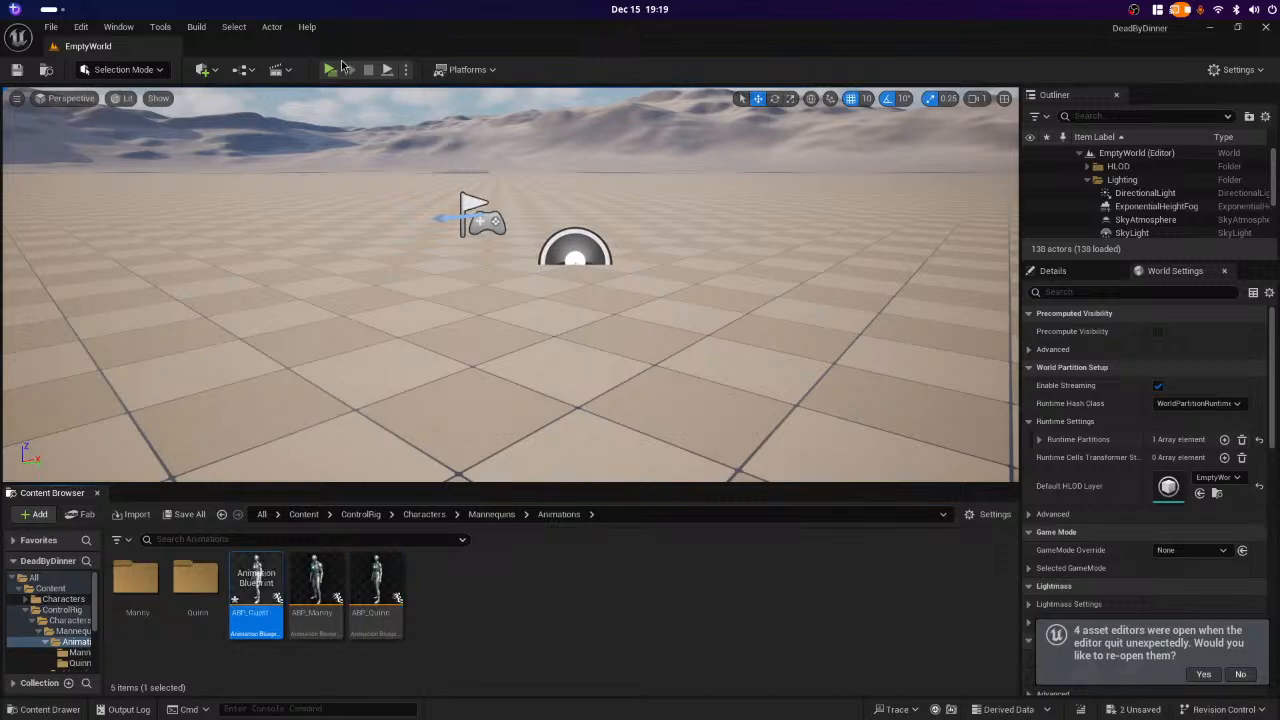
pyautogui.press('super')
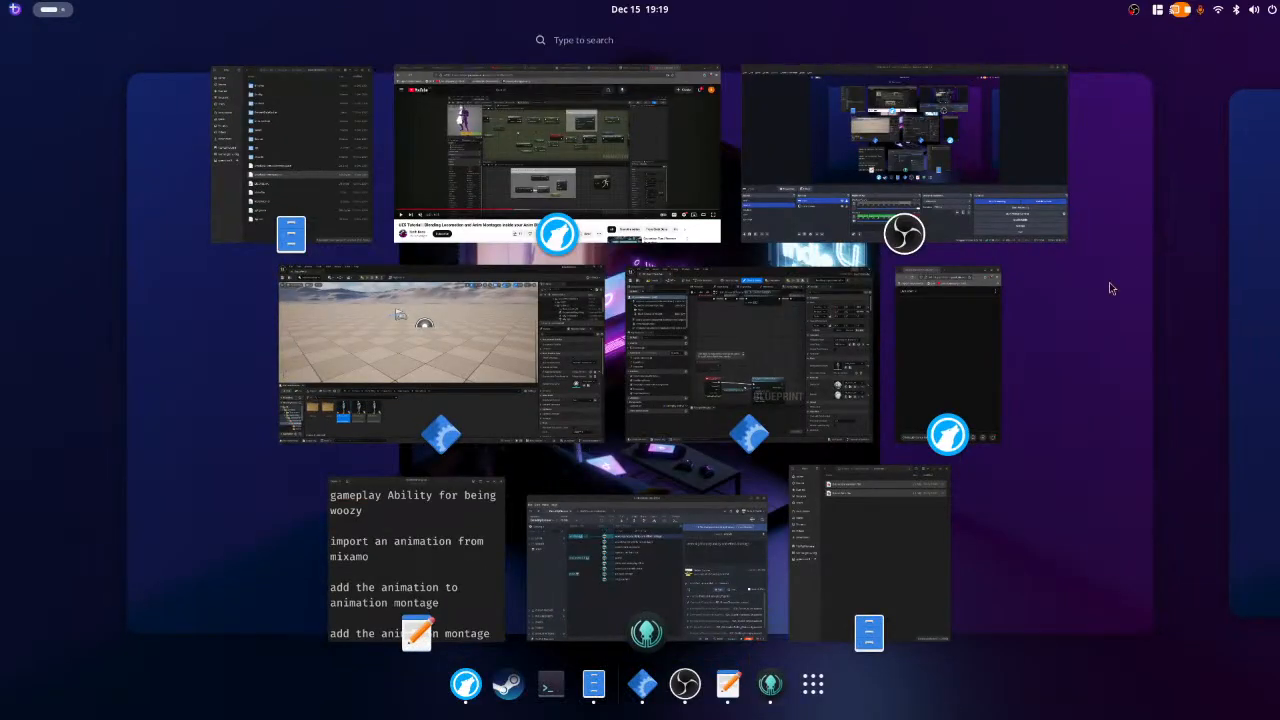
pyautogui.click(662, 389)
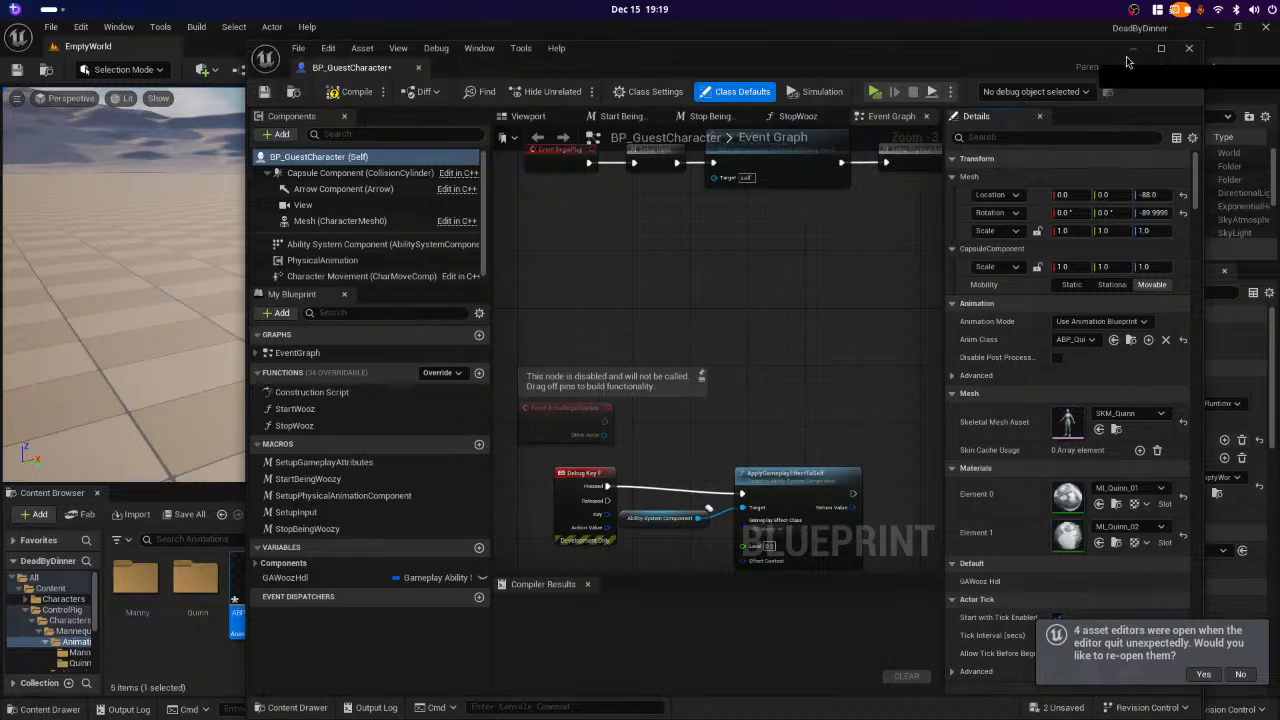
pyautogui.click(1189, 48)
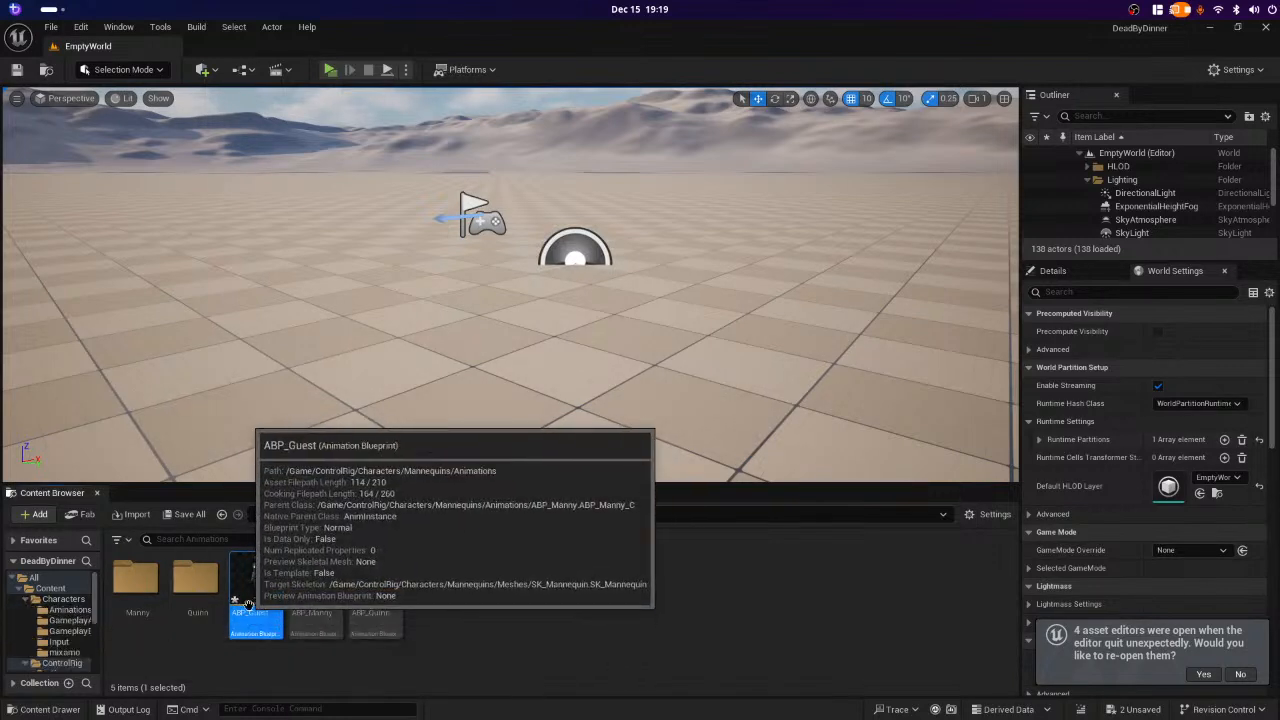
# - Move ABP_Guest from the Mannequins Animations folder into the Characters folder's Aminations subfolder
pyautogui.moveTo(250, 595); pyautogui.dragTo(72, 610)
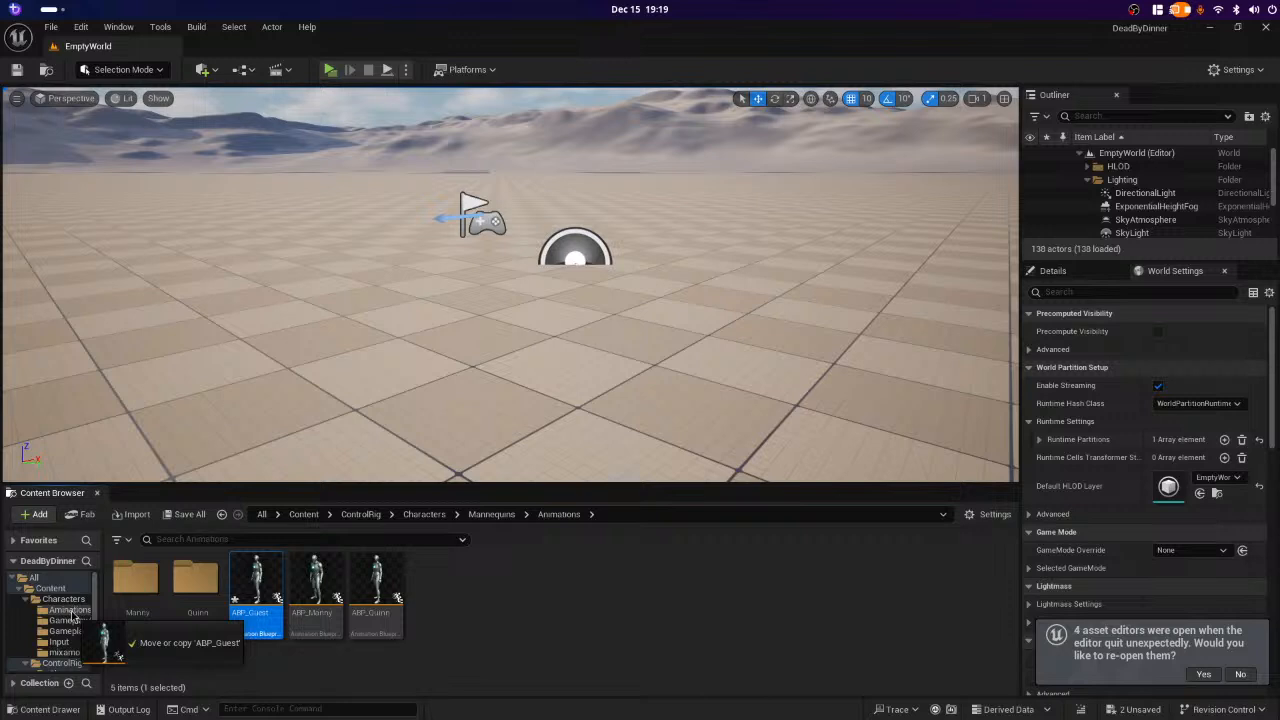
pyautogui.moveTo(72, 618); pyautogui.dragTo(72, 616)
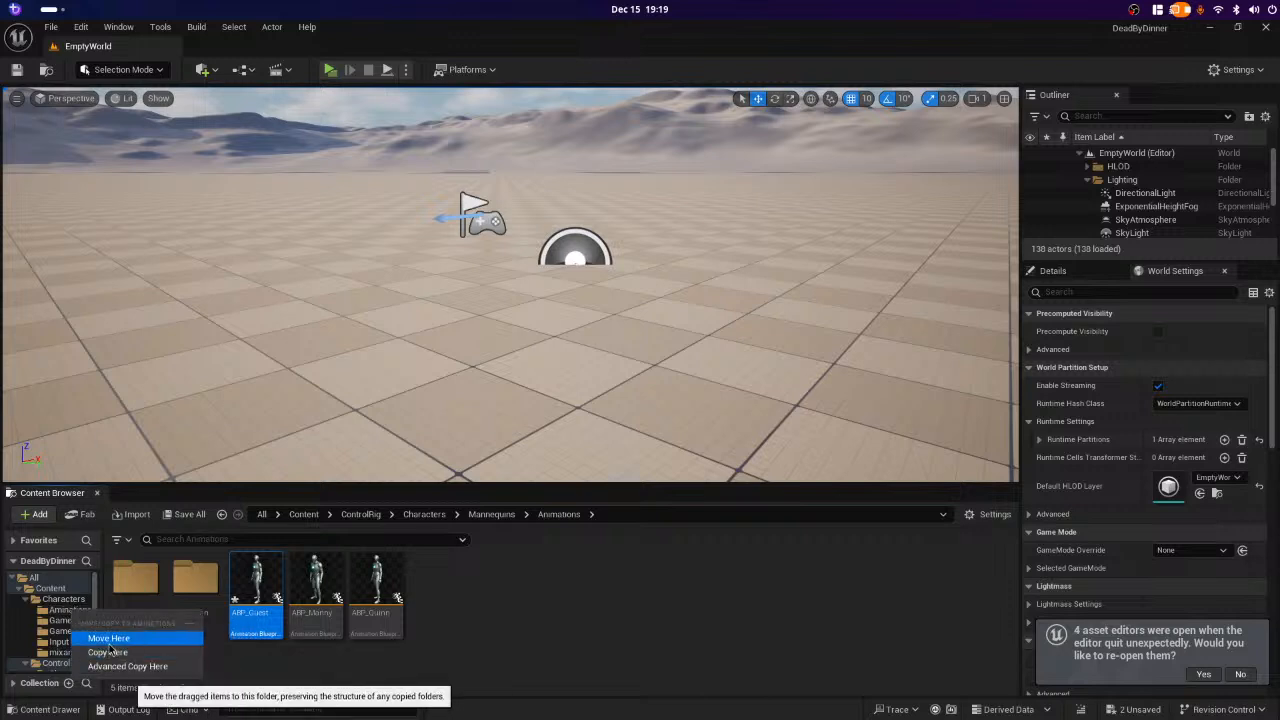
pyautogui.click(108, 638)
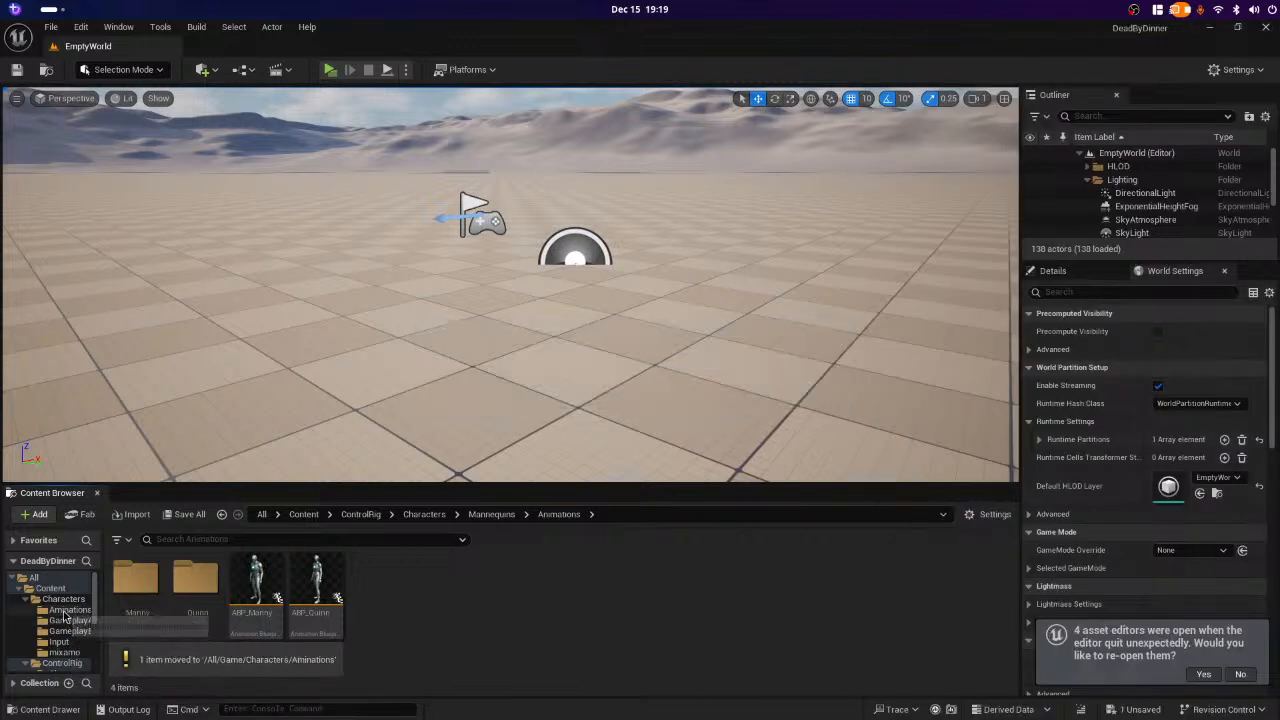
# - Open the misspelled Aminations folder under Characters and rename it Animations
pyautogui.click(70, 610)
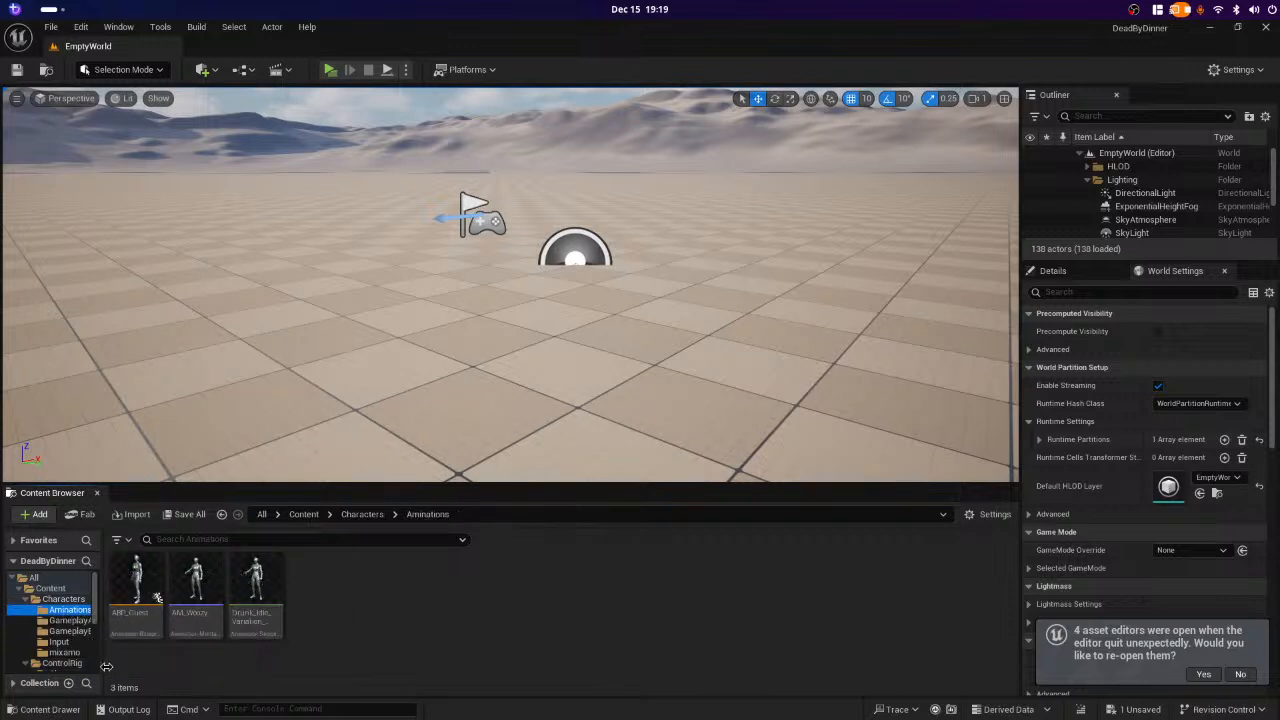
pyautogui.rightClick(68, 612)
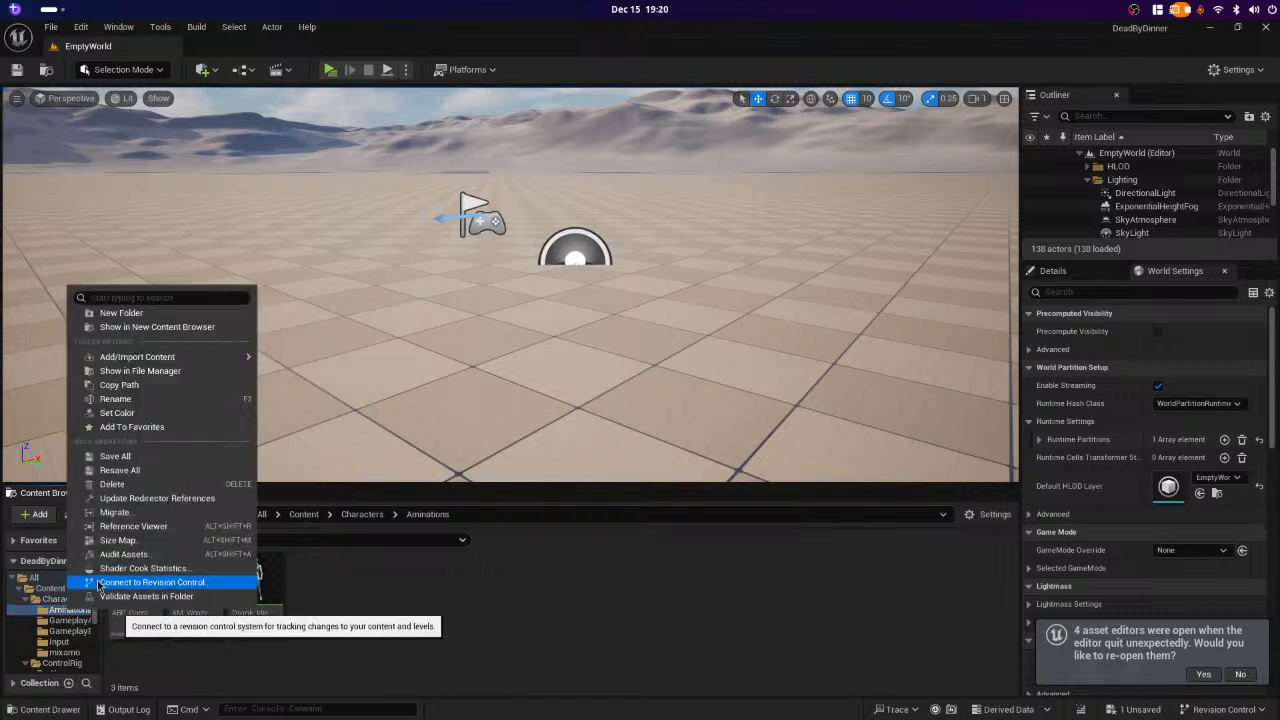
pyautogui.click(148, 399)
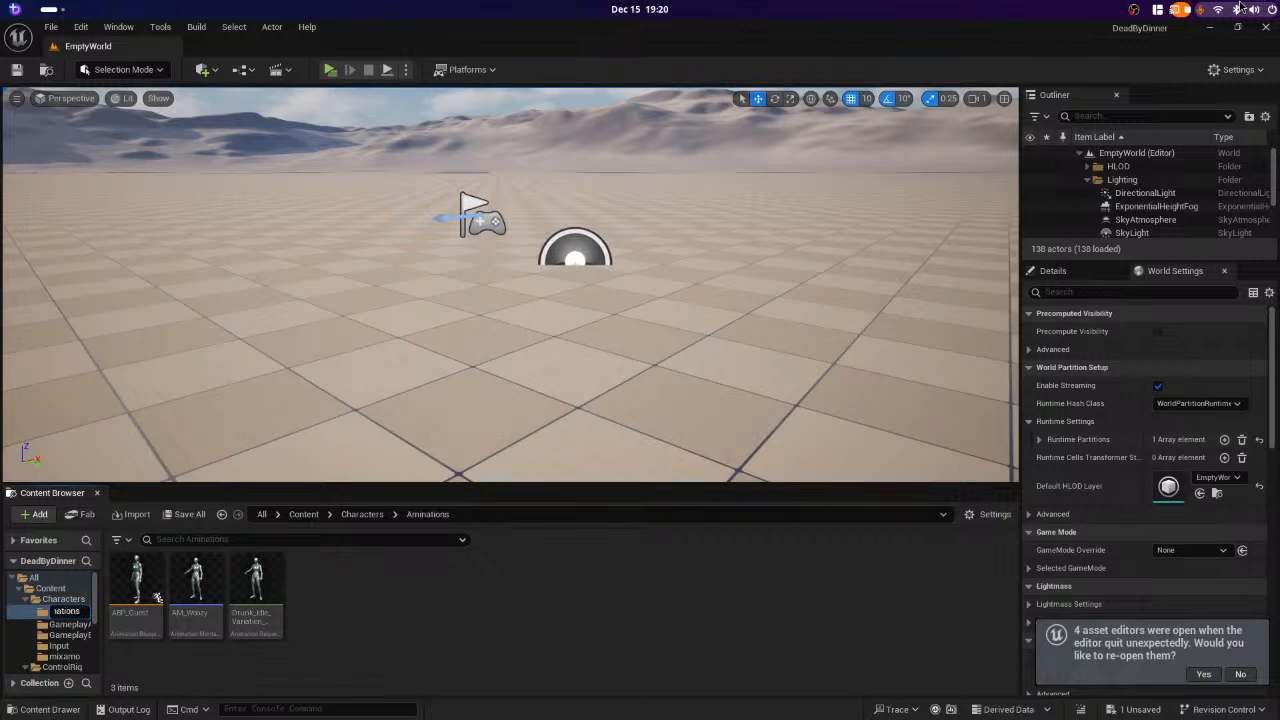
pyautogui.press('Return')
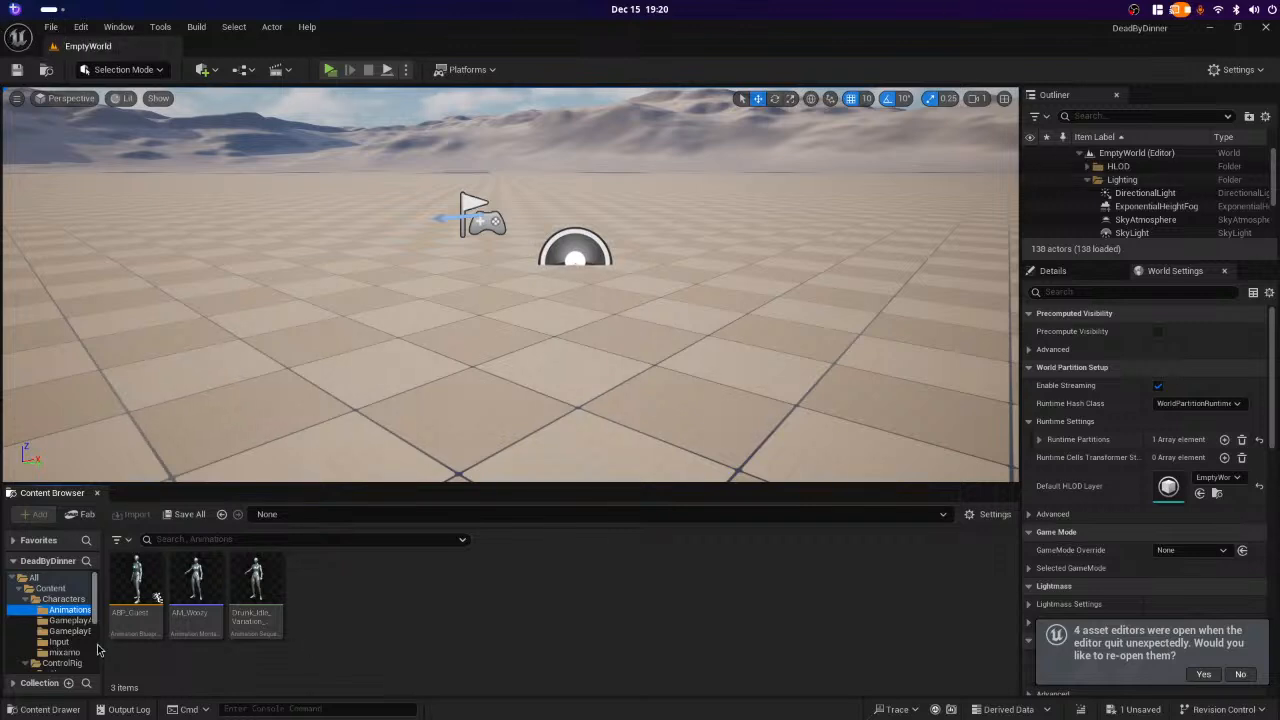
# - Open the ABP_Guest animation blueprint, read the comment and nodes in its Event Graph, and close the editor window
pyautogui.doubleClick(140, 600)
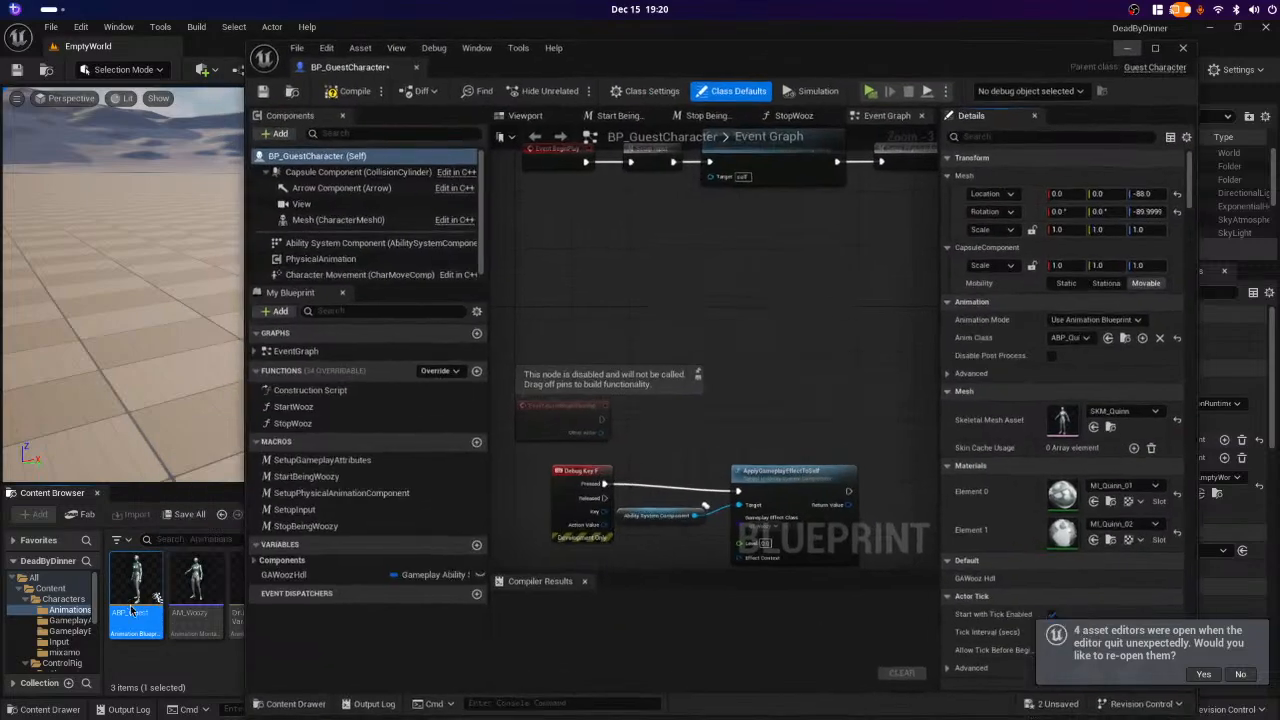
pyautogui.press('super')
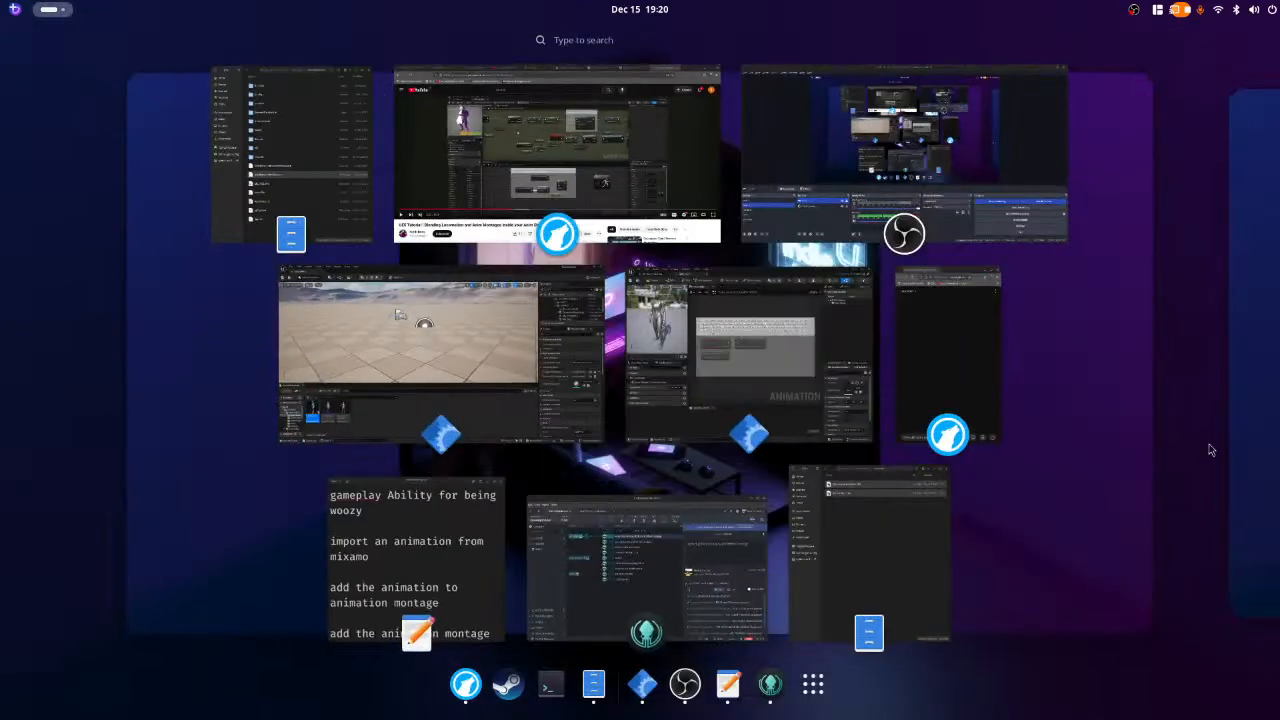
pyautogui.click(759, 371)
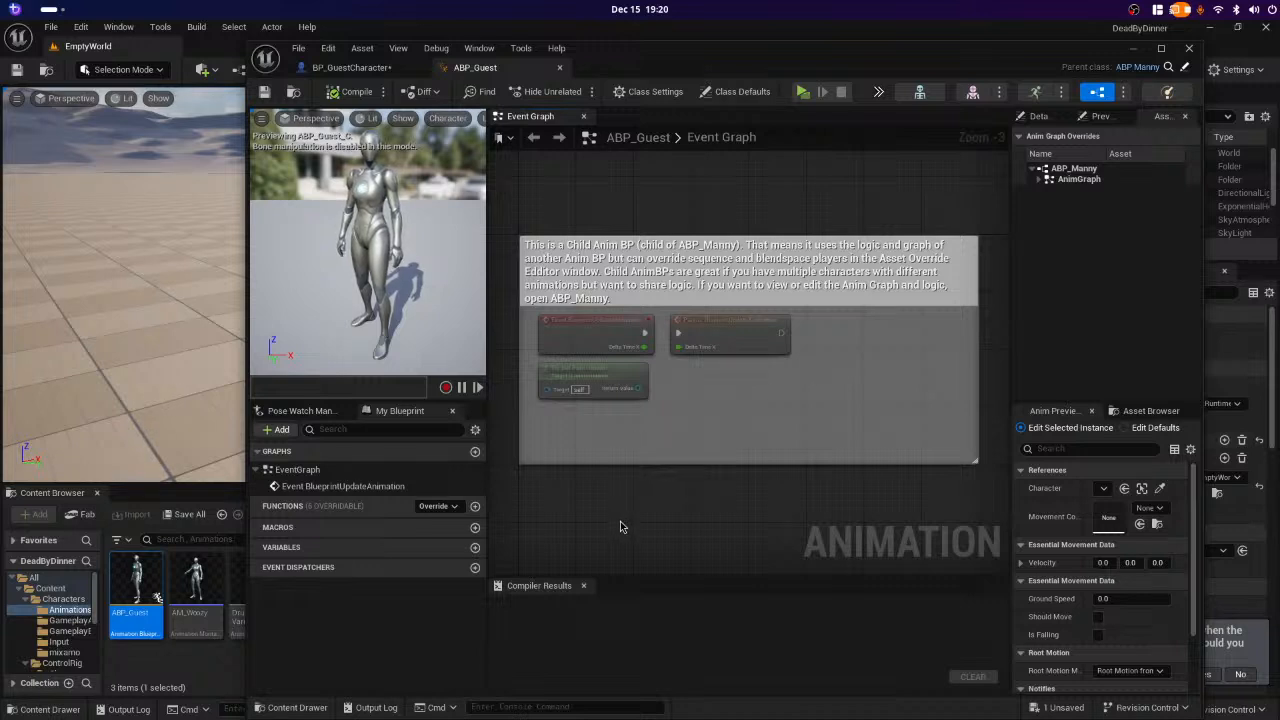
pyautogui.scroll(3, 552, 372)
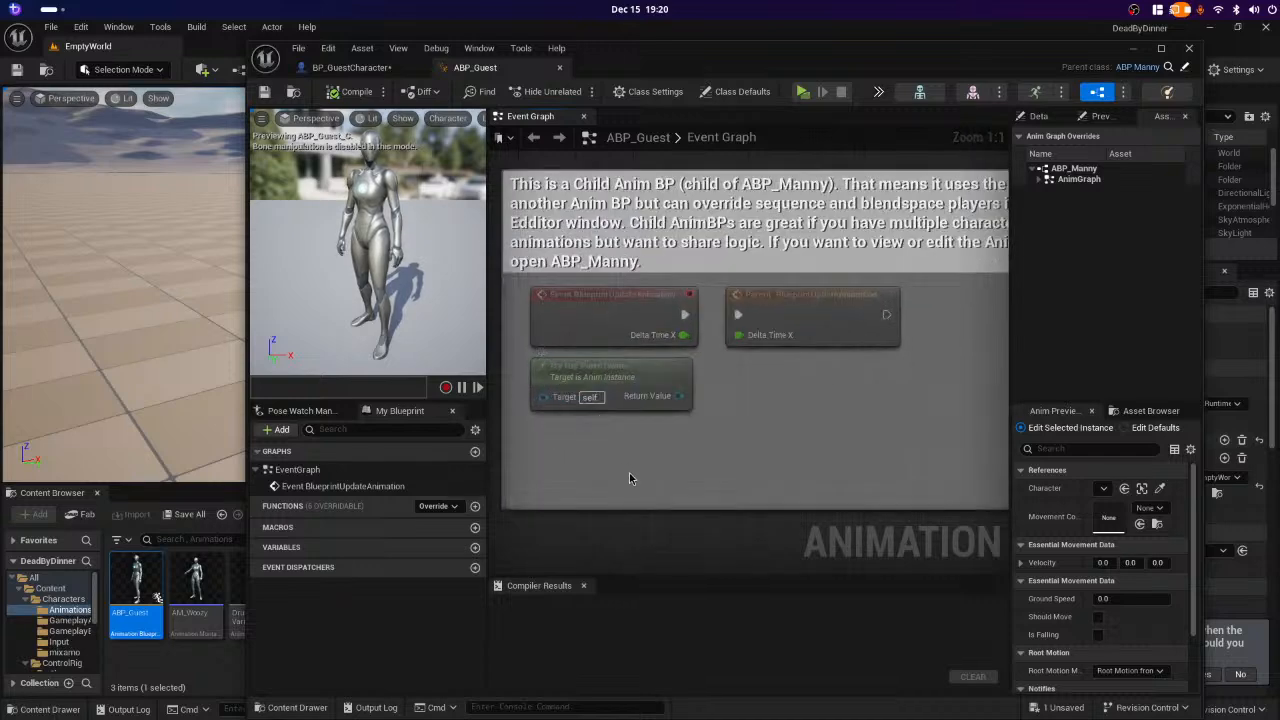
pyautogui.scroll(-4, 629, 473)
pyautogui.scroll(2, 629, 473)
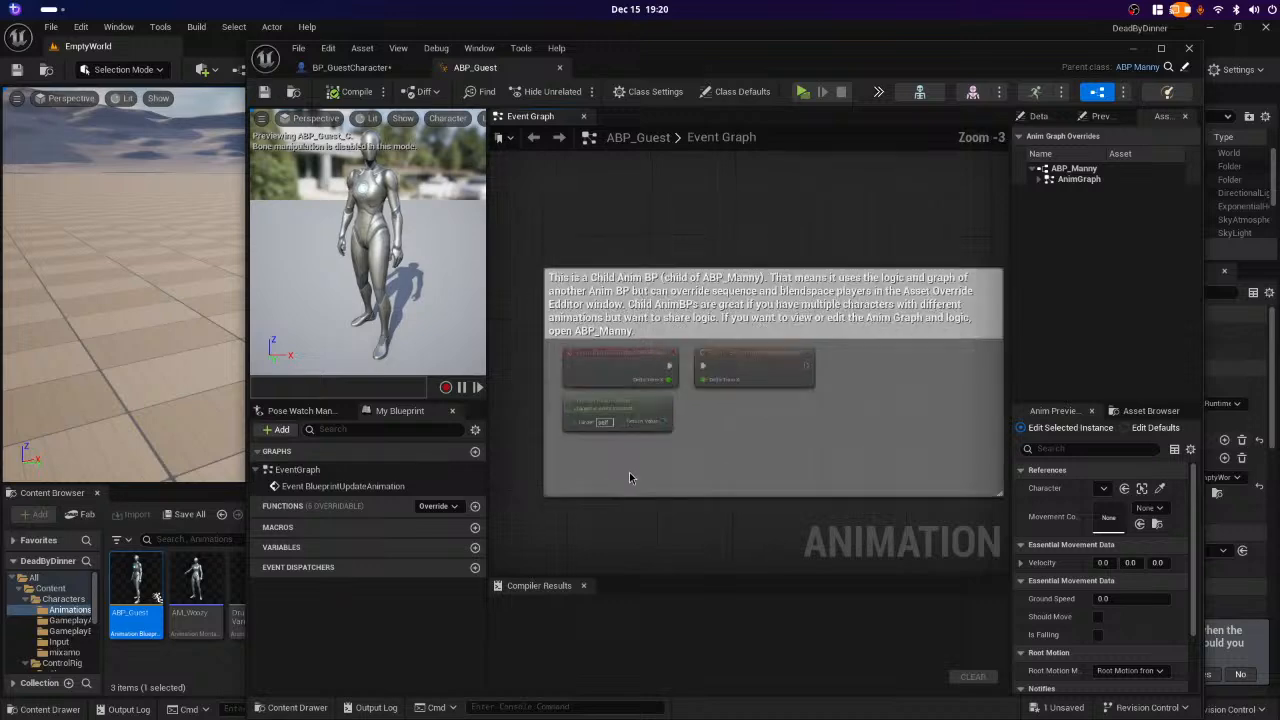
pyautogui.click(1189, 48)
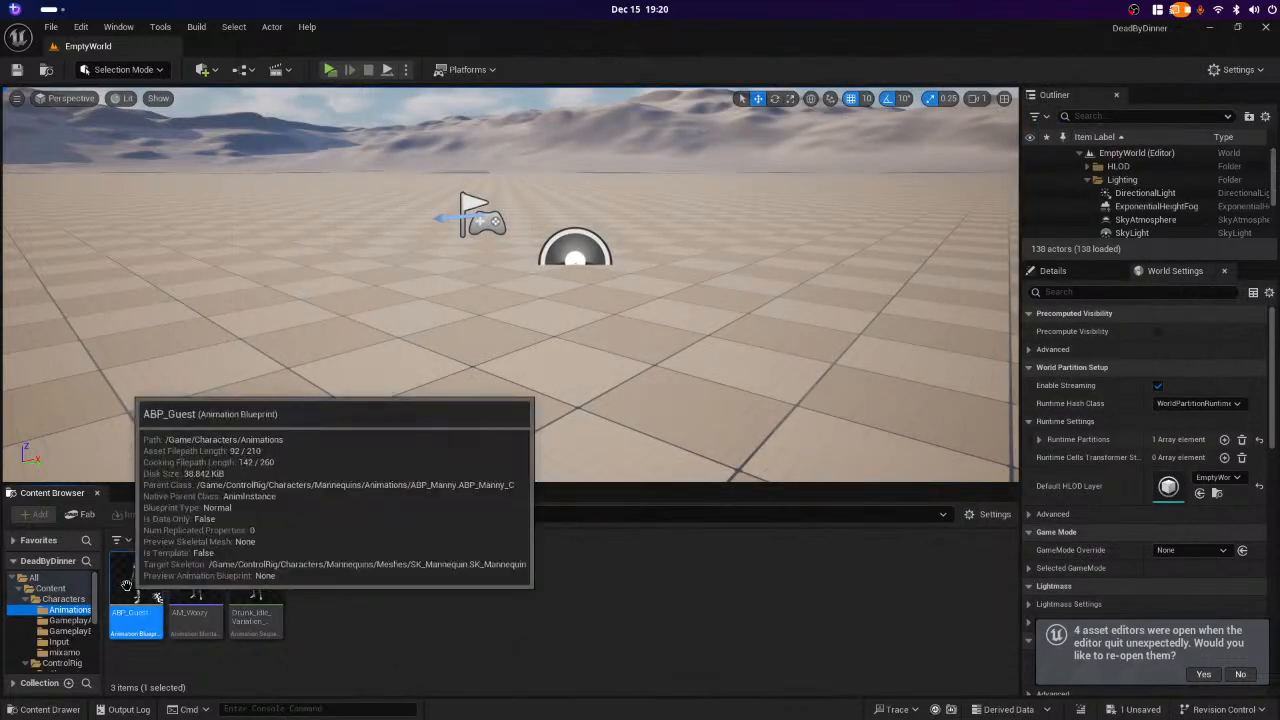
# - Delete the ABP_Guest animation blueprint from the Characters Animations folder
pyautogui.rightClick(136, 590)
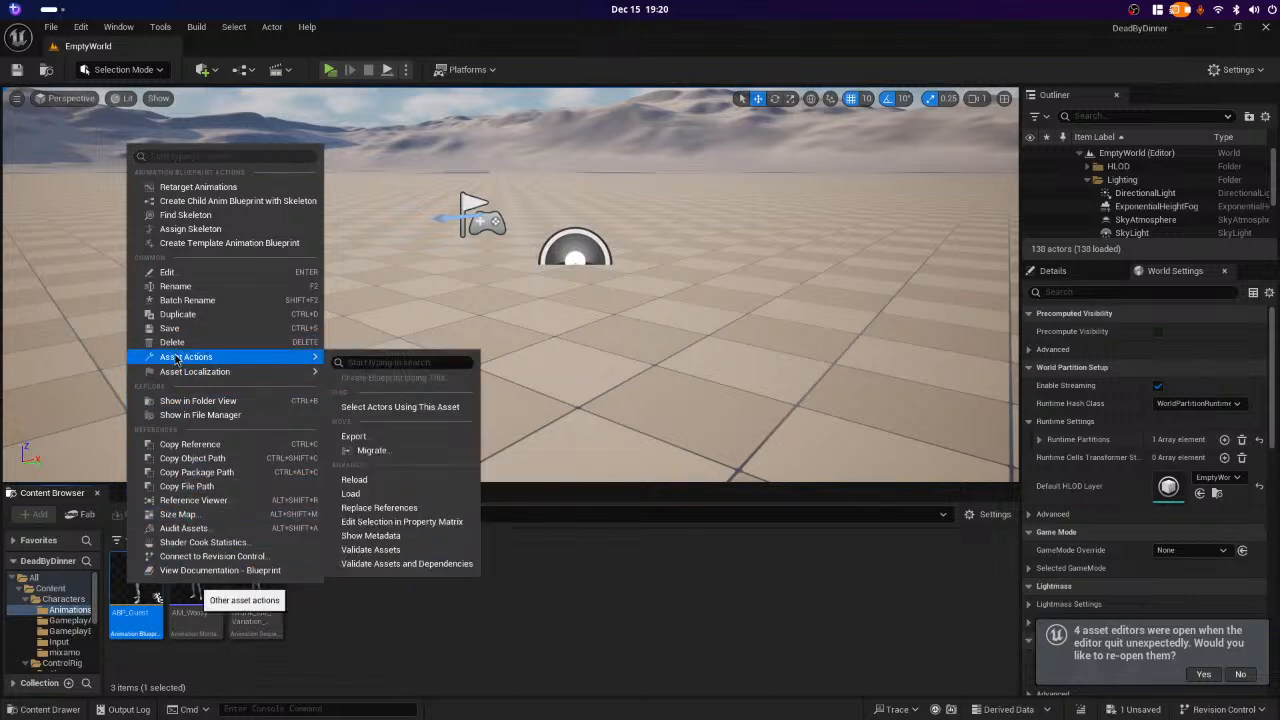
pyautogui.click(177, 344)
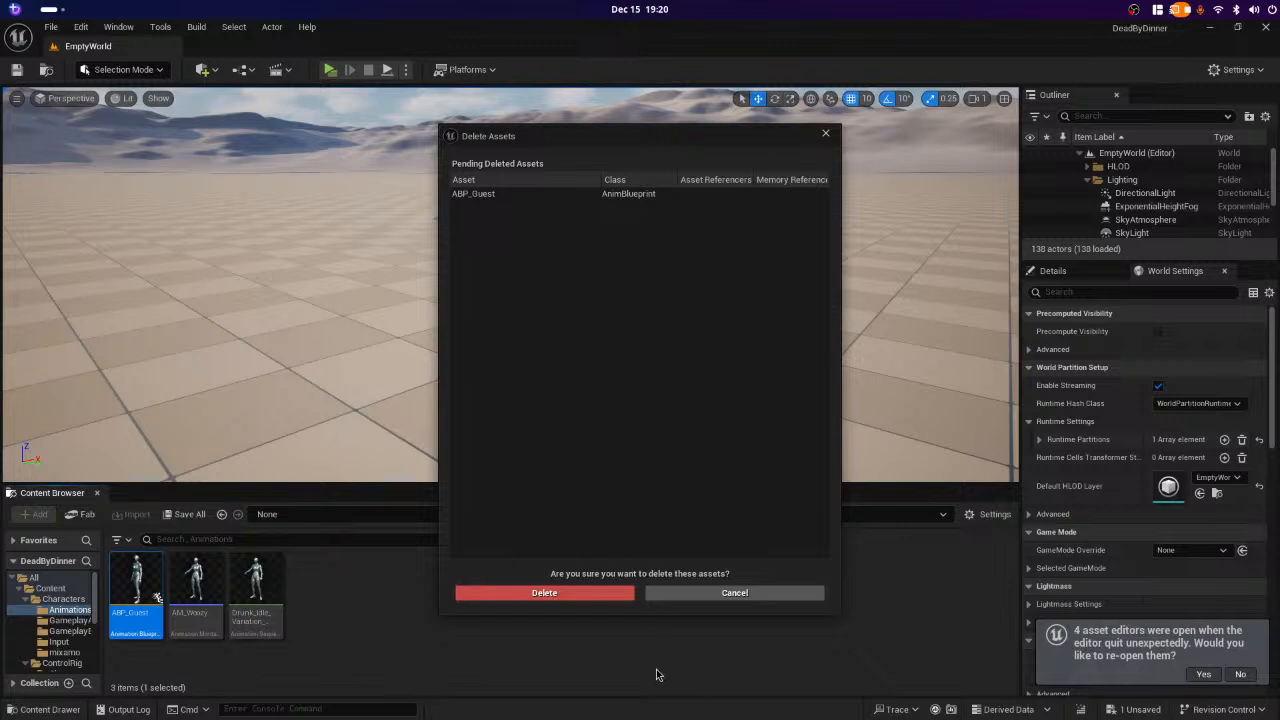
pyautogui.click(585, 593)
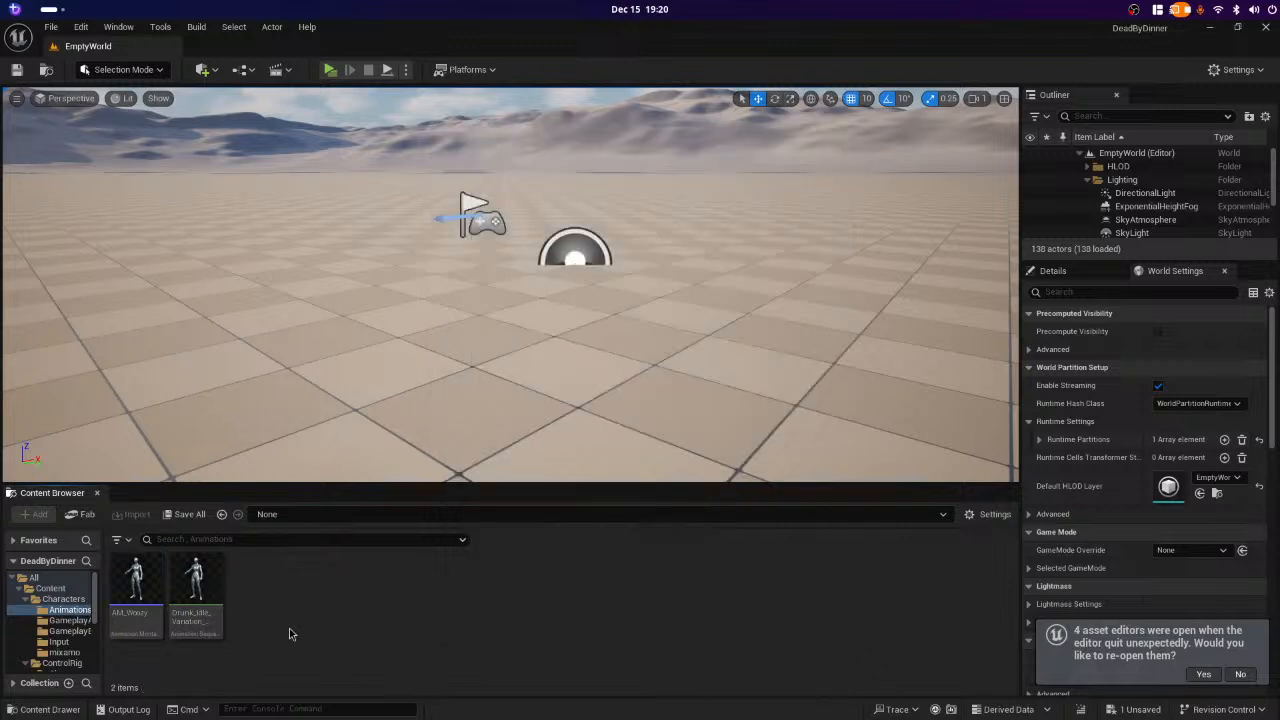
# - Duplicate the ABP_Manny animation blueprint in the Mannequins Animations folder and name the copy ABP_Guest
pyautogui.scroll(-3, 48, 615)
pyautogui.scroll(-1, 48, 615)
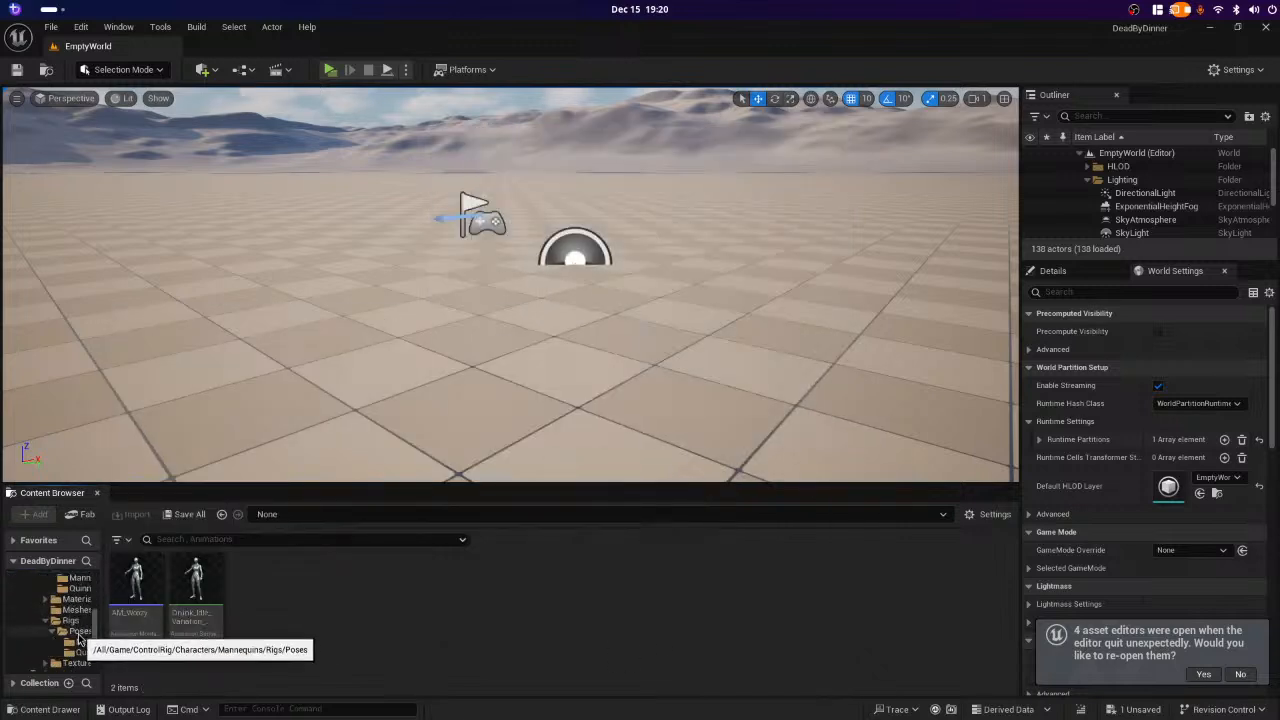
pyautogui.click(84, 633)
pyautogui.click(70, 620)
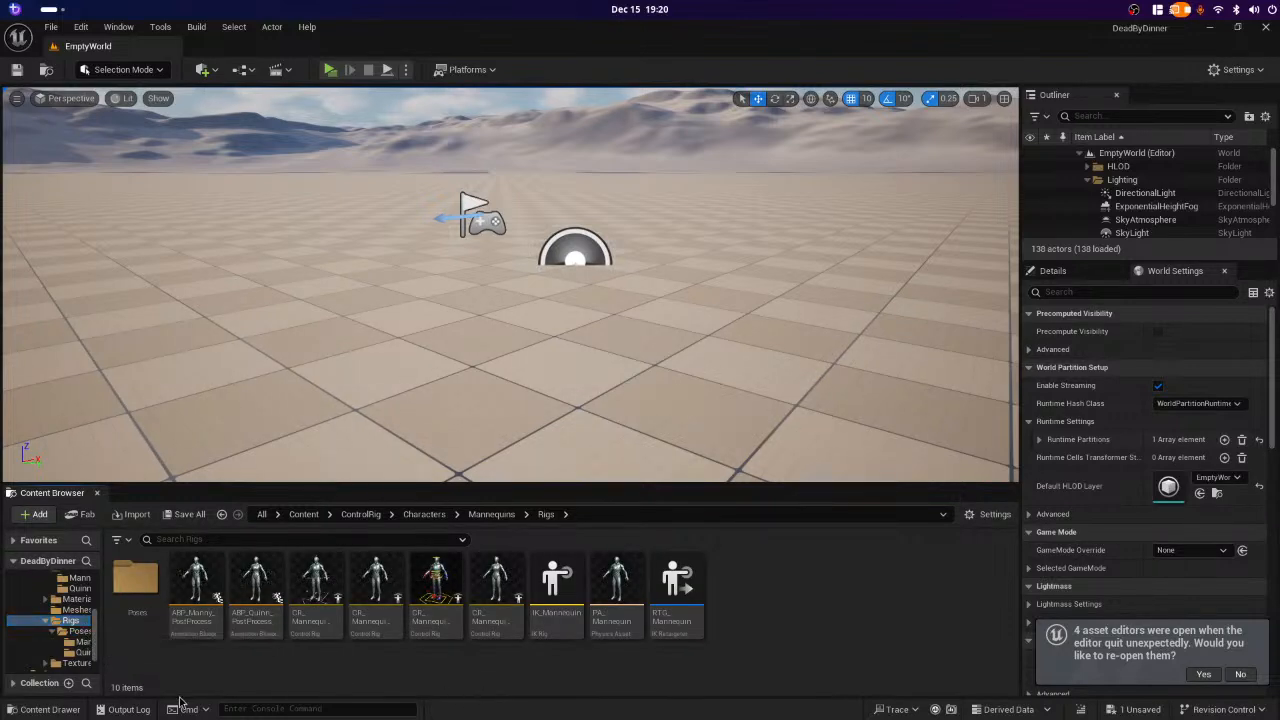
pyautogui.scroll(2, 78, 597)
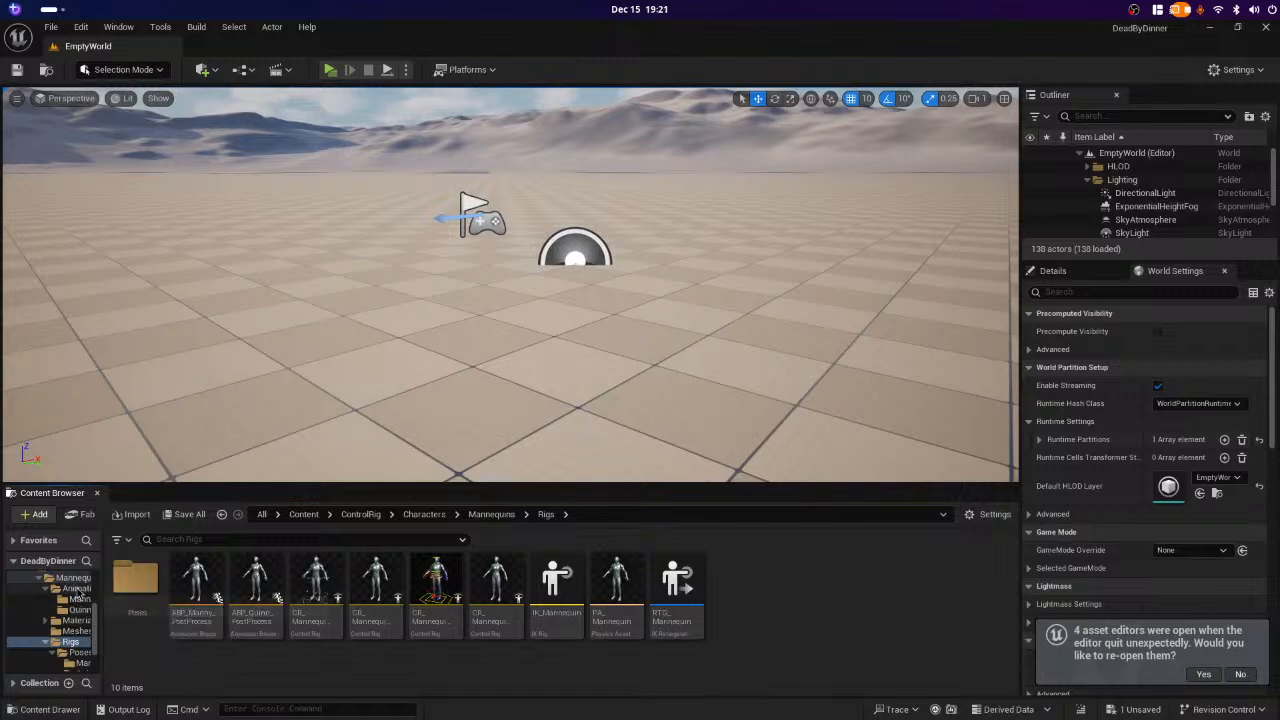
pyautogui.click(77, 588)
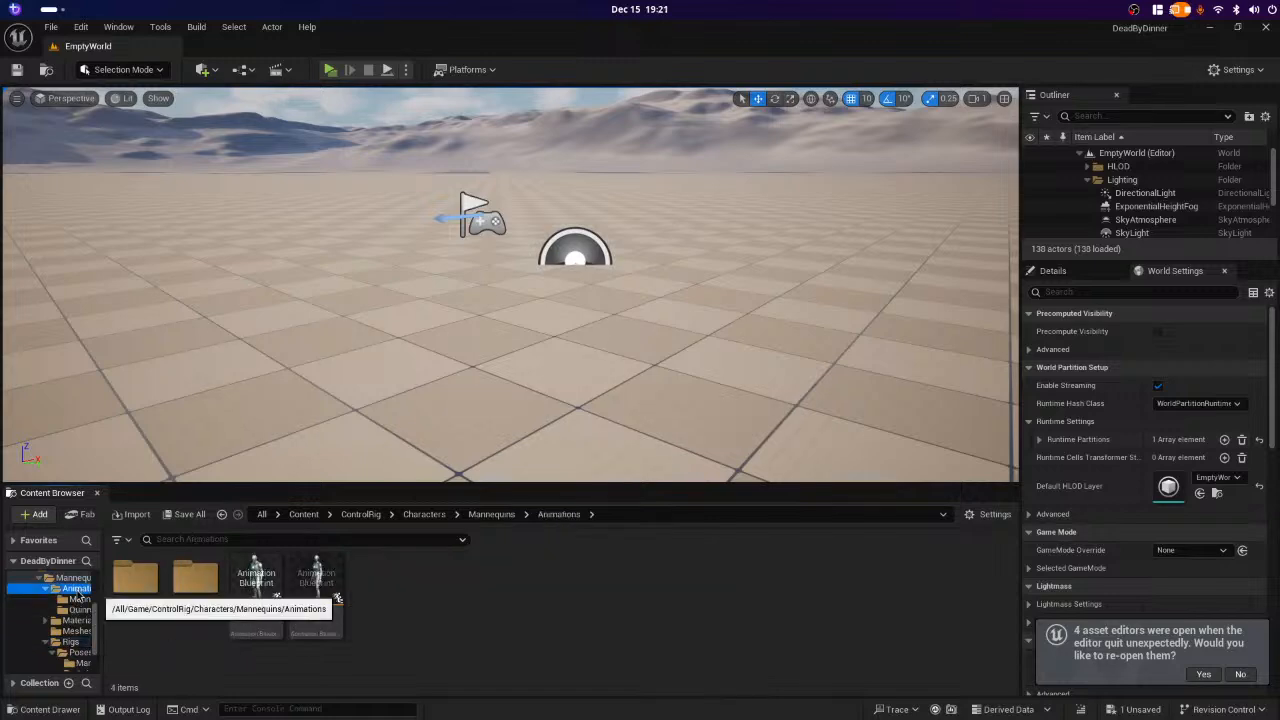
pyautogui.rightClick(255, 595)
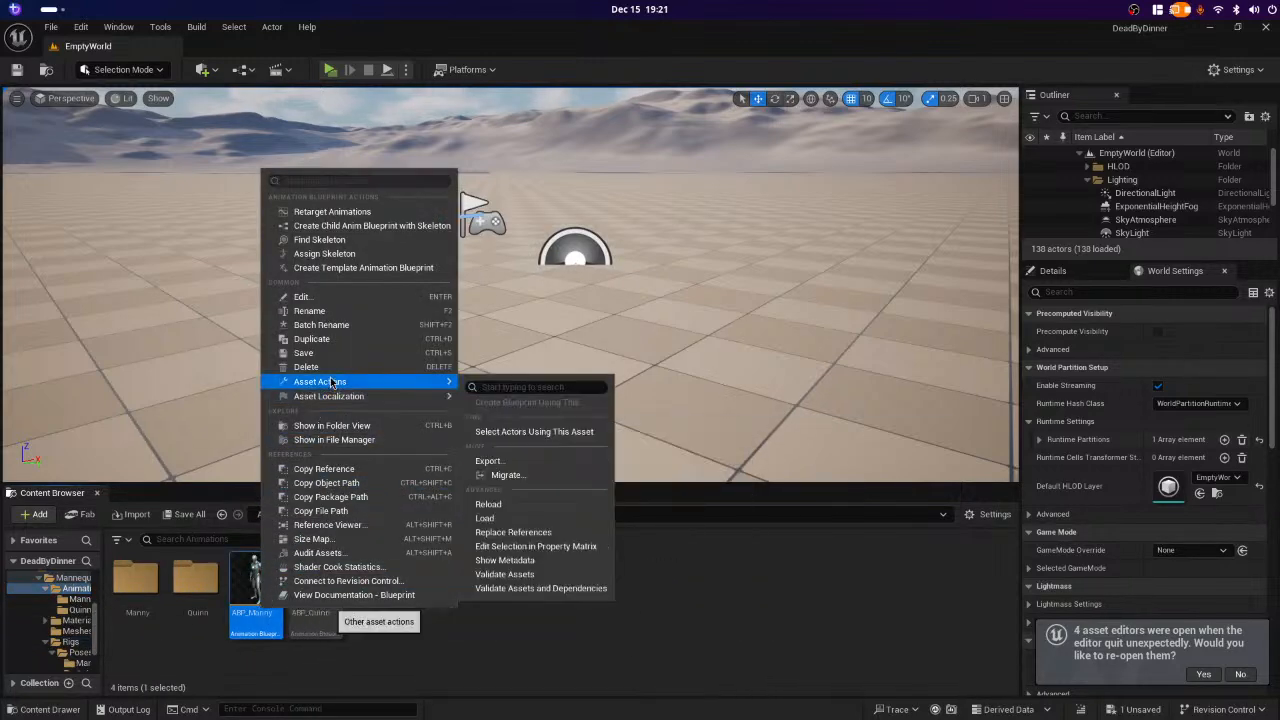
pyautogui.click(330, 340)
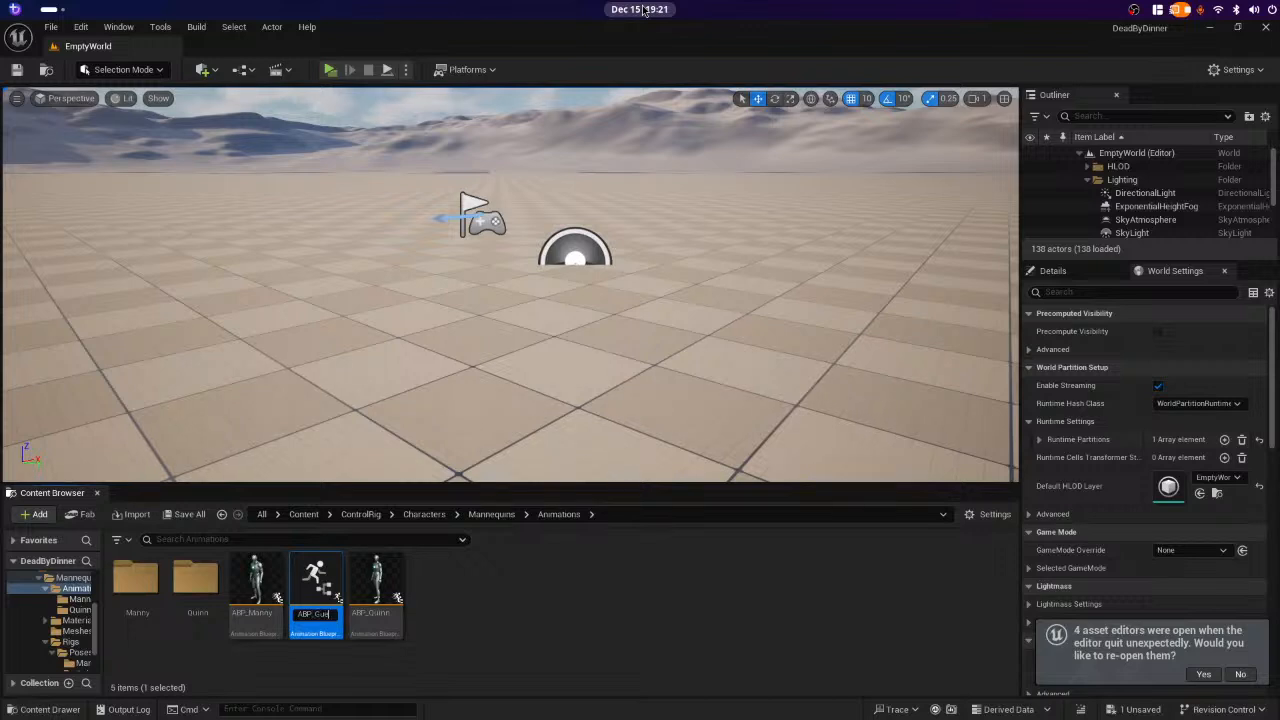
pyautogui.write('ABP_Guest')
pyautogui.press('Return')
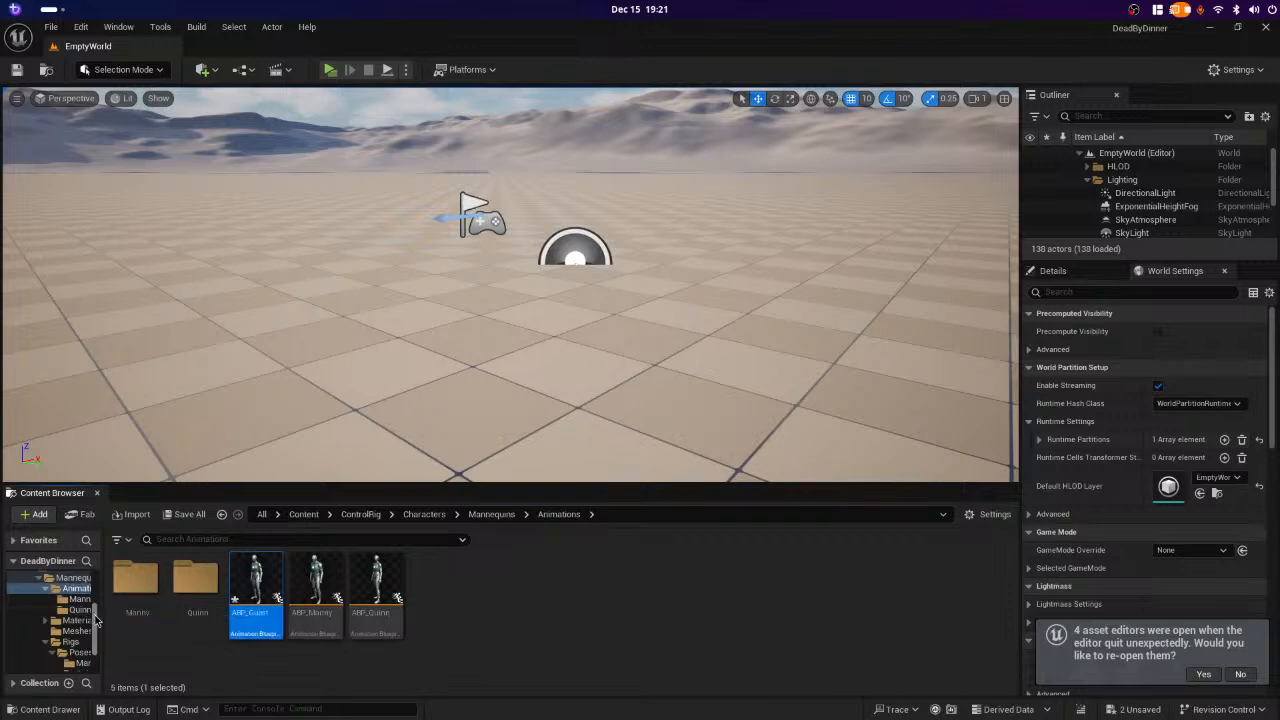
# - Move the ABP_Guest copy into the Animations folder under Characters and open that folder
pyautogui.moveTo(96, 620); pyautogui.dragTo(110, 578)
pyautogui.moveTo(256, 590); pyautogui.dragTo(60, 610)
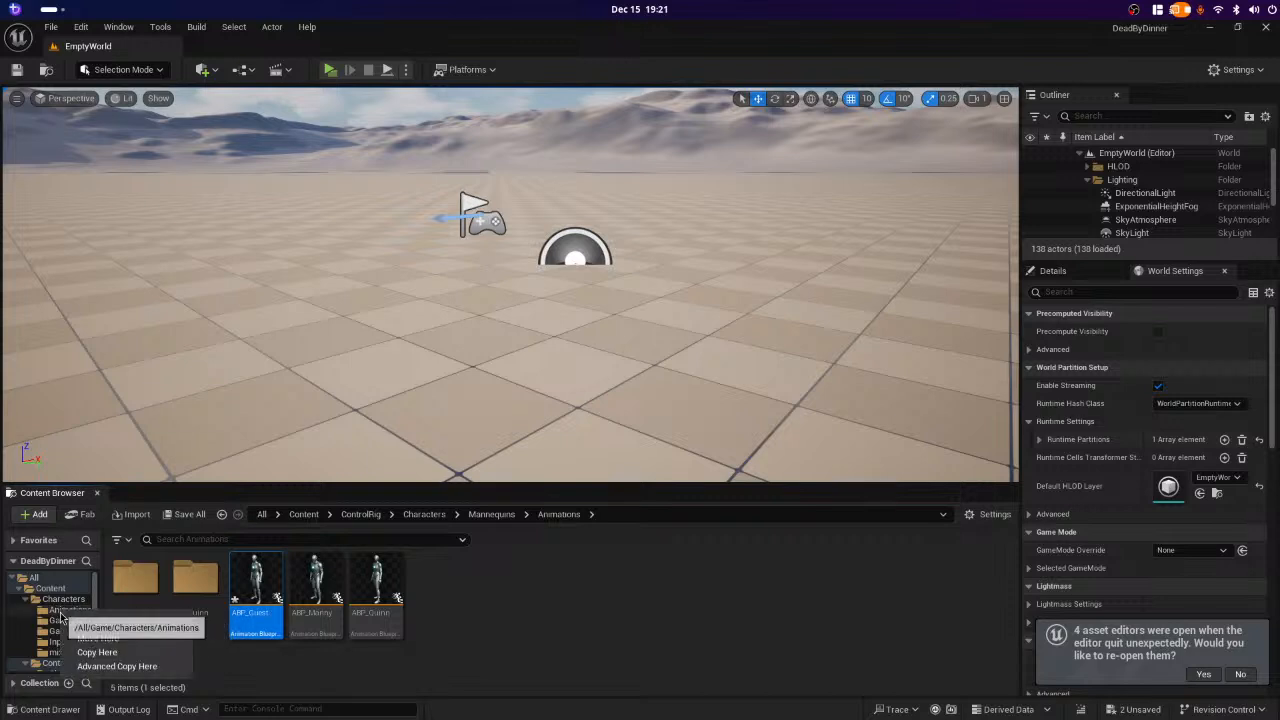
pyautogui.click(112, 644)
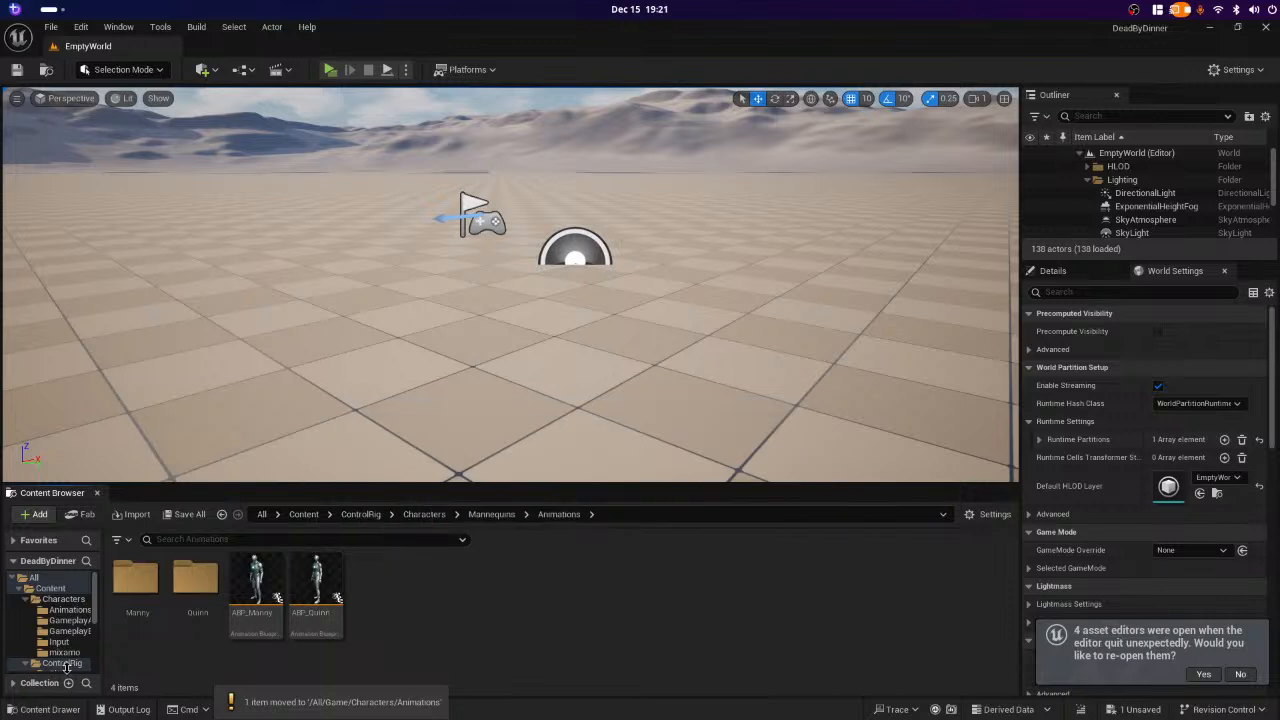
pyautogui.click(64, 610)
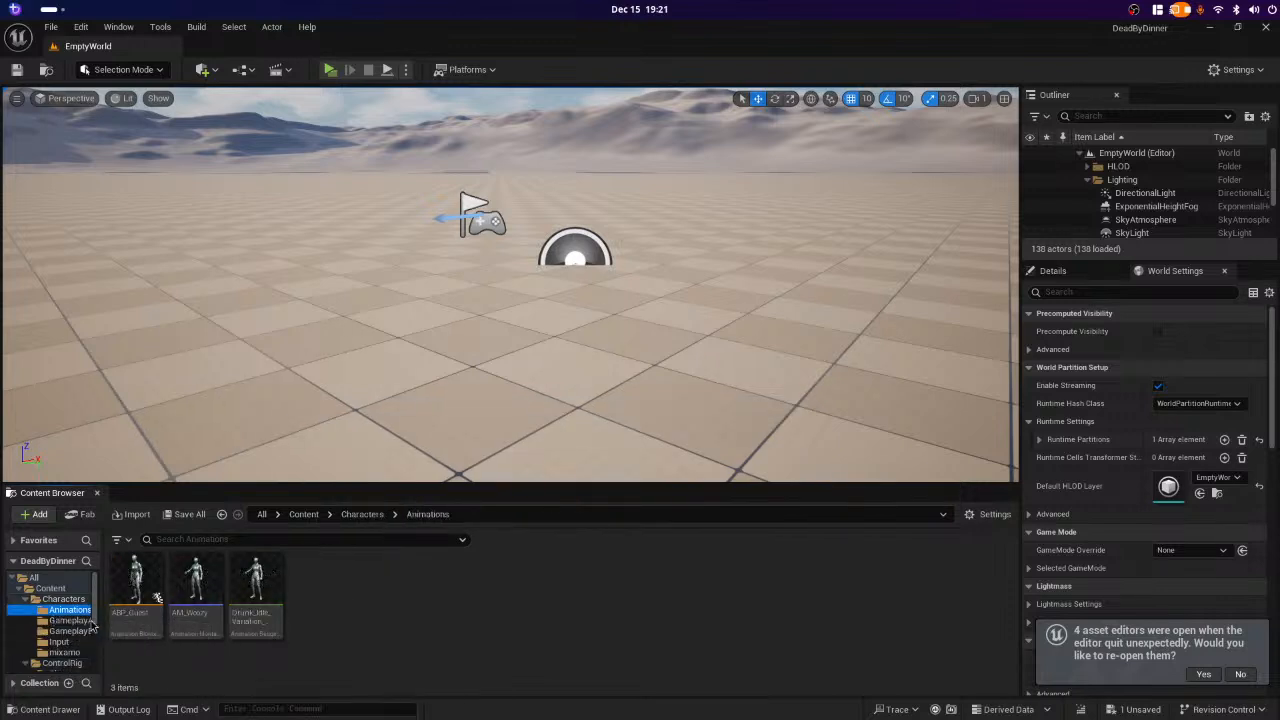
# - Open the ABP_Guest animation blueprint in a maximized editor and display its AnimGraph nodes
pyautogui.doubleClick(140, 580)
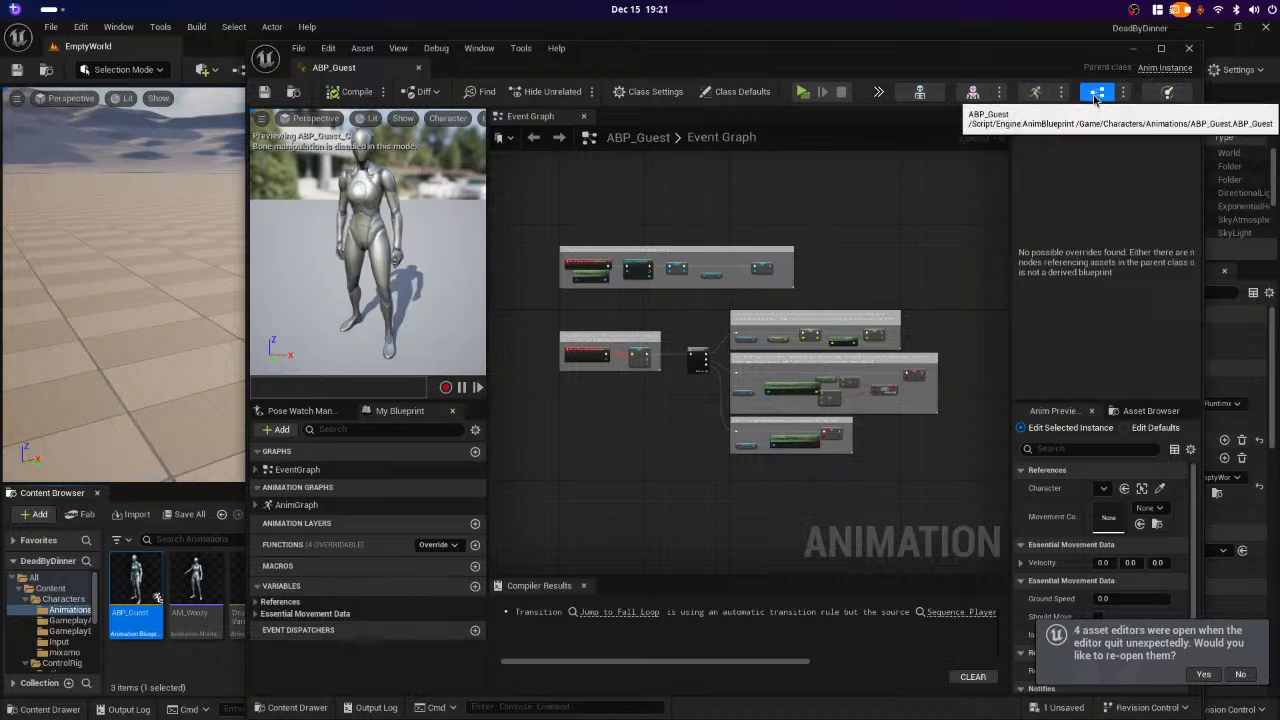
pyautogui.click(1161, 48)
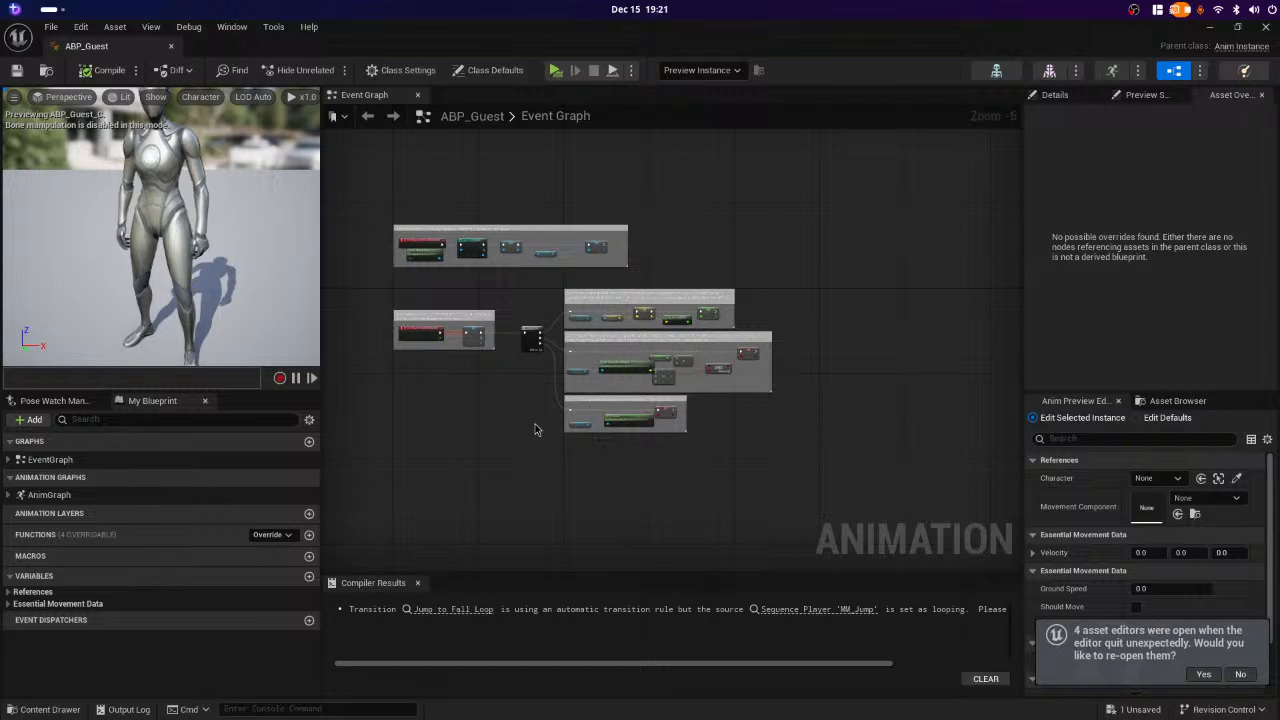
pyautogui.click(145, 495)
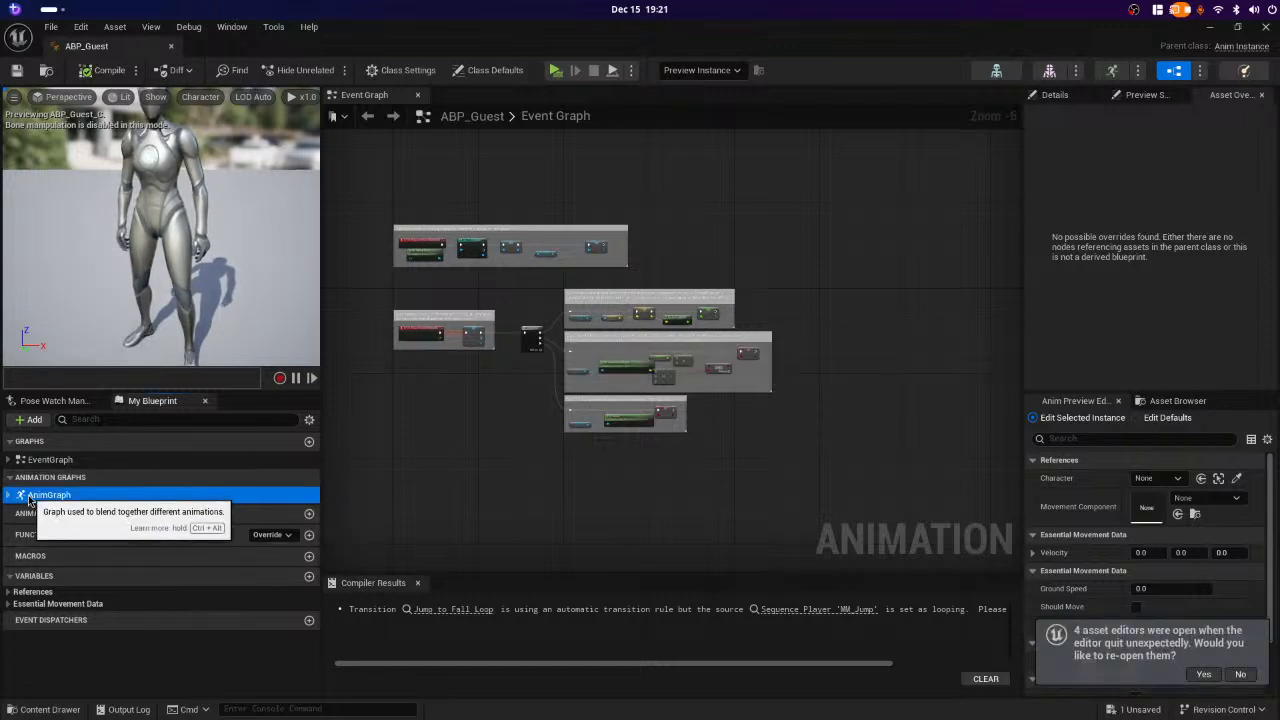
pyautogui.doubleClick(45, 495)
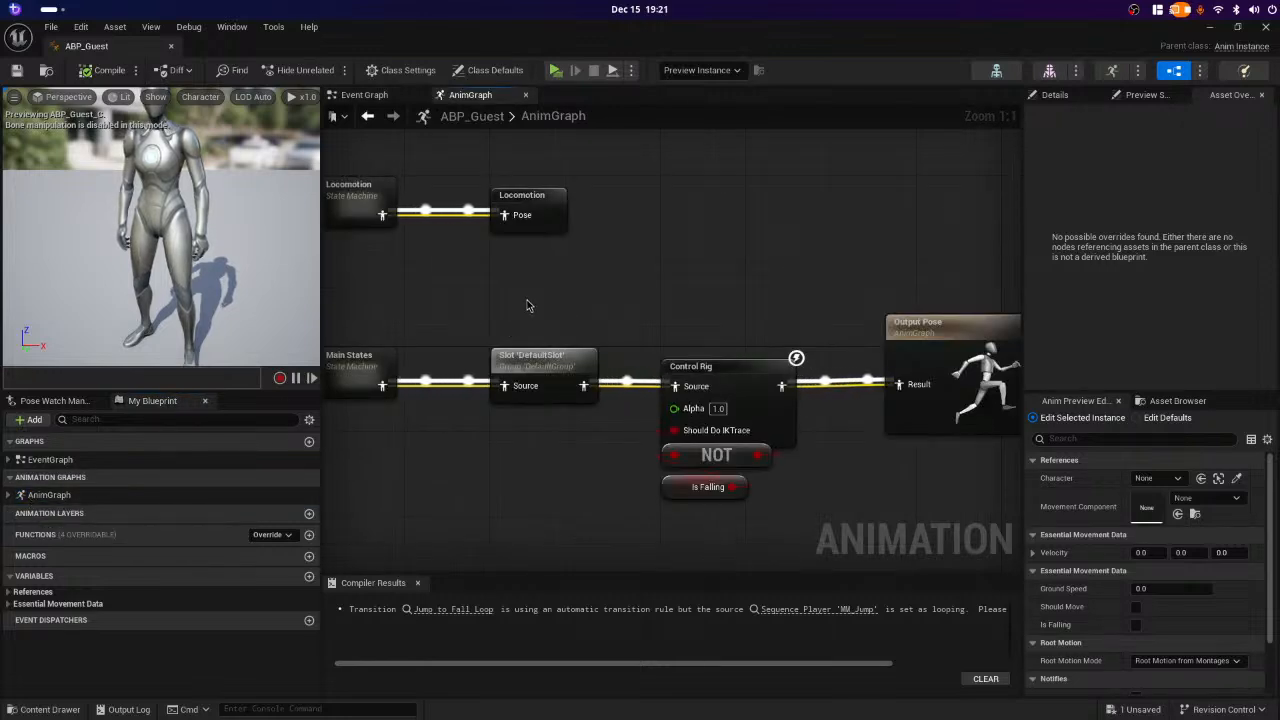
pyautogui.moveTo(528, 305)
pyautogui.mouseDown(button='right')
pyautogui.moveTo(606, 286)
pyautogui.moveTo(629, 301)
pyautogui.moveTo(598, 330)
pyautogui.moveTo(550, 300)
pyautogui.mouseUp(button='right')
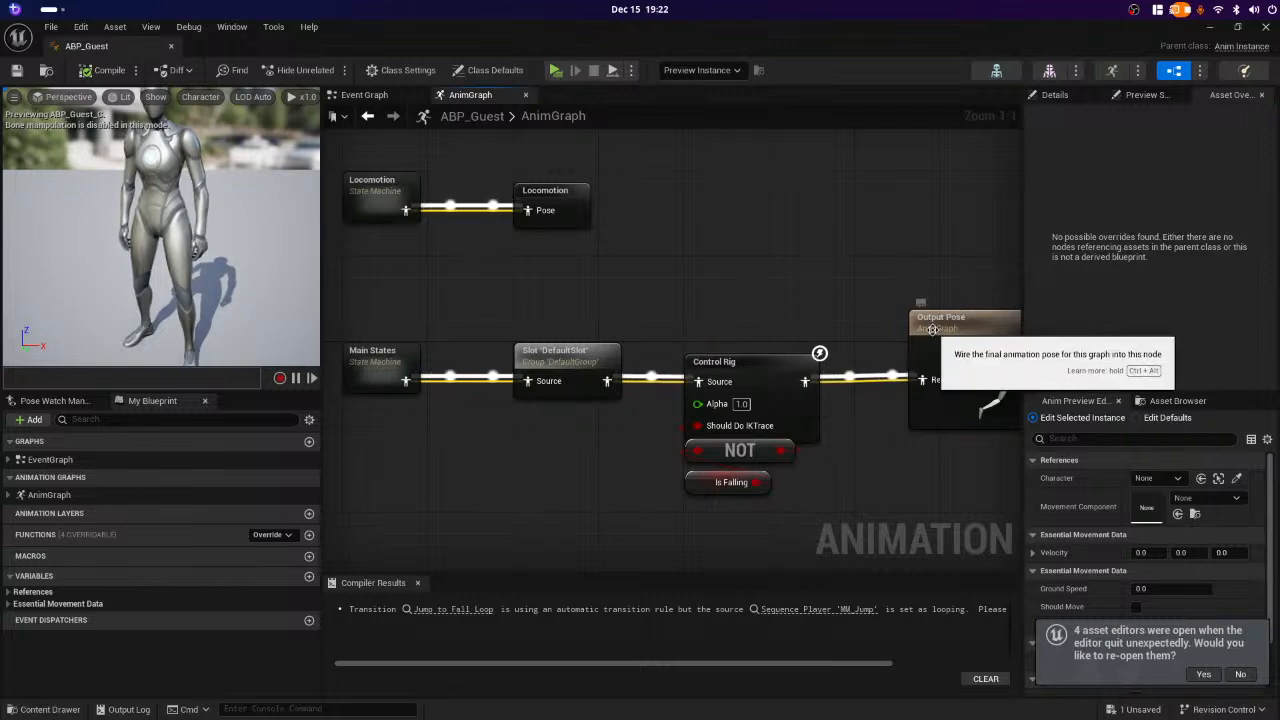
pyautogui.moveTo(751, 290); pyautogui.dragTo(870, 286, button='right')
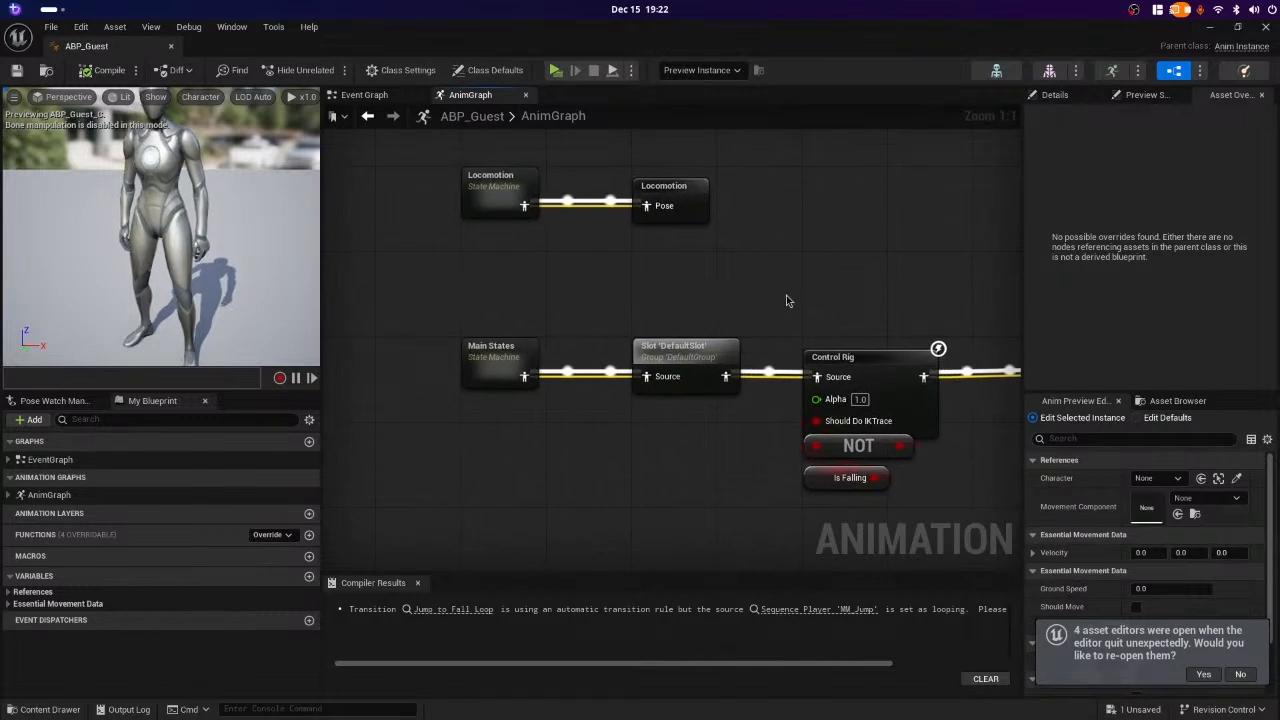
pyautogui.moveTo(633, 280); pyautogui.dragTo(634, 292, button='right')
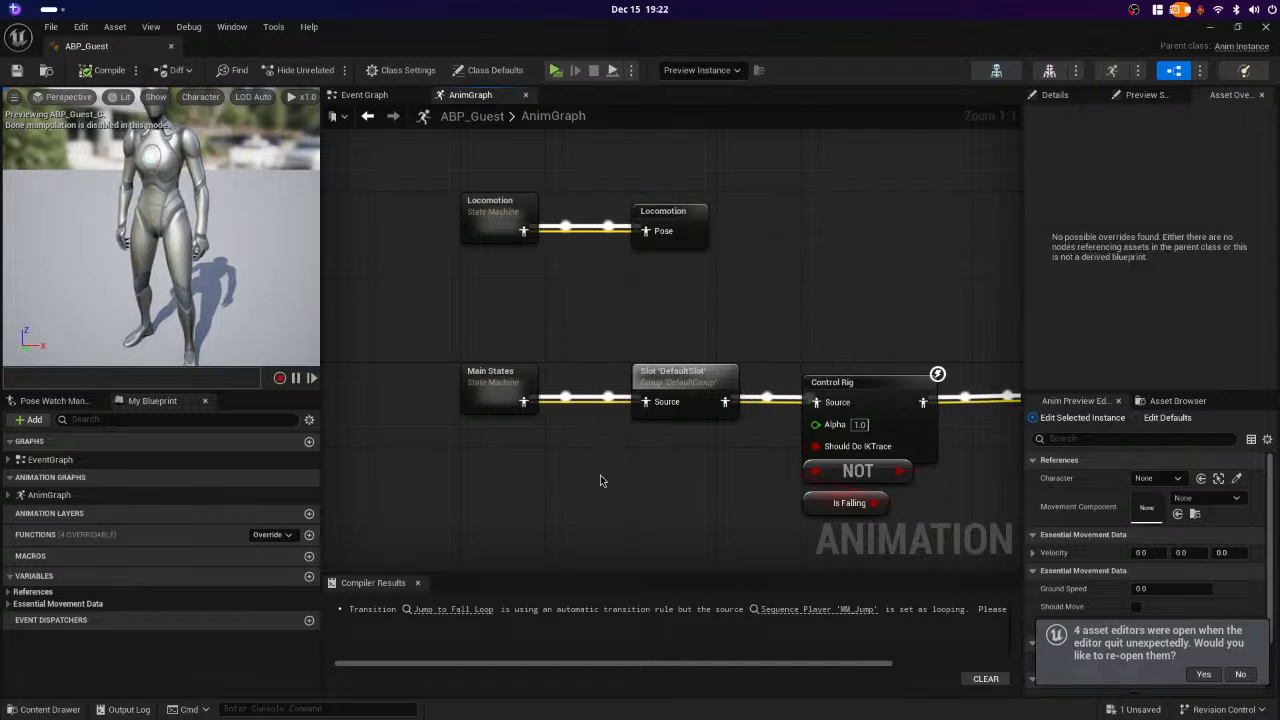
pyautogui.moveTo(581, 505); pyautogui.dragTo(440, 466, button='right')
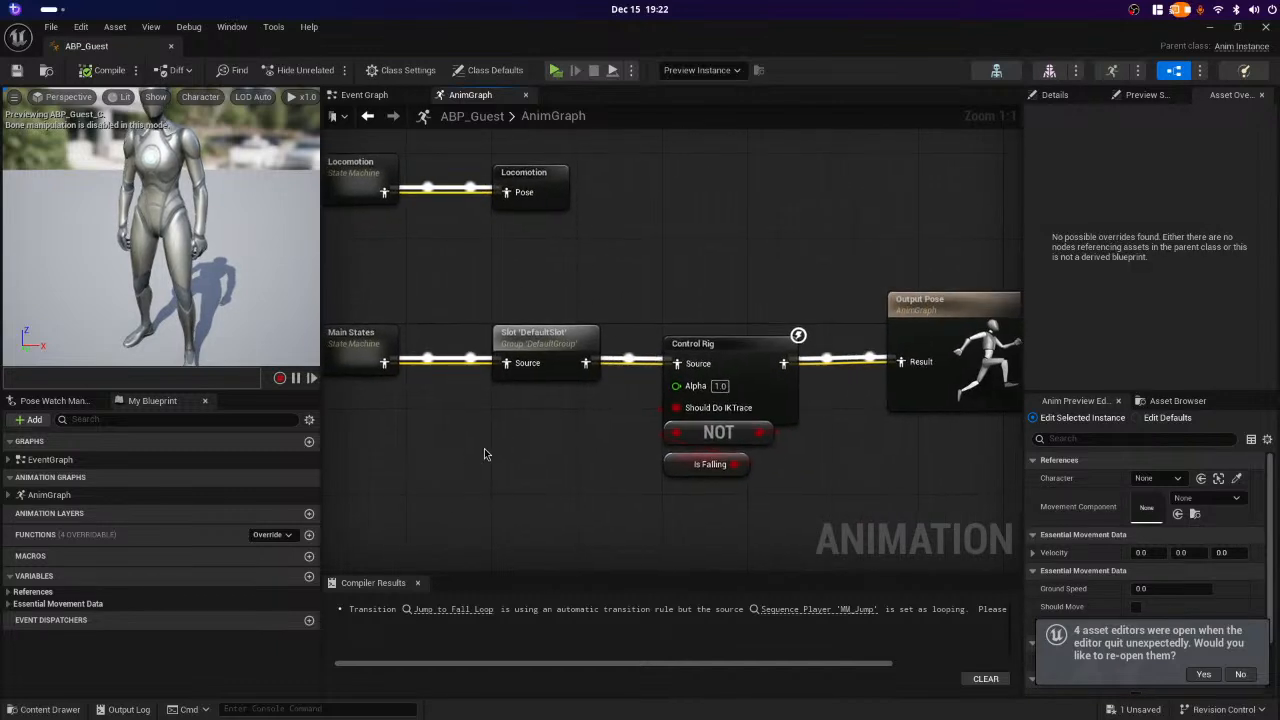
pyautogui.moveTo(843, 503); pyautogui.dragTo(898, 484, button='right')
pyautogui.moveTo(776, 267); pyautogui.dragTo(641, 190, button='right')
pyautogui.moveTo(674, 191); pyautogui.dragTo(943, 443)
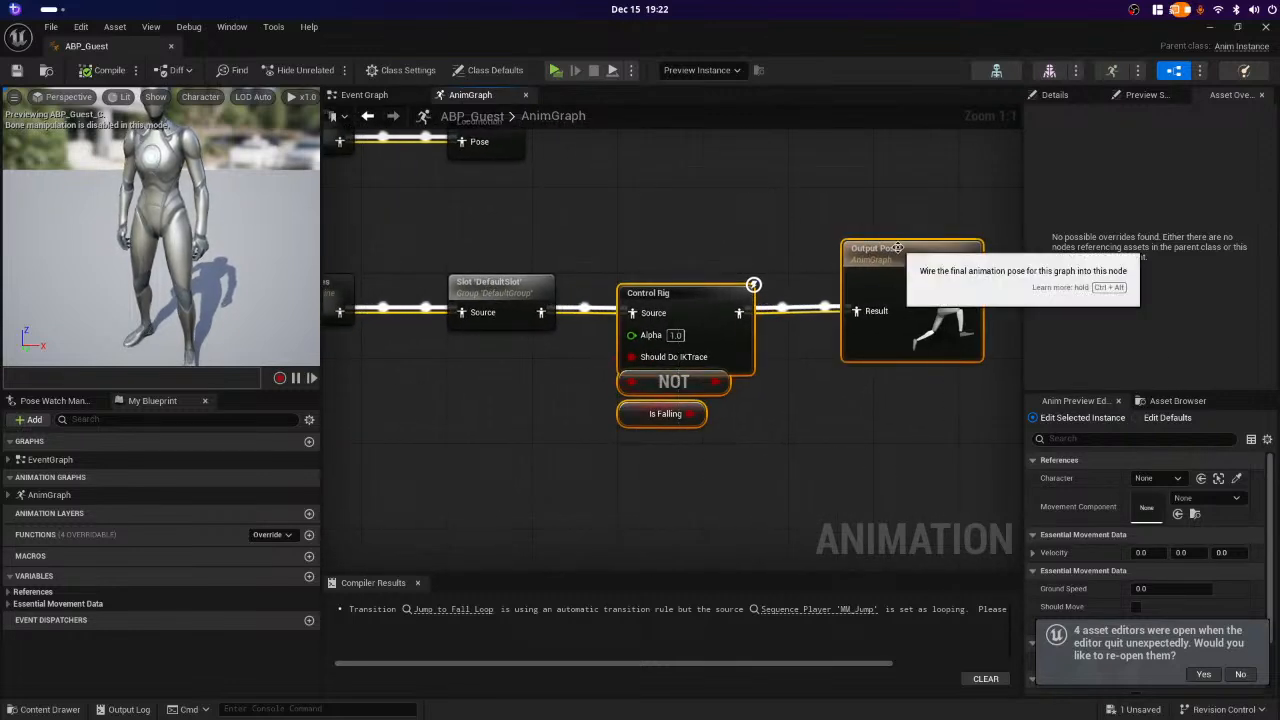
pyautogui.moveTo(916, 254); pyautogui.dragTo(750, 242)
pyautogui.moveTo(550, 213); pyautogui.dragTo(792, 211, button='right')
pyautogui.moveTo(807, 285); pyautogui.dragTo(668, 294)
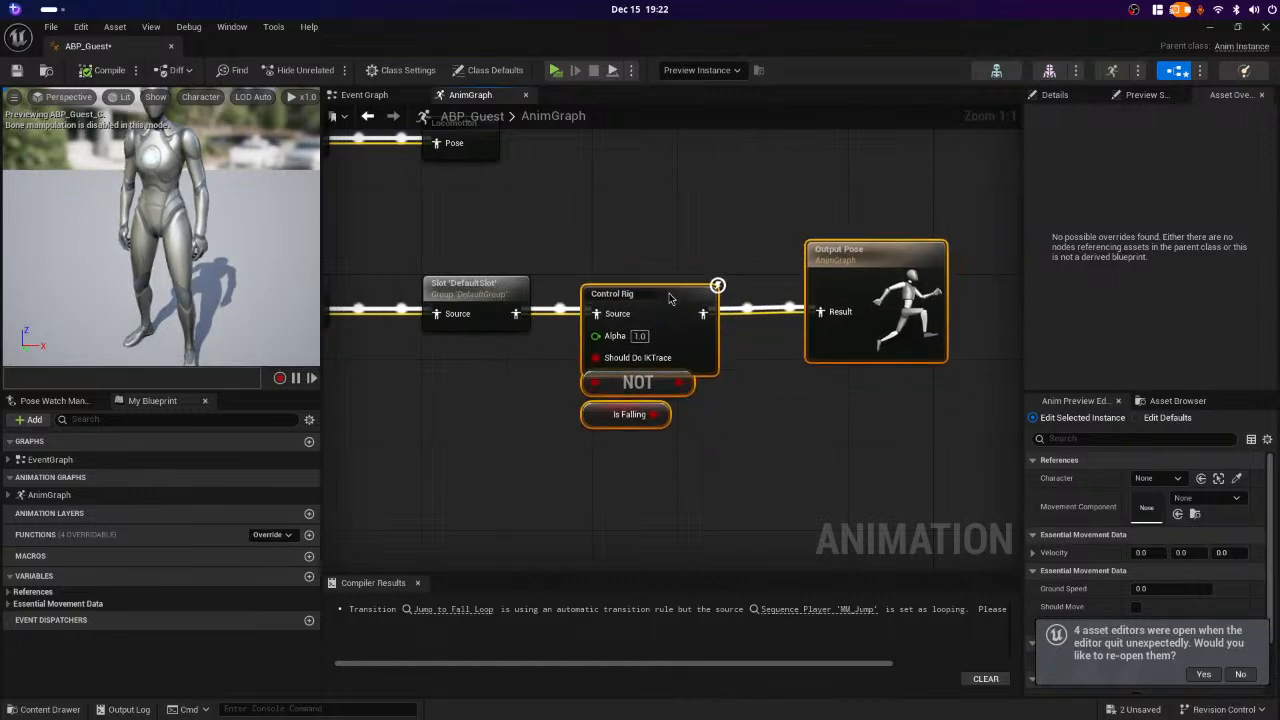
# - Move the Output Pose node farther away from the Control Rig node to free space between them
pyautogui.moveTo(861, 217); pyautogui.dragTo(723, 222, button='right')
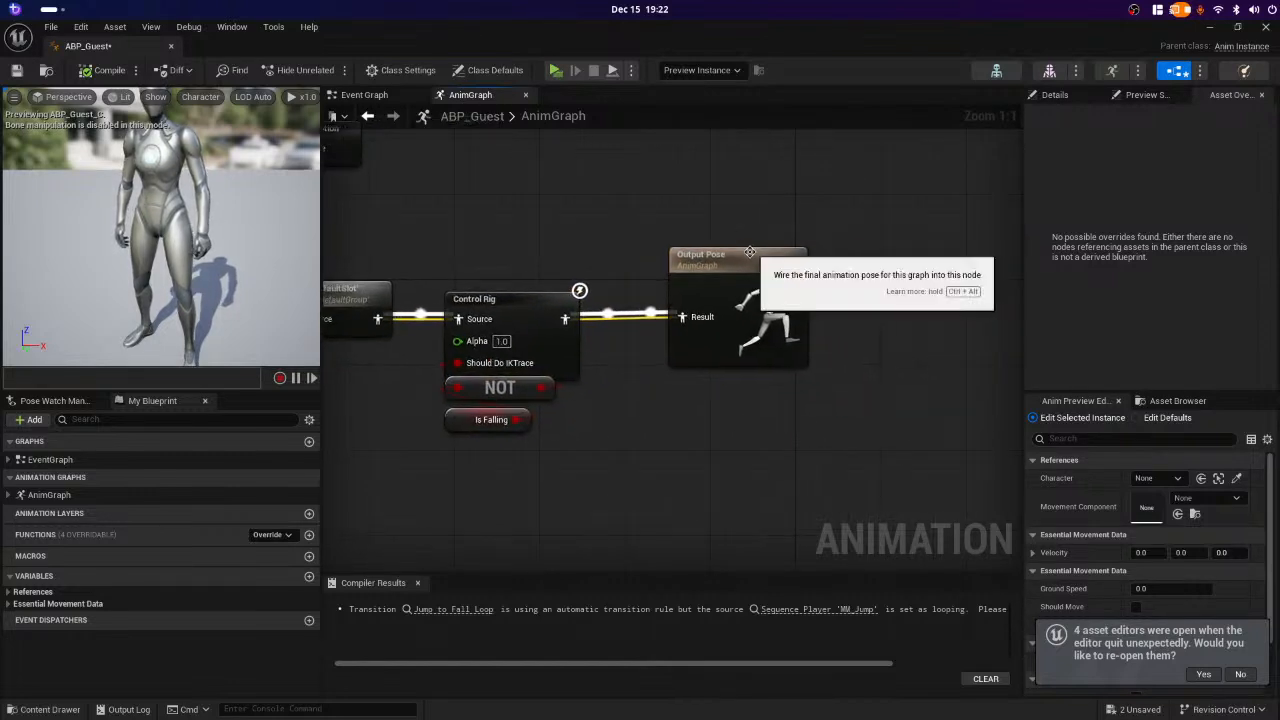
pyautogui.moveTo(763, 275); pyautogui.dragTo(988, 265)
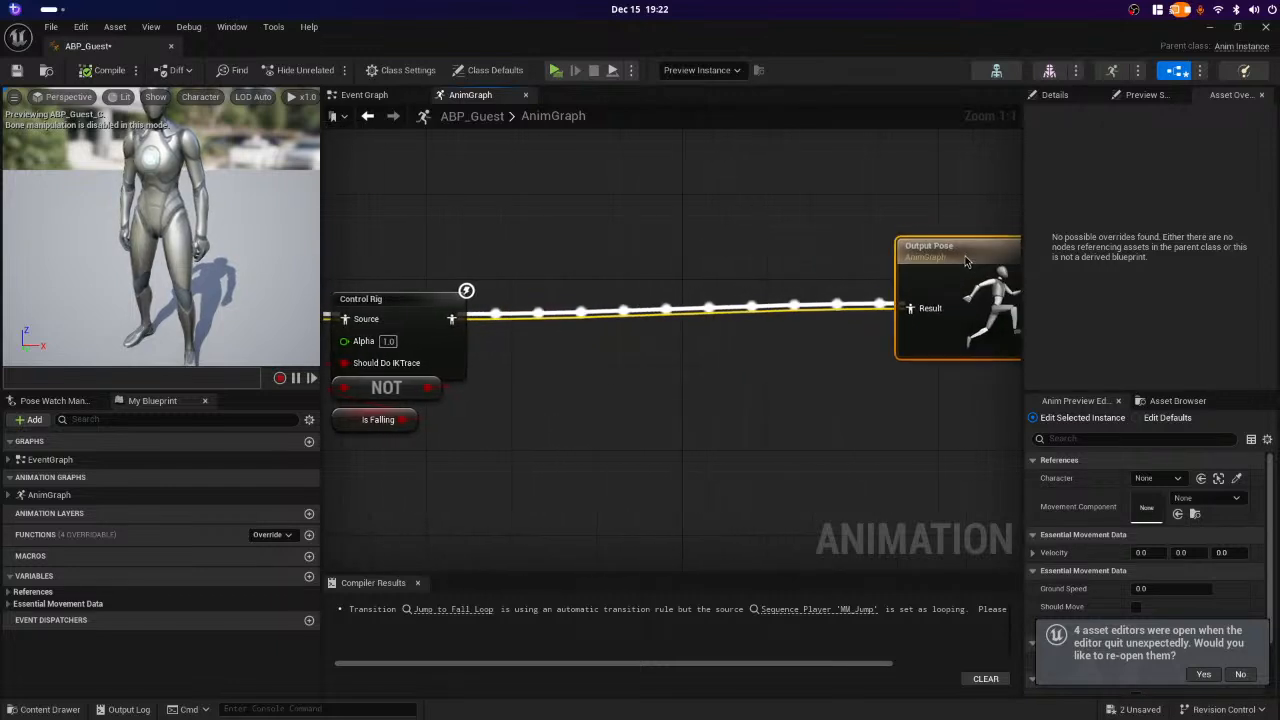
pyautogui.moveTo(643, 311); pyautogui.dragTo(729, 321, button='right')
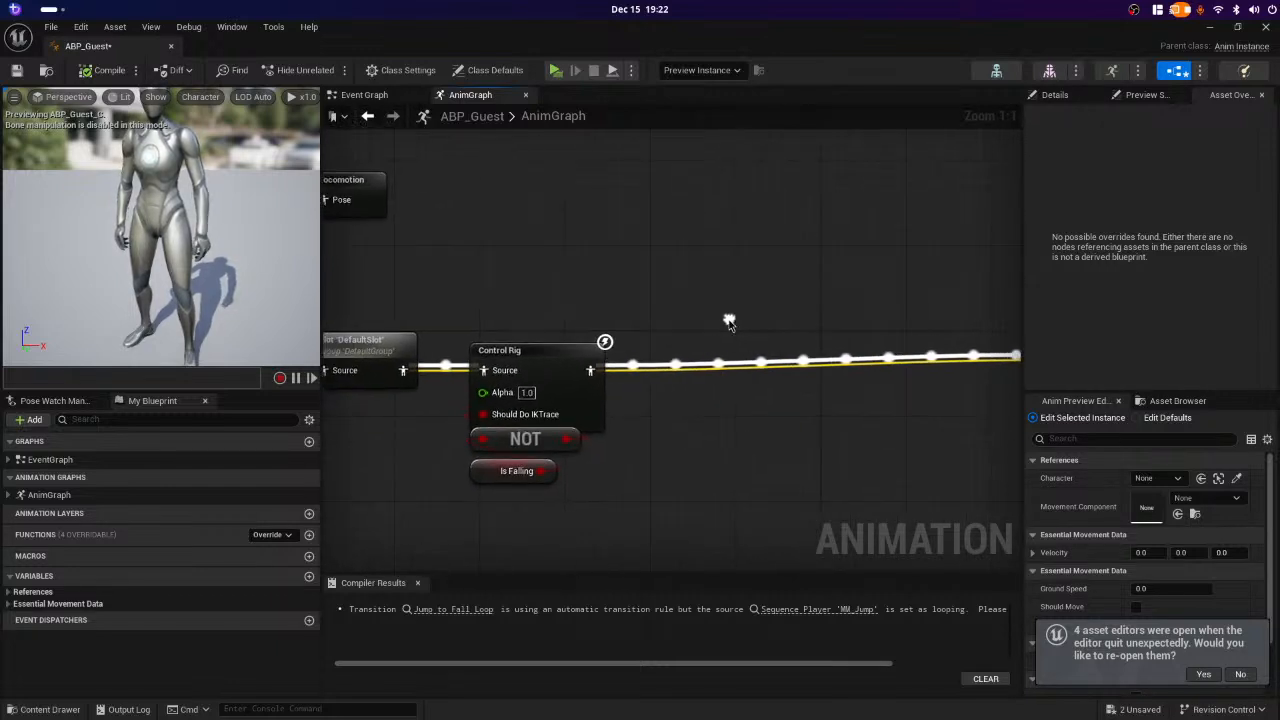
# - Add a Use cached pose 'Locomotion' node above the connection between Control Rig and Output Pose
pyautogui.rightClick(759, 265)
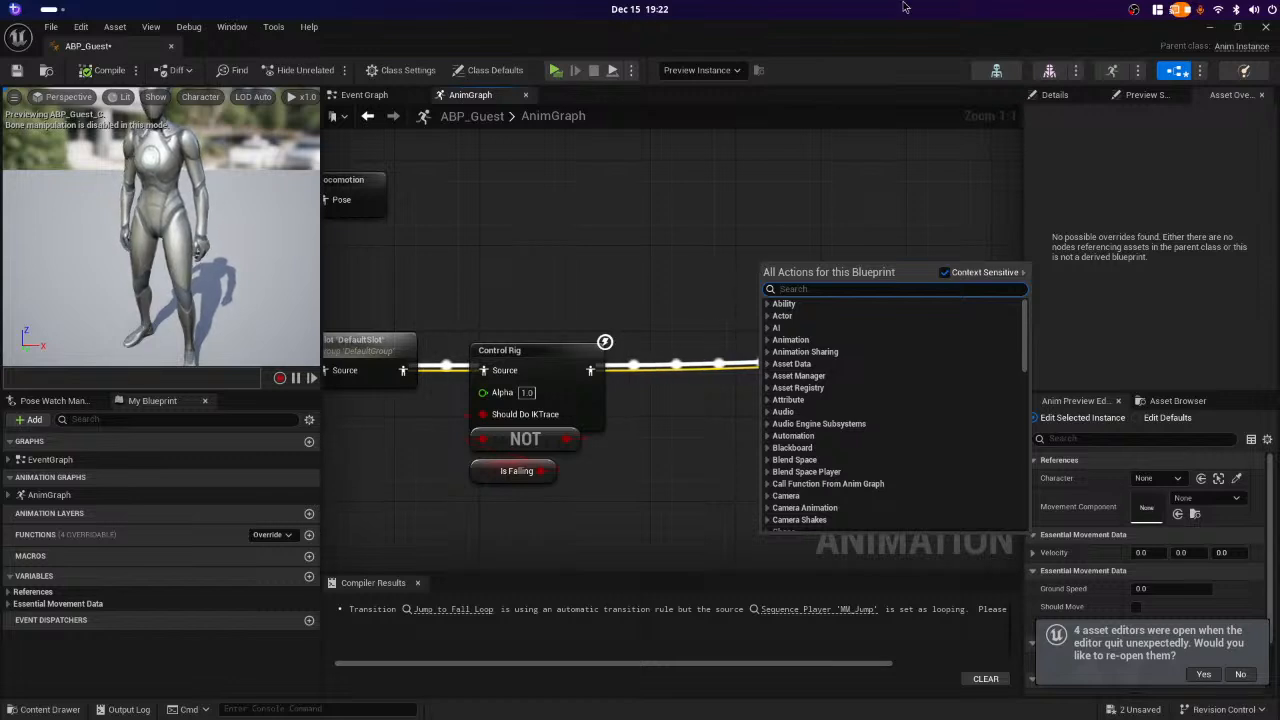
pyautogui.write('loco')
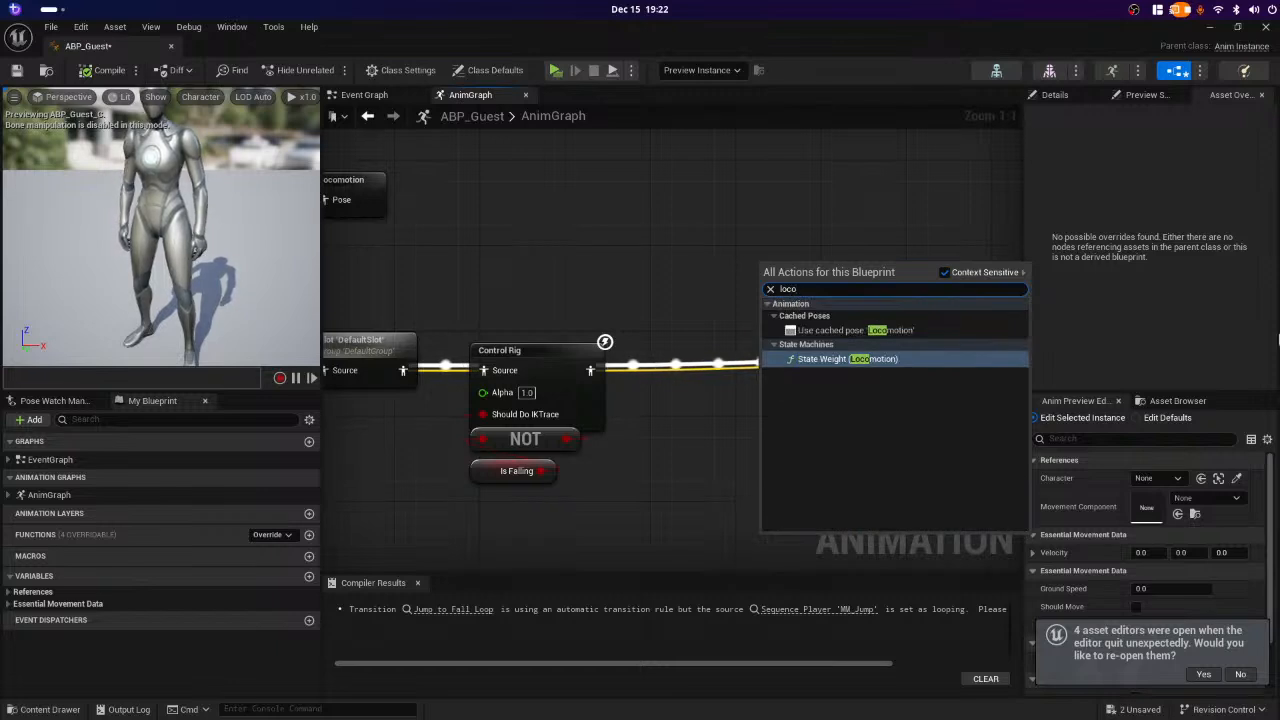
pyautogui.click(852, 330)
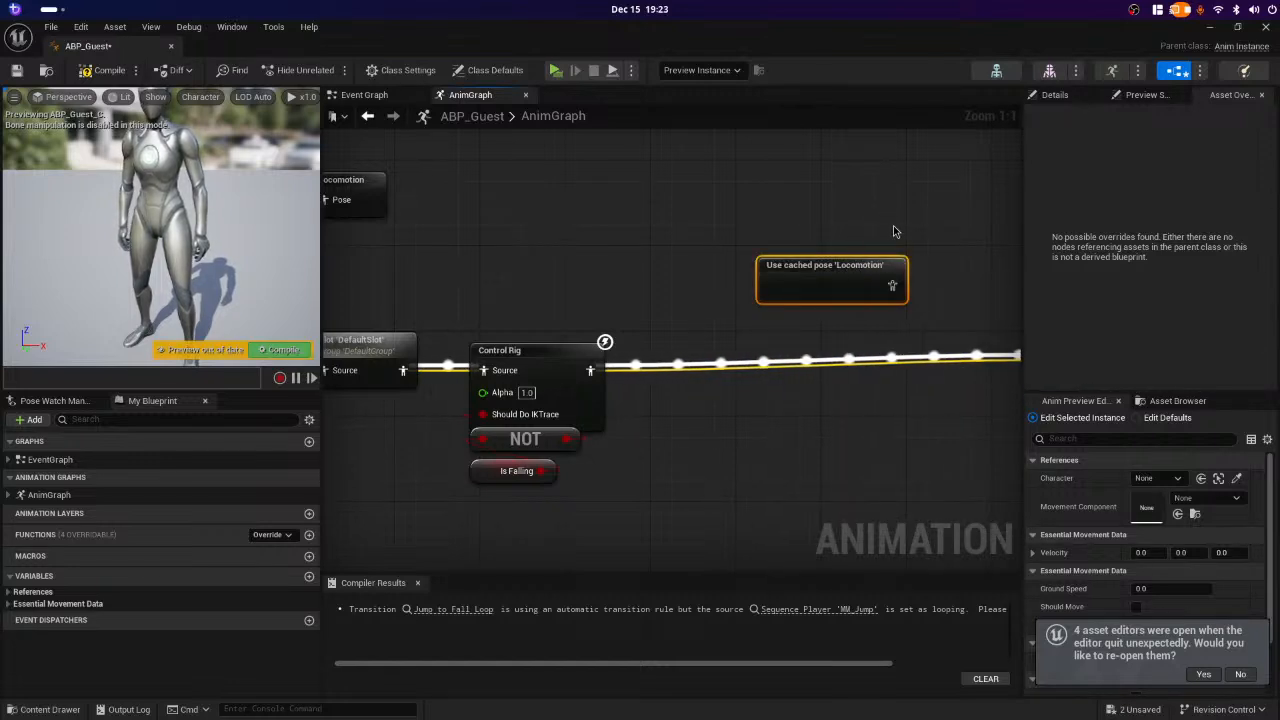
# - Search the AnimGraph's available nodes for "blend" and look through the Blend Spaces and Blends categories for a suitable pose-blending node
pyautogui.rightClick(873, 427)
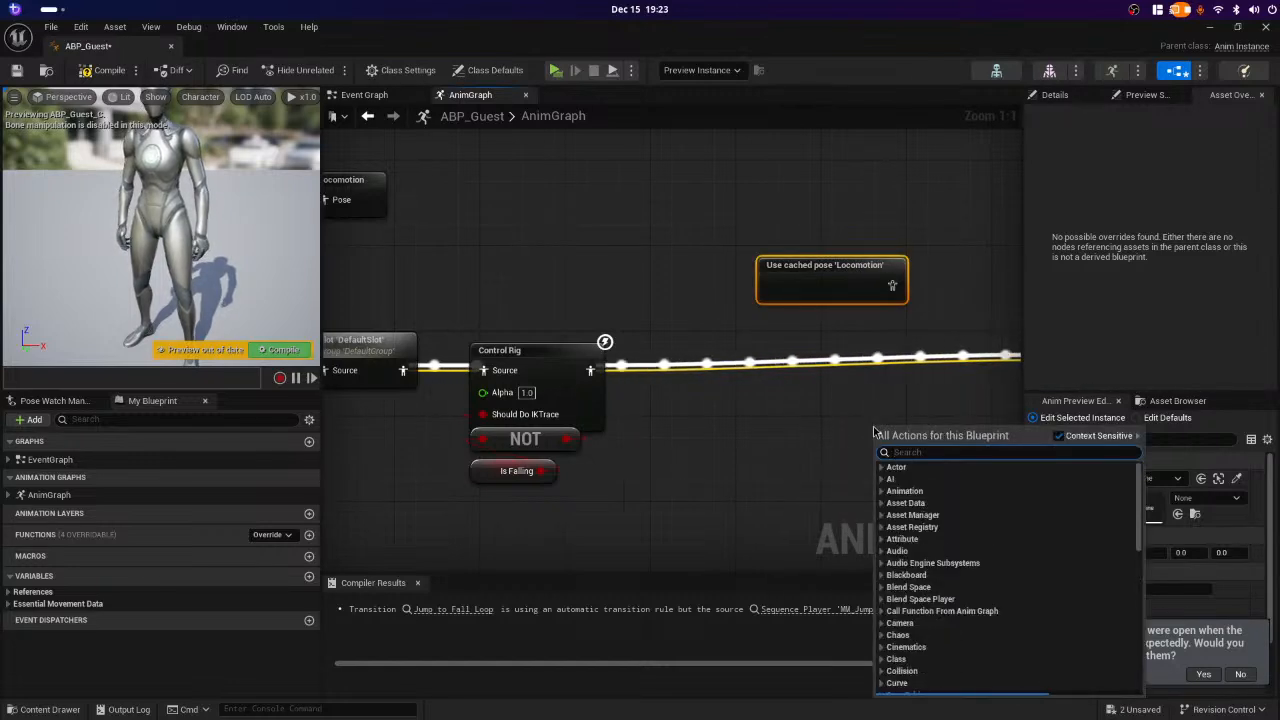
pyautogui.write('blend')
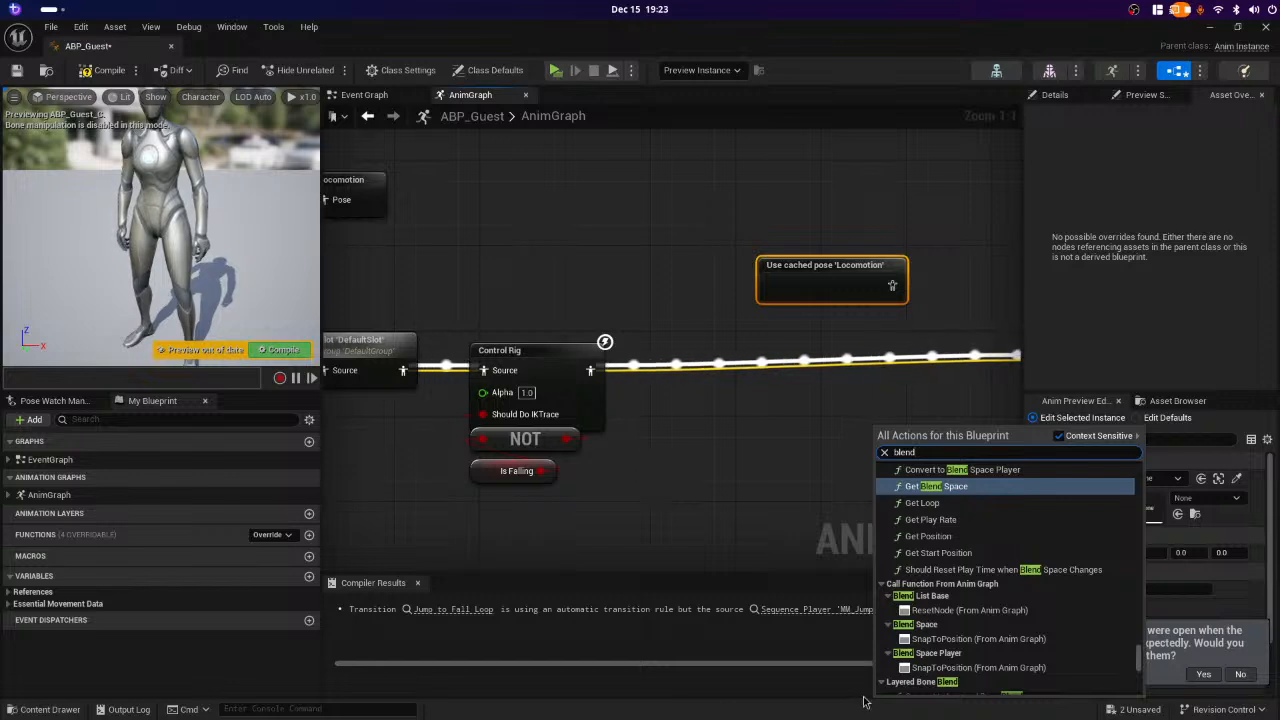
pyautogui.scroll(2, 937, 660)
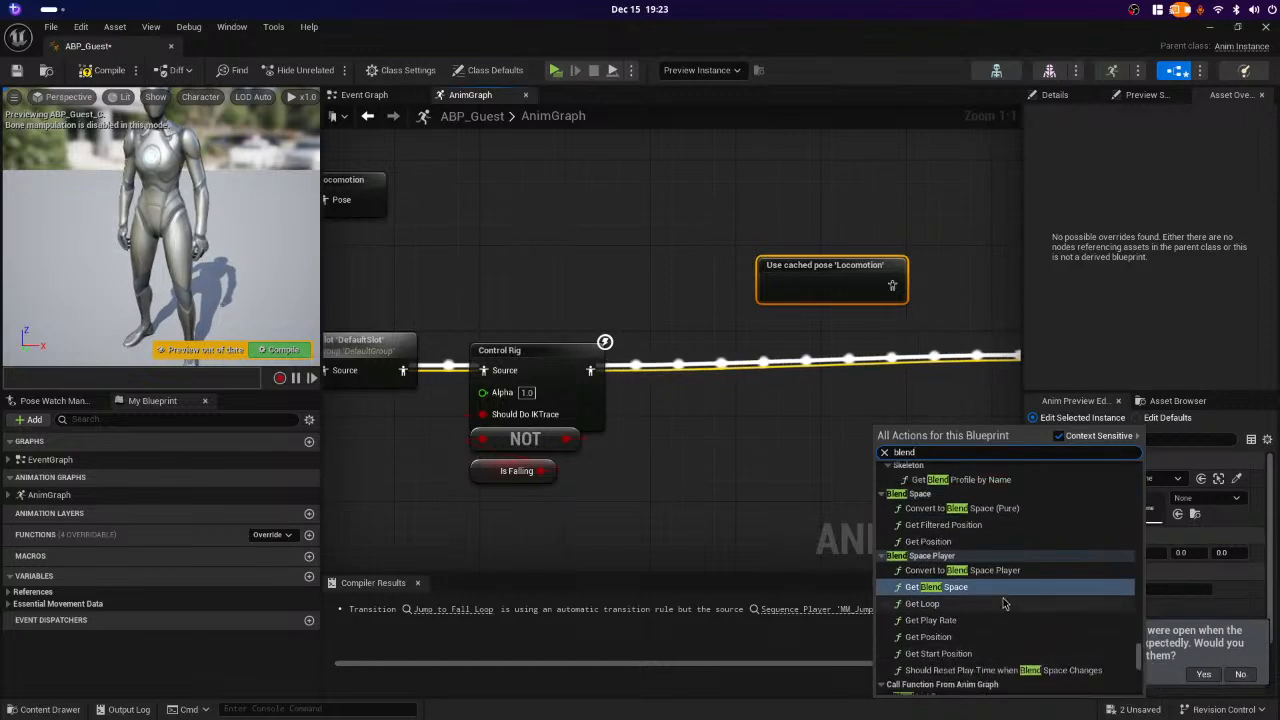
pyautogui.scroll(2, 1005, 622)
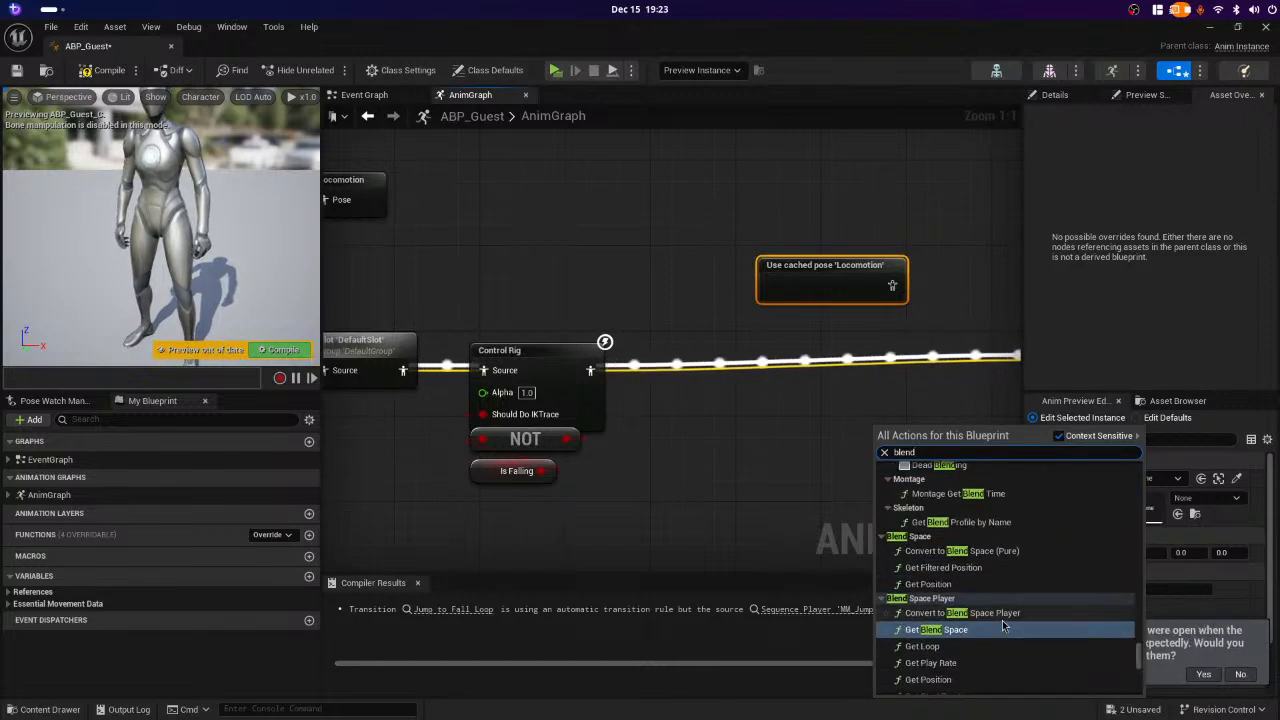
pyautogui.scroll(5, 1030, 611)
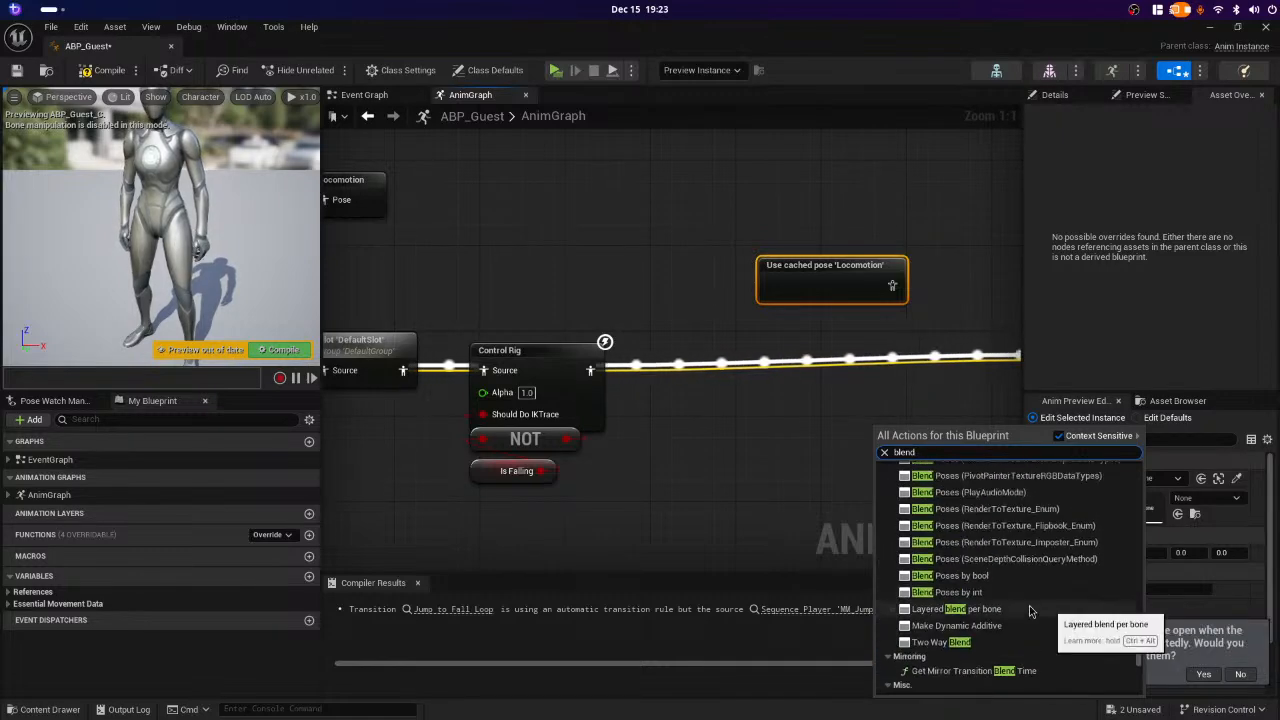
pyautogui.scroll(8, 1030, 611)
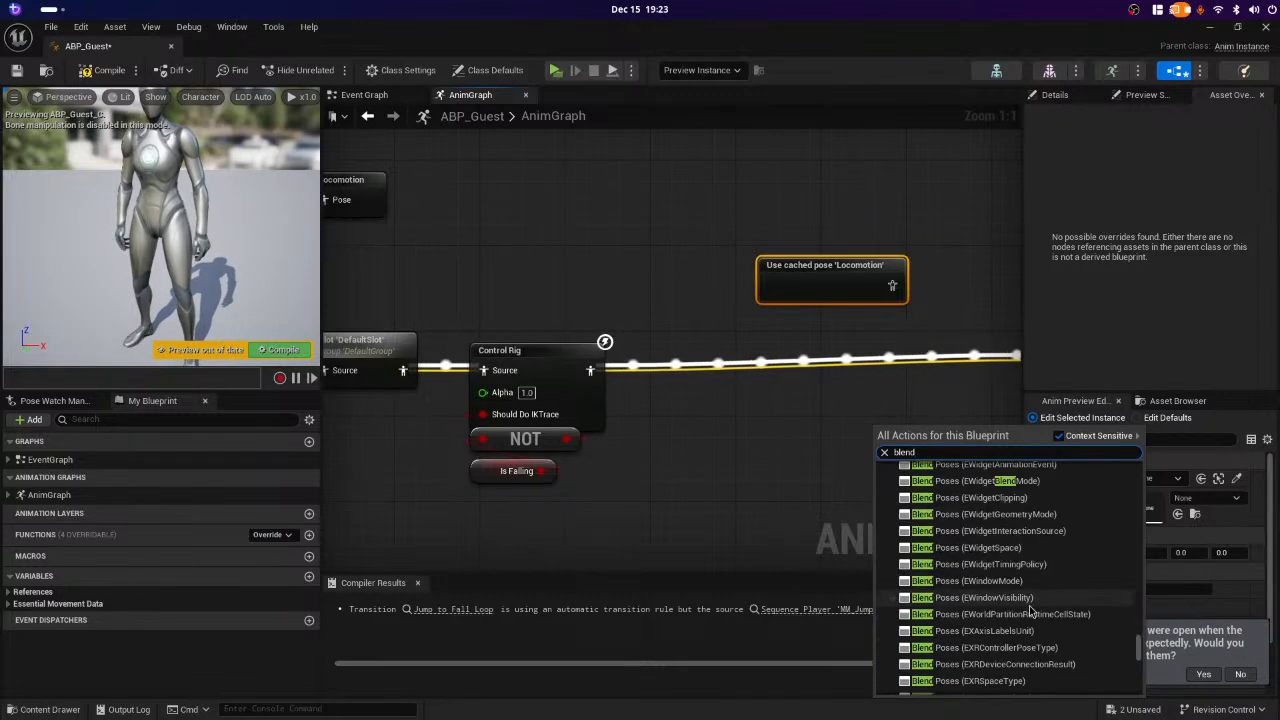
pyautogui.scroll(8, 1030, 611)
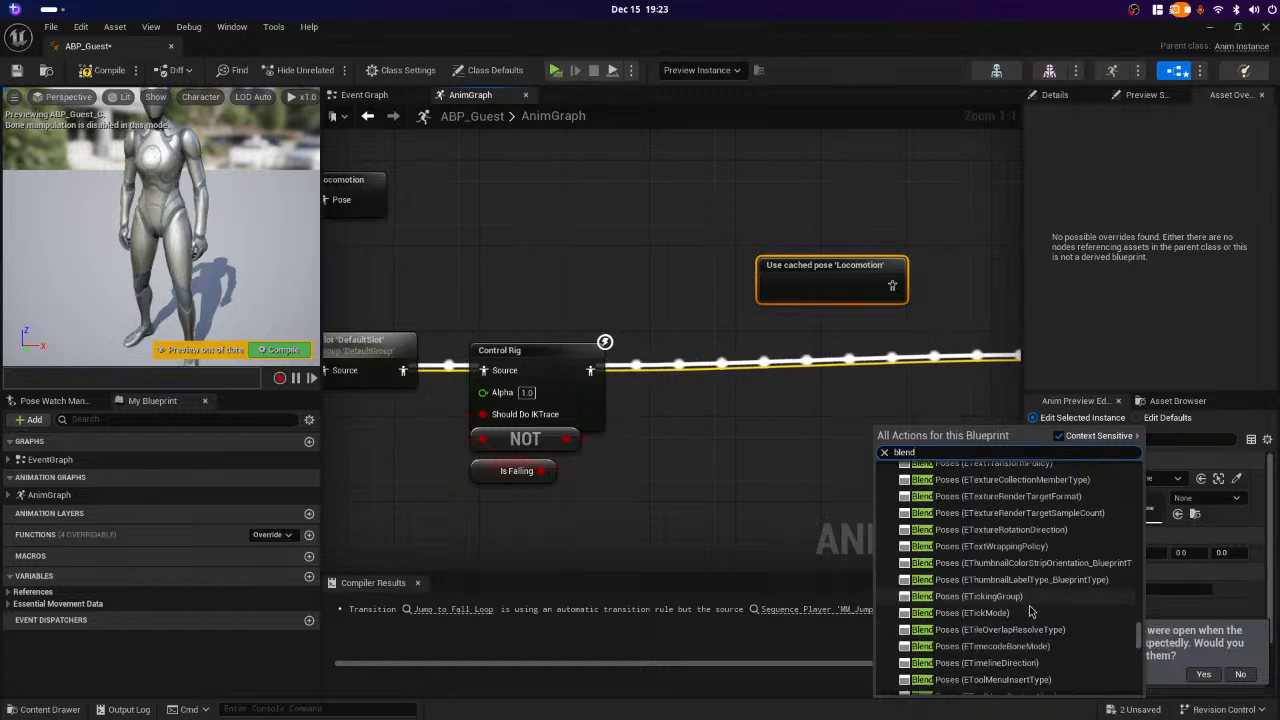
pyautogui.scroll(3, 1120, 640)
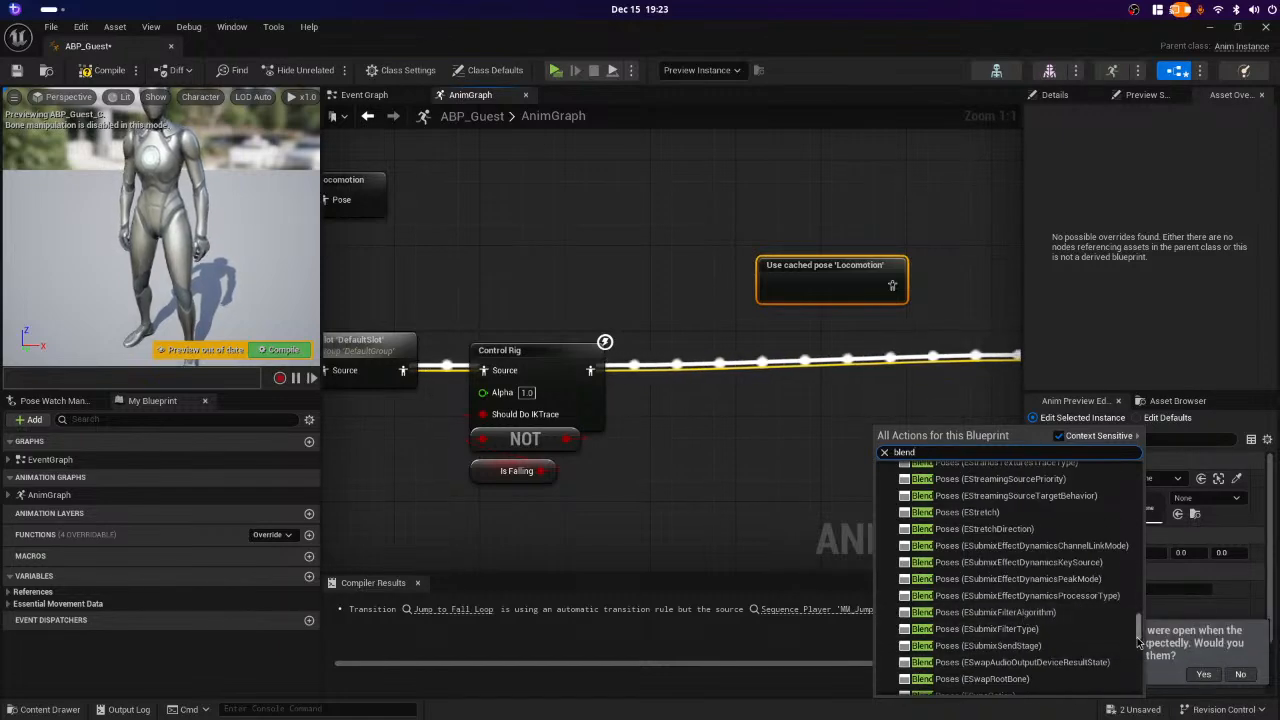
pyautogui.moveTo(1138, 643); pyautogui.dragTo(1158, 468)
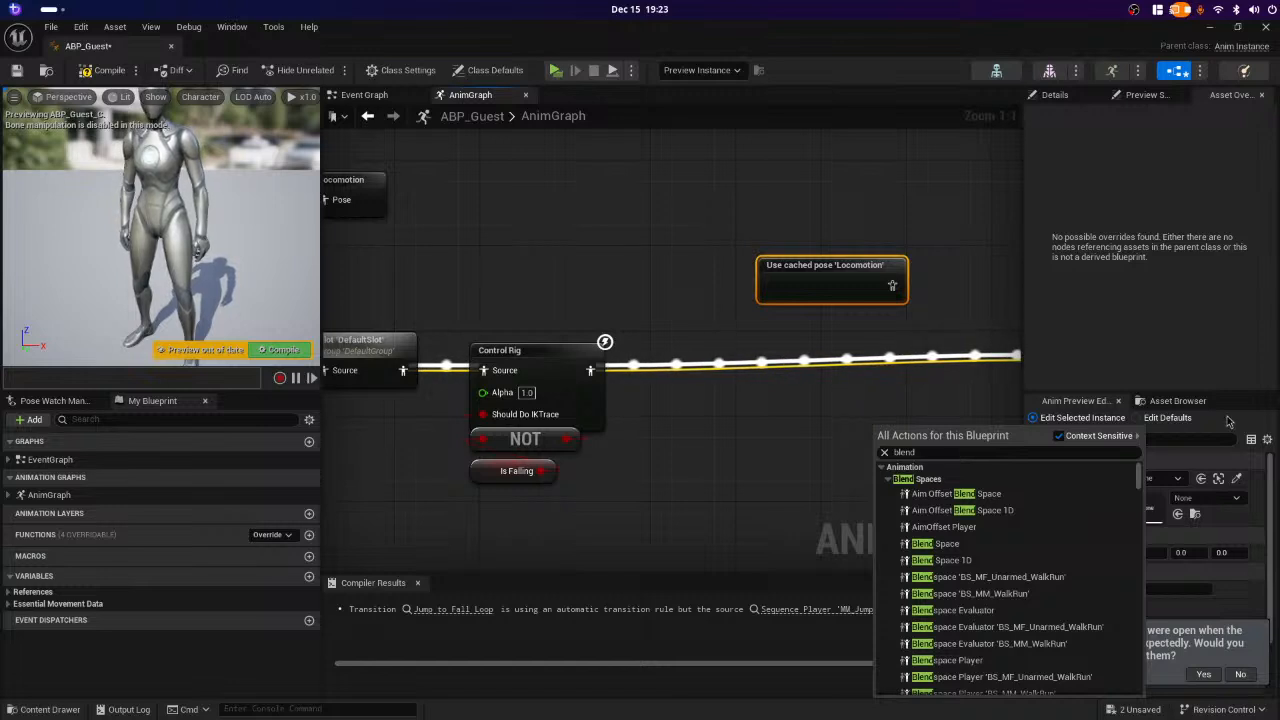
pyautogui.scroll(-5, 1020, 593)
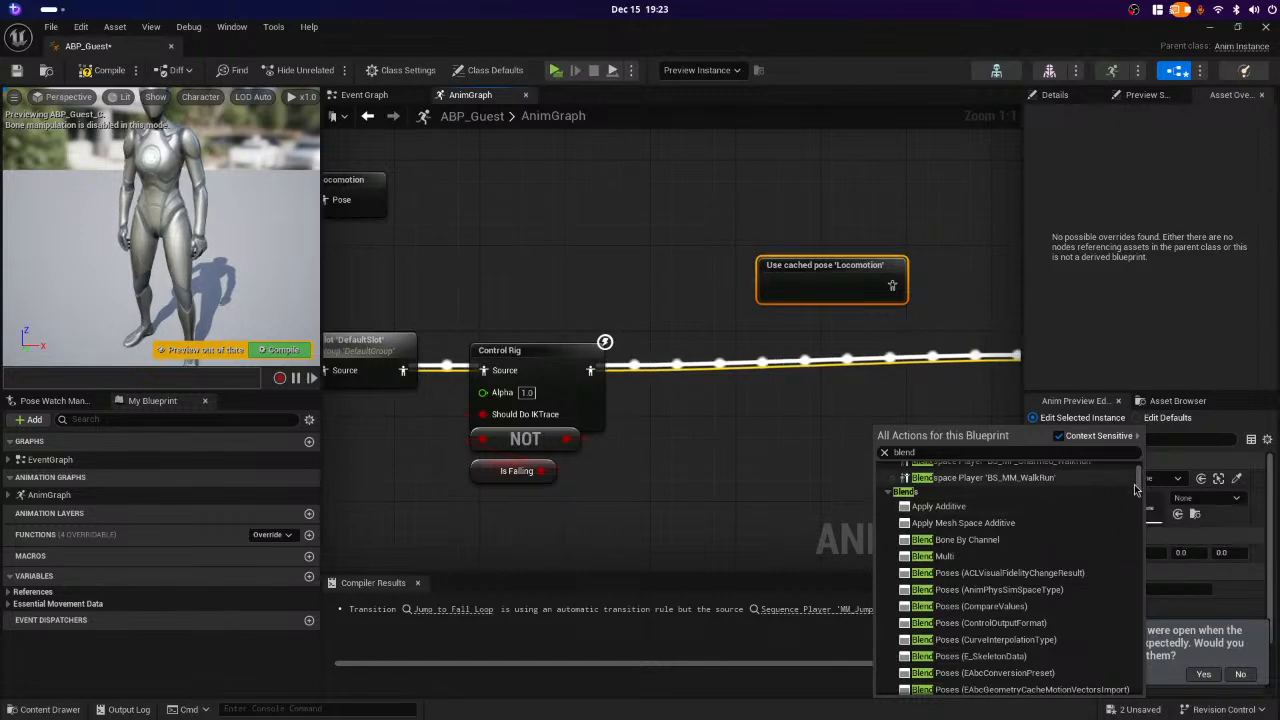
pyautogui.moveTo(1139, 490); pyautogui.dragTo(1160, 622)
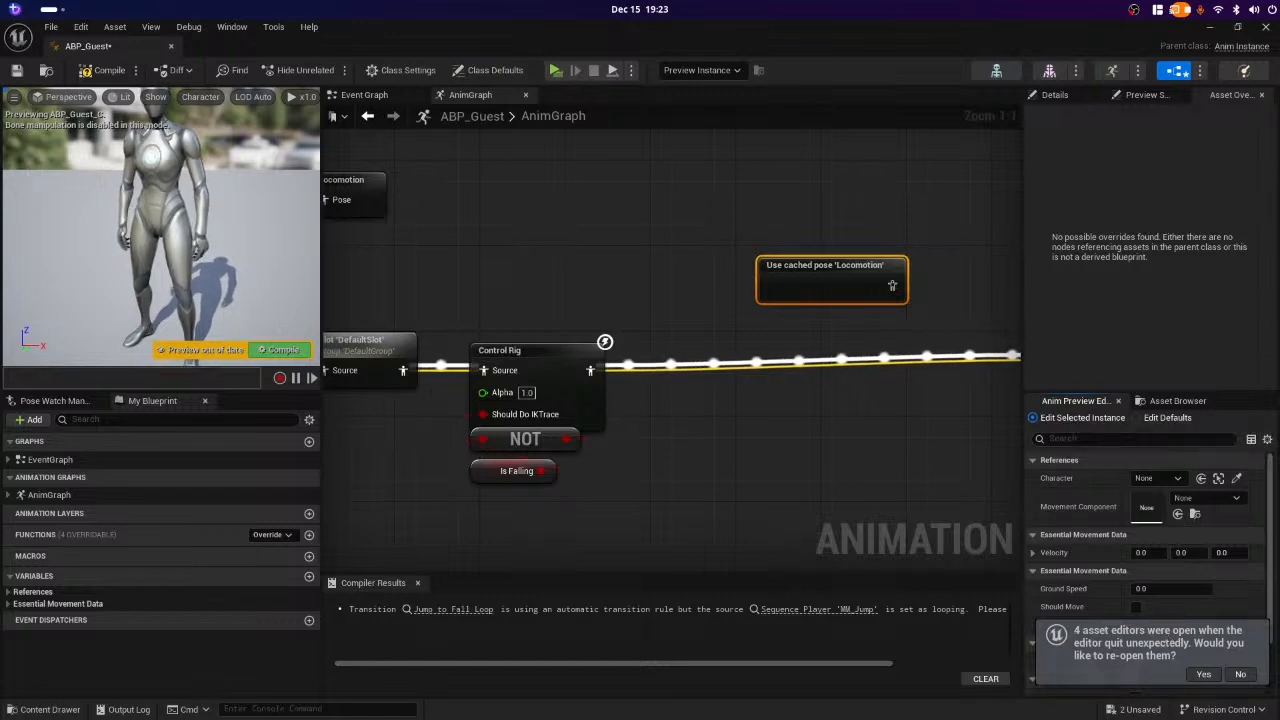
# - Check the blend node setup in the YouTube tutorial on blending locomotion and anim montages, and return to the ABP_Guest editor
pyautogui.press('super')
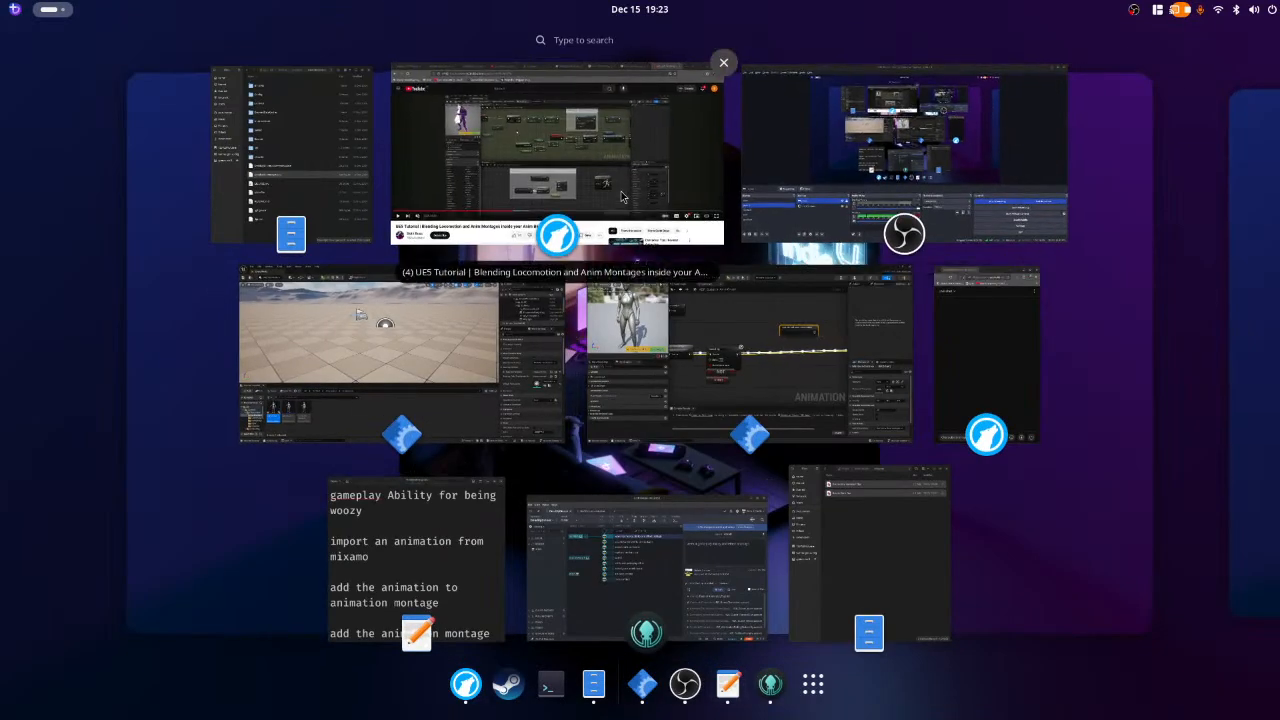
pyautogui.click(480, 235)
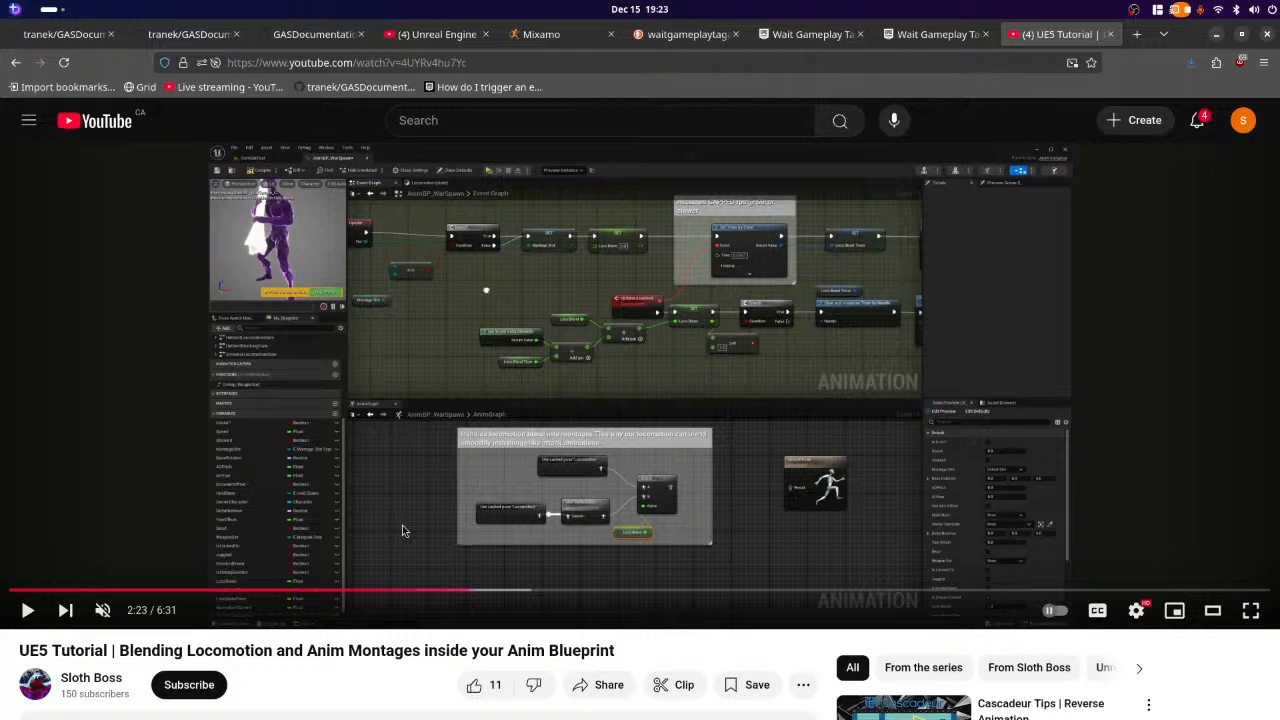
pyautogui.press('super')
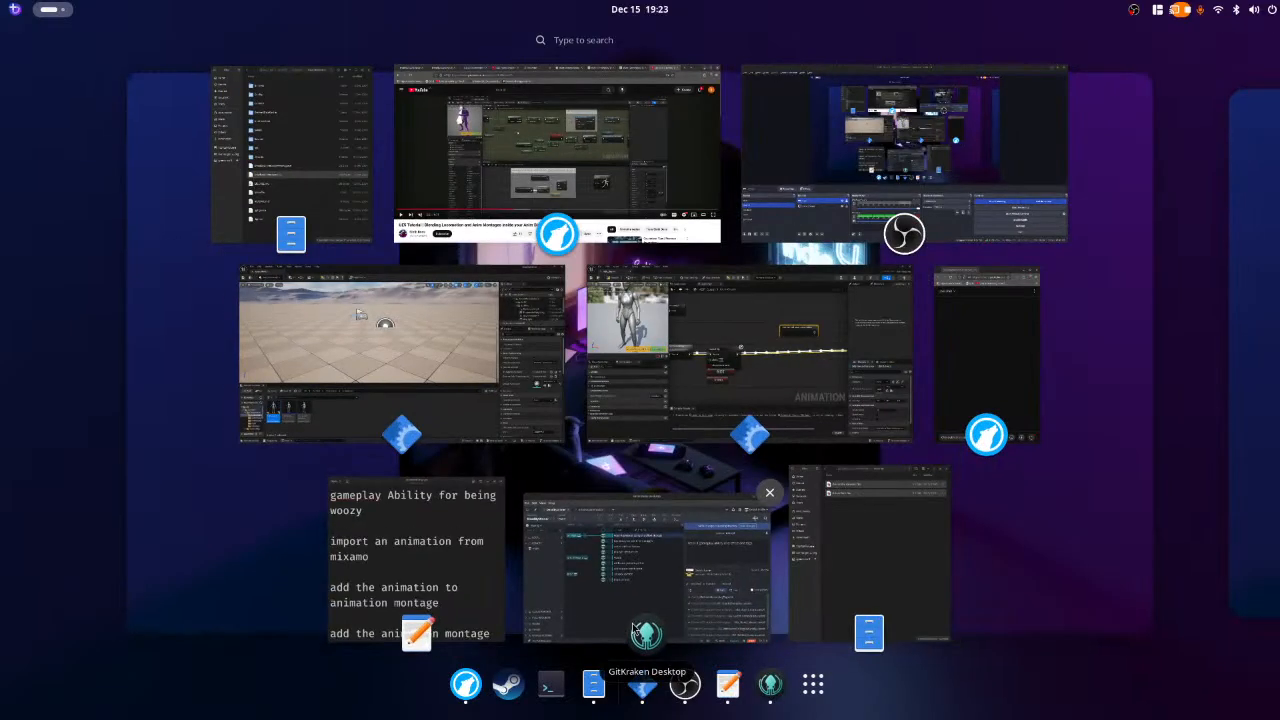
pyautogui.click(618, 370)
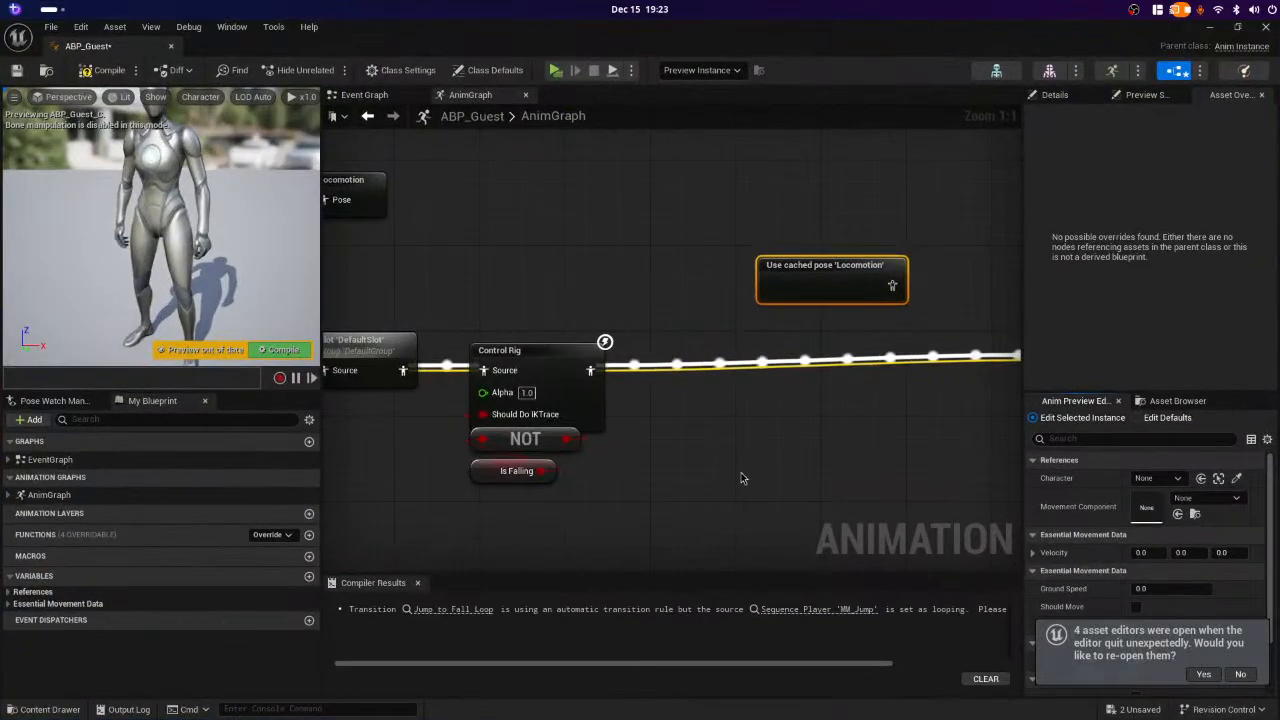
# - Search for "blend" nodes below the cached Locomotion pose and examine the State Machine, Casting and other Utilities entries
pyautogui.rightClick(797, 451)
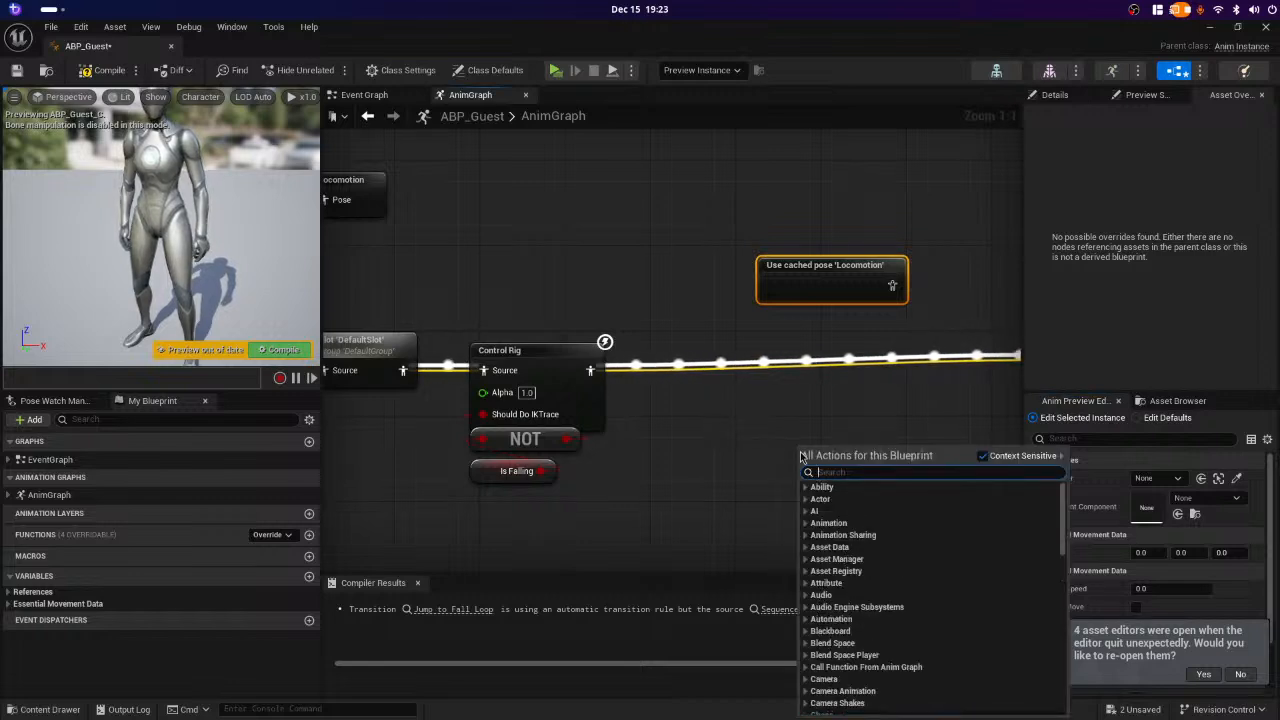
pyautogui.scroll(-3, 829, 600)
pyautogui.scroll(3, 815, 592)
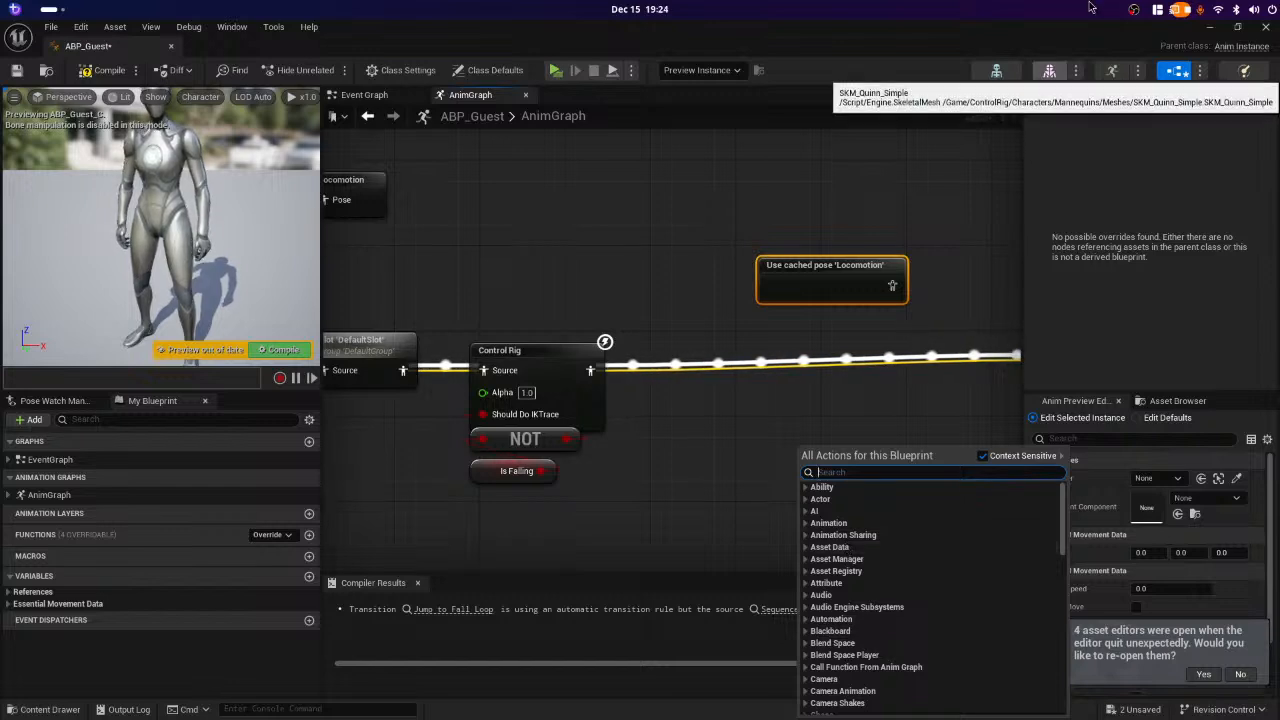
pyautogui.write('blend')
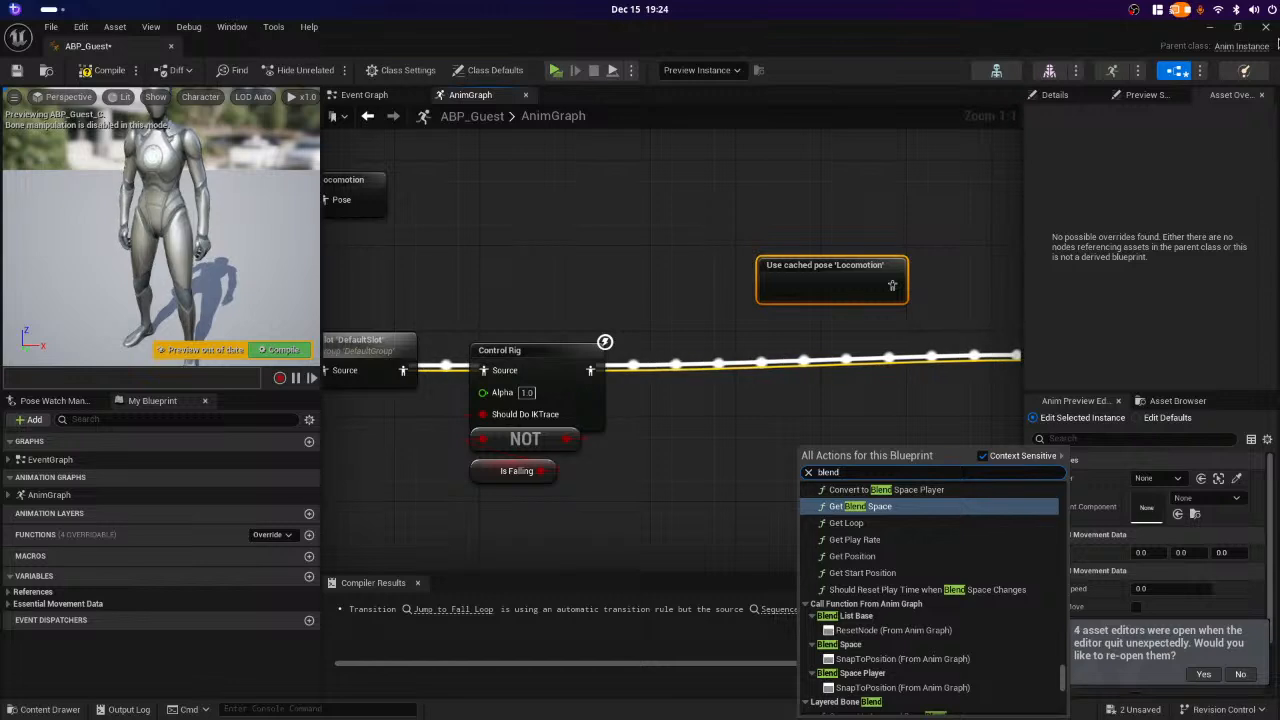
pyautogui.scroll(-3, 1008, 667)
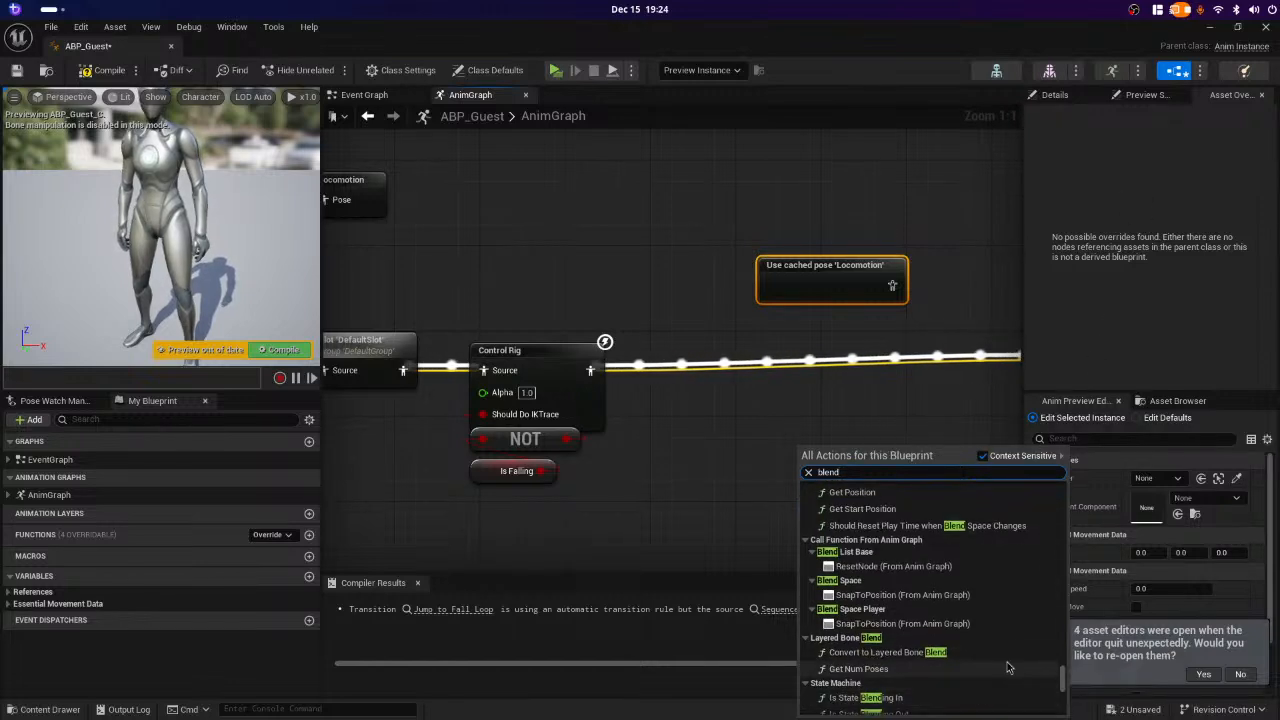
pyautogui.scroll(-3, 1008, 667)
pyautogui.scroll(-10, 1004, 667)
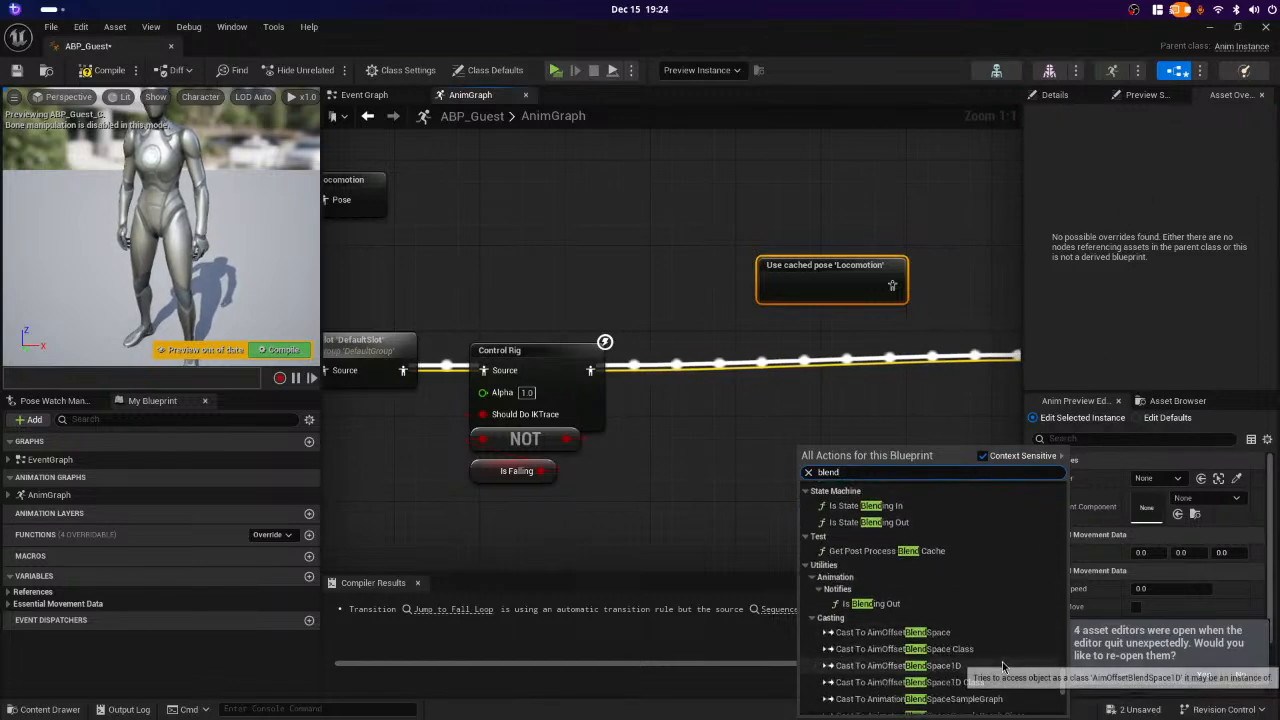
pyautogui.scroll(-15, 1004, 668)
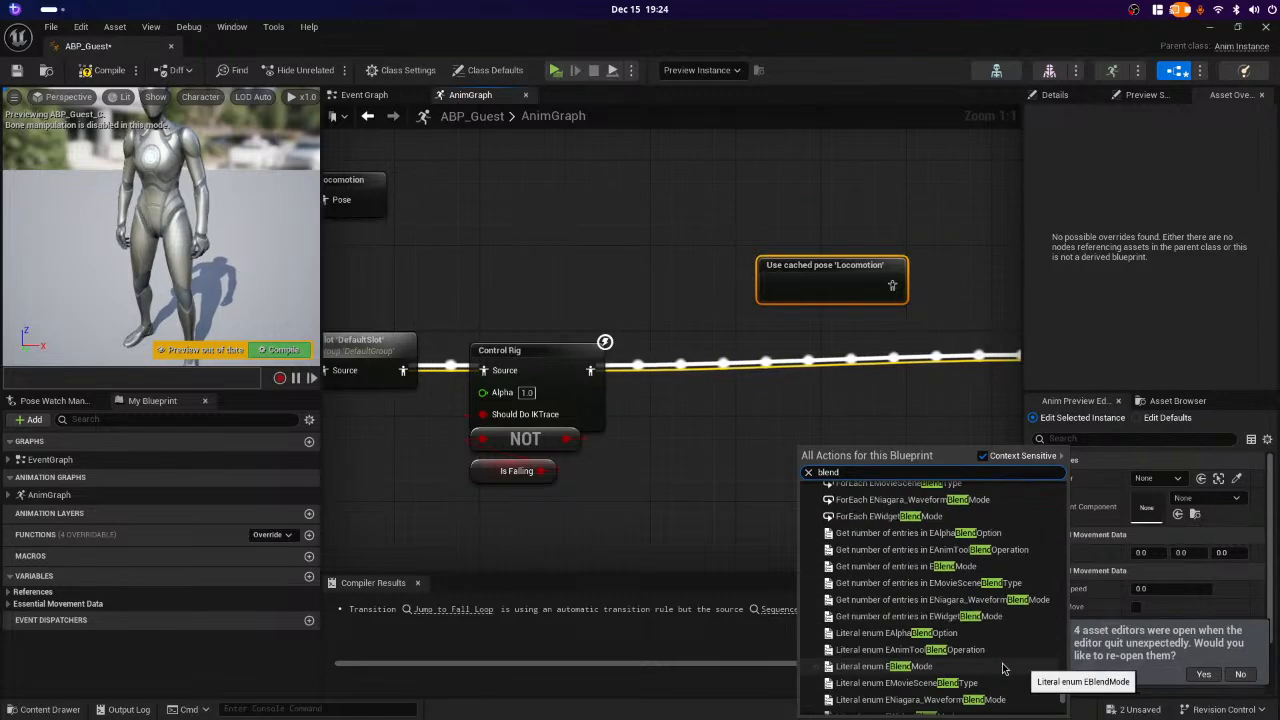
pyautogui.scroll(-10, 1012, 665)
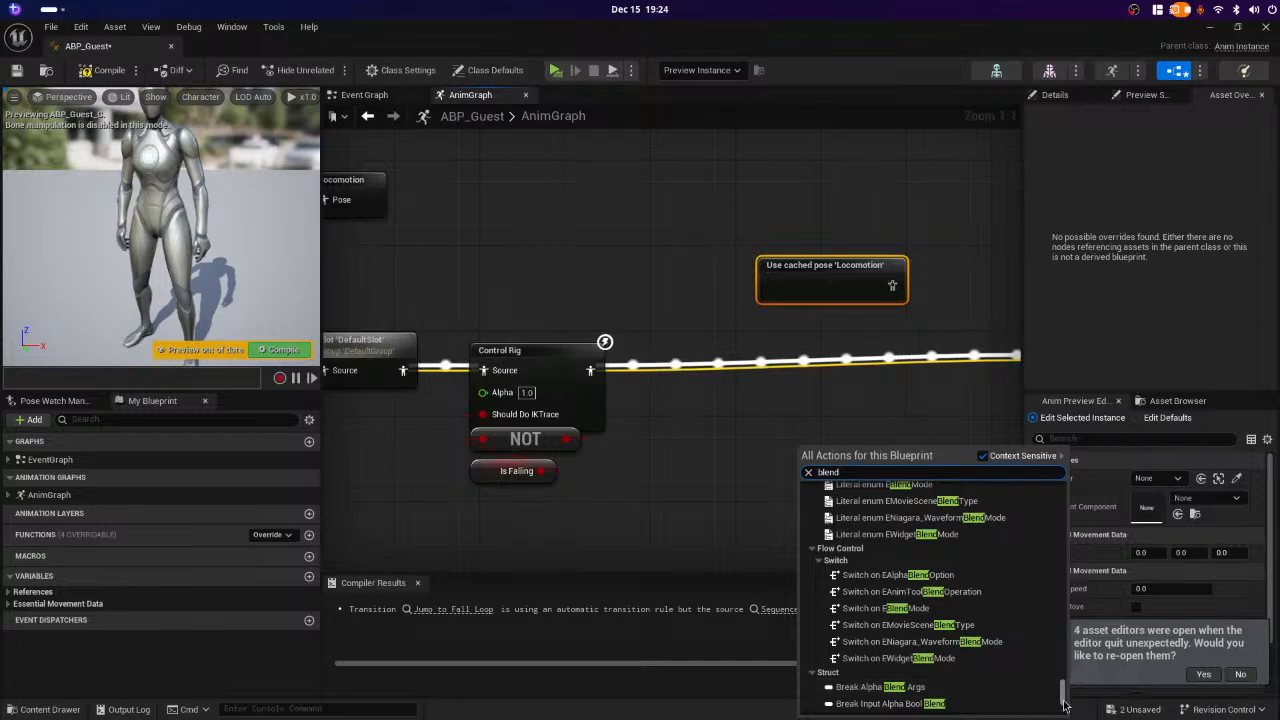
# - Examine the "blend" node results from the Utilities entries back through Blend Space Player, Misc. and the Blends category for a suitable pose blend
pyautogui.scroll(10, 1046, 680)
pyautogui.moveTo(1095, 597); pyautogui.dragTo(1086, 694)
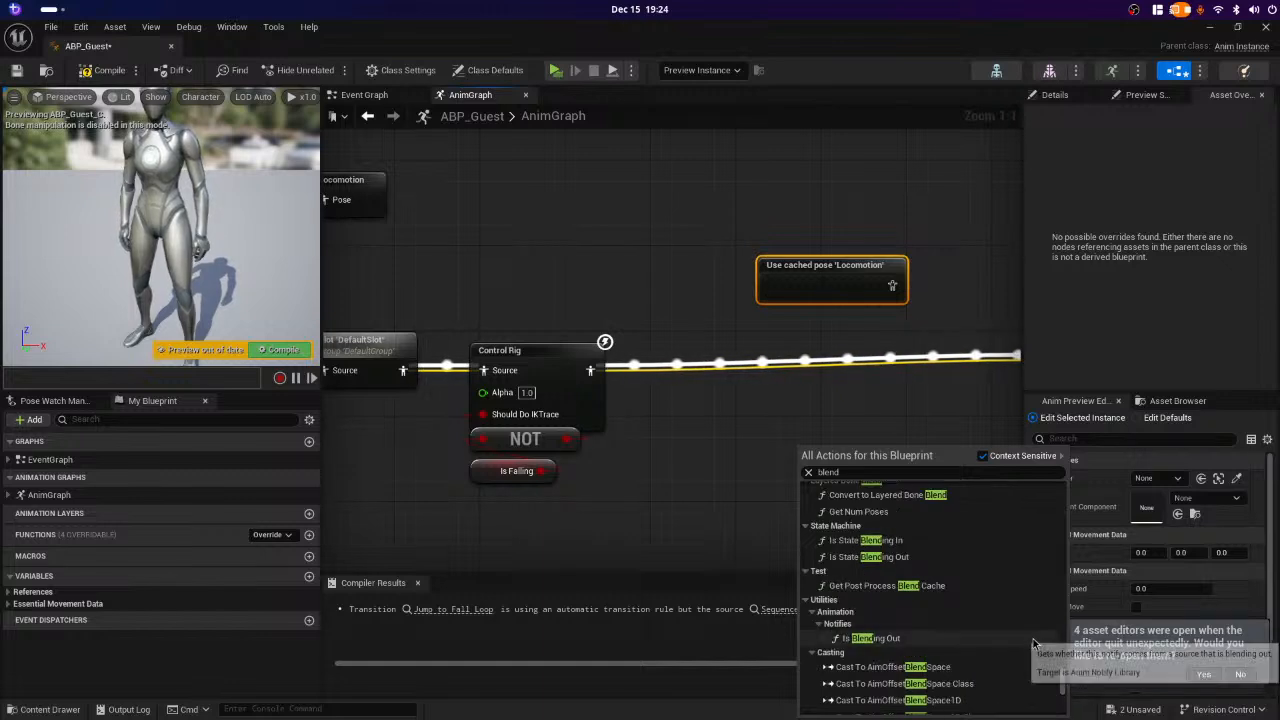
pyautogui.scroll(3, 1035, 644)
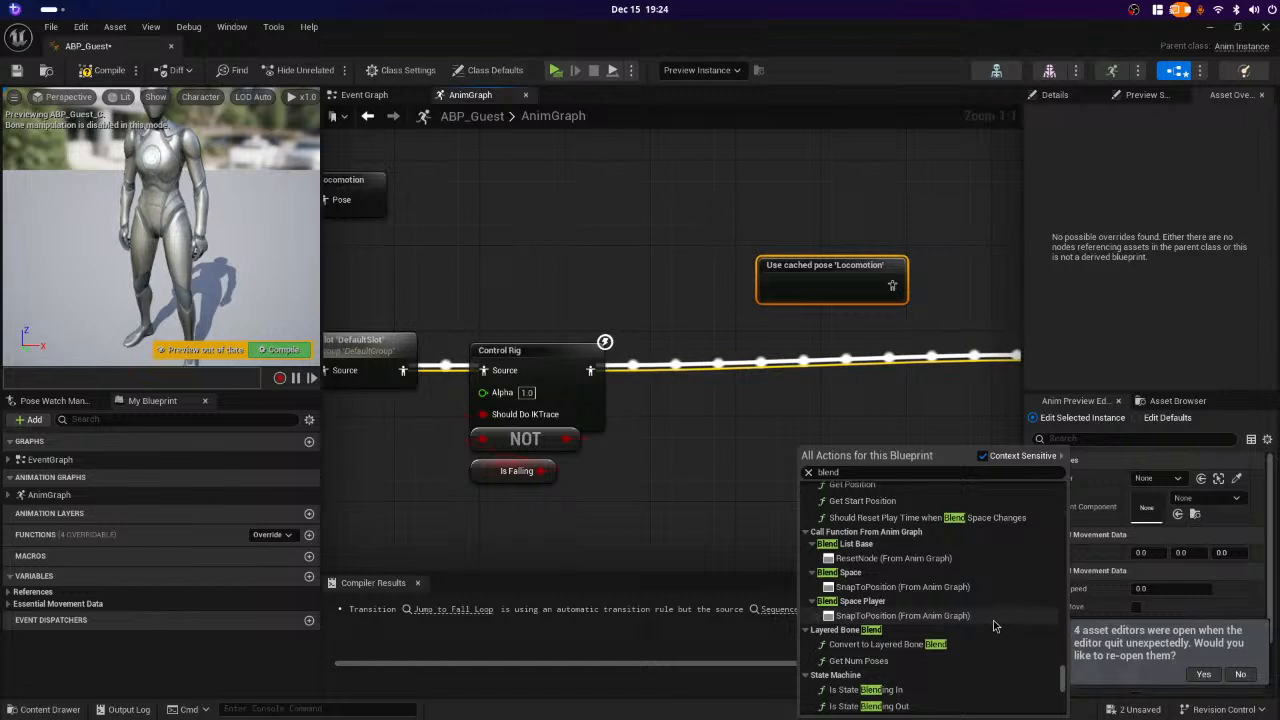
pyautogui.scroll(2, 997, 662)
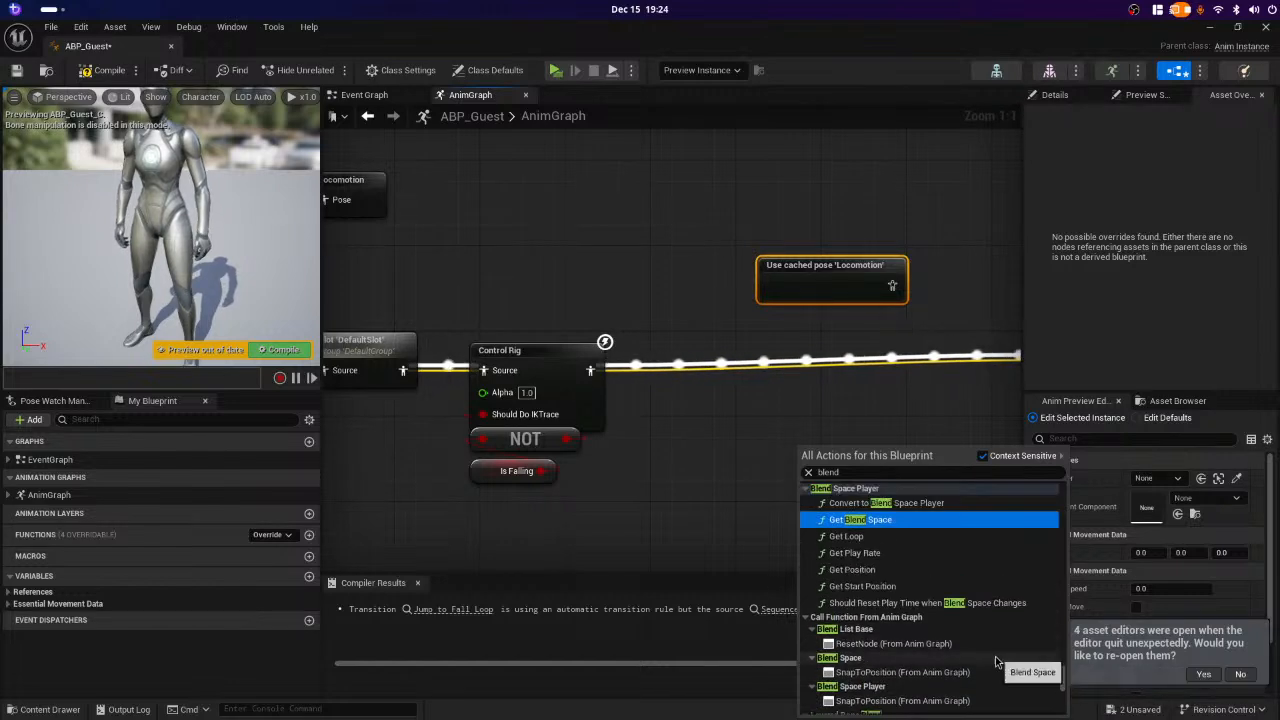
pyautogui.scroll(2, 960, 640)
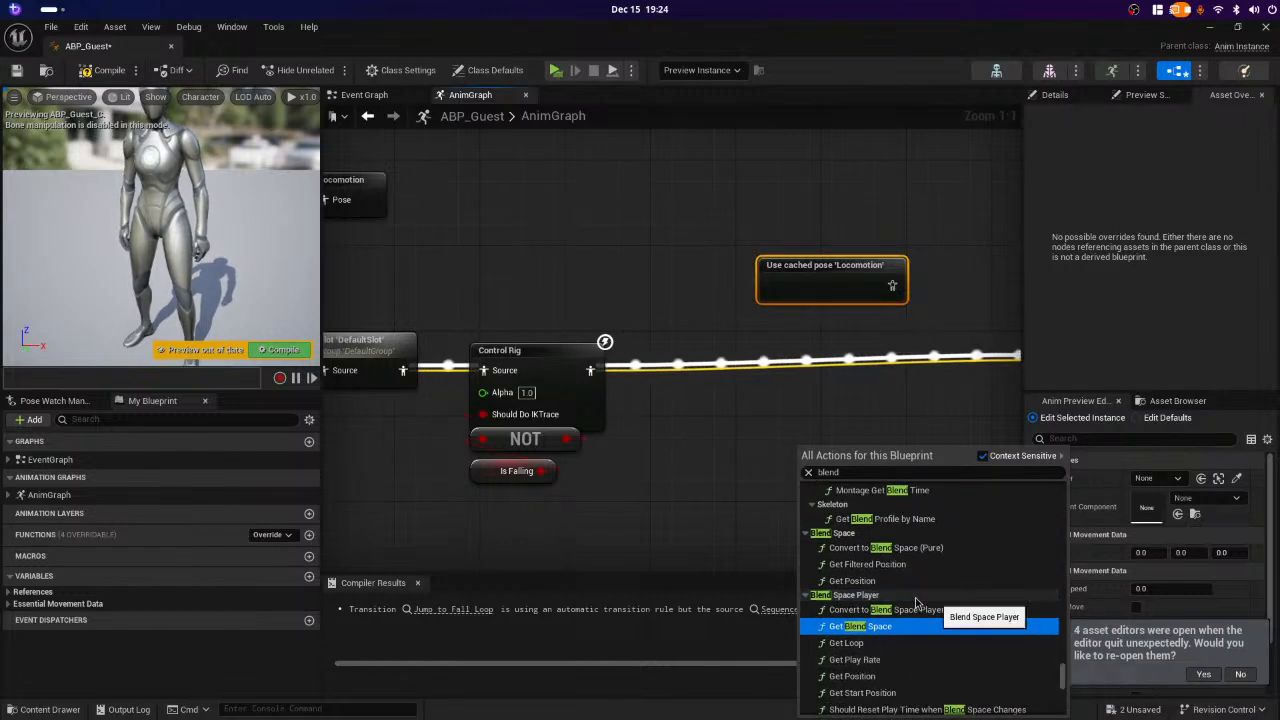
pyautogui.scroll(2, 940, 580)
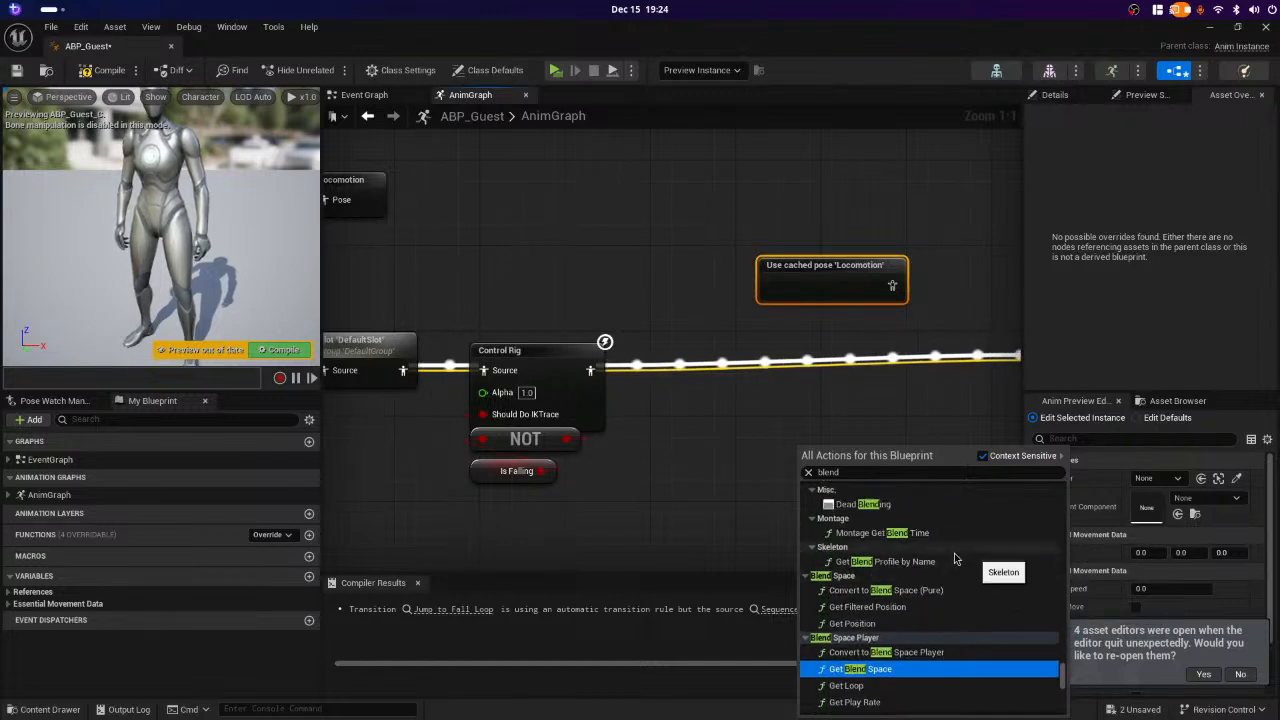
pyautogui.scroll(2, 954, 558)
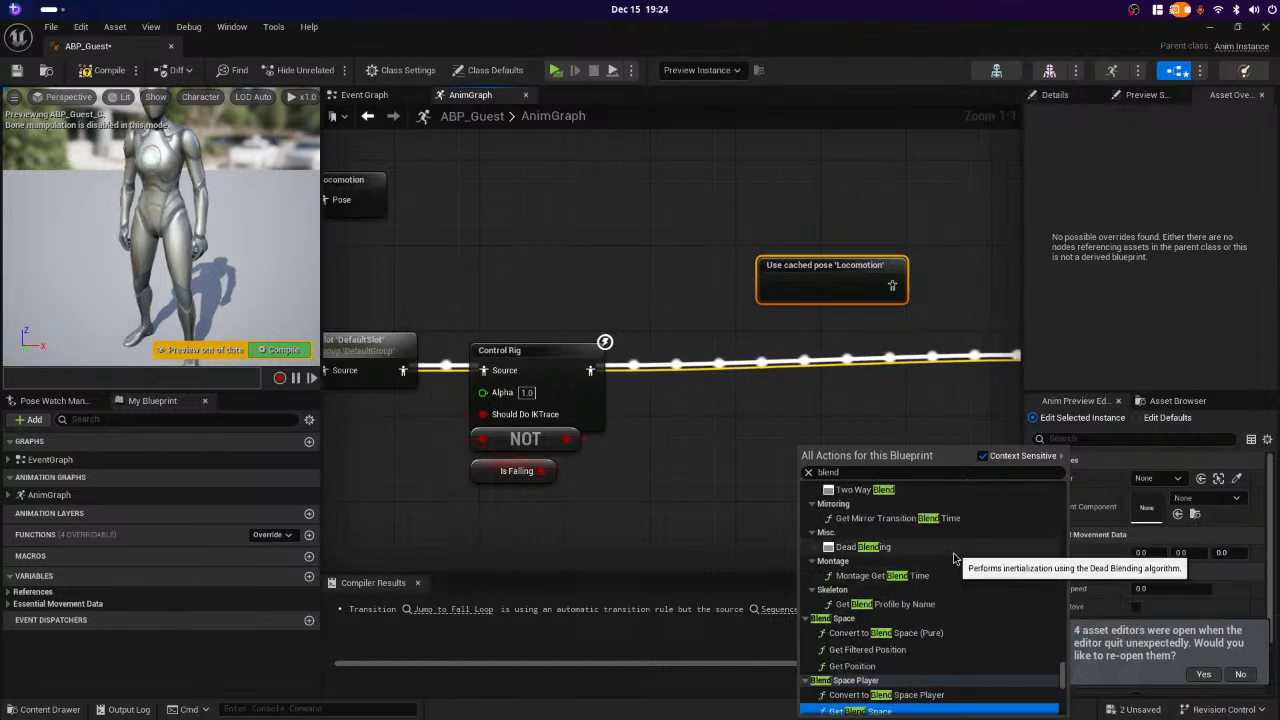
pyautogui.scroll(1, 952, 553)
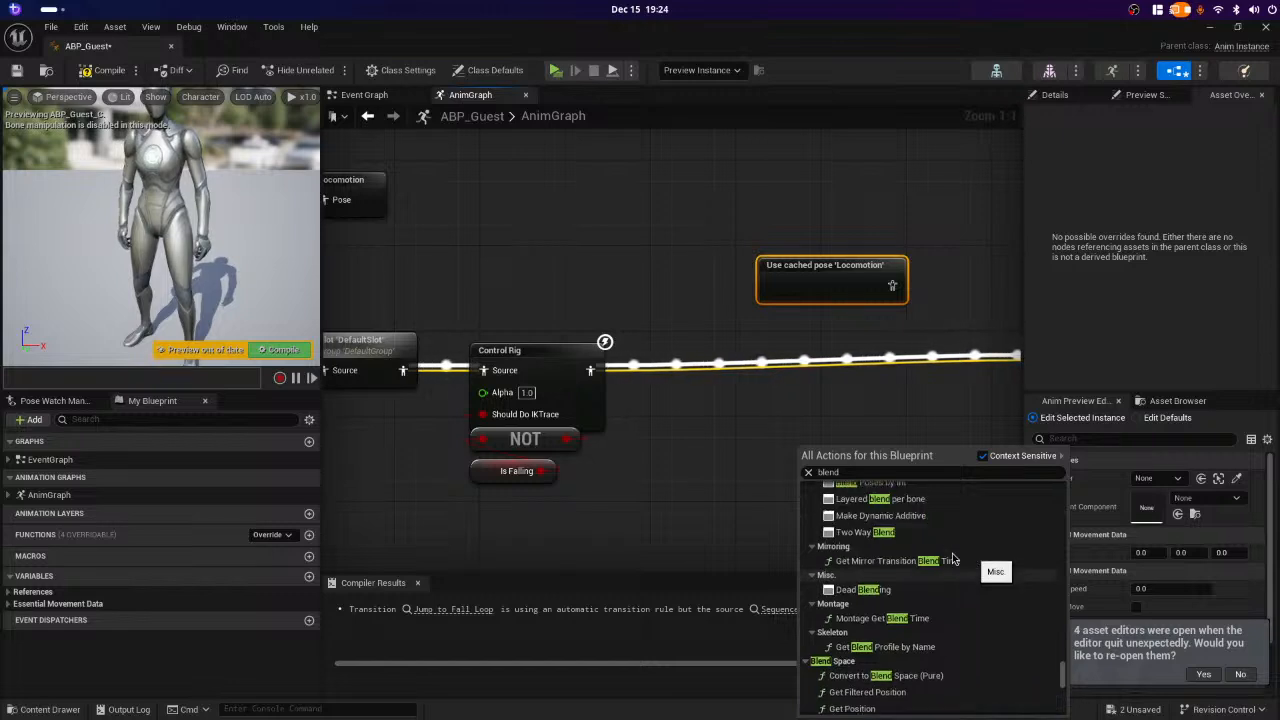
pyautogui.scroll(2, 952, 558)
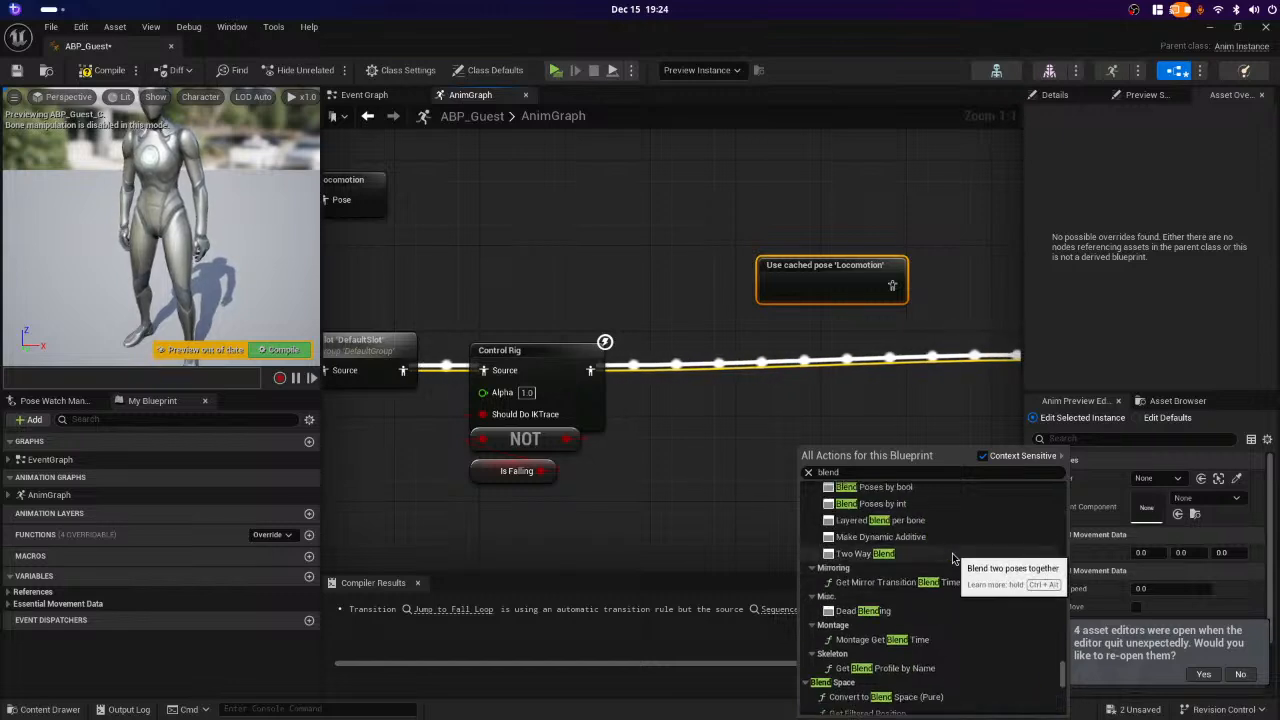
pyautogui.scroll(1, 954, 558)
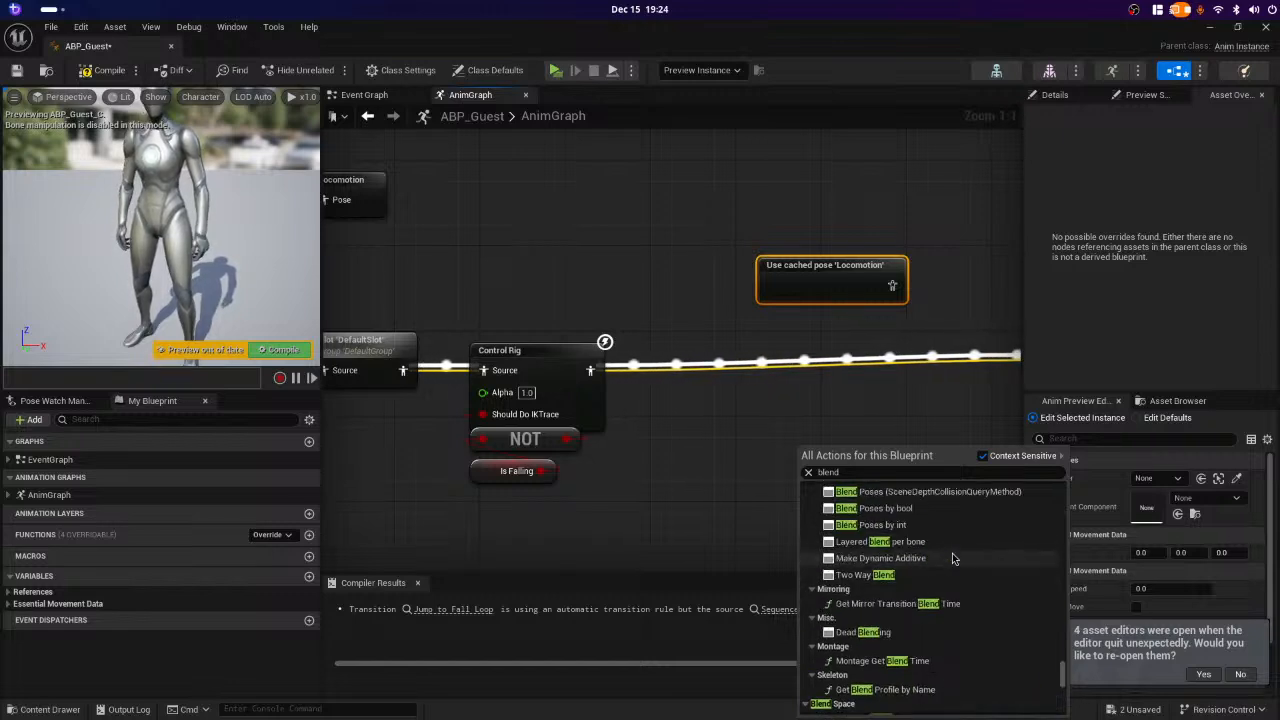
pyautogui.scroll(1, 940, 575)
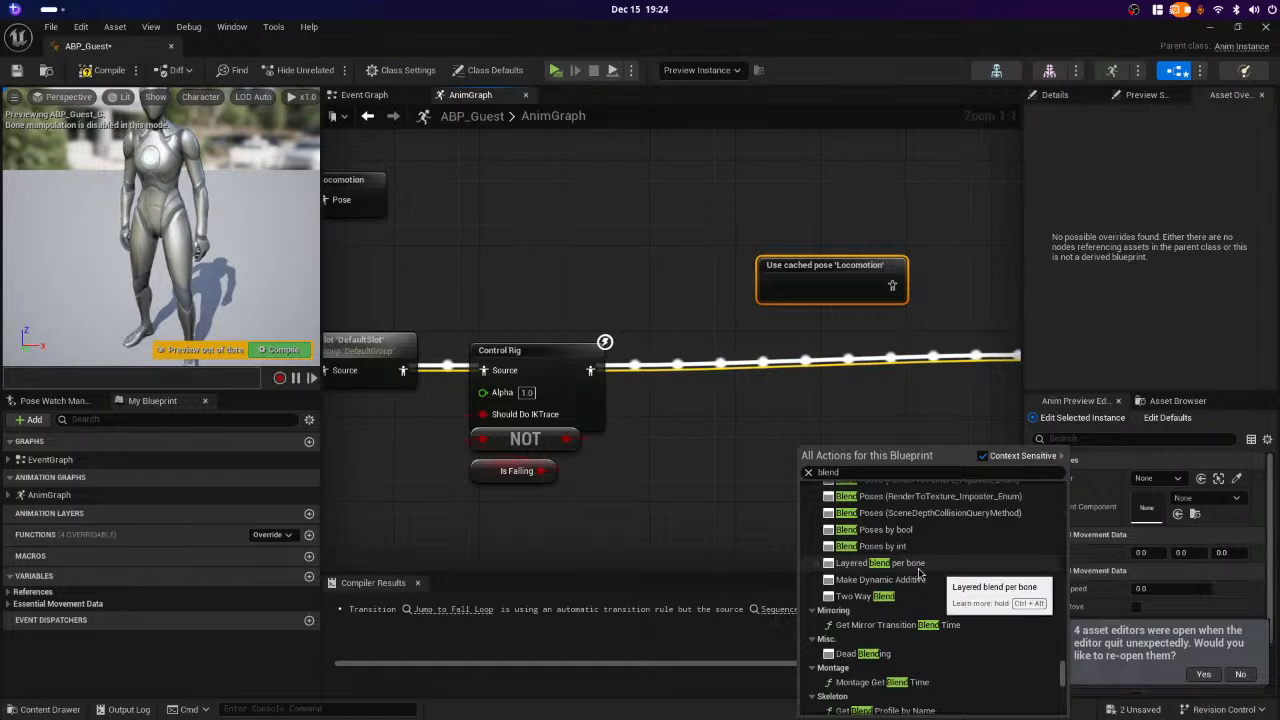
pyautogui.scroll(15, 919, 573)
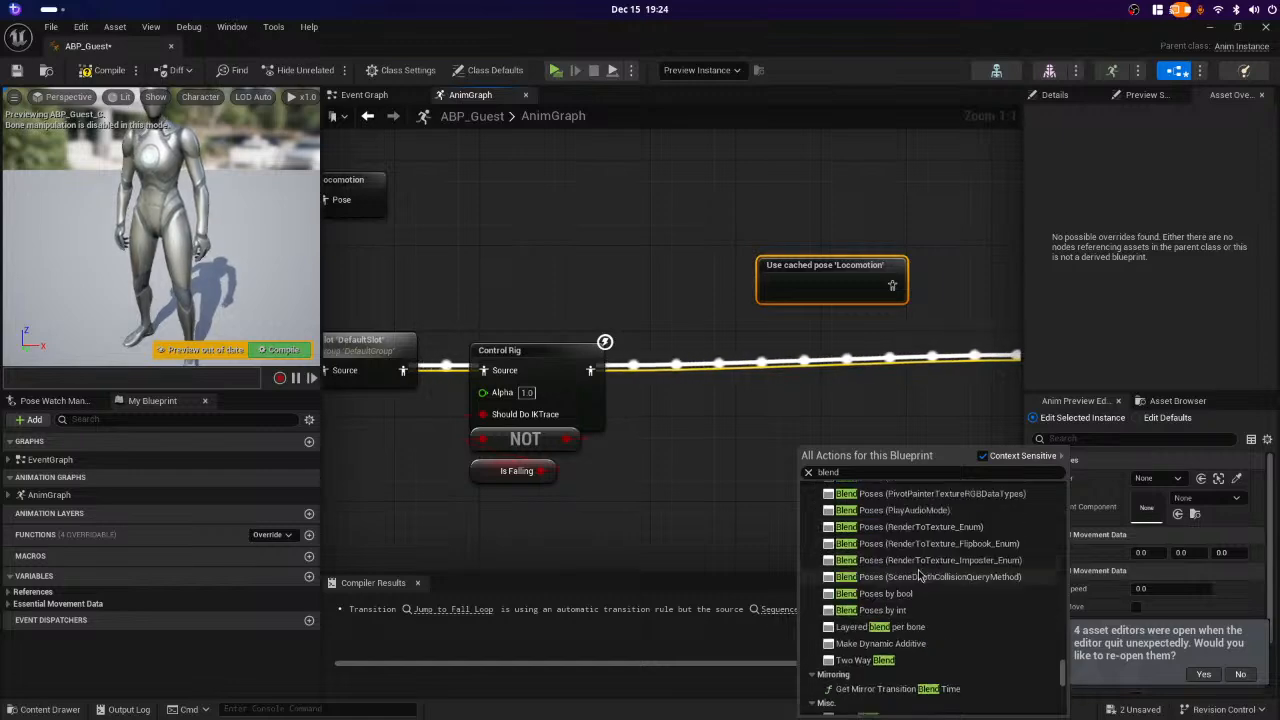
pyautogui.scroll(10, 919, 577)
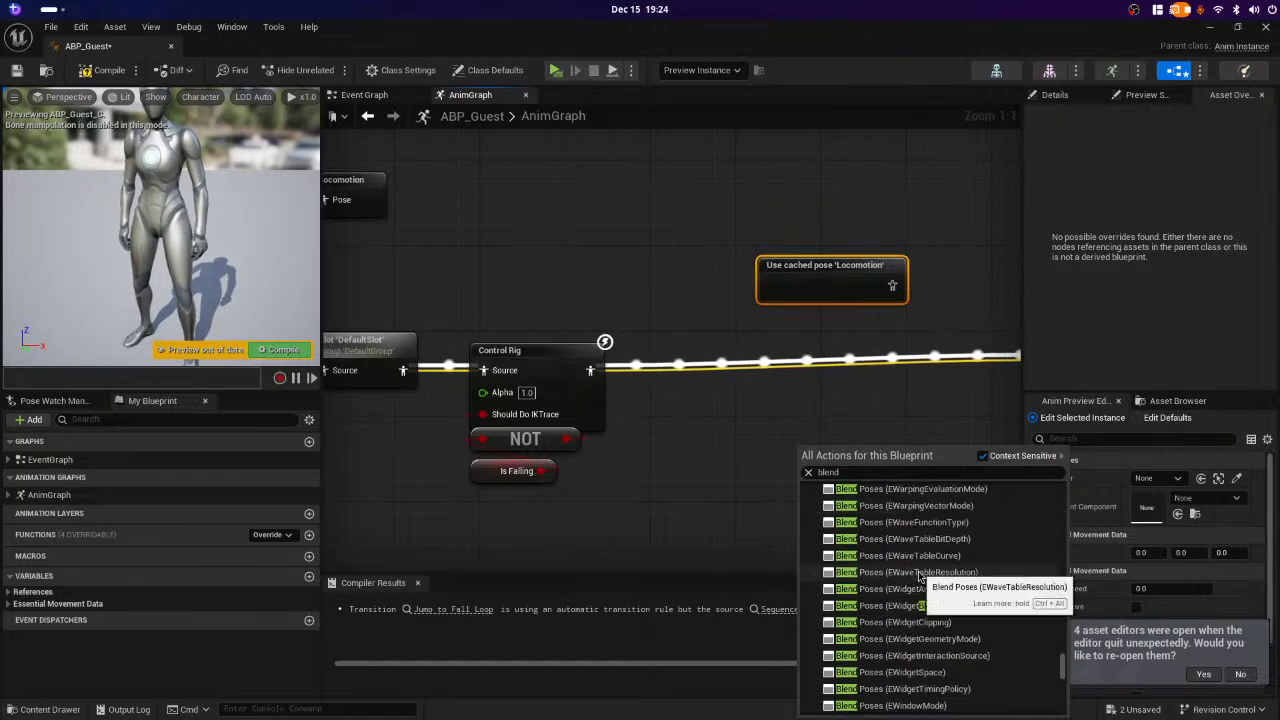
pyautogui.scroll(3, 919, 577)
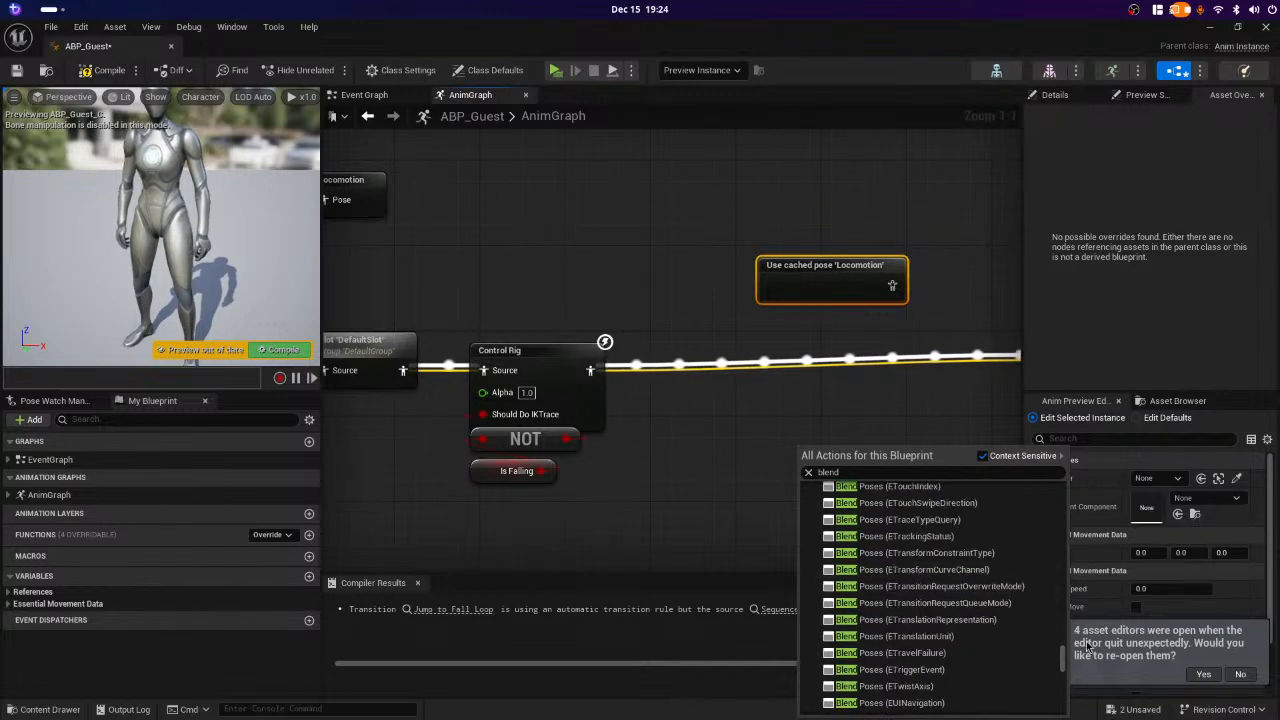
# - Try an Apply Additive node from the Blends category below the cached Locomotion pose, and delete it
pyautogui.moveTo(1064, 671); pyautogui.dragTo(1063, 472)
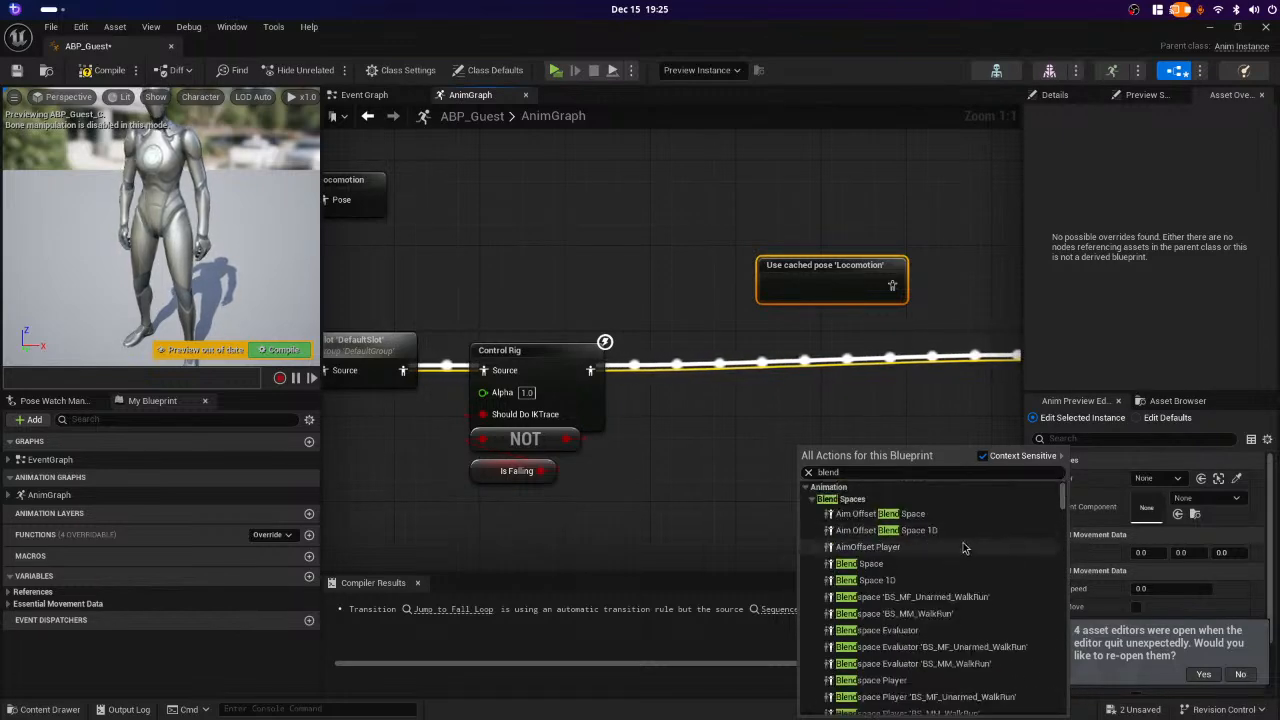
pyautogui.scroll(-3, 980, 540)
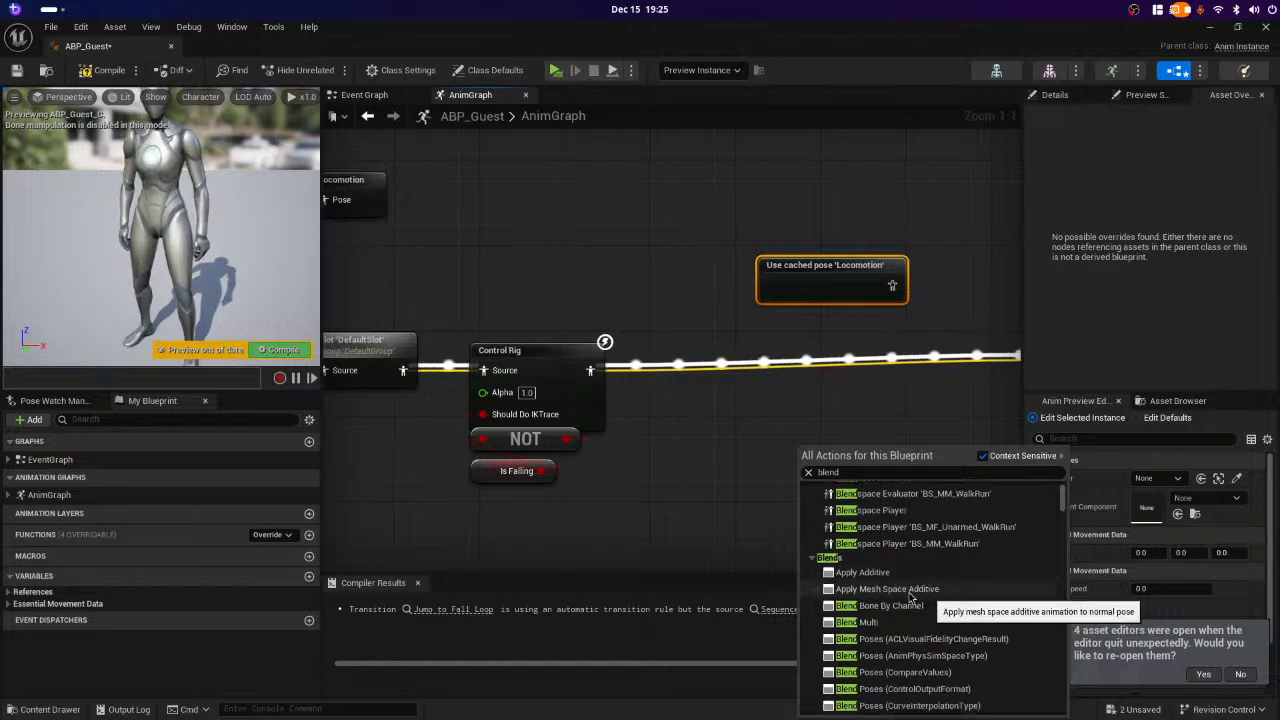
pyautogui.scroll(-1, 880, 595)
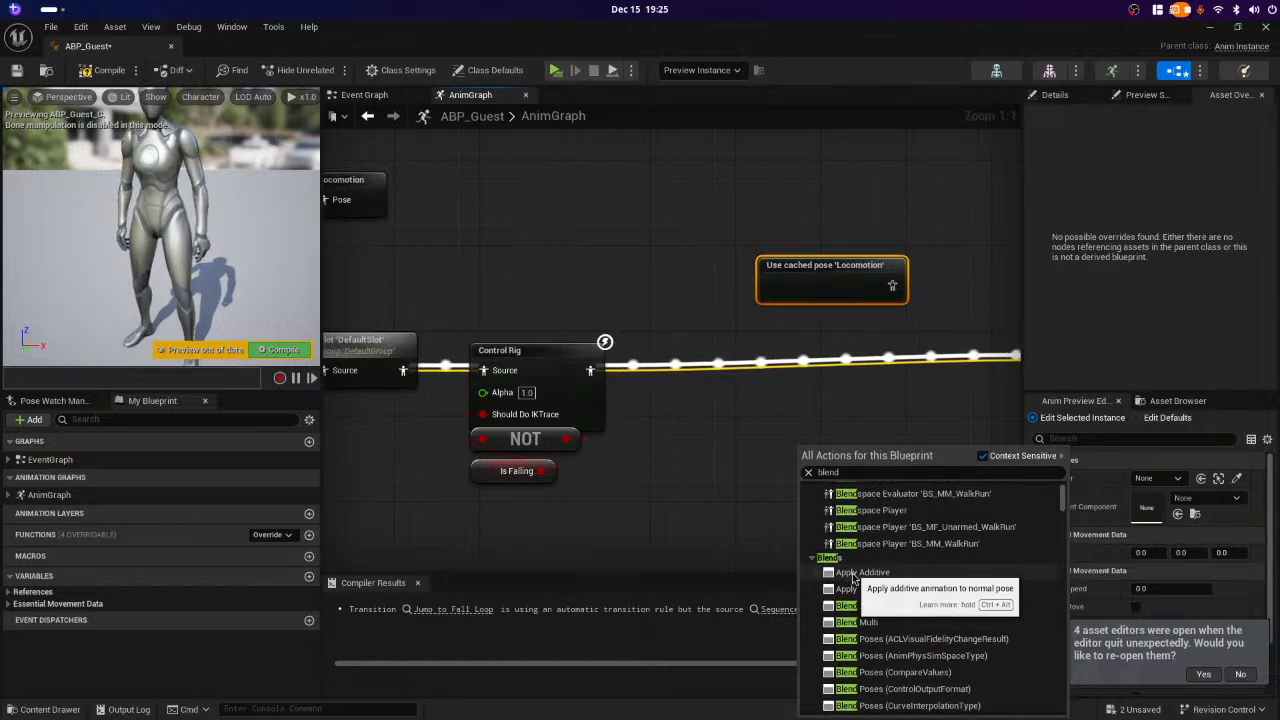
pyautogui.click(848, 575)
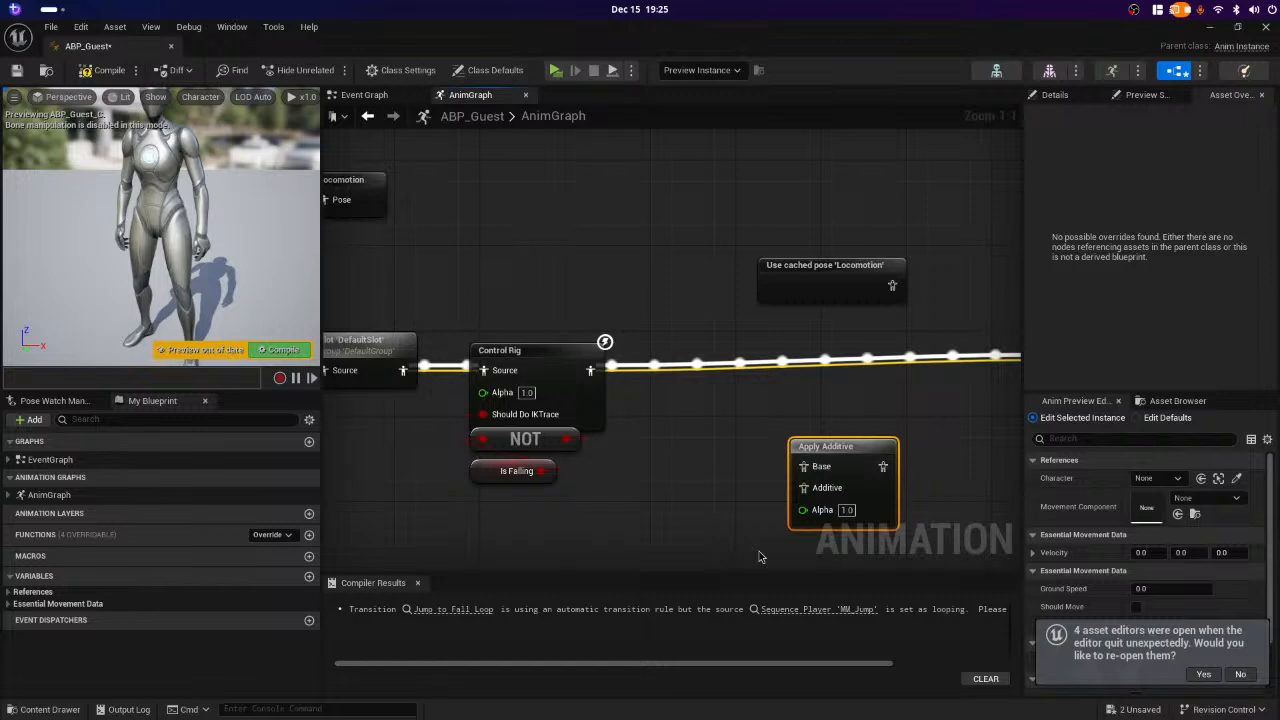
pyautogui.rightClick(828, 448)
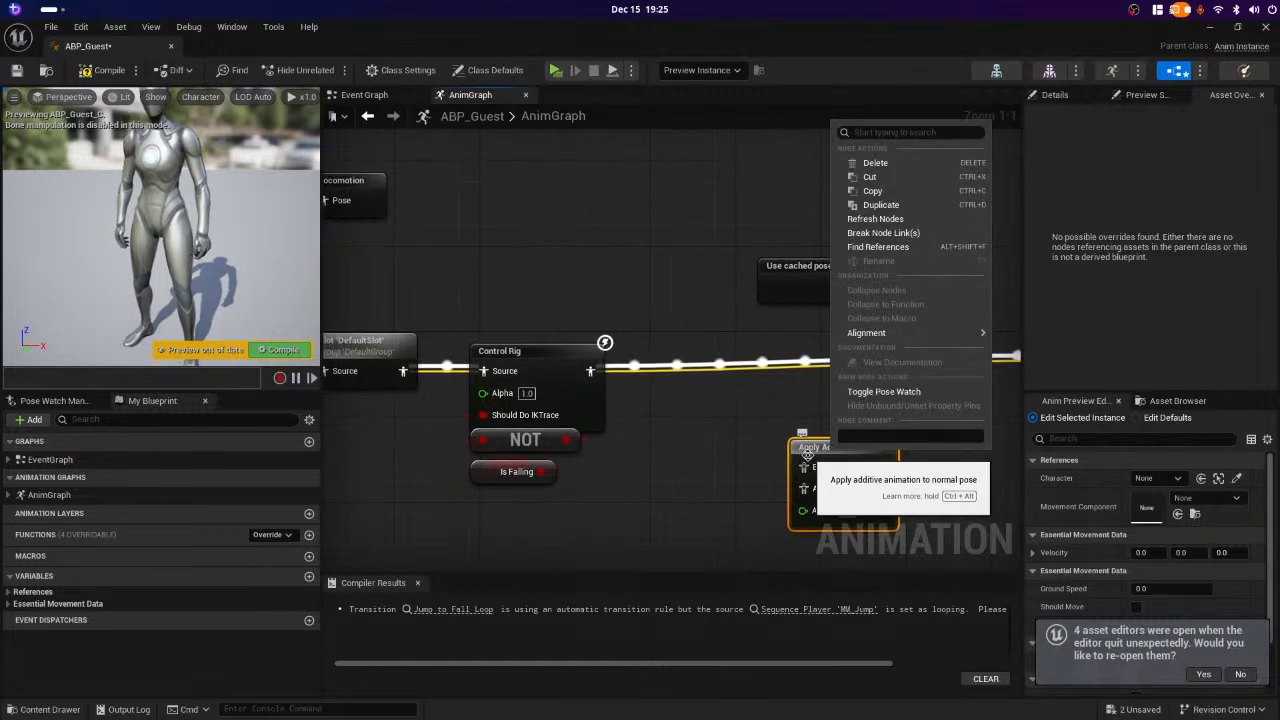
pyautogui.click(872, 163)
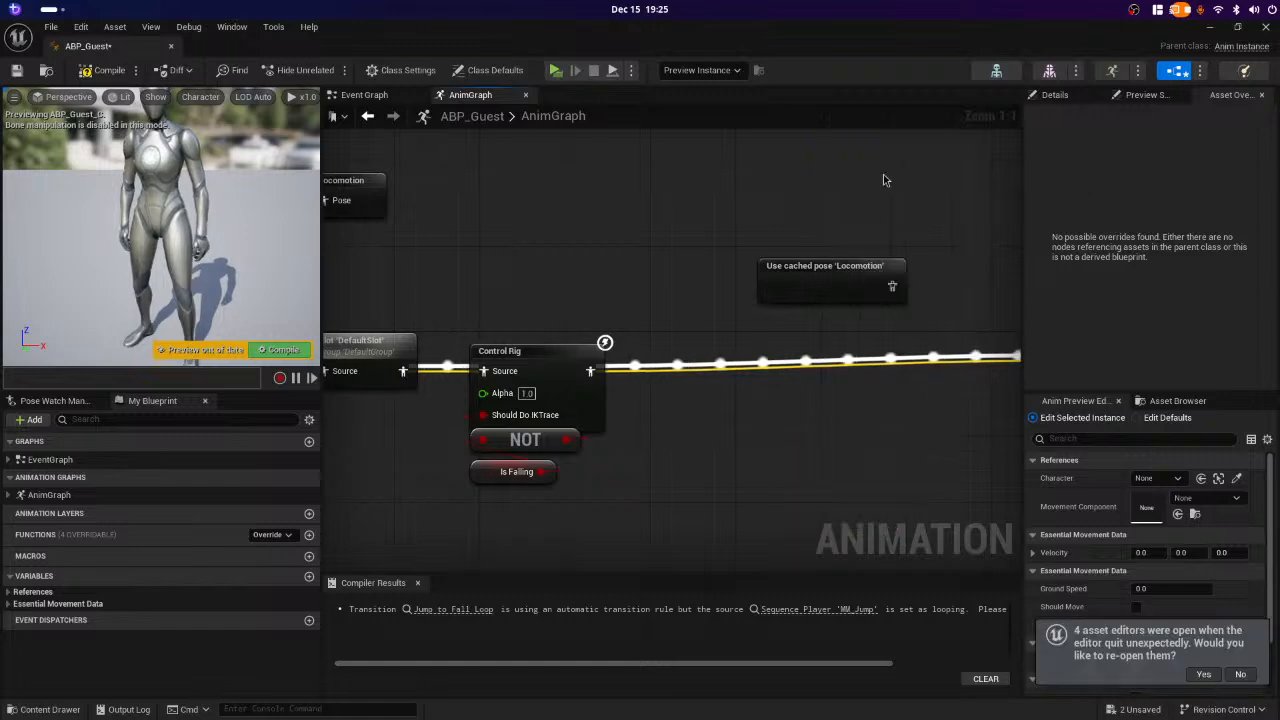
# - Check the blend node arrangement in the paused YouTube tutorial and return to the ABP_Guest editor
pyautogui.press('super')
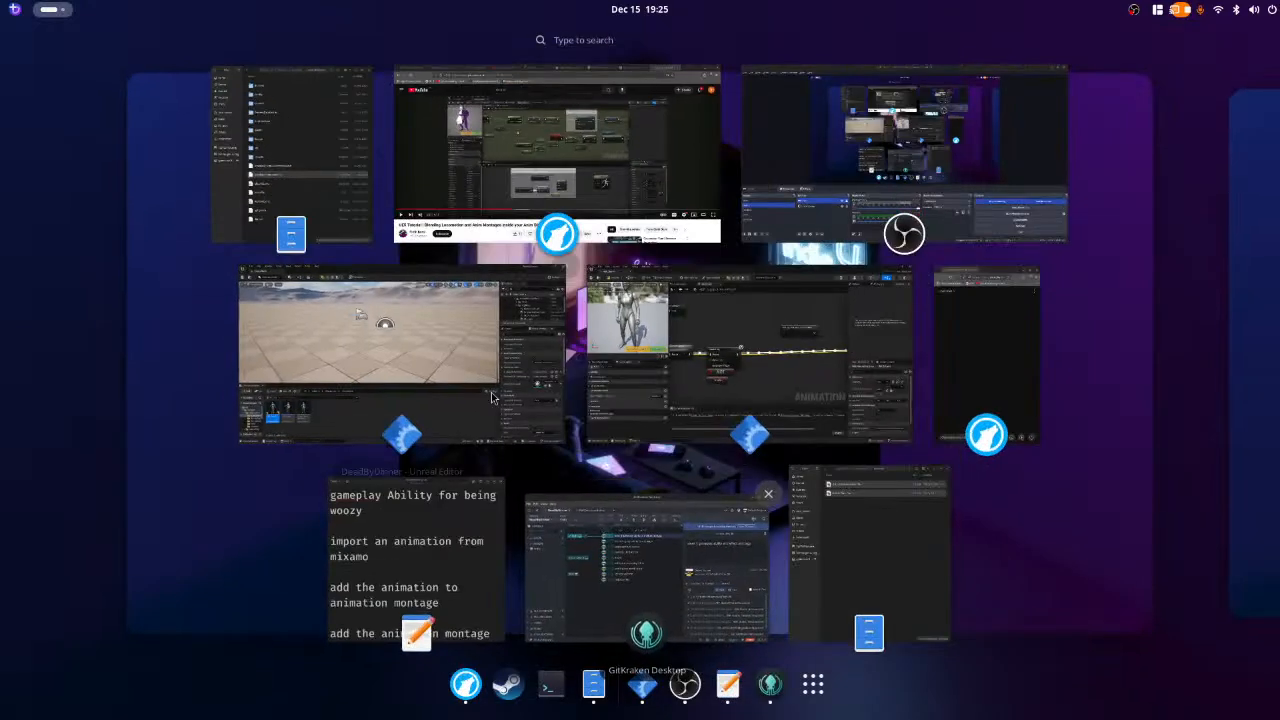
pyautogui.click(573, 204)
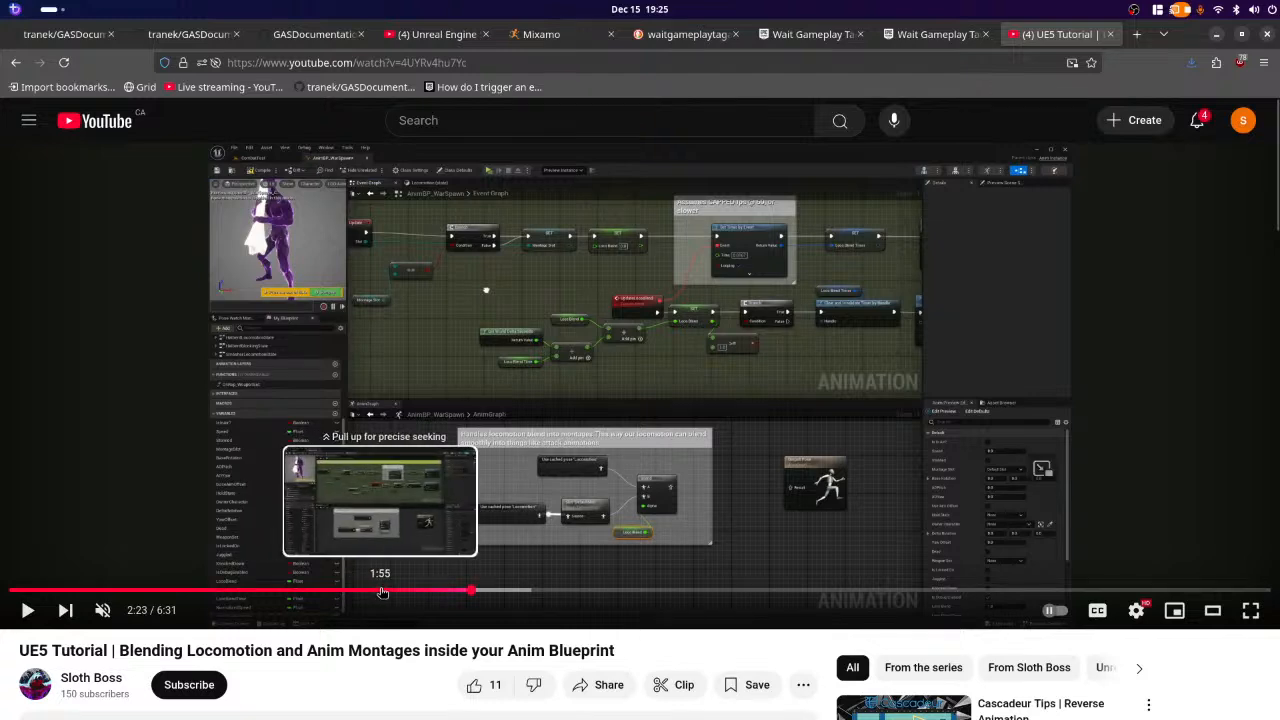
pyautogui.hotkey('alt', 'Tab')
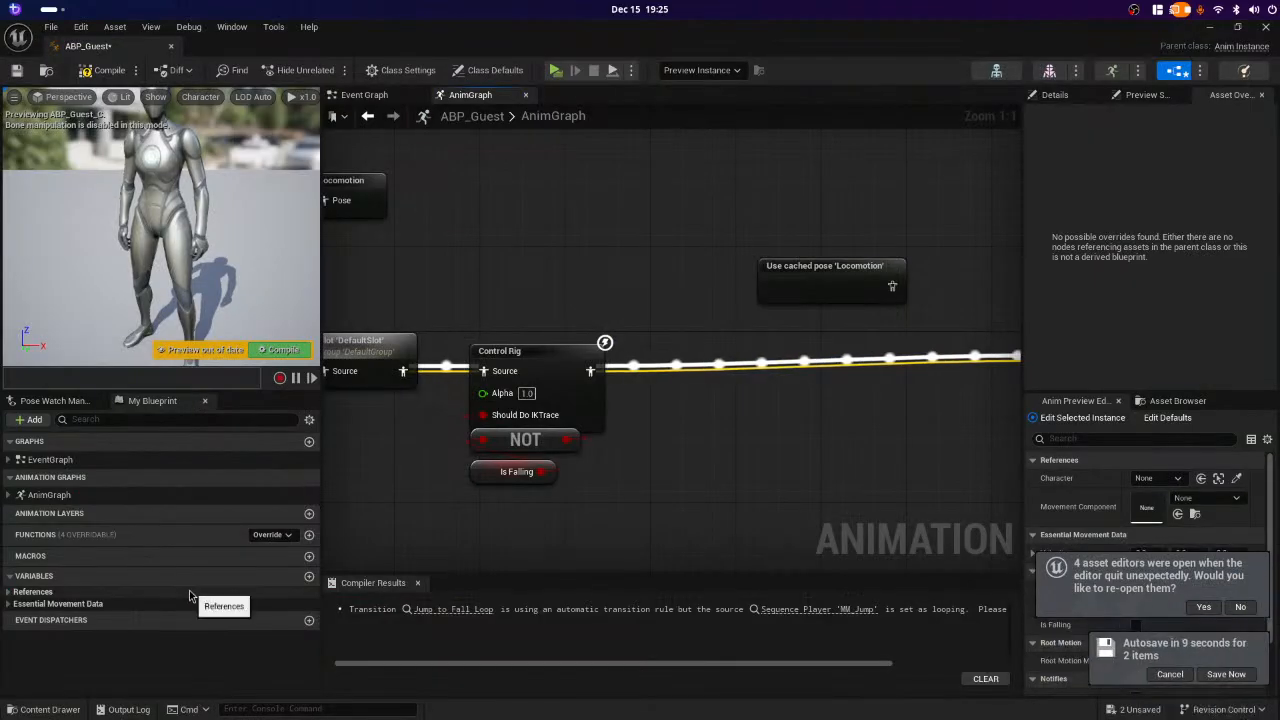
# - Run the pending autosave of the unsaved items immediately in the ABP_Guest editor
pyautogui.press('super')
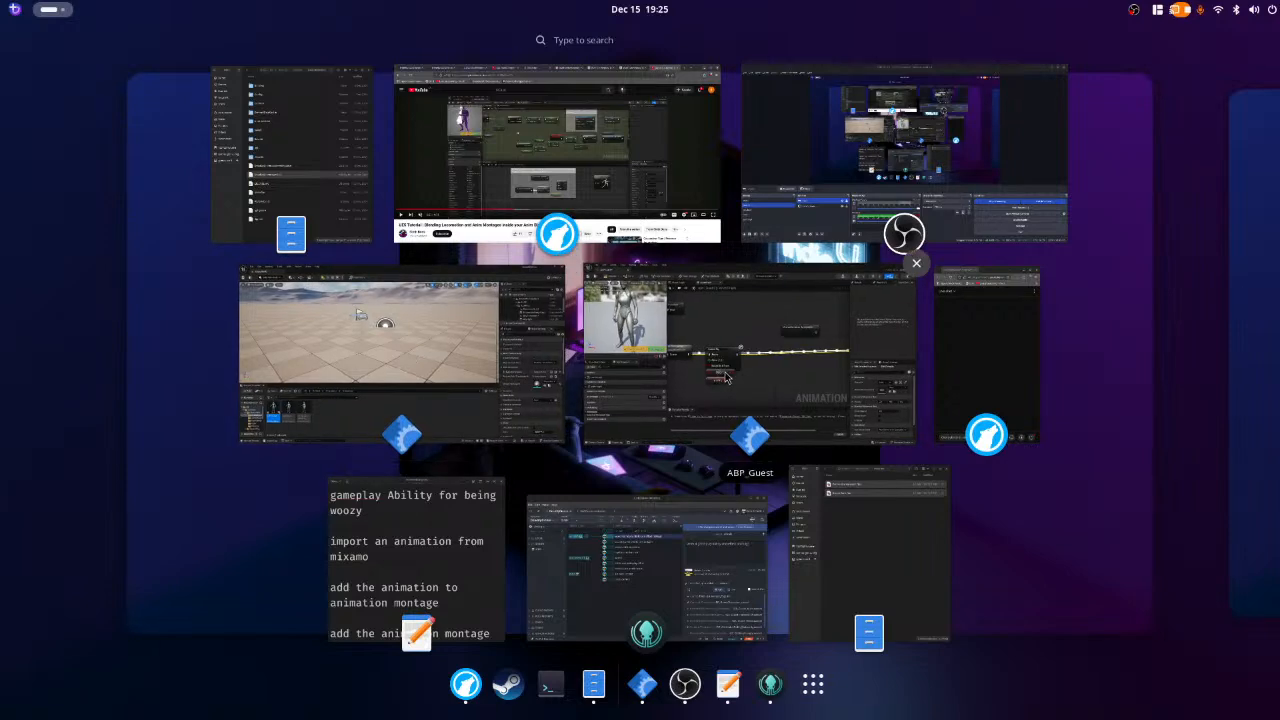
pyautogui.click(720, 350)
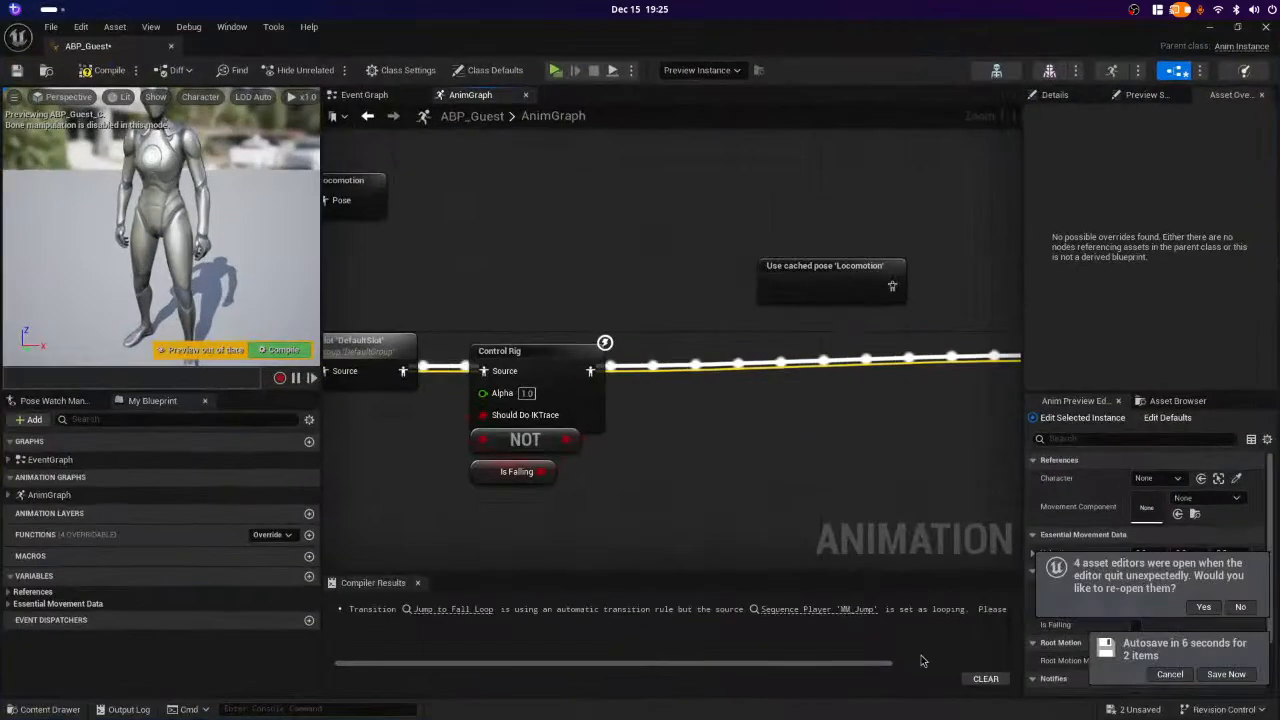
pyautogui.click(1225, 674)
# - Review the tutorial's AnimGraph blend setup near 0:07 in the YouTube video, and switch back to the ABP_Guest editor
pyautogui.press('super')
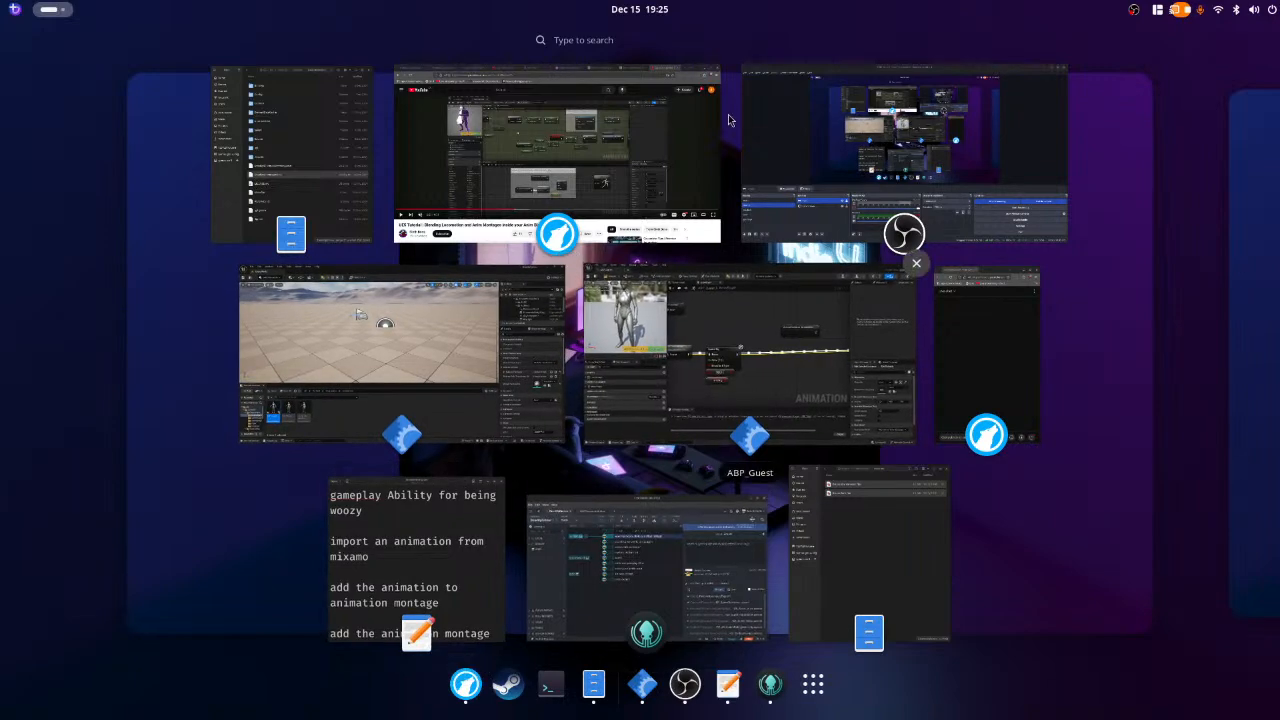
pyautogui.click(557, 150)
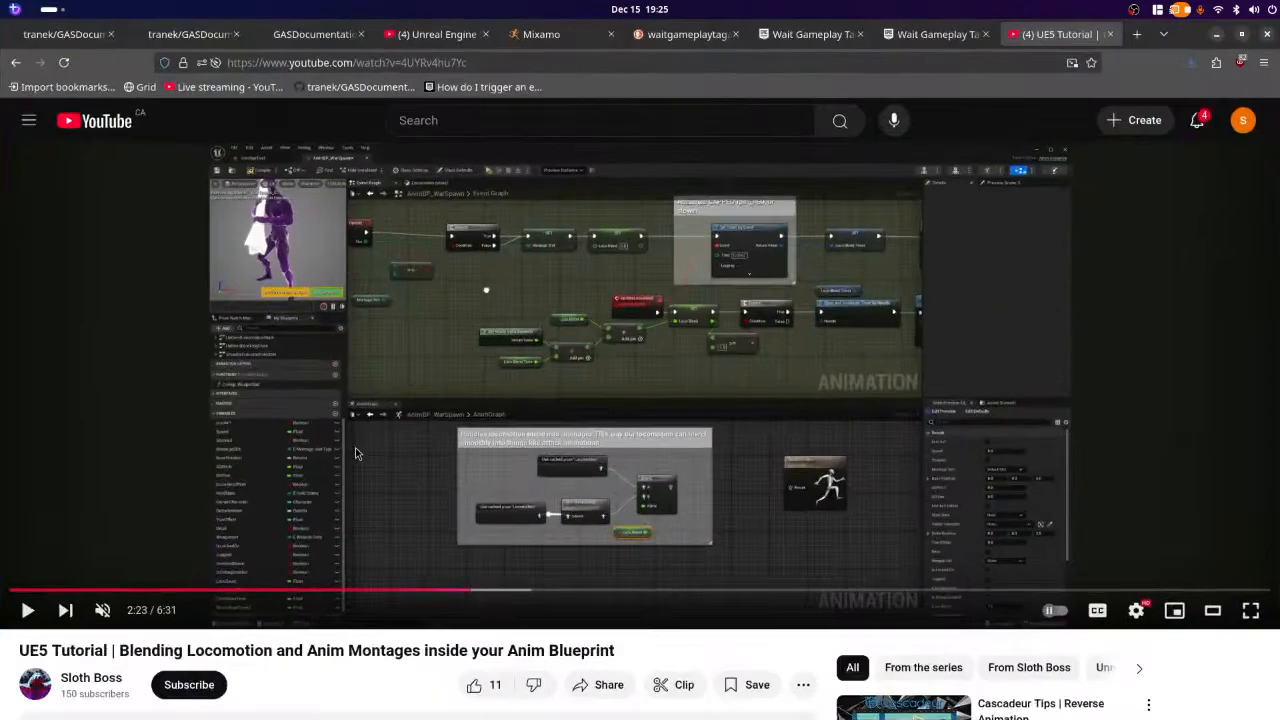
pyautogui.click(35, 592)
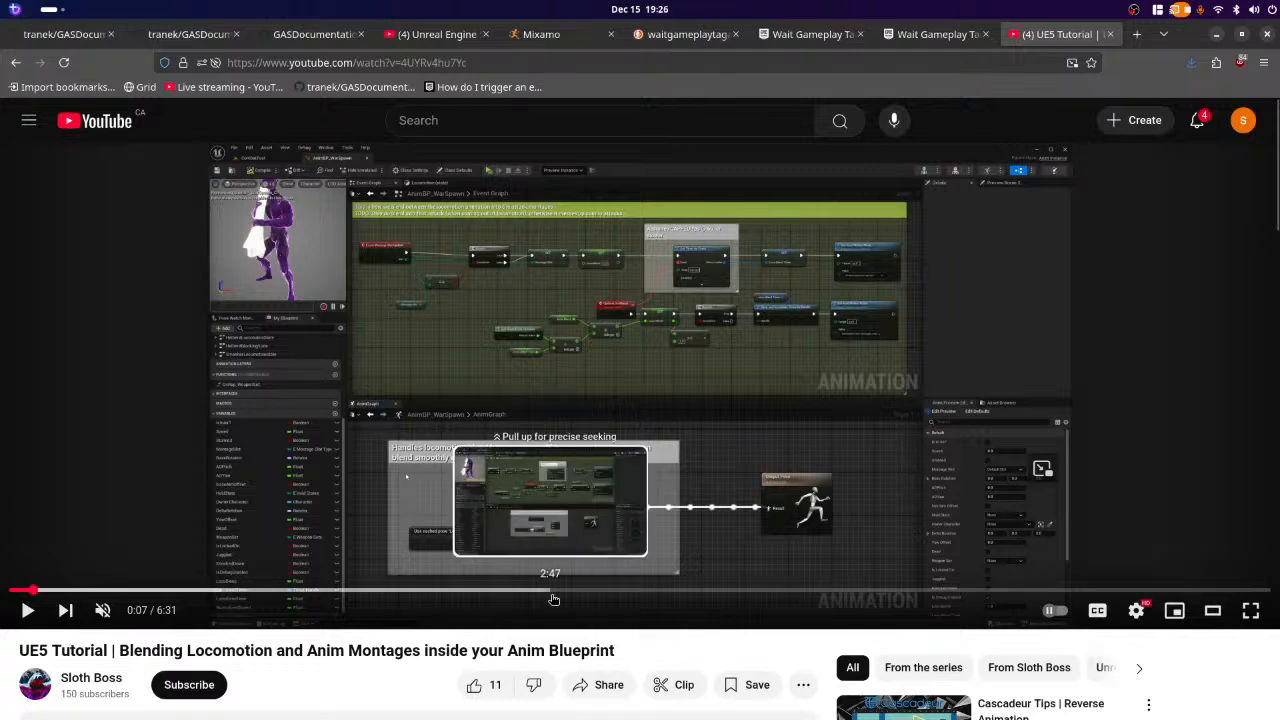
pyautogui.press('super')
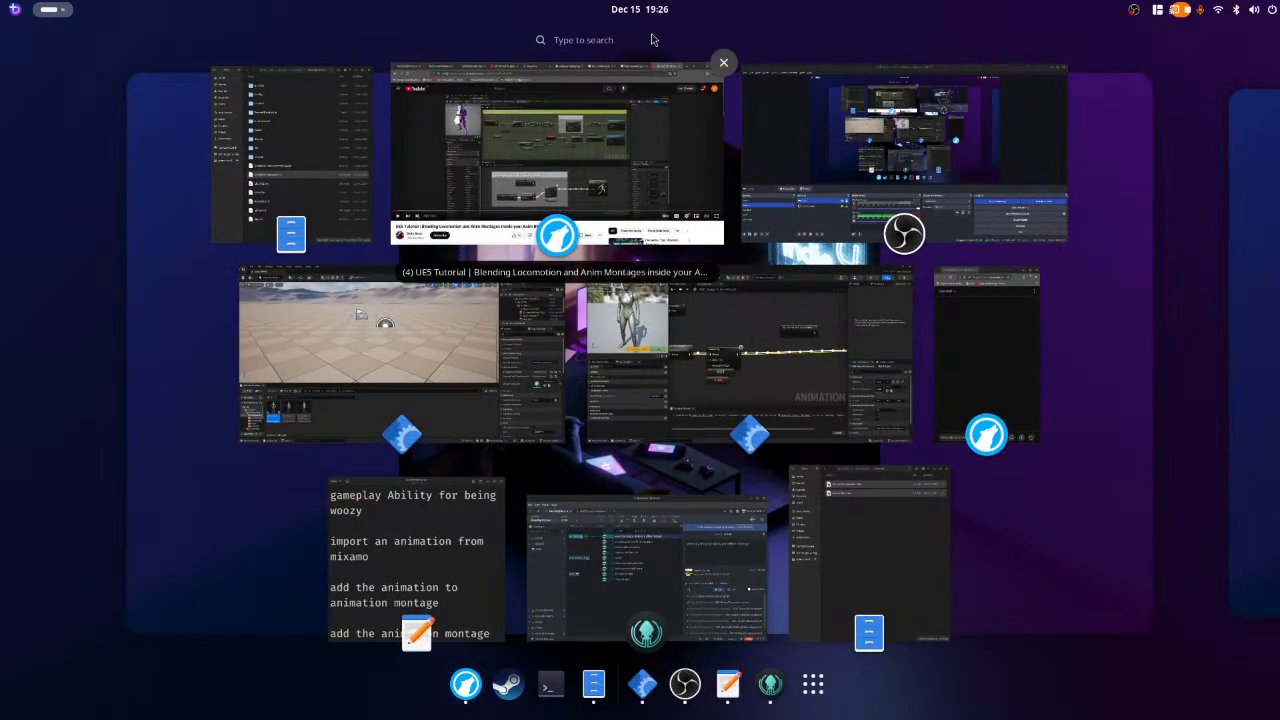
pyautogui.click(600, 218)
pyautogui.press('super')
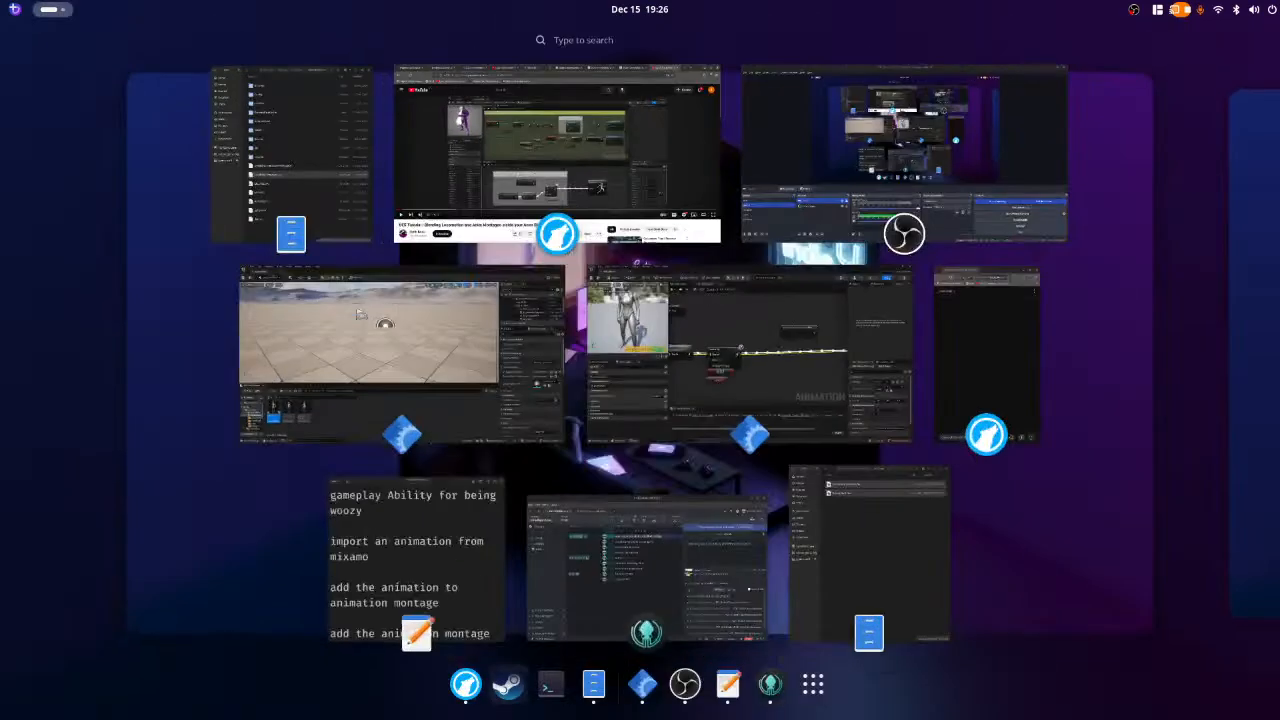
pyautogui.click(759, 333)
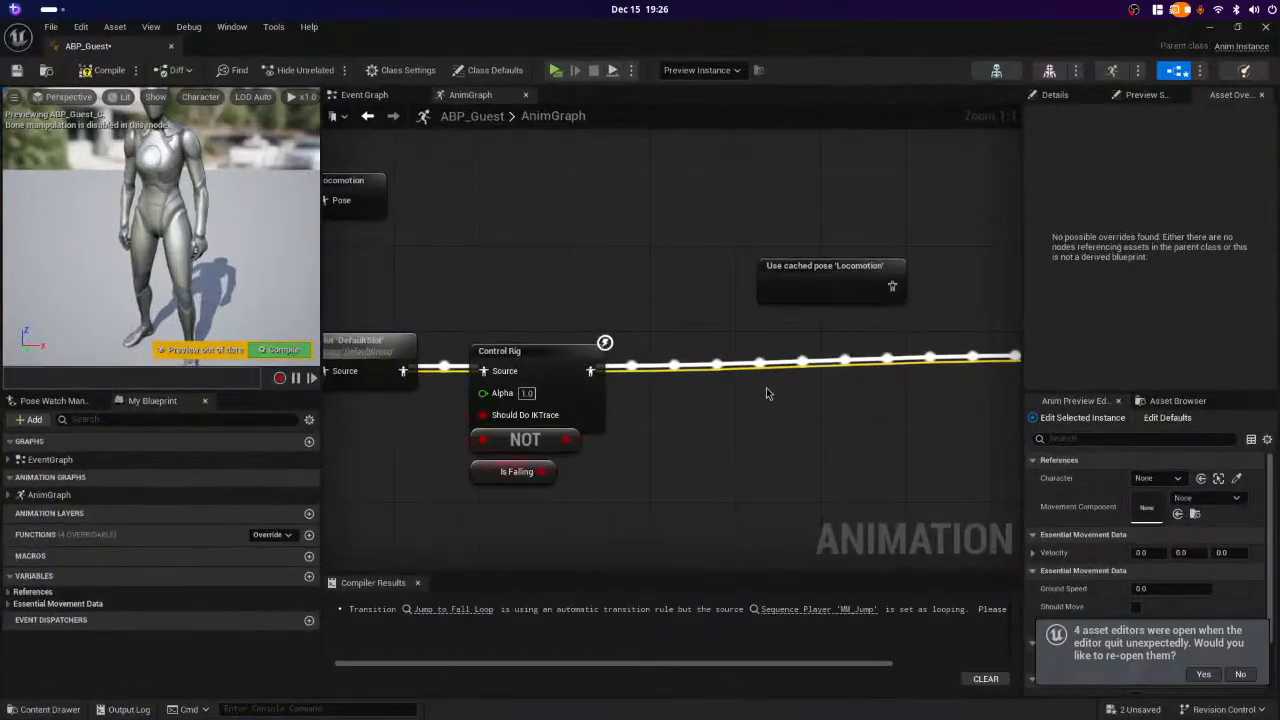
# - Search the AnimGraph's available nodes for "blend pose" and look through the Blend Poses variants from beginning to end
pyautogui.rightClick(759, 410)
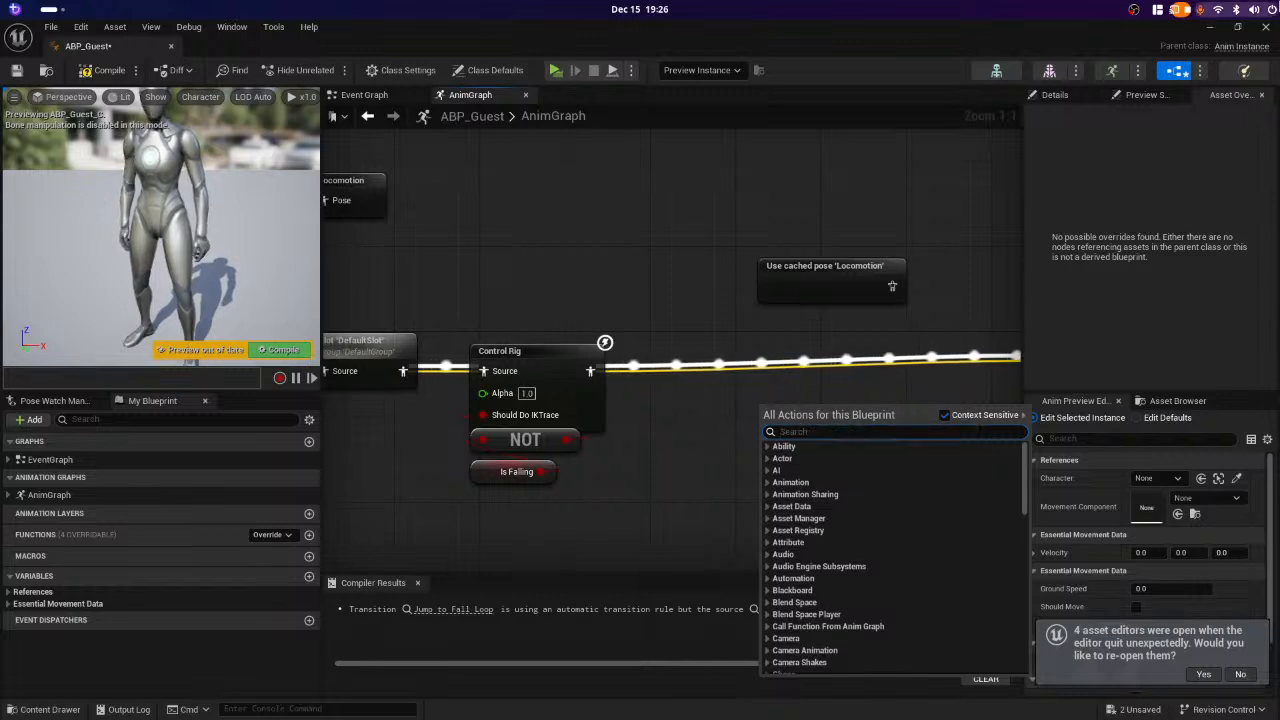
pyautogui.write('blend pose')
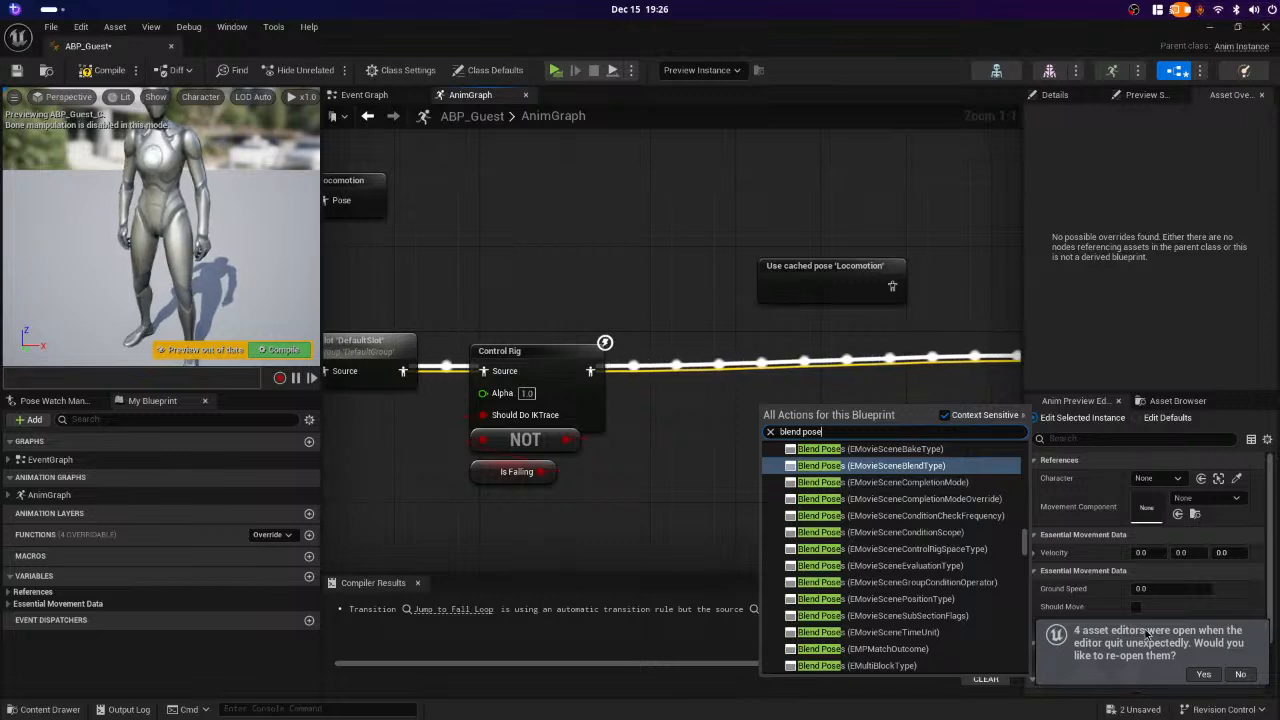
pyautogui.scroll(3, 905, 590)
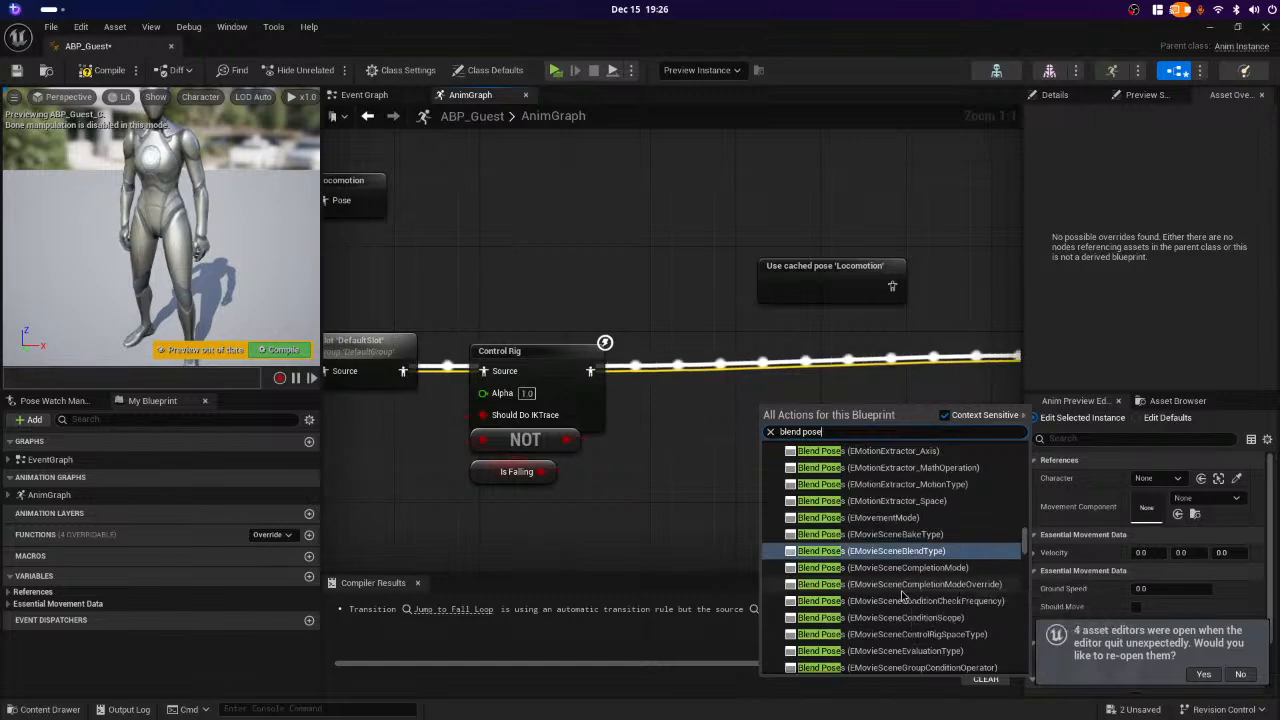
pyautogui.scroll(5, 966, 560)
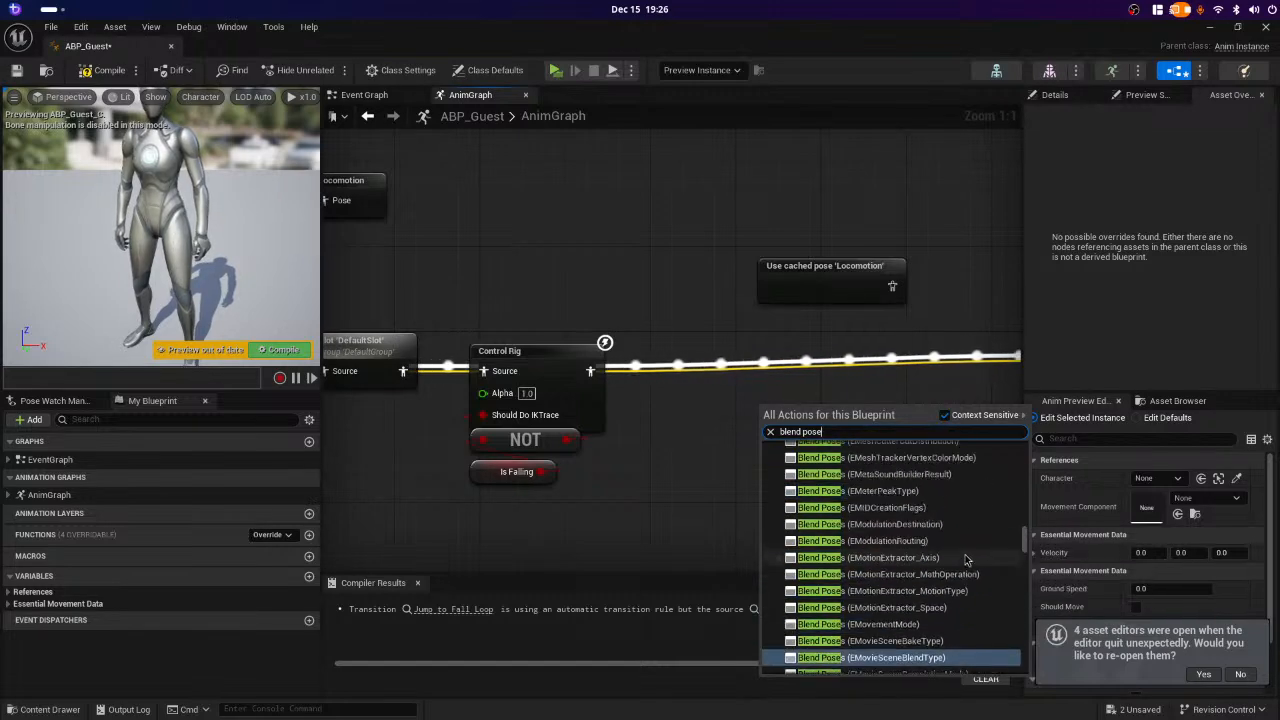
pyautogui.scroll(10, 966, 564)
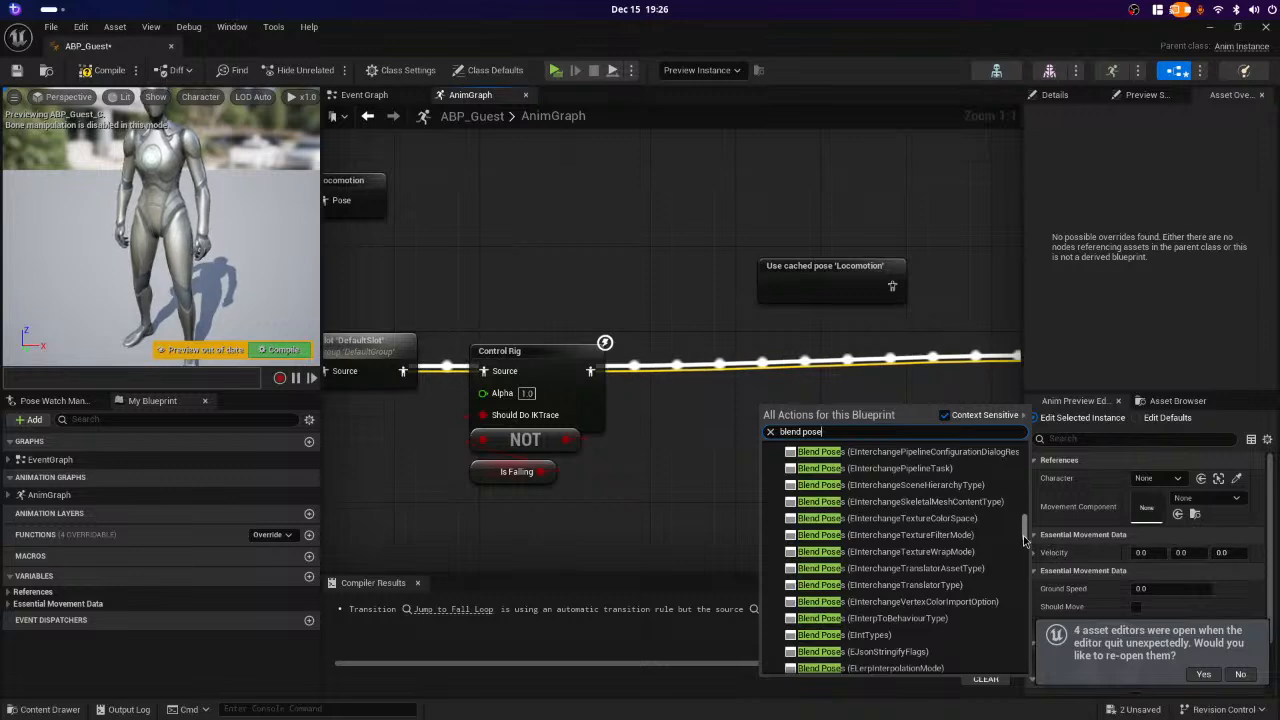
pyautogui.moveTo(1025, 540); pyautogui.dragTo(1027, 455)
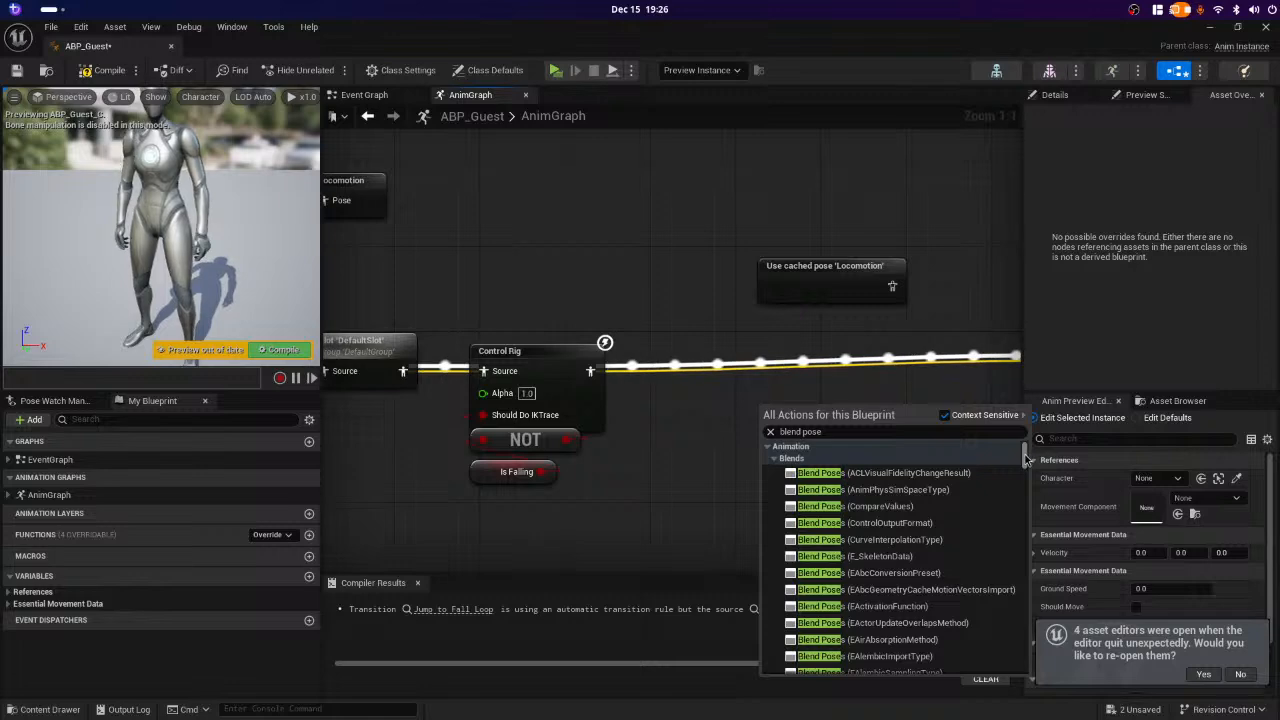
pyautogui.moveTo(1025, 458); pyautogui.dragTo(1047, 678)
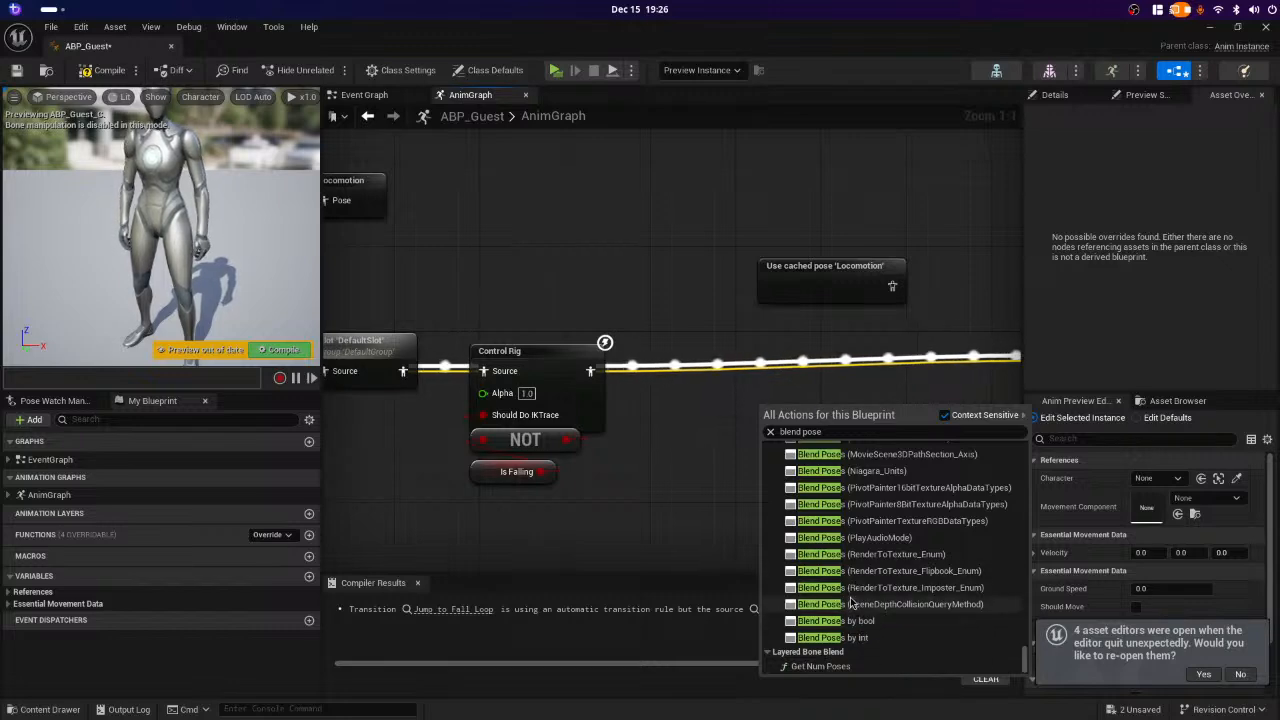
pyautogui.scroll(5, 857, 595)
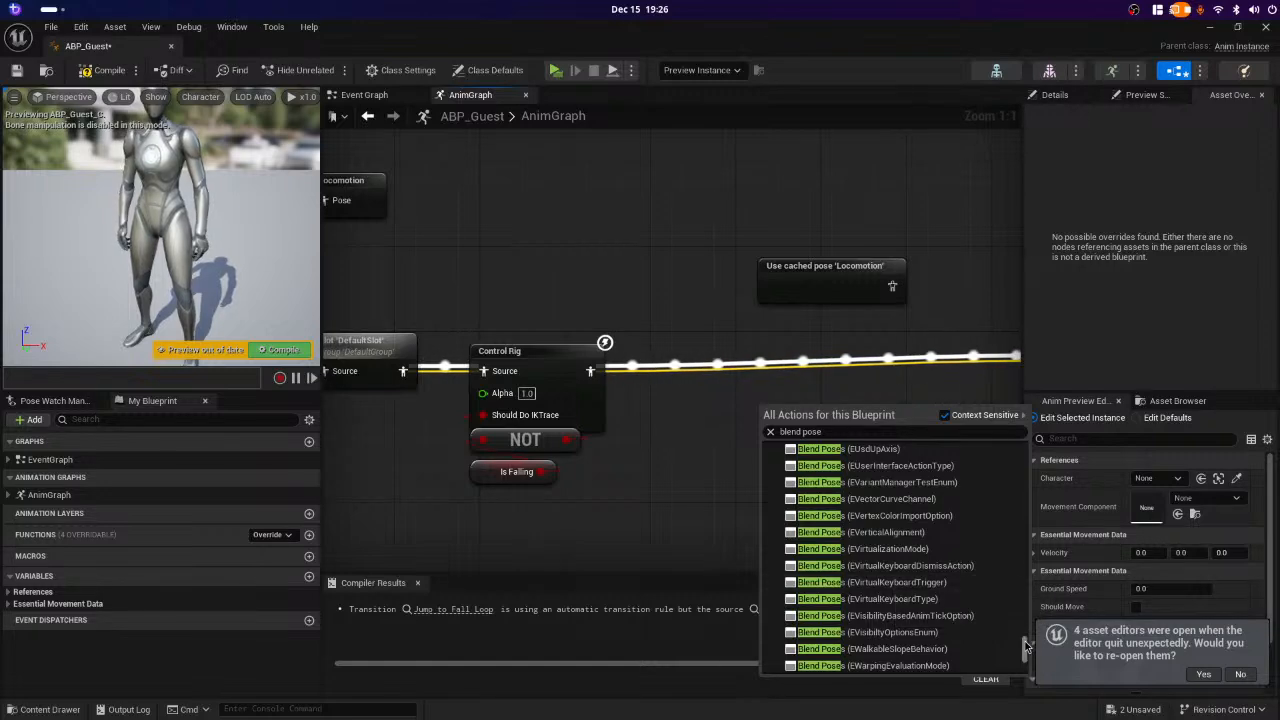
pyautogui.moveTo(1025, 648); pyautogui.dragTo(1021, 418)
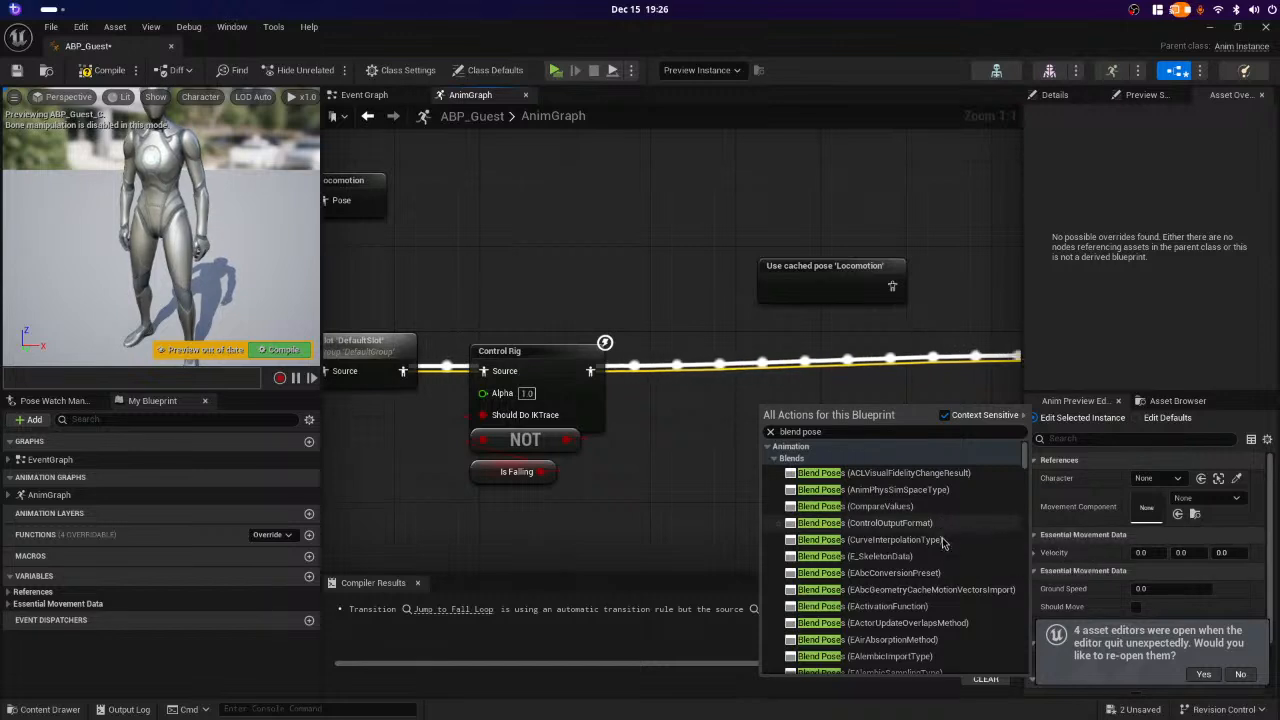
pyautogui.scroll(-2, 943, 575)
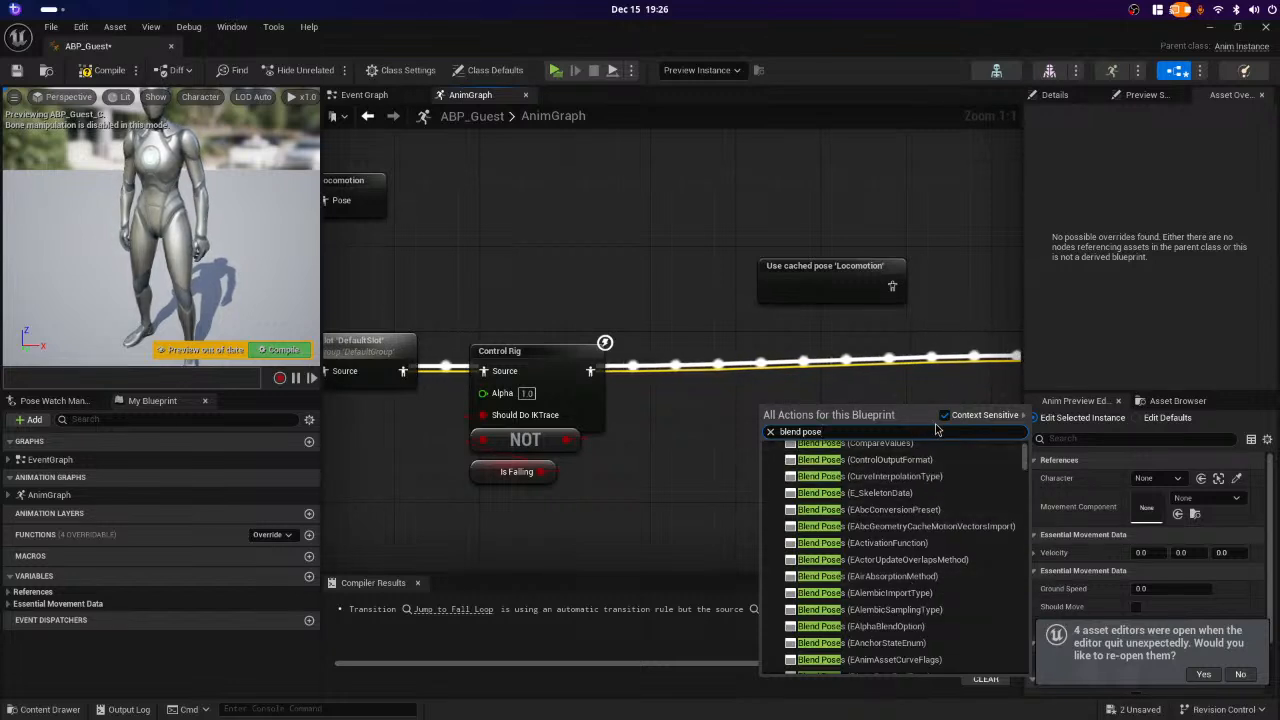
pyautogui.click(647, 471)
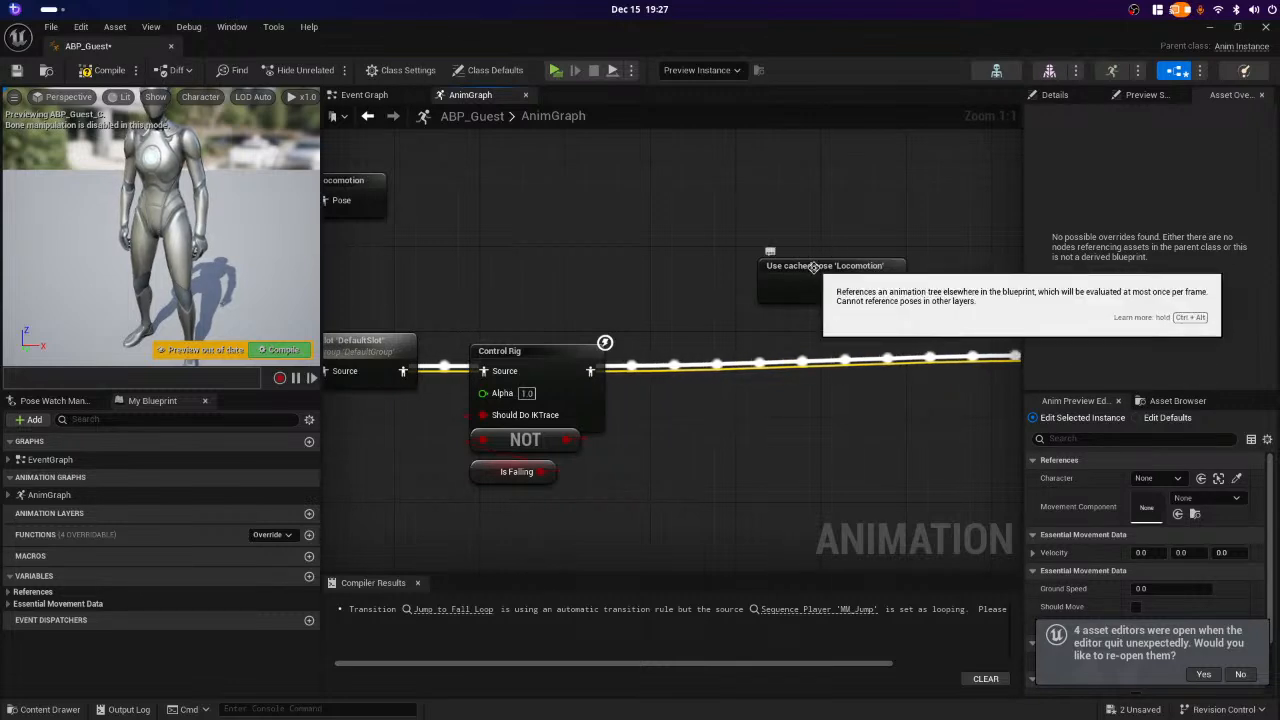
# - Move the Use cached pose 'Locomotion' node to just above the Control Rig node
pyautogui.moveTo(826, 263); pyautogui.dragTo(524, 246)
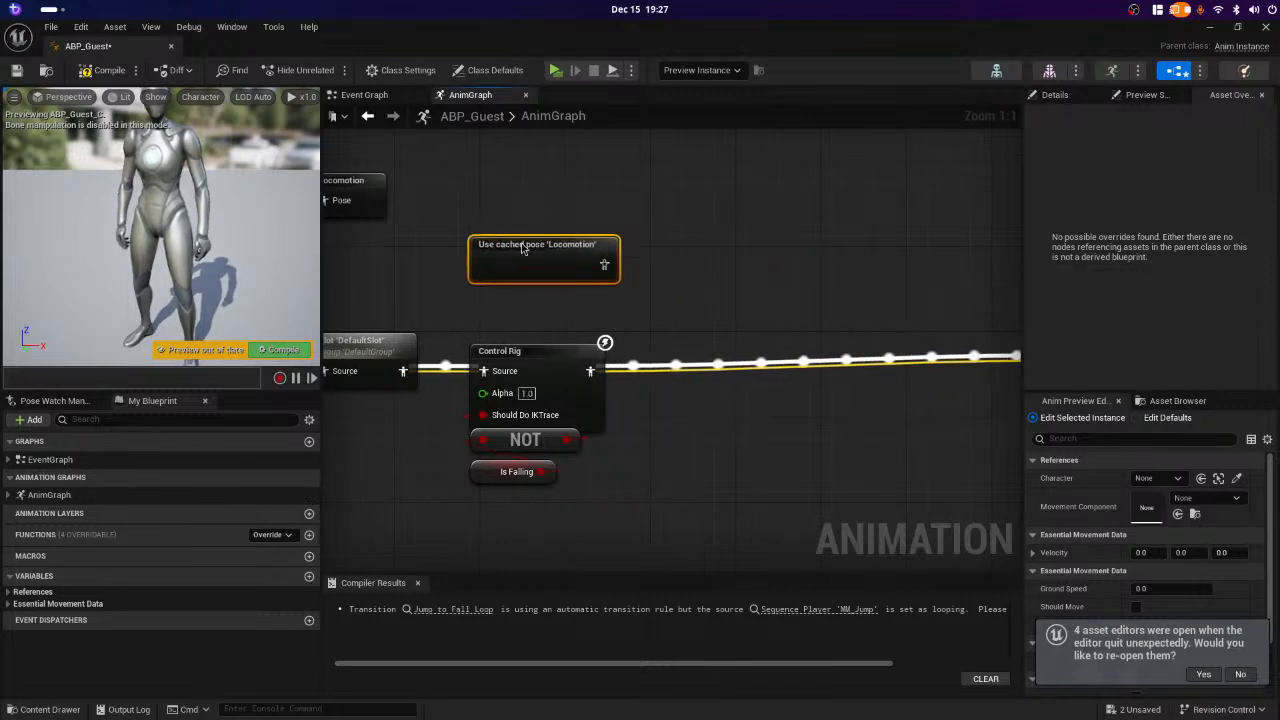
# - Try a Blend Poses (EMovieSceneBlendType) node fed by the cached Locomotion pose, and delete it
pyautogui.moveTo(604, 265); pyautogui.dragTo(773, 330)
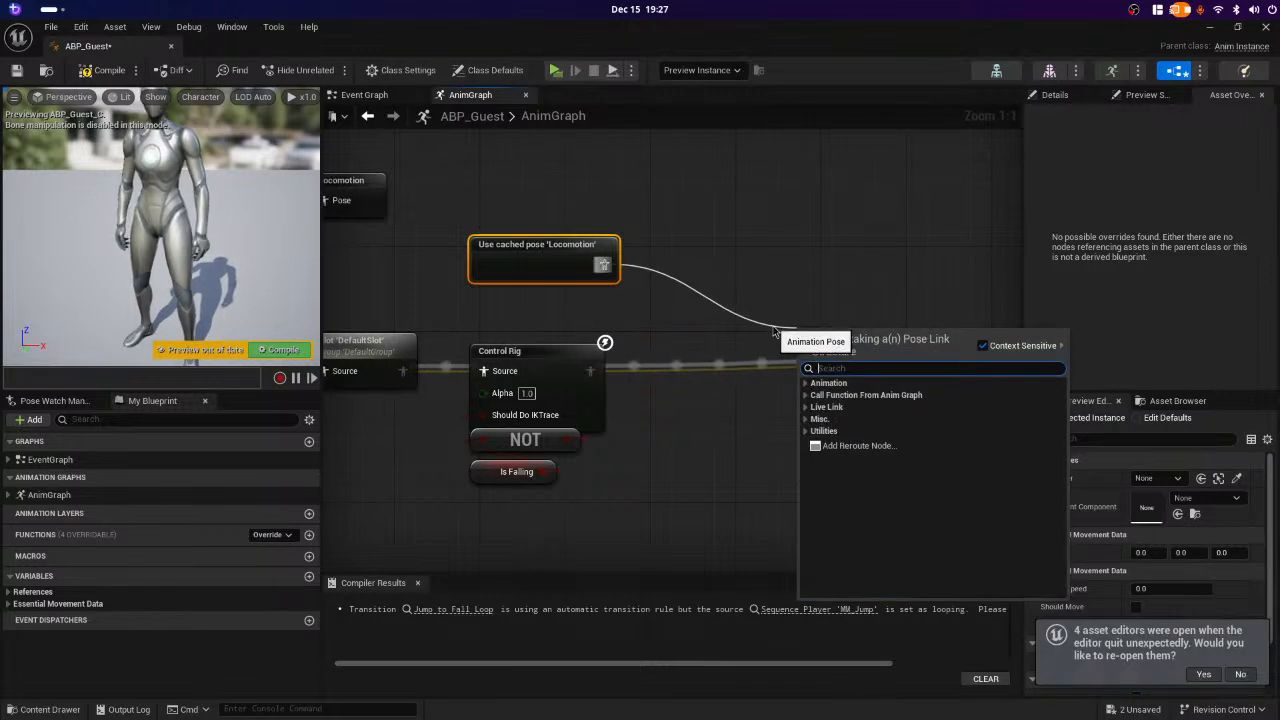
pyautogui.write('blend')
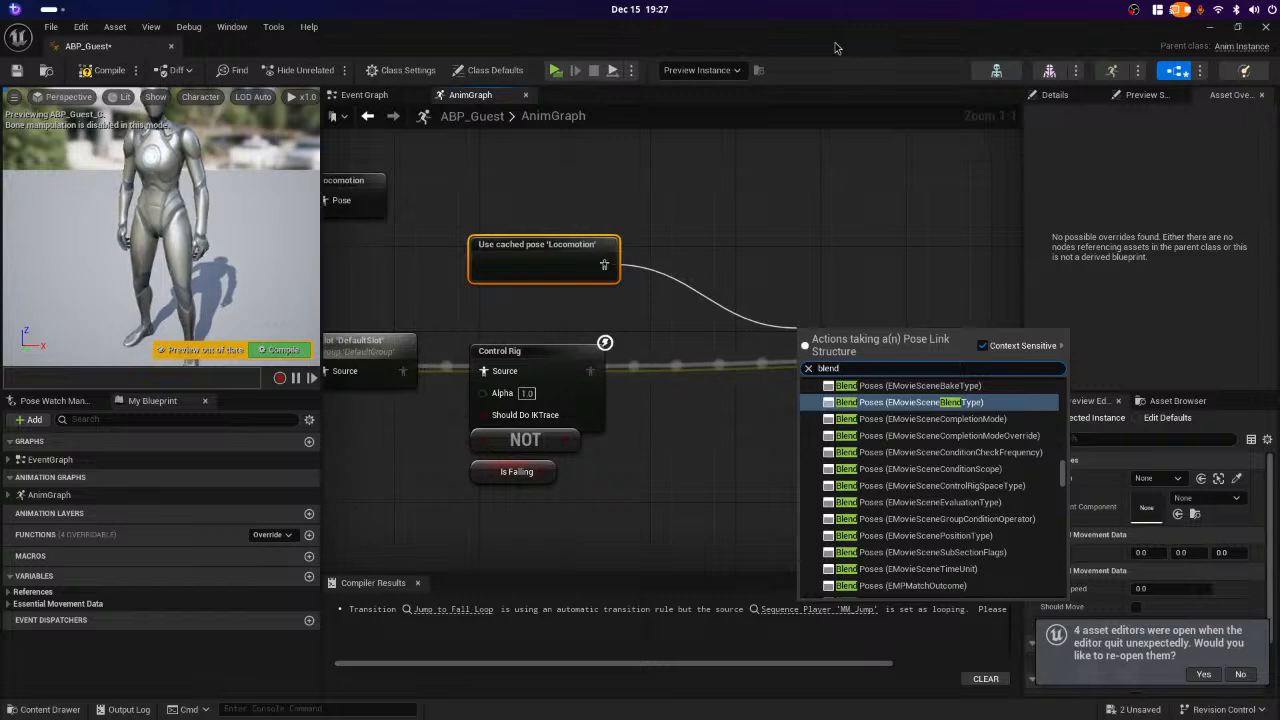
pyautogui.press('Return')
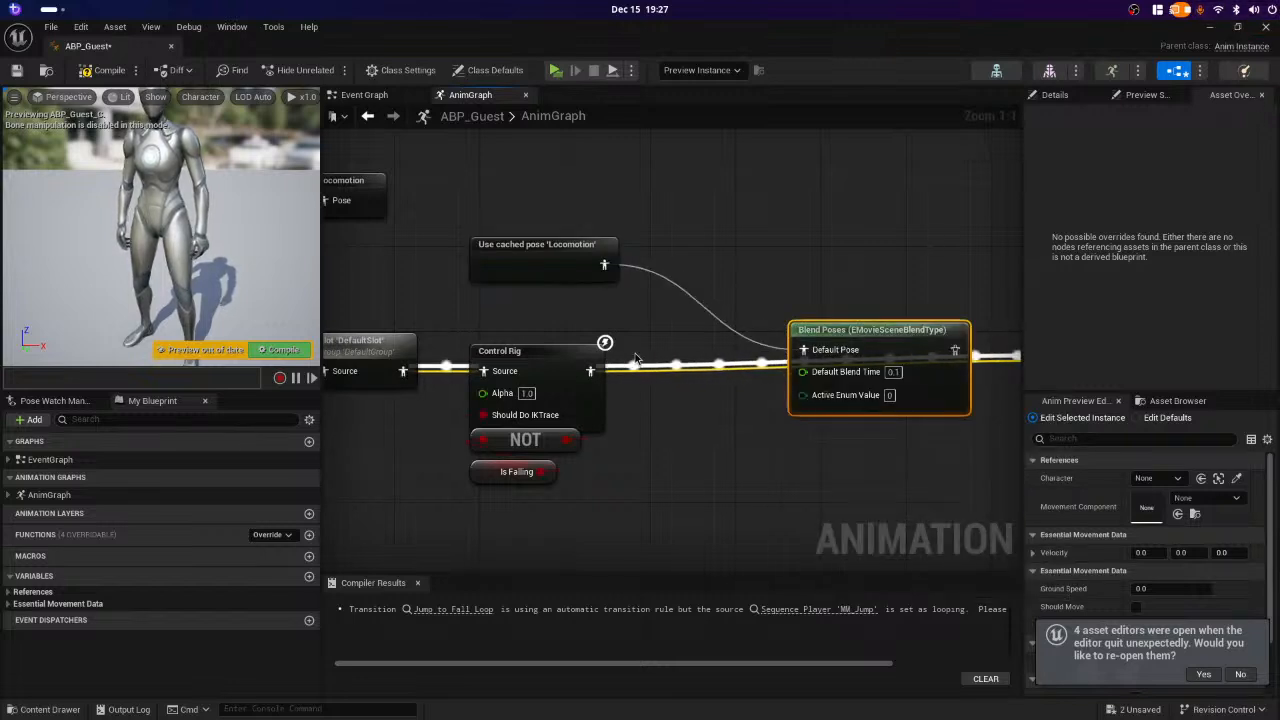
pyautogui.moveTo(896, 329); pyautogui.dragTo(874, 383)
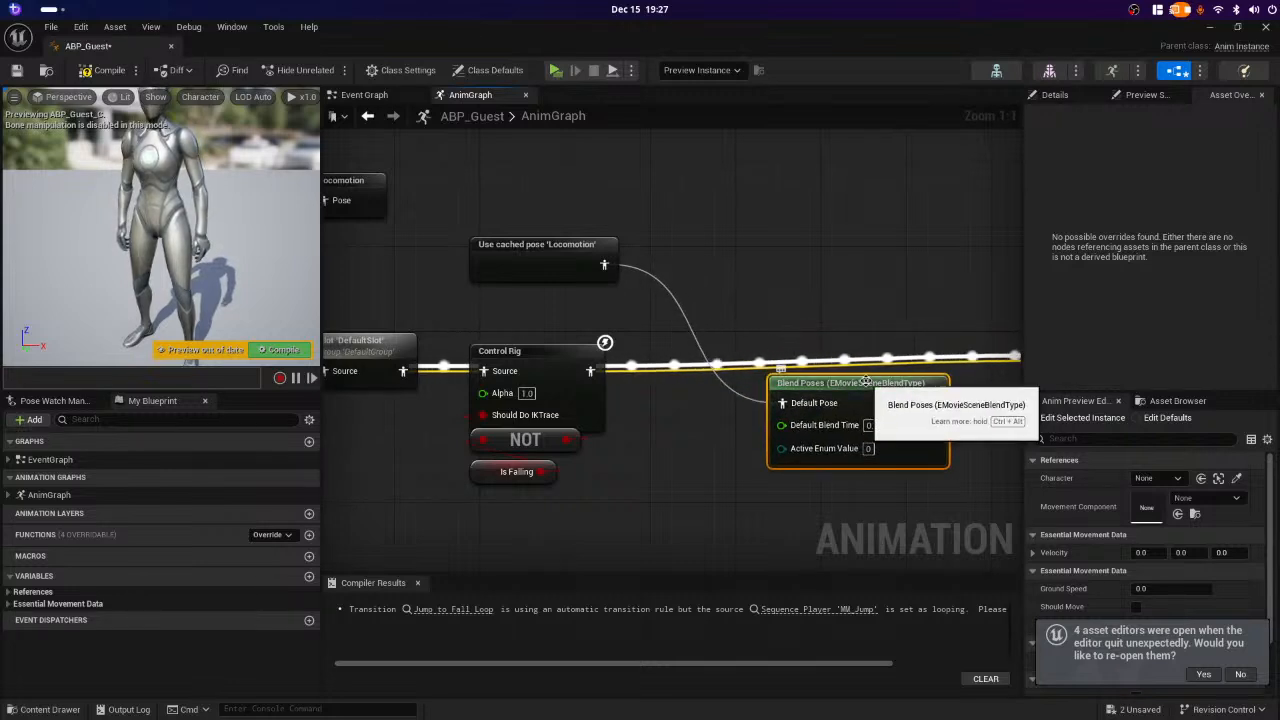
pyautogui.press('Delete')
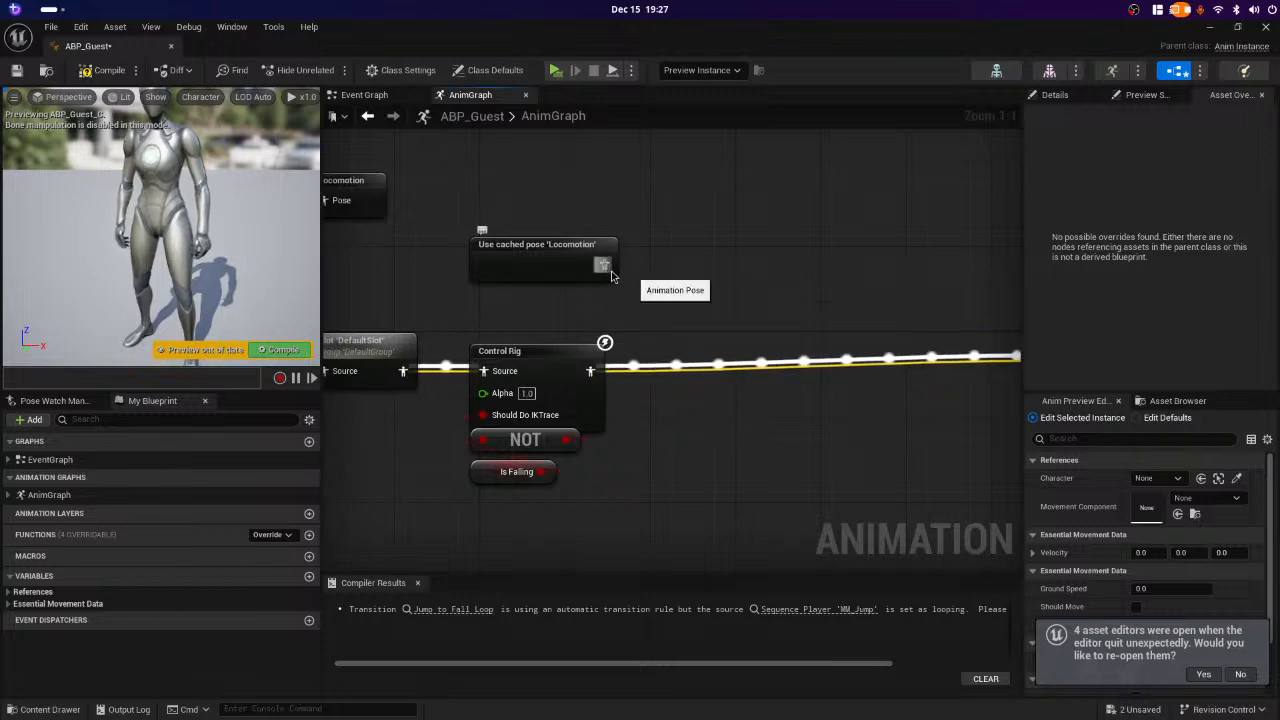
# - Add a Blend Poses (ERigSpaceType) node fed by the cached Locomotion pose's output
pyautogui.moveTo(604, 265); pyautogui.dragTo(797, 302)
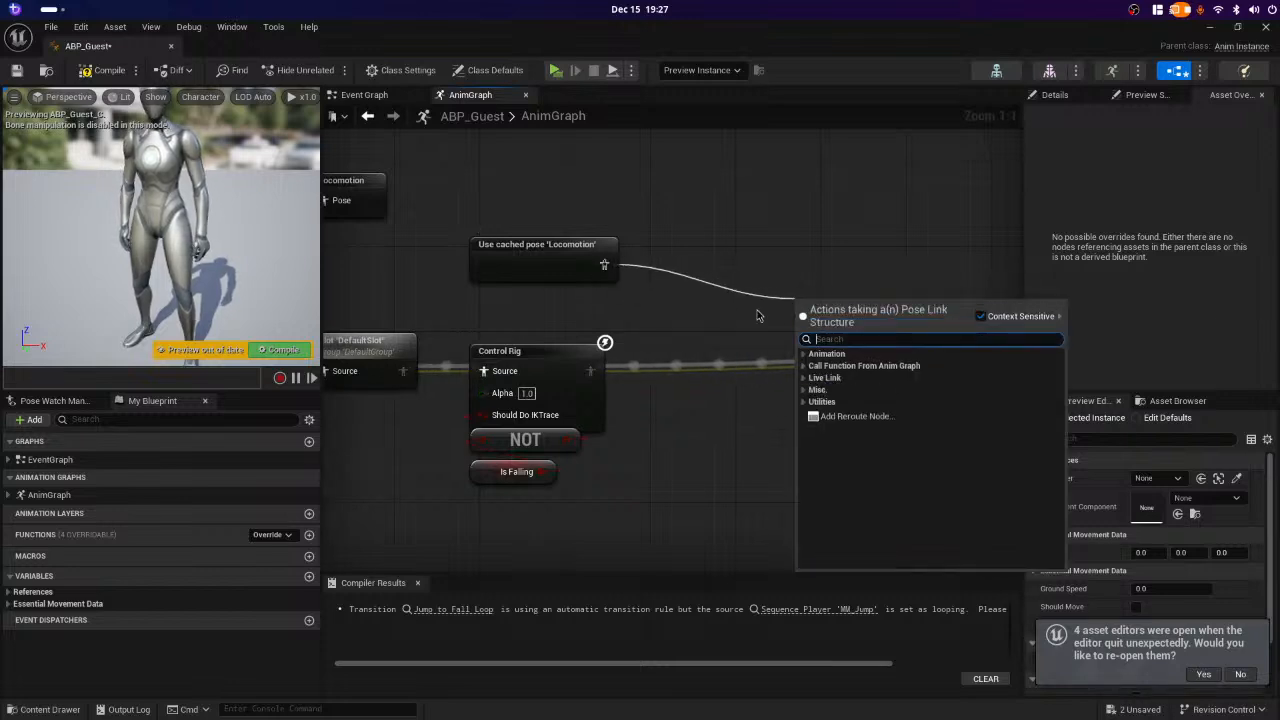
pyautogui.write('bl')
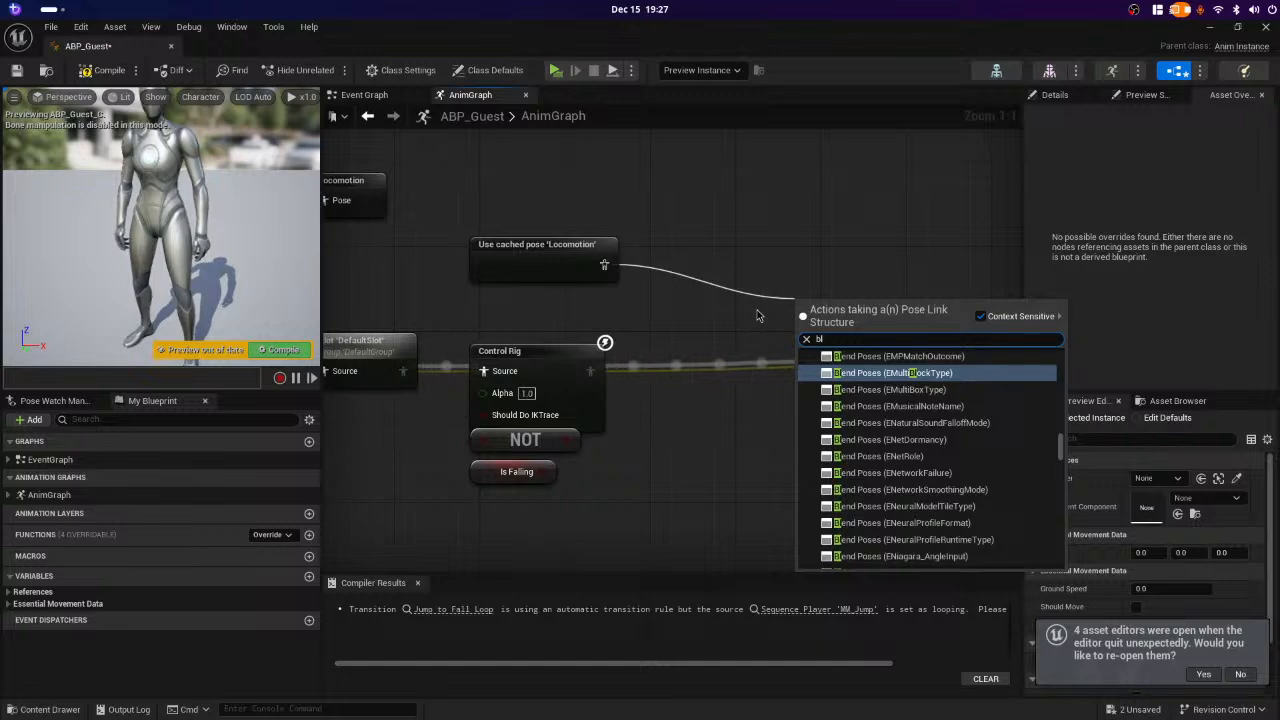
pyautogui.write('end')
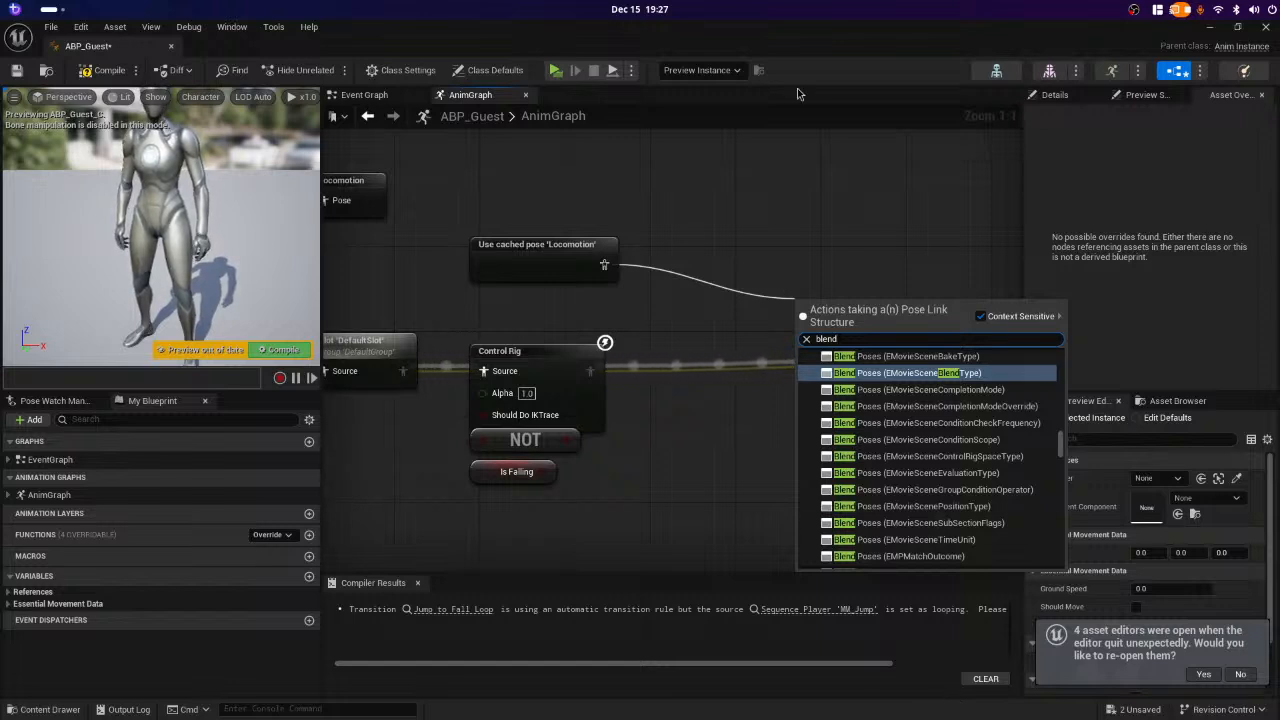
pyautogui.scroll(-10, 907, 537)
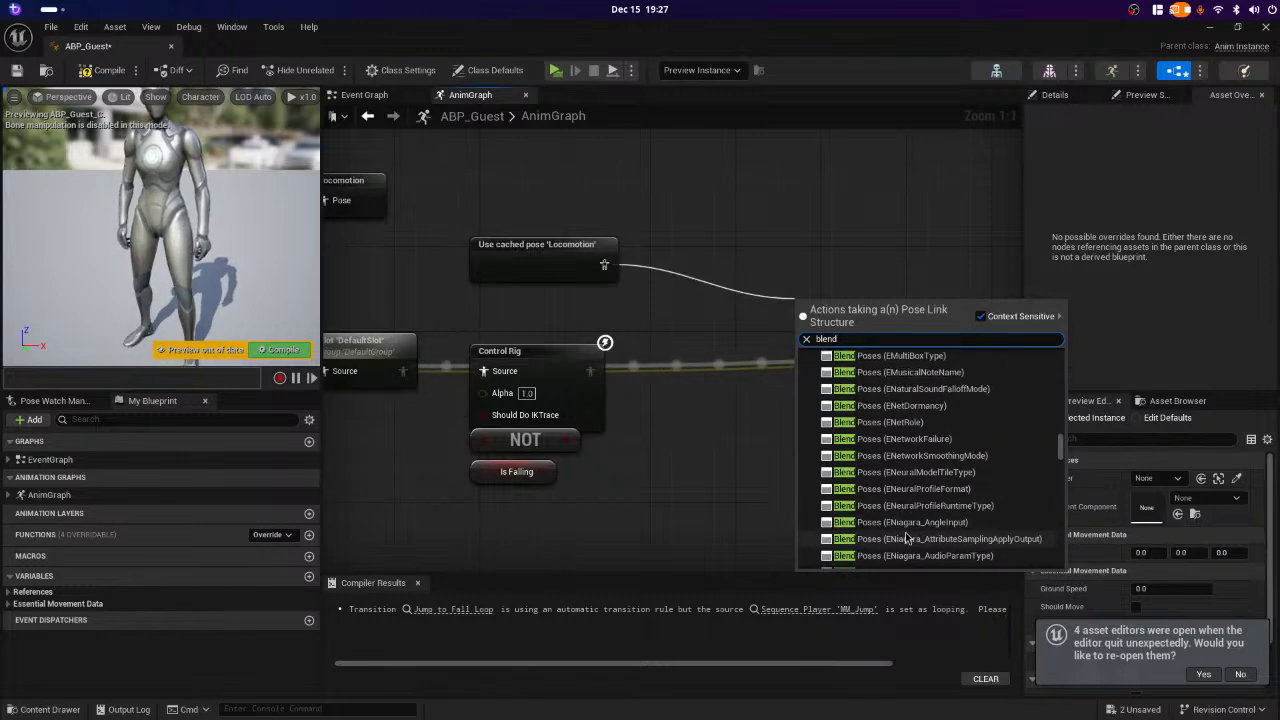
pyautogui.scroll(-8, 907, 537)
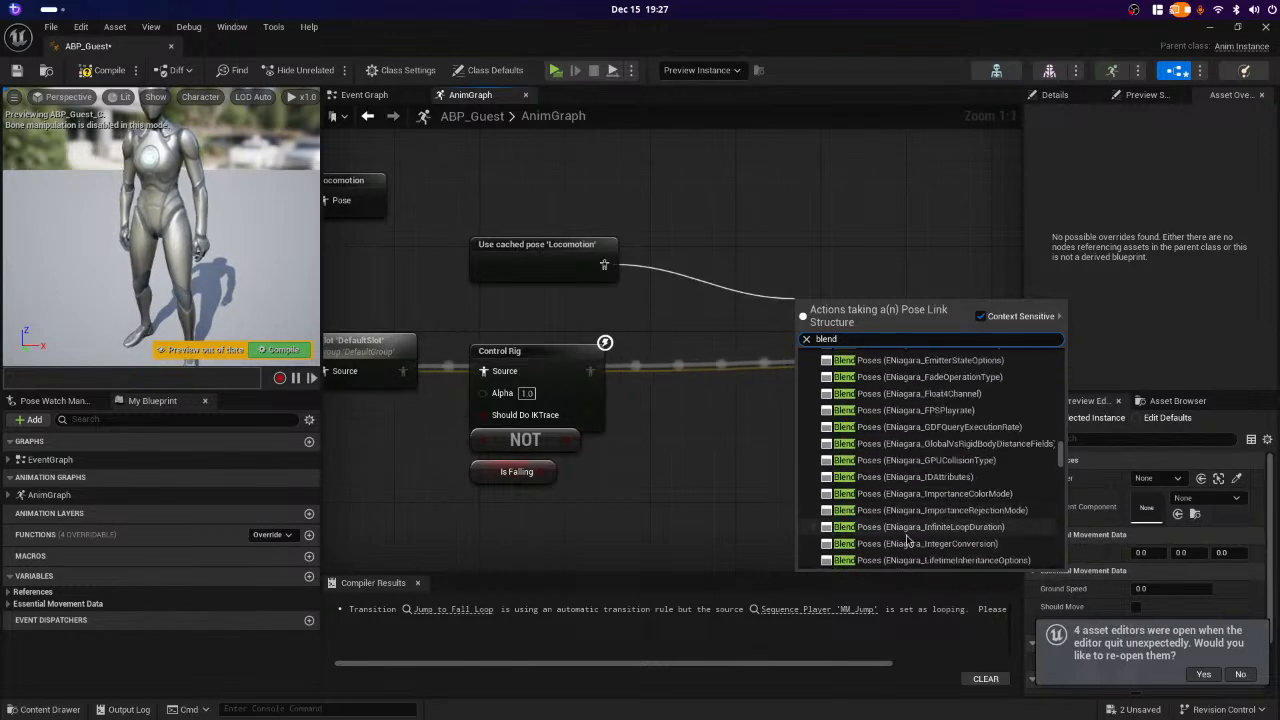
pyautogui.scroll(-8, 907, 543)
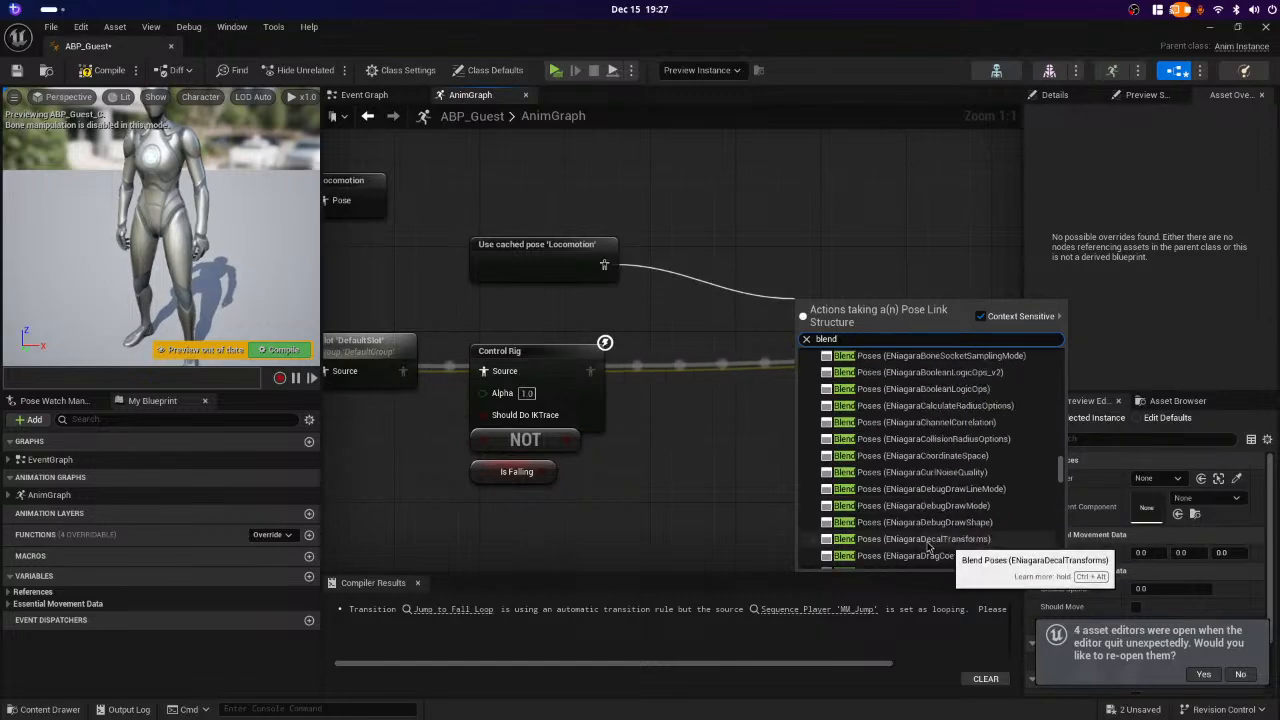
pyautogui.scroll(-10, 928, 546)
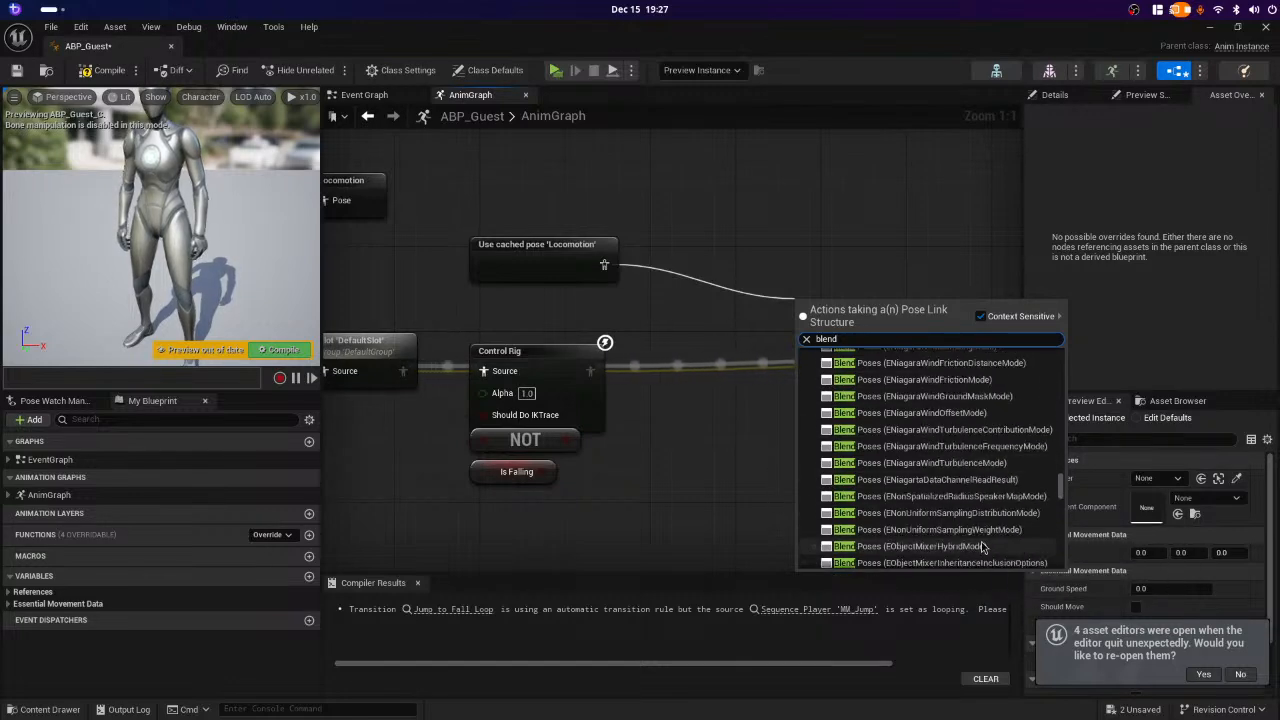
pyautogui.scroll(-10, 982, 547)
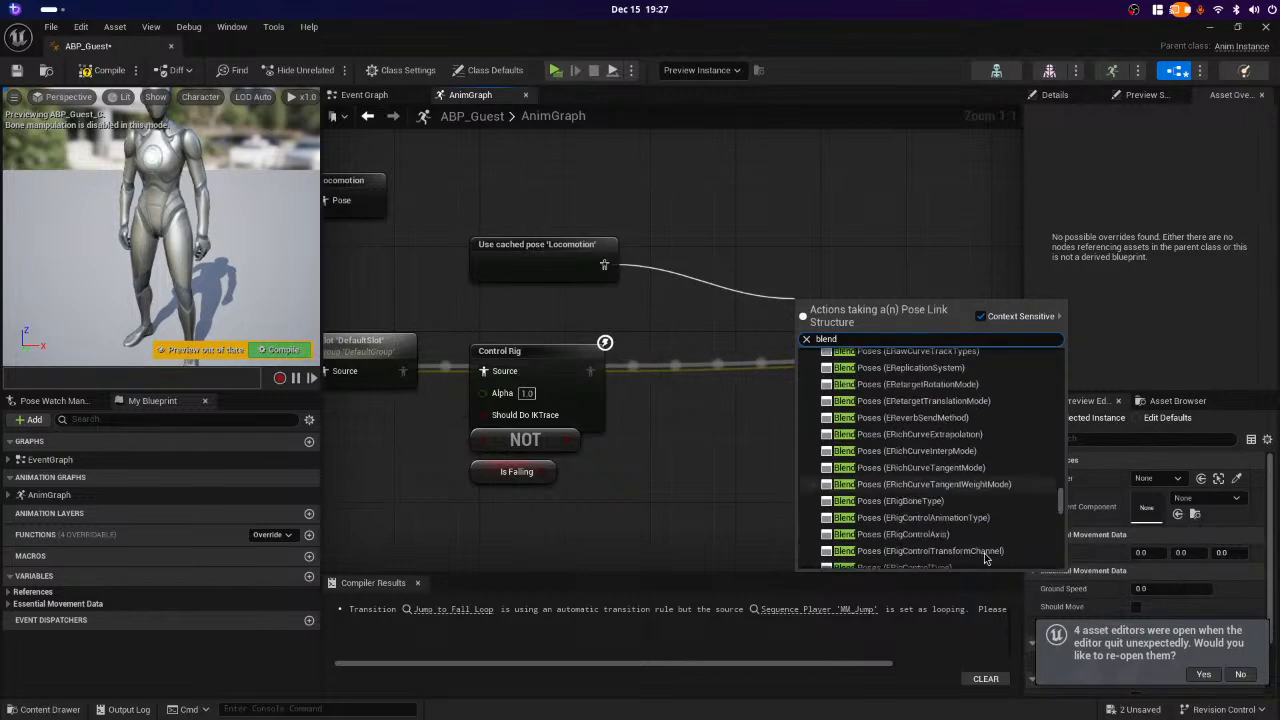
pyautogui.scroll(-5, 985, 555)
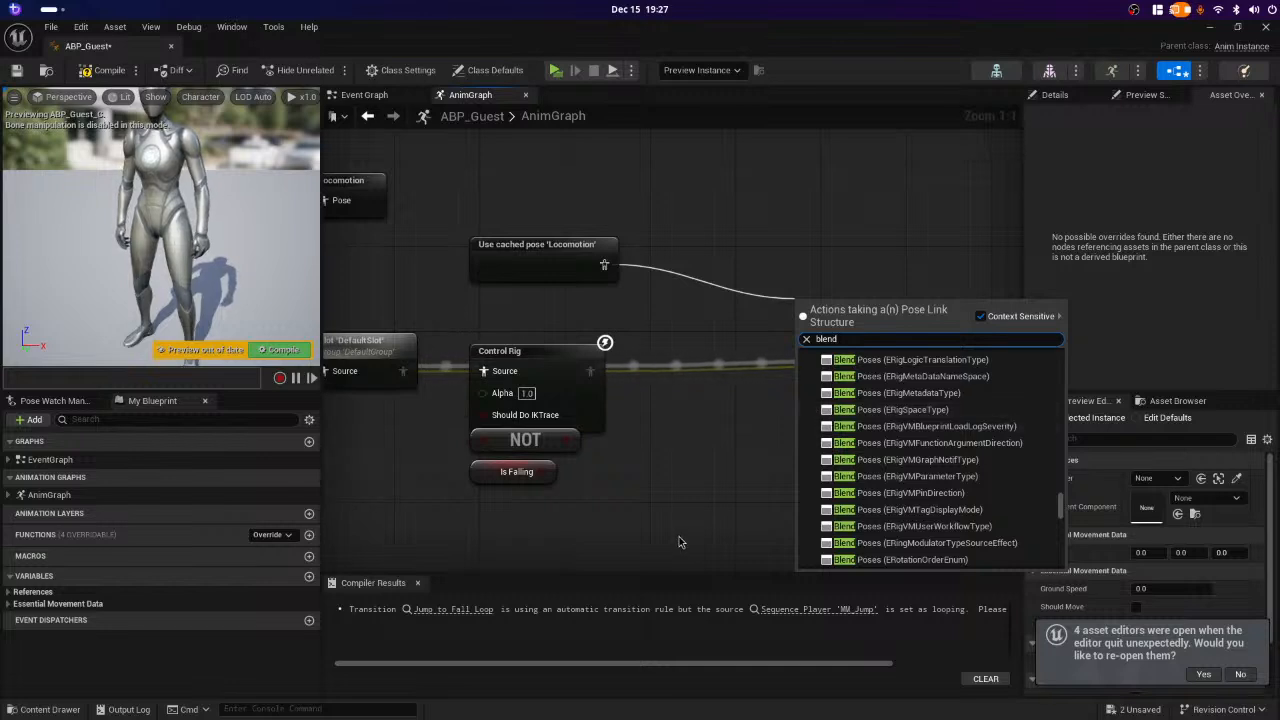
pyautogui.click(921, 410)
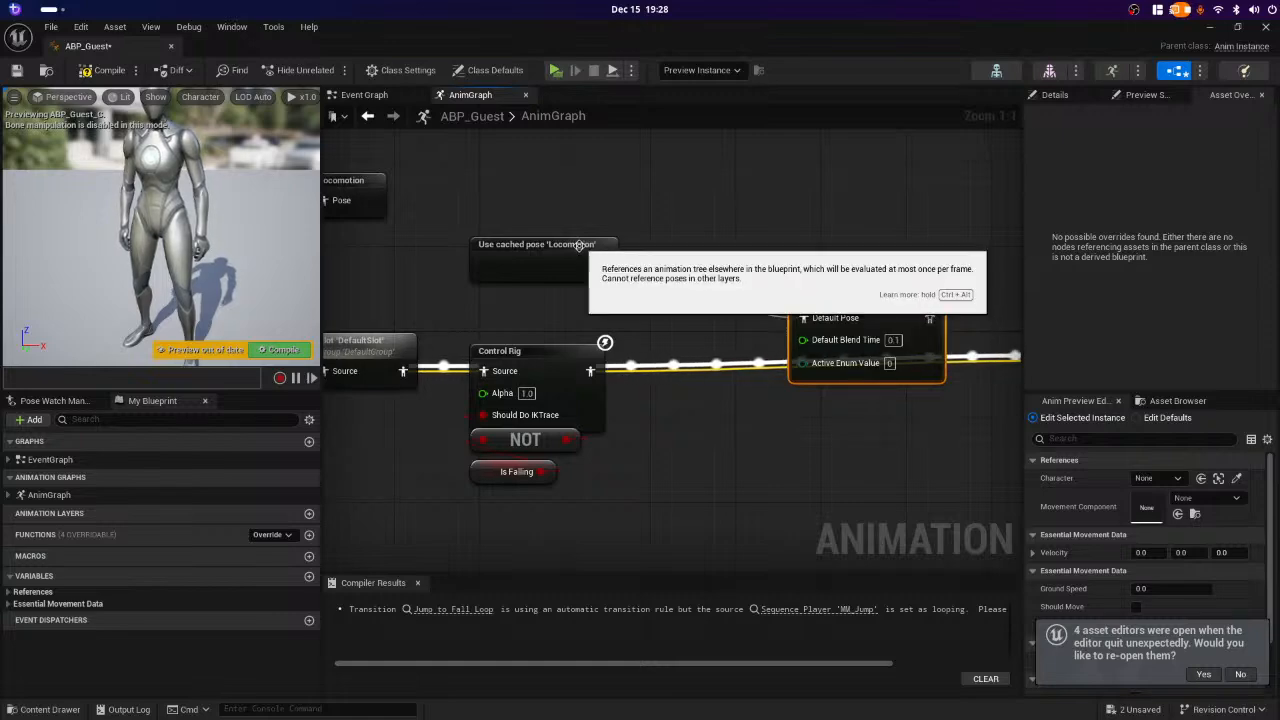
# - Search the nodes that accept the cached Locomotion pose for "blend animation"
pyautogui.moveTo(603, 277); pyautogui.dragTo(786, 278)
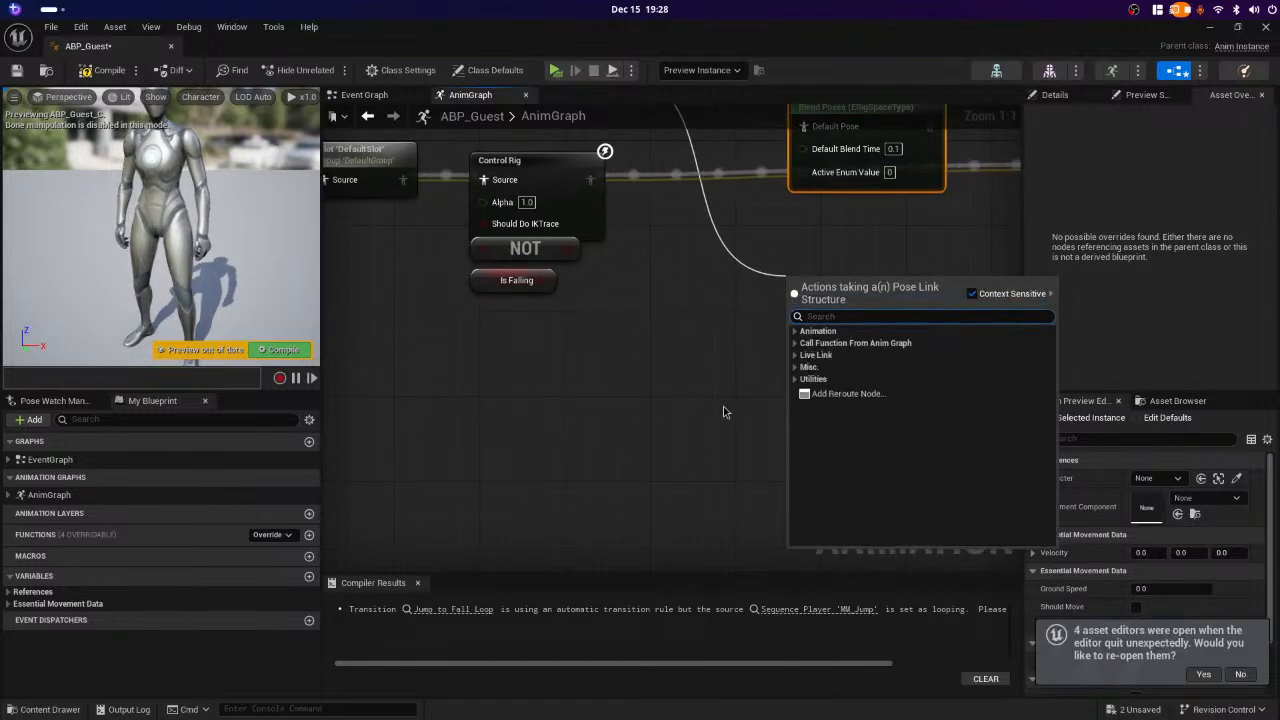
pyautogui.write('bl')
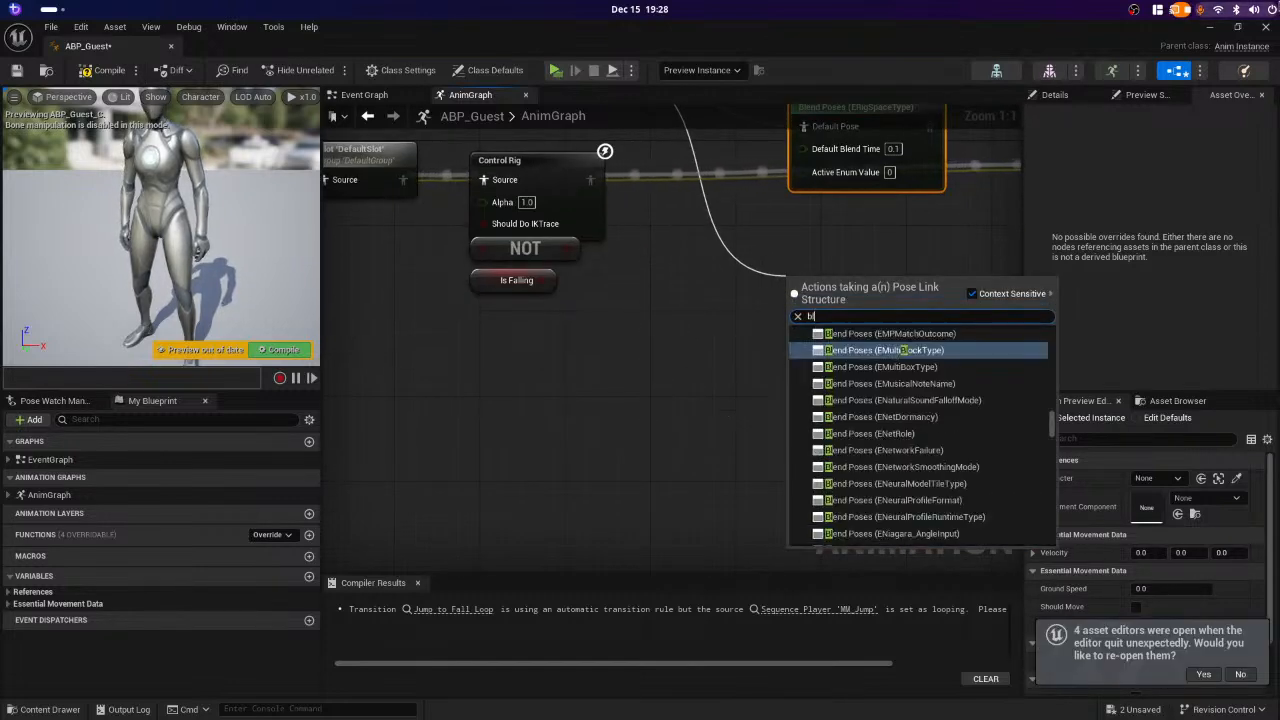
pyautogui.write('end an')
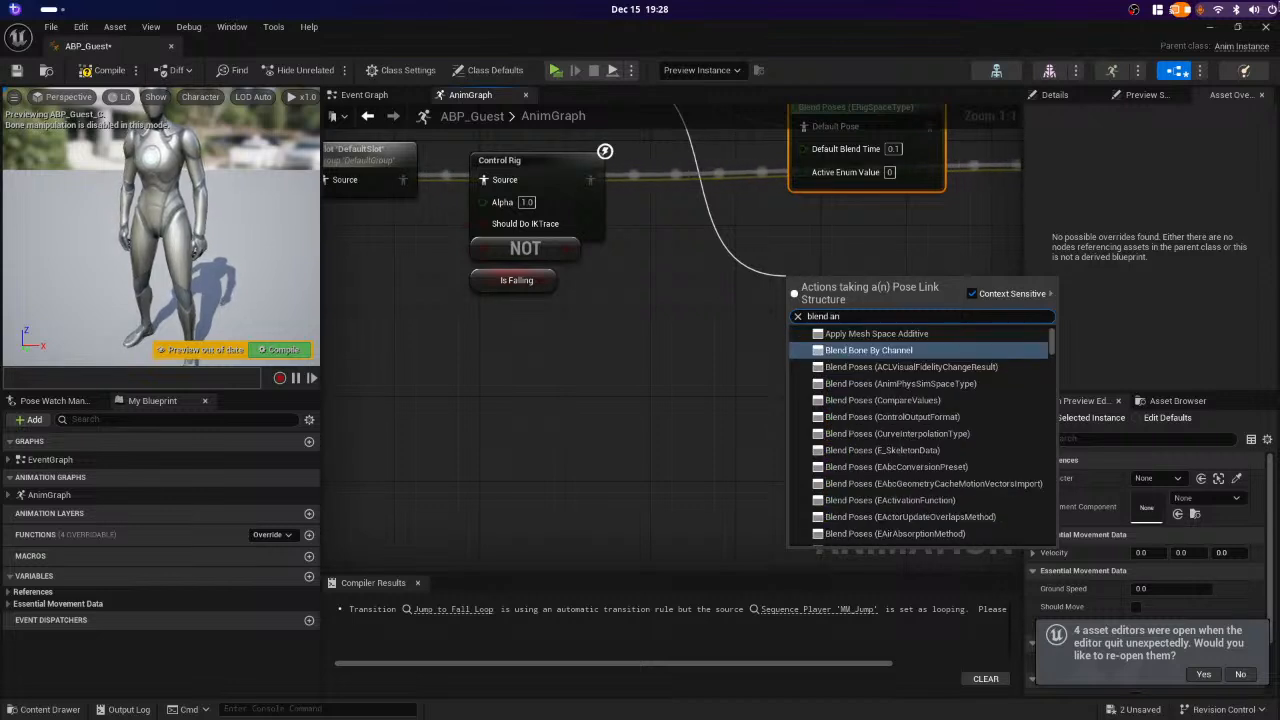
pyautogui.write('imation')
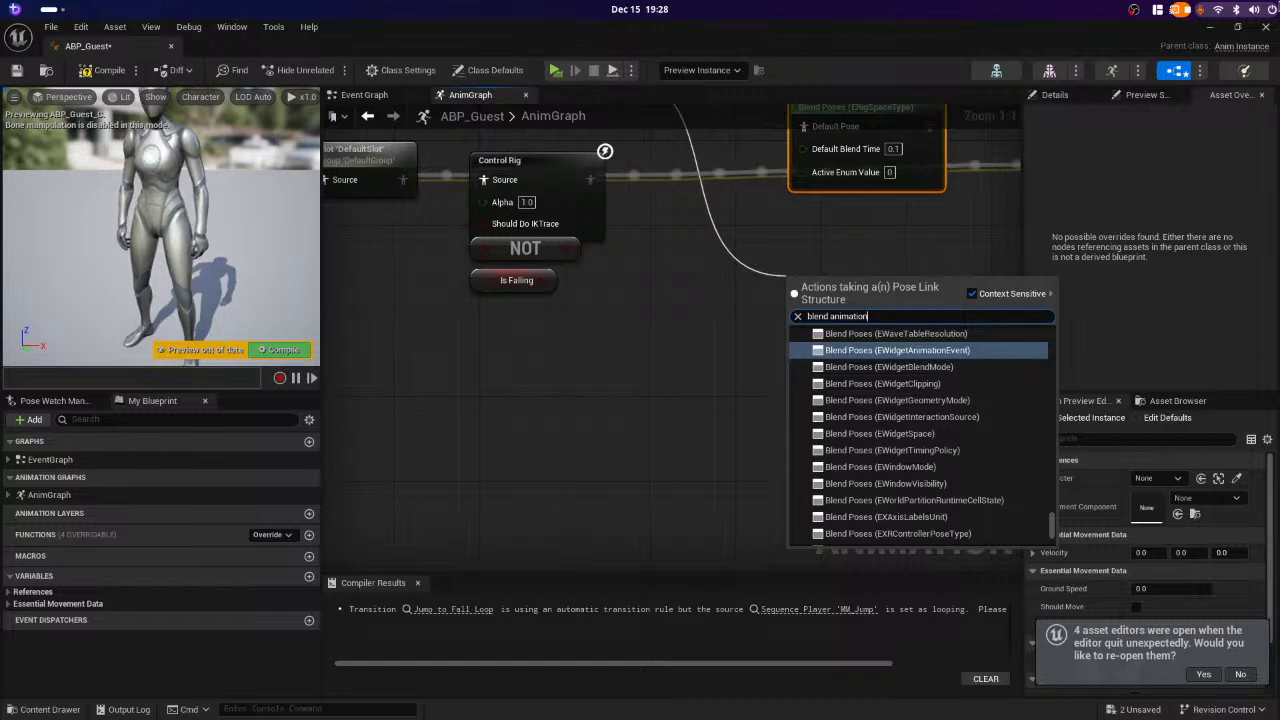
pyautogui.press('super')
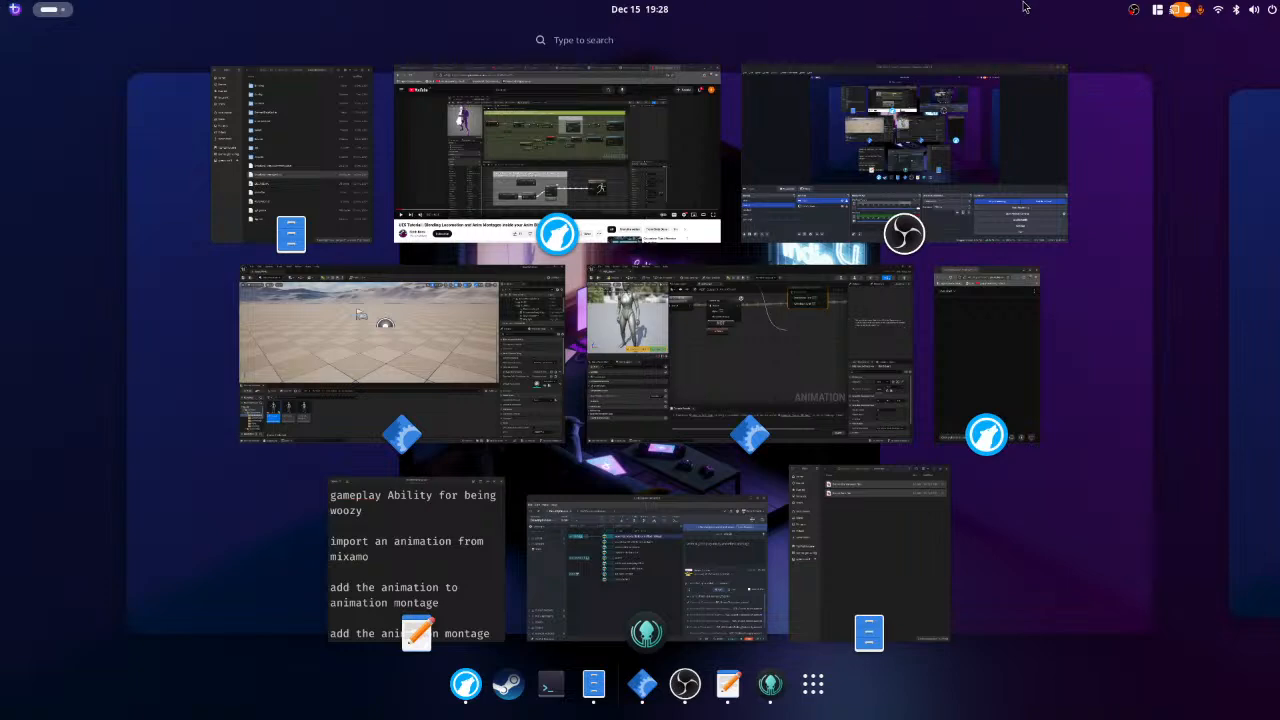
pyautogui.click(835, 375)
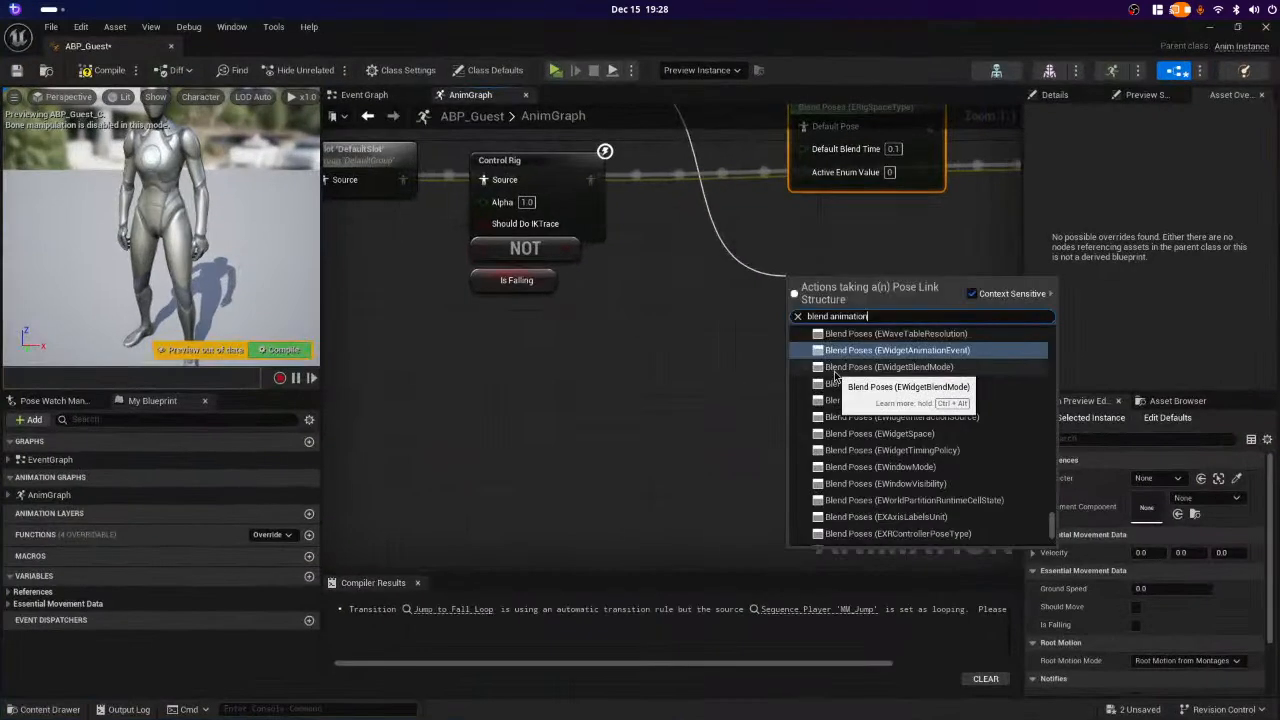
pyautogui.scroll(5, 900, 430)
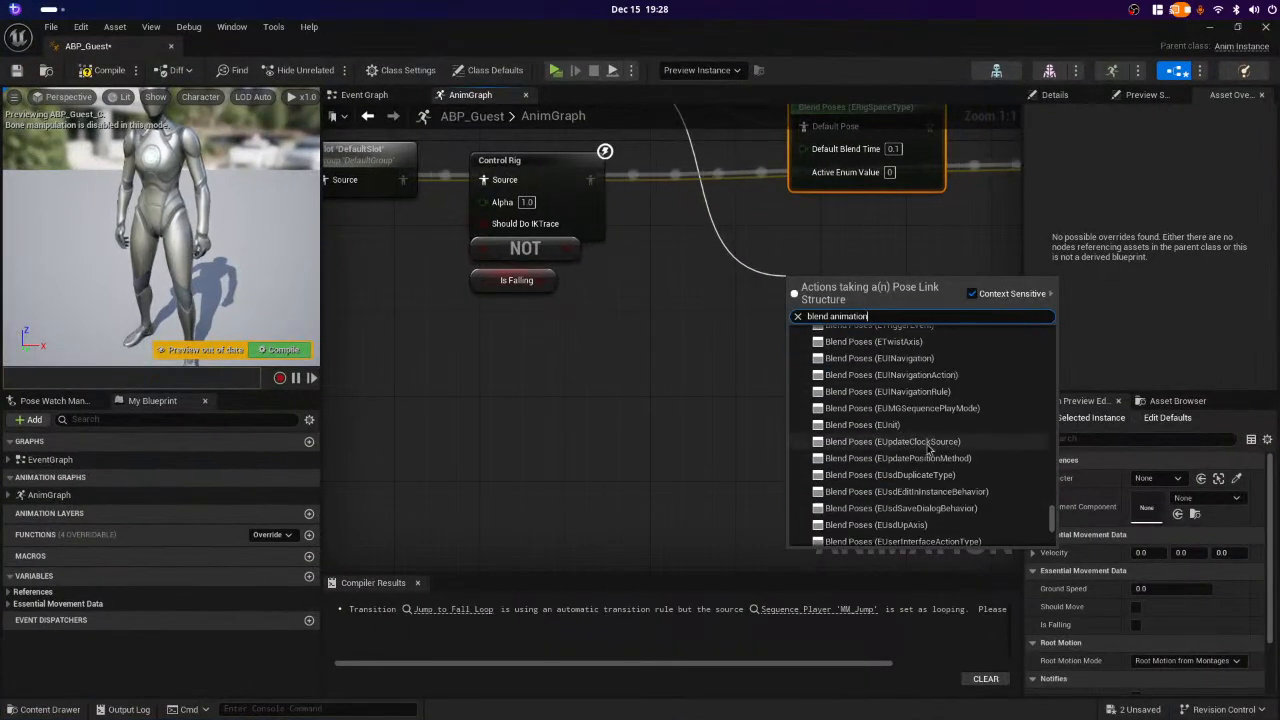
pyautogui.moveTo(1051, 518); pyautogui.dragTo(1048, 330)
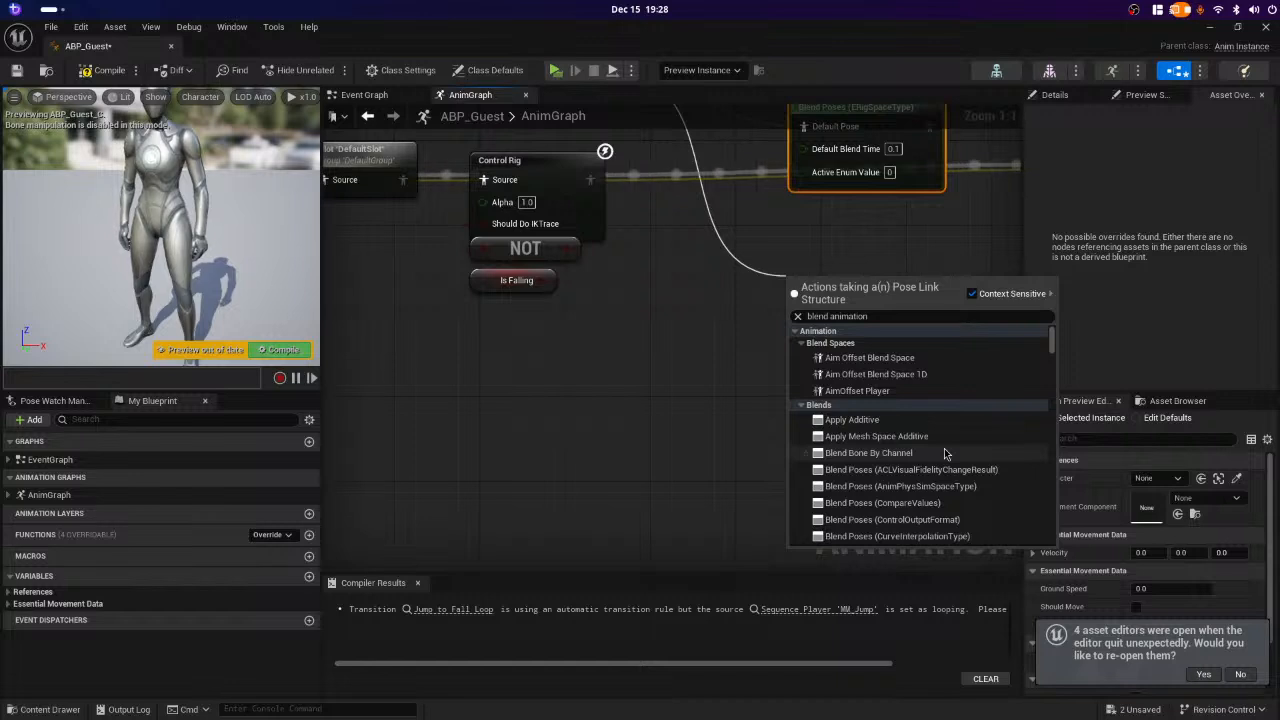
# - Look through the listed blend nodes from beginning to end for one that blends two animation poses
pyautogui.scroll(-3, 960, 445)
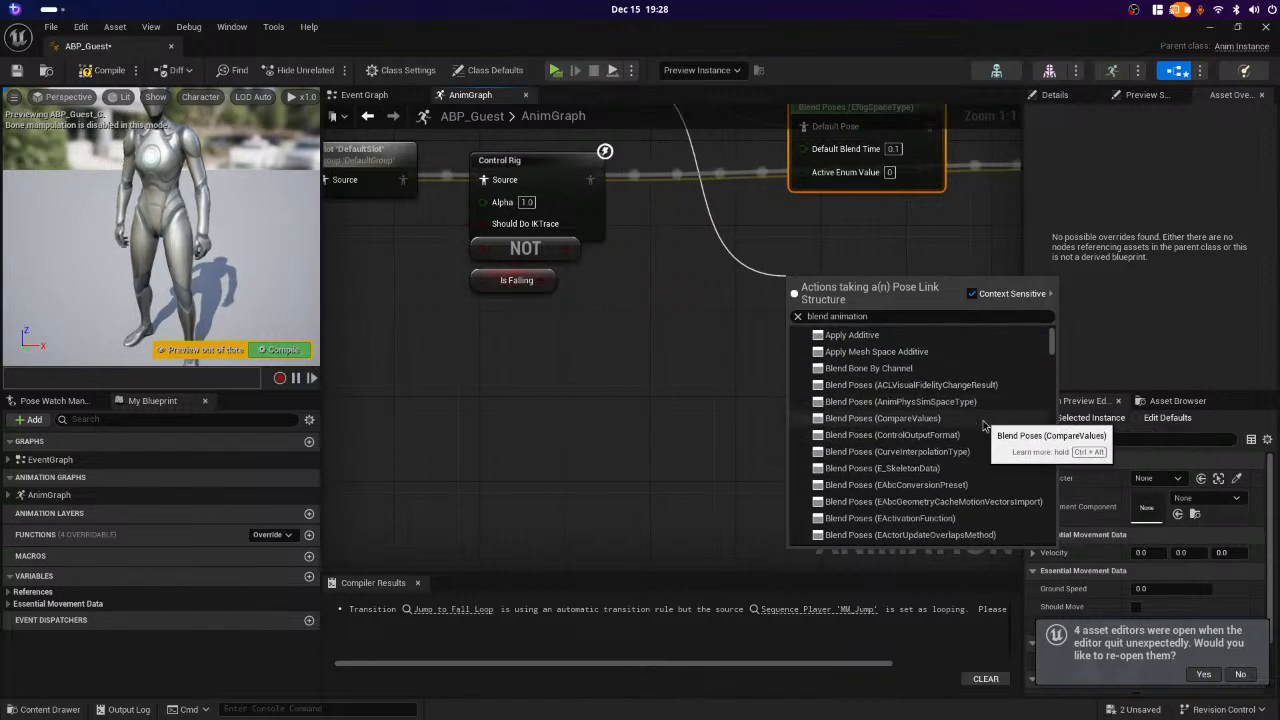
pyautogui.scroll(-3, 980, 428)
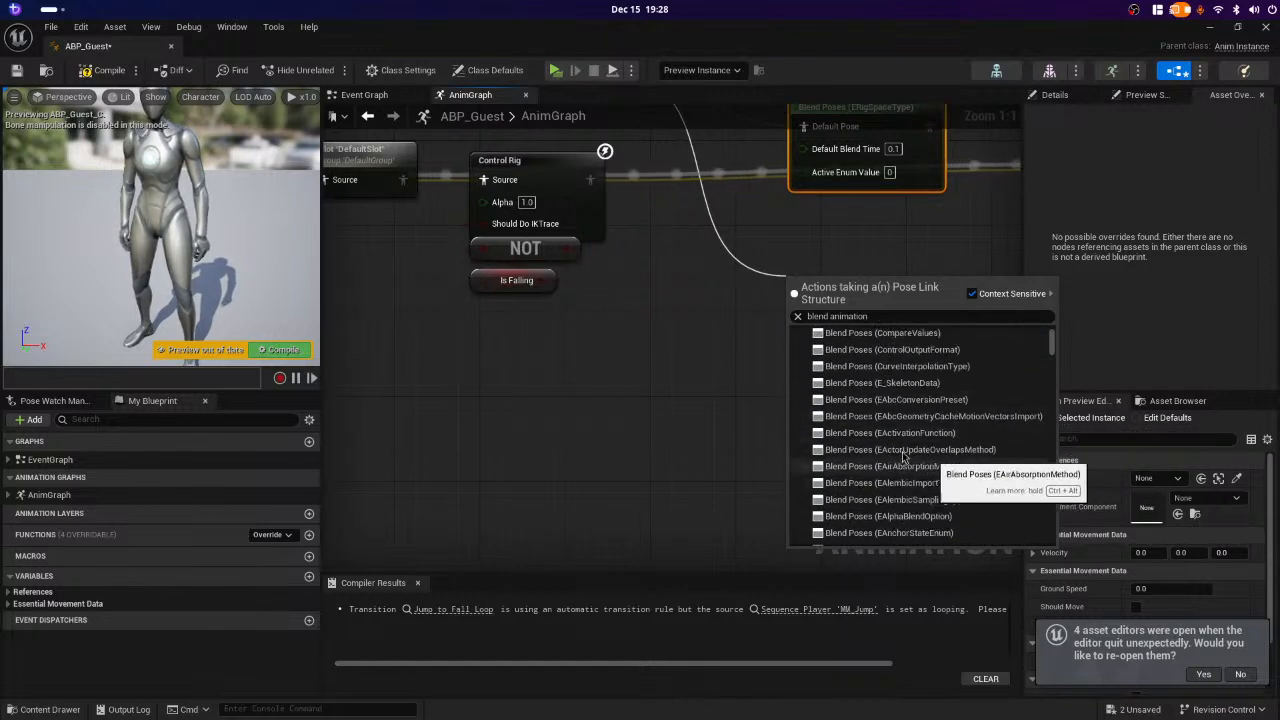
pyautogui.scroll(-15, 905, 455)
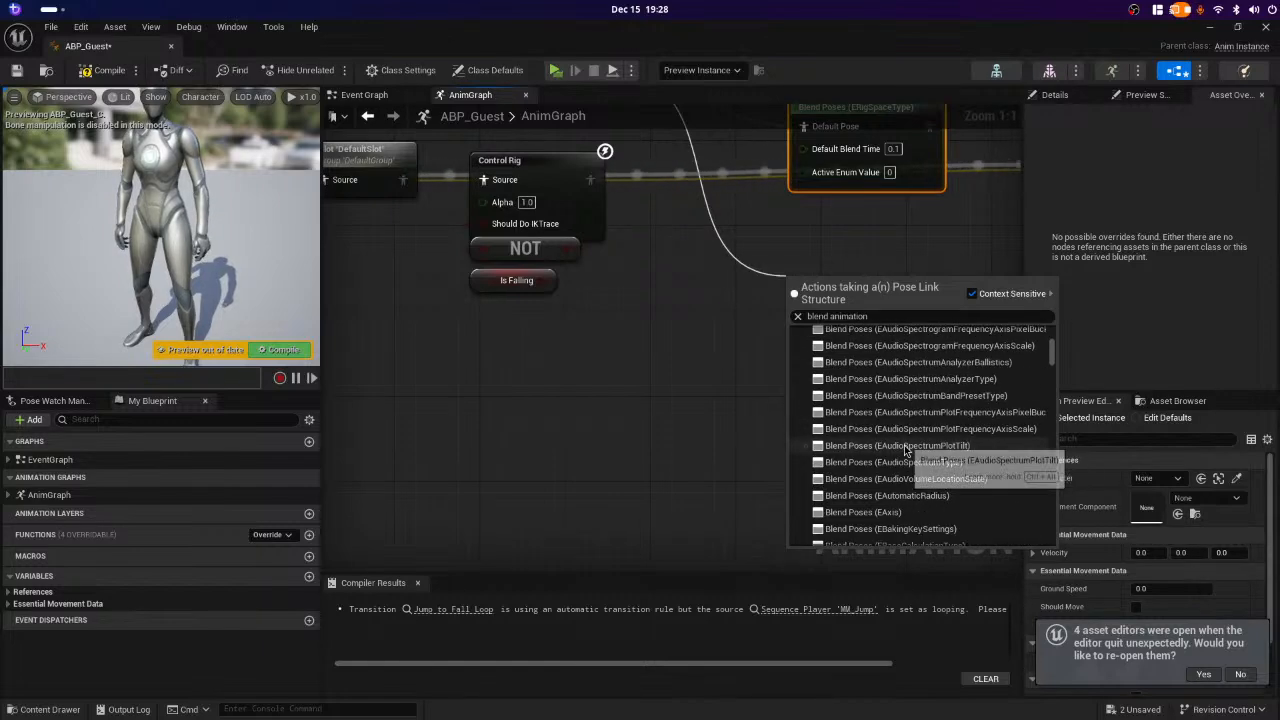
pyautogui.scroll(-20, 1016, 477)
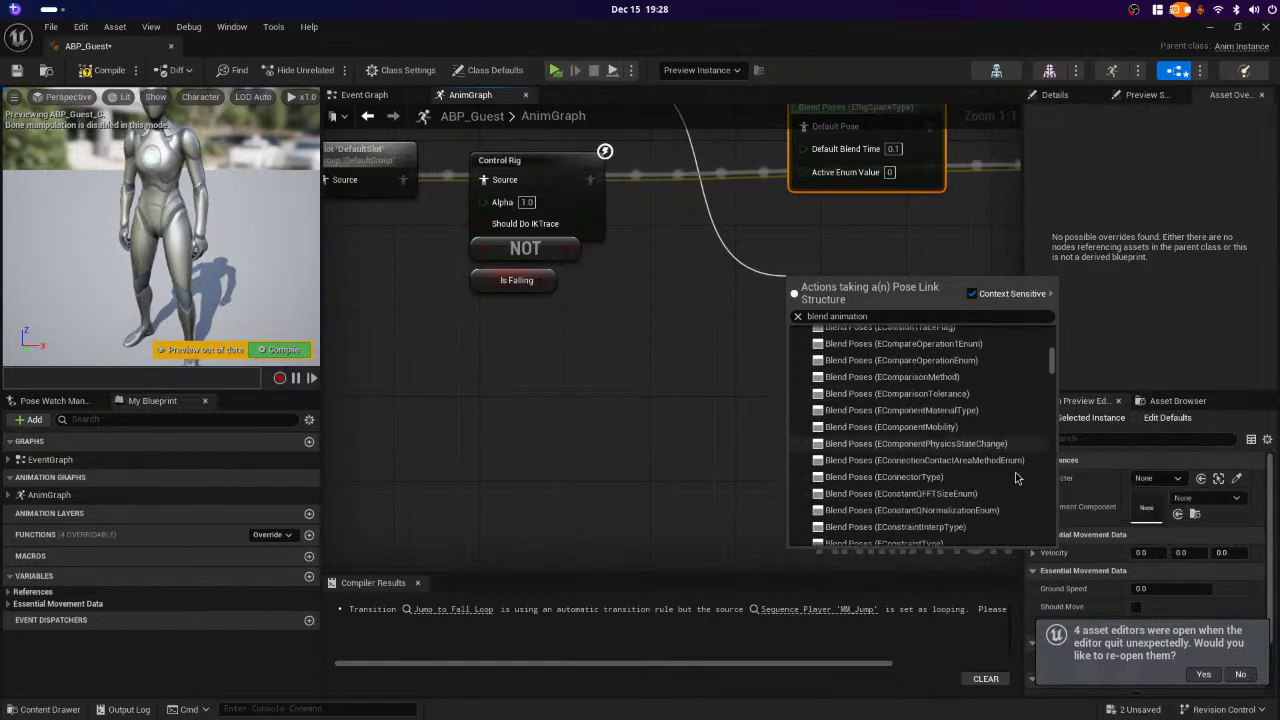
pyautogui.scroll(-15, 1016, 480)
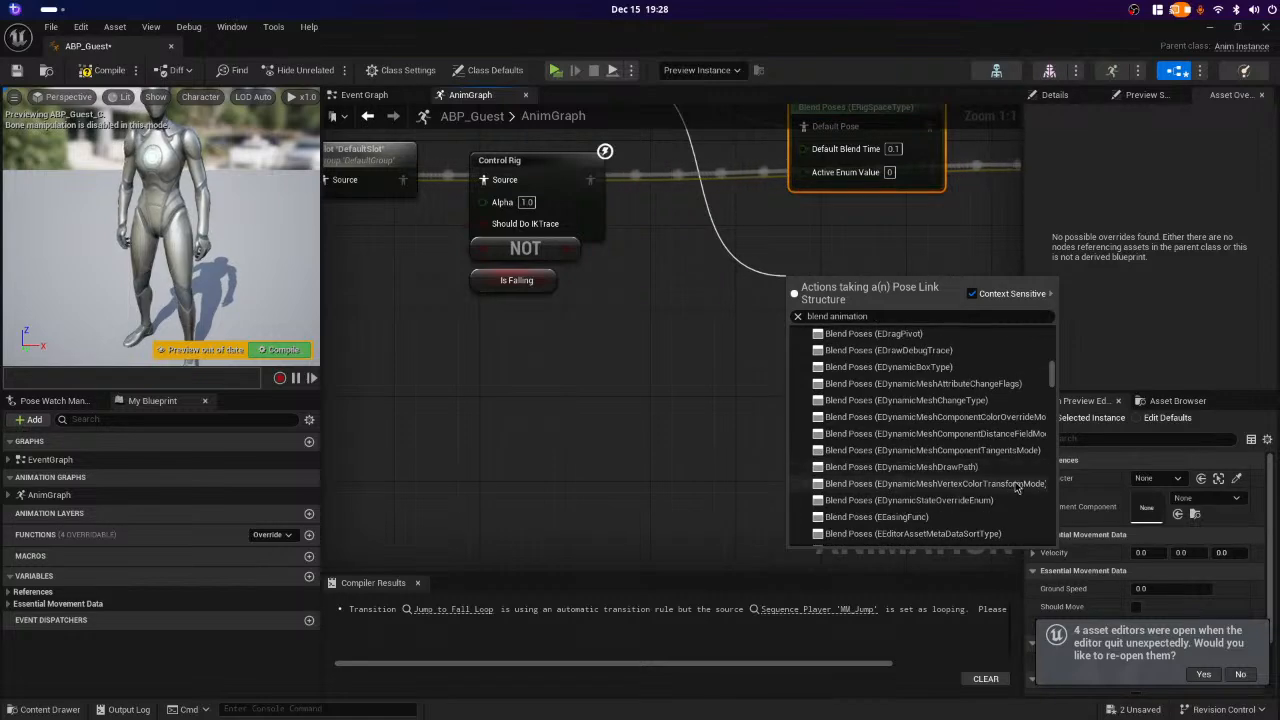
pyautogui.scroll(-15, 1016, 487)
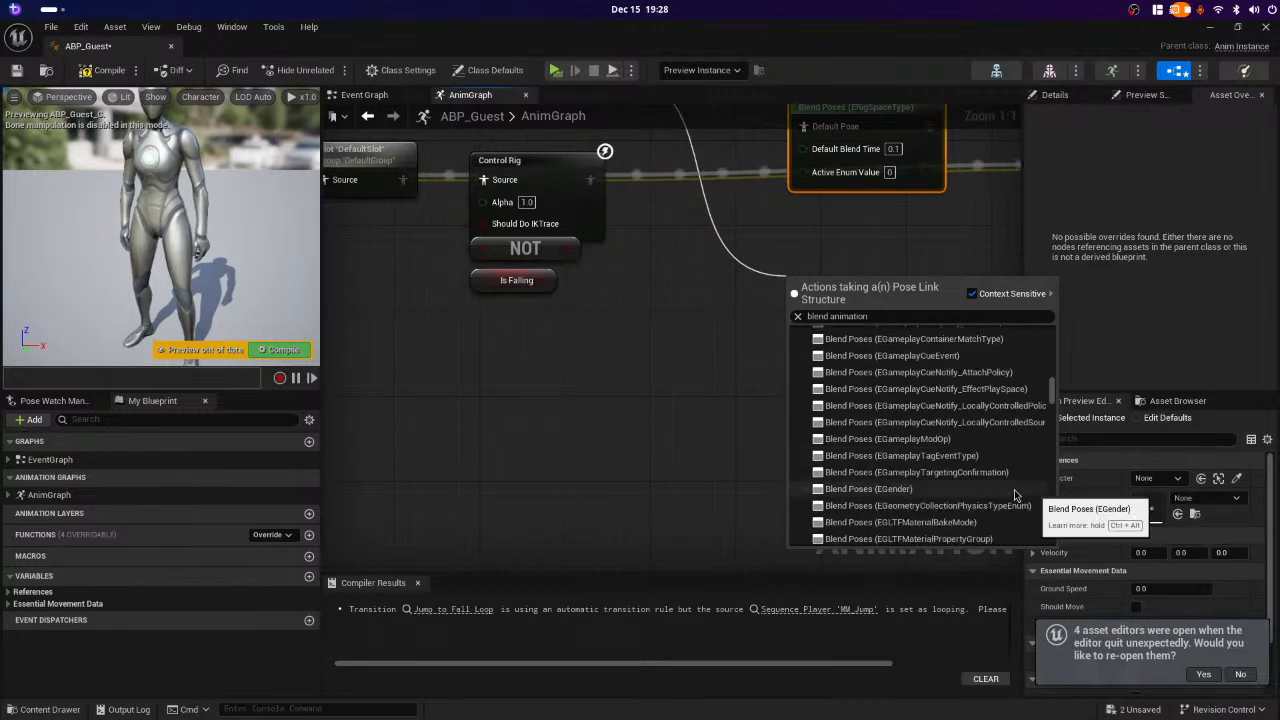
pyautogui.scroll(-15, 1016, 495)
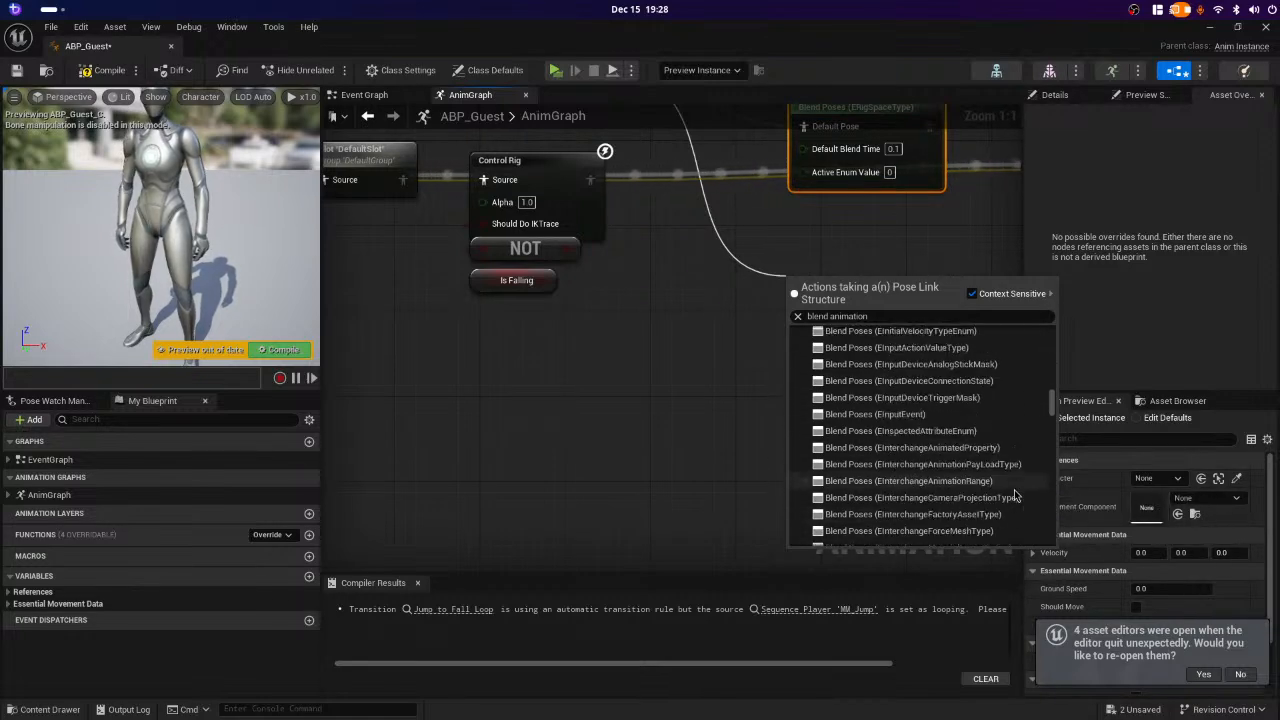
pyautogui.scroll(-15, 1016, 492)
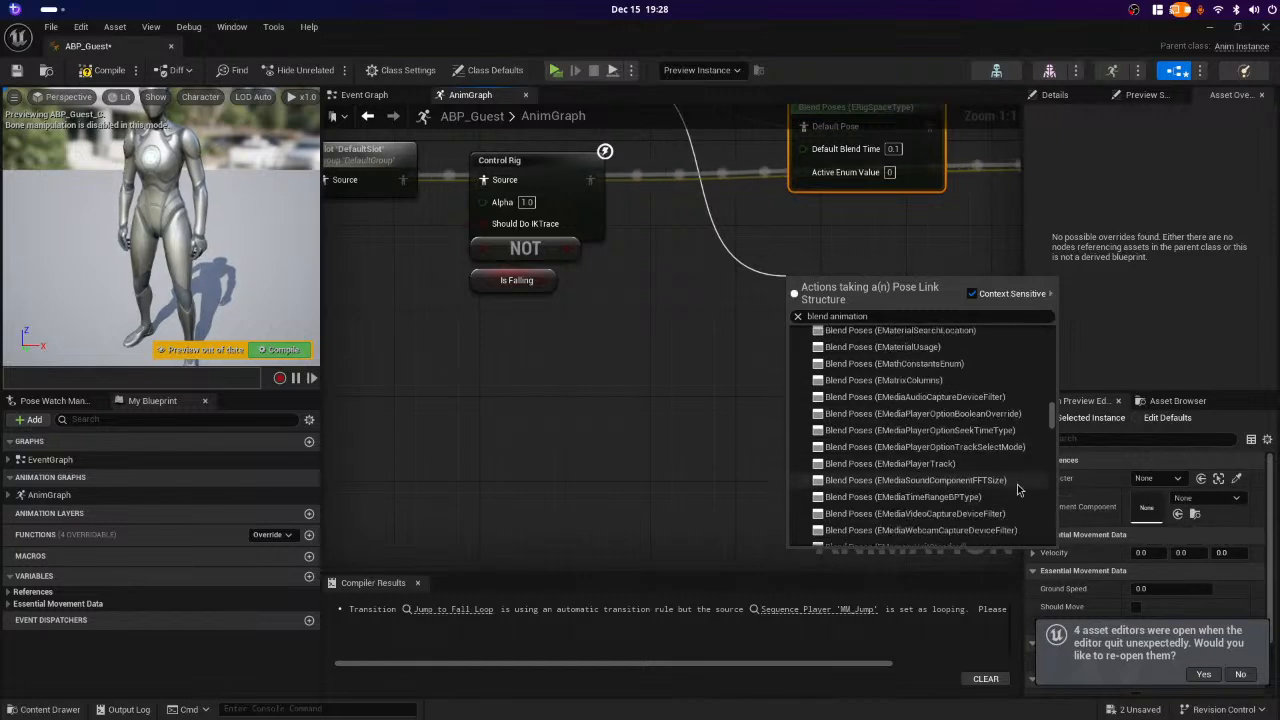
pyautogui.moveTo(1051, 428); pyautogui.dragTo(1062, 541)
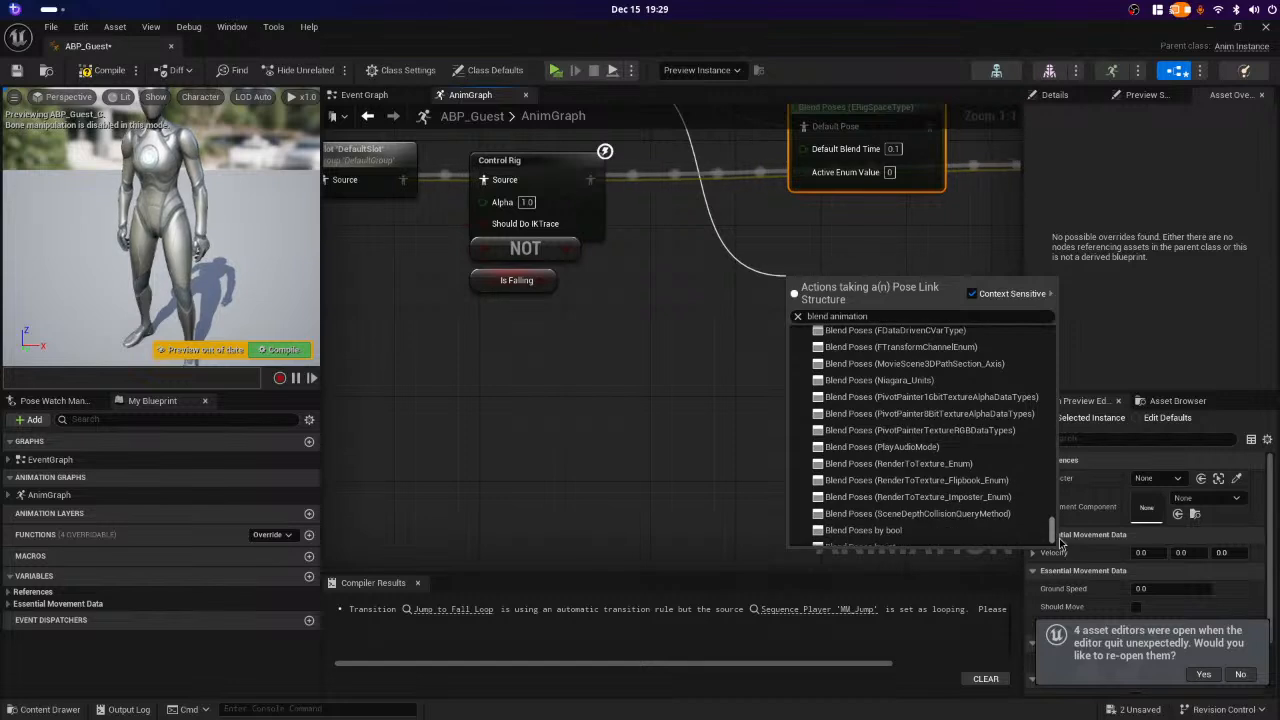
pyautogui.scroll(-3, 1059, 538)
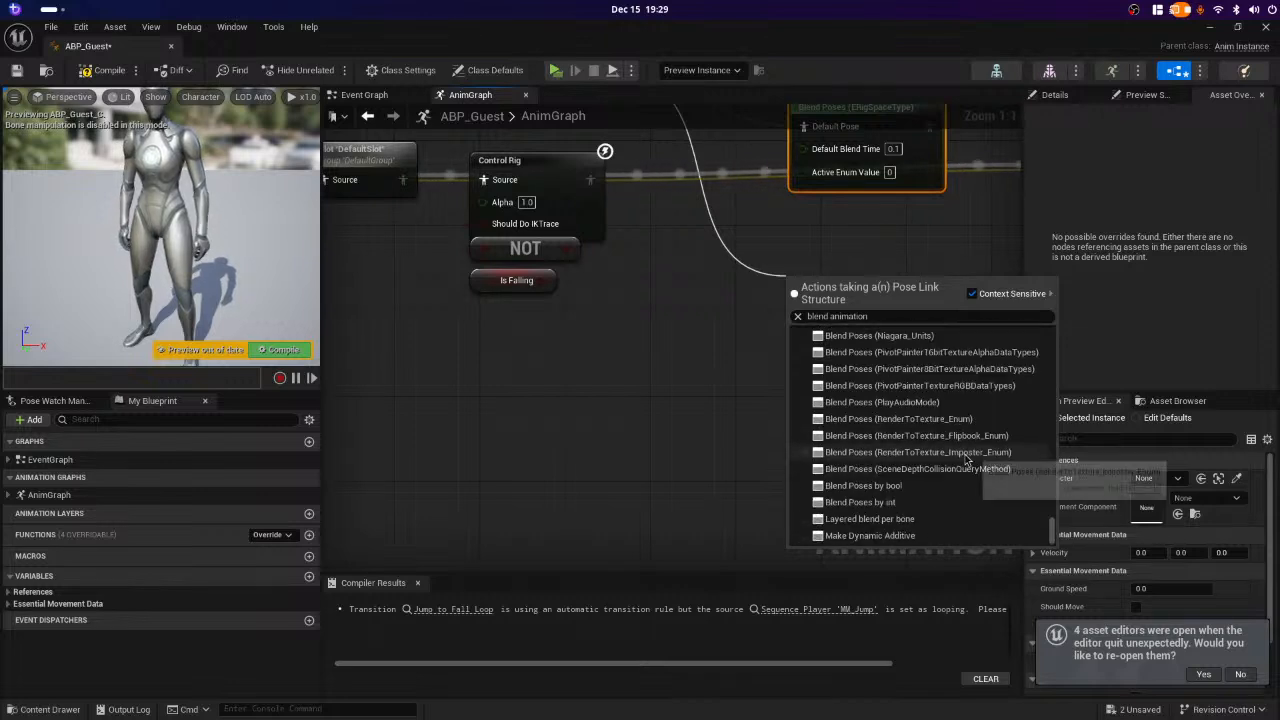
pyautogui.scroll(3, 965, 470)
pyautogui.scroll(3, 965, 483)
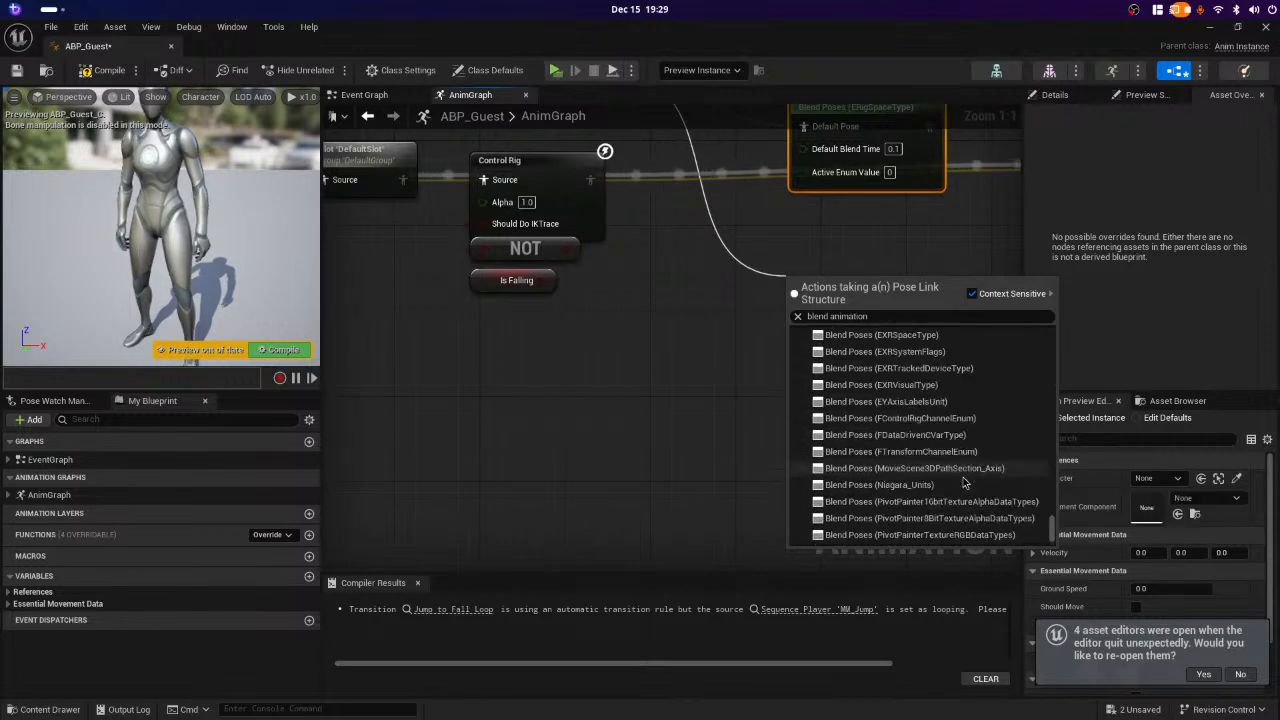
pyautogui.scroll(5, 965, 483)
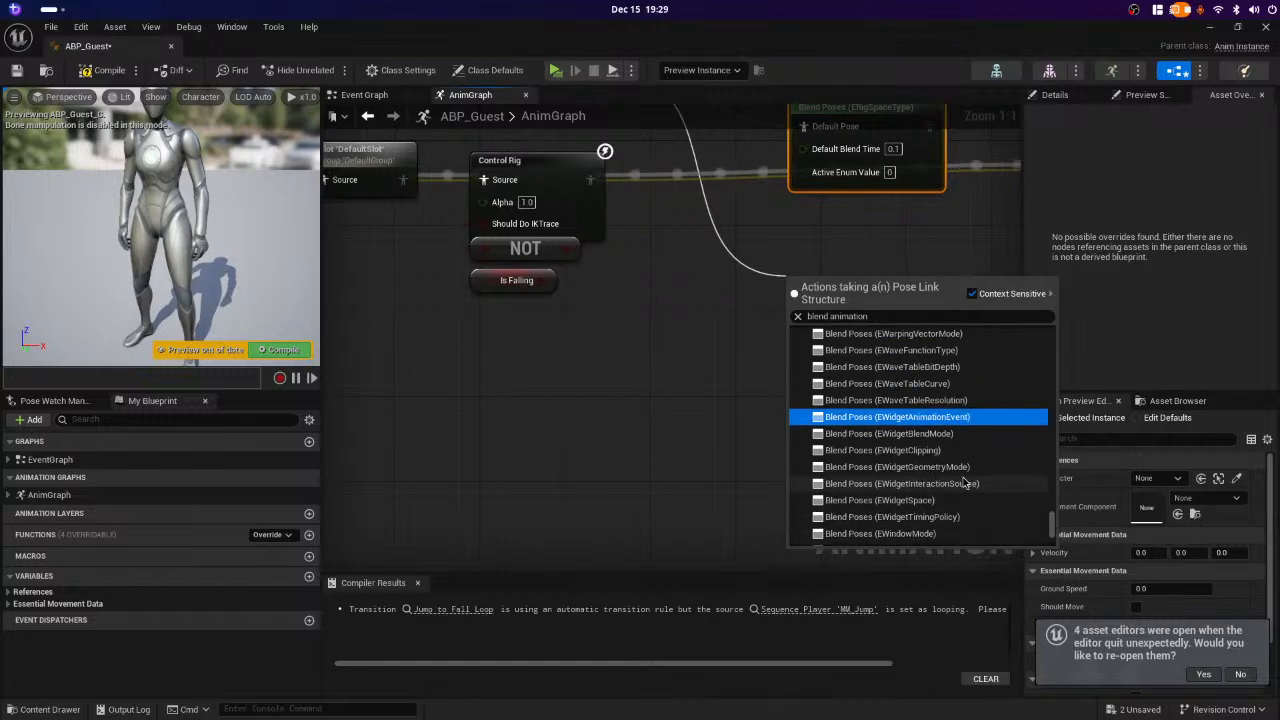
pyautogui.scroll(6, 965, 483)
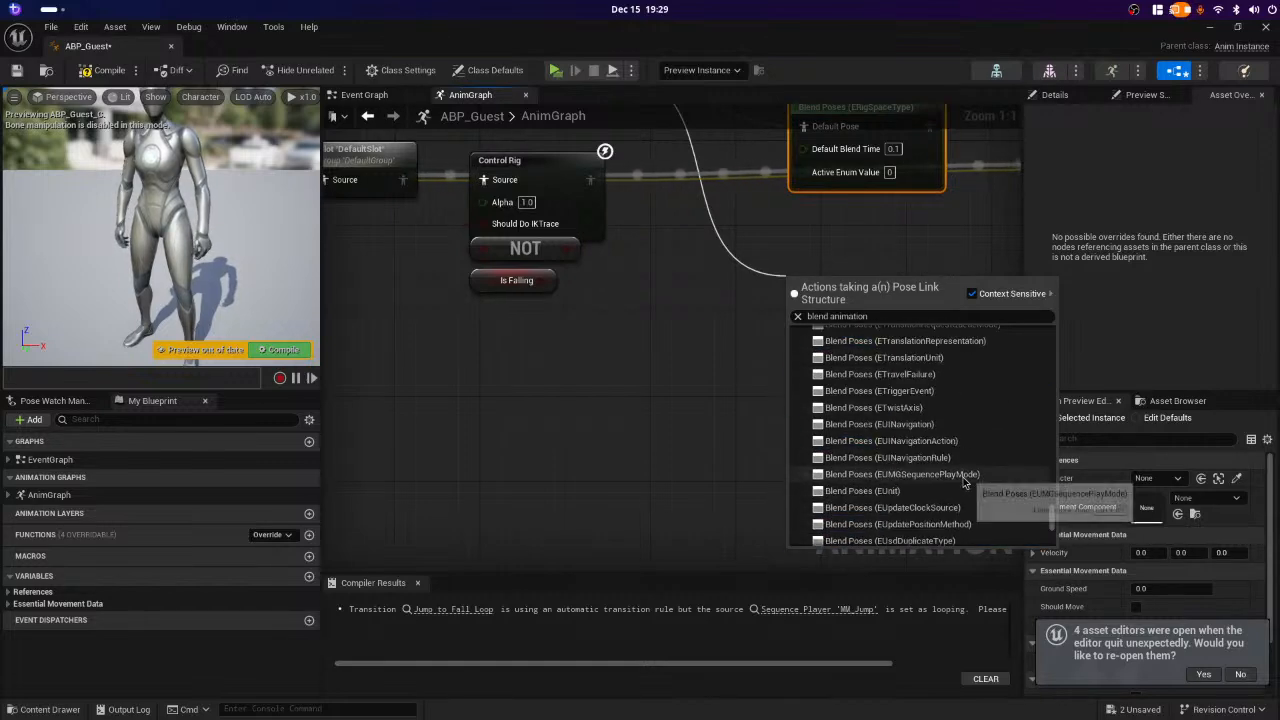
pyautogui.scroll(3, 965, 483)
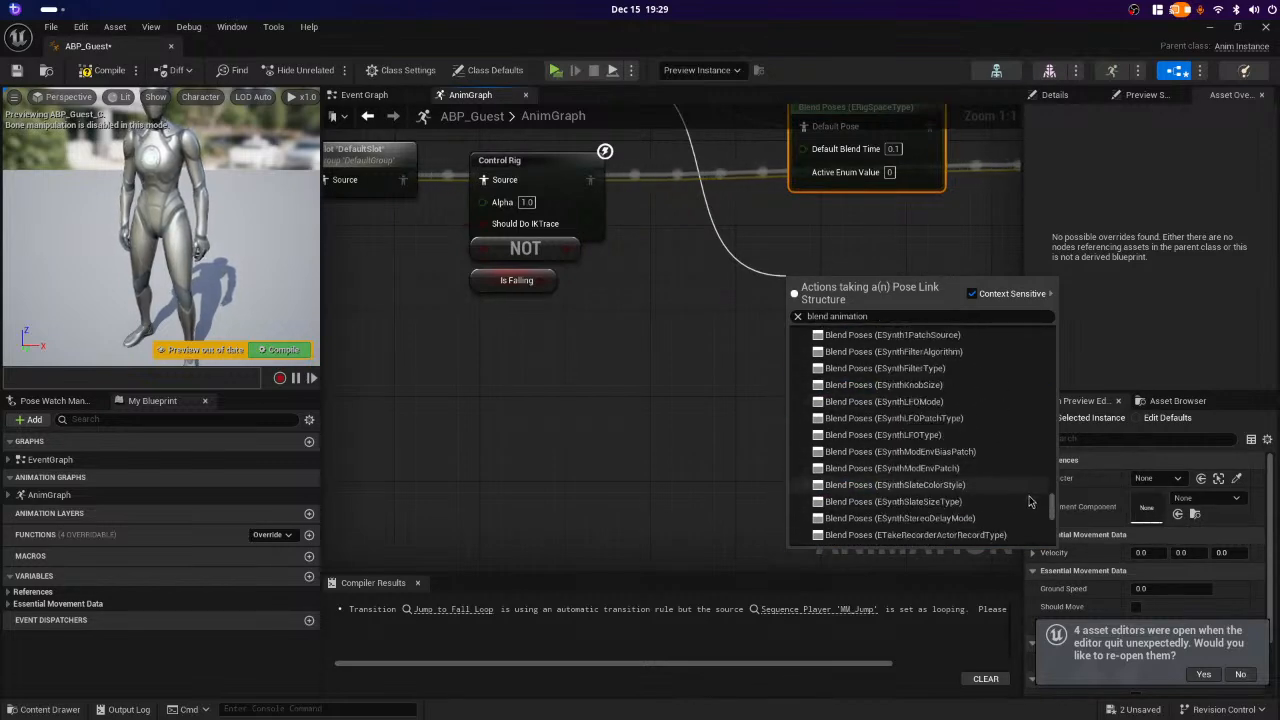
pyautogui.moveTo(1053, 525); pyautogui.dragTo(1059, 350)
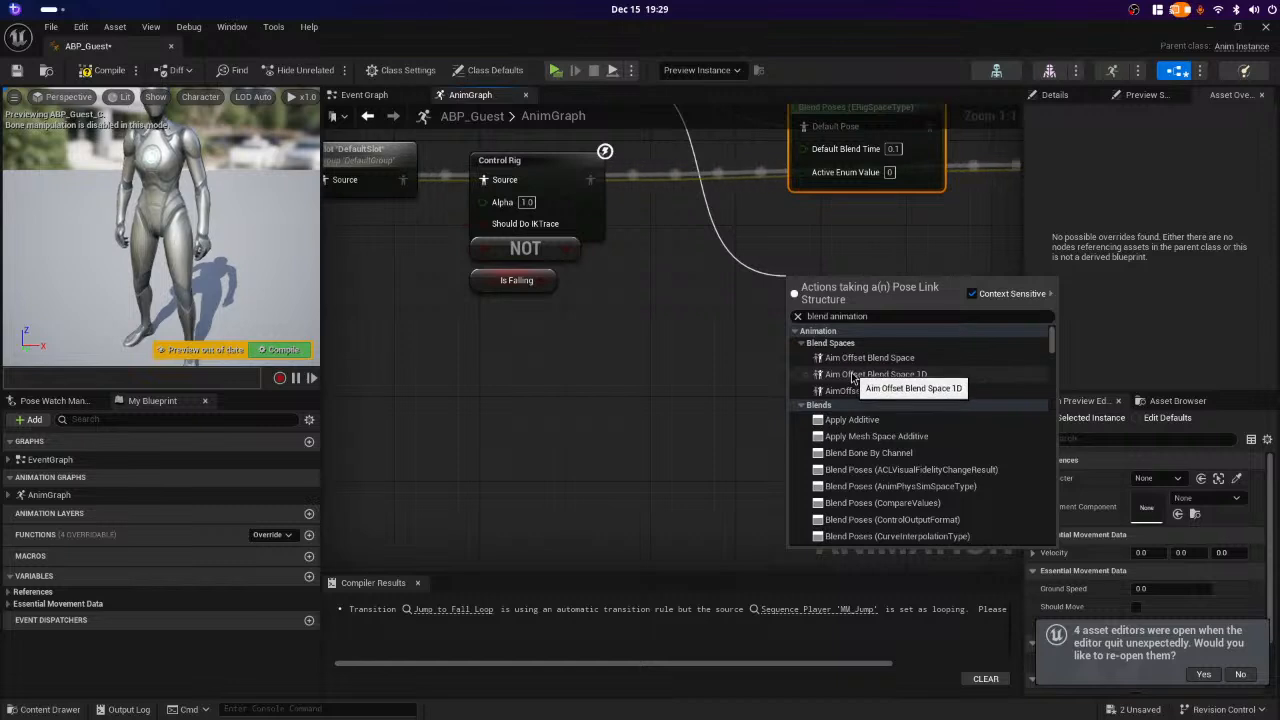
# - Try a Blend Poses (CompareValues) node fed by the cached Locomotion pose, and delete it together with the Blend Poses (ERigSpaceType) node
pyautogui.click(940, 505)
pyautogui.moveTo(864, 380); pyautogui.dragTo(820, 502, button='right')
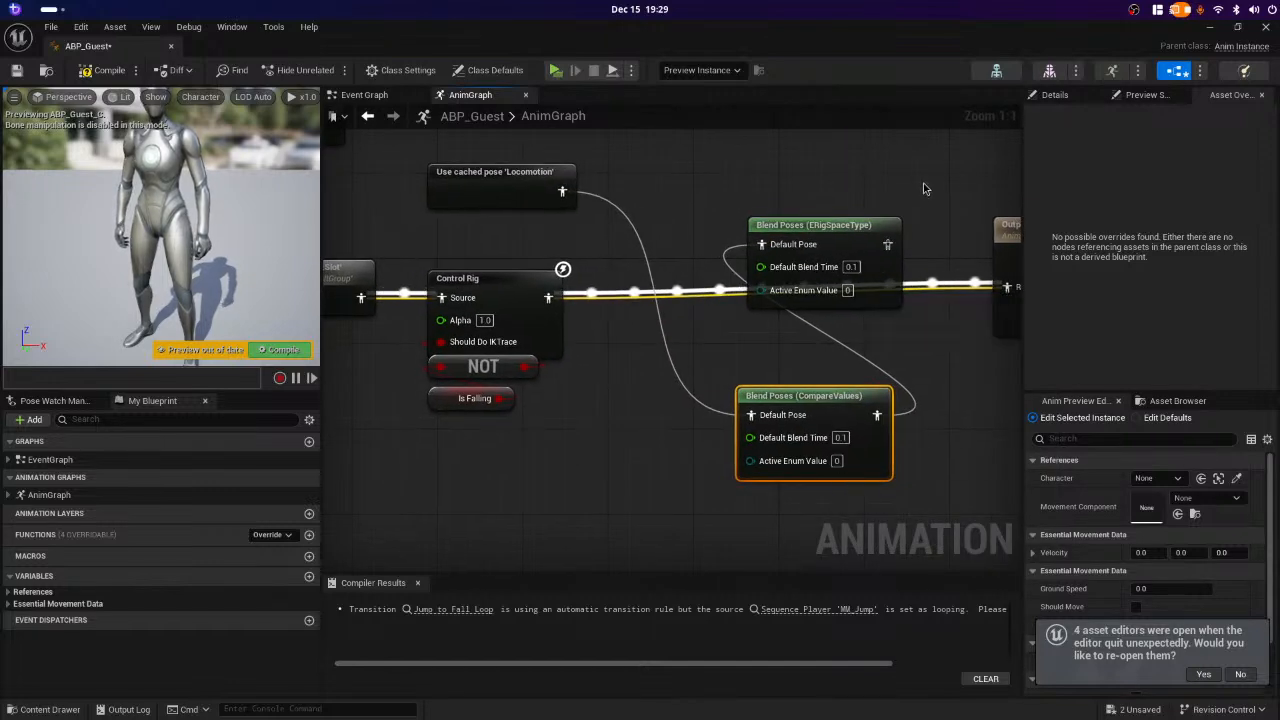
pyautogui.moveTo(923, 183); pyautogui.dragTo(745, 553)
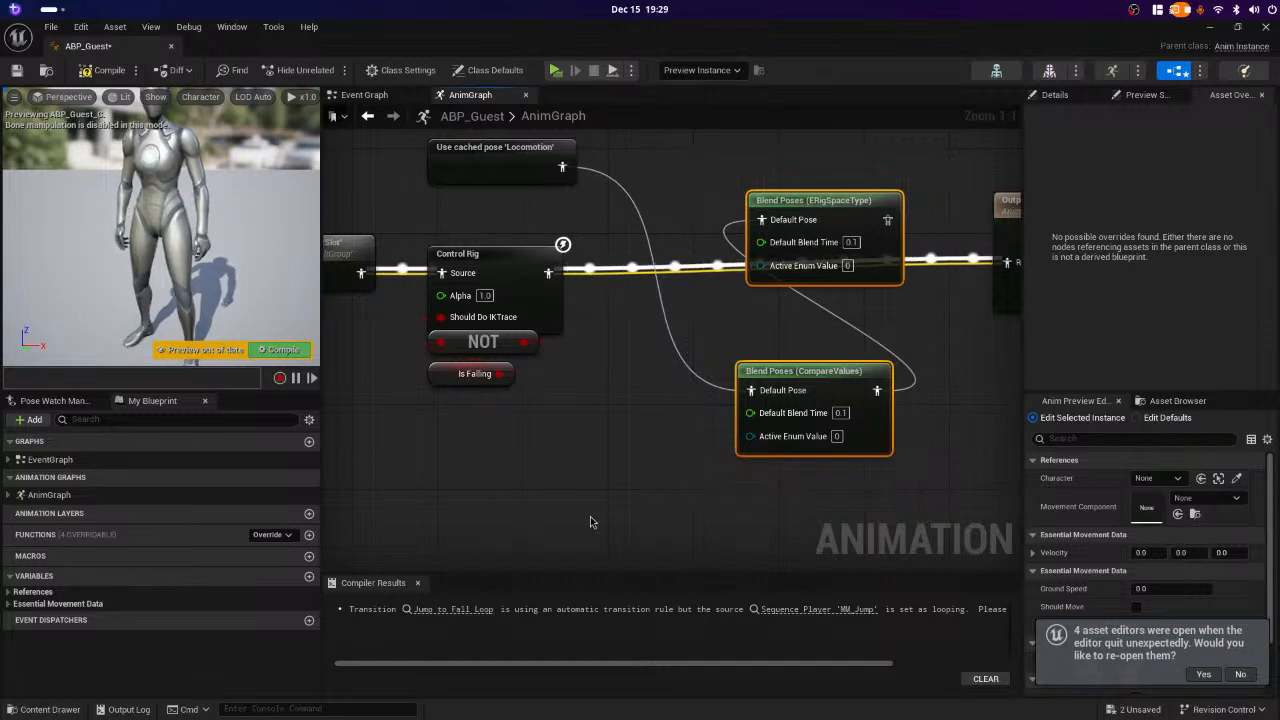
pyautogui.press('Delete')
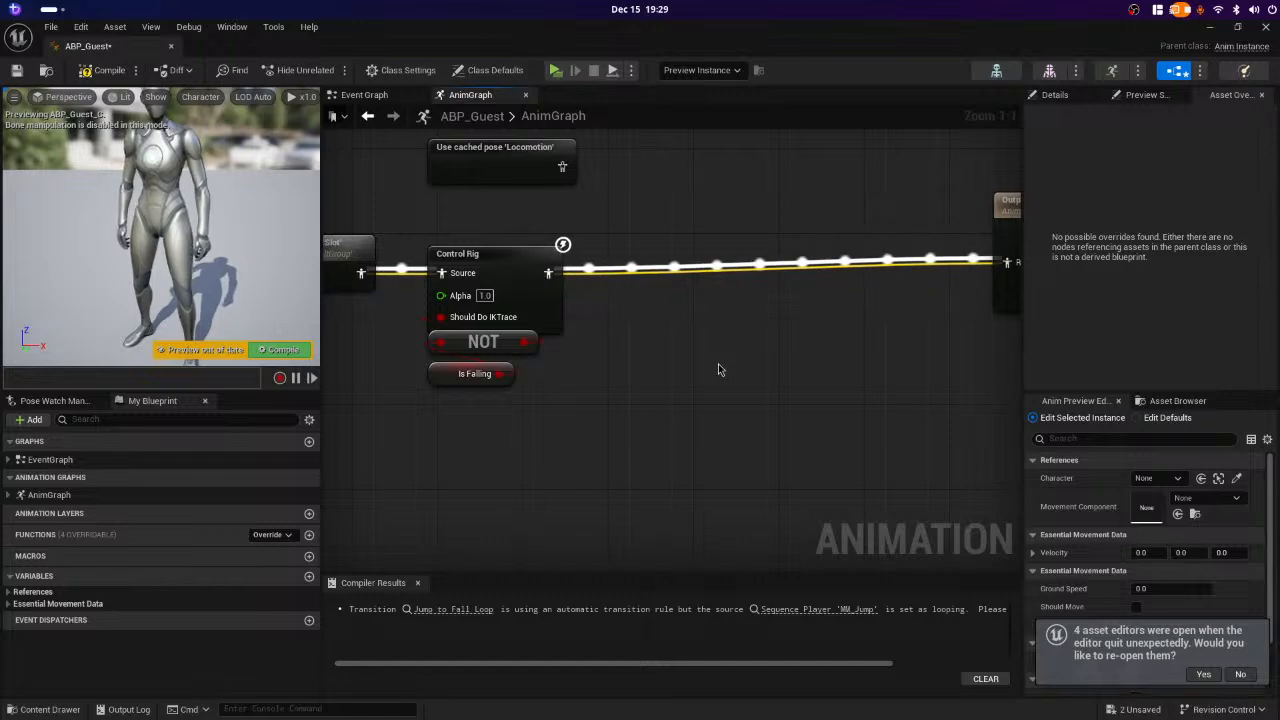
# - Switch to the browser's YouTube tutorial on blending locomotion and anim montages, and examine its AnimGraph blend node and description
pyautogui.press('super')
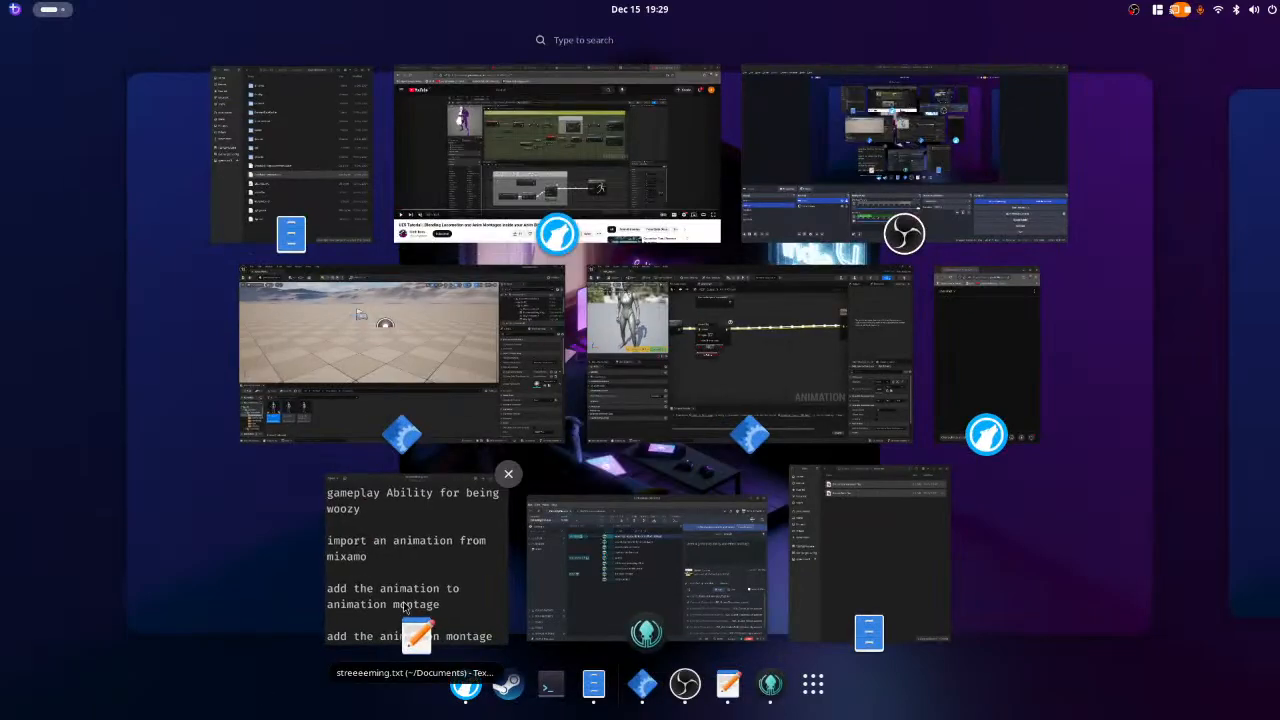
pyautogui.click(600, 148)
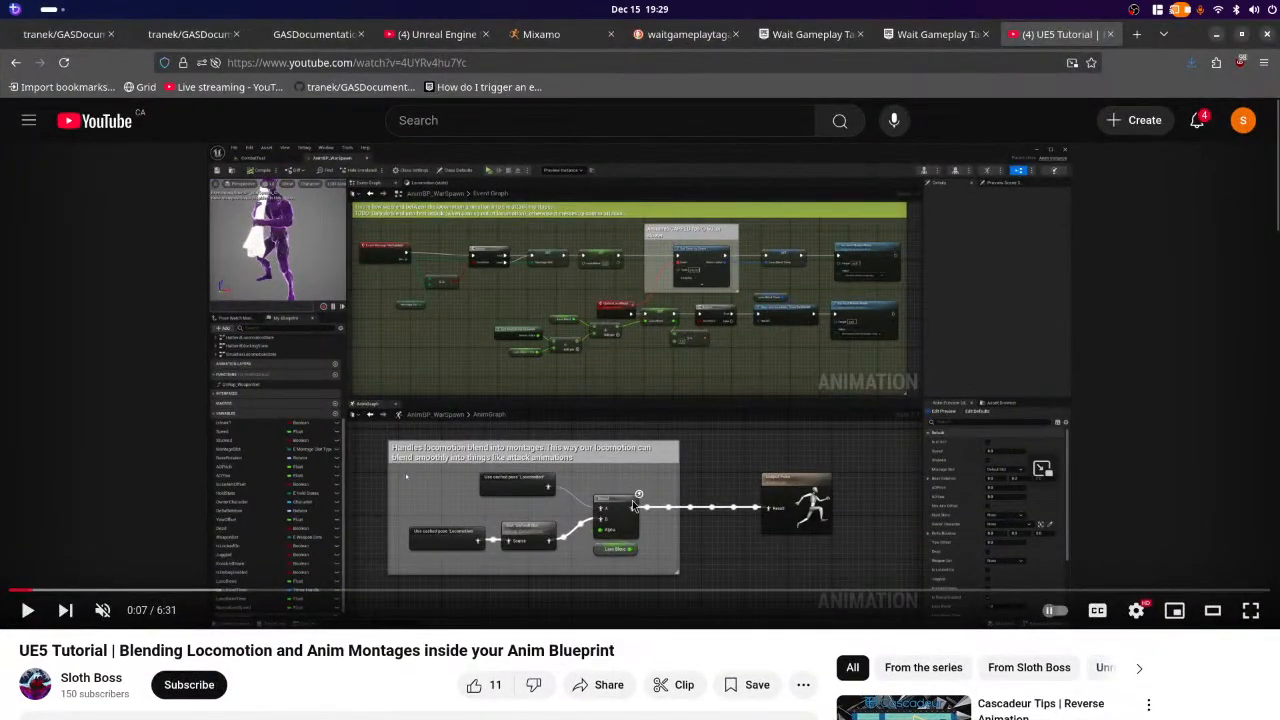
pyautogui.scroll(-5, 600, 530)
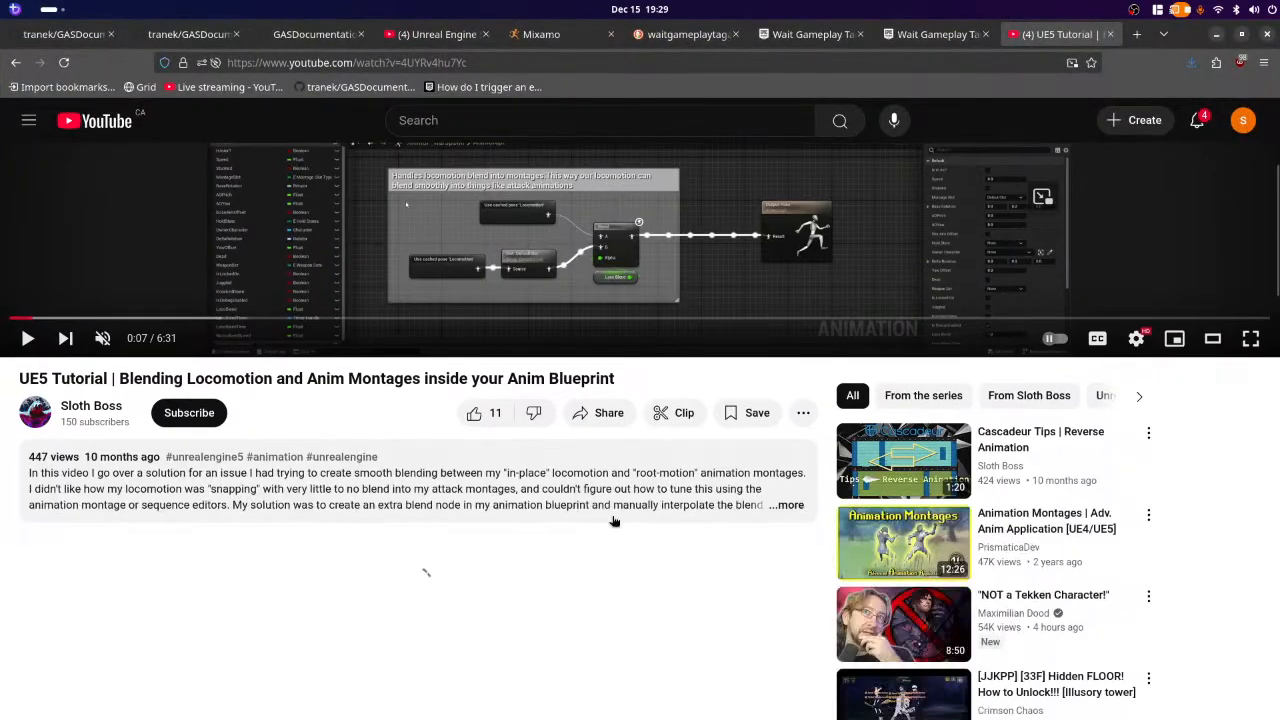
pyautogui.scroll(5, 533, 412)
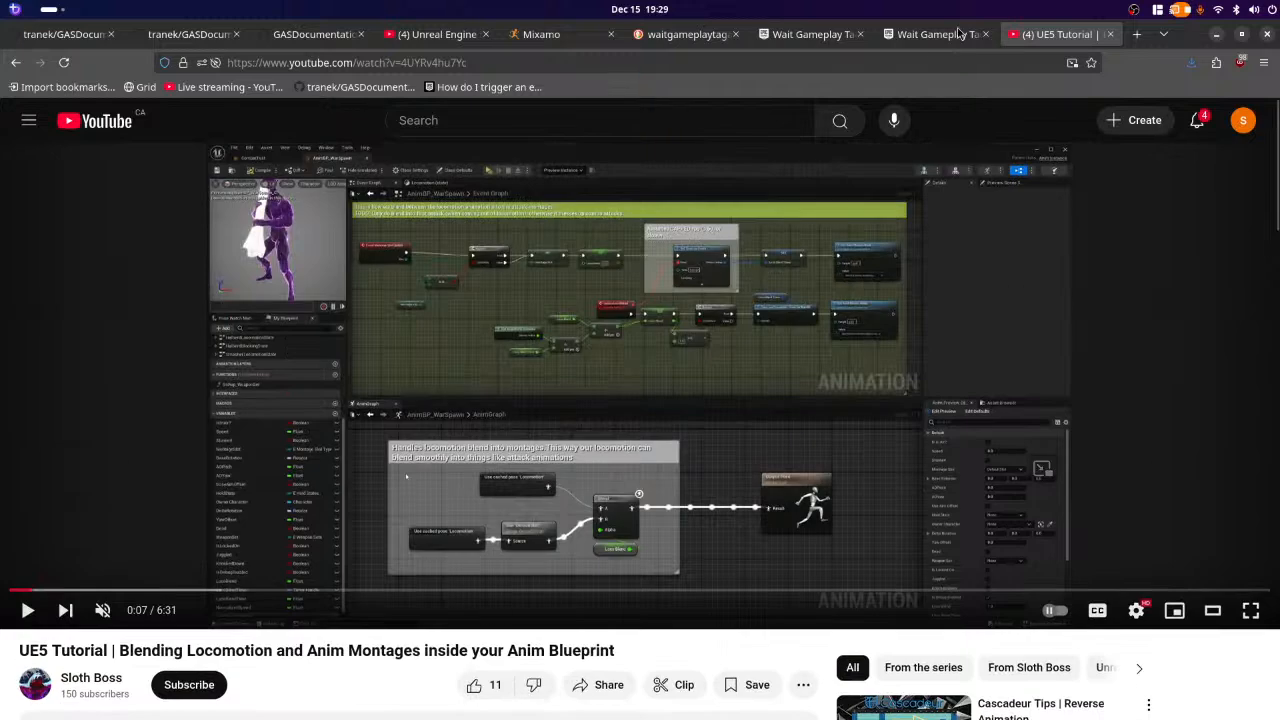
# - Search the web in a new browser tab for "unreal engine anim graph blend two"
pyautogui.click(1137, 35)
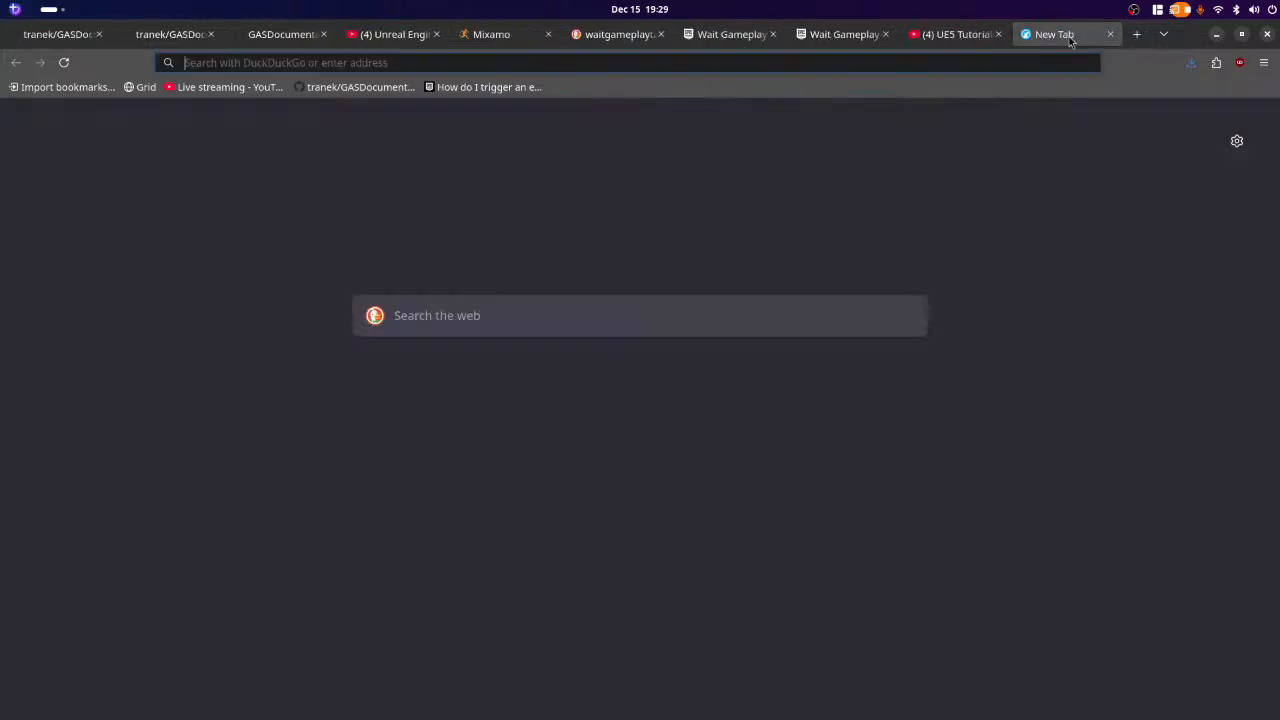
pyautogui.write('nreal engin')
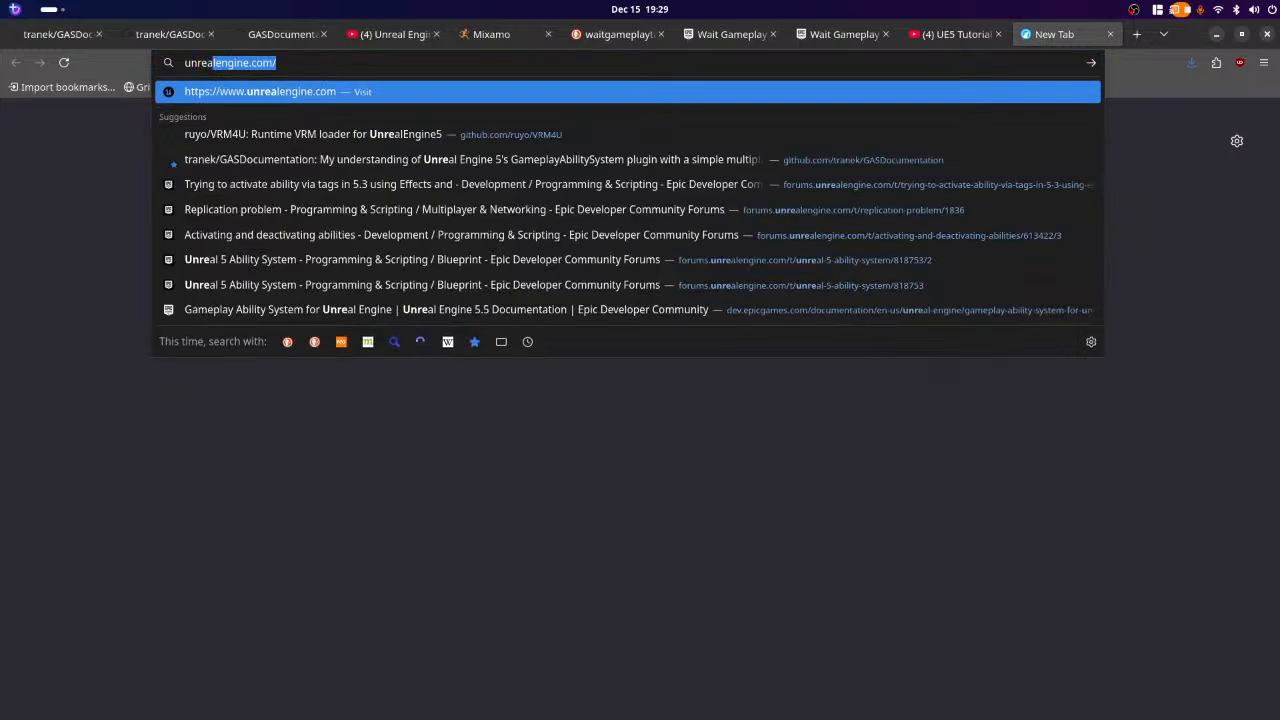
pyautogui.write('e ')
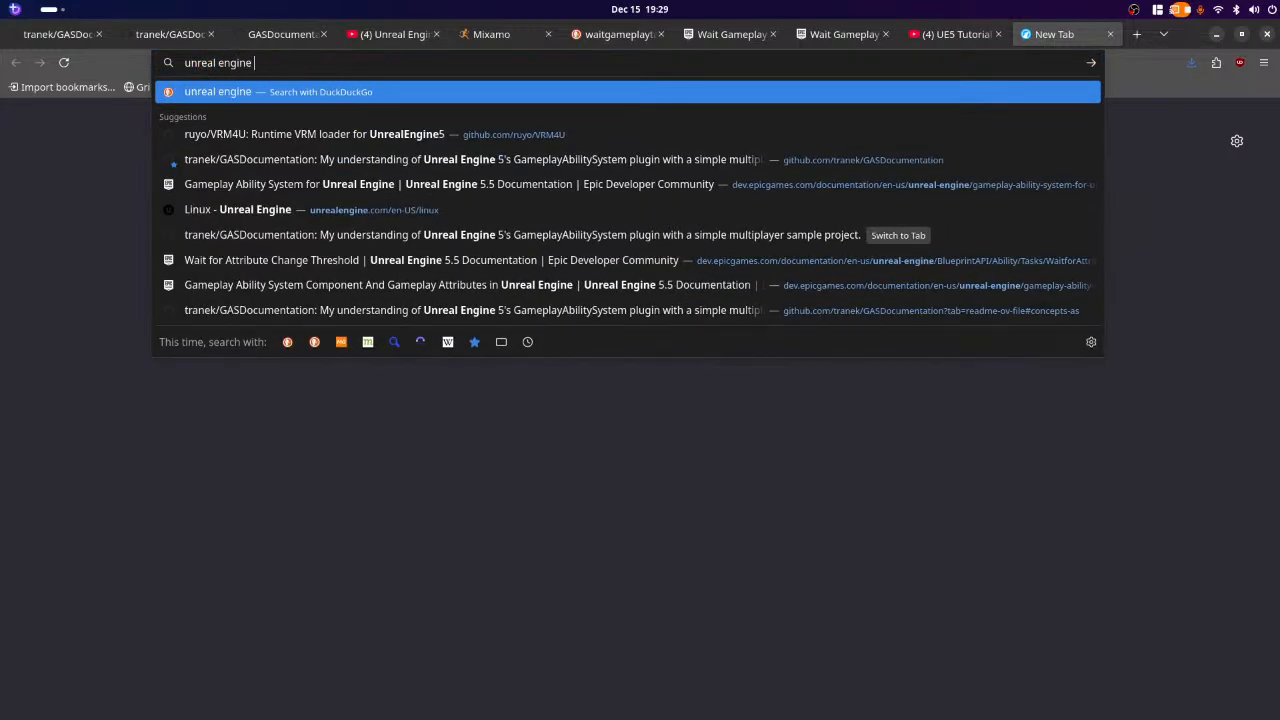
pyautogui.write('anim gr')
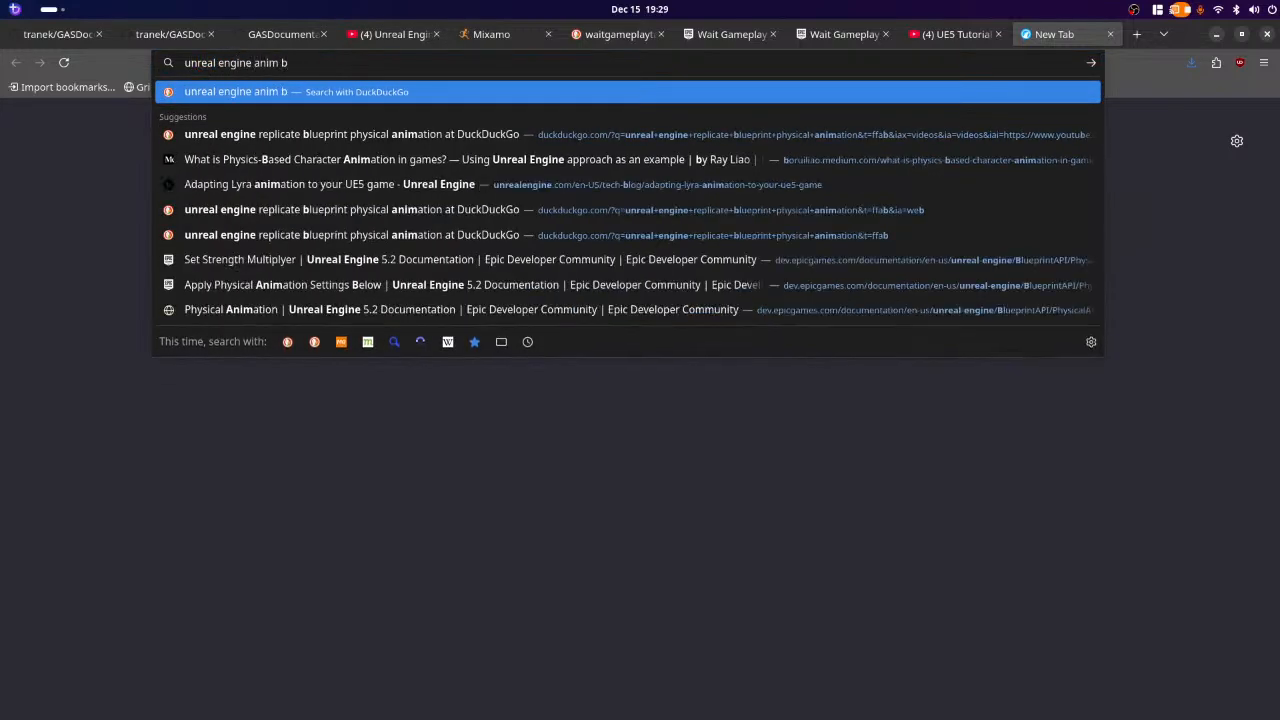
pyautogui.write('aph ')
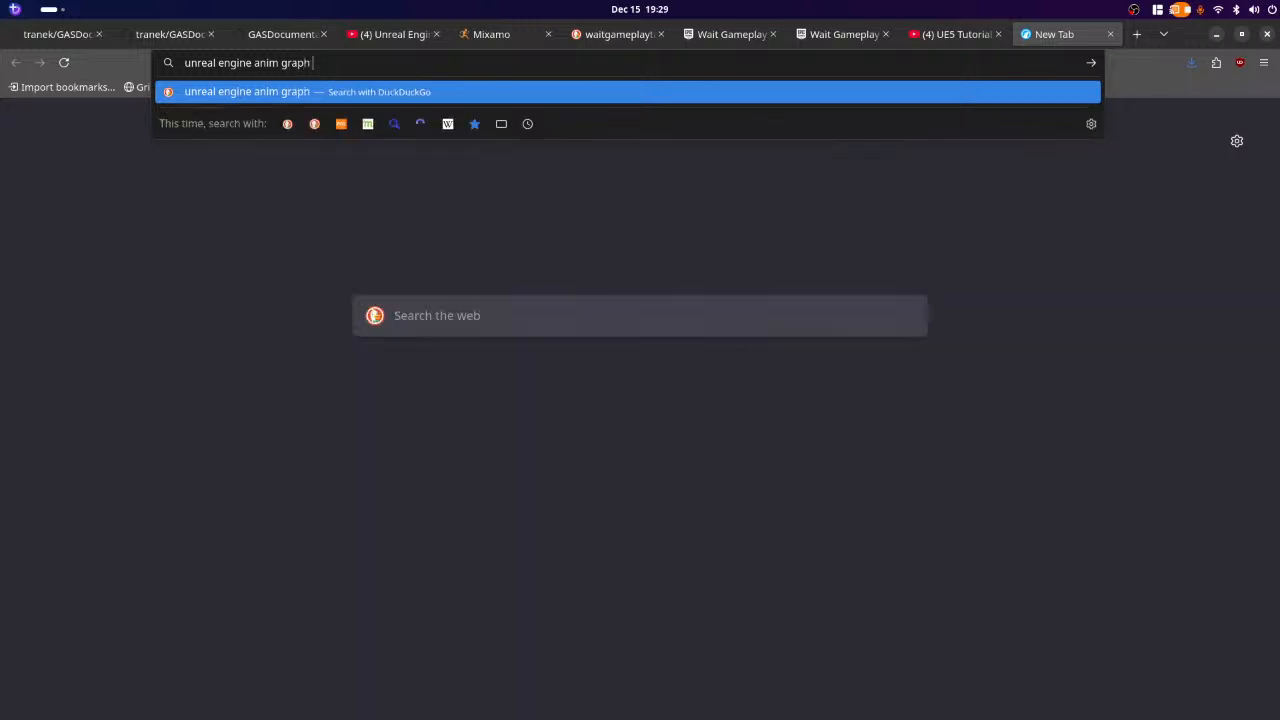
pyautogui.write('blend tew')
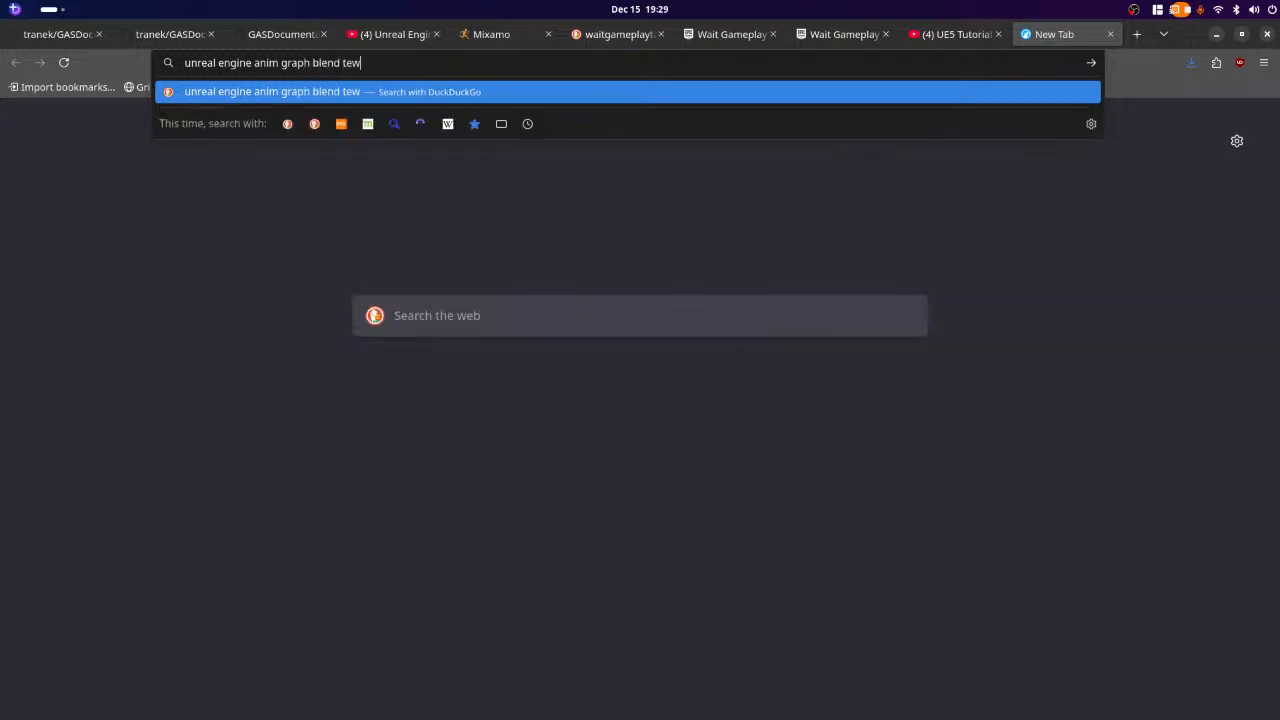
pyautogui.press('BackSpace')
pyautogui.press('BackSpace')
pyautogui.write('wo')
pyautogui.press('Return')
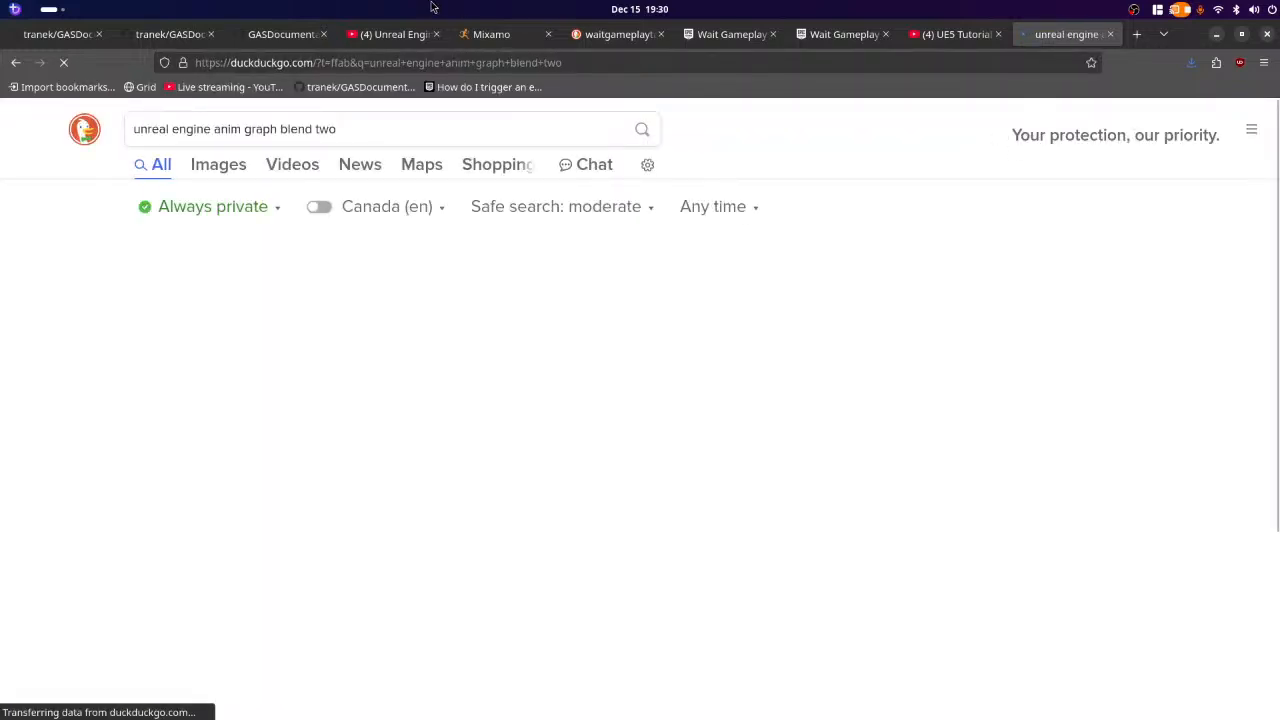
# - Look through the search results and open the forum thread "How can you Blend between multiple Blendspaces?" in its own tab
pyautogui.click(408, 129)
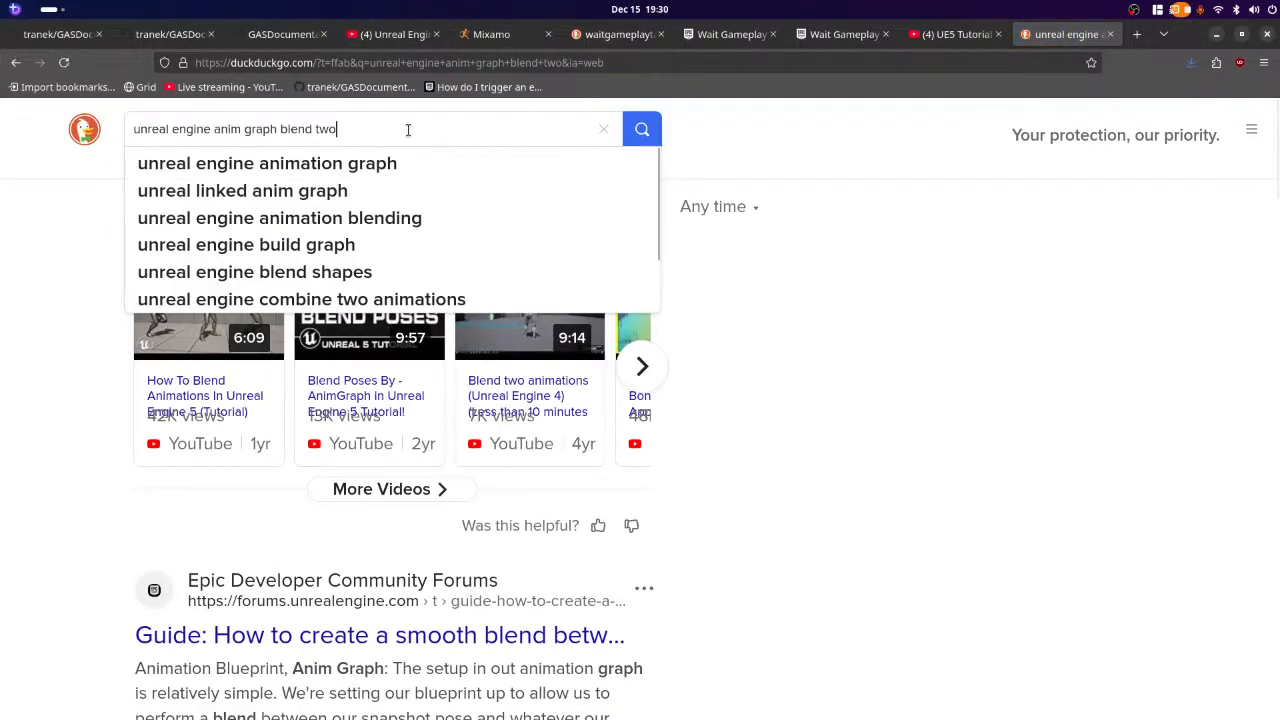
pyautogui.click(742, 415)
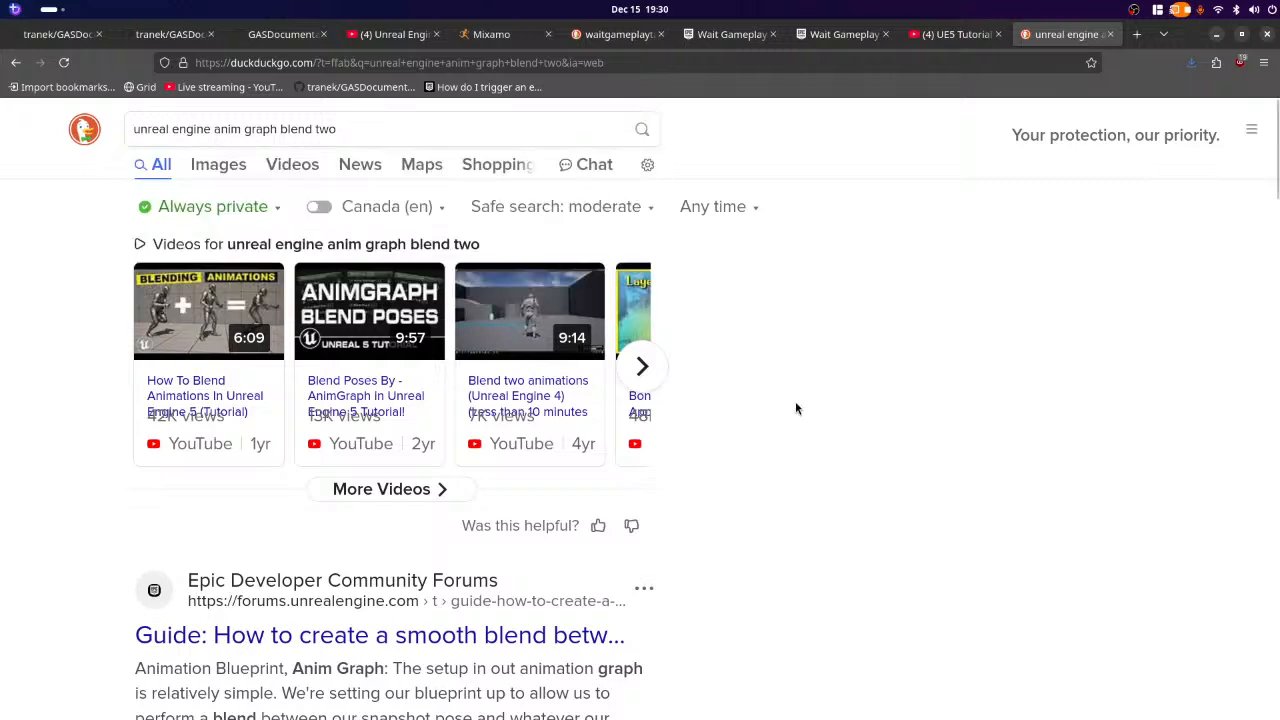
pyautogui.scroll(-3, 795, 401)
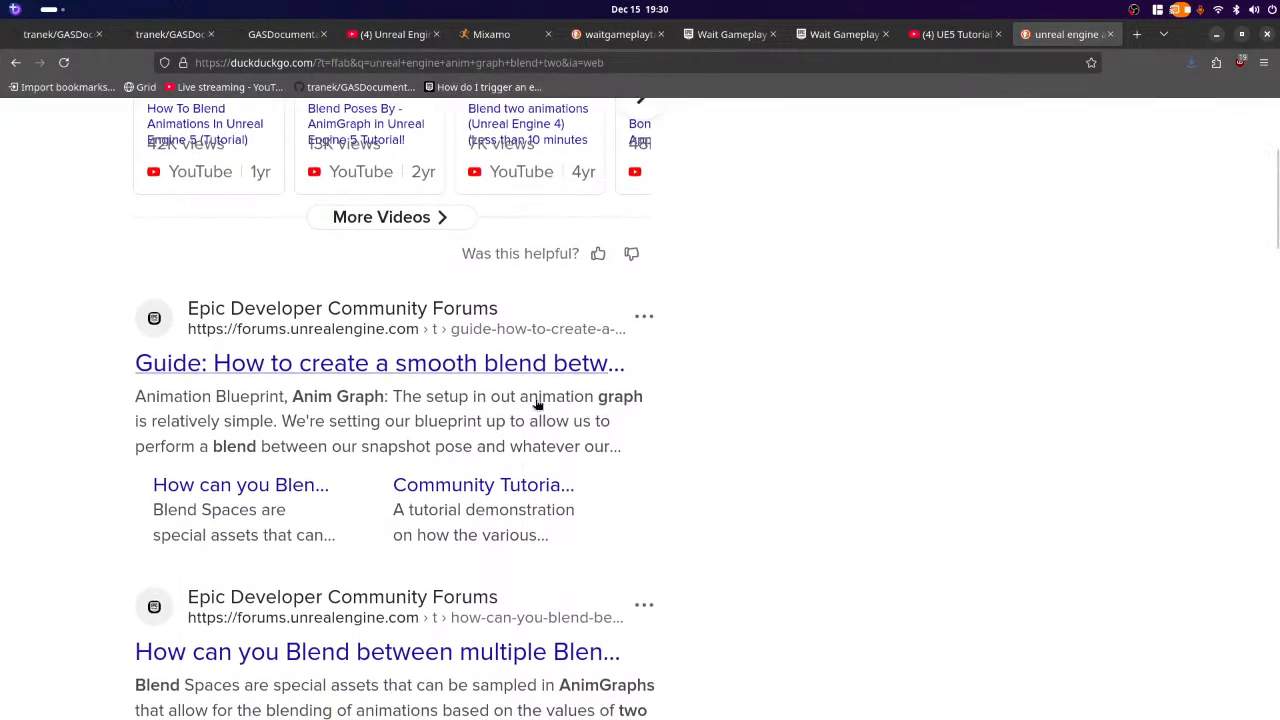
pyautogui.scroll(-3, 685, 414)
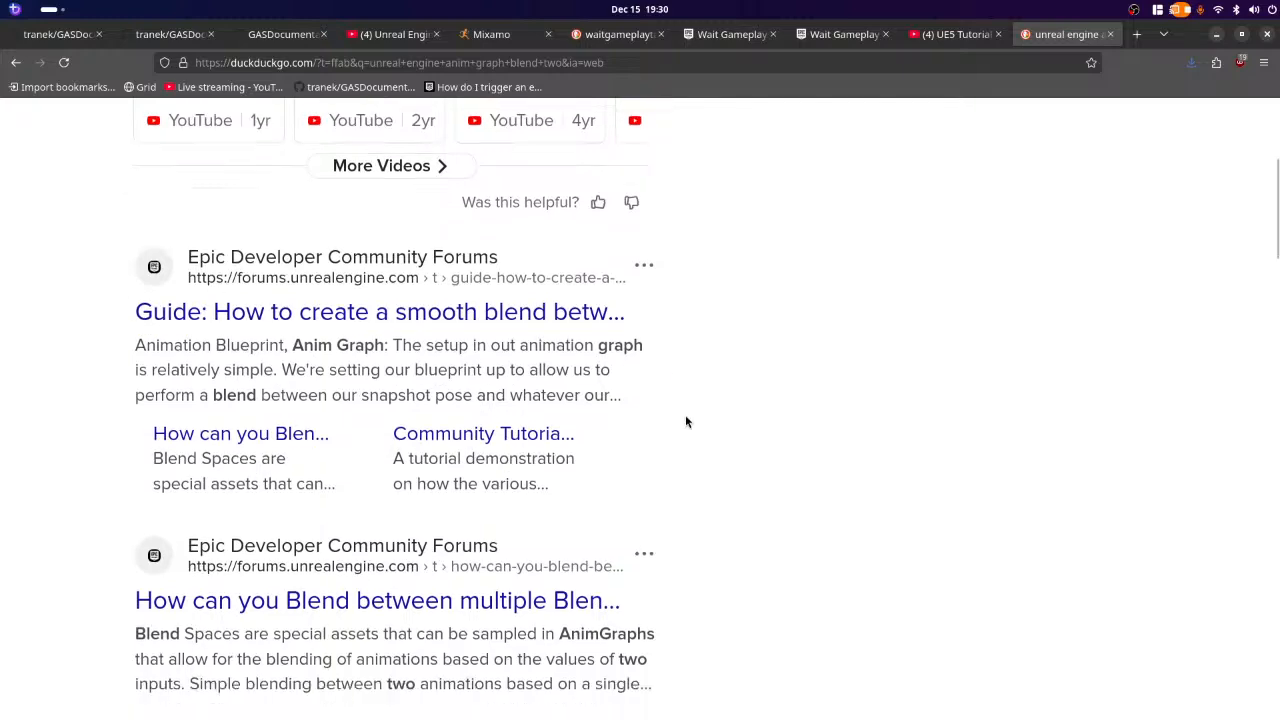
pyautogui.middleClick(615, 382)
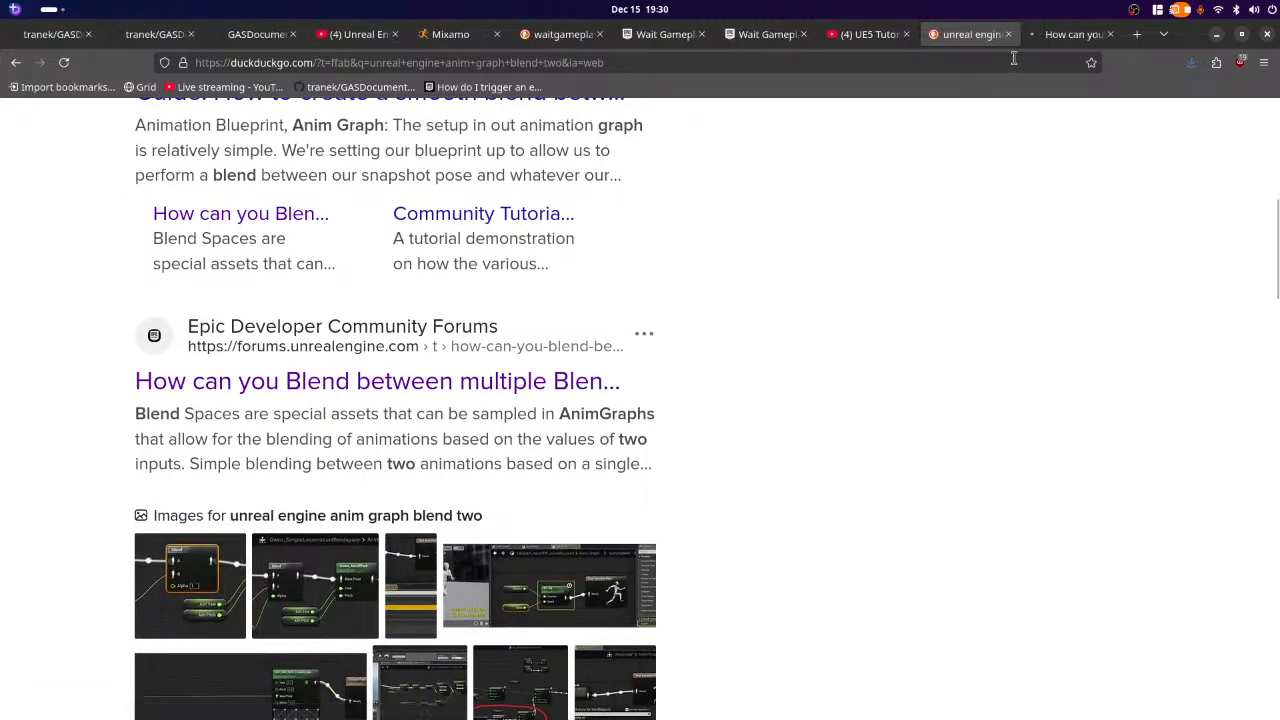
pyautogui.click(1063, 35)
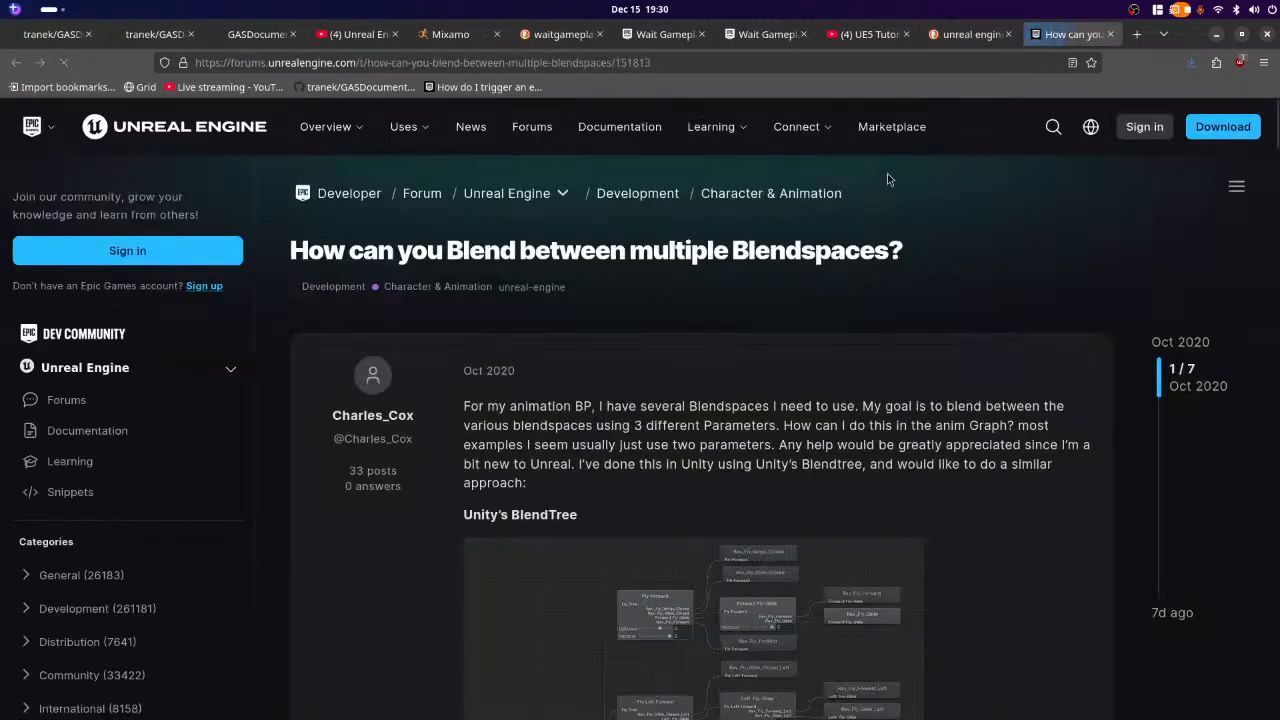
# - Read through the forum thread's replies and their graph screenshots for a node that blends two animations in the AnimGraph
pyautogui.scroll(-10, 911, 530)
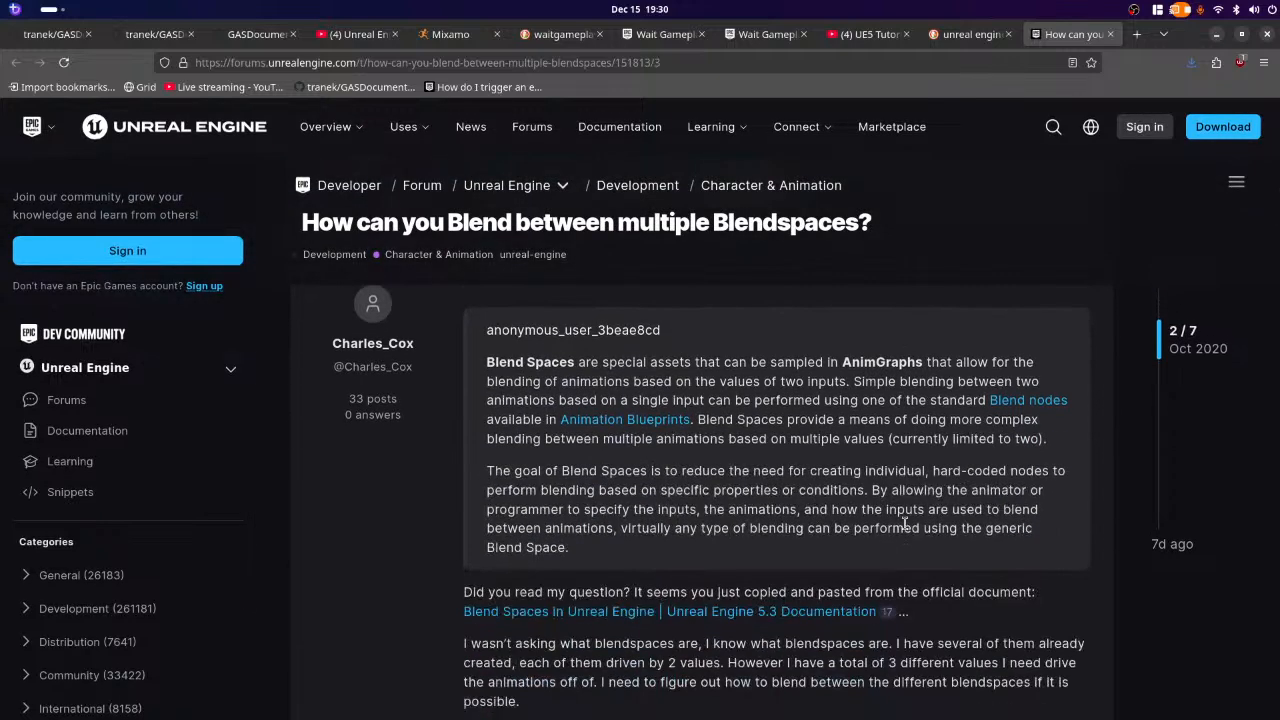
pyautogui.scroll(-3, 905, 522)
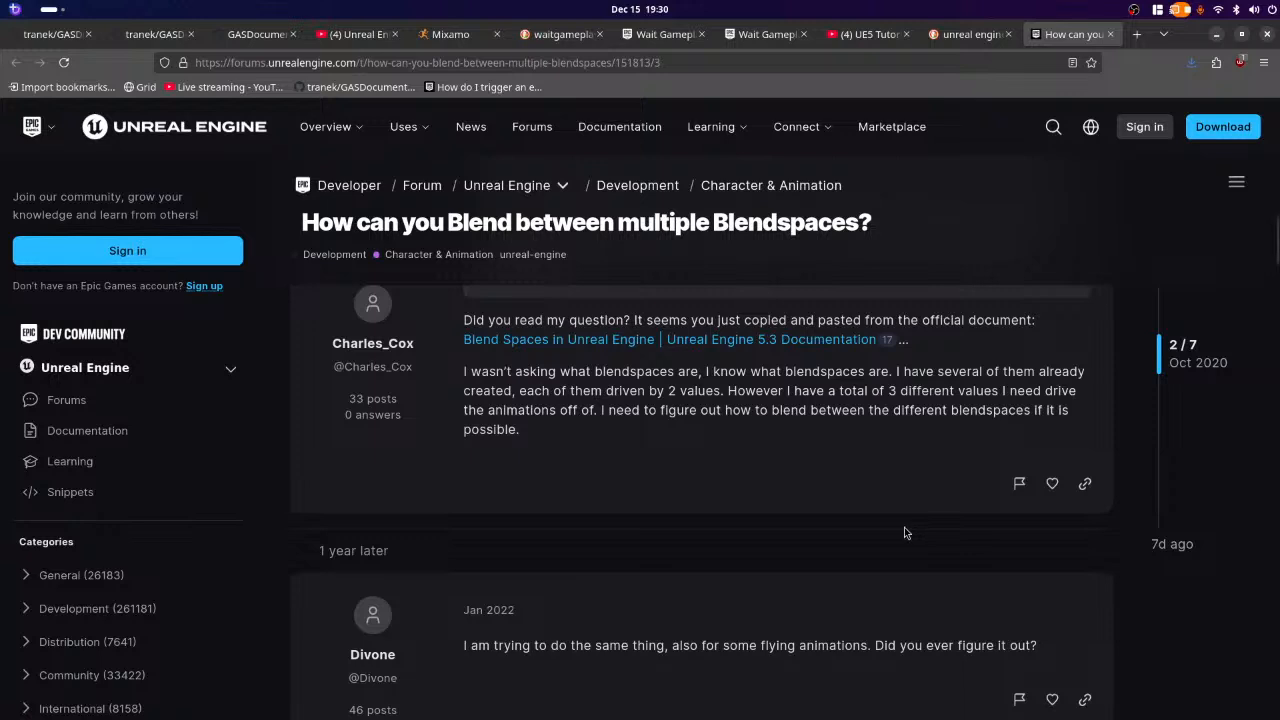
pyautogui.scroll(-5, 904, 527)
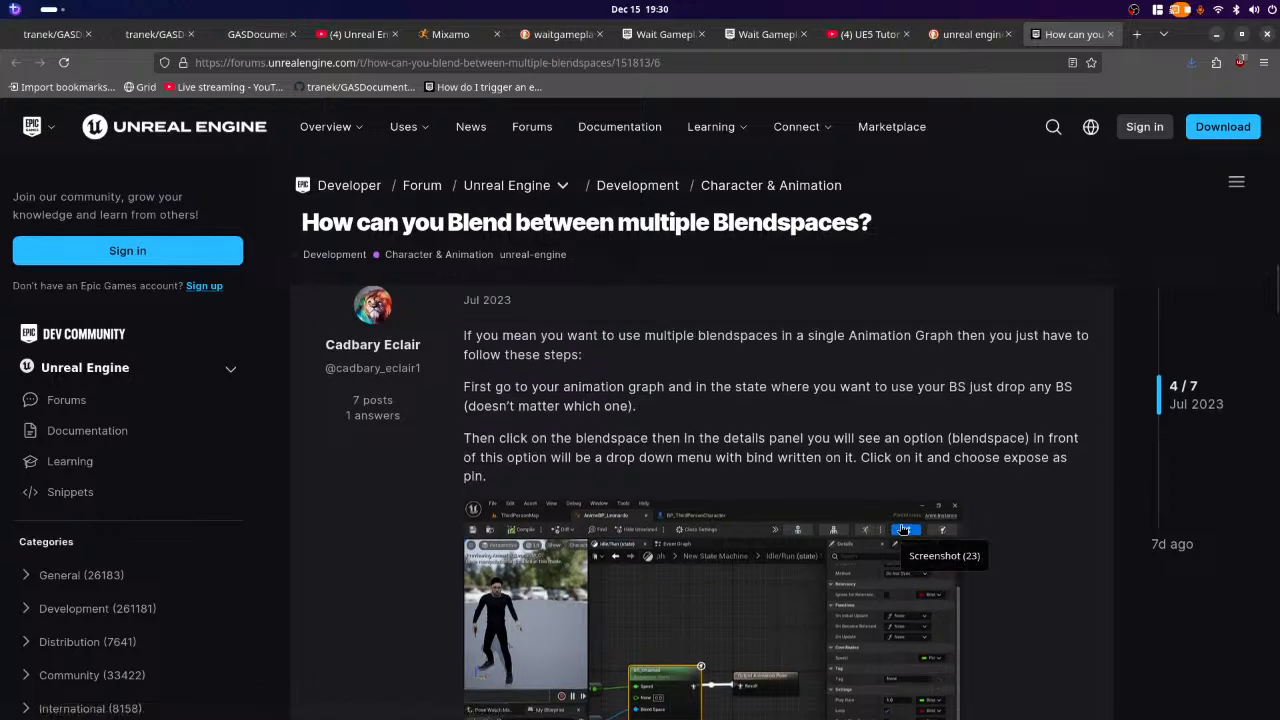
pyautogui.scroll(-3, 905, 525)
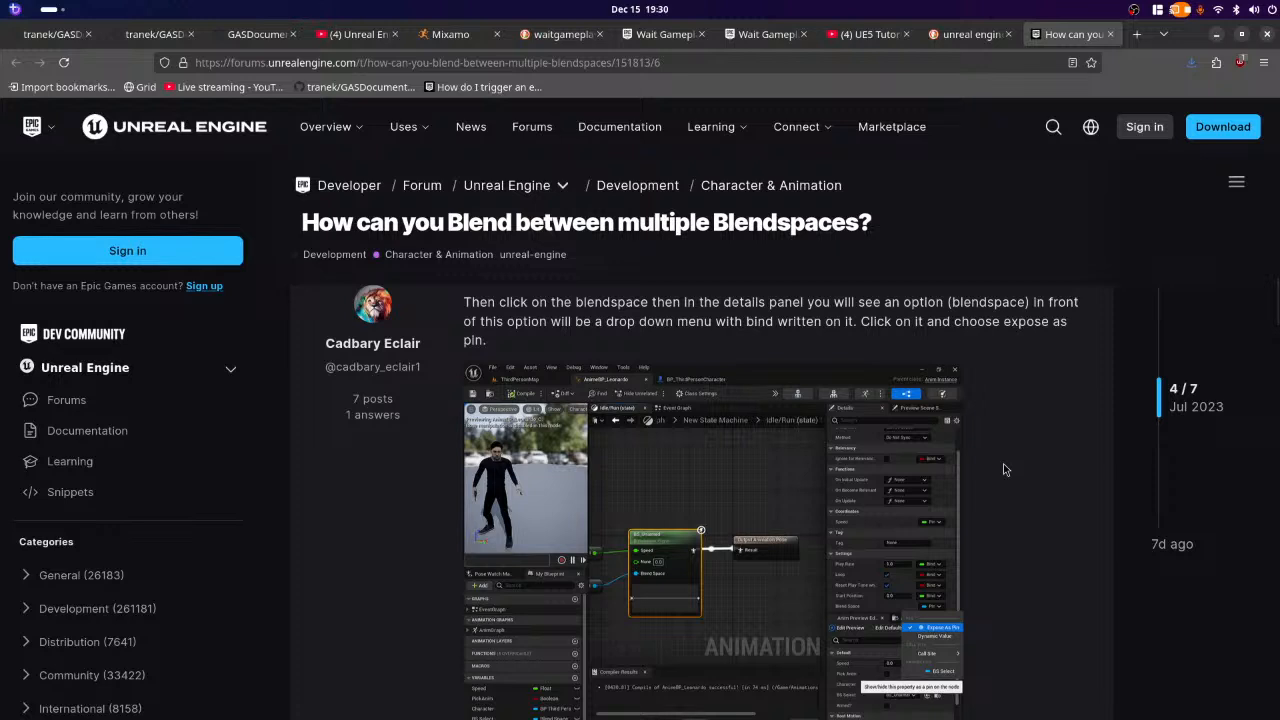
pyautogui.scroll(3, 1005, 469)
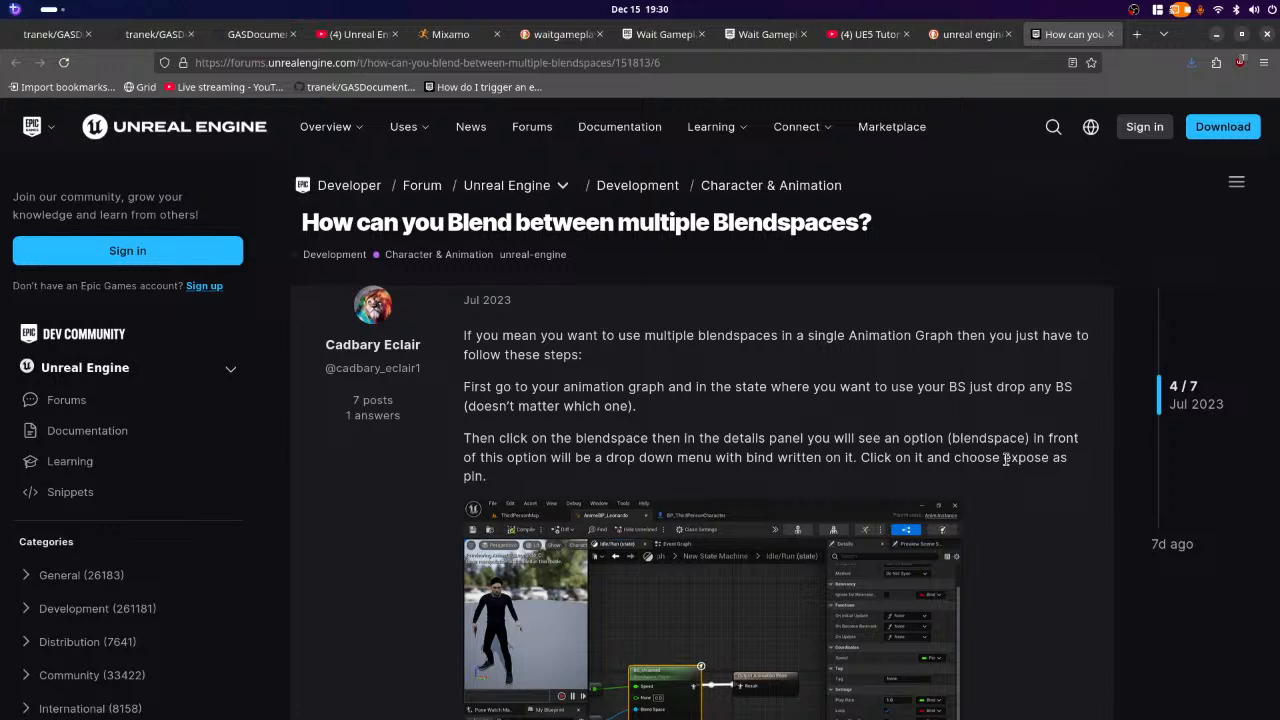
pyautogui.scroll(-3, 1005, 459)
pyautogui.scroll(3, 1007, 462)
pyautogui.scroll(-5, 1005, 457)
pyautogui.scroll(-6, 1007, 459)
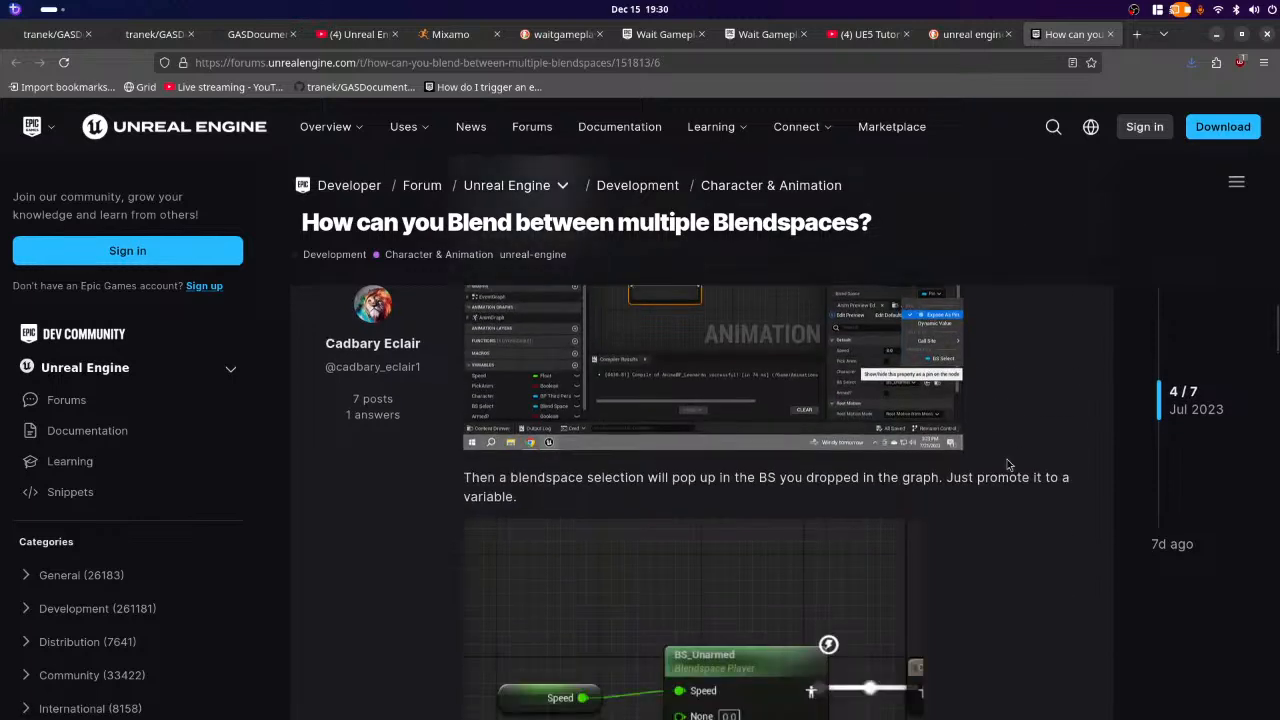
pyautogui.scroll(-8, 1007, 459)
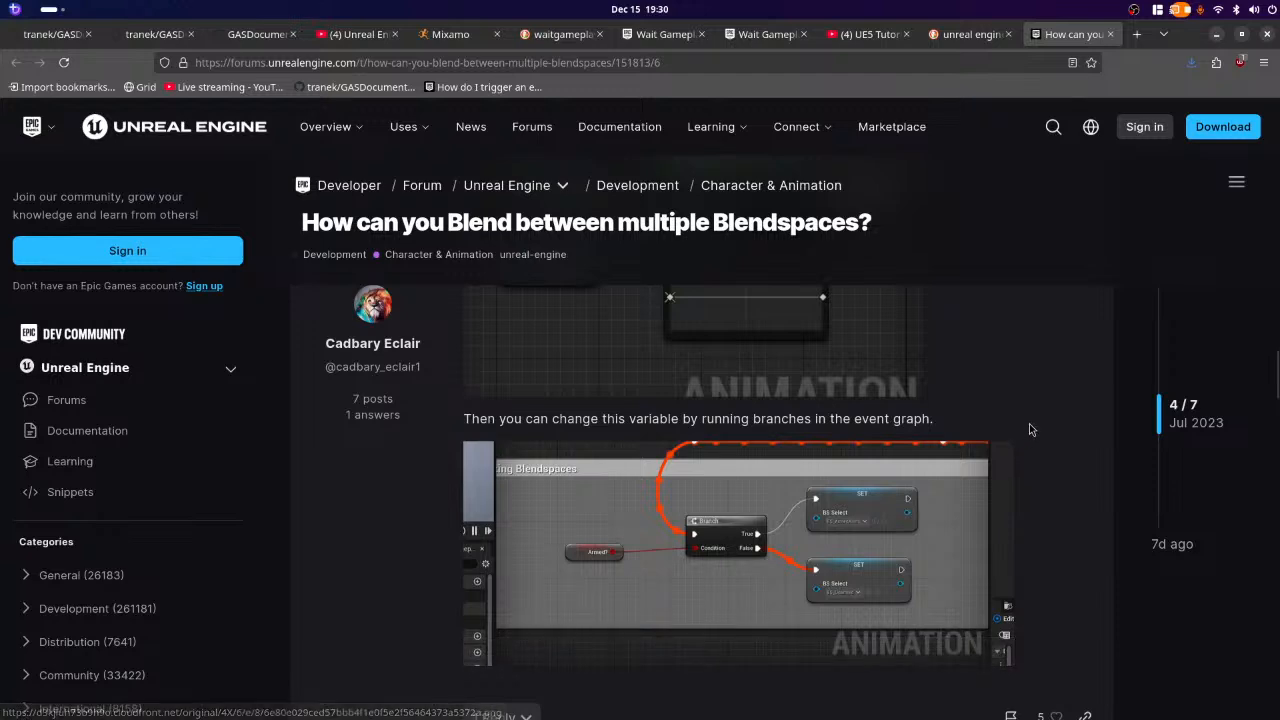
pyautogui.scroll(5, 1026, 425)
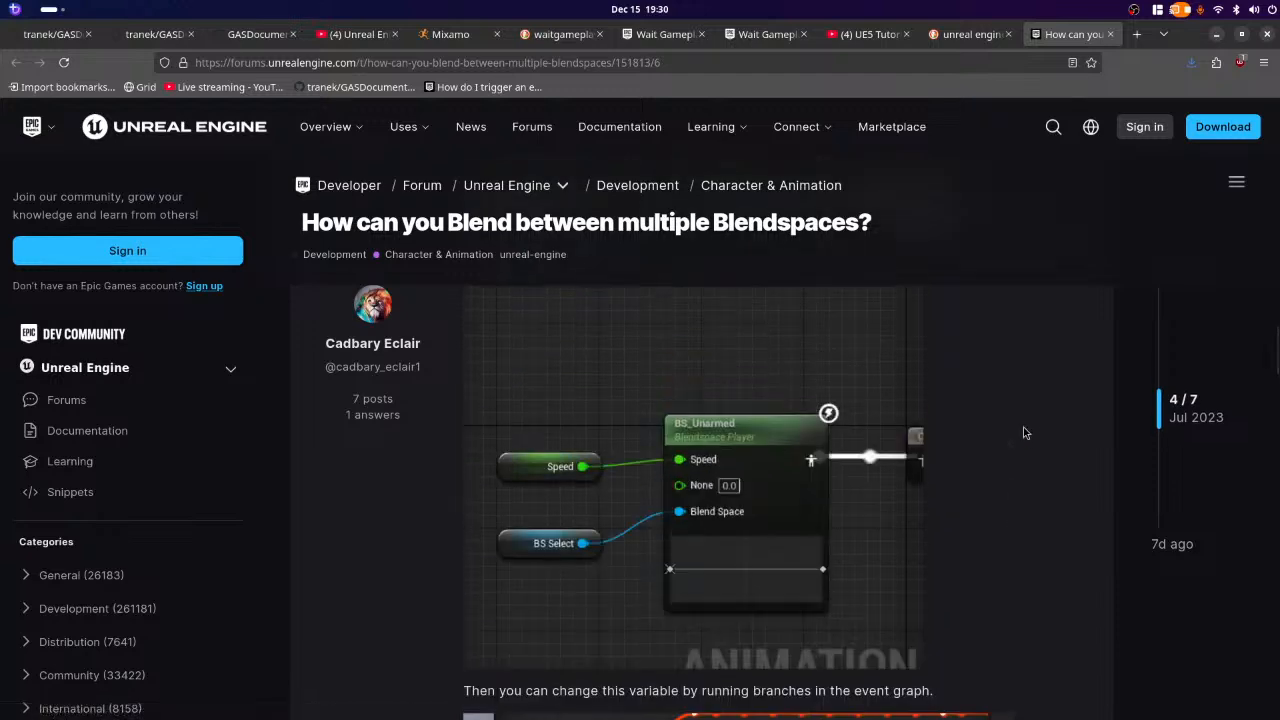
pyautogui.scroll(-8, 1025, 431)
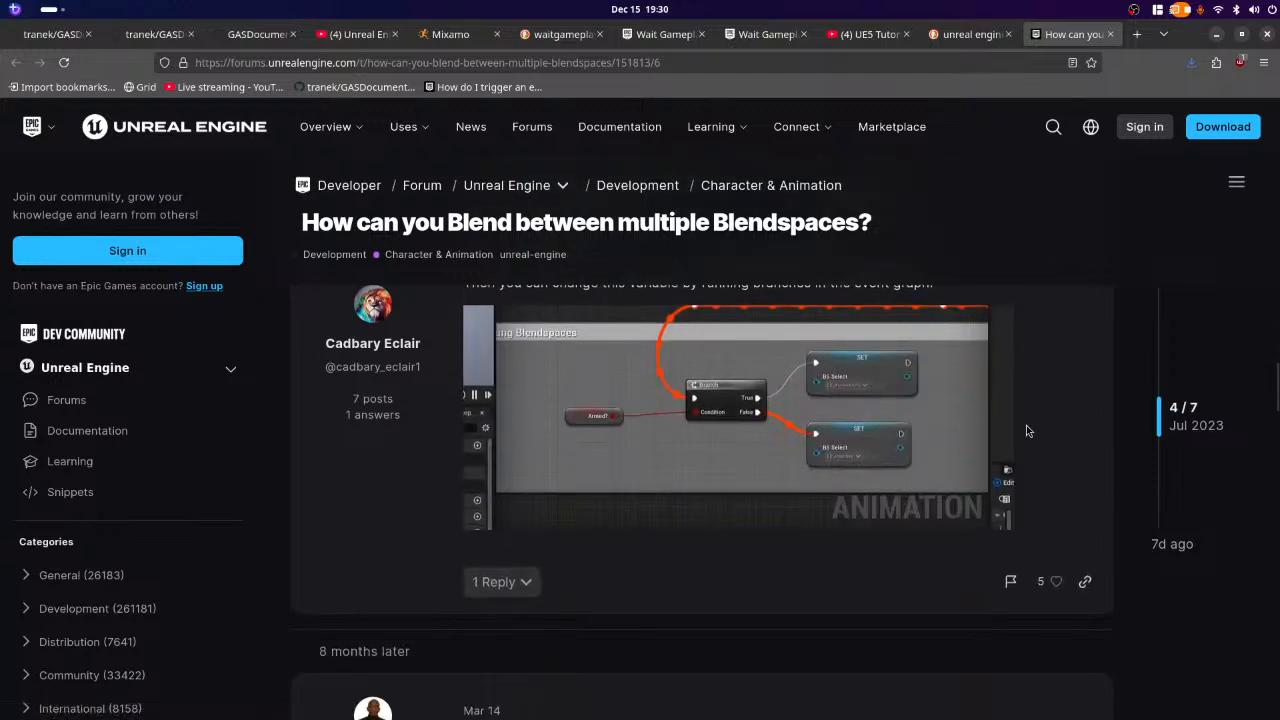
pyautogui.scroll(5, 1026, 430)
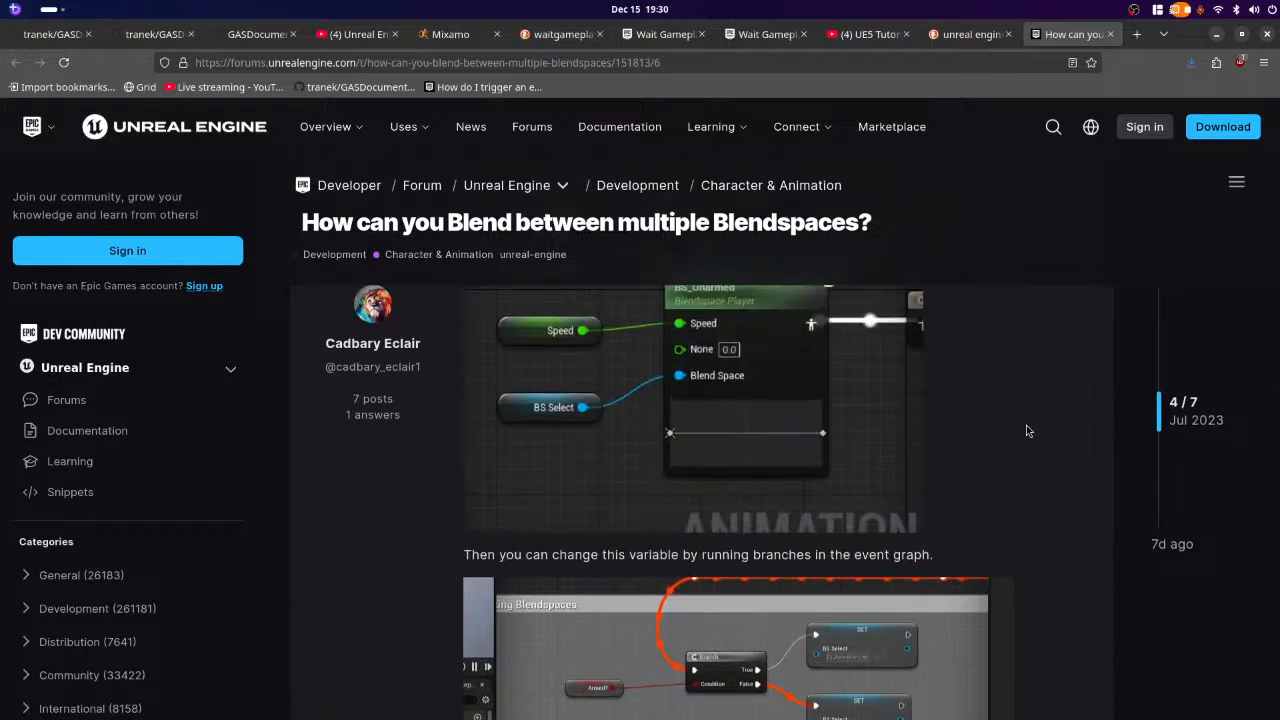
pyautogui.scroll(-9, 1026, 431)
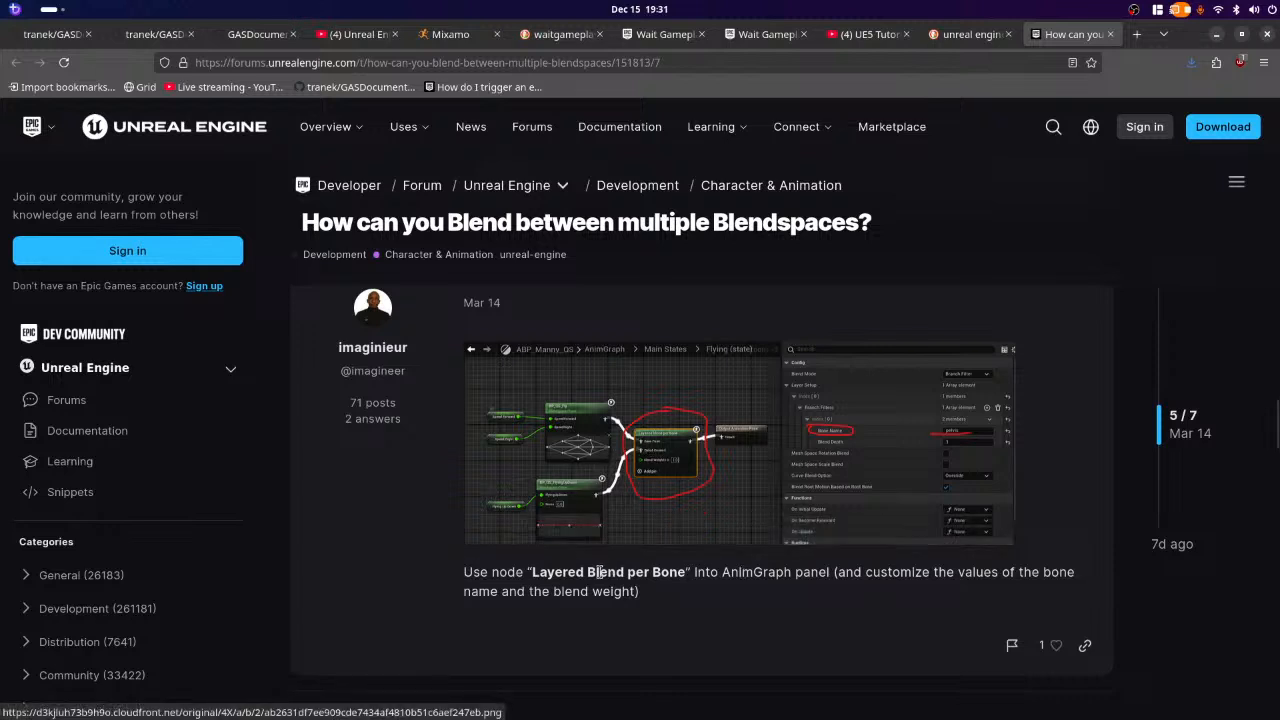
# - Switch to the Unreal Editor's ABP_Guest window and add a Layered blend per bone node with the cached Locomotion pose as its Base Pose
pyautogui.press('super')
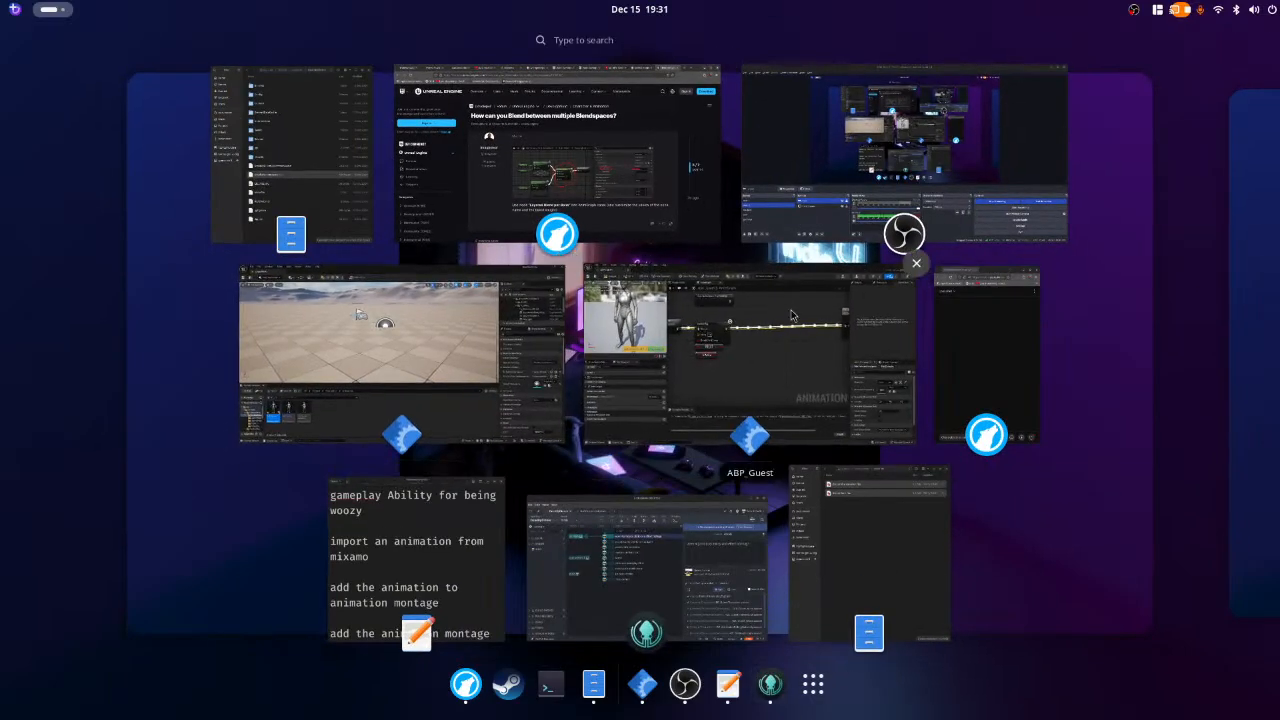
pyautogui.click(784, 372)
pyautogui.moveTo(709, 354); pyautogui.dragTo(730, 450, button='right')
pyautogui.moveTo(581, 261); pyautogui.dragTo(753, 324)
pyautogui.write('layerd')
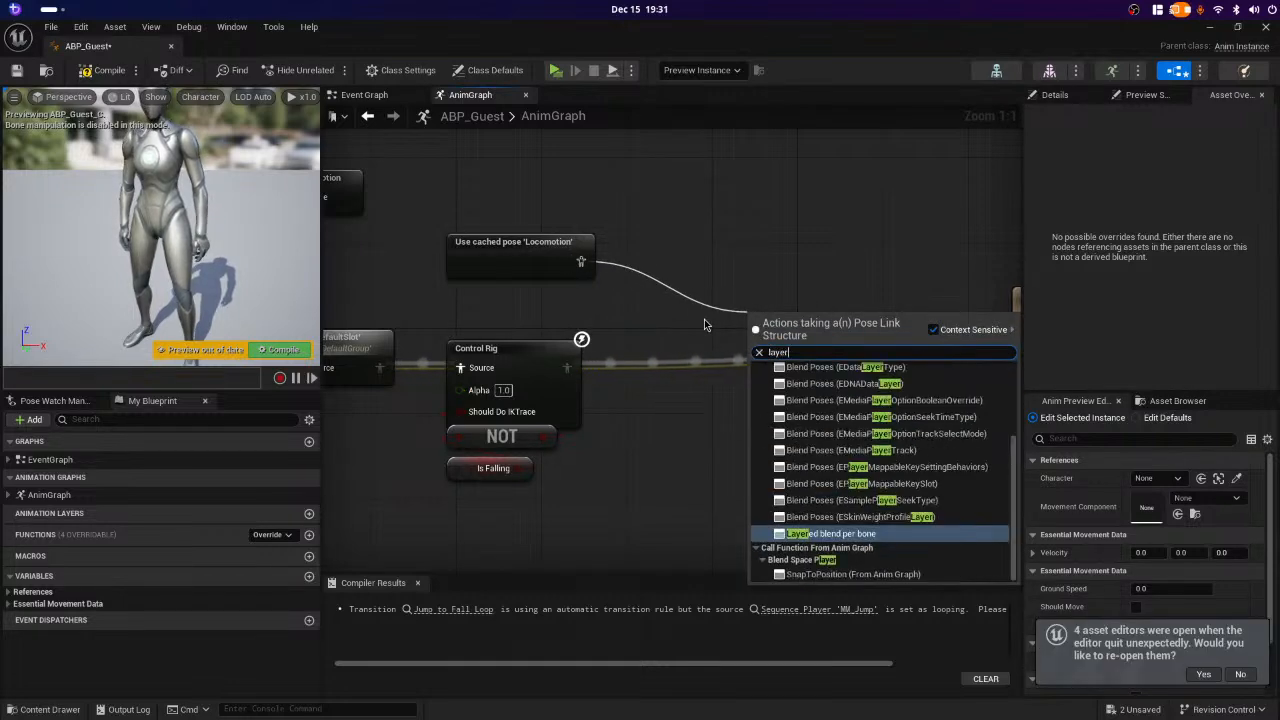
pyautogui.press('BackSpace')
pyautogui.press('BackSpace')
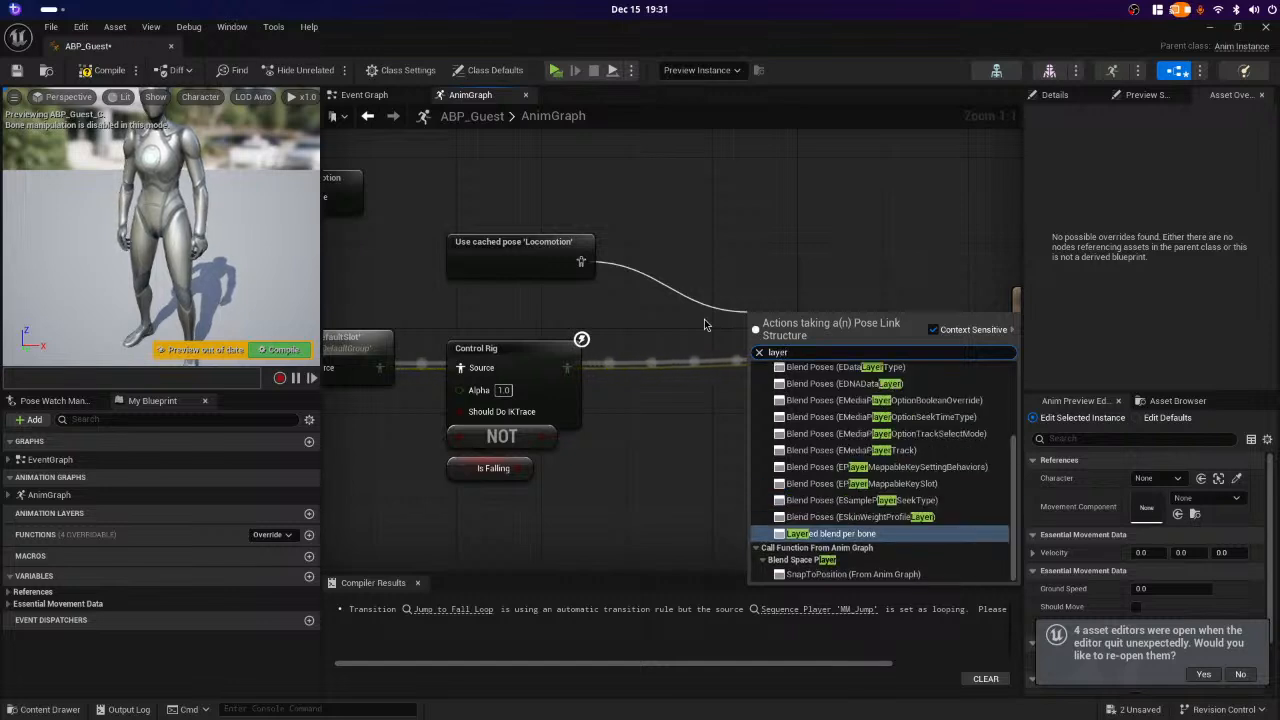
pyautogui.write('red')
pyautogui.press('Return')
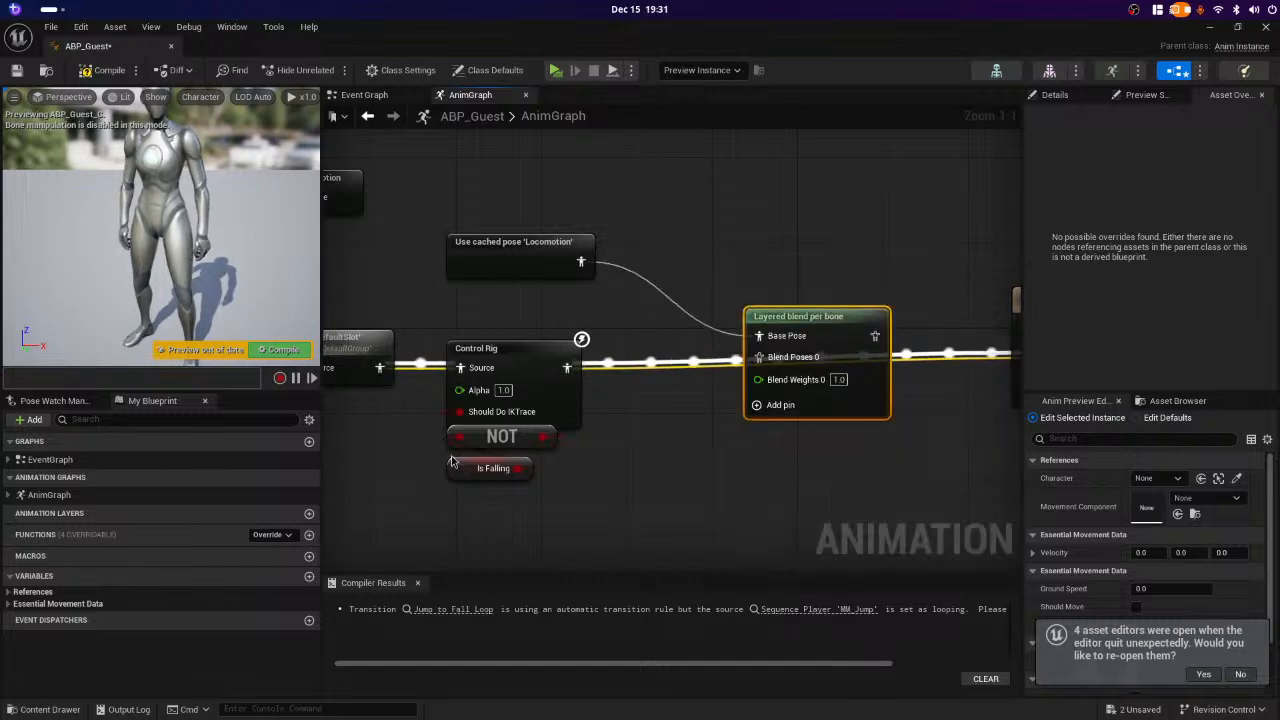
# - Connect the Control Rig's output to Blend Poses 0 and the Layered blend per bone output to the Output Pose's Result
pyautogui.moveTo(567, 367); pyautogui.dragTo(758, 357)
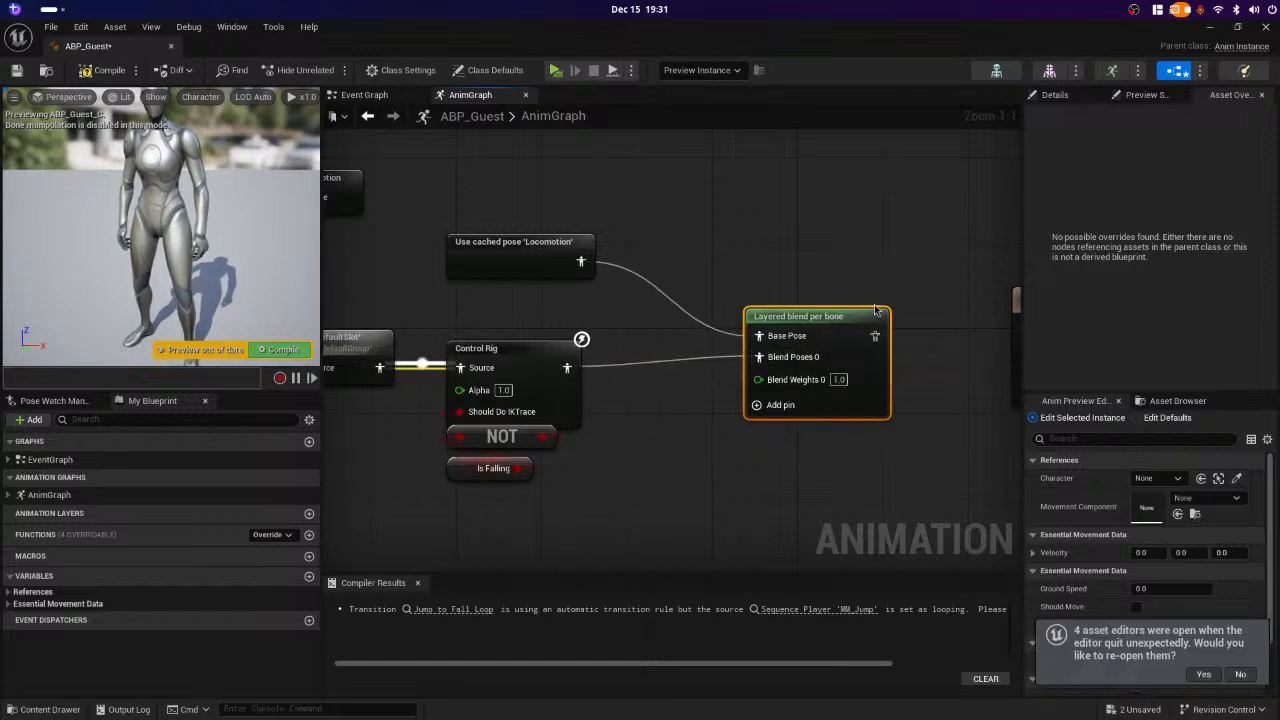
pyautogui.moveTo(852, 316); pyautogui.dragTo(820, 316)
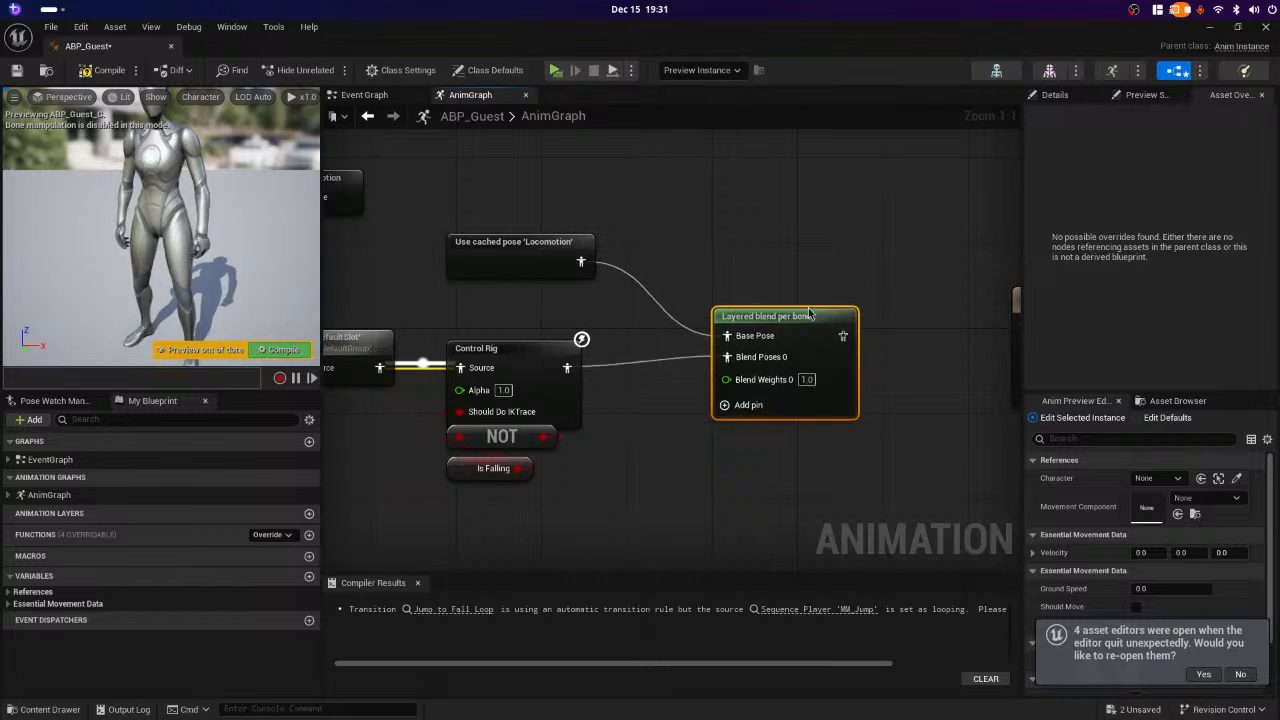
pyautogui.moveTo(894, 457); pyautogui.dragTo(691, 463, button='right')
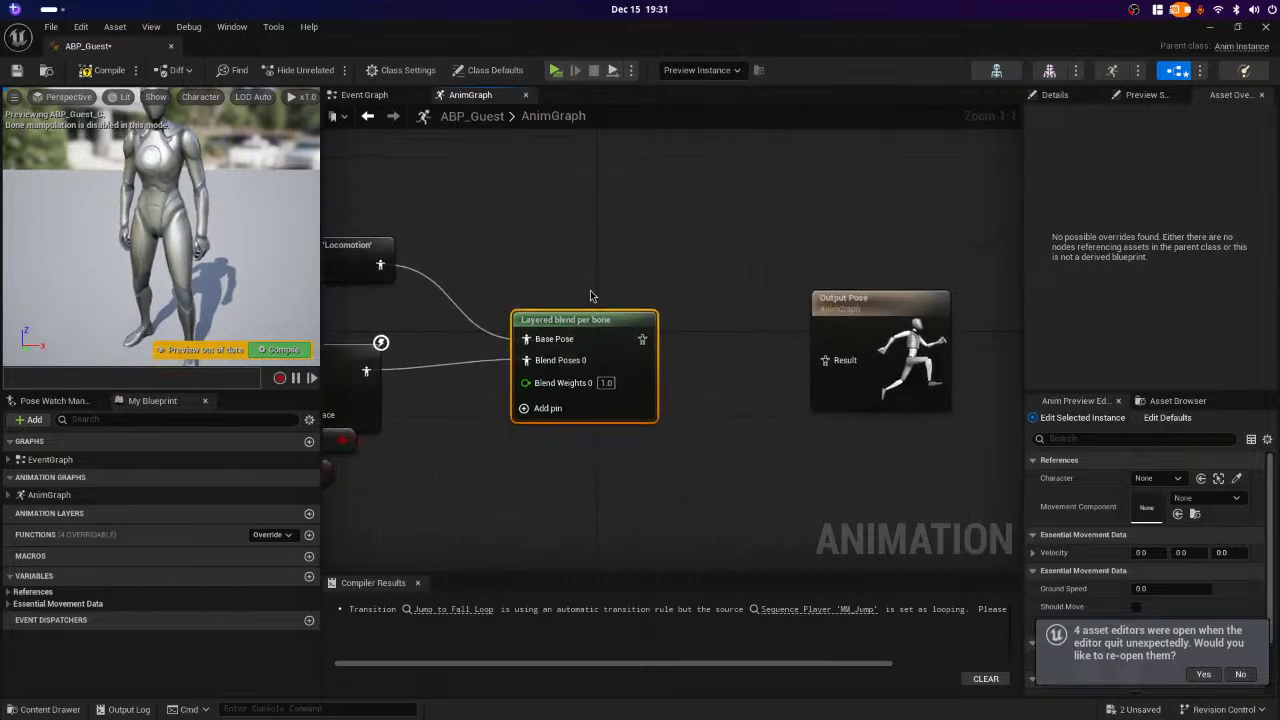
pyautogui.moveTo(643, 339); pyautogui.dragTo(824, 358)
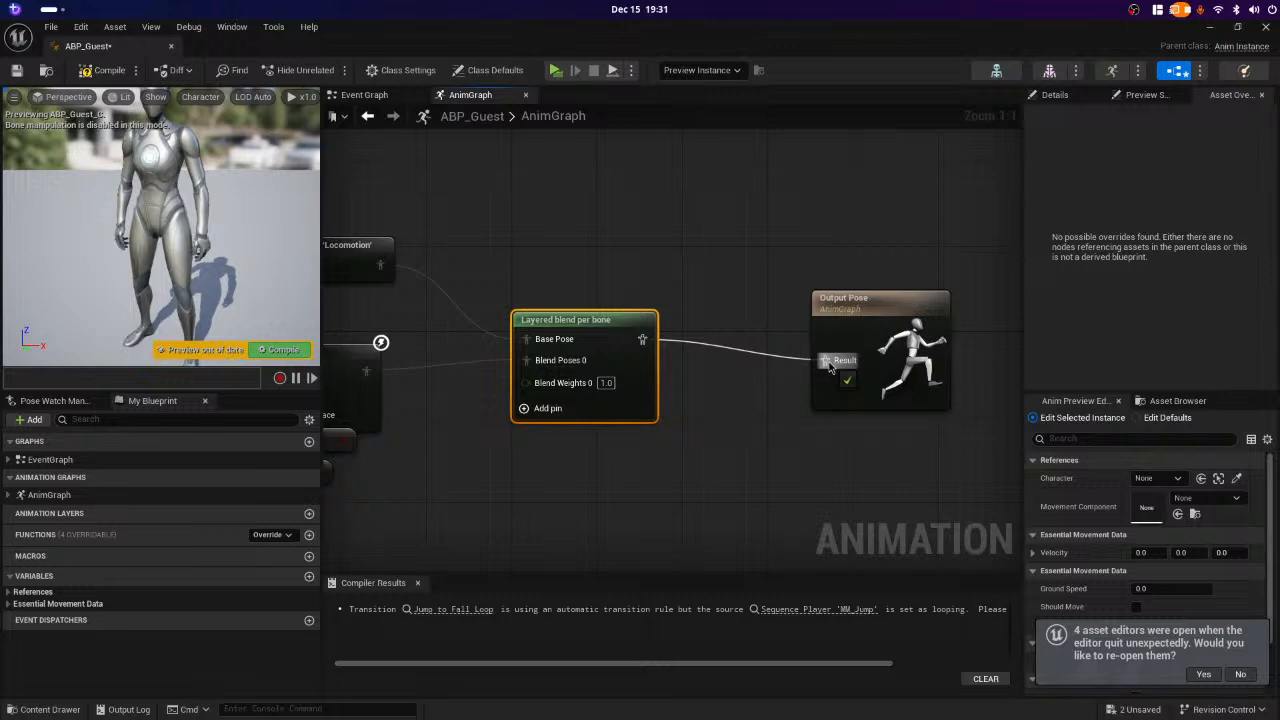
# - Compile and save ABP_Guest, and decline re-opening the previously open asset editors
pyautogui.click(105, 72)
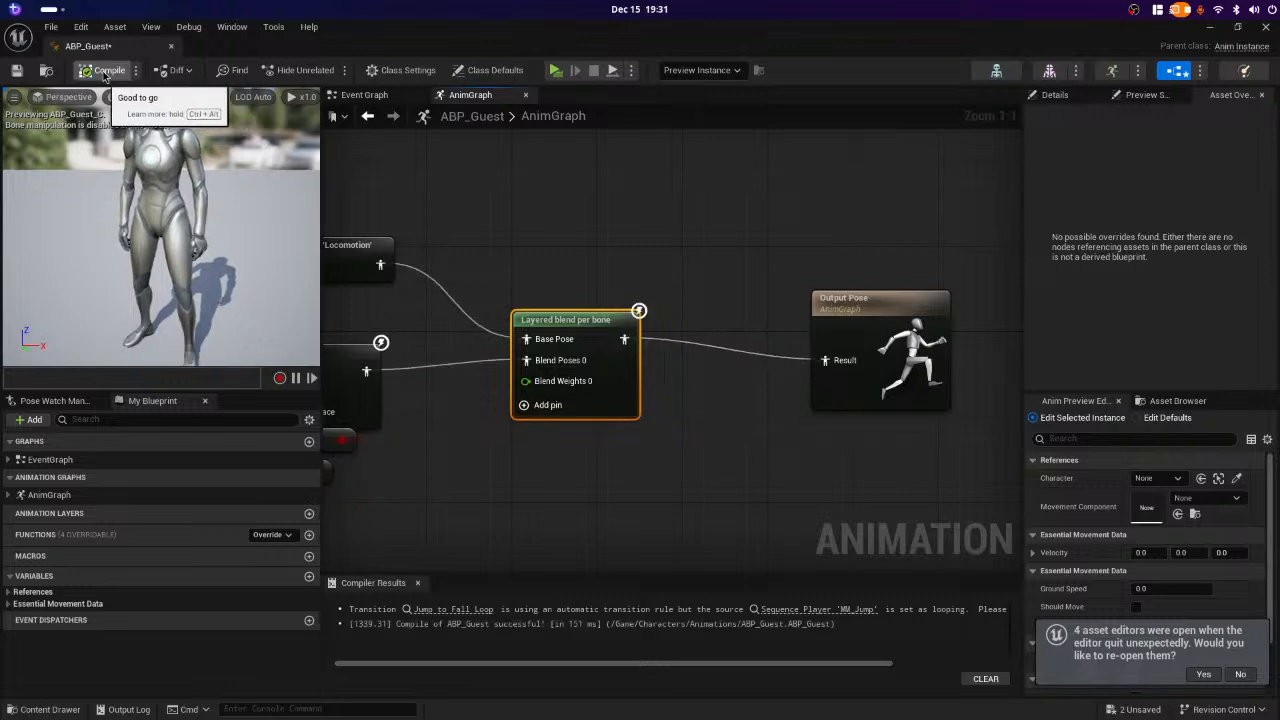
pyautogui.click(17, 77)
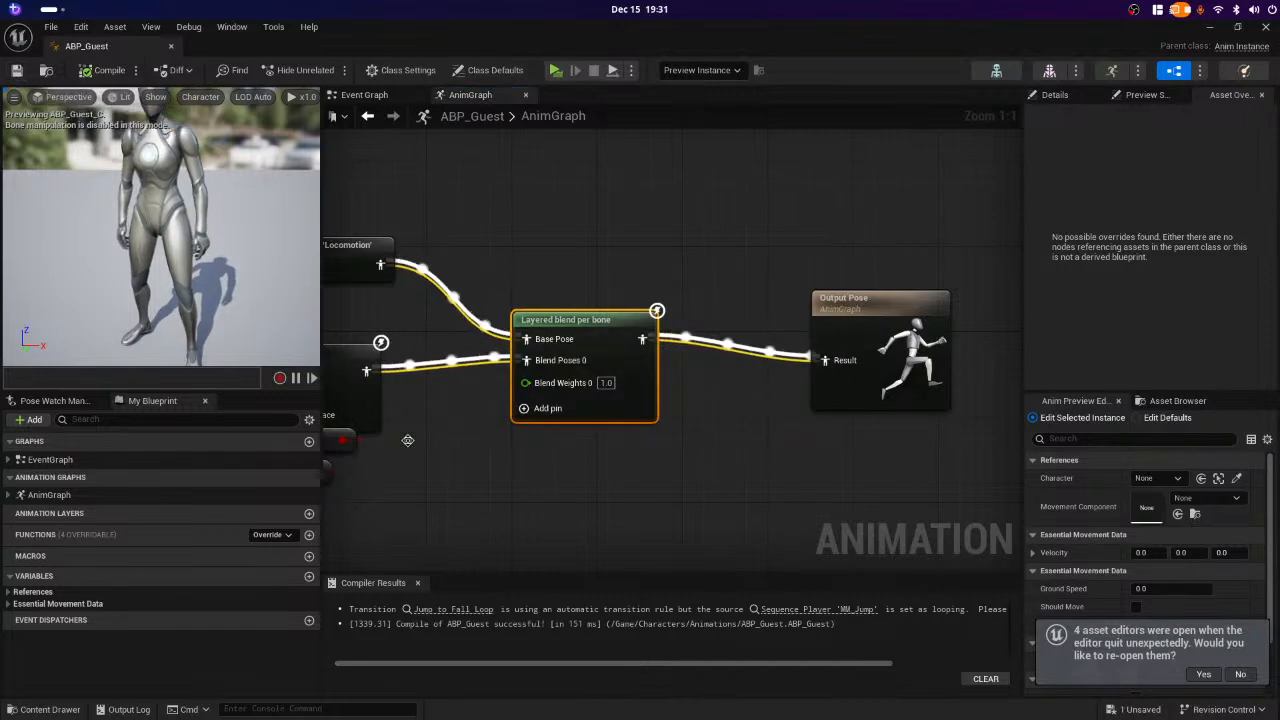
pyautogui.click(1240, 674)
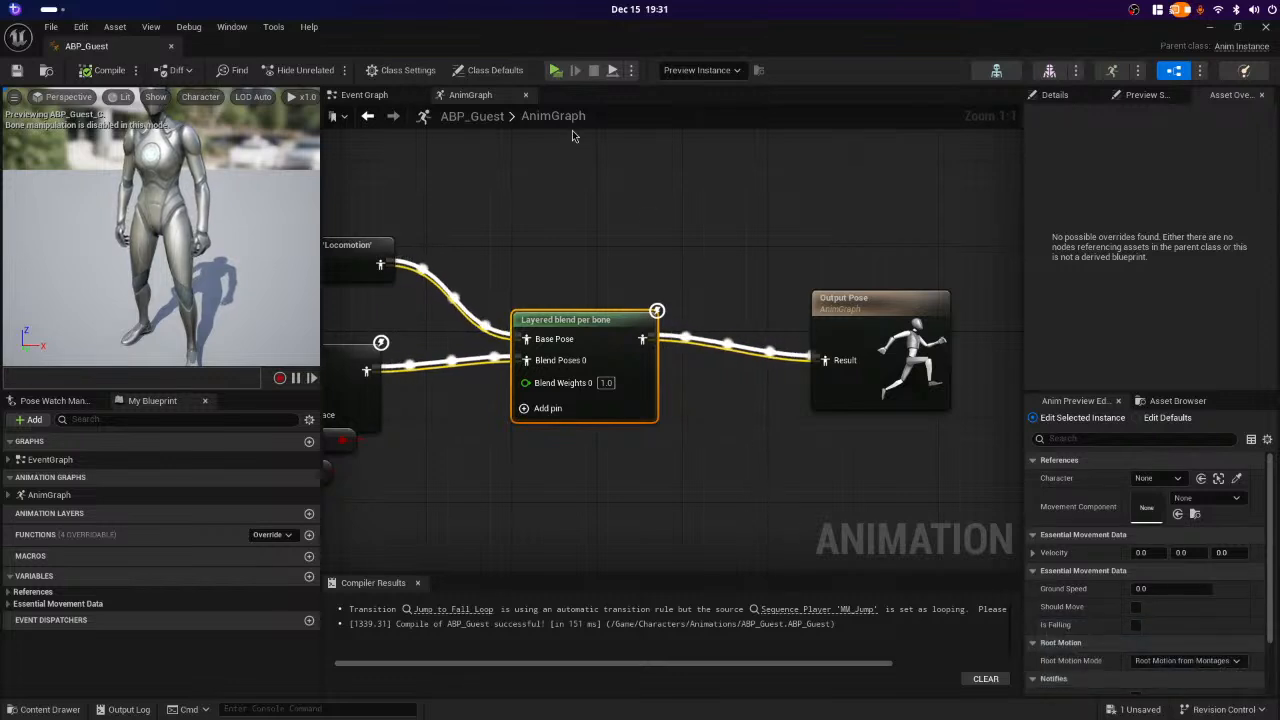
# - Play-test the two-player session with the gameplay debugger shown, moving the guest character to watch the woozy animation, and stop the session
pyautogui.click(554, 79)
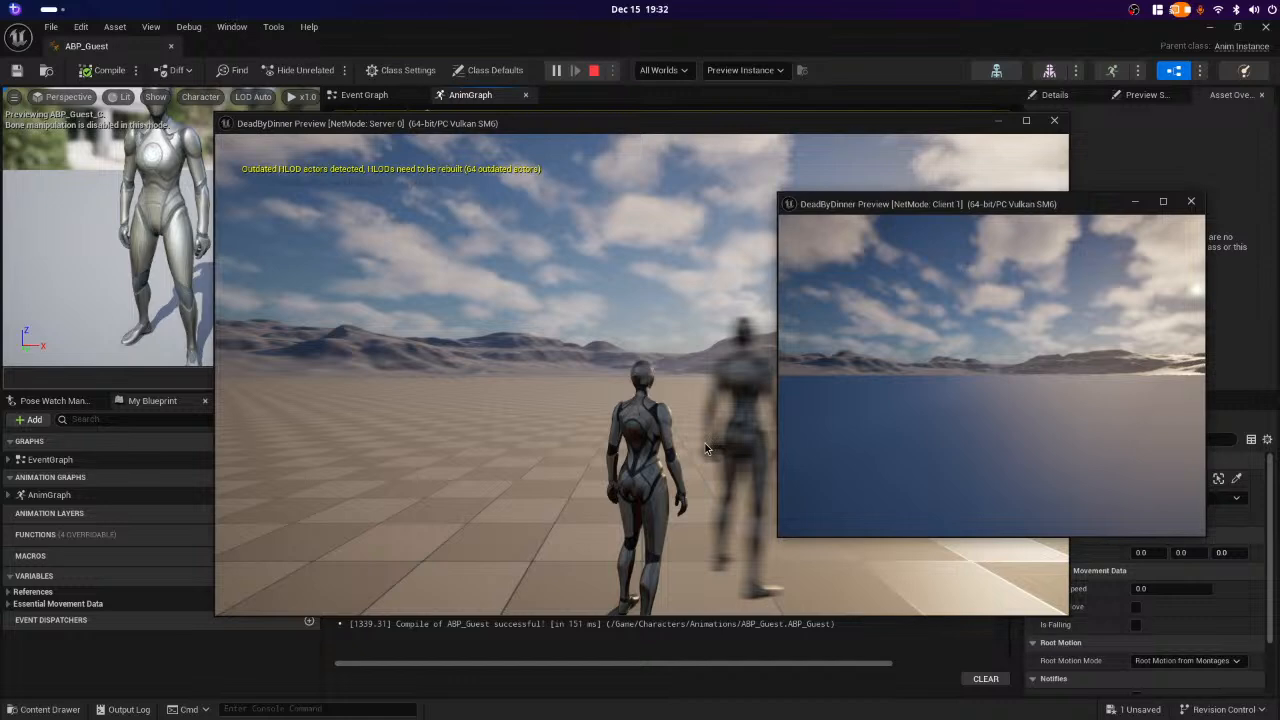
pyautogui.click(611, 502)
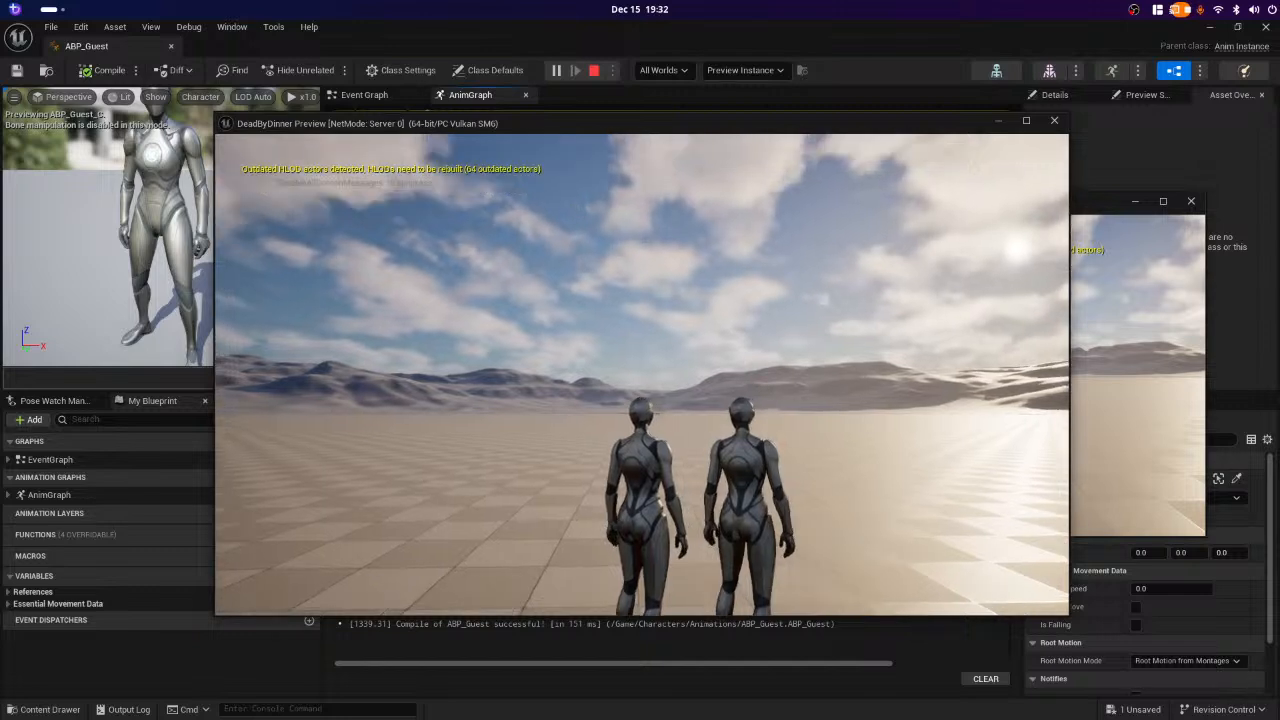
pyautogui.press("'")
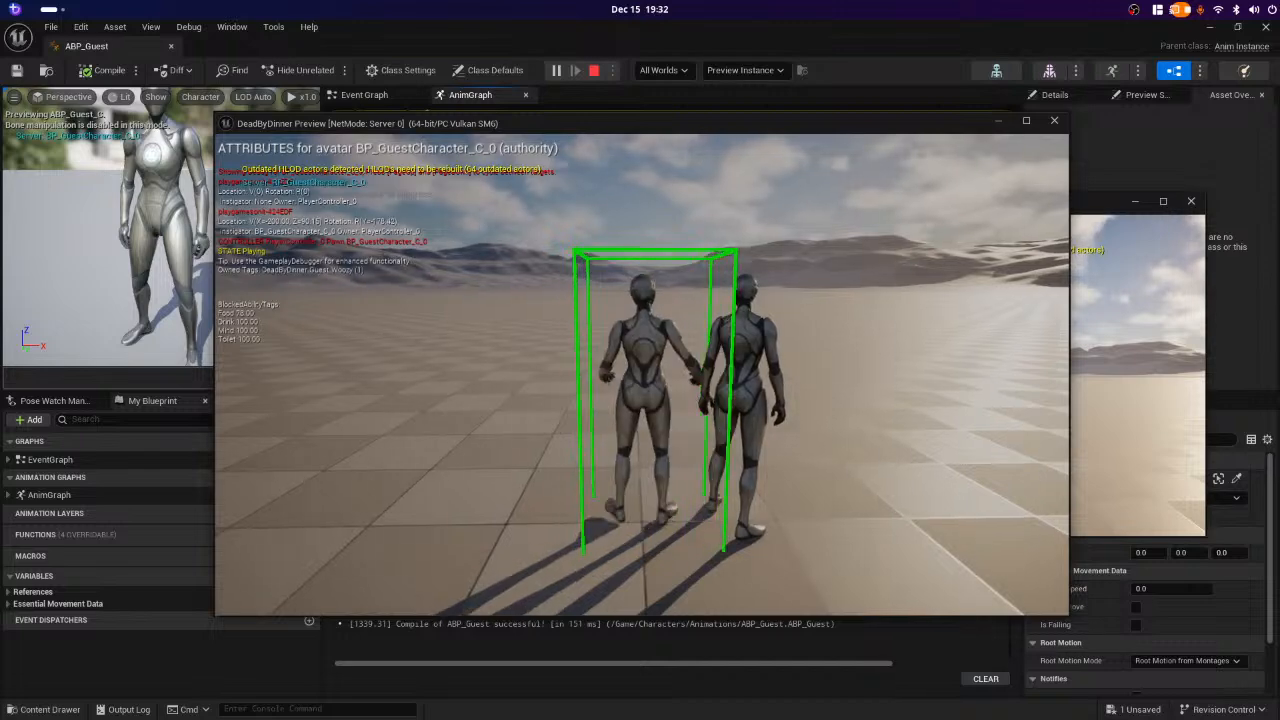
pyautogui.press('w')
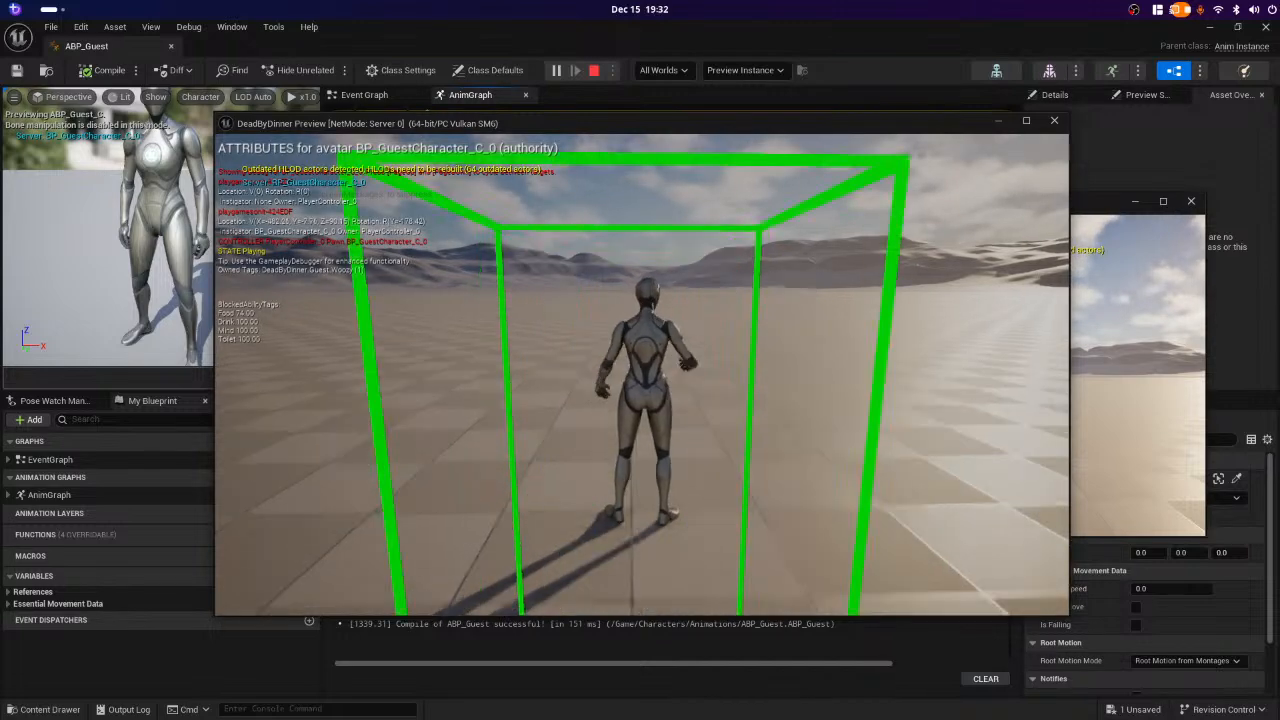
pyautogui.press('s')
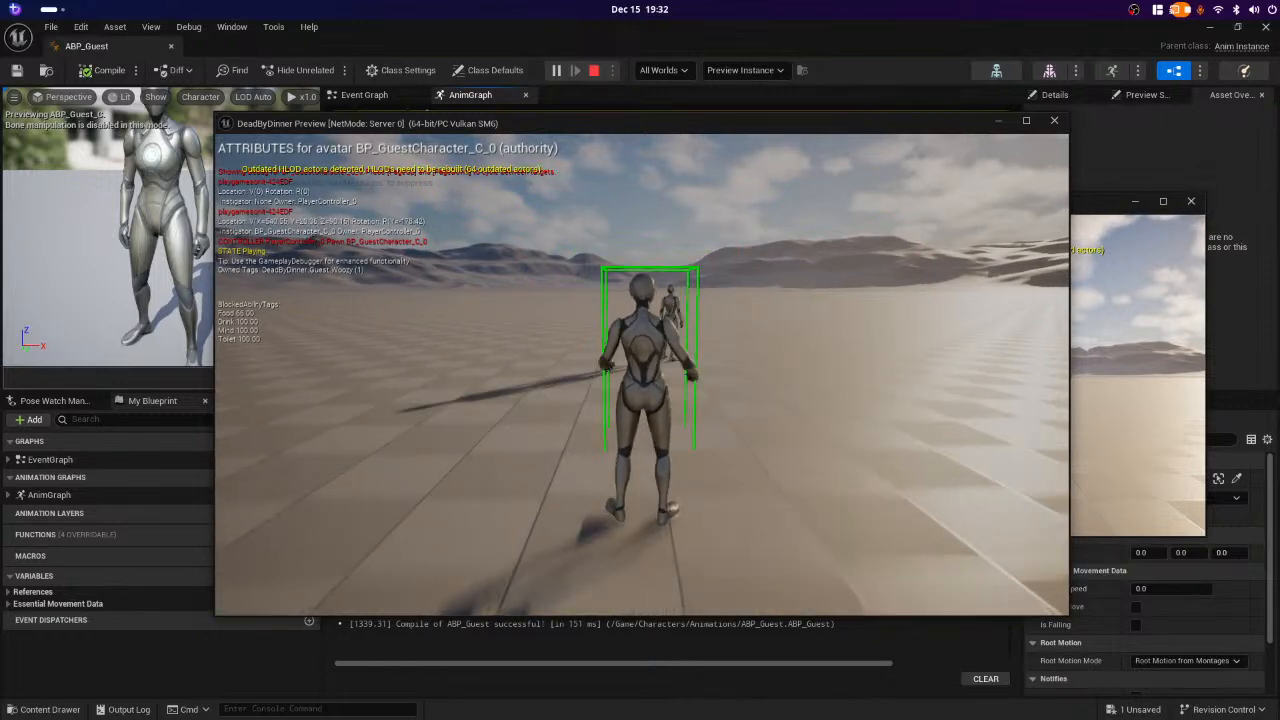
pyautogui.press('d')
pyautogui.press('w')
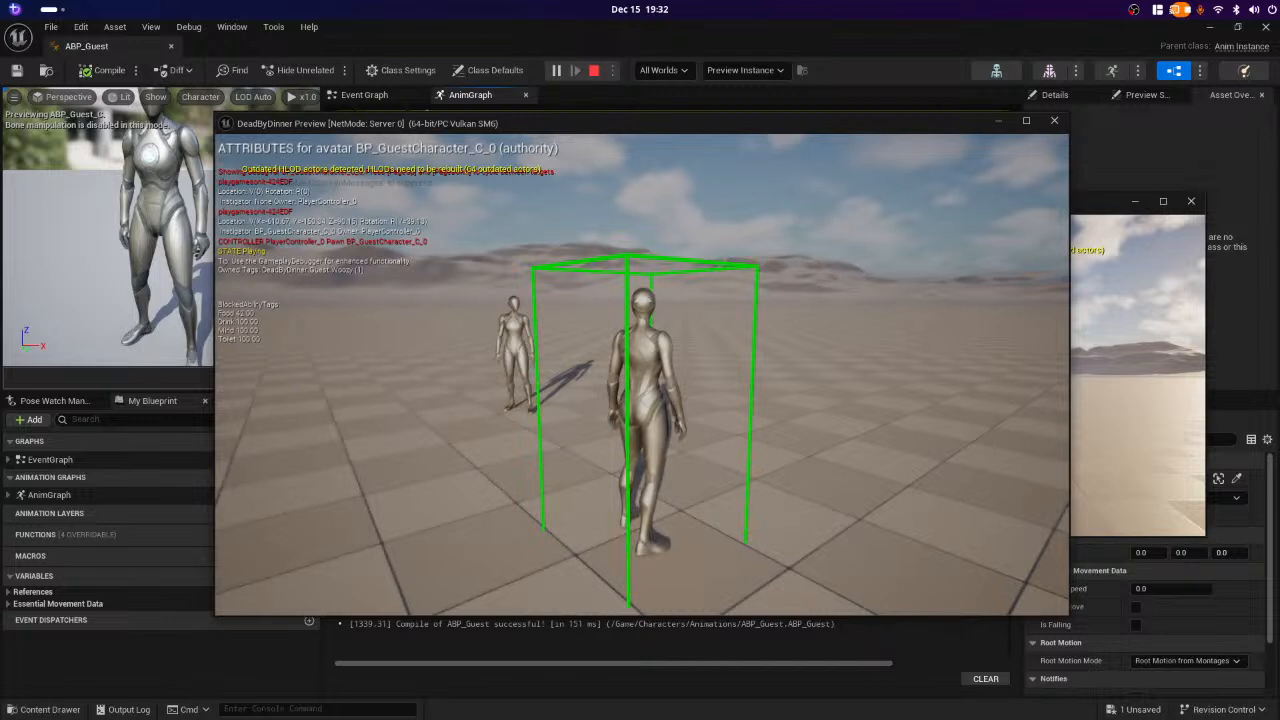
pyautogui.press('Escape')
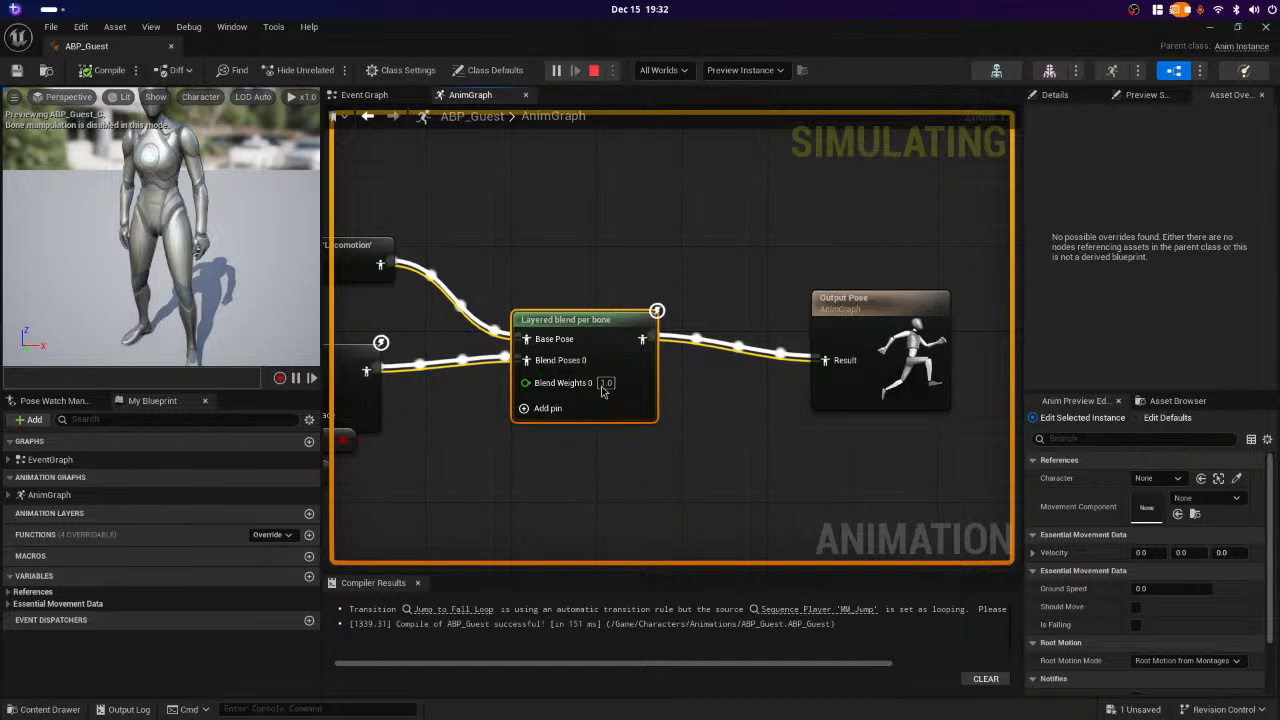
pyautogui.press('super')
pyautogui.click(695, 369)
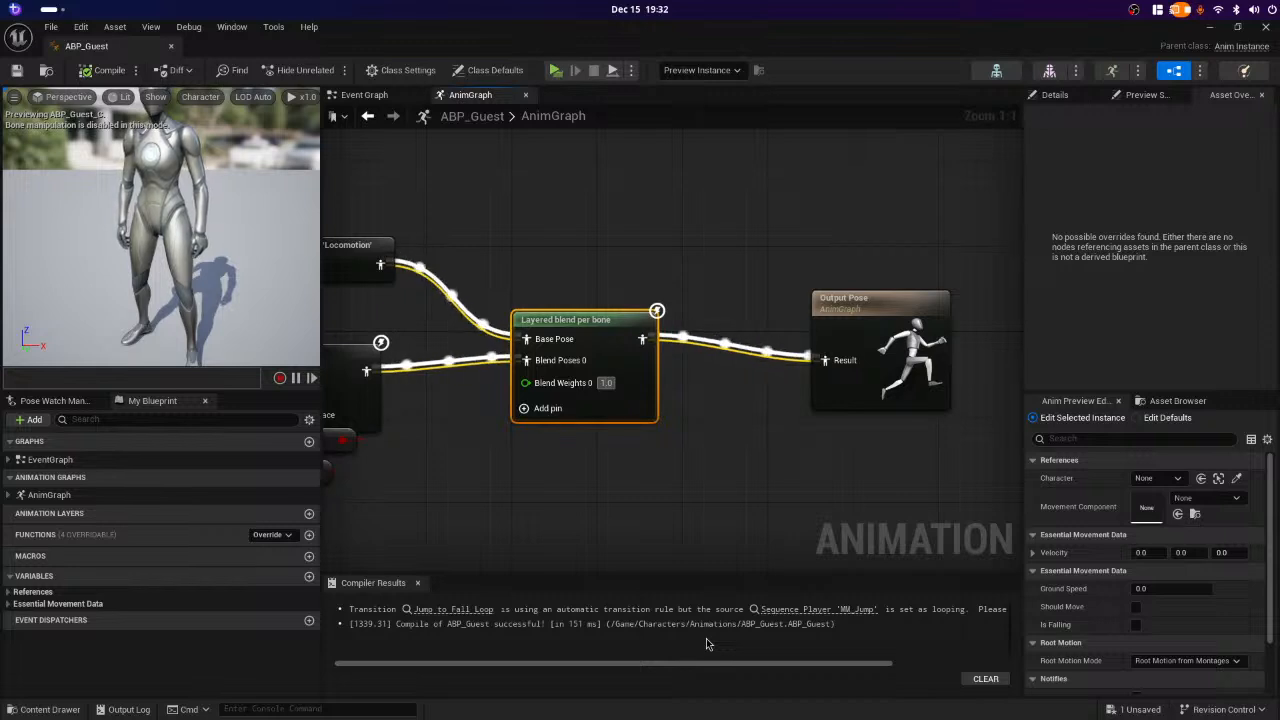
# - Set Blend Weights 0 on the Layered blend per bone node to 0.5, and compile and save ABP_Guest
pyautogui.write('0.')
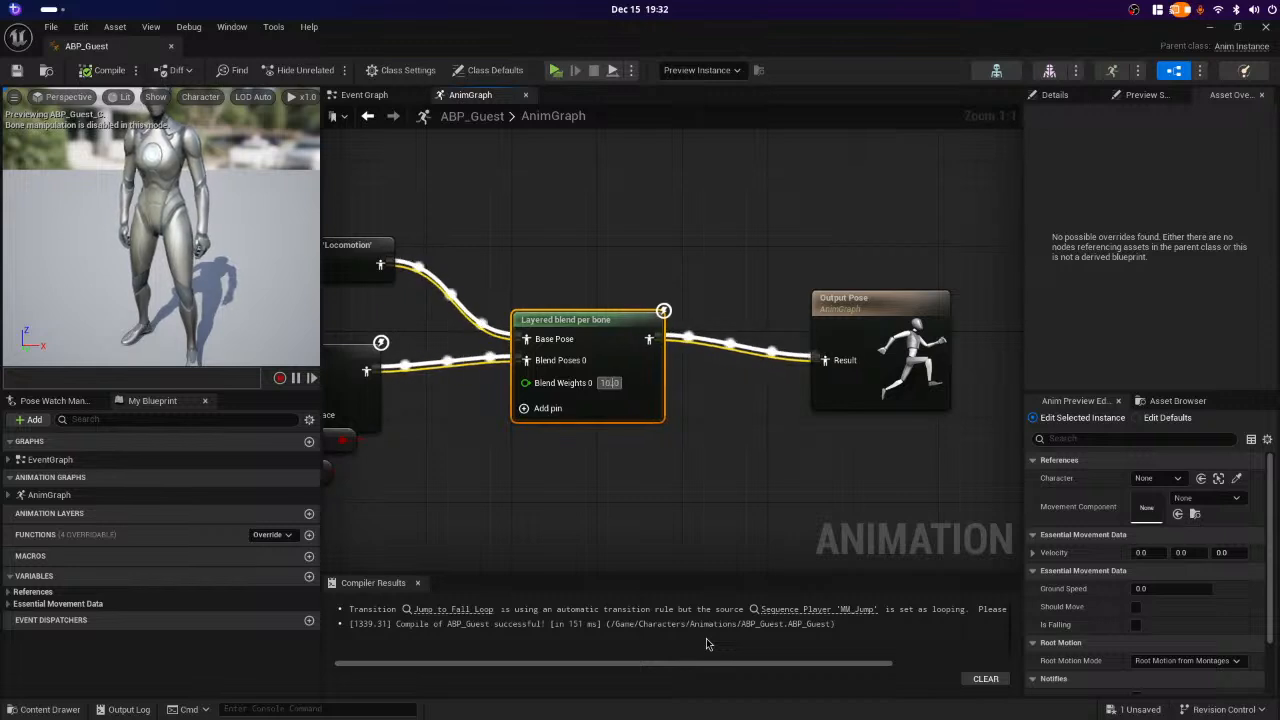
pyautogui.write('5')
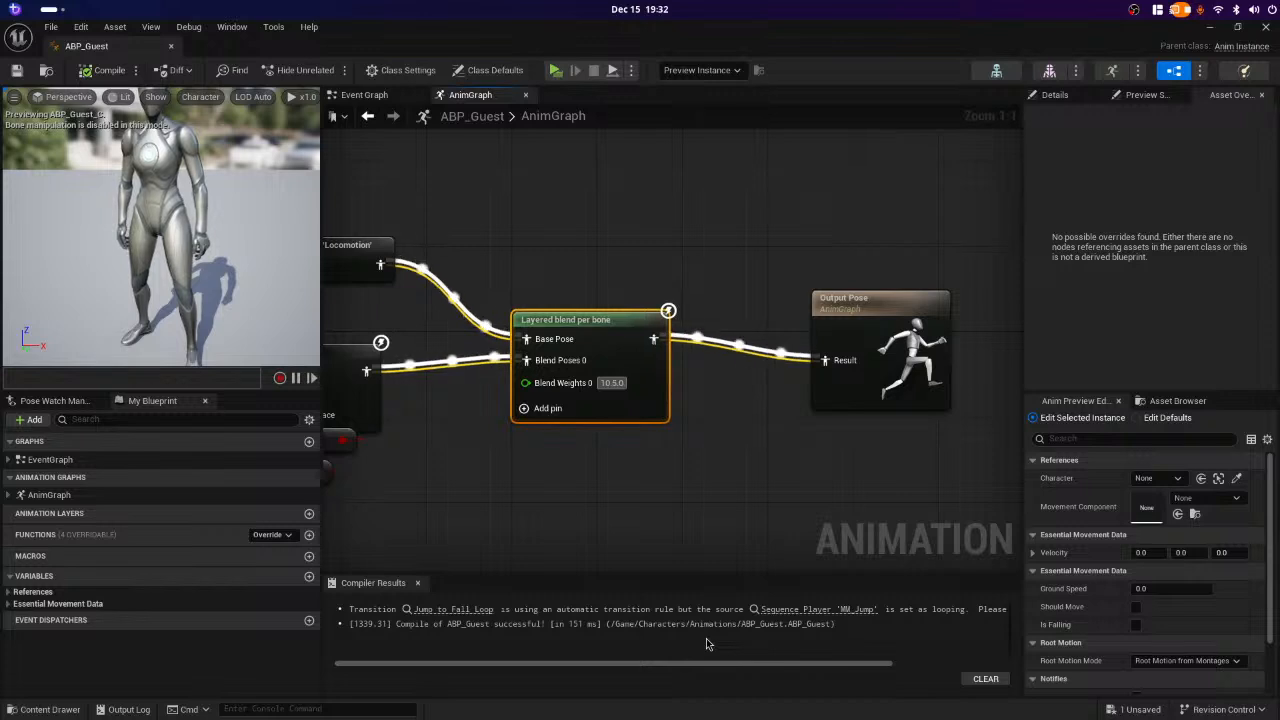
pyautogui.press('BackSpace')
pyautogui.press('BackSpace')
pyautogui.press('BackSpace')
pyautogui.press('BackSpace')
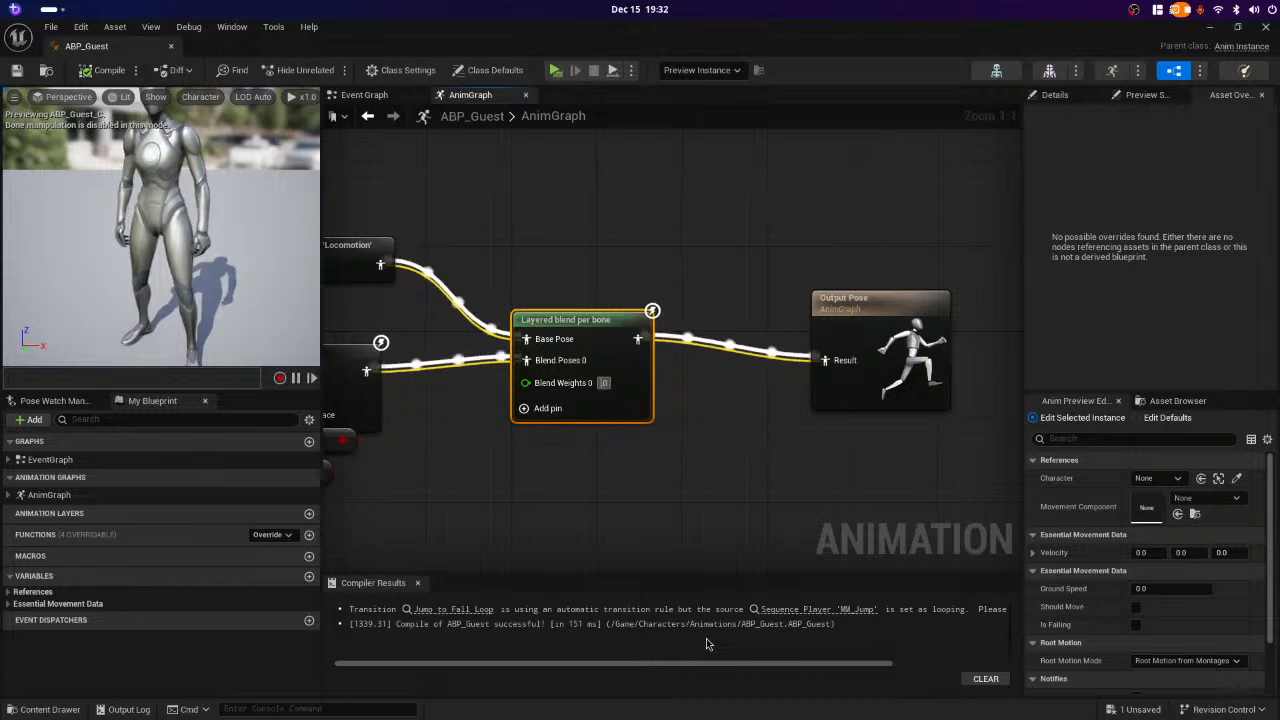
pyautogui.press('Delete')
pyautogui.press('Delete')
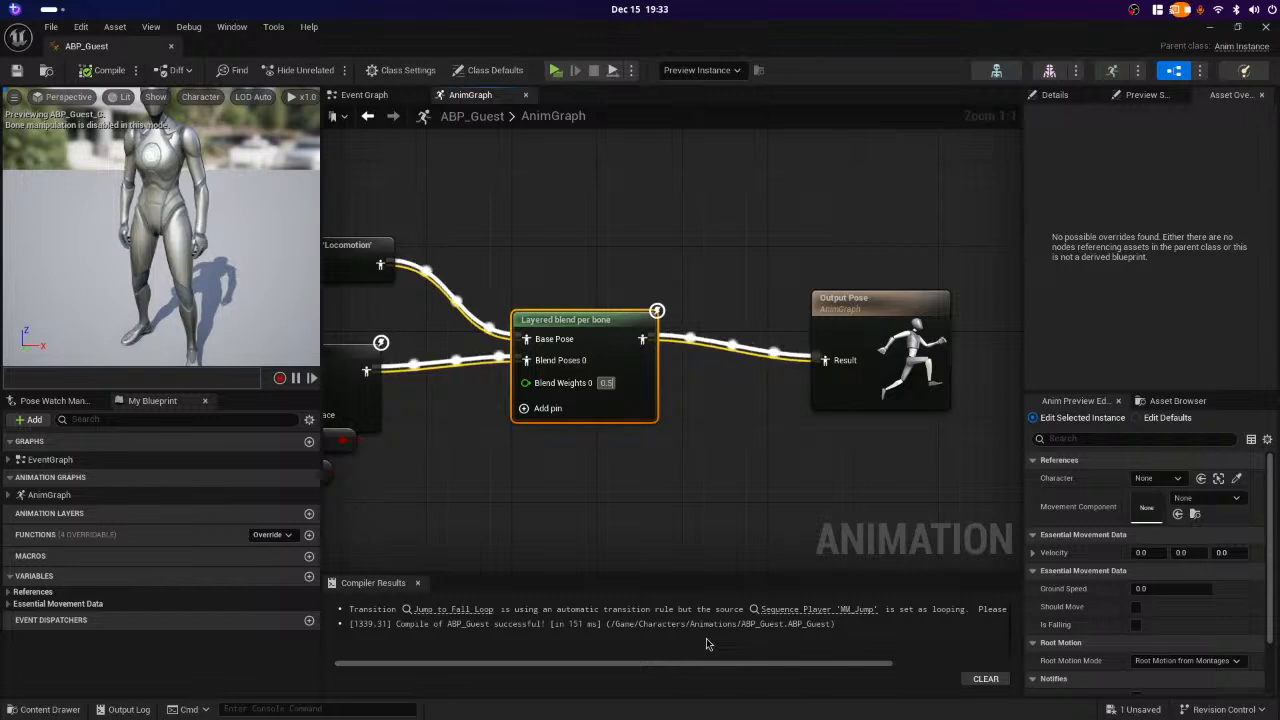
pyautogui.press('Return')
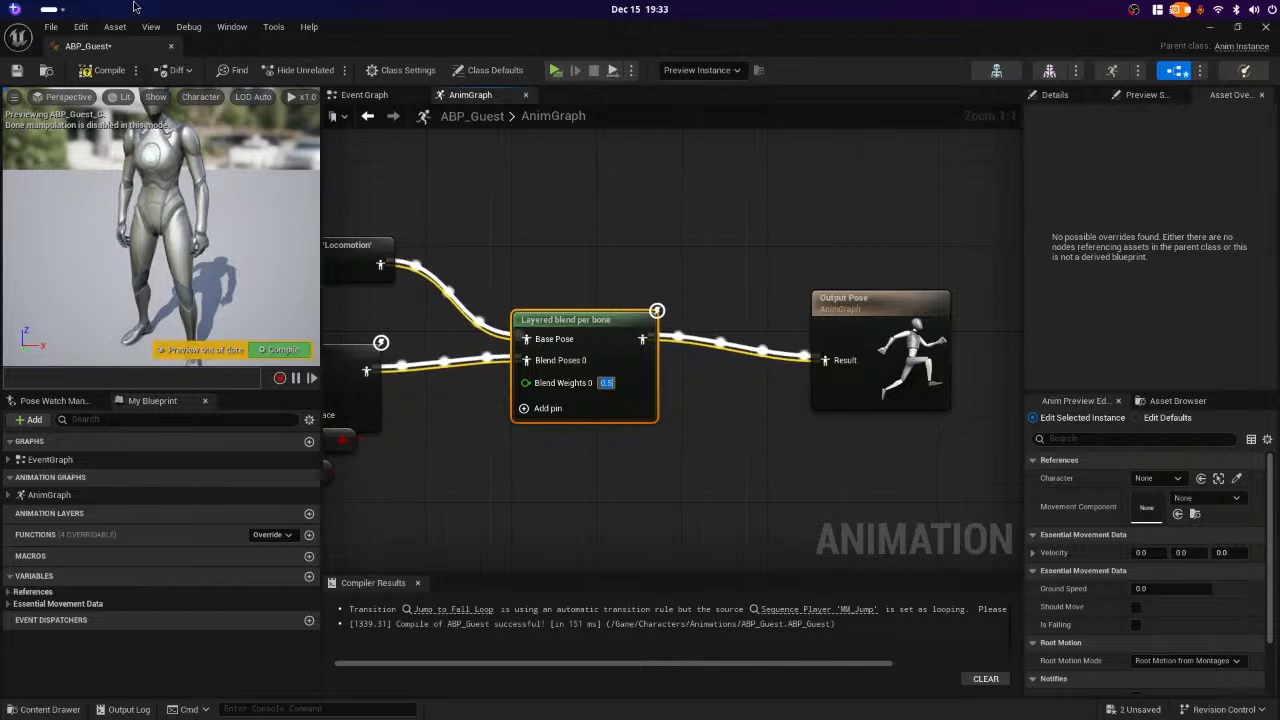
pyautogui.click(91, 75)
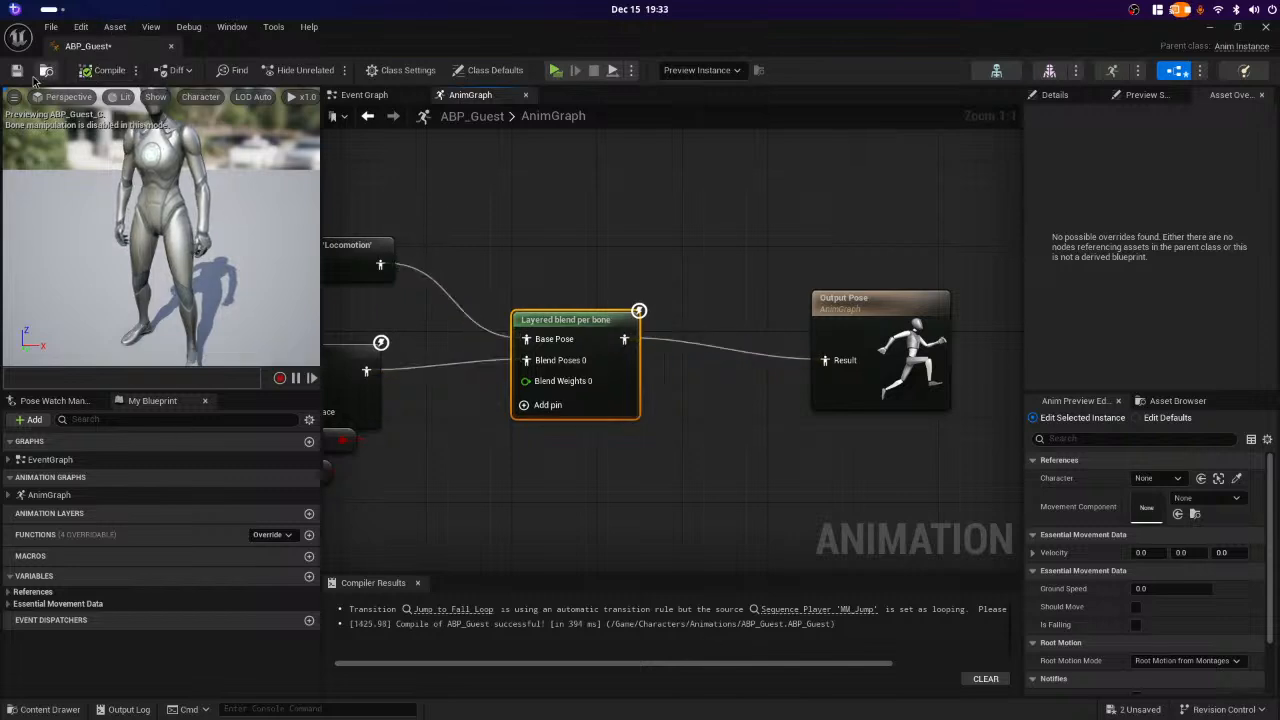
pyautogui.click(22, 76)
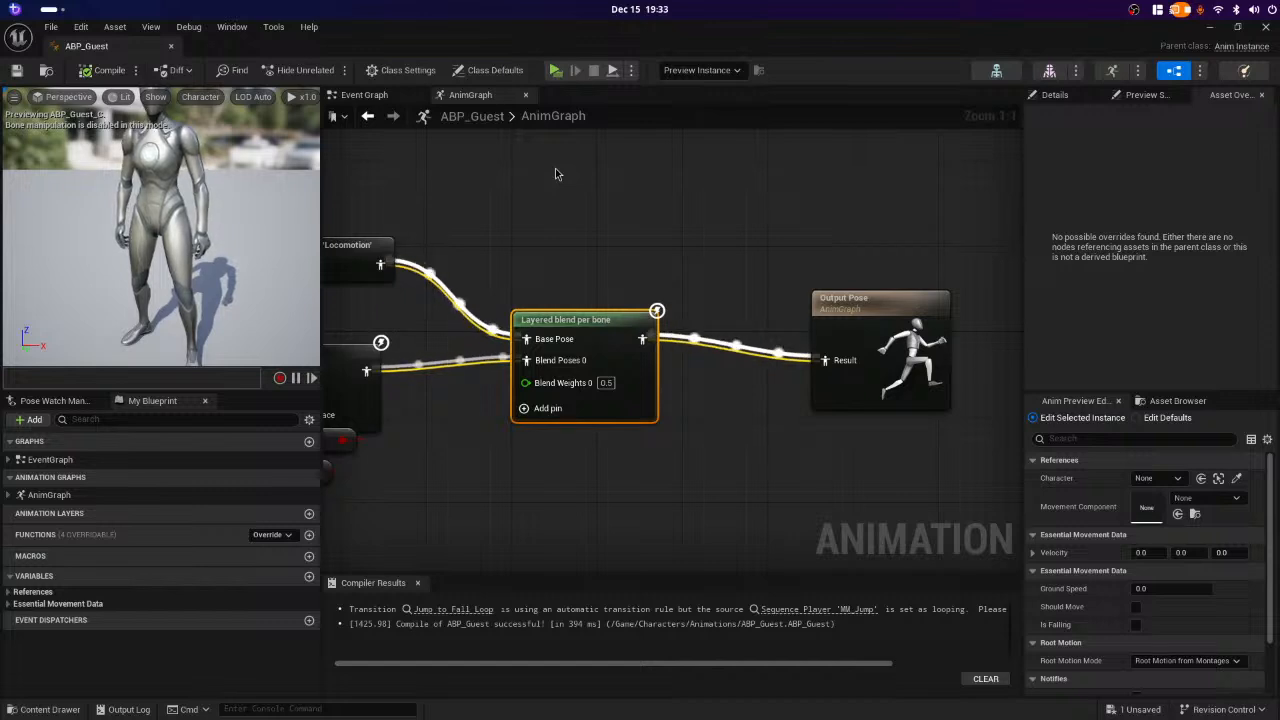
# - Play-test the updated blend in both server and client previews, walking the woozy guest with the gameplay debugger shown, and stop the session
pyautogui.moveTo(556, 174); pyautogui.dragTo(665, 183, button='right')
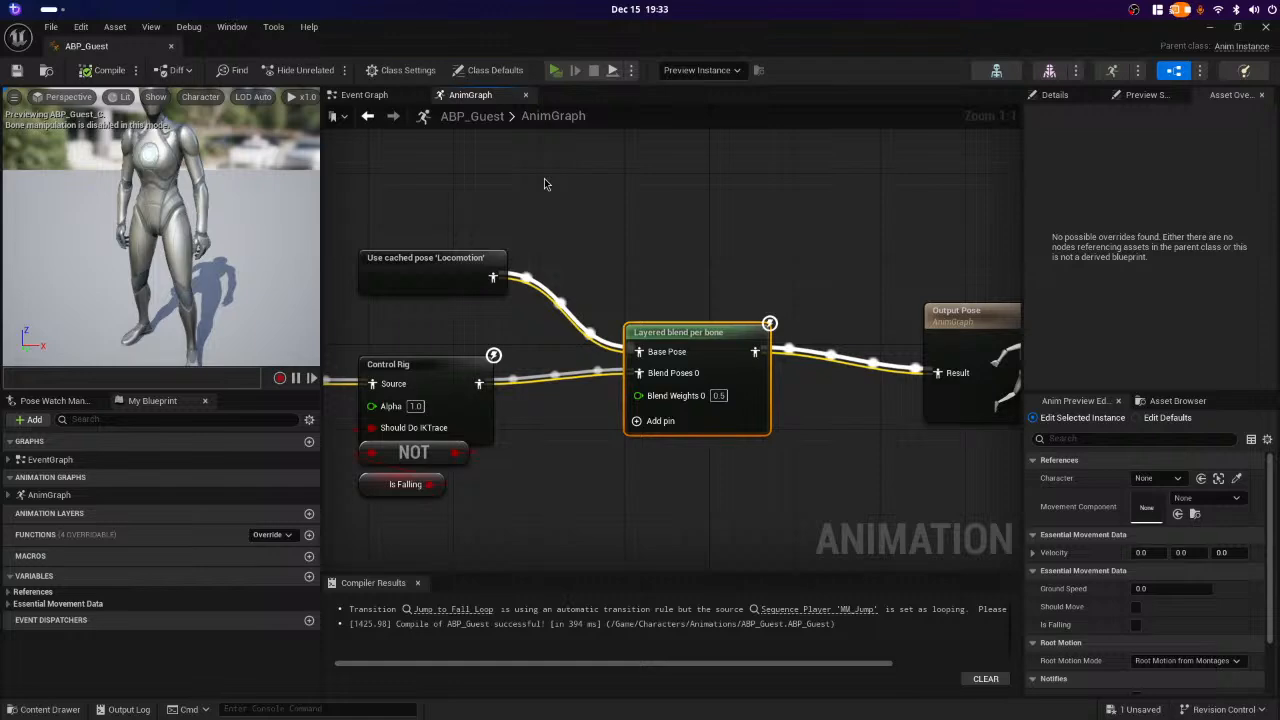
pyautogui.hotkey('alt', 'p')
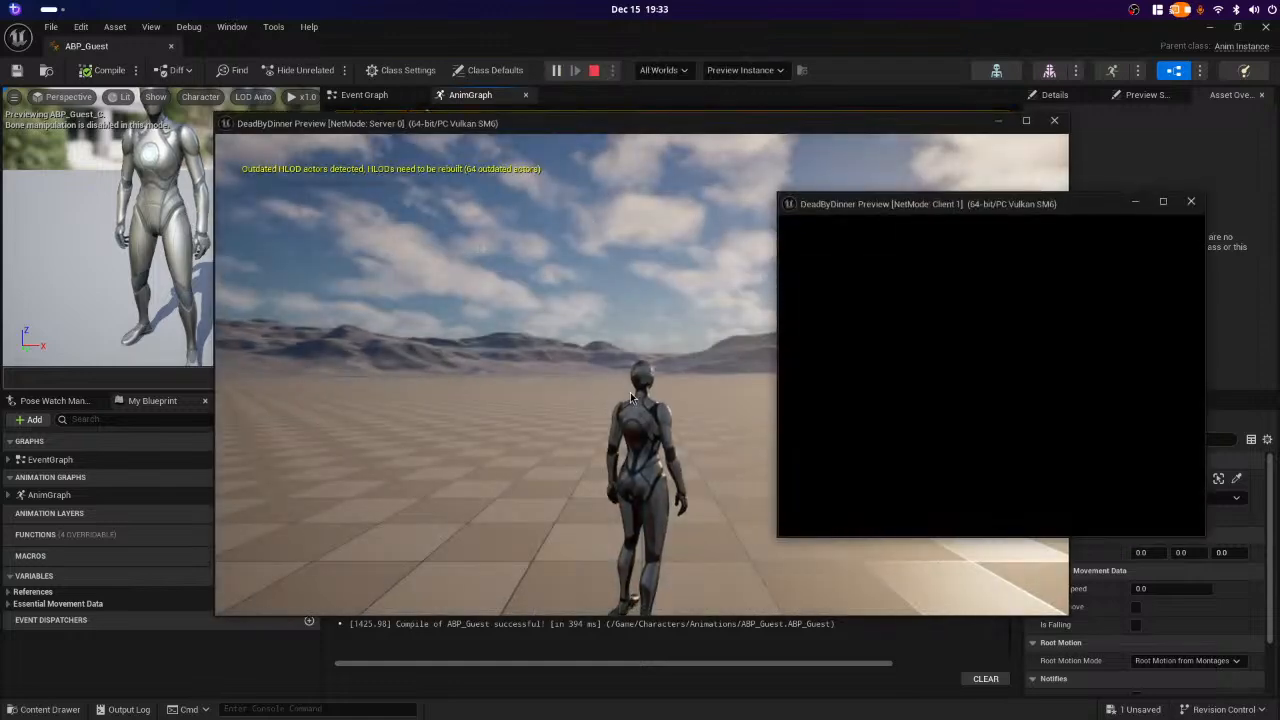
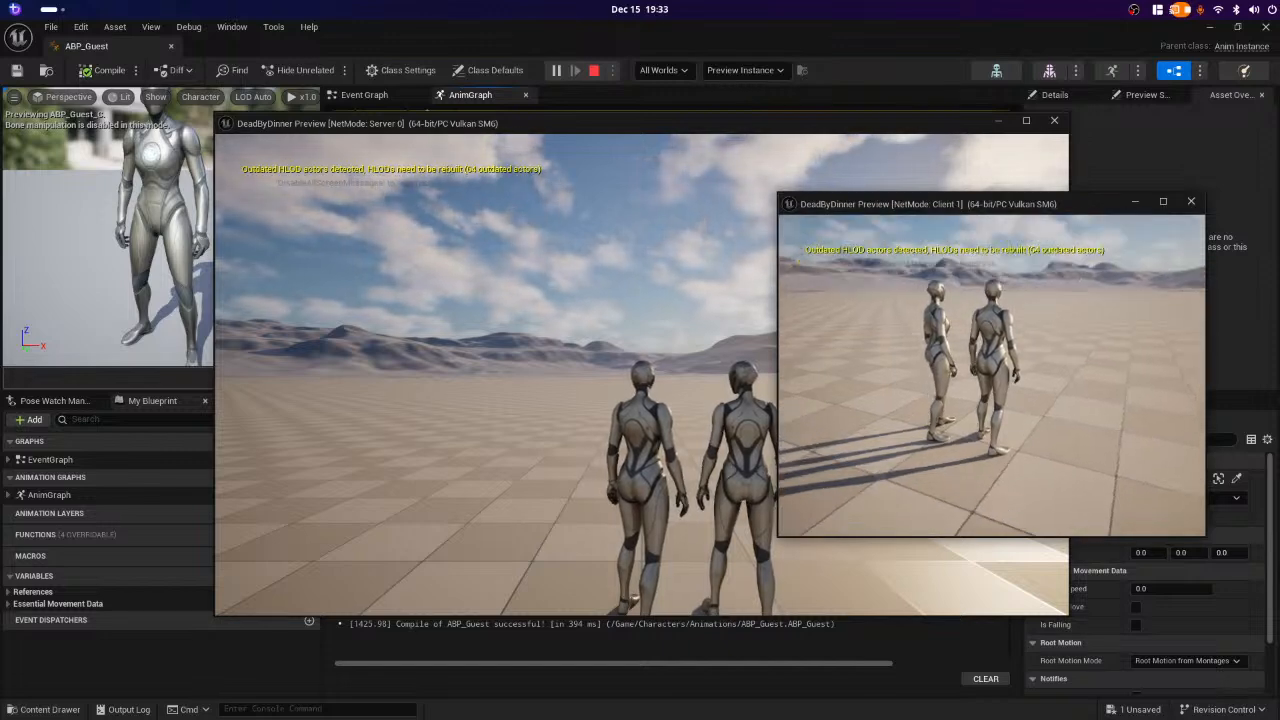
pyautogui.press("'")
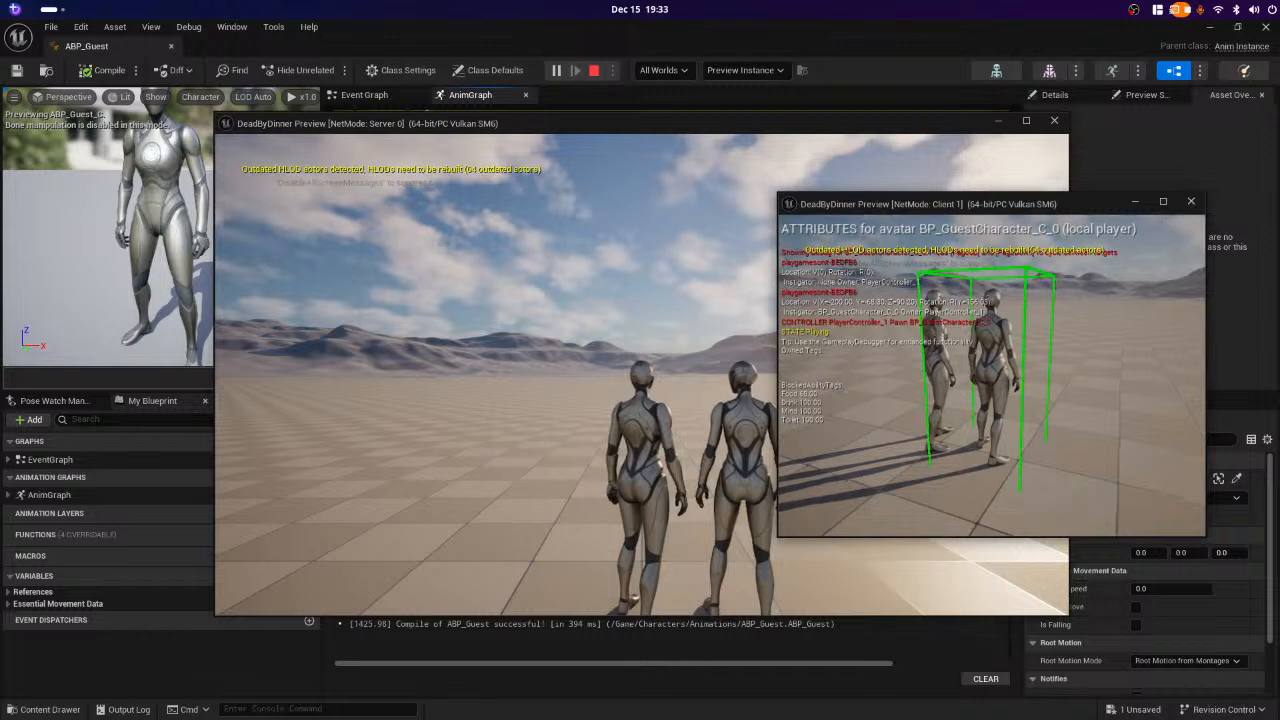
pyautogui.press('e')
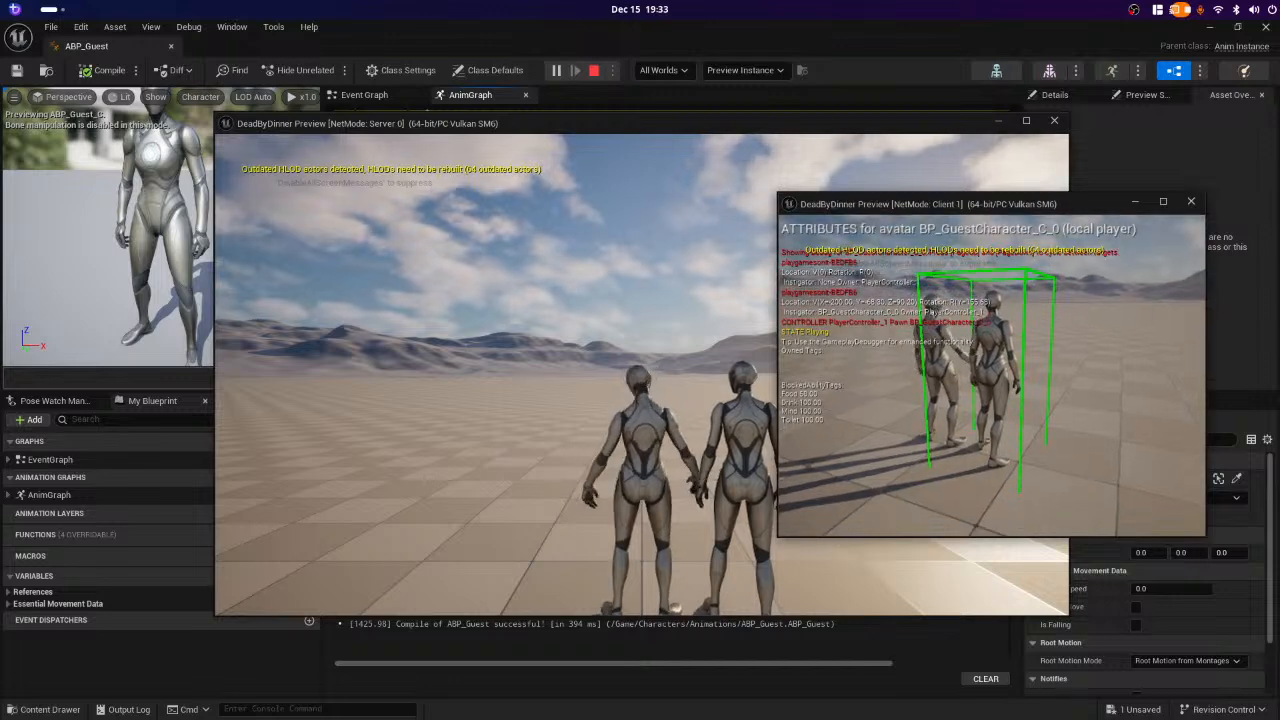
pyautogui.press('w')
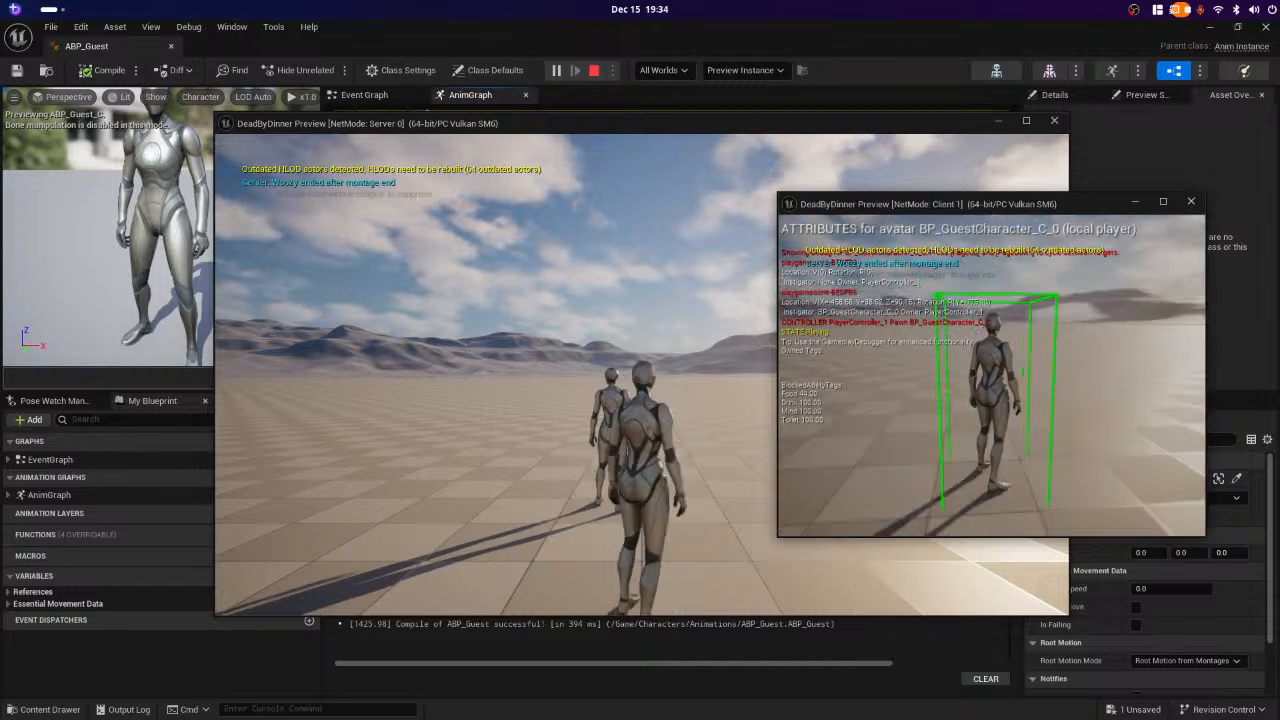
pyautogui.press('Escape')
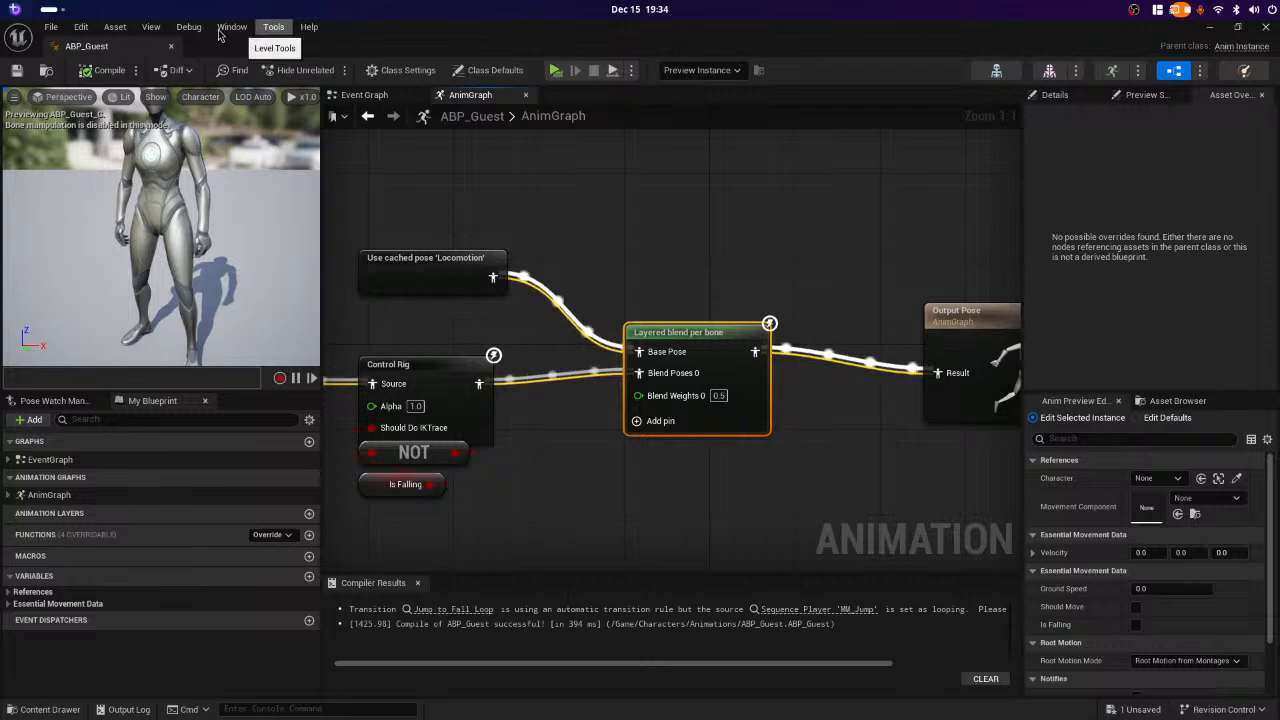
# - Configure the play session for 1 player with the net mode set to Play Standalone
pyautogui.click(632, 72)
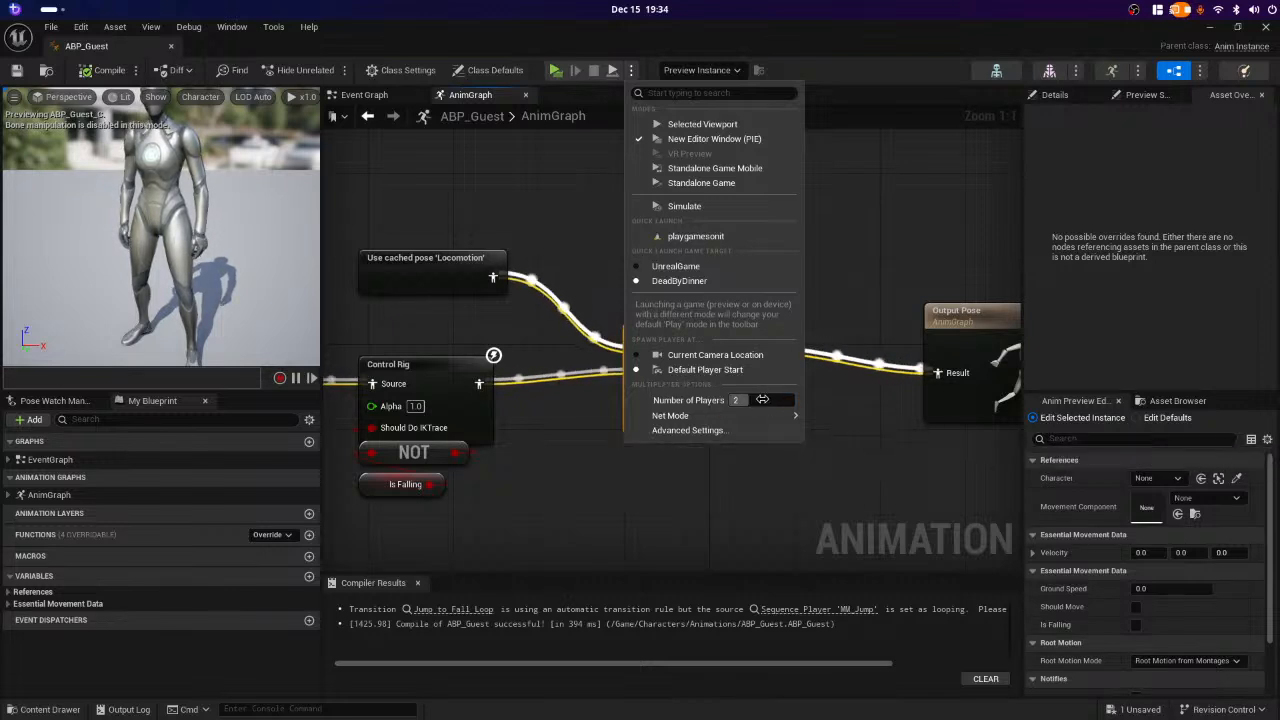
pyautogui.write('1')
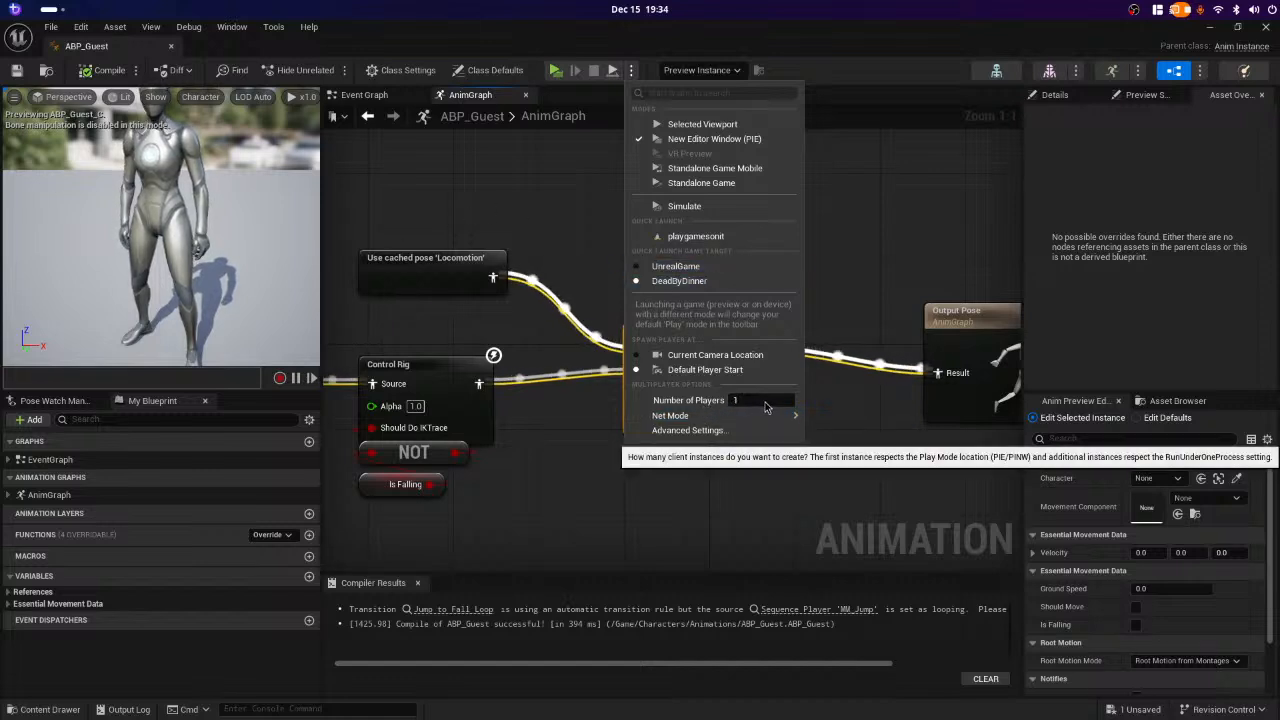
pyautogui.moveTo(768, 415)
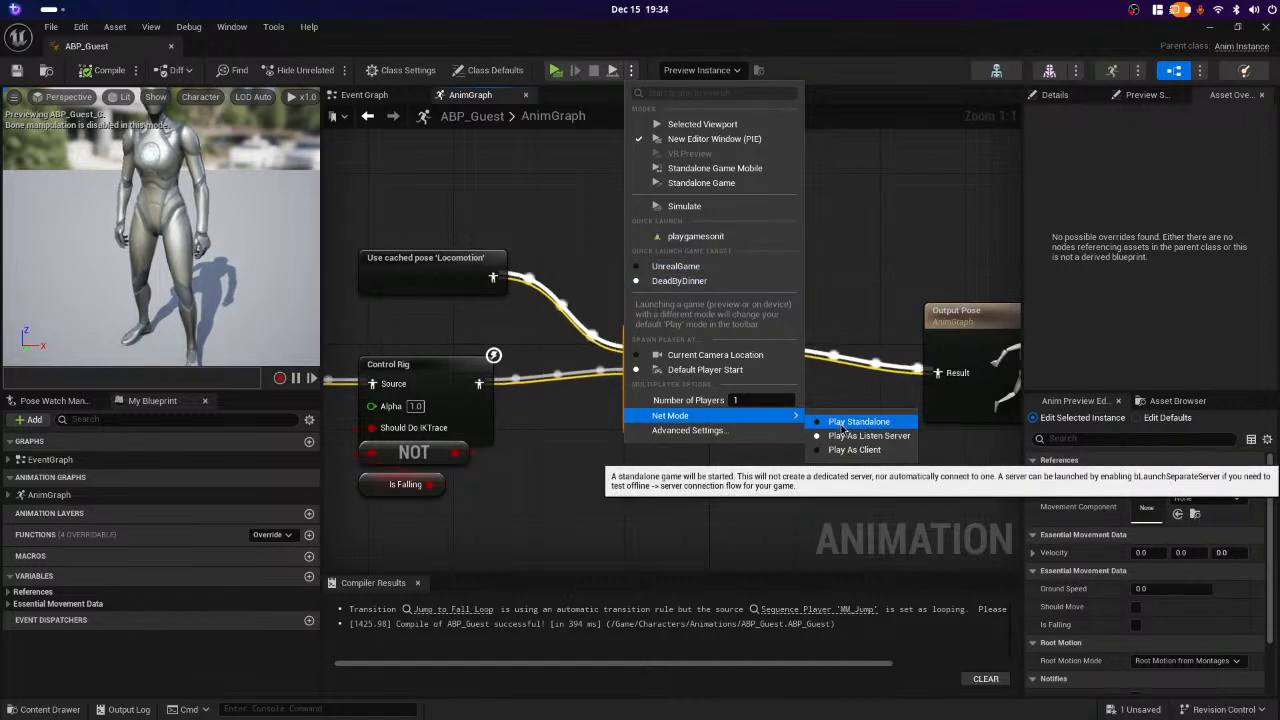
pyautogui.click(842, 422)
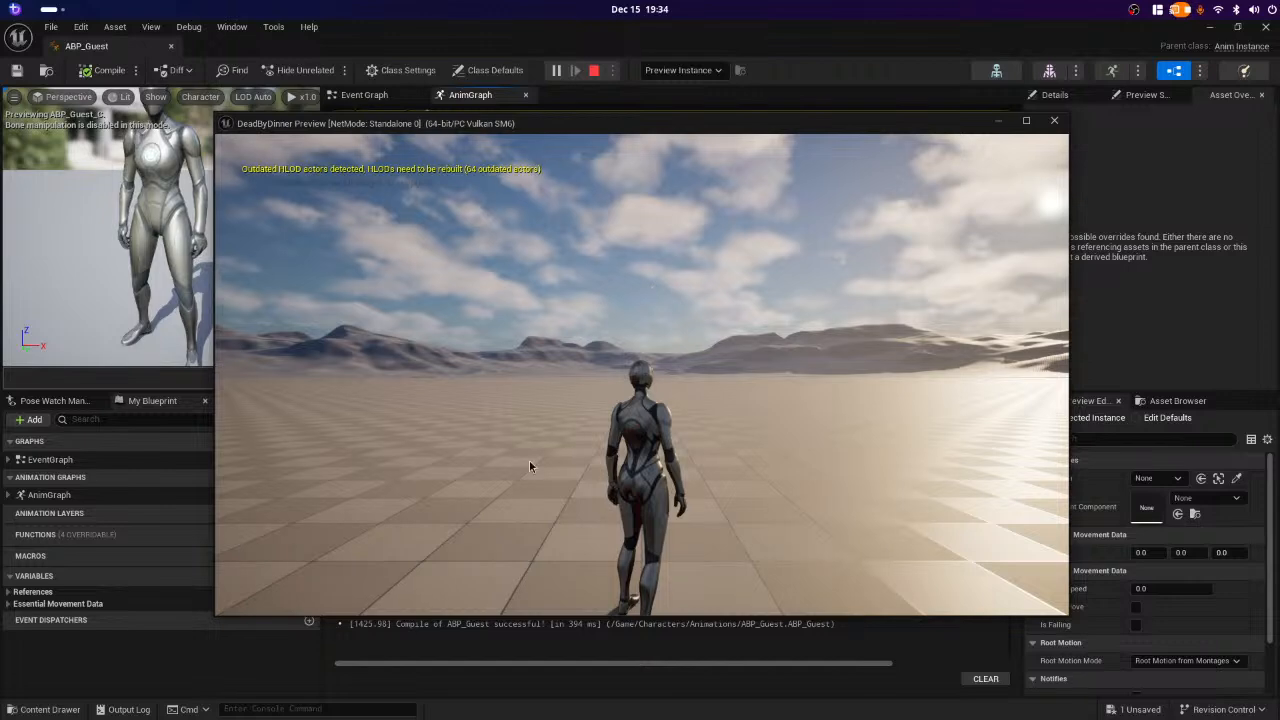
# - Play-test the woozy blend in the standalone preview, walking the guest back and forth with the gameplay debugger shown, and stop the session
pyautogui.click(687, 391)
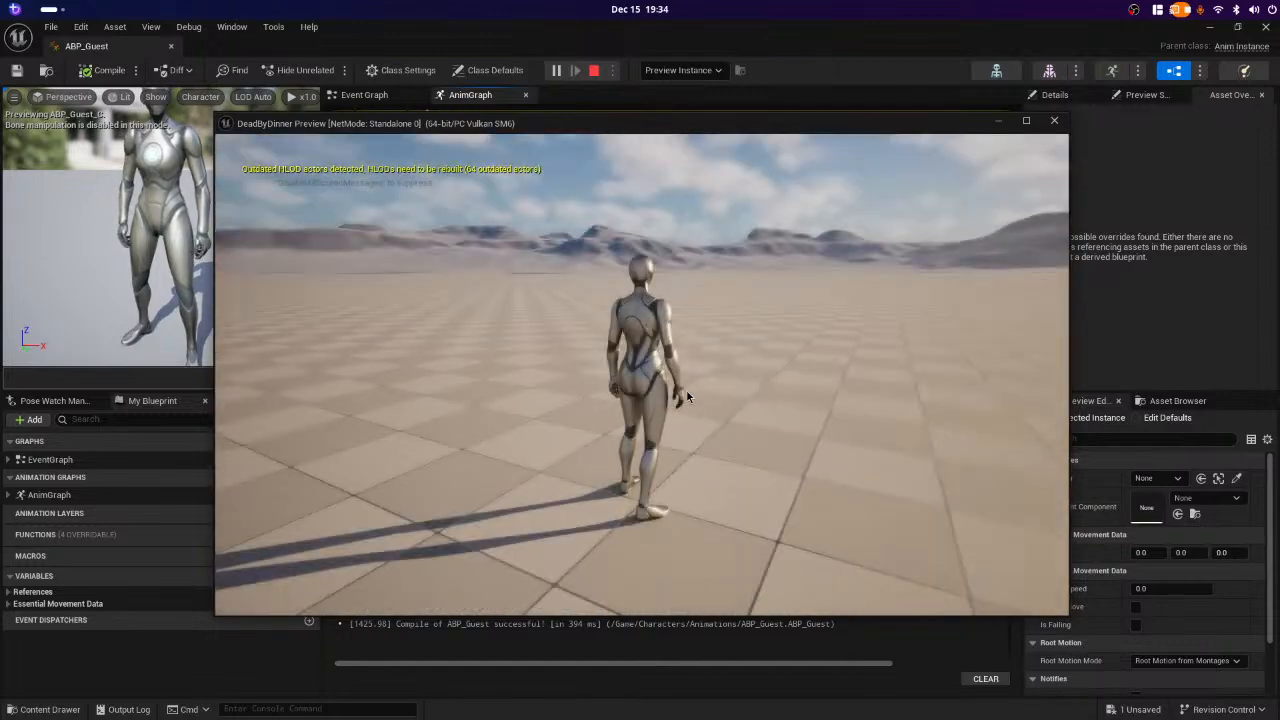
pyautogui.press('F1')
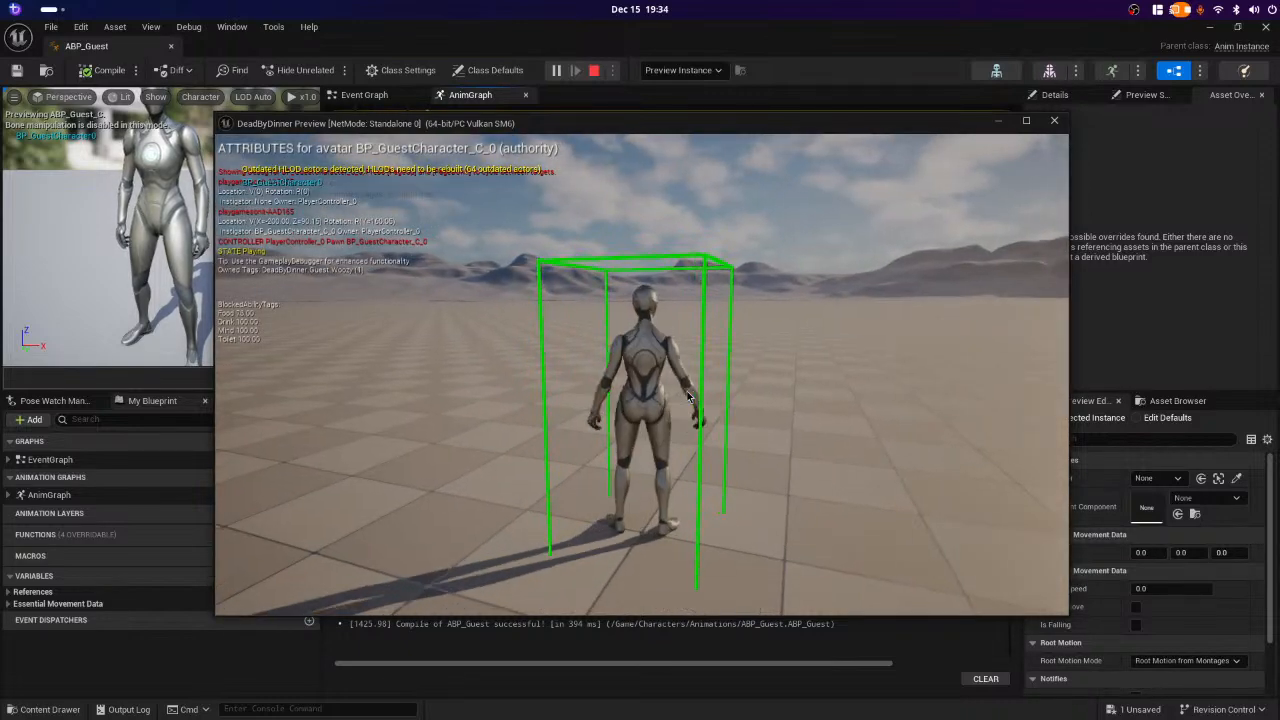
pyautogui.press('w')
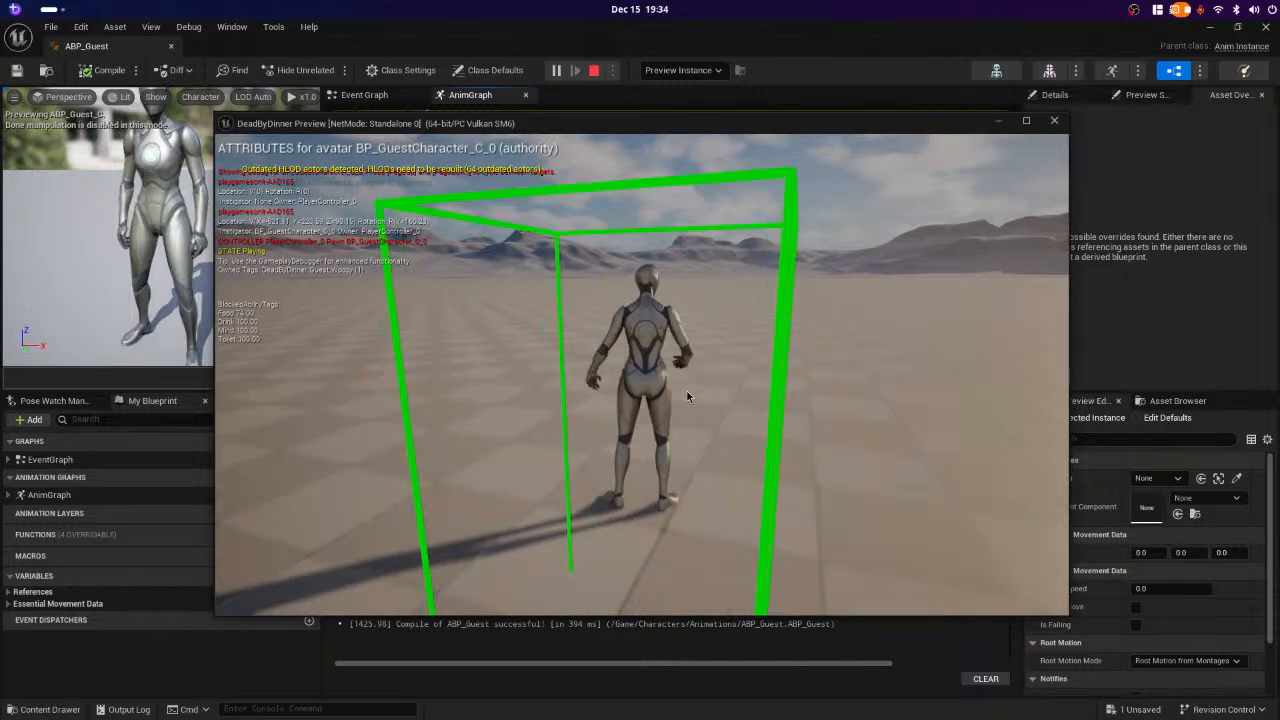
pyautogui.press('s')
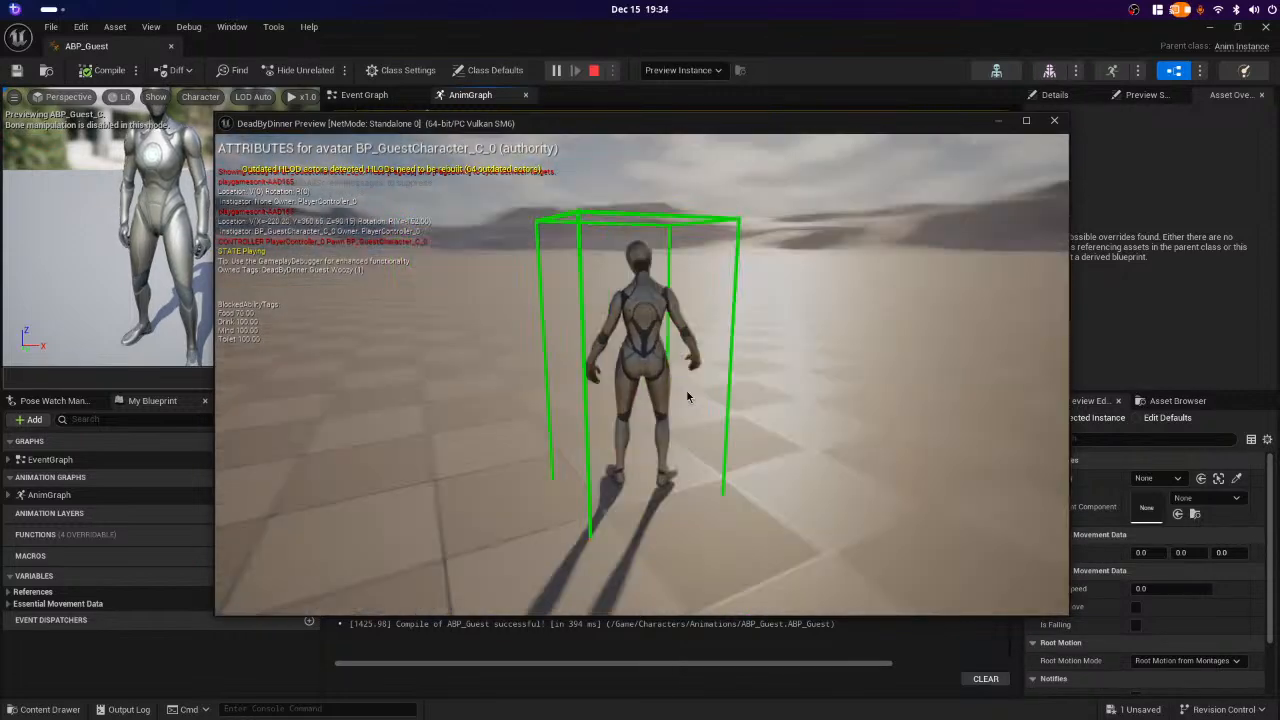
pyautogui.press('Escape')
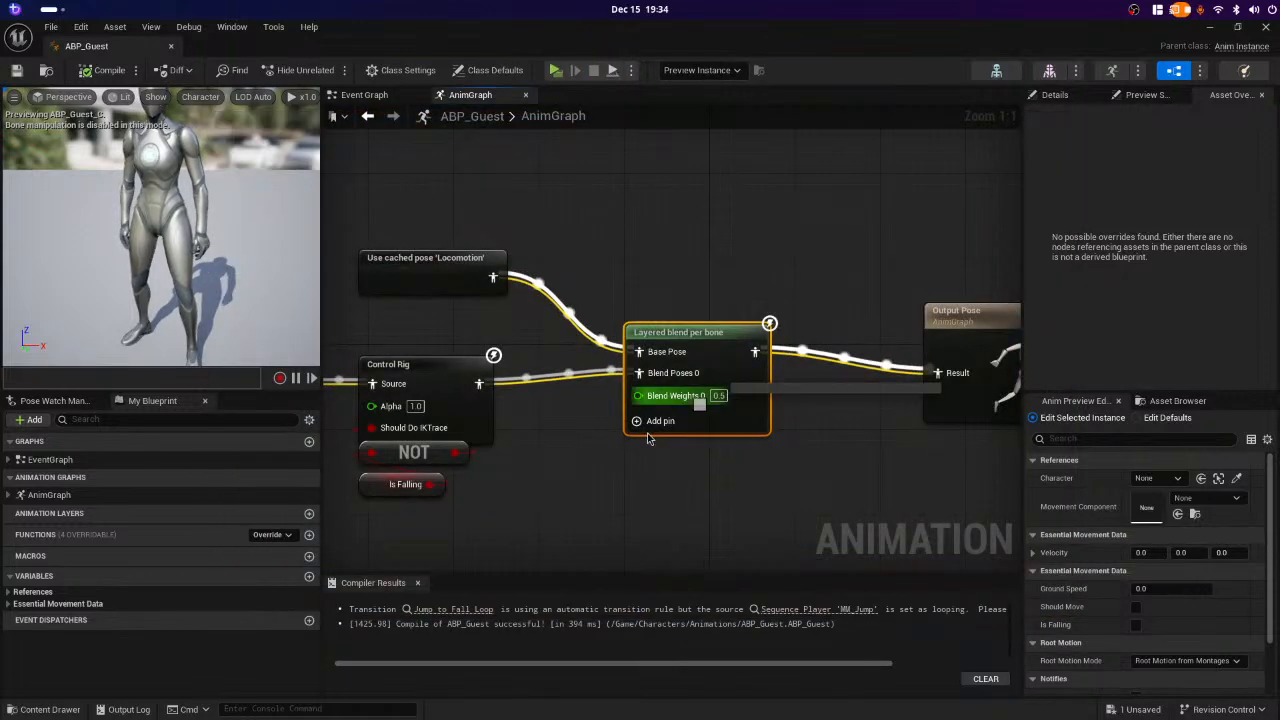
pyautogui.moveTo(650, 228); pyautogui.dragTo(891, 219, button='right')
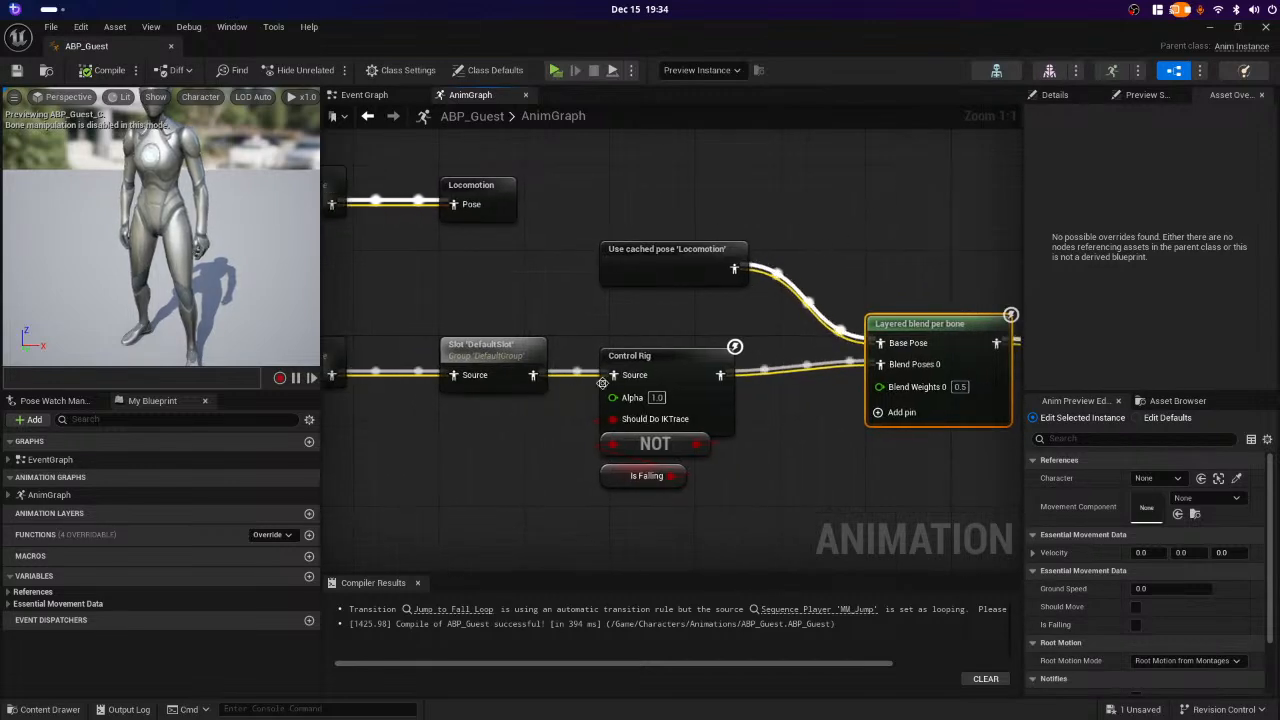
pyautogui.moveTo(844, 512); pyautogui.dragTo(795, 504, button='right')
pyautogui.moveTo(697, 349)
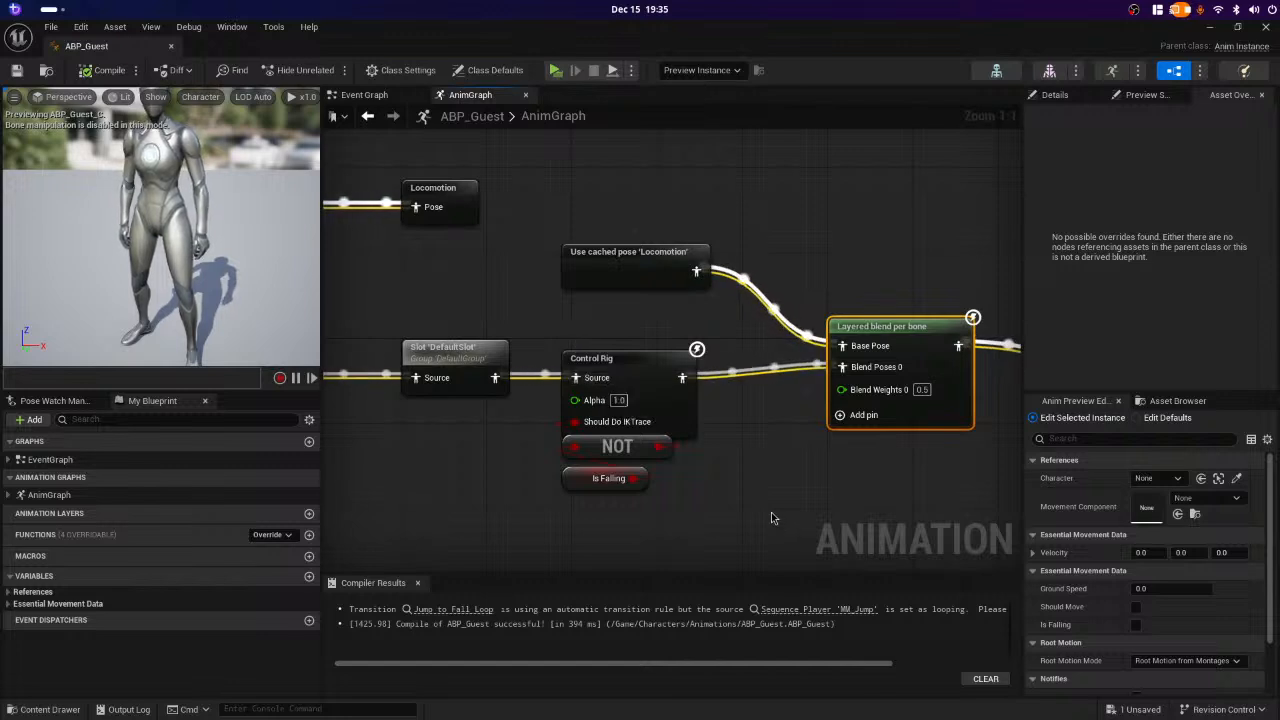
pyautogui.moveTo(752, 537); pyautogui.dragTo(711, 529, button='right')
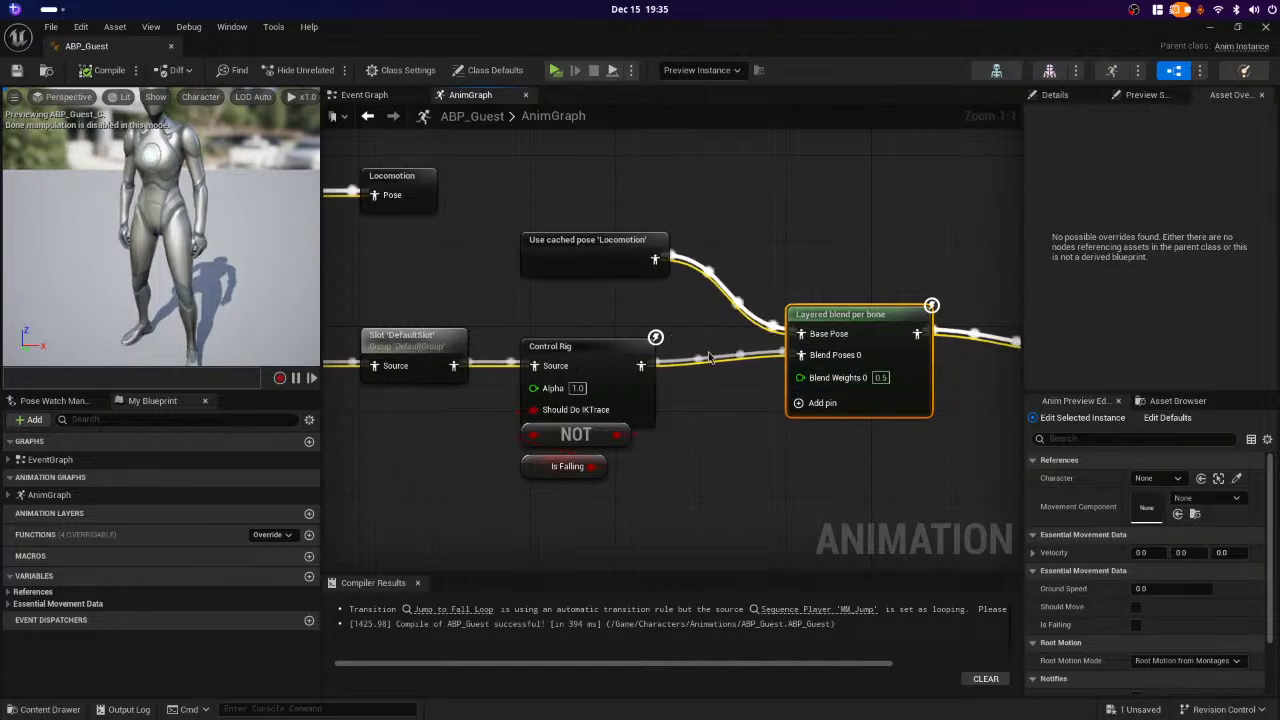
# - Connect the DefaultSlot output directly to Blend Poses 0 of the Layered blend per bone node, bypassing the Control Rig
pyautogui.moveTo(742, 447); pyautogui.dragTo(674, 406, button='right')
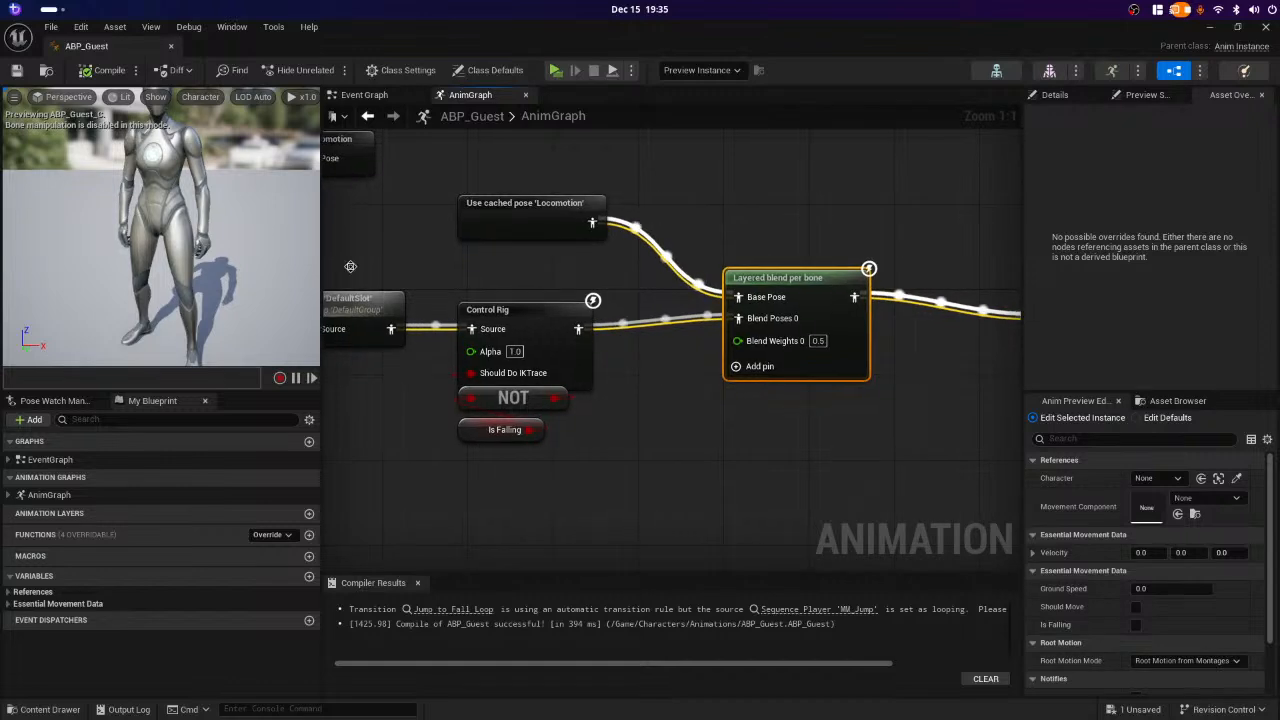
pyautogui.moveTo(519, 316)
pyautogui.mouseDown()
pyautogui.moveTo(644, 398)
pyautogui.moveTo(957, 445)
pyautogui.moveTo(742, 406)
pyautogui.moveTo(539, 303)
pyautogui.mouseUp()
pyautogui.moveTo(607, 513); pyautogui.dragTo(687, 482, button='right')
pyautogui.scroll(-3, 687, 483)
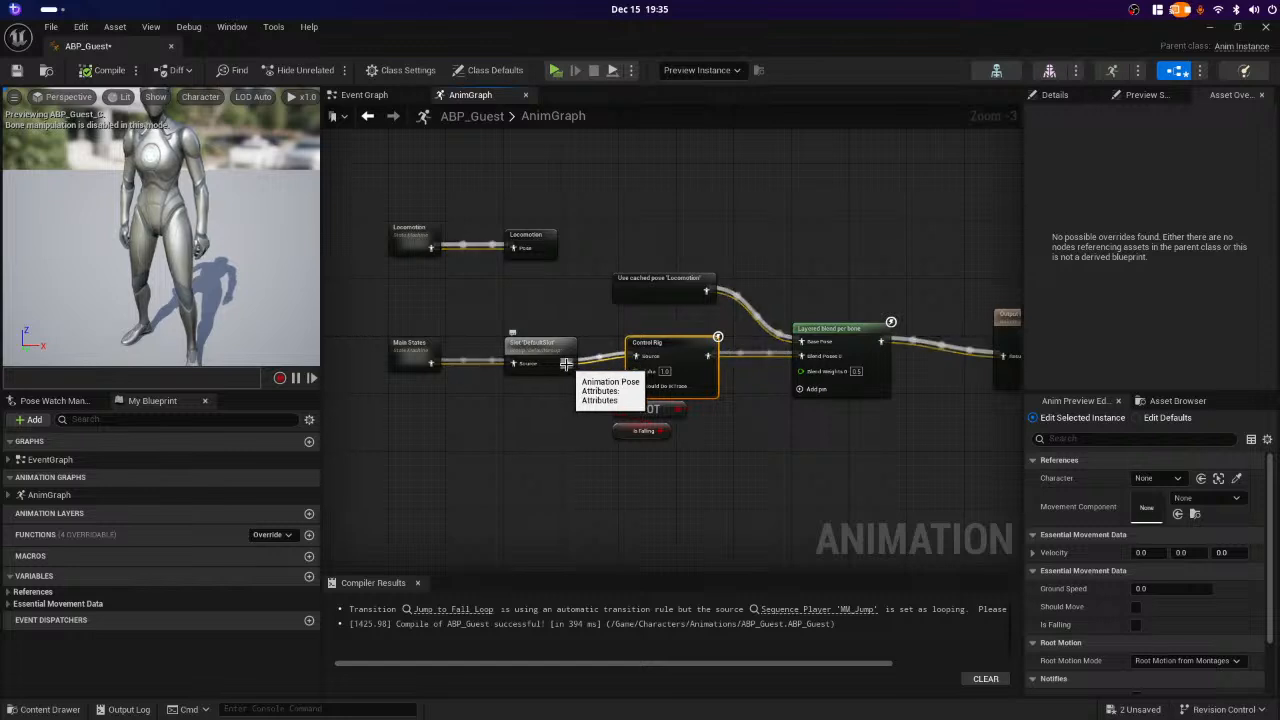
pyautogui.moveTo(565, 362); pyautogui.dragTo(801, 356)
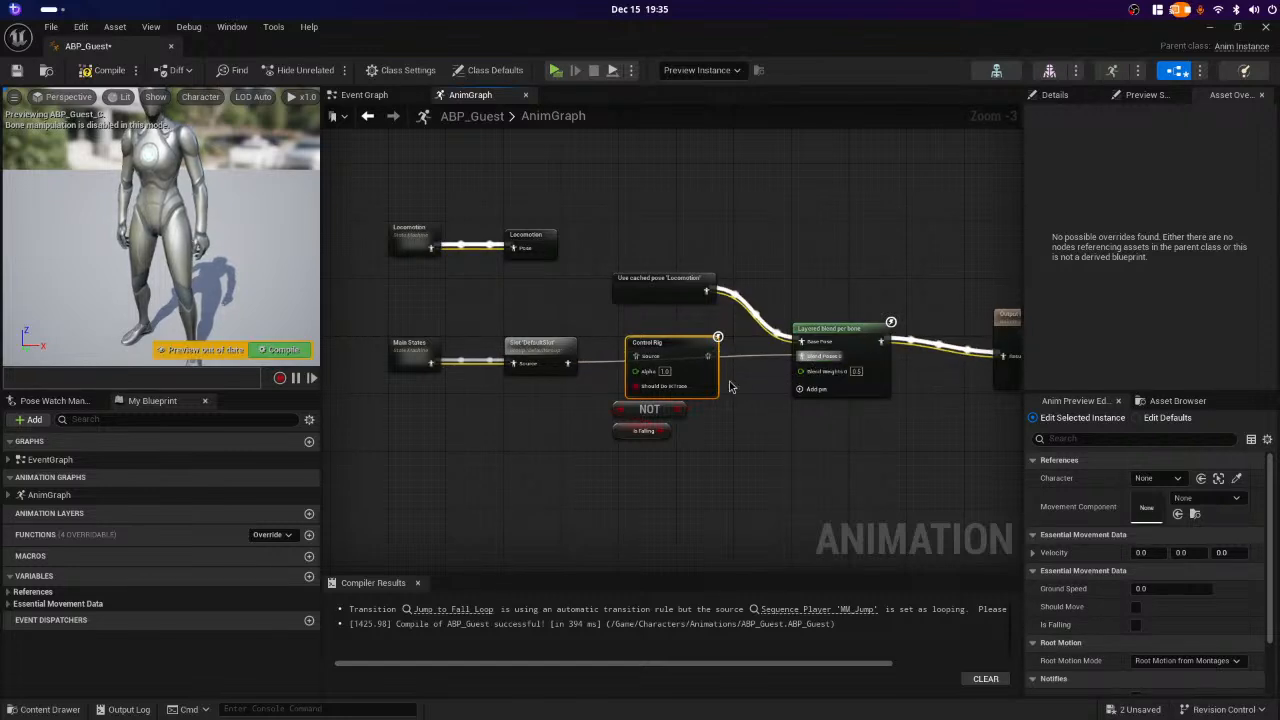
# - Move the Control Rig, NOT and Is Falling nodes aside, and shift the Layered blend per bone and cached Locomotion pose nodes toward DefaultSlot
pyautogui.moveTo(755, 458); pyautogui.dragTo(889, 425)
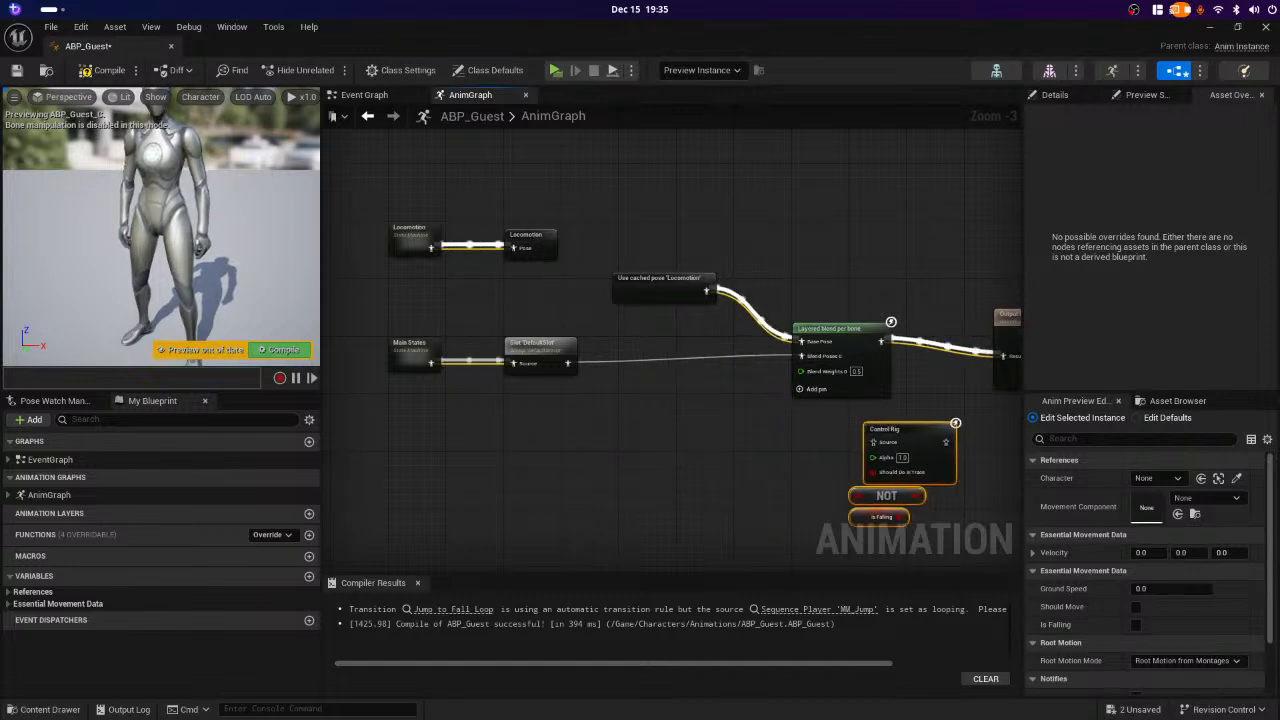
pyautogui.moveTo(680, 442); pyautogui.dragTo(776, 393, button='right')
pyautogui.scroll(3, 786, 394)
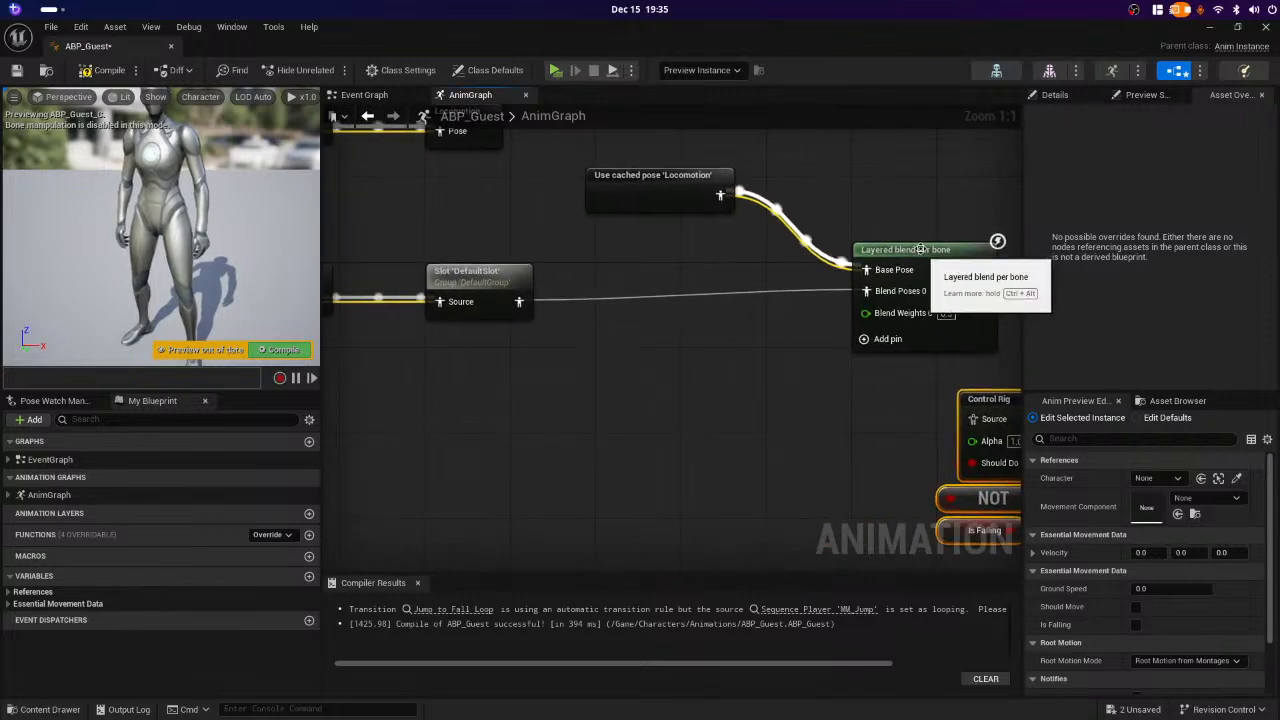
pyautogui.moveTo(921, 170); pyautogui.dragTo(647, 275)
pyautogui.moveTo(642, 206); pyautogui.dragTo(397, 216)
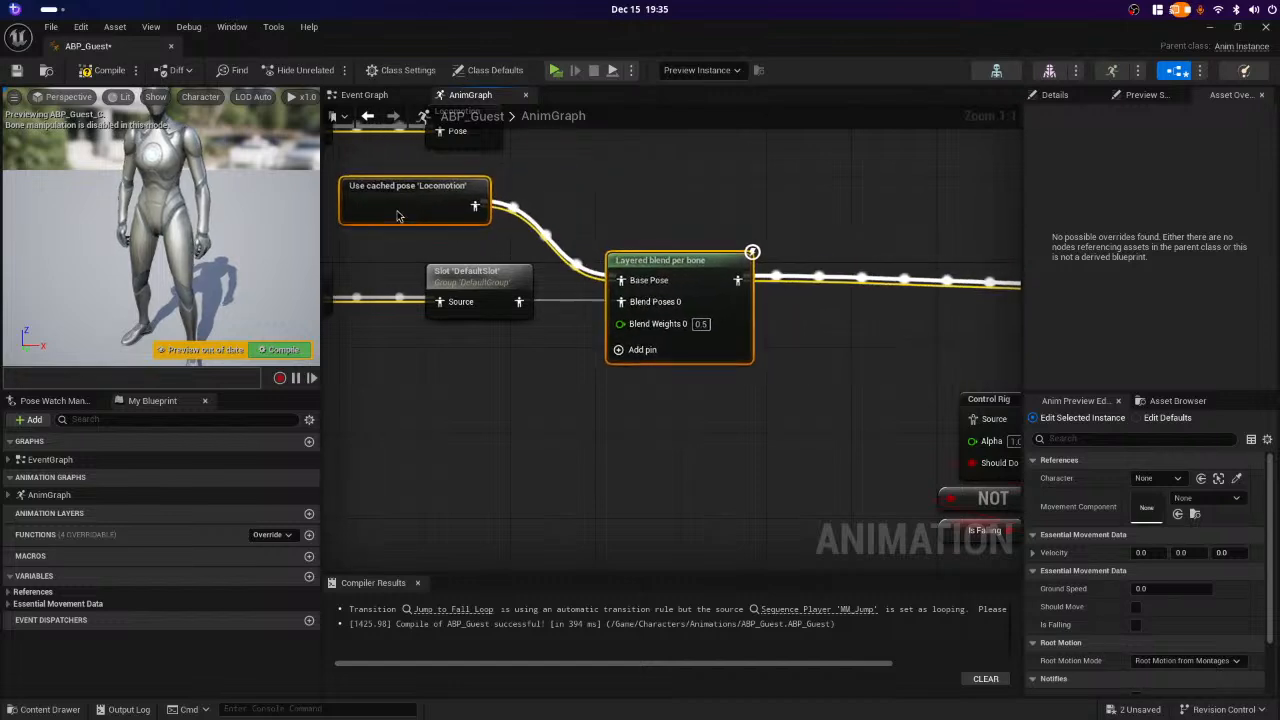
# - Place the Control Rig group between Layered blend per bone and Output Pose, and wire the blended pose through the Control Rig into Result
pyautogui.moveTo(852, 483); pyautogui.dragTo(597, 420, button='right')
pyautogui.moveTo(611, 325); pyautogui.dragTo(754, 477)
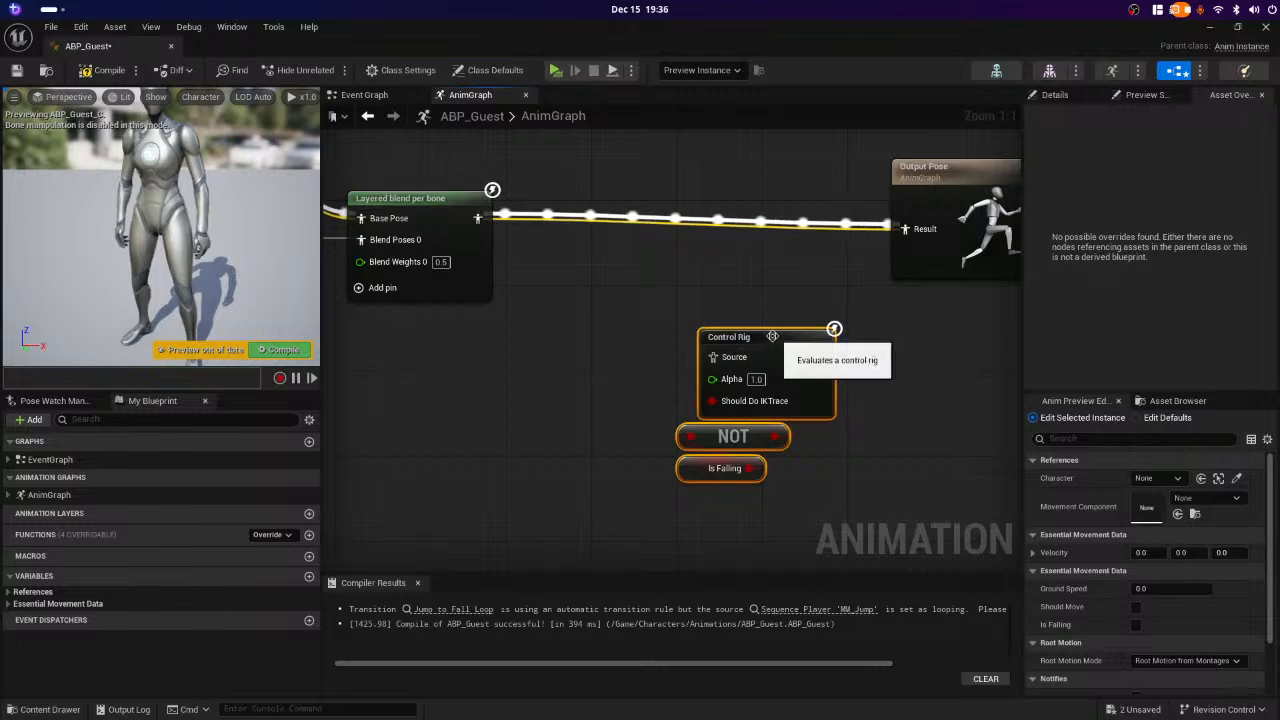
pyautogui.moveTo(772, 336); pyautogui.dragTo(712, 196)
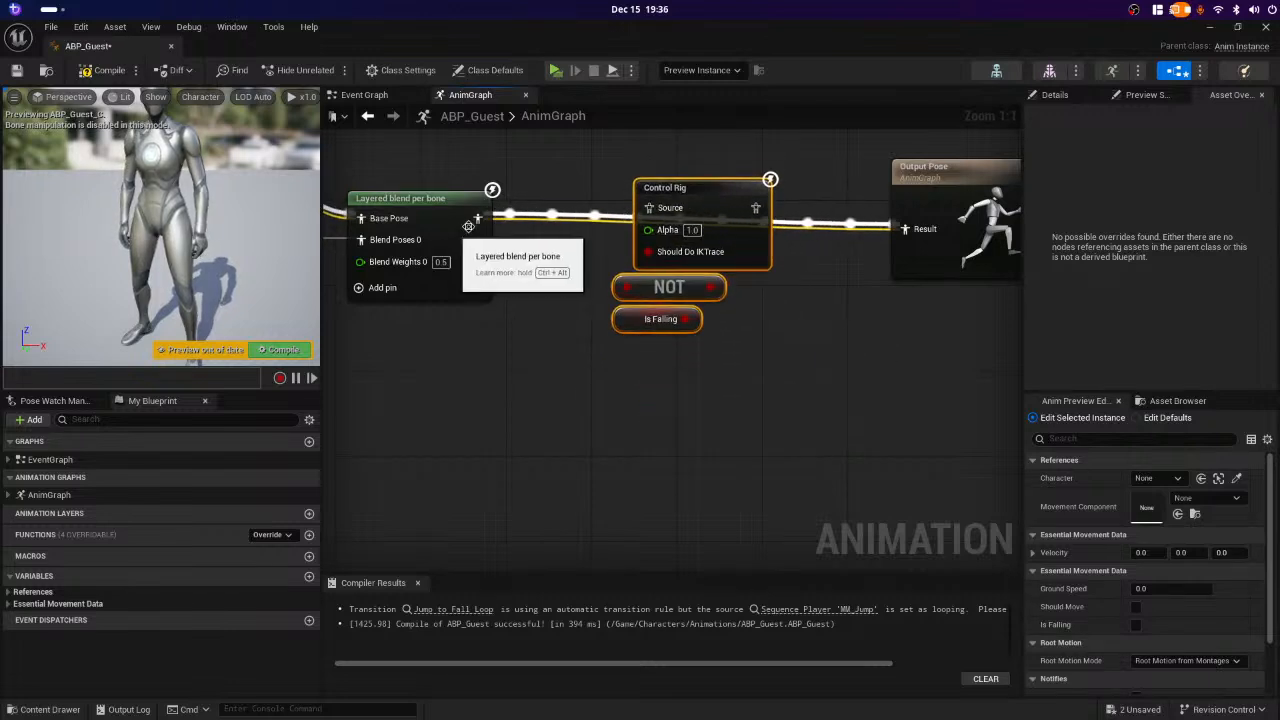
pyautogui.moveTo(480, 219); pyautogui.dragTo(648, 220)
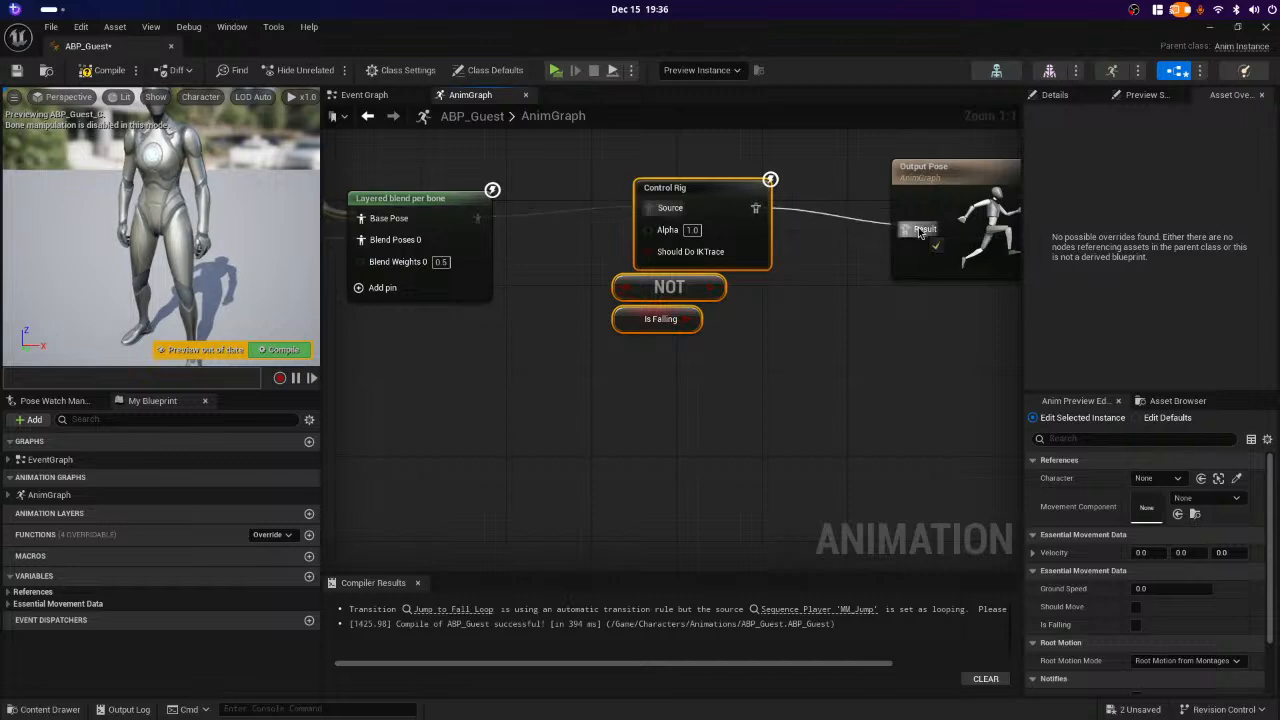
pyautogui.moveTo(920, 231); pyautogui.dragTo(920, 231)
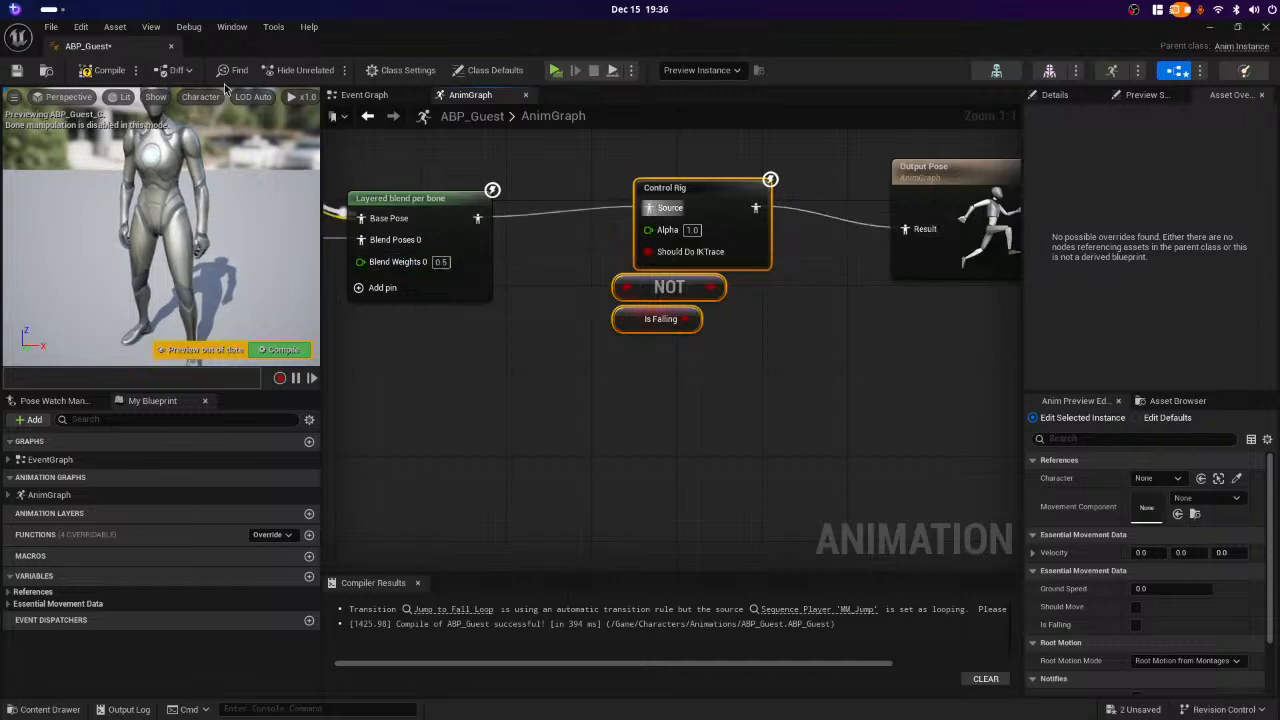
# - Compile and save the ABP_Guest animation blueprint, and test the character in a play session
pyautogui.click(95, 72)
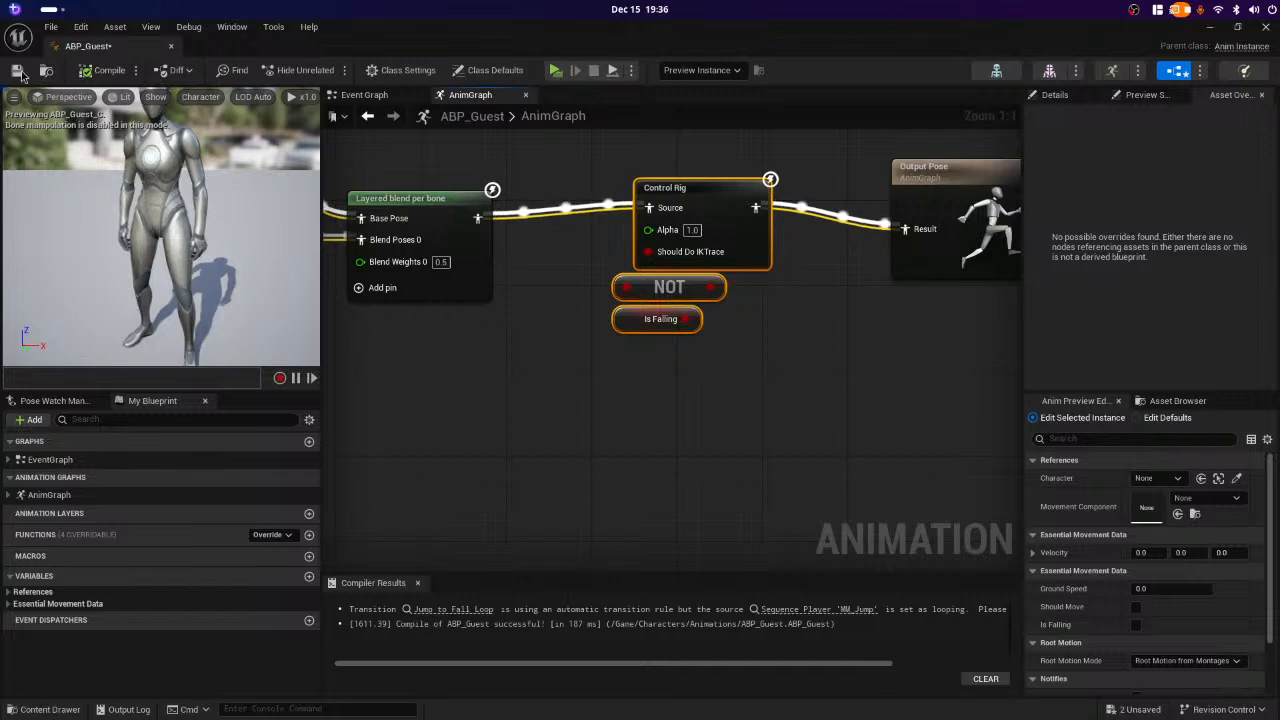
pyautogui.click(16, 72)
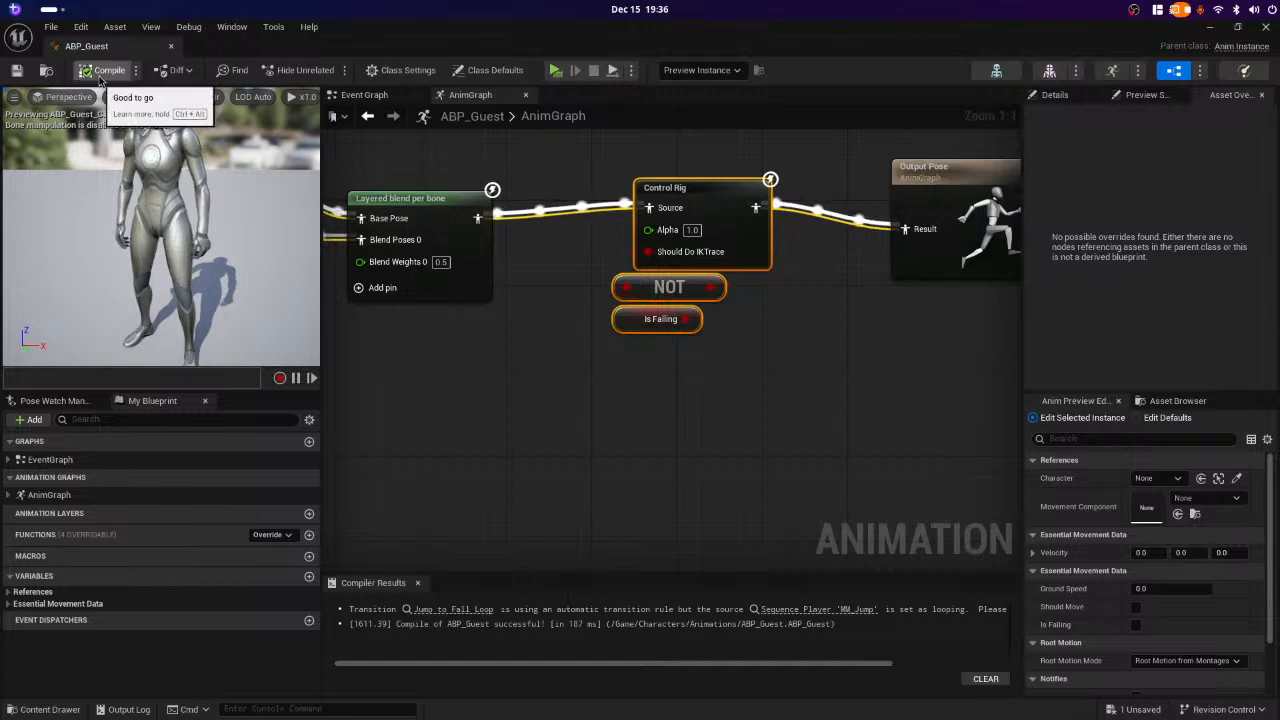
pyautogui.click(16, 72)
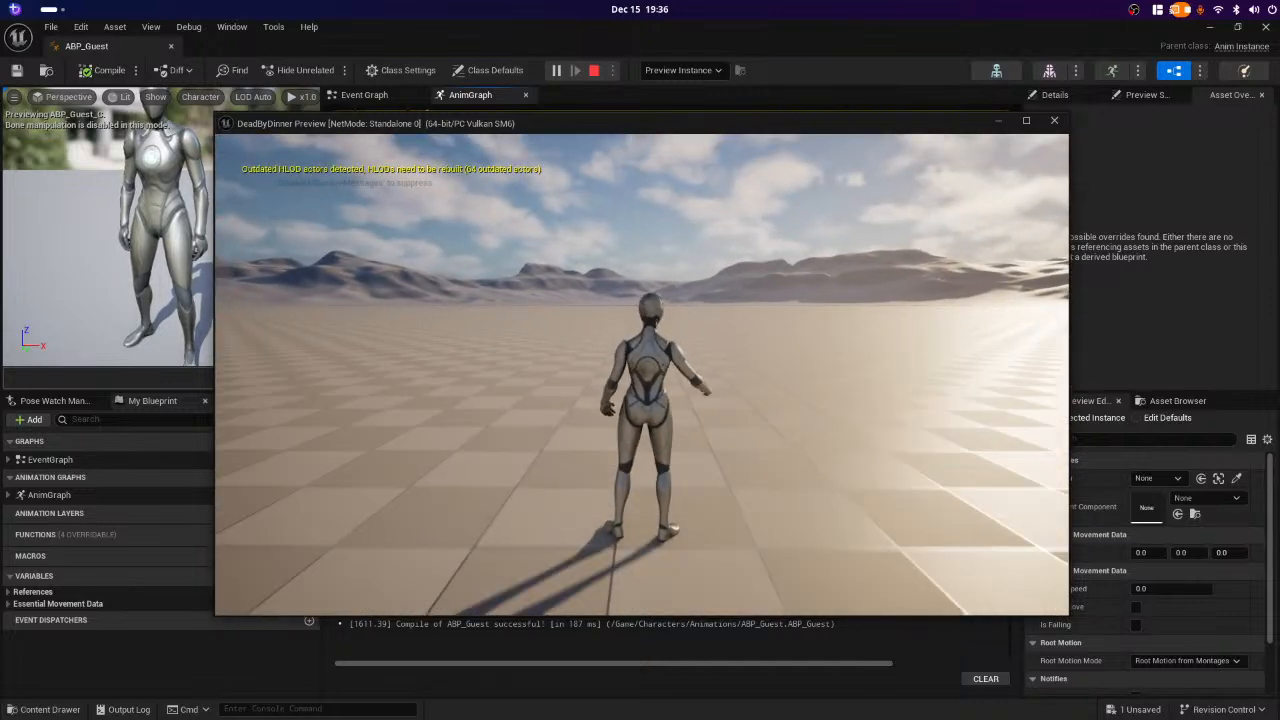
pyautogui.press('Escape')
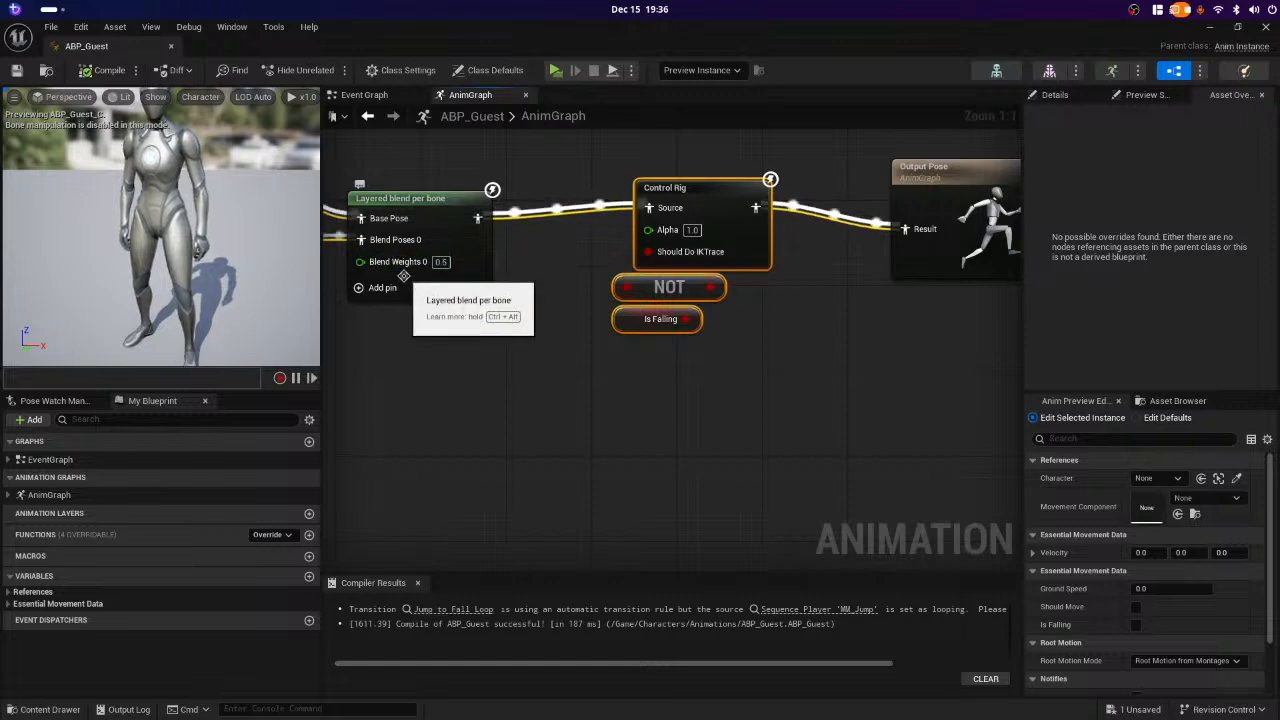
# - Inspect the states and transitions of the Locomotion state machine, and return to the AnimGraph
pyautogui.moveTo(423, 395); pyautogui.dragTo(731, 450, button='right')
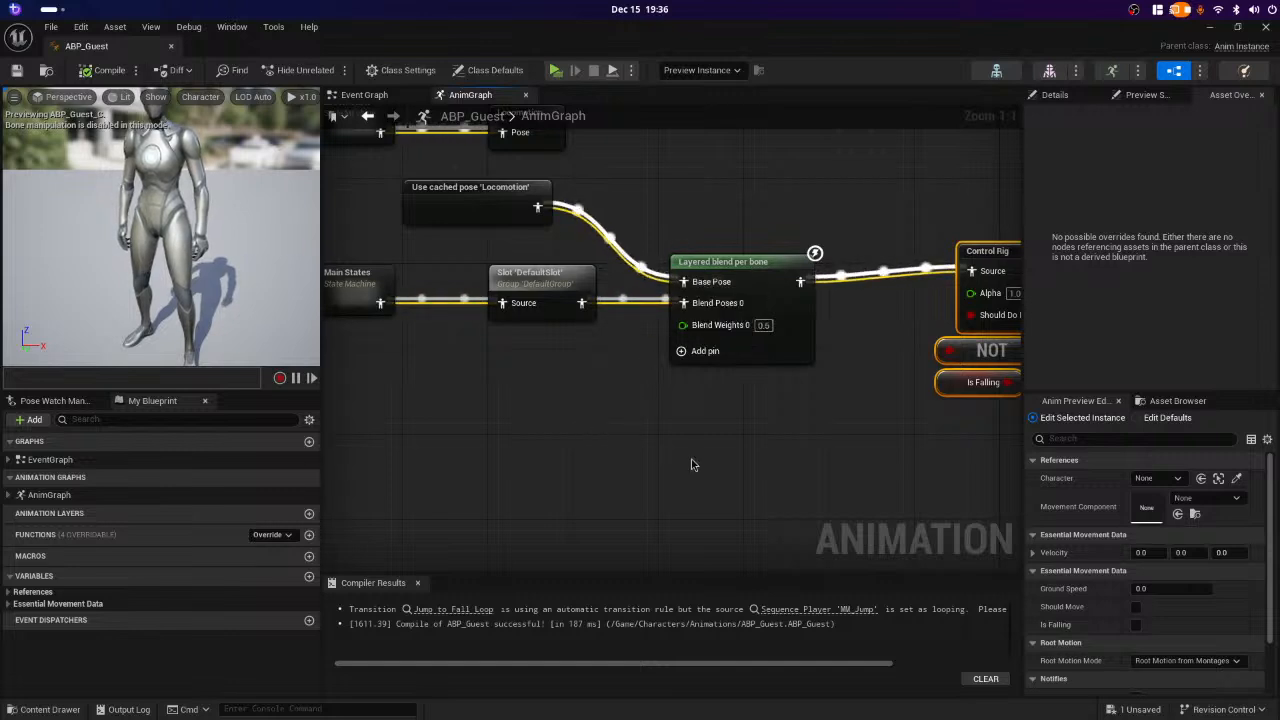
pyautogui.moveTo(691, 464); pyautogui.dragTo(665, 470, button='right')
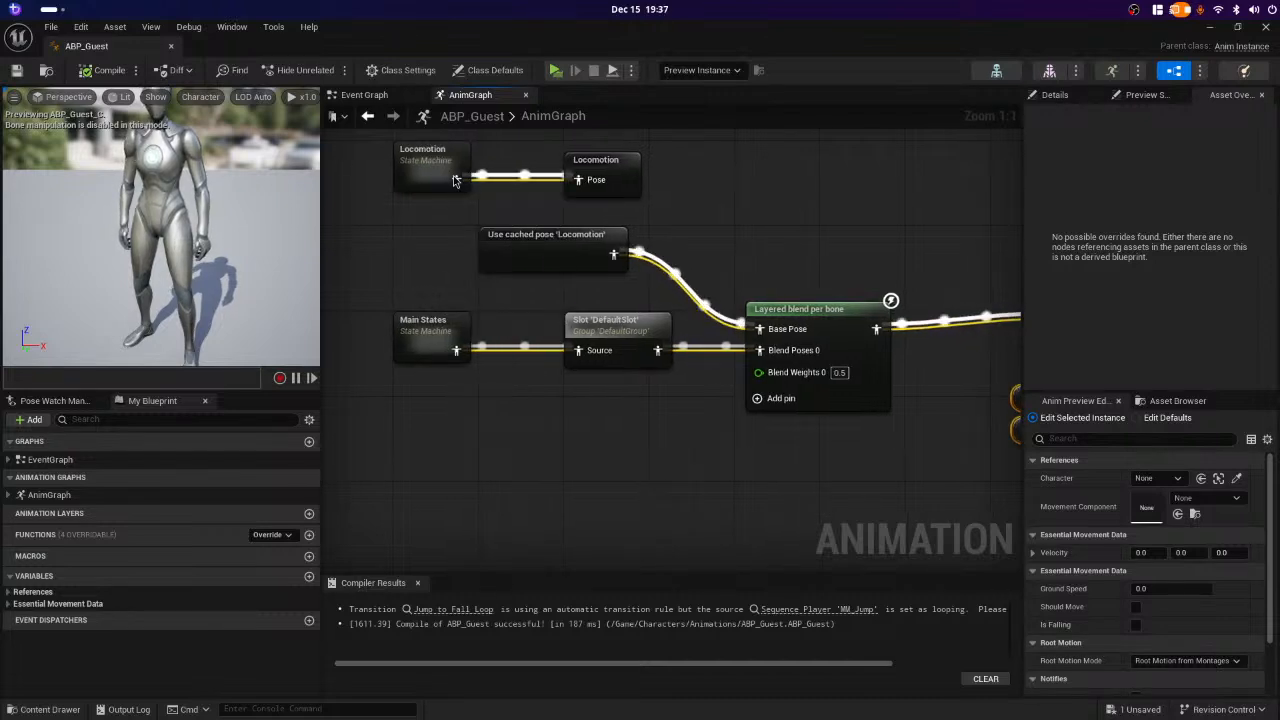
pyautogui.moveTo(426, 158)
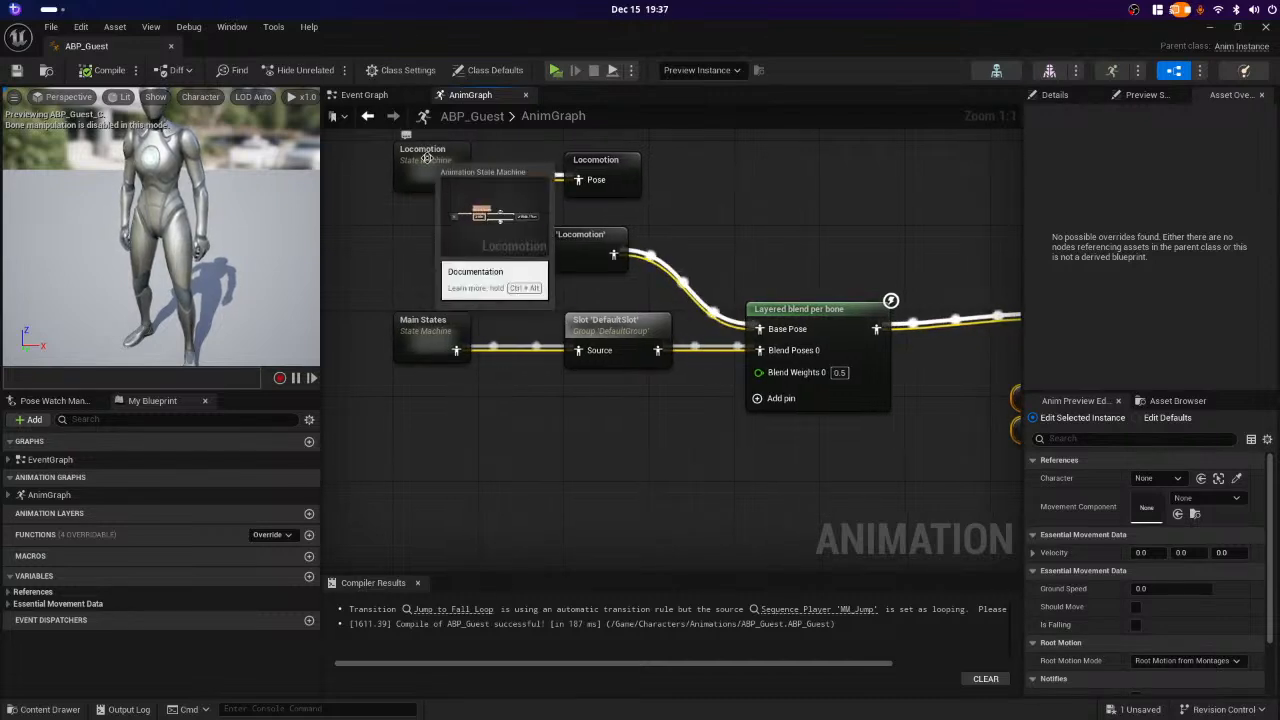
pyautogui.click(426, 158)
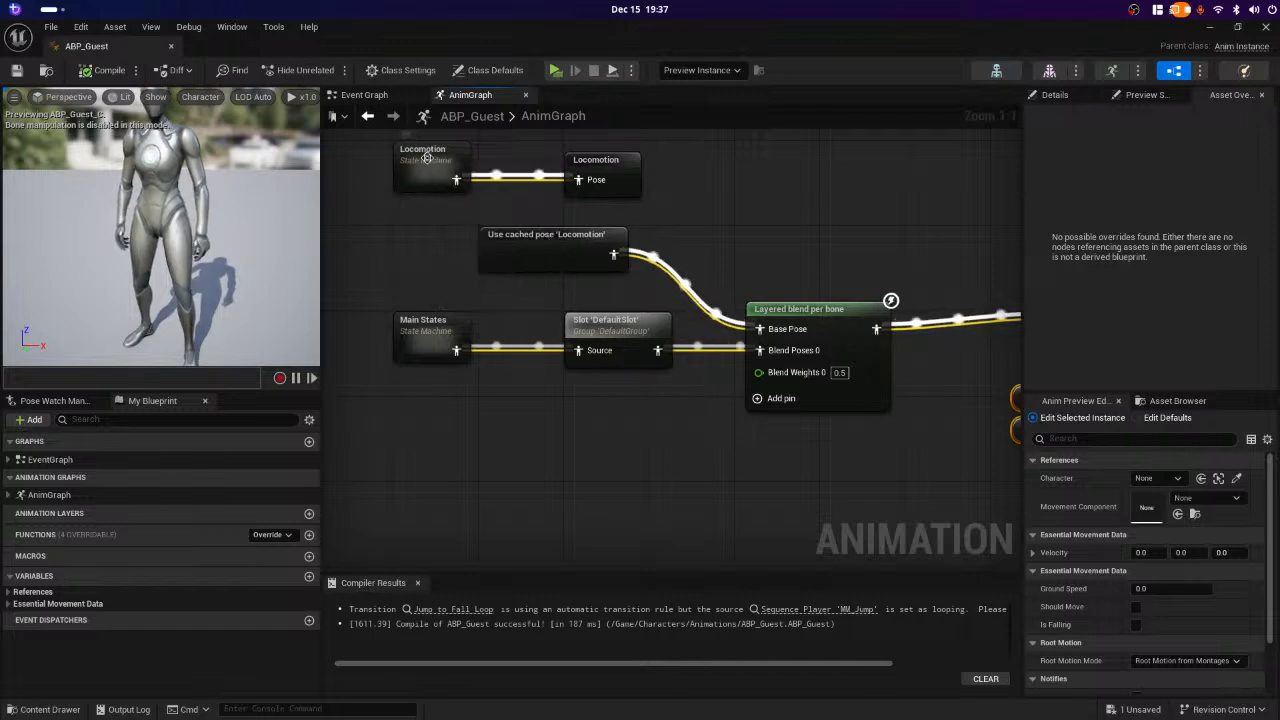
pyautogui.doubleClick(426, 158)
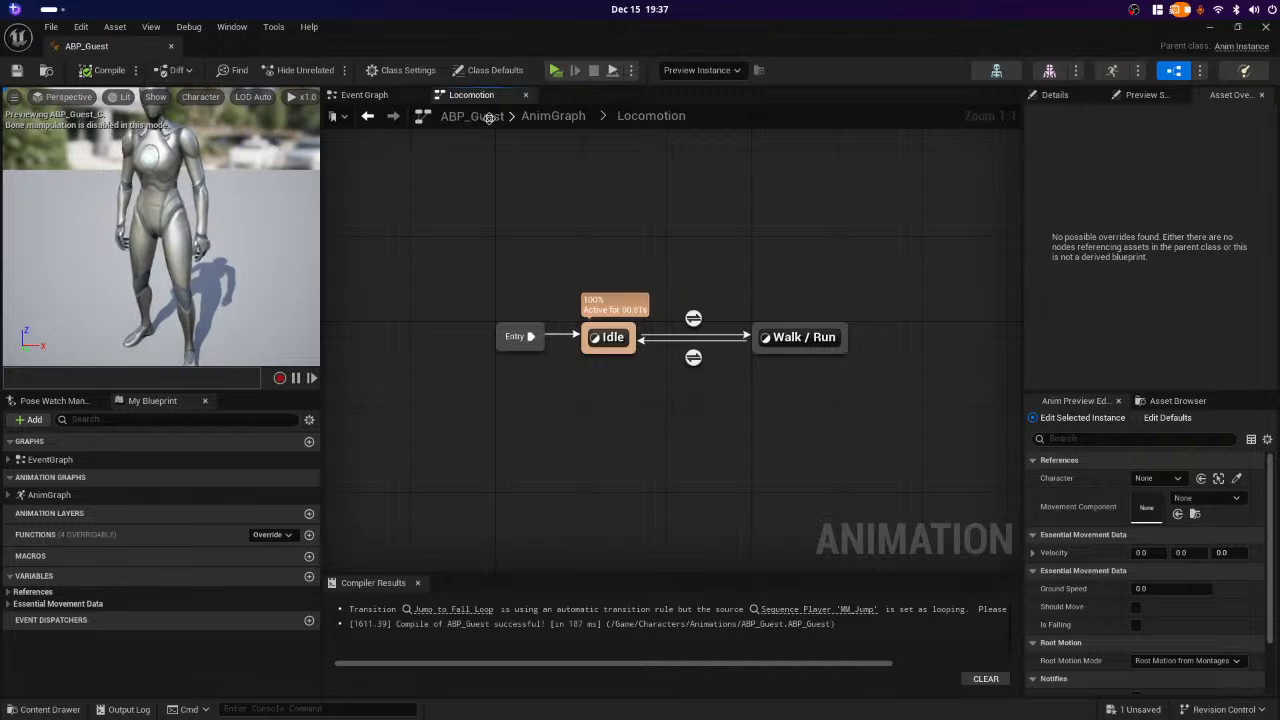
pyautogui.click(535, 118)
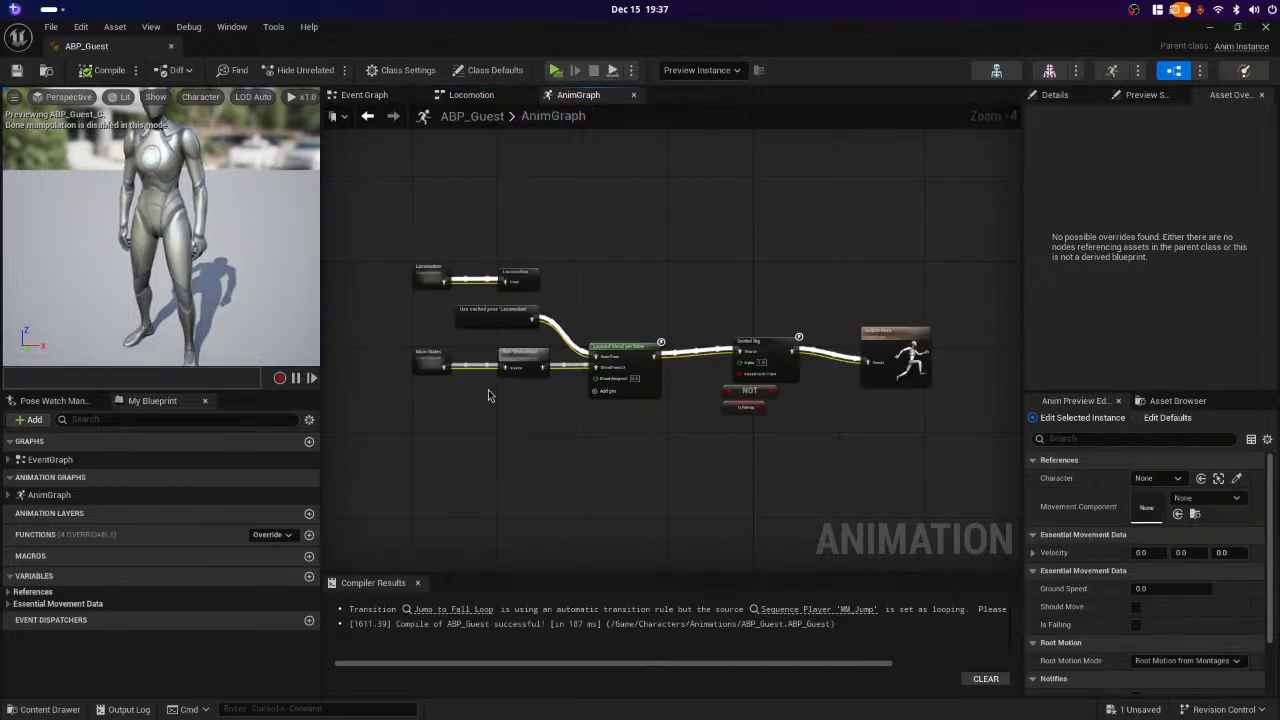
# - Examine the Main States state machine with its jump, fall and land states, and return to the AnimGraph to review the pose chain
pyautogui.scroll(4, 490, 366)
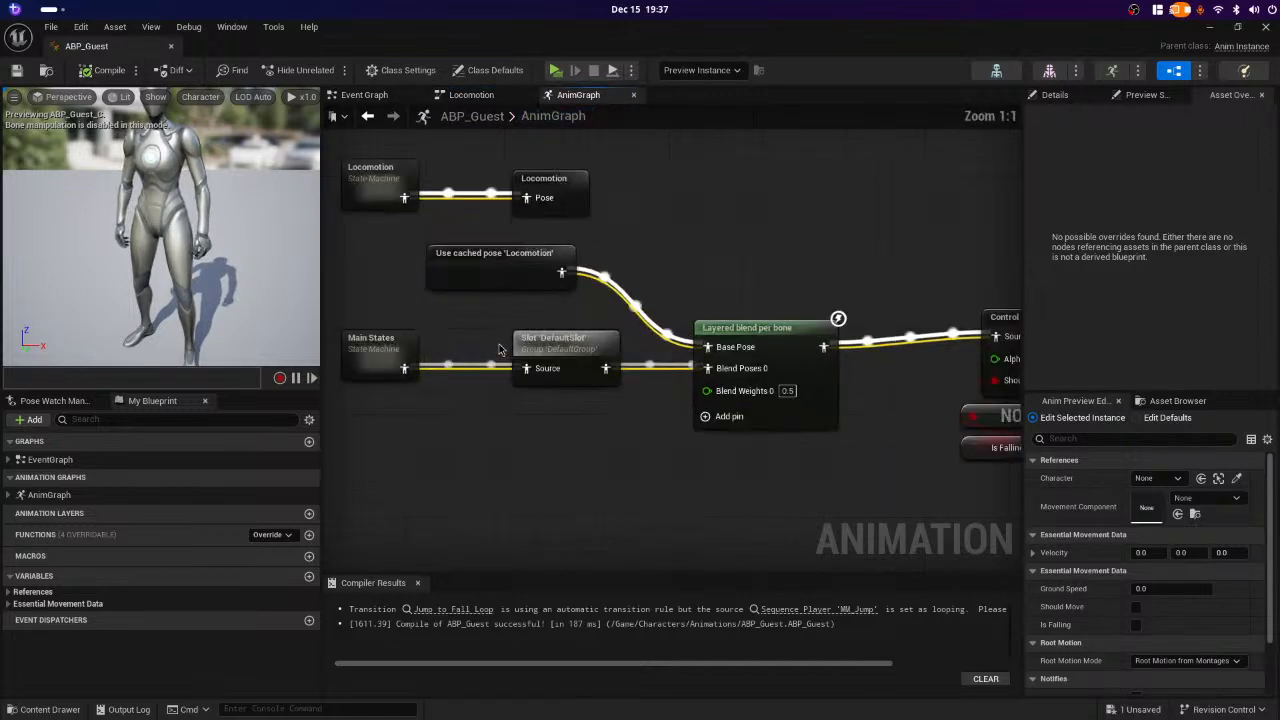
pyautogui.click(549, 349)
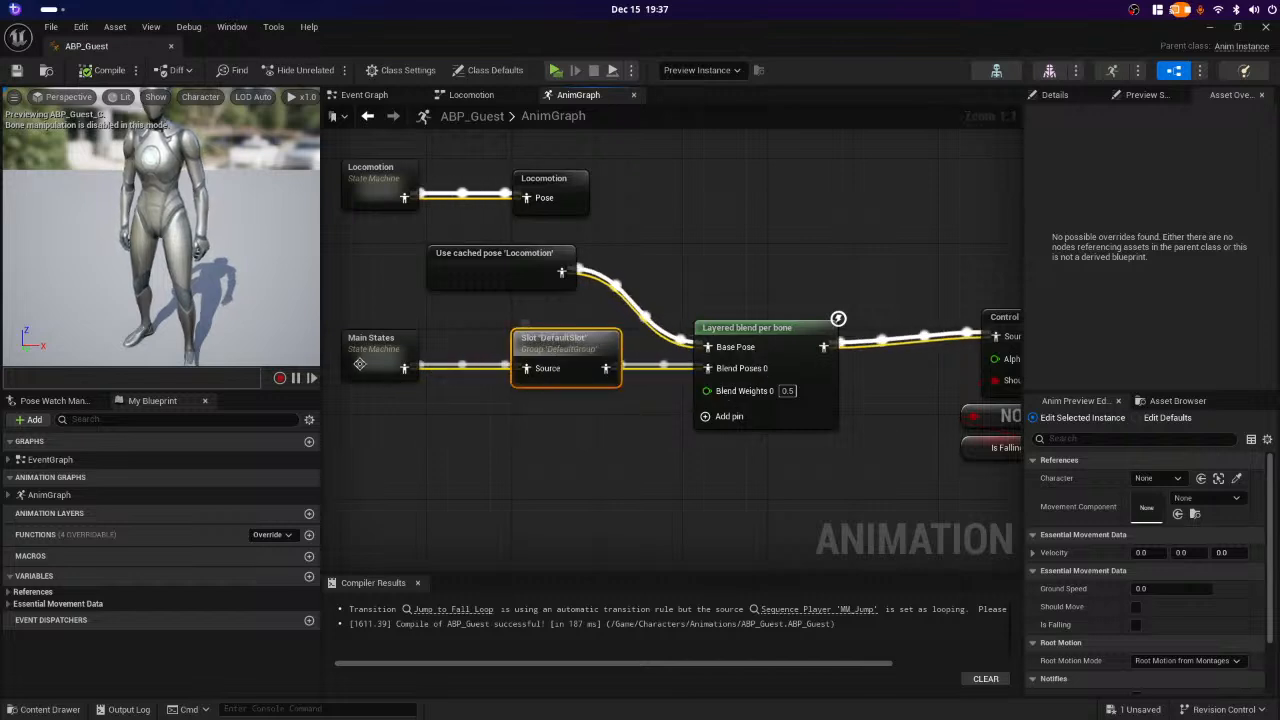
pyautogui.doubleClick(372, 342)
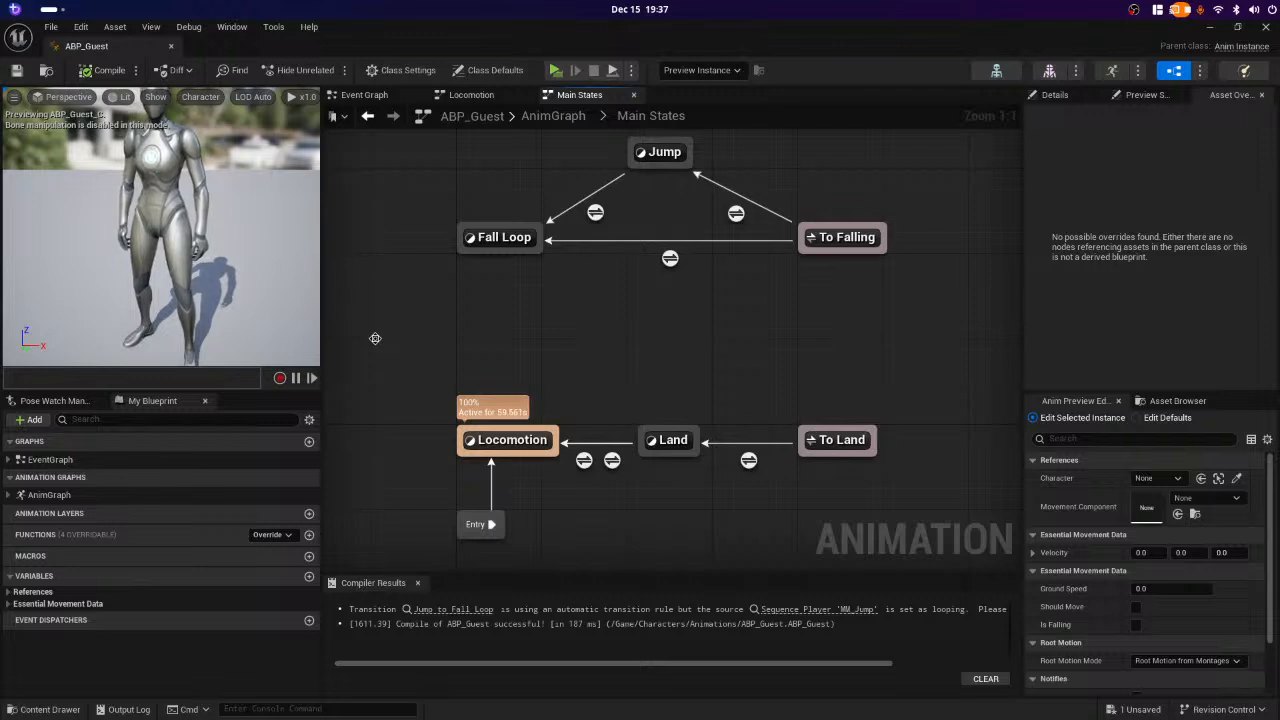
pyautogui.moveTo(370, 269)
pyautogui.mouseDown(button='right')
pyautogui.moveTo(384, 339)
pyautogui.moveTo(374, 254)
pyautogui.moveTo(387, 267)
pyautogui.mouseUp(button='right')
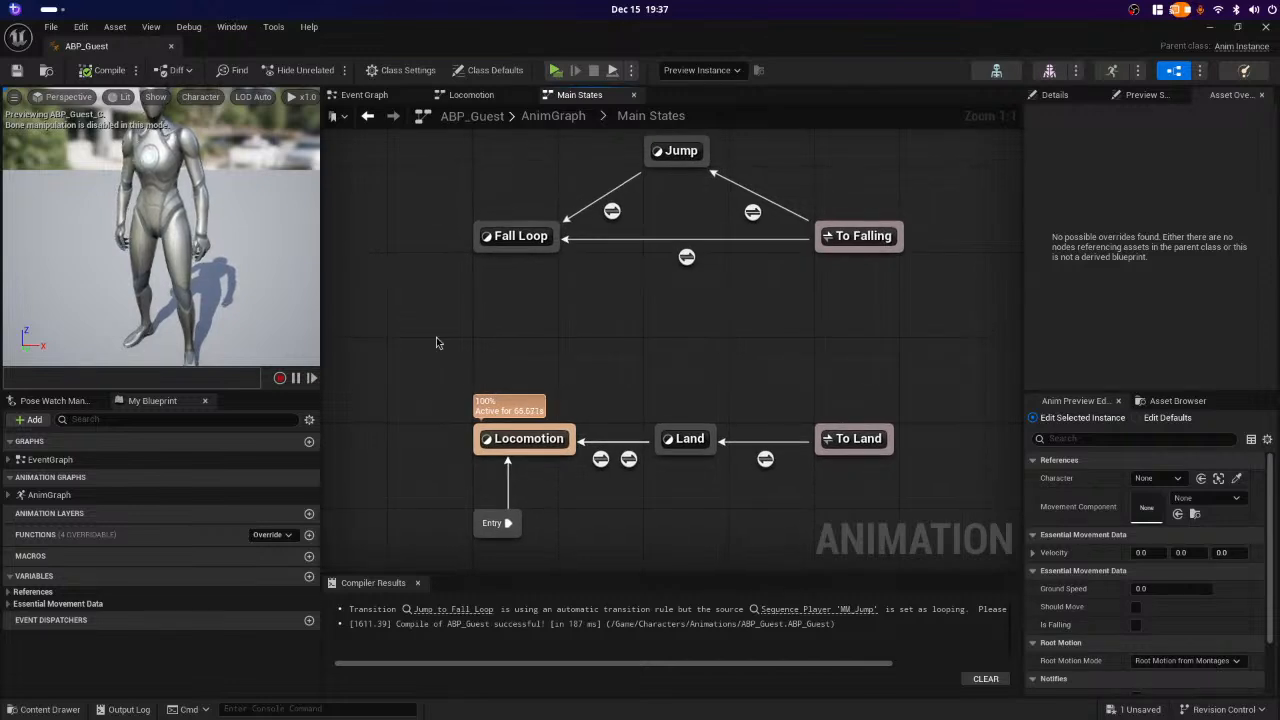
pyautogui.moveTo(600, 460)
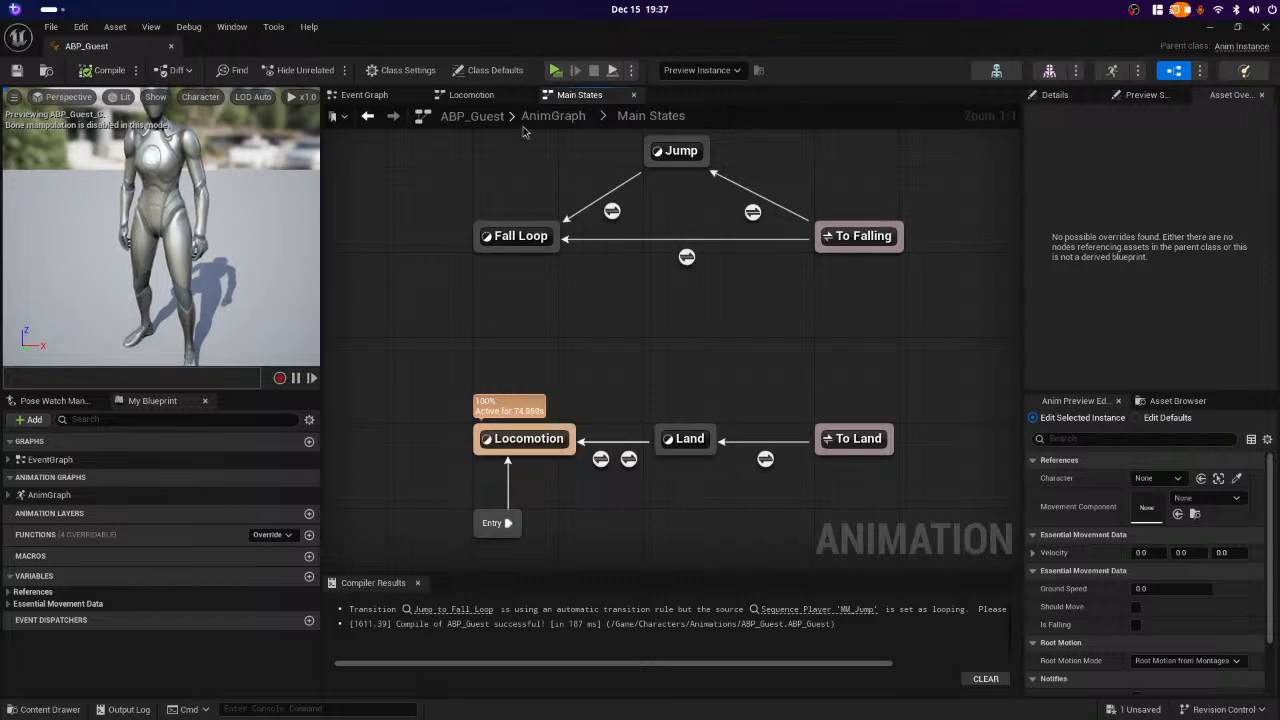
pyautogui.click(552, 116)
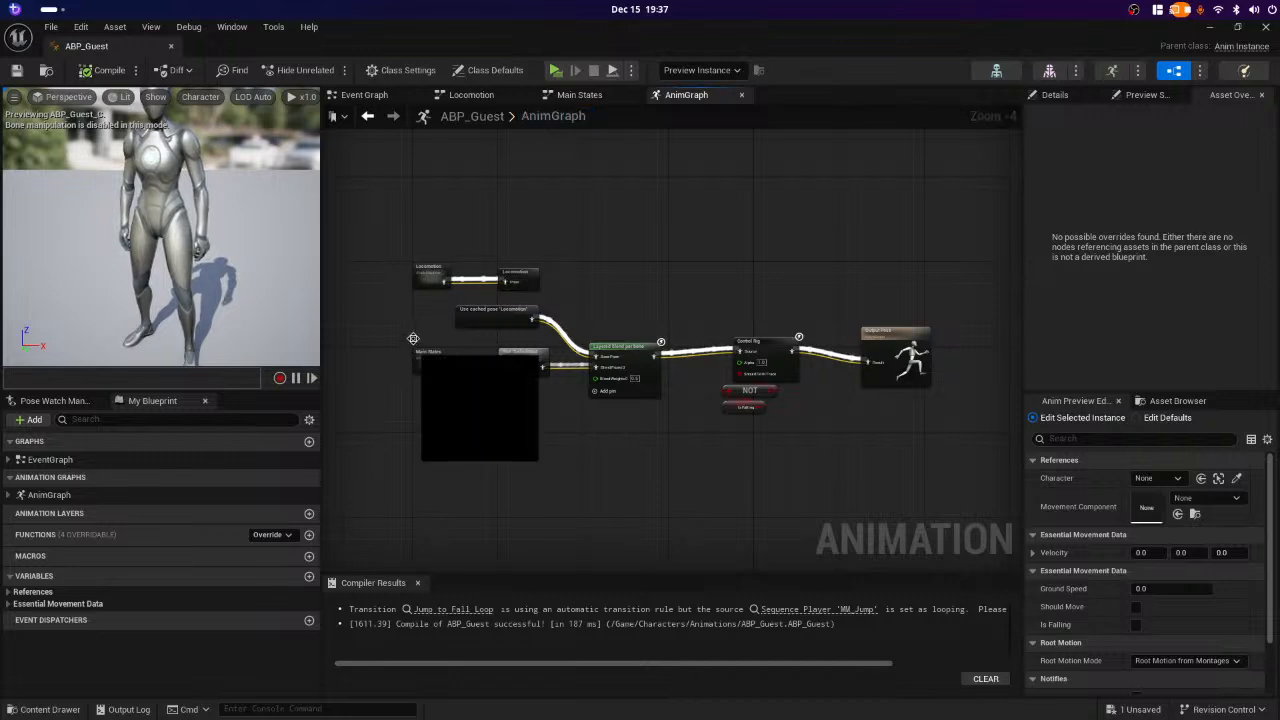
pyautogui.scroll(4, 418, 340)
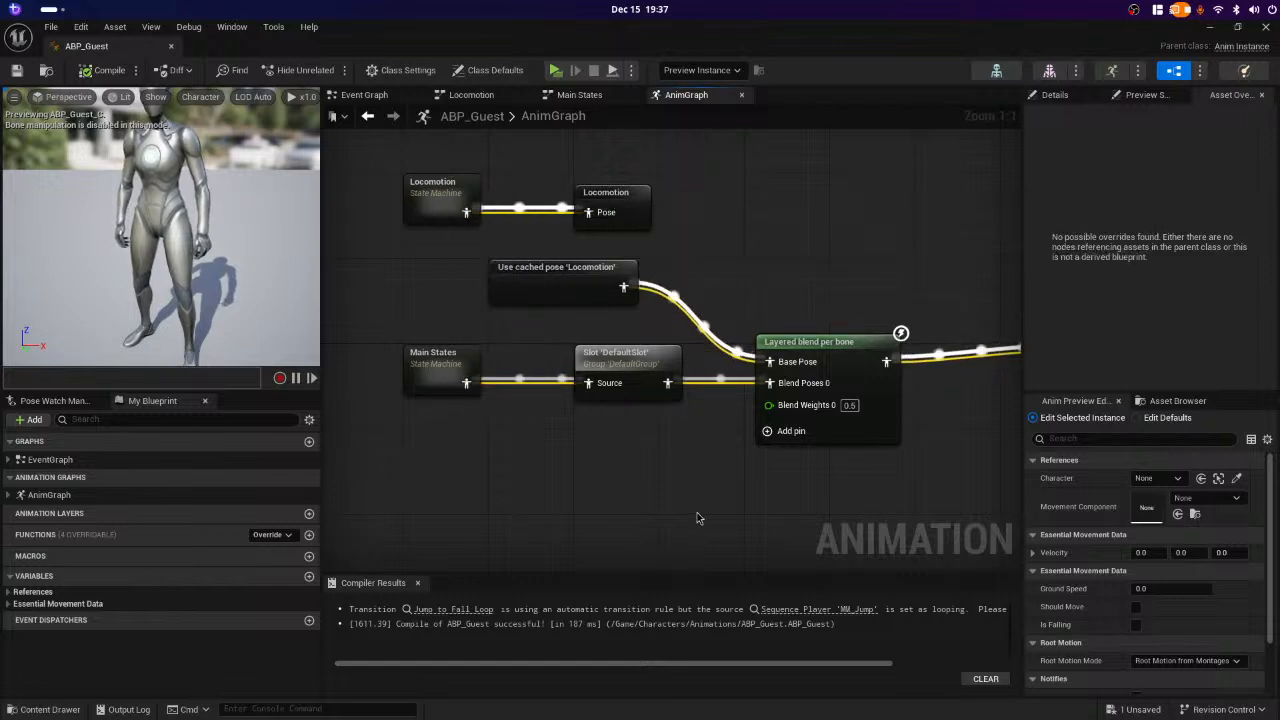
pyautogui.moveTo(697, 512); pyautogui.dragTo(681, 512, button='right')
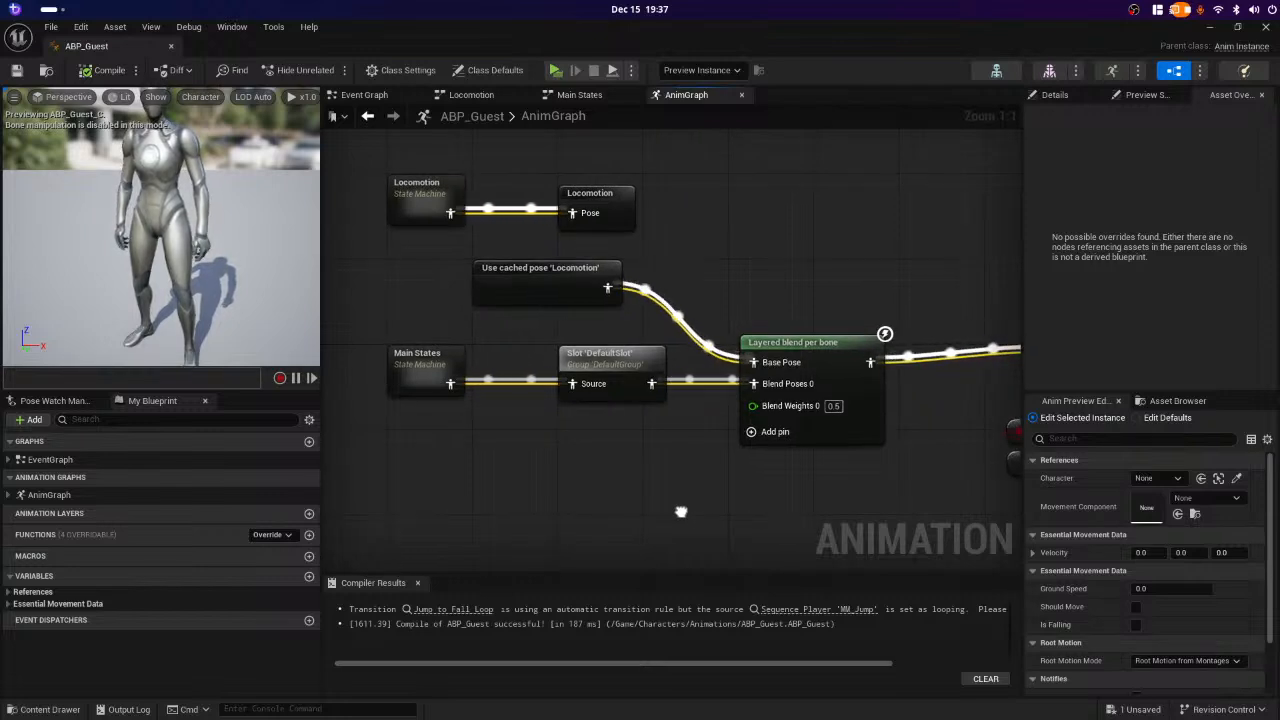
pyautogui.moveTo(681, 512); pyautogui.dragTo(453, 488, button='right')
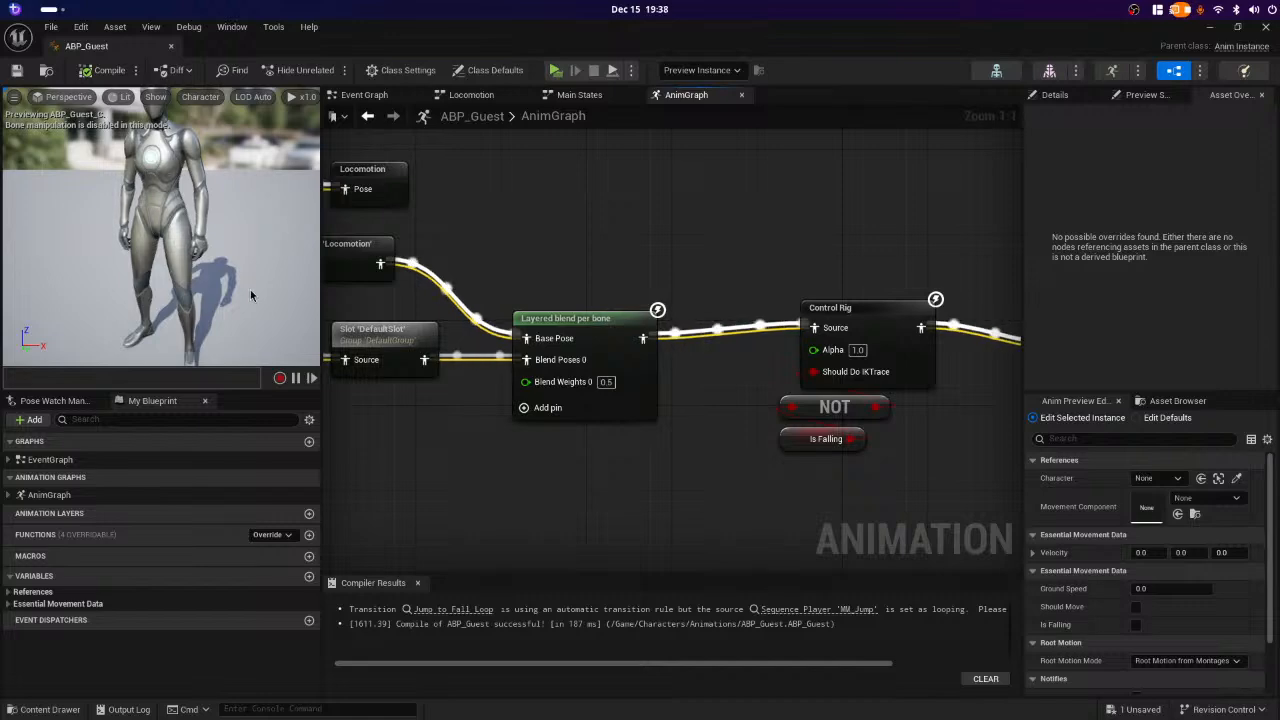
# - Open the Event Graph and examine how the character references, velocity, ground speed, Should Move and Is Falling are set
pyautogui.doubleClick(48, 459)
pyautogui.scroll(5, 435, 271)
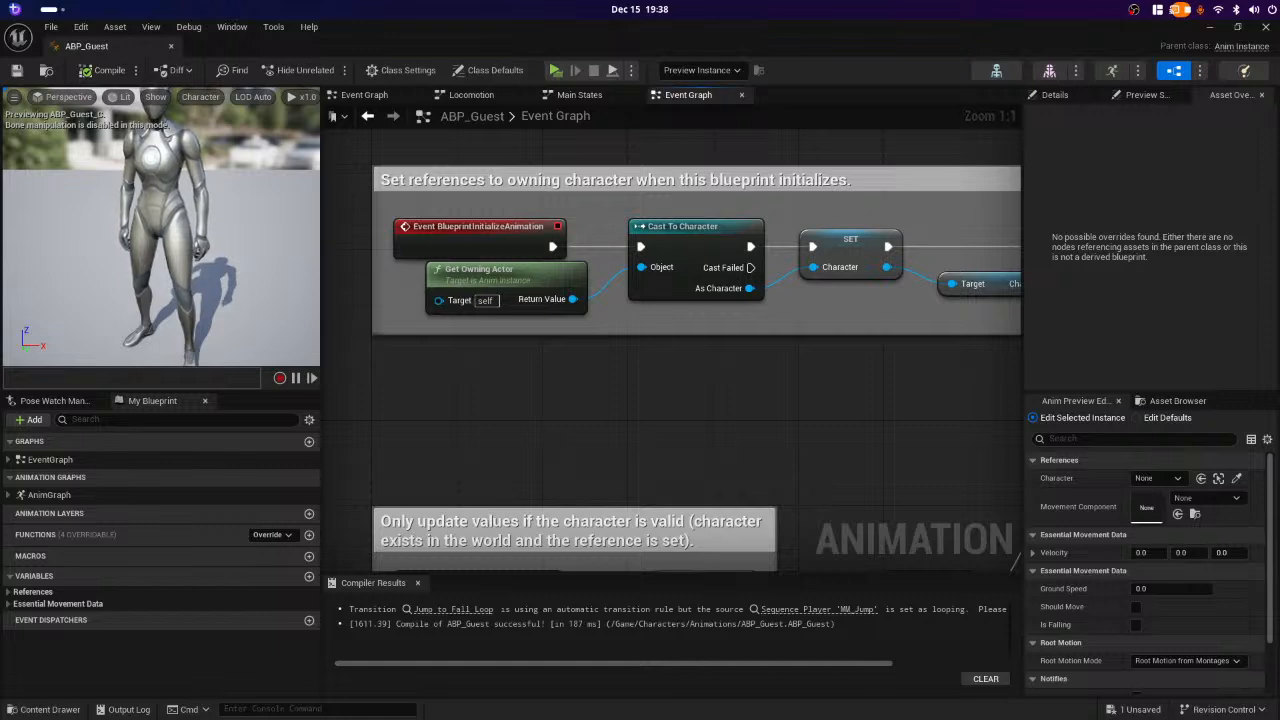
pyautogui.moveTo(641, 438); pyautogui.dragTo(615, 229, button='right')
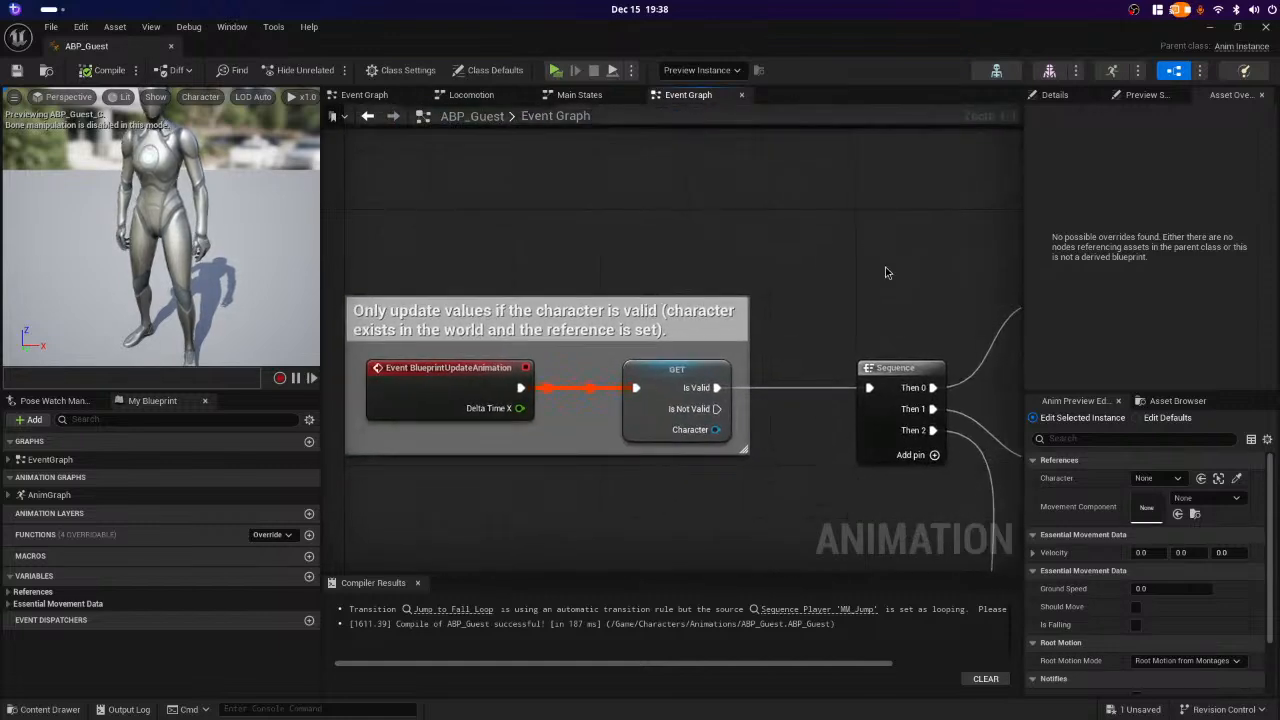
pyautogui.moveTo(899, 287); pyautogui.dragTo(286, 272, button='right')
pyautogui.moveTo(593, 168); pyautogui.dragTo(586, 167, button='right')
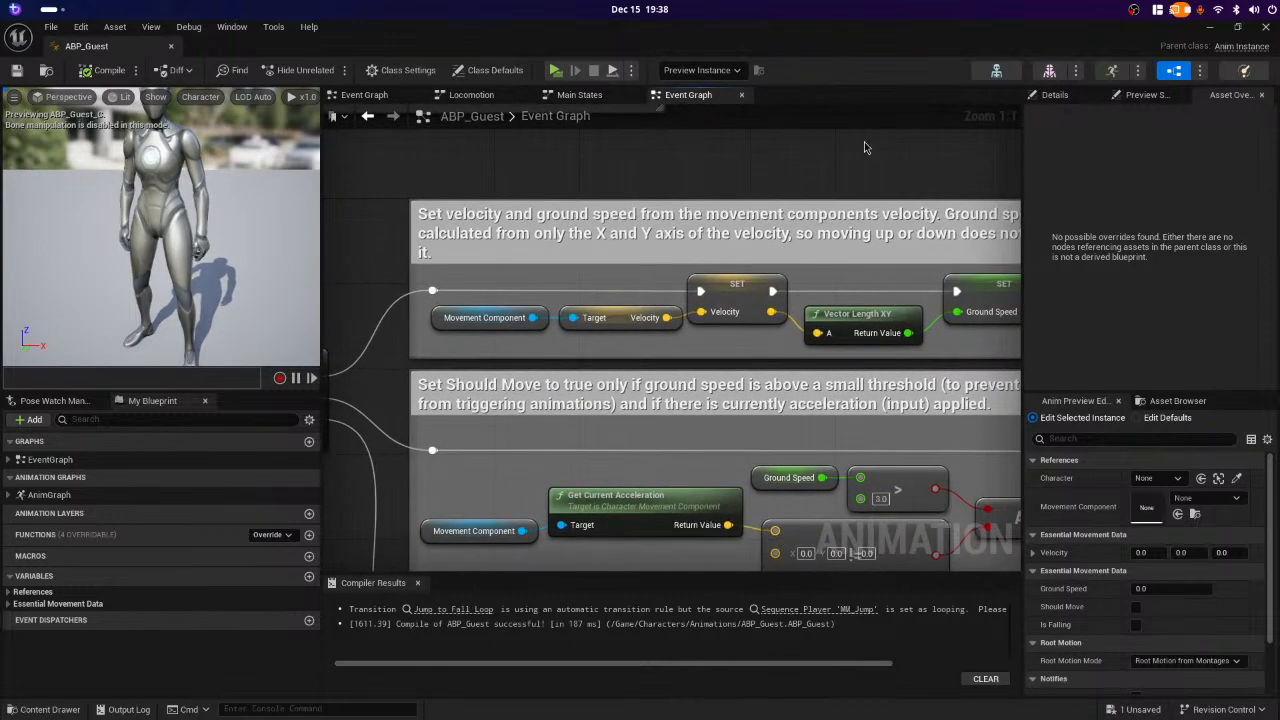
pyautogui.moveTo(880, 141); pyautogui.dragTo(854, 136, button='right')
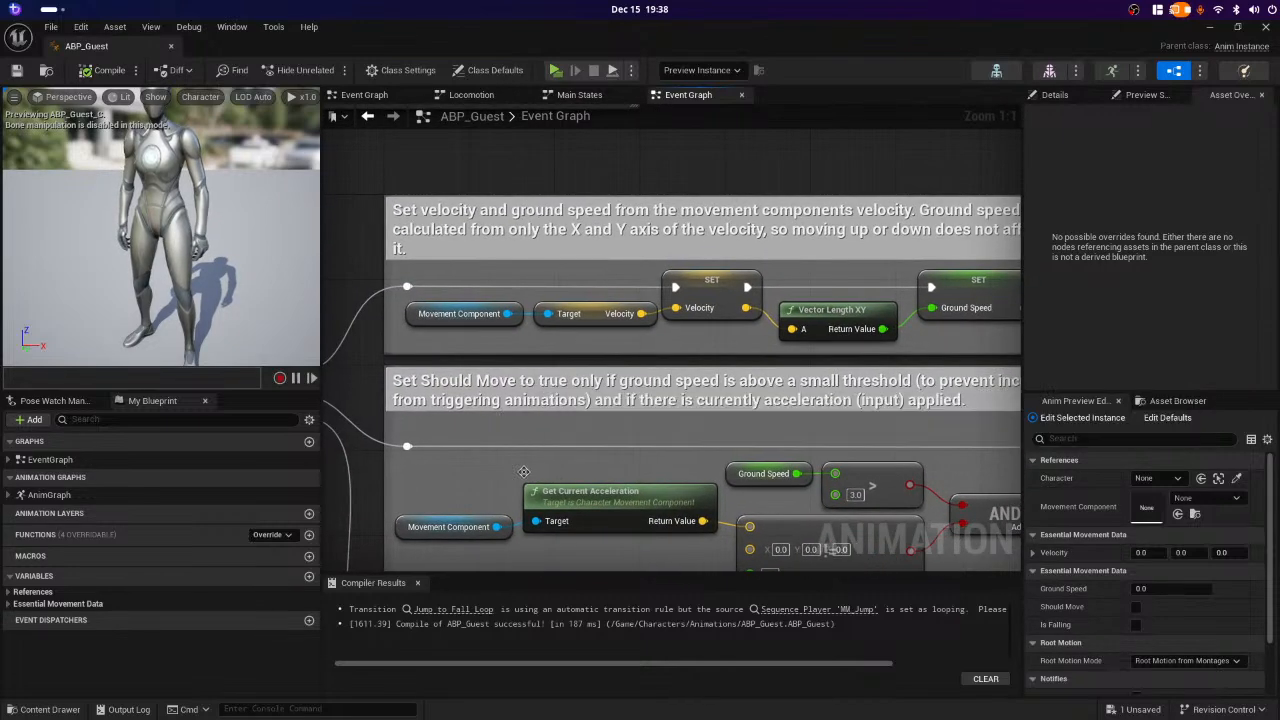
pyautogui.moveTo(360, 505); pyautogui.dragTo(390, 183, button='right')
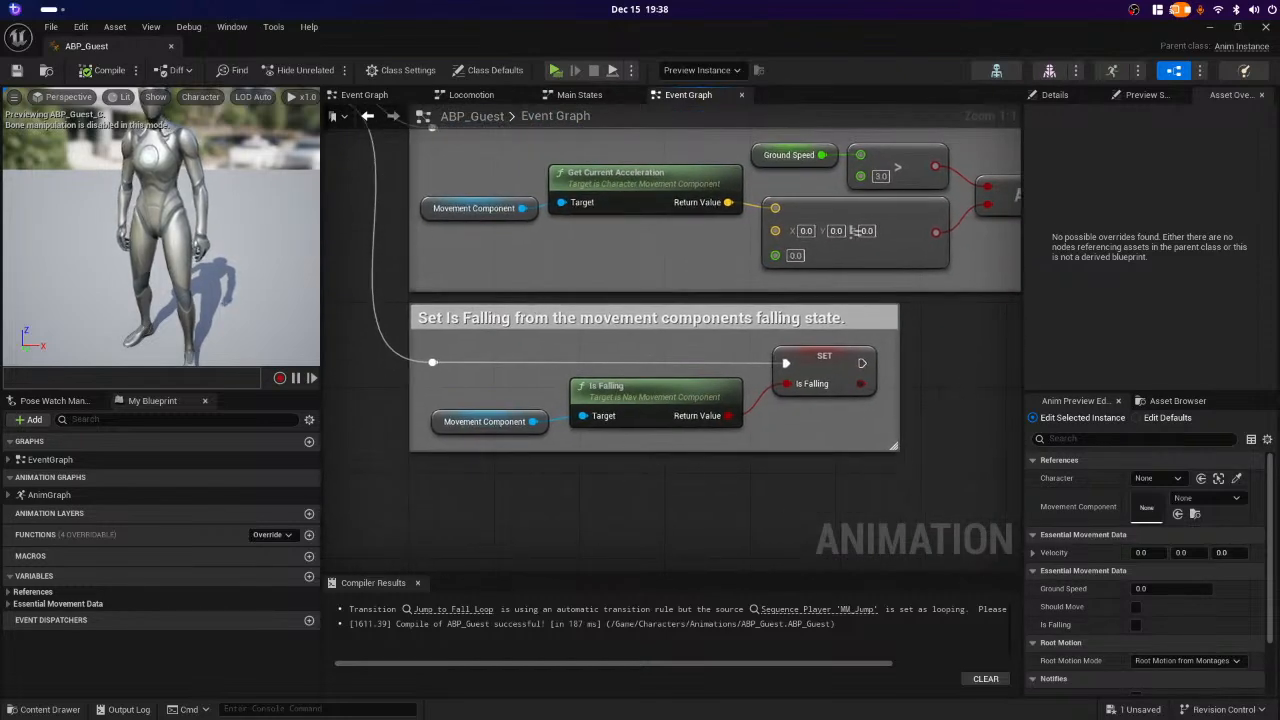
pyautogui.moveTo(958, 376); pyautogui.dragTo(1190, 556, button='right')
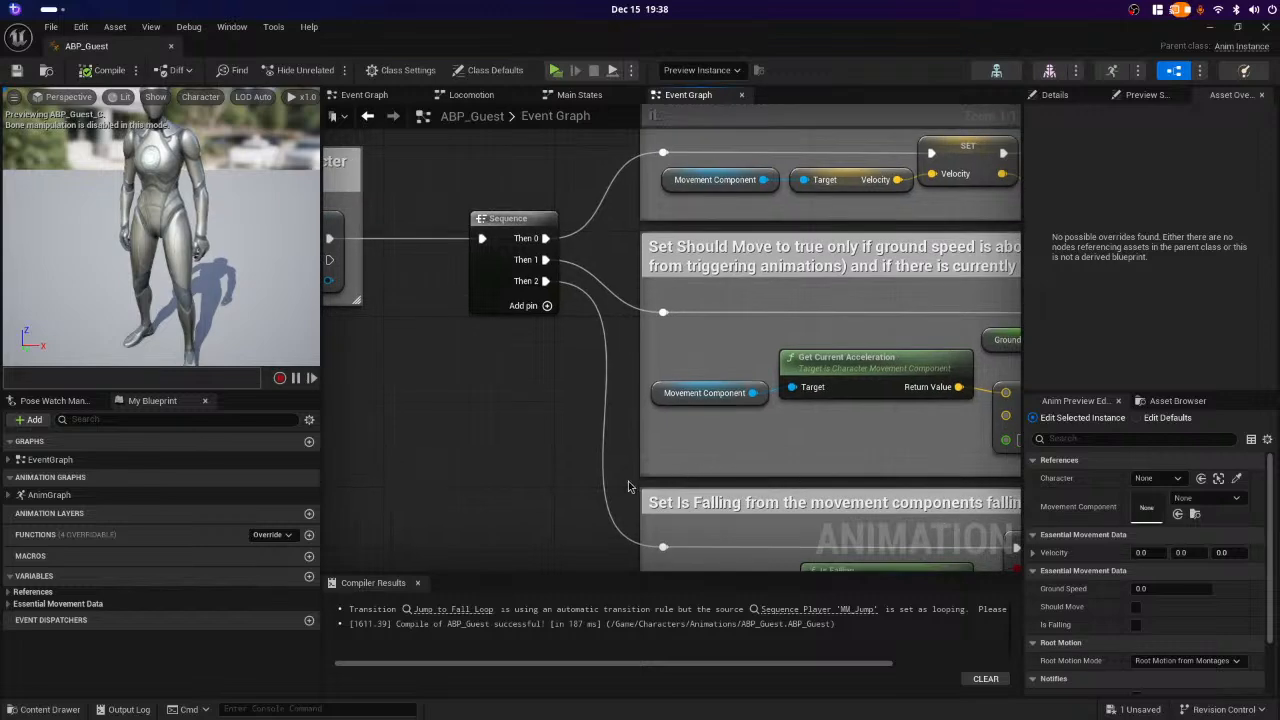
# - Return from the Event Graph to the AnimGraph and examine the poses feeding the Layered blend per bone node
pyautogui.moveTo(472, 456); pyautogui.dragTo(924, 503, button='right')
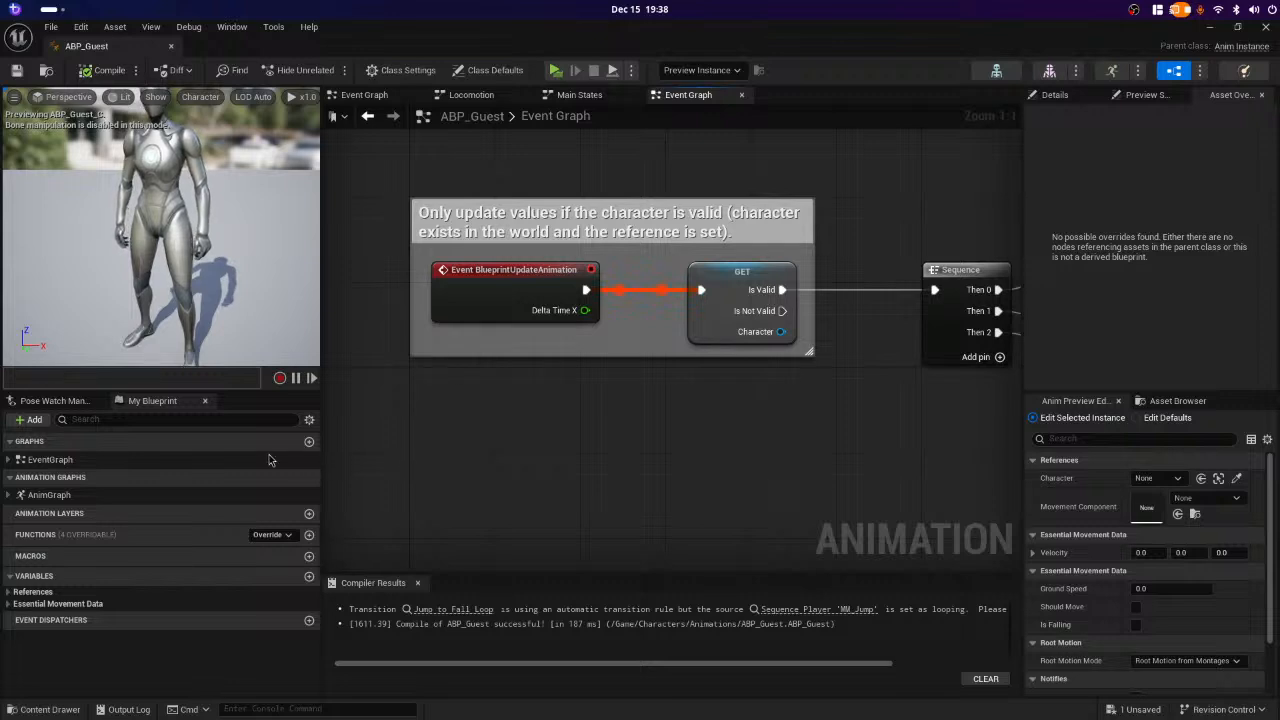
pyautogui.doubleClick(120, 495)
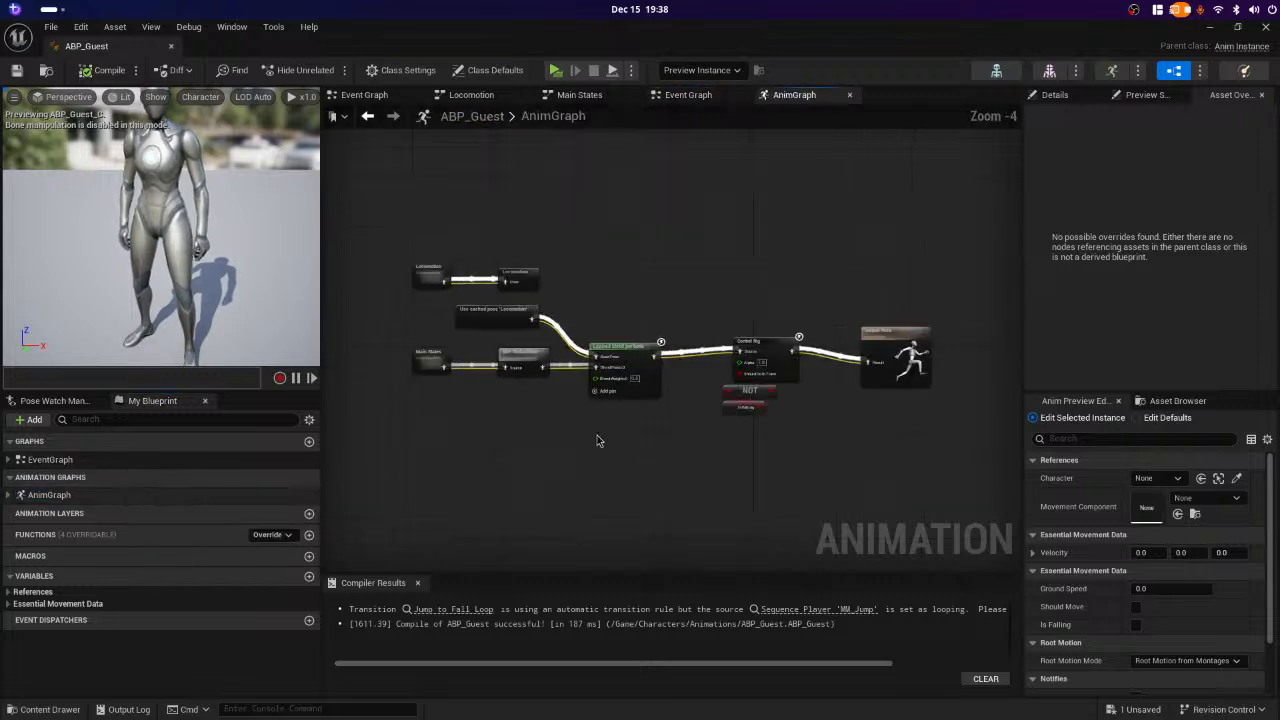
pyautogui.scroll(4, 632, 410)
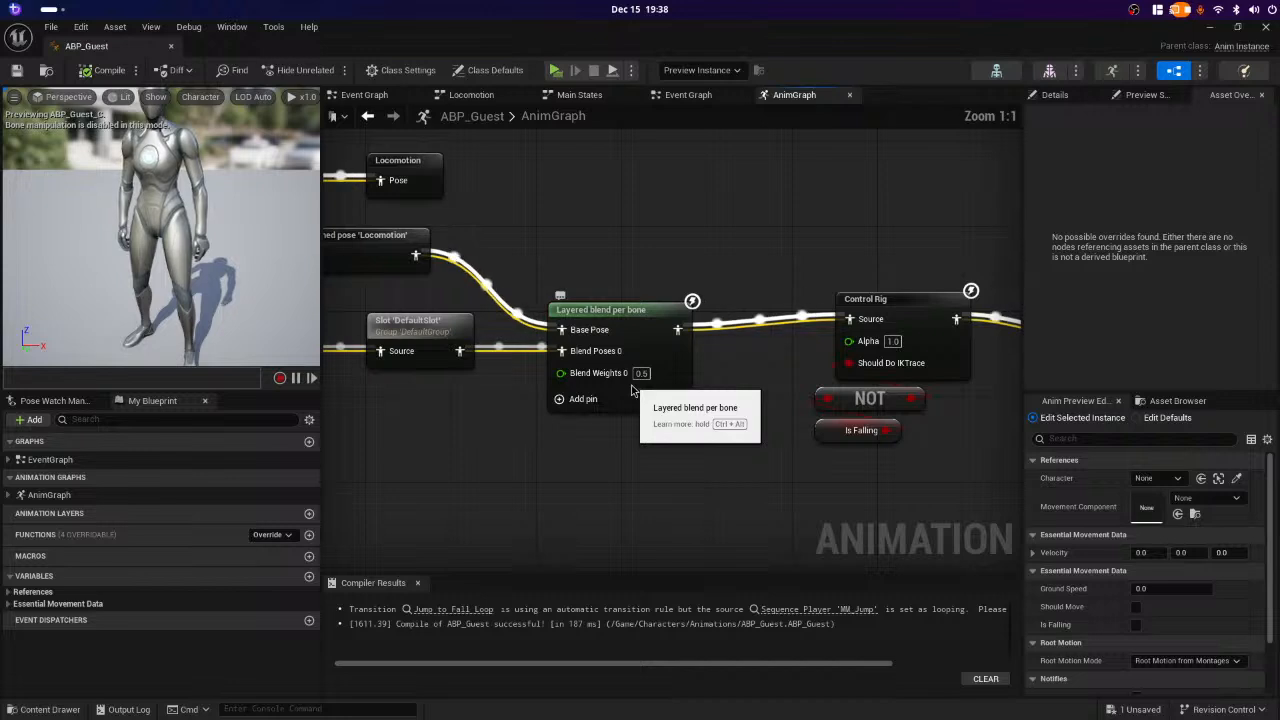
pyautogui.moveTo(575, 472); pyautogui.dragTo(720, 503, button='right')
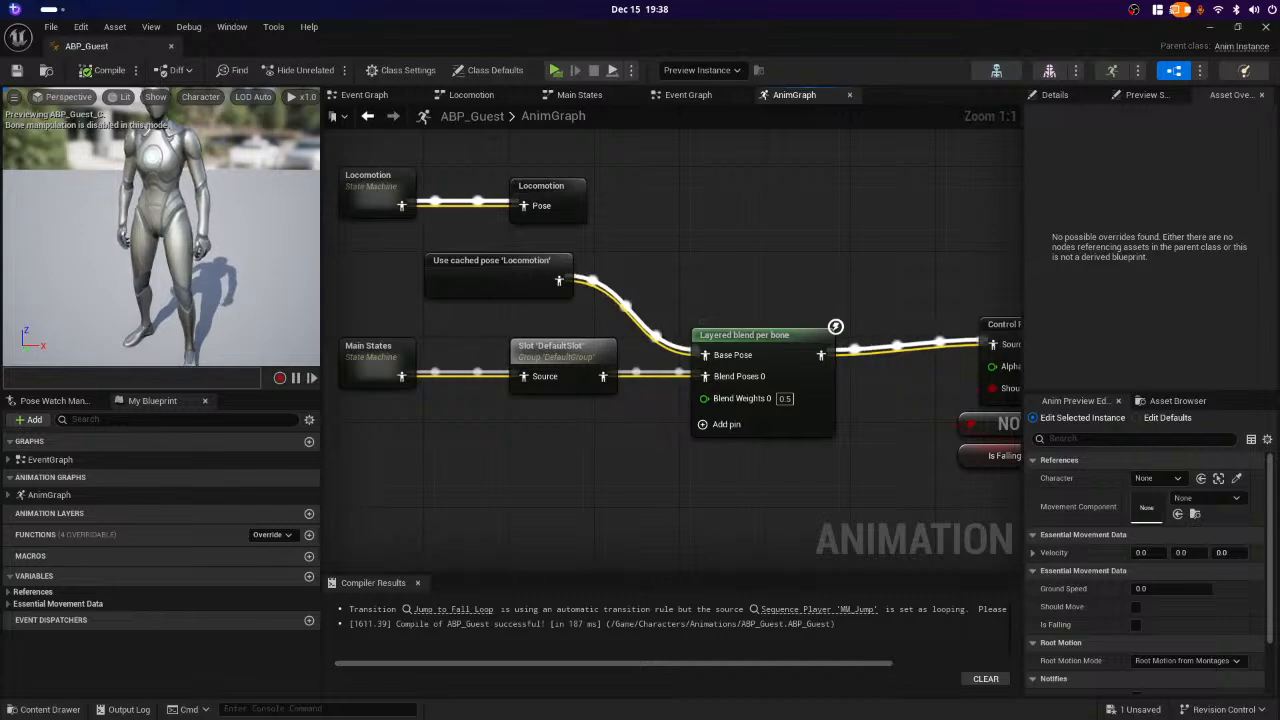
# - Check the forum thread on blending between multiple Blendspaces in the browser, and return to the animation blueprint to run the pending autosave immediately
pyautogui.press('super')
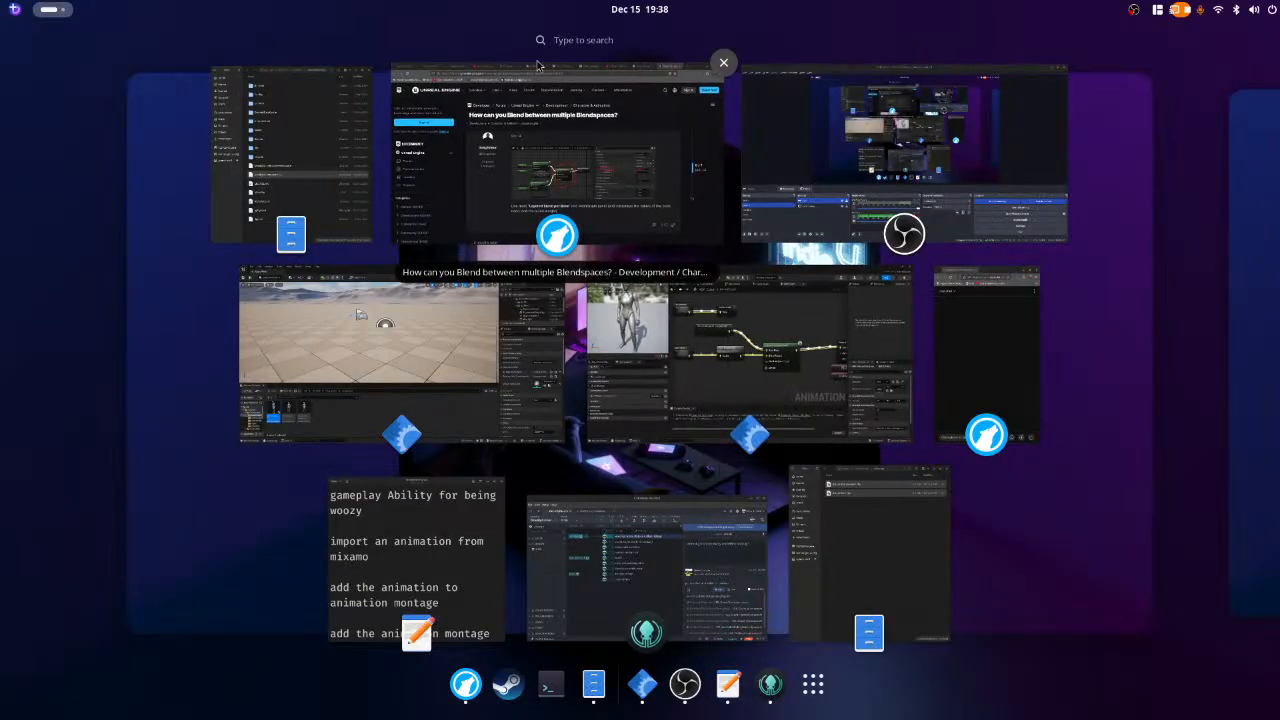
pyautogui.click(543, 155)
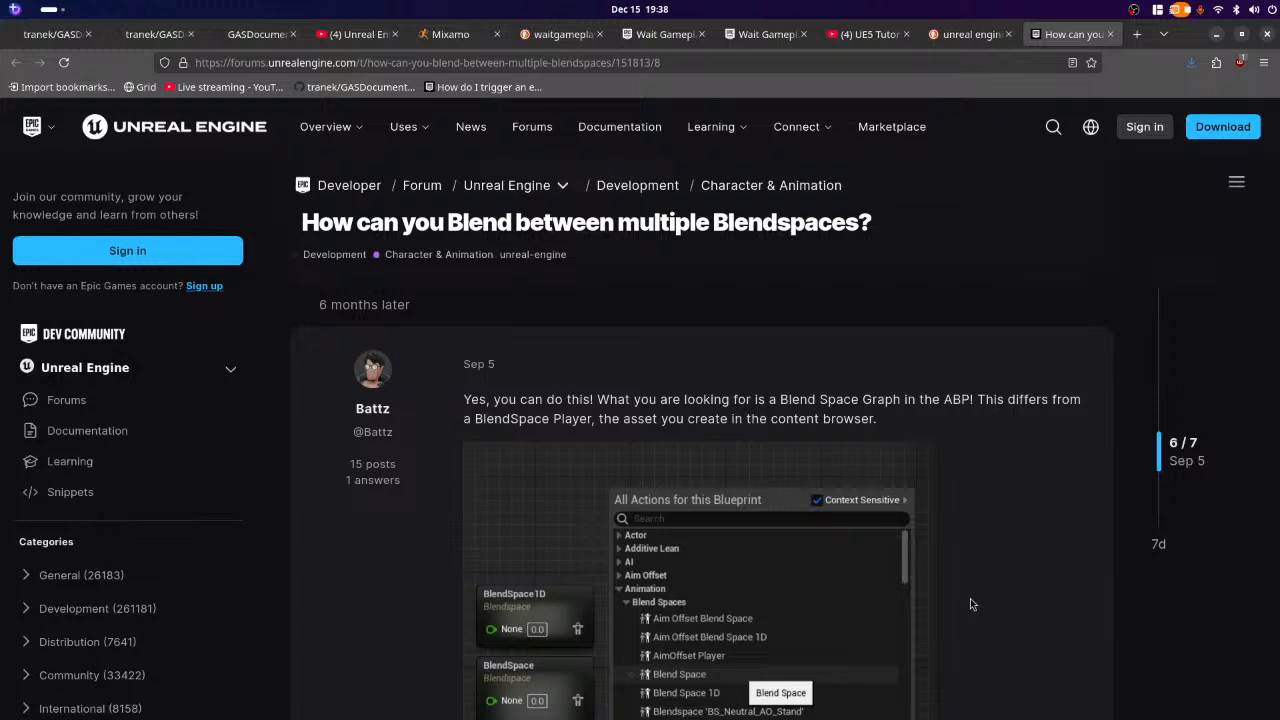
pyautogui.scroll(-2, 970, 598)
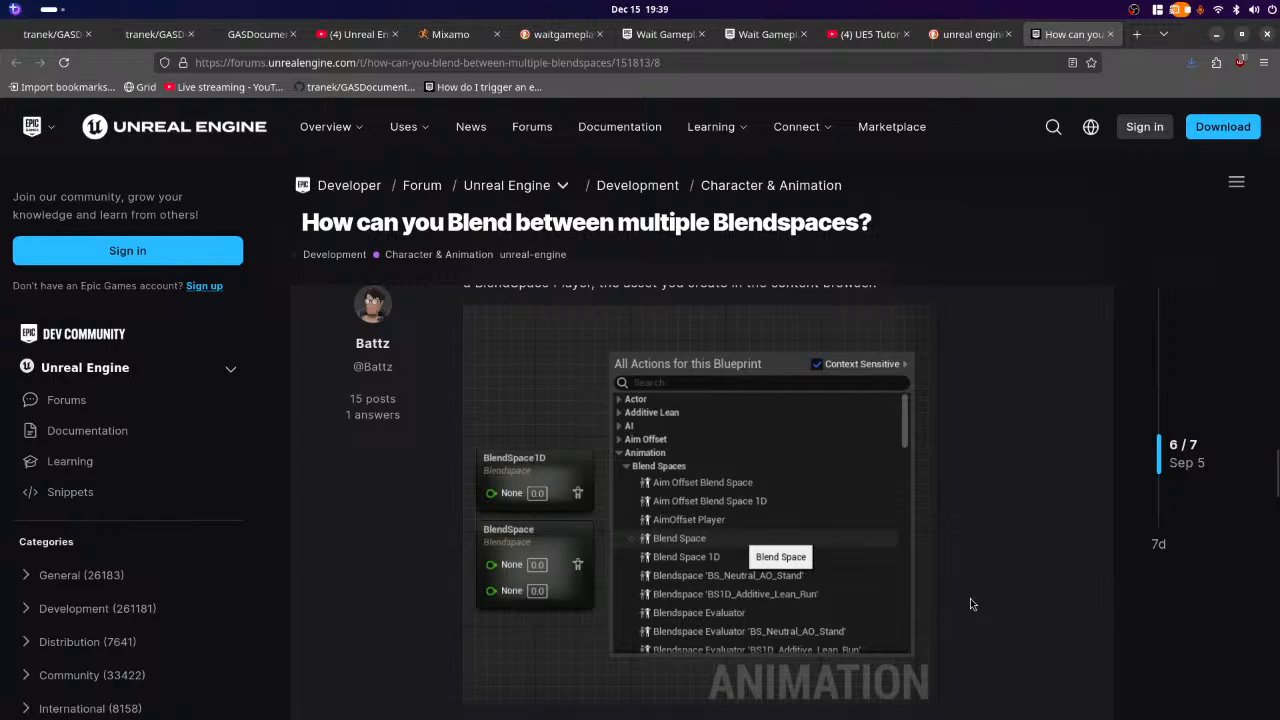
pyautogui.hotkey('alt', 'Tab')
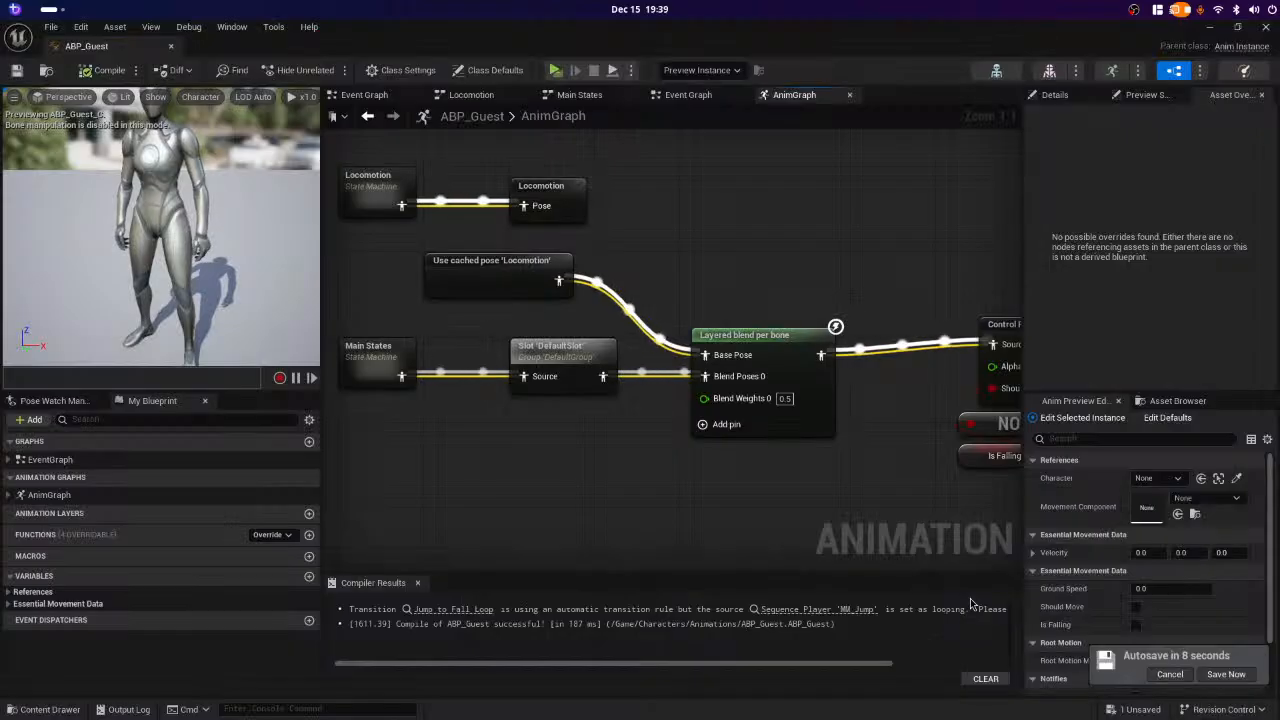
pyautogui.click(1227, 675)
# - Switch to the browser and read the forum answer on adding a Blend Space Graph inside the AnimGraph
pyautogui.press('super')
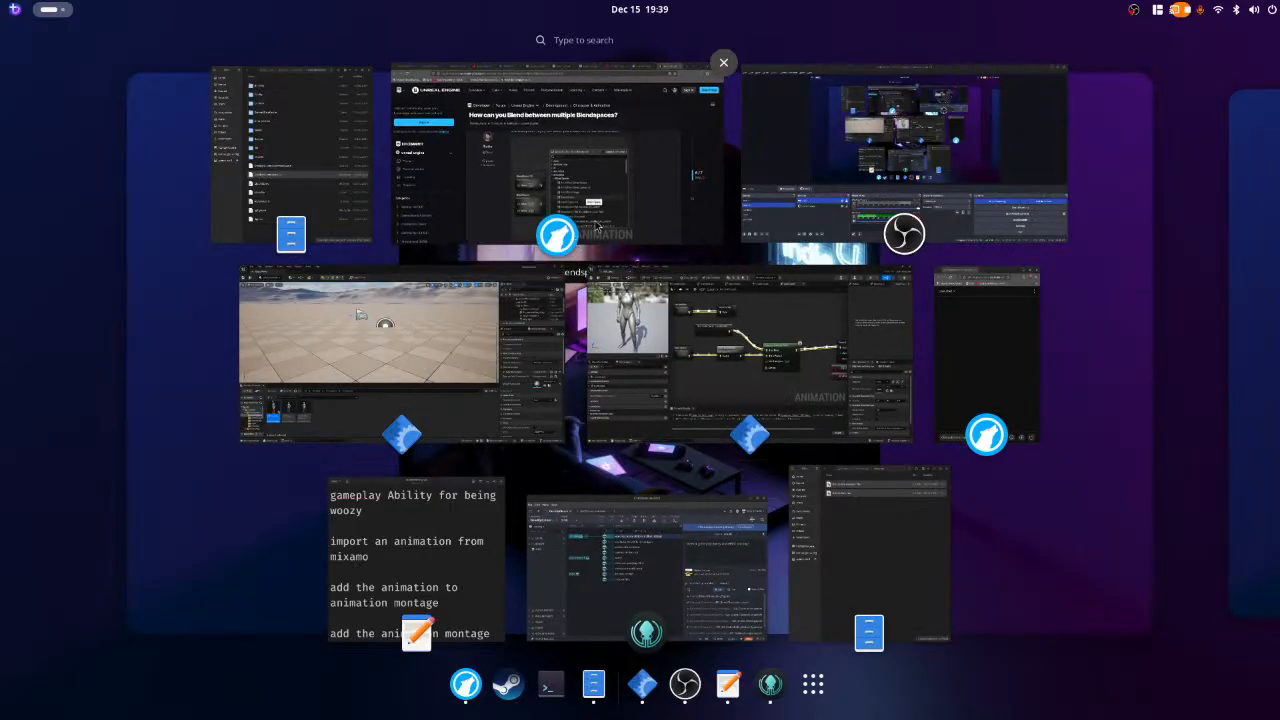
pyautogui.click(603, 211)
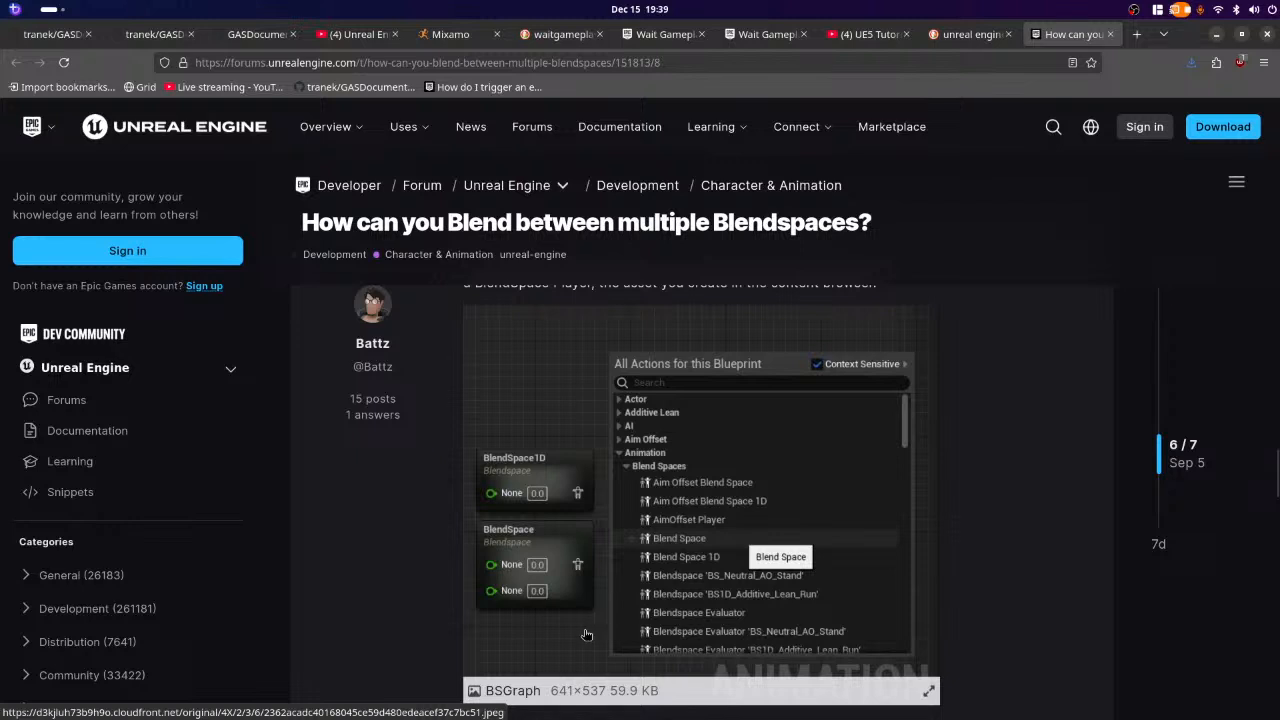
pyautogui.scroll(-3, 587, 635)
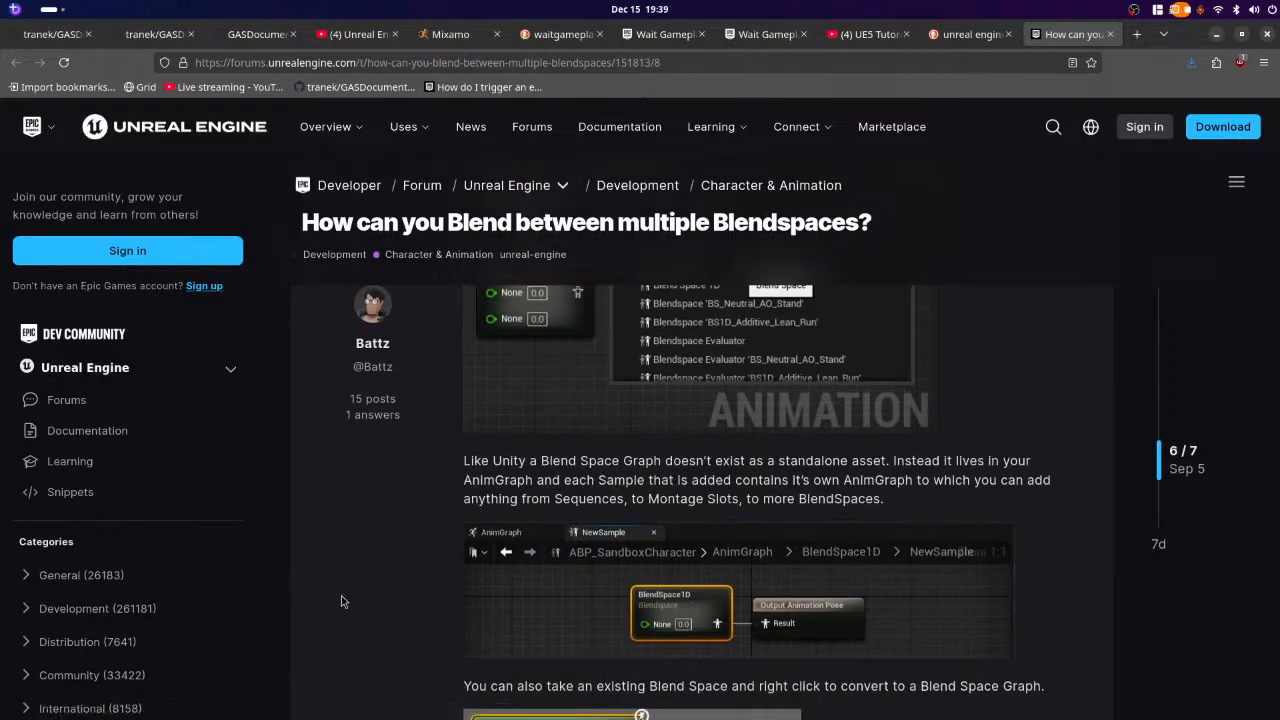
pyautogui.scroll(-2, 341, 597)
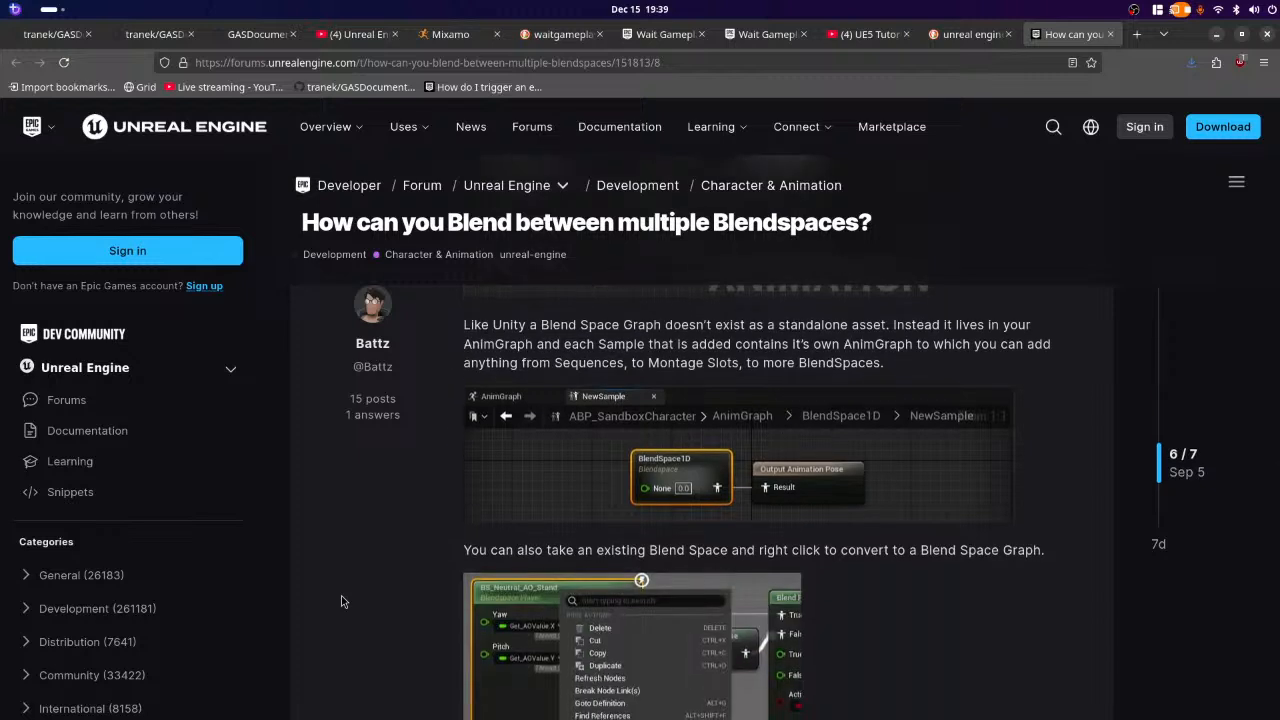
pyautogui.scroll(-2, 341, 595)
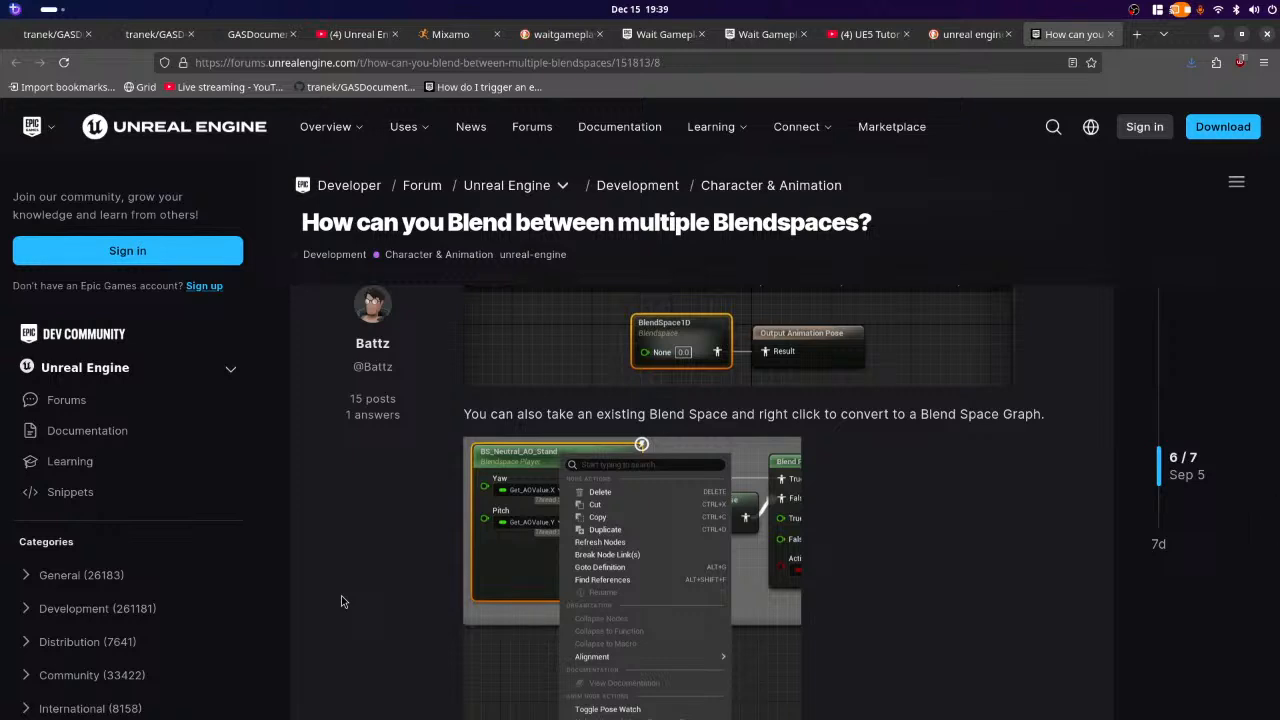
pyautogui.scroll(-9, 341, 600)
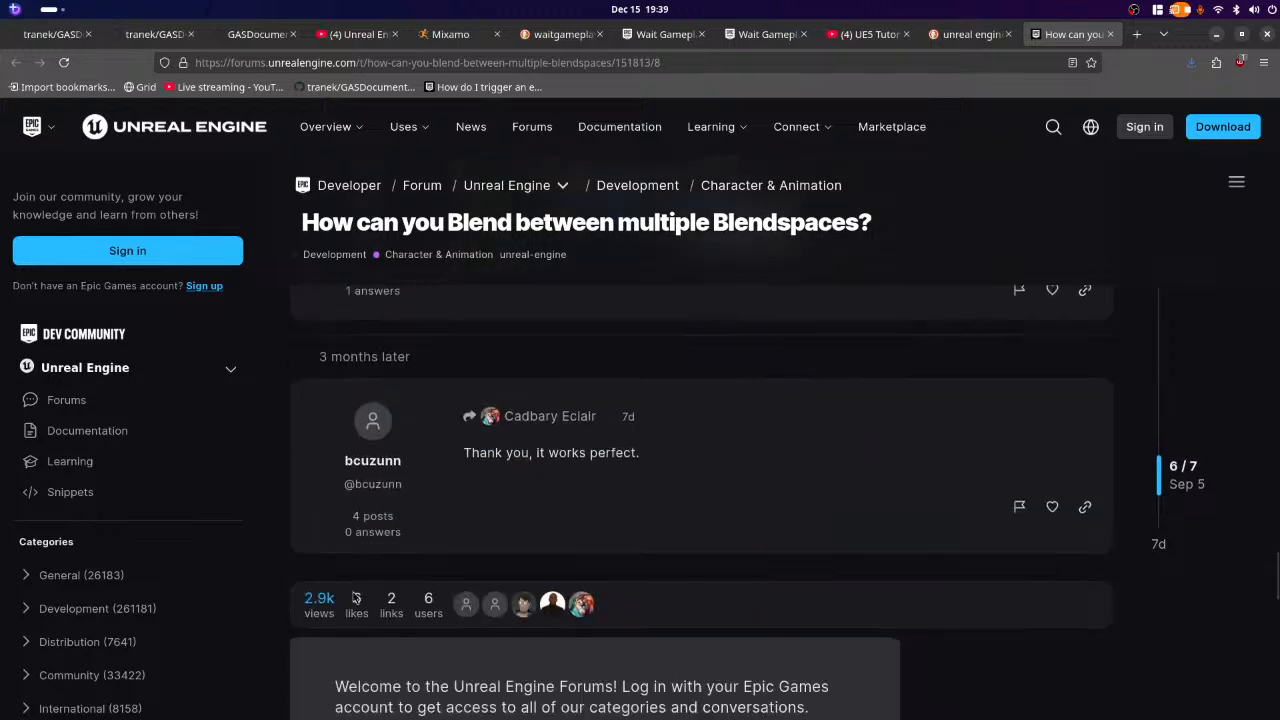
pyautogui.scroll(-1, 355, 598)
pyautogui.scroll(10, 815, 627)
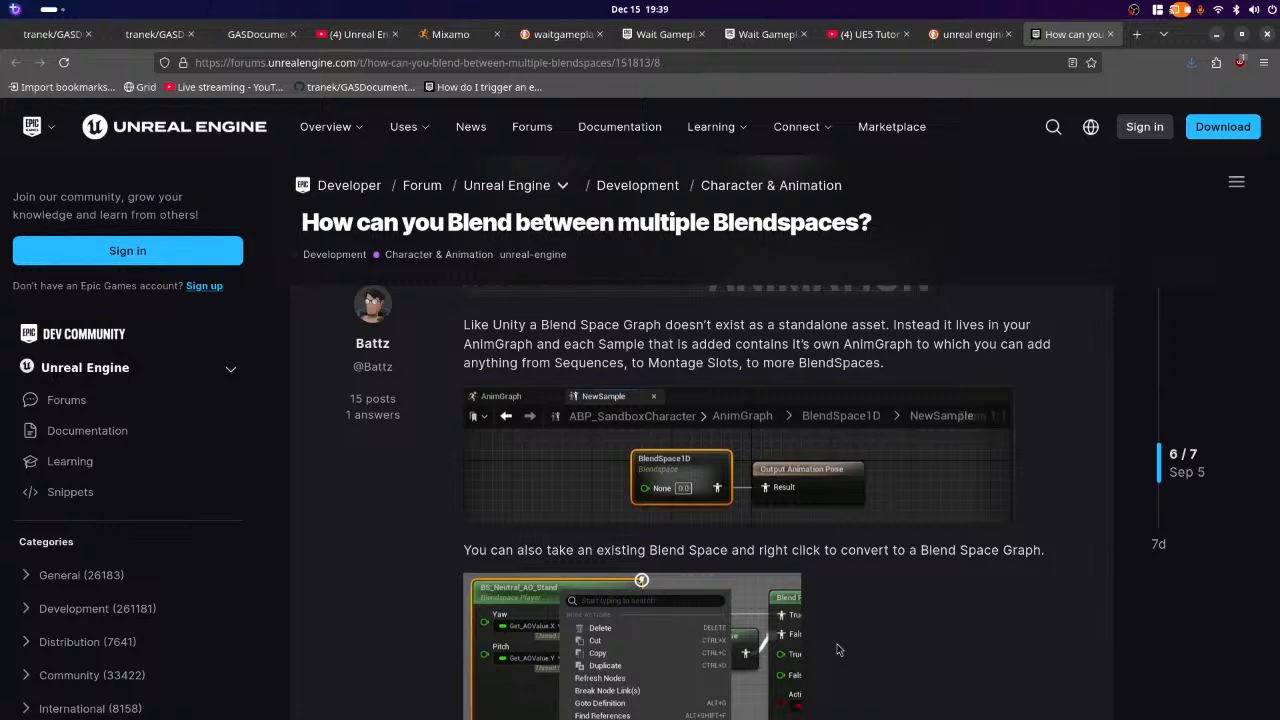
pyautogui.scroll(7, 838, 650)
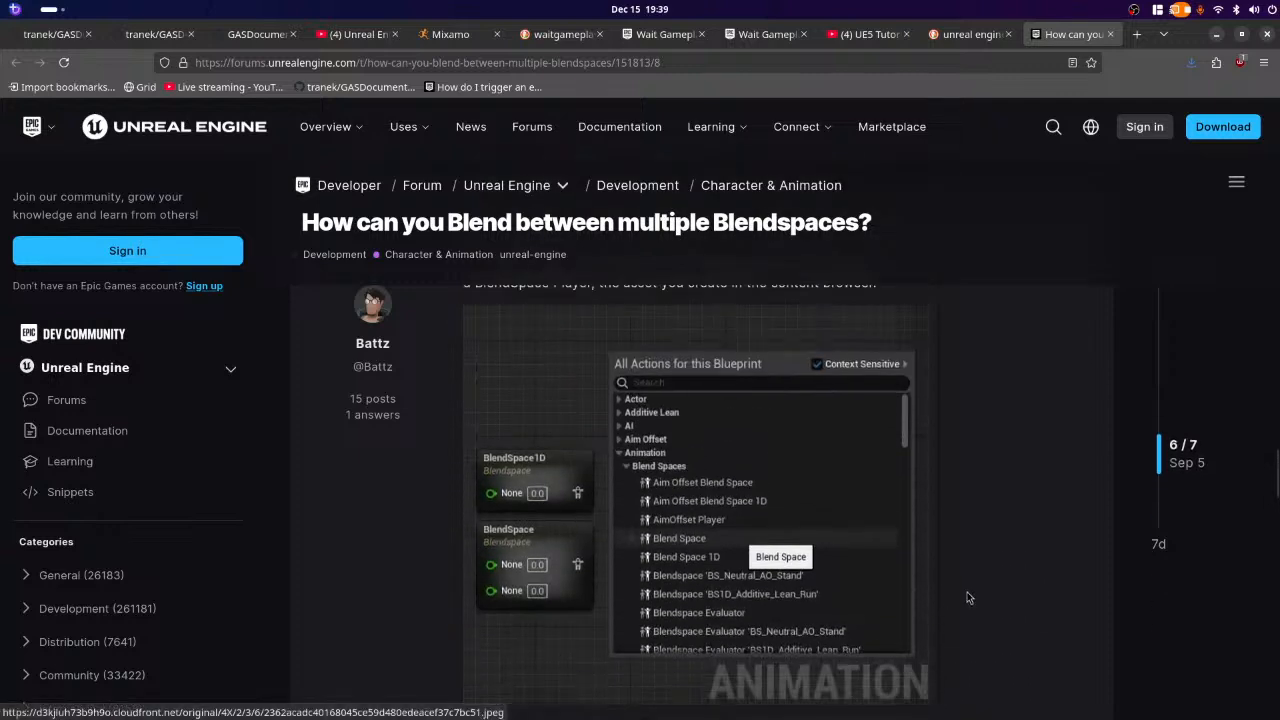
# - Switch back to the ABP_Guest AnimGraph and delete the Layered blend per bone node
pyautogui.press('super')
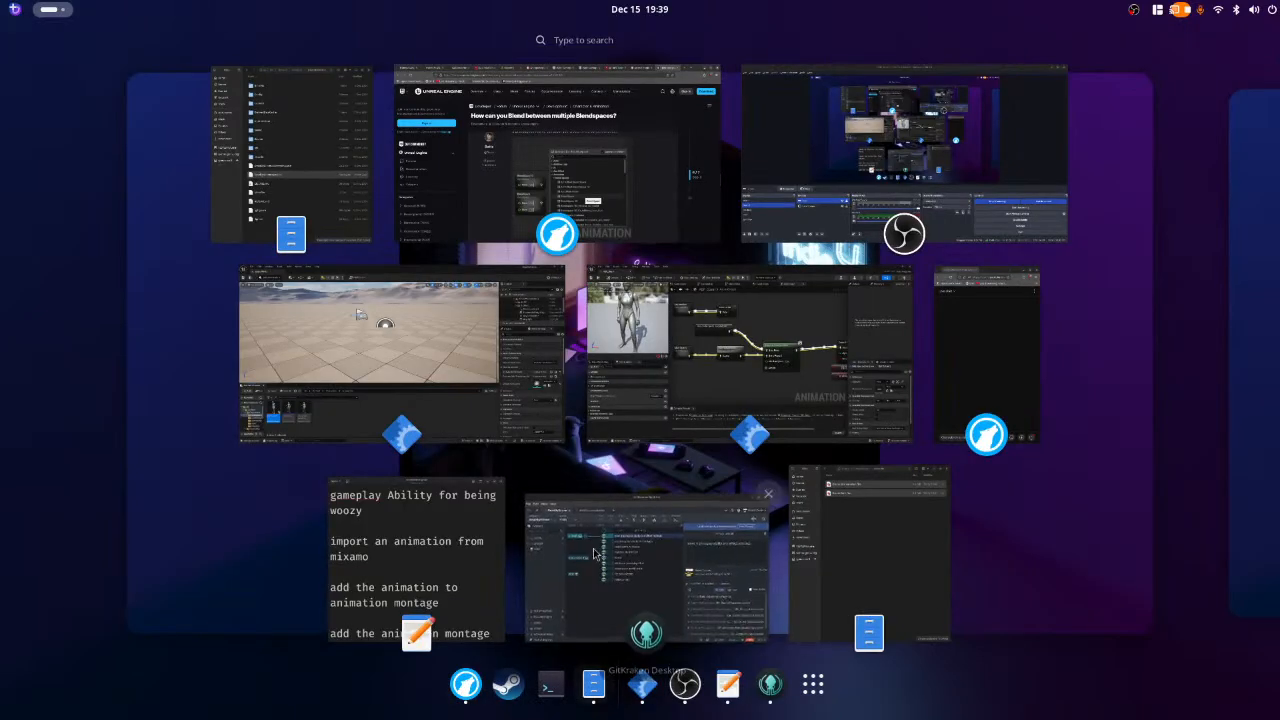
pyautogui.click(757, 294)
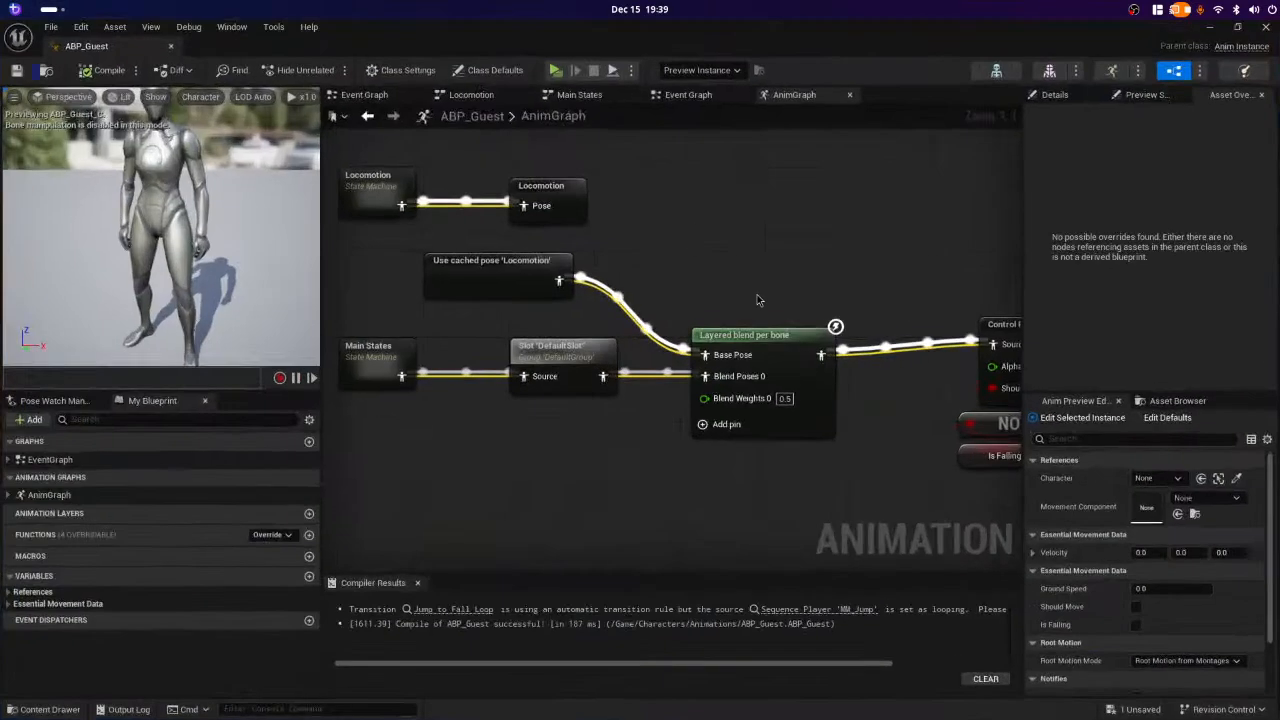
pyautogui.click(780, 350)
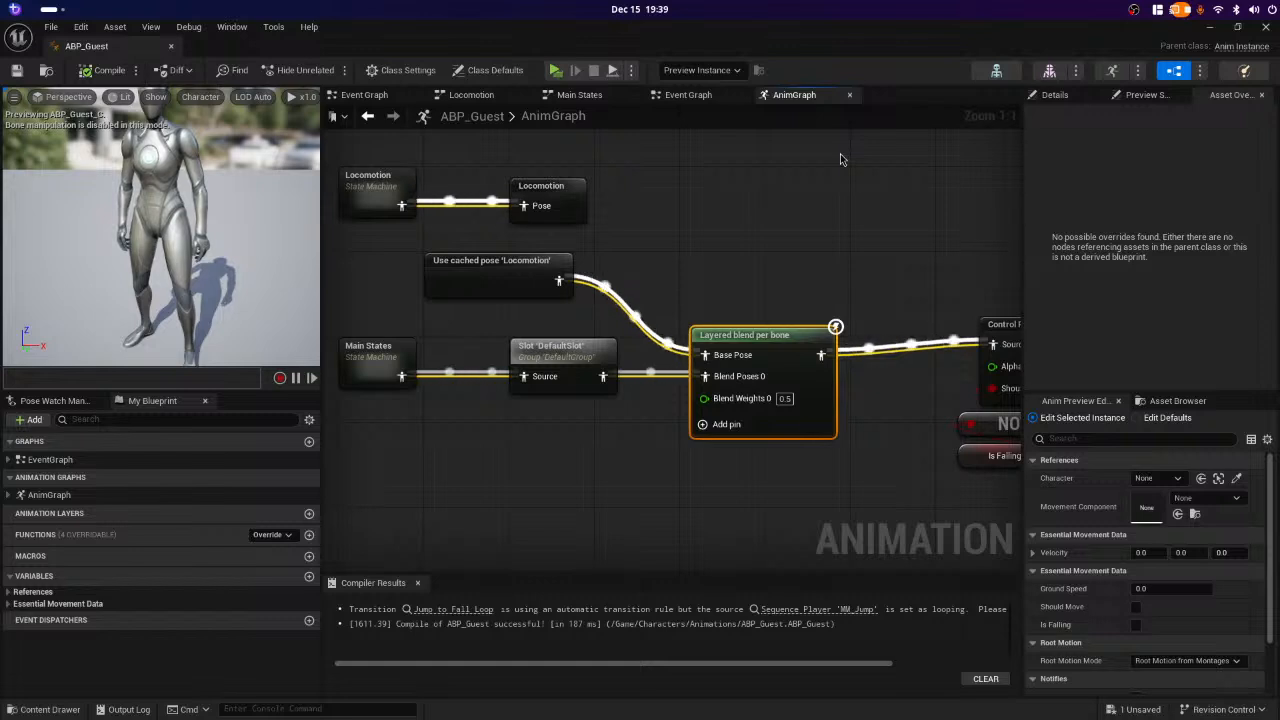
pyautogui.press('Delete')
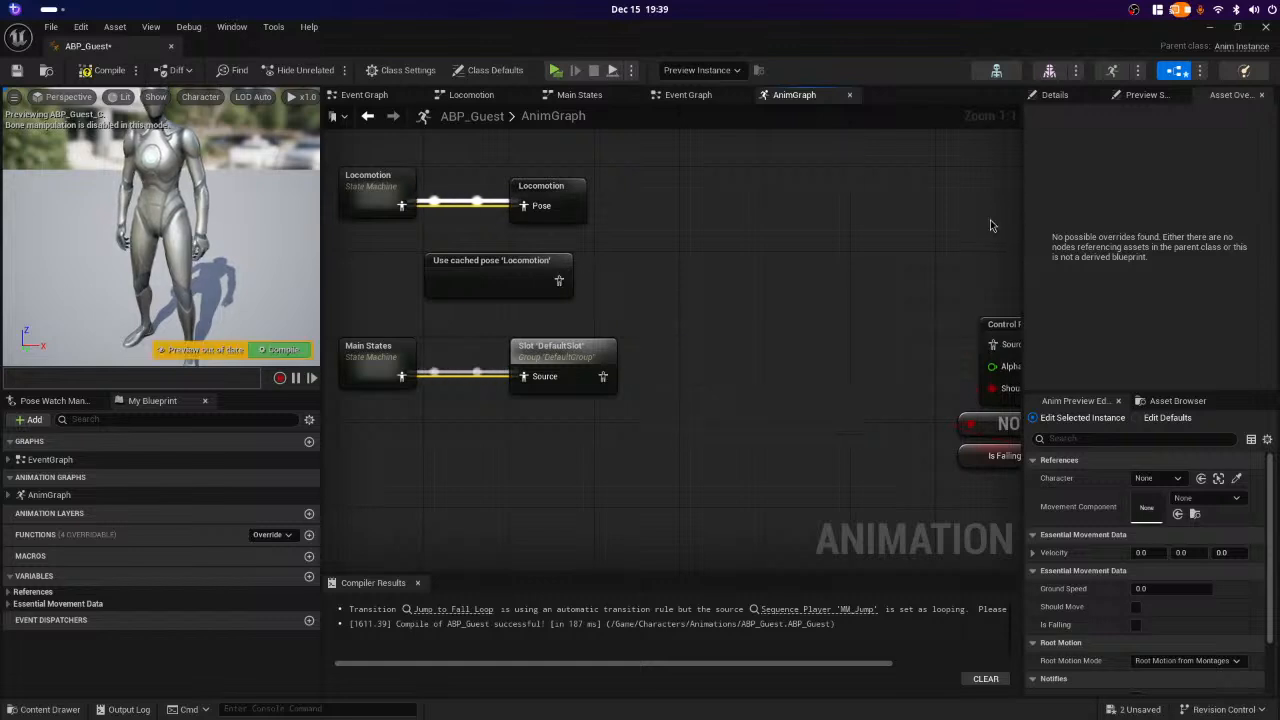
# - Move the Control Rig, NOT and Is Falling nodes beside the DefaultSlot node, and connect the slot's output to the Control Rig's Source
pyautogui.moveTo(883, 316); pyautogui.dragTo(840, 298, button='right')
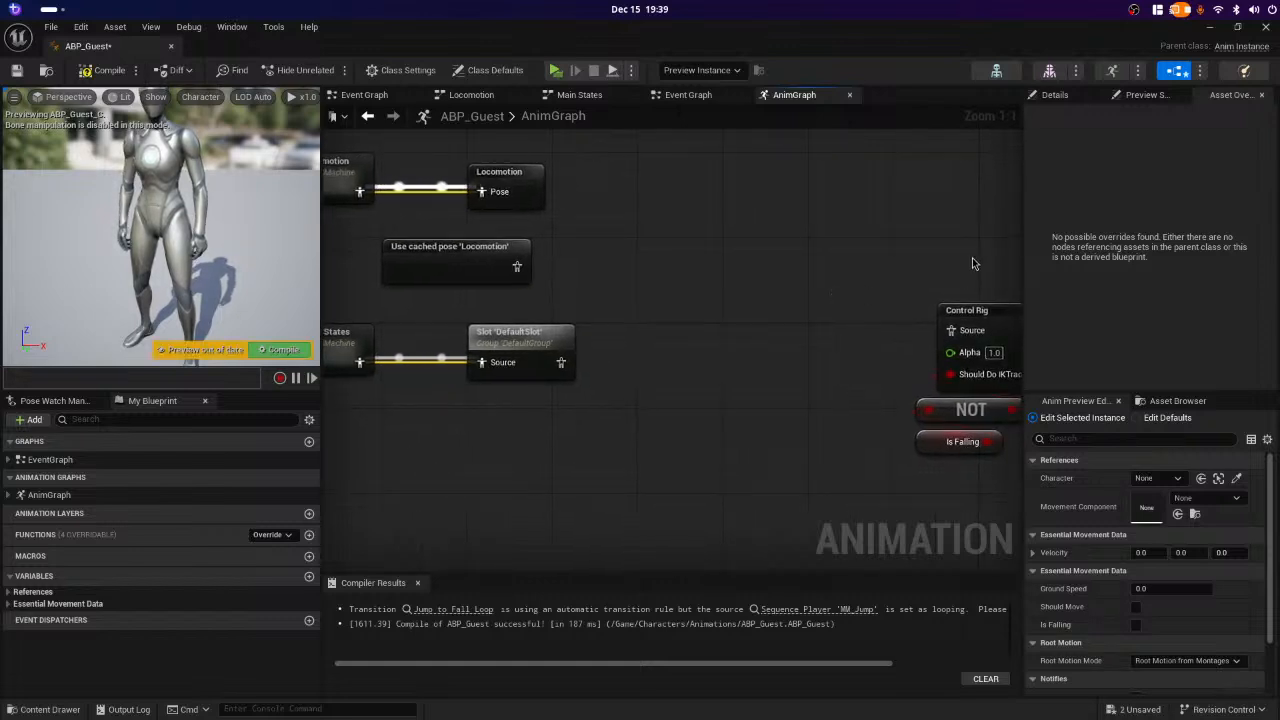
pyautogui.moveTo(951, 243); pyautogui.dragTo(954, 469)
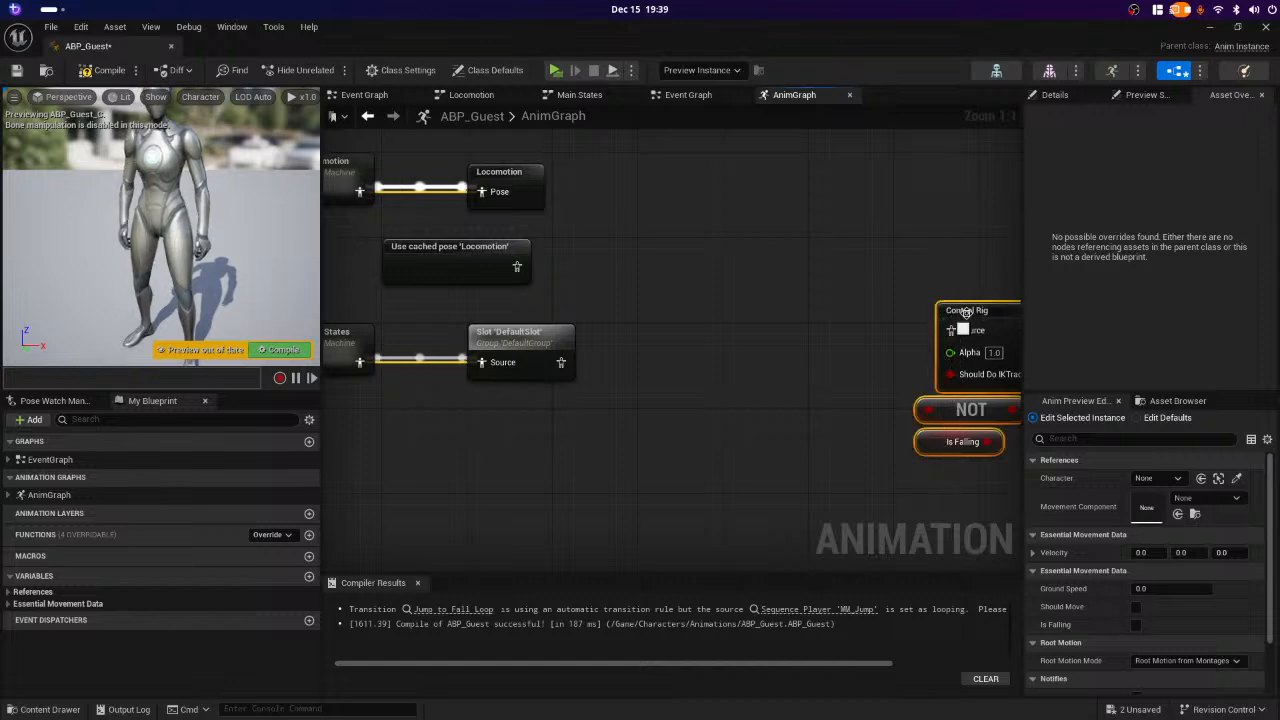
pyautogui.moveTo(965, 312); pyautogui.dragTo(671, 346)
pyautogui.moveTo(562, 365); pyautogui.dragTo(654, 363)
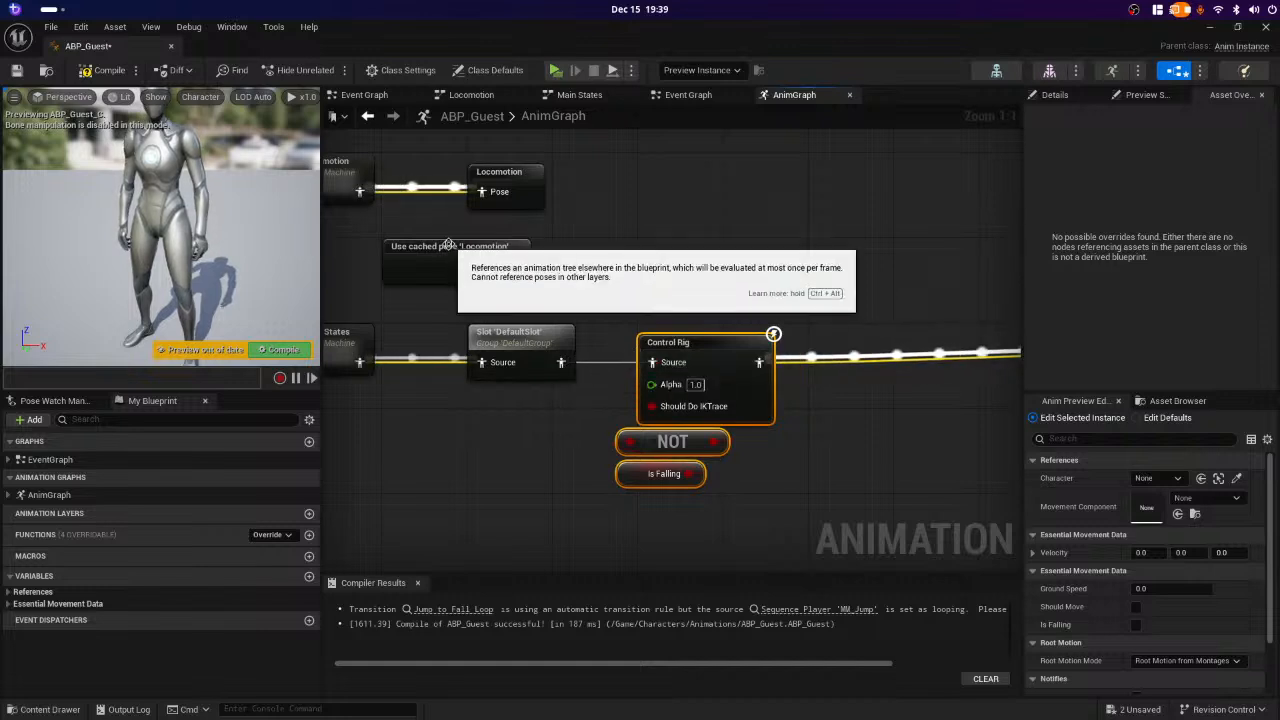
# - Move the cached pose 'Locomotion' node to between the Control Rig and Output Pose, and search for a "blend space" node from its pose output
pyautogui.moveTo(452, 266); pyautogui.dragTo(845, 264)
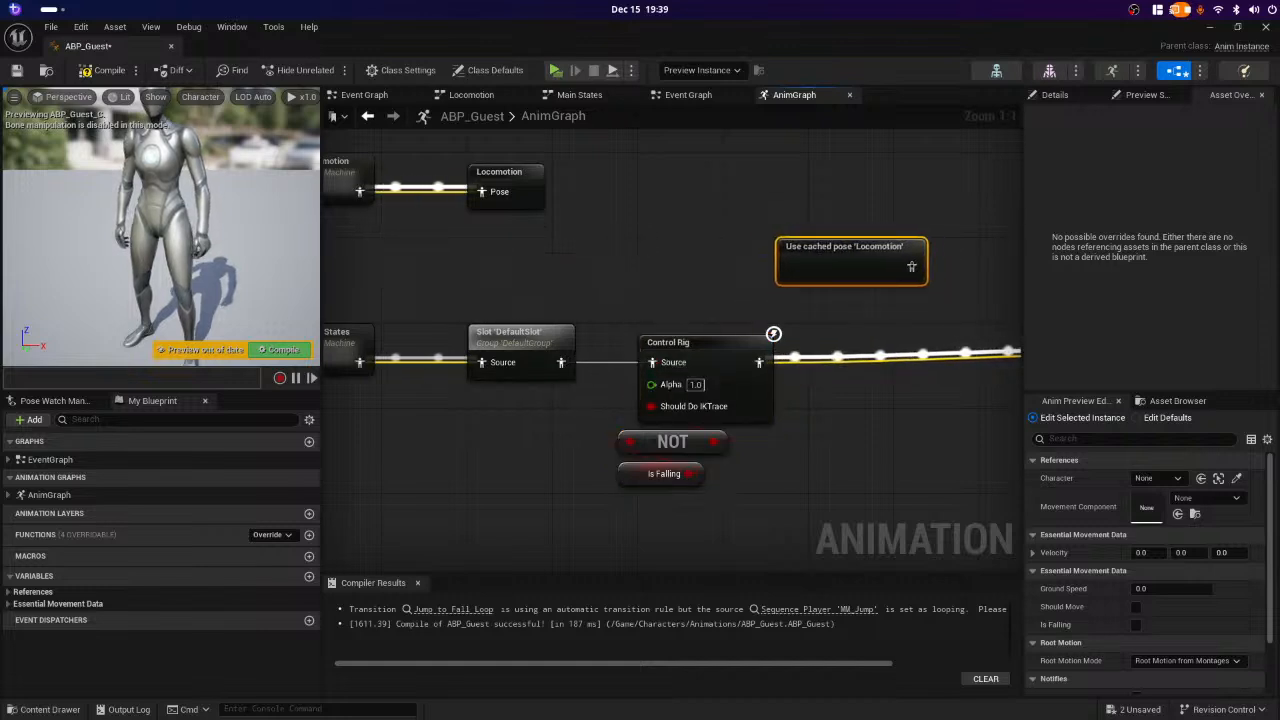
pyautogui.moveTo(649, 235); pyautogui.dragTo(411, 237, button='right')
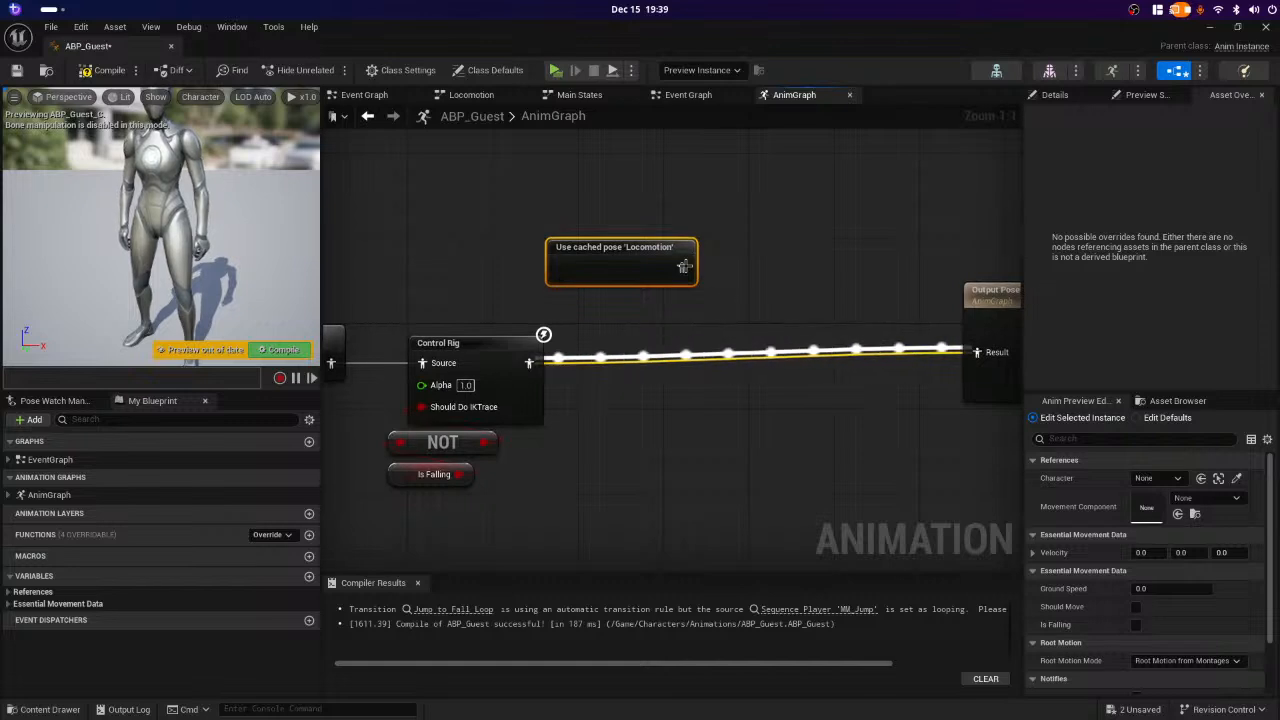
pyautogui.moveTo(684, 266); pyautogui.dragTo(788, 337)
pyautogui.moveTo(802, 381); pyautogui.dragTo(802, 381)
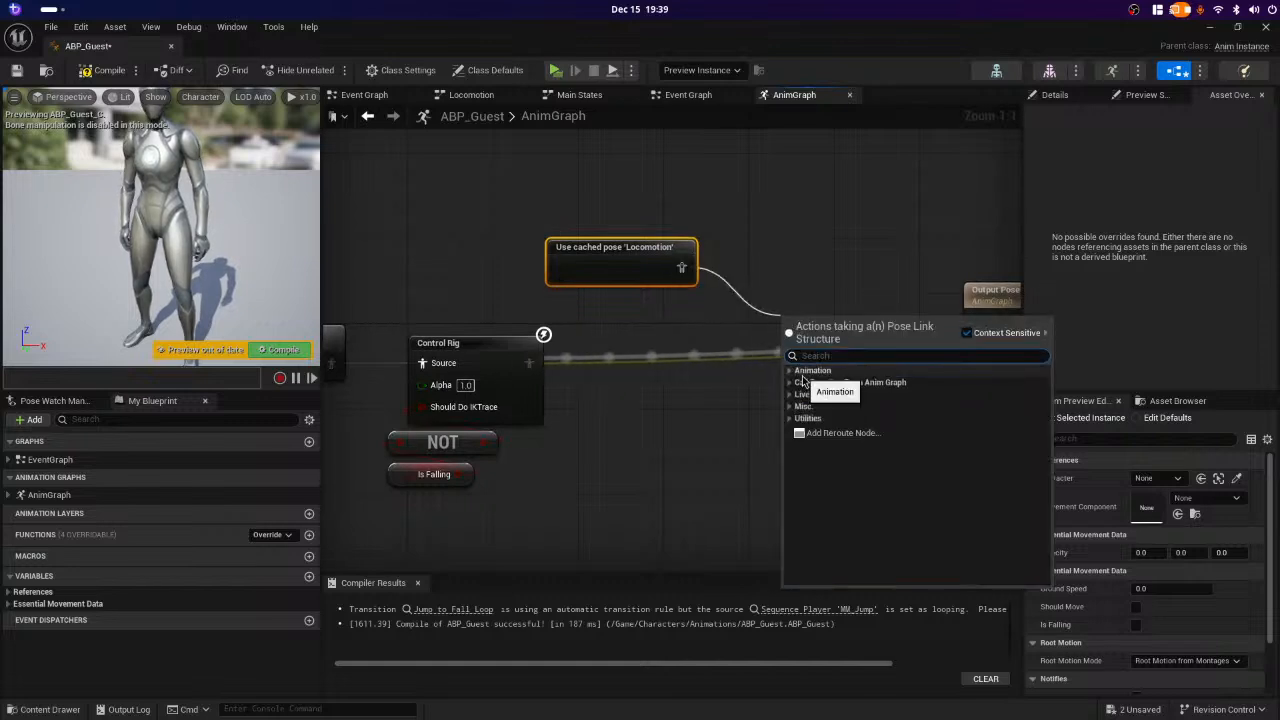
pyautogui.write('ble')
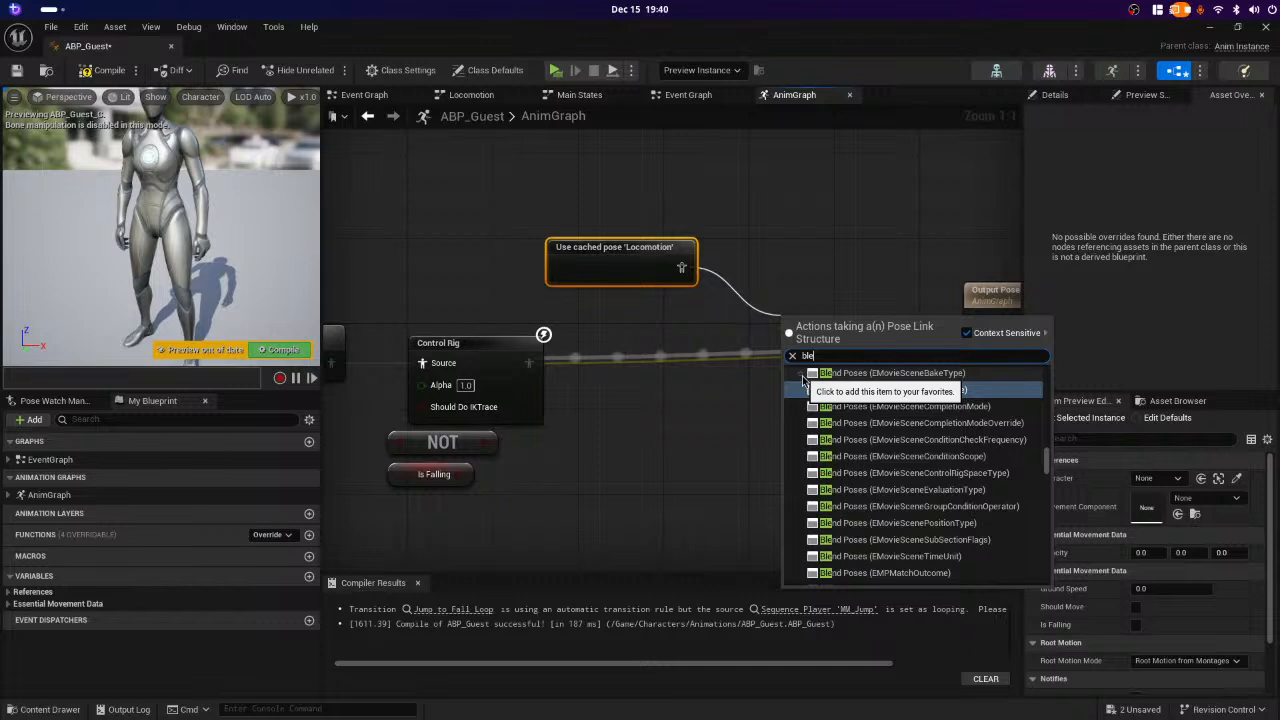
pyautogui.write('nd')
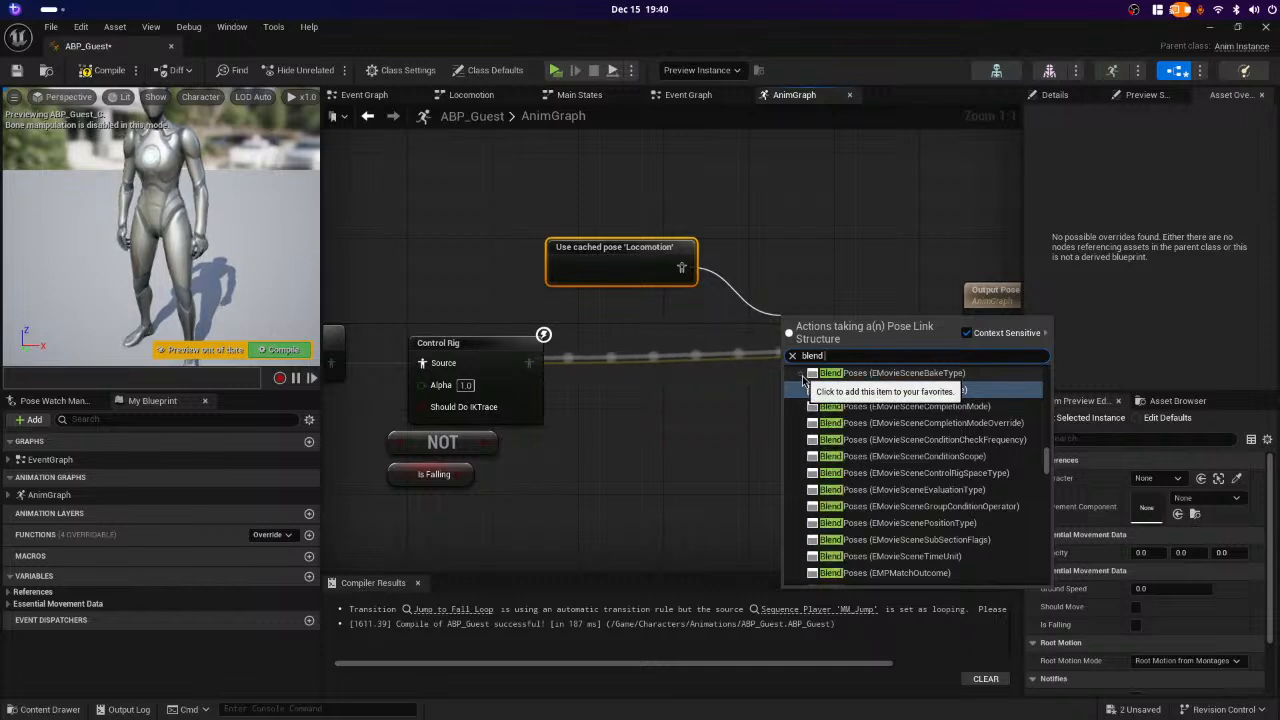
pyautogui.write(' grpah')
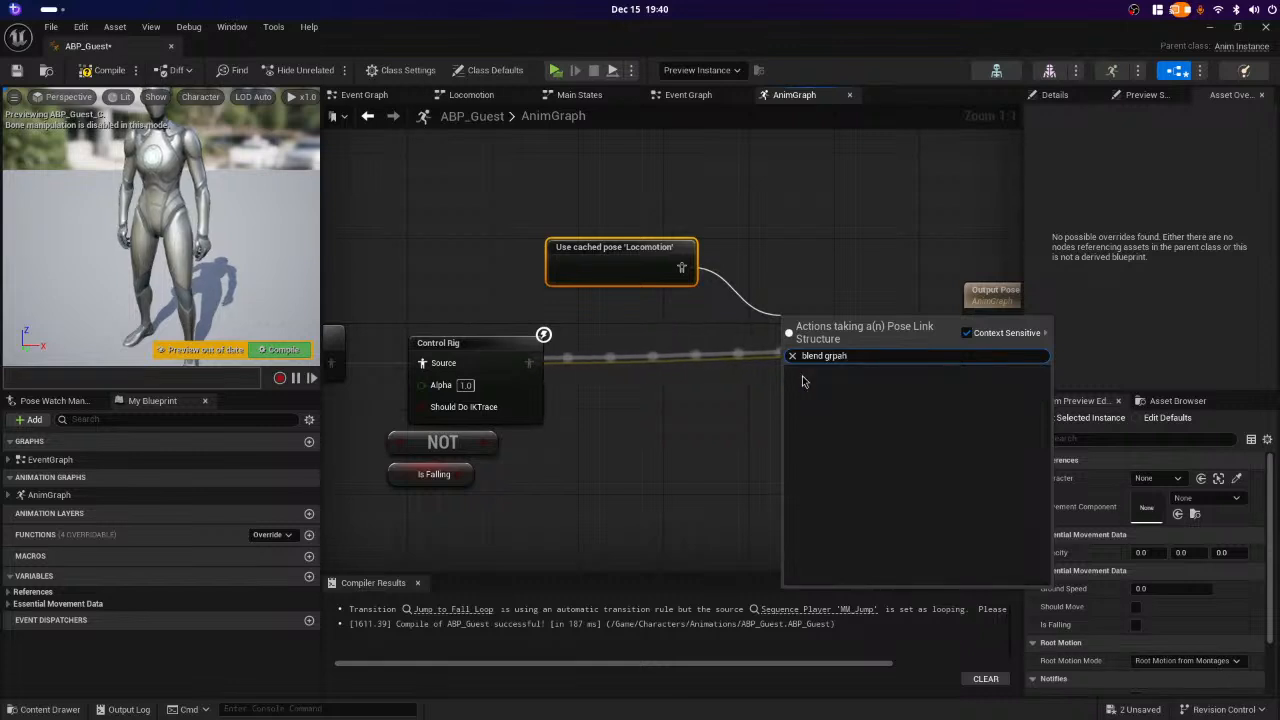
pyautogui.write('i')
pyautogui.press('BackSpace')
pyautogui.press('BackSpace')
pyautogui.press('BackSpace')
pyautogui.press('BackSpace')
pyautogui.press('BackSpace')
pyautogui.press('BackSpace')
pyautogui.press('BackSpace')
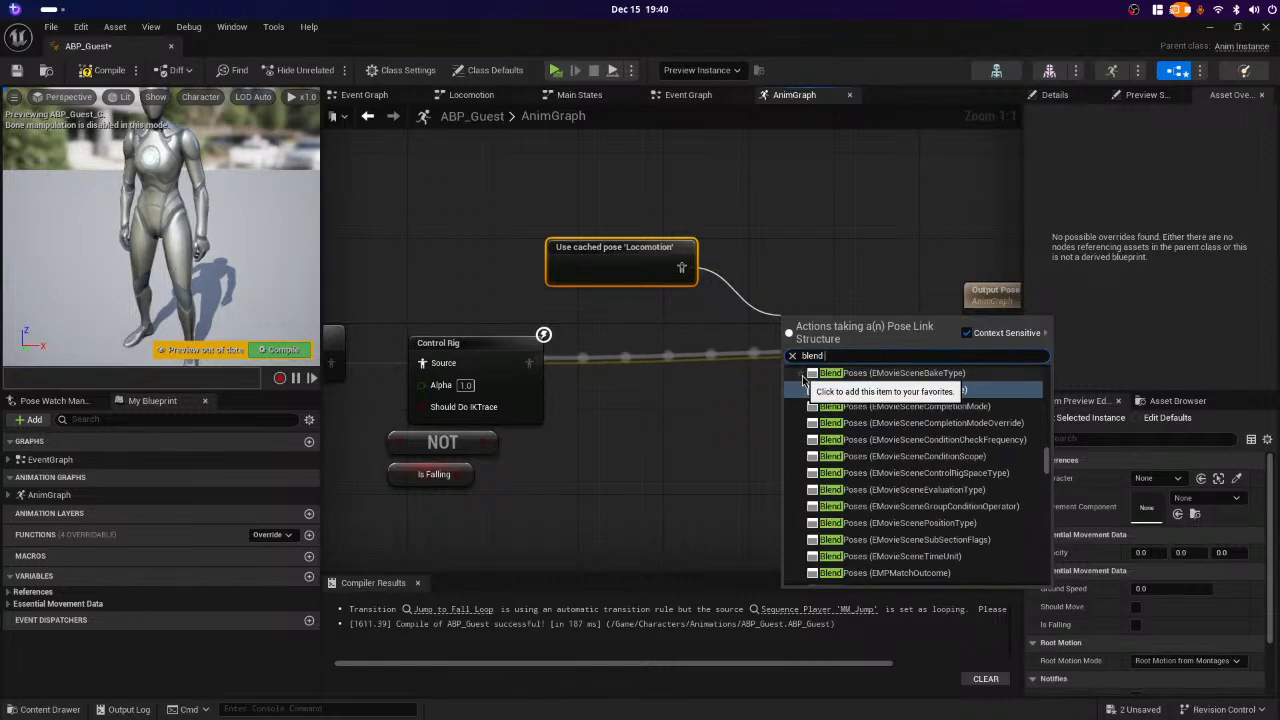
pyautogui.write('space')
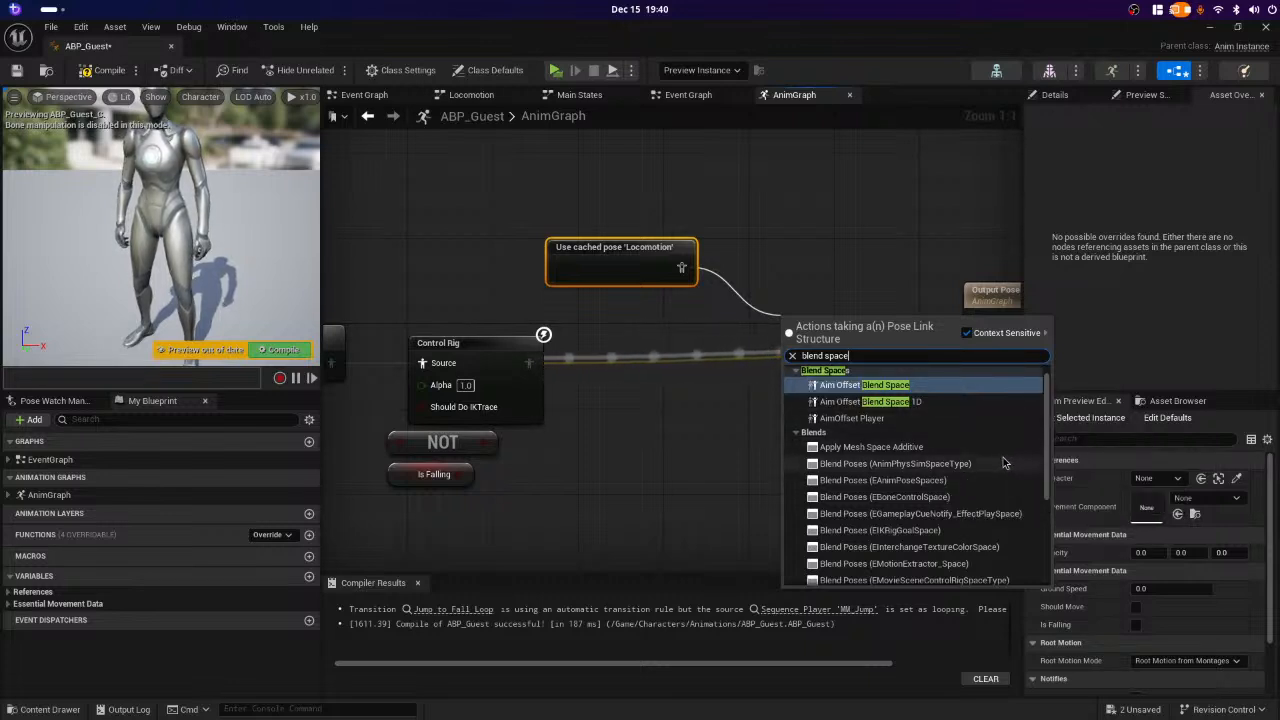
pyautogui.scroll(-4, 1005, 463)
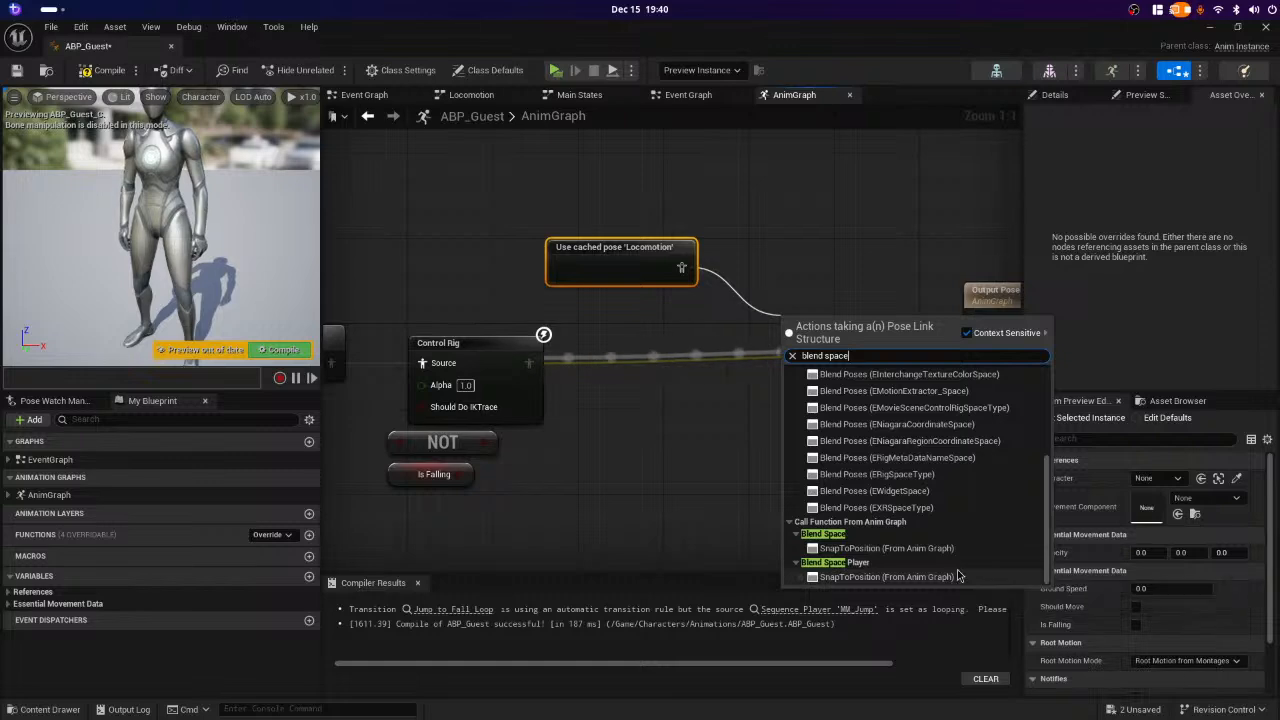
pyautogui.scroll(5, 1008, 510)
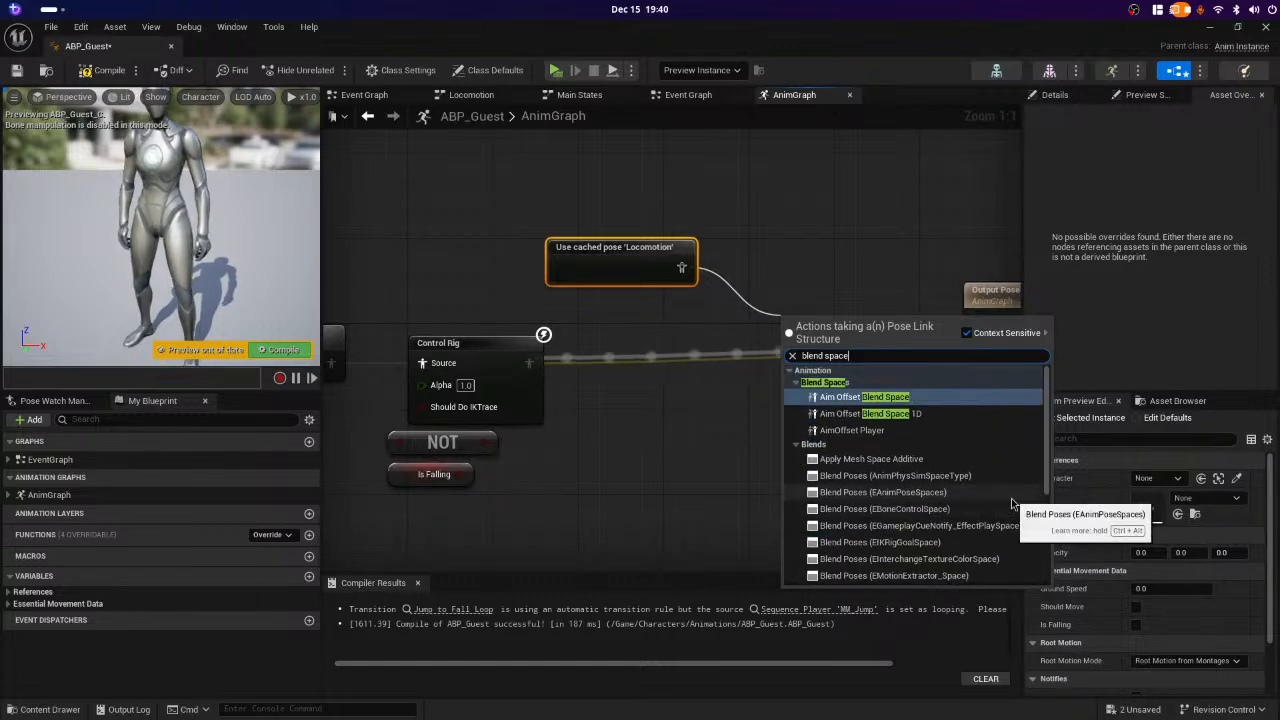
# - Switch to the browser and reread the forum answer on adding a Blend Space Graph in the animation blueprint
pyautogui.press('super')
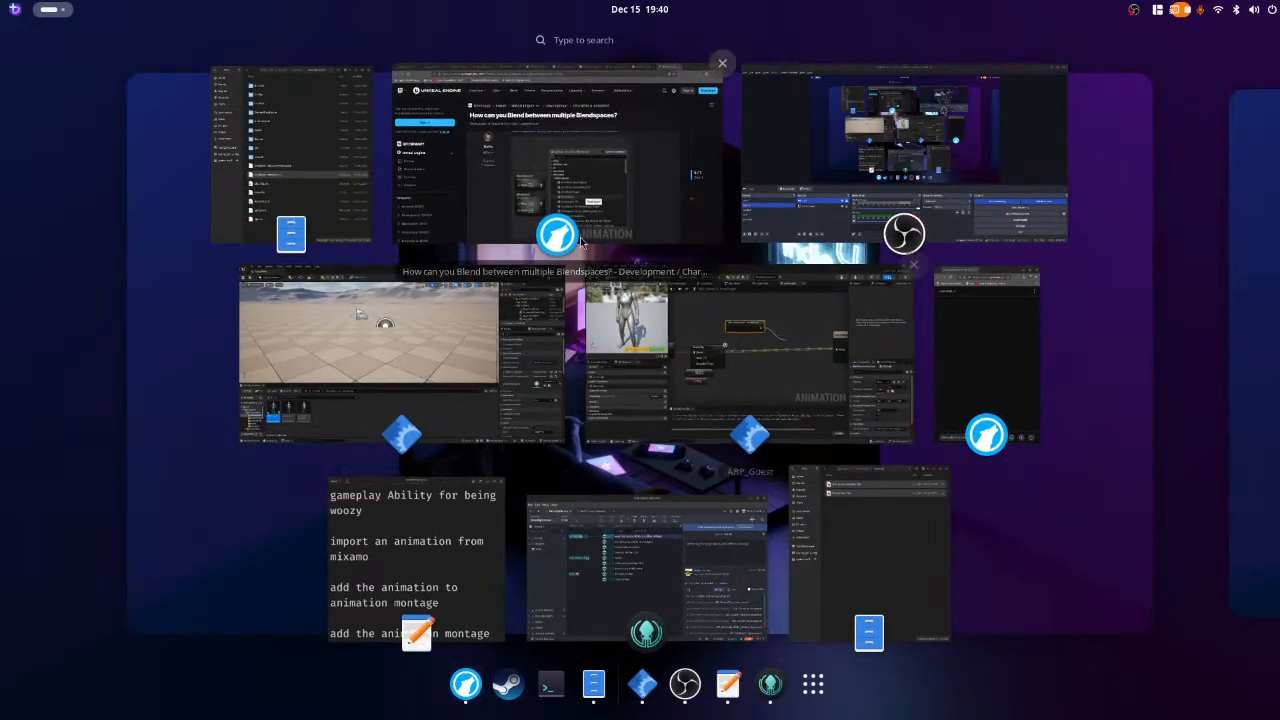
pyautogui.click(560, 240)
pyautogui.scroll(3, 375, 507)
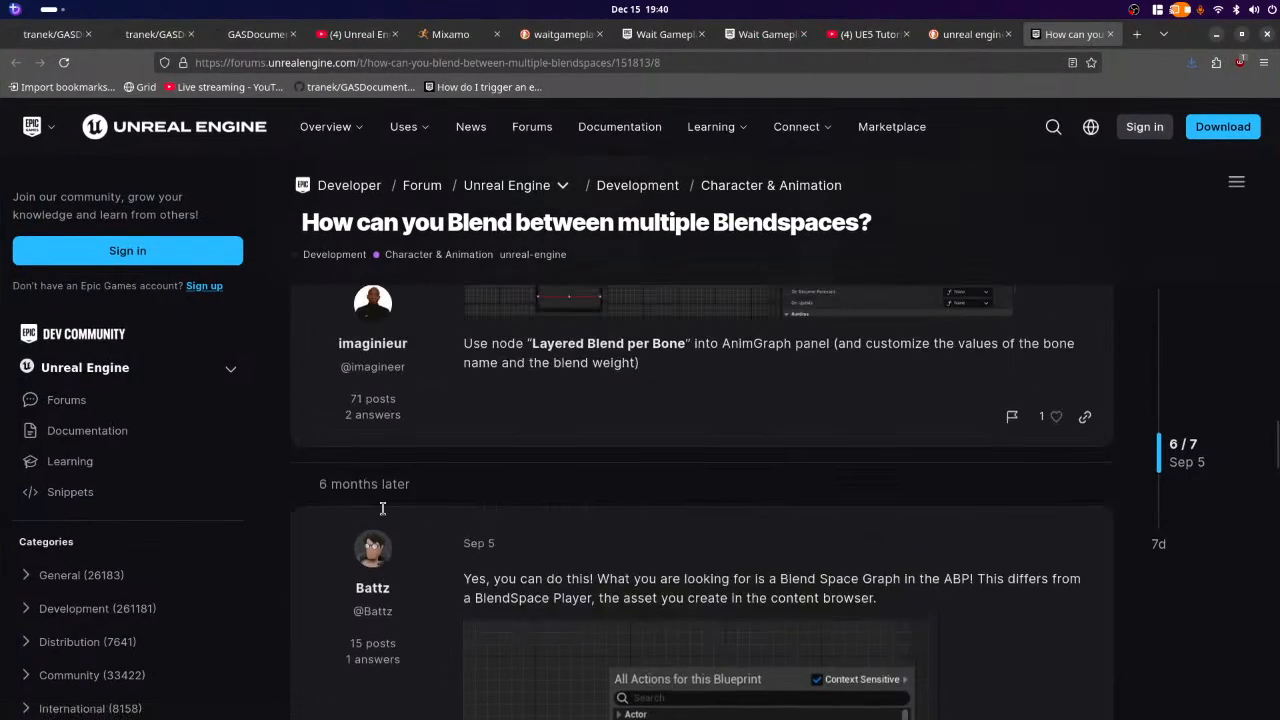
pyautogui.scroll(-3, 390, 512)
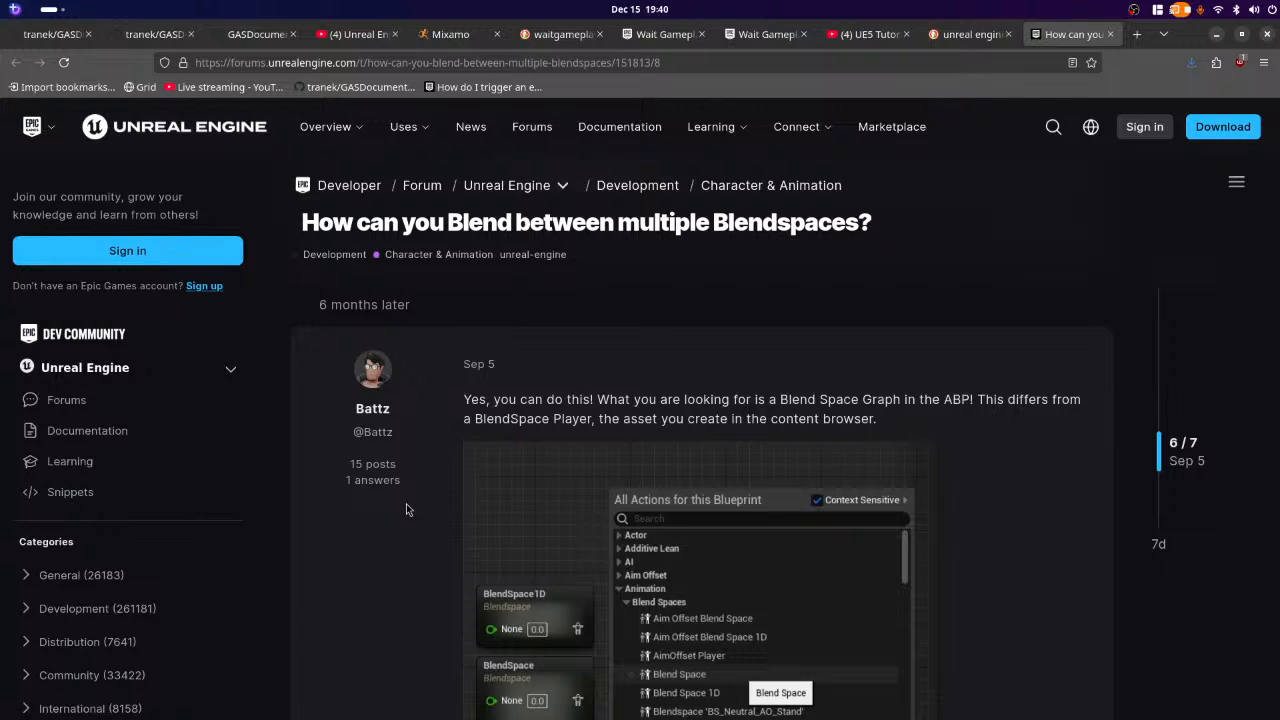
# - Switch back to the ABP_Guest AnimGraph and add a Blend Space node named "um" before the Output Pose, with context-sensitive filtering turned off
pyautogui.press('super')
pyautogui.click(770, 363)
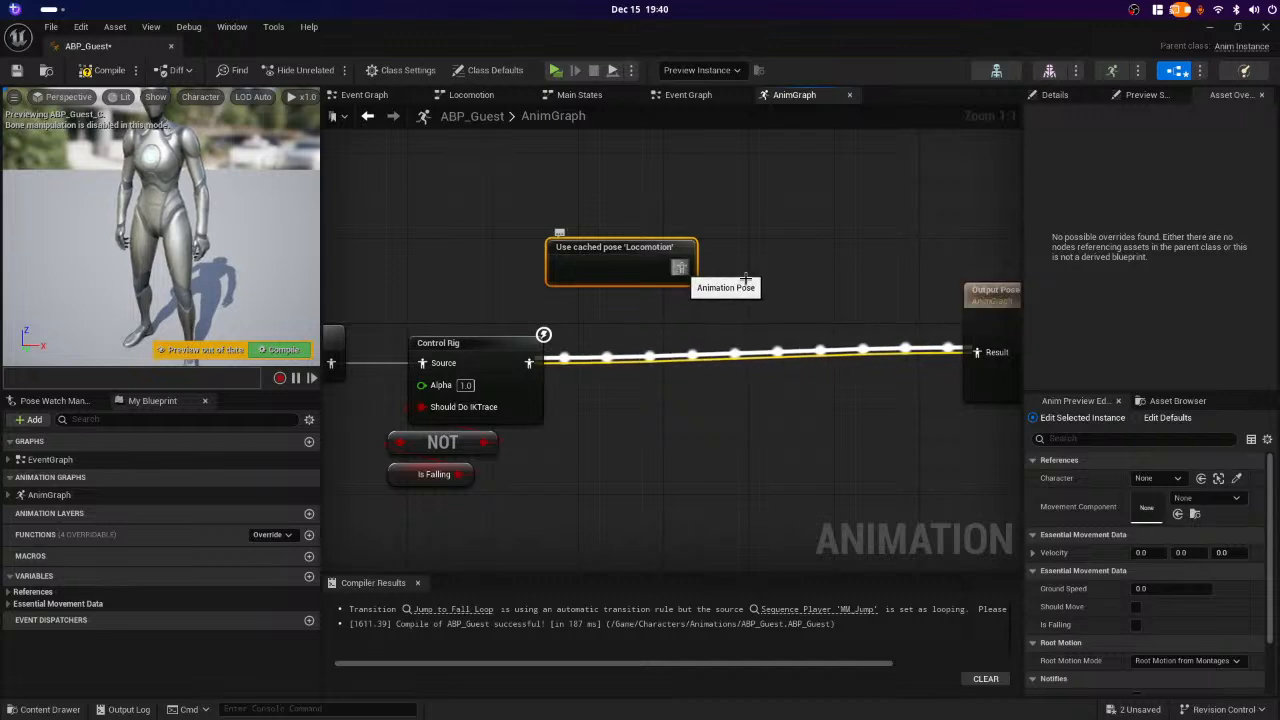
pyautogui.moveTo(745, 280); pyautogui.dragTo(784, 298)
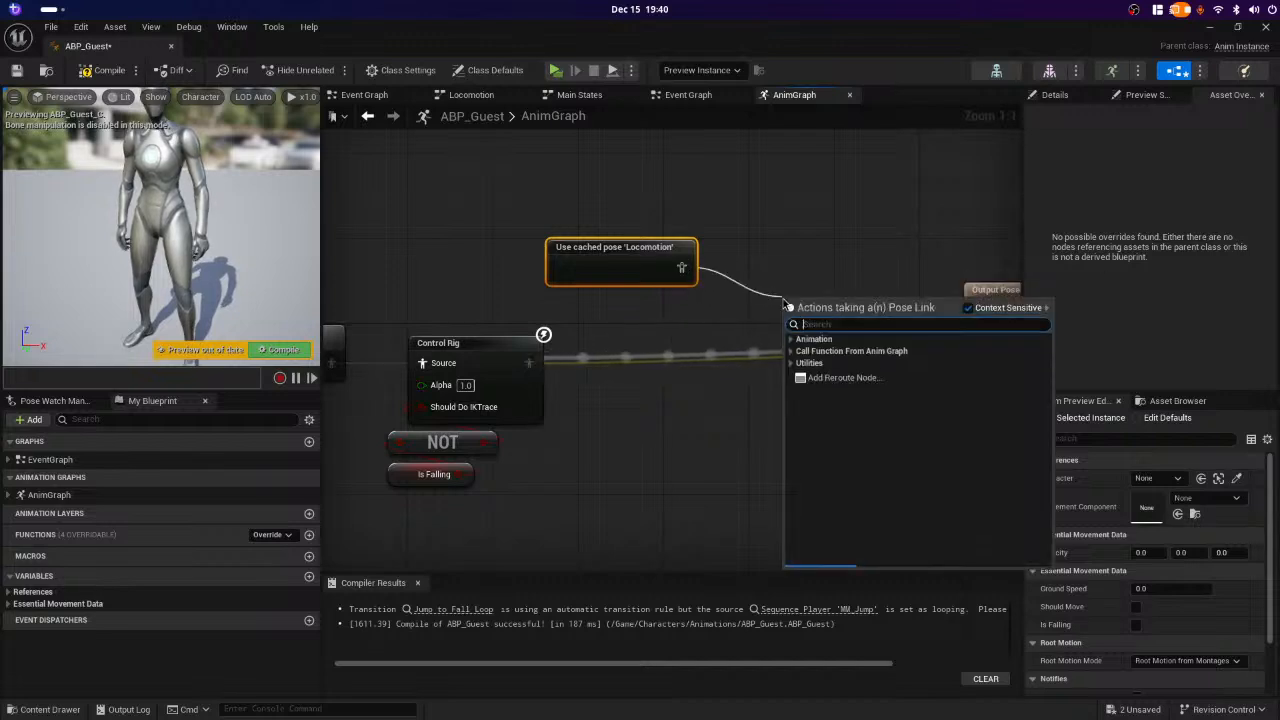
pyautogui.click(986, 316)
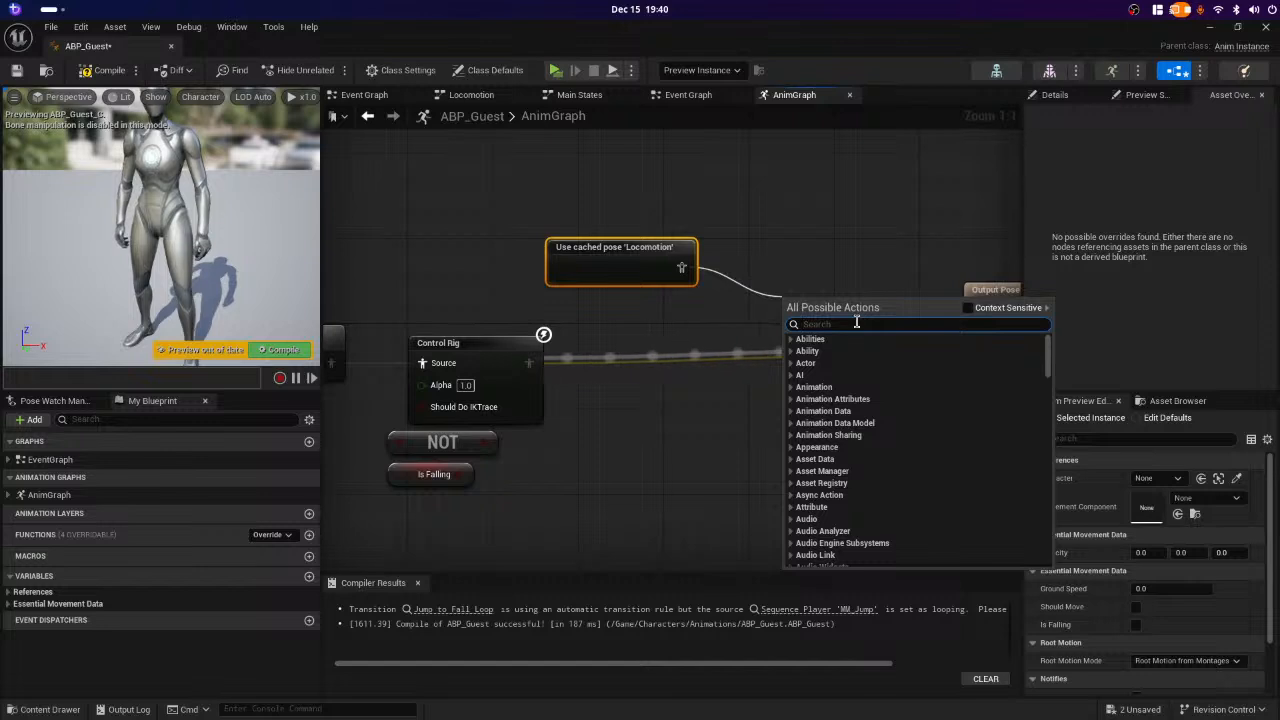
pyautogui.write('b')
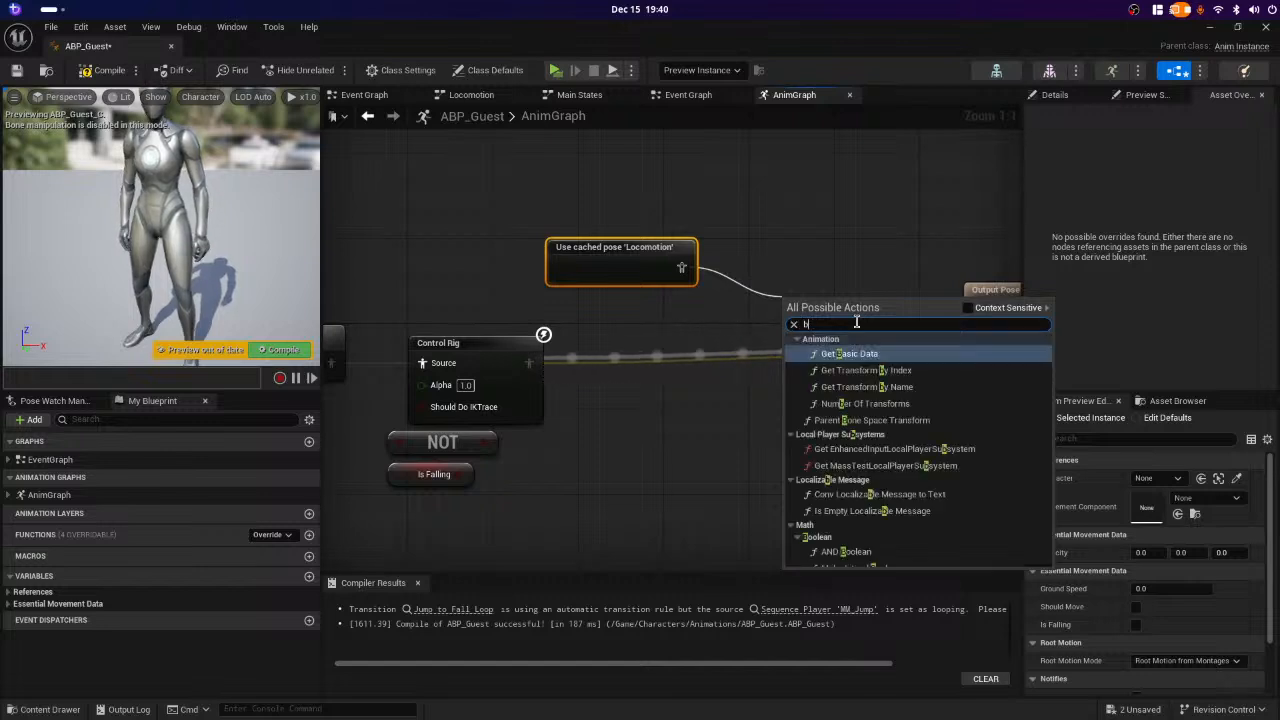
pyautogui.write('len')
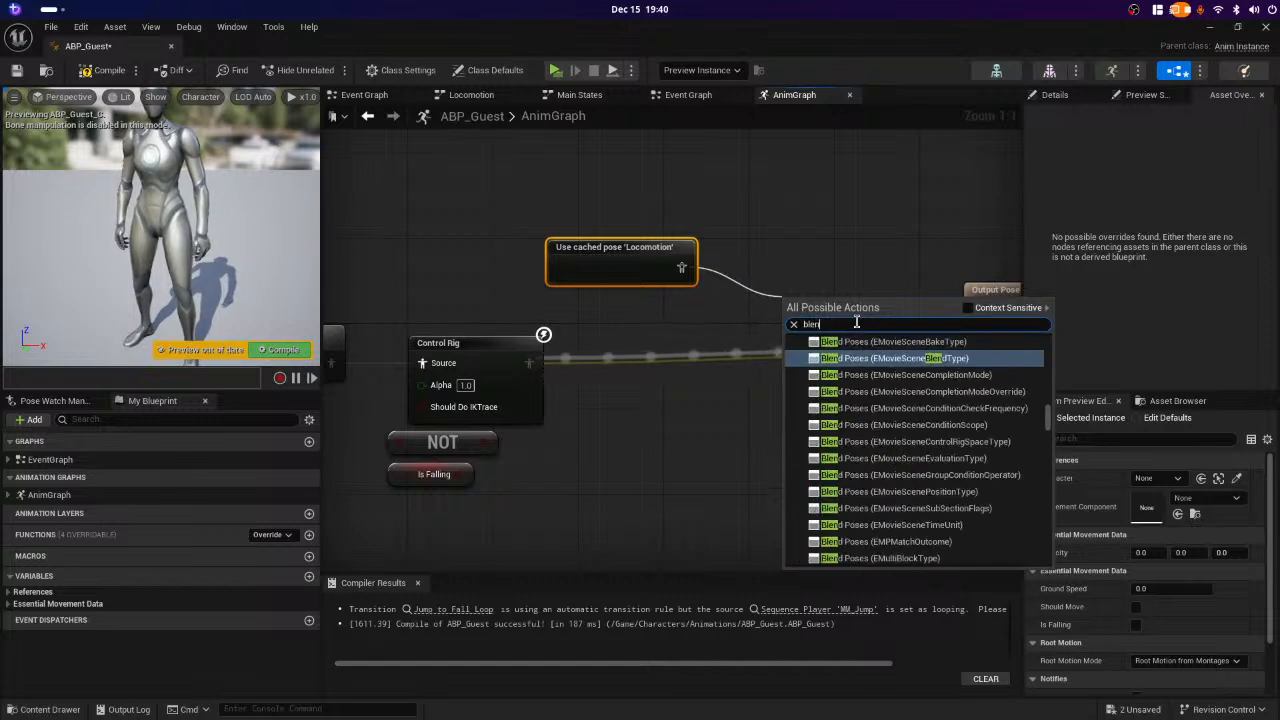
pyautogui.write('d s')
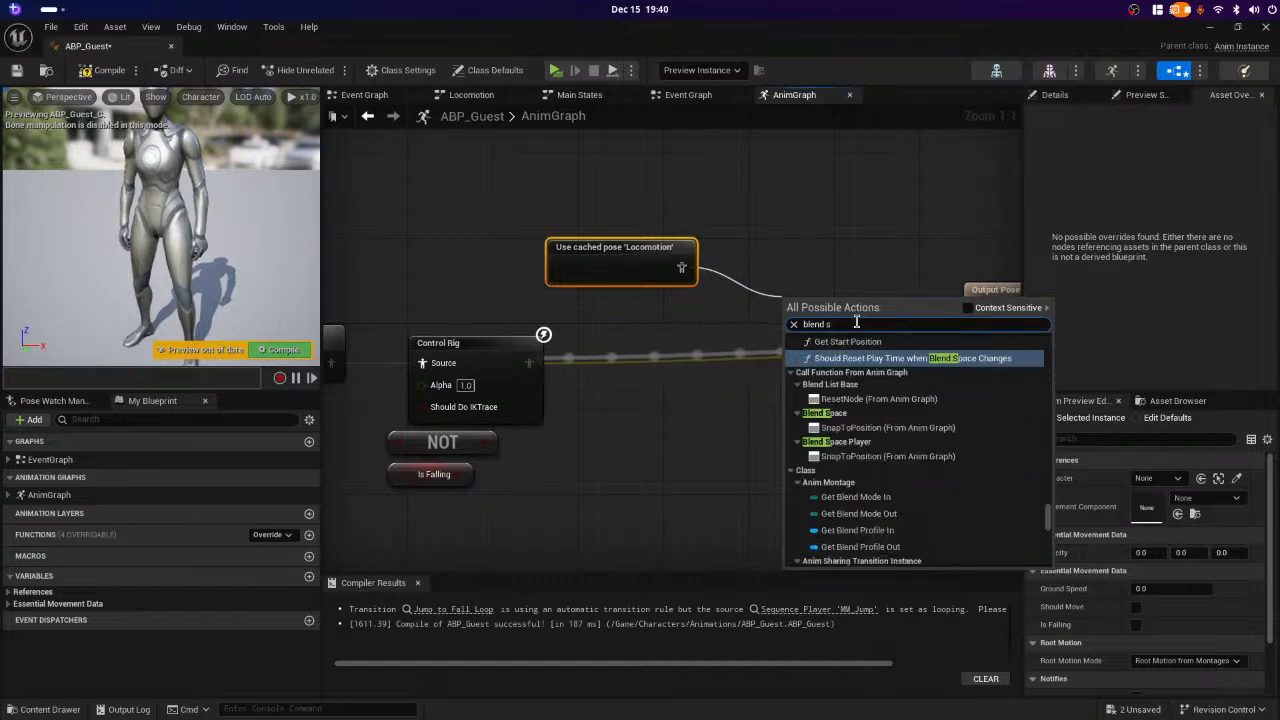
pyautogui.write('pace')
pyautogui.press('Return')
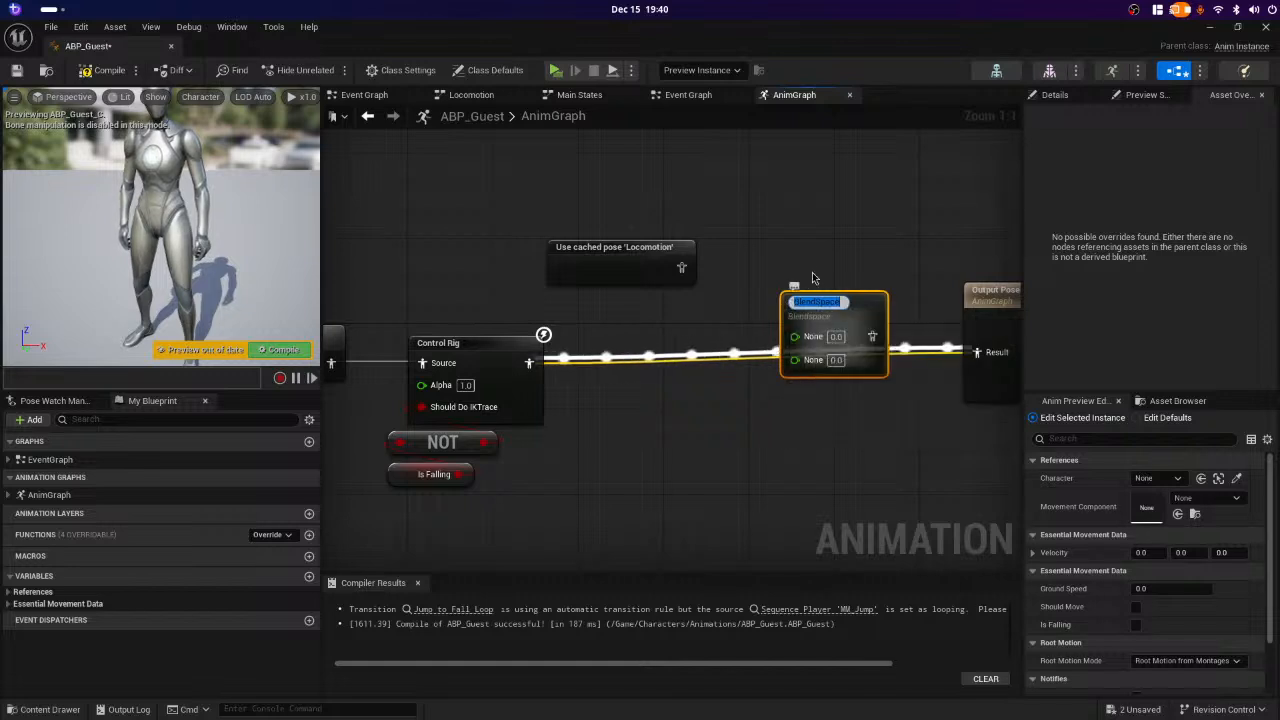
pyautogui.write('um')
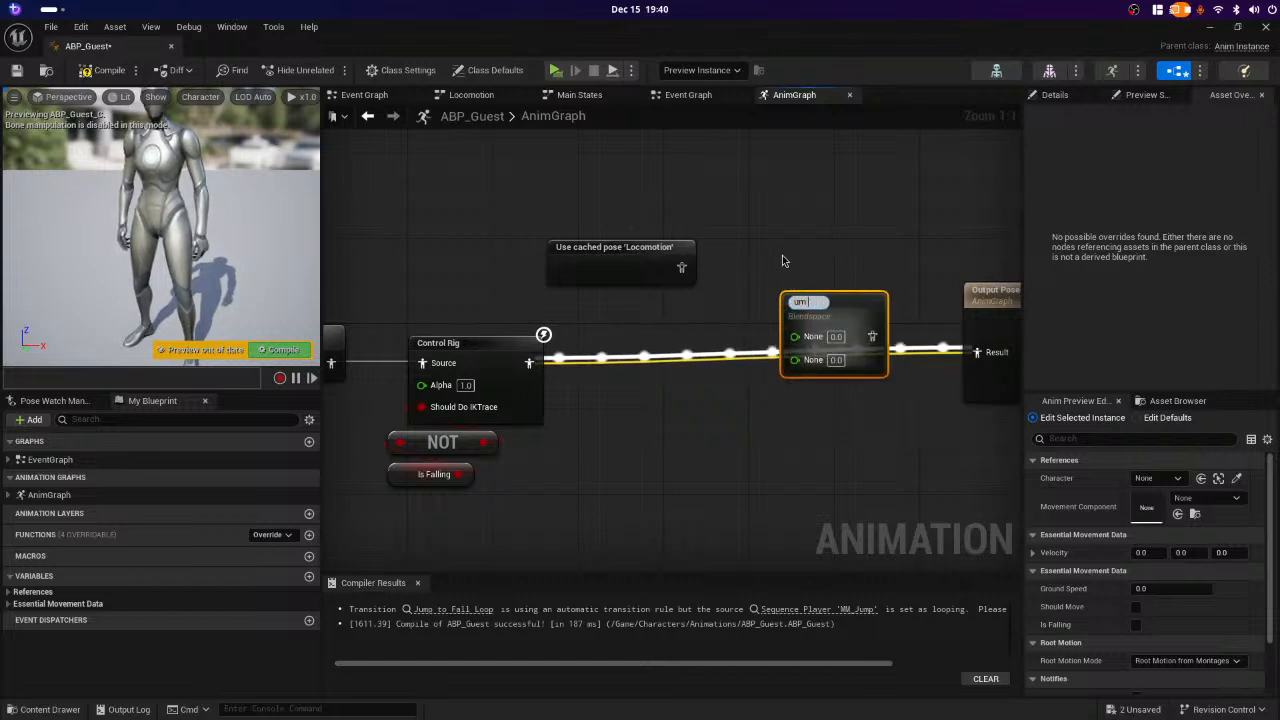
pyautogui.press('Return')
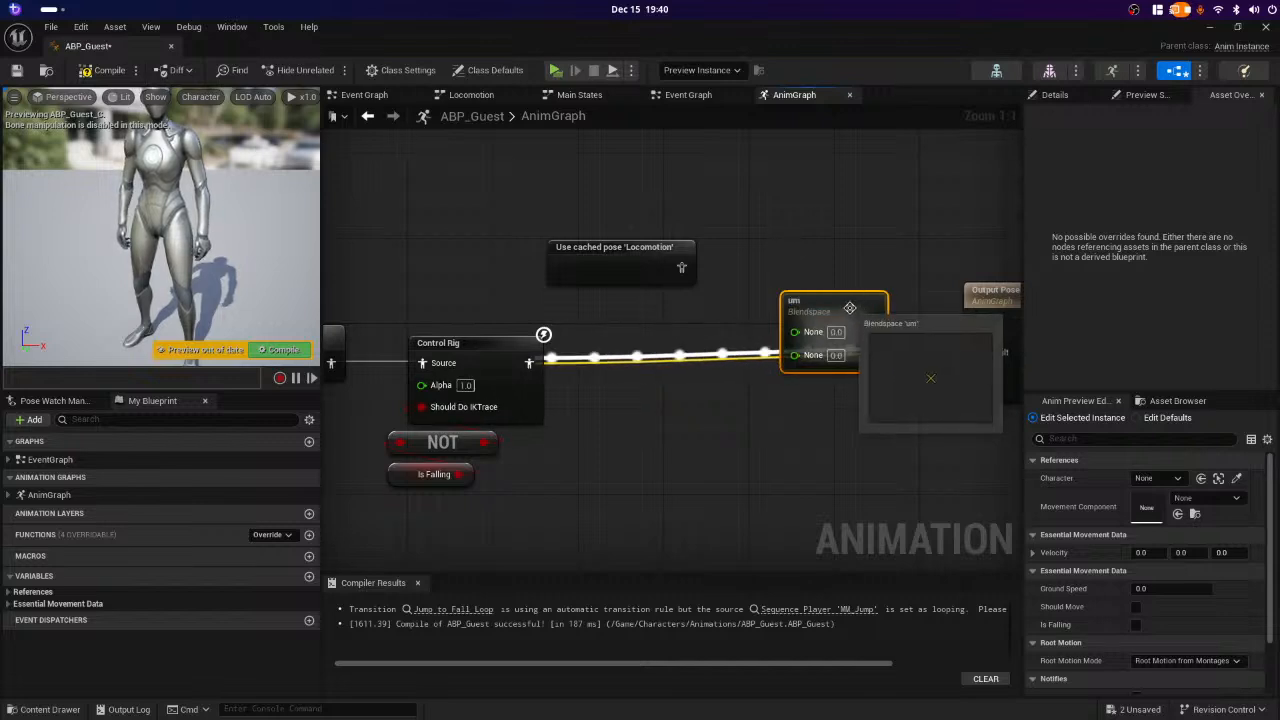
# - Move the "um" blend space node level with the cached pose 'Locomotion' node and check the actions offered for its first input
pyautogui.moveTo(833, 300); pyautogui.dragTo(811, 246)
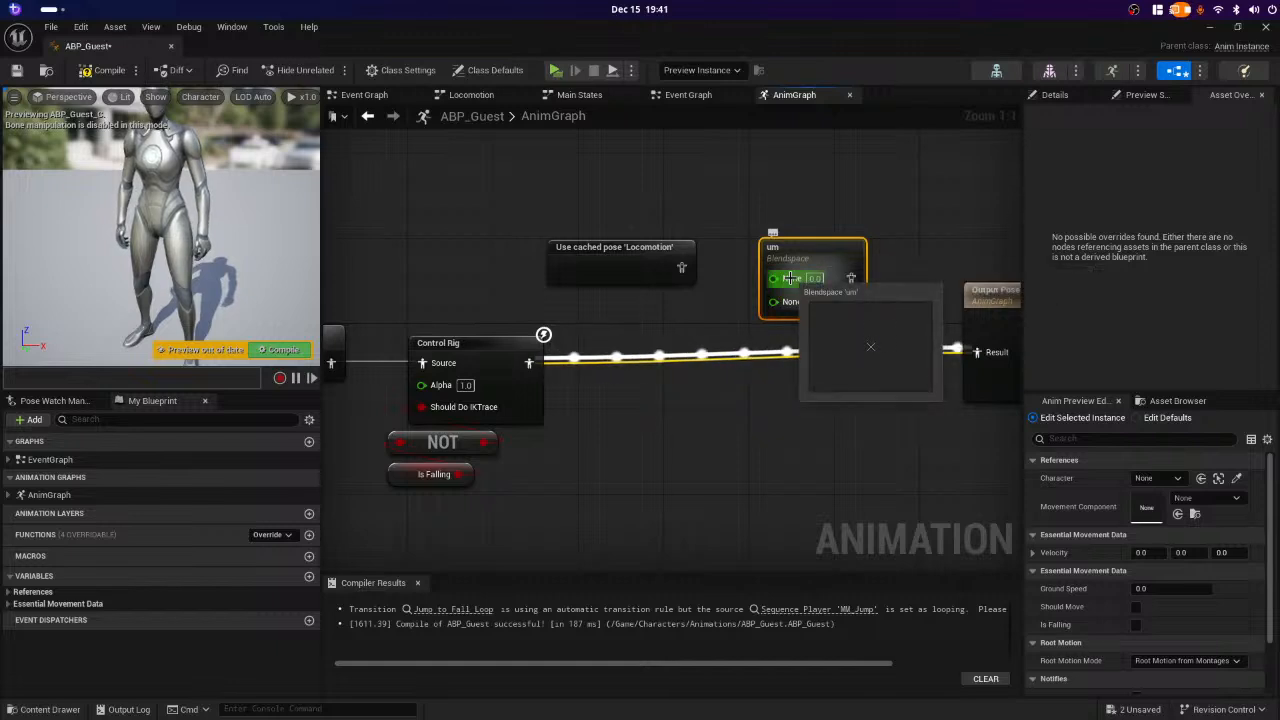
pyautogui.moveTo(772, 277); pyautogui.dragTo(711, 329)
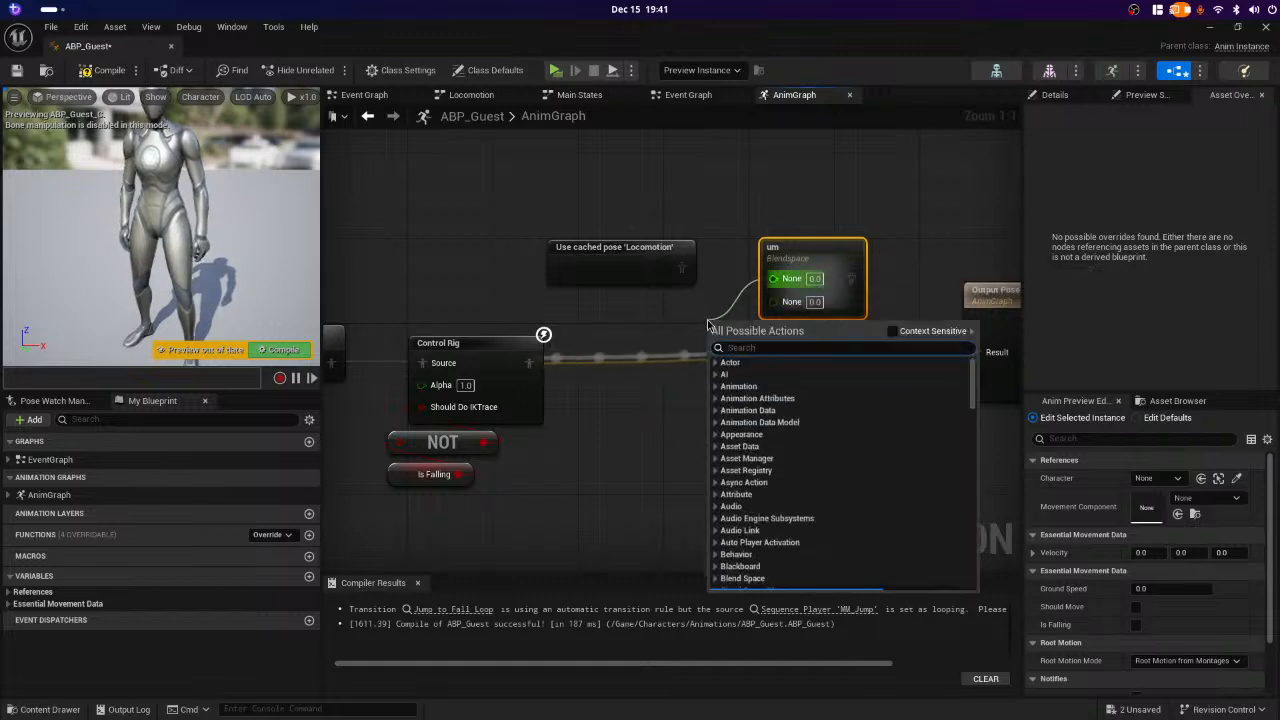
pyautogui.click(651, 321)
# - Switch to the browser, compare the forum answer's BlendSpace node screenshot, and close that forum page
pyautogui.press('super')
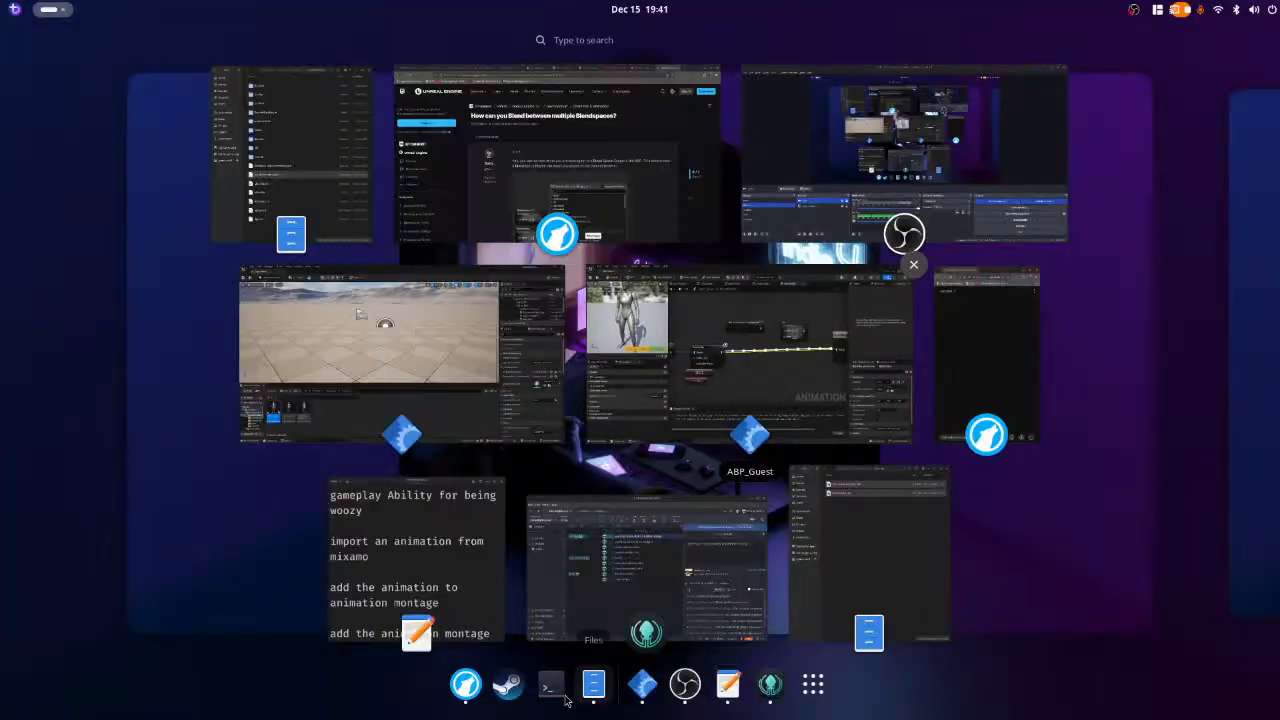
pyautogui.click(597, 218)
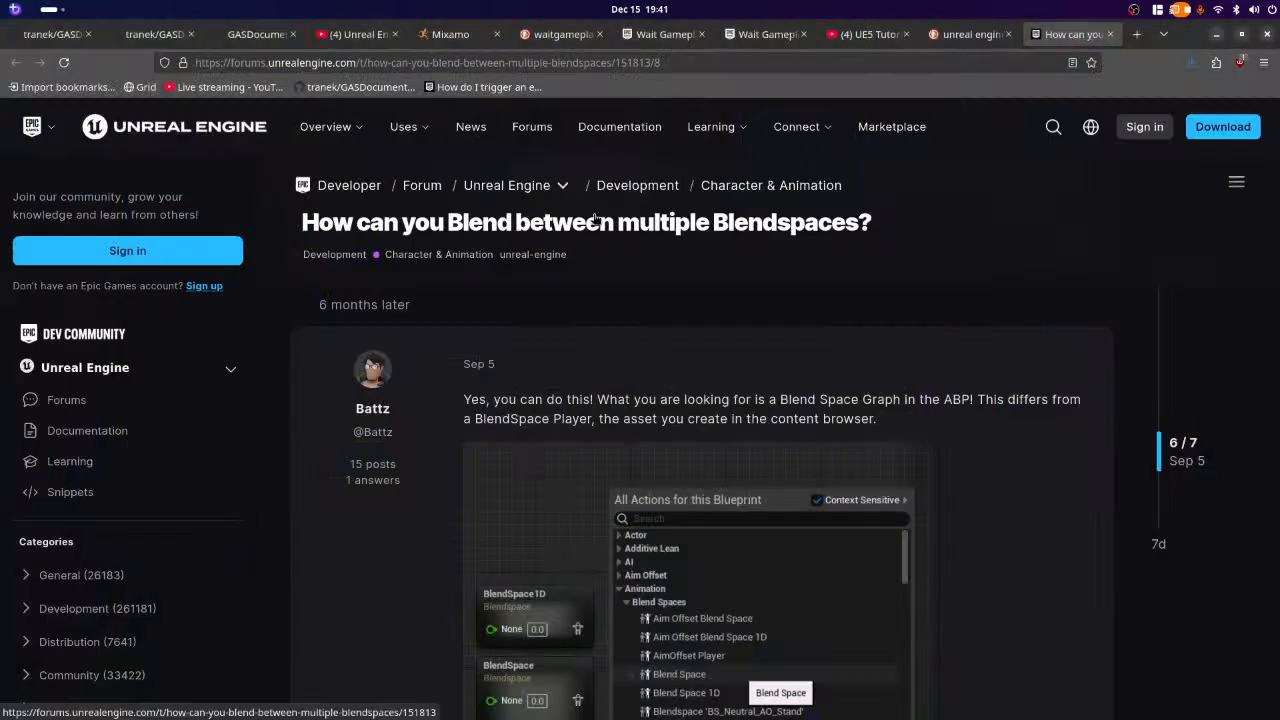
pyautogui.scroll(-2, 395, 590)
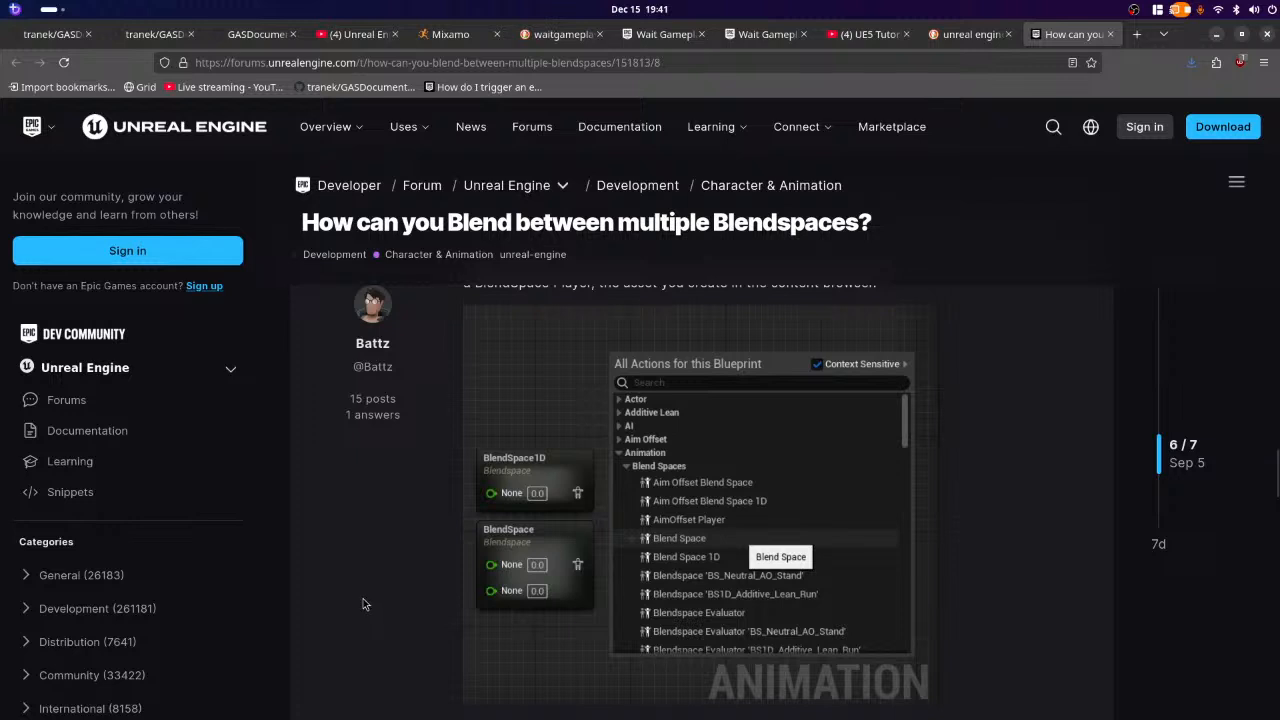
pyautogui.middleClick(1058, 37)
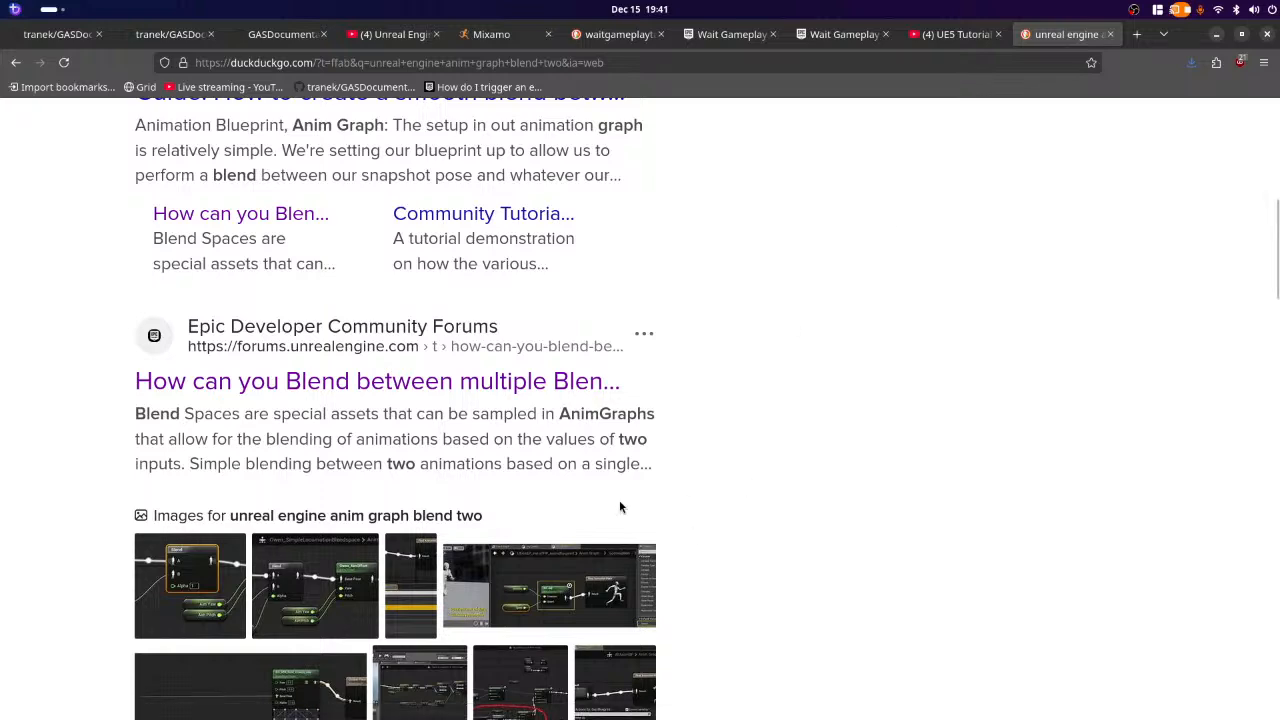
# - Open the forum guide on smoothly blending two different animation blueprints from the search results and examine its Blend Poses by bool graph
pyautogui.scroll(3, 619, 507)
pyautogui.middleClick(539, 372)
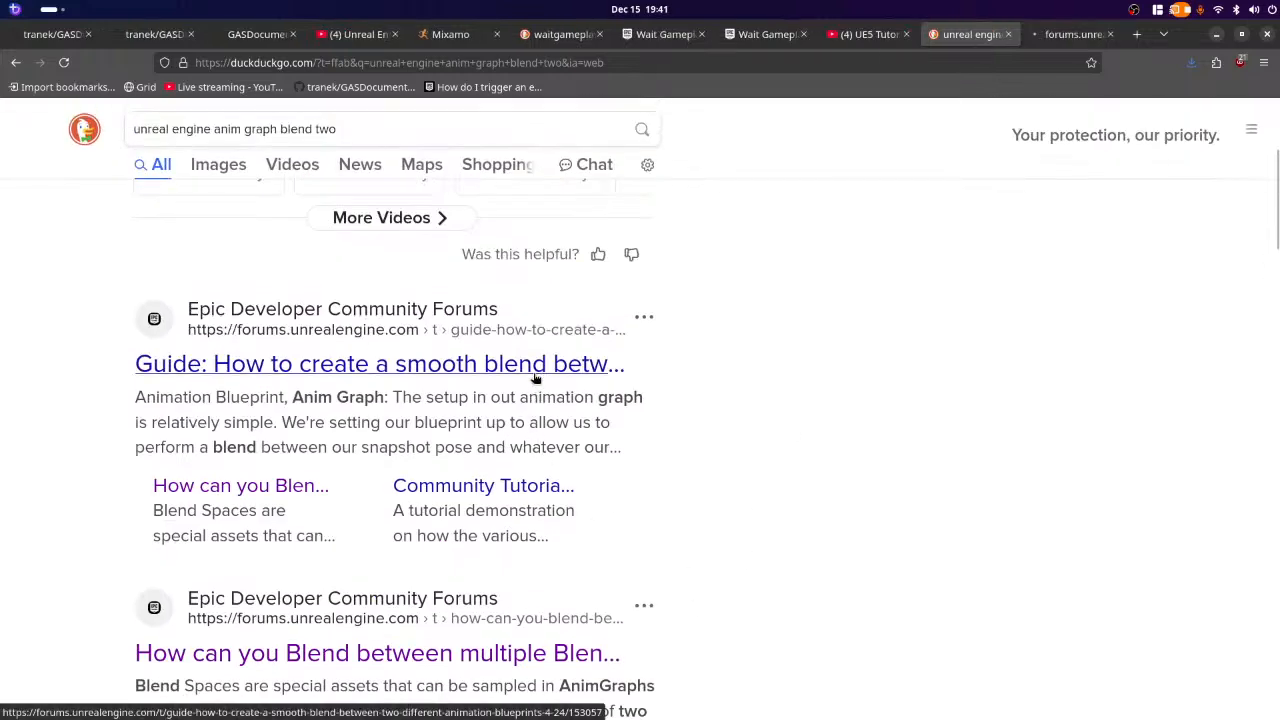
pyautogui.click(1055, 28)
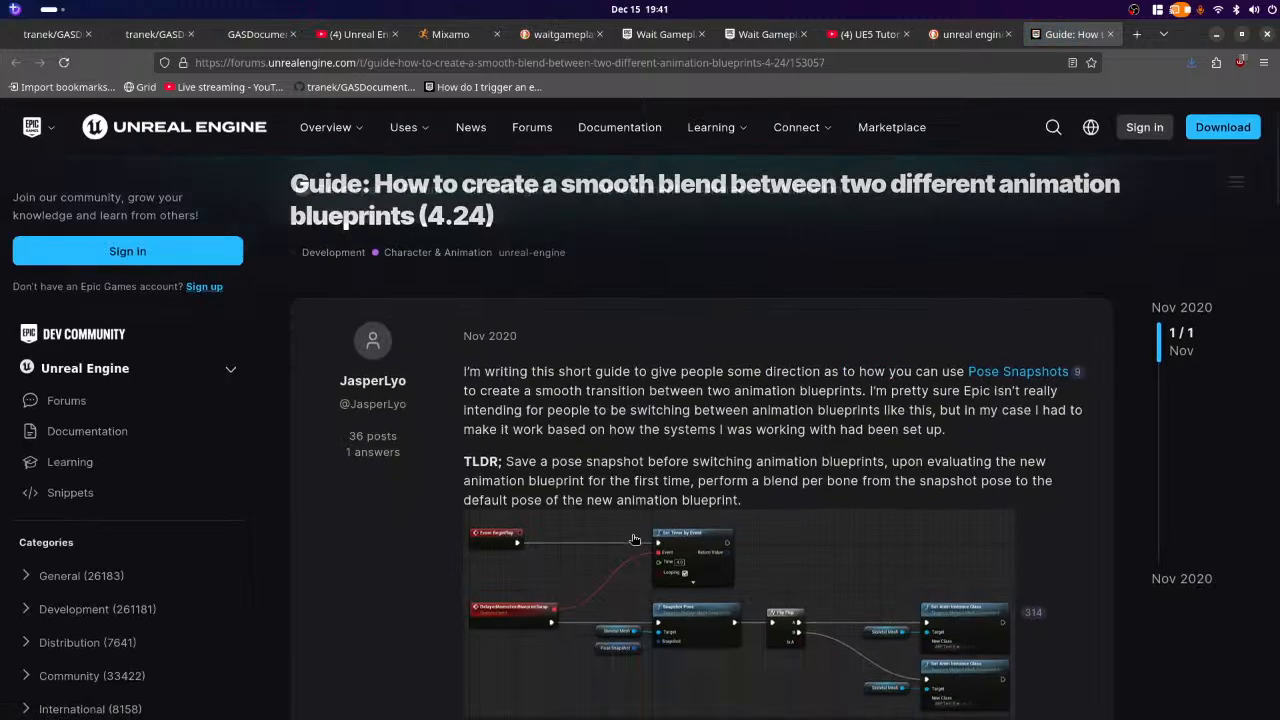
pyautogui.scroll(-3, 632, 535)
pyautogui.scroll(-6, 776, 582)
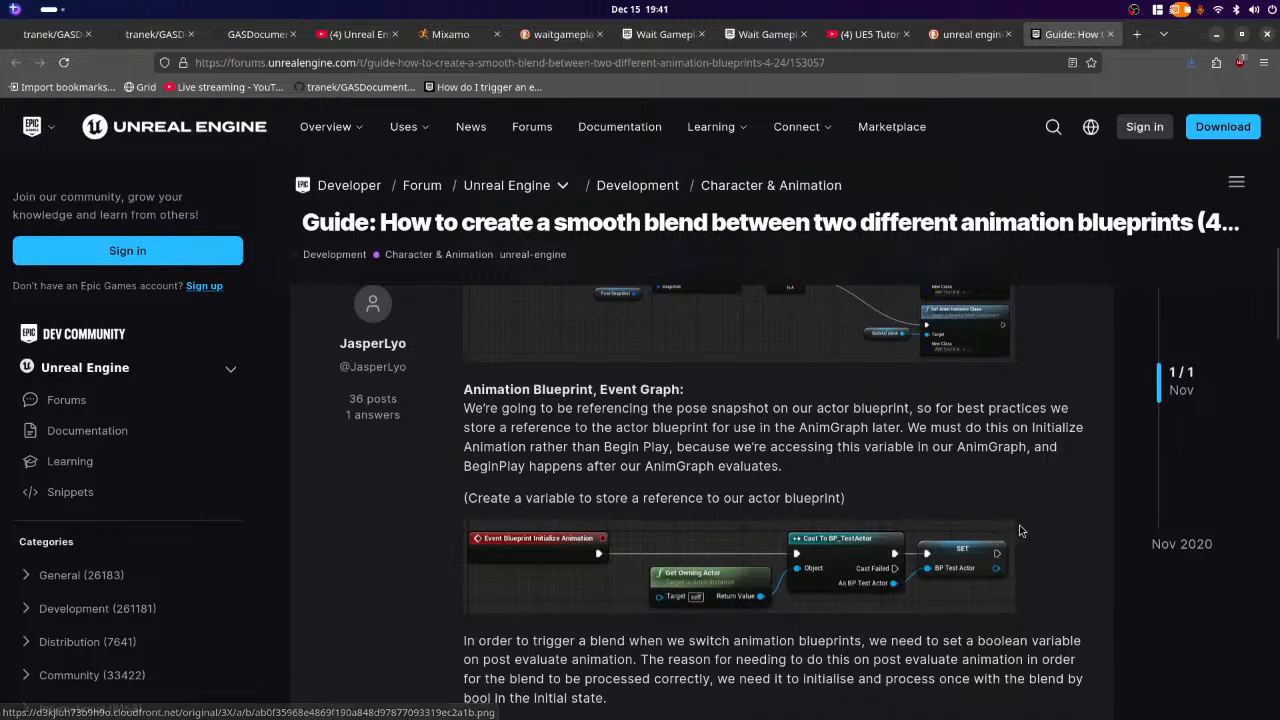
pyautogui.scroll(-5, 1019, 525)
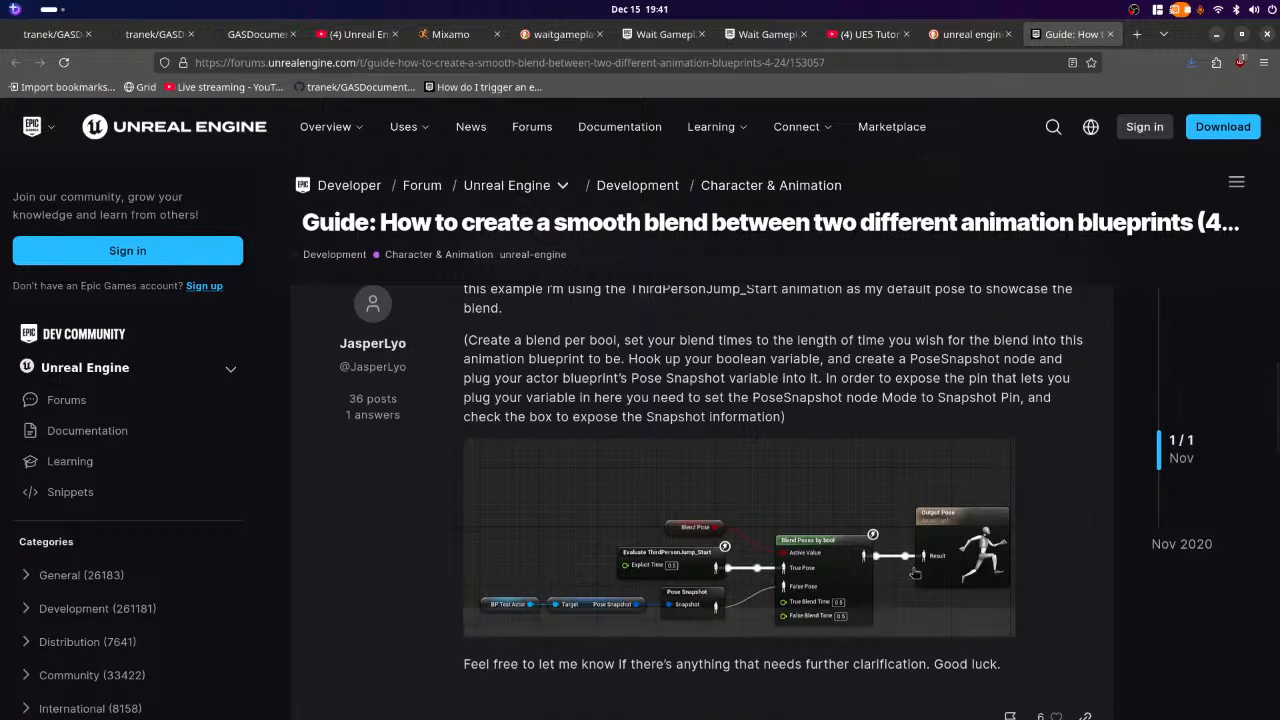
pyautogui.click(824, 569)
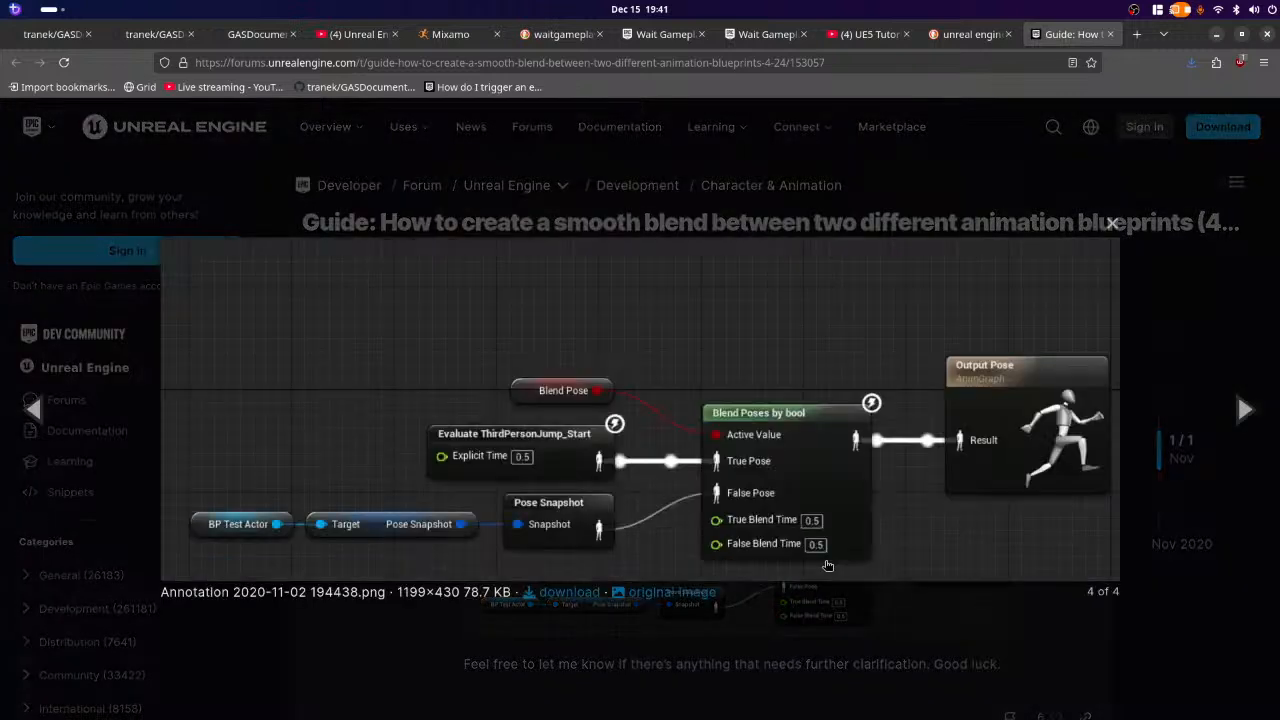
pyautogui.click(965, 631)
pyautogui.scroll(-5, 900, 600)
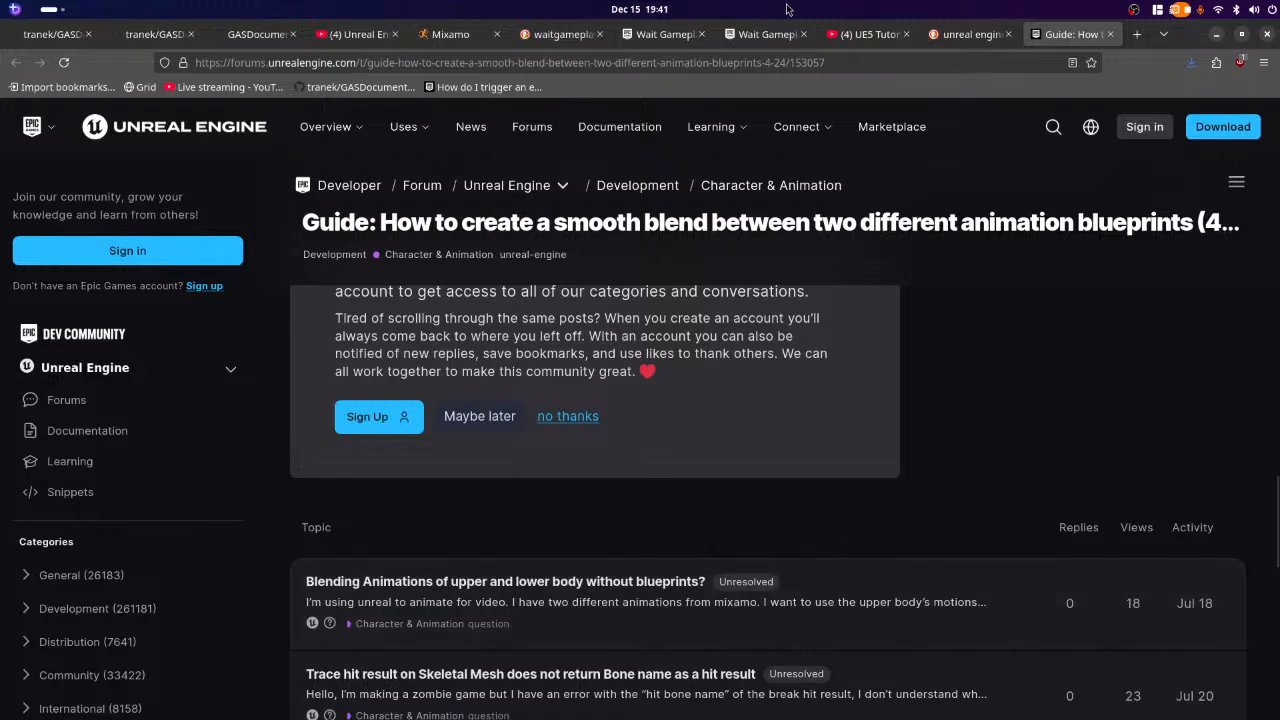
# - Return to the search results and open the Animation Blueprint Blend Nodes documentation and the Epic Dev Blend Poses By tutorial in new tabs
pyautogui.click(957, 35)
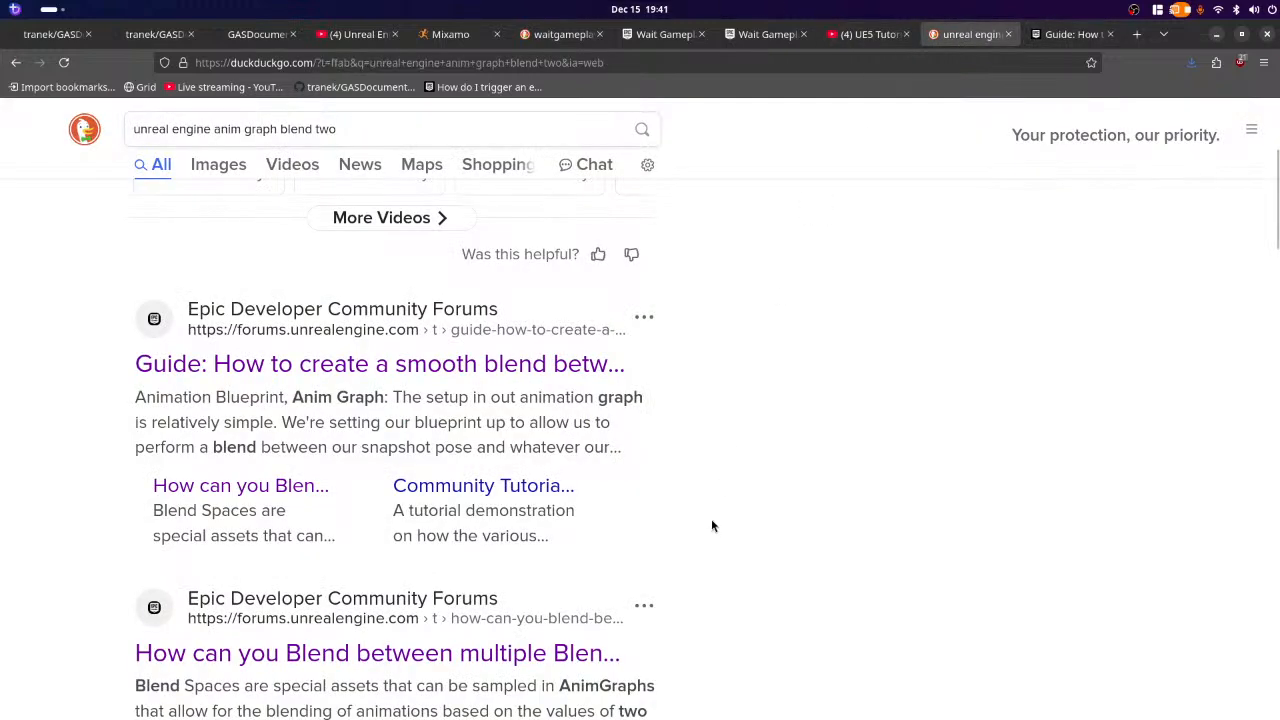
pyautogui.scroll(-5, 580, 474)
pyautogui.scroll(-4, 947, 414)
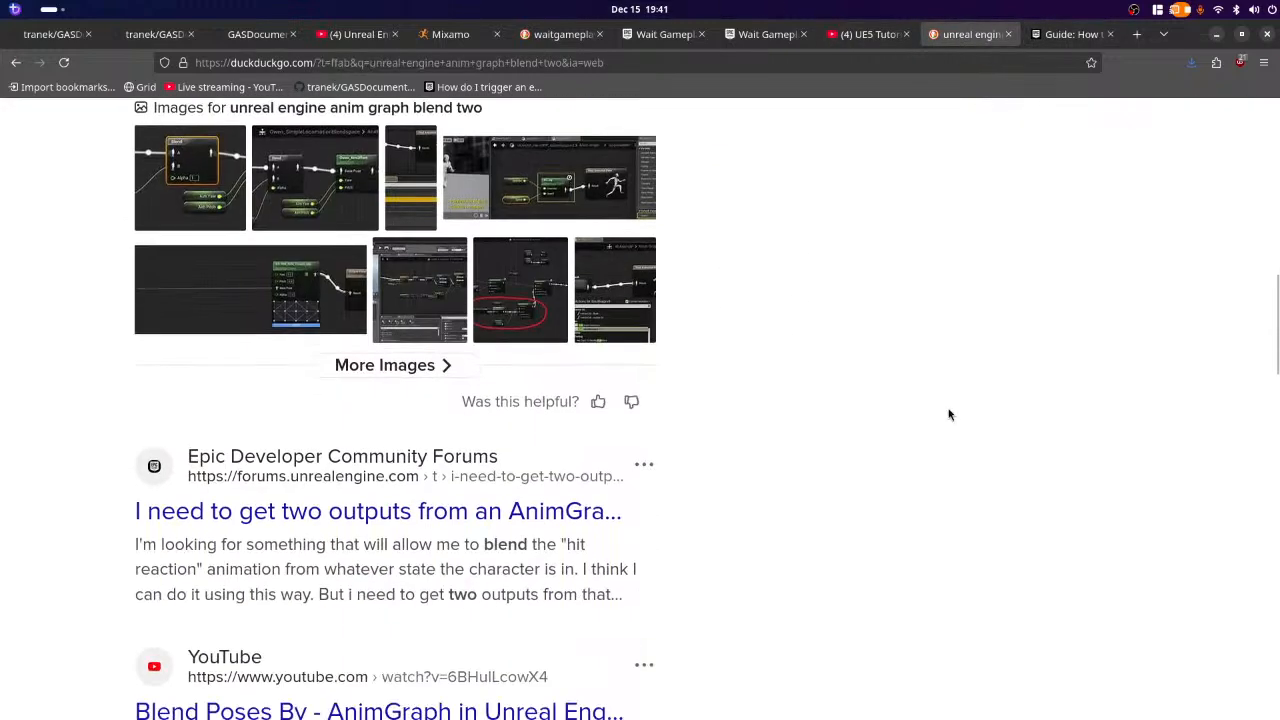
pyautogui.scroll(-2, 950, 414)
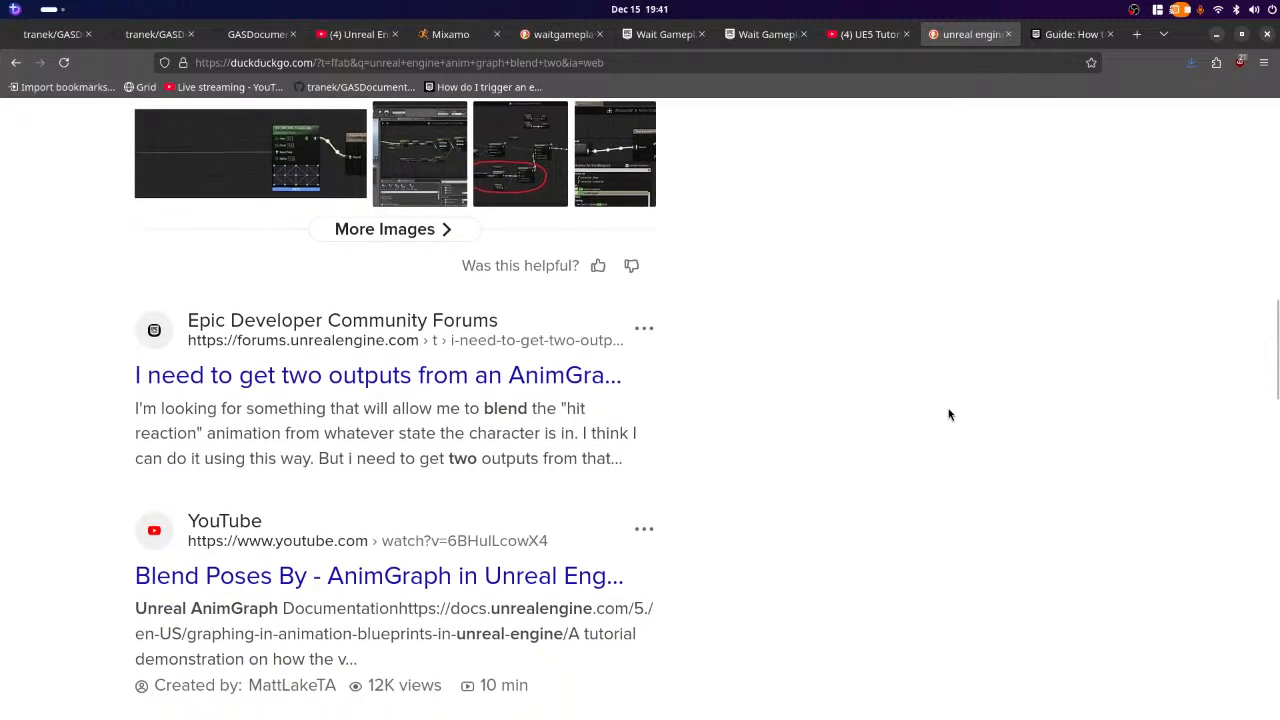
pyautogui.scroll(-4, 950, 414)
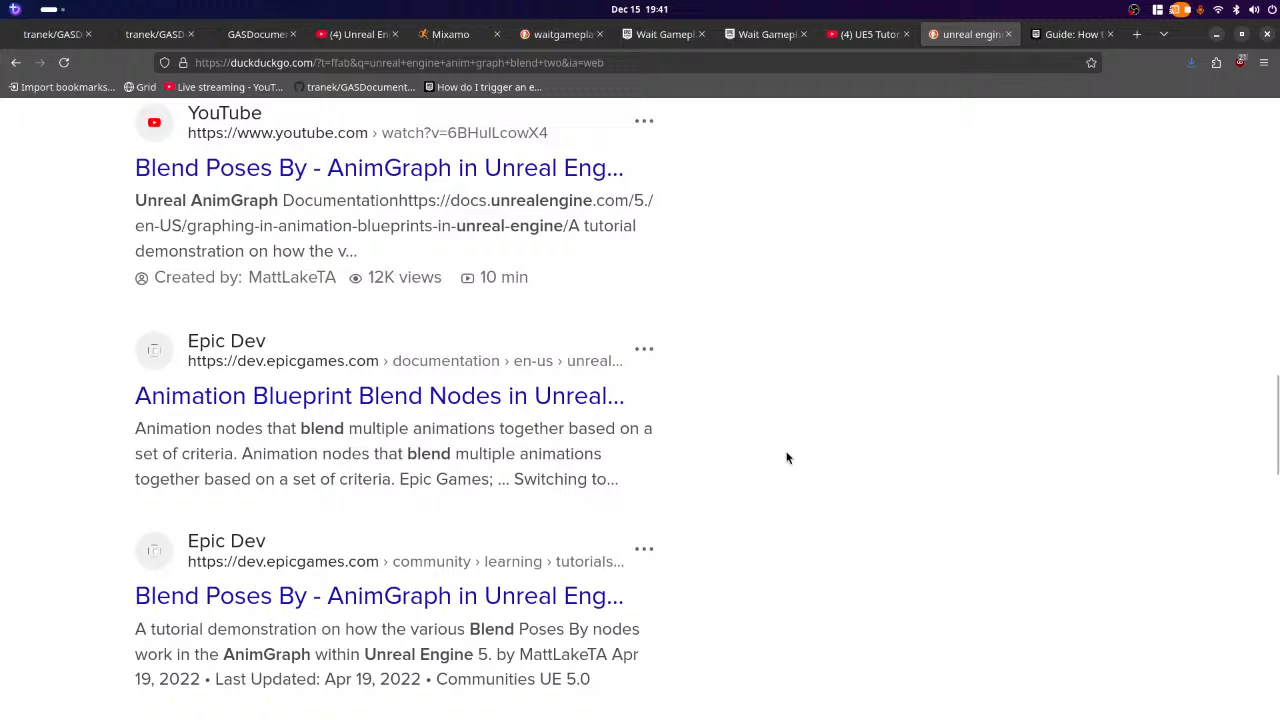
pyautogui.middleClick(452, 400)
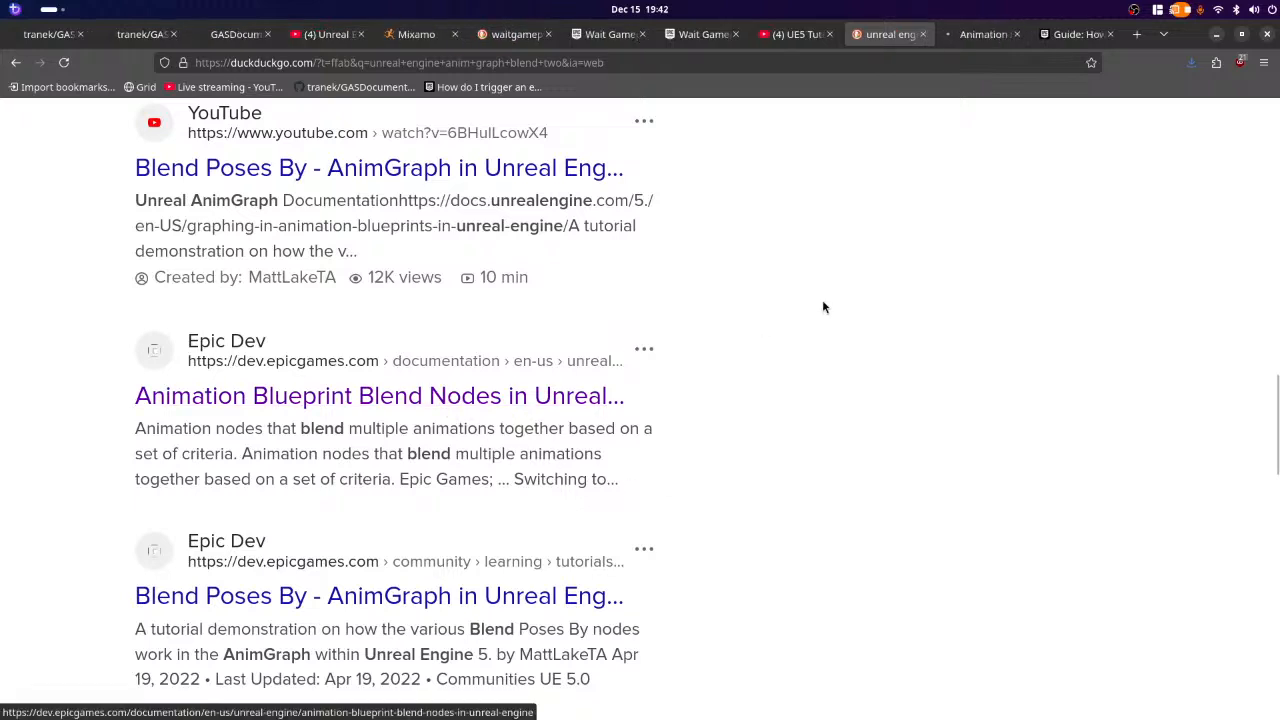
pyautogui.rightClick(436, 597)
pyautogui.press('t')
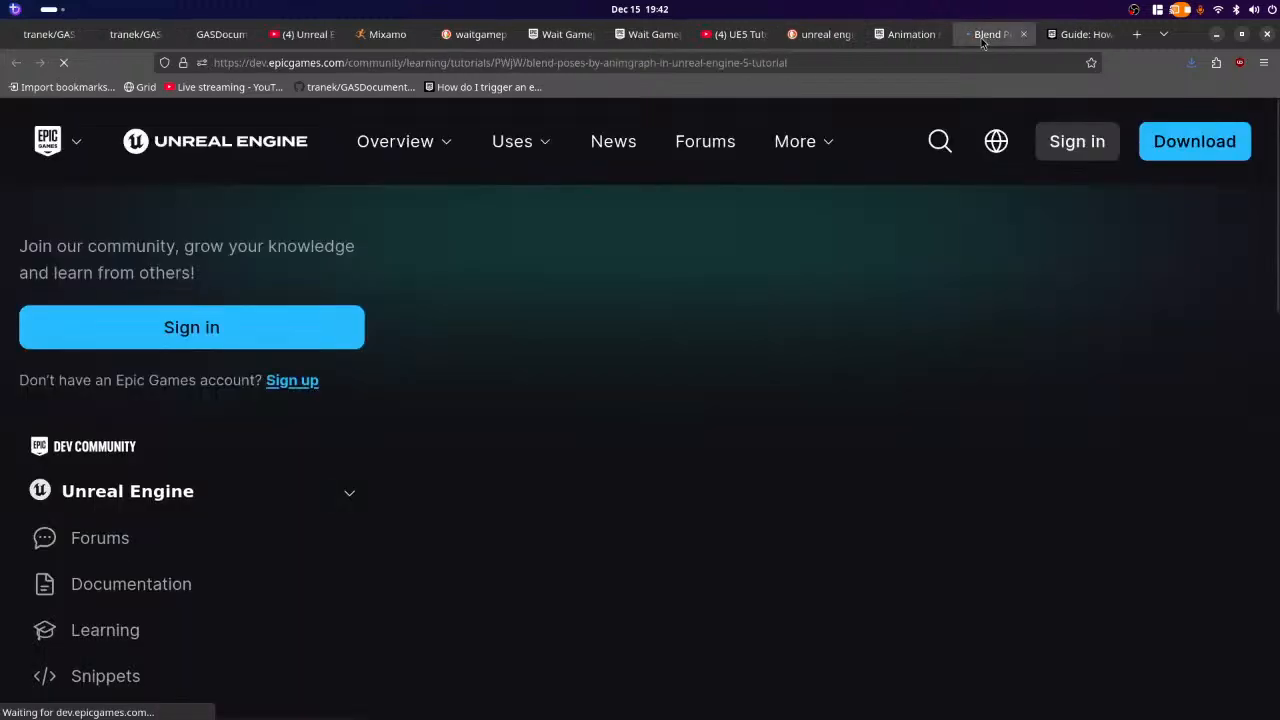
# - Look through the Blend Poses By AnimGraph tutorial page for usable blending instructions
pyautogui.click(995, 34)
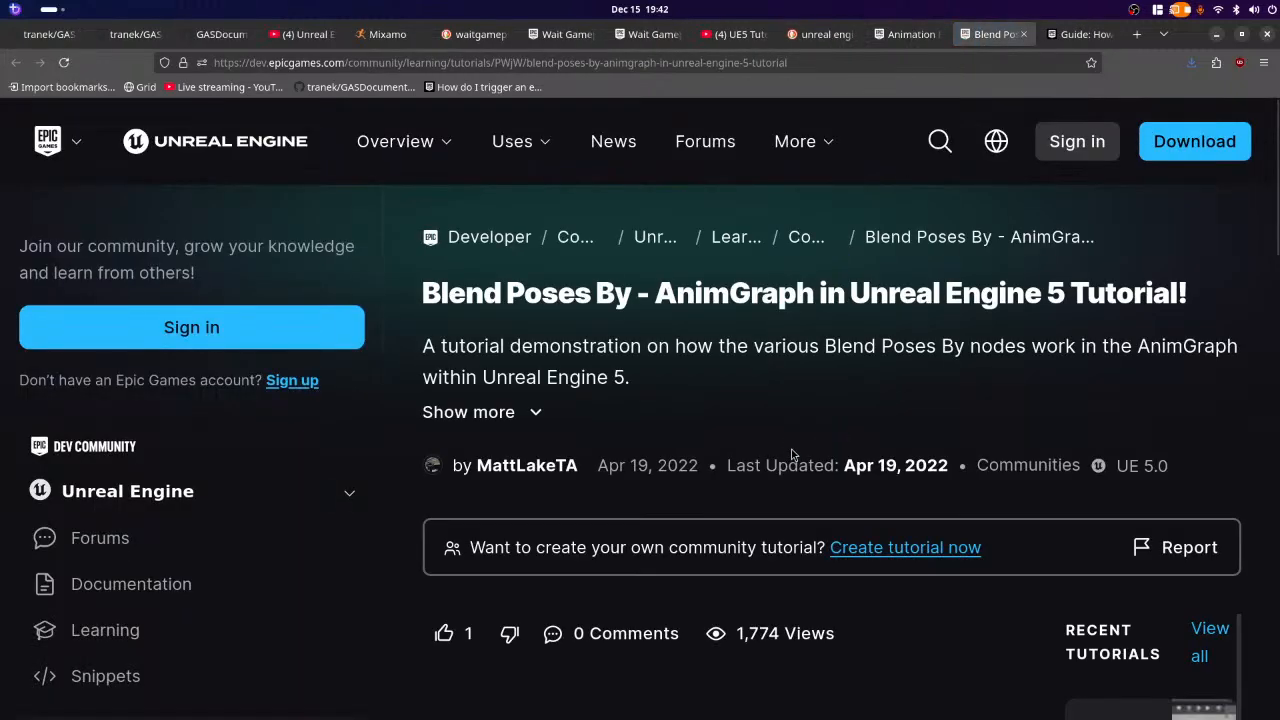
pyautogui.scroll(-2, 944, 390)
pyautogui.scroll(-3, 944, 390)
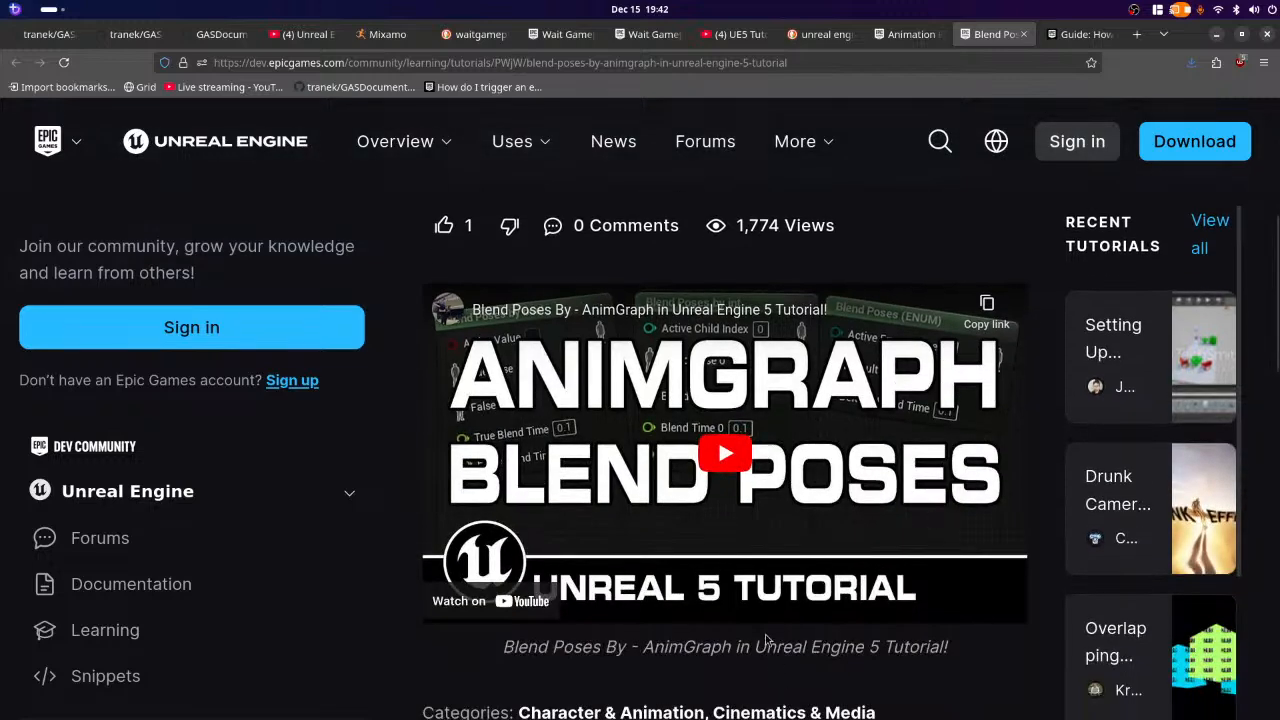
pyautogui.scroll(-4, 766, 640)
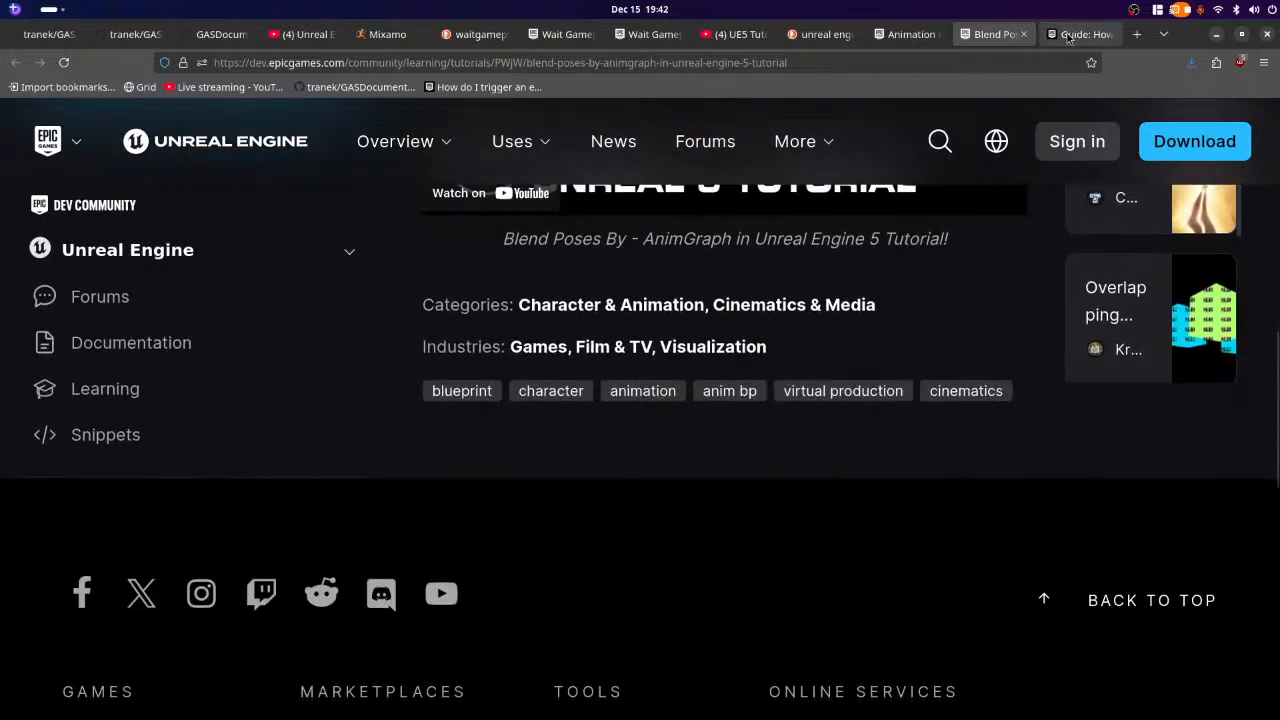
# - Recheck the forum guide's Blend Poses by bool graph and bring up the Blend Nodes documentation page
pyautogui.click(1069, 36)
pyautogui.scroll(4, 790, 525)
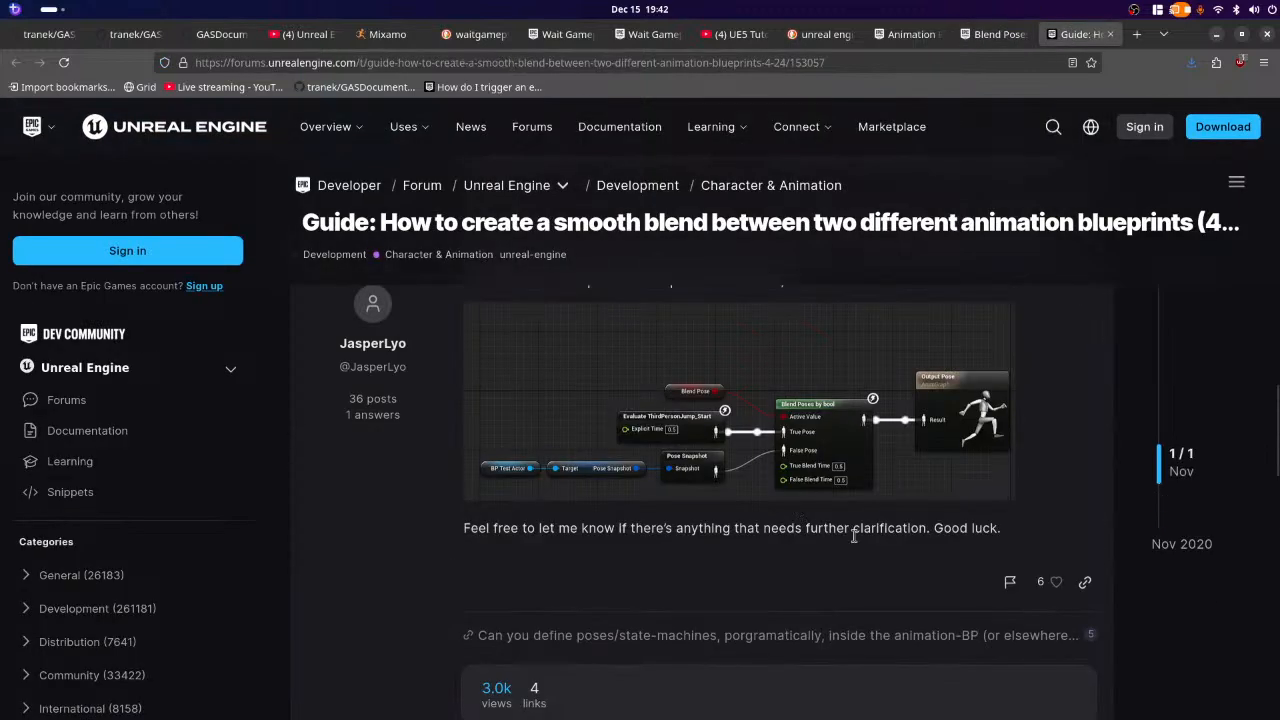
pyautogui.click(889, 44)
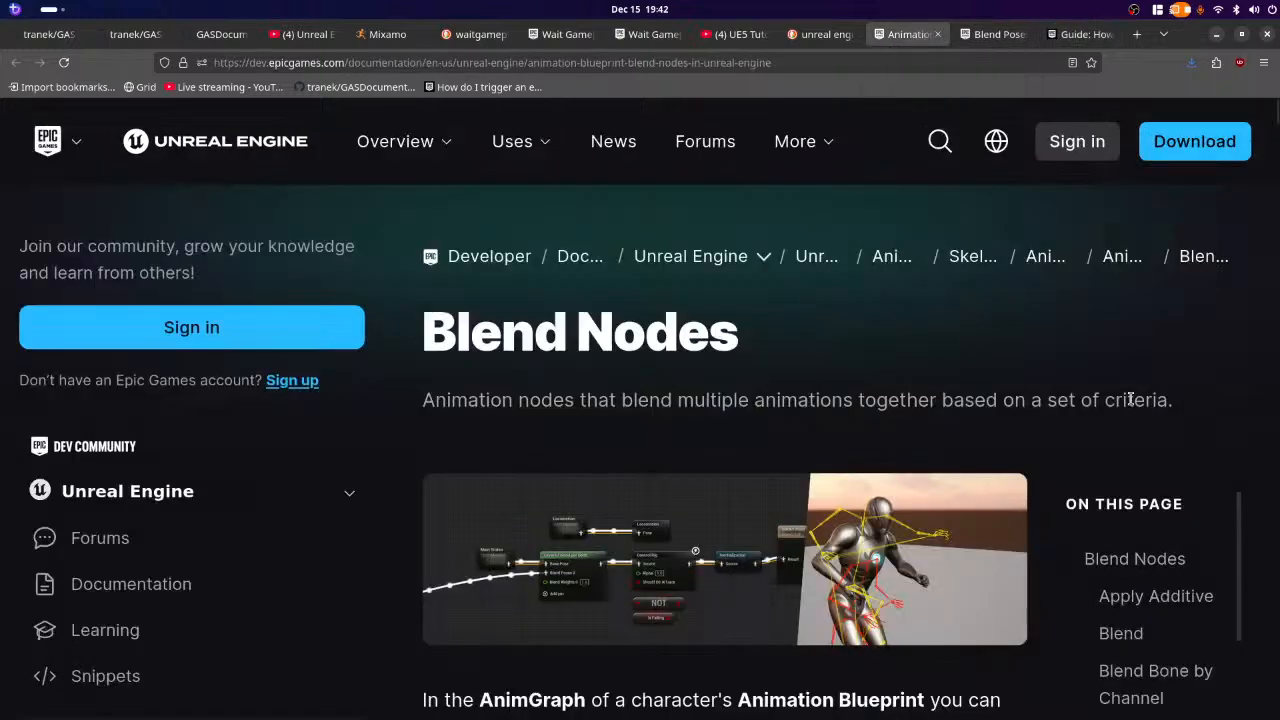
# - Read the Blend Nodes documentation introduction, examining pose input and output pins and which nodes accept additional blend pins
pyautogui.scroll(-3, 1130, 399)
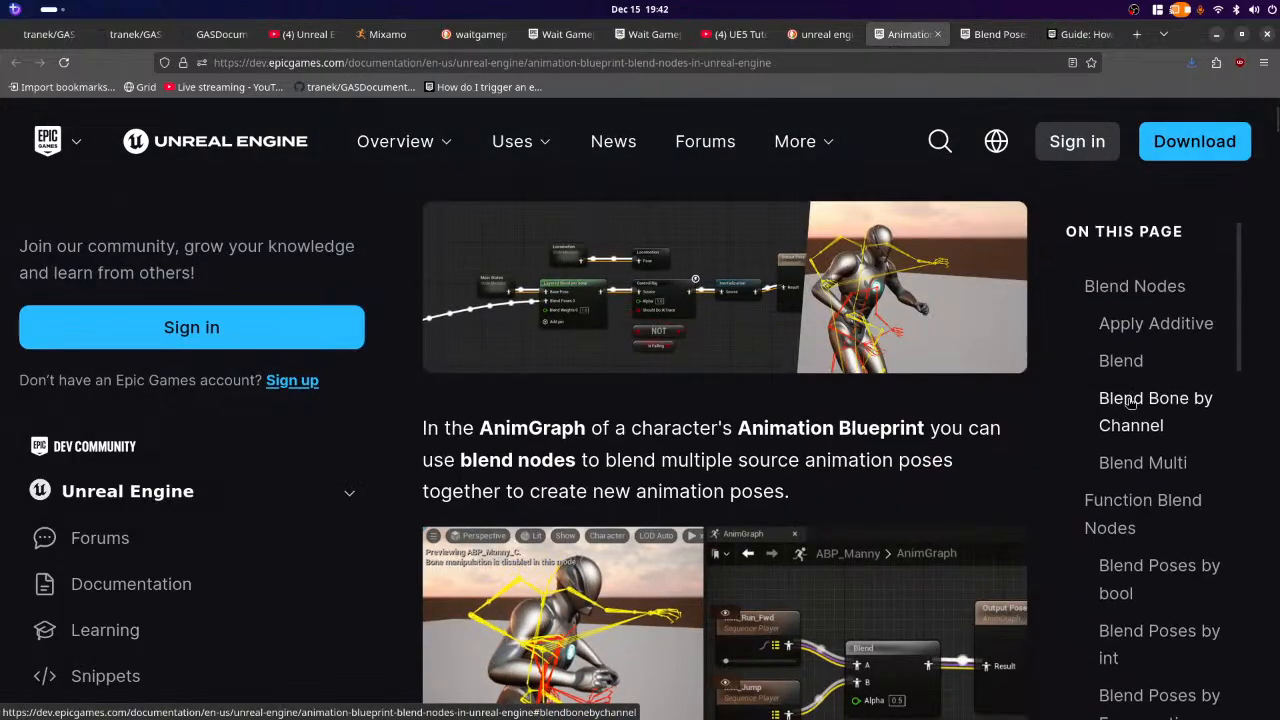
pyautogui.scroll(-4, 1130, 400)
pyautogui.scroll(-3, 856, 641)
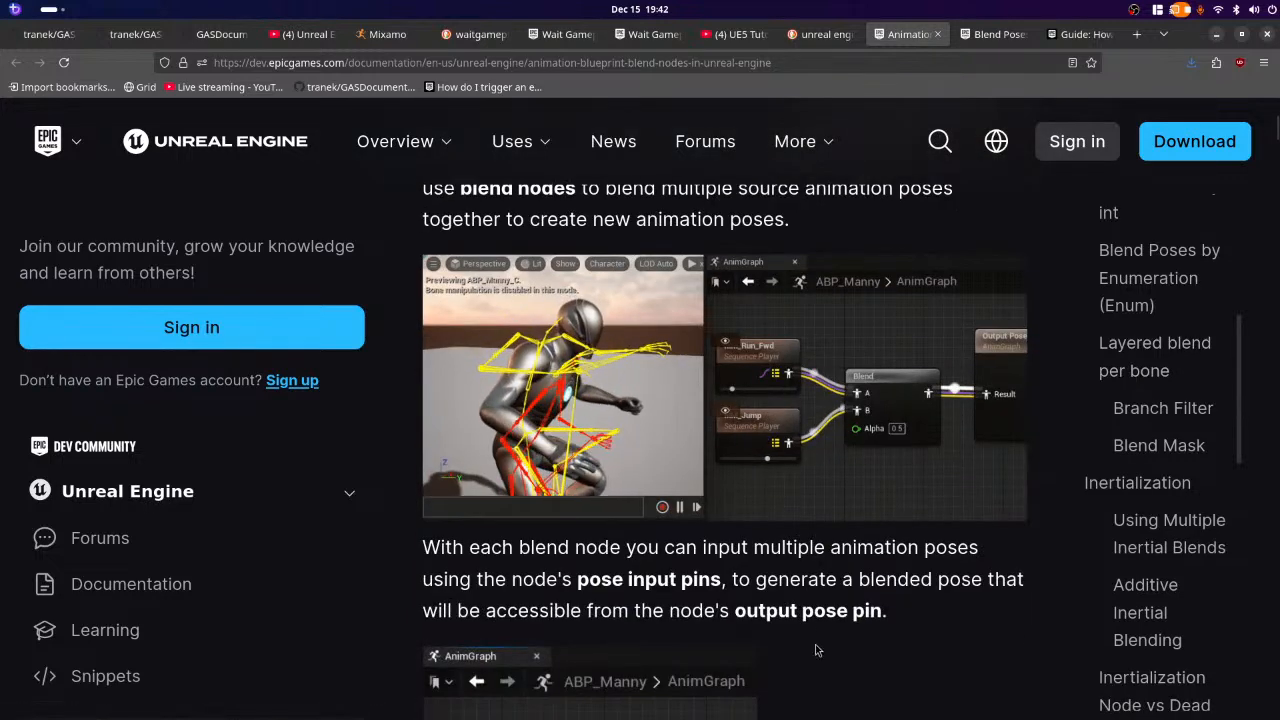
pyautogui.scroll(2, 874, 630)
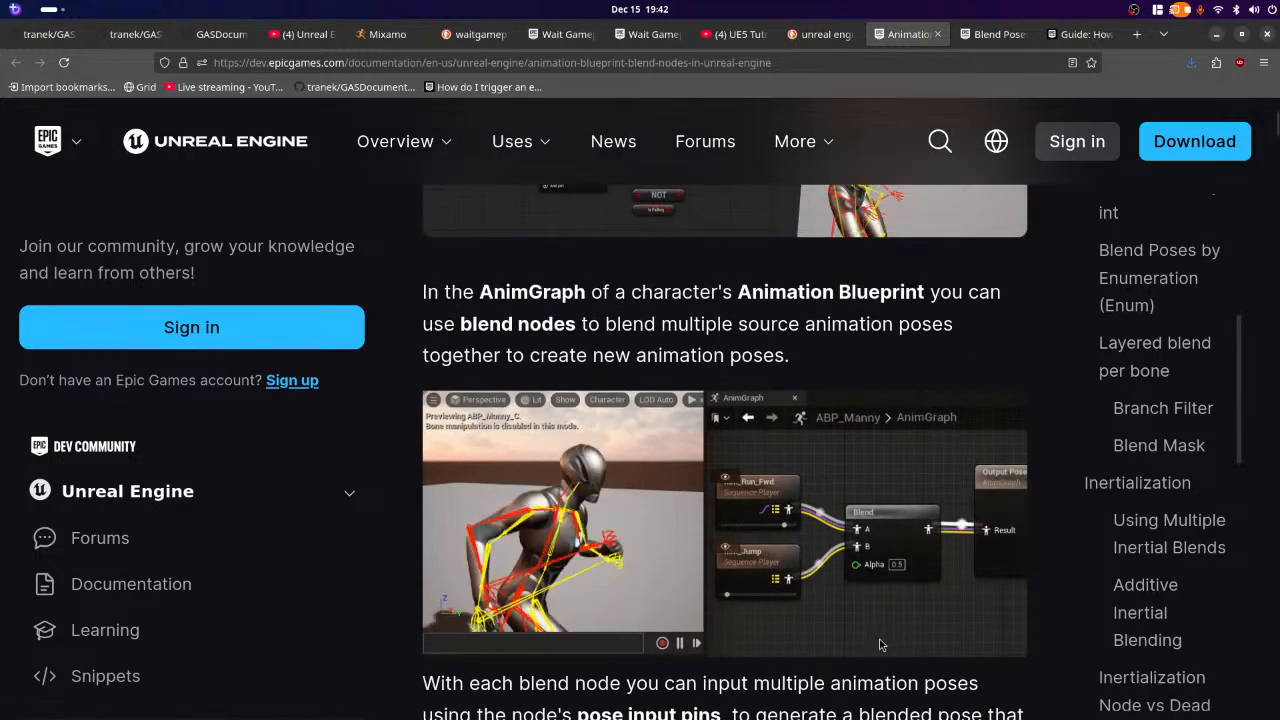
pyautogui.scroll(-2, 879, 645)
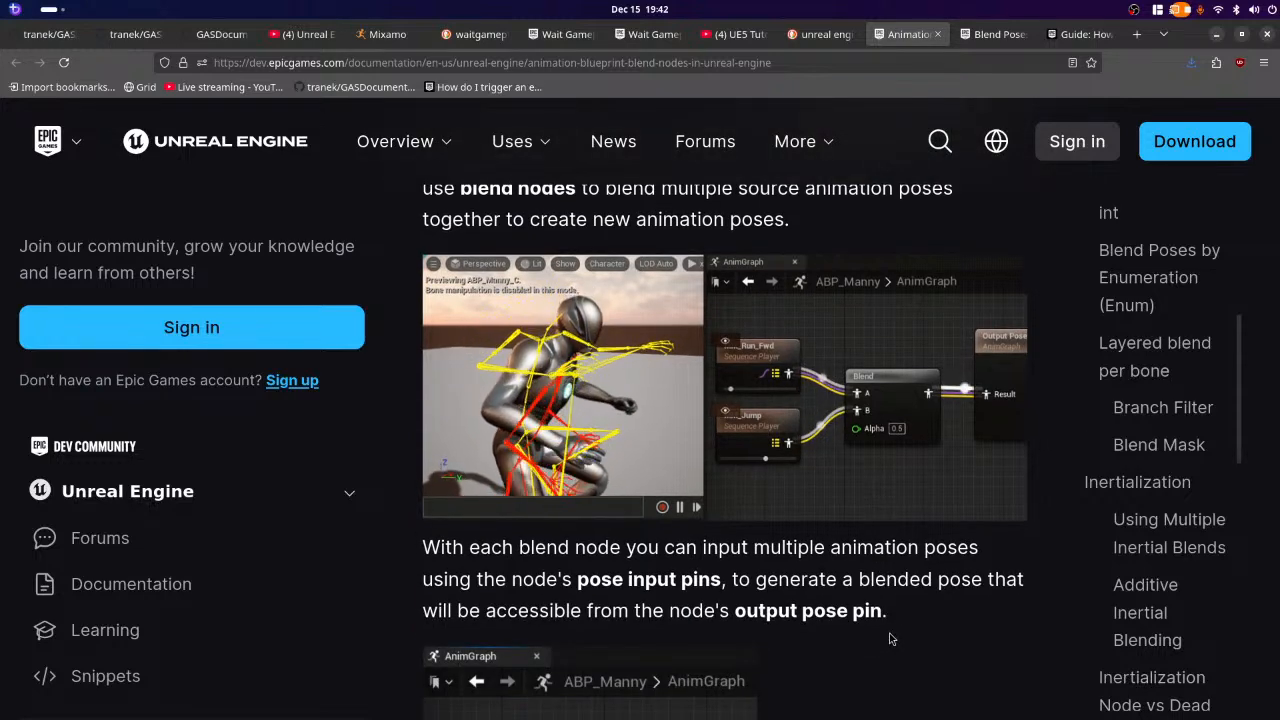
pyautogui.scroll(-5, 891, 638)
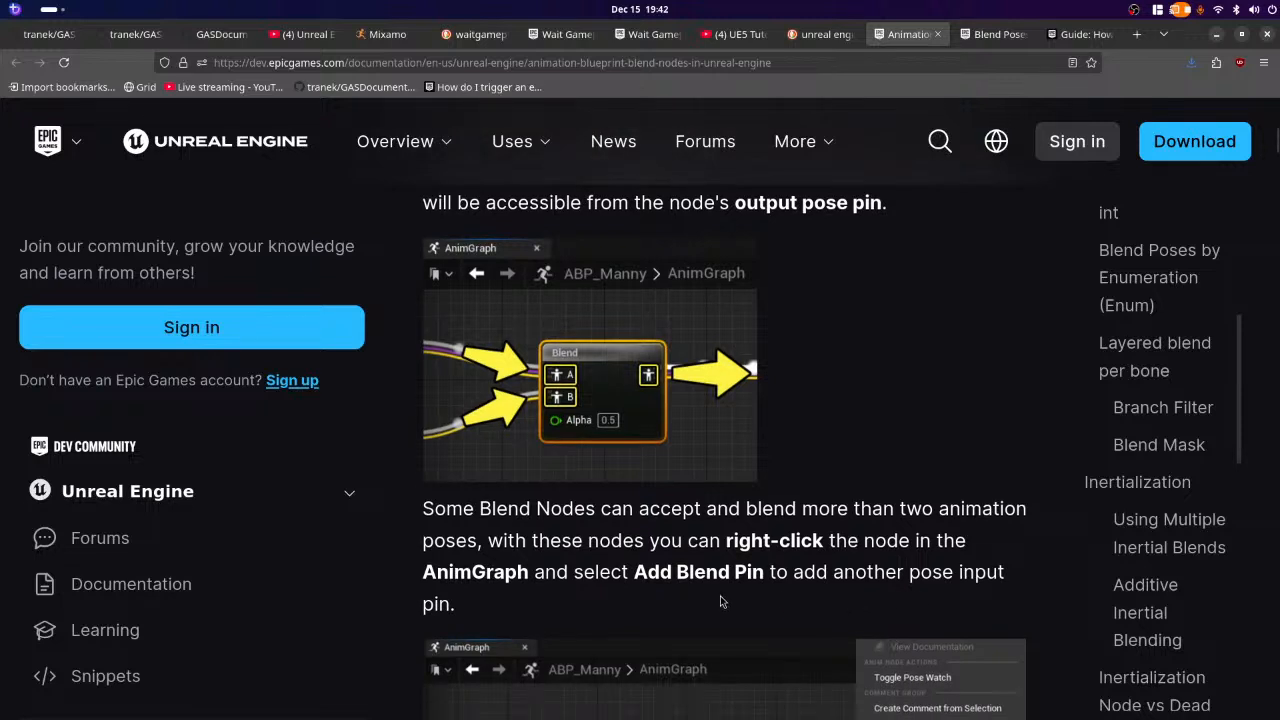
pyautogui.scroll(-2, 720, 596)
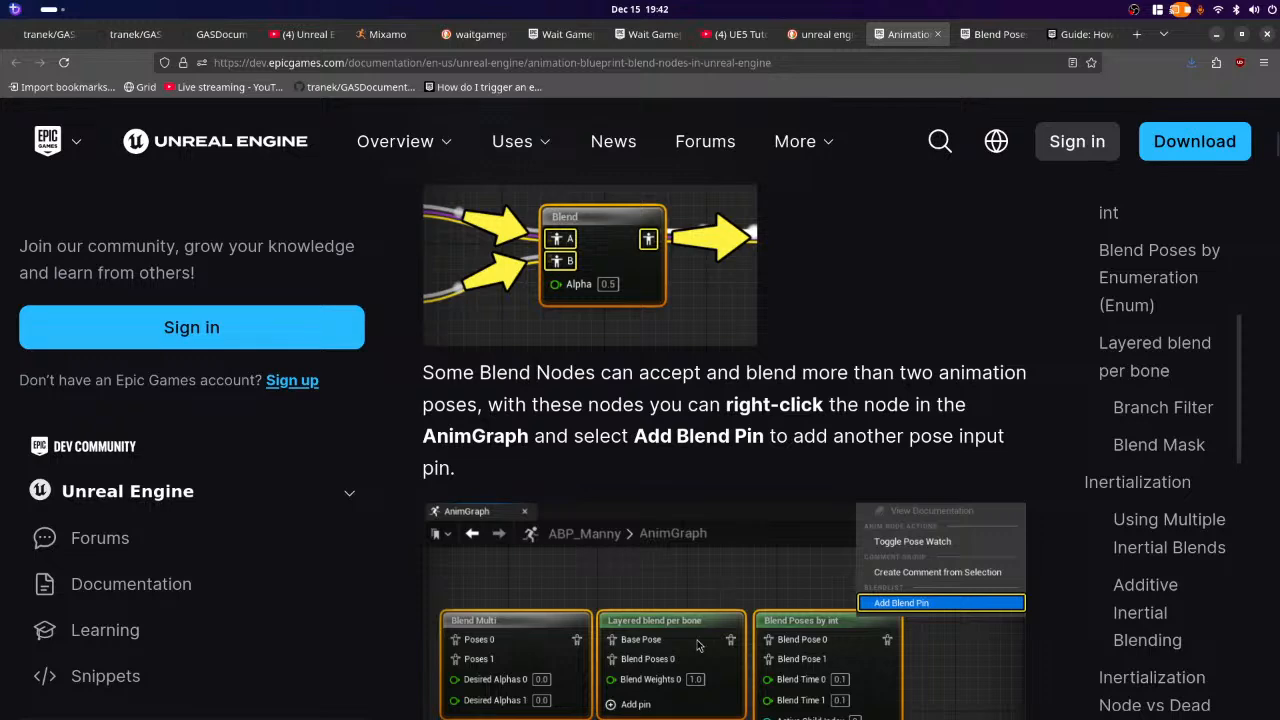
pyautogui.scroll(-4, 698, 645)
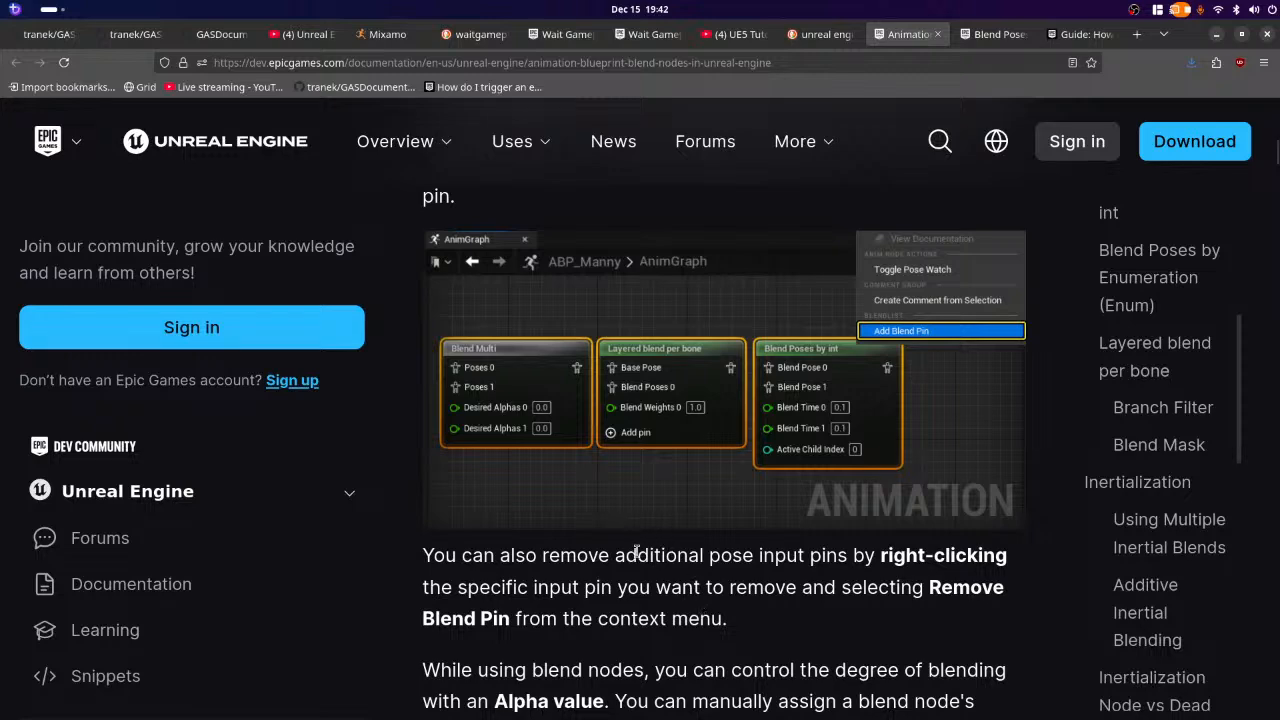
pyautogui.scroll(4, 636, 550)
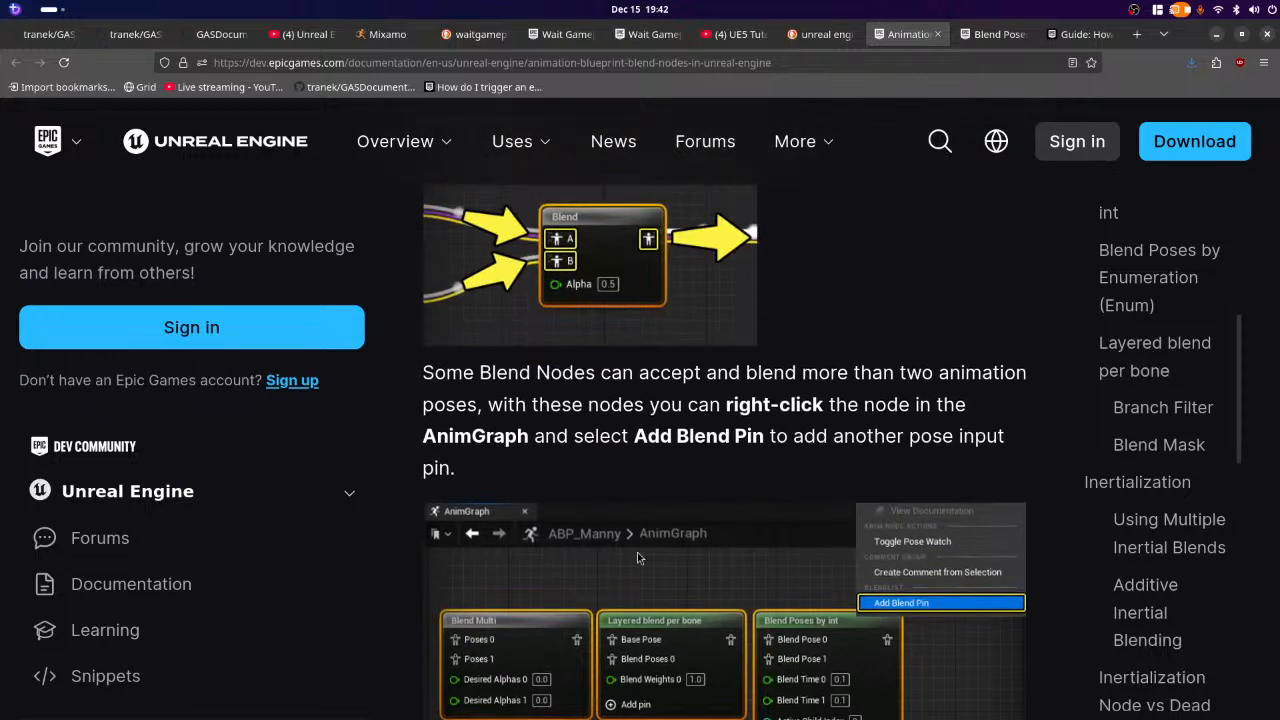
pyautogui.scroll(-4, 637, 552)
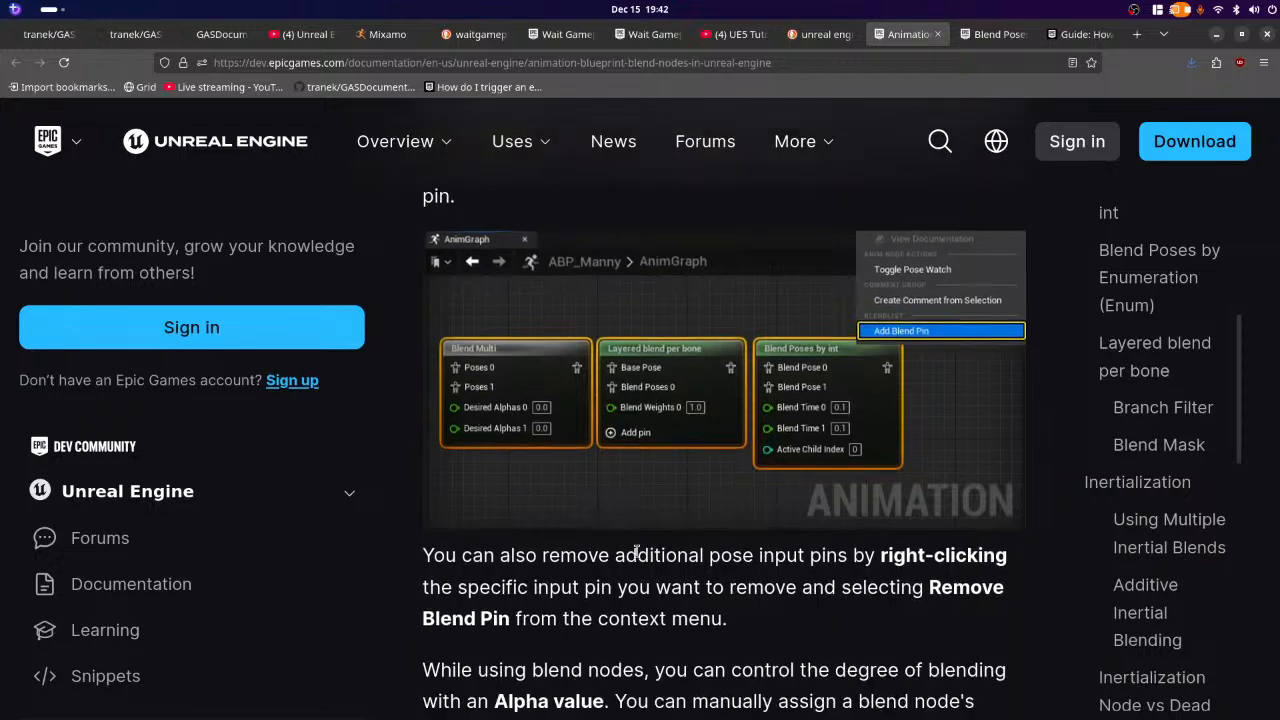
pyautogui.scroll(4, 636, 551)
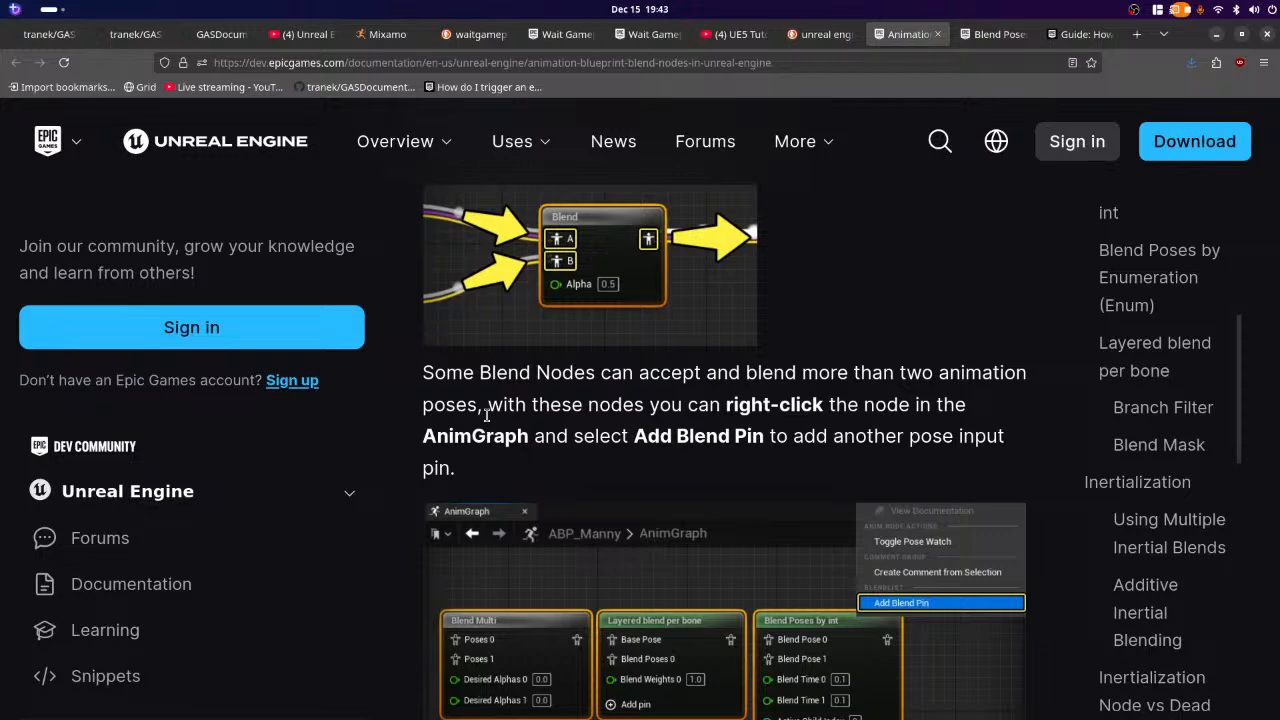
pyautogui.scroll(-4, 487, 416)
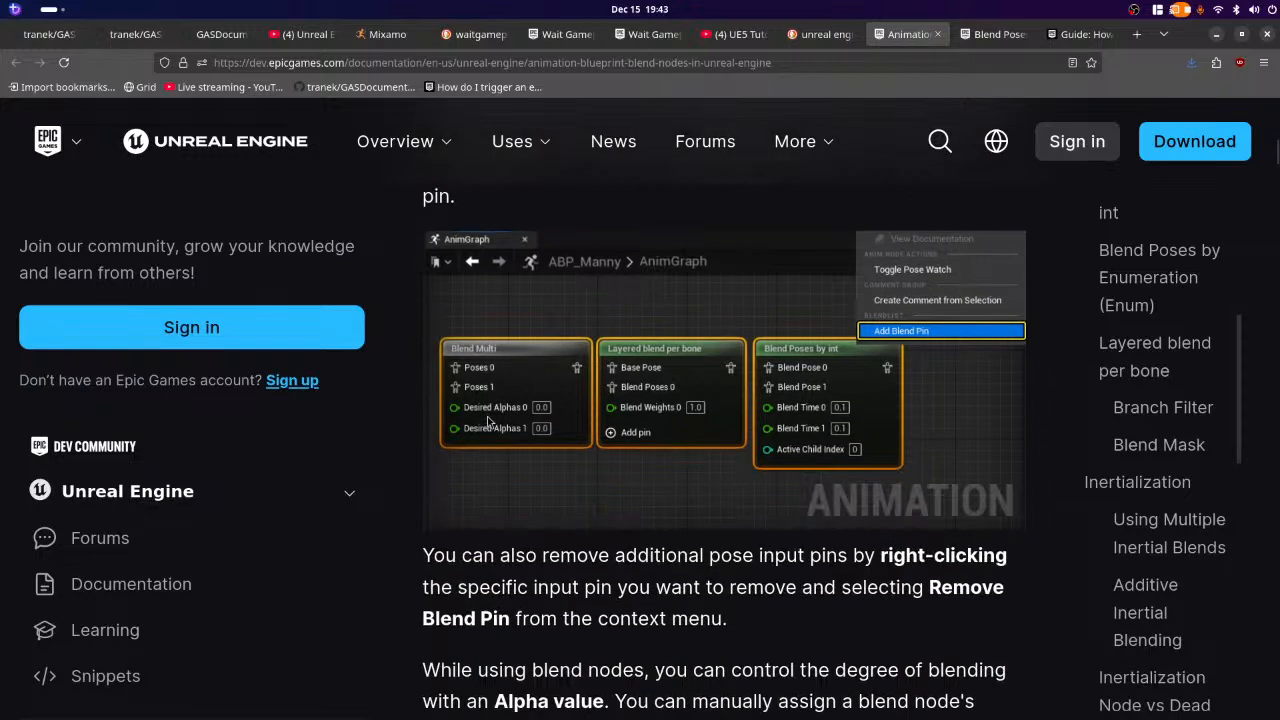
# - Read how the Alpha value controls blending and examine the Apply Additive, Make Dynamic Additive and standard Blend node sections
pyautogui.scroll(-4, 487, 416)
pyautogui.scroll(-3, 488, 420)
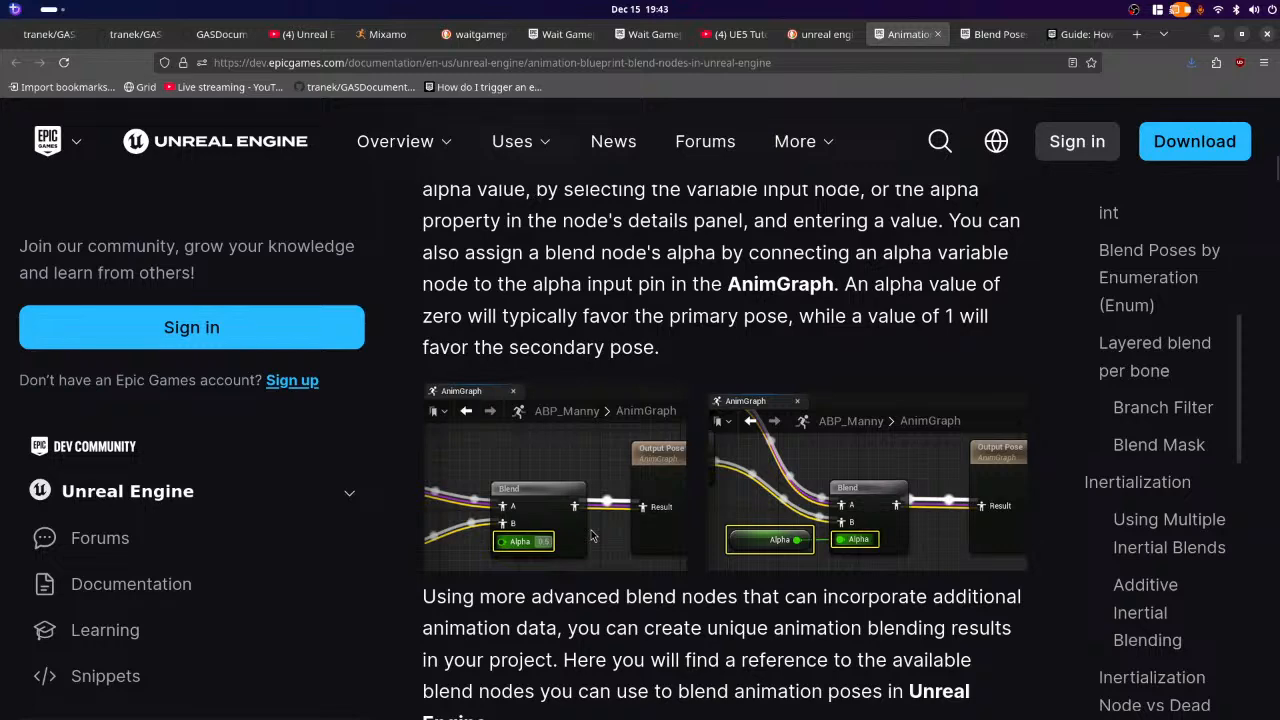
pyautogui.scroll(-5, 590, 537)
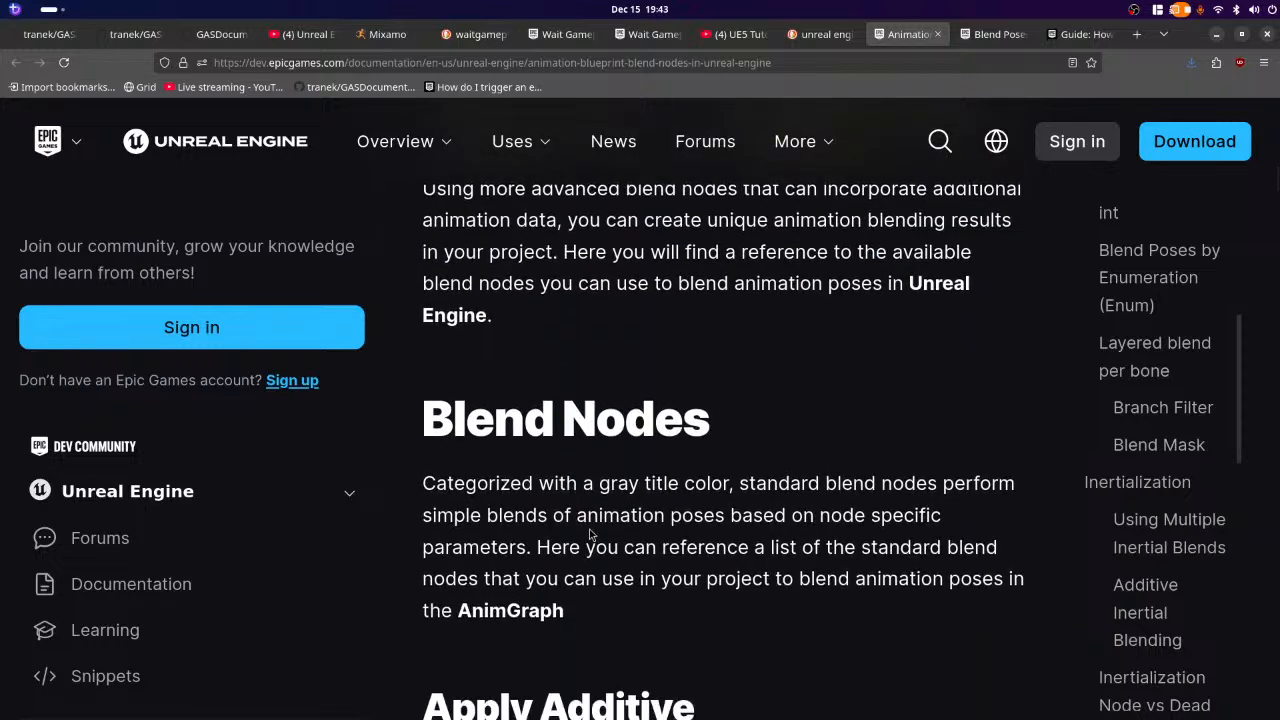
pyautogui.scroll(-3, 590, 537)
pyautogui.scroll(2, 590, 530)
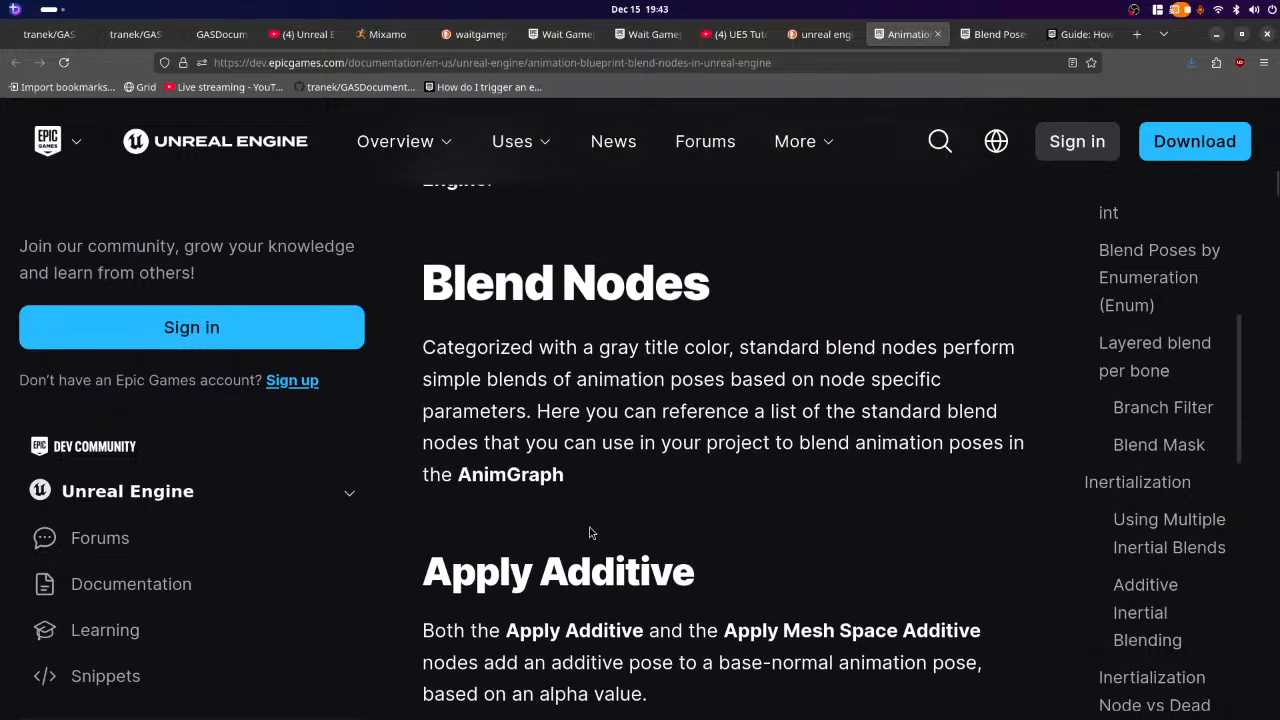
pyautogui.scroll(-5, 590, 533)
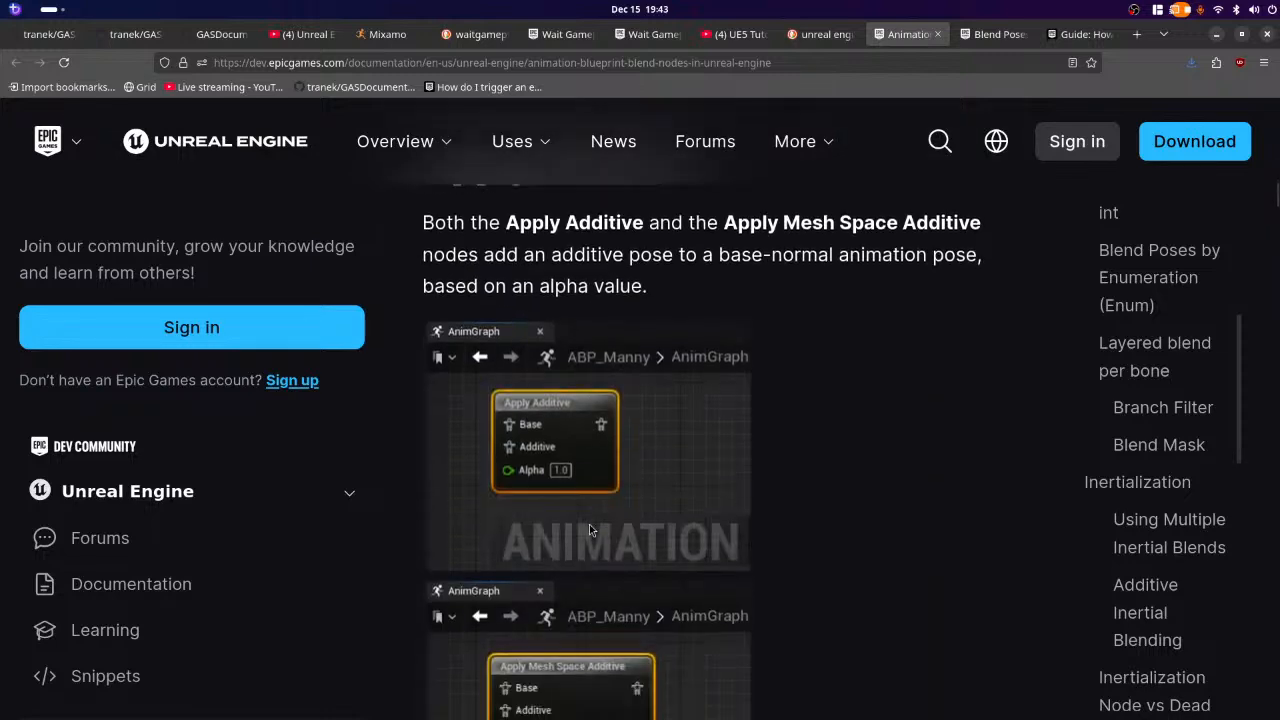
pyautogui.scroll(-3, 589, 524)
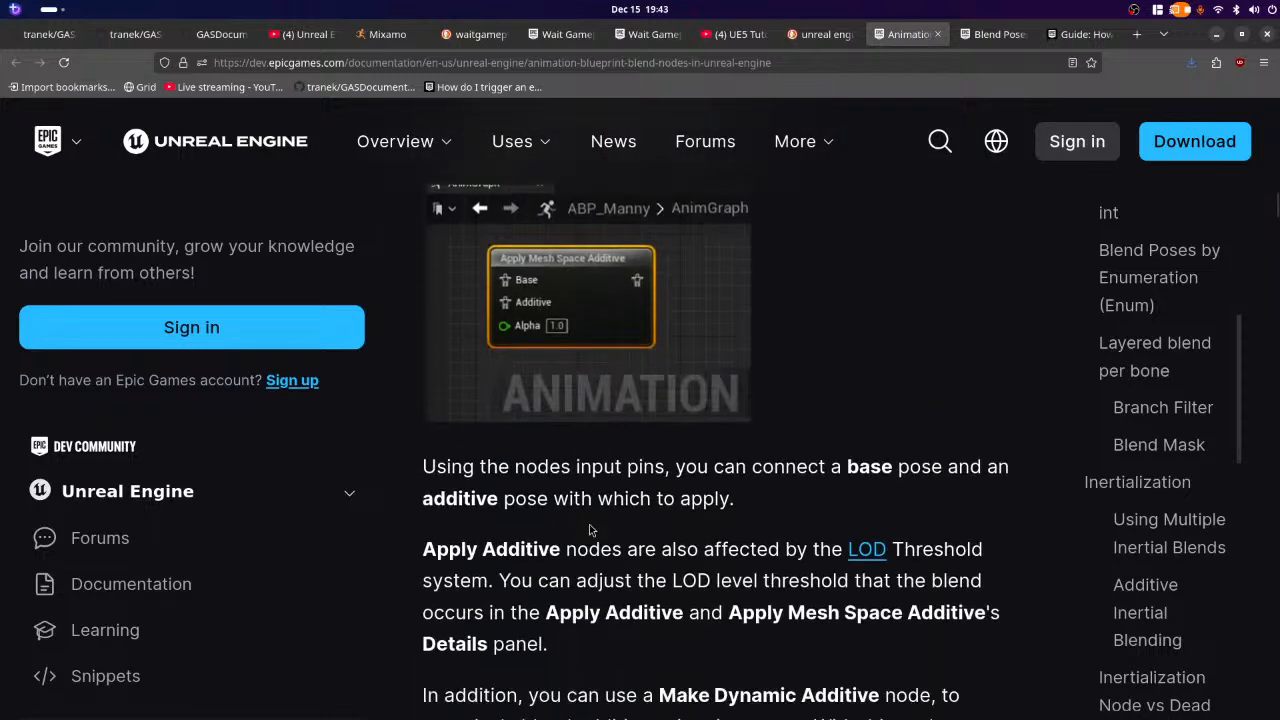
pyautogui.scroll(-3, 589, 524)
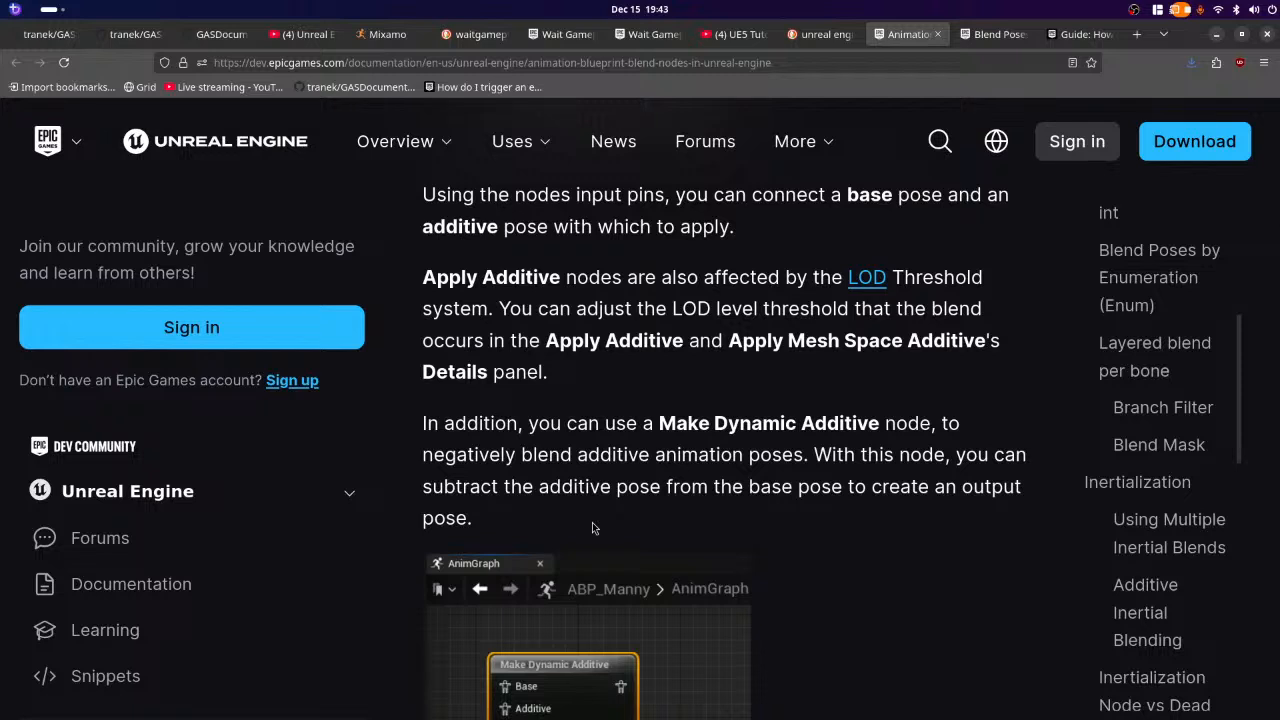
pyautogui.scroll(-3, 592, 522)
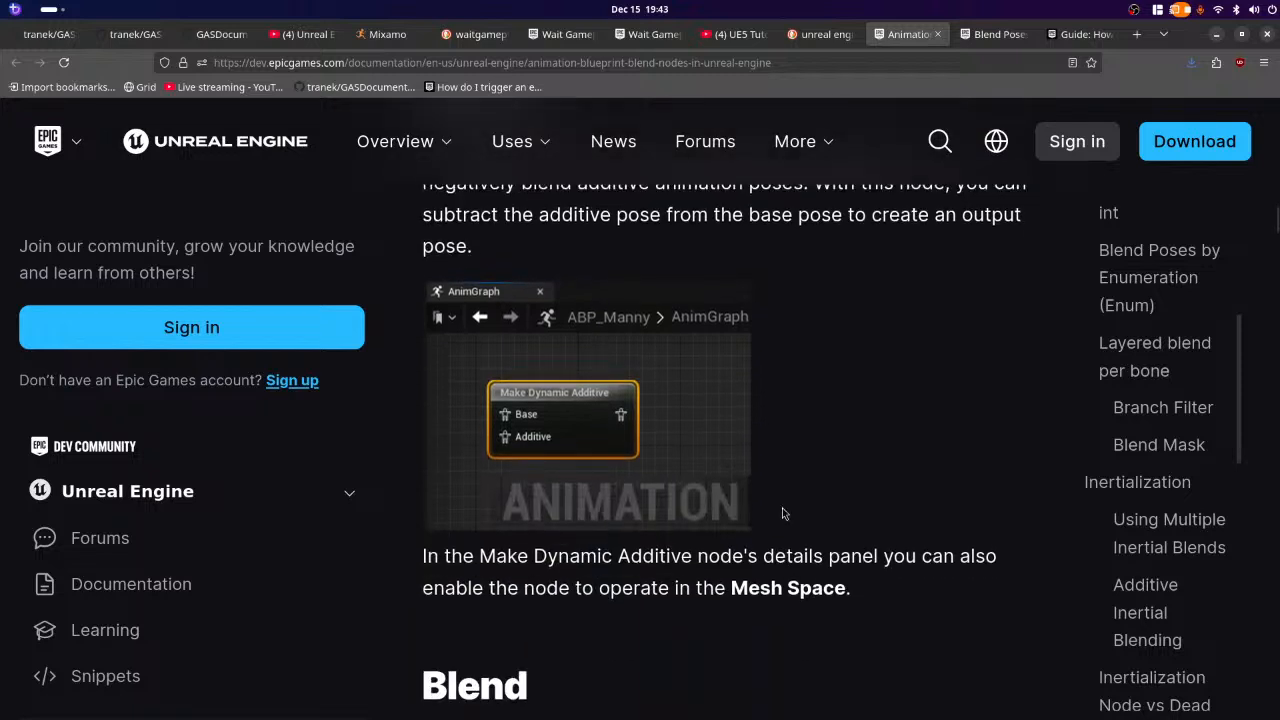
pyautogui.scroll(2, 873, 465)
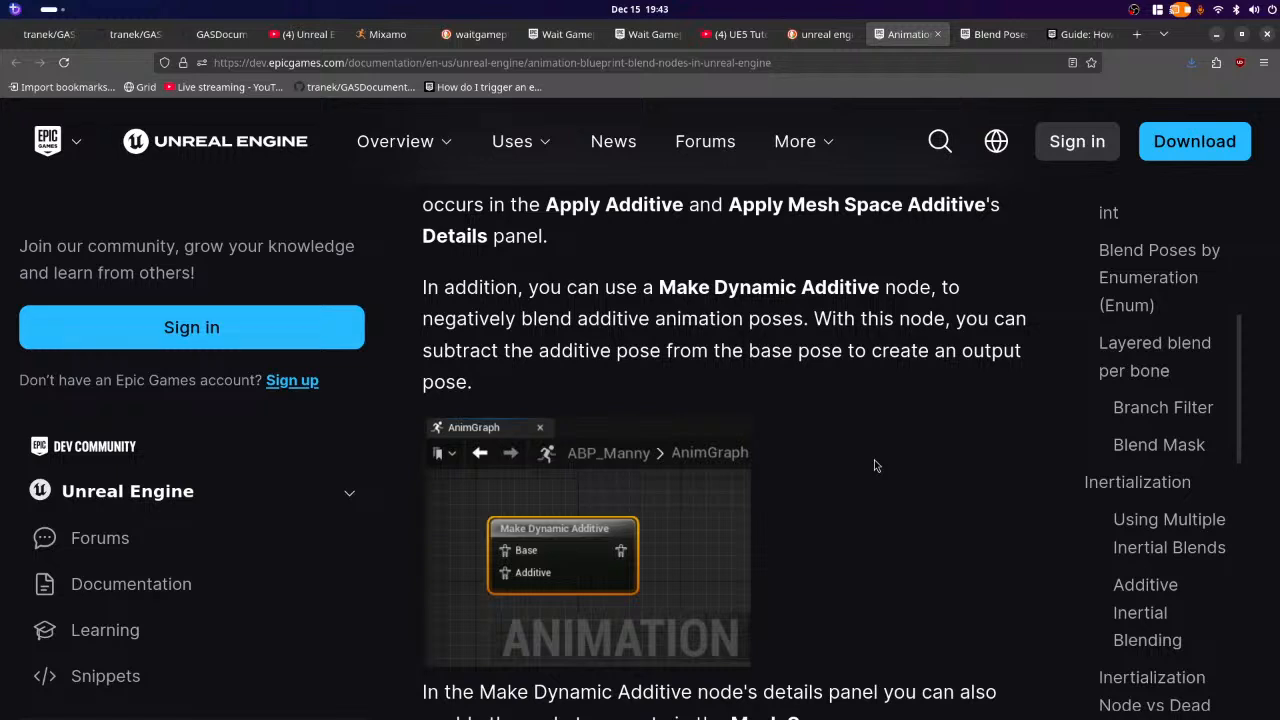
pyautogui.scroll(-3, 874, 460)
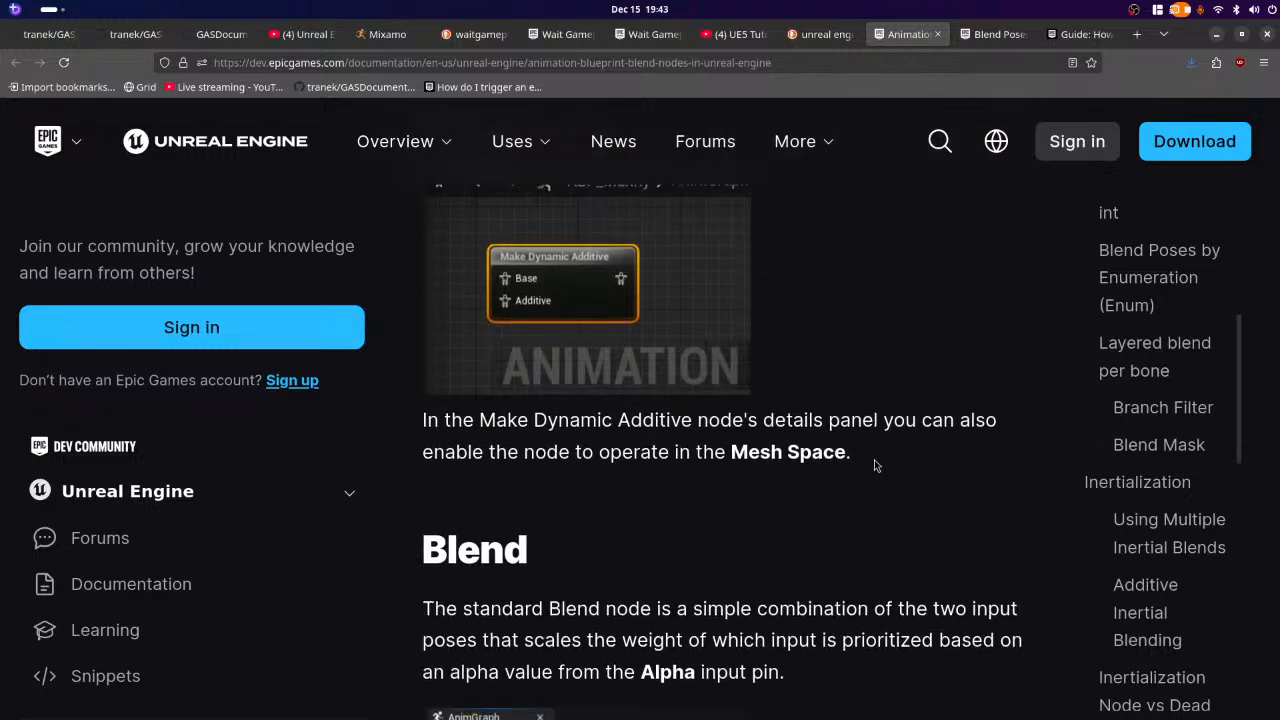
pyautogui.scroll(-3, 874, 465)
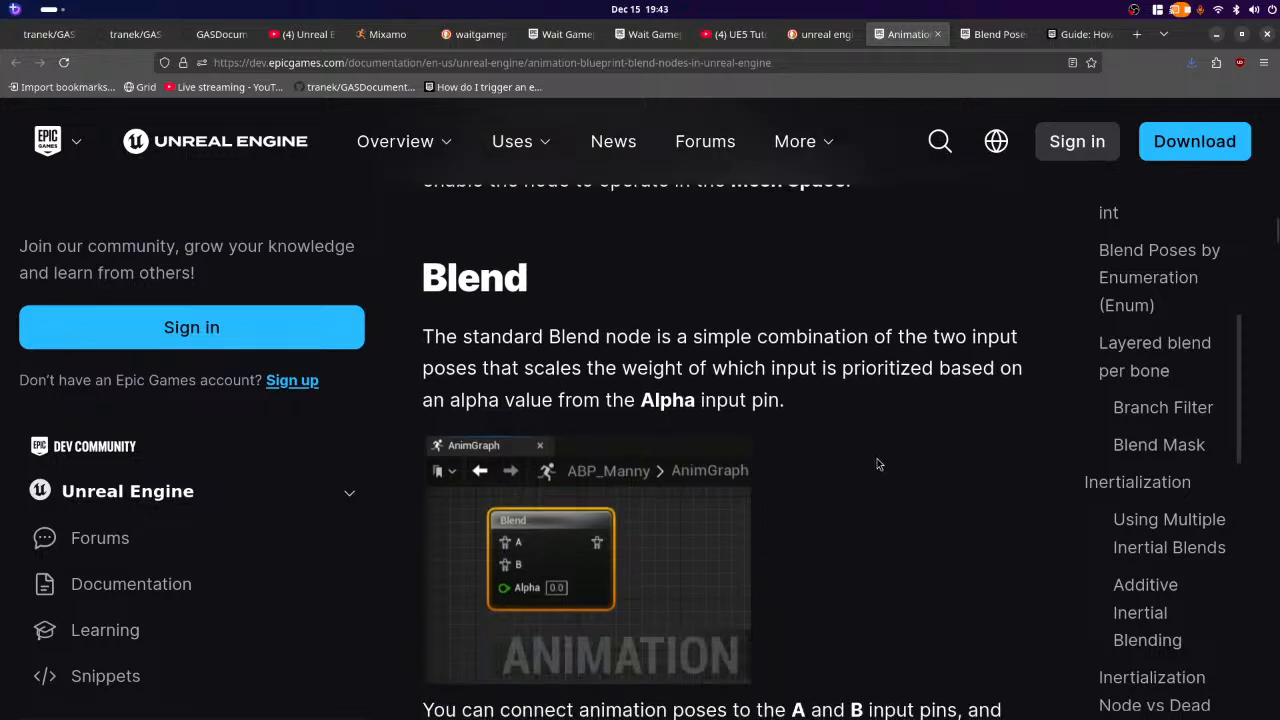
pyautogui.rightClick(879, 464)
pyautogui.click(810, 465)
pyautogui.scroll(-3, 810, 465)
# - Switch to the ABP_Guest AnimGraph in Unreal Editor and delete the unconnected Blendspace node near the Output Pose
pyautogui.press('super')
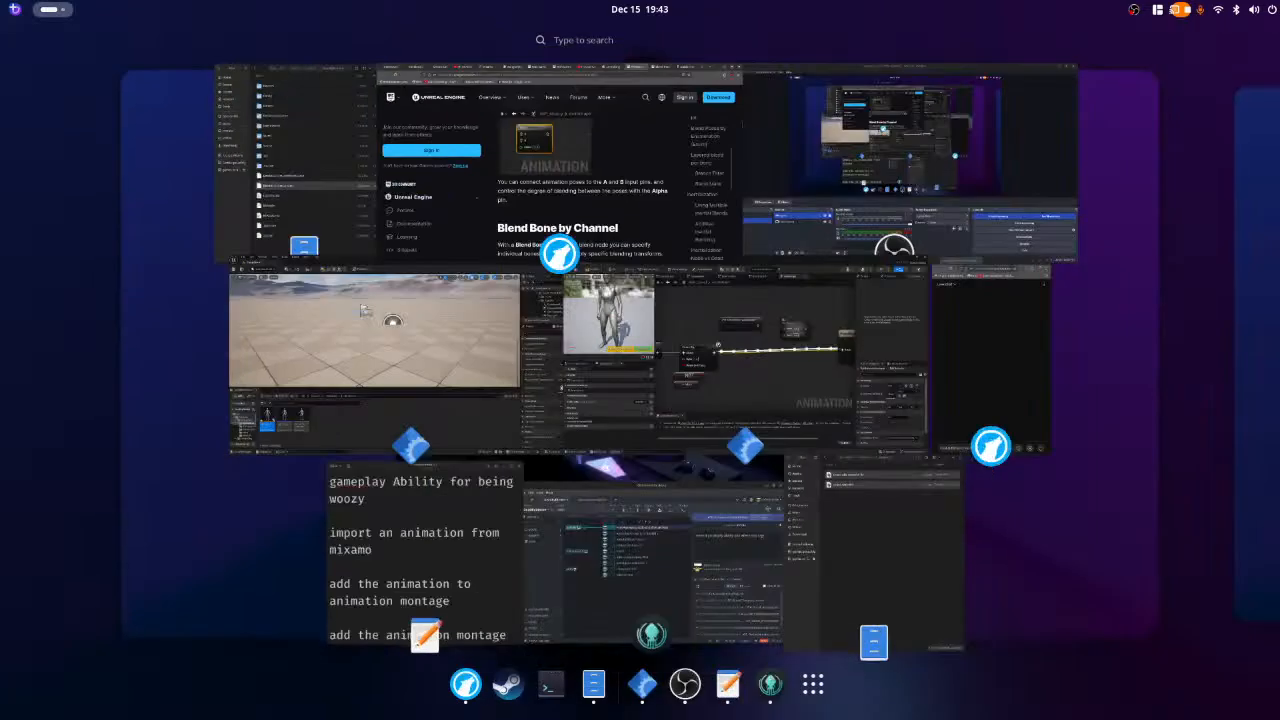
pyautogui.click(746, 340)
pyautogui.rightClick(818, 257)
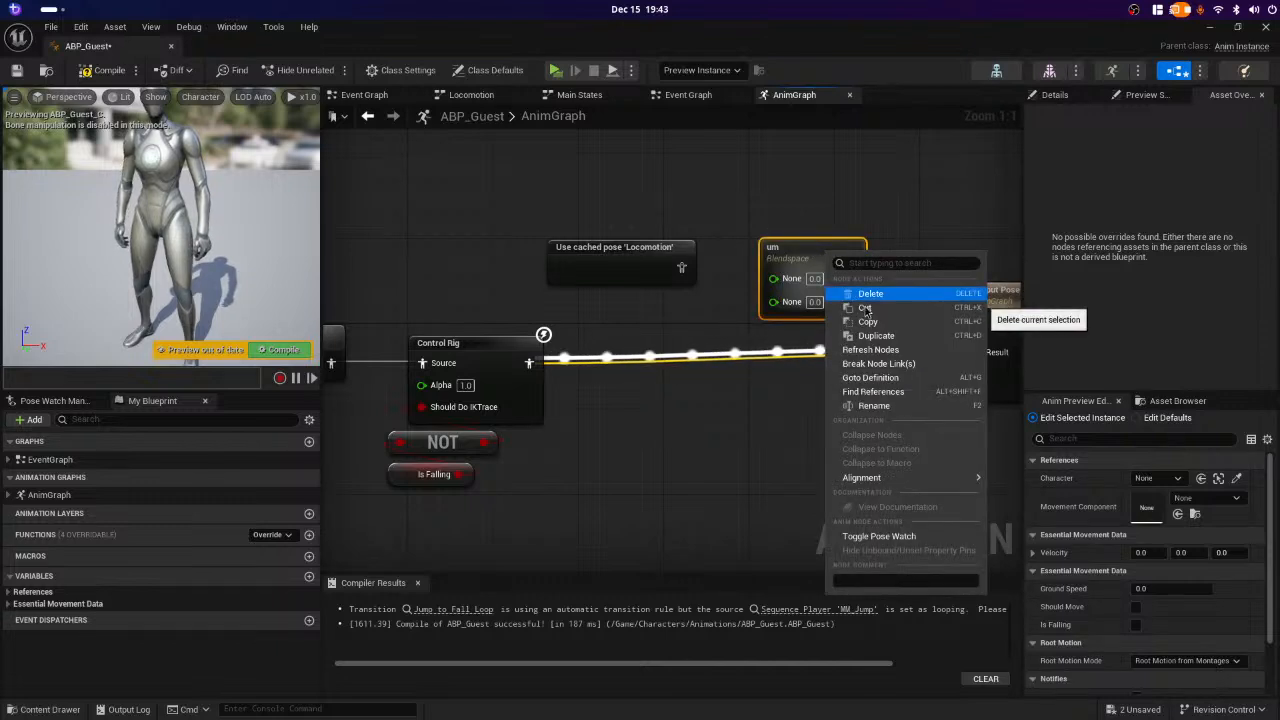
pyautogui.click(868, 293)
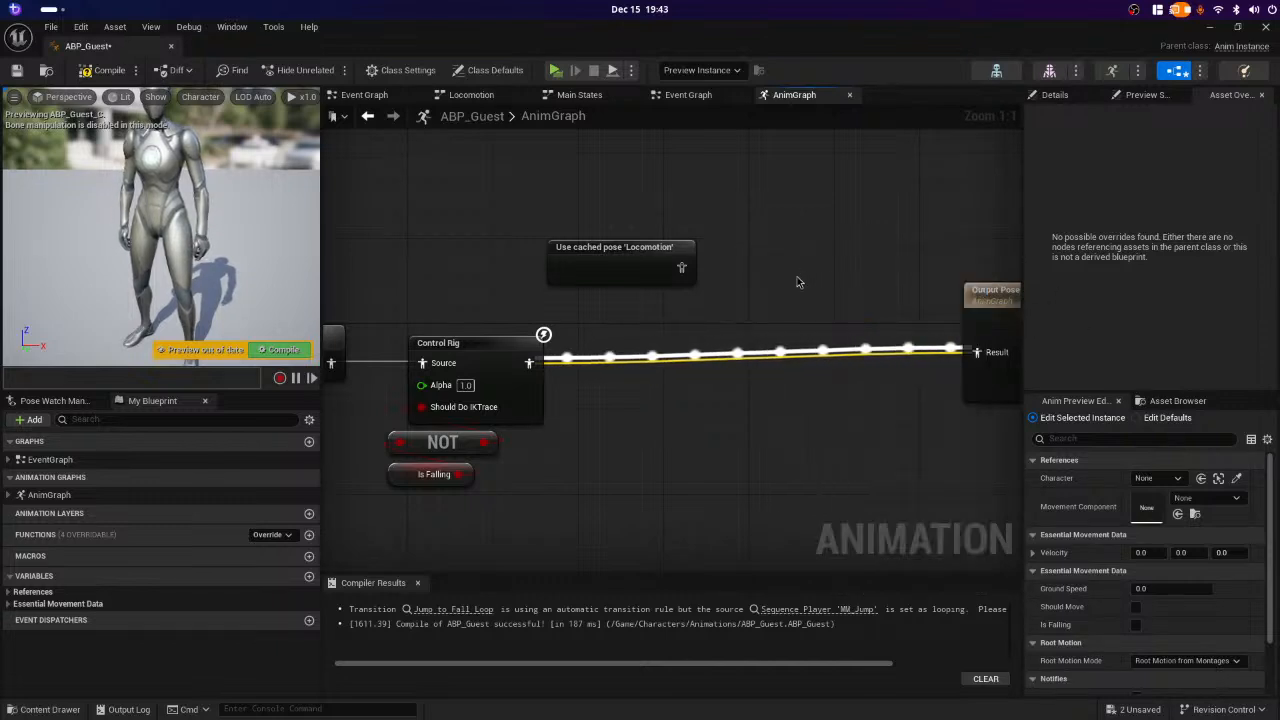
# - Try a Blend Multi node from the blend node search in front of the Output Pose, then delete it
pyautogui.rightClick(799, 275)
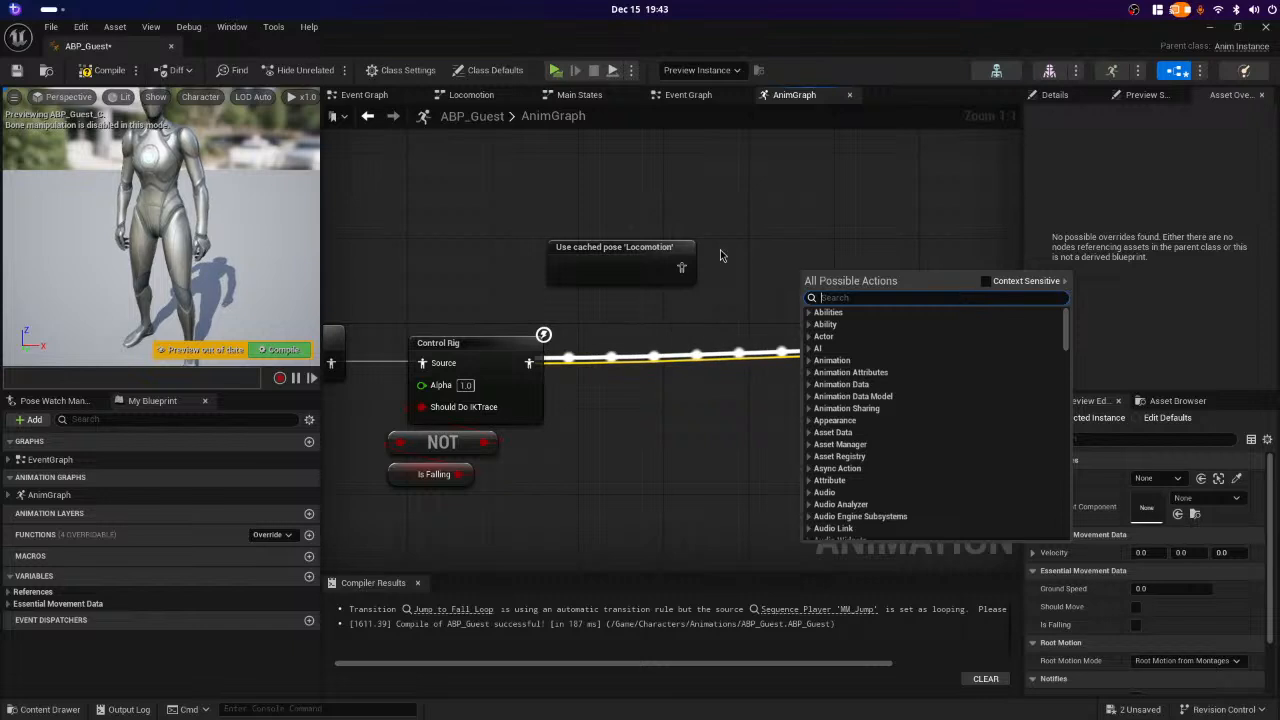
pyautogui.write('blend')
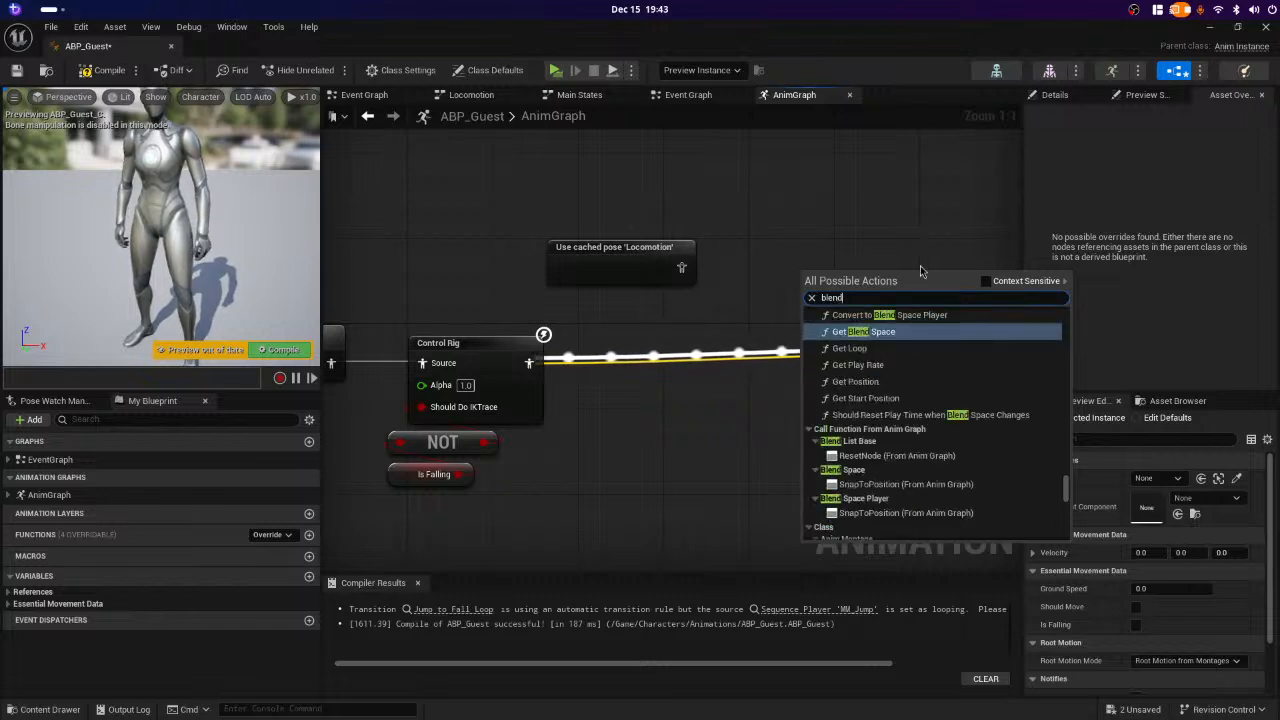
pyautogui.scroll(5, 1000, 414)
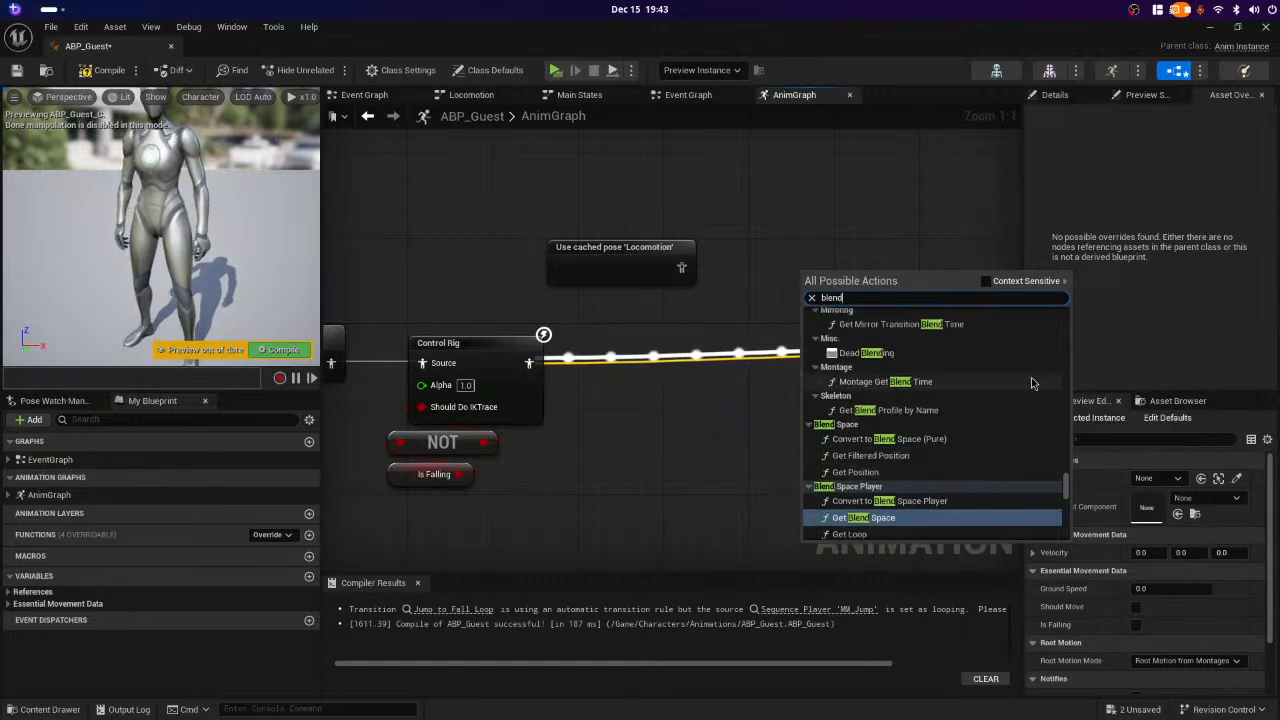
pyautogui.scroll(-3, 1002, 376)
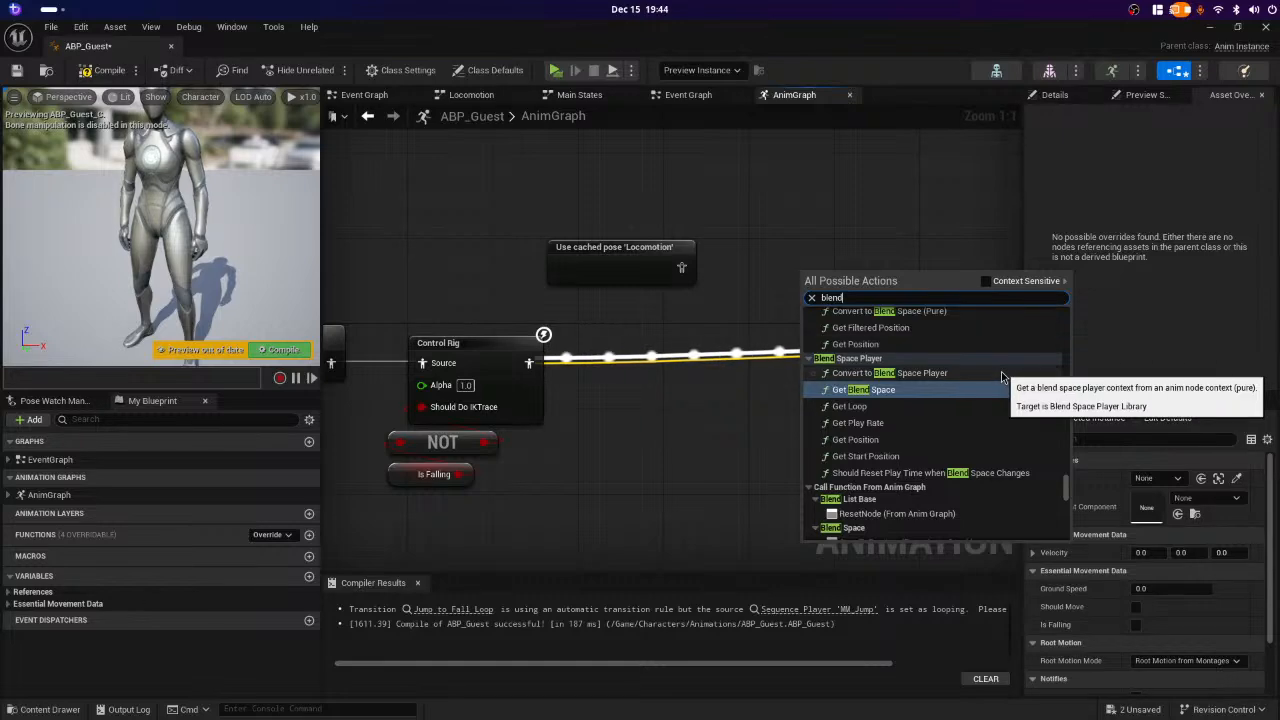
pyautogui.scroll(4, 1005, 380)
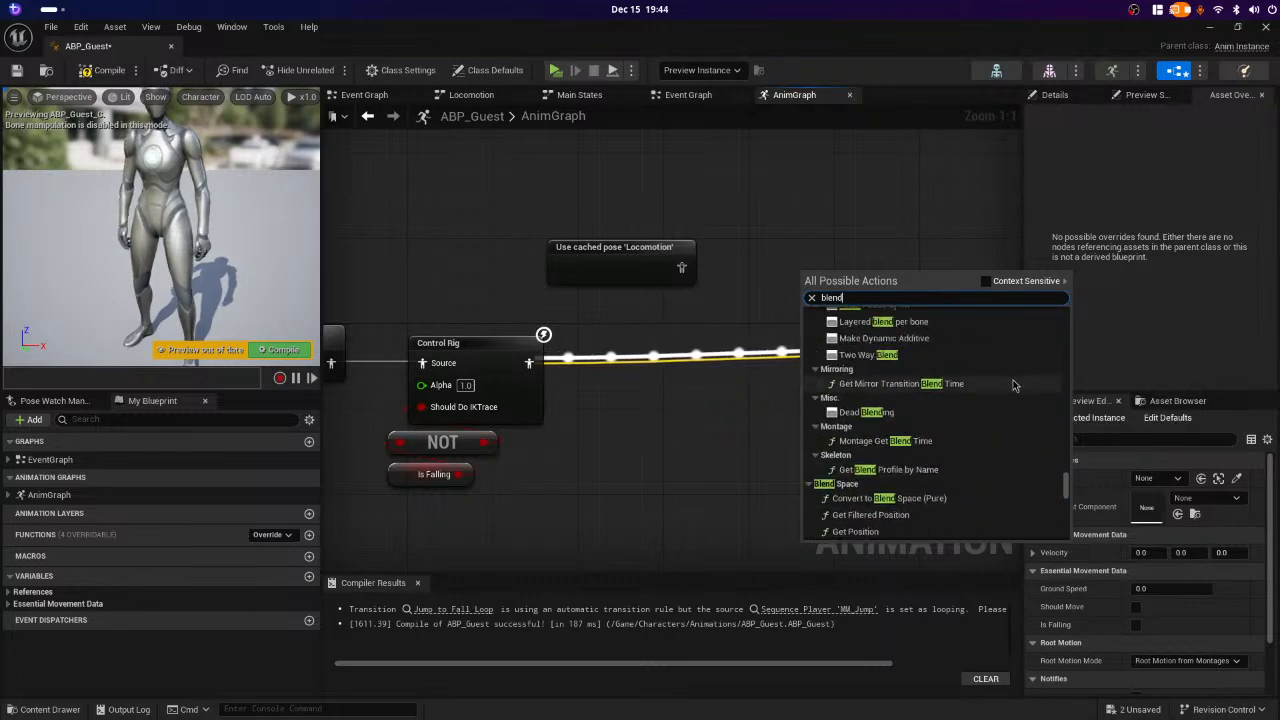
pyautogui.scroll(5, 1040, 380)
pyautogui.scroll(-3, 1023, 380)
pyautogui.scroll(-2, 1023, 380)
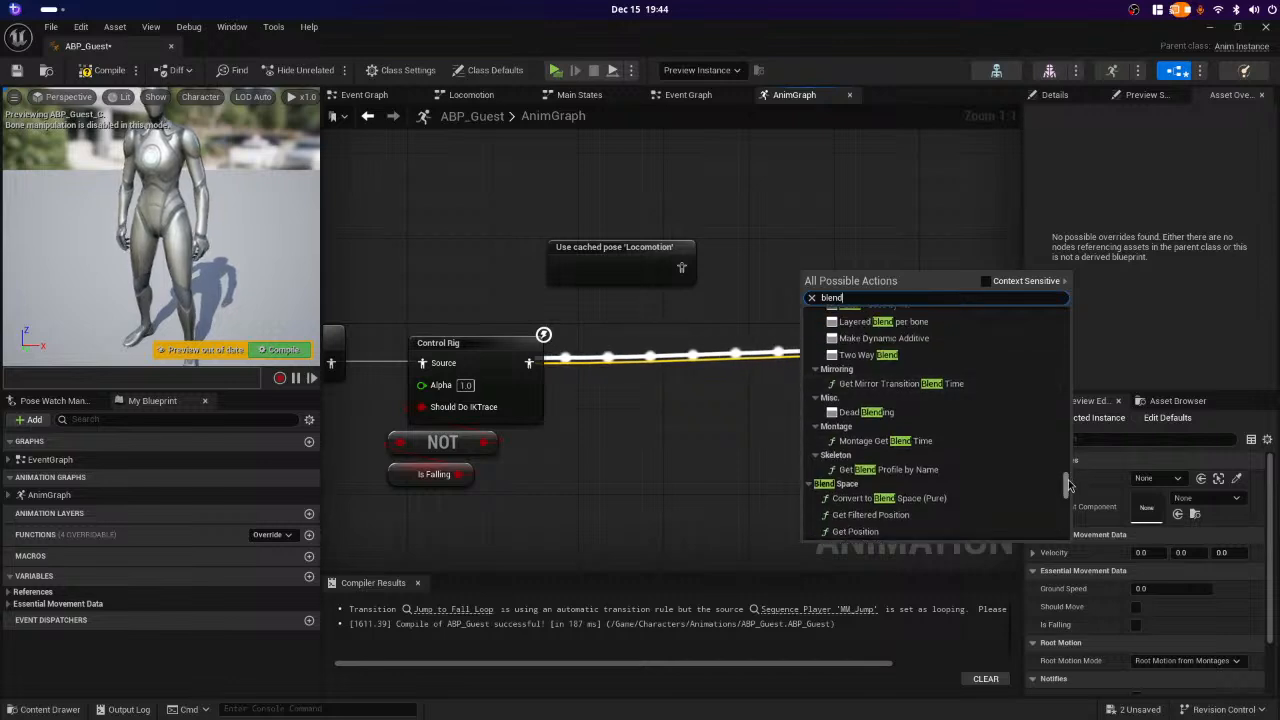
pyautogui.moveTo(1068, 487); pyautogui.dragTo(1062, 219)
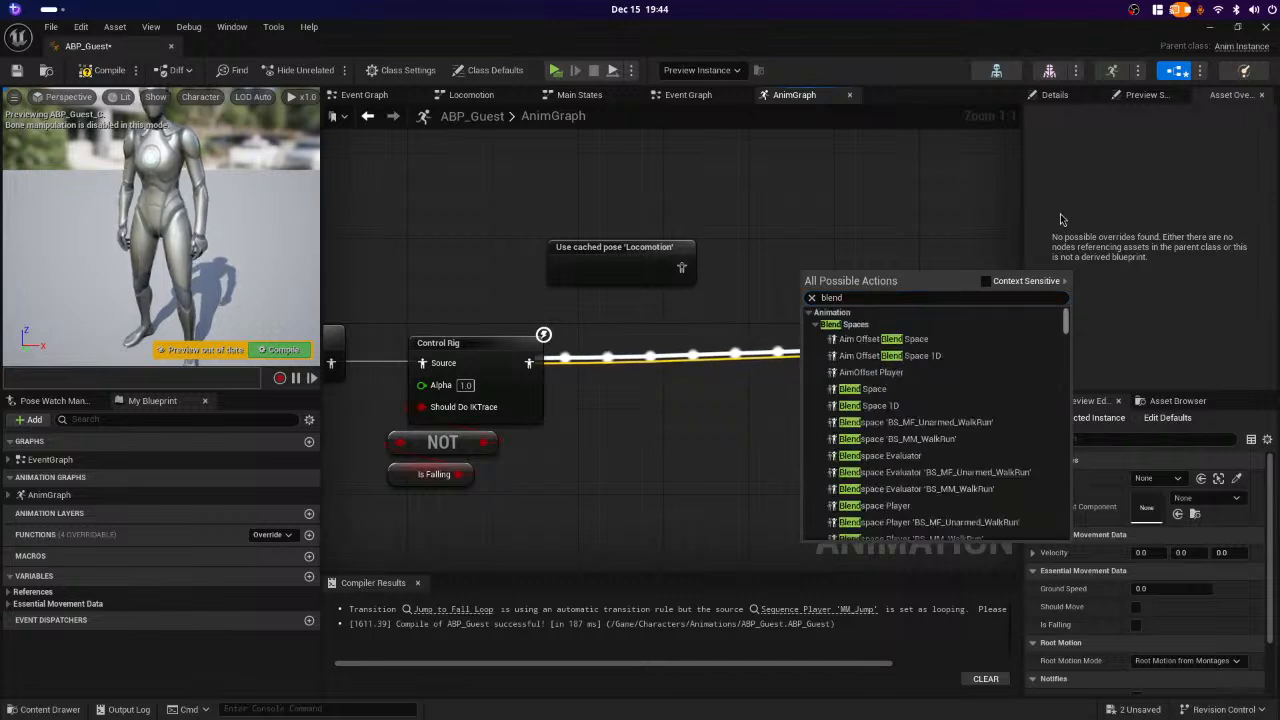
pyautogui.scroll(-6, 1035, 392)
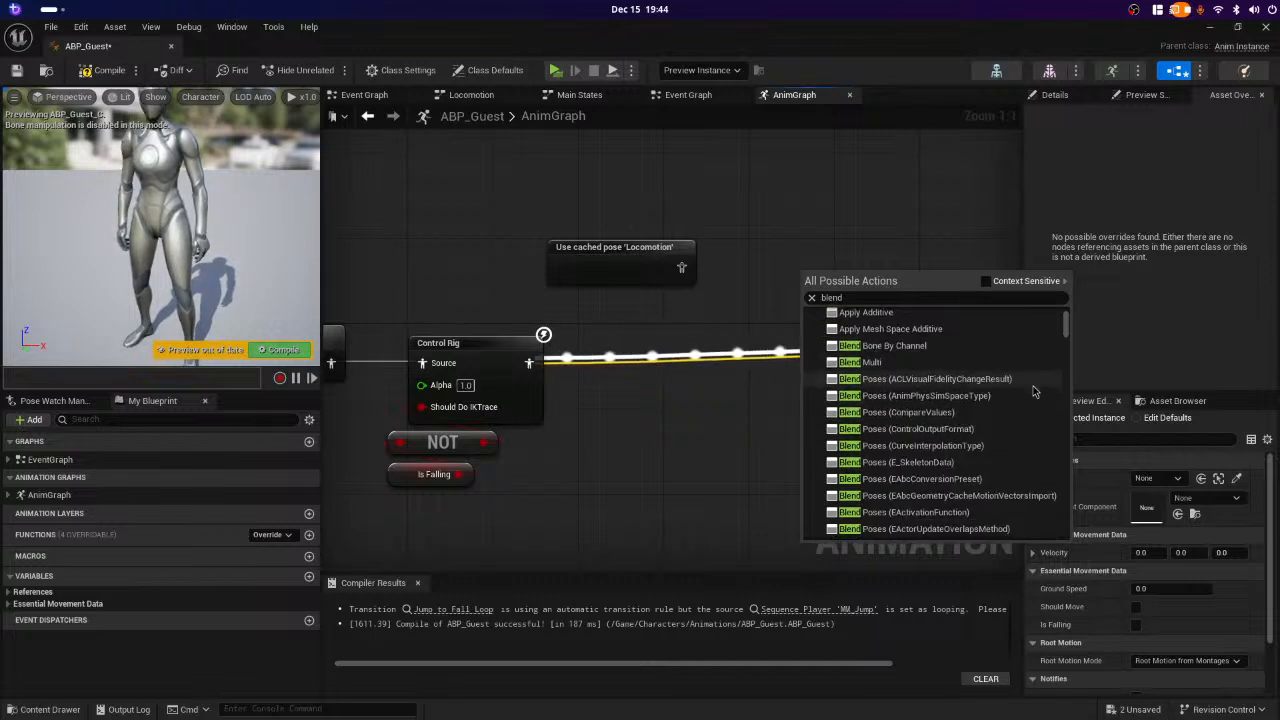
pyautogui.click(866, 362)
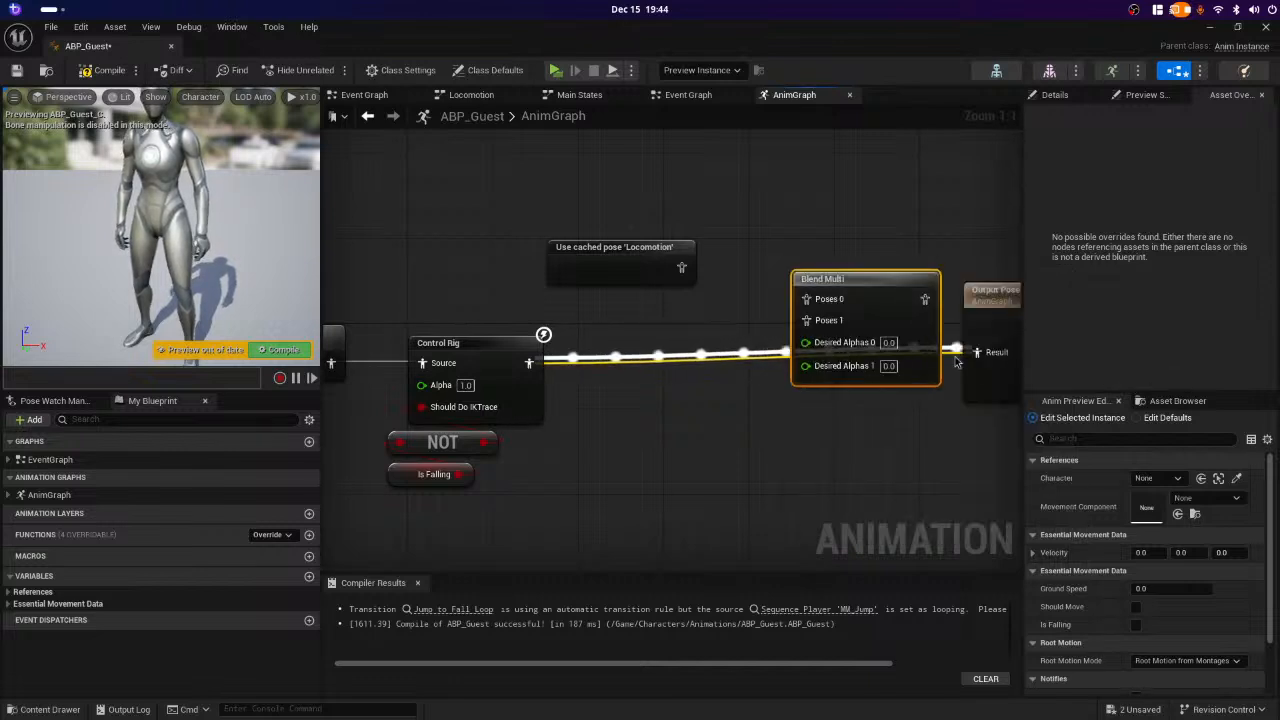
pyautogui.rightClick(869, 284)
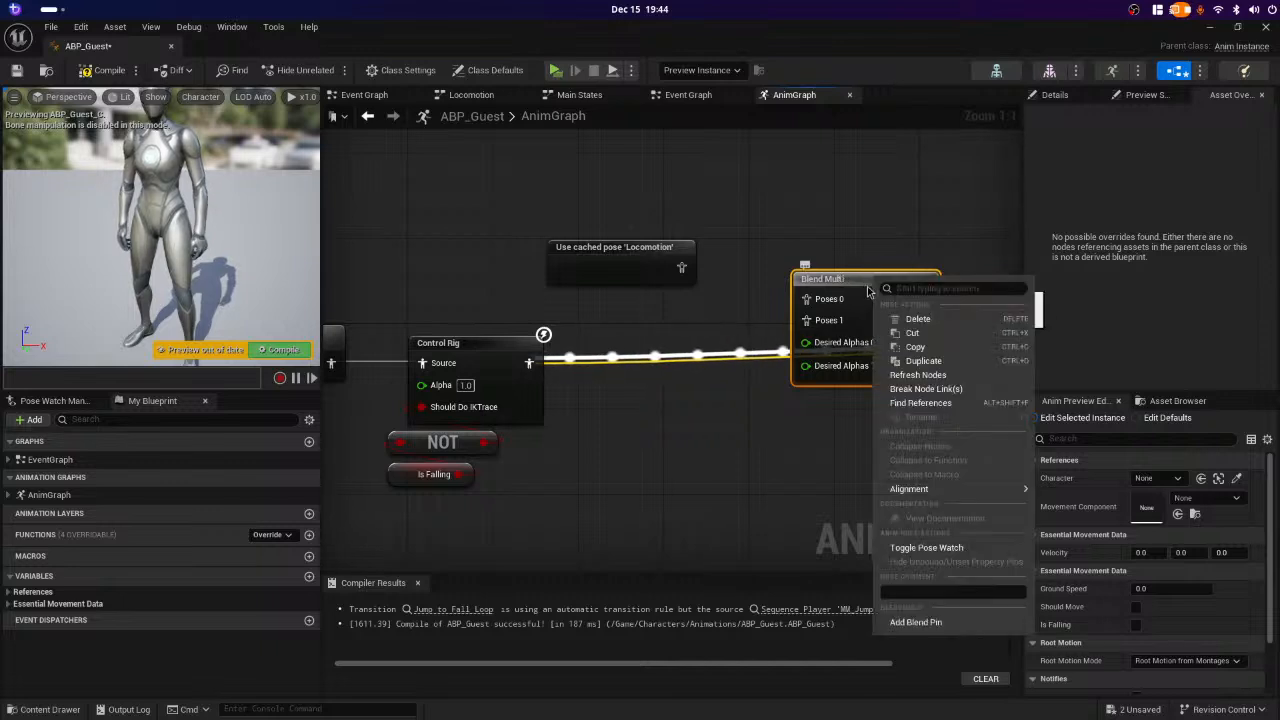
pyautogui.click(917, 319)
# - Add a Two Way Blend node from the blend node search between the Control Rig and the Output Pose
pyautogui.rightClick(778, 288)
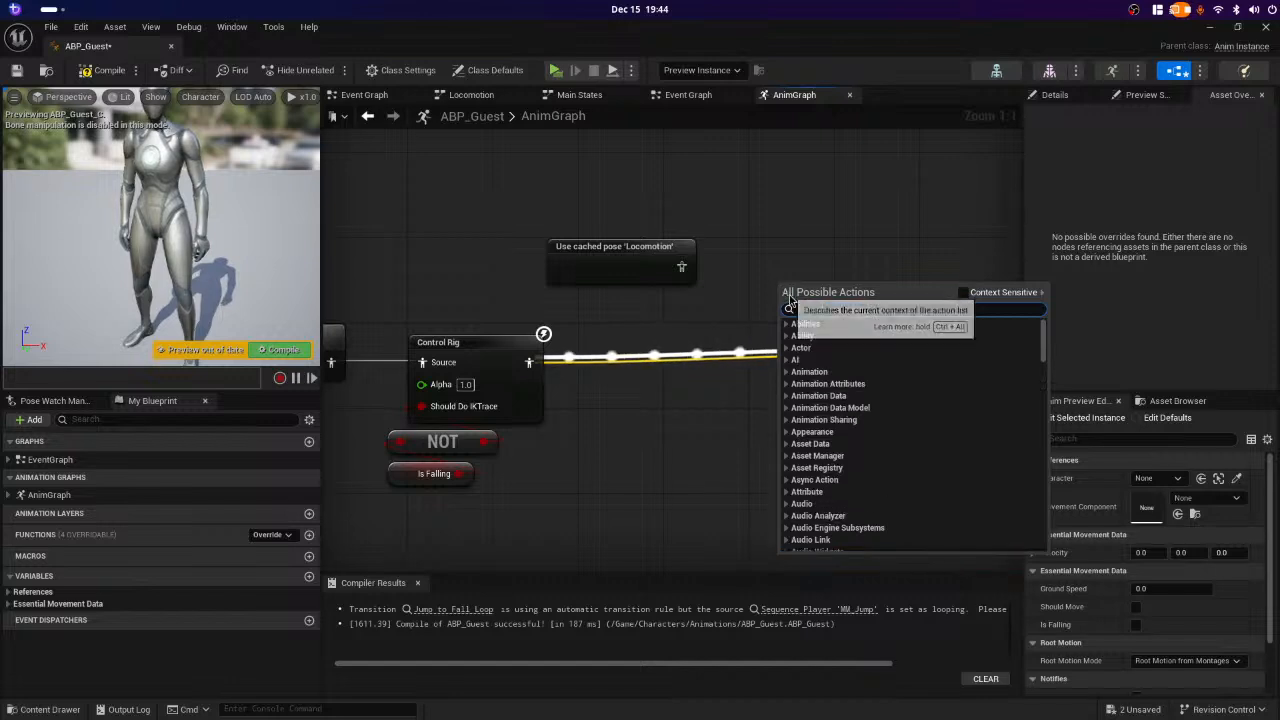
pyautogui.write('blen')
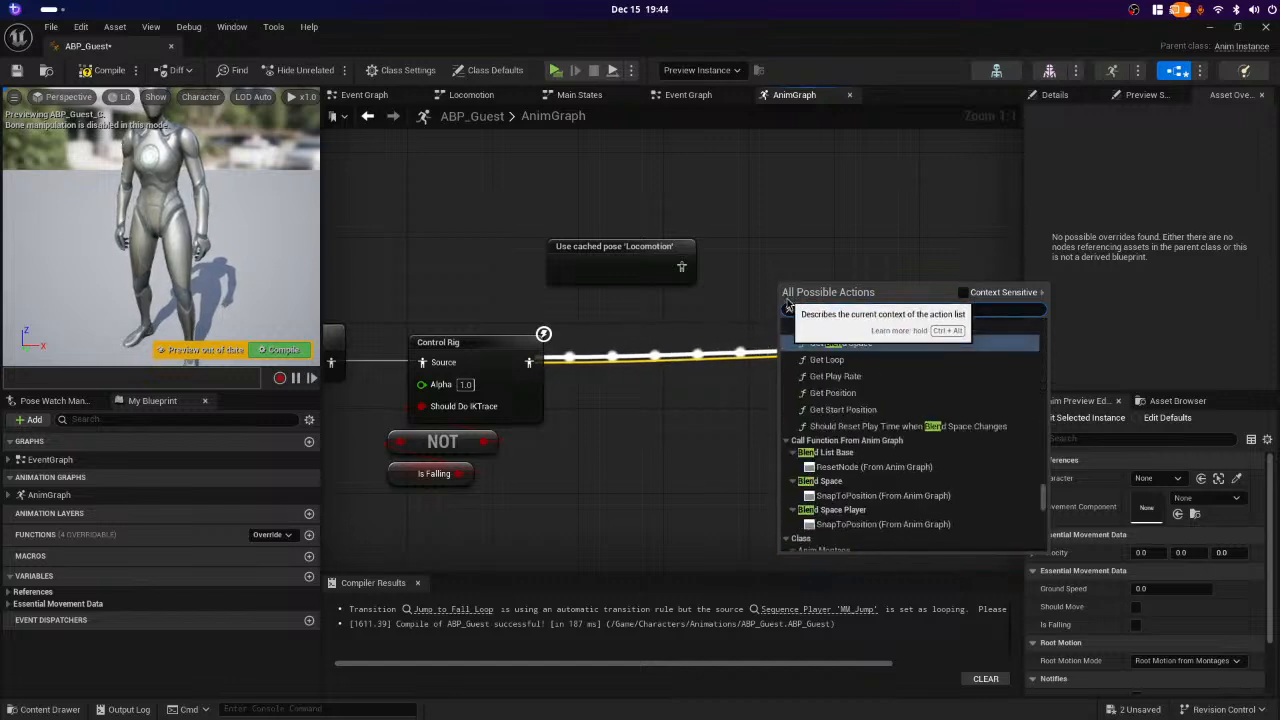
pyautogui.write('d')
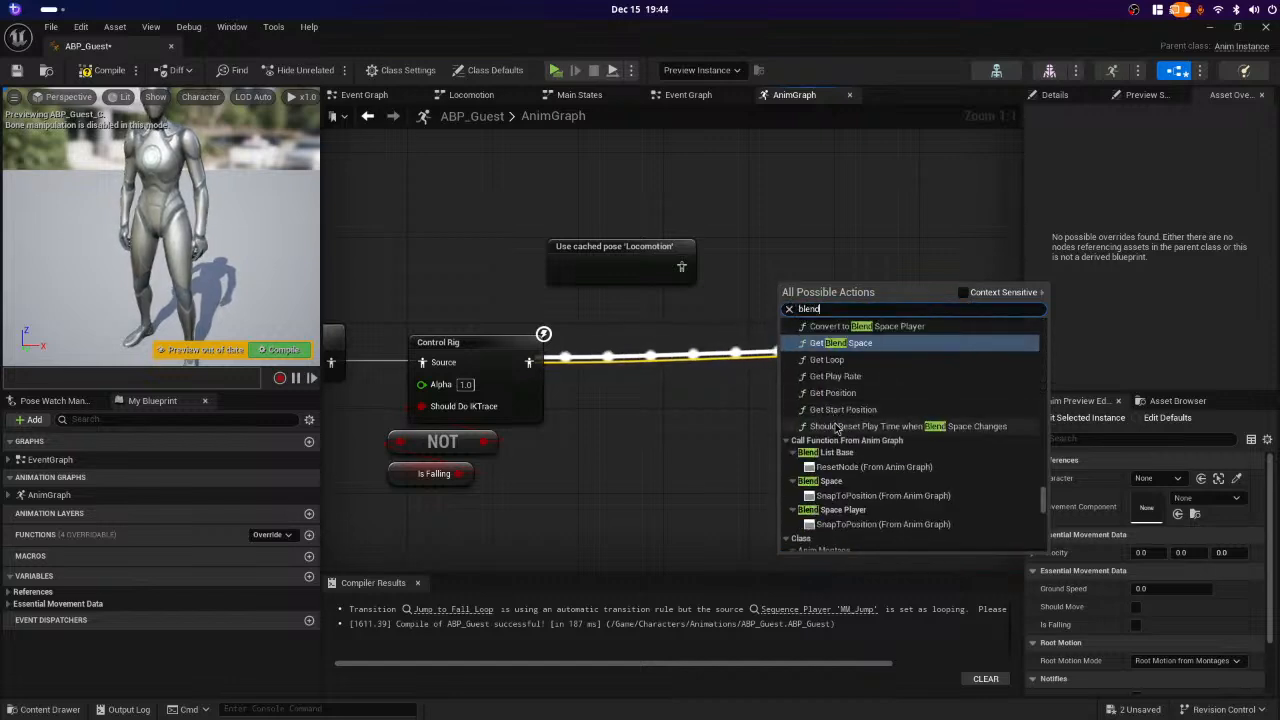
pyautogui.scroll(-1, 905, 430)
pyautogui.scroll(-5, 965, 475)
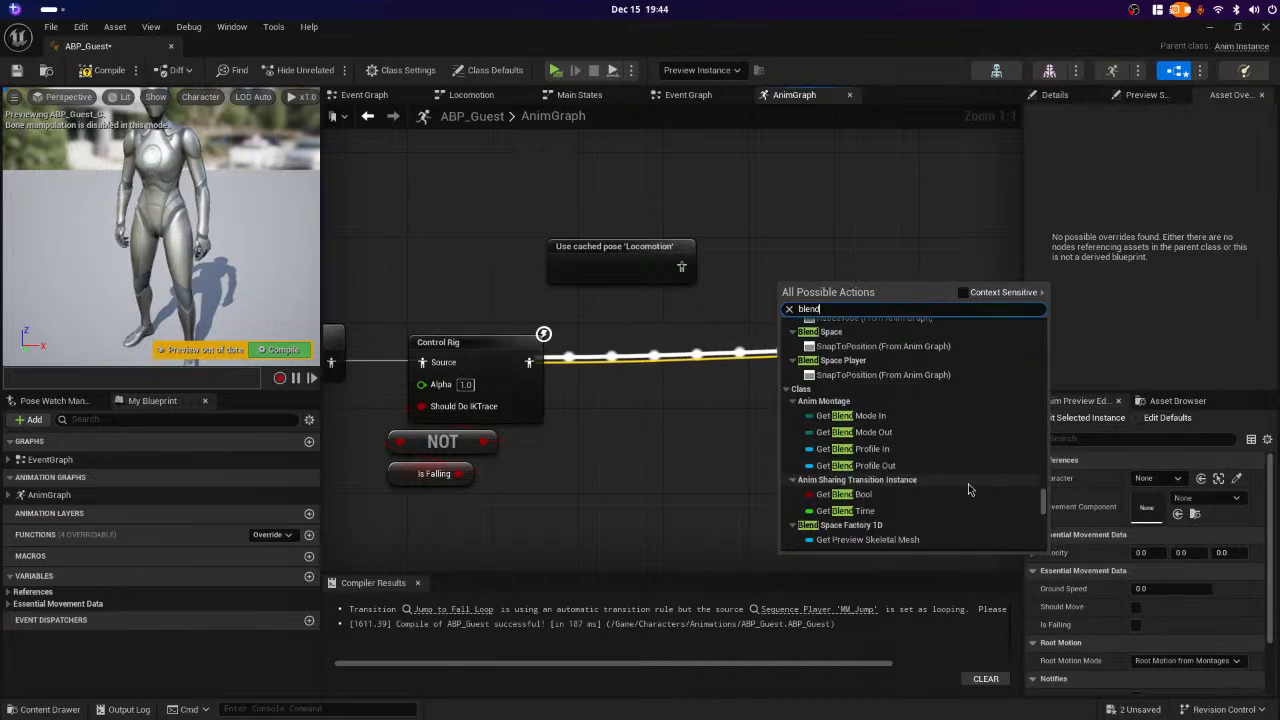
pyautogui.scroll(-10, 965, 487)
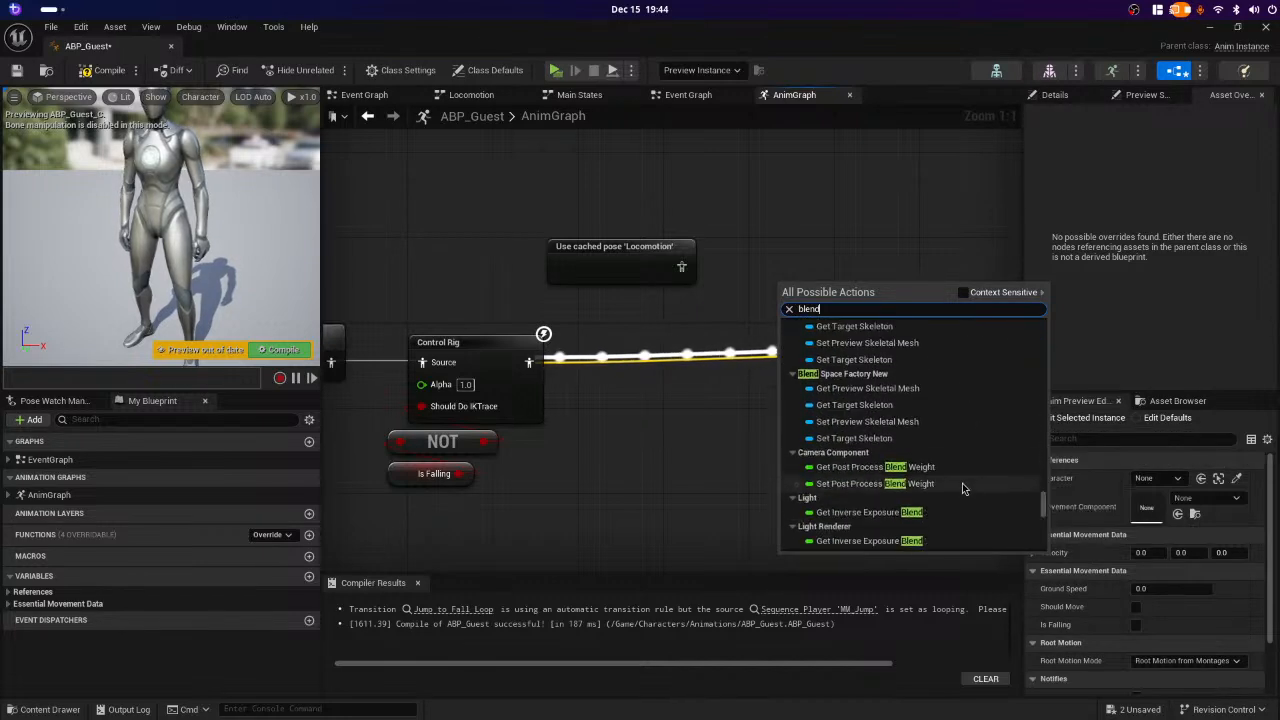
pyautogui.scroll(-10, 960, 500)
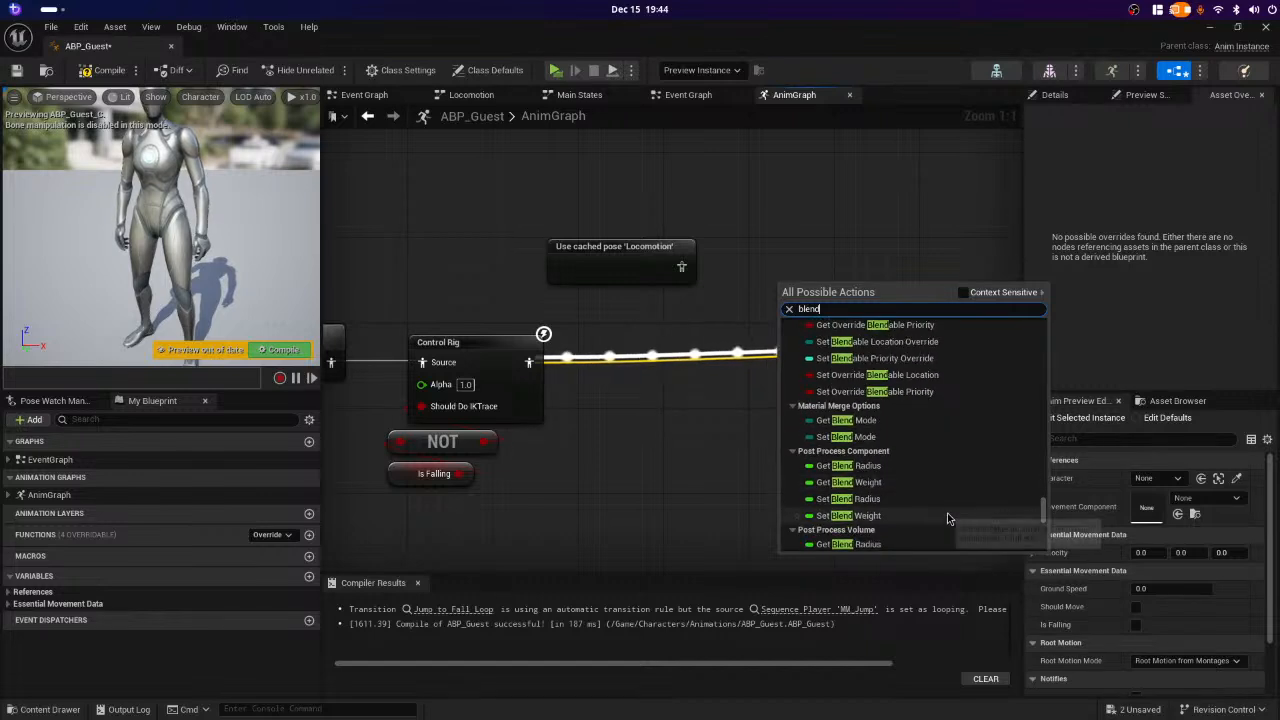
pyautogui.scroll(-3, 956, 512)
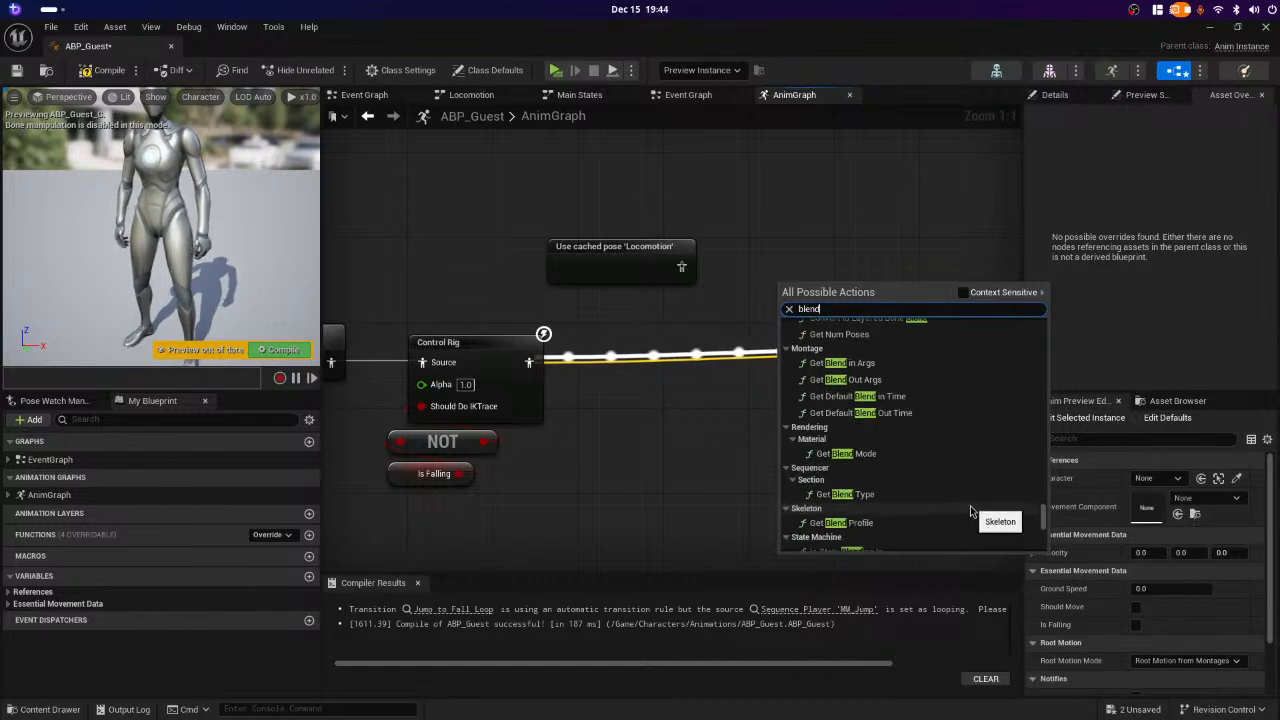
pyautogui.scroll(-6, 960, 520)
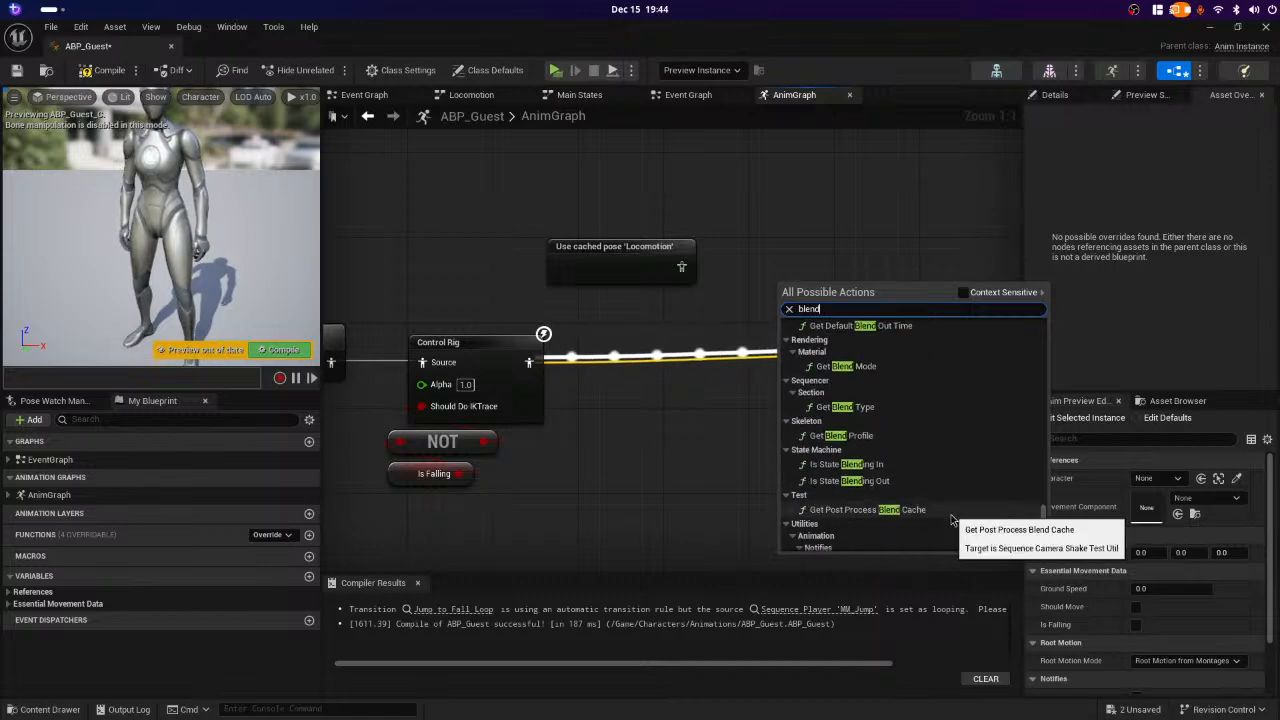
pyautogui.scroll(-10, 960, 520)
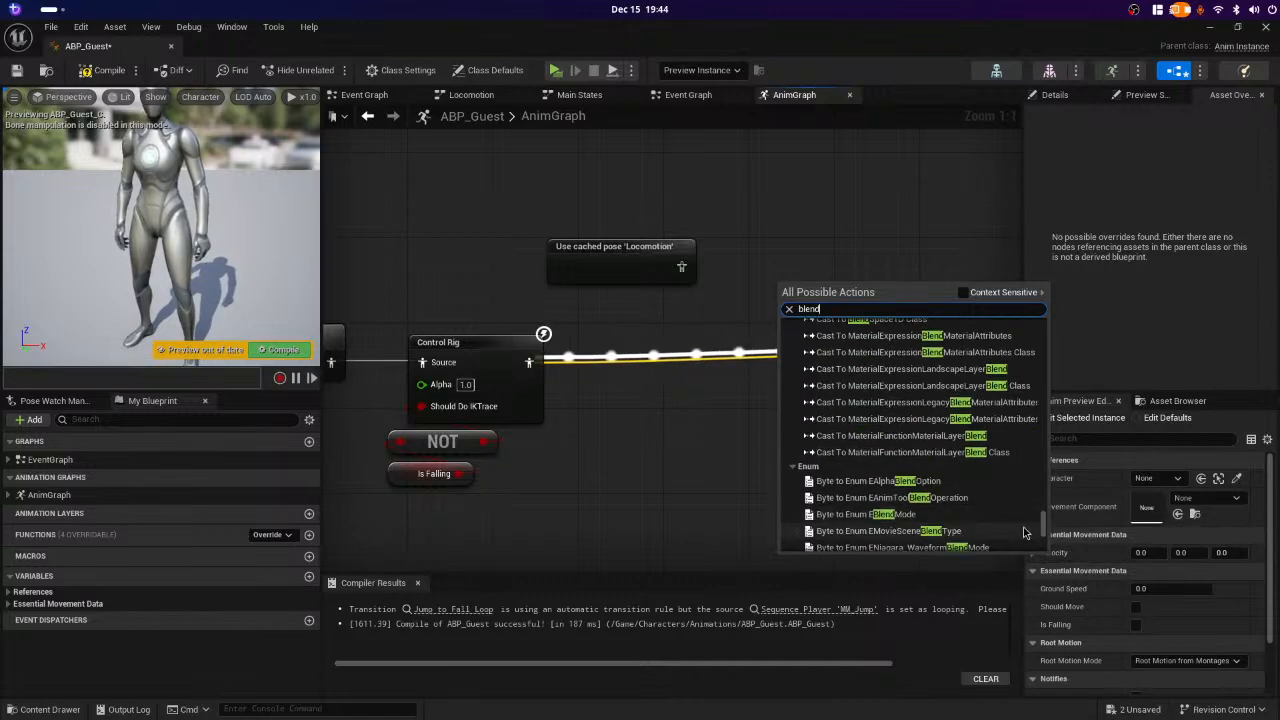
pyautogui.scroll(-5, 1022, 546)
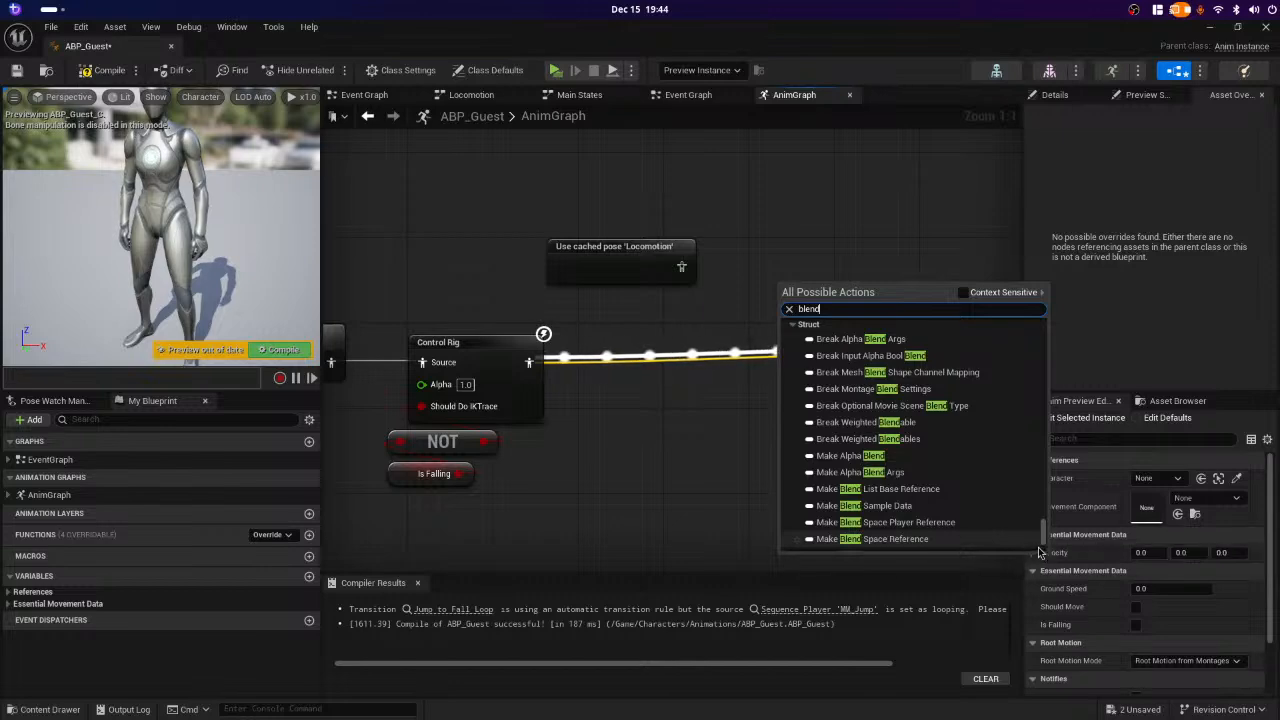
pyautogui.scroll(-8, 1045, 540)
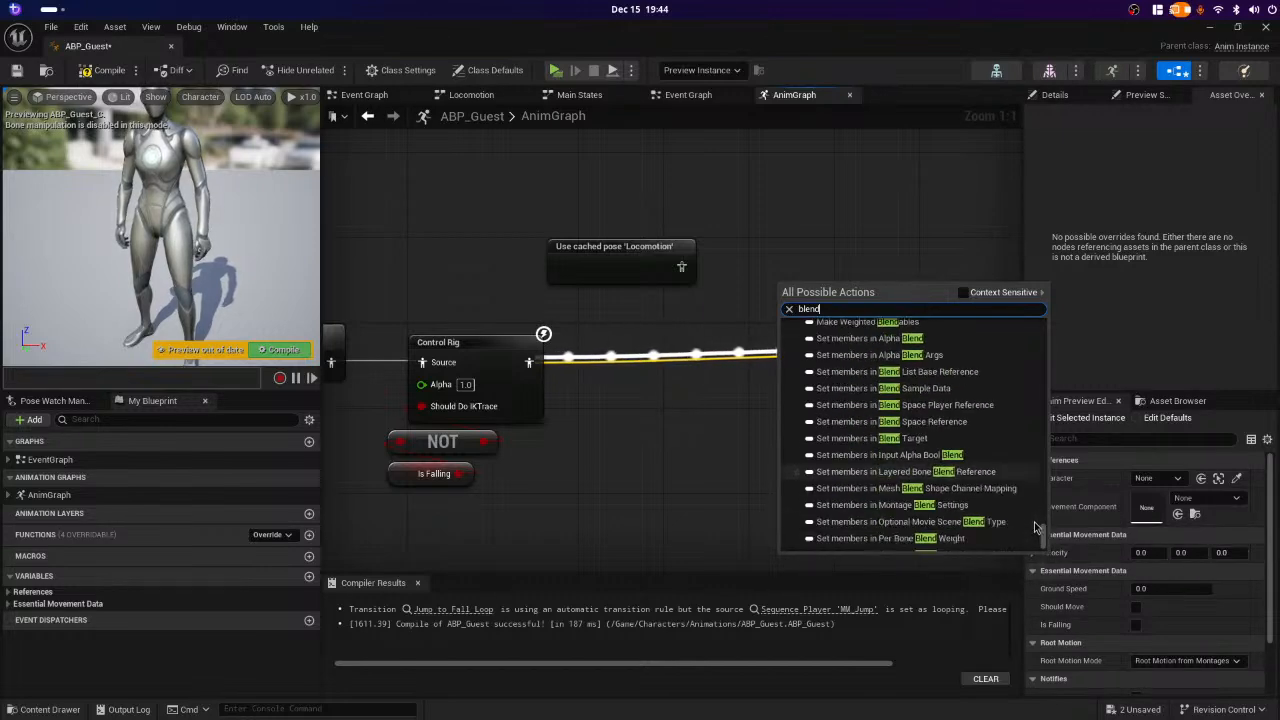
pyautogui.moveTo(1045, 540); pyautogui.dragTo(1043, 486)
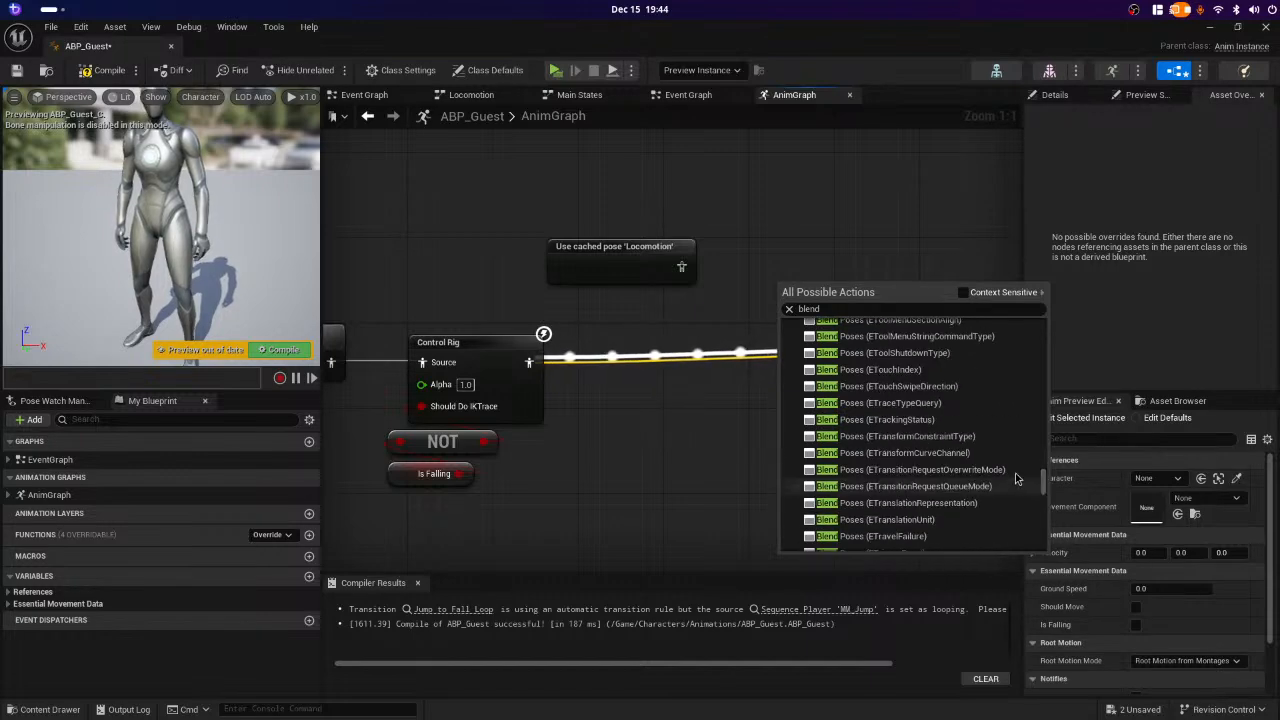
pyautogui.scroll(-6, 1010, 500)
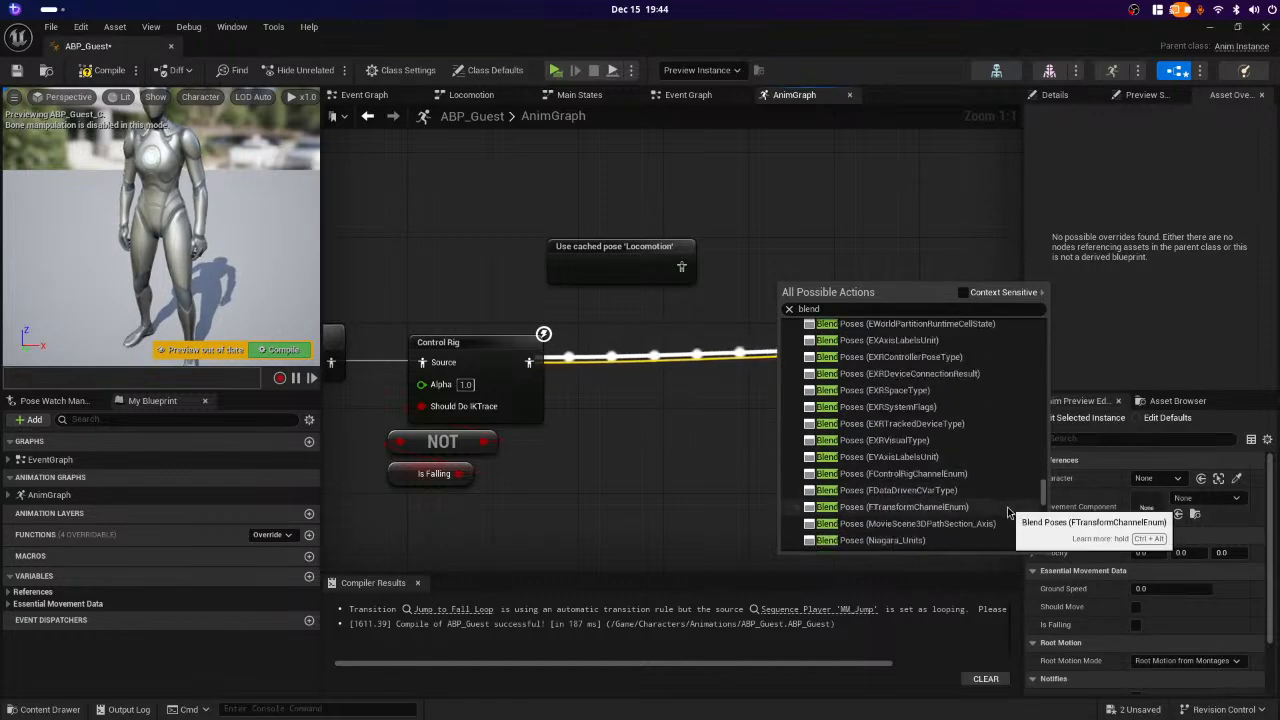
pyautogui.scroll(2, 1006, 512)
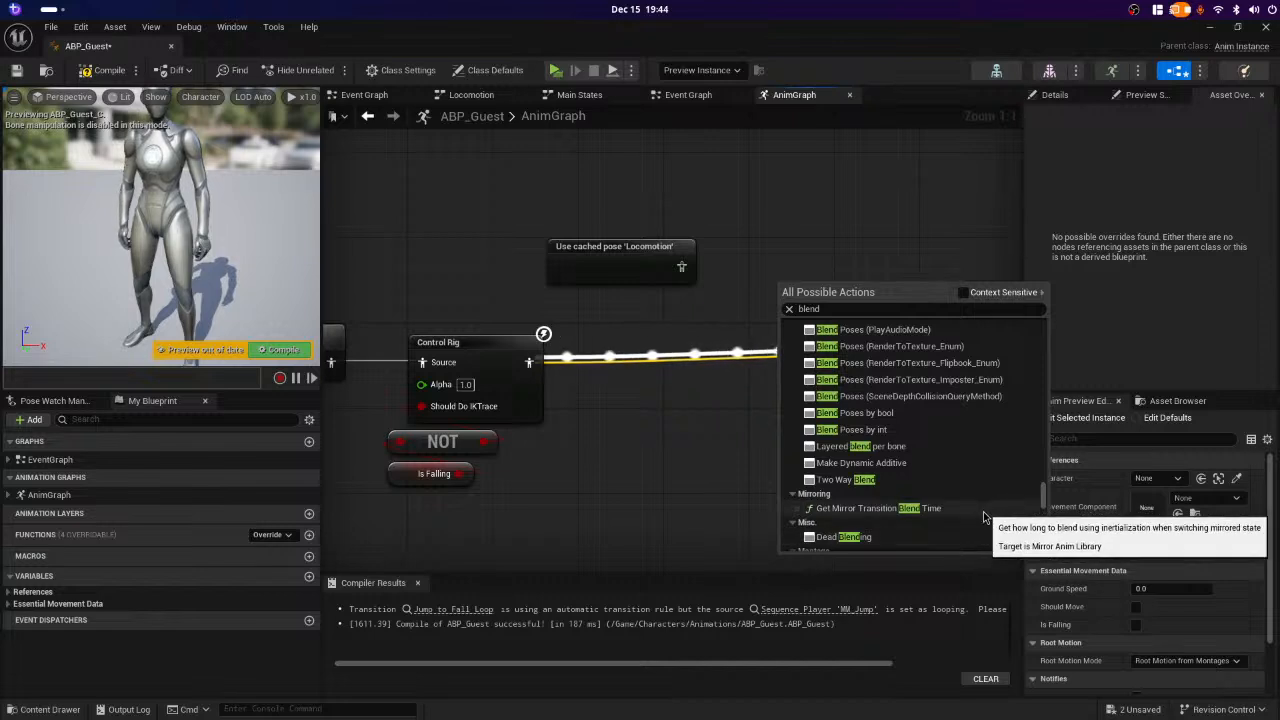
pyautogui.click(849, 481)
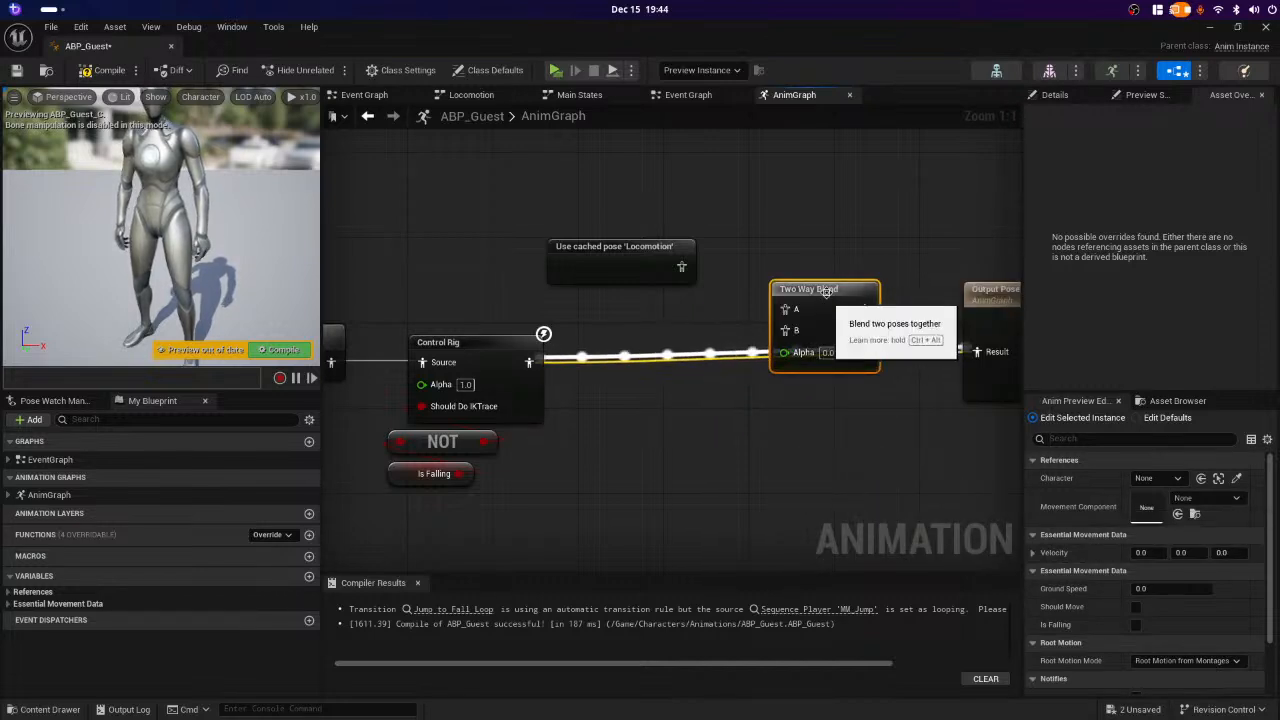
pyautogui.moveTo(838, 326); pyautogui.dragTo(816, 305)
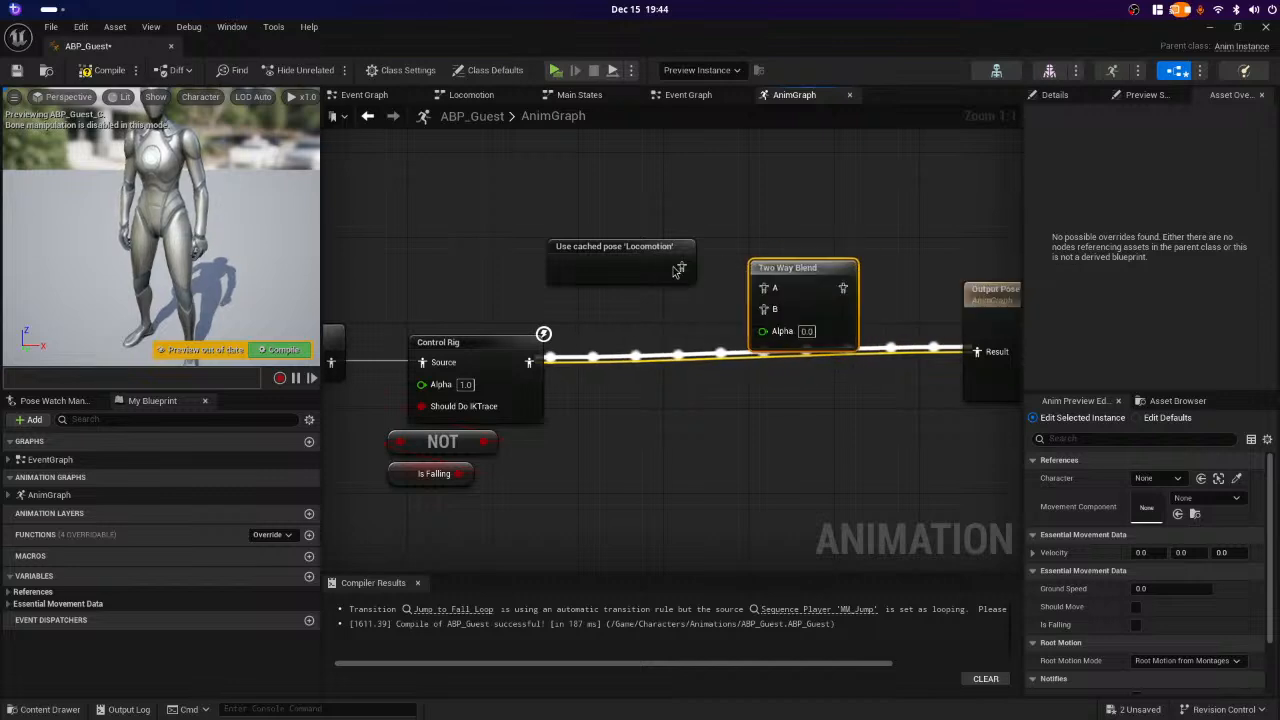
# - Connect the cached Locomotion pose to input A and the Control Rig to input B of Two Way Blend, and its output to Output Pose
pyautogui.moveTo(680, 268); pyautogui.dragTo(768, 289)
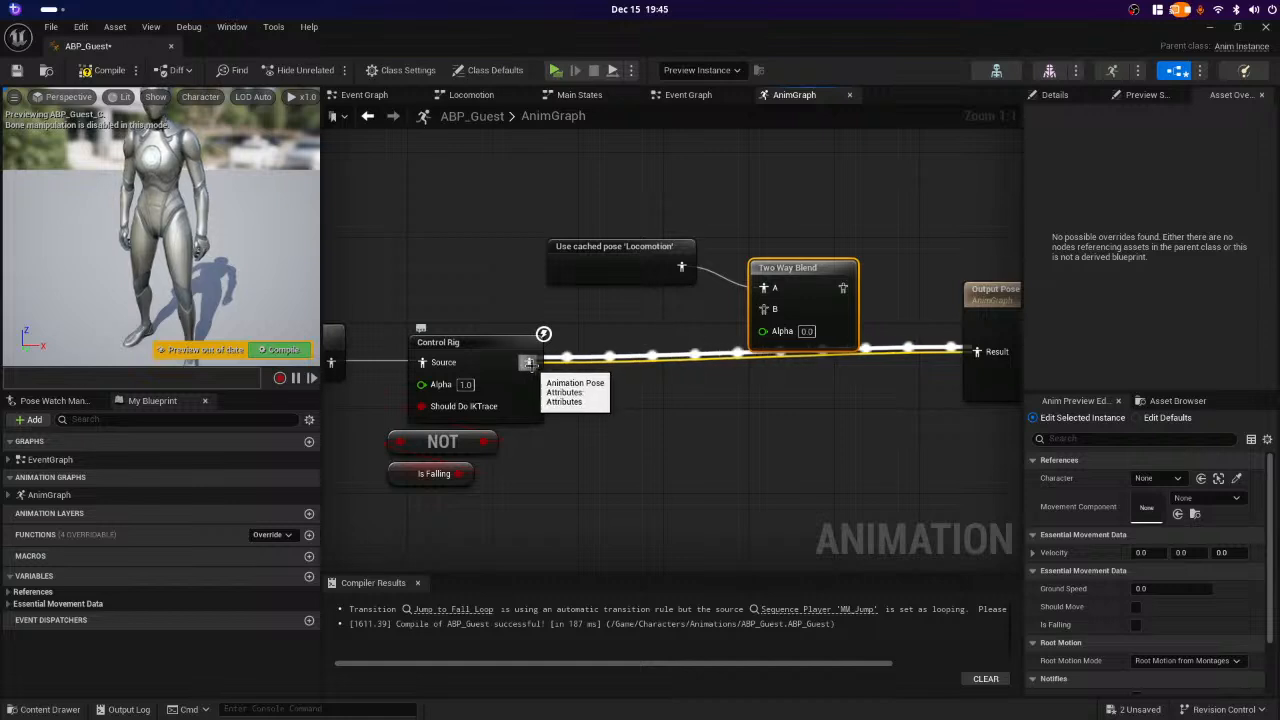
pyautogui.moveTo(527, 362); pyautogui.dragTo(766, 309)
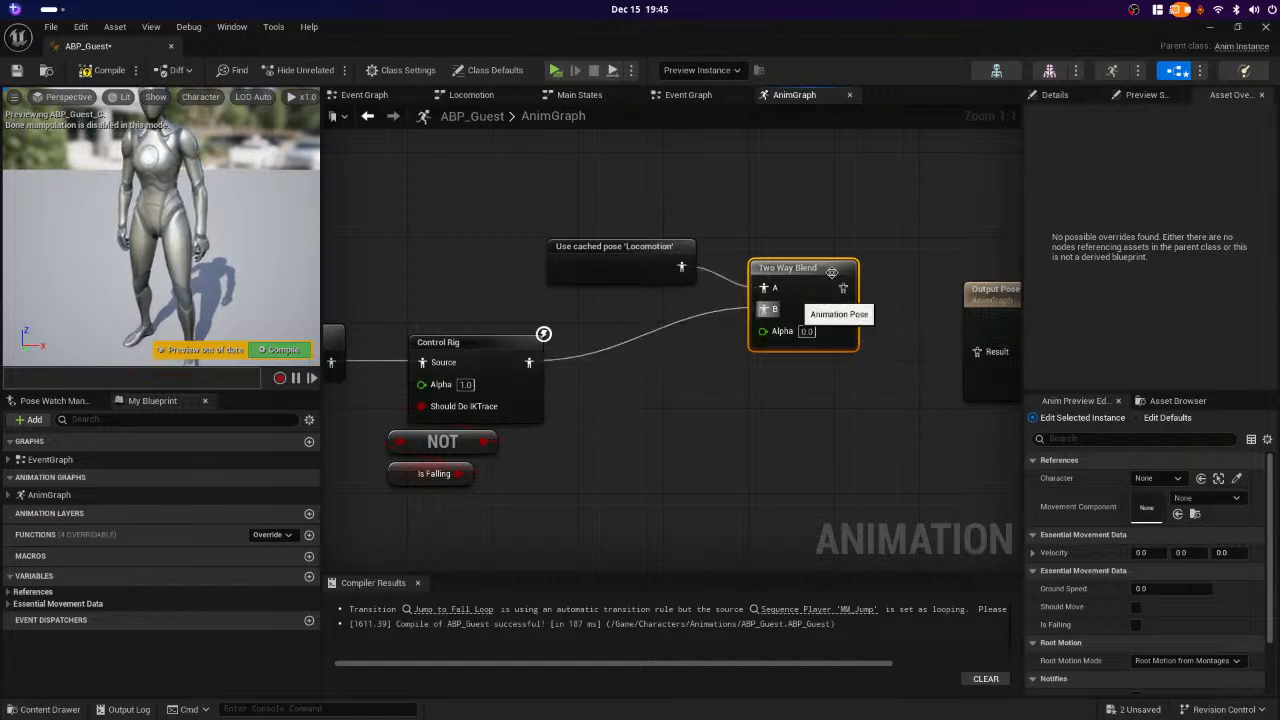
pyautogui.moveTo(843, 288); pyautogui.dragTo(975, 353)
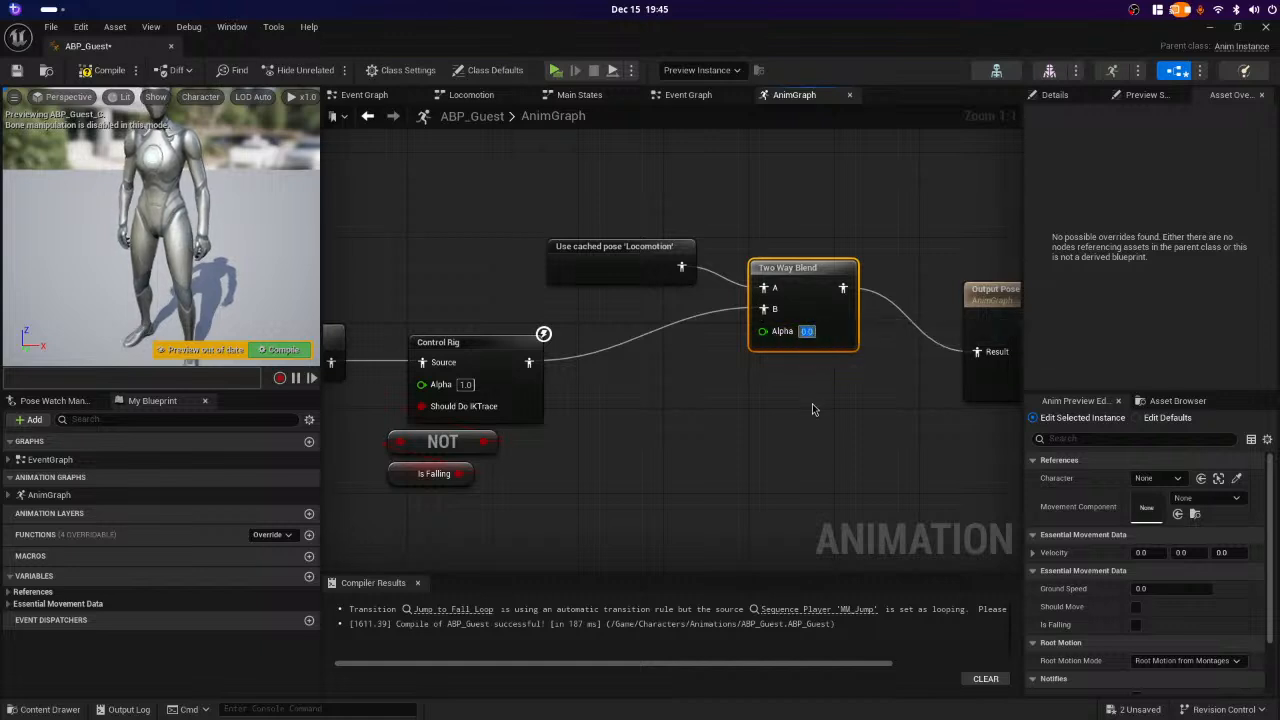
# - Set the Two Way Blend node's Alpha to 0.5, and compile and save the animation blueprint
pyautogui.write('0.5')
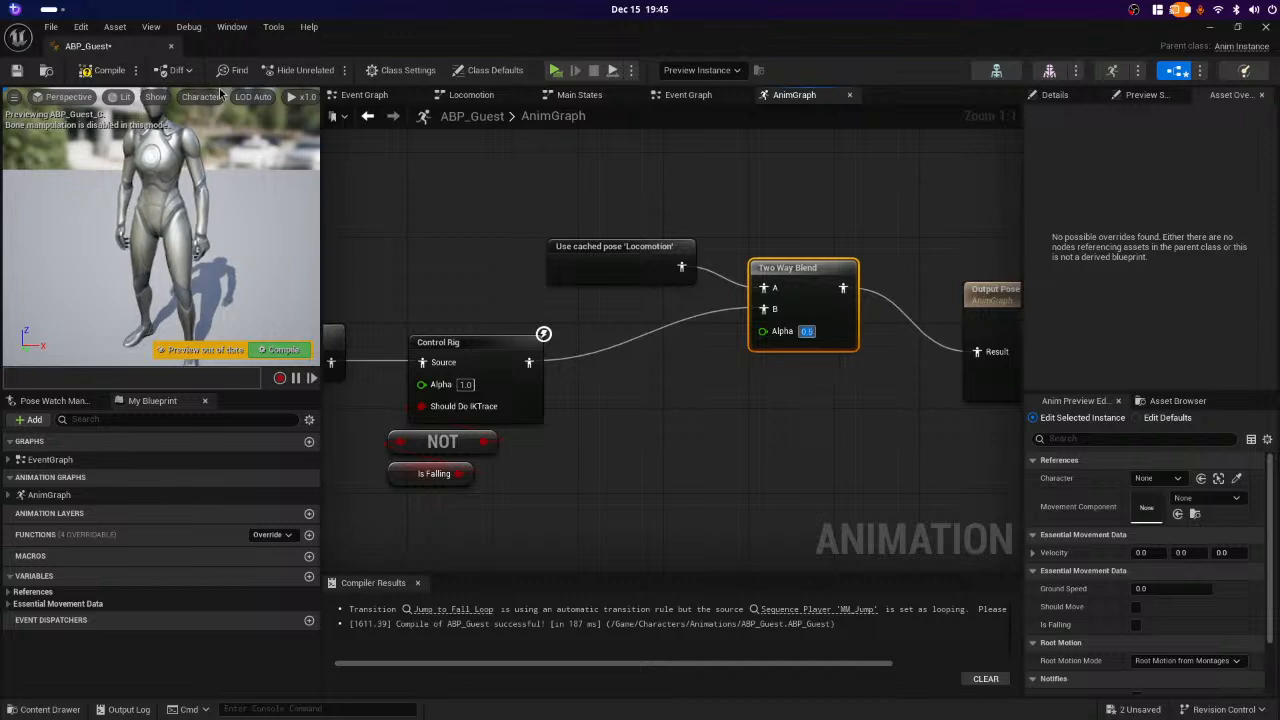
pyautogui.click(104, 78)
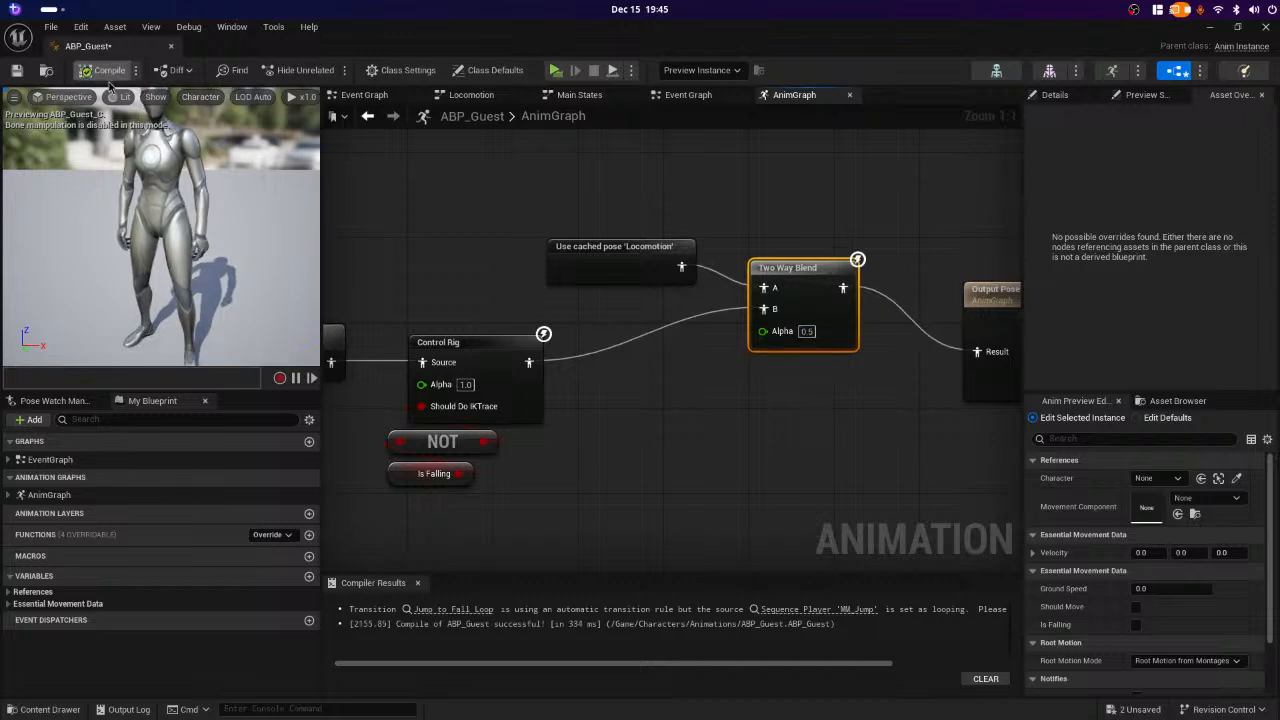
pyautogui.click(15, 76)
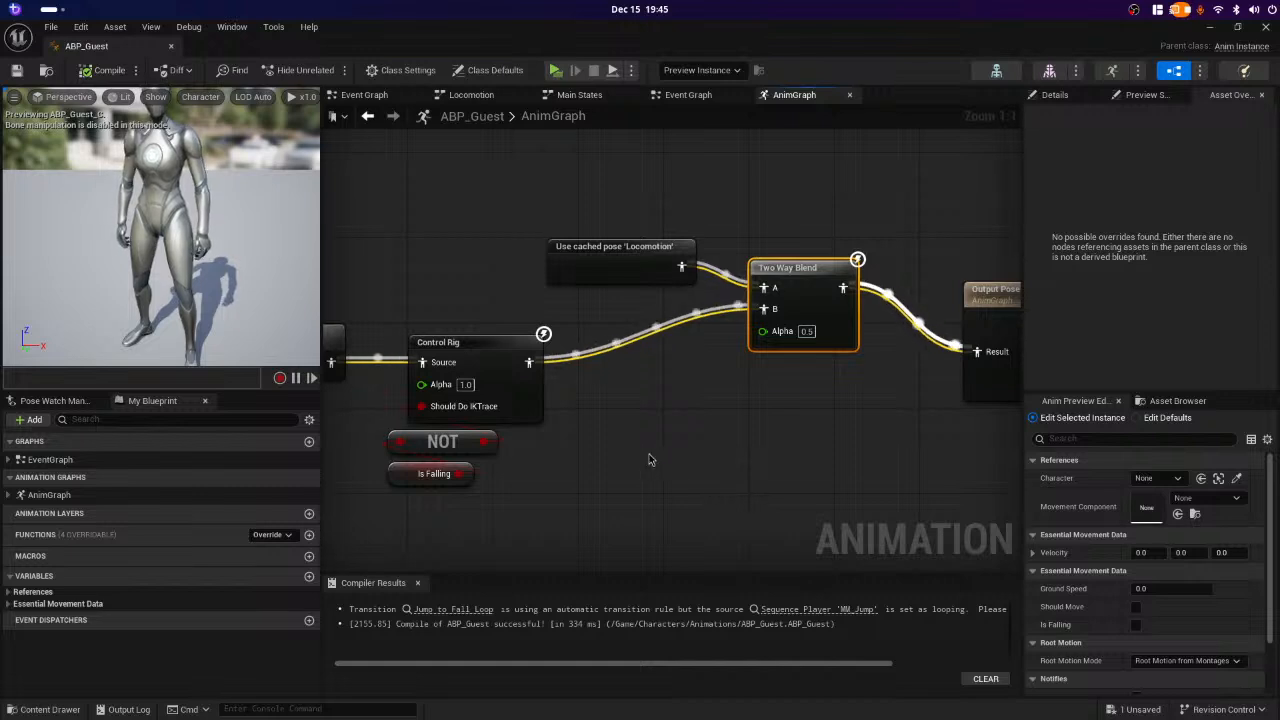
# - Delete the Use cached pose 'Locomotion' node and connect the Control Rig output directly to the Output Pose
pyautogui.moveTo(649, 452); pyautogui.dragTo(771, 418, button='right')
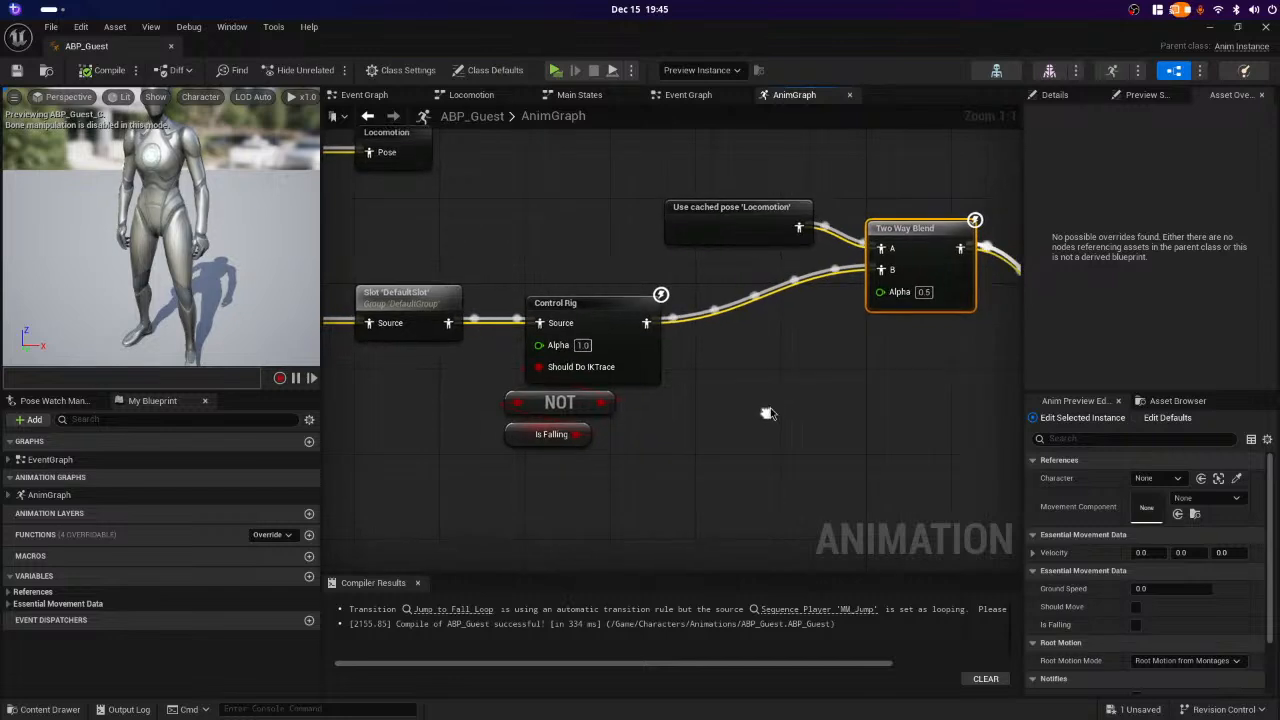
pyautogui.click(756, 212)
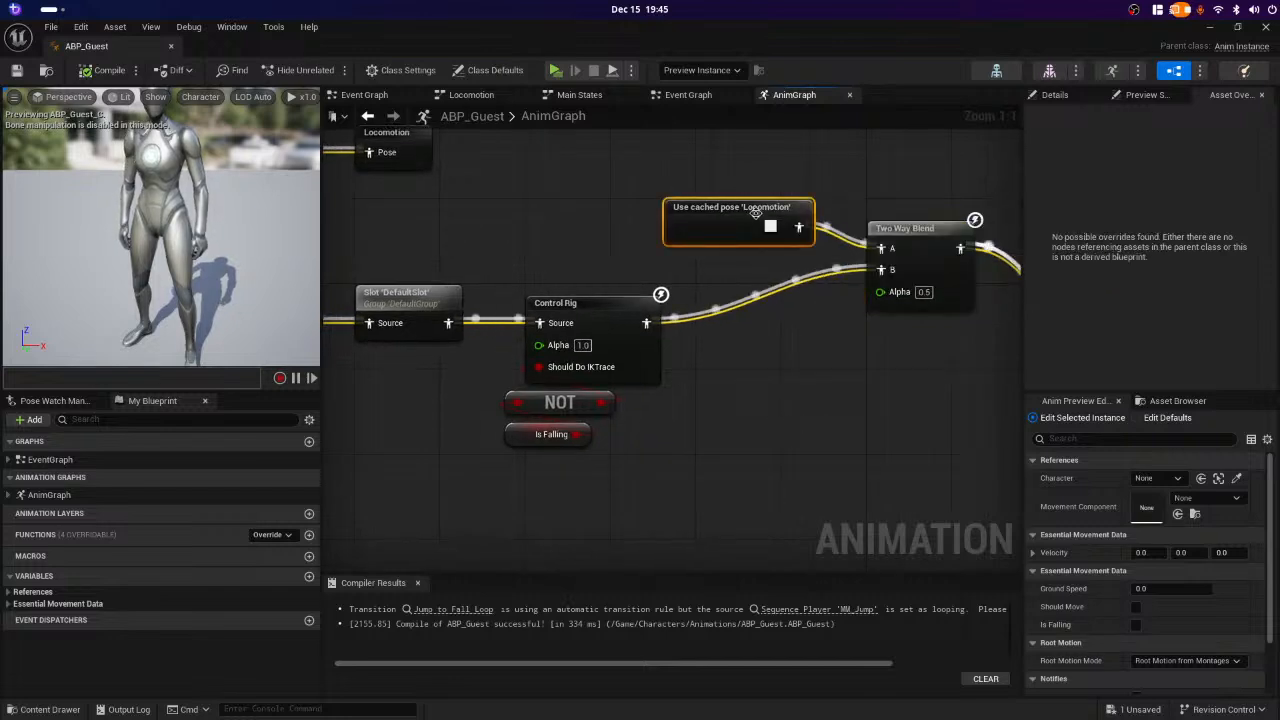
pyautogui.press('Delete')
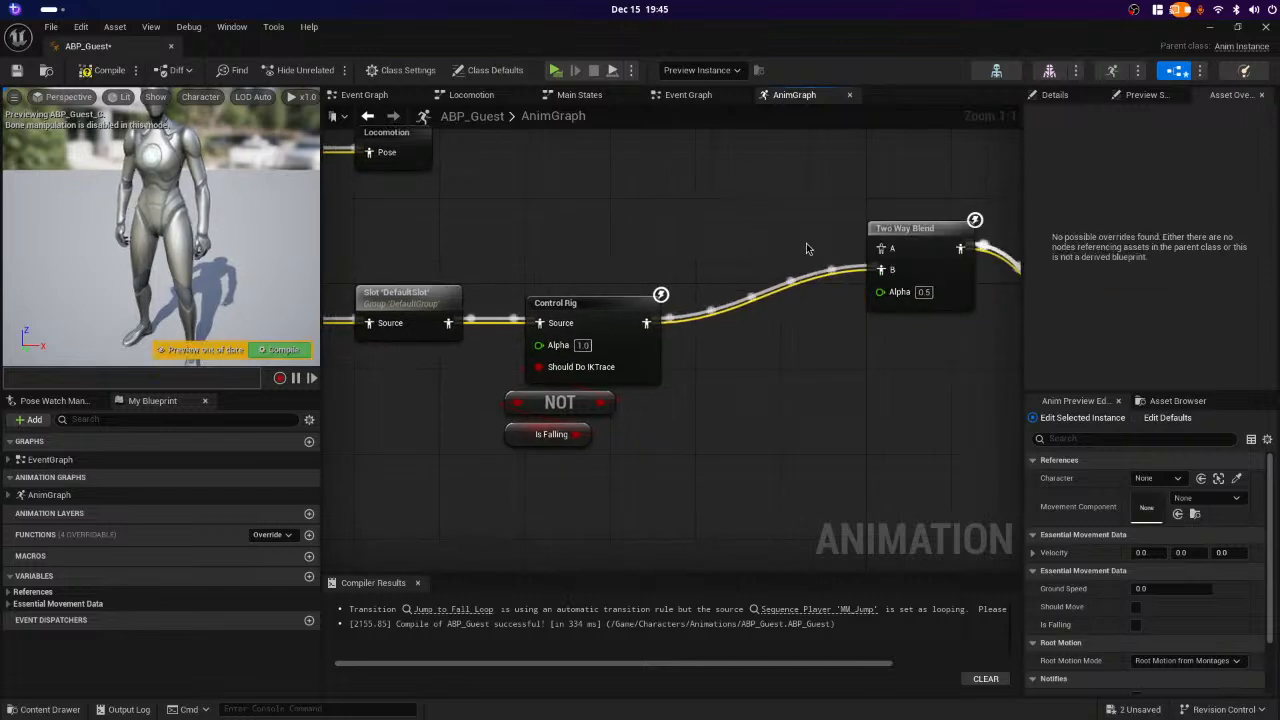
pyautogui.moveTo(572, 323); pyautogui.dragTo(324, 283, button='right')
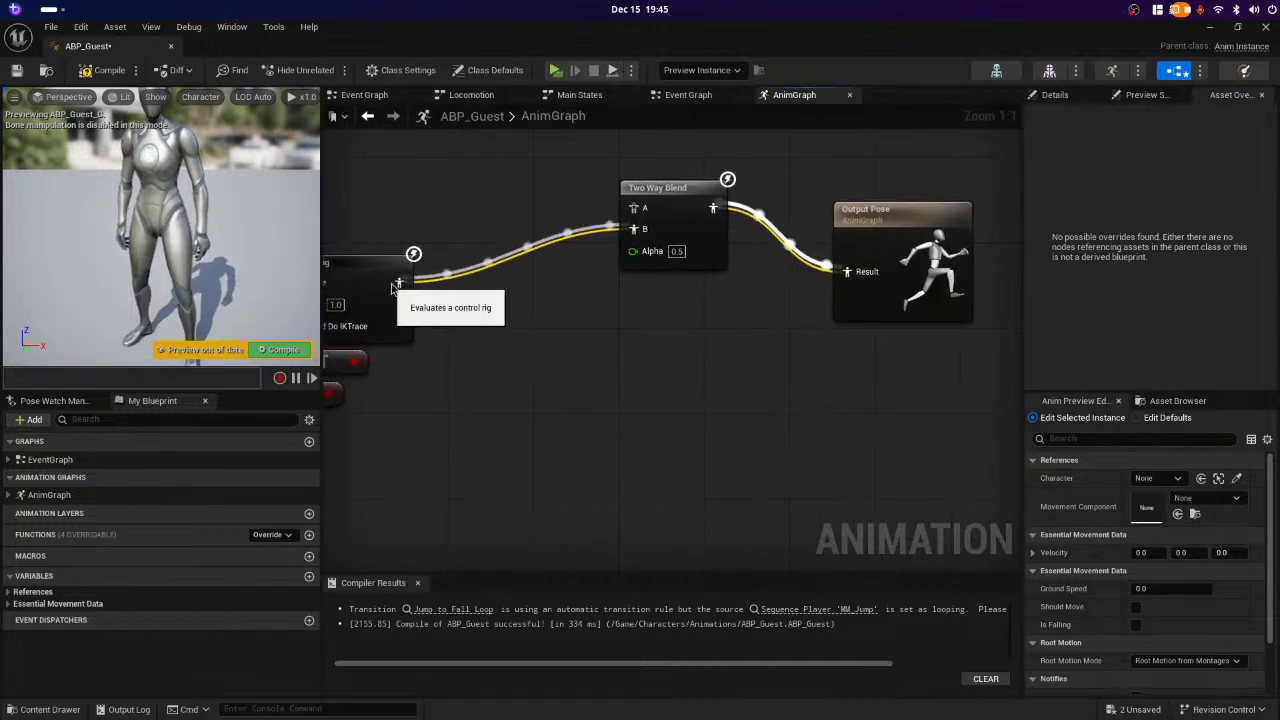
pyautogui.moveTo(399, 282); pyautogui.dragTo(847, 272)
# - Move the Two Way Blend node to just above the DefaultSlot node, beside the Locomotion and Main States state machines
pyautogui.moveTo(560, 436); pyautogui.dragTo(837, 437, button='right')
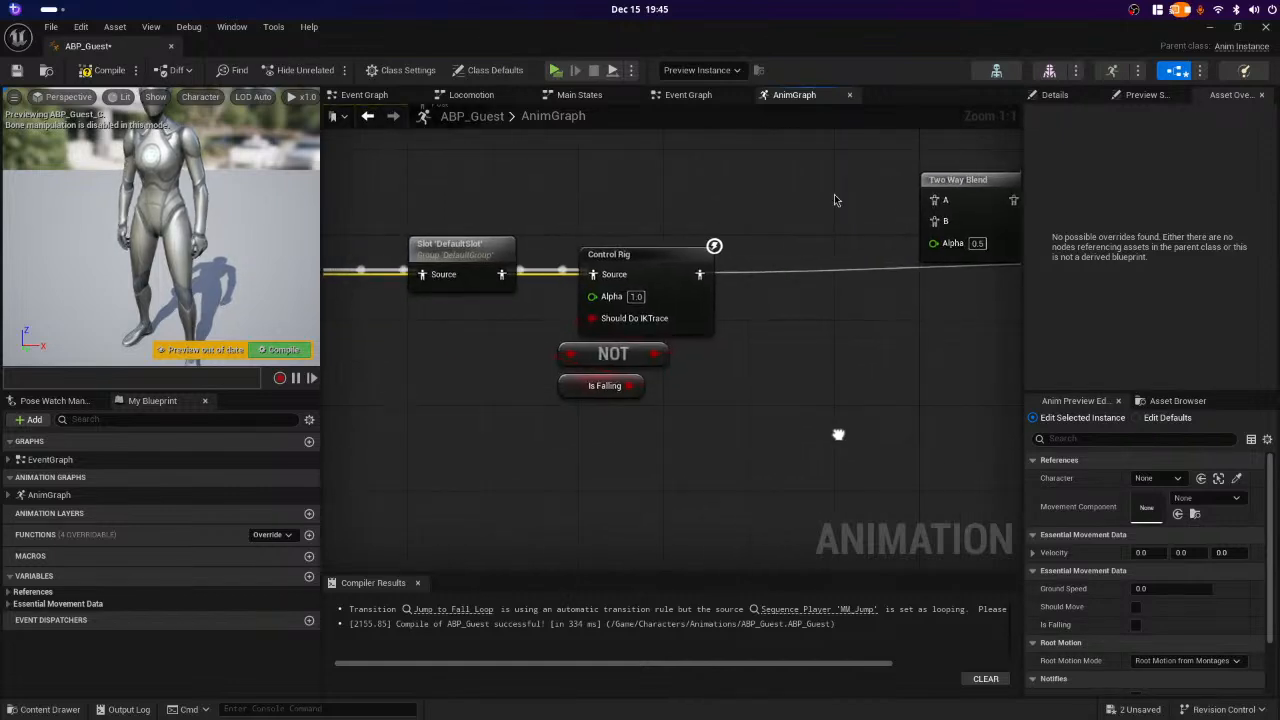
pyautogui.moveTo(937, 182); pyautogui.dragTo(413, 161)
pyautogui.moveTo(483, 498); pyautogui.dragTo(653, 514, button='right')
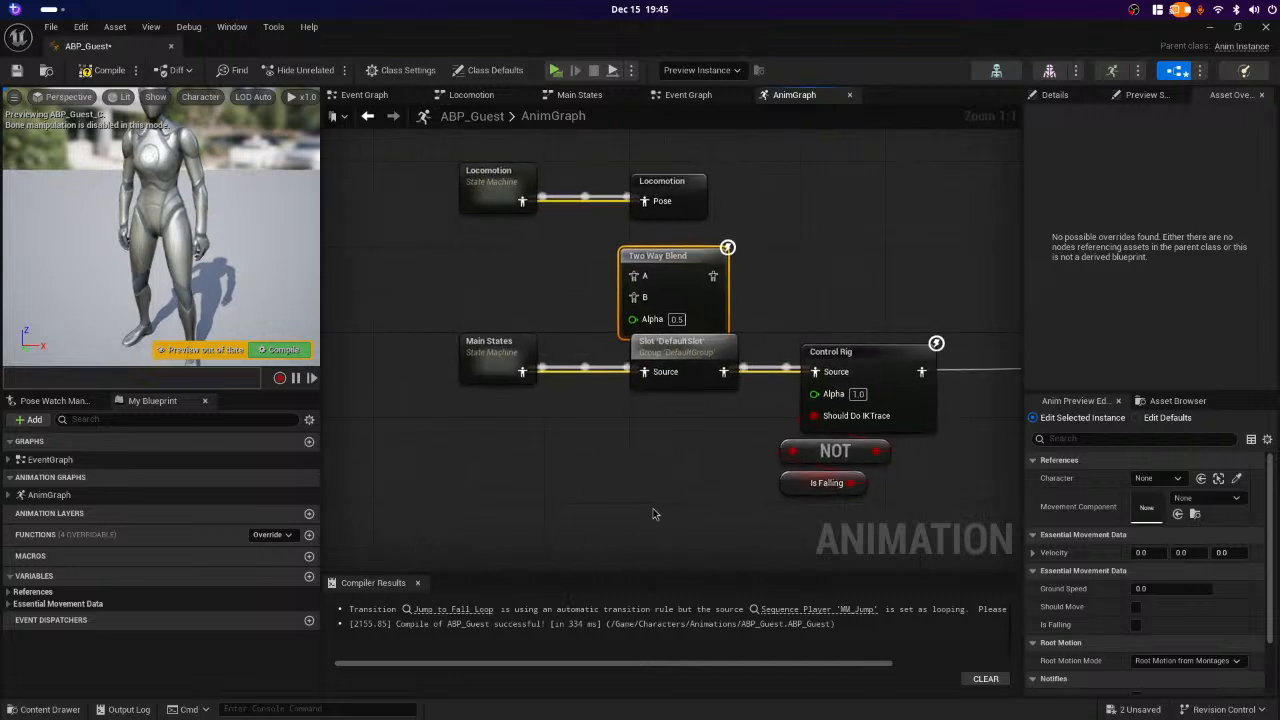
# - Inspect the states and transitions inside the Main States state machine and return to the AnimGraph
pyautogui.doubleClick(485, 368)
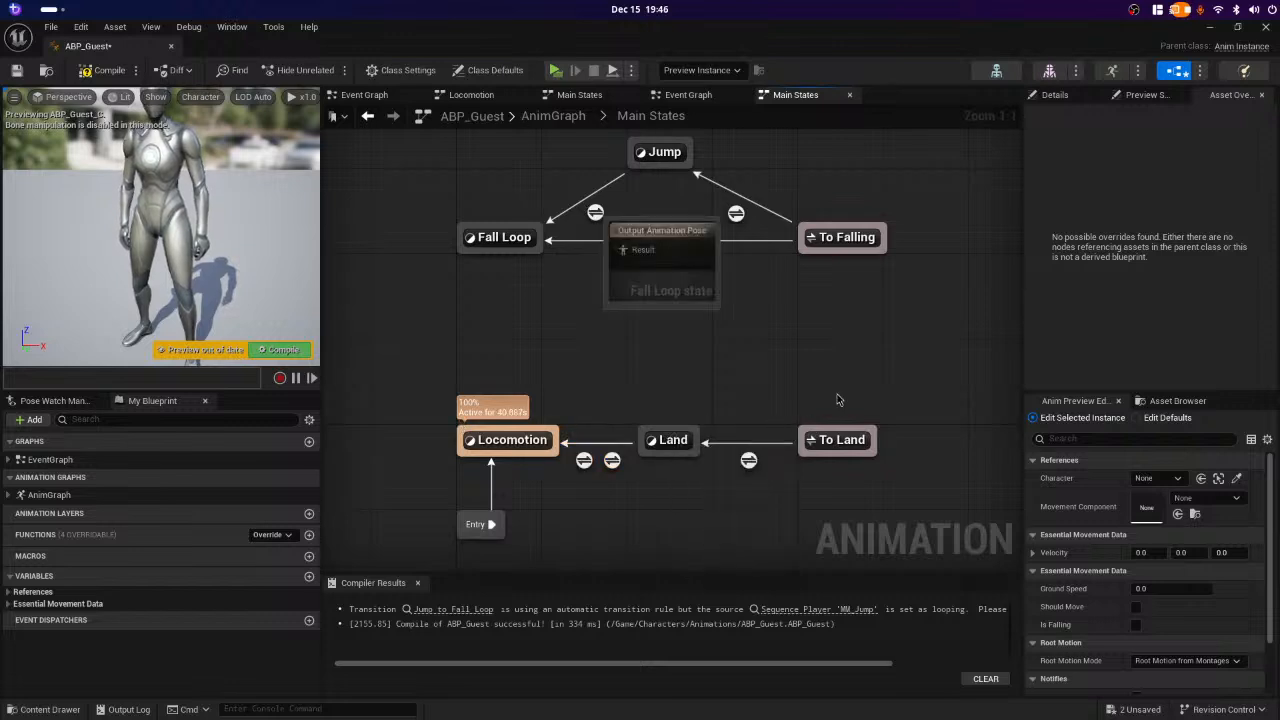
pyautogui.scroll(-7, 680, 366)
pyautogui.scroll(7, 680, 370)
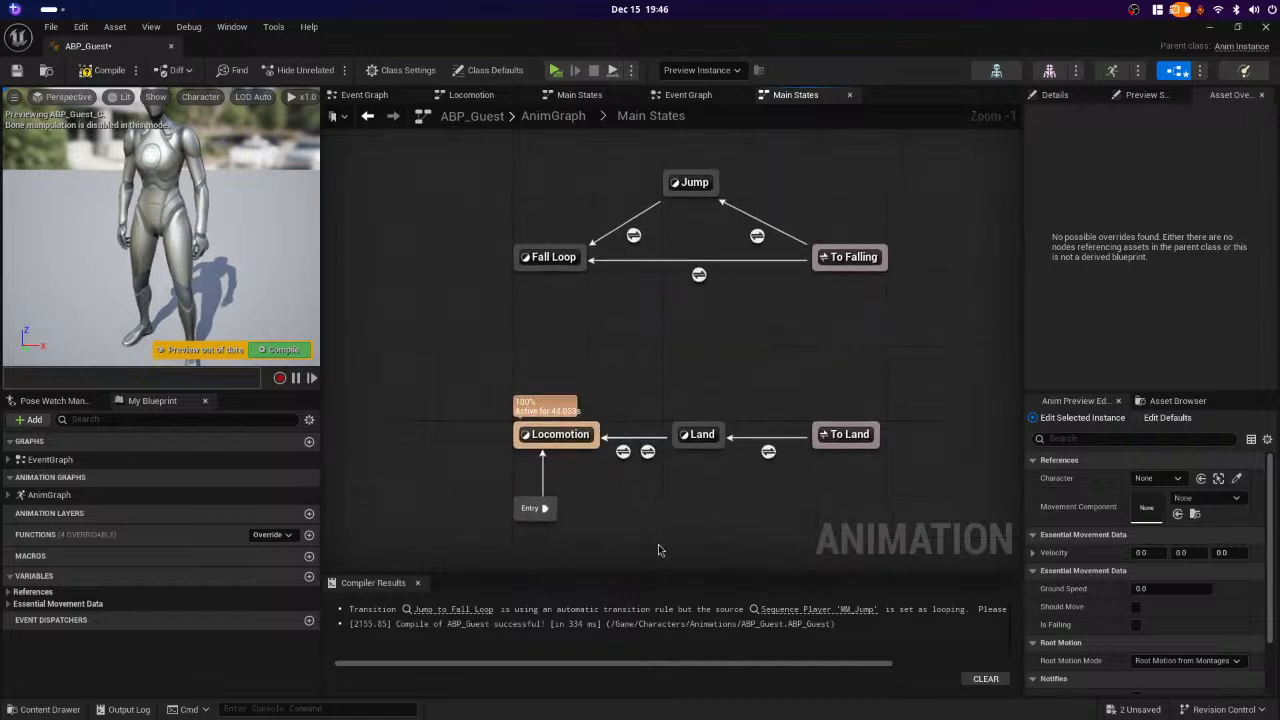
pyautogui.click(576, 114)
pyautogui.scroll(4, 460, 365)
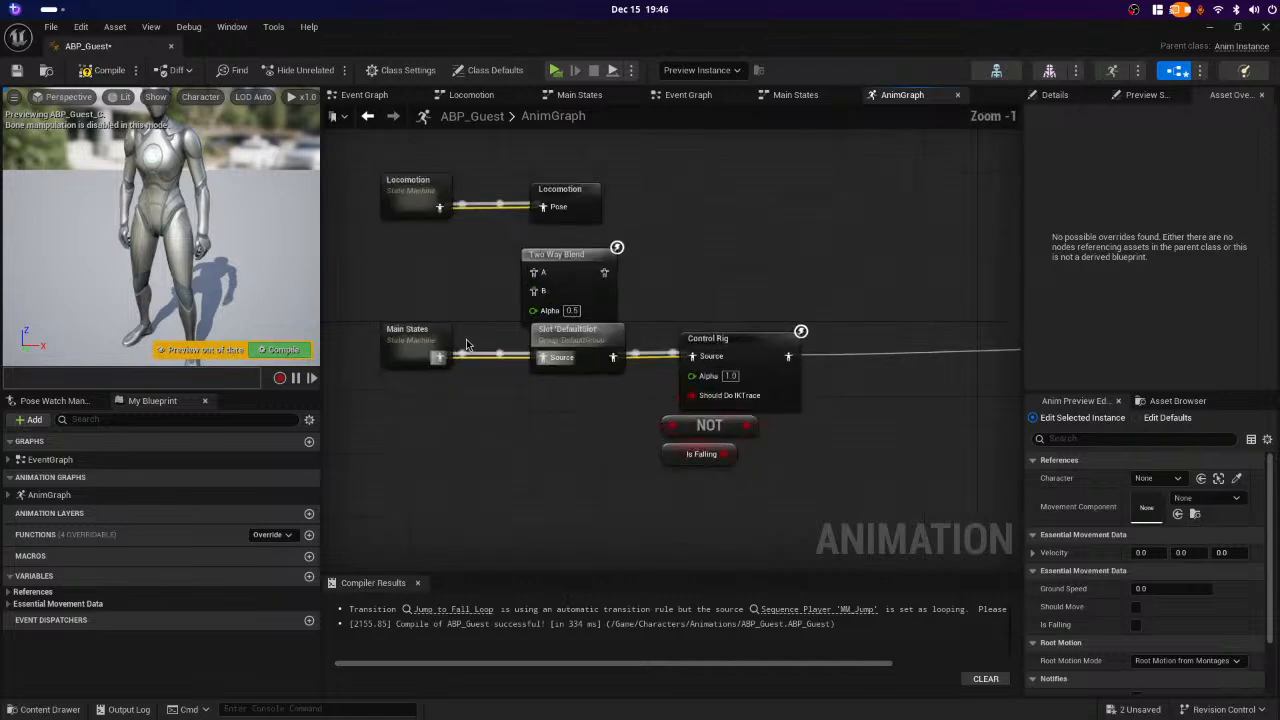
# - Connect Main States to input A of the Two Way Blend, move the DefaultSlot node below Main States and connect its output to input B
pyautogui.moveTo(479, 403); pyautogui.dragTo(579, 465, button='right')
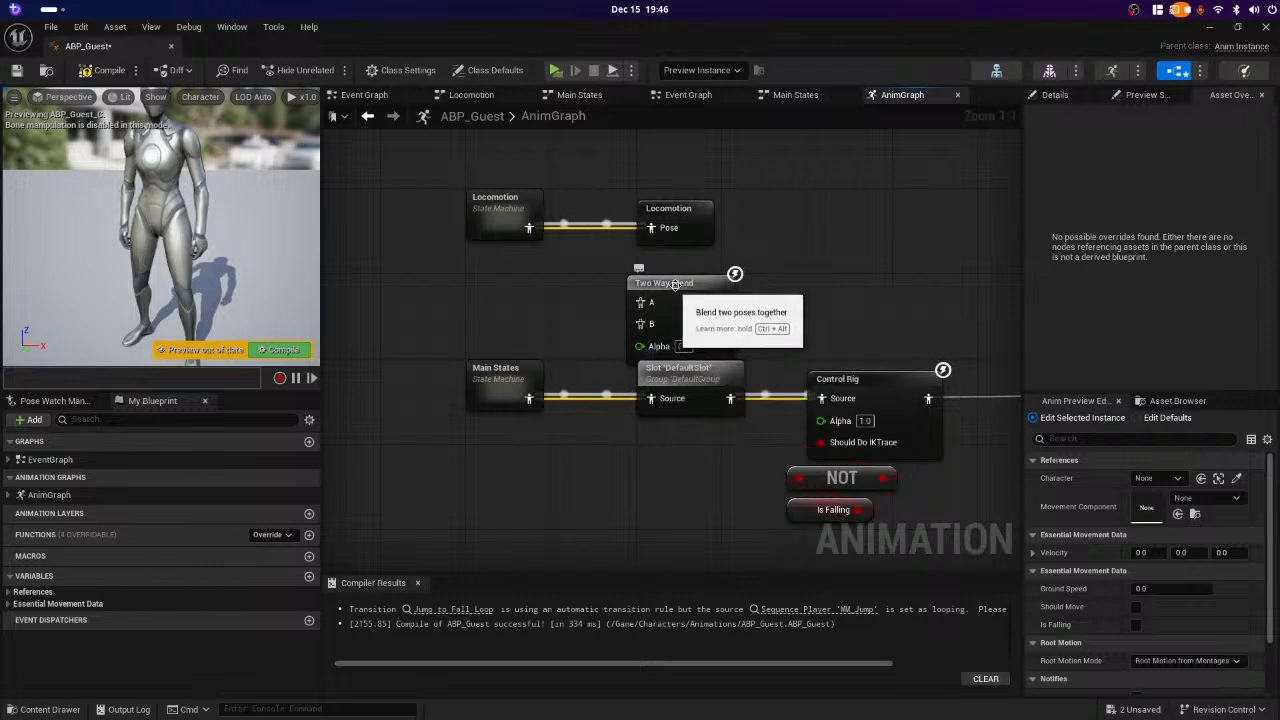
pyautogui.moveTo(675, 285)
pyautogui.mouseDown()
pyautogui.moveTo(638, 374)
pyautogui.moveTo(681, 271)
pyautogui.moveTo(684, 285)
pyautogui.mouseUp()
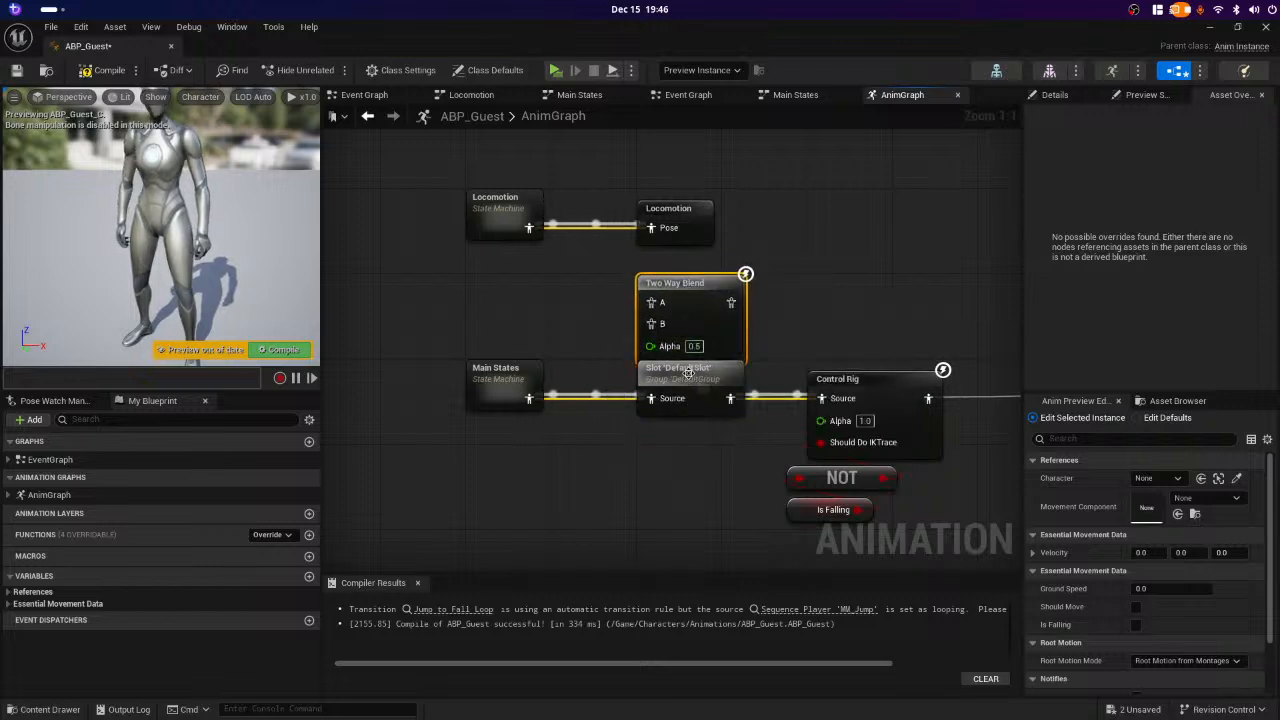
pyautogui.moveTo(530, 398); pyautogui.dragTo(653, 303)
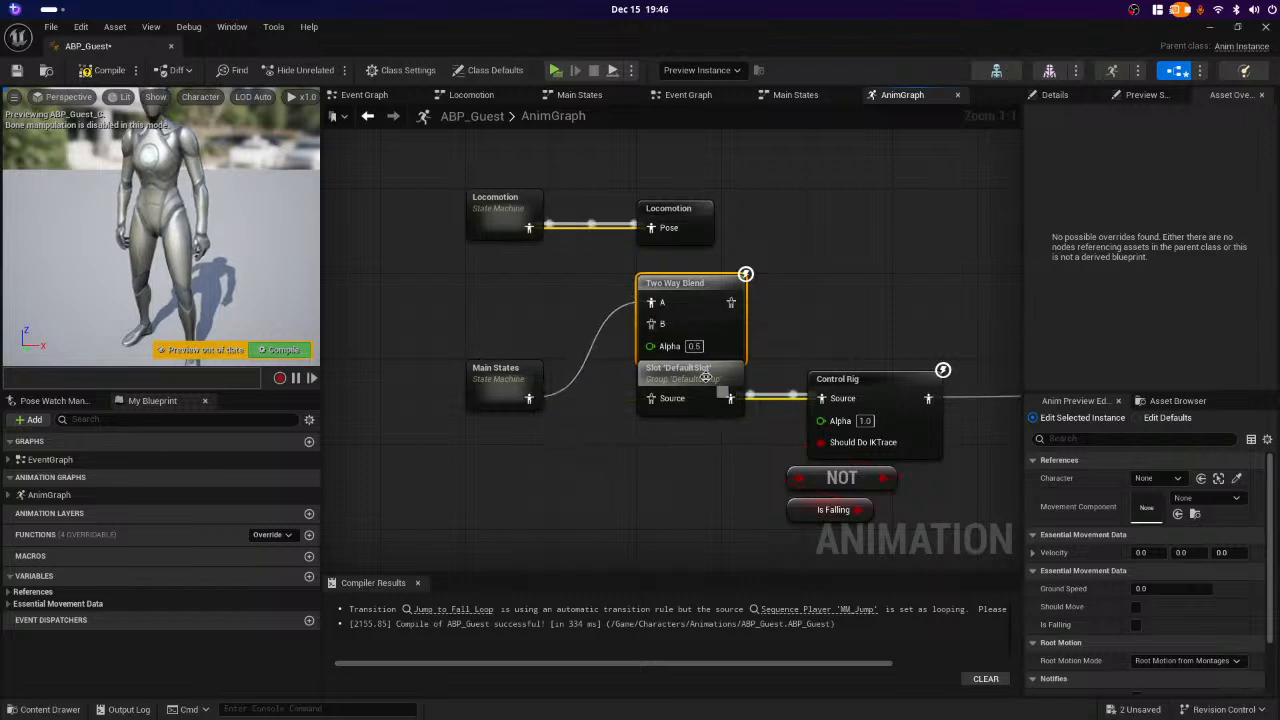
pyautogui.moveTo(695, 384); pyautogui.dragTo(657, 331)
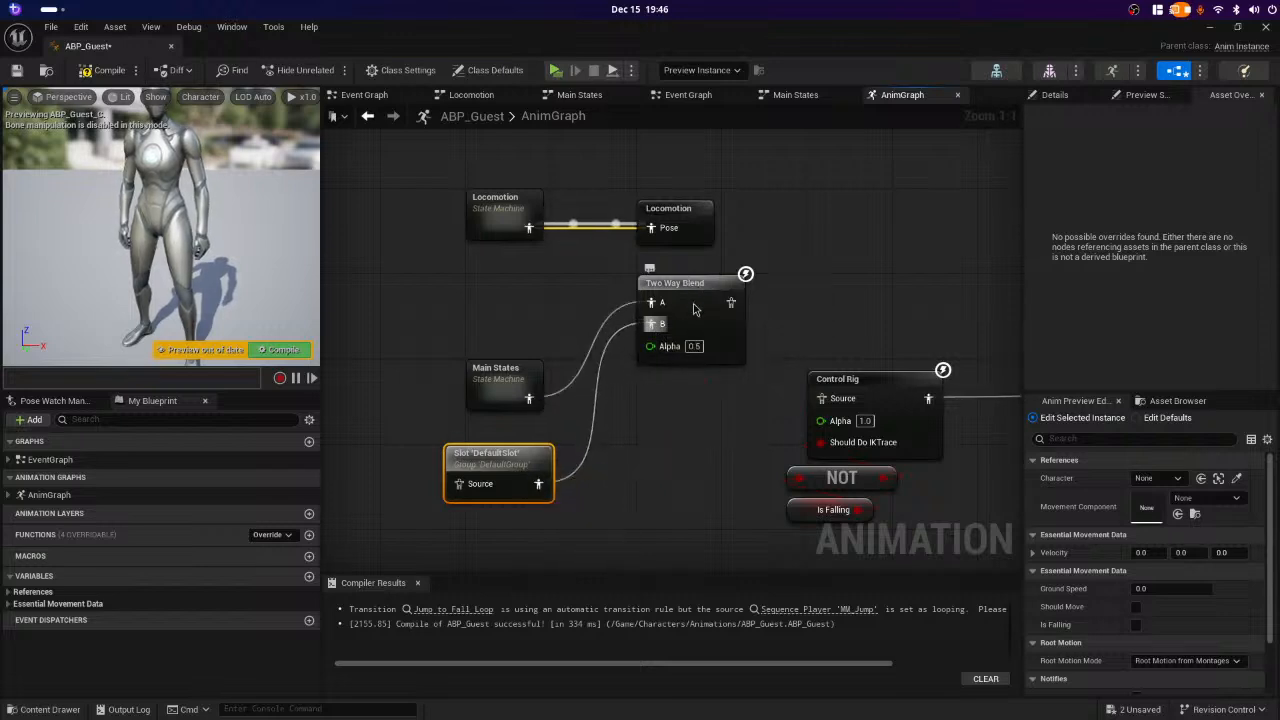
# - Place the Two Way Blend node between Main States and Control Rig, connect its output to the Control Rig's Source and save the blueprint
pyautogui.moveTo(704, 291); pyautogui.dragTo(680, 387)
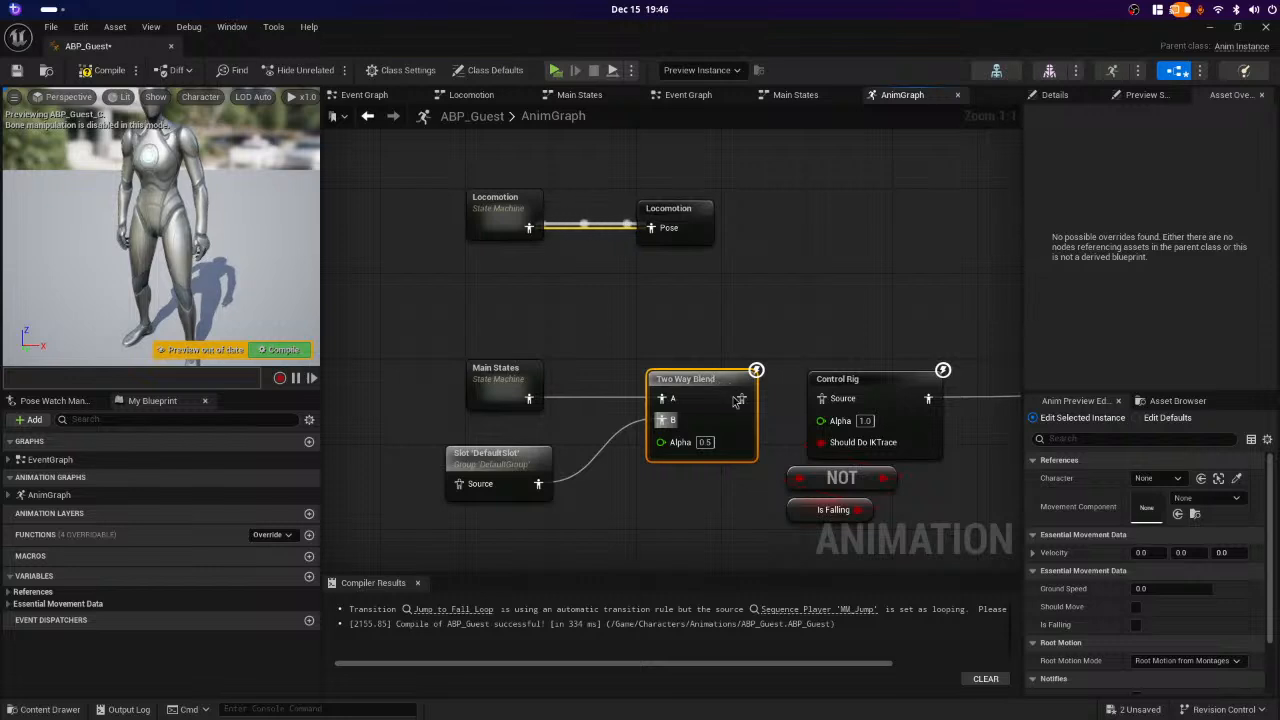
pyautogui.moveTo(829, 411); pyautogui.dragTo(822, 399)
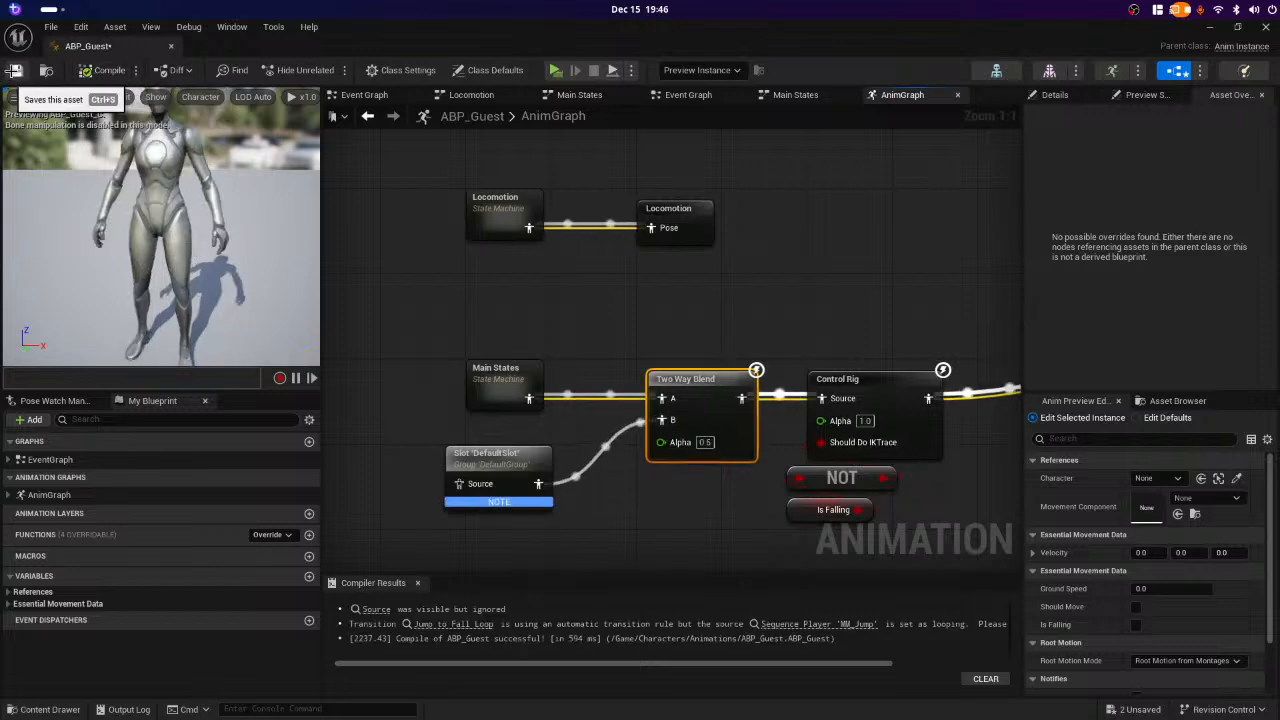
pyautogui.click(14, 70)
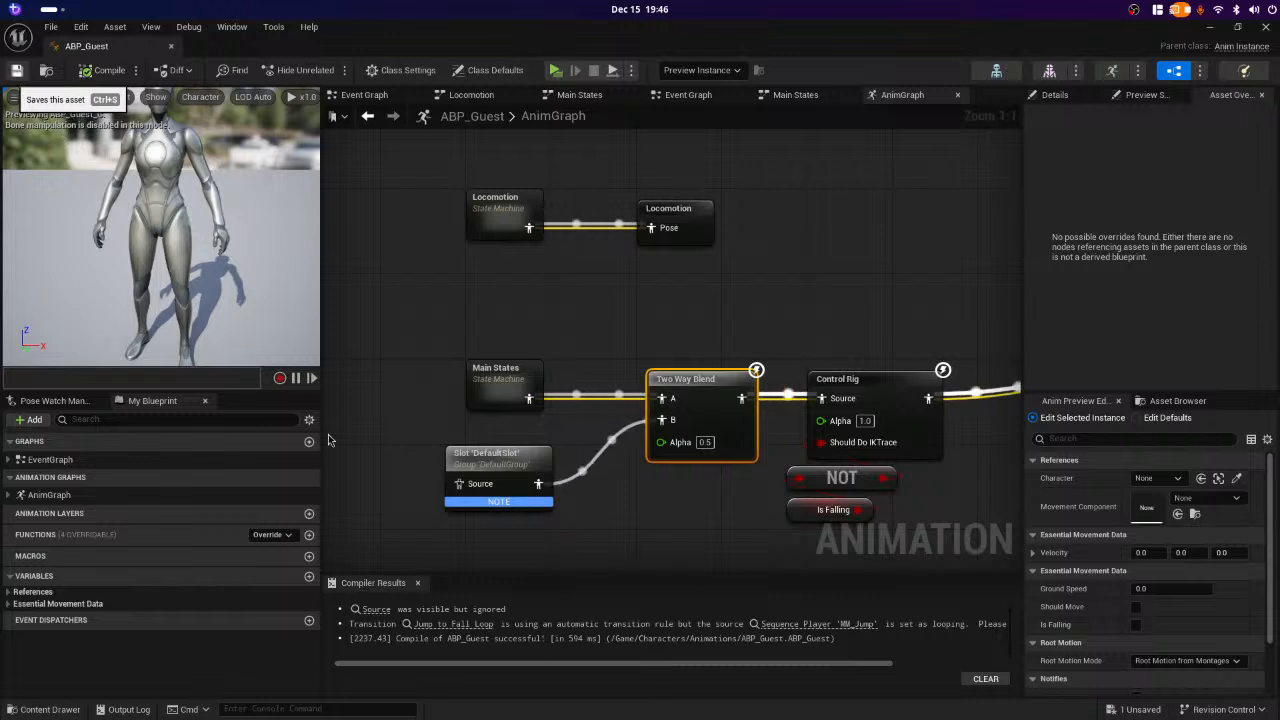
# - Examine the compiler note on the DefaultSlot node
pyautogui.click(504, 501)
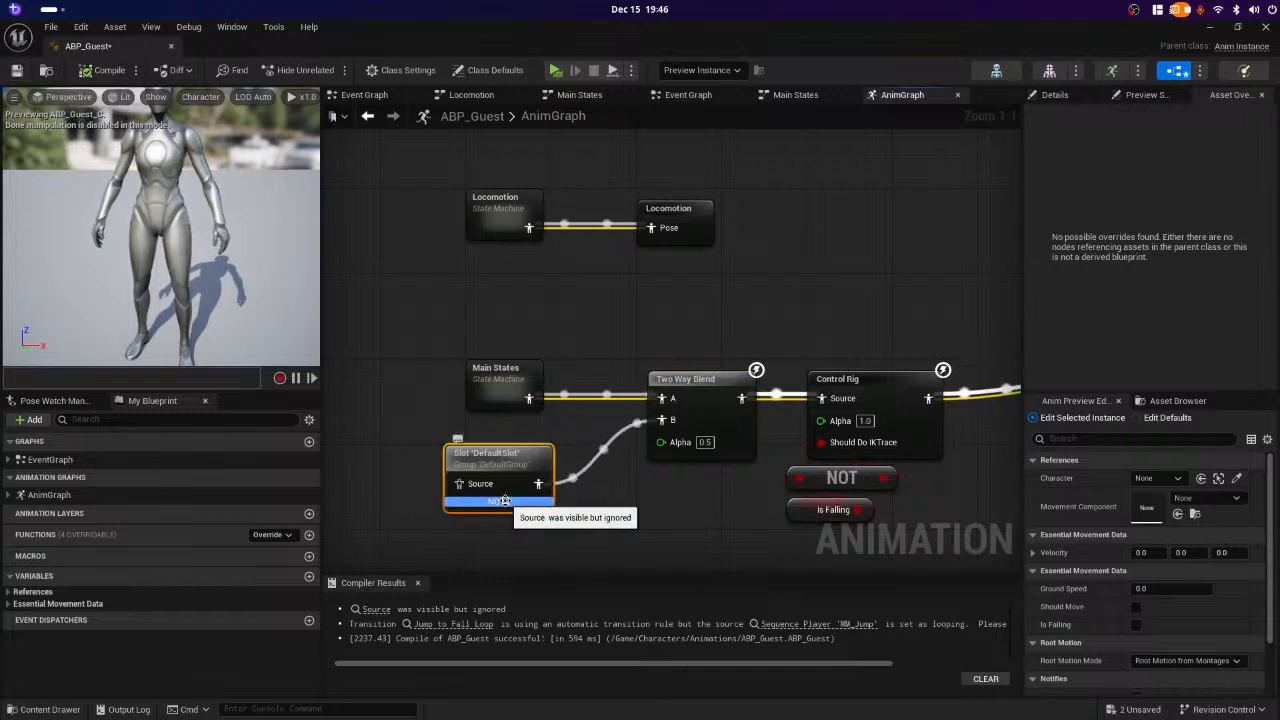
pyautogui.rightClick(504, 501)
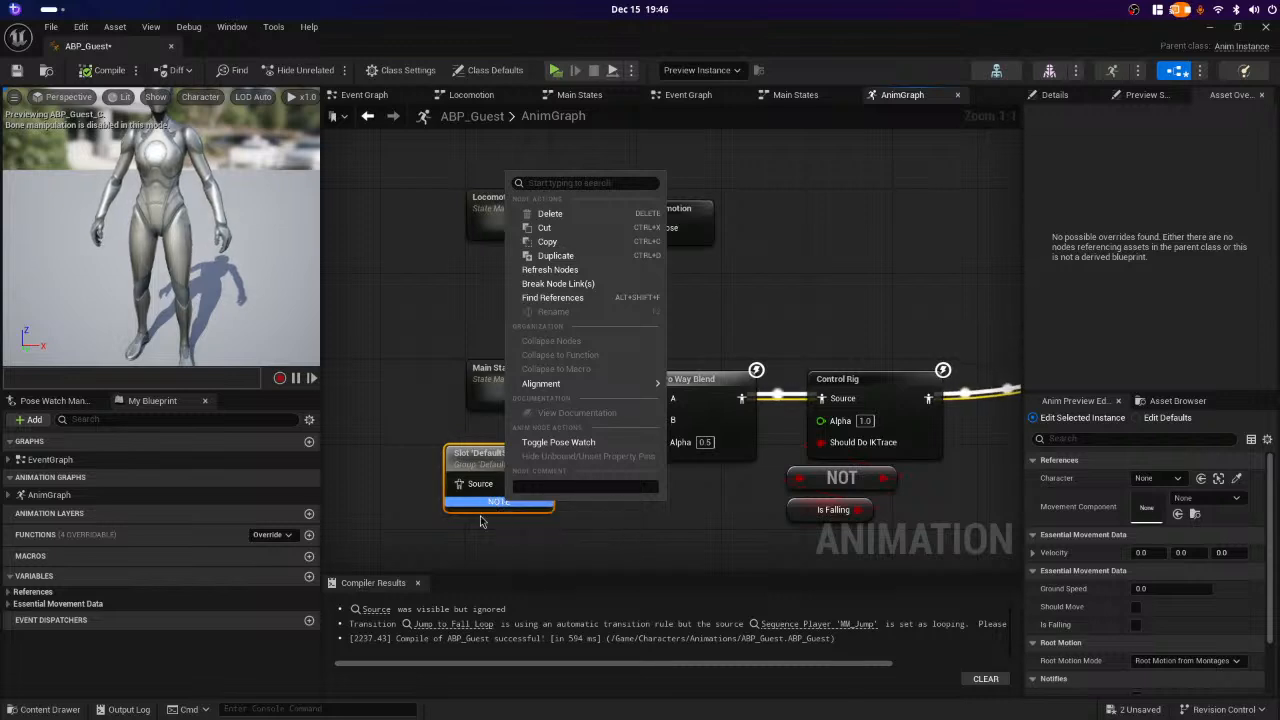
pyautogui.click(411, 534)
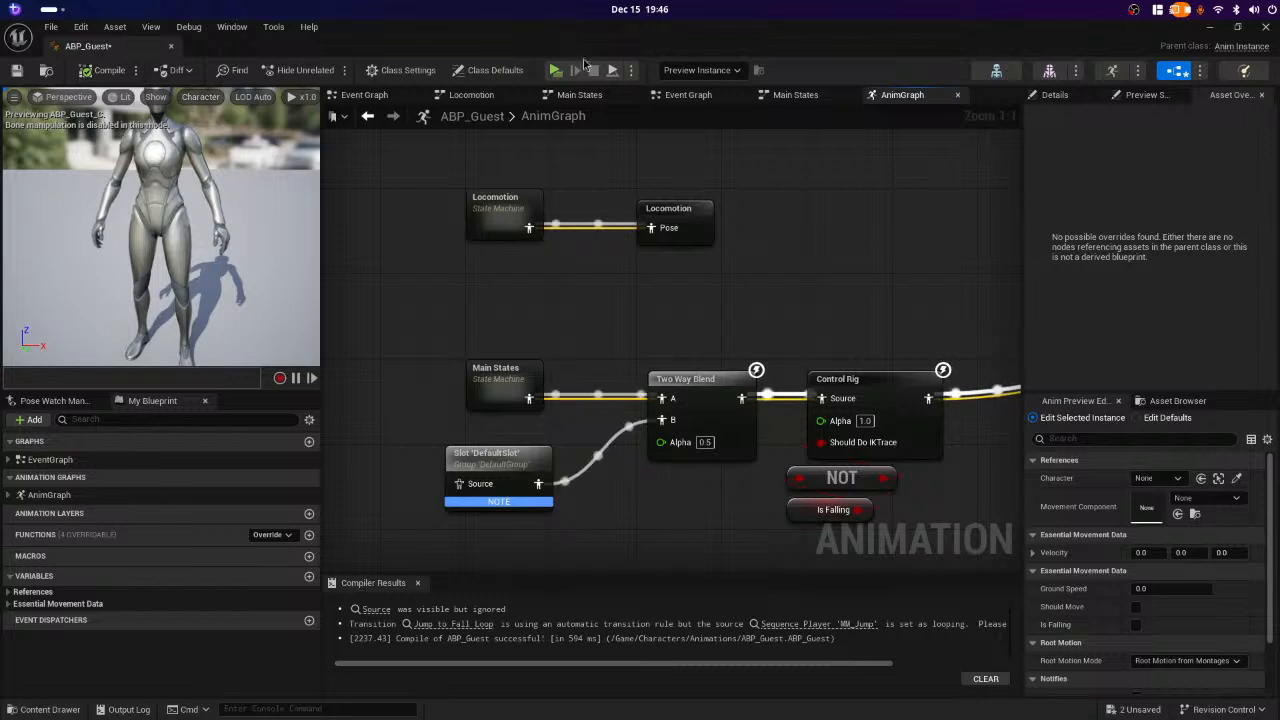
# - Save the blueprint and play-test the guest character's running and jumping animations in the game preview
pyautogui.click(16, 70)
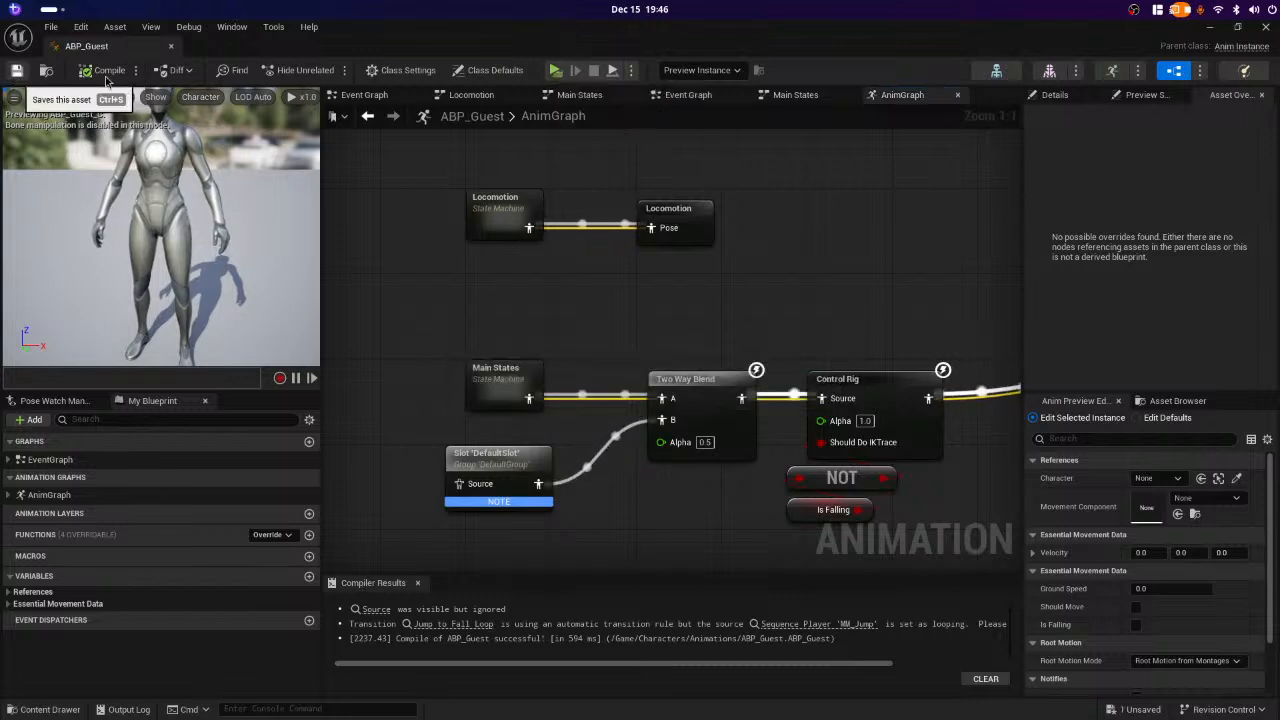
pyautogui.click(555, 71)
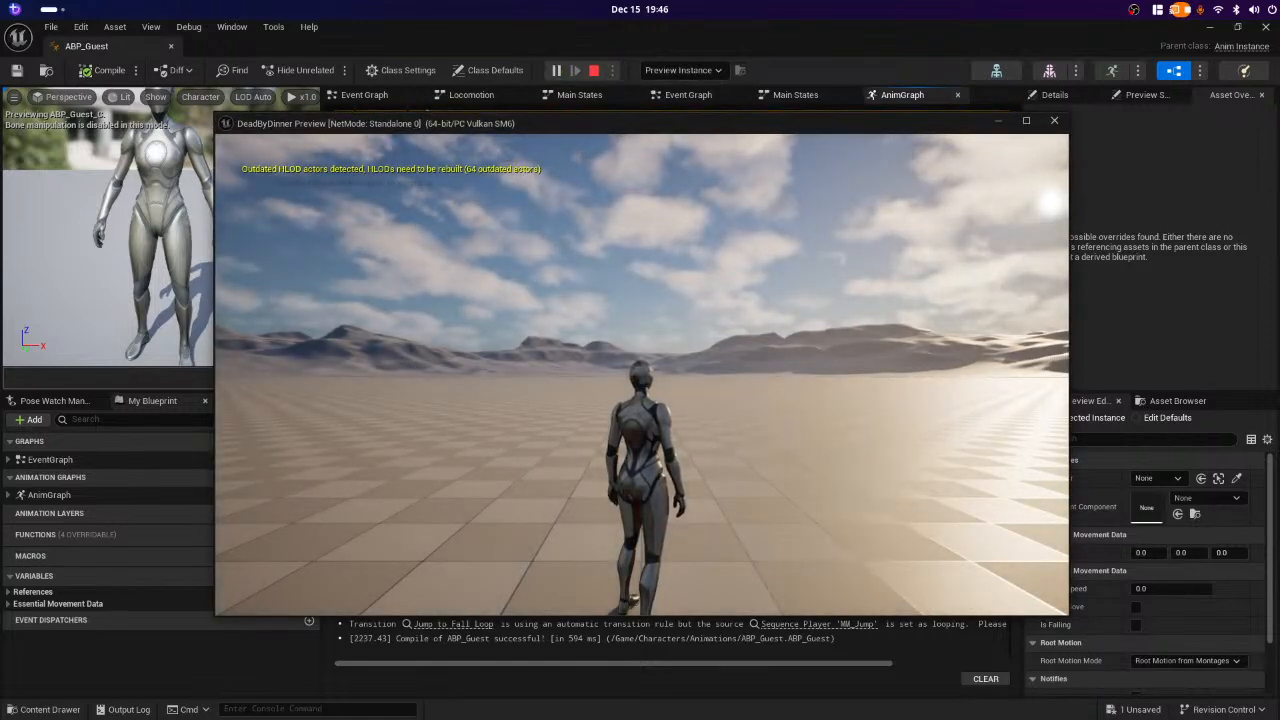
pyautogui.press('w')
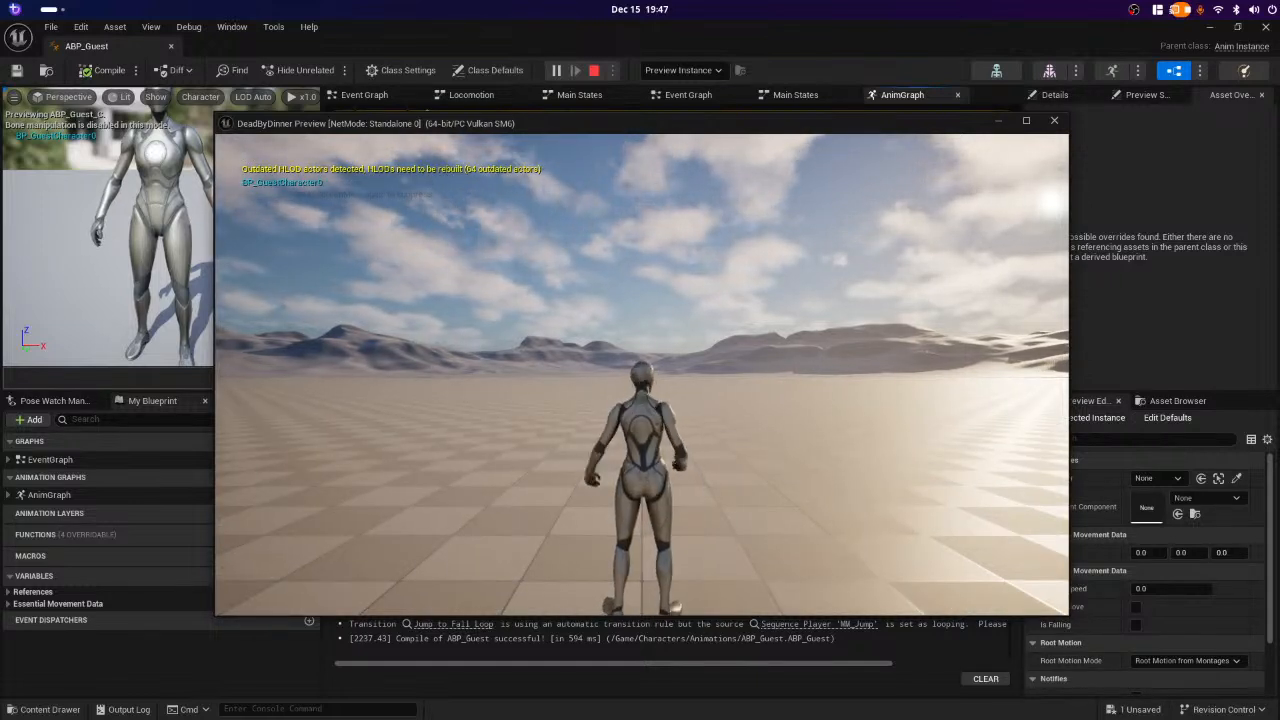
pyautogui.press('space')
pyautogui.press('w')
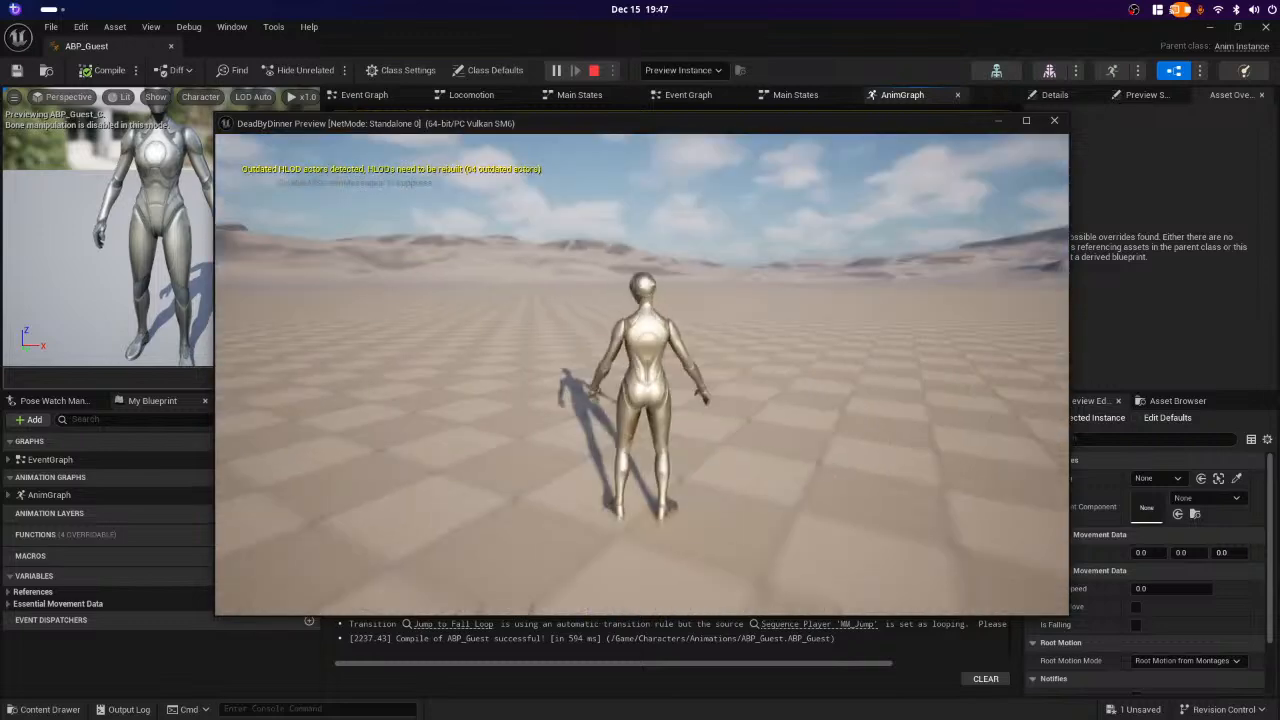
pyautogui.press('w')
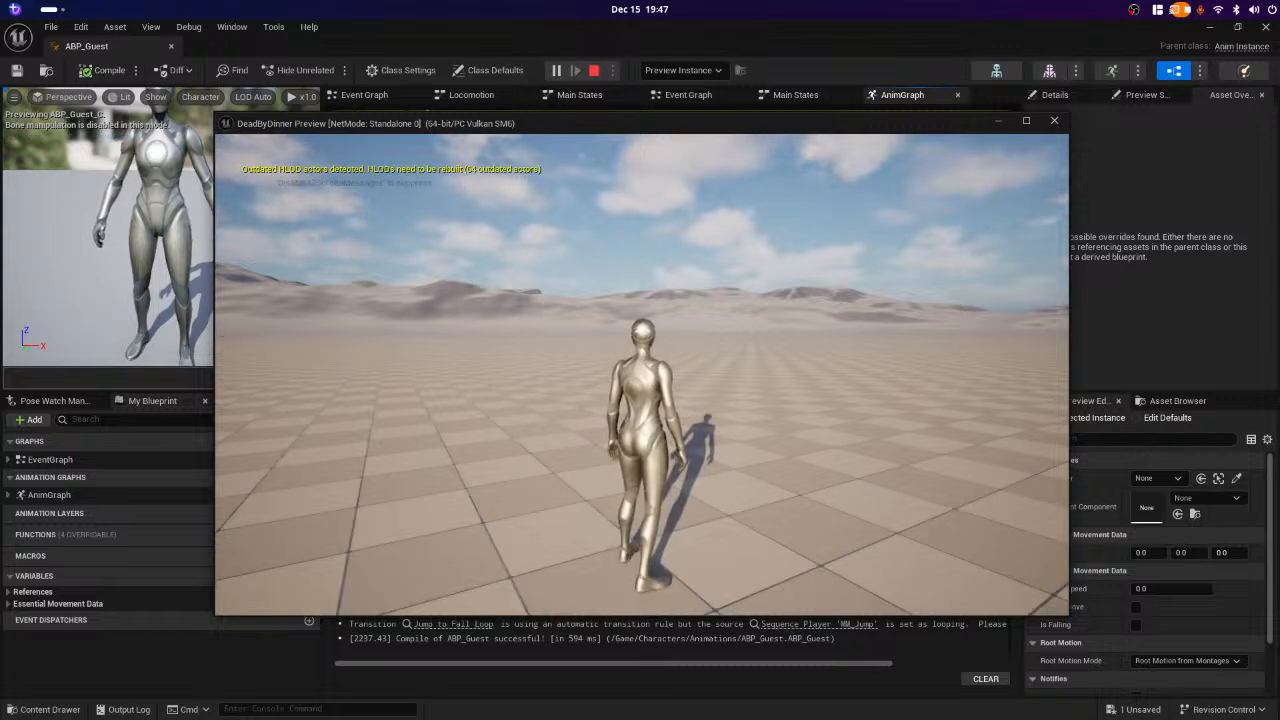
pyautogui.press('Escape')
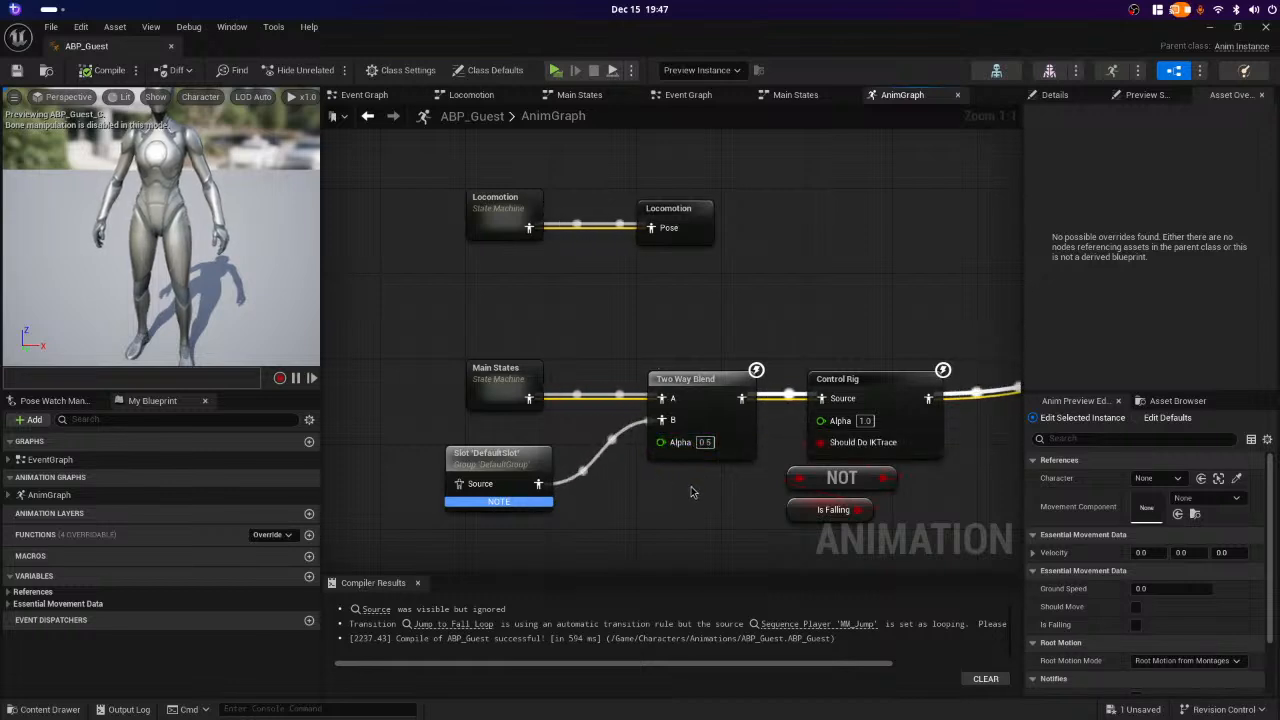
pyautogui.moveTo(691, 486); pyautogui.dragTo(623, 441, button='right')
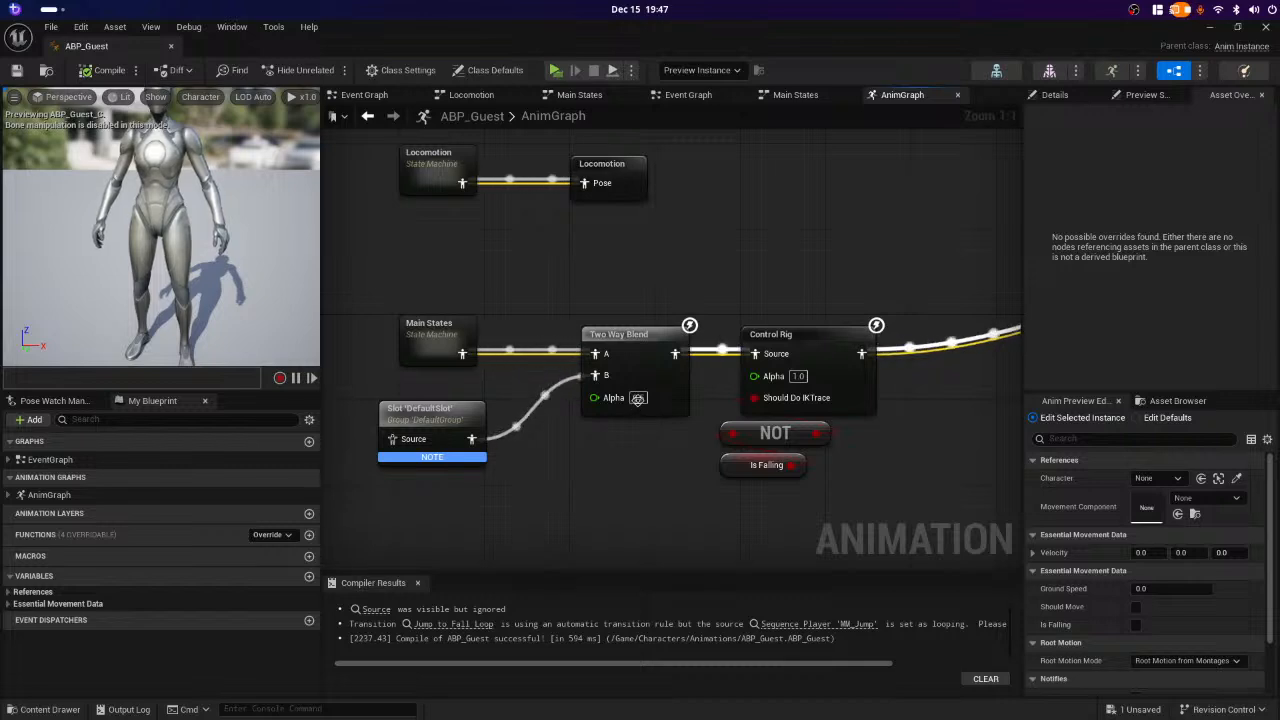
pyautogui.rightClick(638, 400)
pyautogui.click(622, 526)
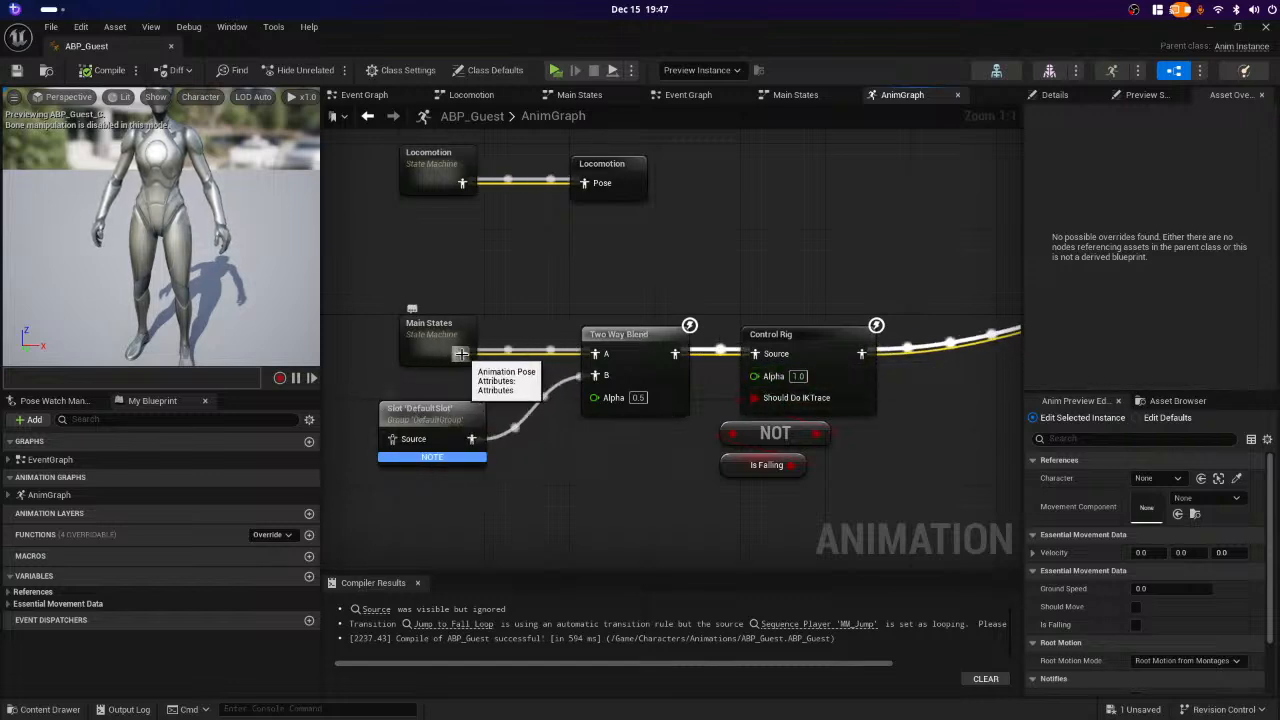
# - Connect Main States to the Source input of the DefaultSlot node and delete the Two Way Blend node
pyautogui.moveTo(461, 353); pyautogui.dragTo(392, 439)
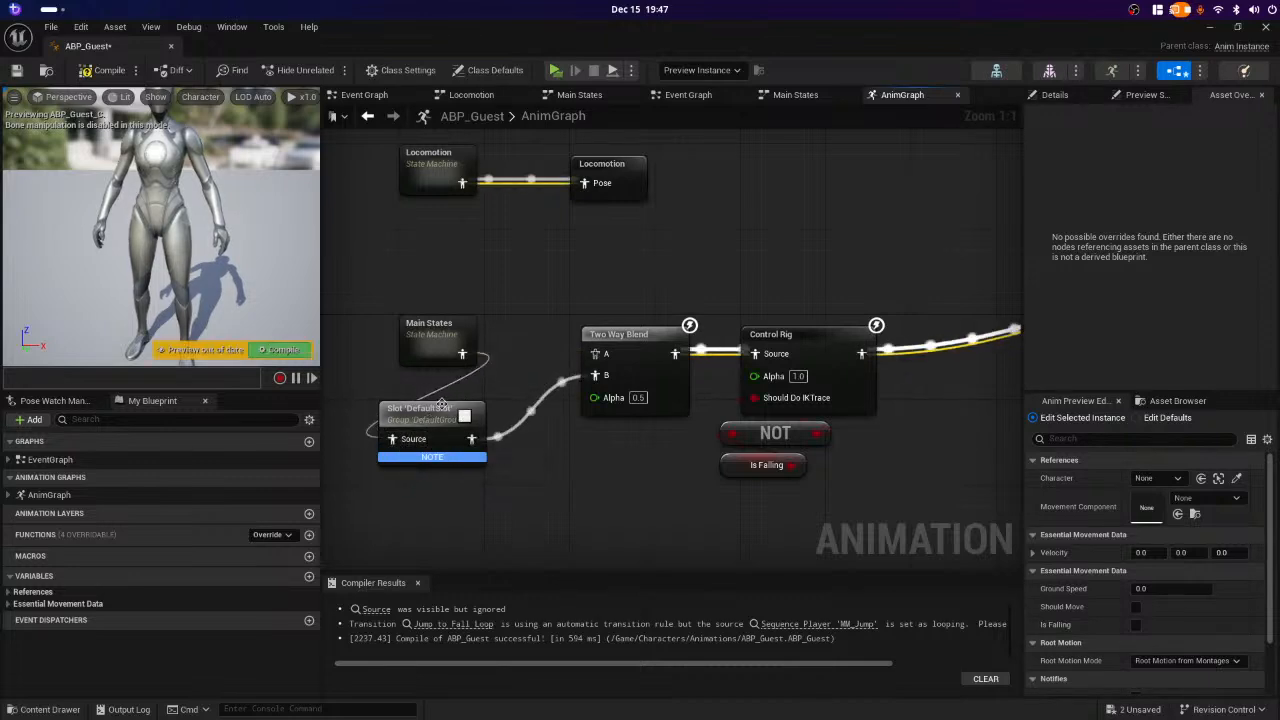
pyautogui.moveTo(441, 404); pyautogui.dragTo(579, 290)
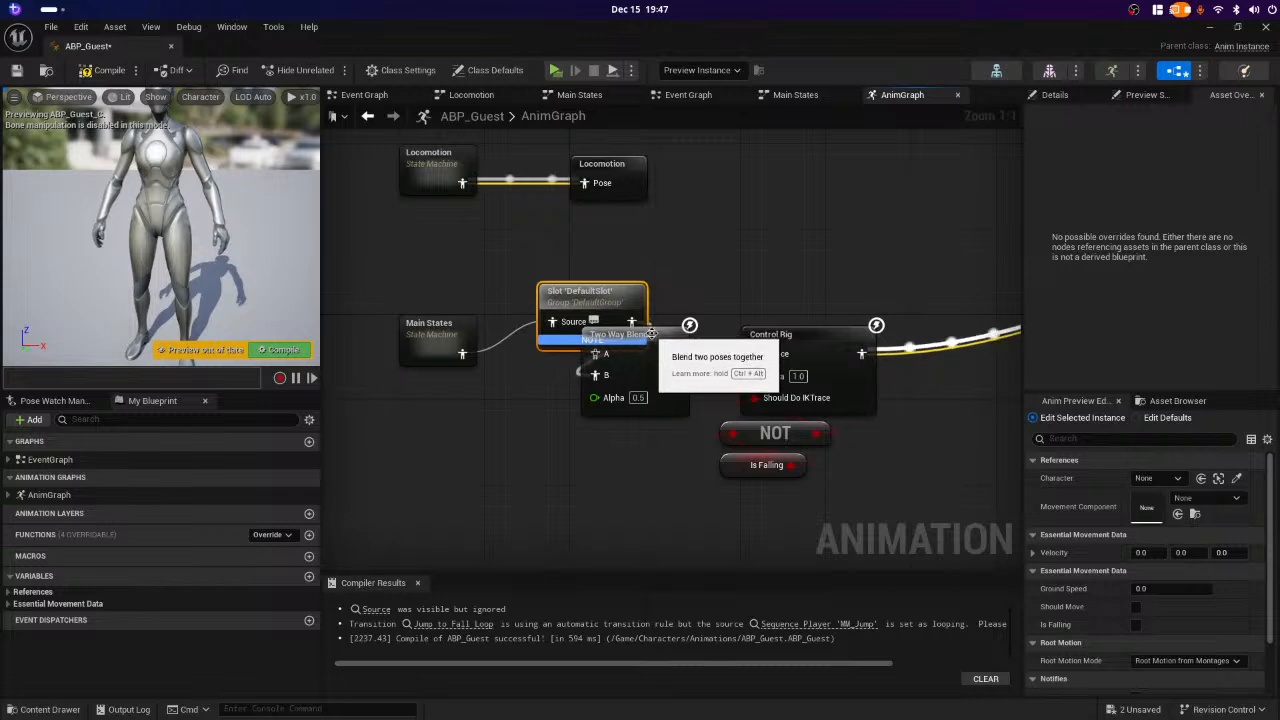
pyautogui.moveTo(661, 347); pyautogui.dragTo(639, 433)
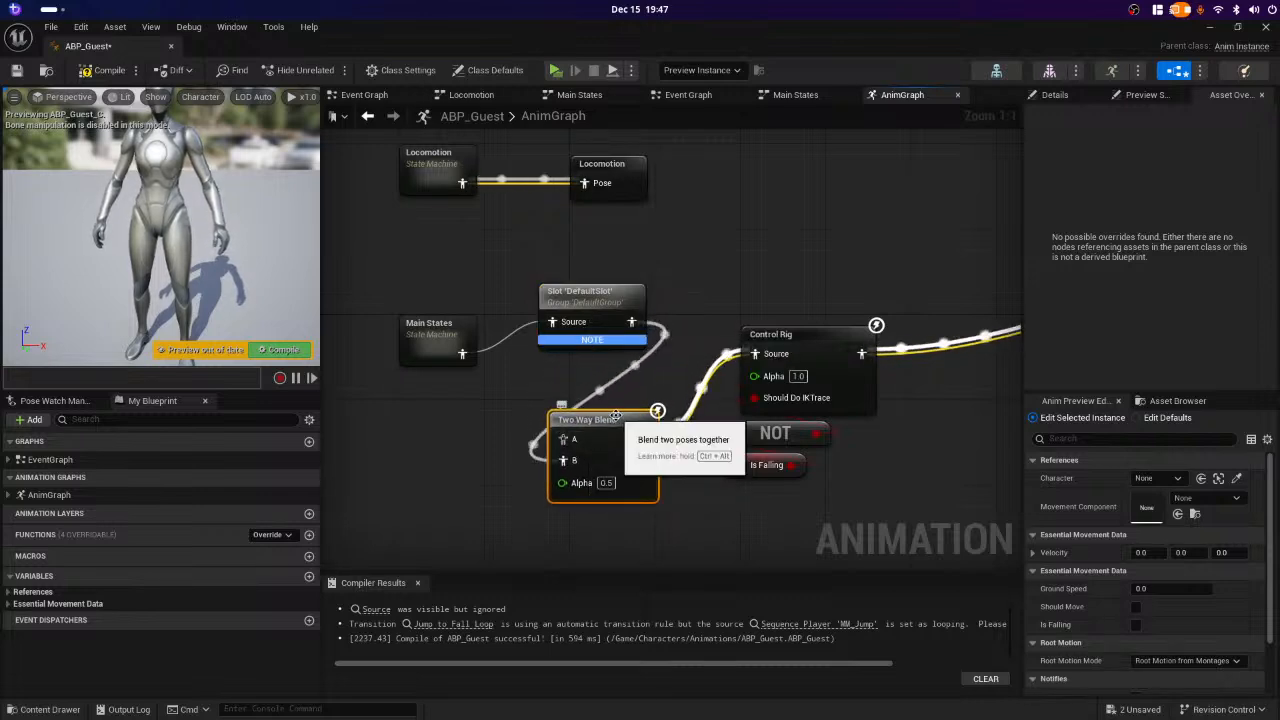
pyautogui.press('Delete')
# - Connect the DefaultSlot output to the Control Rig's Source, lining the node up between Main States and Control Rig, and compile the blueprint
pyautogui.moveTo(631, 321); pyautogui.dragTo(778, 356)
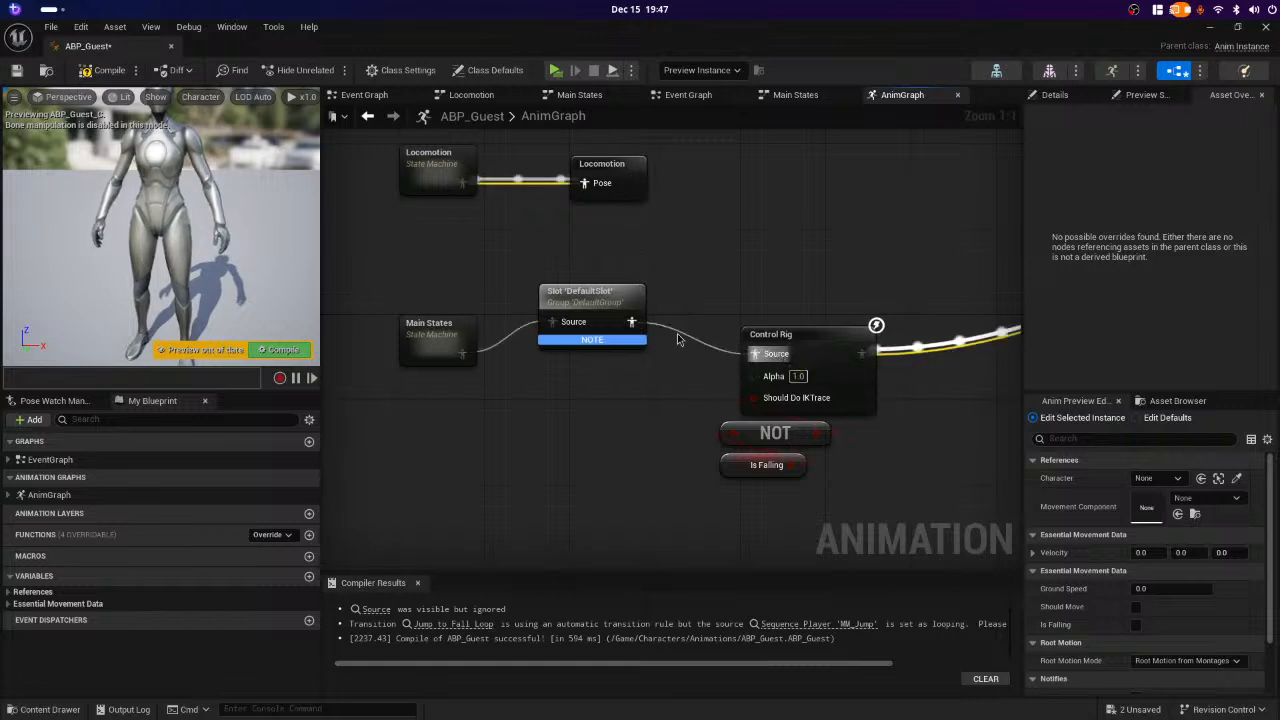
pyautogui.moveTo(602, 291); pyautogui.dragTo(645, 323)
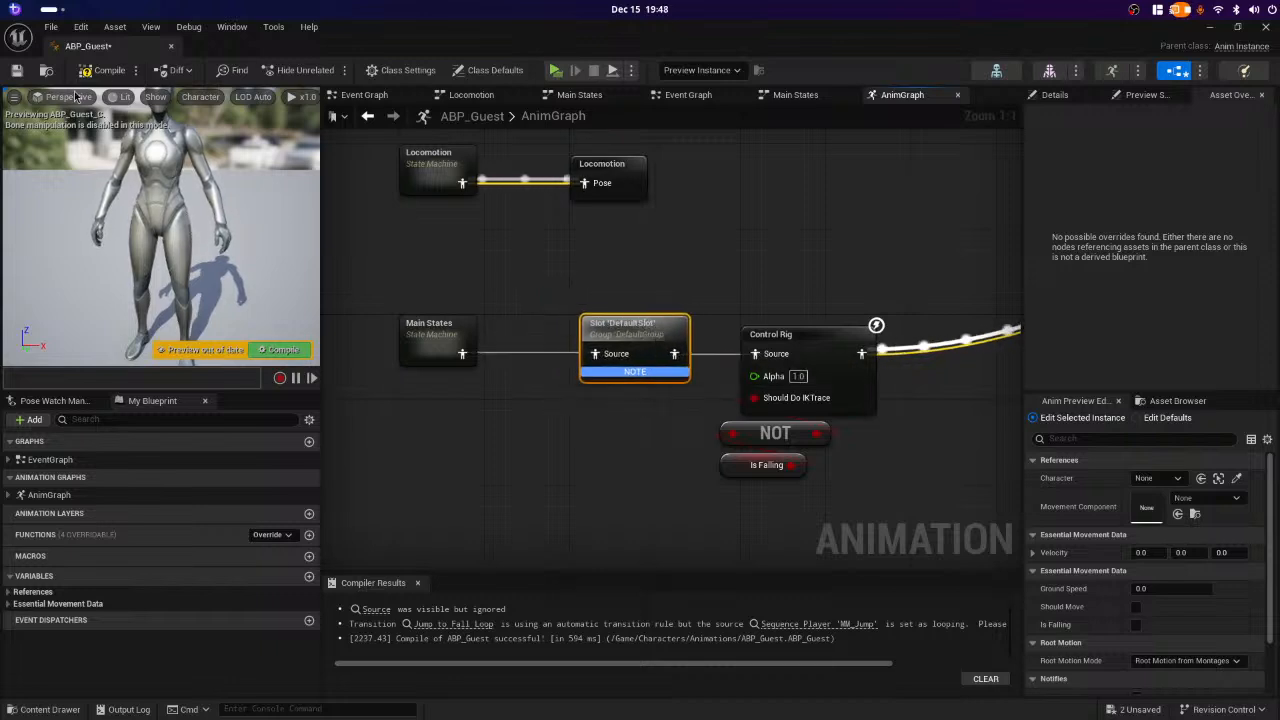
pyautogui.click(103, 72)
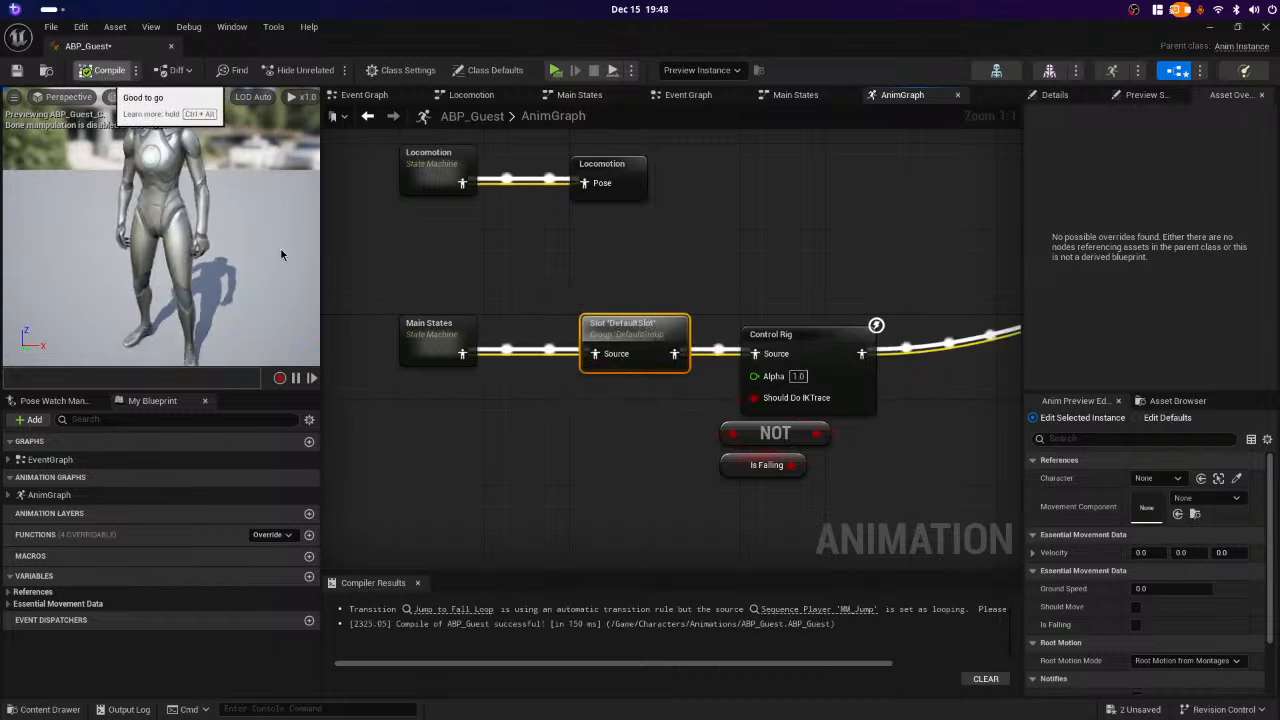
# - Add a Two Way Blend node between Control Rig and Output Pose and connect the Control Rig output to its input A
pyautogui.moveTo(499, 516); pyautogui.dragTo(526, 509, button='right')
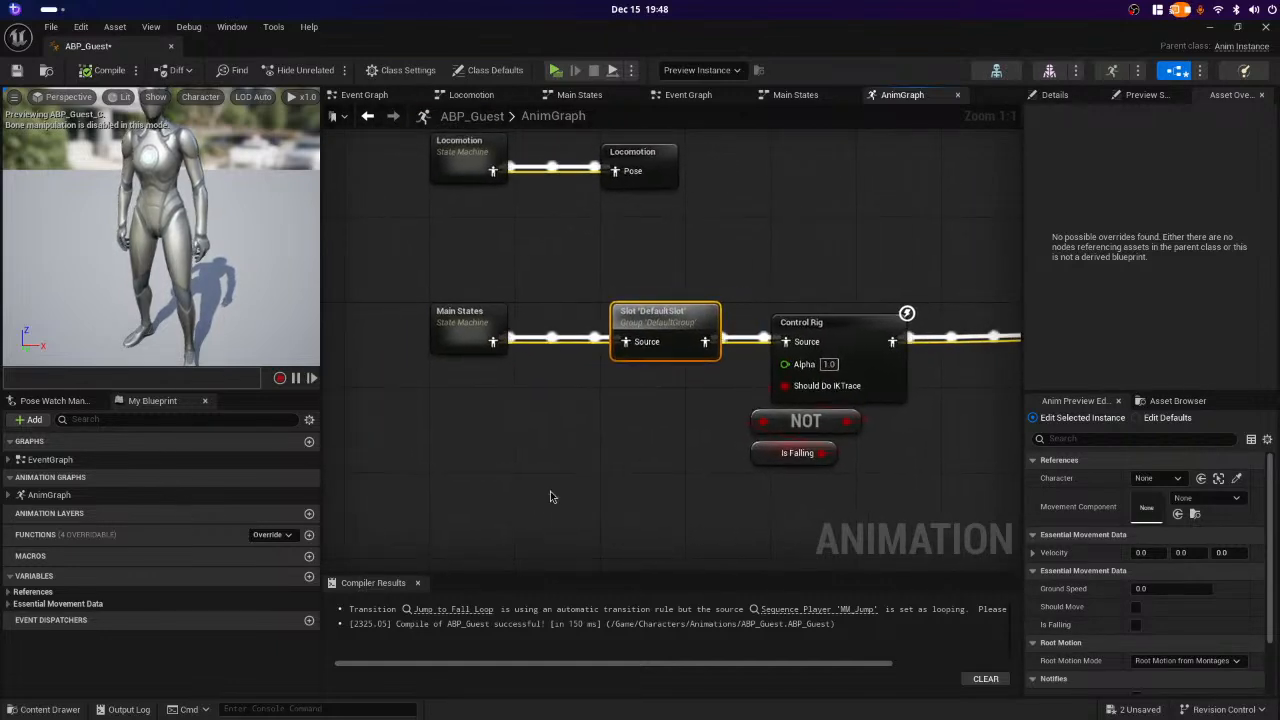
pyautogui.moveTo(668, 490); pyautogui.dragTo(563, 497, button='right')
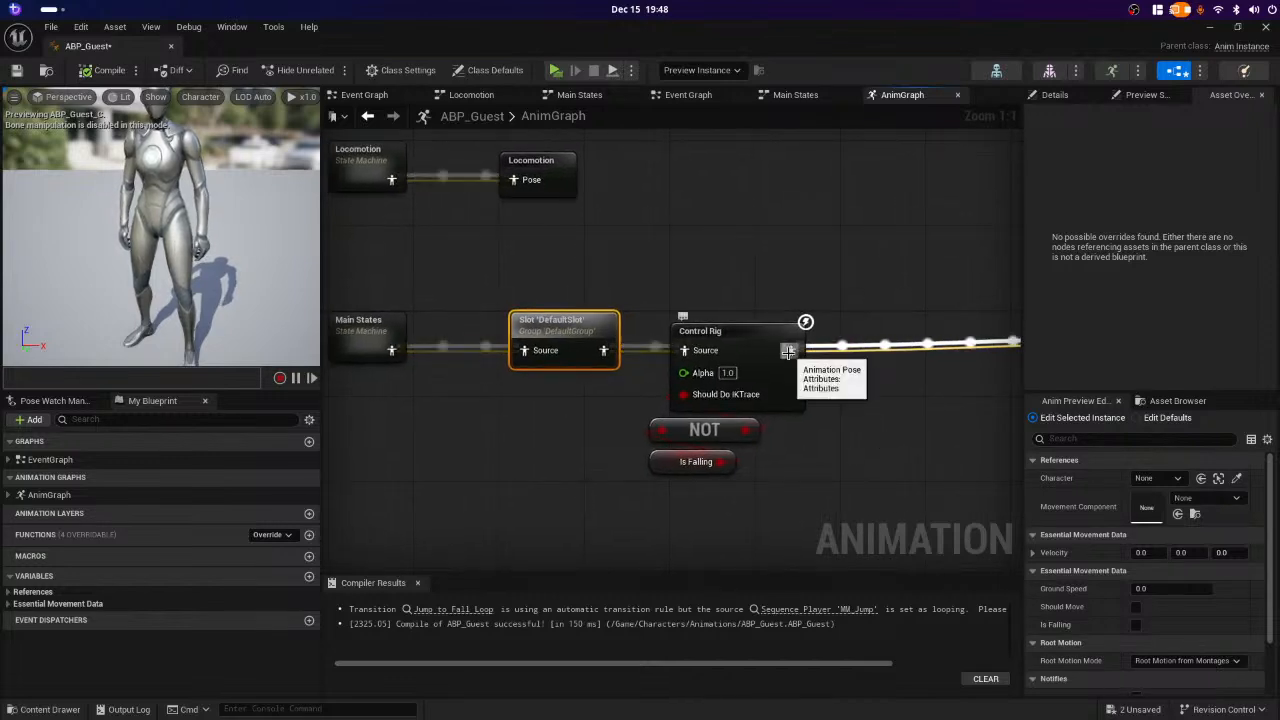
pyautogui.moveTo(977, 463); pyautogui.dragTo(776, 481, button='right')
pyautogui.rightClick(730, 271)
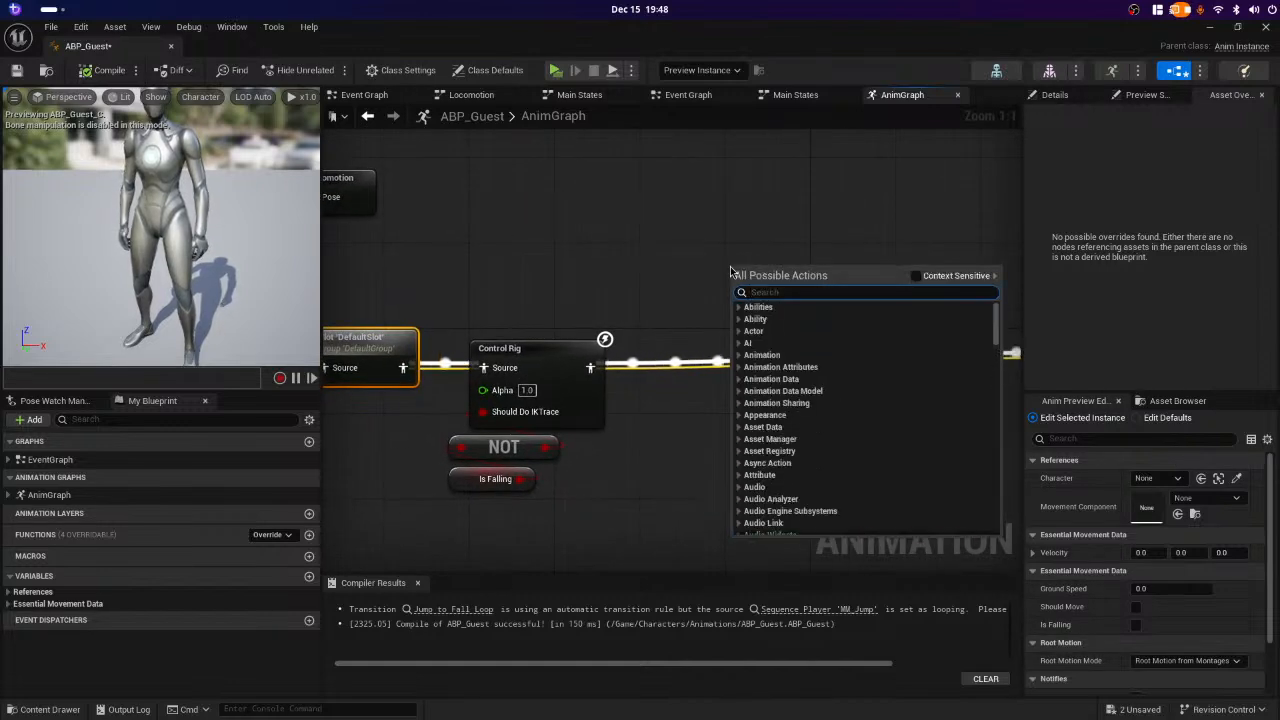
pyautogui.write('blend')
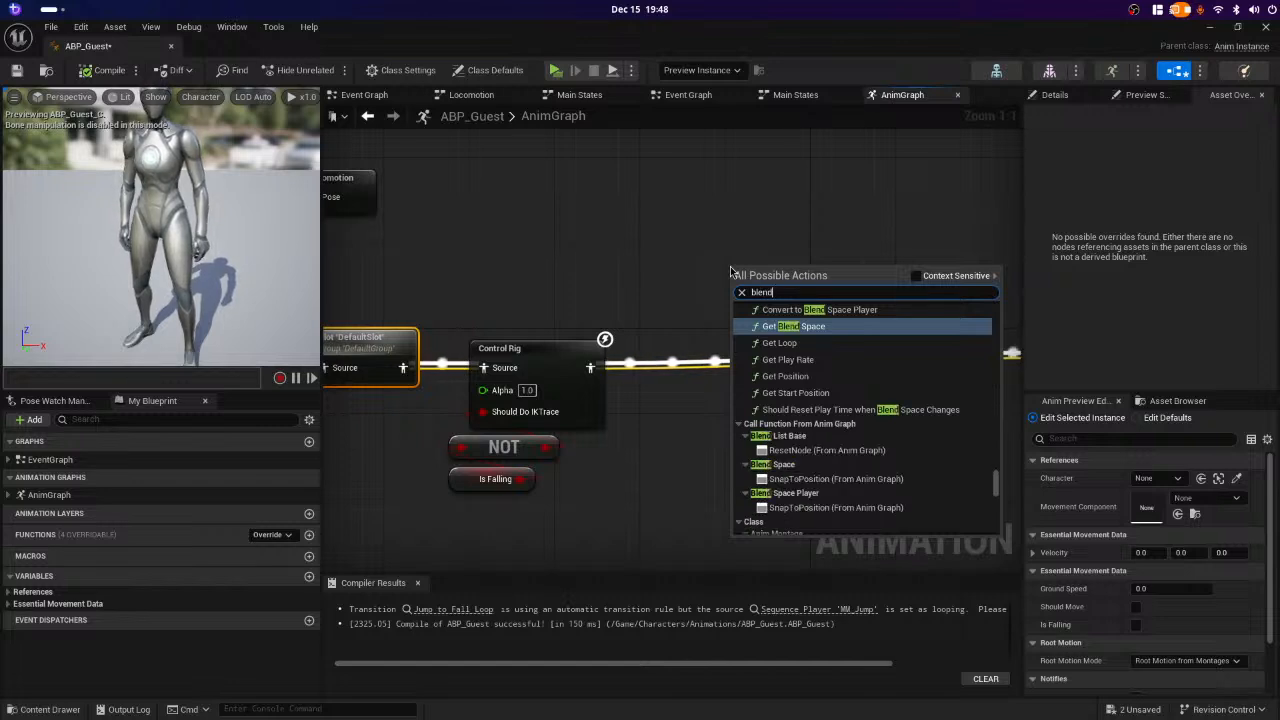
pyautogui.press('BackSpace')
pyautogui.press('BackSpace')
pyautogui.press('BackSpace')
pyautogui.press('BackSpace')
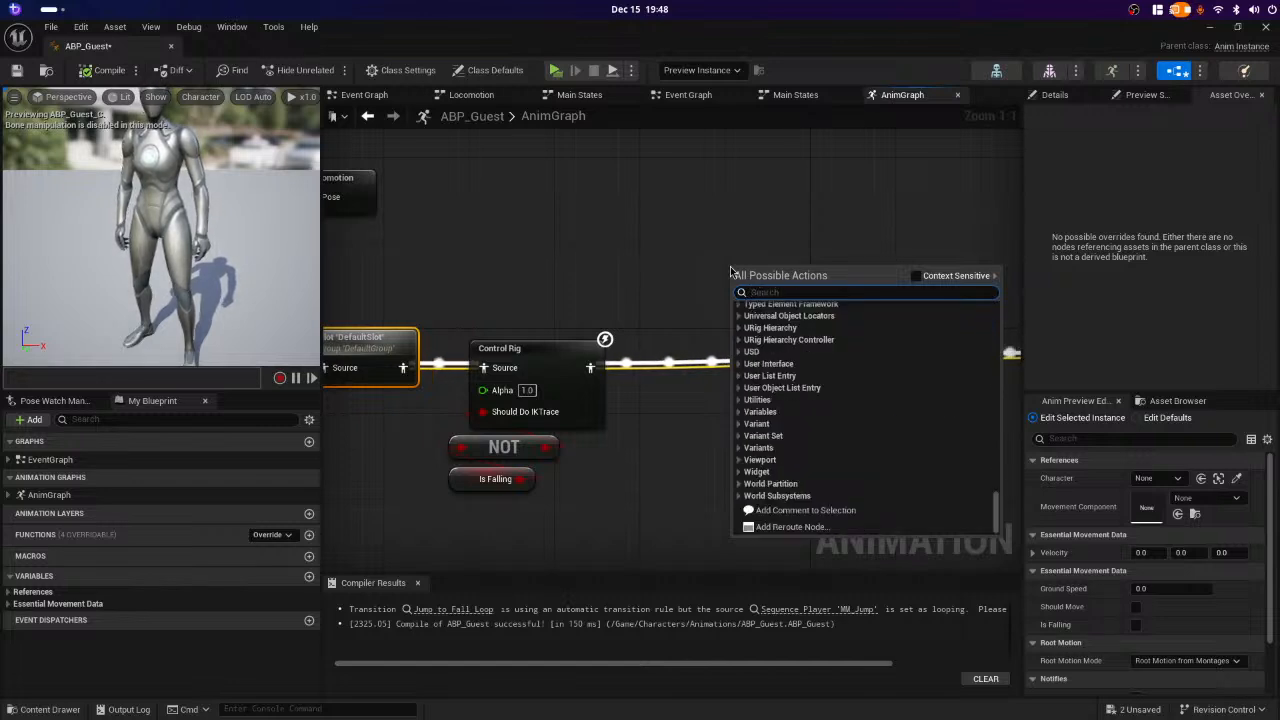
pyautogui.write('two')
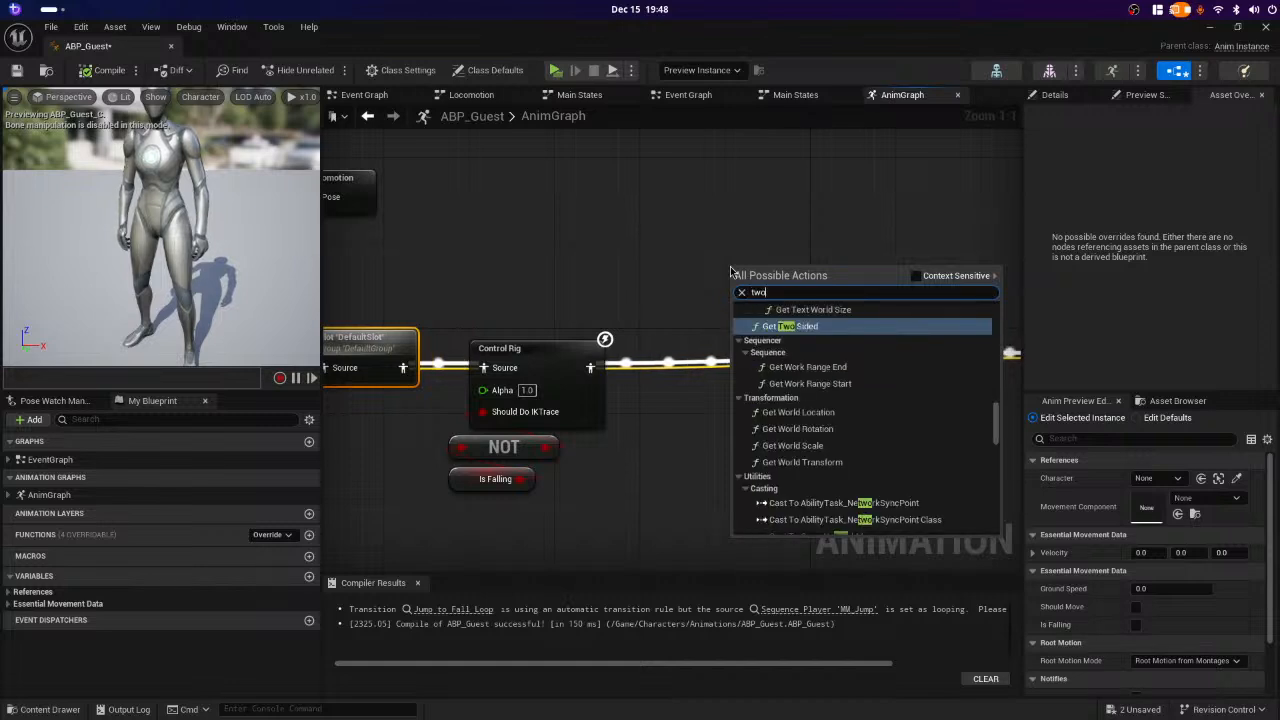
pyautogui.write(' way blend')
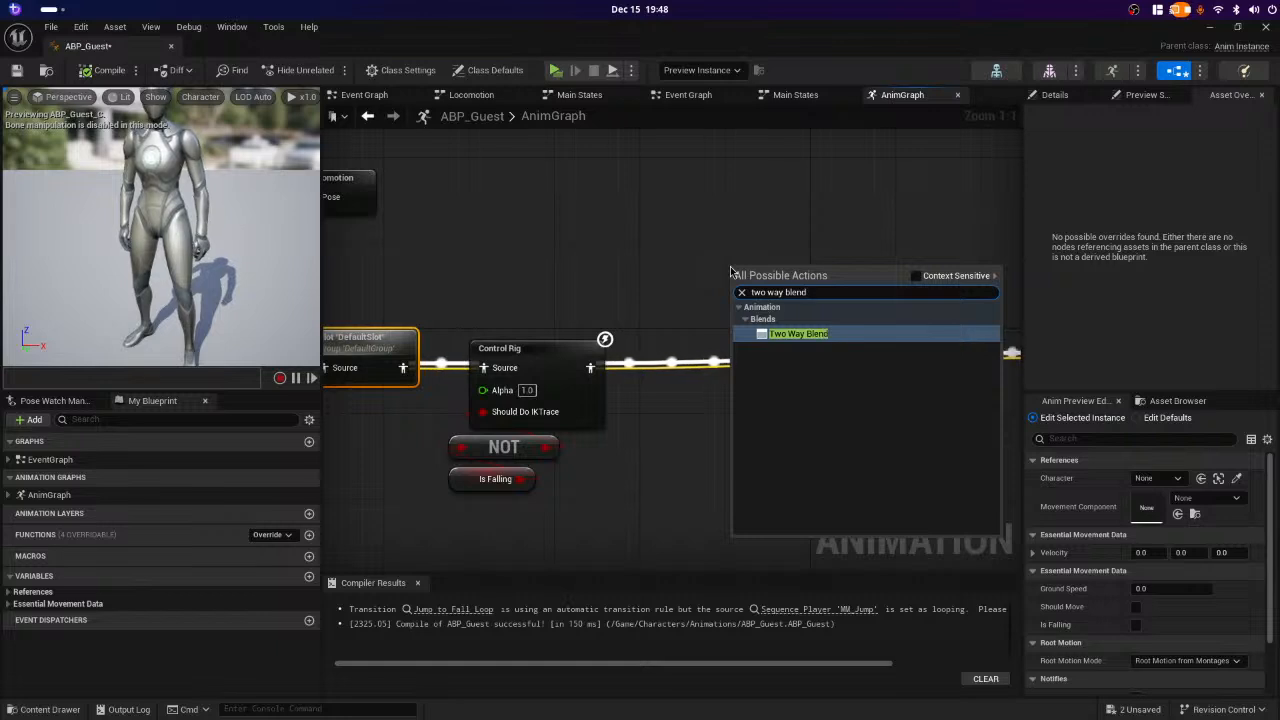
pyautogui.press('Return')
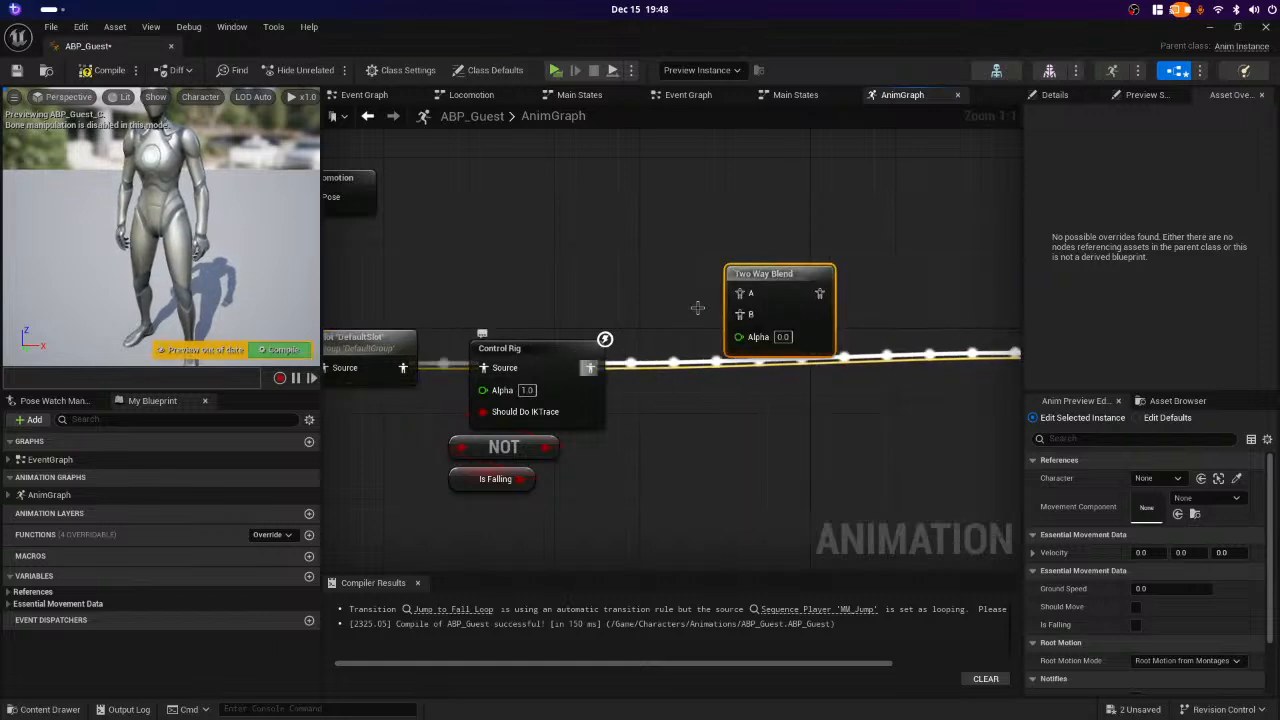
pyautogui.moveTo(590, 367); pyautogui.dragTo(846, 327)
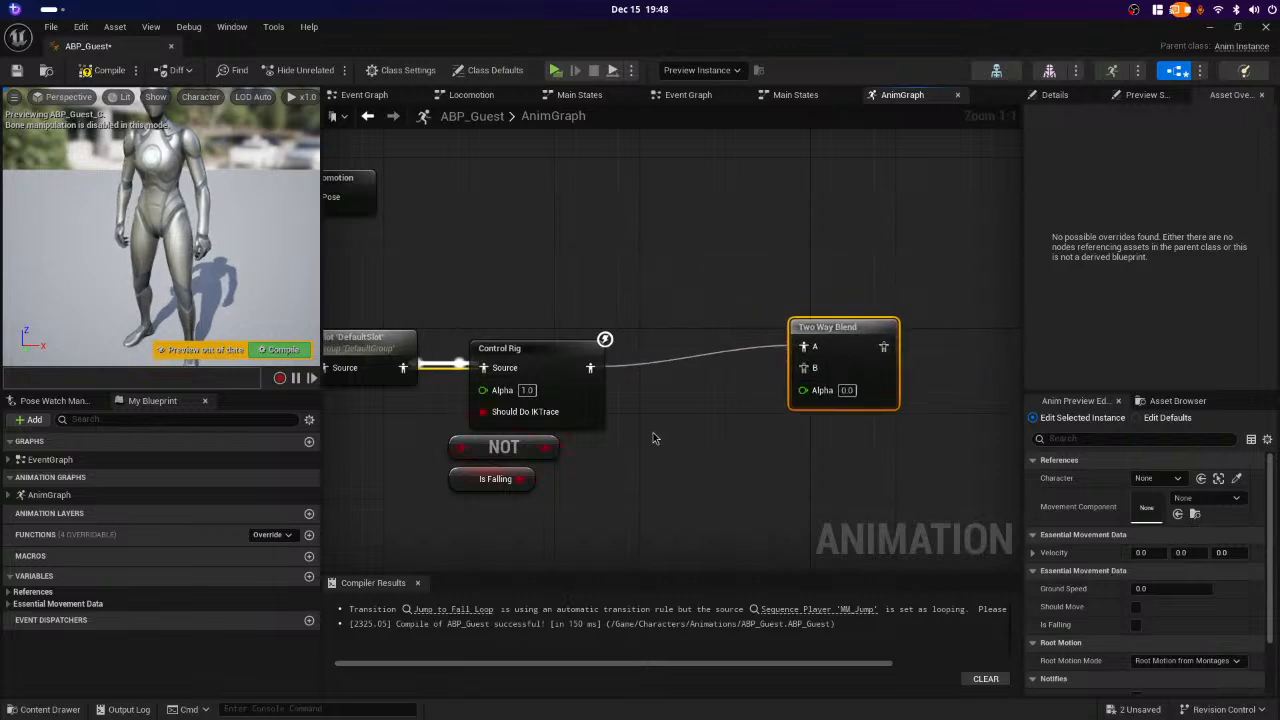
# - Delete the Two Way Blend node after the Control Rig and reconnect the Control Rig output to the Output Pose
pyautogui.scroll(-4, 656, 436)
pyautogui.scroll(4, 664, 428)
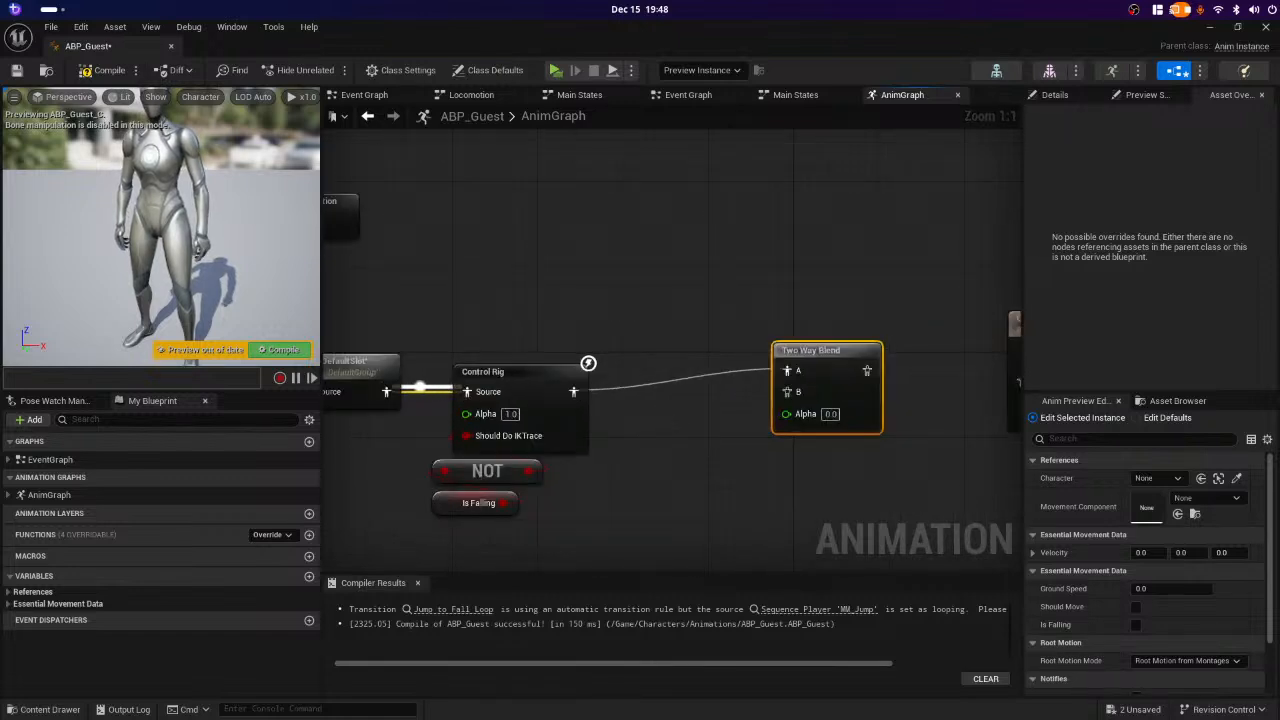
pyautogui.moveTo(668, 414); pyautogui.dragTo(752, 418, button='right')
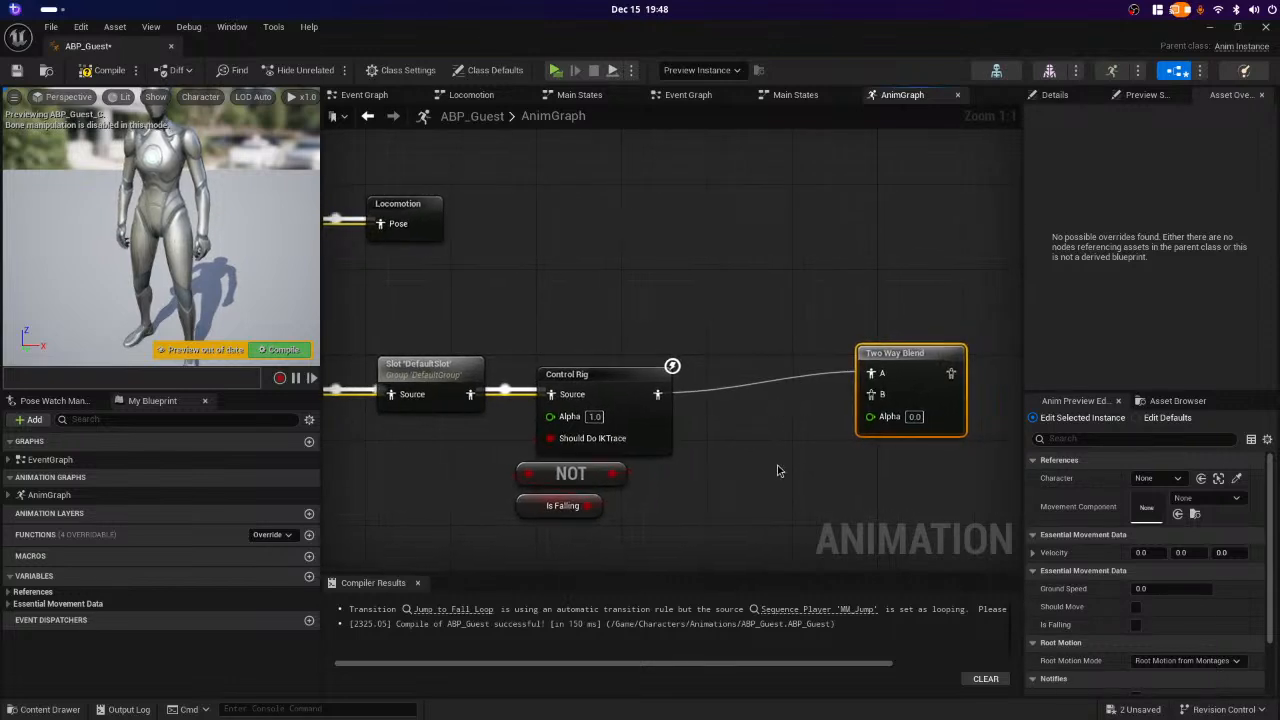
pyautogui.moveTo(778, 470); pyautogui.dragTo(669, 464, button='right')
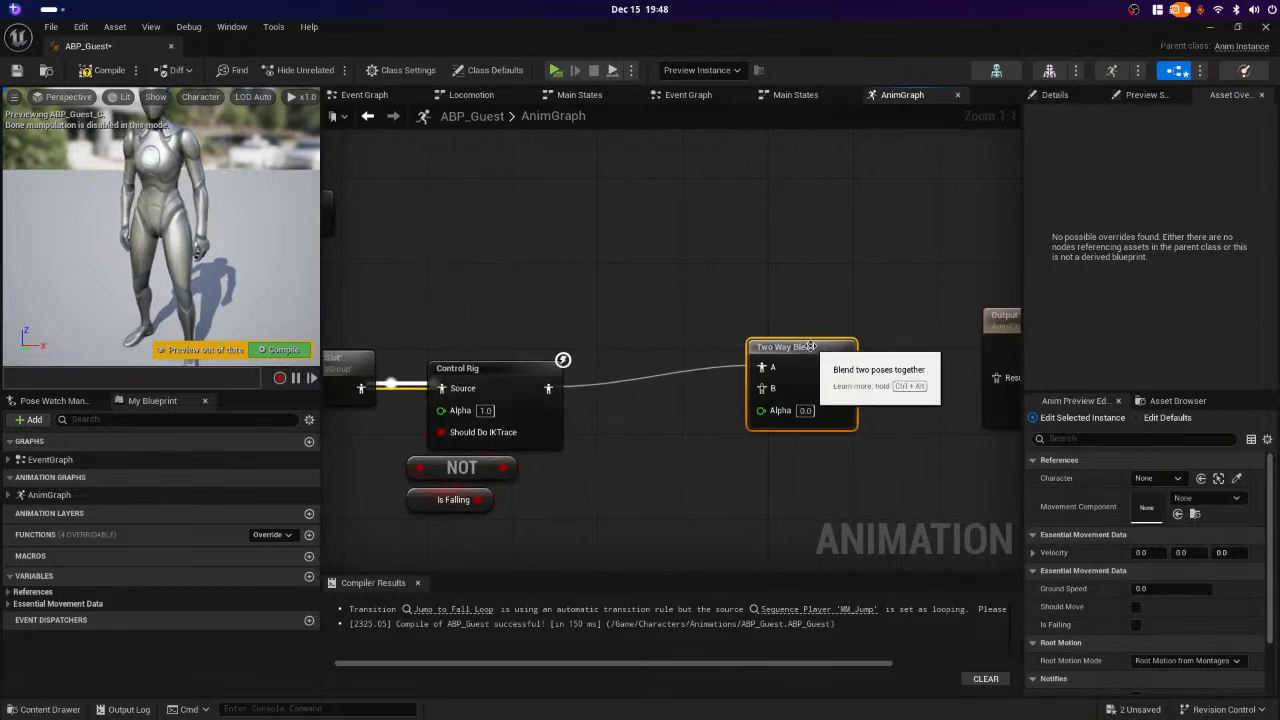
pyautogui.press('Delete')
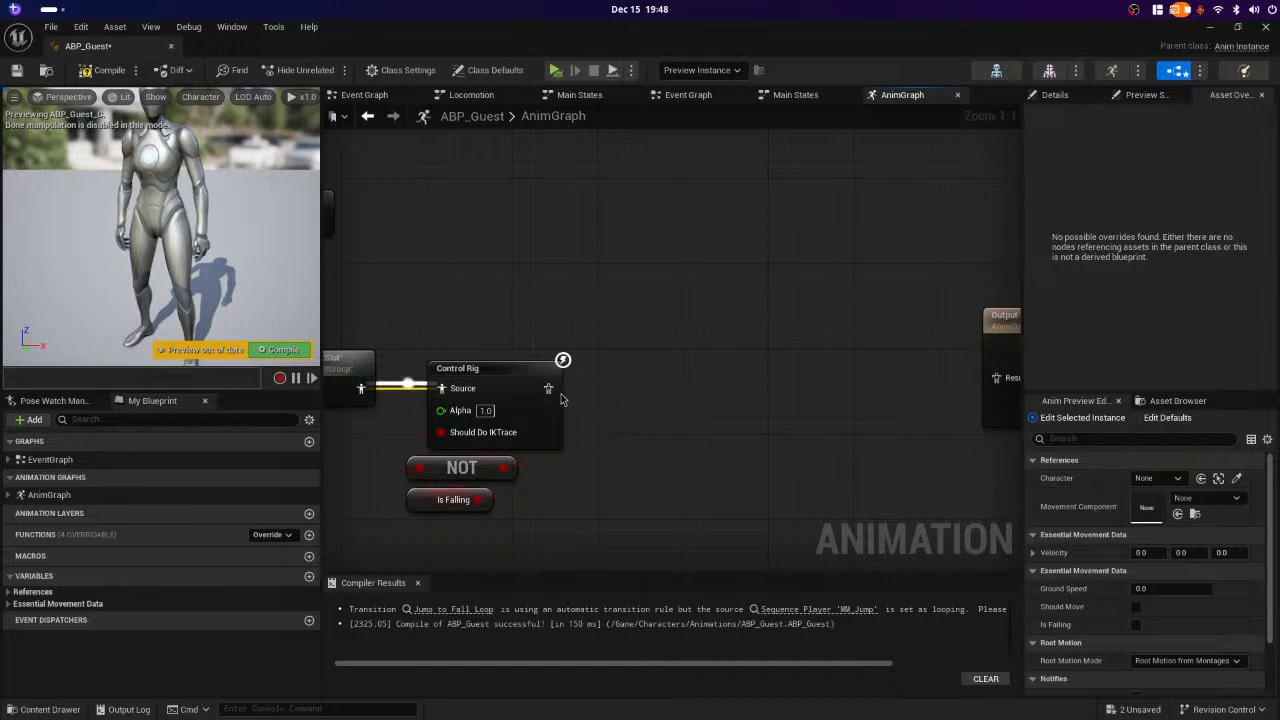
pyautogui.moveTo(548, 388); pyautogui.dragTo(995, 378)
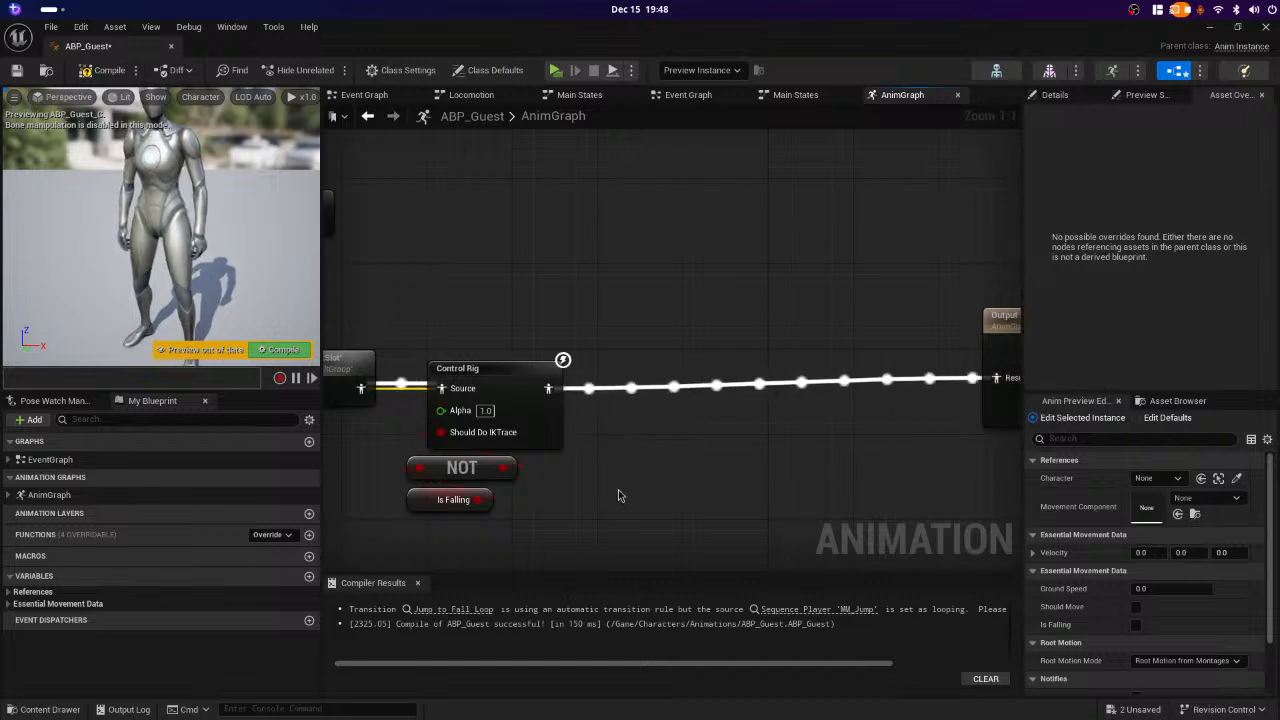
pyautogui.moveTo(618, 496); pyautogui.dragTo(877, 440, button='right')
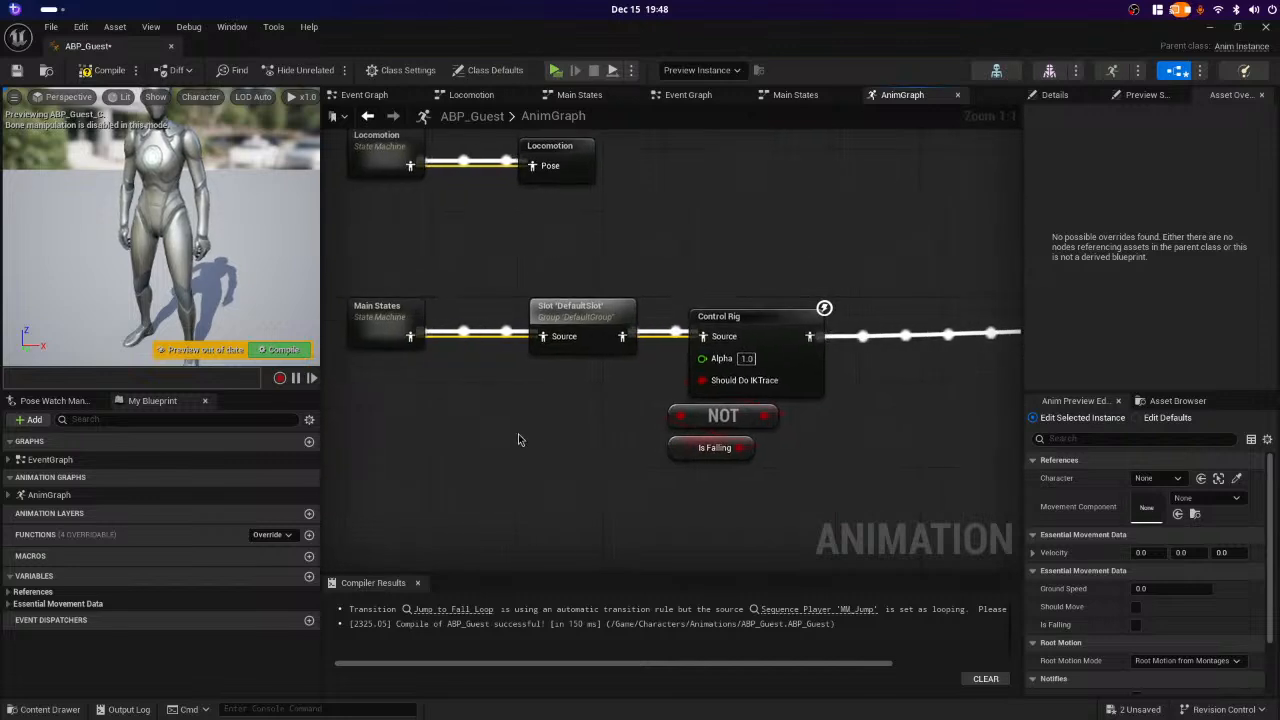
# - Compile the ABP_Guest animation blueprint and return to the level editor
pyautogui.click(99, 76)
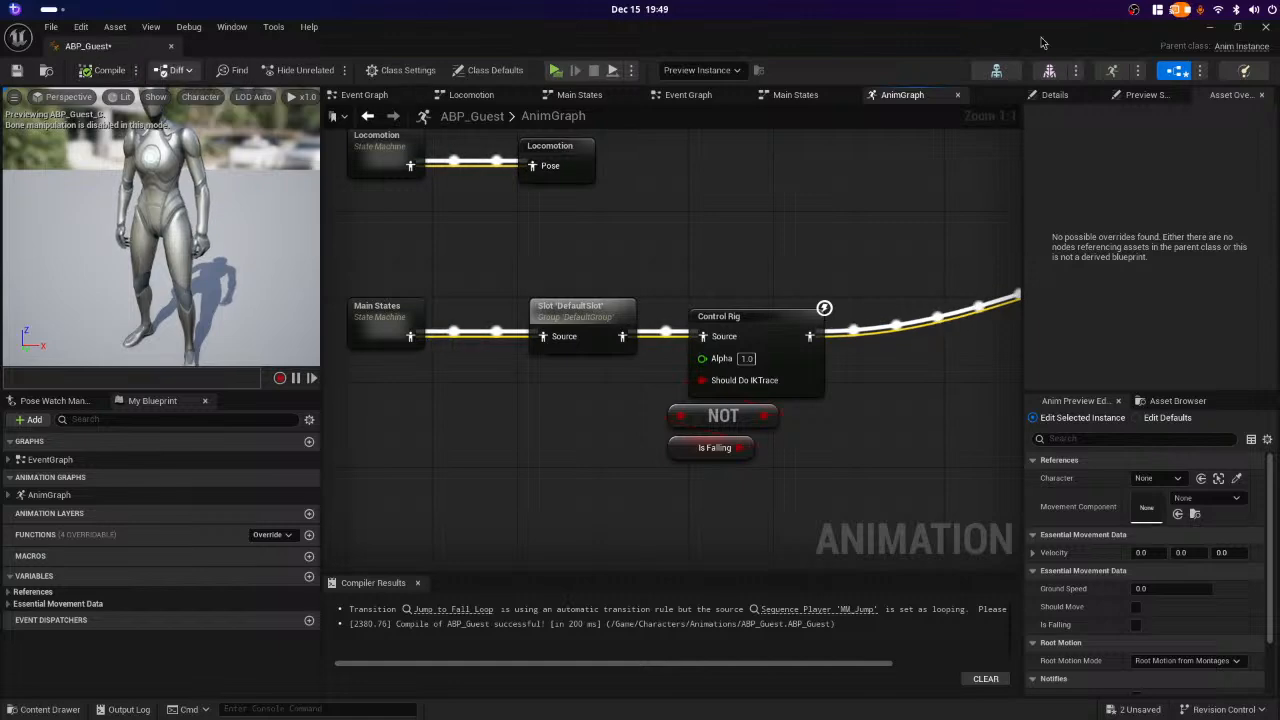
pyautogui.click(1209, 28)
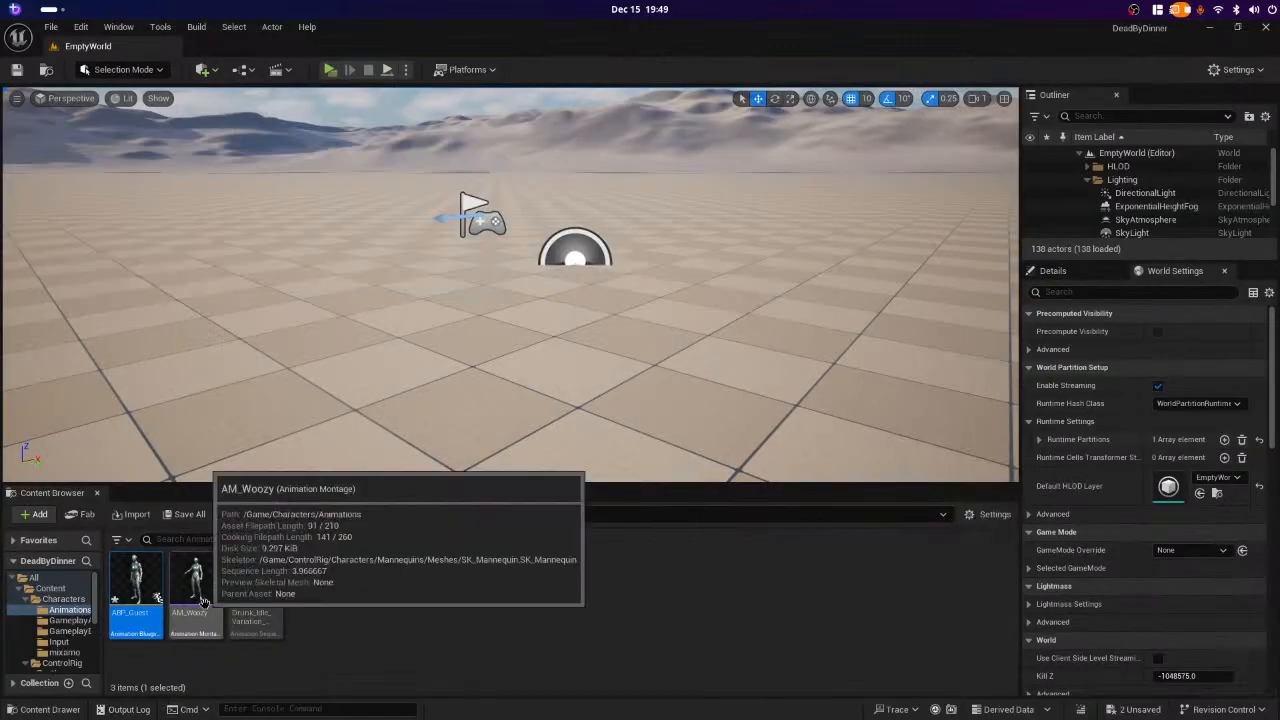
# - Open the Drunk_Idle_Variation_Anim sequence from the Animations folder, check its asset settings, and close it
pyautogui.click(200, 610)
pyautogui.click(252, 587)
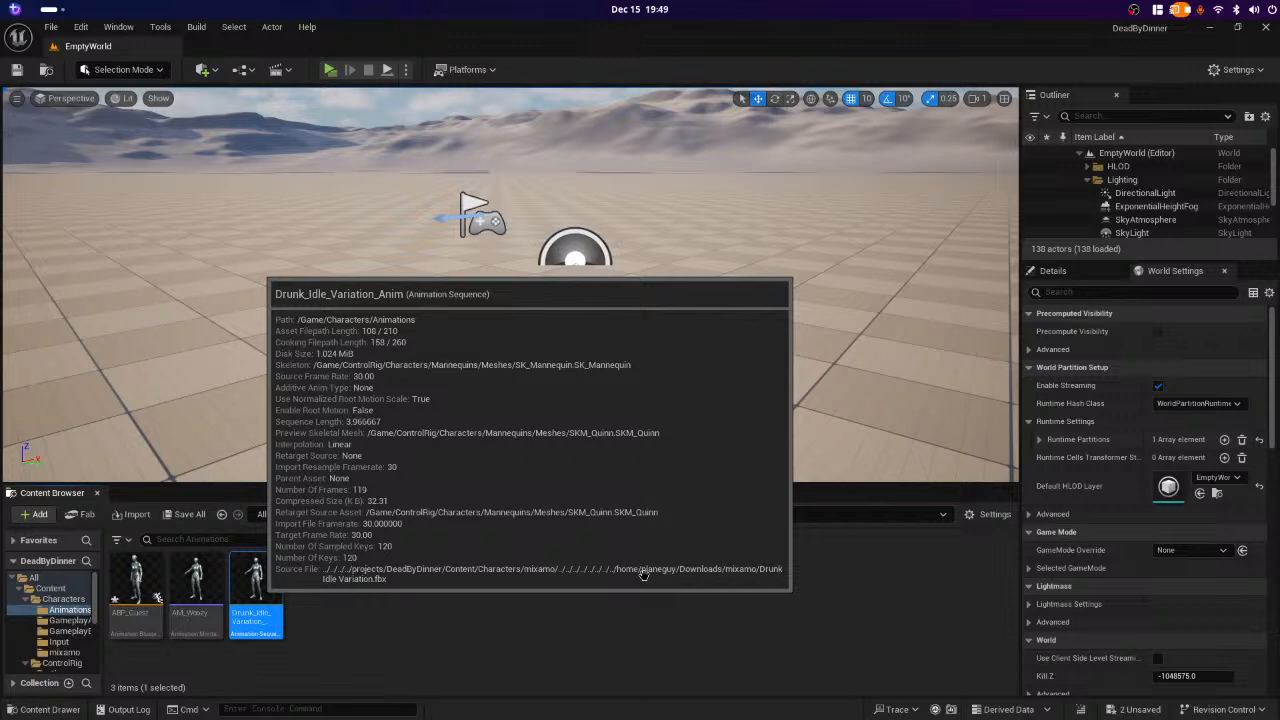
pyautogui.press('super')
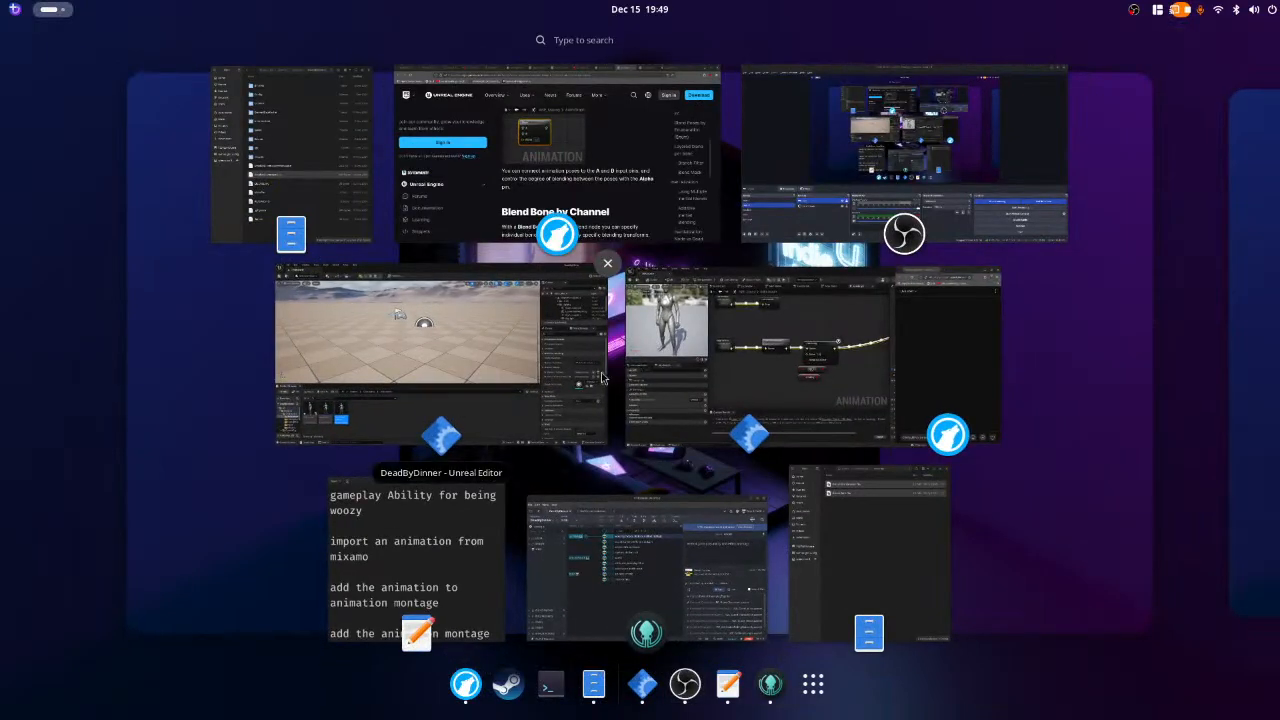
pyautogui.click(686, 357)
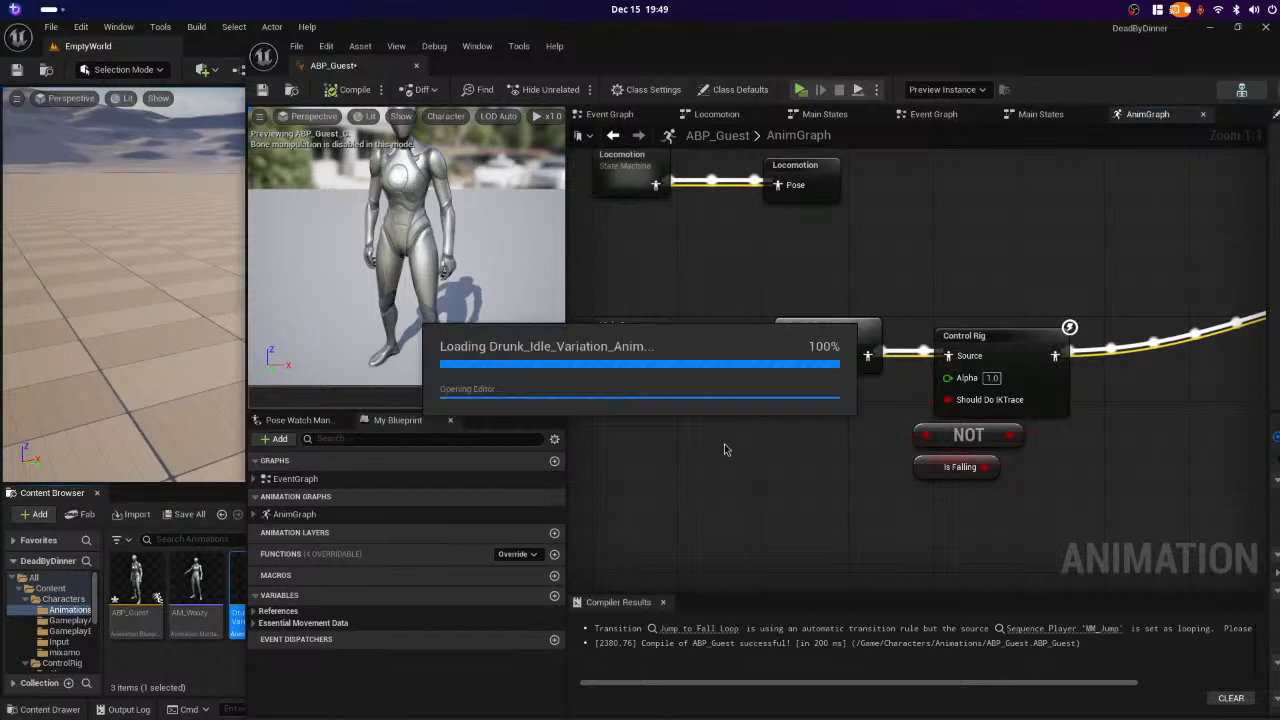
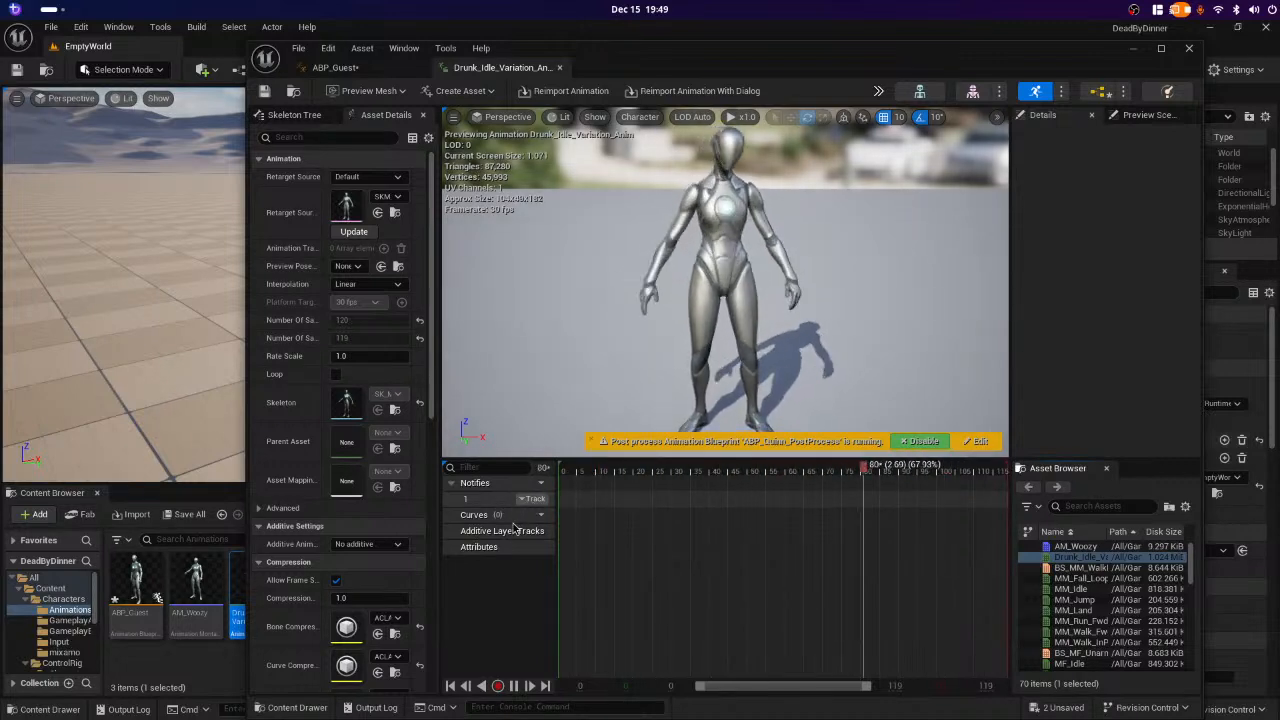
pyautogui.click(561, 68)
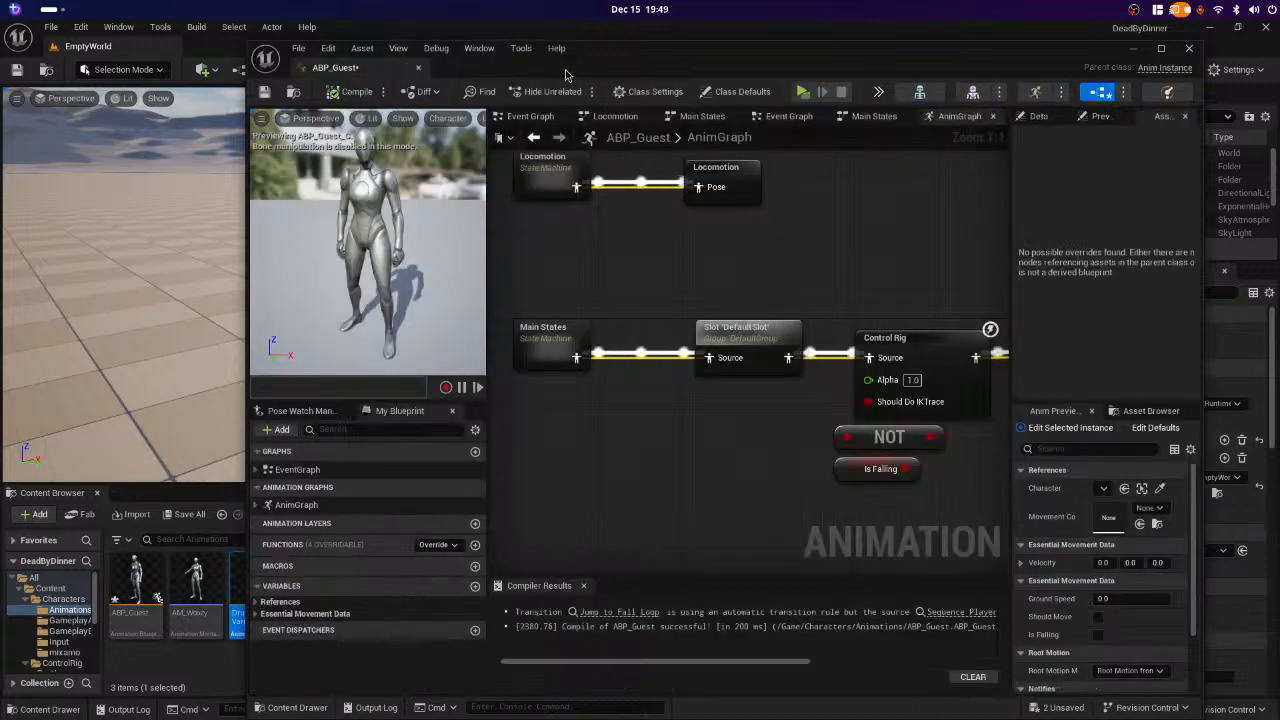
# - Open the AM_Woozy montage and bring up the Slot Manager from its DefaultSlot track
pyautogui.click(166, 608)
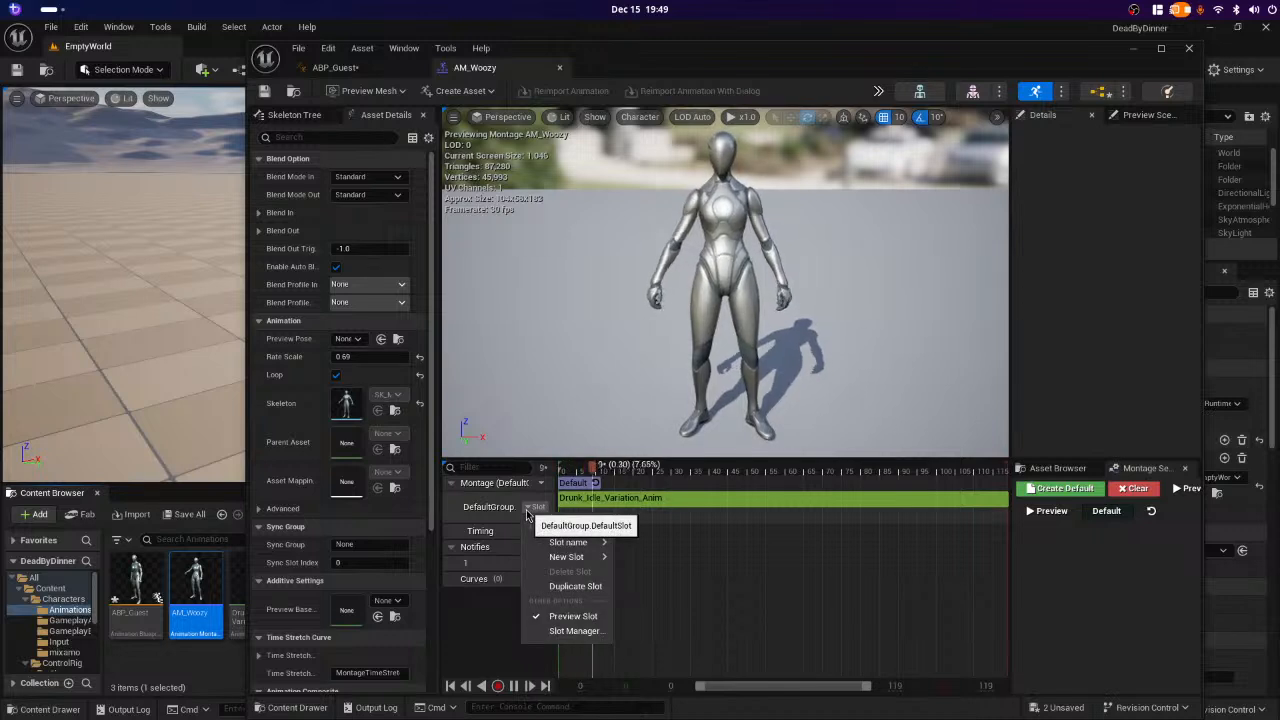
pyautogui.moveTo(600, 549)
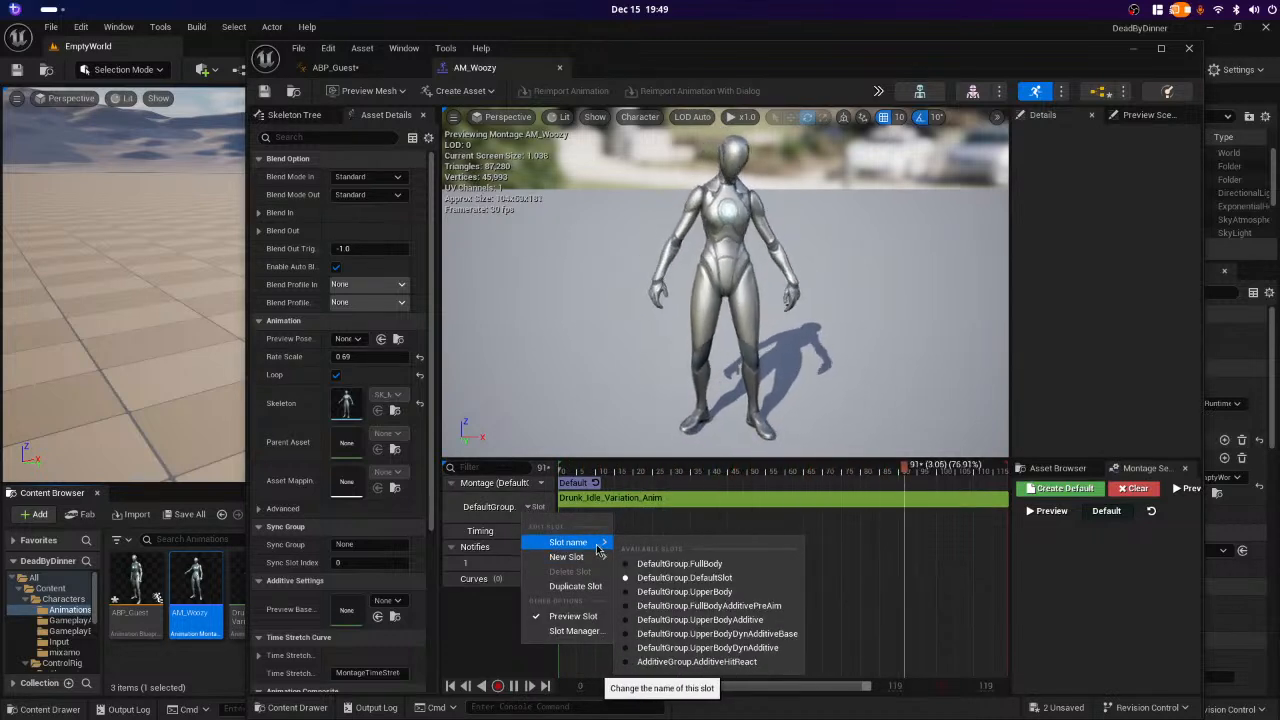
pyautogui.moveTo(568, 565)
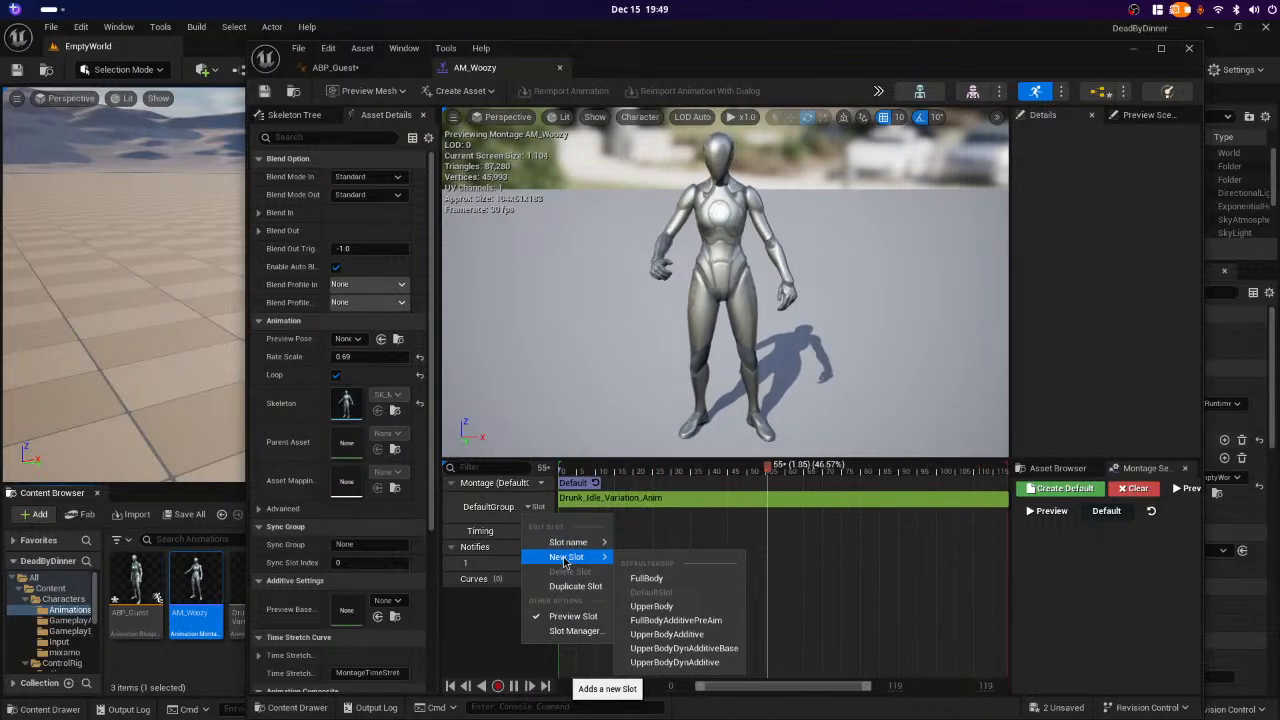
pyautogui.click(575, 630)
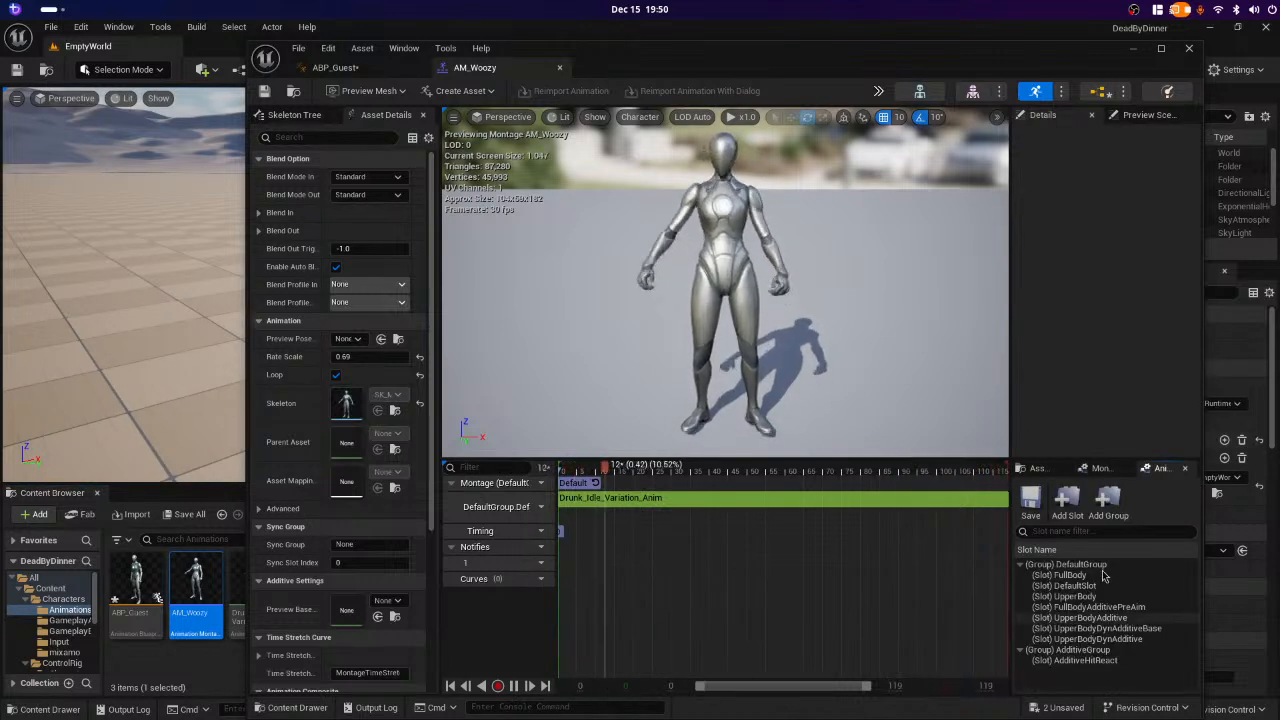
# - Add a new slot named AdditiveStatusEffect to the AdditiveGroup
pyautogui.click(1096, 653)
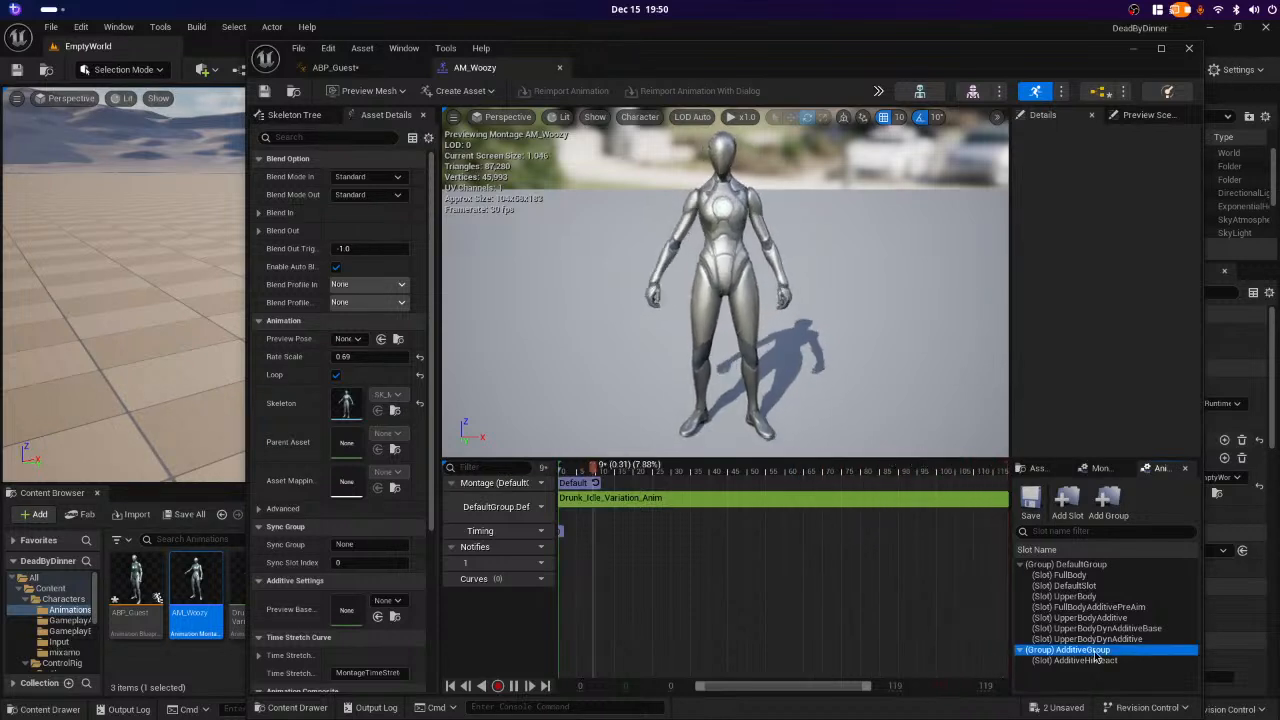
pyautogui.click(1068, 506)
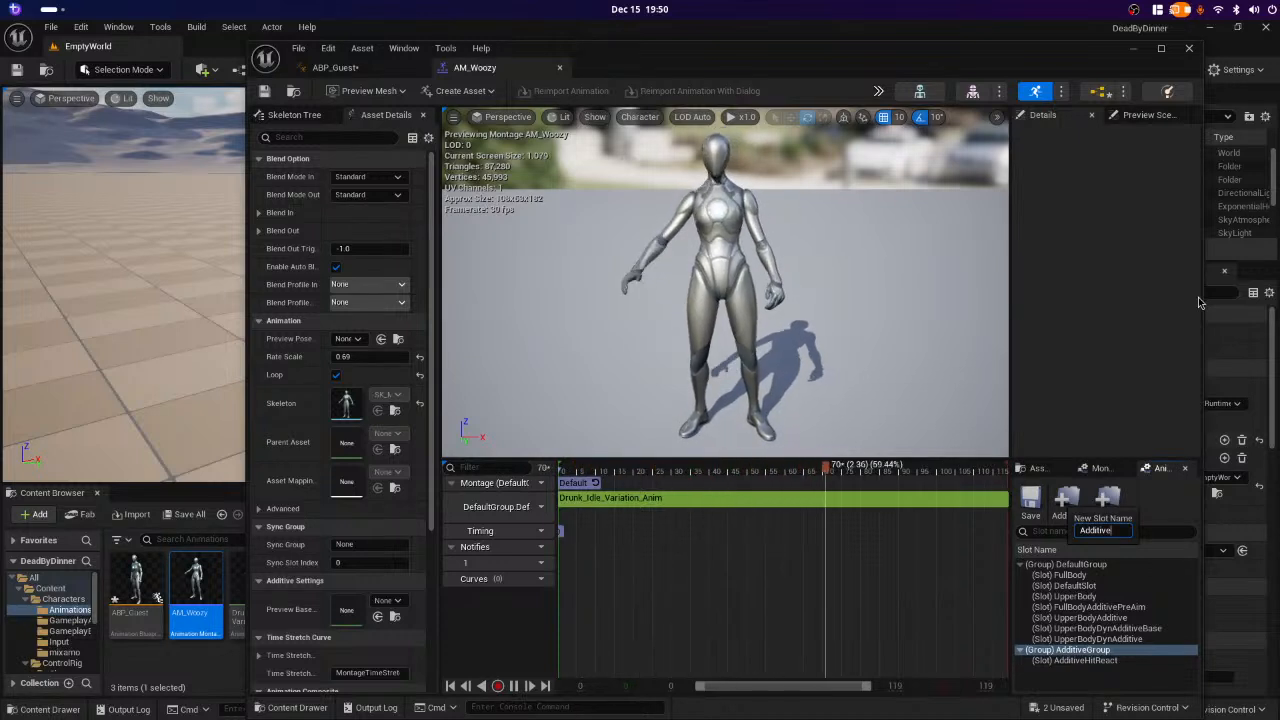
pyautogui.write('Stsus')
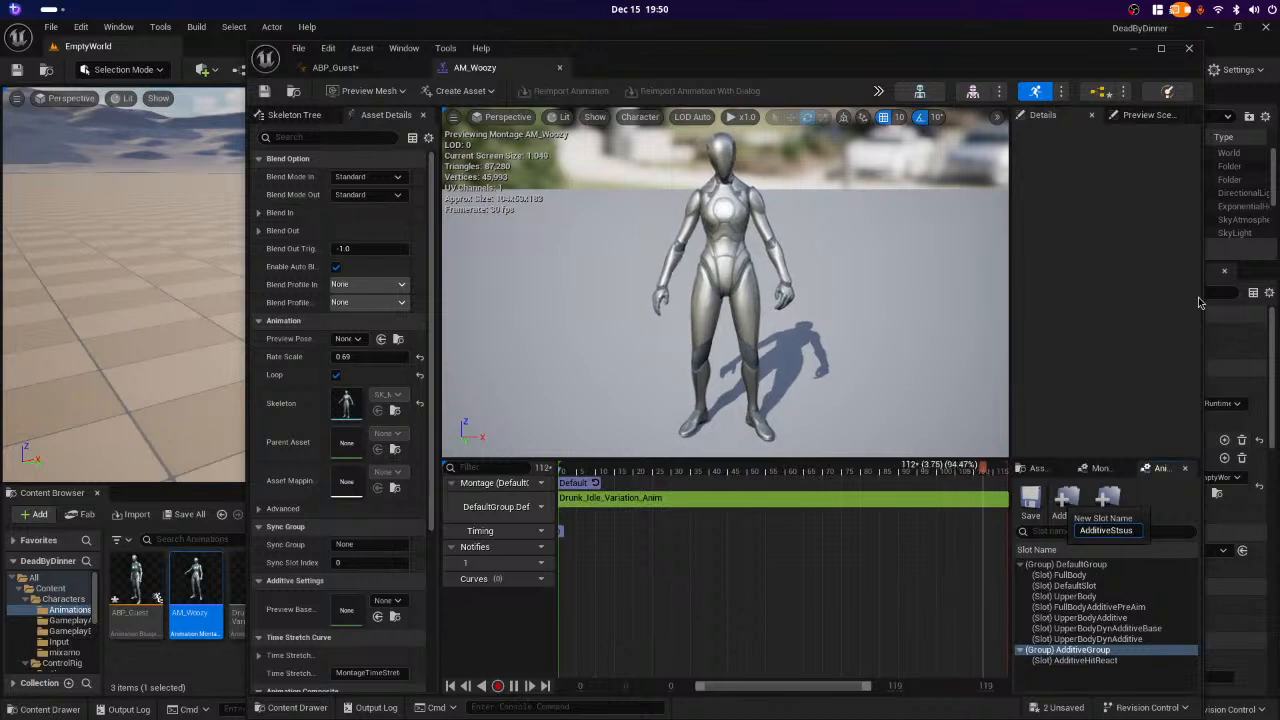
pyautogui.press('BackSpace')
pyautogui.press('BackSpace')
pyautogui.press('BackSpace')
pyautogui.write('atusEffect')
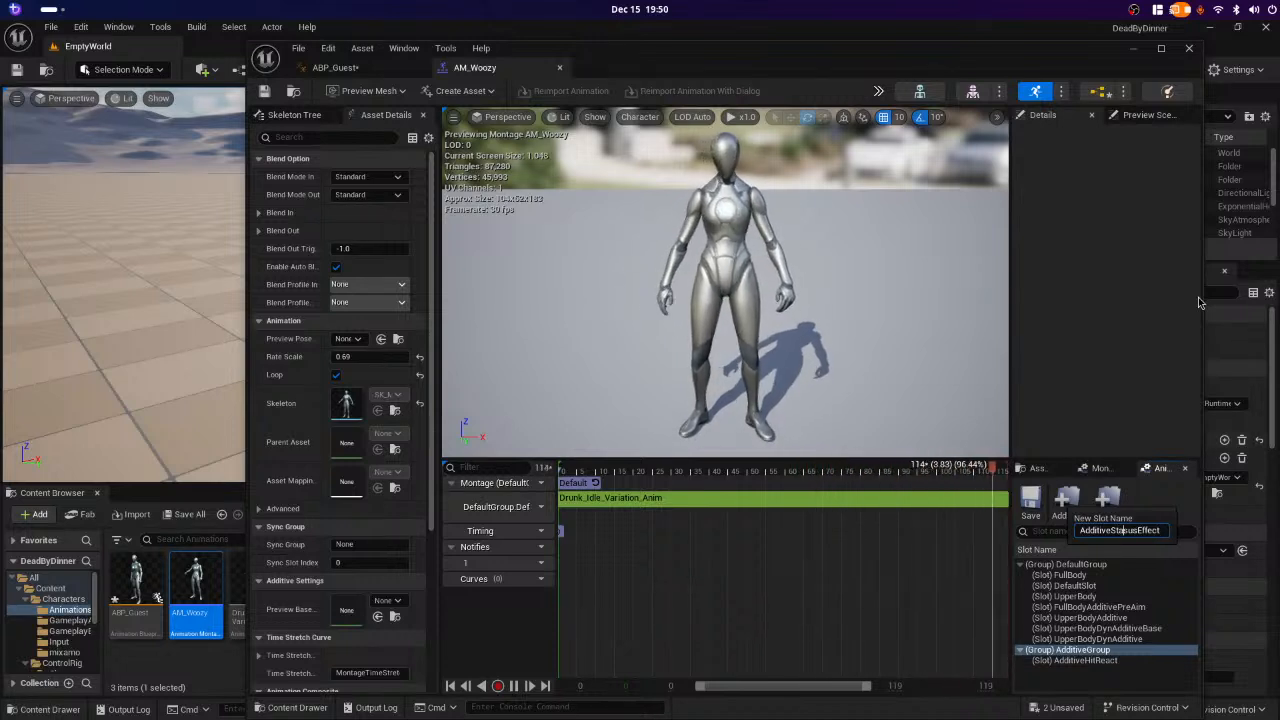
pyautogui.press('Left')
pyautogui.press('Left')
pyautogui.press('Left')
pyautogui.press('Left')
pyautogui.press('Left')
pyautogui.press('Left')
pyautogui.press('Left')
pyautogui.press('Left')
pyautogui.press('Left')
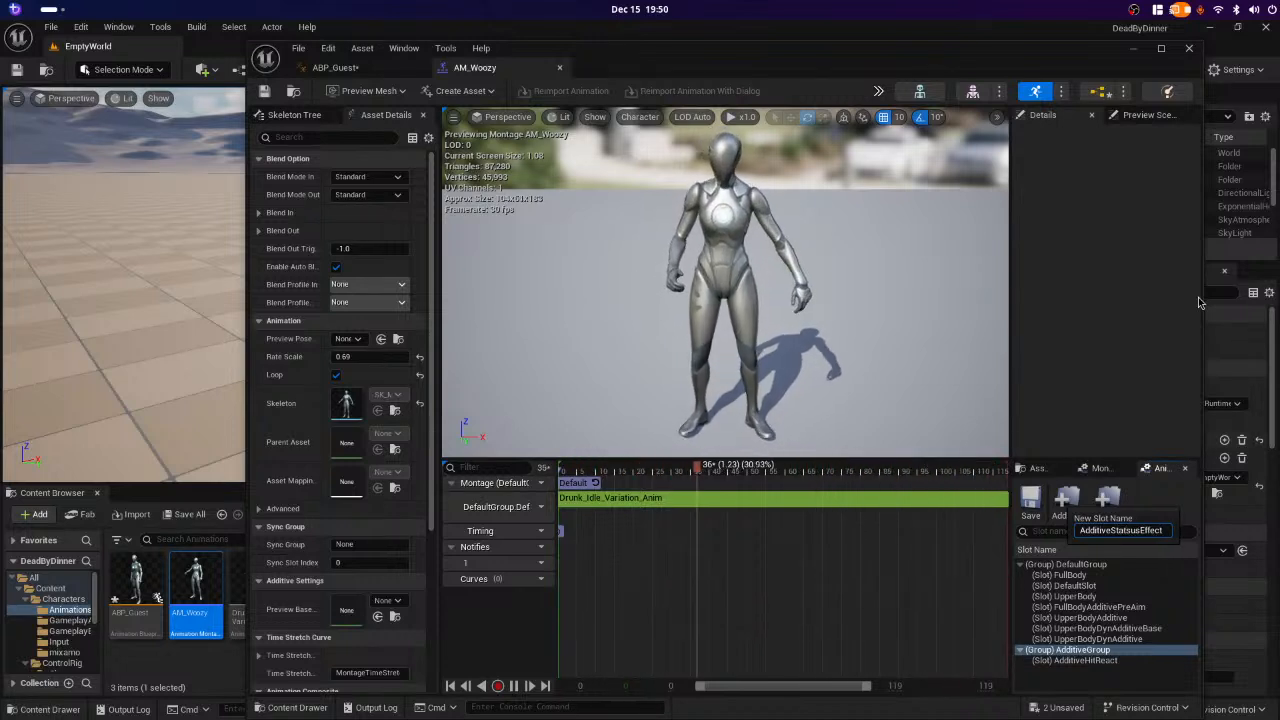
pyautogui.write('t')
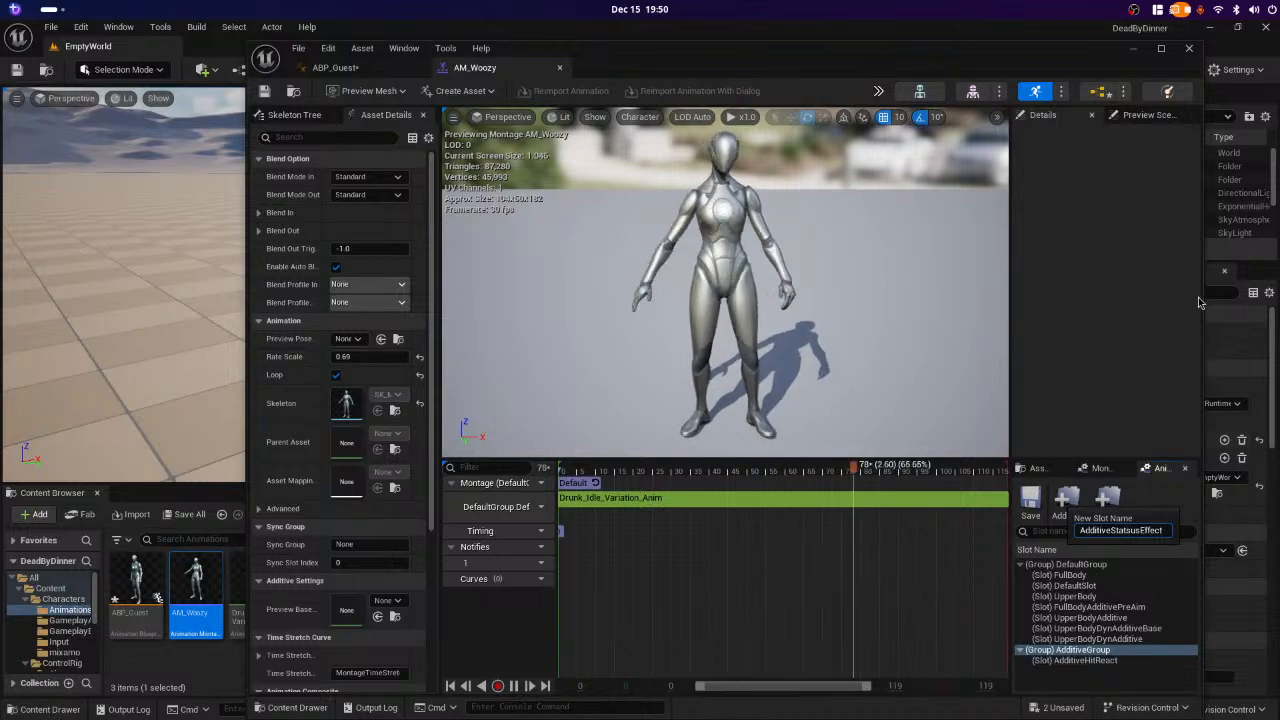
pyautogui.press('Delete')
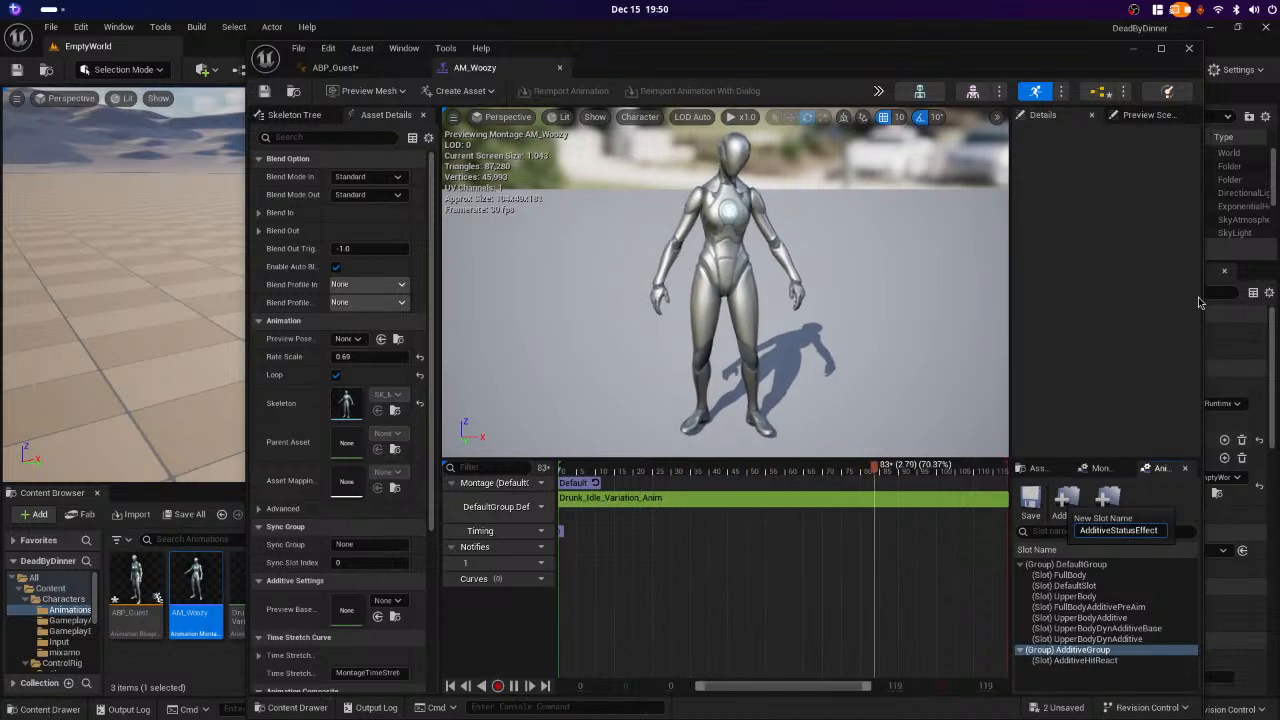
pyautogui.press('Return')
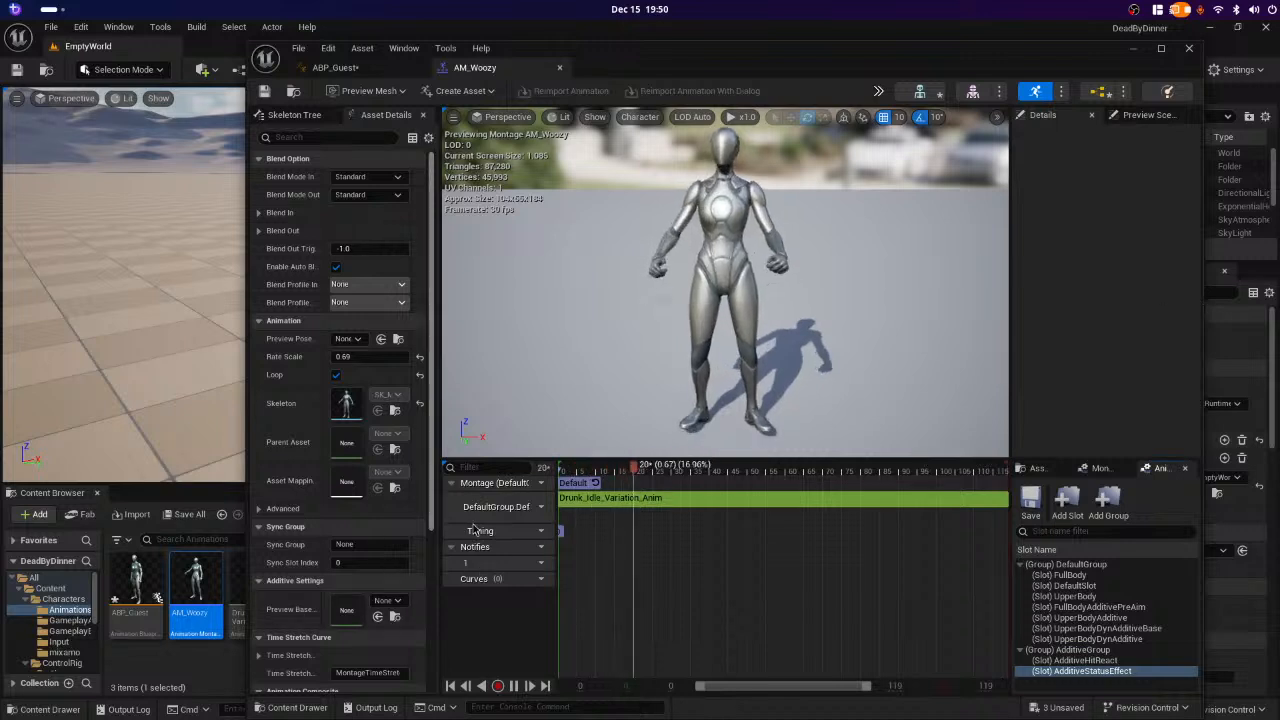
# - Assign the AM_Woozy montage track to the AdditiveGroup.AdditiveStatusEffect slot and save the montage
pyautogui.click(535, 514)
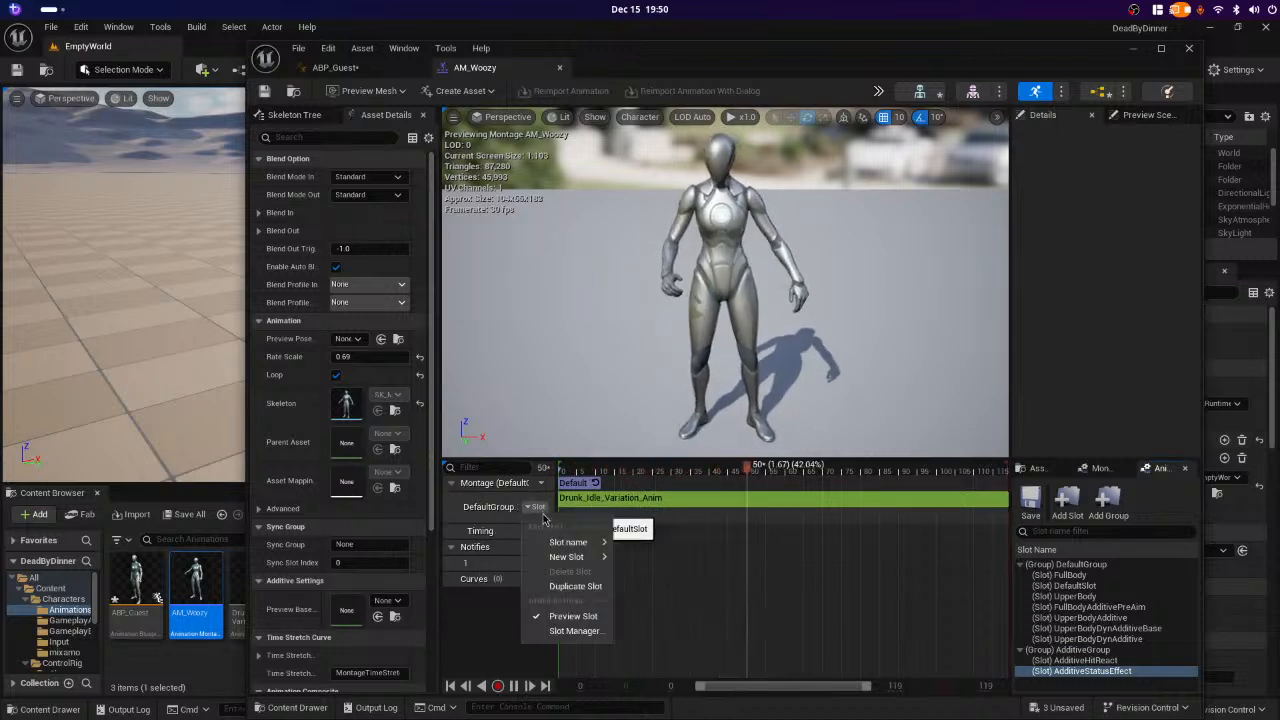
pyautogui.moveTo(560, 541)
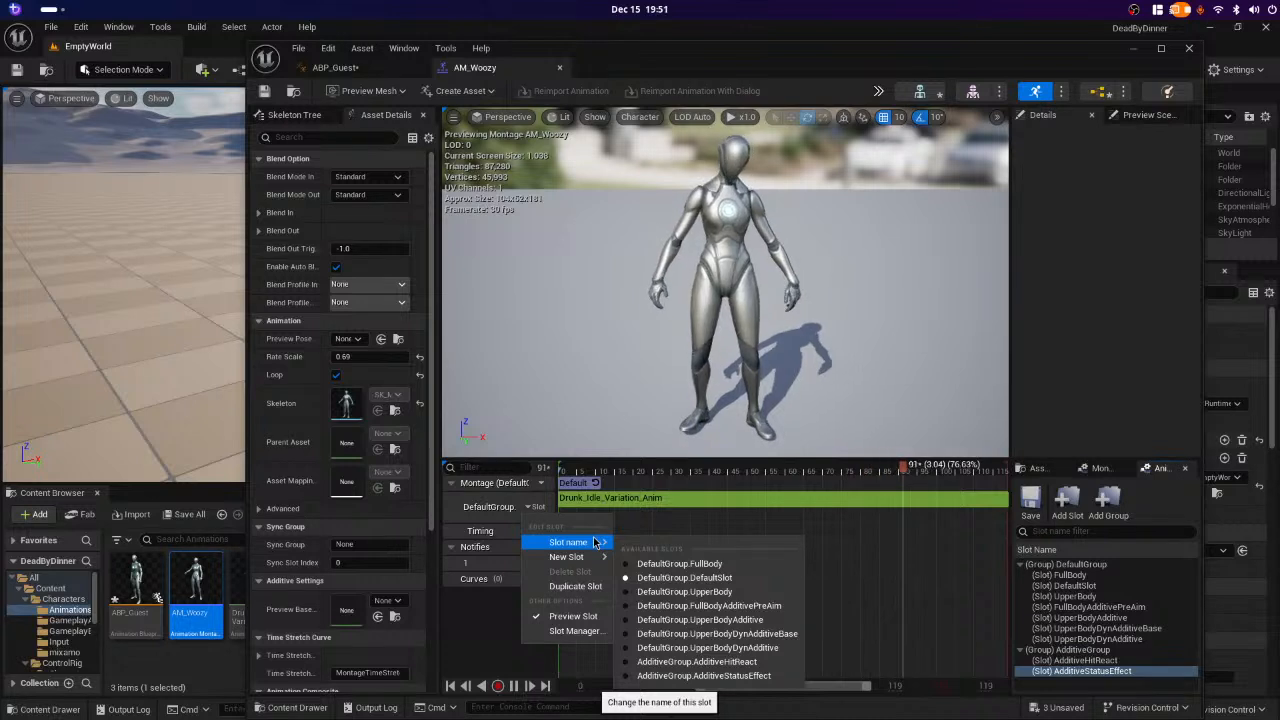
pyautogui.click(700, 675)
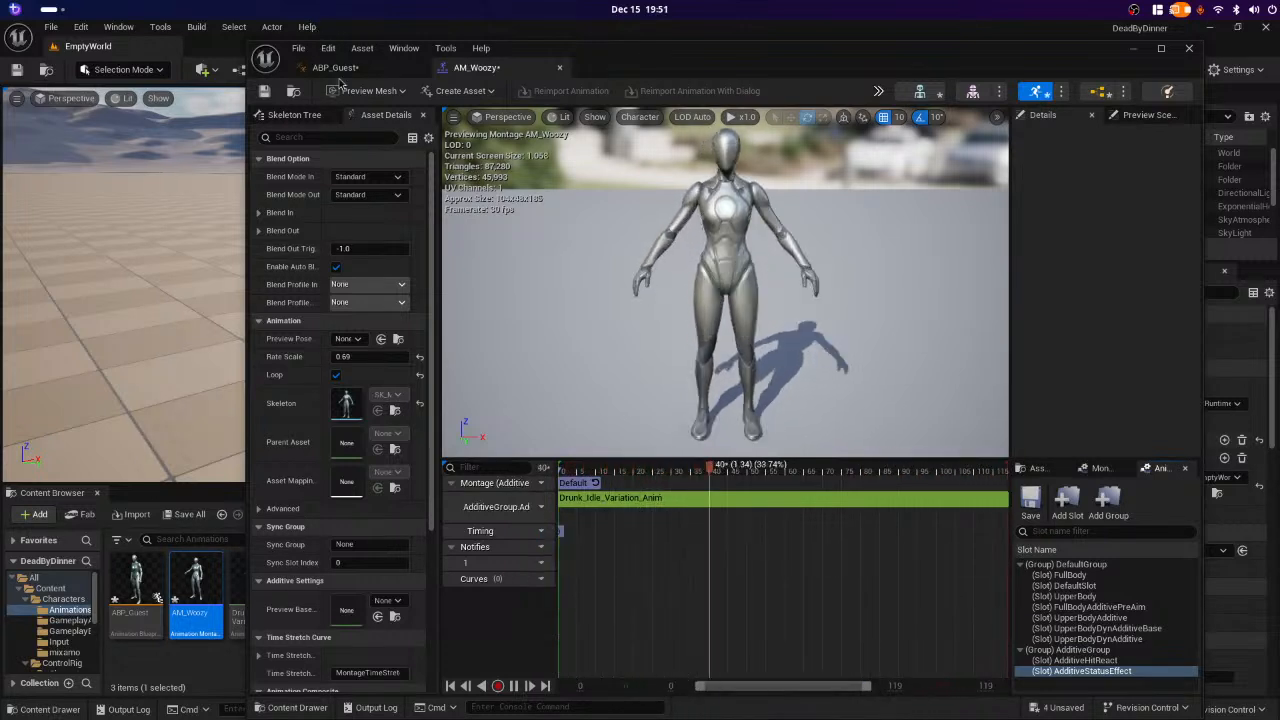
pyautogui.click(264, 91)
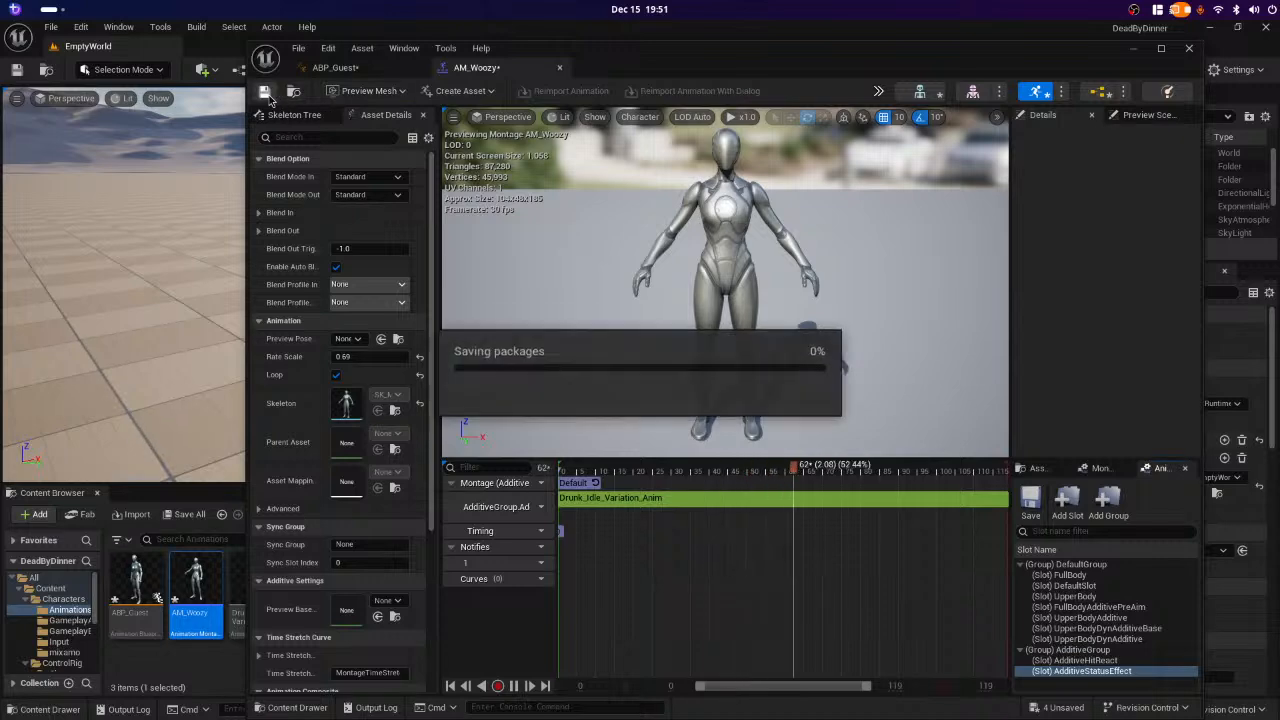
# - In the ABP_Guest AnimGraph, add a Two Way Blend node between the Control Rig and the Output Pose
pyautogui.click(360, 68)
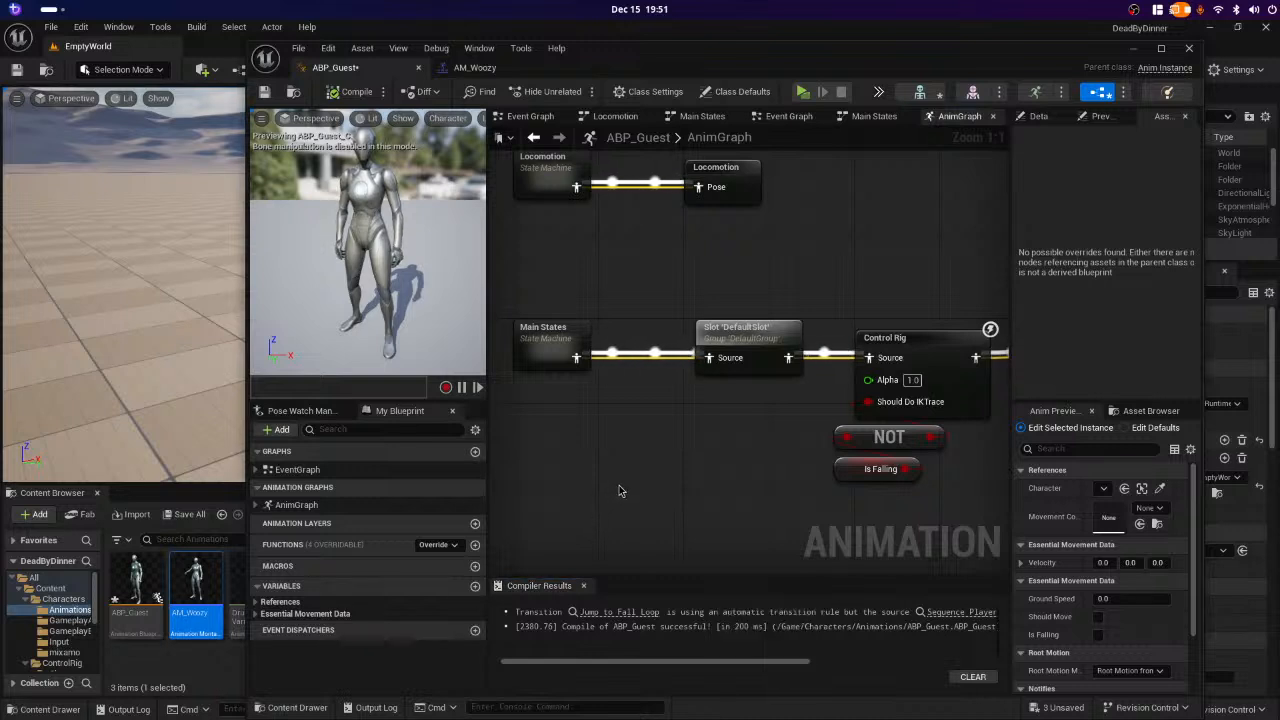
pyautogui.moveTo(729, 485); pyautogui.dragTo(545, 486, button='right')
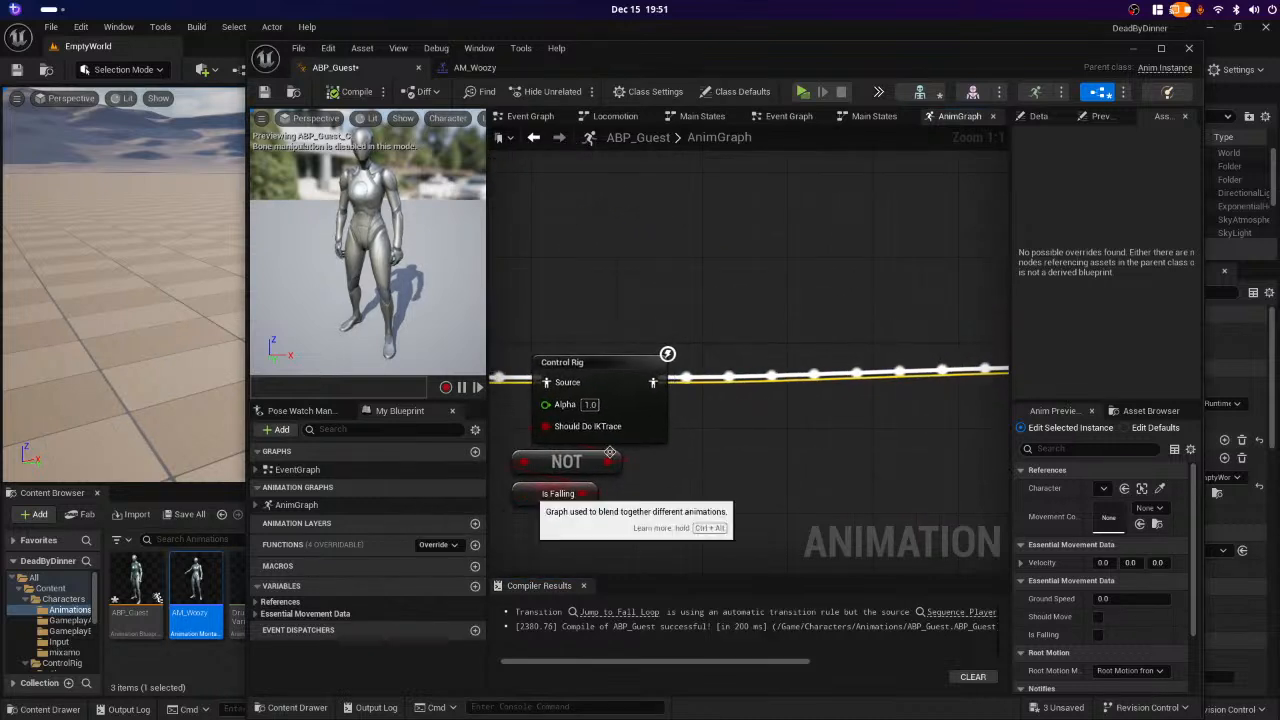
pyautogui.moveTo(796, 466); pyautogui.dragTo(706, 449, button='right')
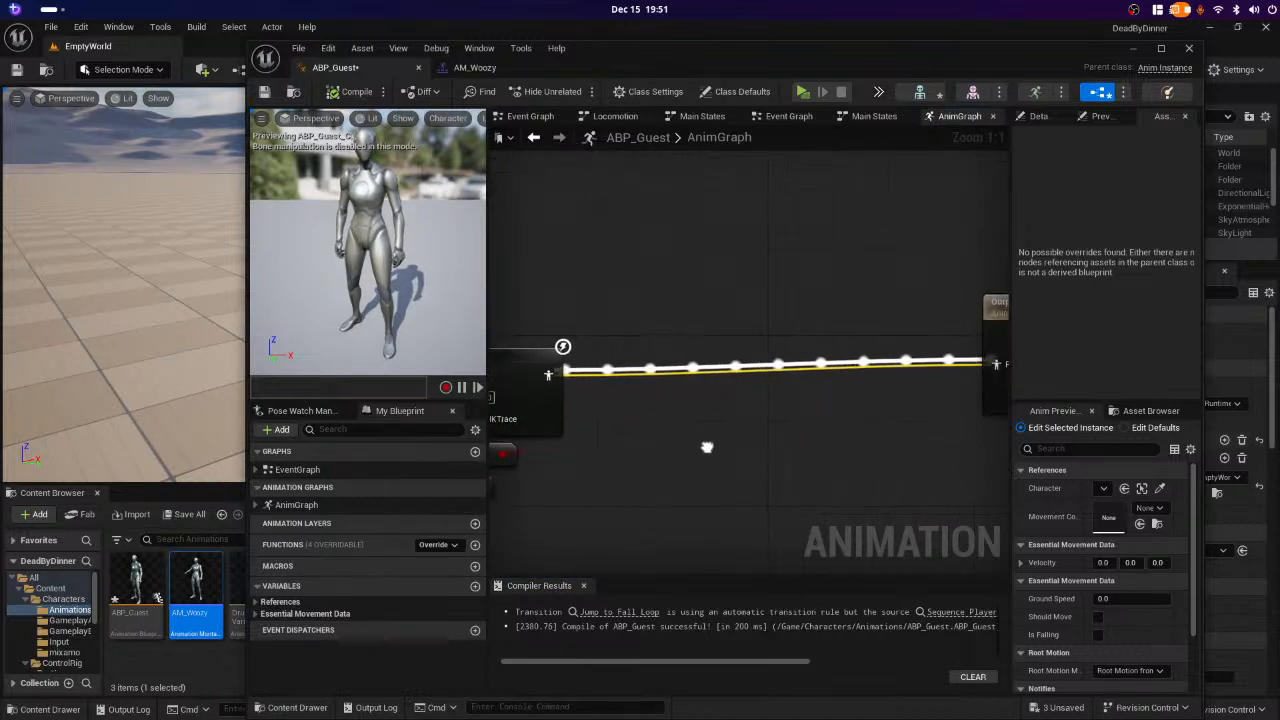
pyautogui.rightClick(734, 307)
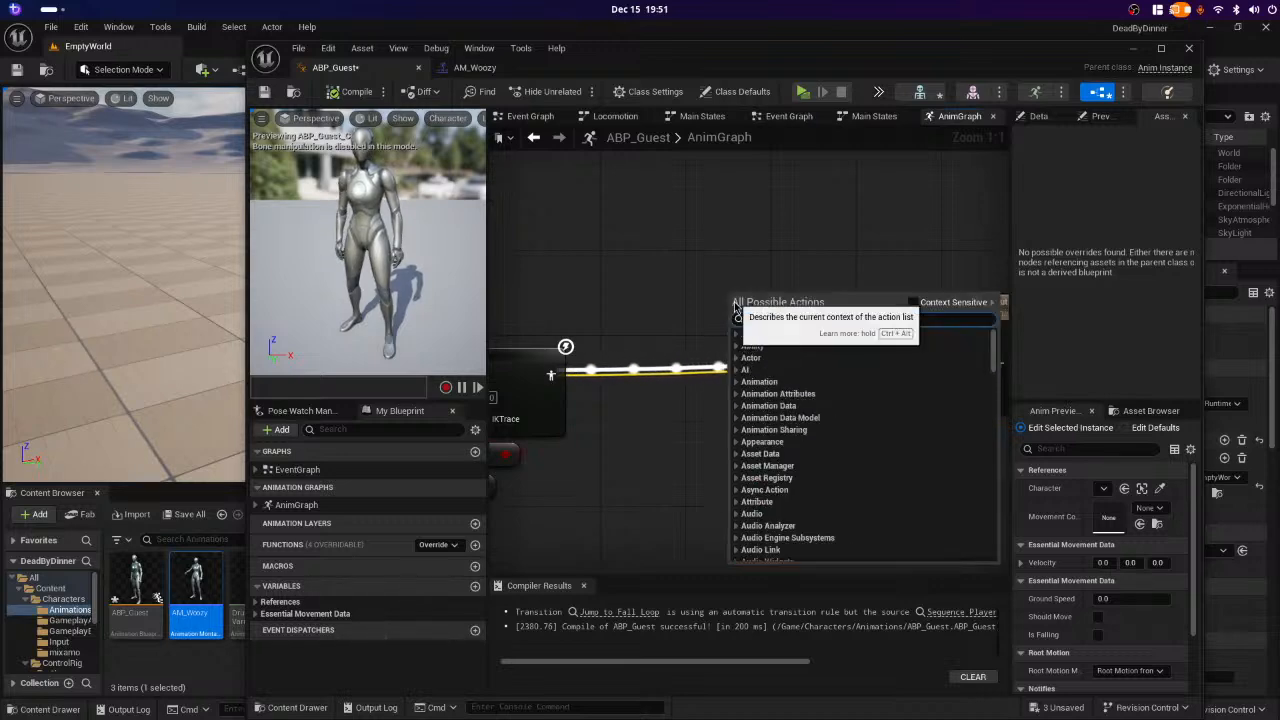
pyautogui.write('blend two')
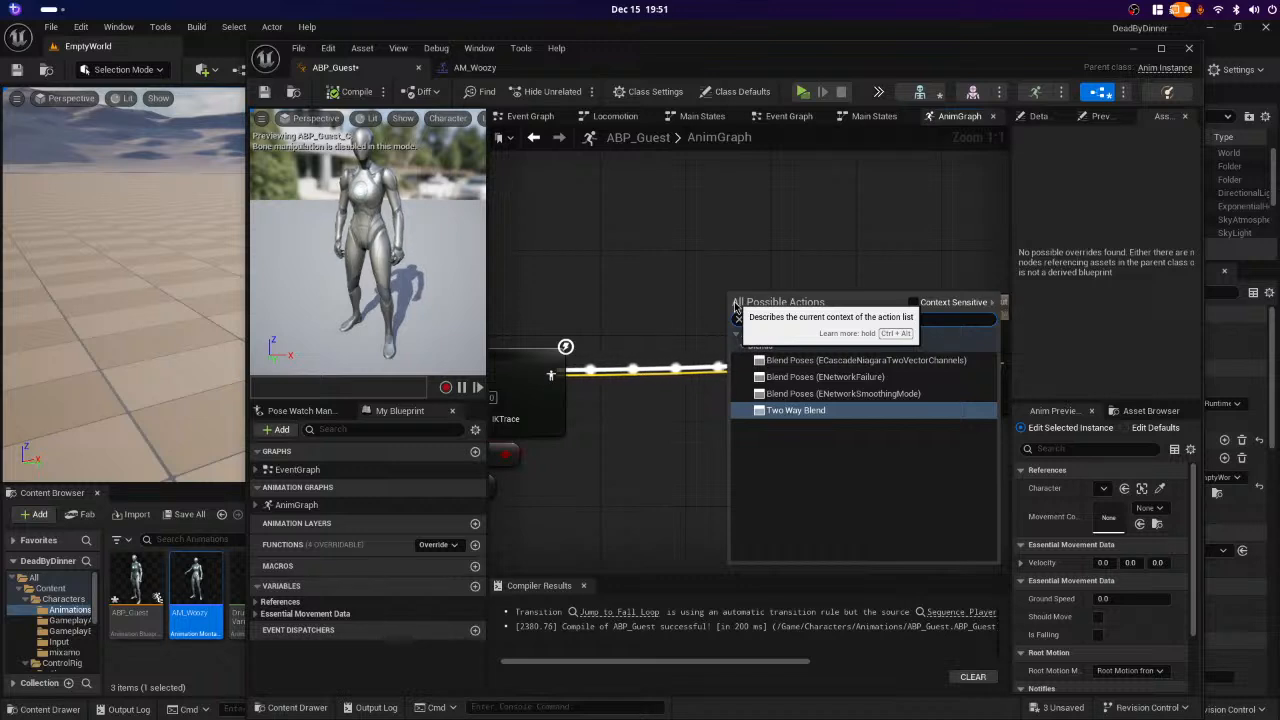
pyautogui.press('Return')
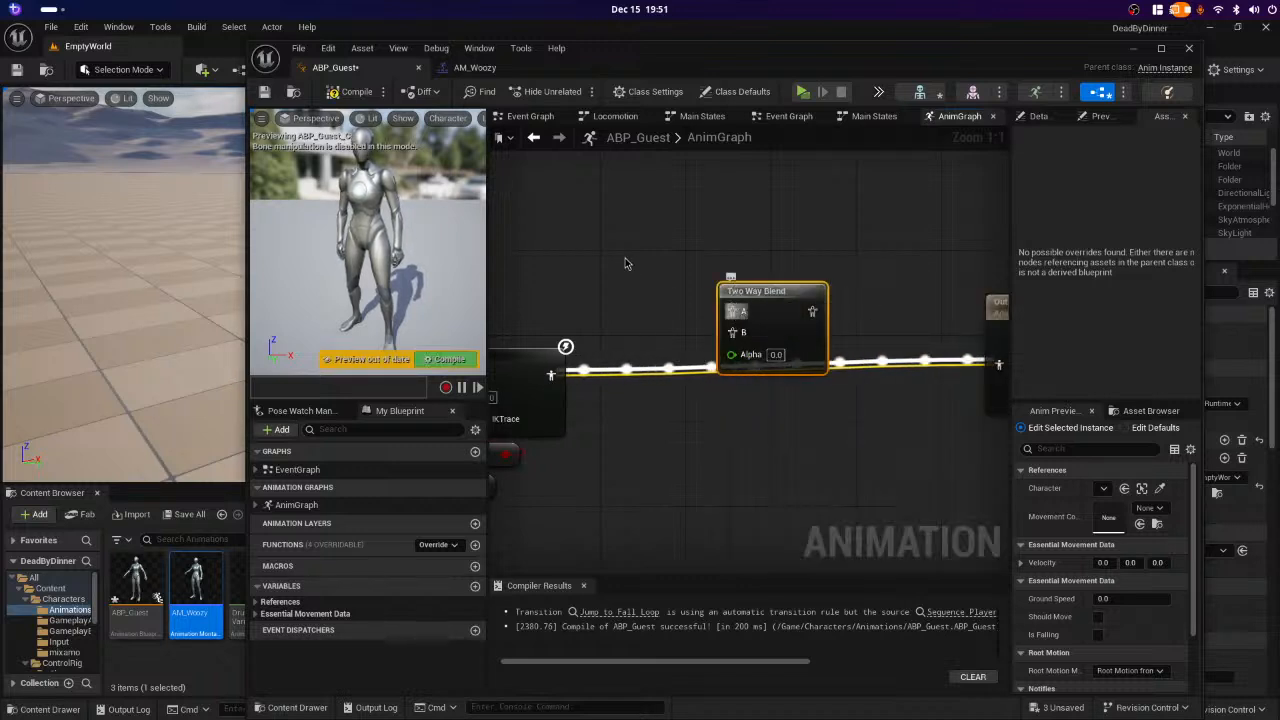
# - Try feeding input A of the Two Way Blend from a Slot 'DefaultSlot' node, and cut that node out again
pyautogui.moveTo(731, 311); pyautogui.dragTo(620, 263)
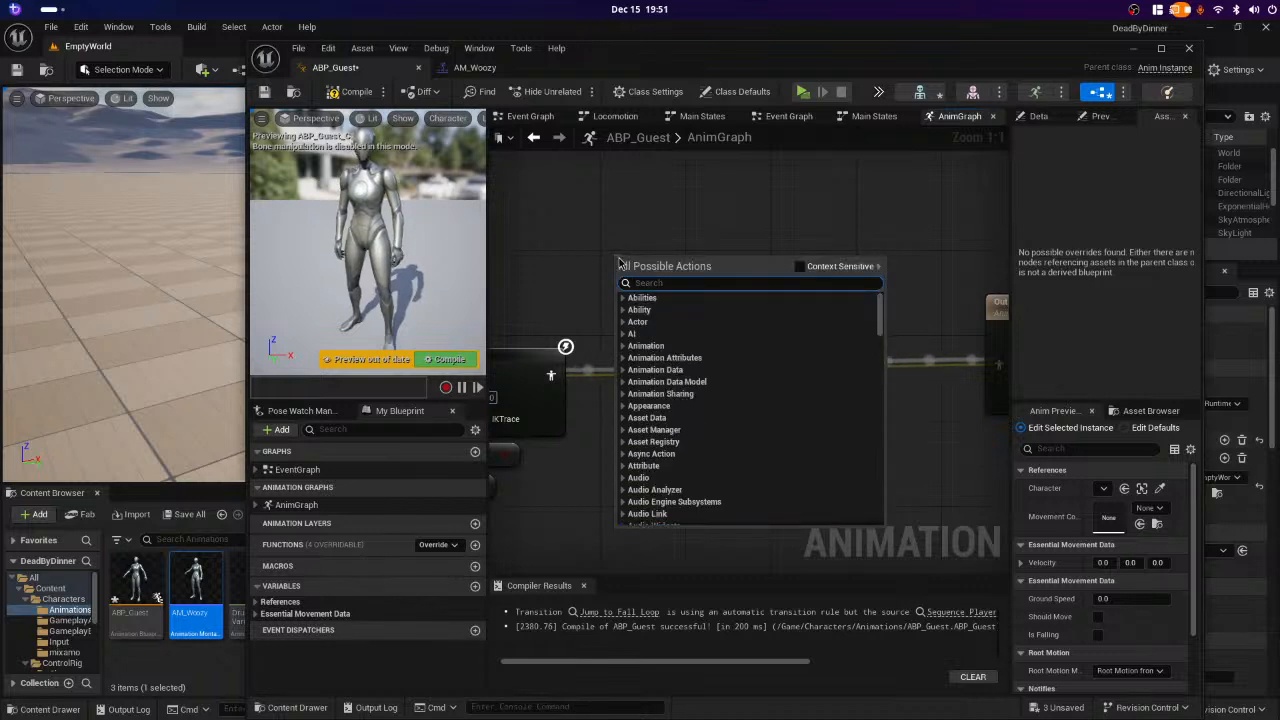
pyautogui.write('a')
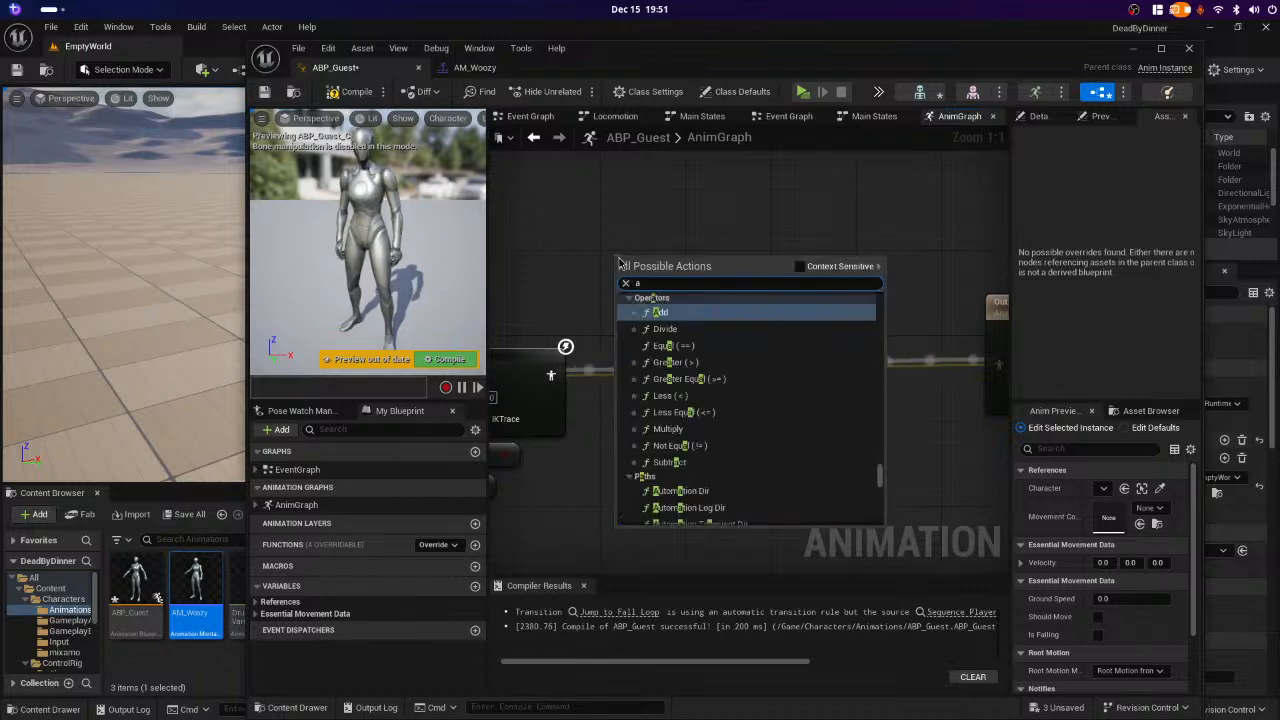
pyautogui.press('BackSpace')
pyautogui.write('a')
pyautogui.press('BackSpace')
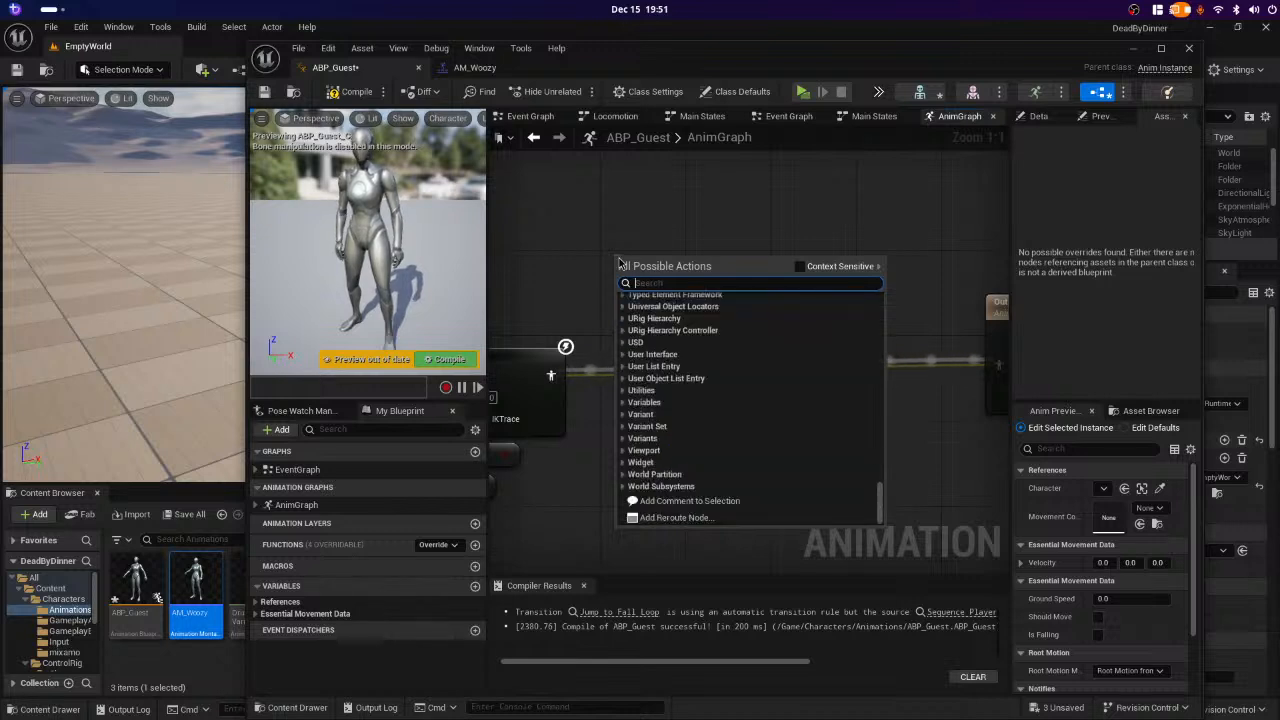
pyautogui.write('slot')
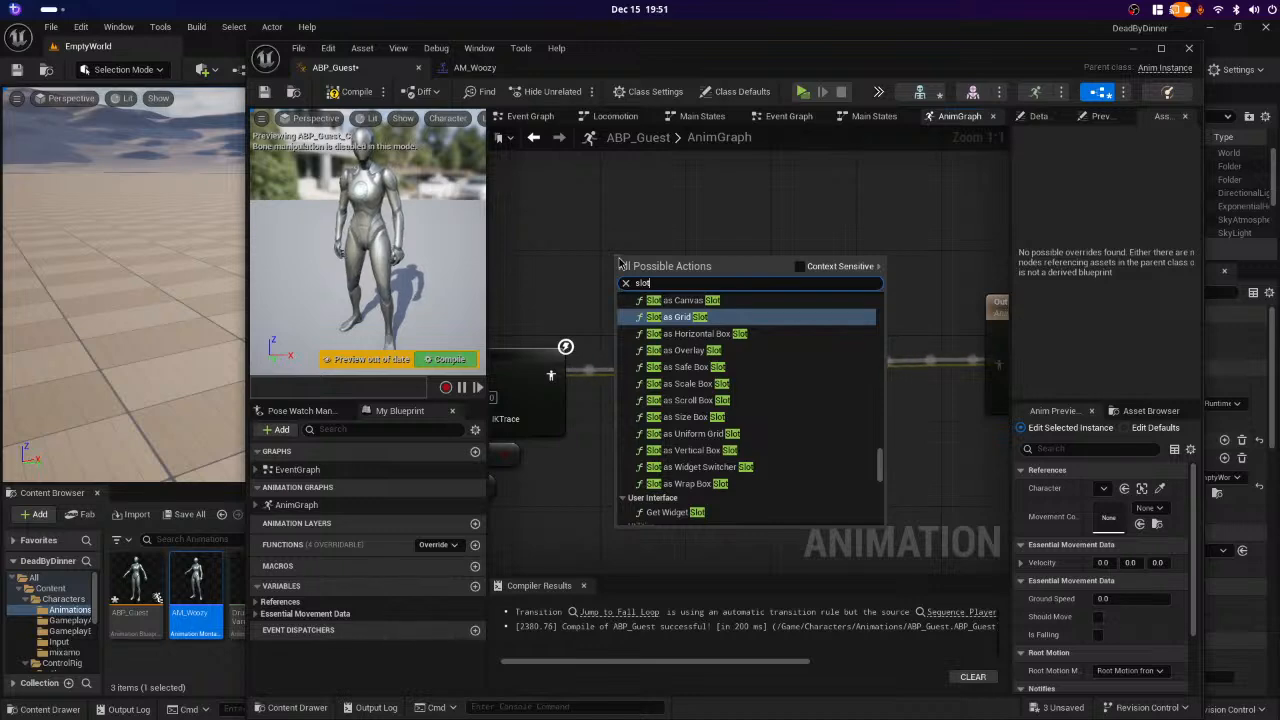
pyautogui.scroll(3, 833, 446)
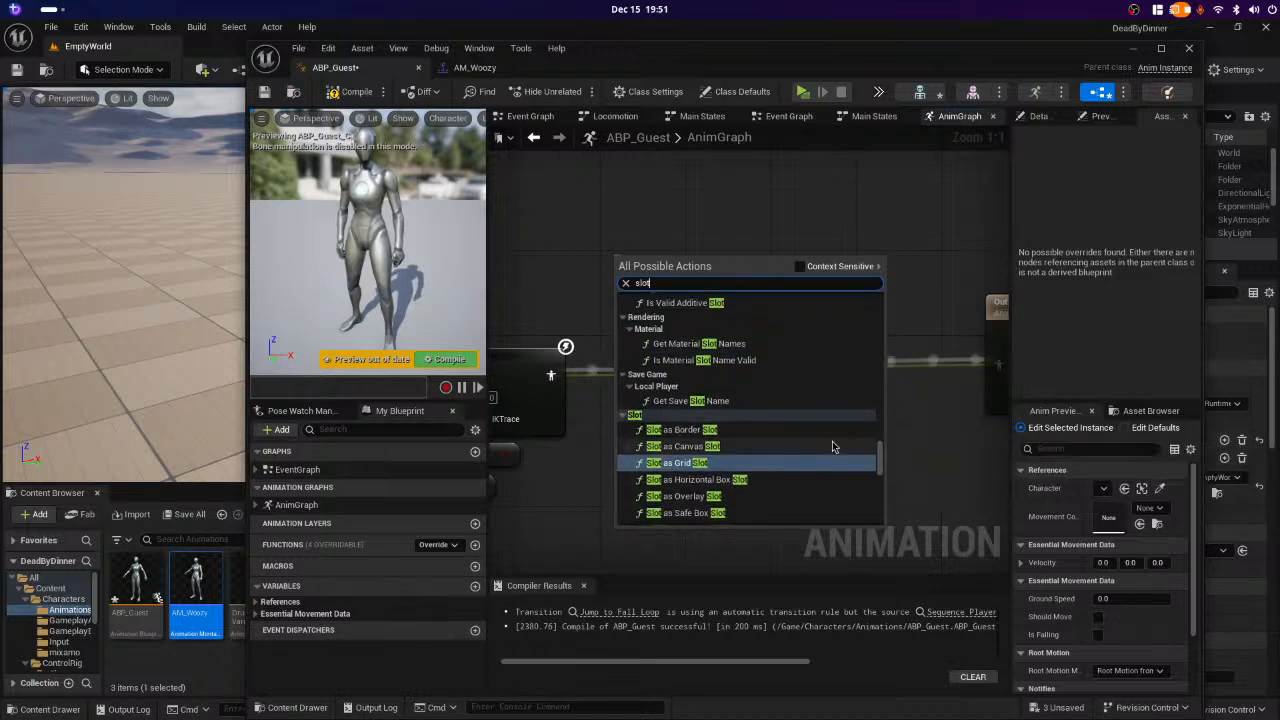
pyautogui.scroll(3, 857, 457)
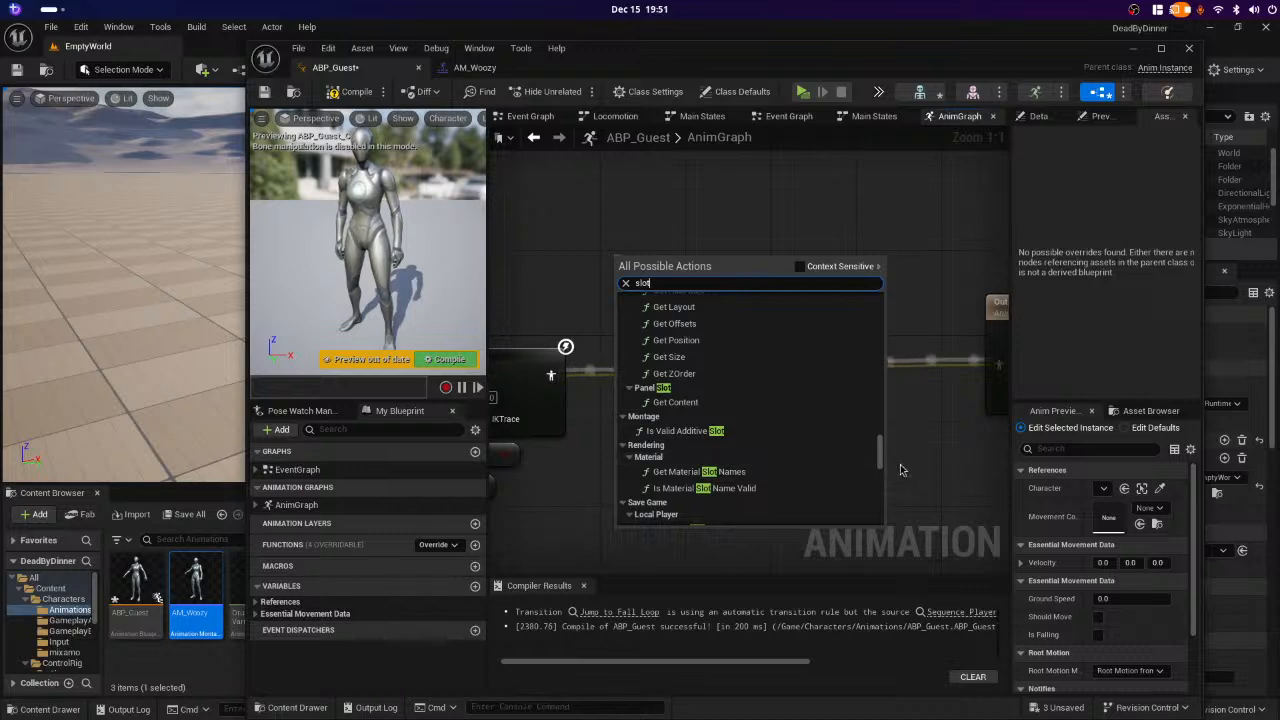
pyautogui.moveTo(883, 466); pyautogui.dragTo(879, 316)
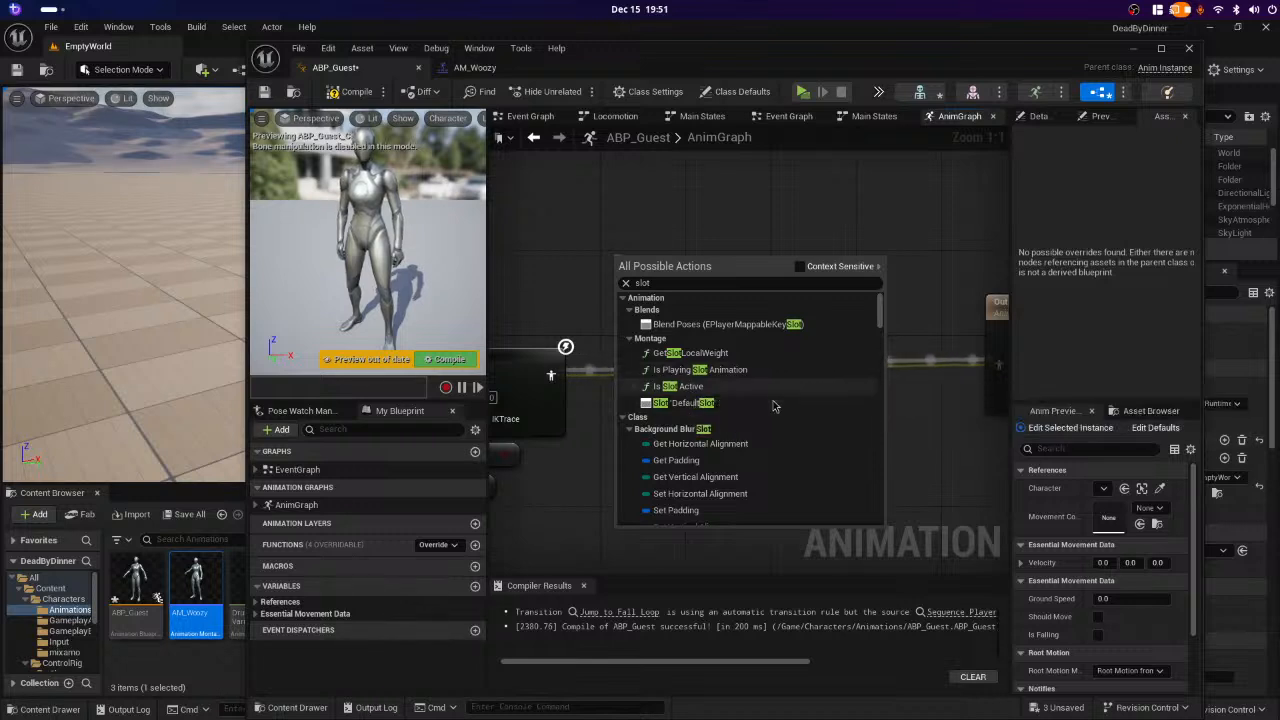
pyautogui.click(703, 403)
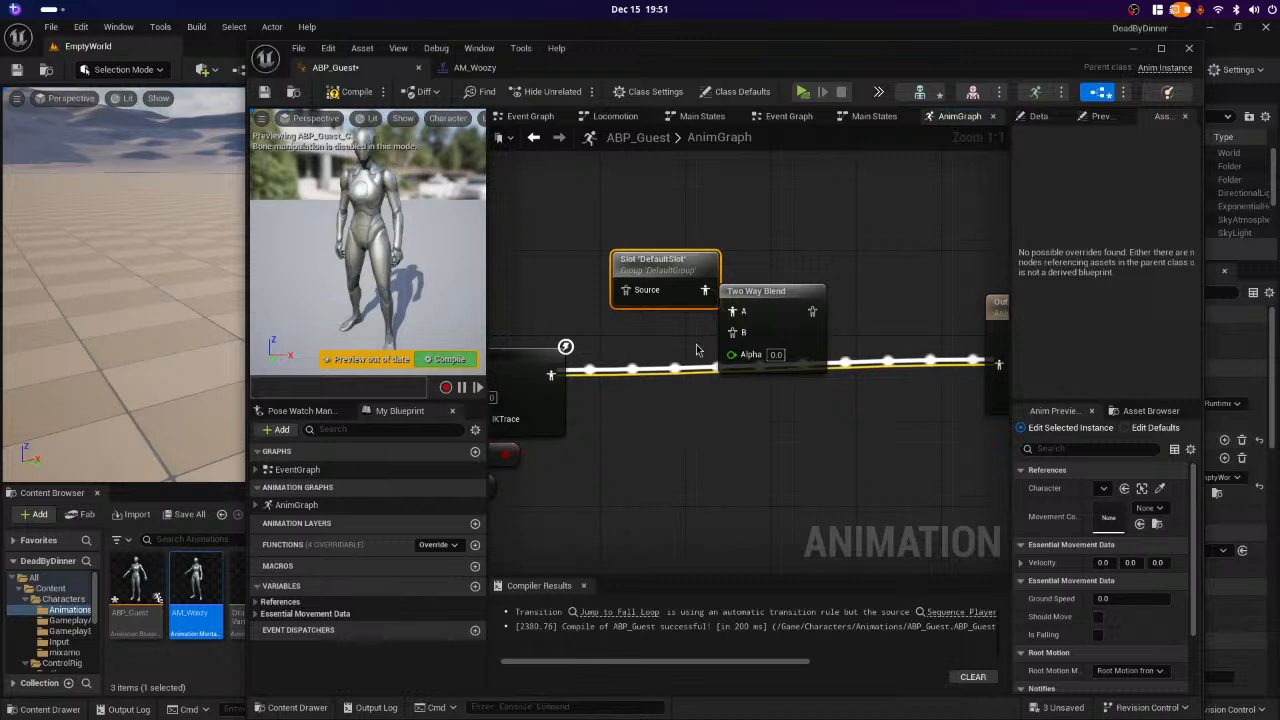
pyautogui.moveTo(708, 270); pyautogui.dragTo(665, 248)
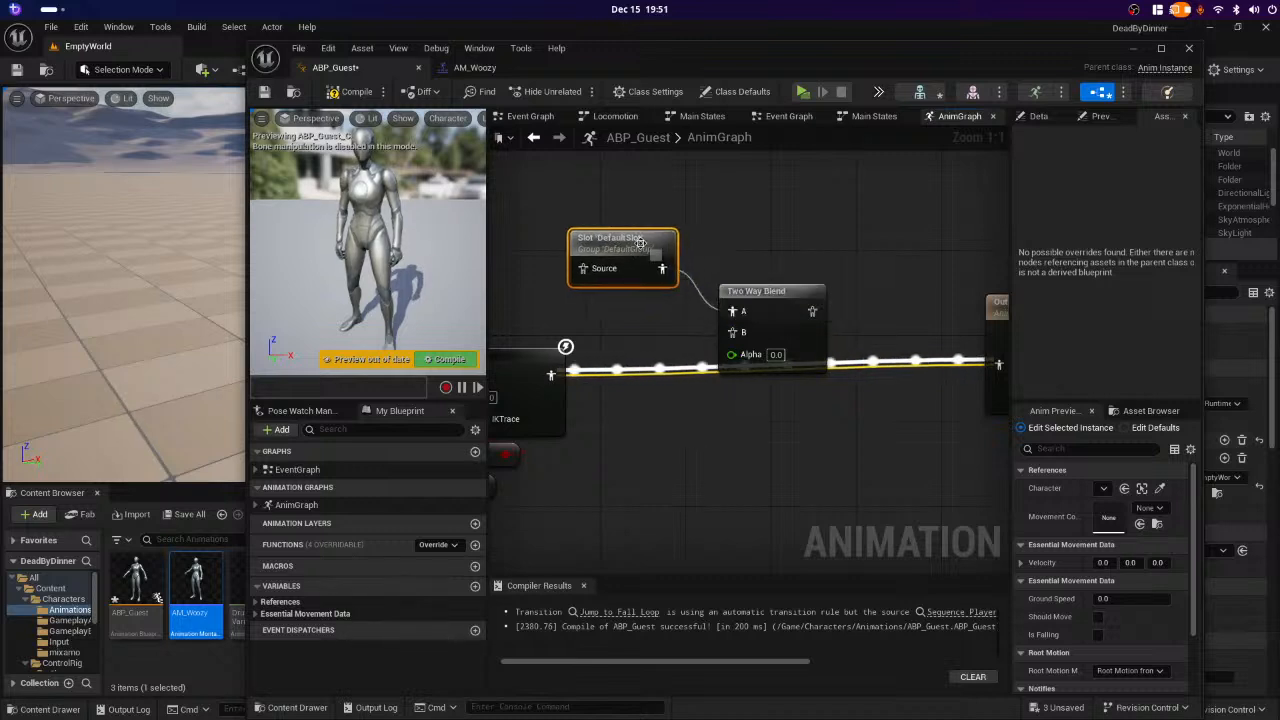
pyautogui.rightClick(634, 257)
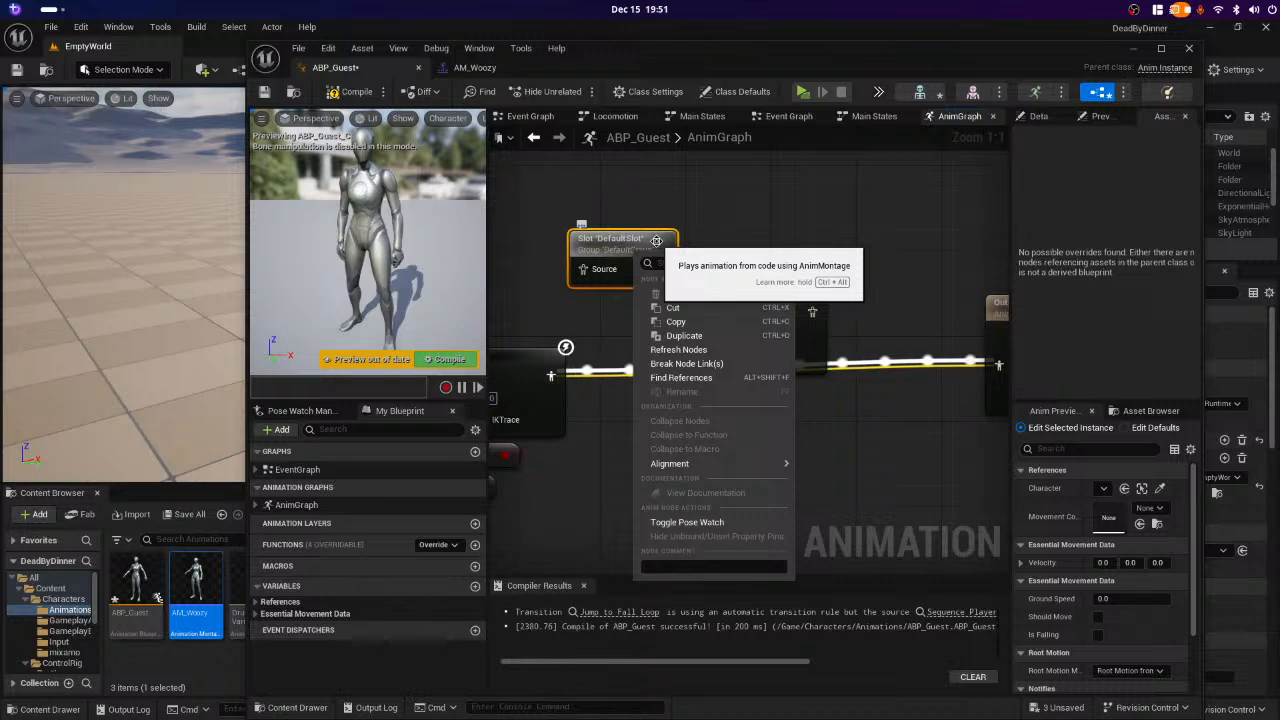
pyautogui.click(673, 307)
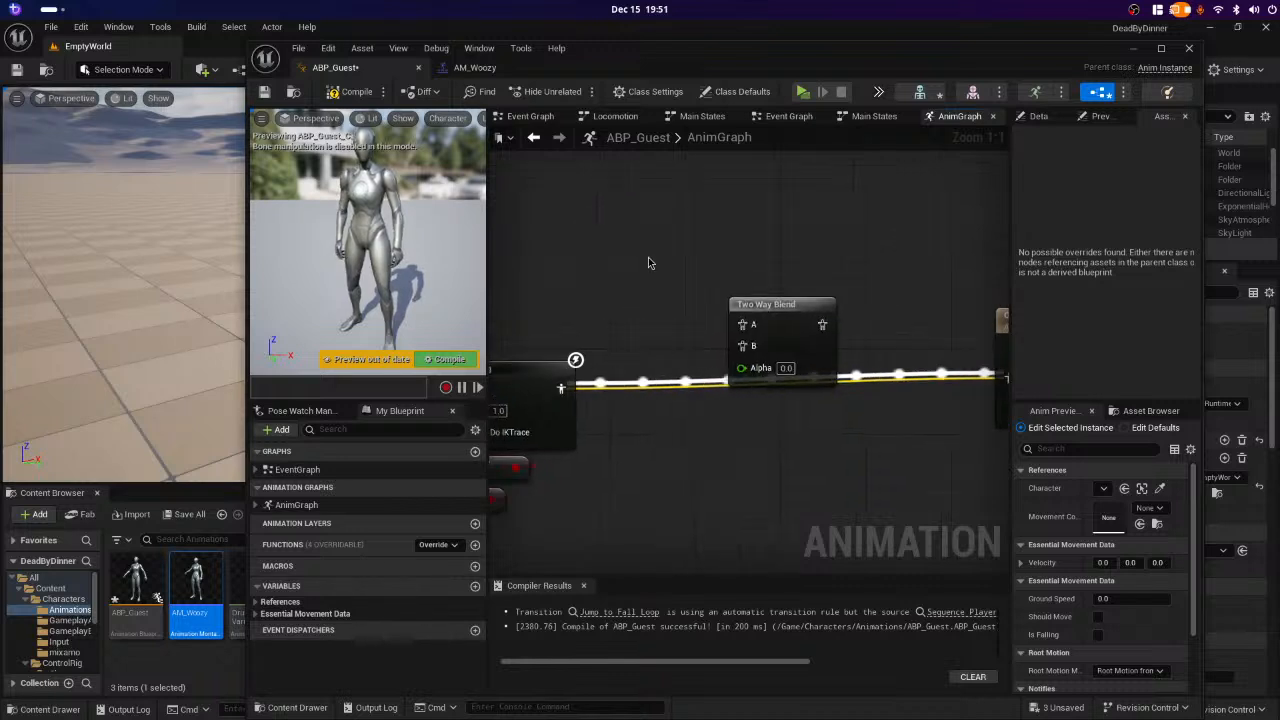
# - Search the AnimGraph's available nodes for "slot status"
pyautogui.rightClick(648, 263)
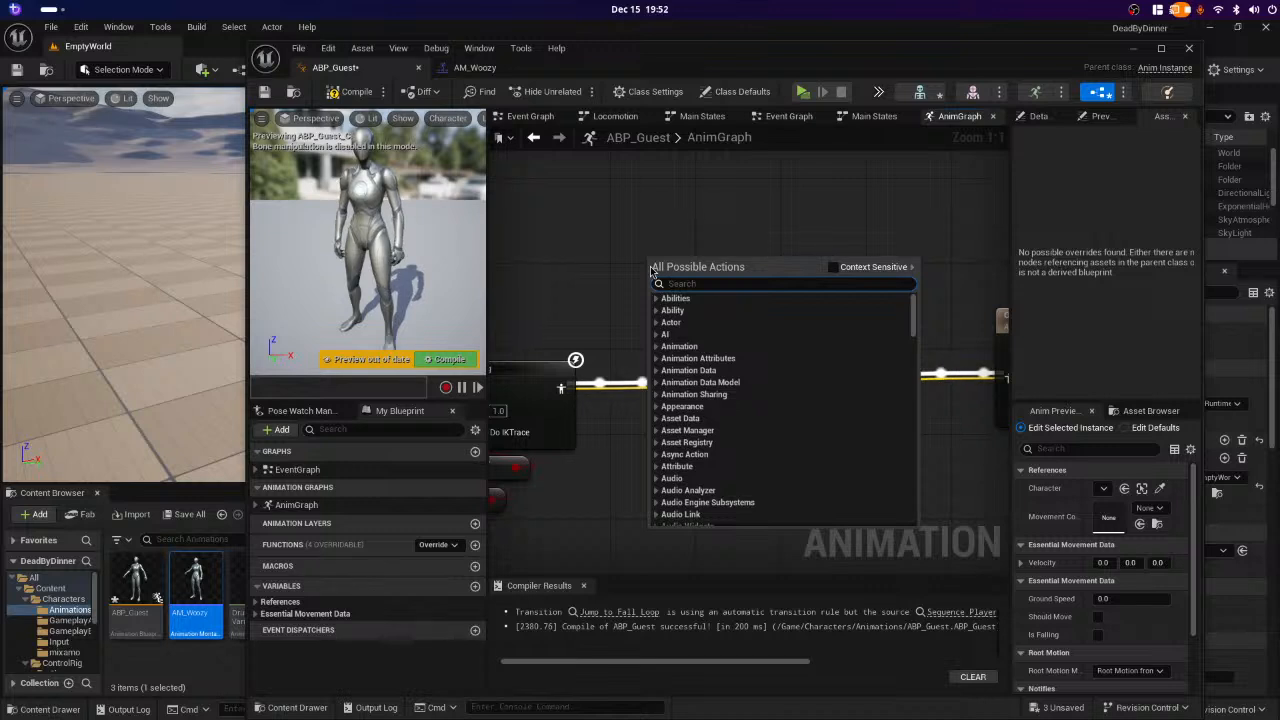
pyautogui.write('slot')
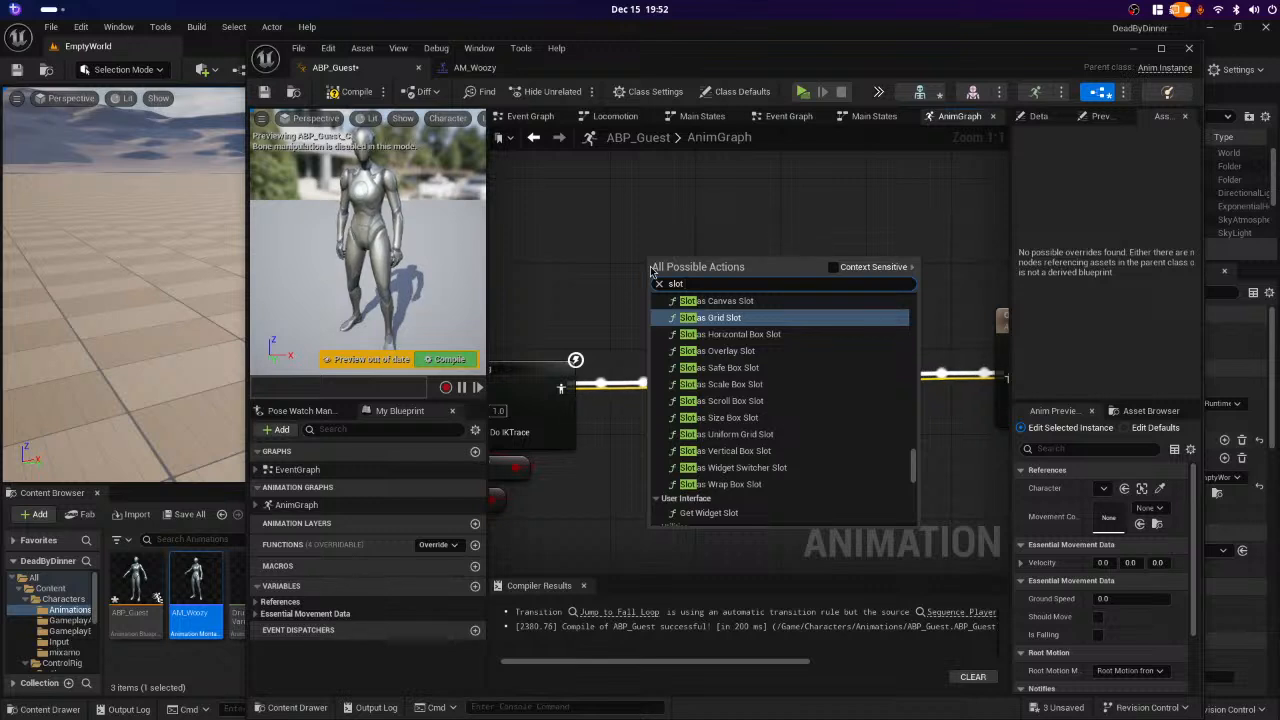
pyautogui.write(' sta')
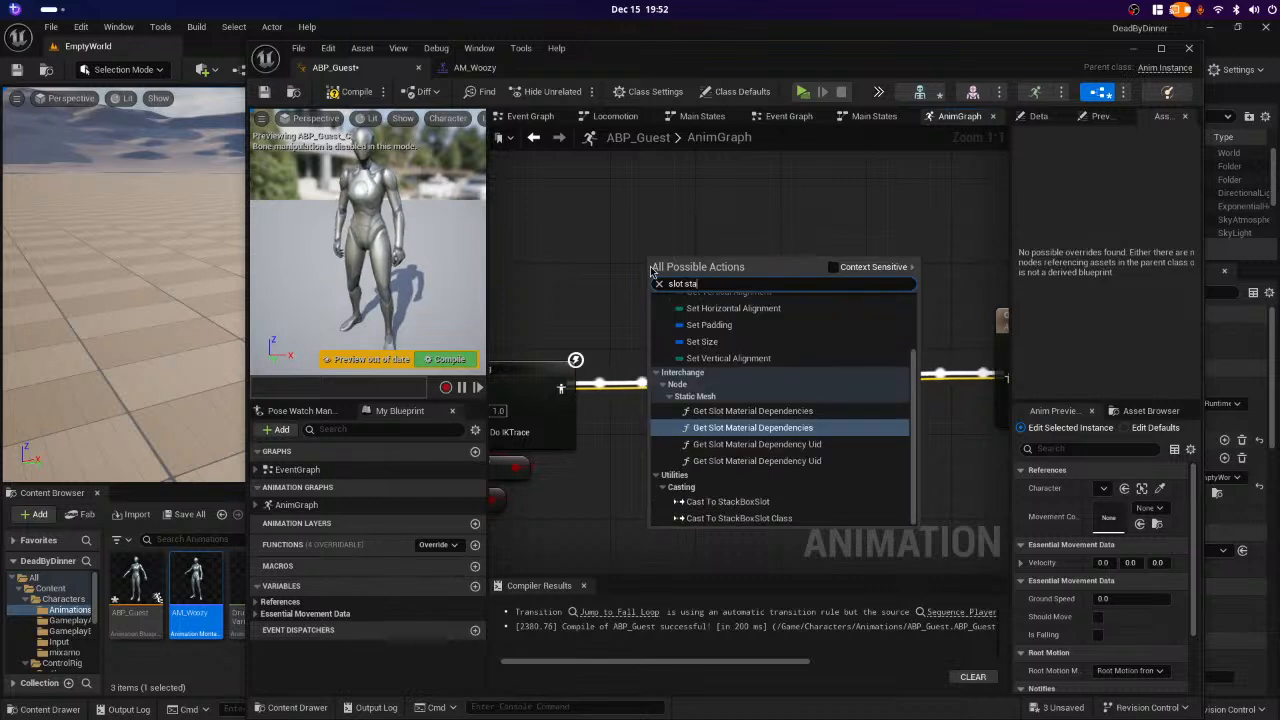
pyautogui.write('tus')
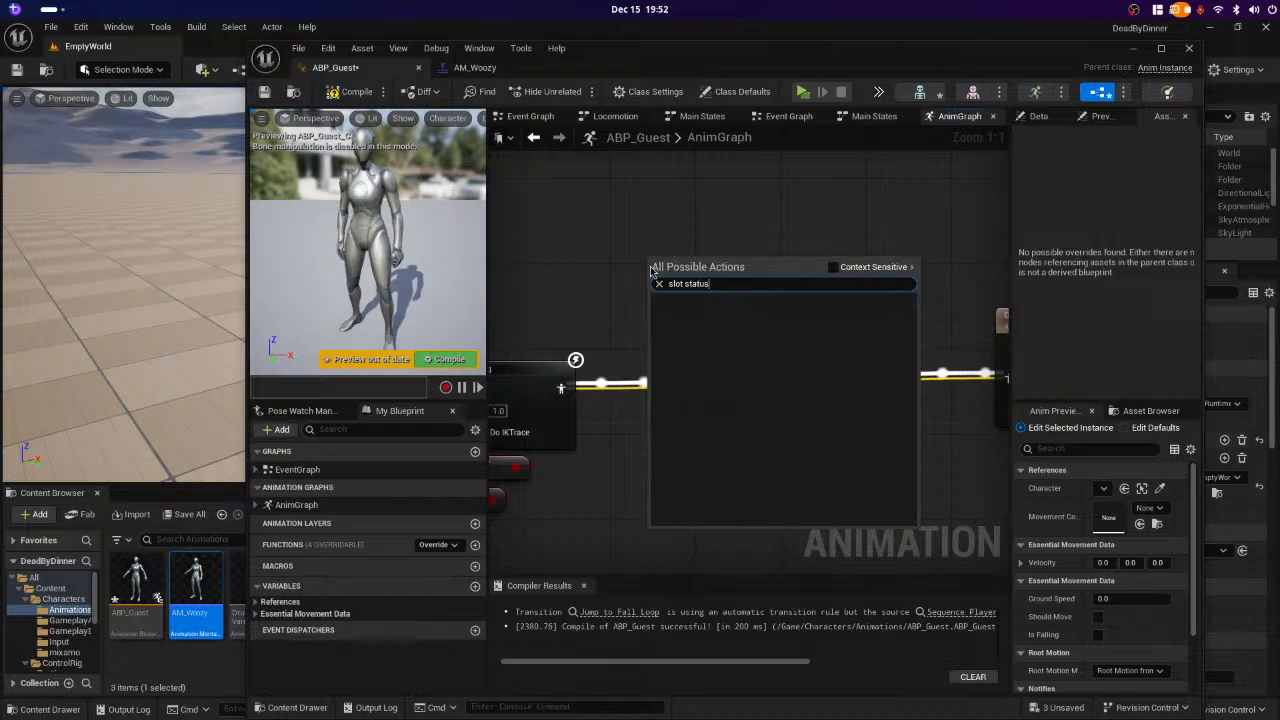
pyautogui.press('BackSpace')
pyautogui.press('BackSpace')
pyautogui.press('BackSpace')
pyautogui.press('BackSpace')
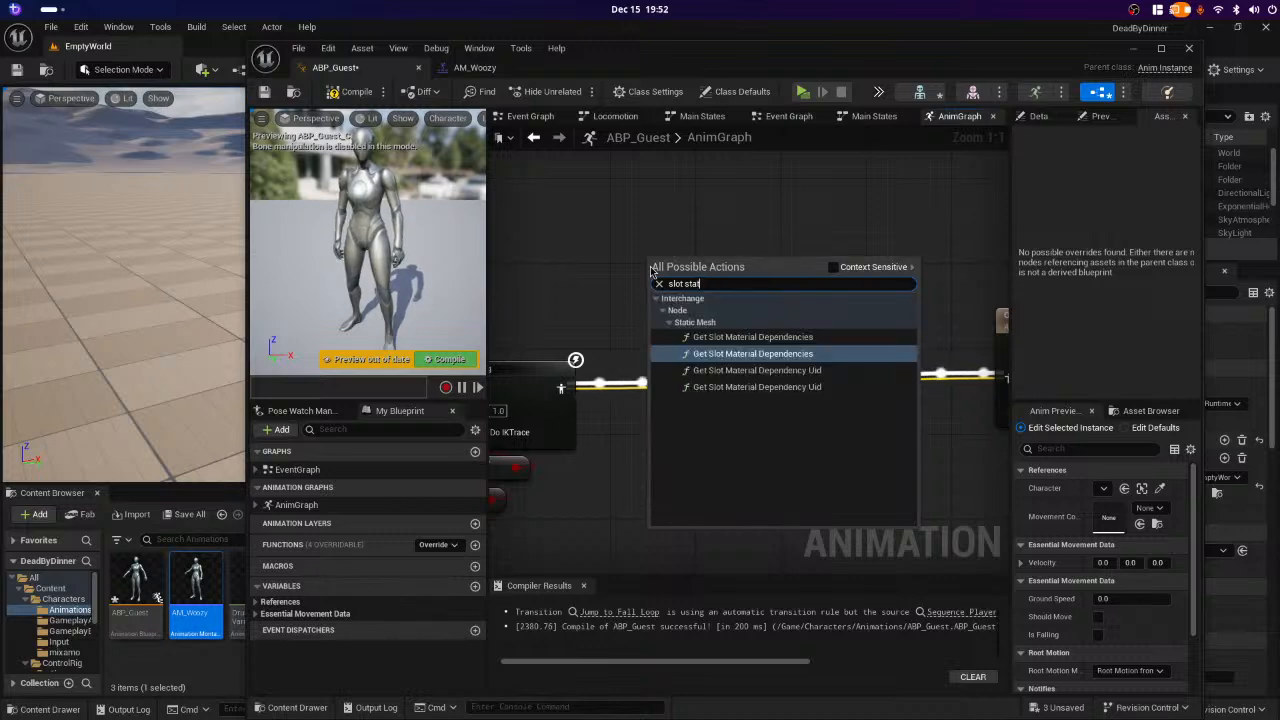
pyautogui.press('BackSpace')
pyautogui.press('BackSpace')
pyautogui.press('BackSpace')
pyautogui.press('BackSpace')
pyautogui.press('BackSpace')
pyautogui.press('BackSpace')
pyautogui.press('BackSpace')
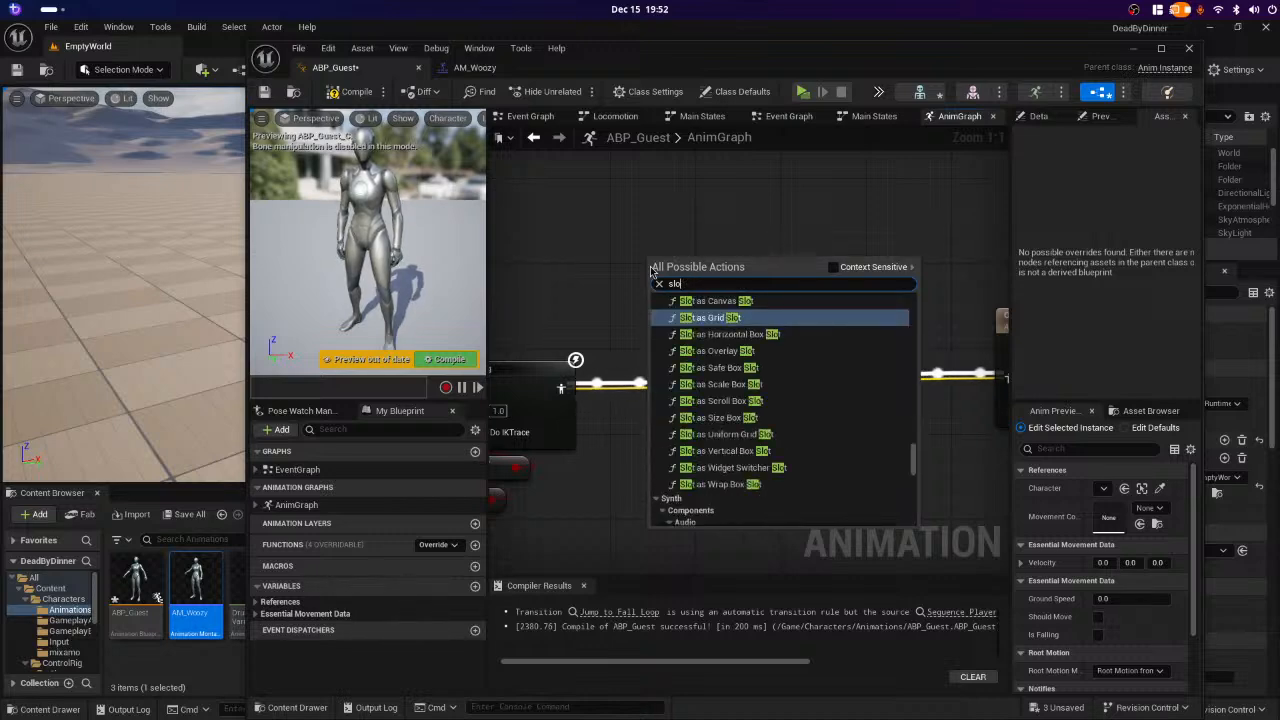
# - Add a Slot 'DefaultSlot' node to the AnimGraph and space it apart from the Two Way Blend node
pyautogui.write('default')
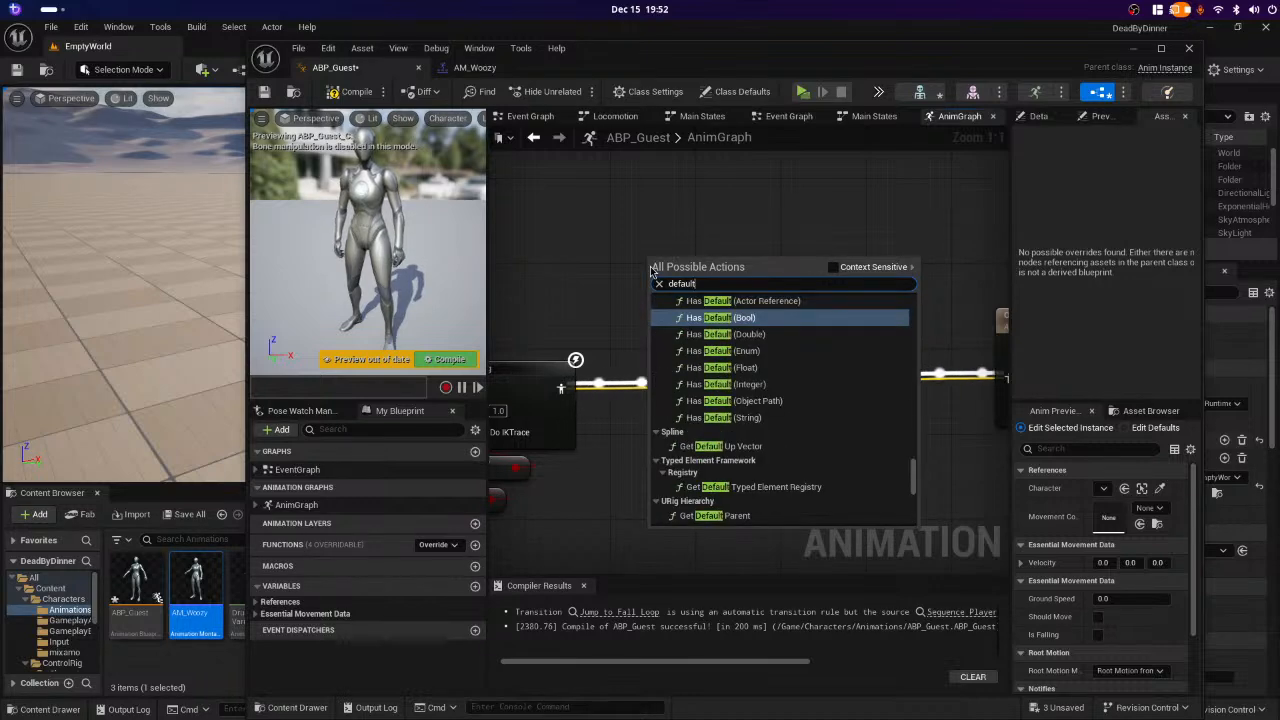
pyautogui.write(' slot')
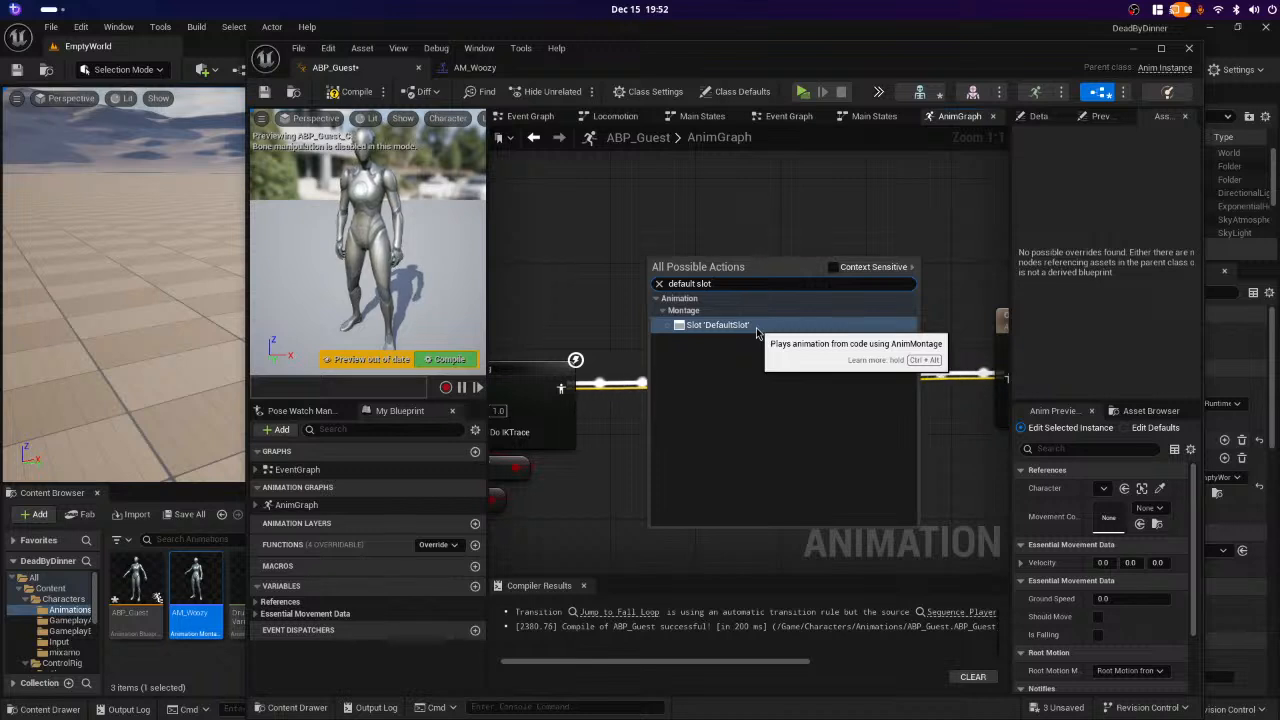
pyautogui.click(724, 313)
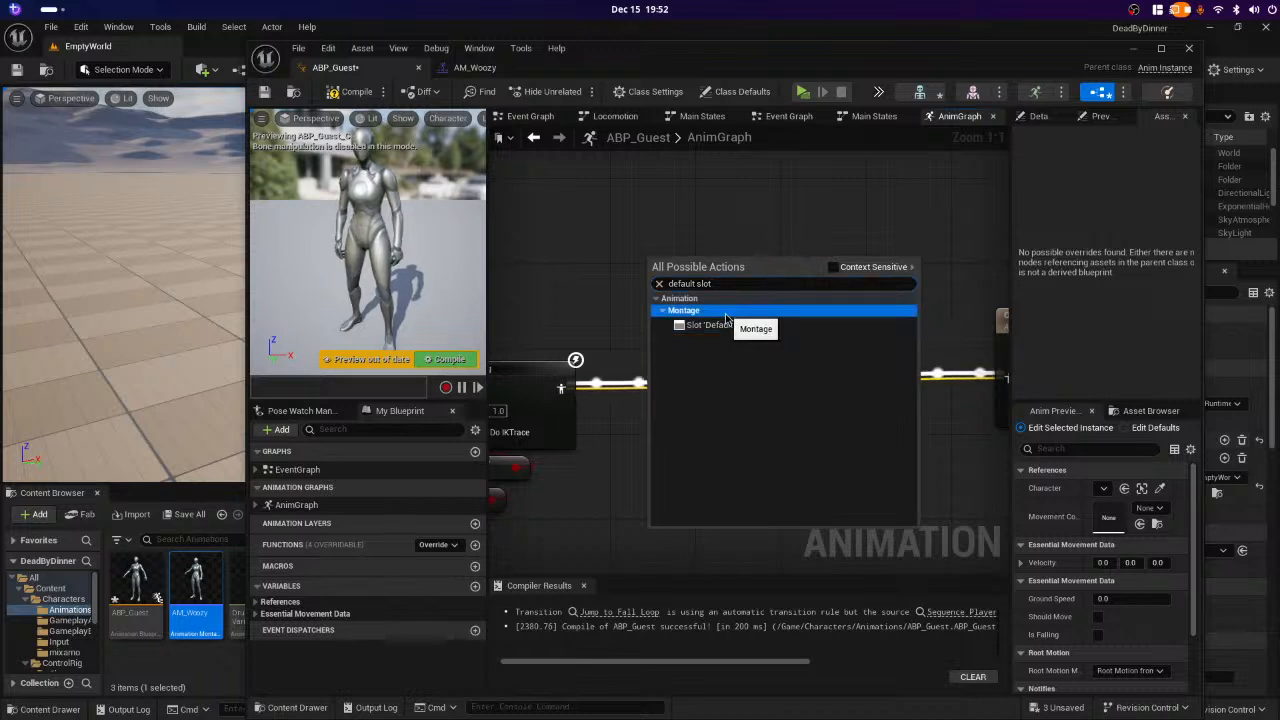
pyautogui.click(722, 326)
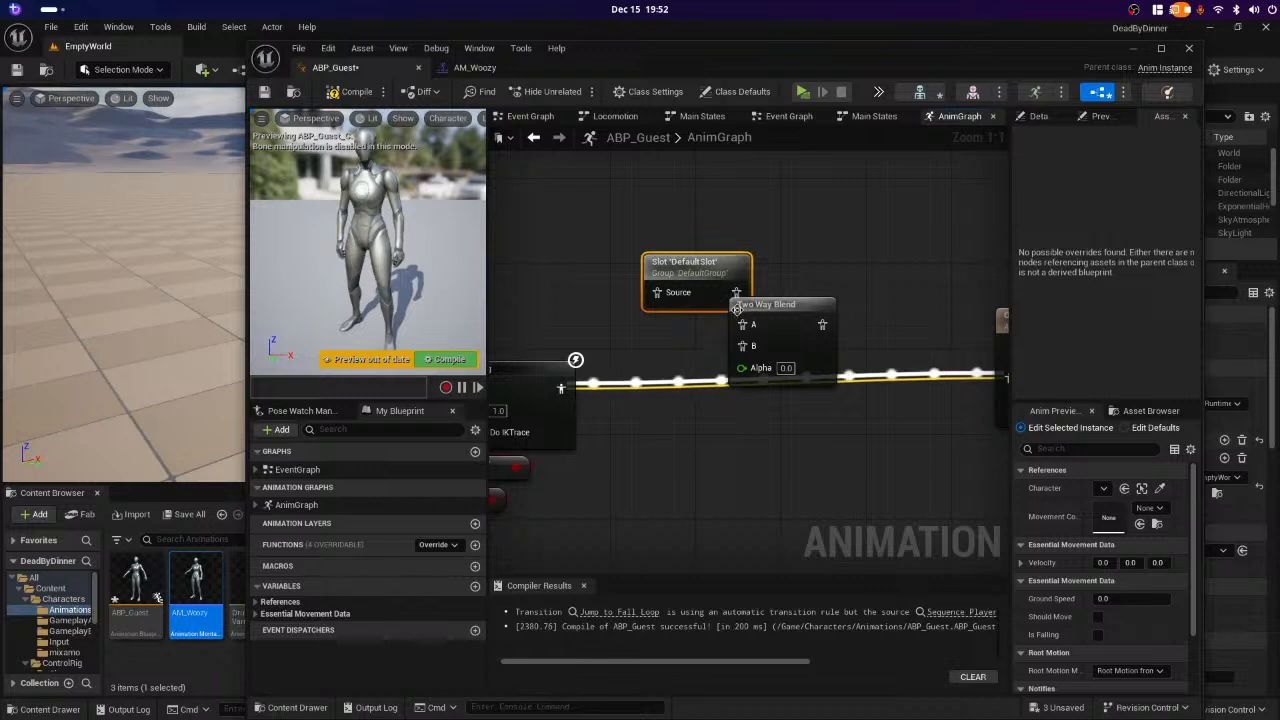
pyautogui.moveTo(768, 305); pyautogui.dragTo(822, 316)
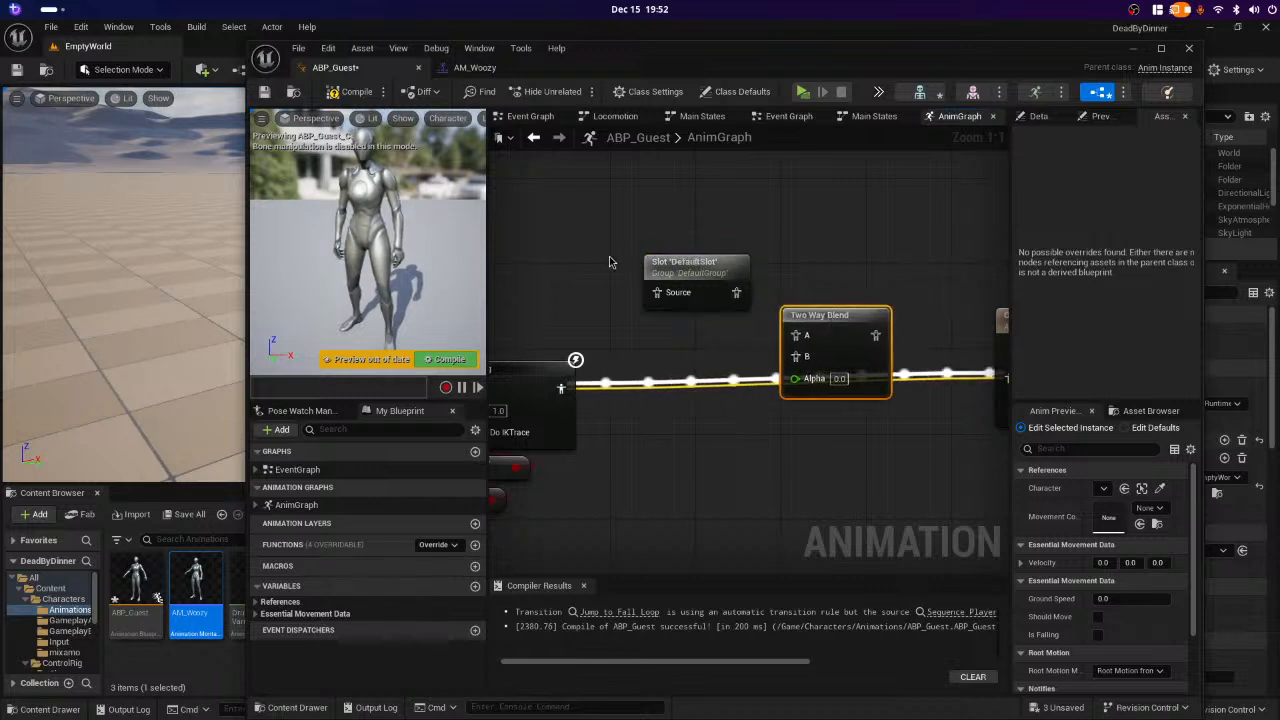
pyautogui.moveTo(682, 265); pyautogui.dragTo(669, 278)
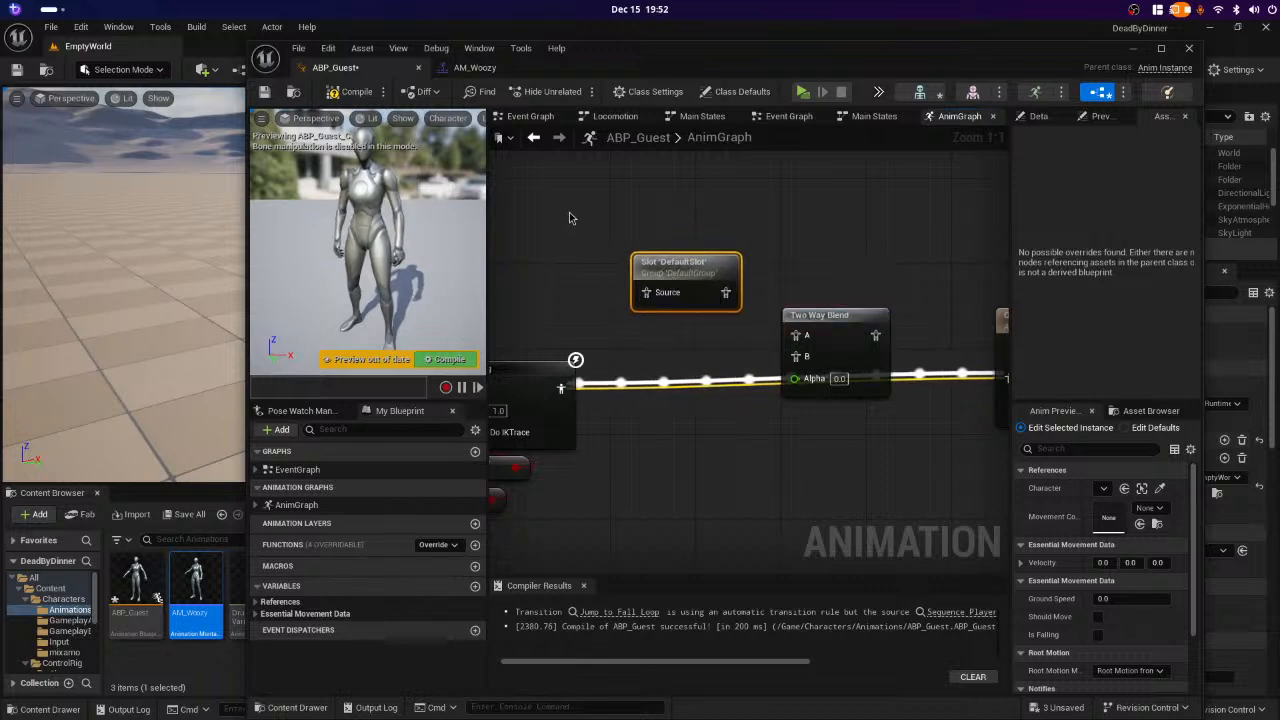
# - Delete the Slot 'DefaultSlot' and Two Way Blend nodes from the AnimGraph, and compile and save ABP_Guest
pyautogui.moveTo(581, 198); pyautogui.dragTo(913, 364)
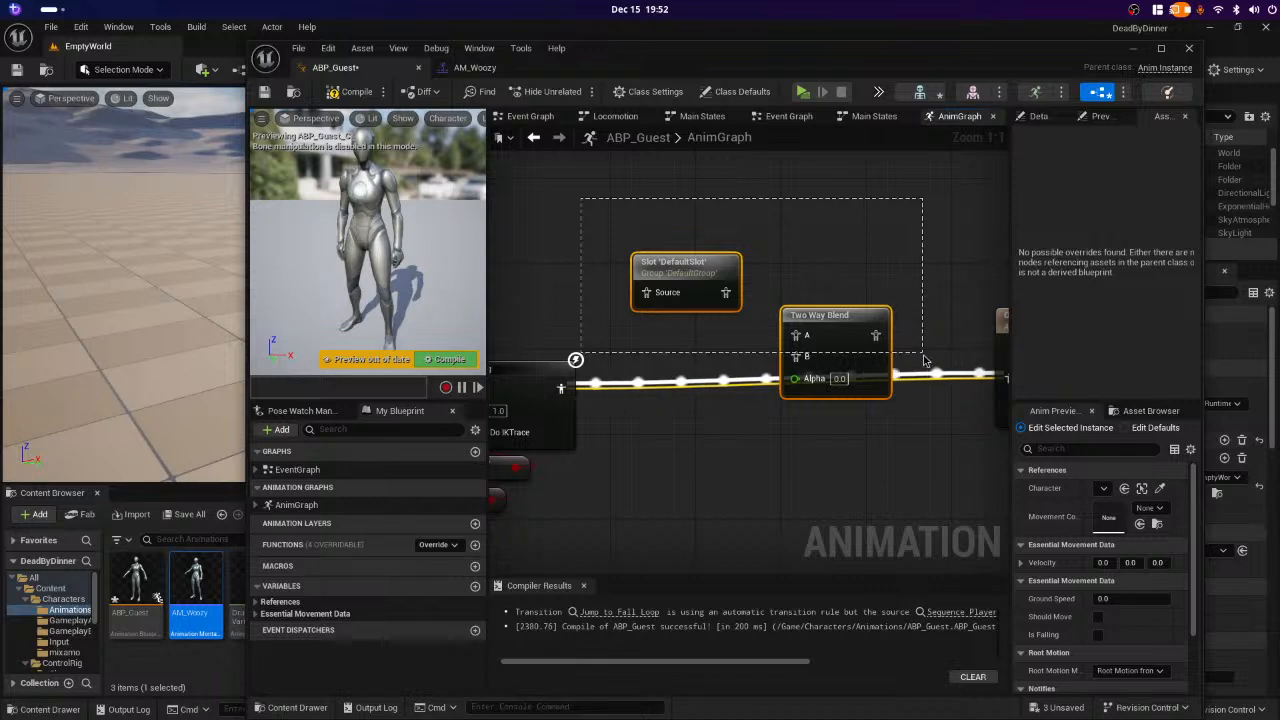
pyautogui.press('Delete')
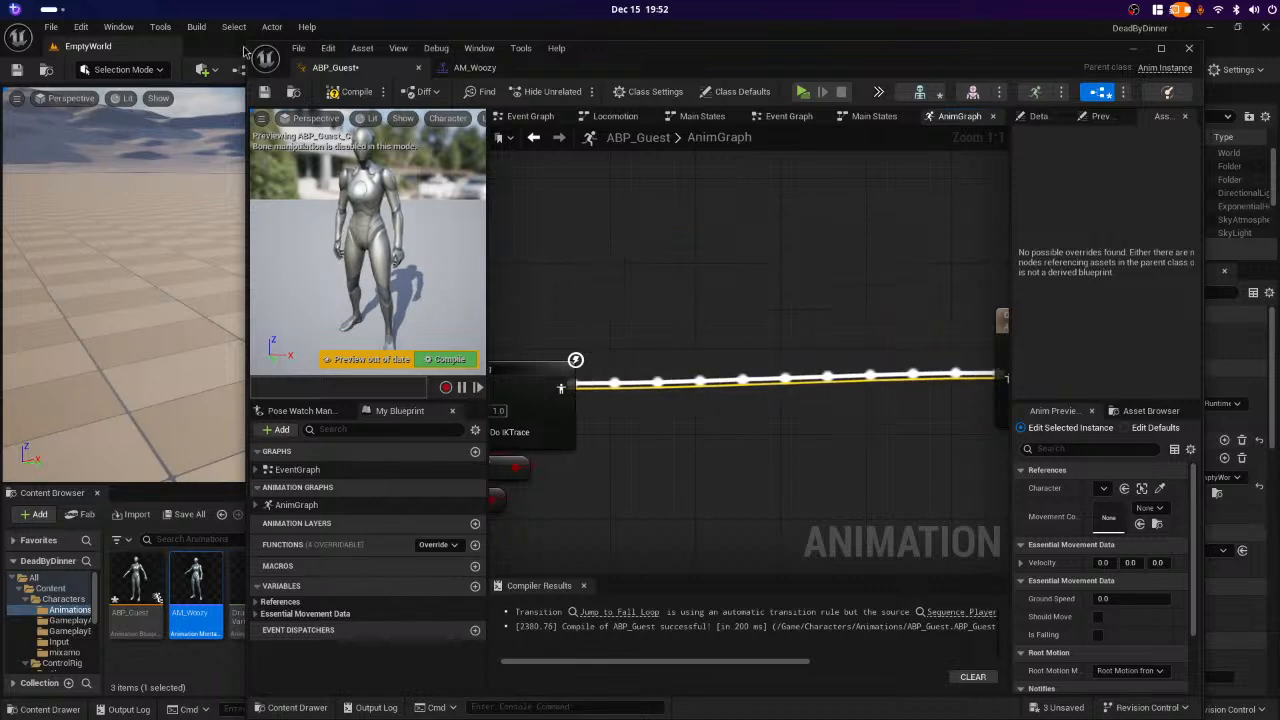
pyautogui.click(340, 93)
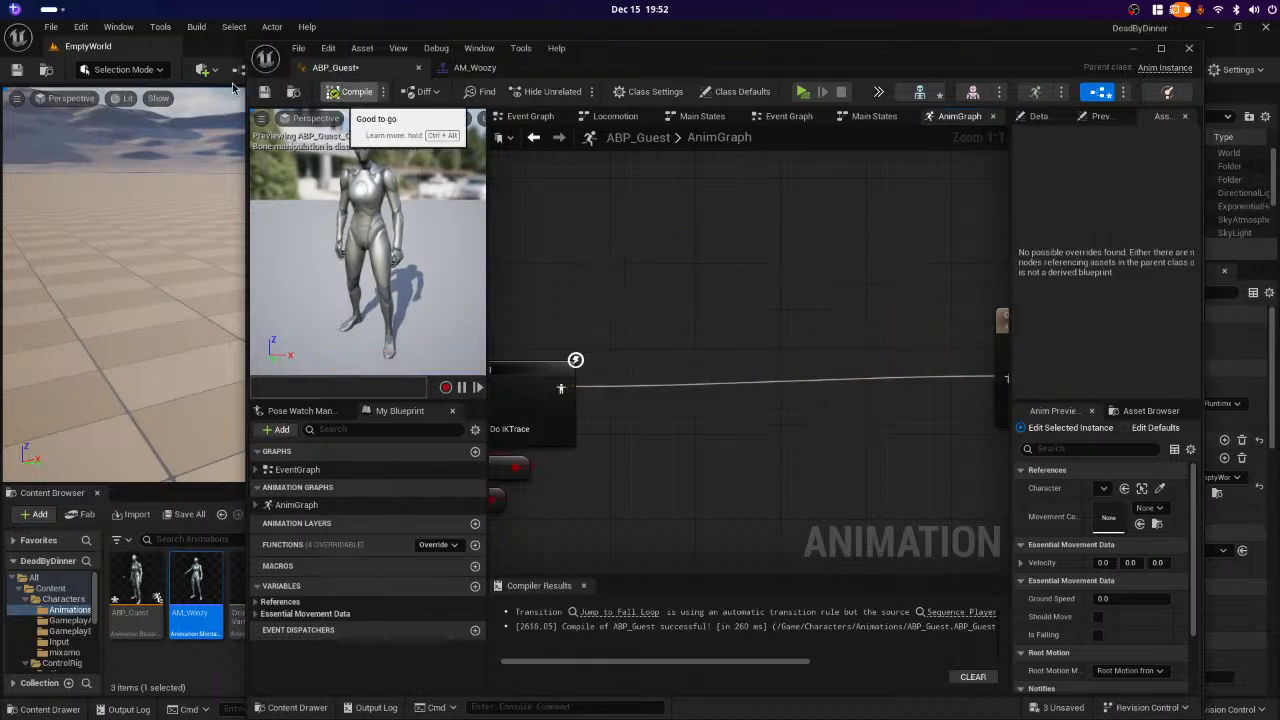
pyautogui.click(265, 92)
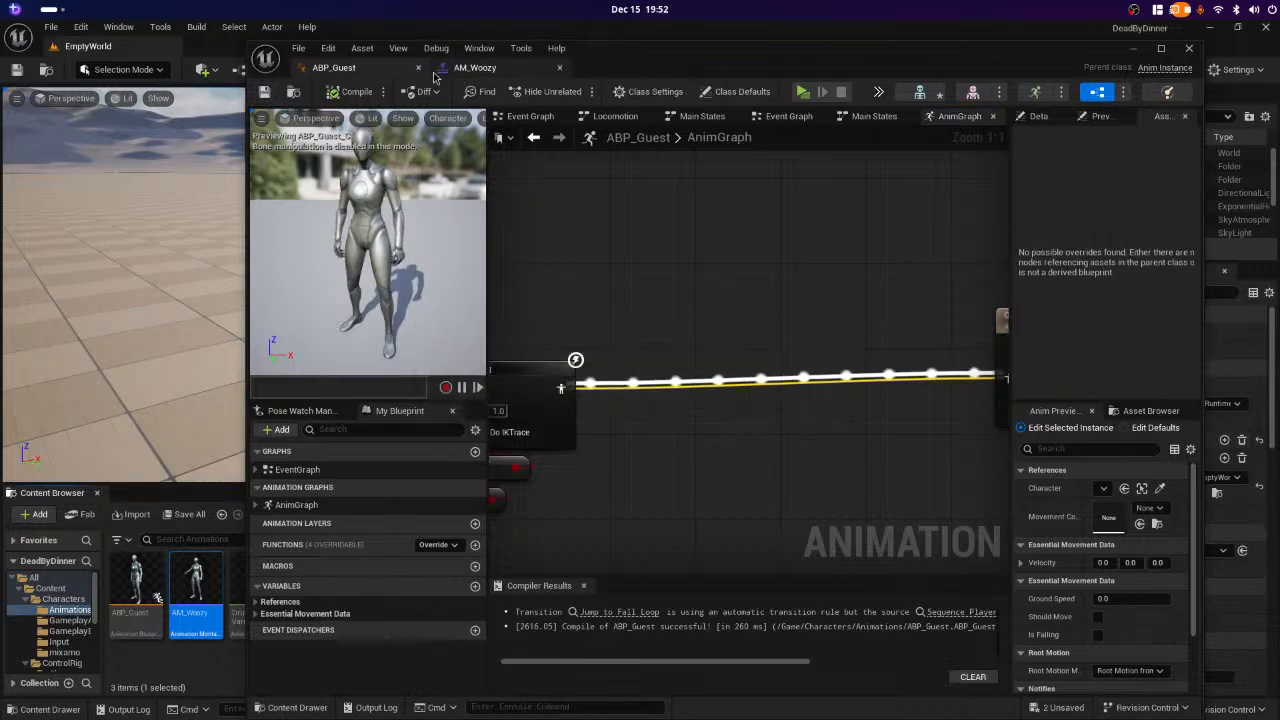
# - Assign the AM_Woozy montage track to the DefaultGroup.DefaultSlot slot and save both the montage and the slot setup
pyautogui.click(470, 68)
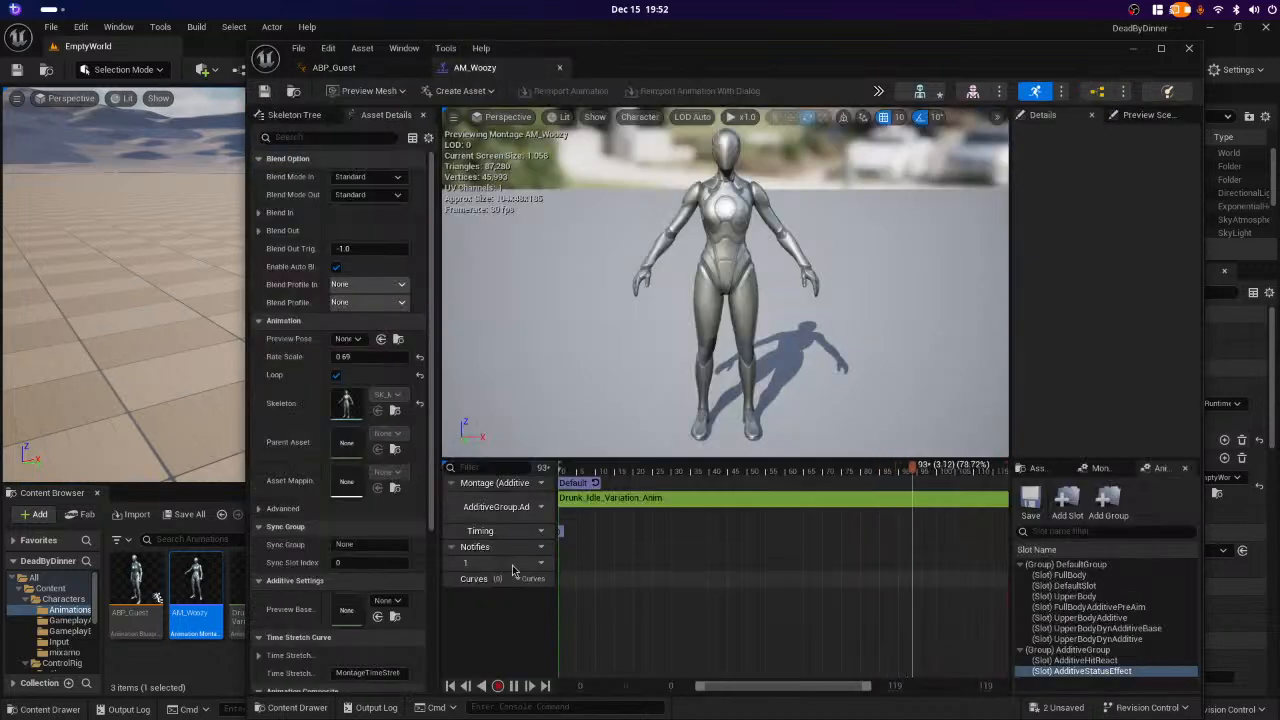
pyautogui.click(537, 508)
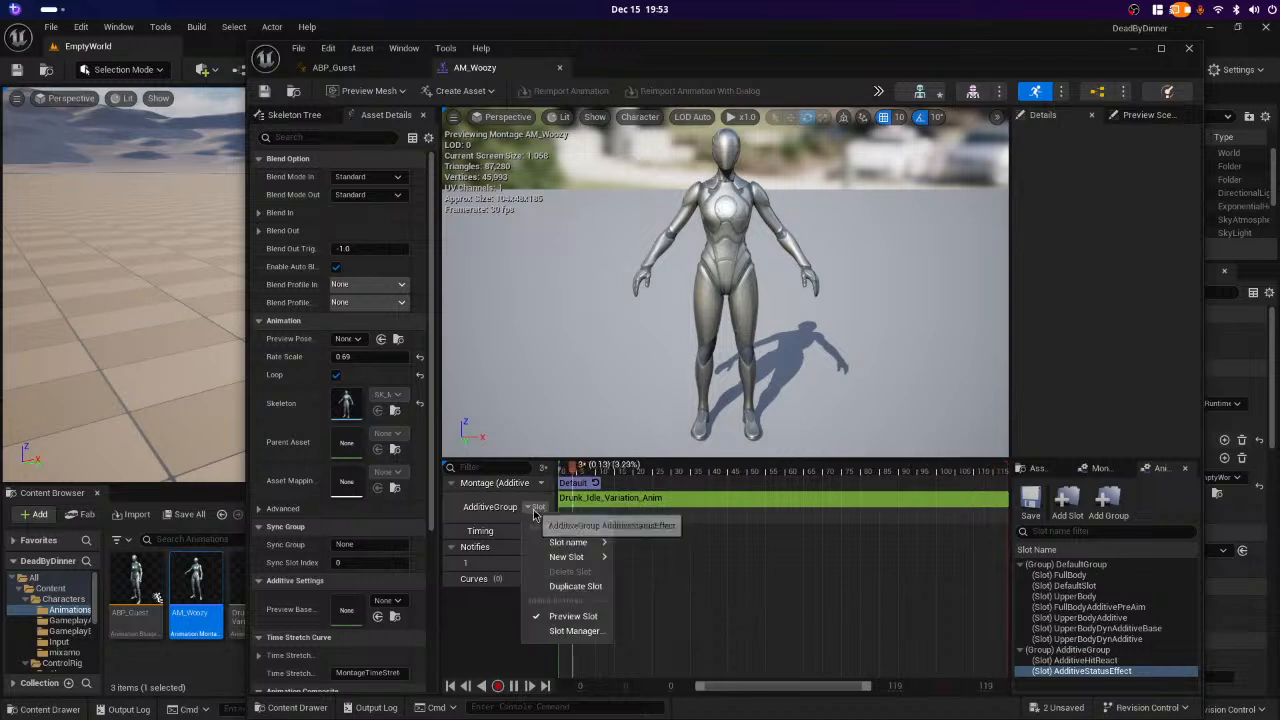
pyautogui.moveTo(588, 543)
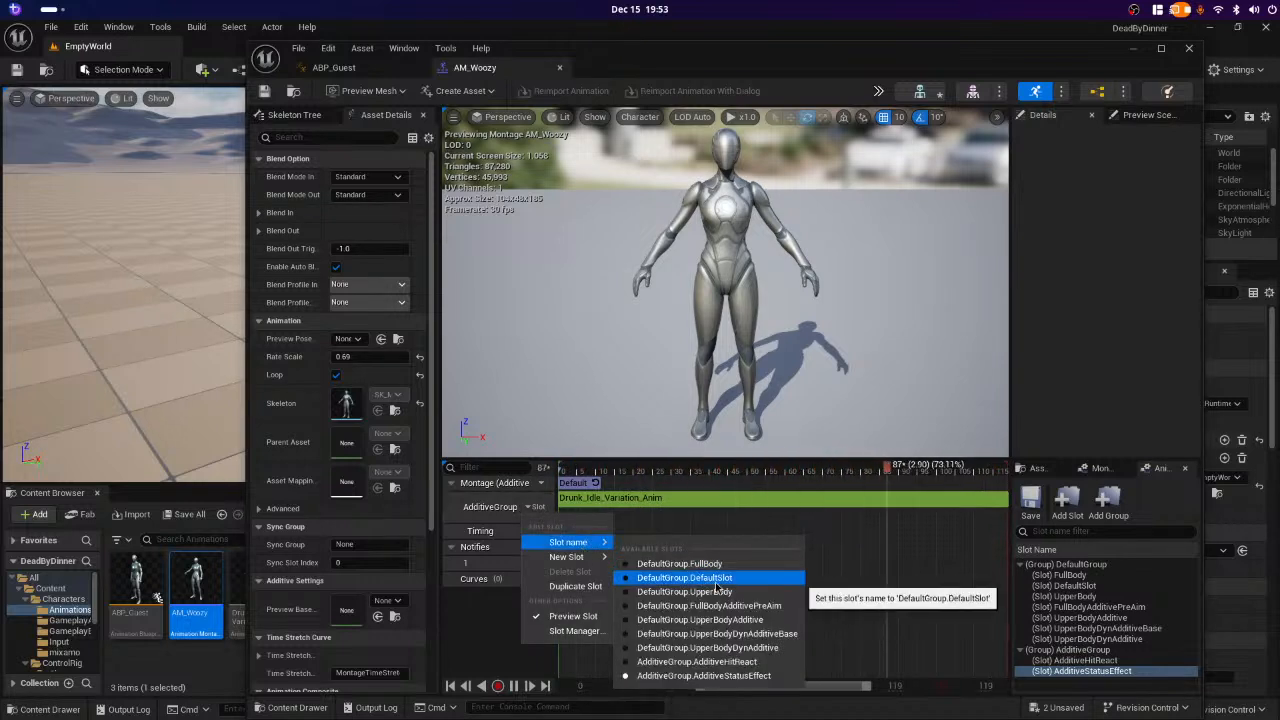
pyautogui.click(712, 579)
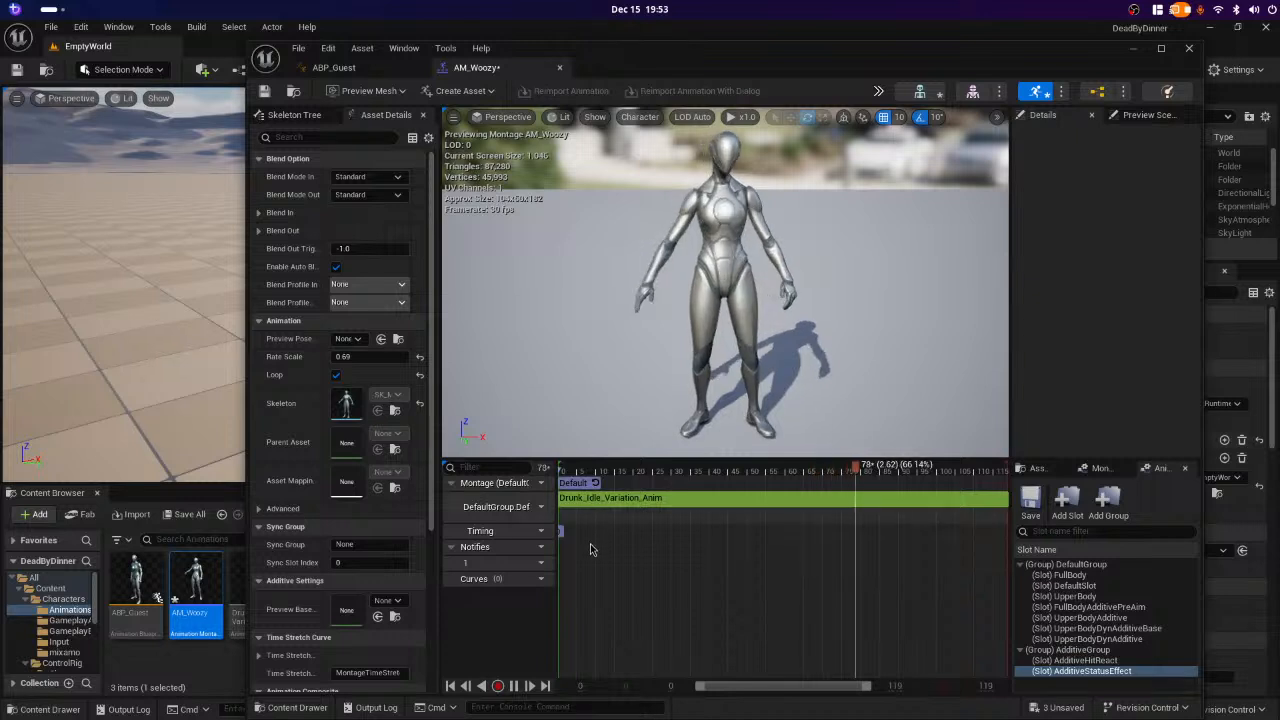
pyautogui.click(266, 93)
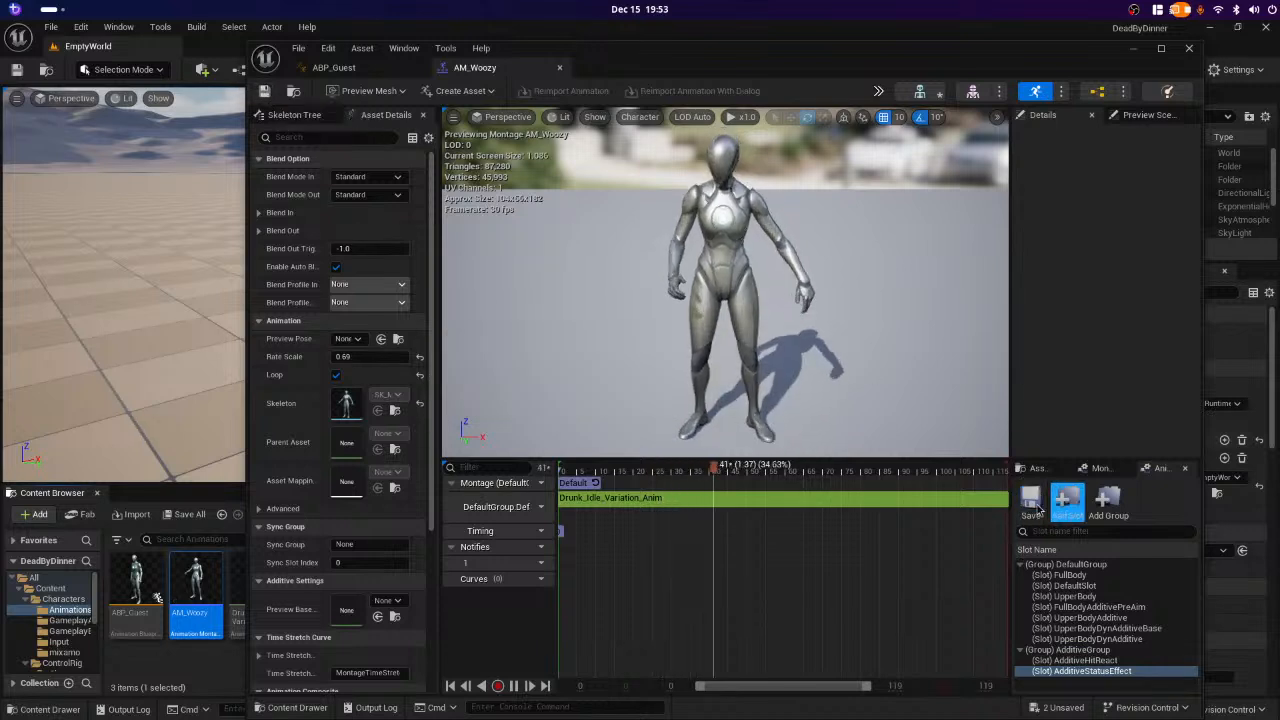
pyautogui.click(1032, 500)
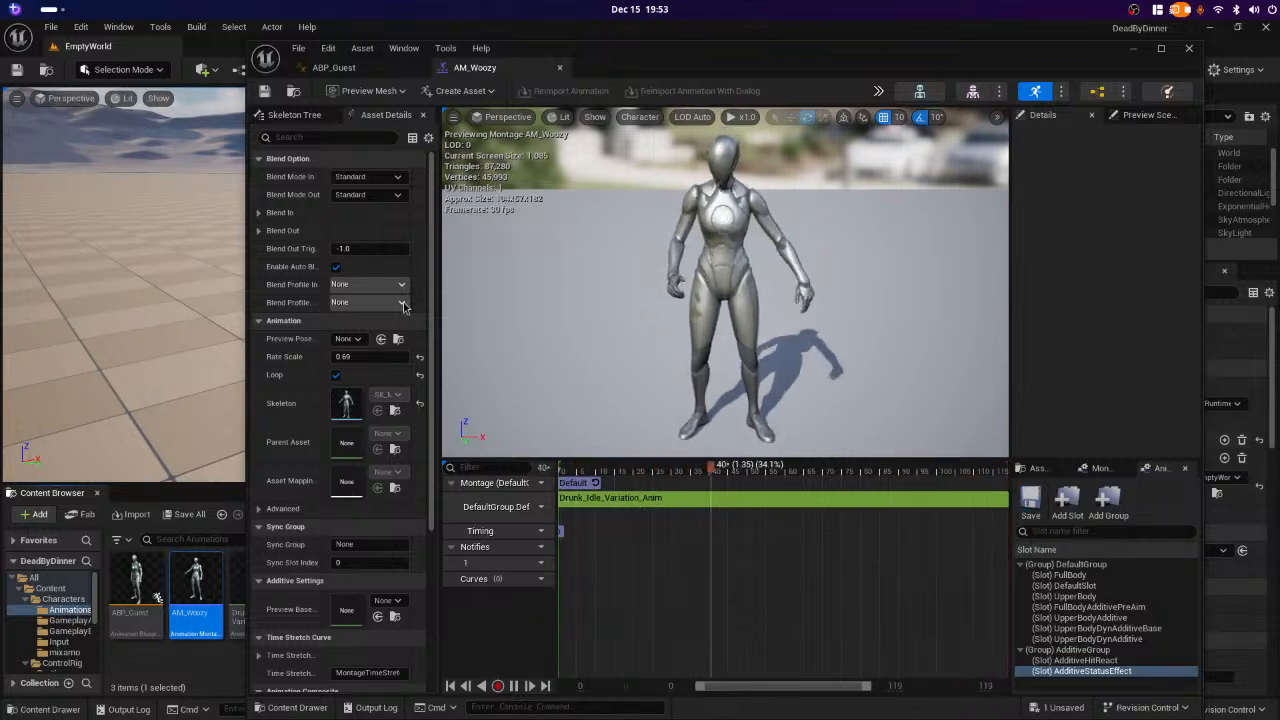
# - Search the ABP_Guest AnimGraph's available nodes for "slot status"
pyautogui.click(345, 68)
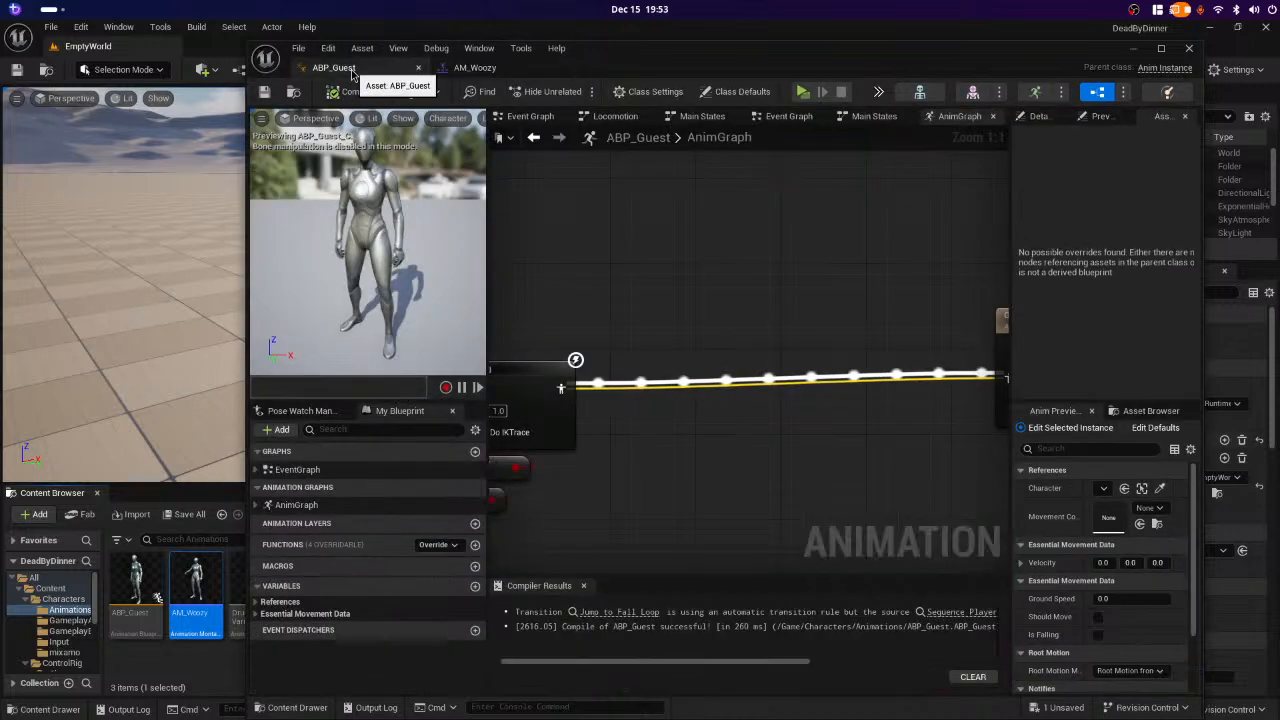
pyautogui.rightClick(764, 322)
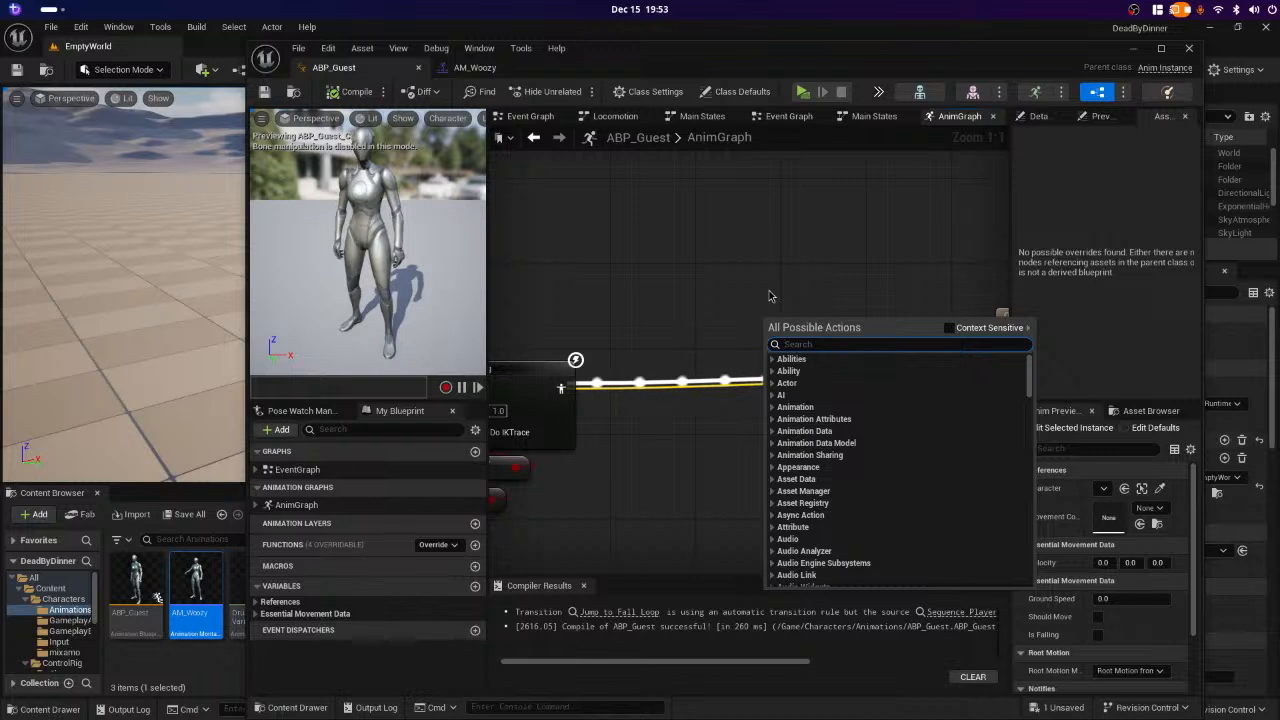
pyautogui.write('slot')
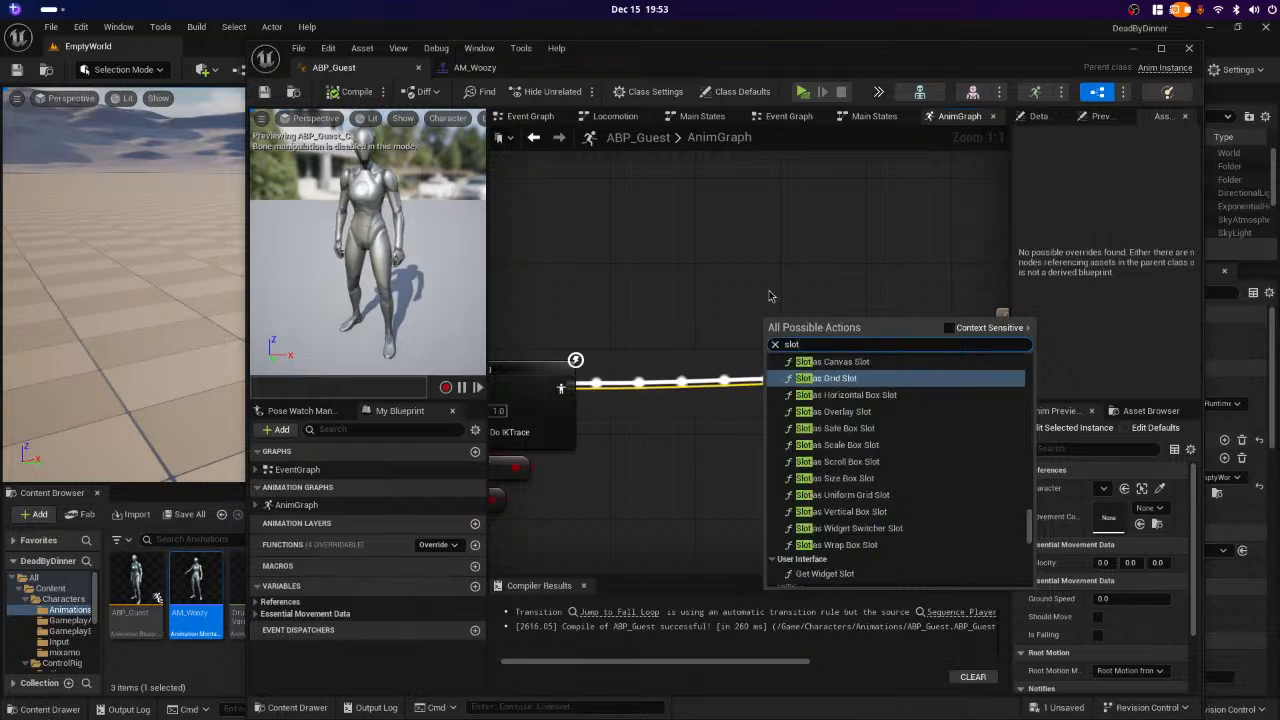
pyautogui.write(' sts')
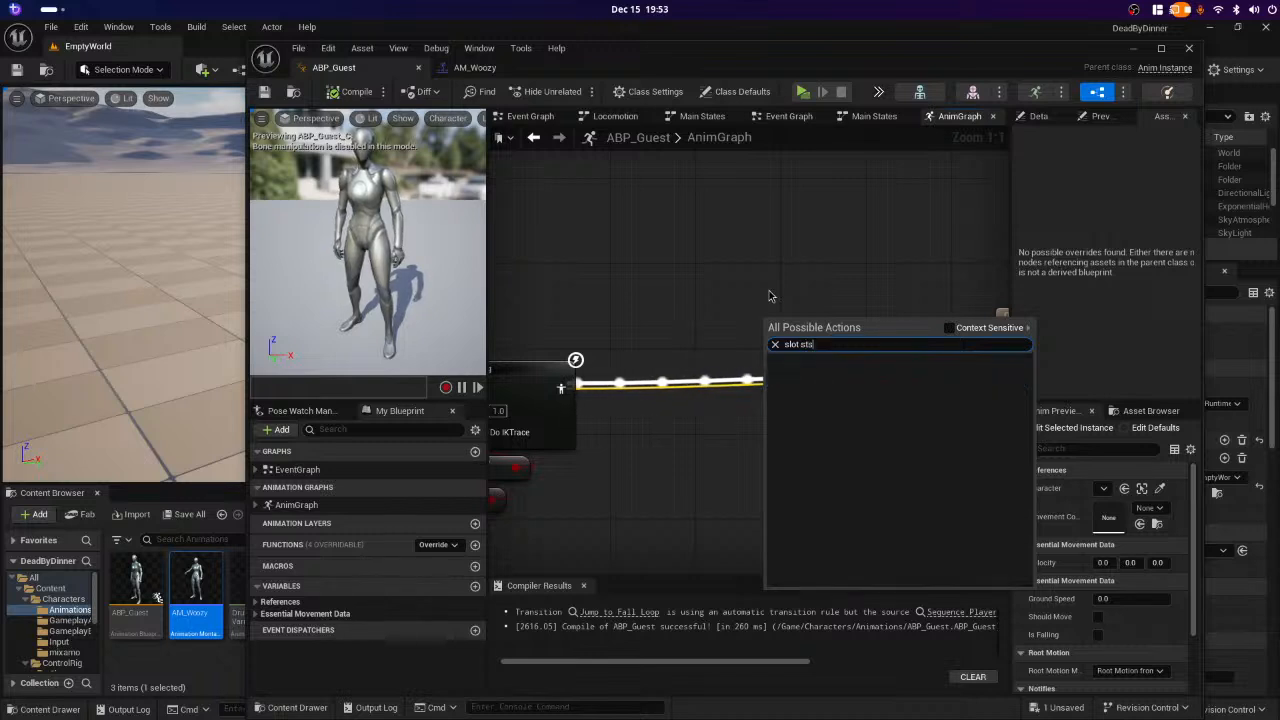
pyautogui.press('BackSpace')
pyautogui.write('a')
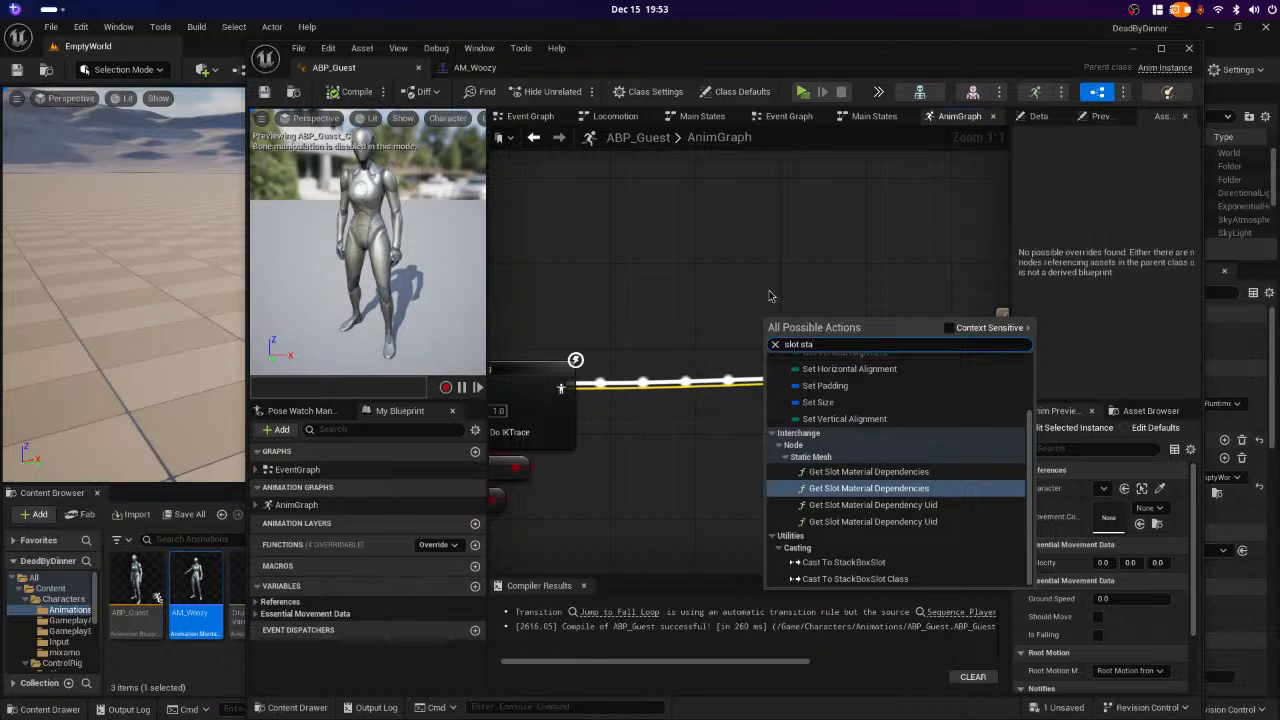
pyautogui.write('tus')
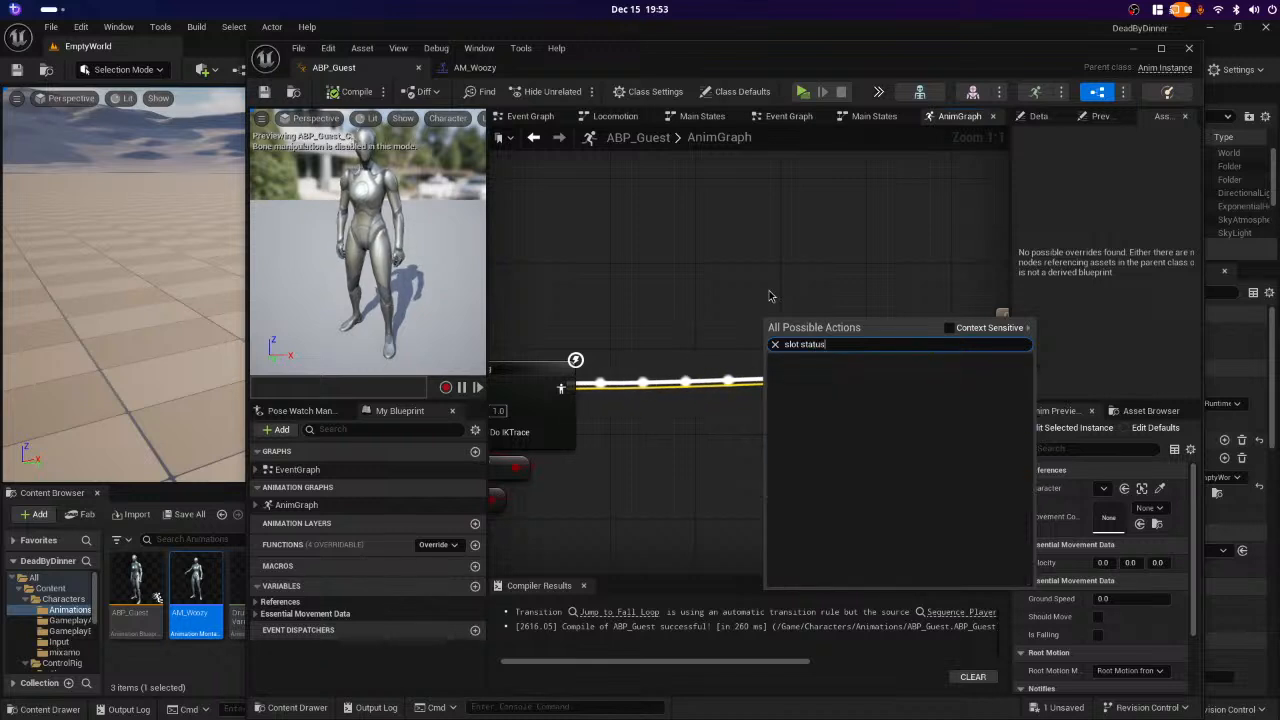
pyautogui.press('BackSpace')
pyautogui.press('BackSpace')
pyautogui.press('BackSpace')
pyautogui.press('BackSpace')
pyautogui.press('BackSpace')
pyautogui.press('BackSpace')
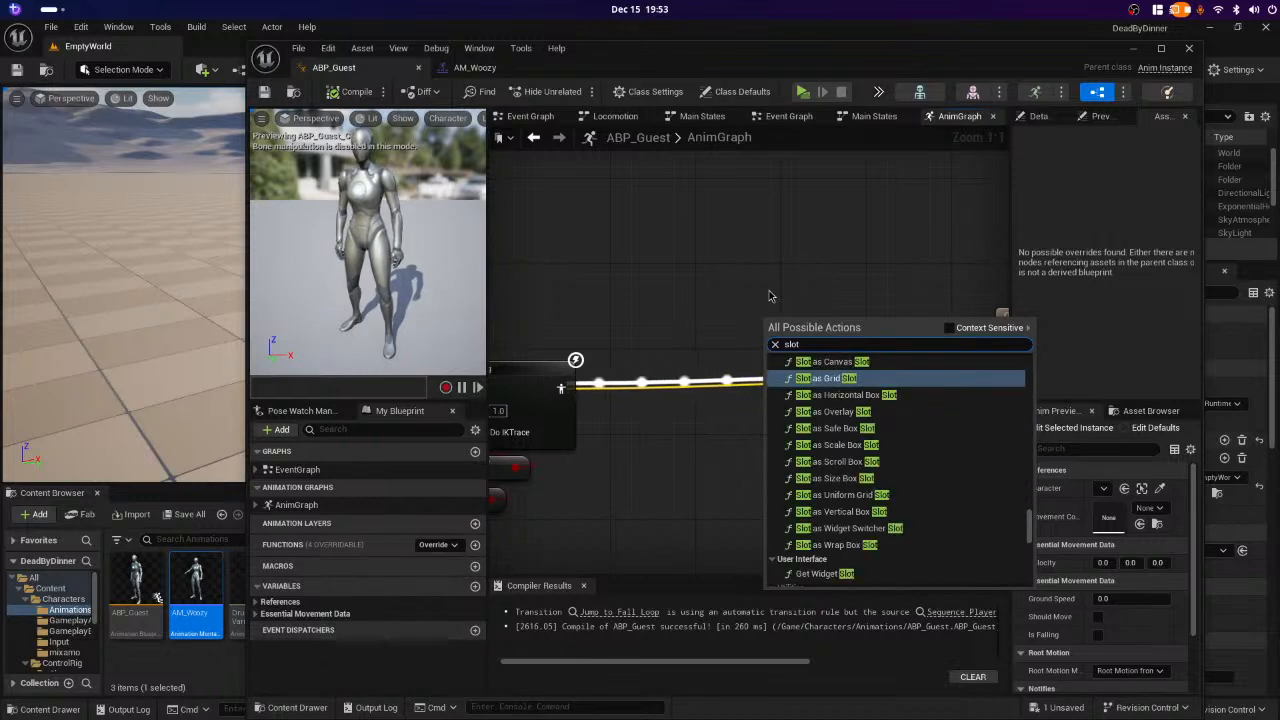
# - Search the available nodes for "montage slot" and add an Is Valid Additive Slot node to the AnimGraph
pyautogui.press('BackSpace')
pyautogui.press('BackSpace')
pyautogui.press('BackSpace')
pyautogui.press('BackSpace')
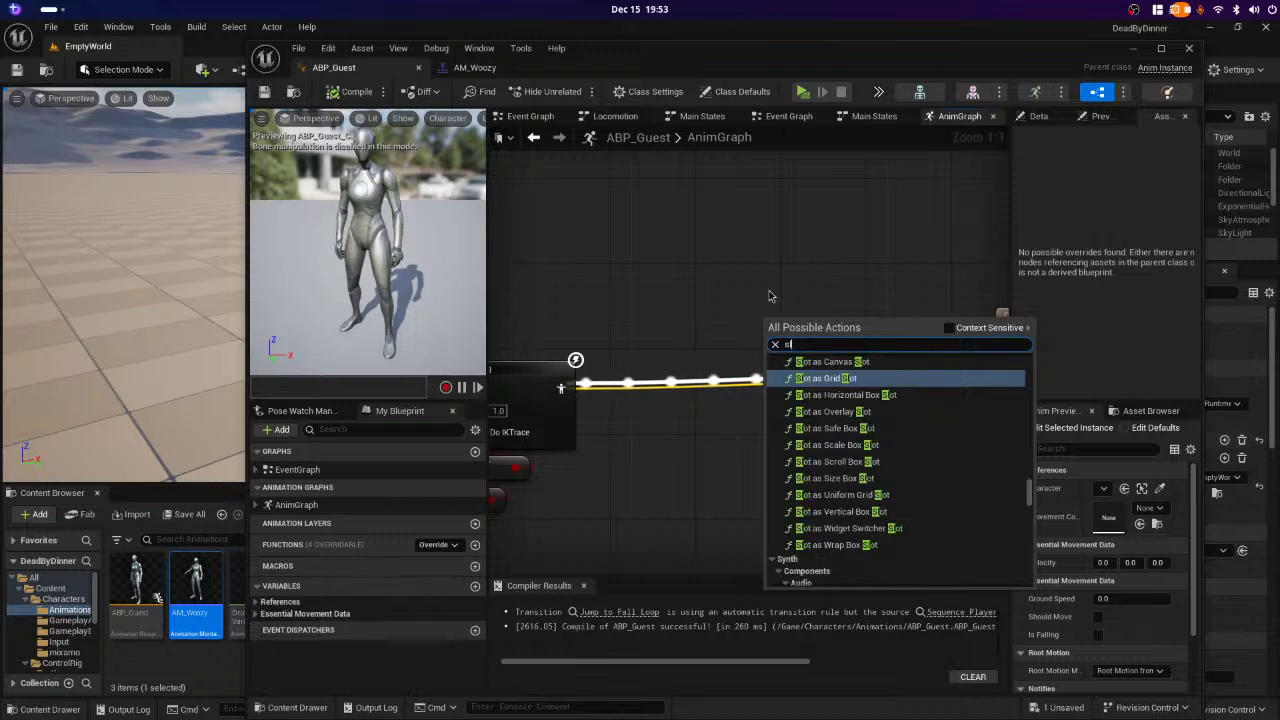
pyautogui.write('montage')
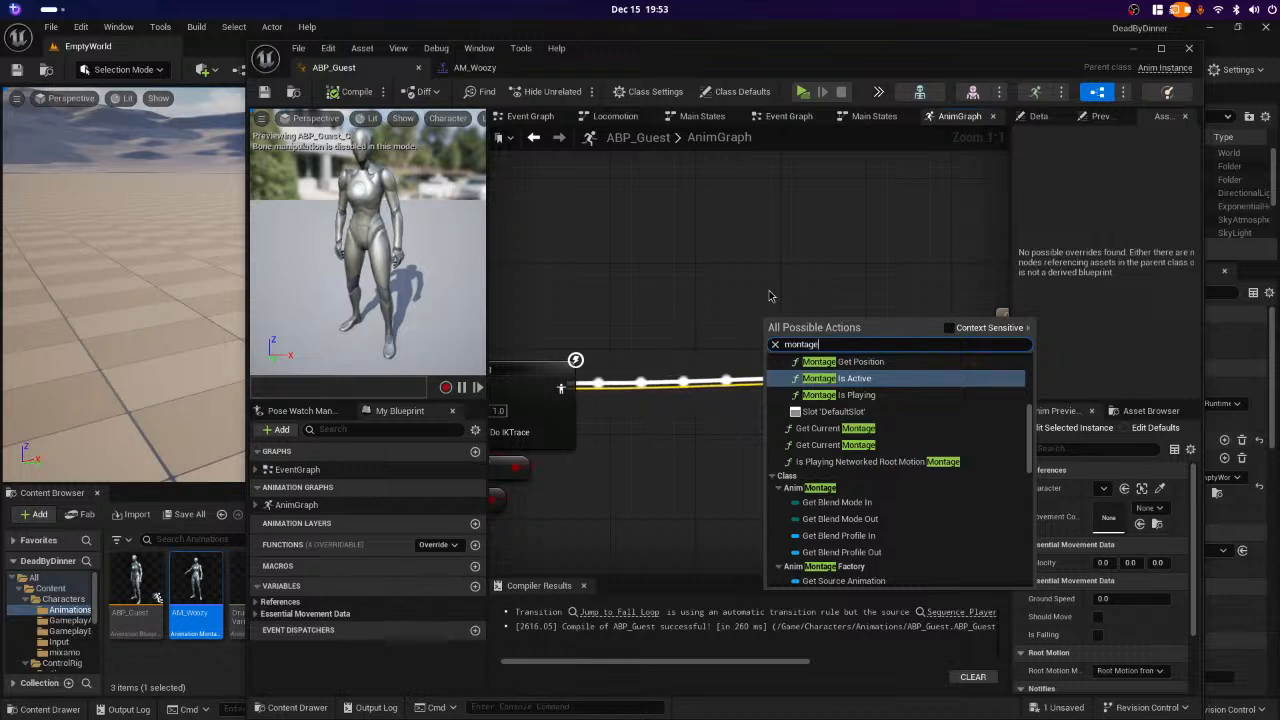
pyautogui.write('slot')
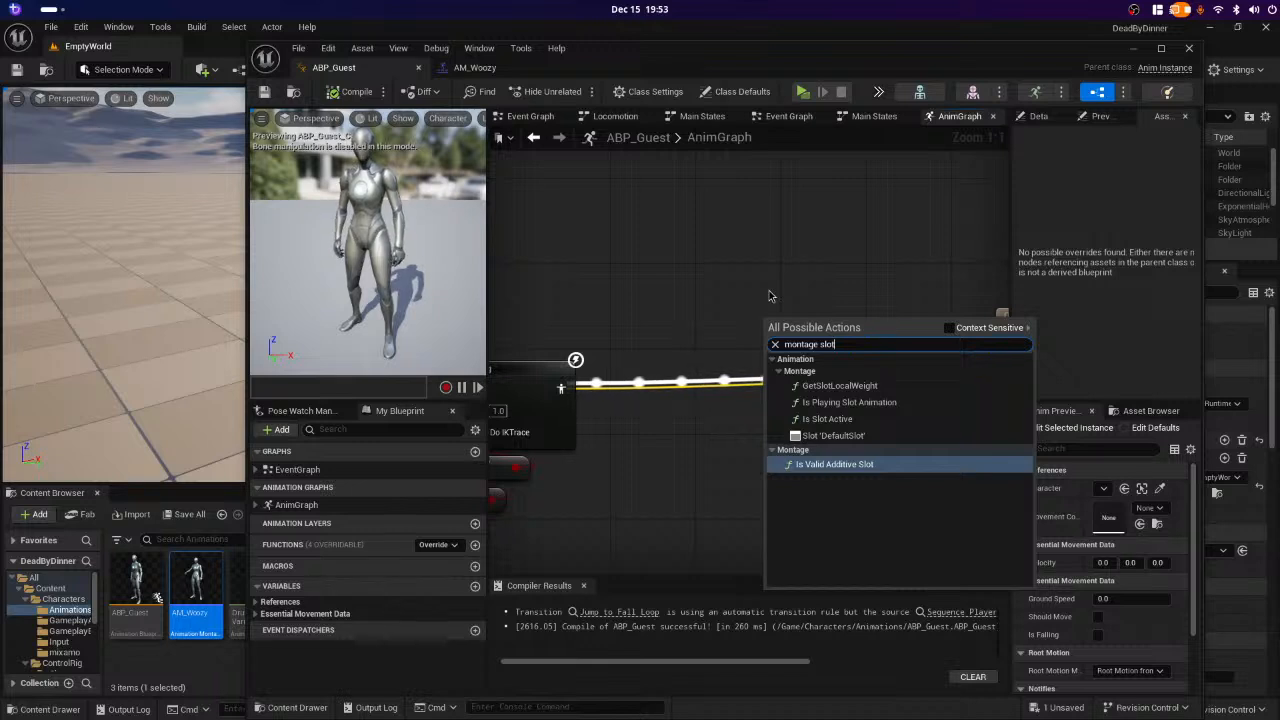
pyautogui.click(838, 466)
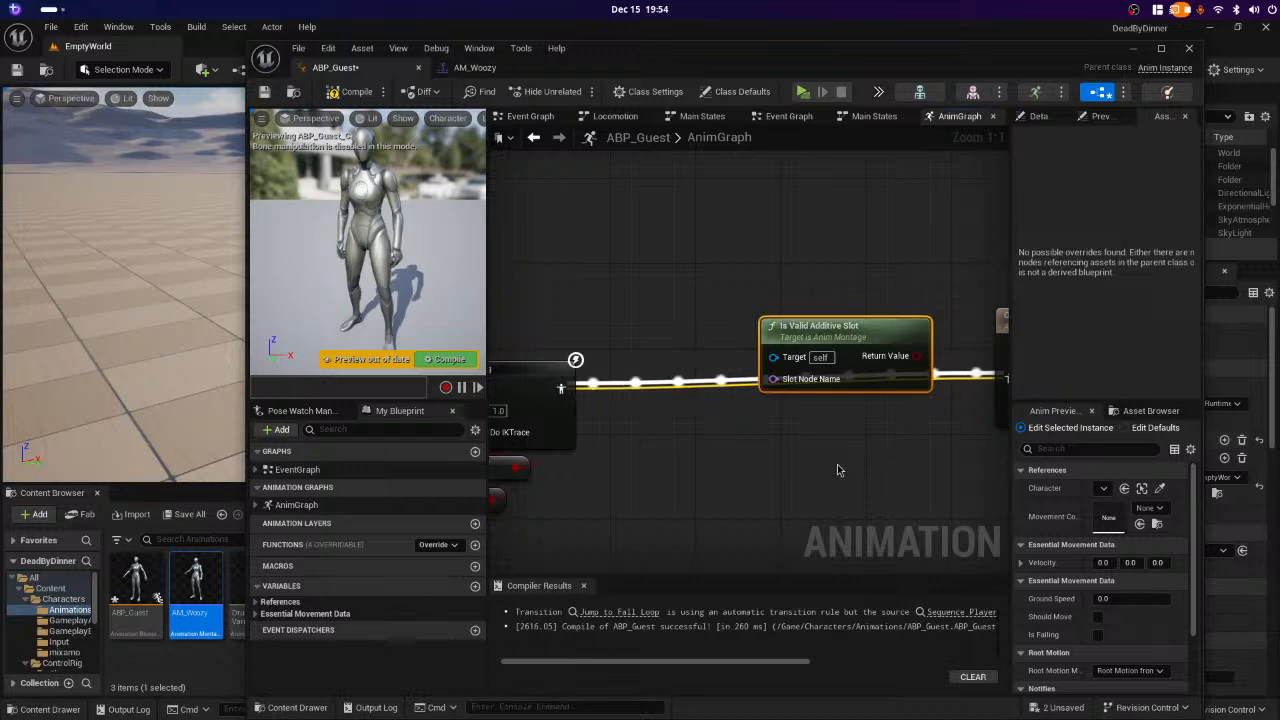
# - Delete the Is Valid Additive Slot node from the AnimGraph, and compile and save ABP_Guest
pyautogui.rightClick(900, 331)
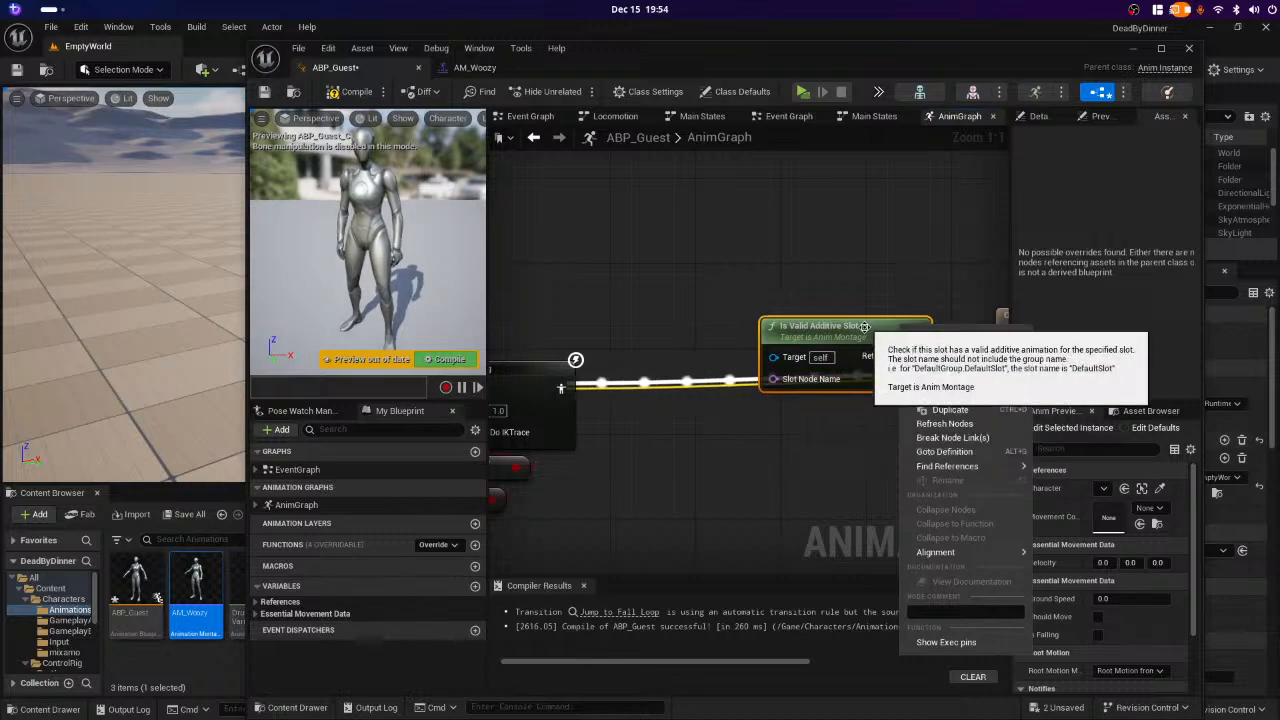
pyautogui.click(960, 367)
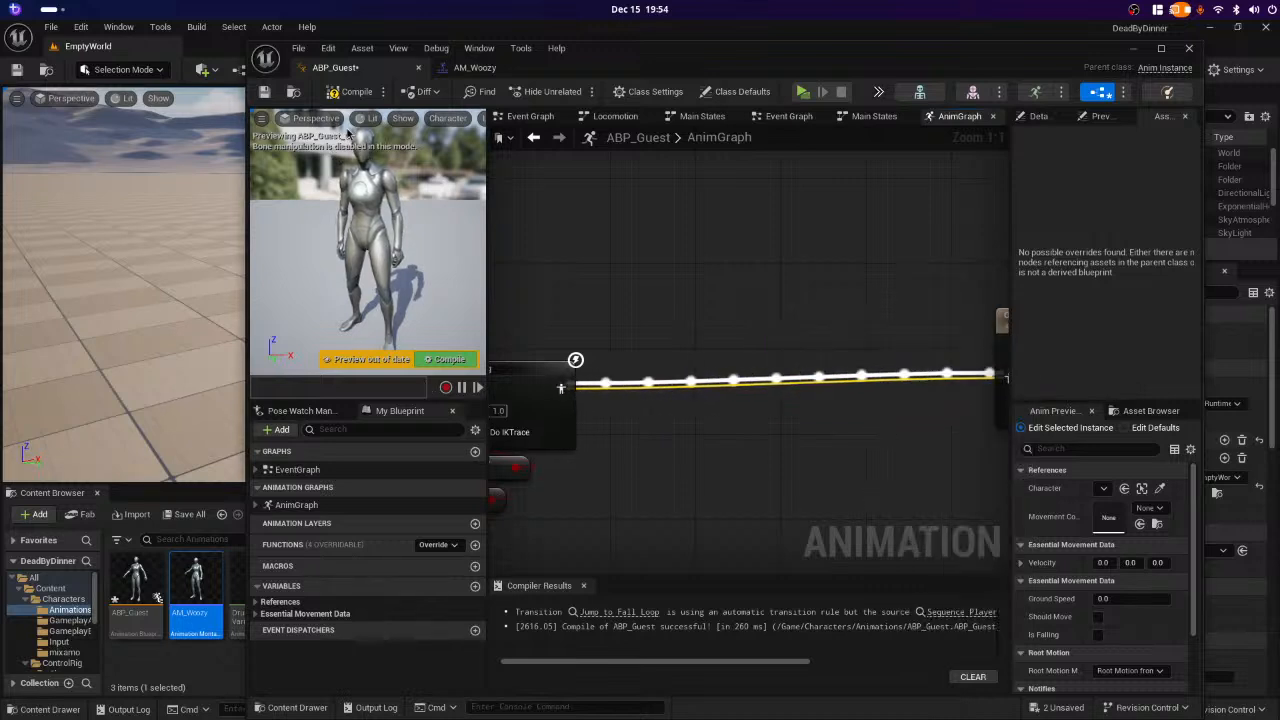
pyautogui.click(336, 93)
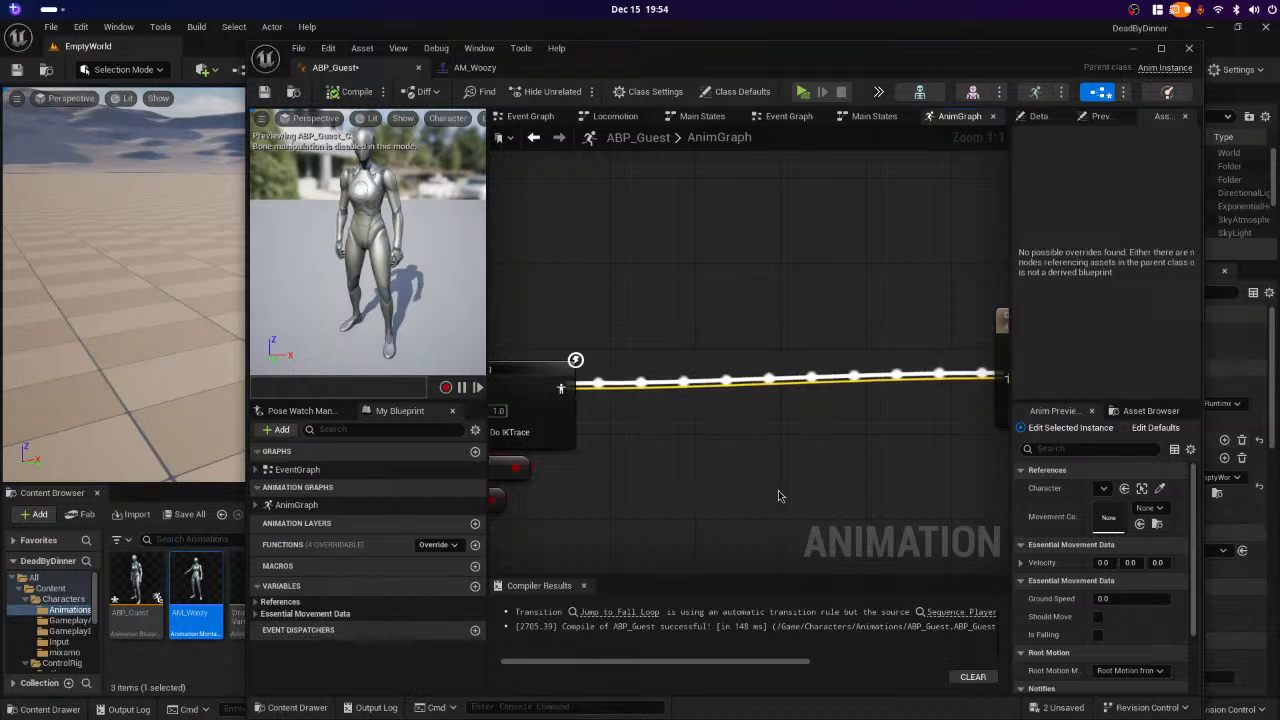
pyautogui.moveTo(778, 495); pyautogui.dragTo(968, 473, button='right')
pyautogui.moveTo(600, 515); pyautogui.dragTo(536, 556, button='right')
pyautogui.moveTo(788, 492); pyautogui.dragTo(585, 454, button='right')
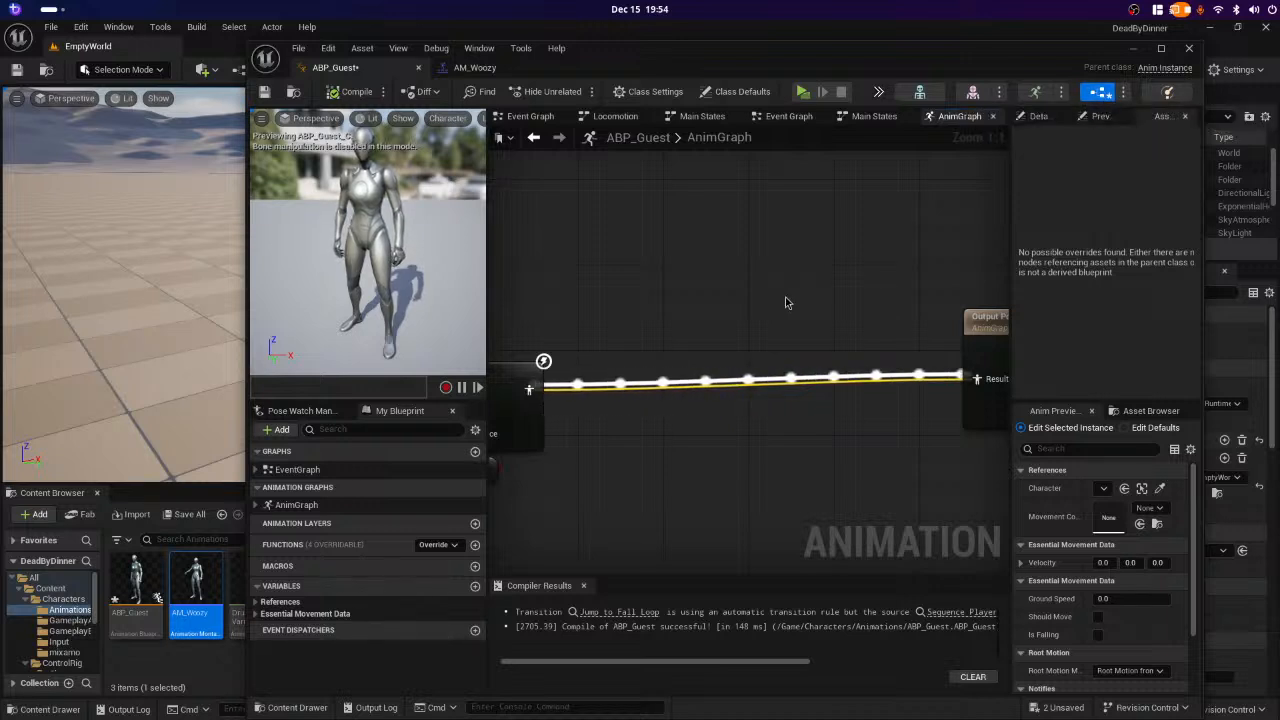
pyautogui.click(264, 92)
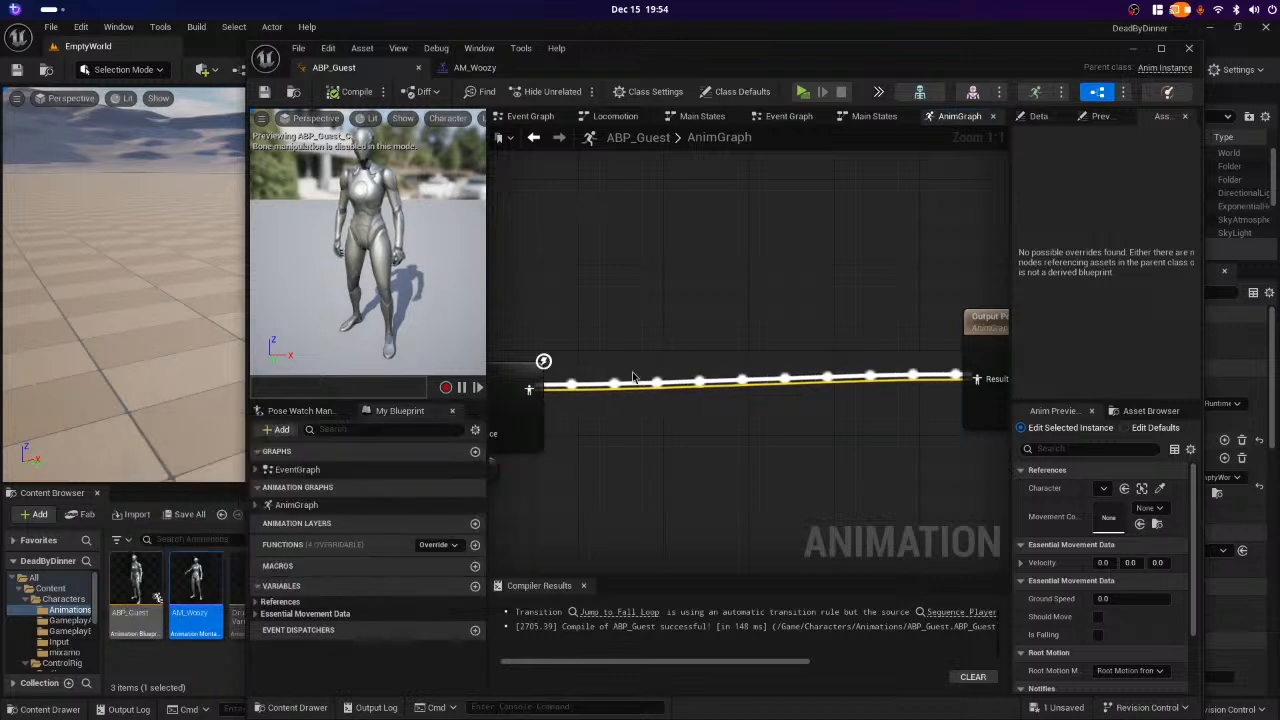
pyautogui.moveTo(631, 320); pyautogui.dragTo(600, 266, button='right')
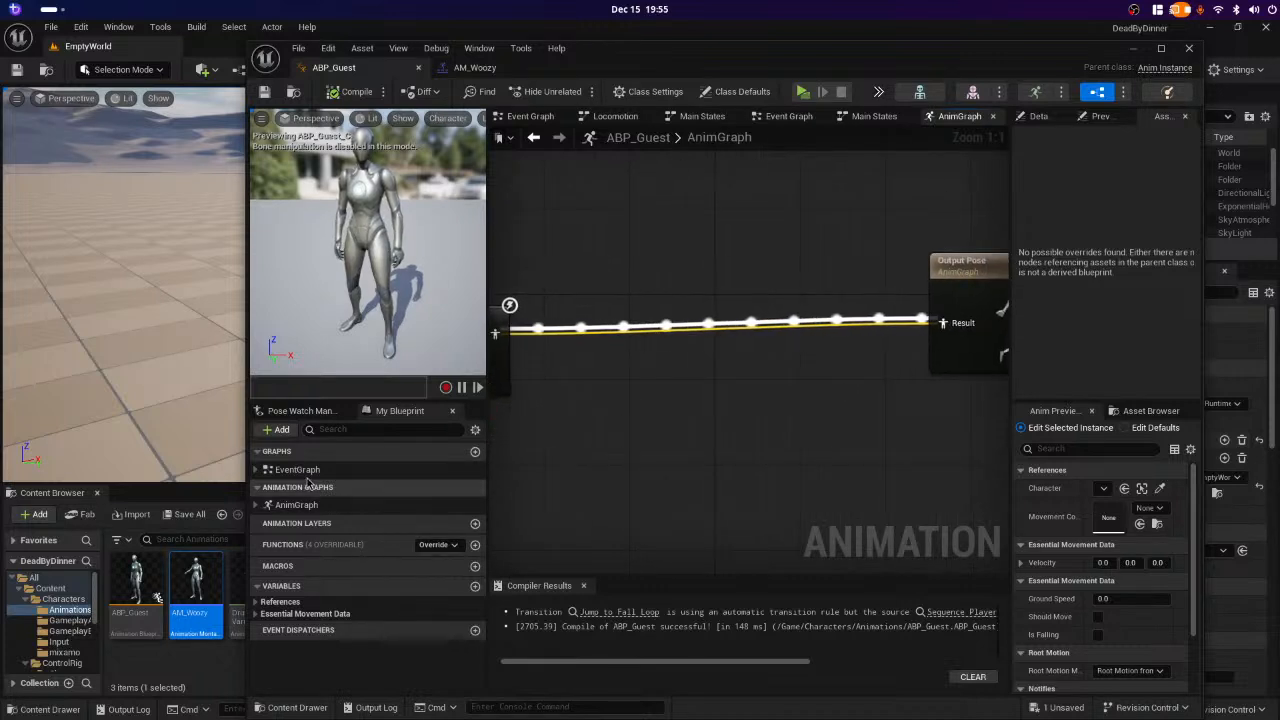
# - Switch to the browser and examine the Blend Multi and Blend Poses by bool, int and Enumeration sections of the Unreal Engine blend nodes documentation
pyautogui.press('super')
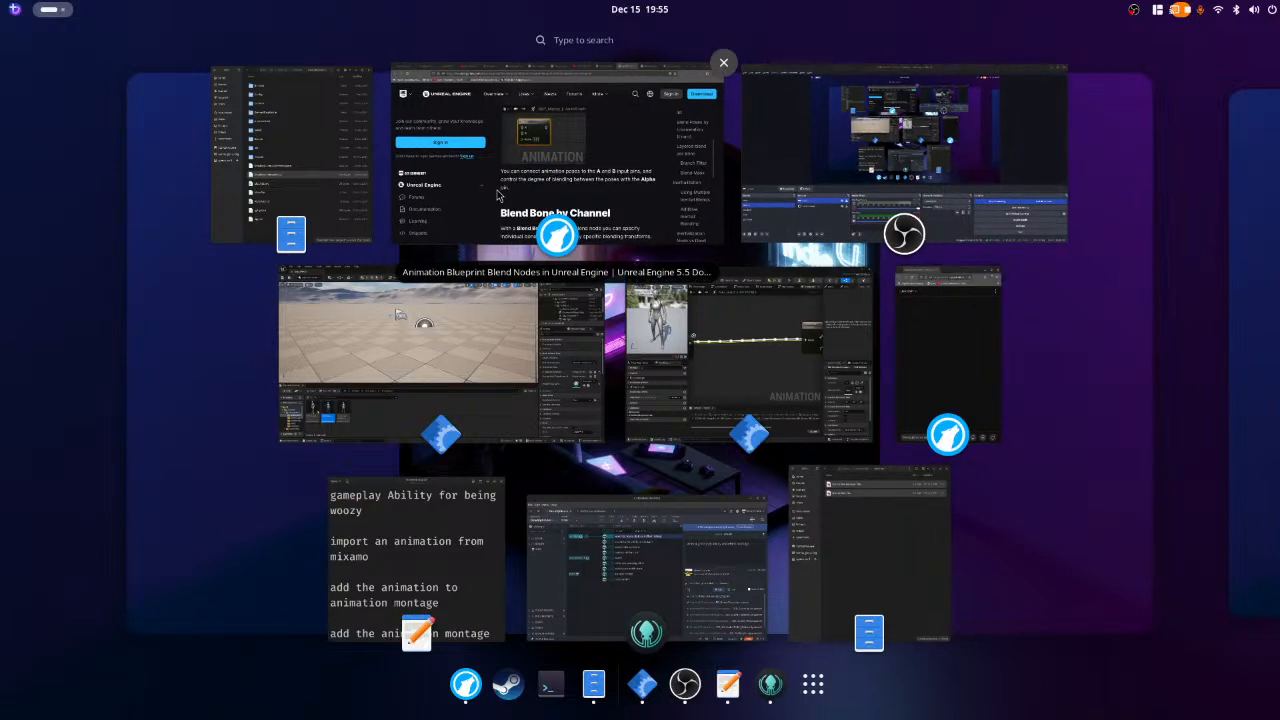
pyautogui.click(498, 195)
pyautogui.press('super')
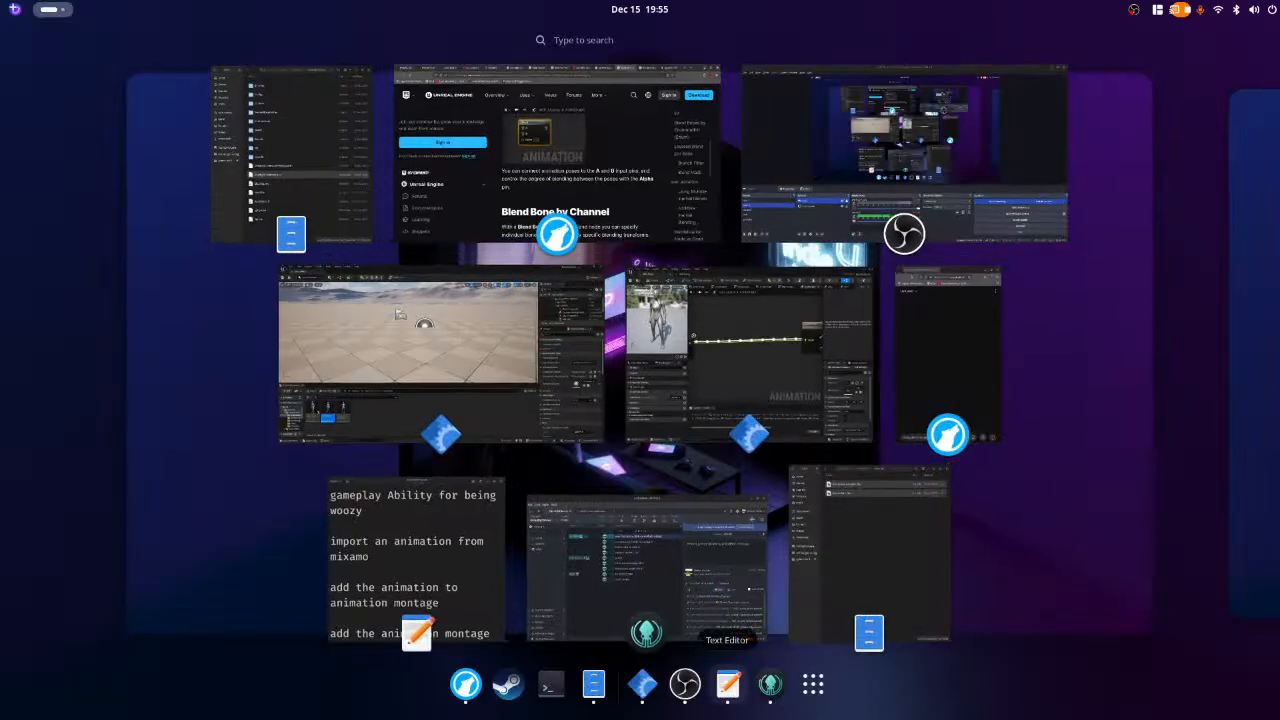
pyautogui.click(500, 145)
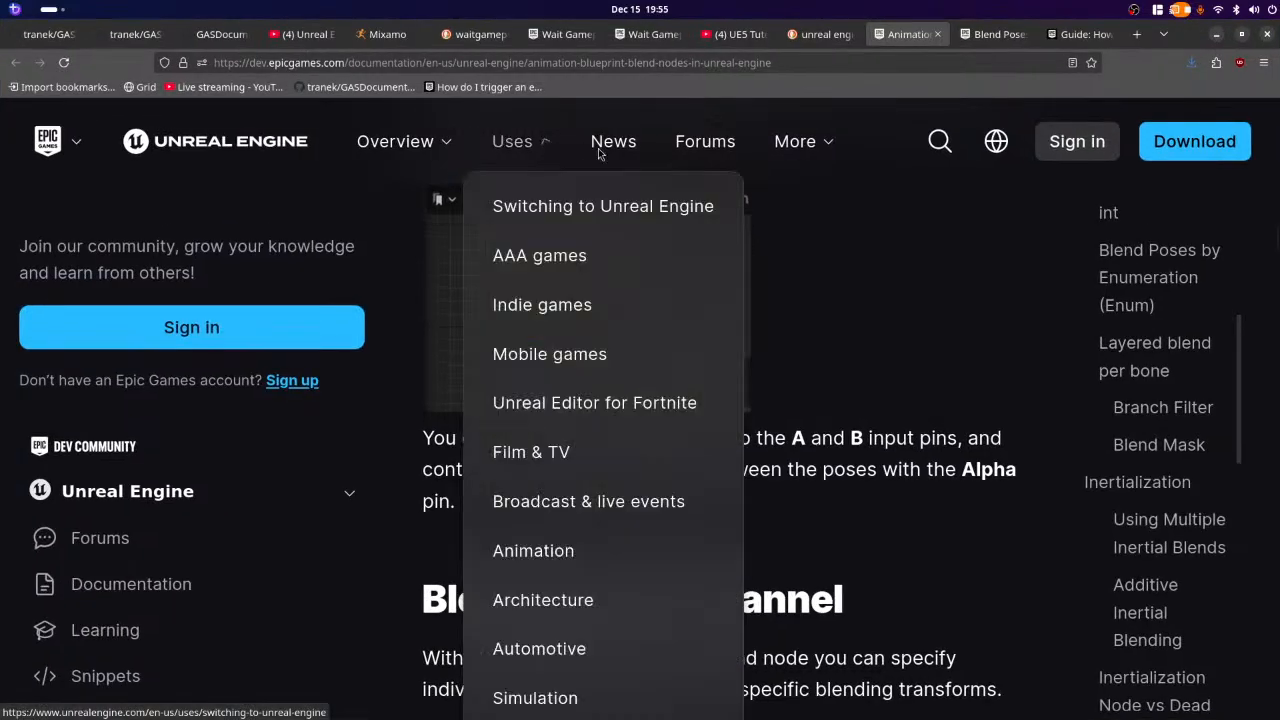
pyautogui.scroll(-10, 855, 330)
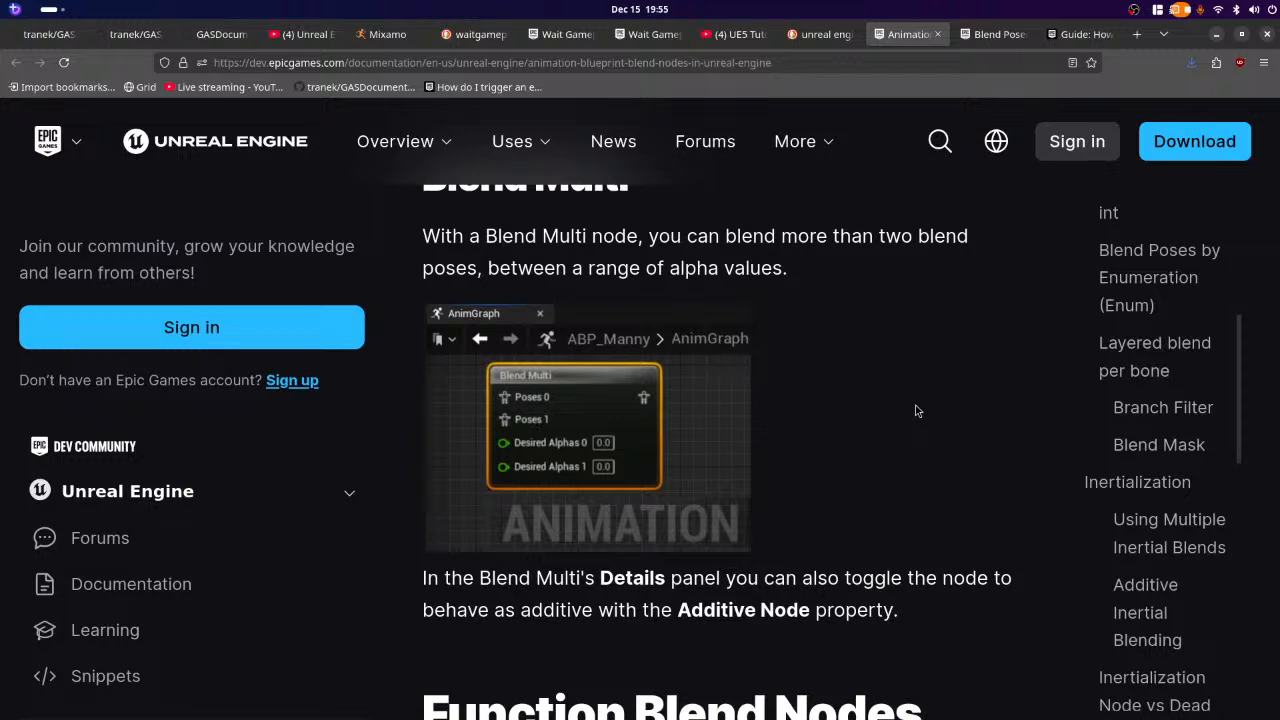
pyautogui.scroll(-2, 916, 410)
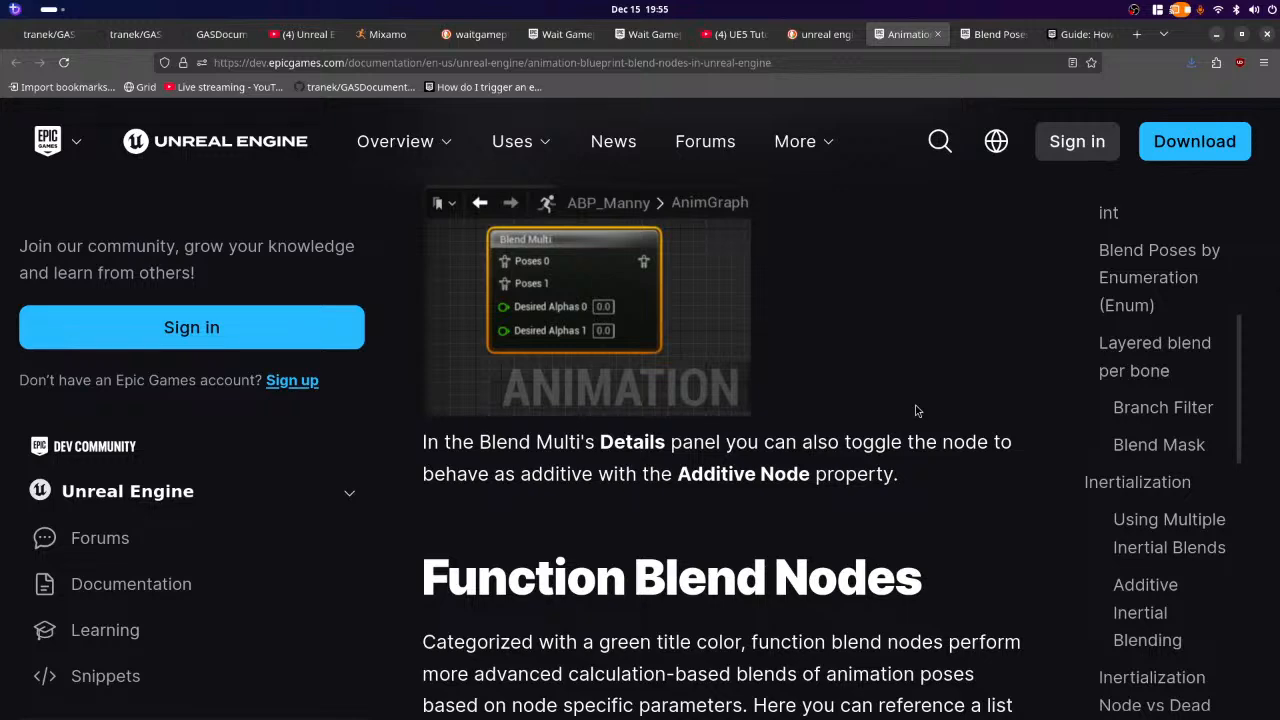
pyautogui.scroll(-4, 916, 410)
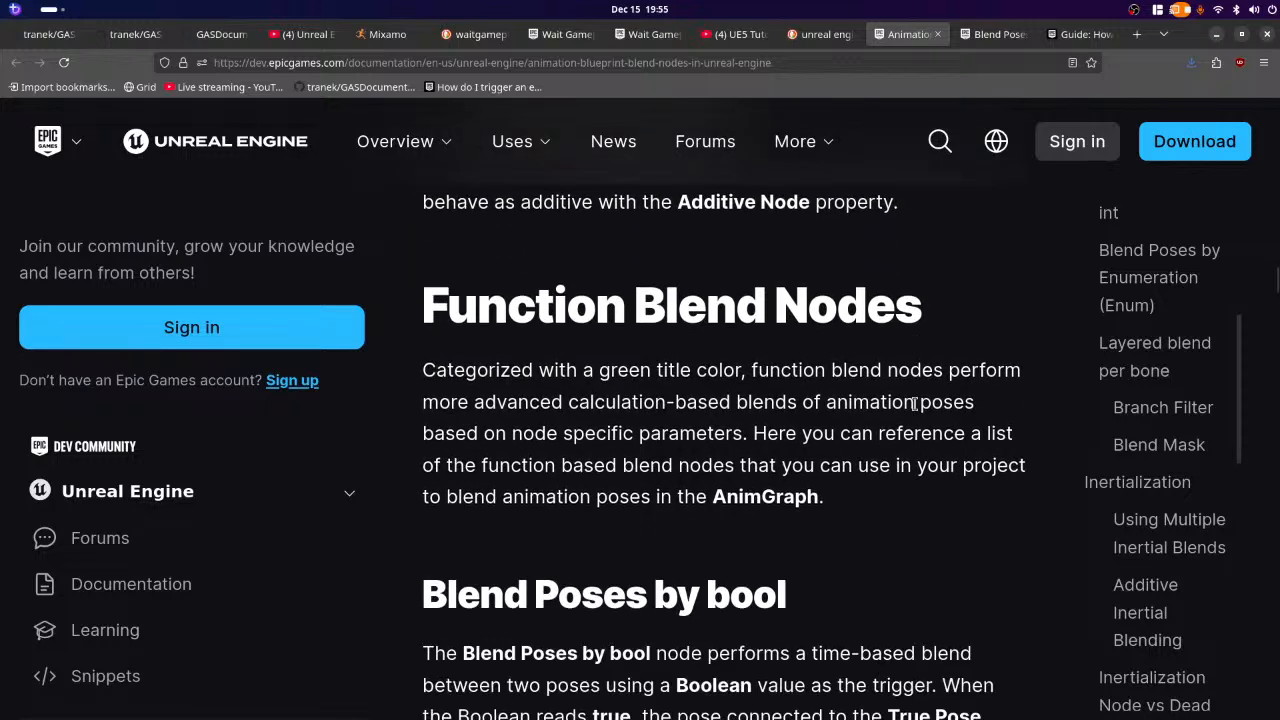
pyautogui.scroll(5, 916, 405)
pyautogui.scroll(-5, 916, 405)
pyautogui.scroll(8, 916, 402)
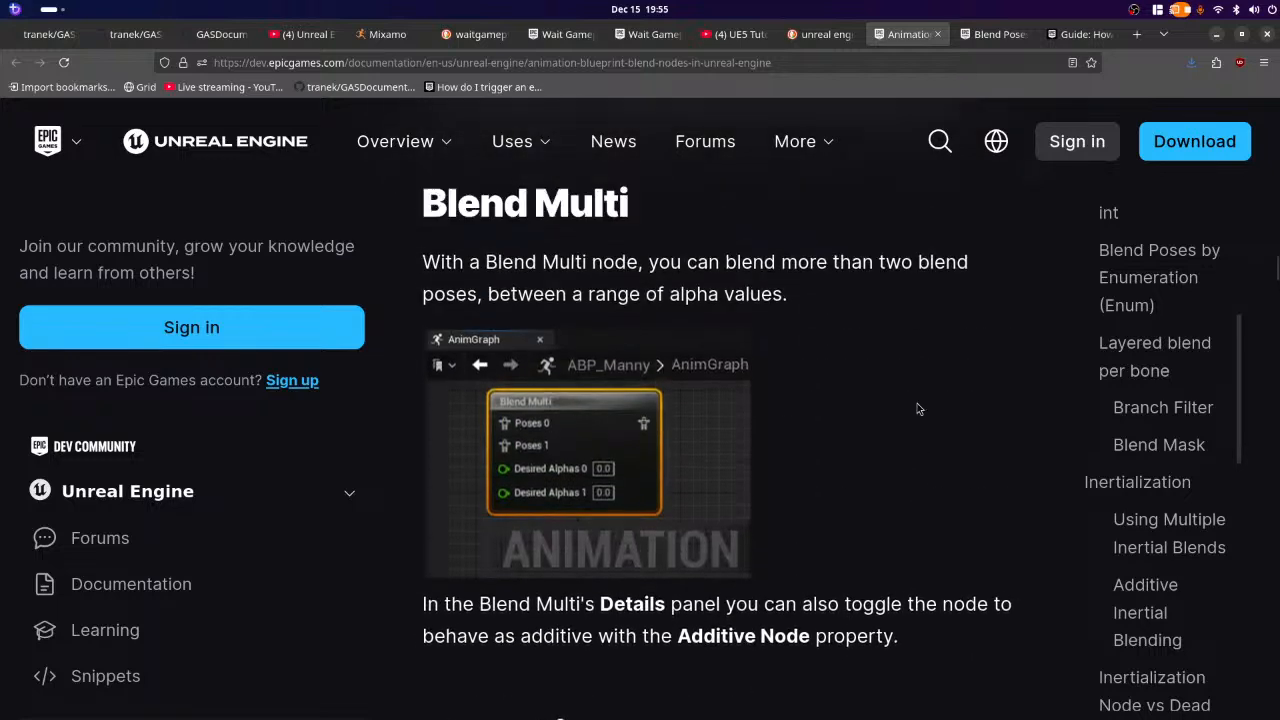
pyautogui.scroll(-10, 916, 402)
pyautogui.scroll(-5, 916, 402)
pyautogui.scroll(1, 918, 402)
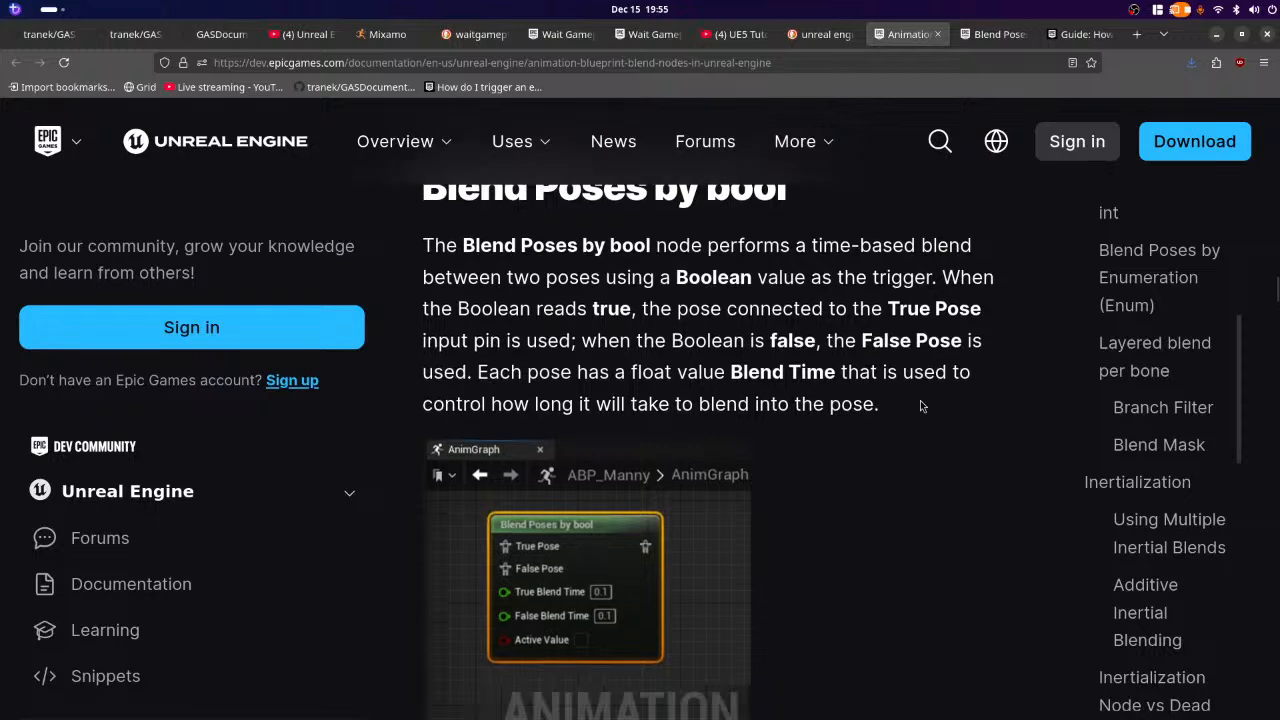
pyautogui.scroll(-2, 920, 400)
pyautogui.scroll(-5, 920, 400)
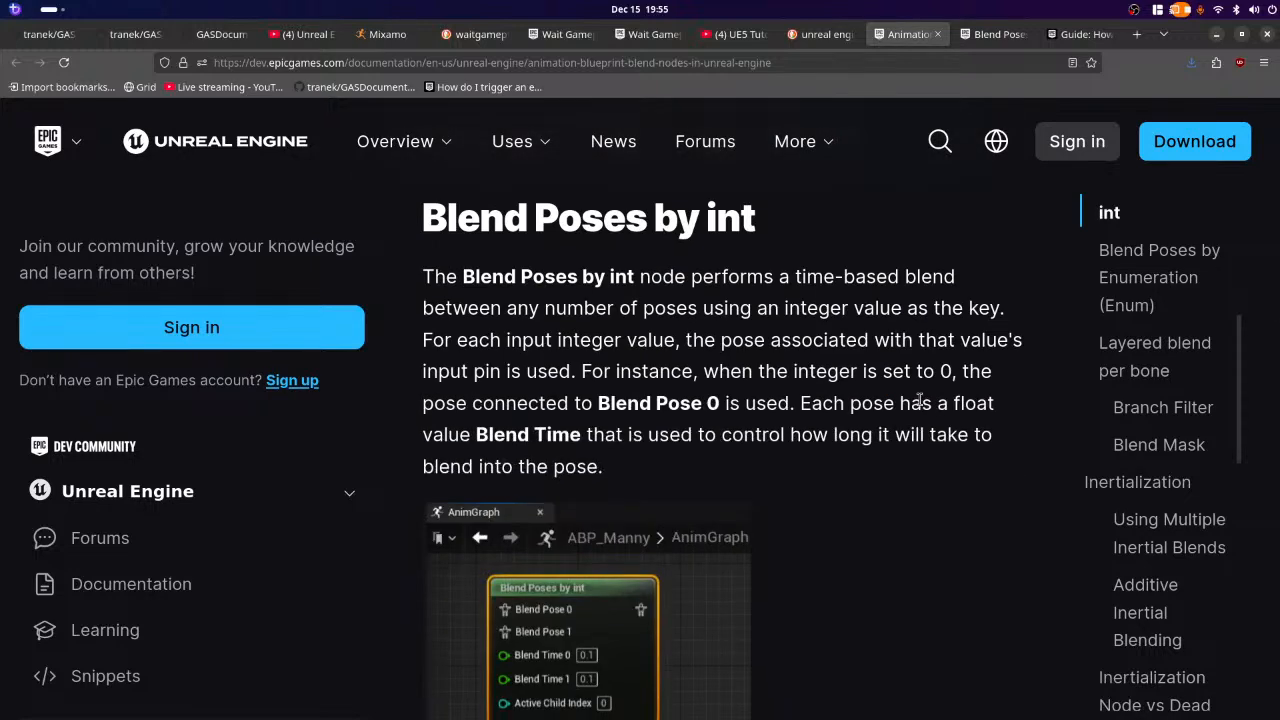
pyautogui.scroll(-2, 920, 400)
pyautogui.scroll(1, 920, 400)
pyautogui.scroll(-5, 920, 400)
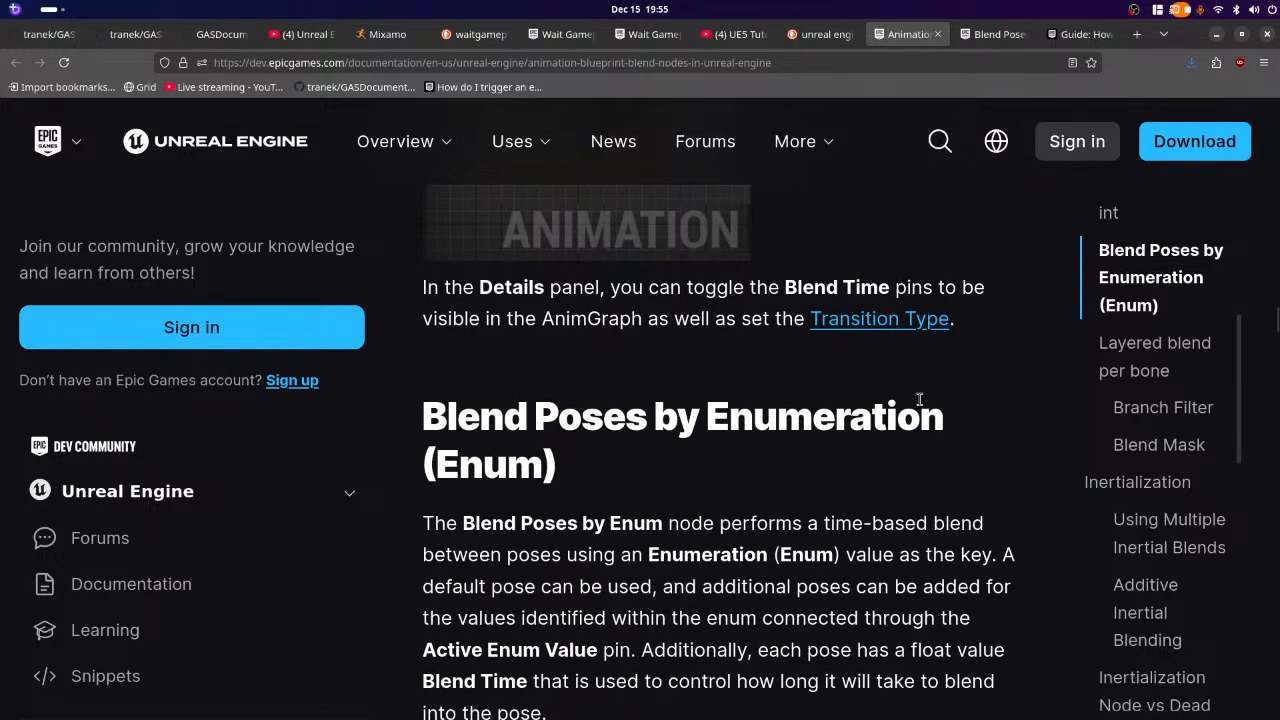
pyautogui.scroll(6, 920, 400)
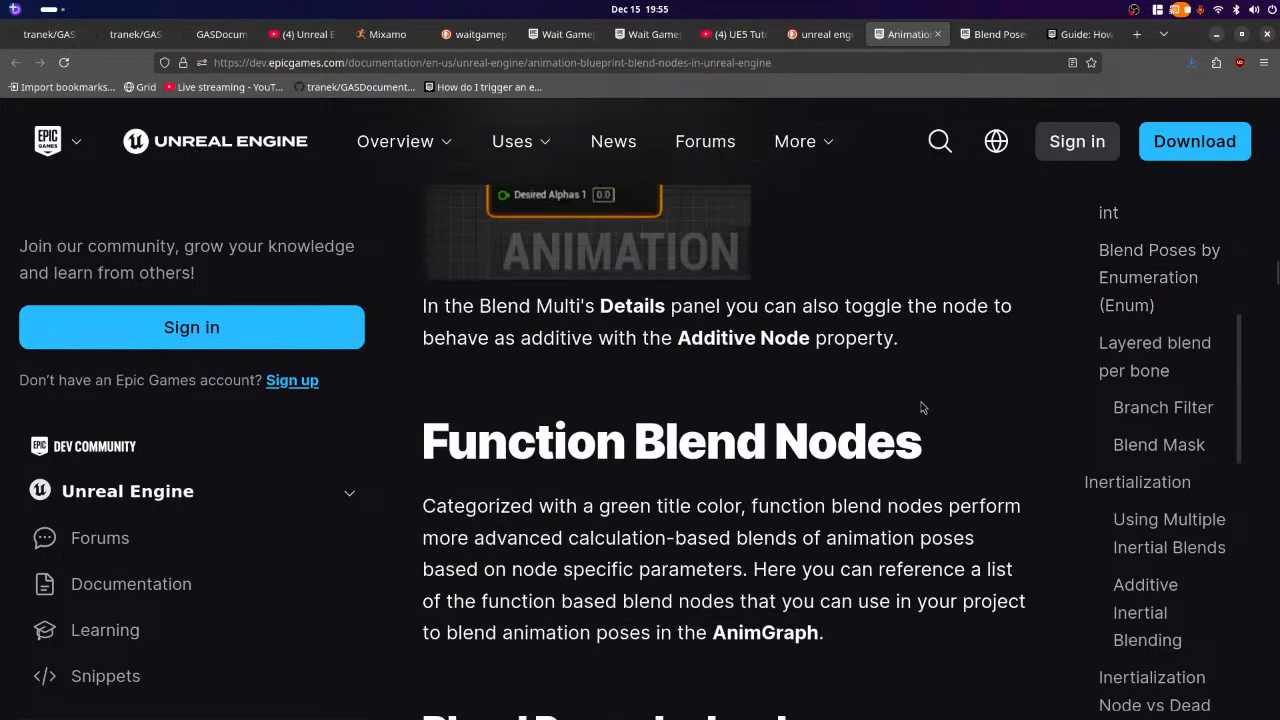
pyautogui.scroll(3, 922, 405)
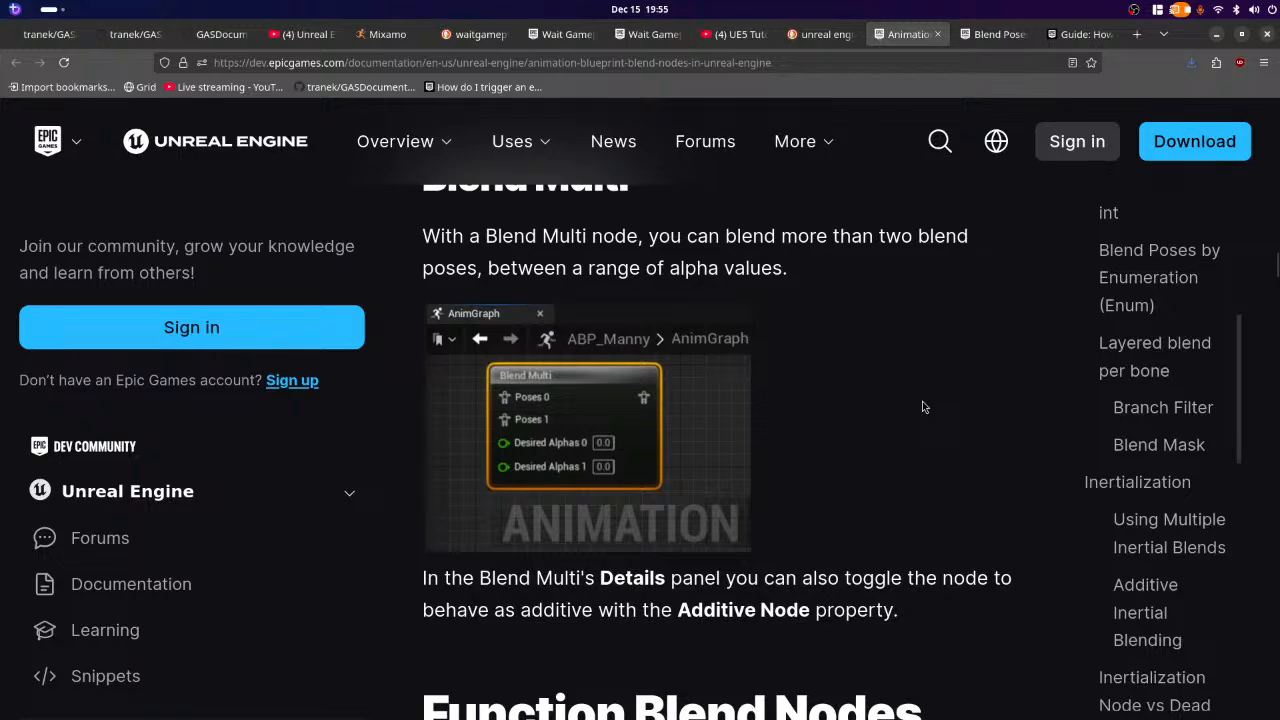
# - Switch back to ABP_Guest, add a Blend Multi node before the Output Pose in the AnimGraph, and show its details
pyautogui.press('super')
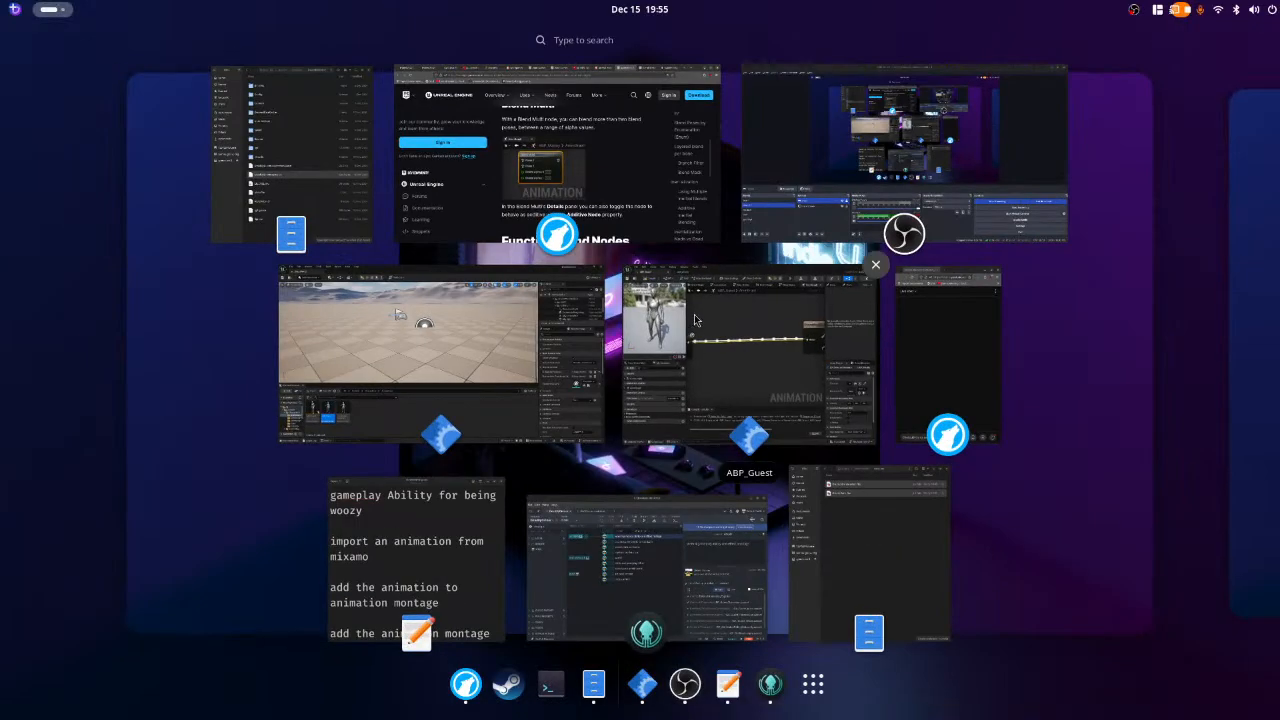
pyautogui.click(669, 303)
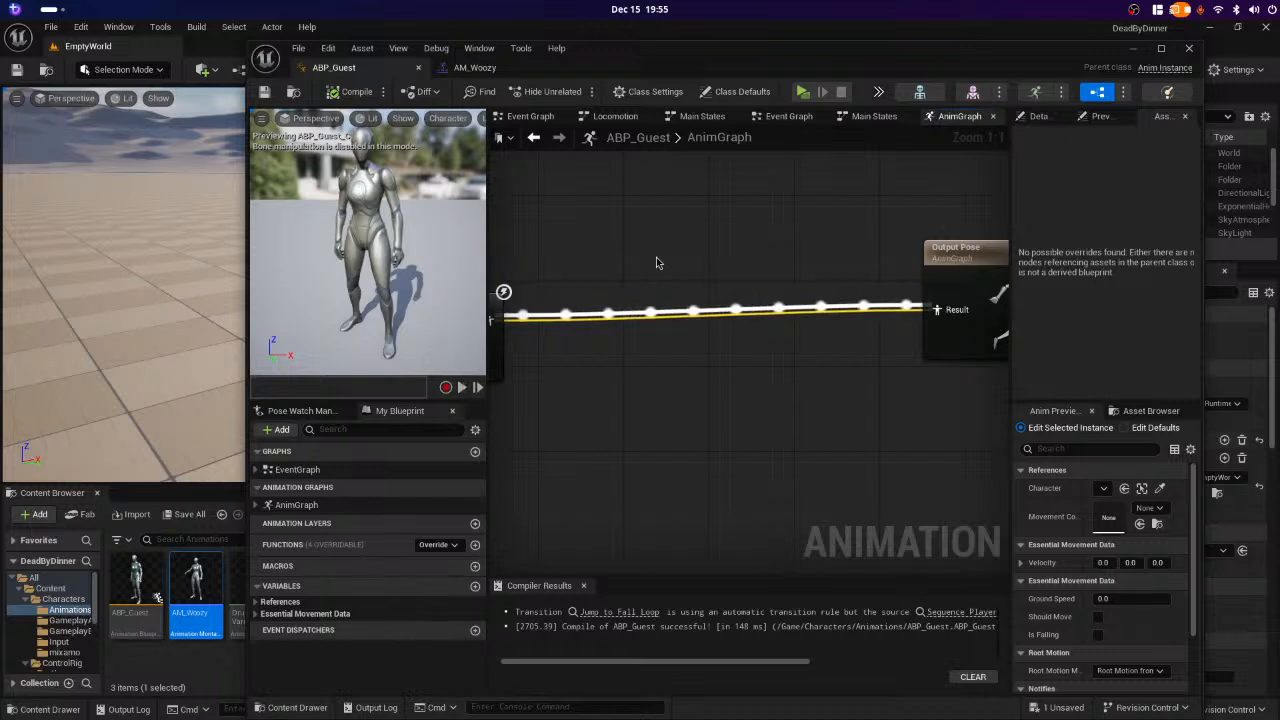
pyautogui.rightClick(656, 263)
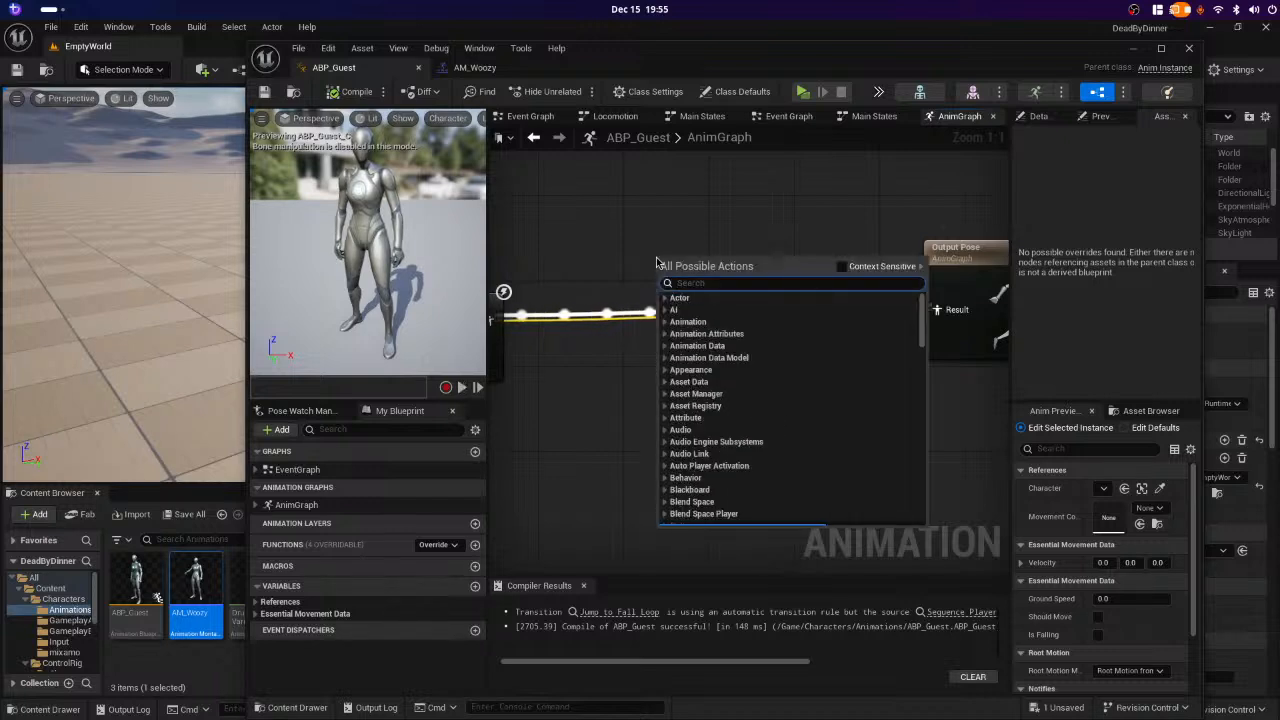
pyautogui.write('blend multi')
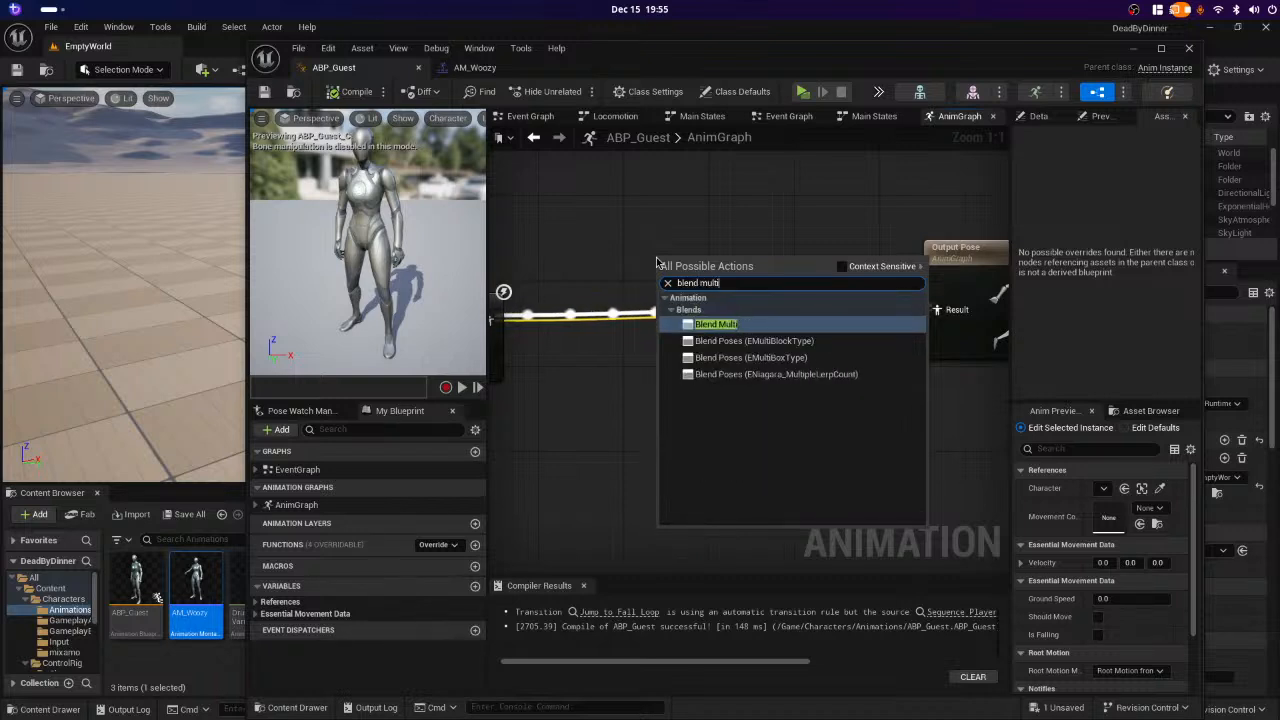
pyautogui.press('Return')
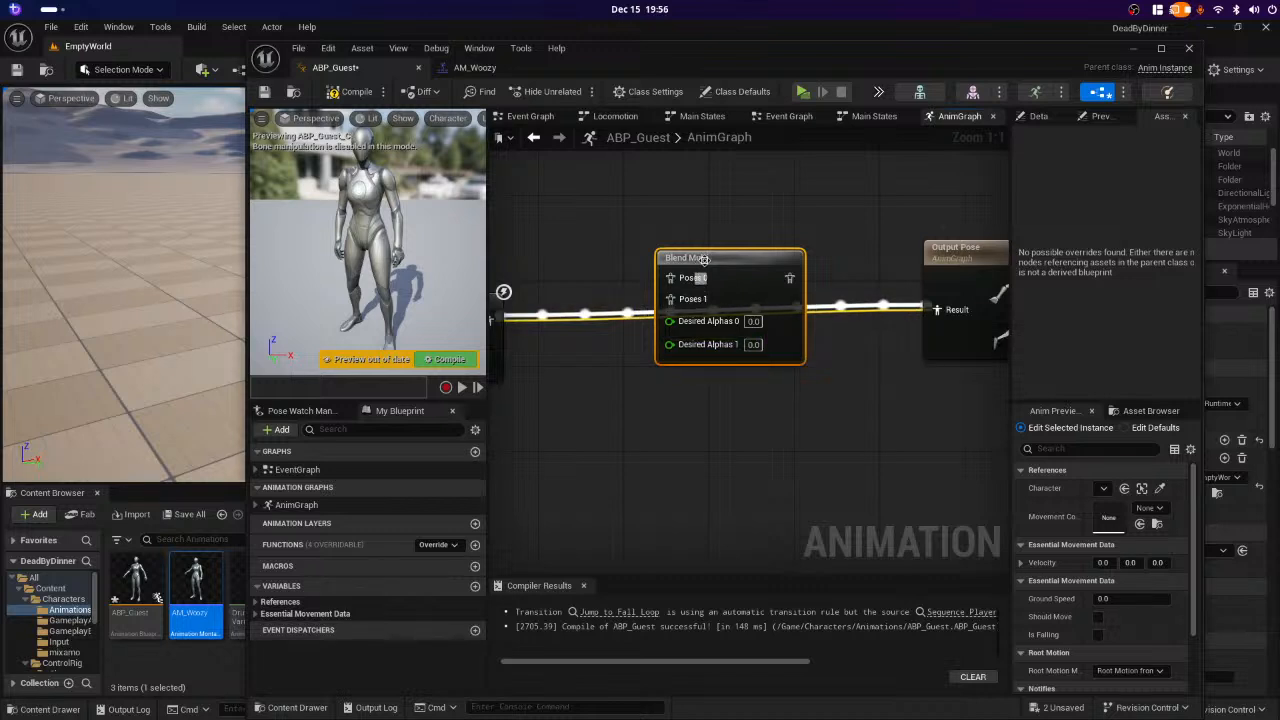
pyautogui.moveTo(748, 258)
pyautogui.mouseDown()
pyautogui.moveTo(776, 258)
pyautogui.moveTo(759, 259)
pyautogui.mouseUp()
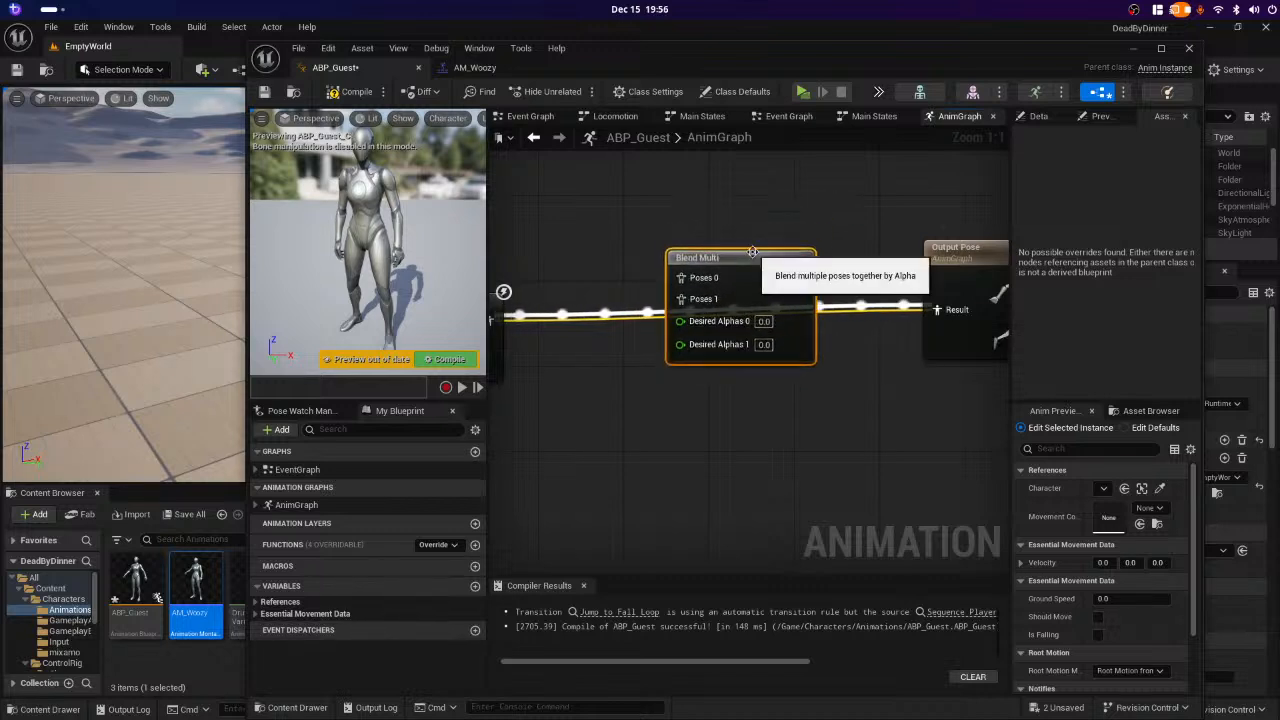
pyautogui.click(1038, 116)
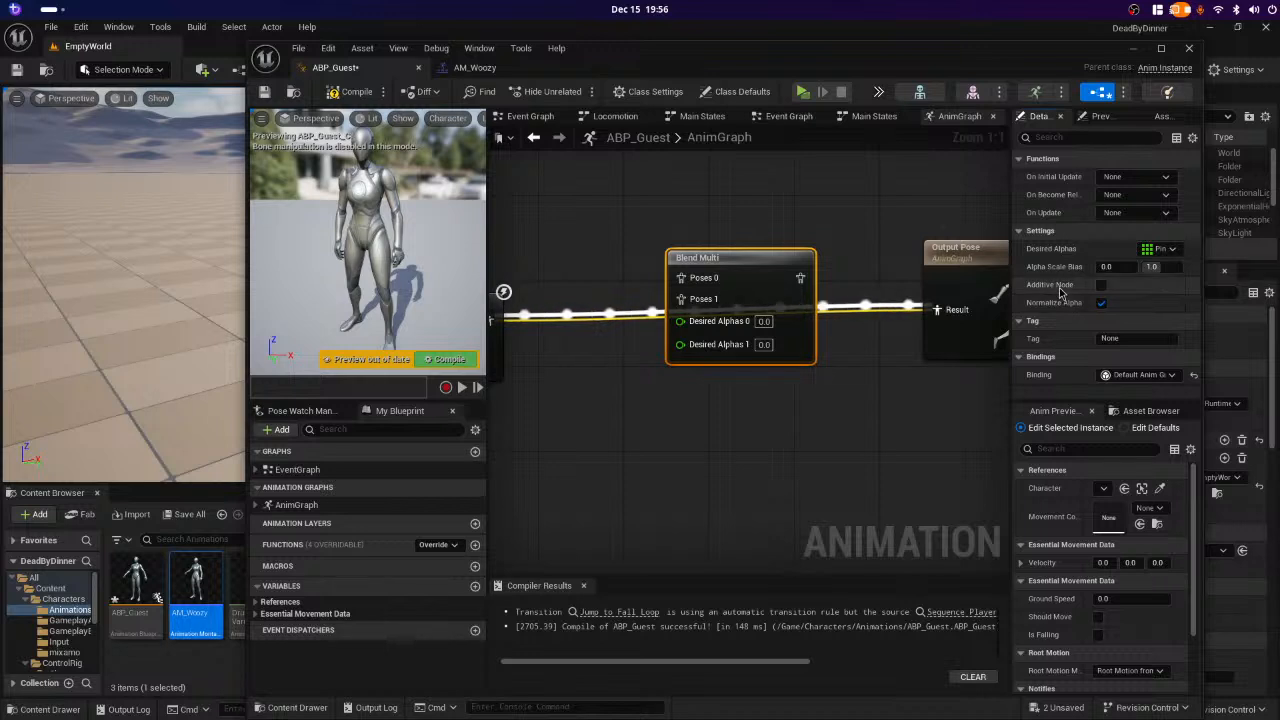
# - Enable the Additive Node option on the Blend Multi node and move the node below the Slot 'DefaultSlot' node
pyautogui.click(1101, 286)
pyautogui.moveTo(666, 423); pyautogui.dragTo(797, 404, button='right')
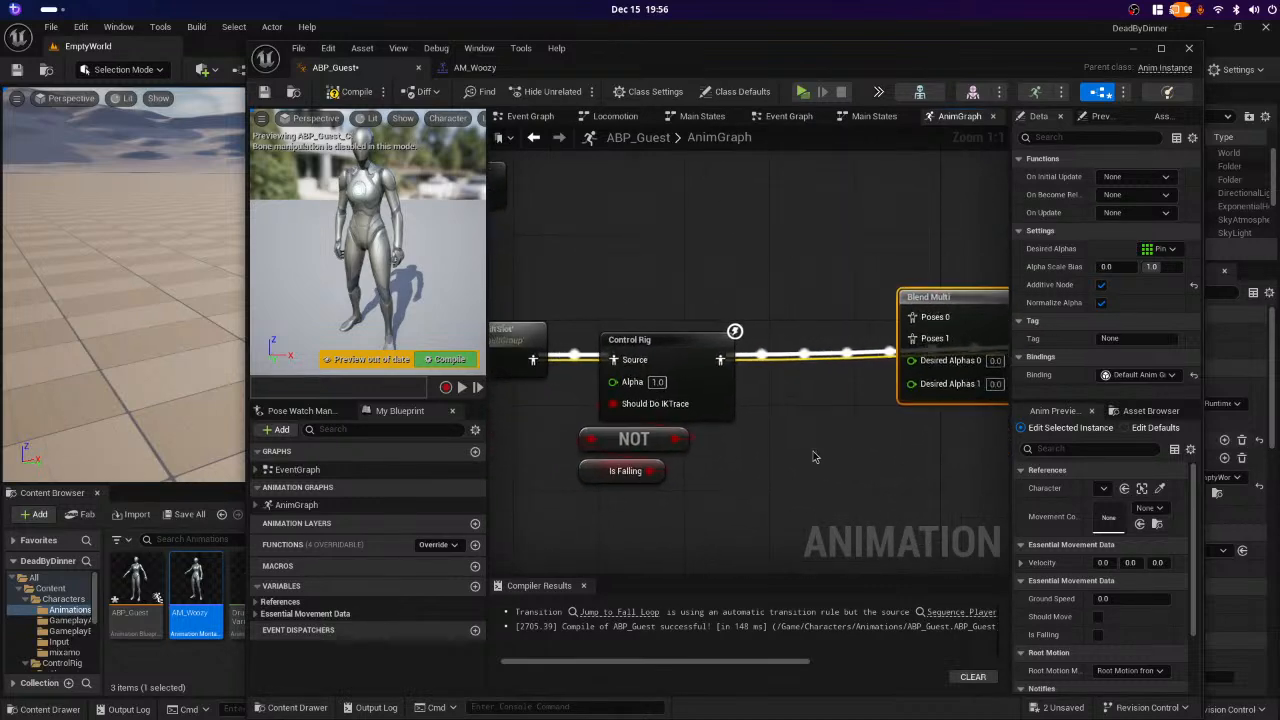
pyautogui.moveTo(814, 451); pyautogui.dragTo(811, 406, button='right')
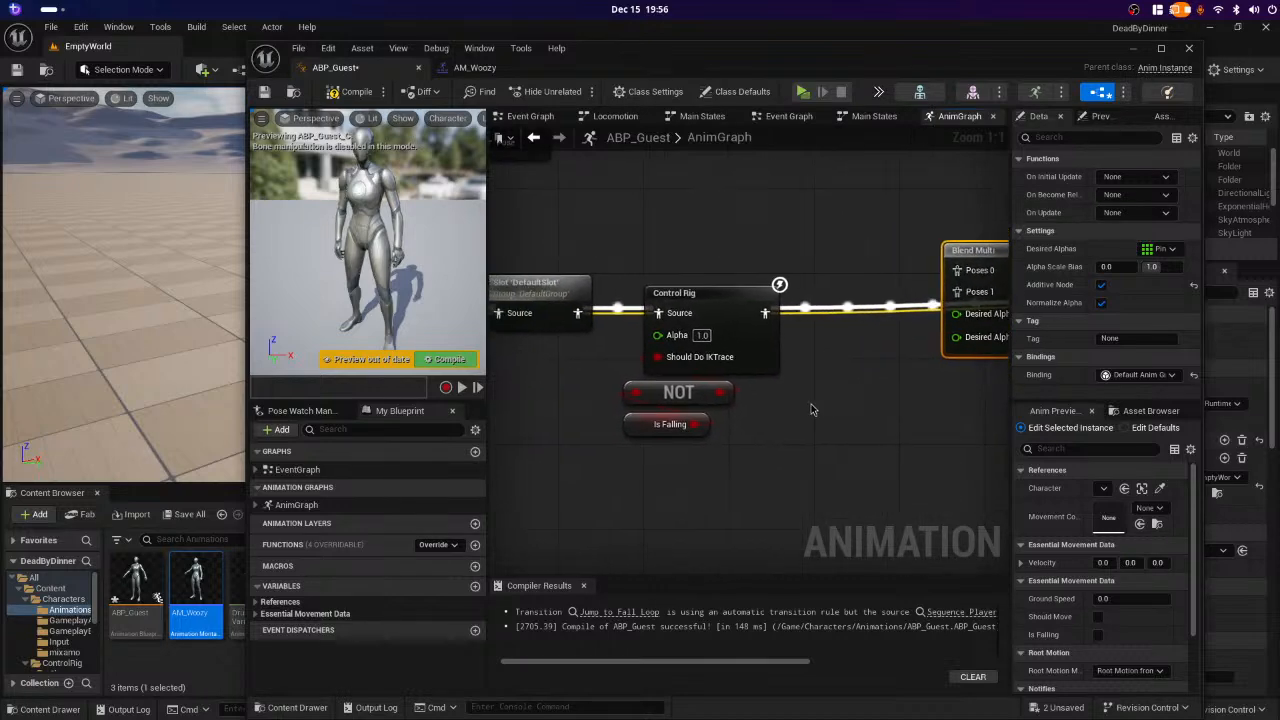
pyautogui.scroll(-1, 762, 447)
pyautogui.scroll(-1, 762, 448)
pyautogui.moveTo(651, 474); pyautogui.dragTo(722, 491, button='right')
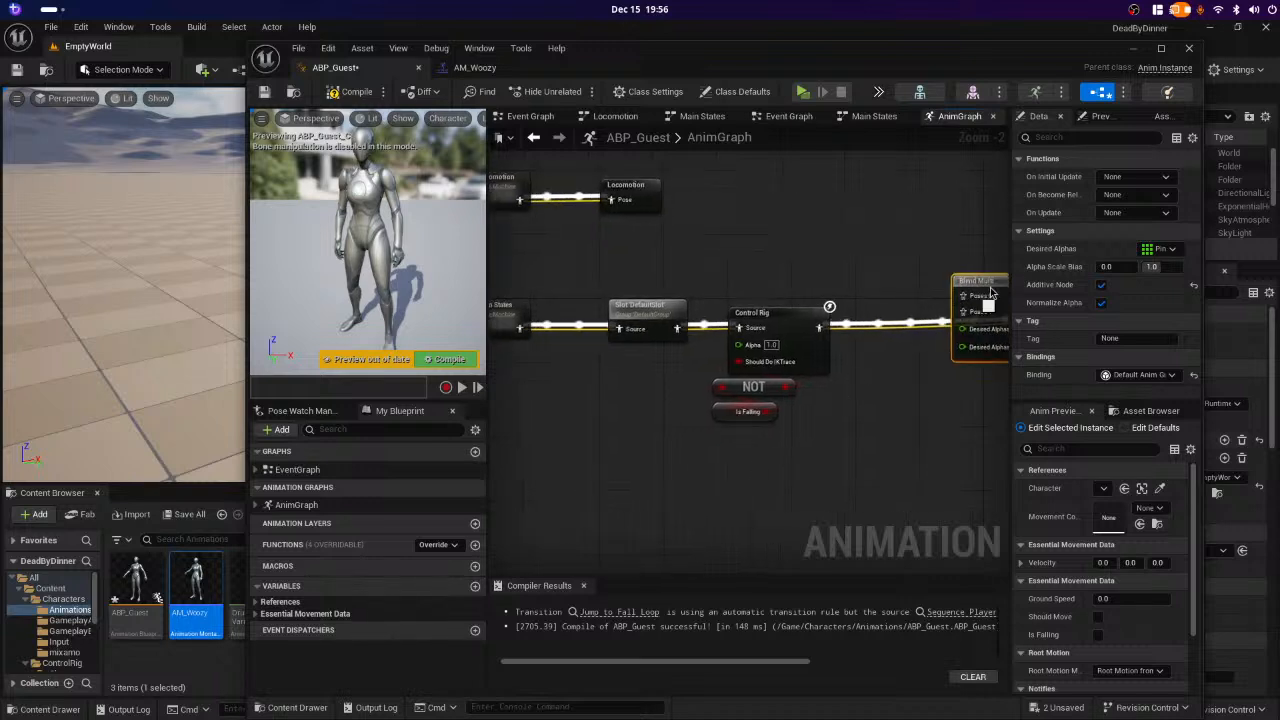
pyautogui.moveTo(949, 318); pyautogui.dragTo(722, 386)
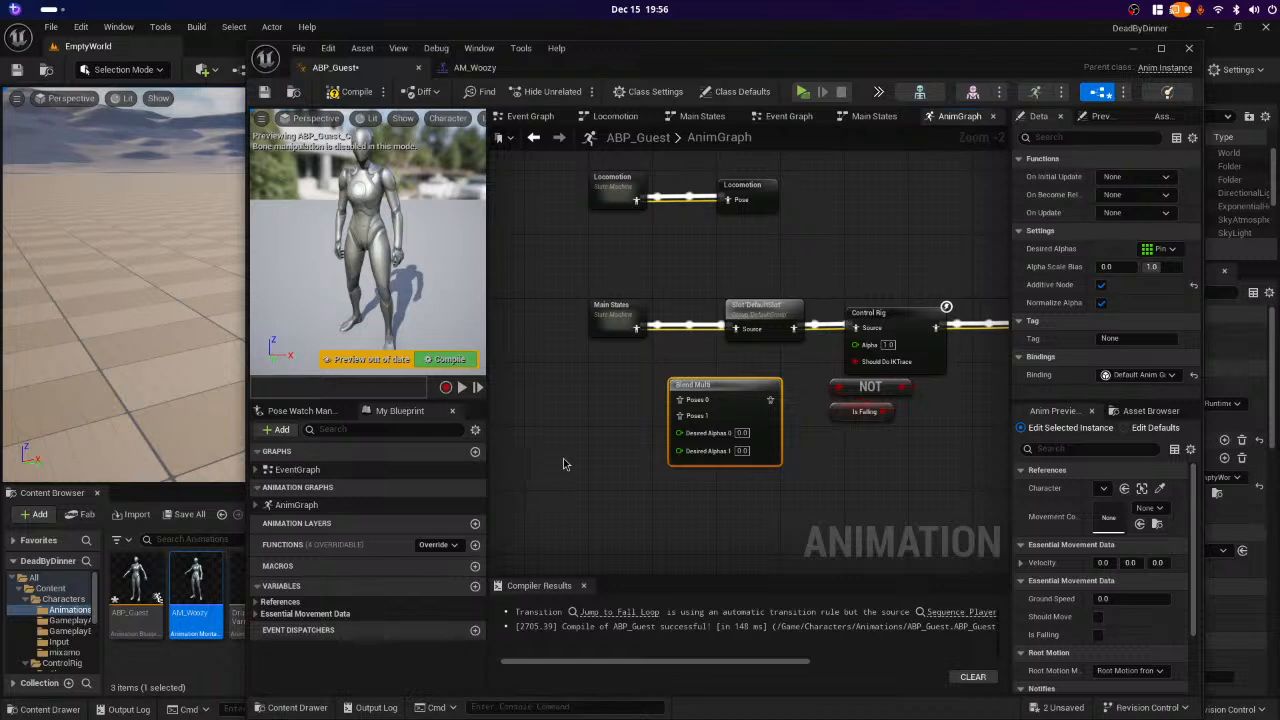
pyautogui.scroll(2, 563, 458)
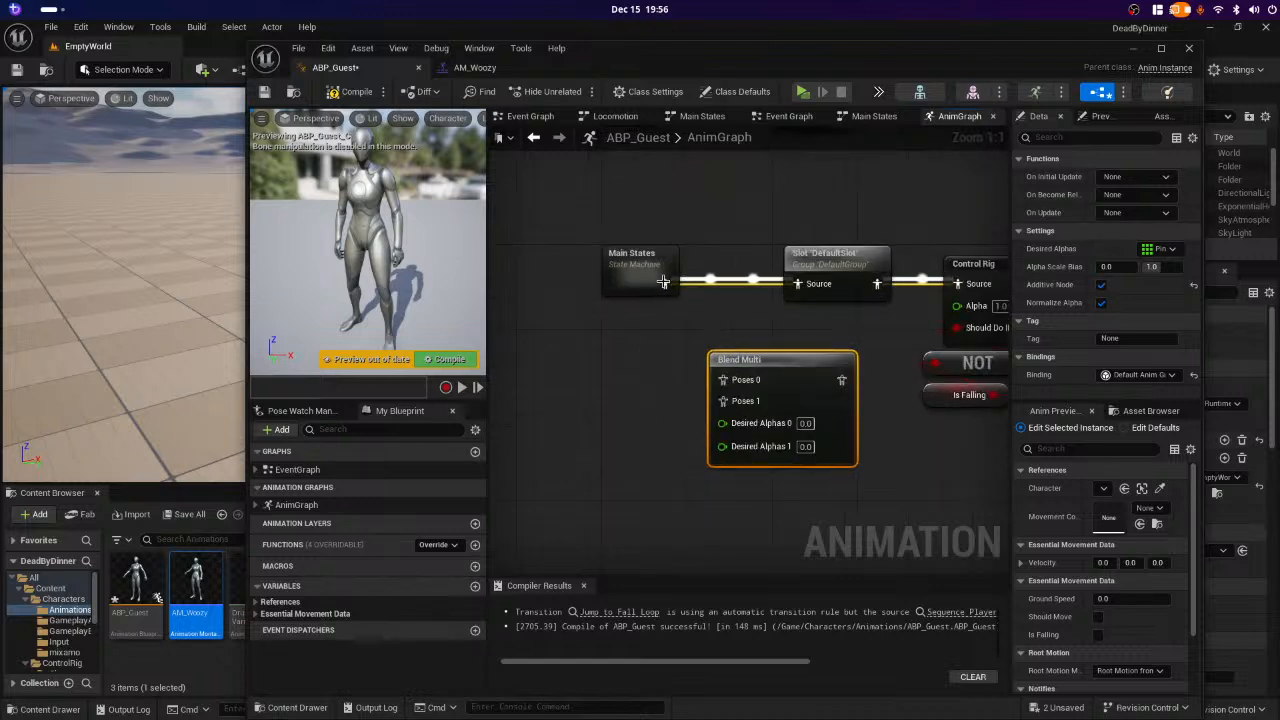
pyautogui.moveTo(665, 284); pyautogui.dragTo(624, 330)
pyautogui.click(578, 405)
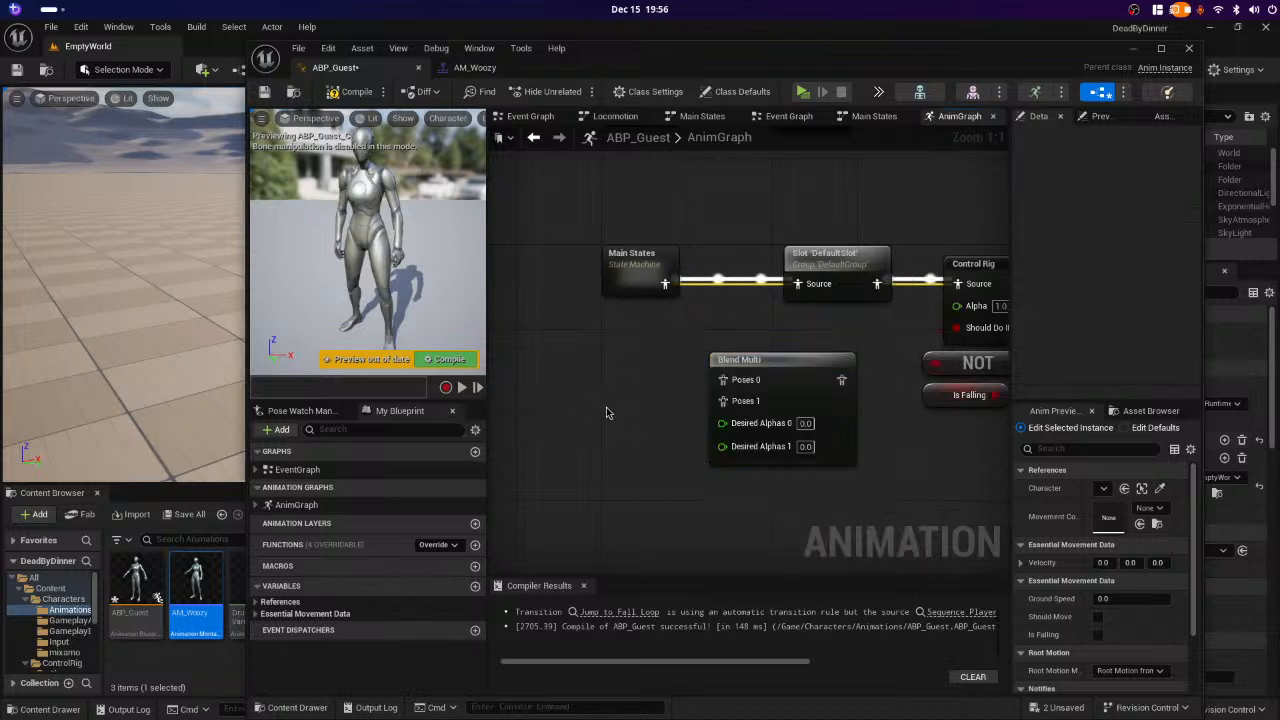
pyautogui.moveTo(606, 412); pyautogui.dragTo(576, 418, button='right')
pyautogui.rightClick(583, 407)
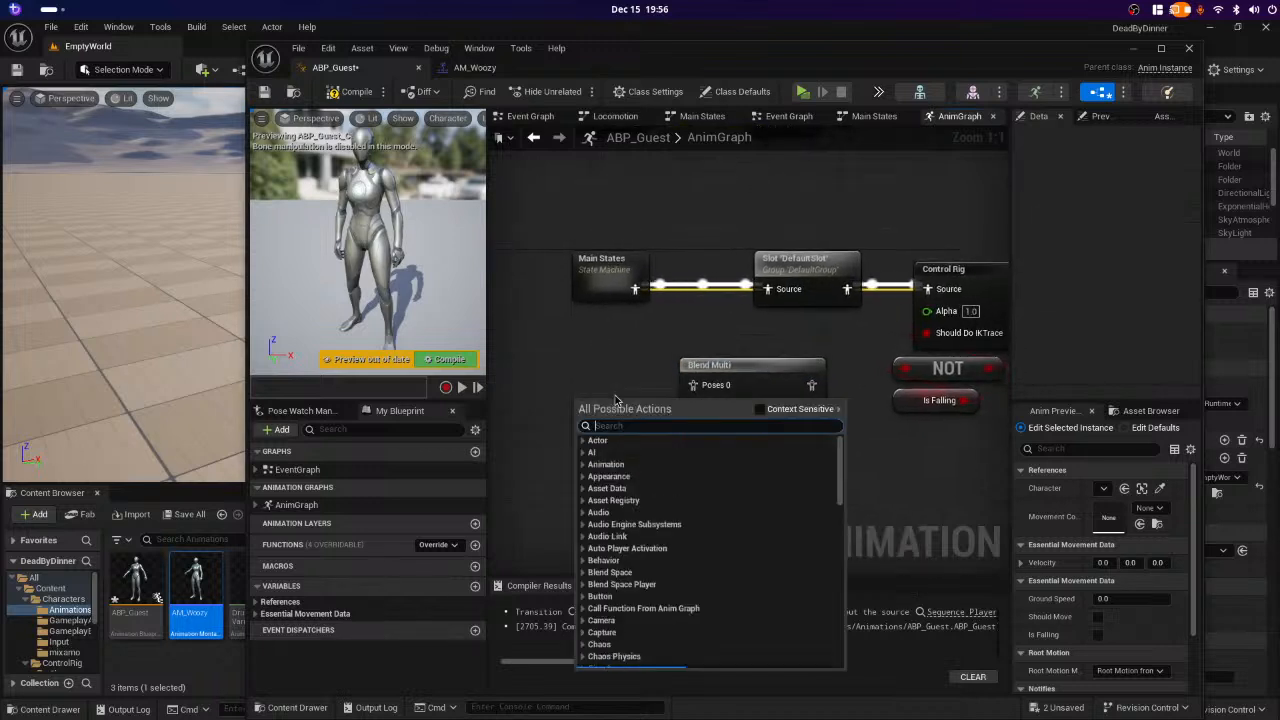
pyautogui.write('main')
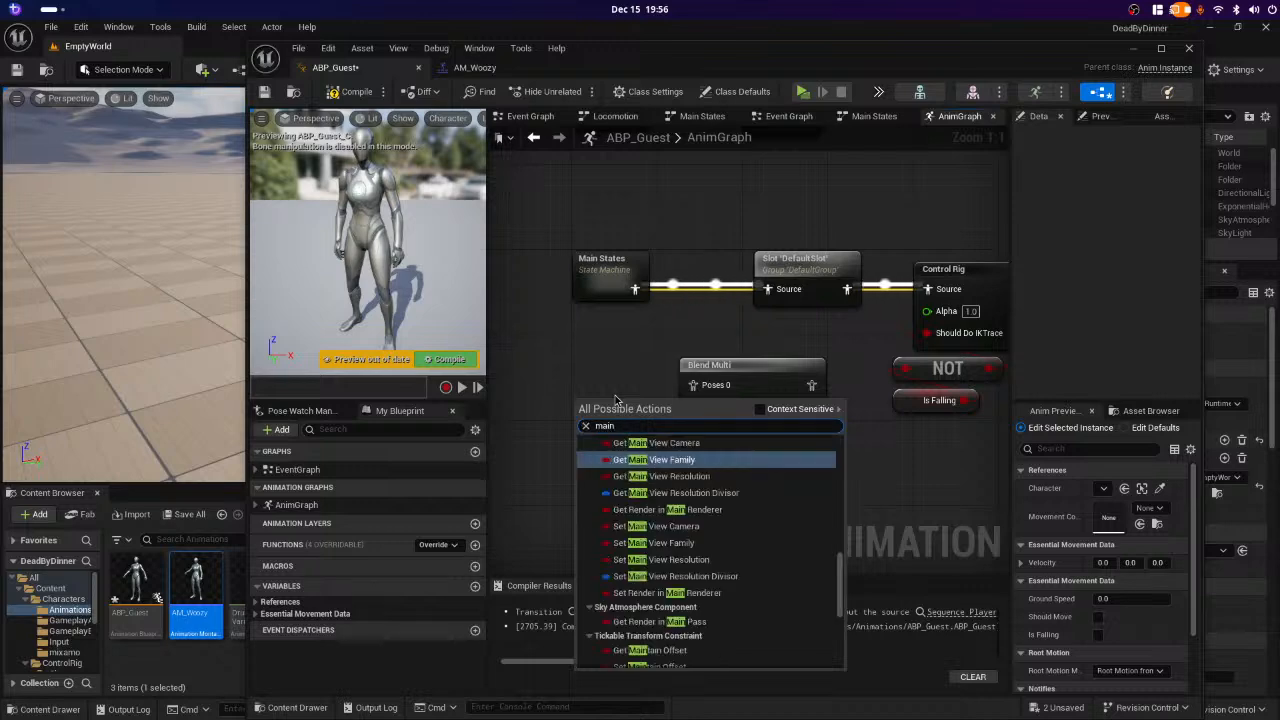
pyautogui.write(' state')
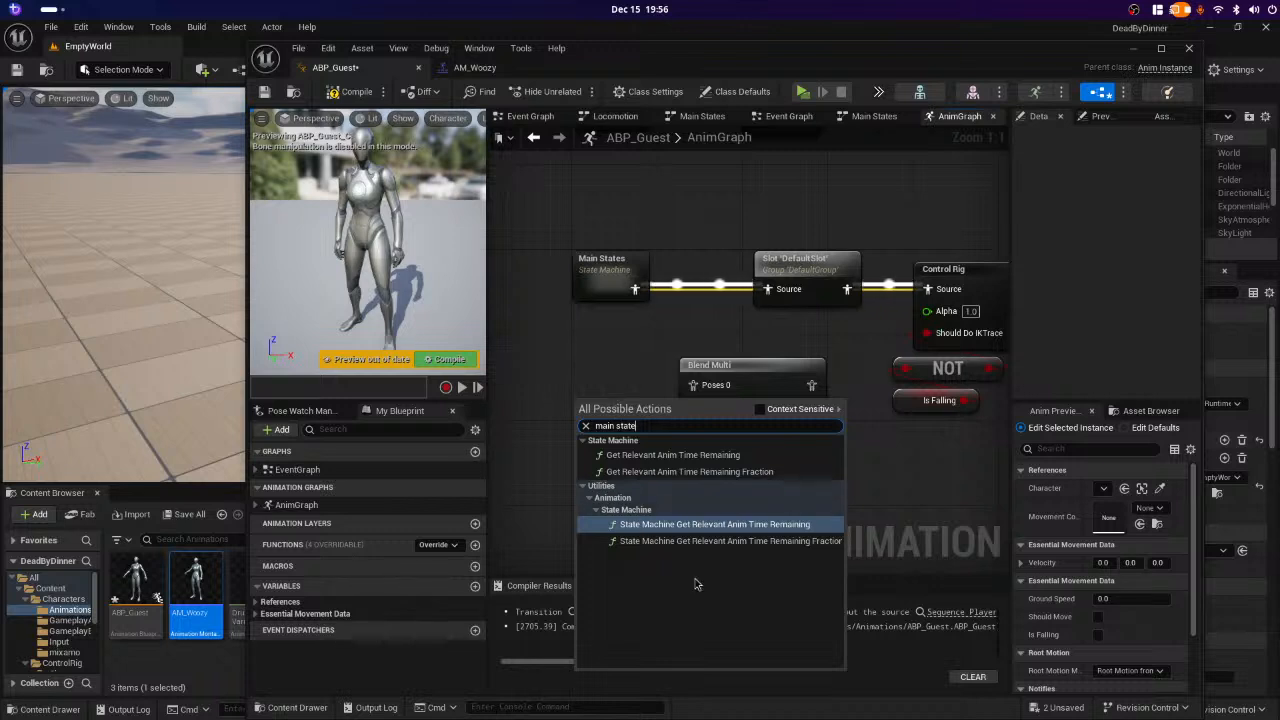
pyautogui.click(896, 472)
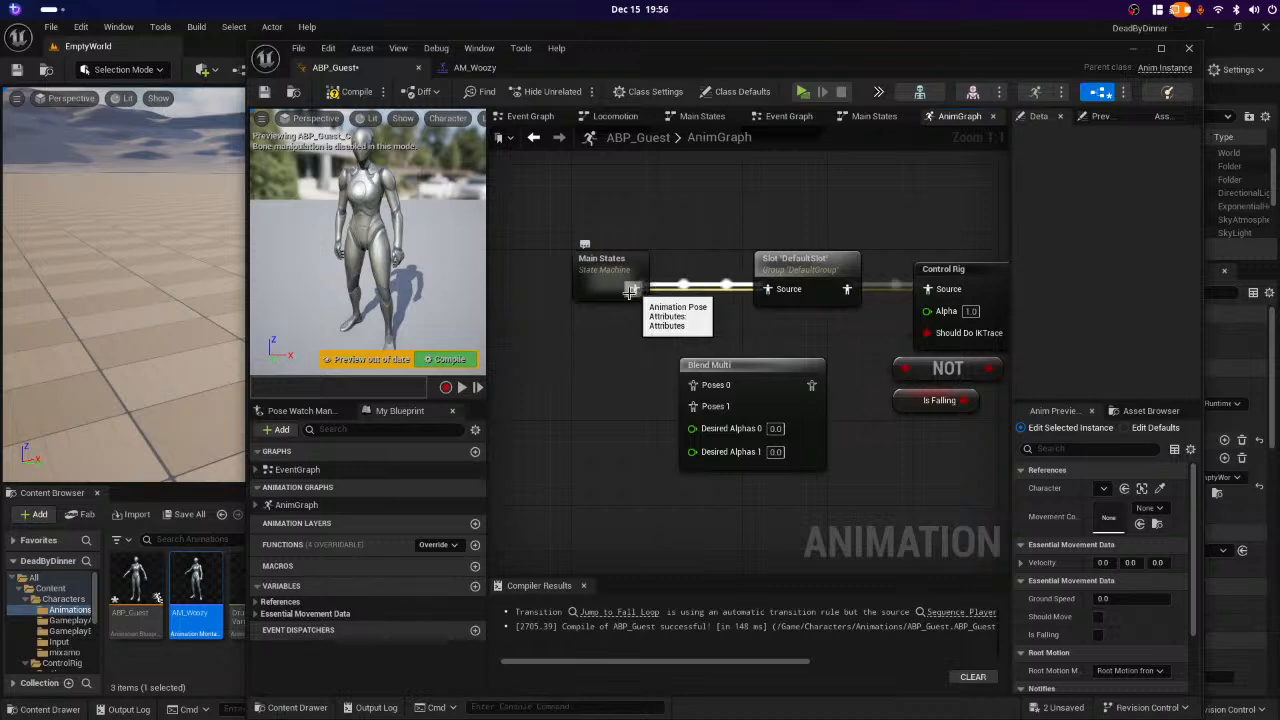
# - Move the Blend Multi node above the Control Rig node
pyautogui.moveTo(623, 337); pyautogui.dragTo(606, 409, button='right')
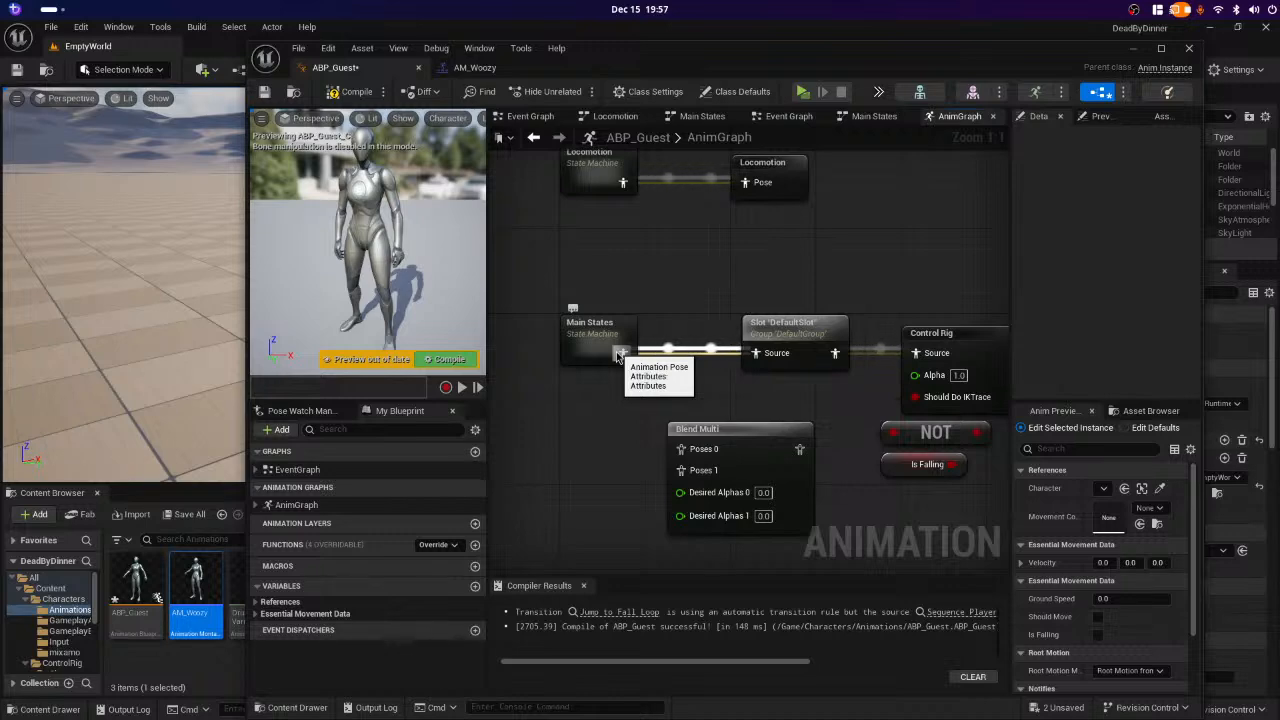
pyautogui.moveTo(606, 429); pyautogui.dragTo(550, 382, button='right')
pyautogui.moveTo(702, 394); pyautogui.dragTo(902, 191)
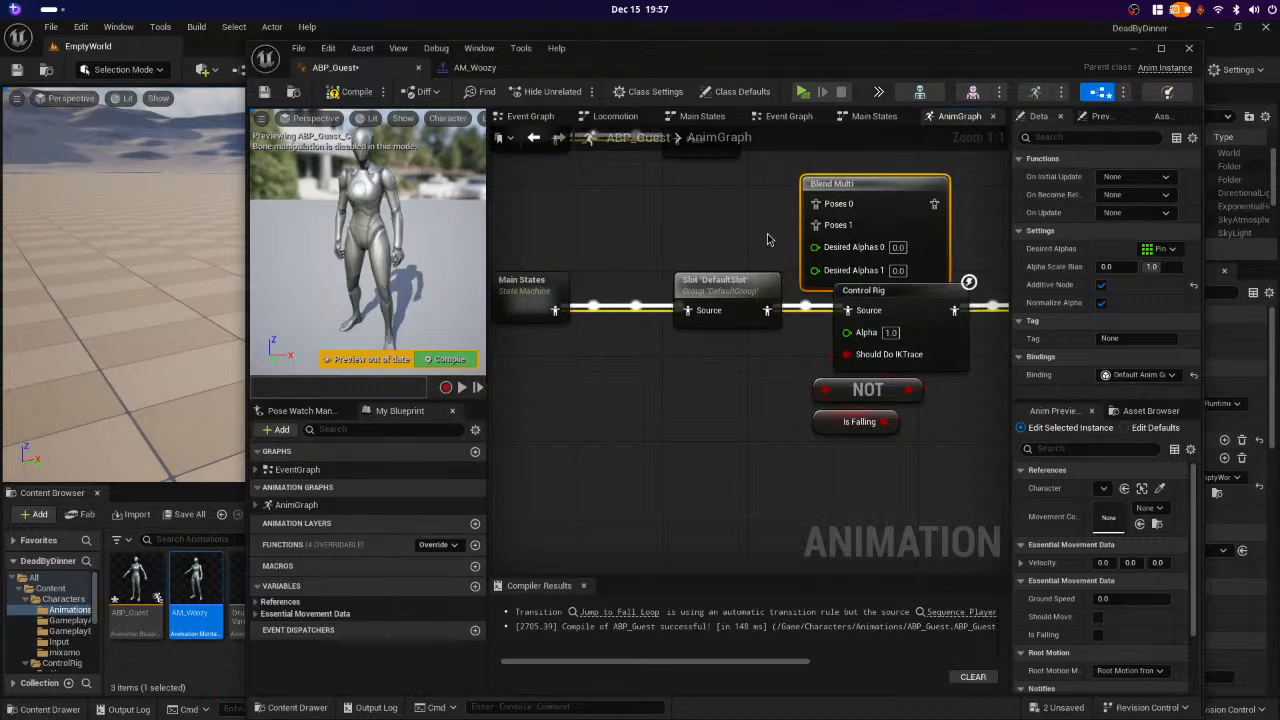
pyautogui.scroll(-1, 768, 240)
pyautogui.moveTo(772, 202); pyautogui.dragTo(782, 278, button='right')
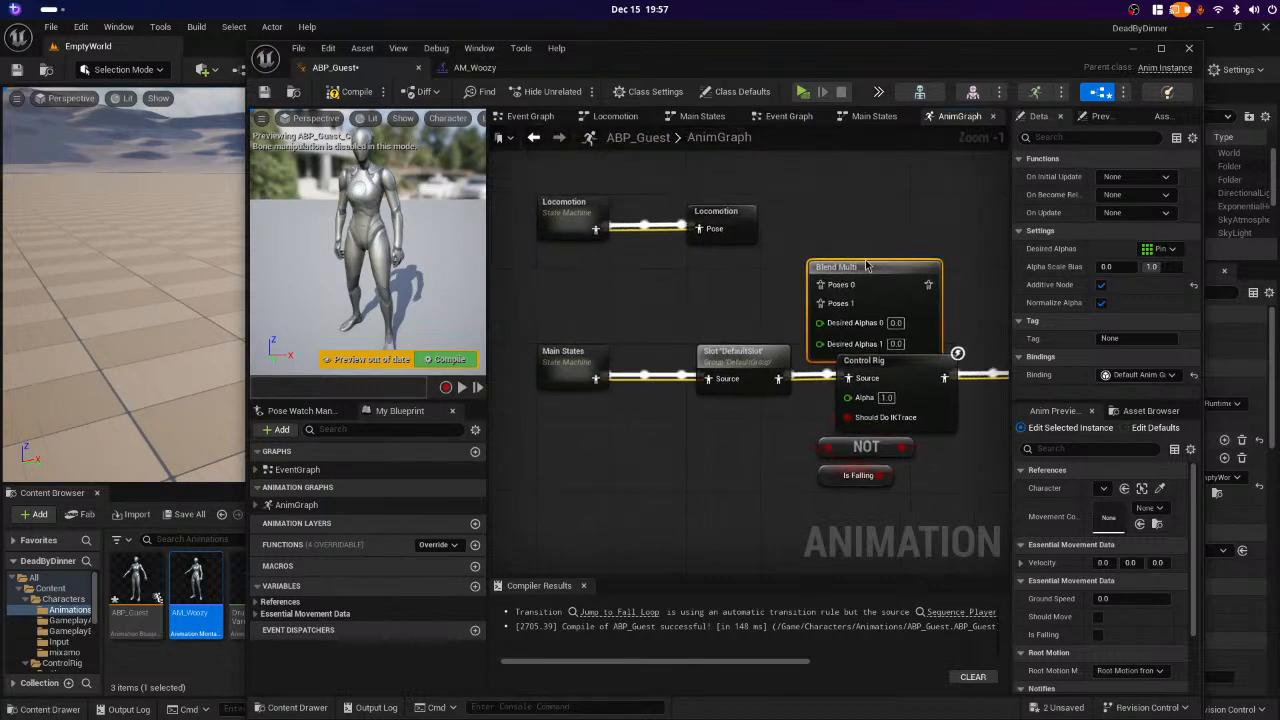
# - Examine the Blend Multi node's Desired Alphas pin options and its available Binding choices
pyautogui.click(1176, 231)
pyautogui.click(1174, 231)
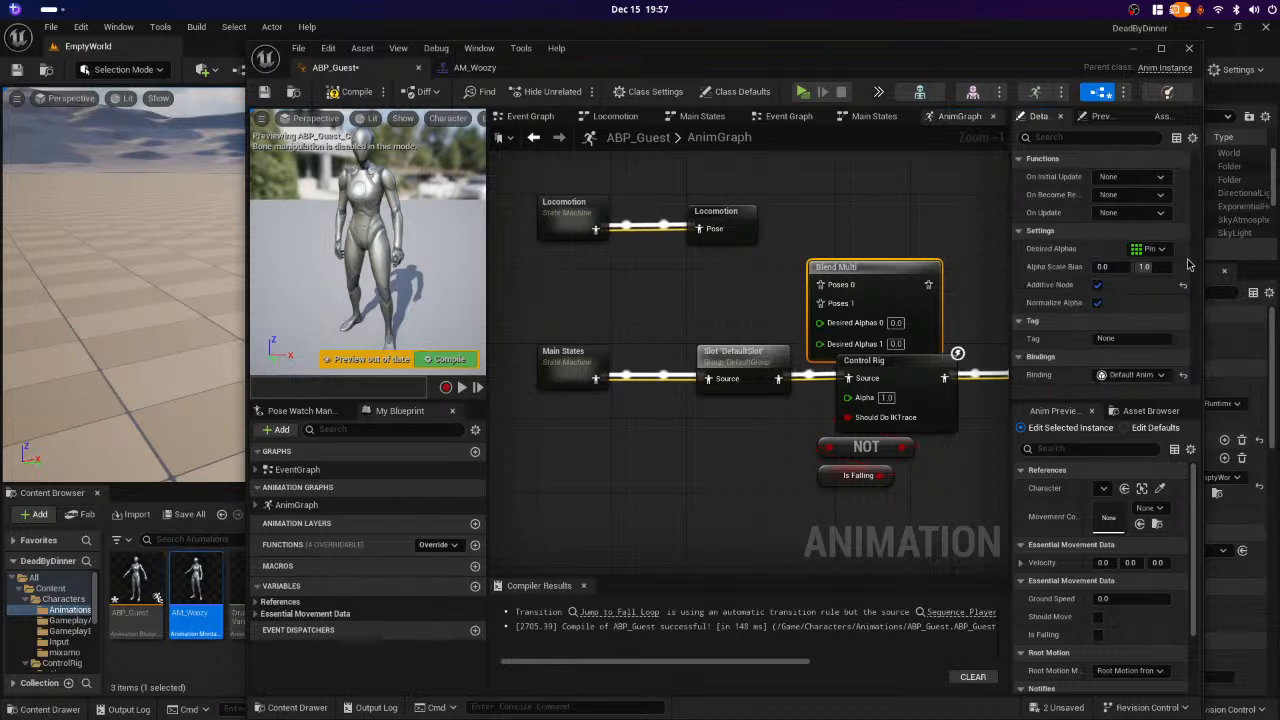
pyautogui.click(1172, 249)
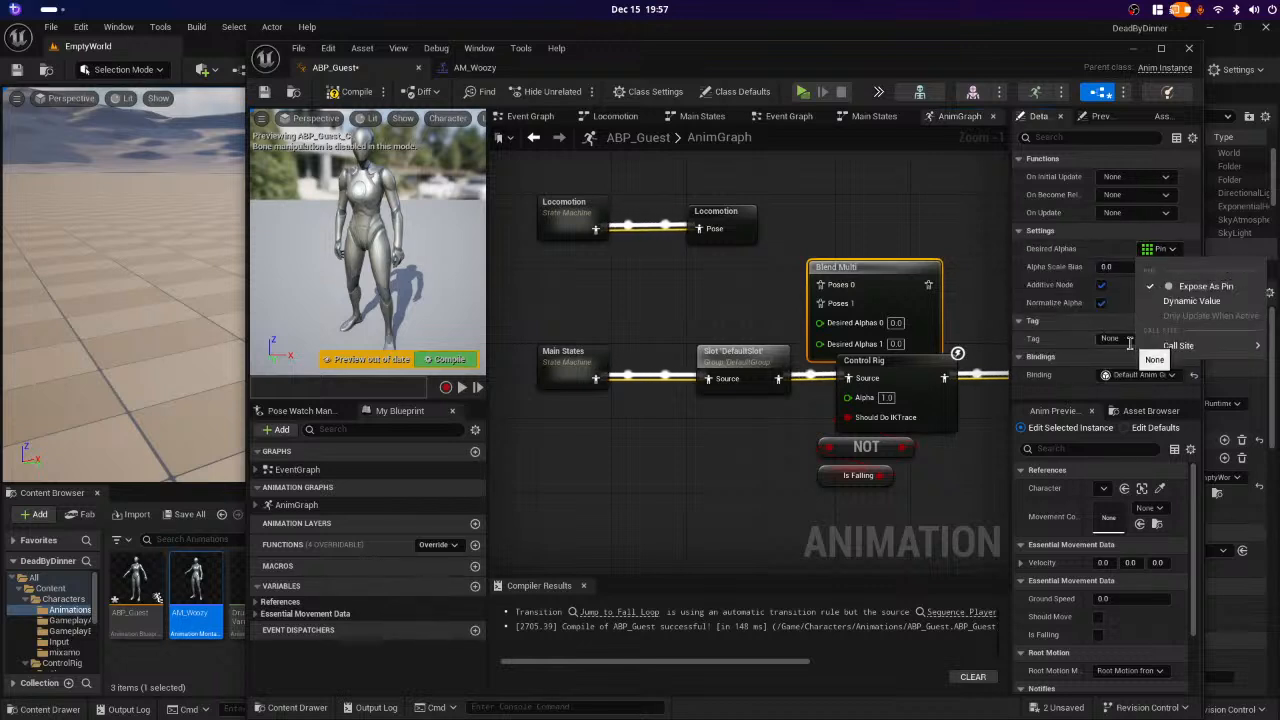
pyautogui.click(1054, 397)
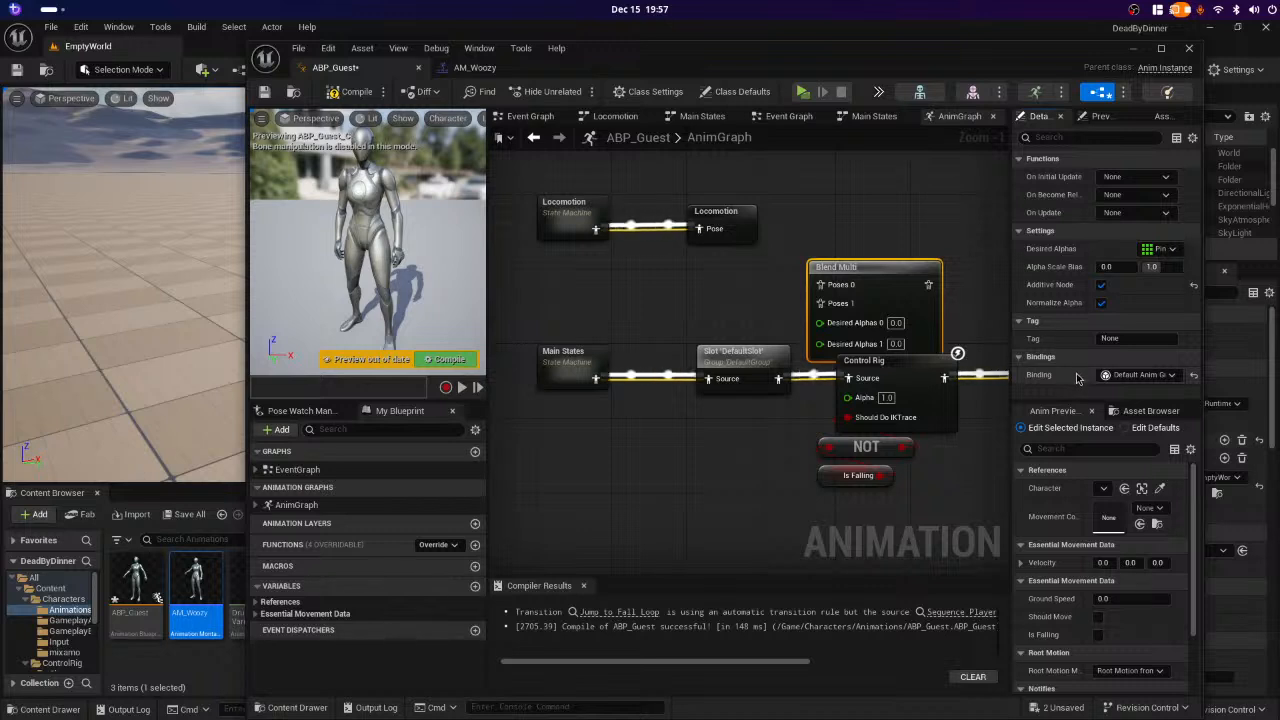
pyautogui.click(1172, 376)
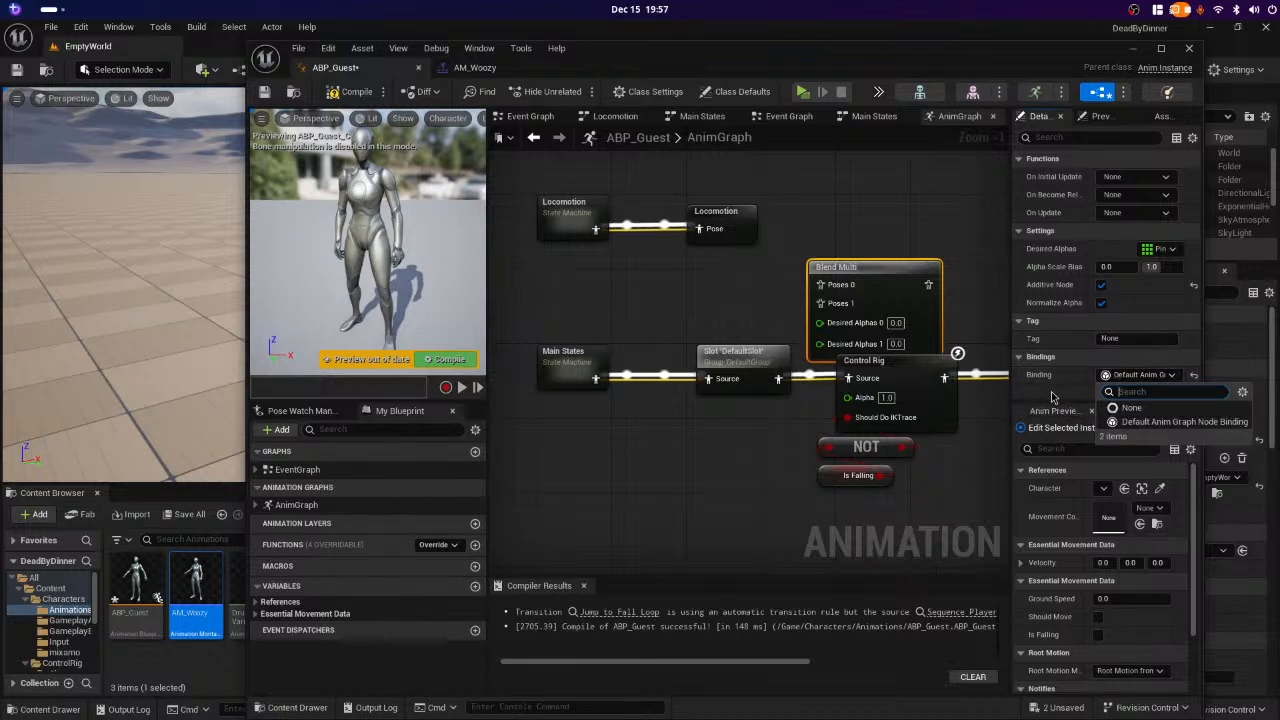
pyautogui.click(1055, 396)
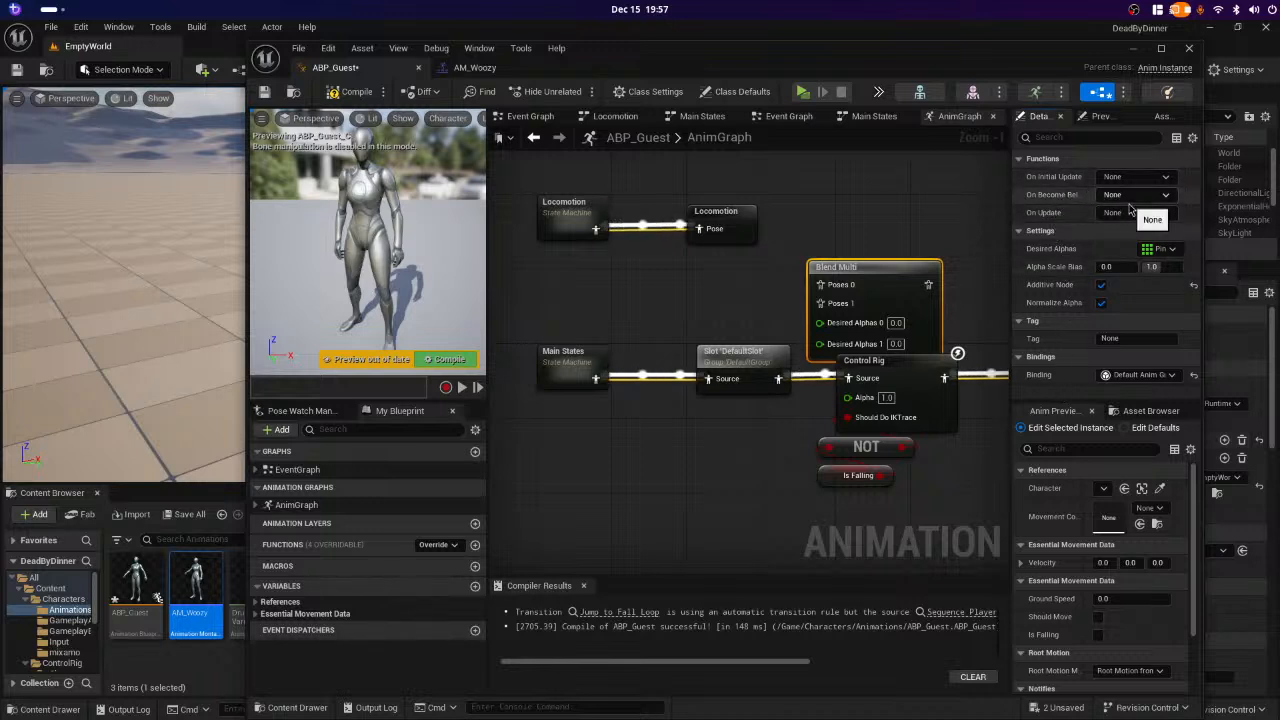
# - Place Blend Multi before Control Rig, wiring Main States to Poses 0, Slot 'DefaultSlot' to Poses 1, and the blend output to Control Rig's Source
pyautogui.moveTo(882, 242); pyautogui.dragTo(839, 214, button='right')
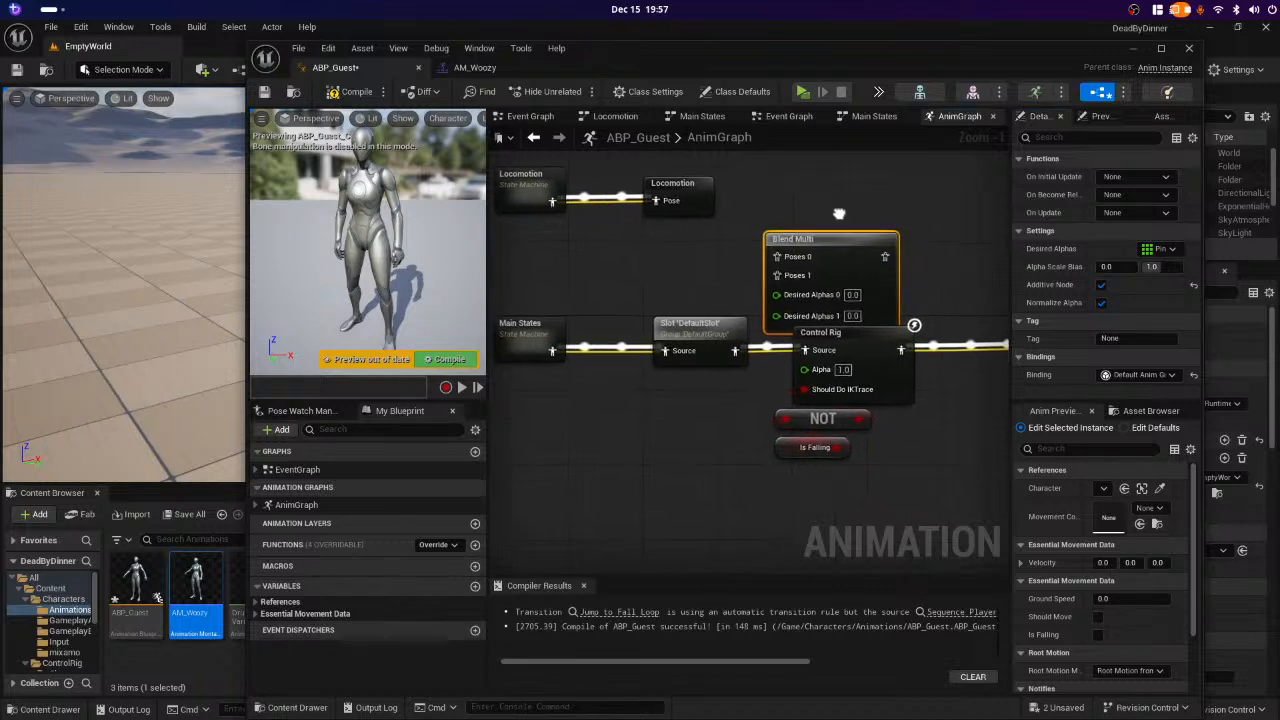
pyautogui.moveTo(842, 247); pyautogui.dragTo(916, 222)
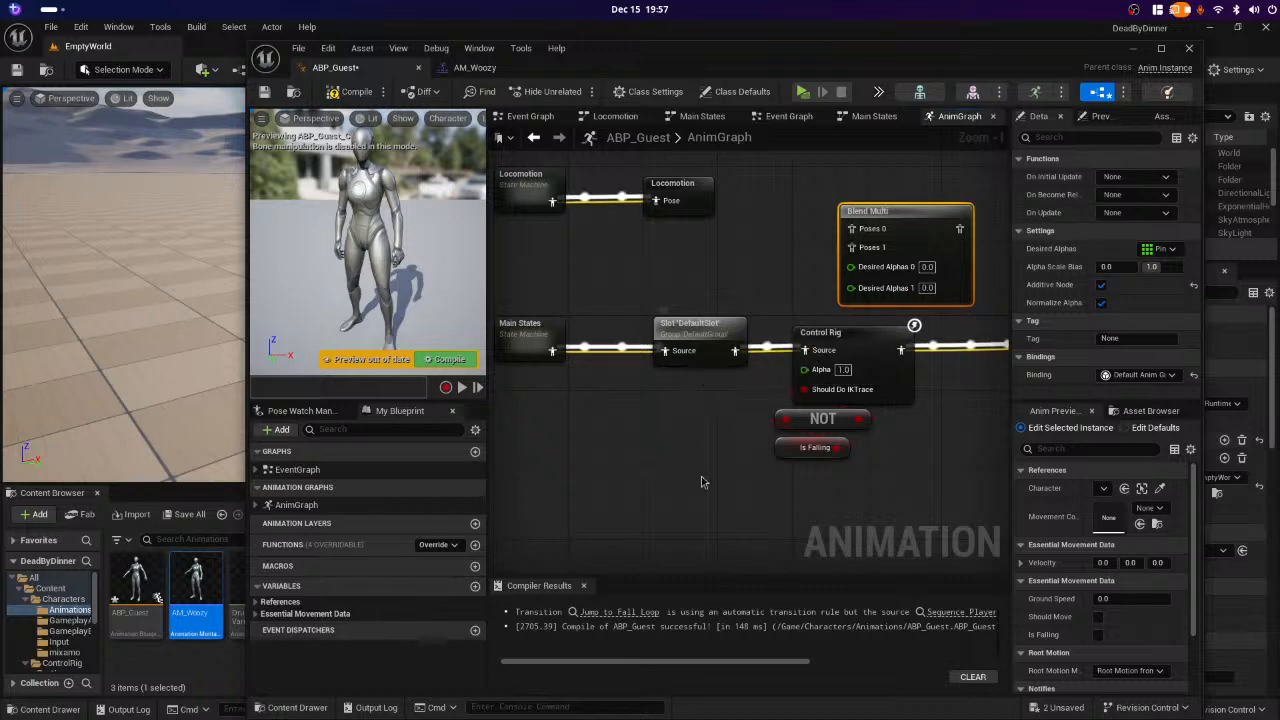
pyautogui.moveTo(701, 476); pyautogui.dragTo(645, 428, button='right')
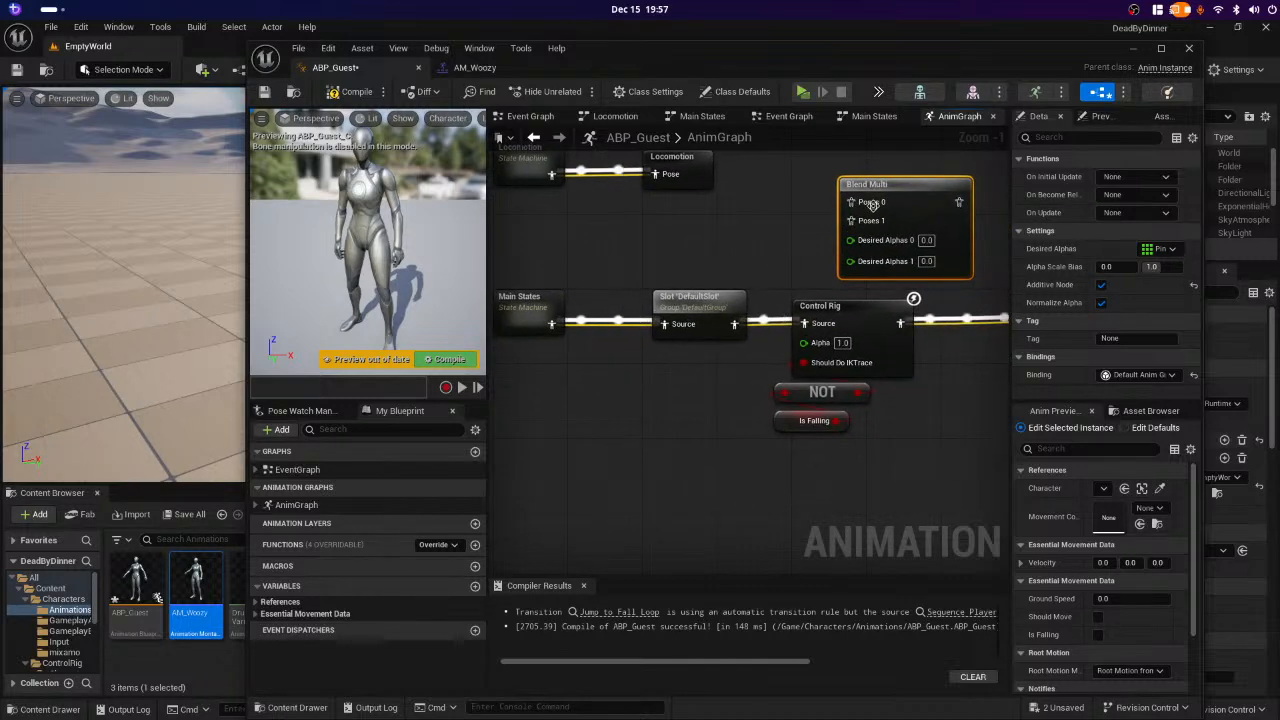
pyautogui.moveTo(915, 194); pyautogui.dragTo(633, 373)
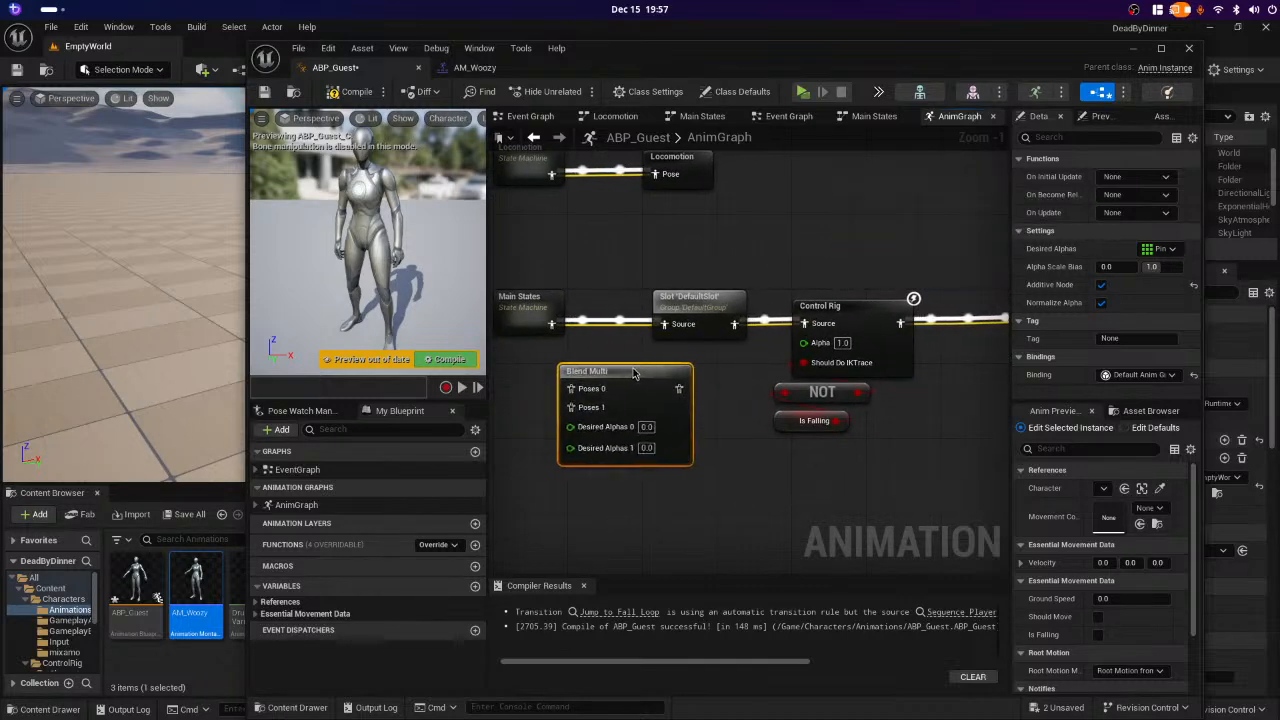
pyautogui.moveTo(551, 323); pyautogui.dragTo(577, 400)
pyautogui.moveTo(703, 299); pyautogui.dragTo(918, 324)
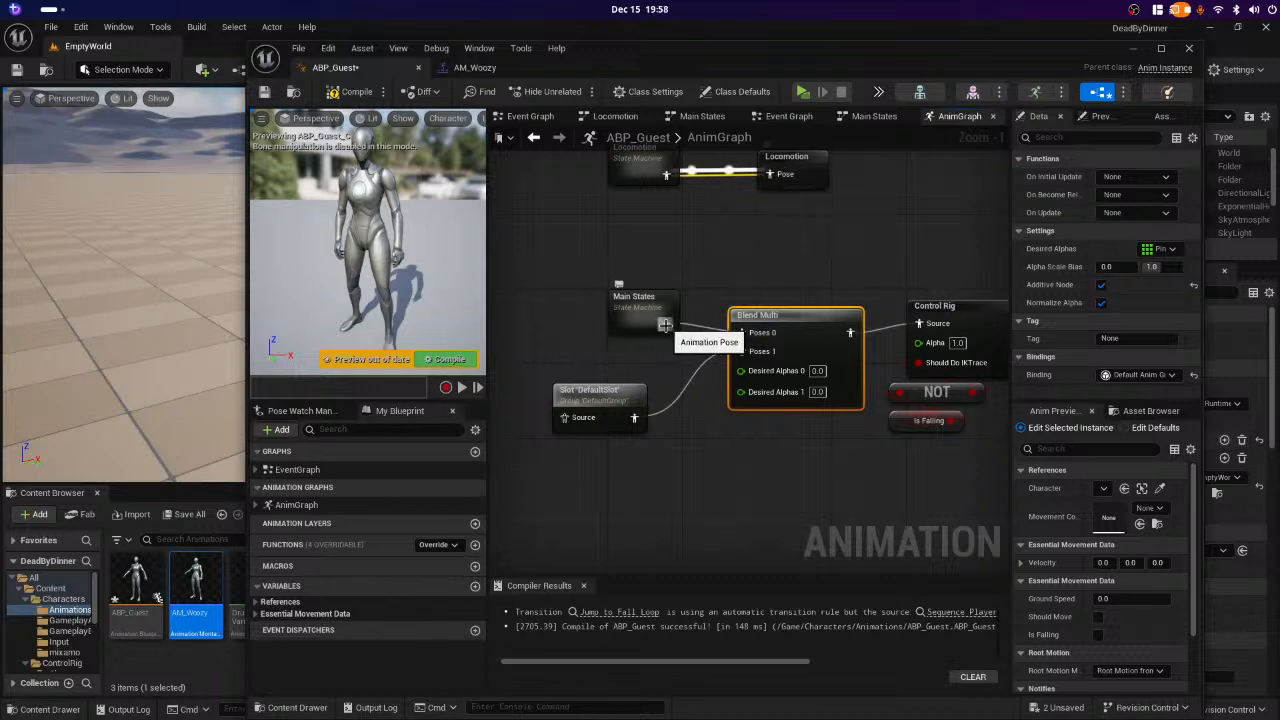
pyautogui.moveTo(665, 325); pyautogui.dragTo(650, 419)
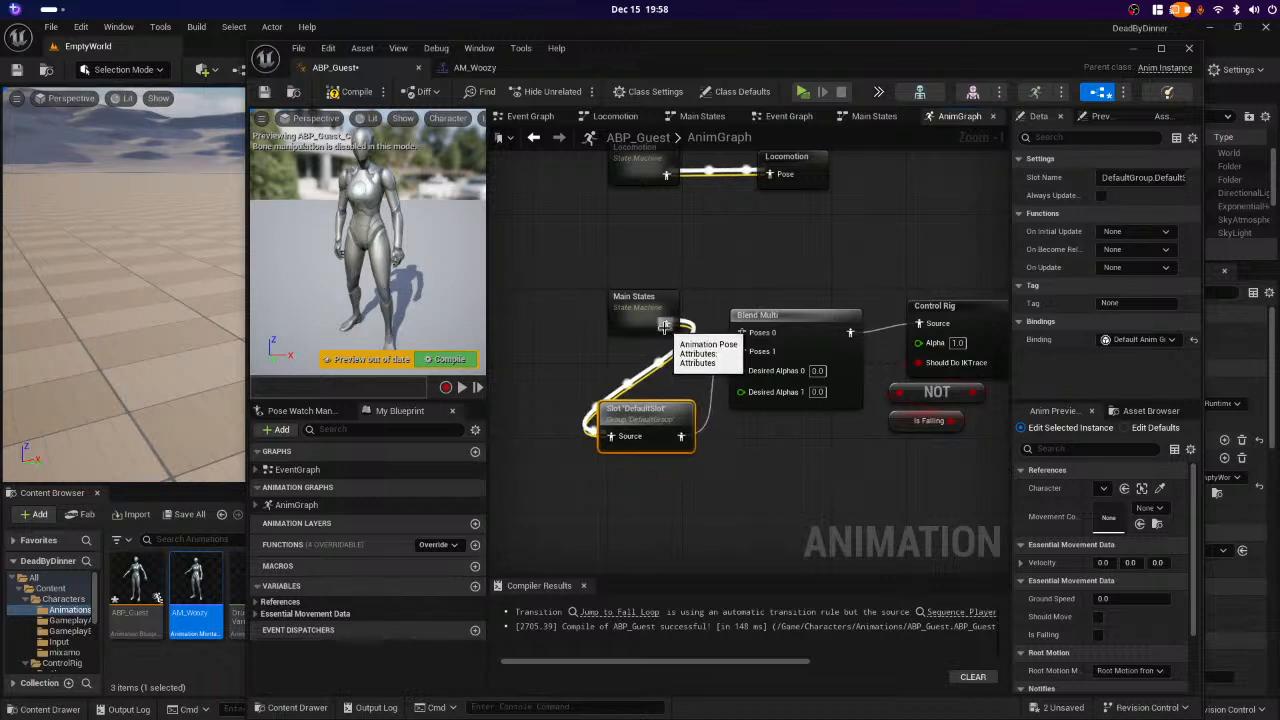
pyautogui.moveTo(666, 326); pyautogui.dragTo(746, 333)
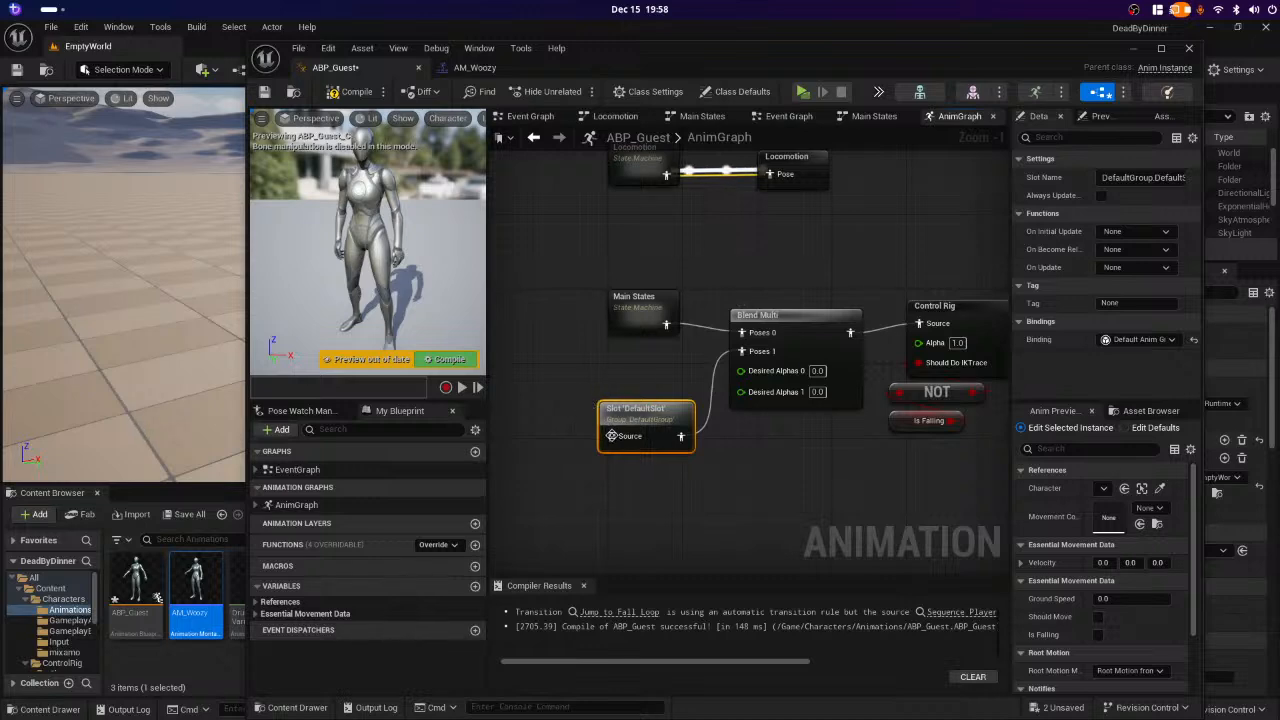
# - Add a Use cached pose 'Locomotion' node feeding the Source of the Slot 'DefaultSlot' node and arrange it beside the slot
pyautogui.moveTo(612, 435); pyautogui.dragTo(566, 436)
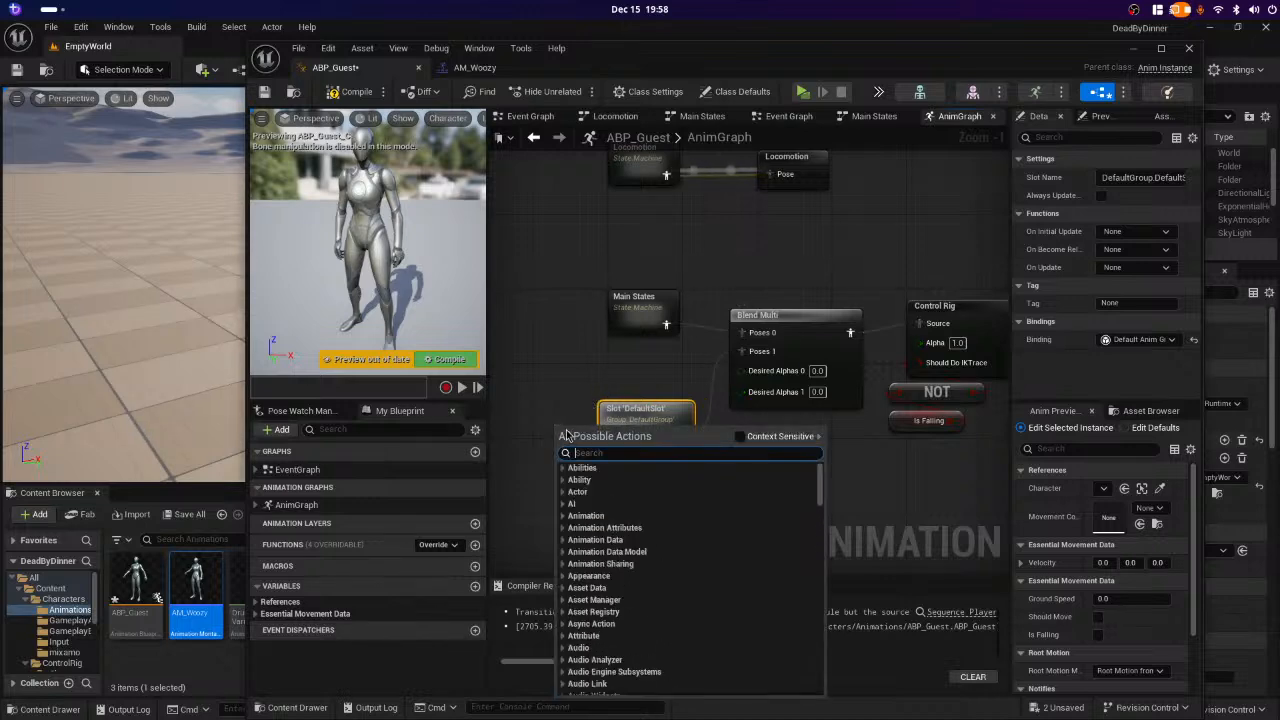
pyautogui.write('loco')
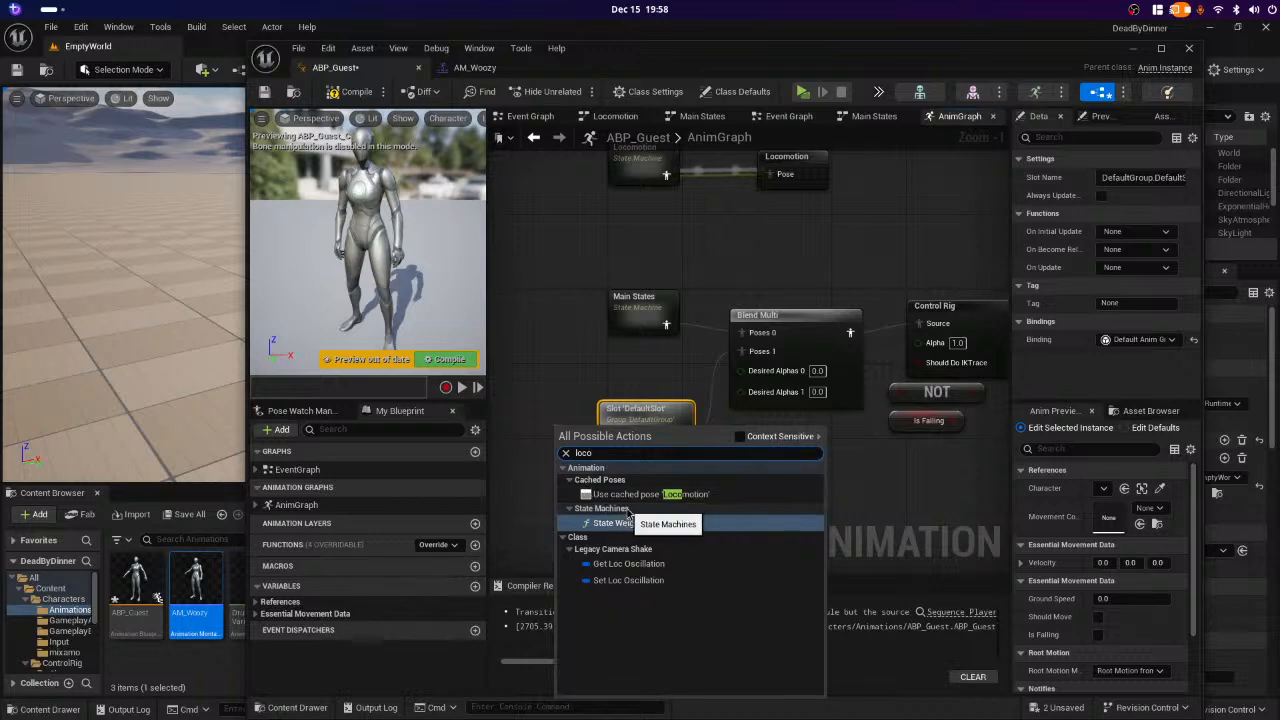
pyautogui.click(690, 494)
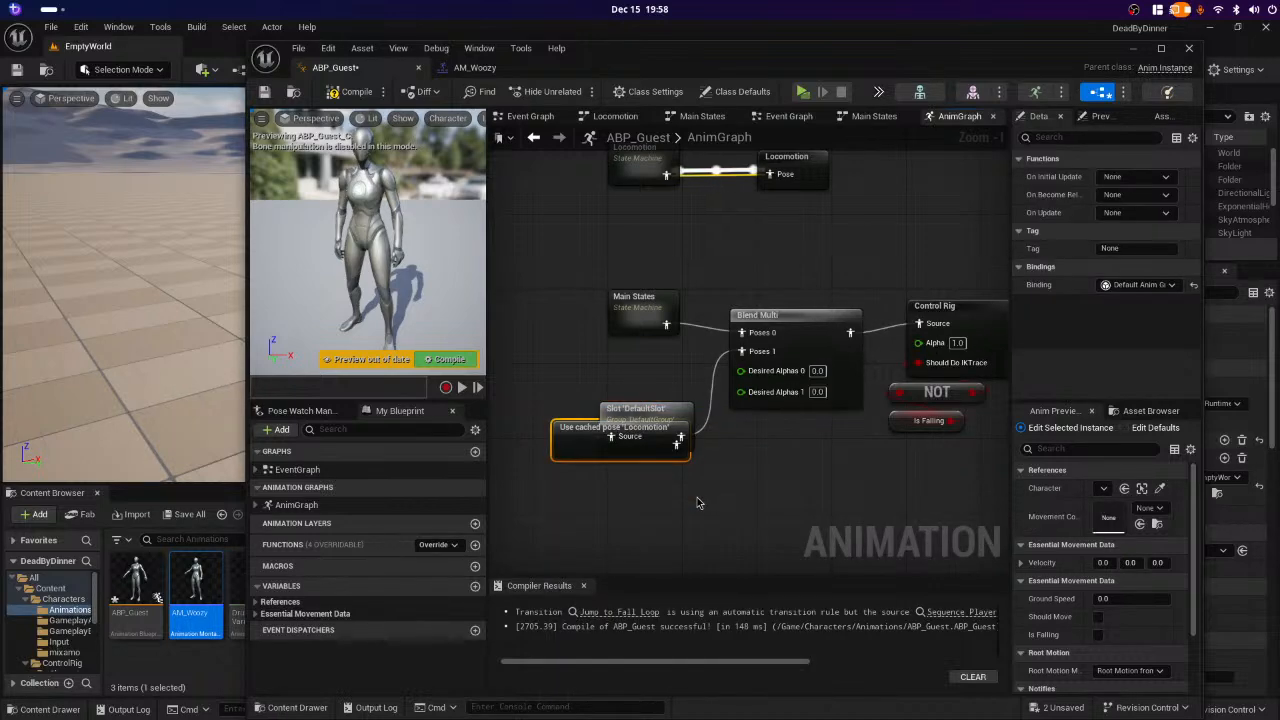
pyautogui.moveTo(574, 448)
pyautogui.mouseDown()
pyautogui.moveTo(509, 438)
pyautogui.moveTo(588, 440)
pyautogui.mouseUp()
pyautogui.moveTo(785, 519); pyautogui.dragTo(649, 505, button='right')
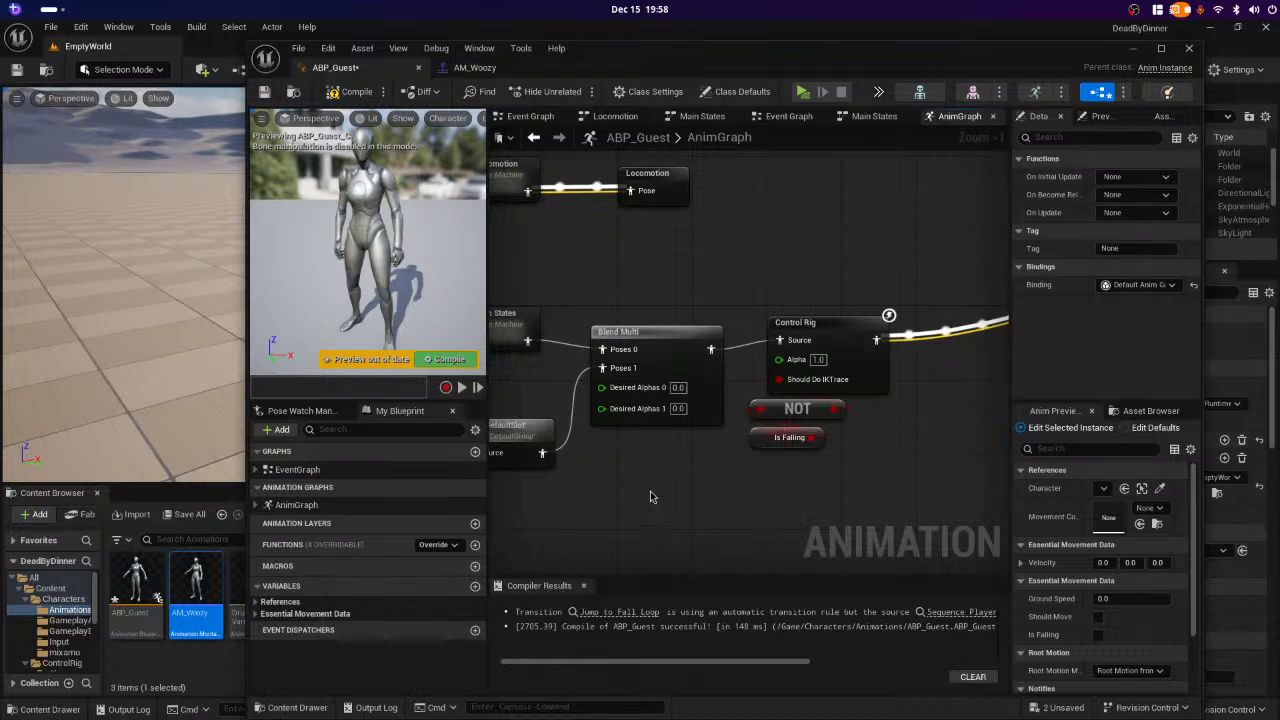
# - Compile and save the ABP_Guest animation blueprint
pyautogui.click(357, 92)
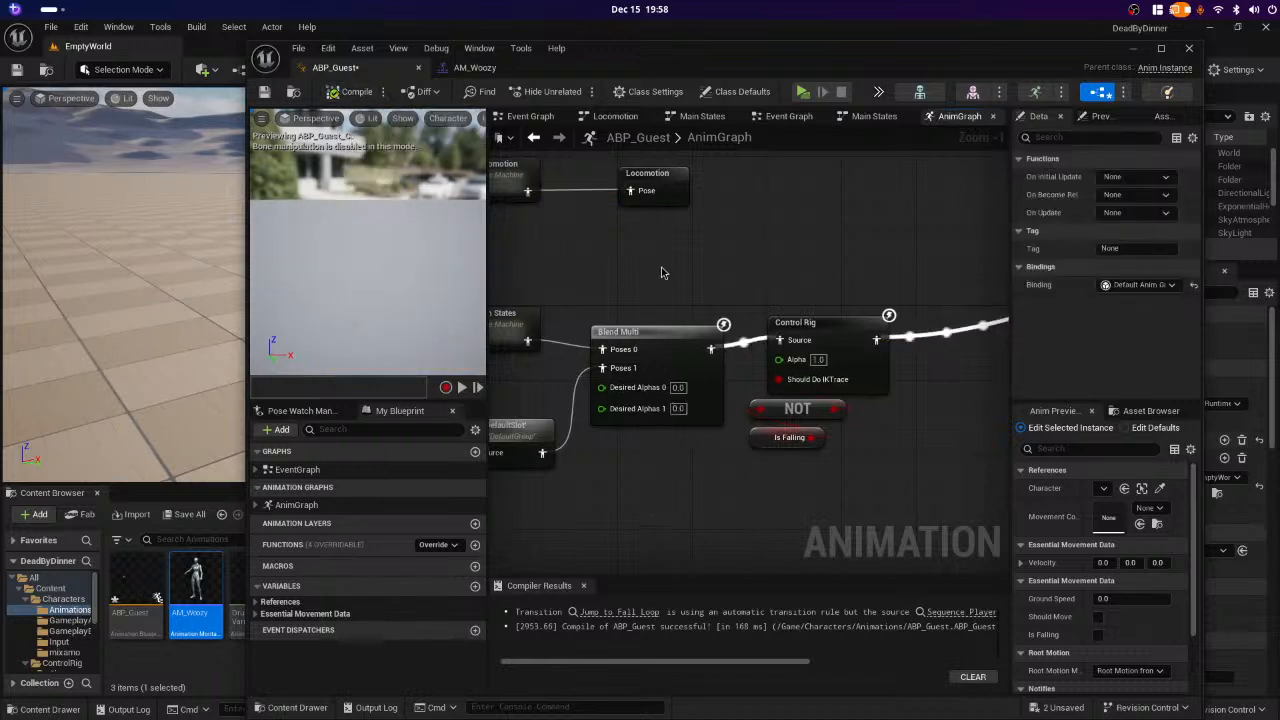
pyautogui.moveTo(629, 278); pyautogui.dragTo(823, 260, button='right')
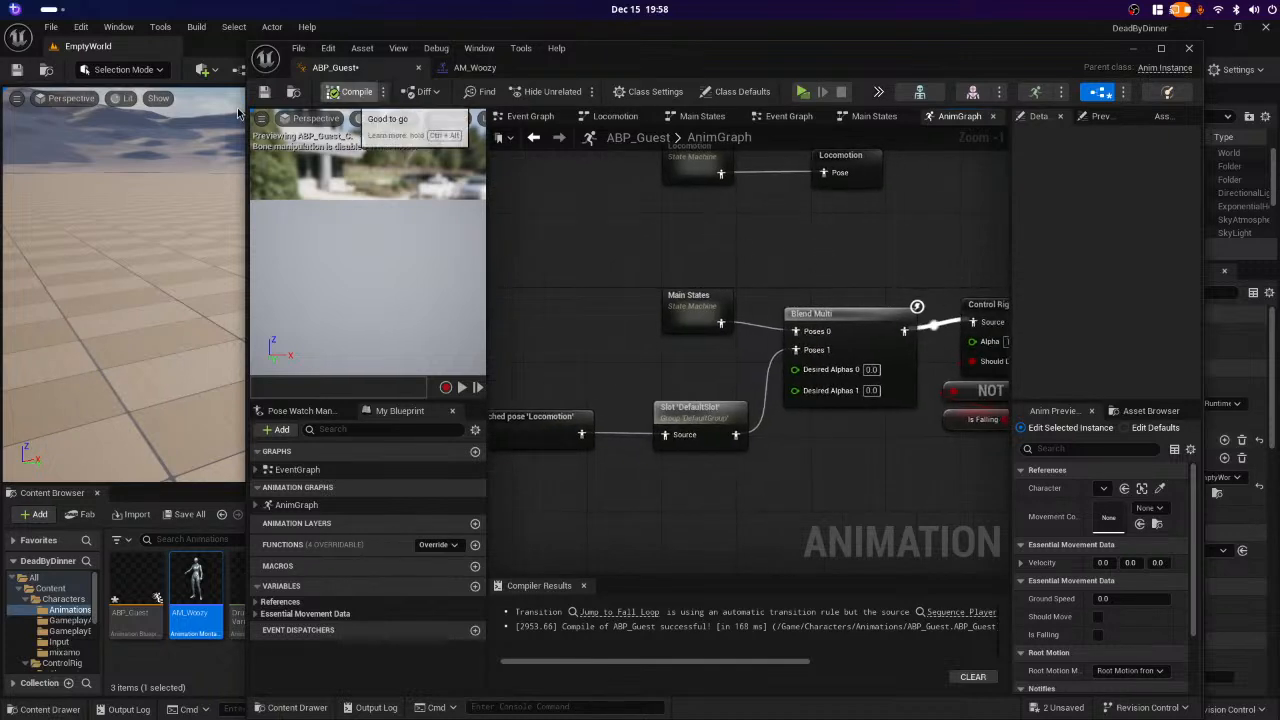
pyautogui.click(265, 93)
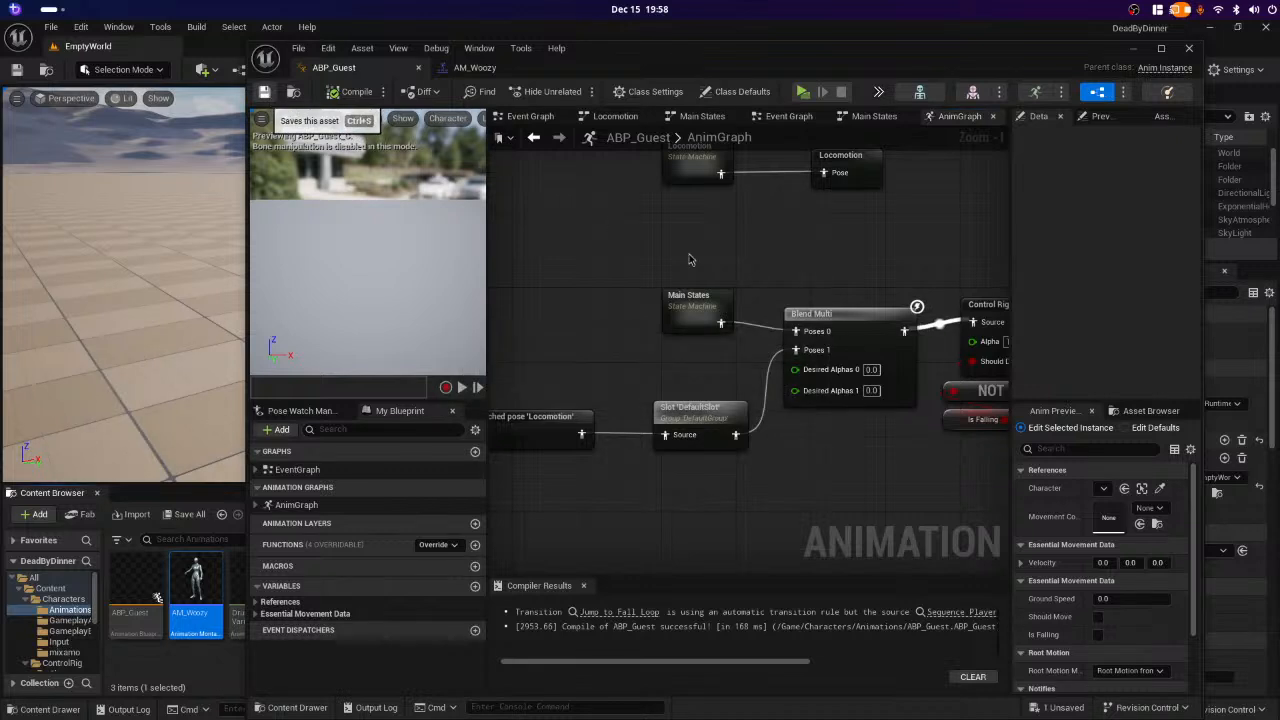
# - Set Desired Alphas 0 and Desired Alphas 1 of the Blend Multi node to 0.5 each and recompile the blueprint
pyautogui.click(870, 370)
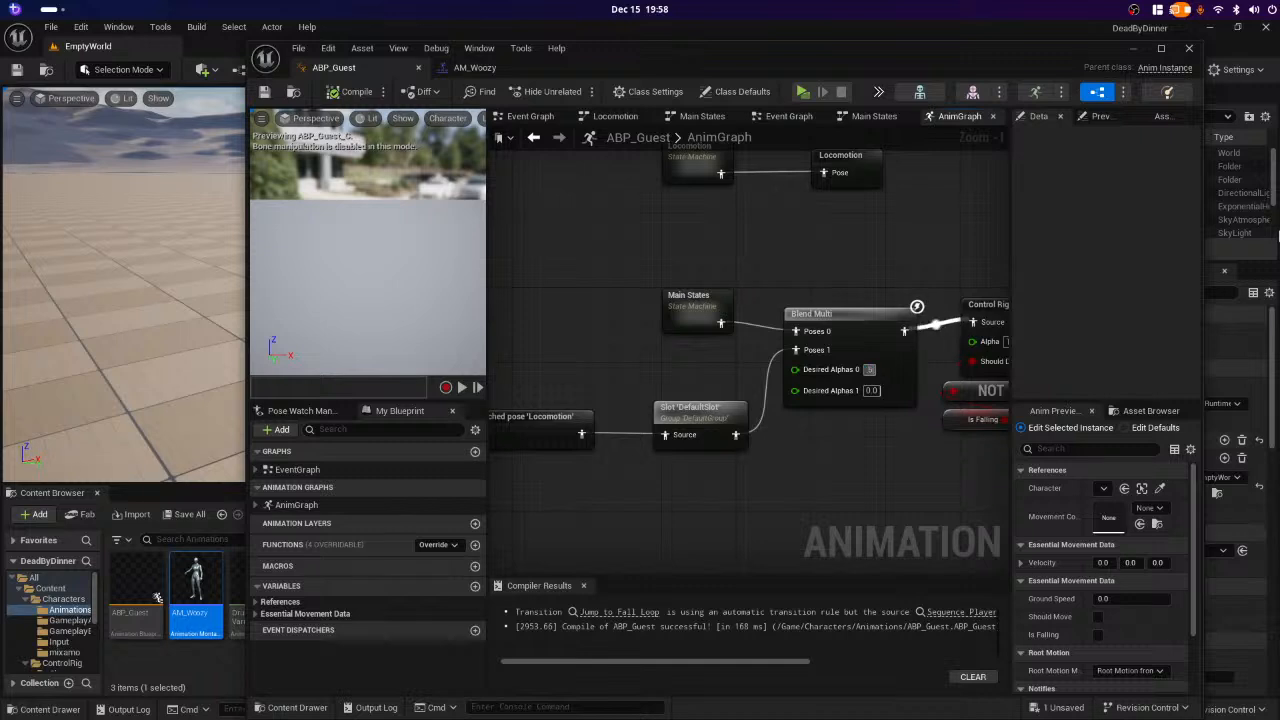
pyautogui.write('0.5')
pyautogui.press('Tab')
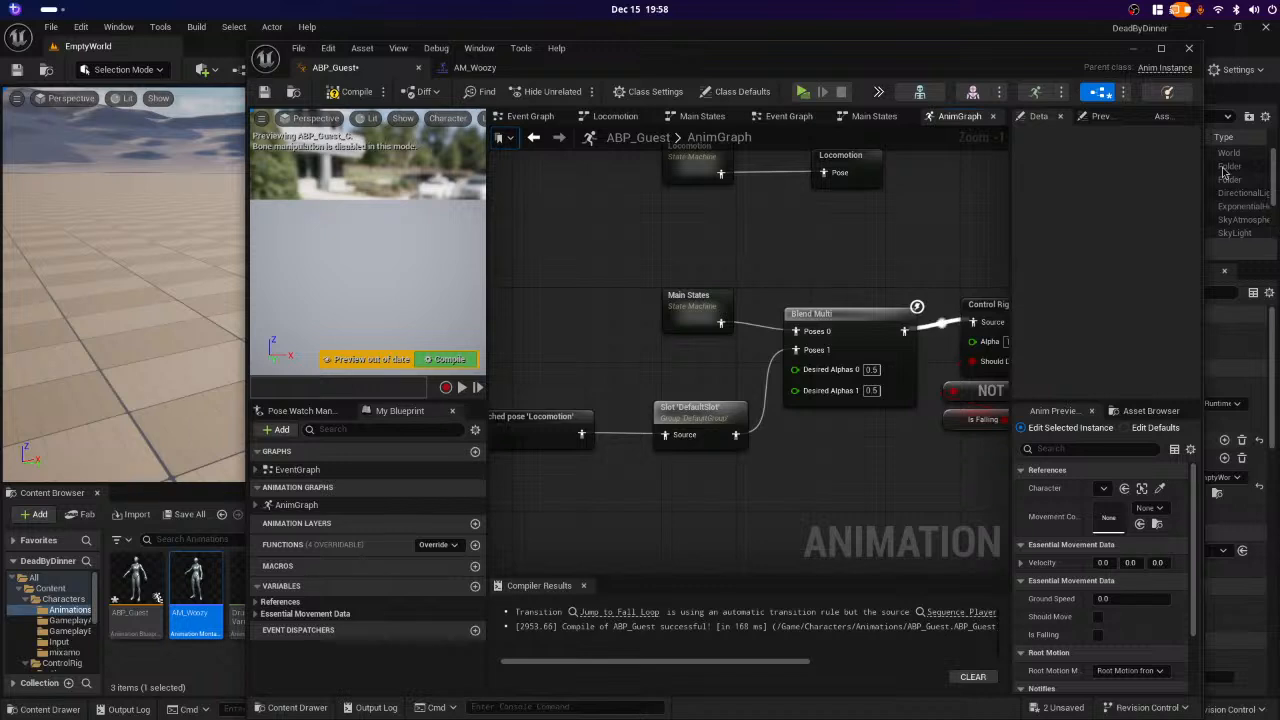
pyautogui.click(335, 94)
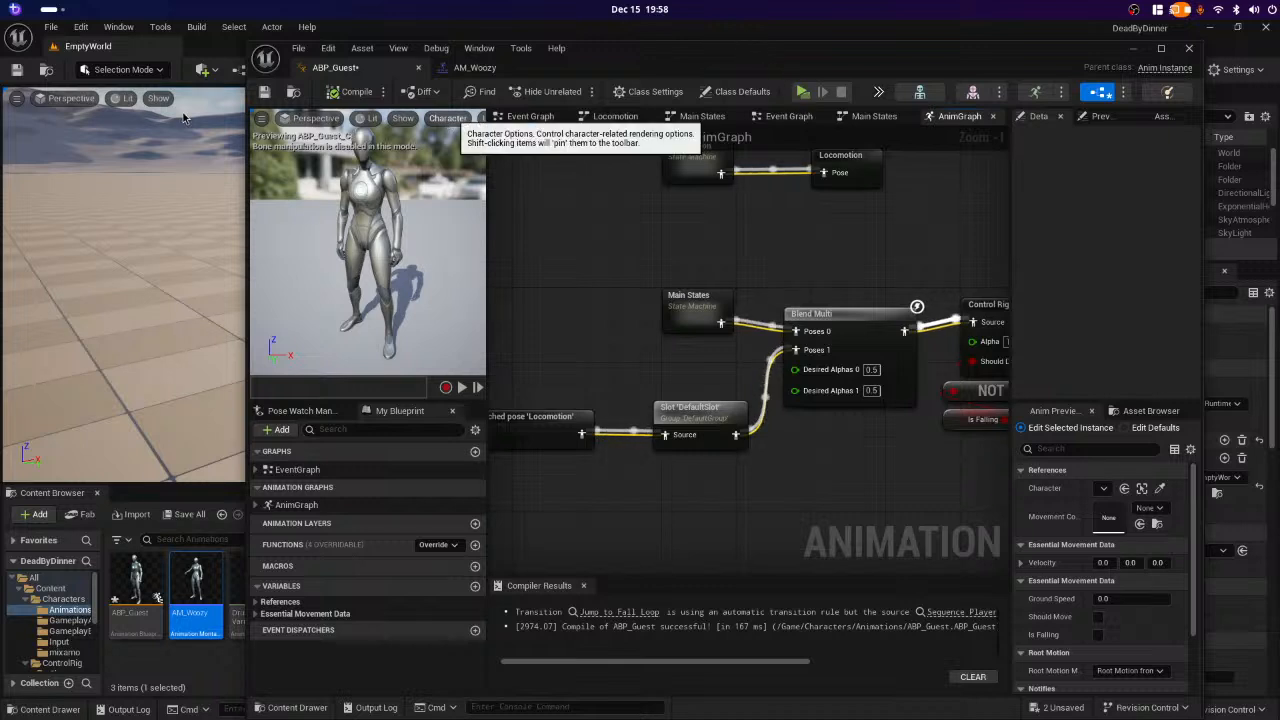
# - Save ABP_Guest and play-test the level, running the guest character forward and triggering its montage before ending the session
pyautogui.click(264, 92)
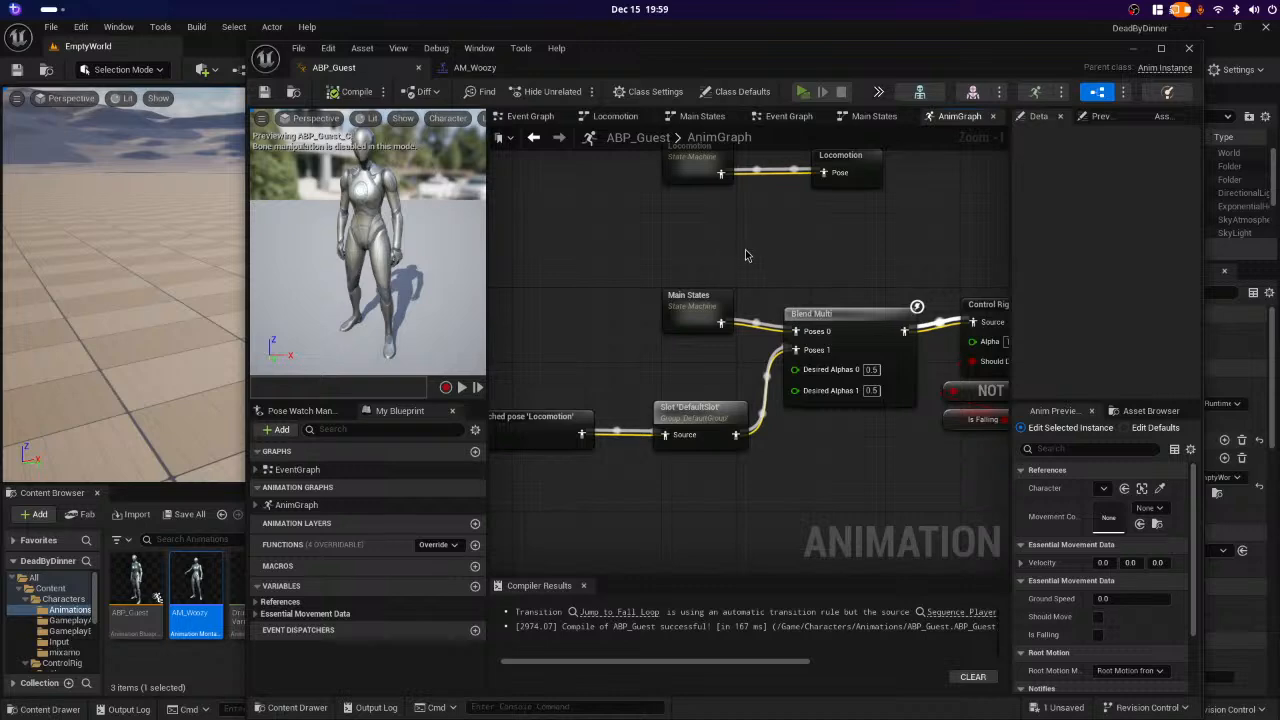
pyautogui.hotkey('alt', 'p')
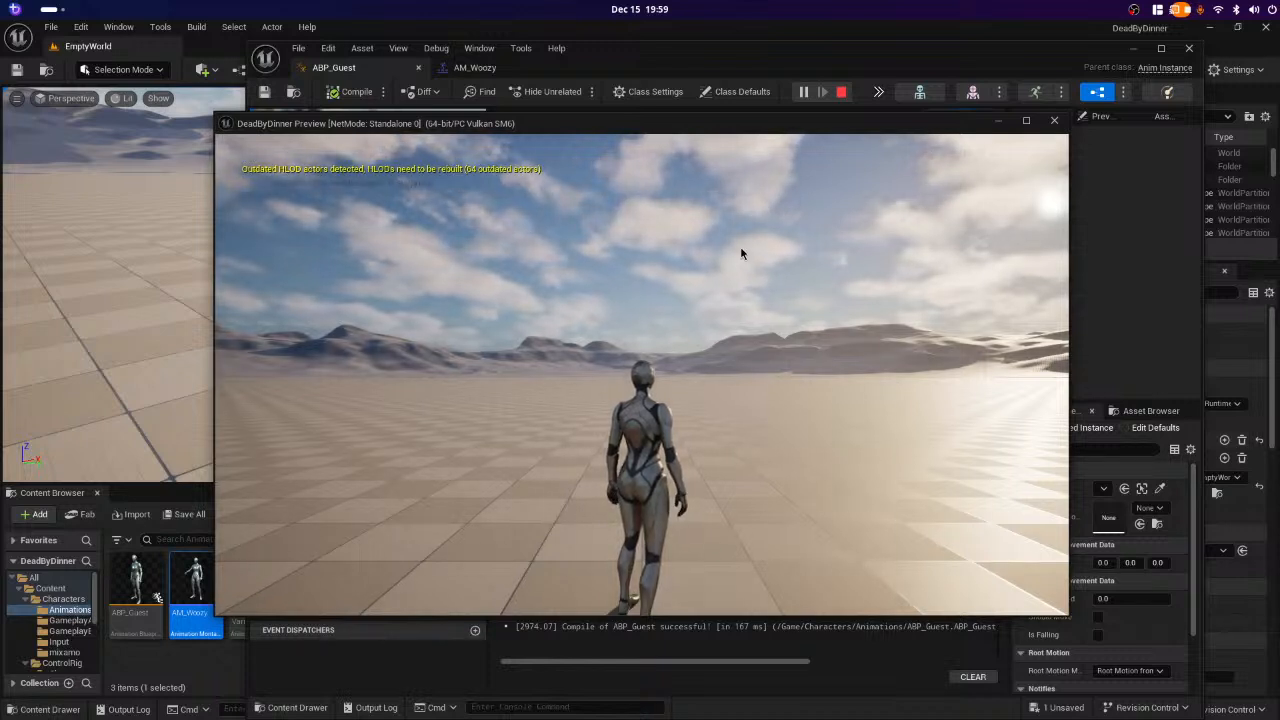
pyautogui.press('w')
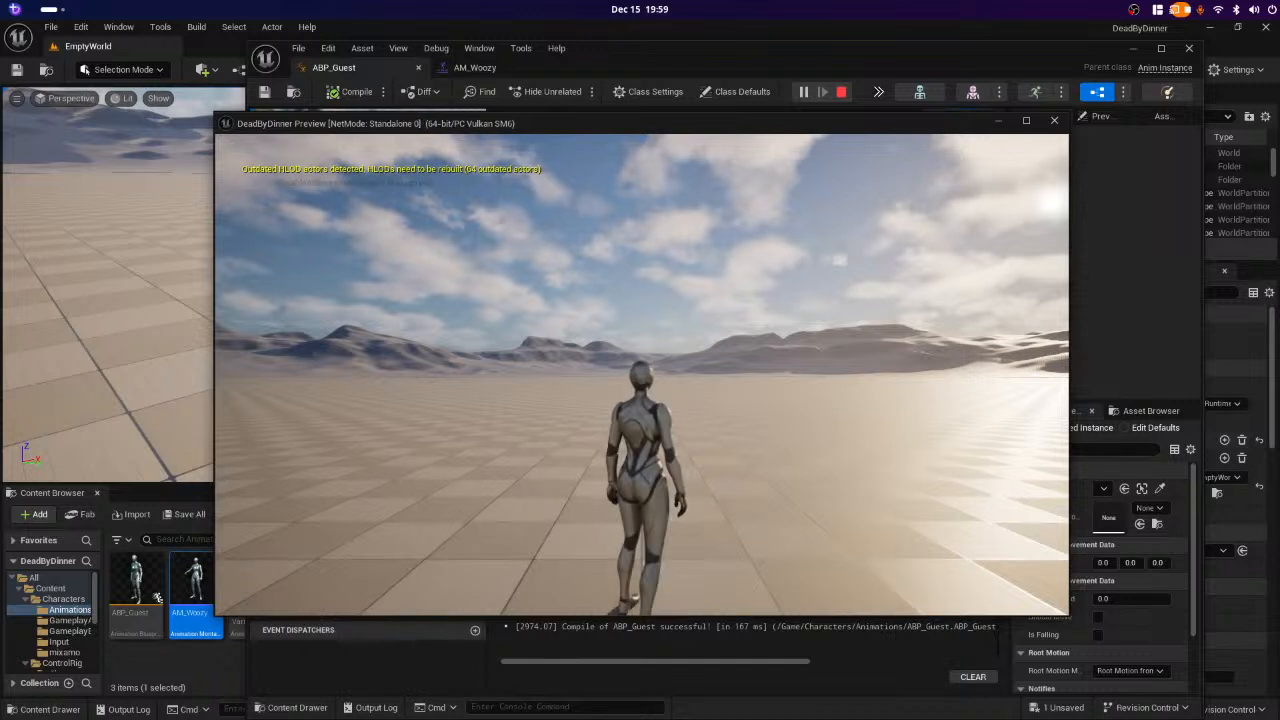
pyautogui.press('w')
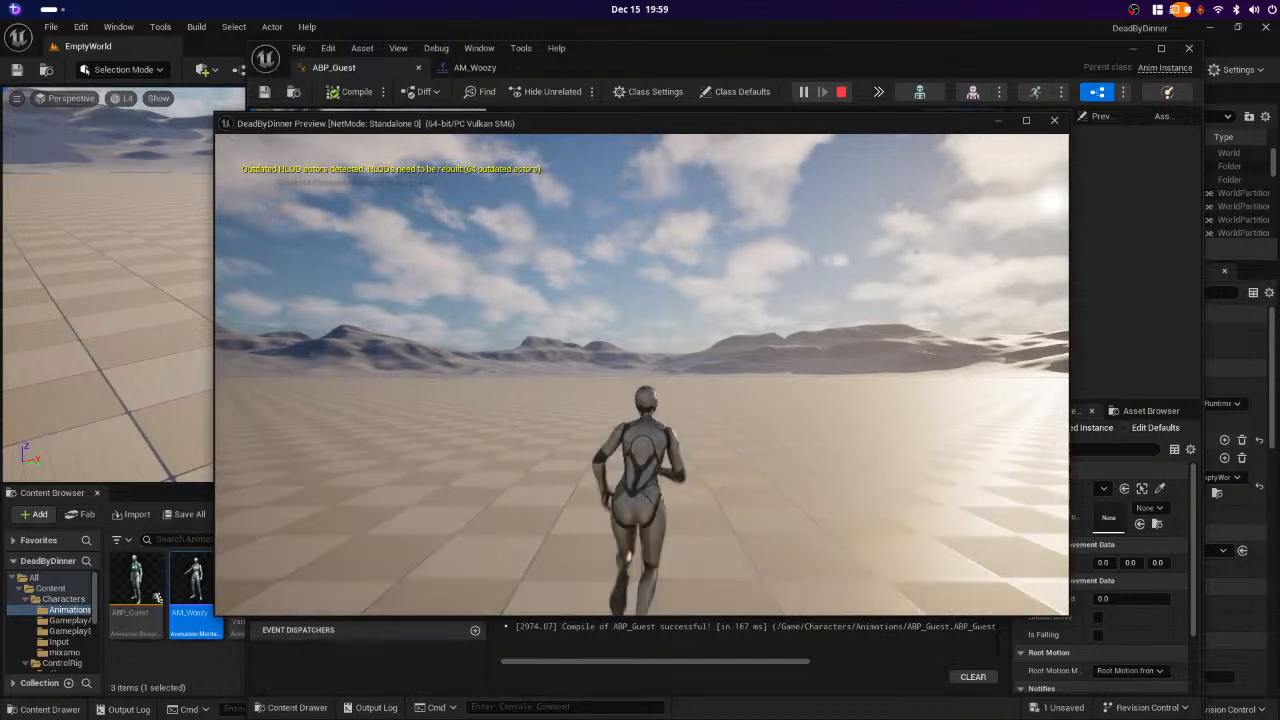
pyautogui.press('w')
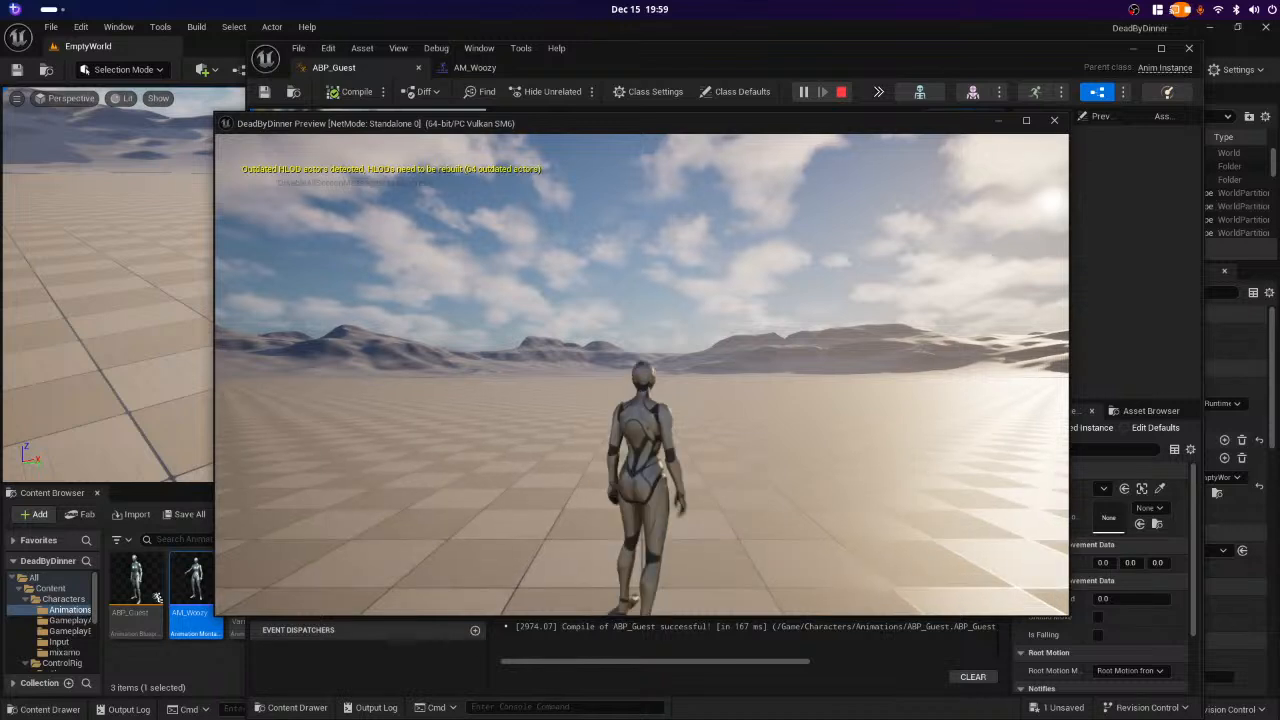
pyautogui.press('e')
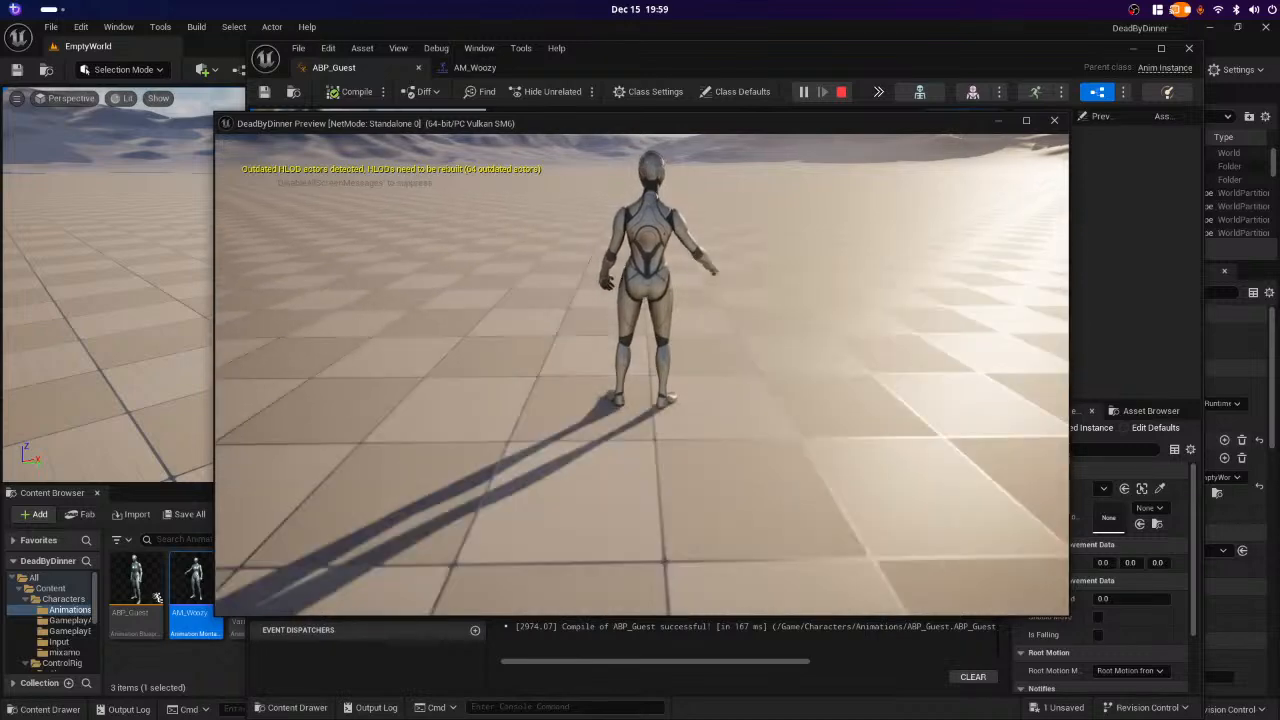
pyautogui.press('Escape')
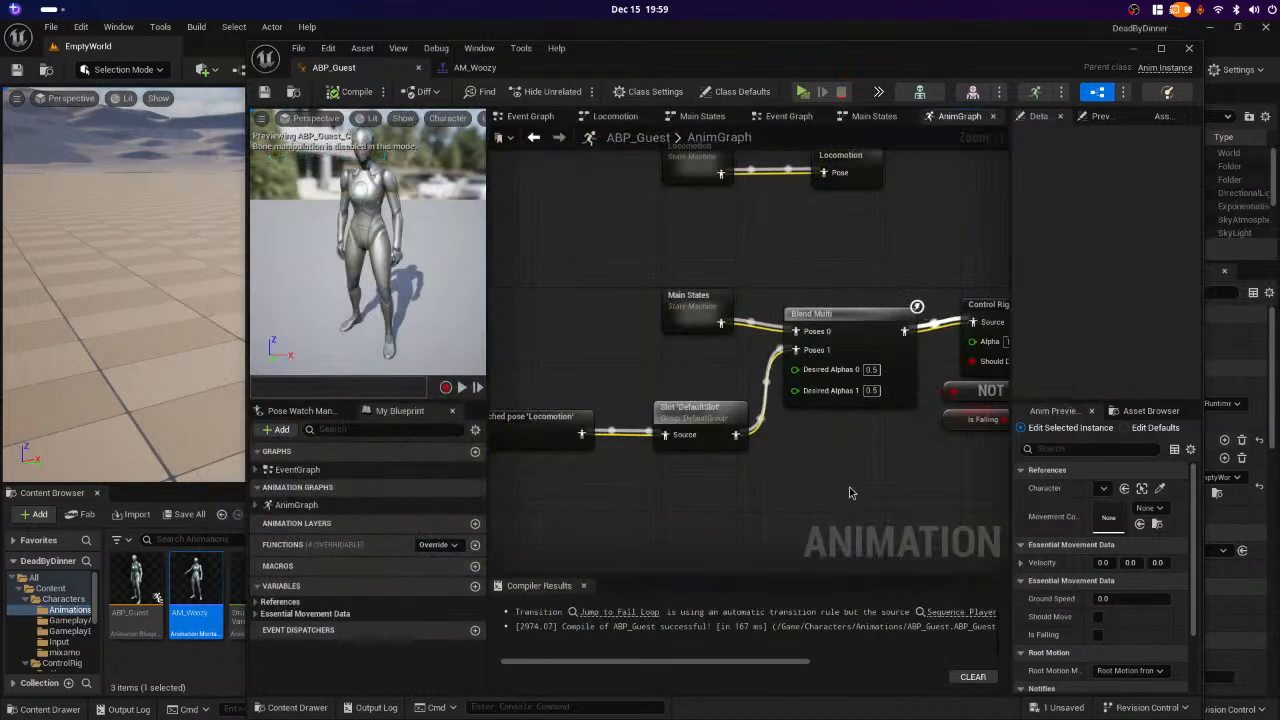
pyautogui.moveTo(849, 491); pyautogui.dragTo(739, 474, button='right')
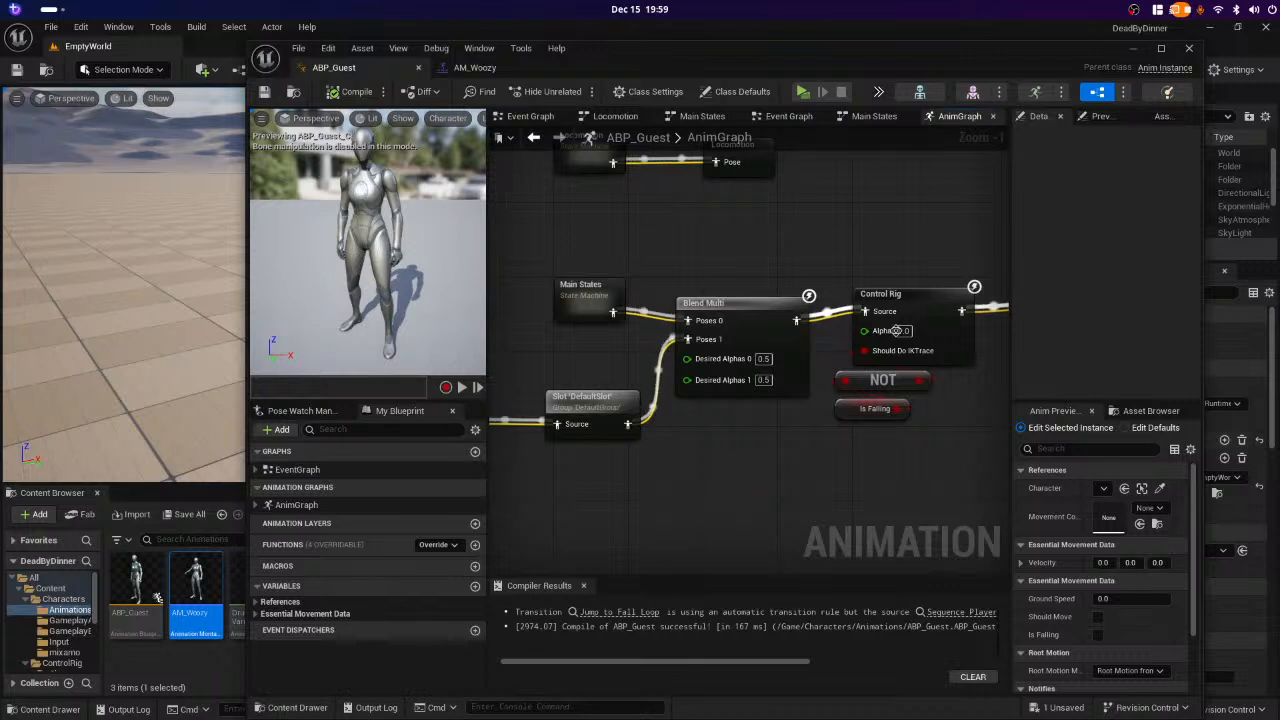
pyautogui.rightClick(693, 520)
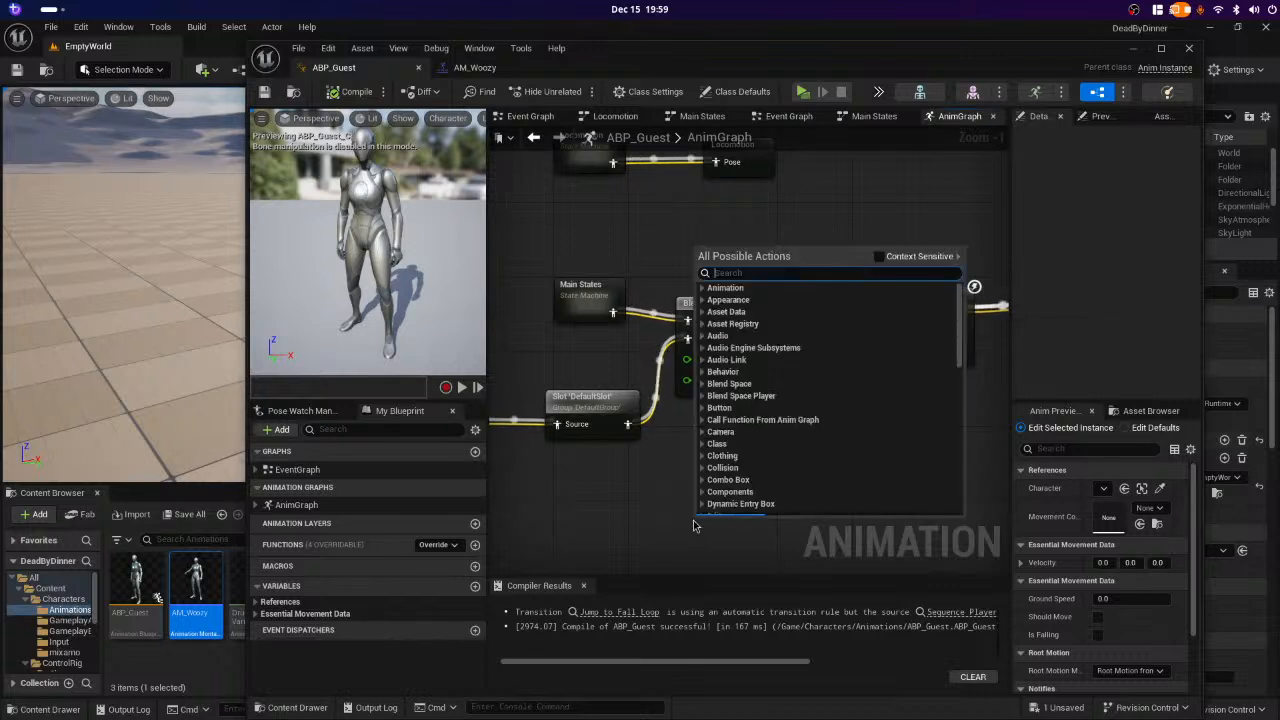
pyautogui.click(596, 550)
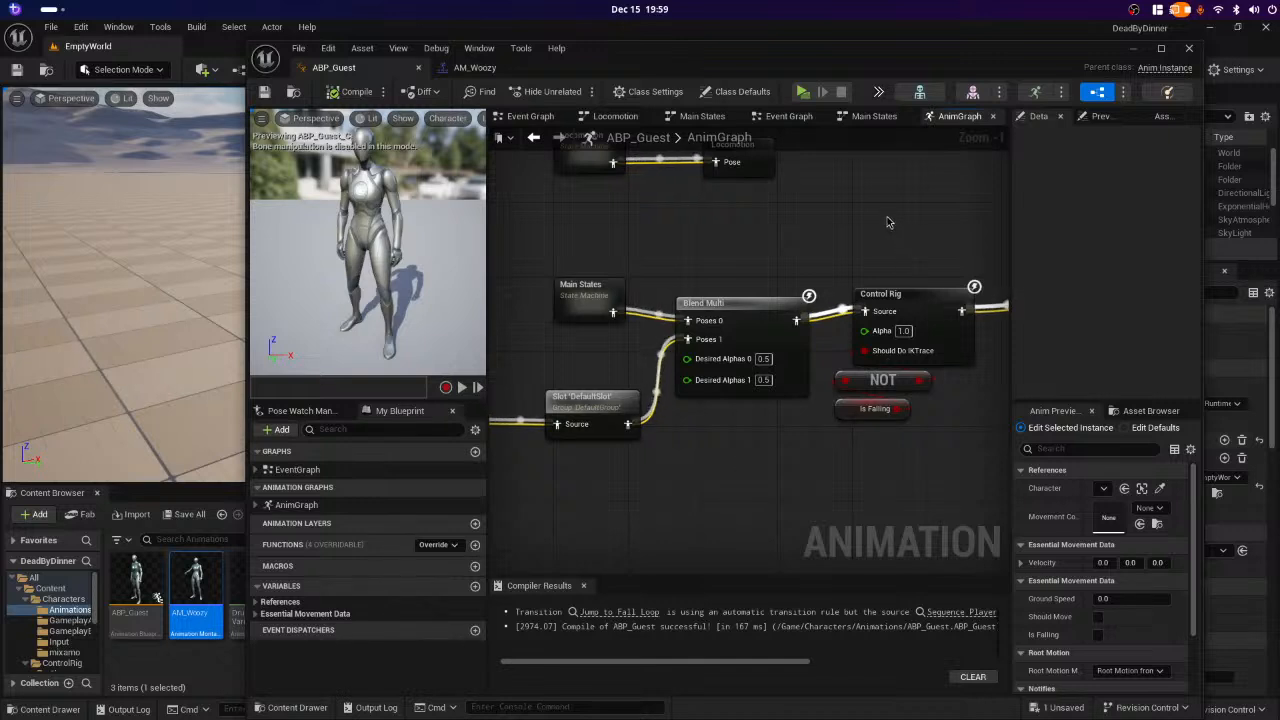
# - Close the duplicate Main States graph and examine the Event Graph's update logic for velocity, Should Move and Is Falling
pyautogui.click(866, 117)
pyautogui.click(906, 116)
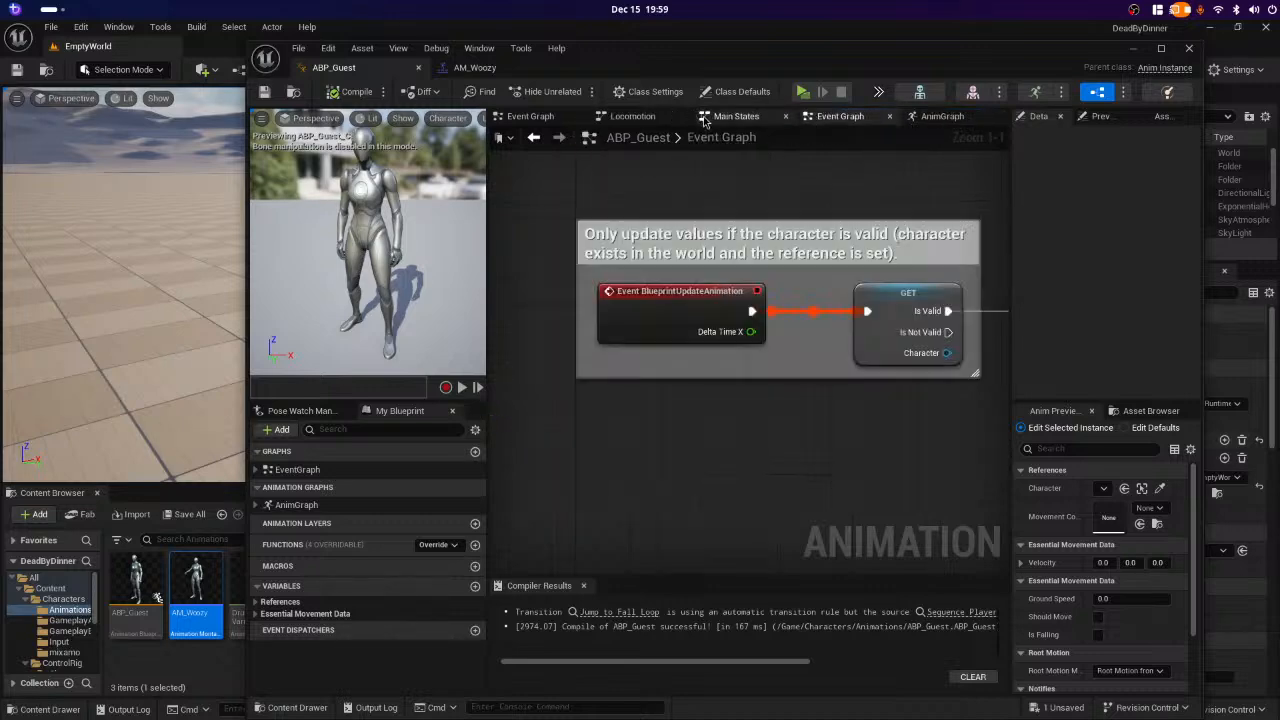
pyautogui.moveTo(831, 510); pyautogui.dragTo(563, 506, button='right')
pyautogui.scroll(-3, 806, 420)
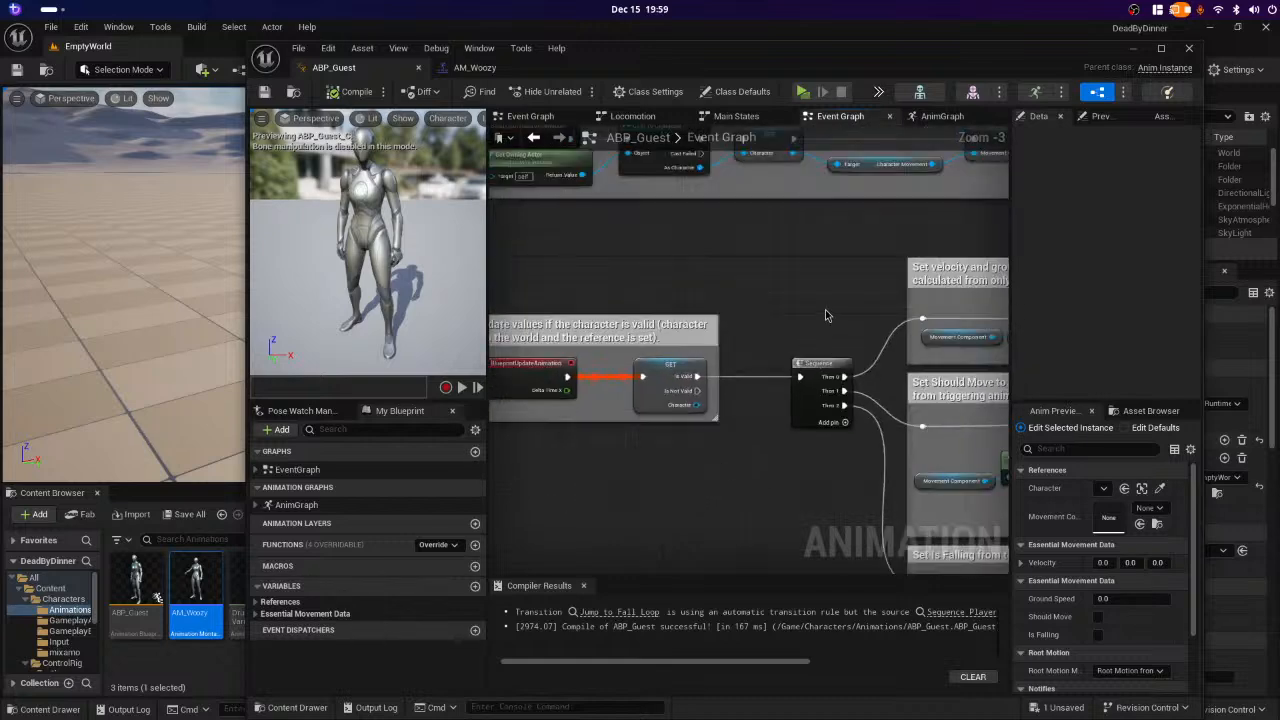
pyautogui.moveTo(826, 316); pyautogui.dragTo(536, 352, button='right')
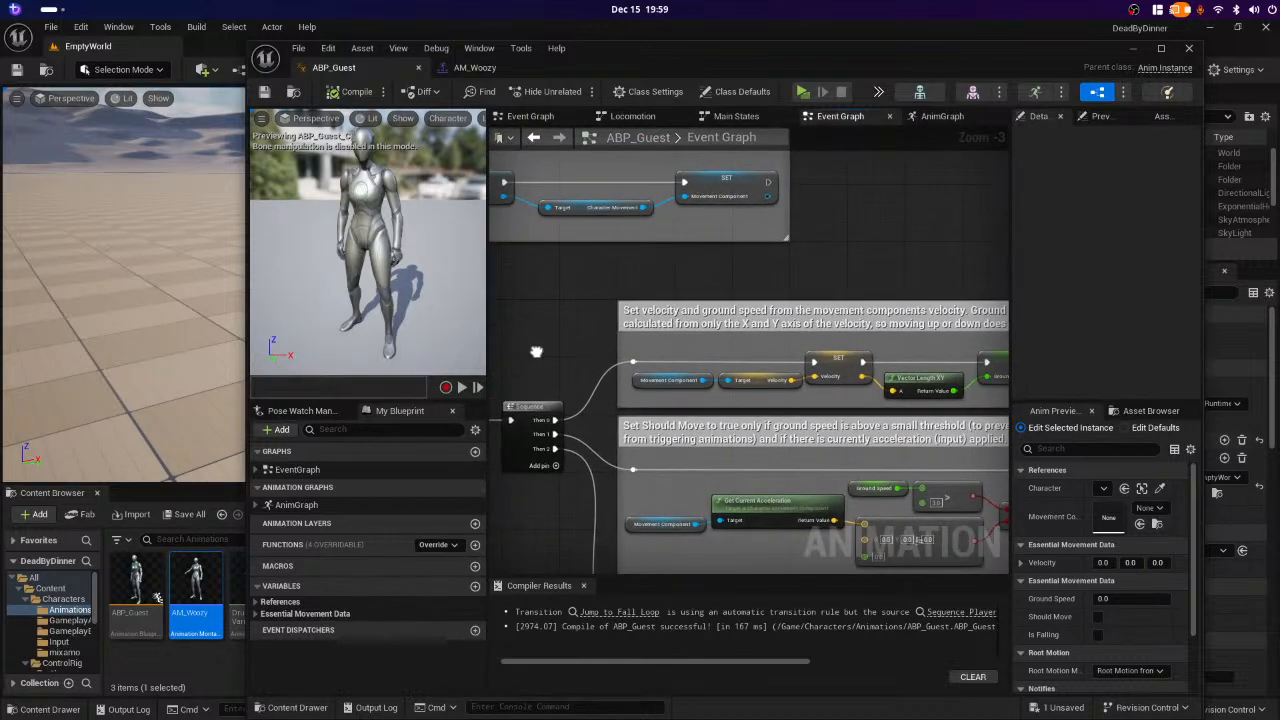
pyautogui.scroll(1, 536, 352)
pyautogui.scroll(1, 944, 274)
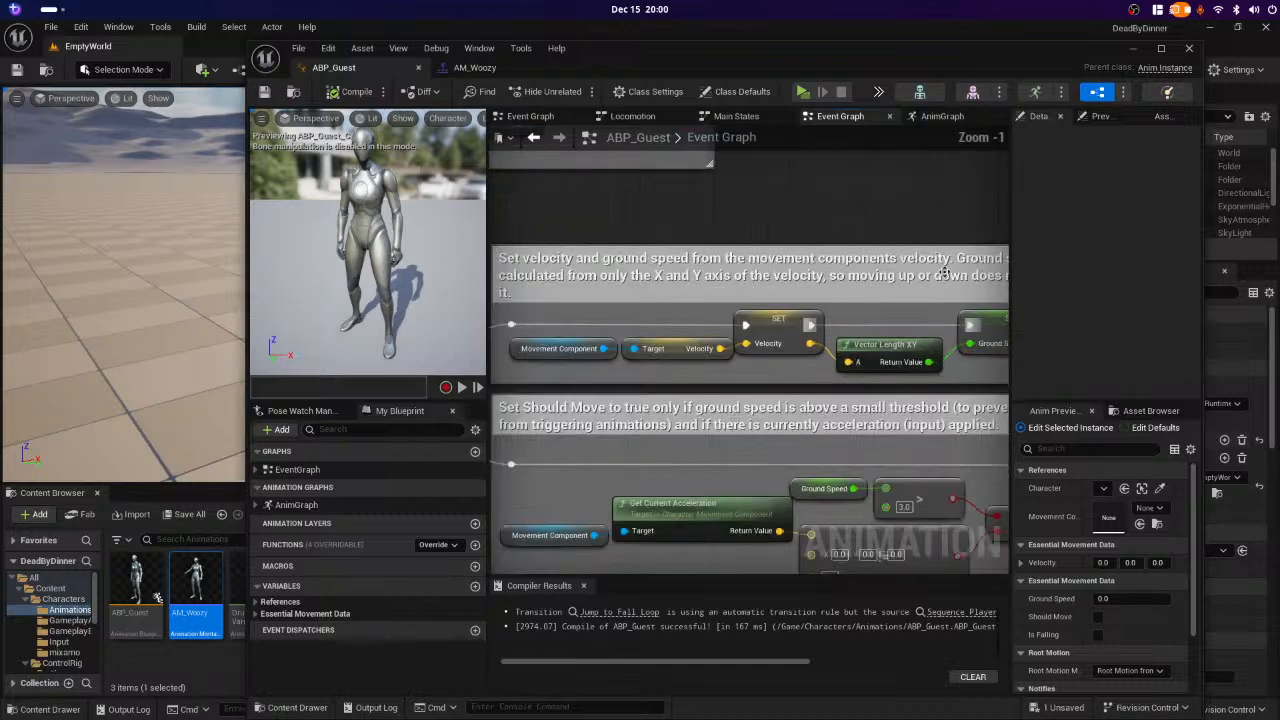
pyautogui.moveTo(944, 274); pyautogui.dragTo(975, 426, button='right')
pyautogui.scroll(1, 680, 190)
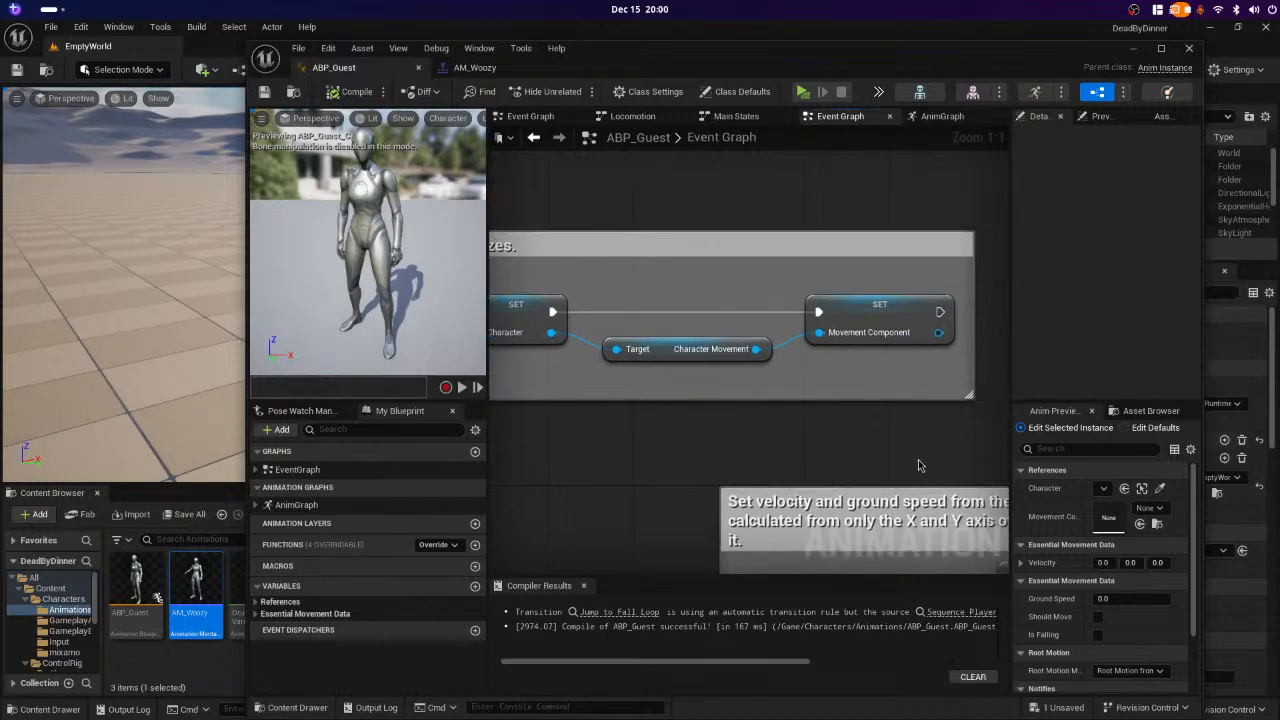
pyautogui.scroll(-3, 919, 464)
pyautogui.moveTo(920, 463); pyautogui.dragTo(812, 188, button='right')
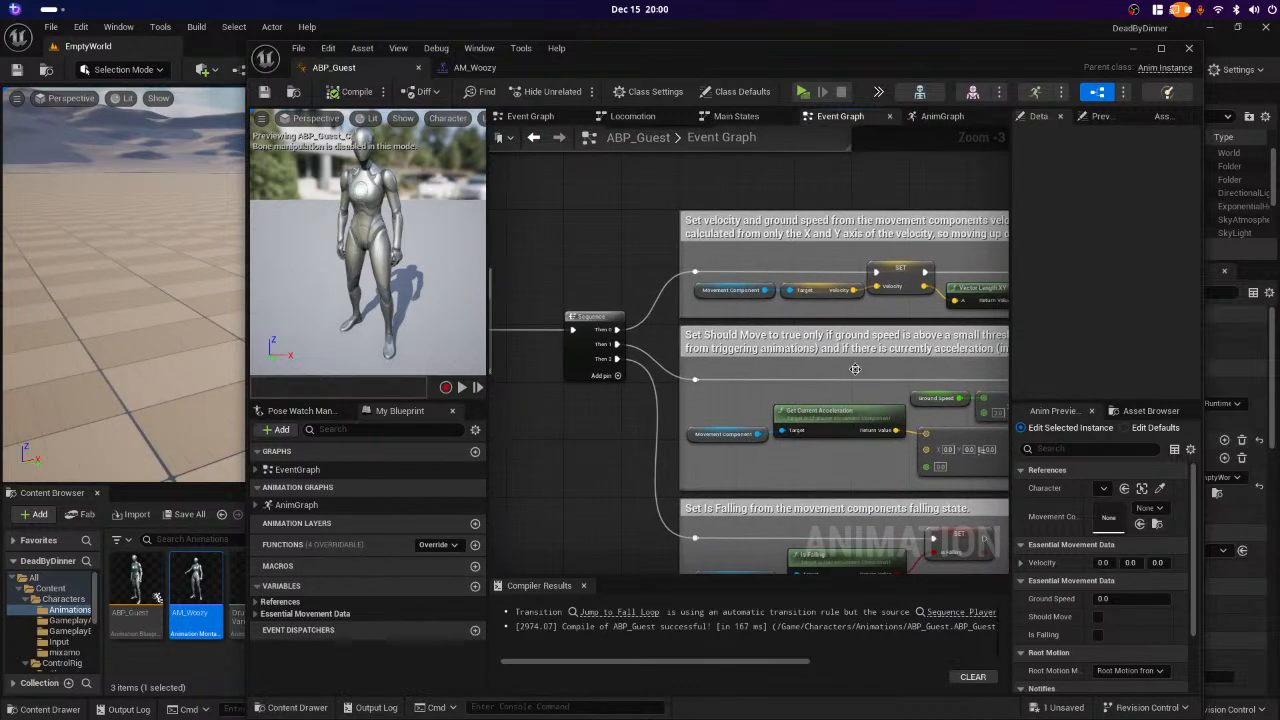
pyautogui.moveTo(796, 474); pyautogui.dragTo(667, 303, button='right')
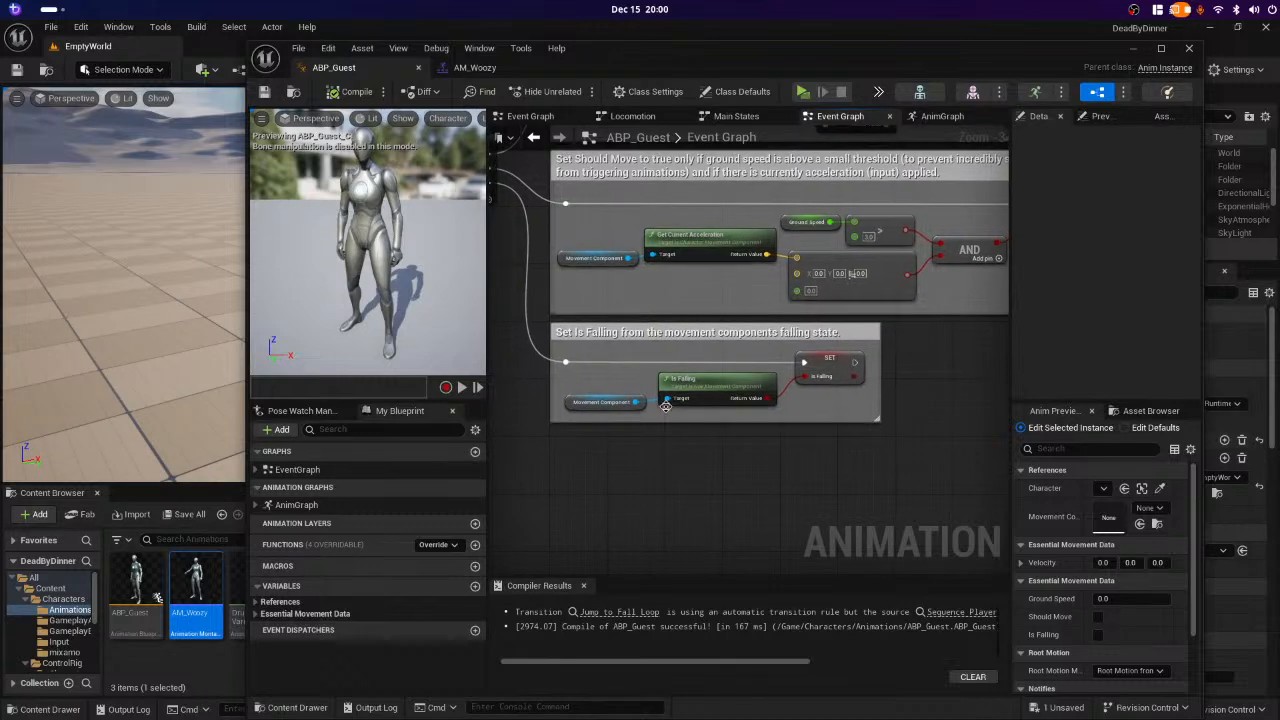
pyautogui.scroll(3, 670, 414)
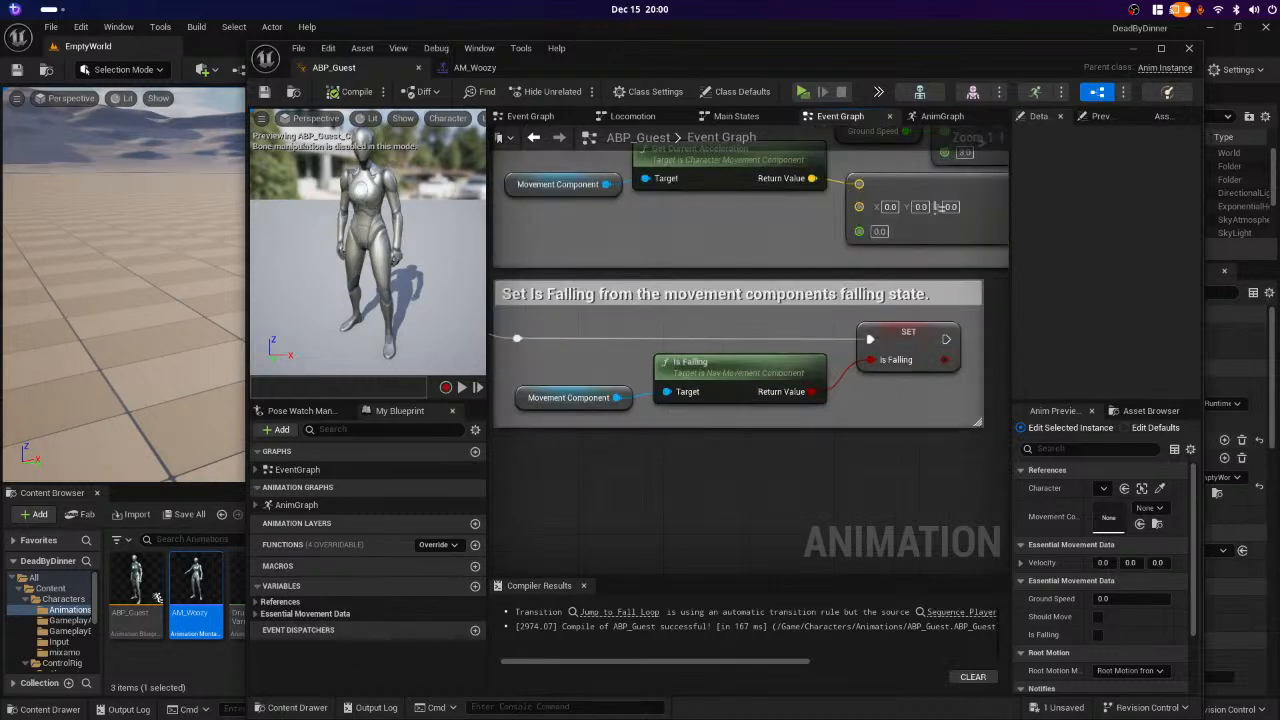
pyautogui.moveTo(652, 448); pyautogui.dragTo(701, 540, button='right')
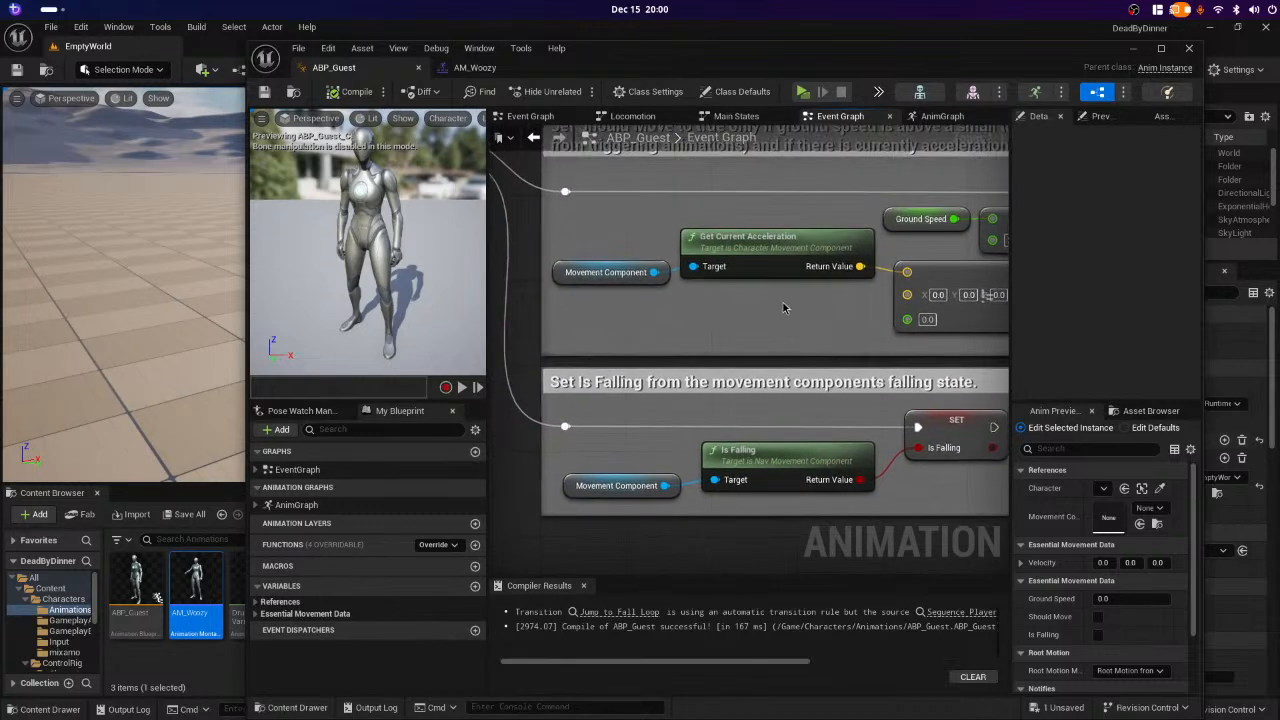
pyautogui.moveTo(617, 285); pyautogui.dragTo(906, 418, button='right')
pyautogui.moveTo(663, 443); pyautogui.dragTo(930, 484, button='right')
pyautogui.moveTo(746, 453); pyautogui.dragTo(840, 463, button='right')
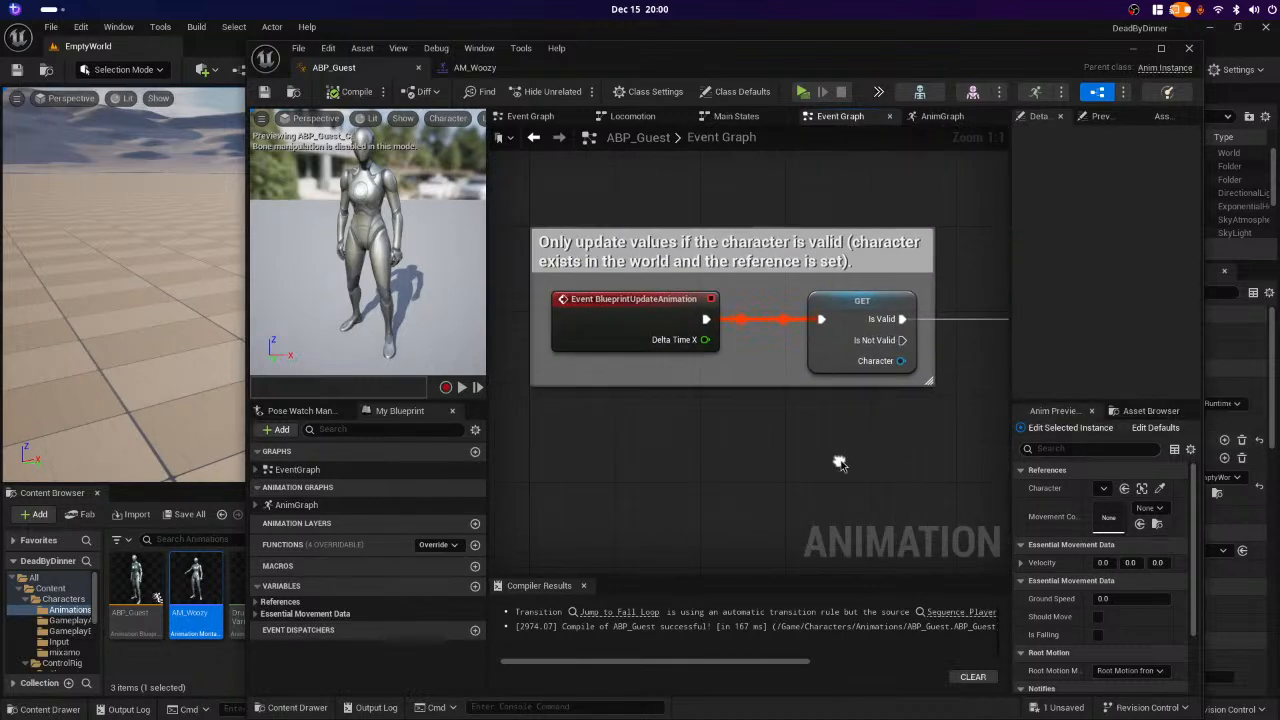
# - Close the duplicate Event Graph and the Locomotion state machine graph
pyautogui.click(889, 117)
pyautogui.rightClick(892, 124)
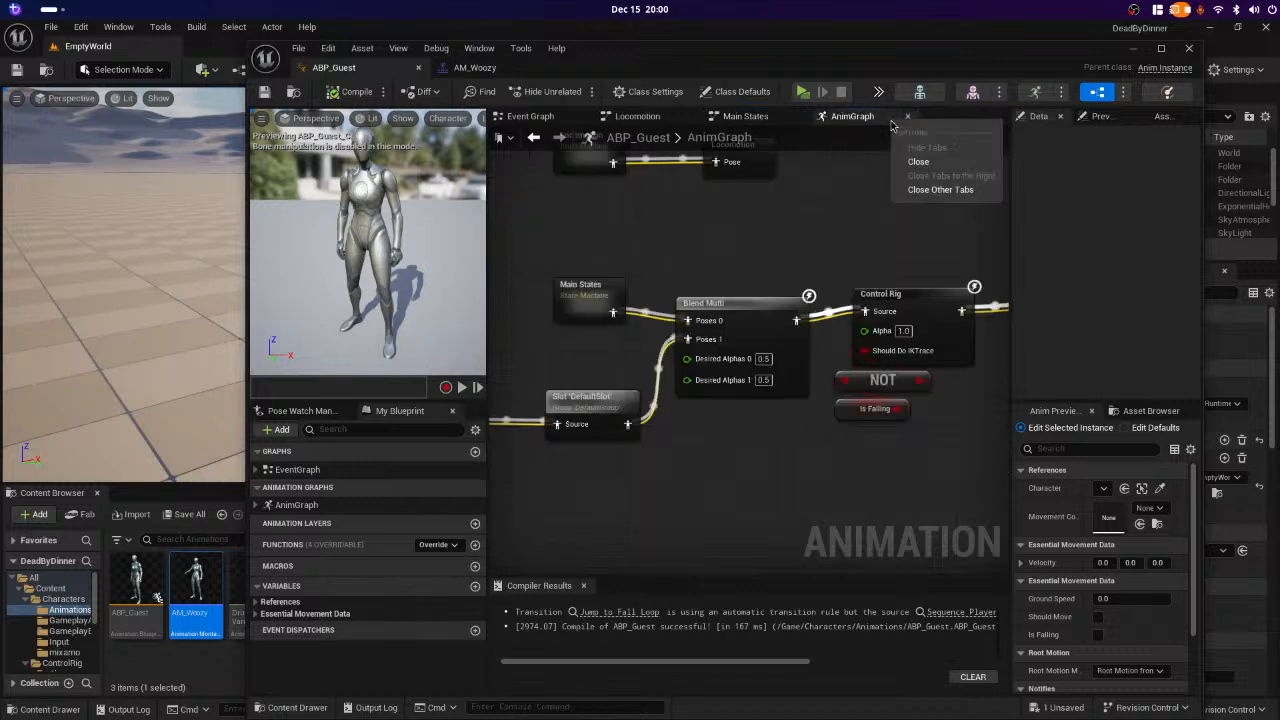
pyautogui.click(819, 203)
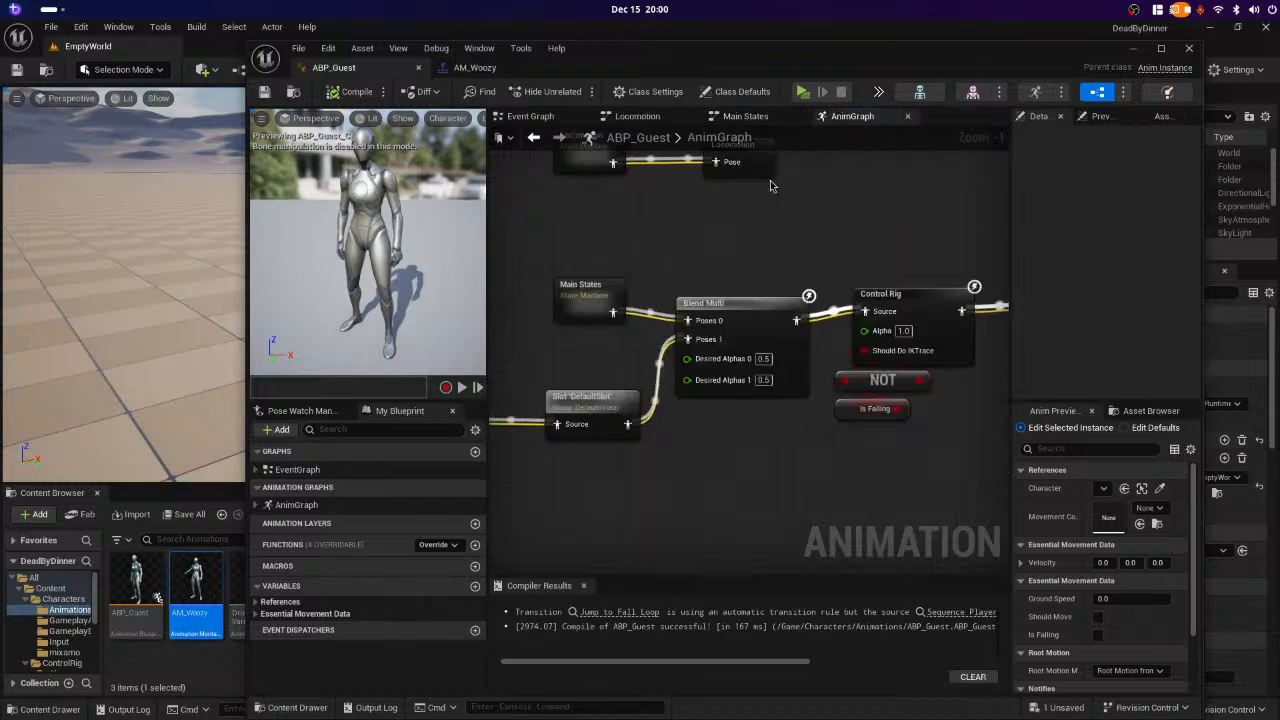
pyautogui.click(650, 118)
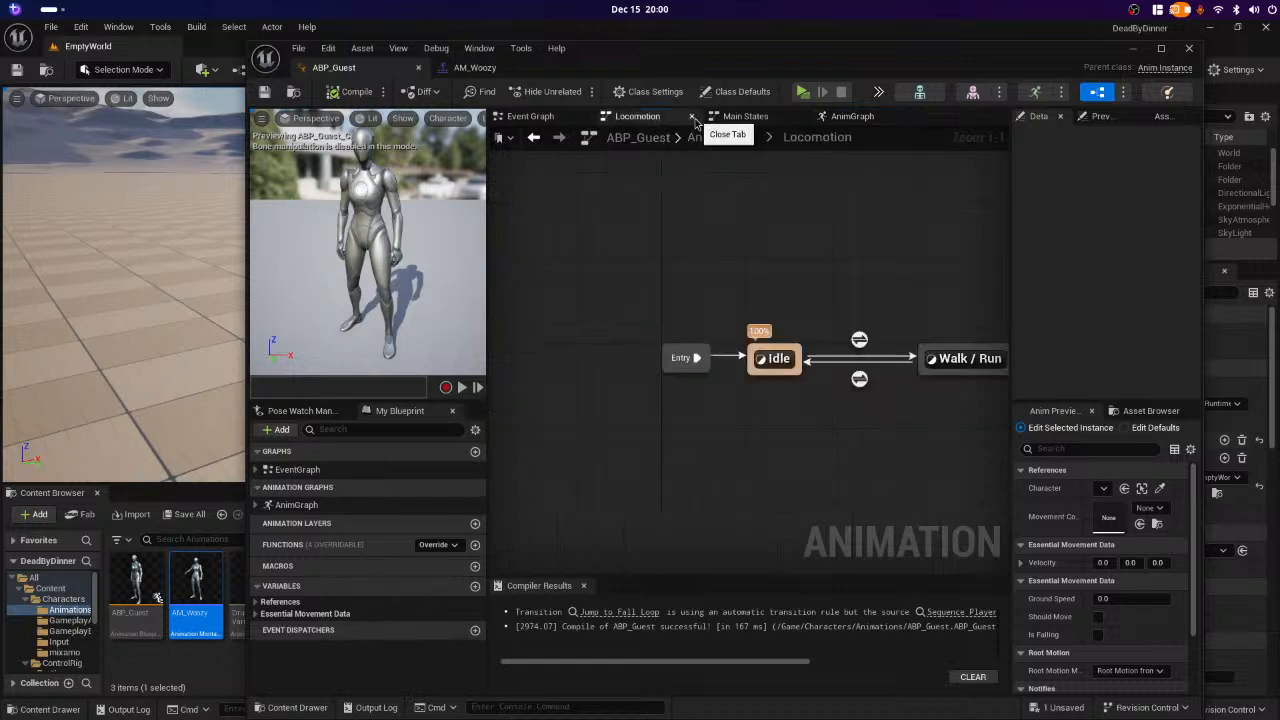
pyautogui.click(692, 117)
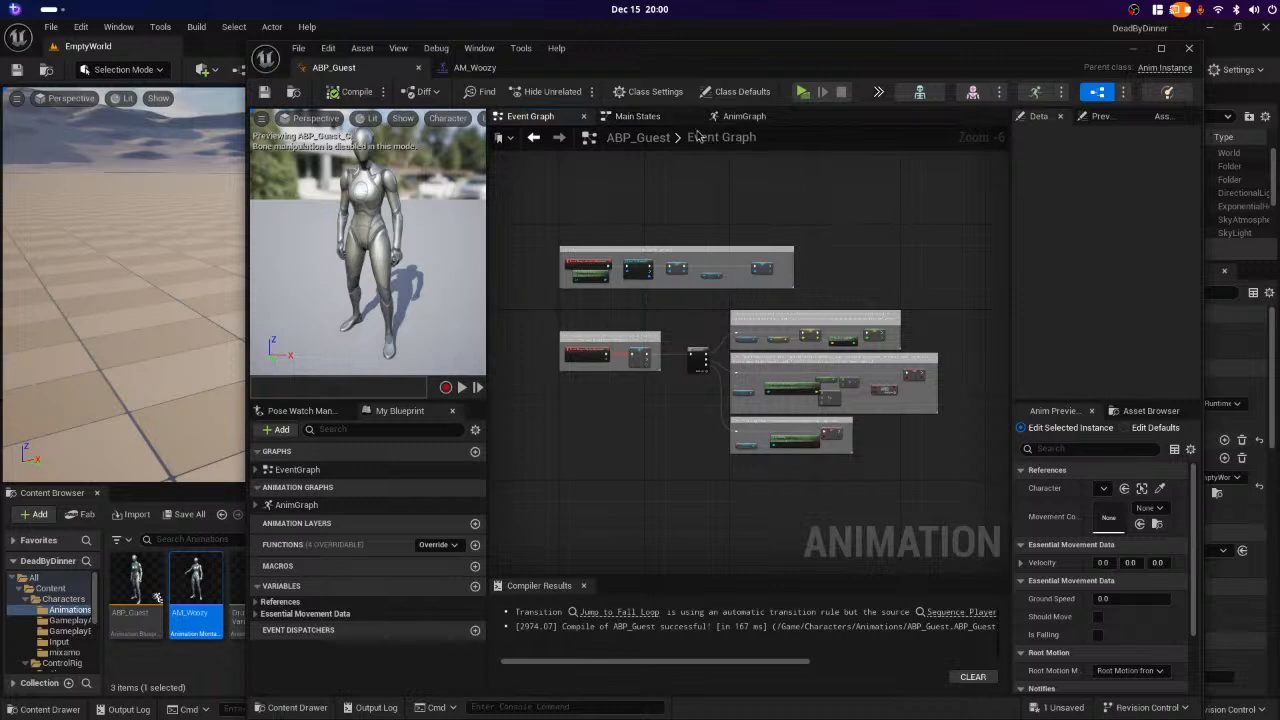
# - Inspect the Locomotion state inside Main States, close that graph and return to the AnimGraph
pyautogui.click(645, 118)
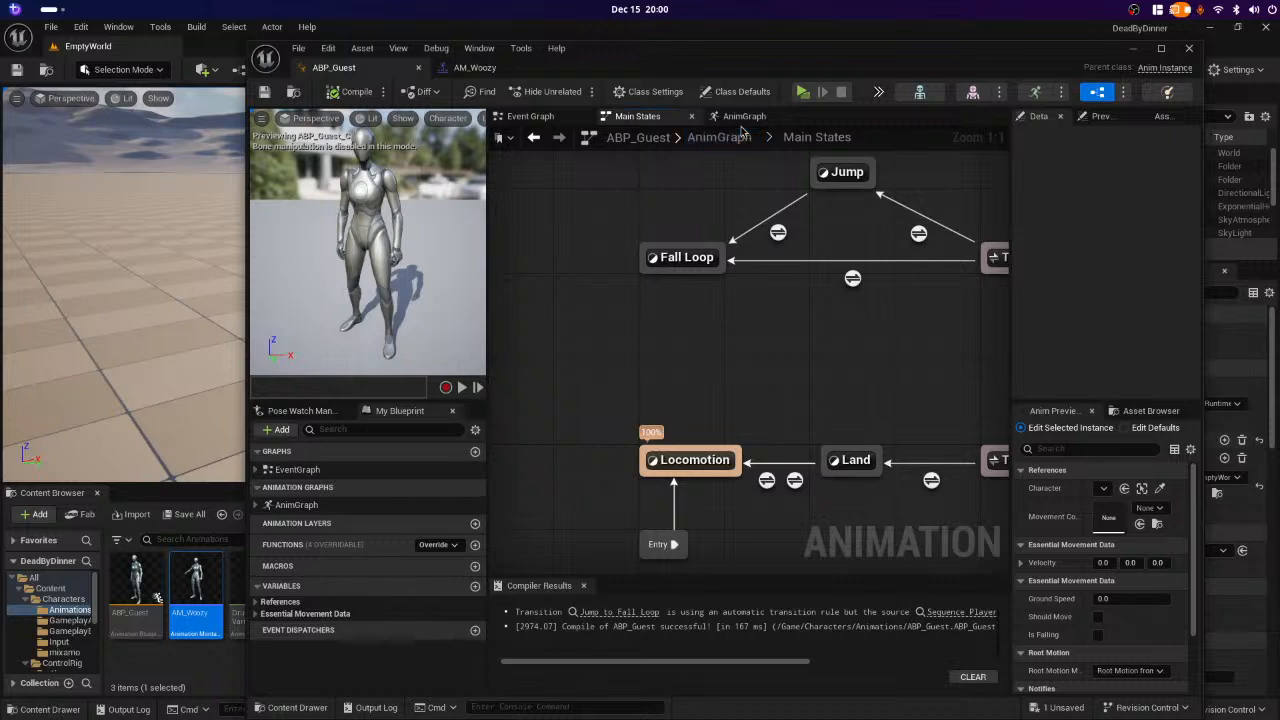
pyautogui.doubleClick(687, 466)
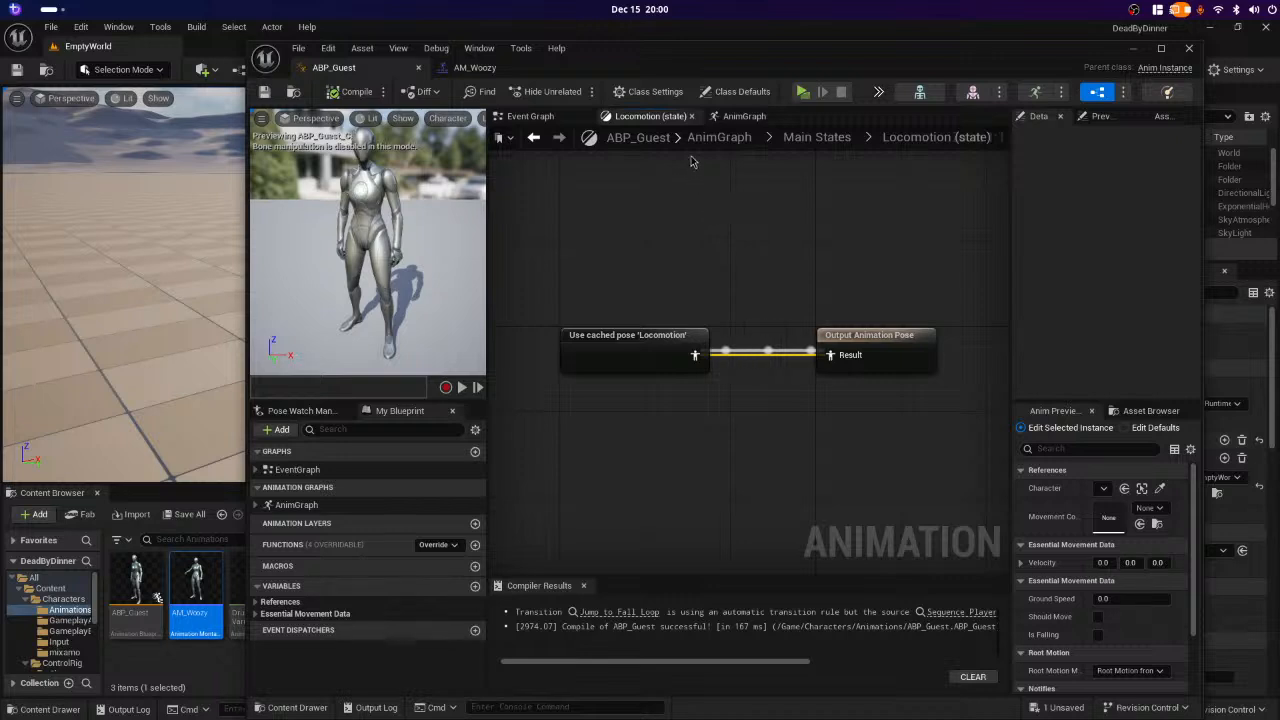
pyautogui.click(691, 116)
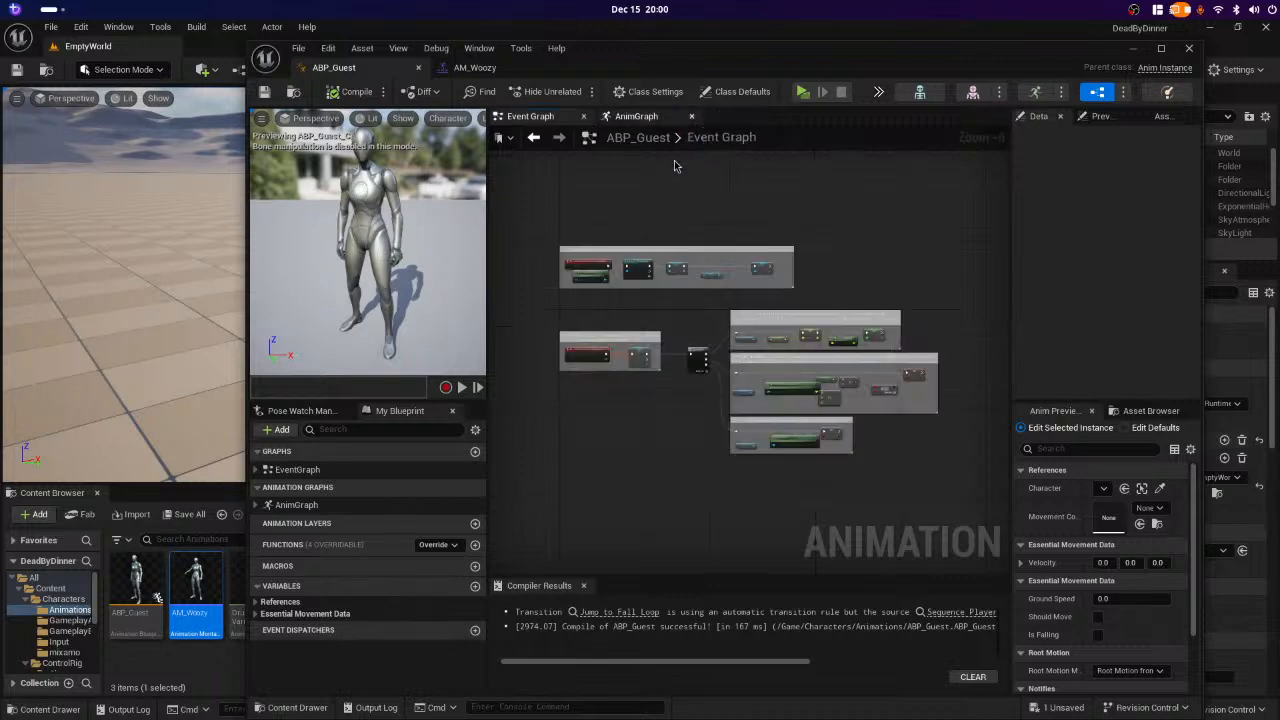
pyautogui.click(640, 116)
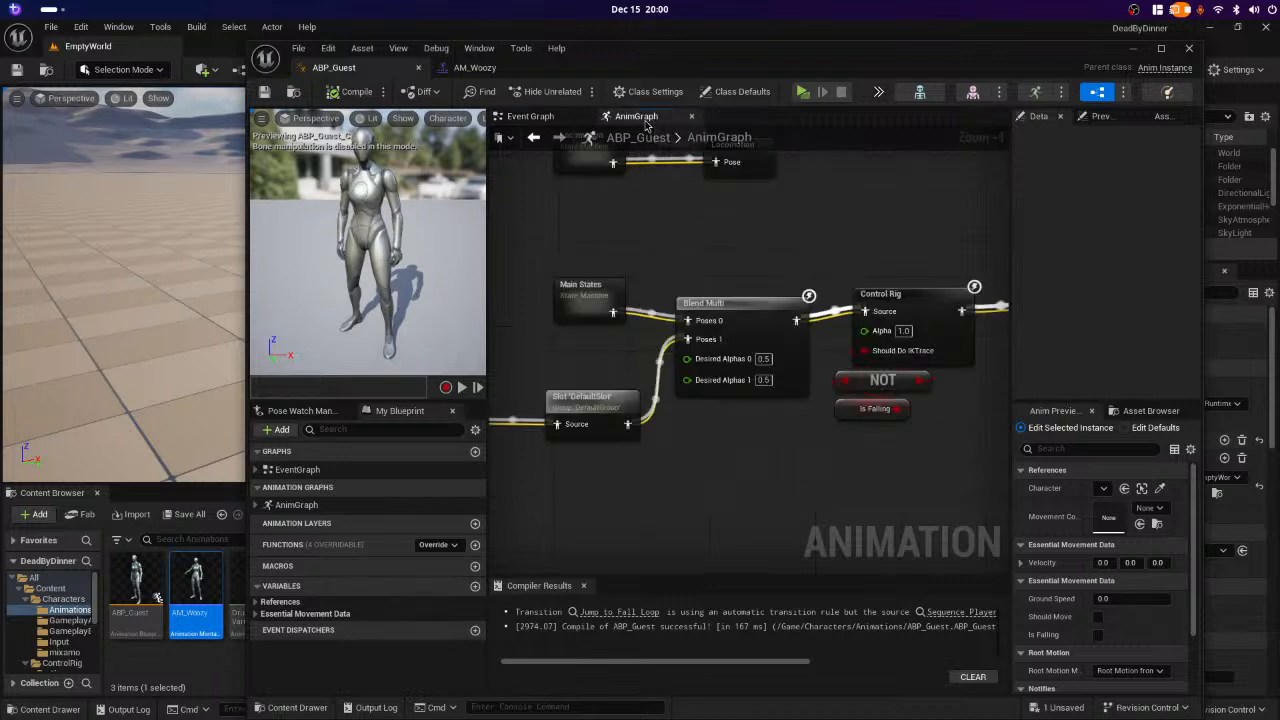
# - Delete the Blend Multi node between Main States, Slot 'DefaultSlot' and Control Rig in the AnimGraph
pyautogui.moveTo(573, 479); pyautogui.dragTo(688, 492, button='right')
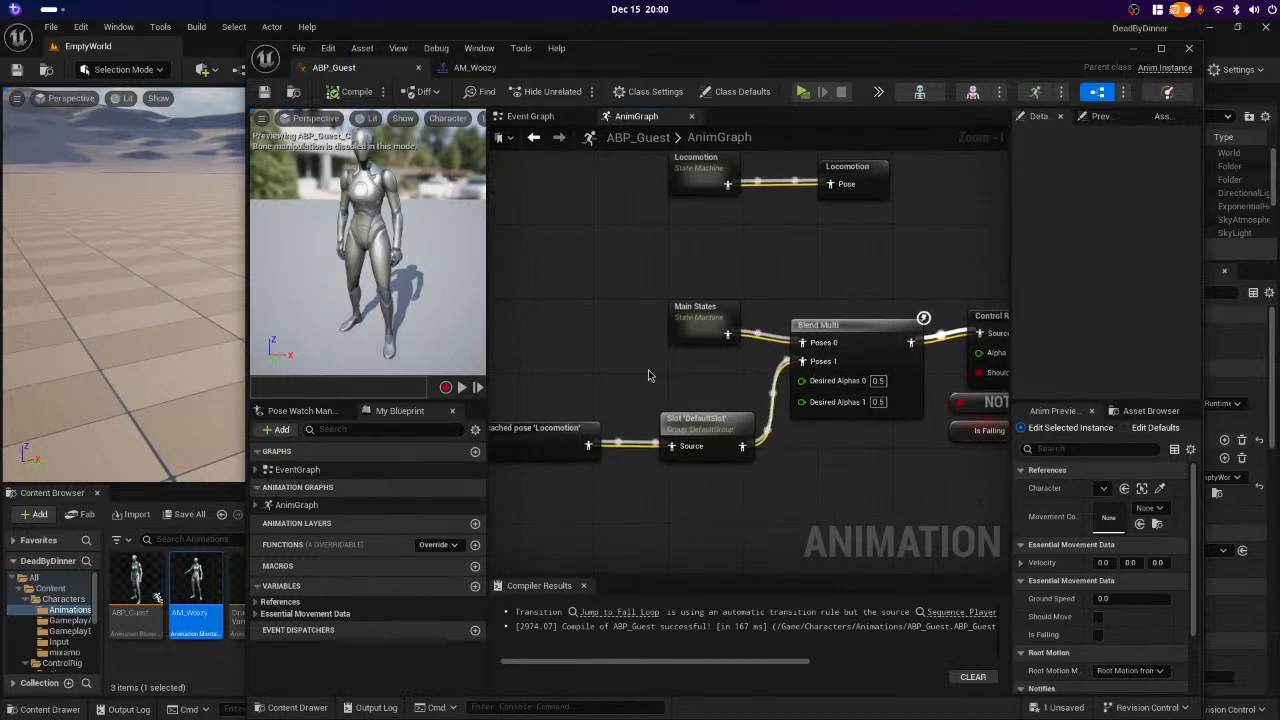
pyautogui.scroll(1, 648, 373)
pyautogui.scroll(-2, 645, 366)
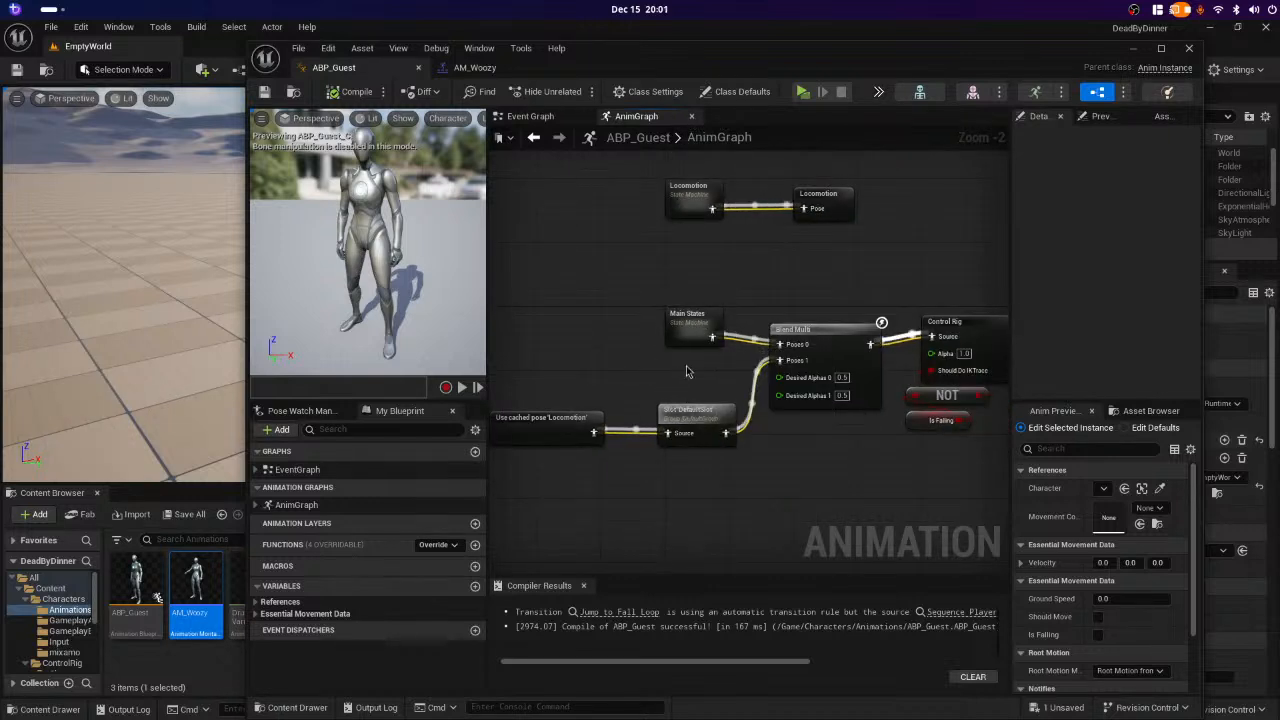
pyautogui.moveTo(873, 284); pyautogui.dragTo(775, 477)
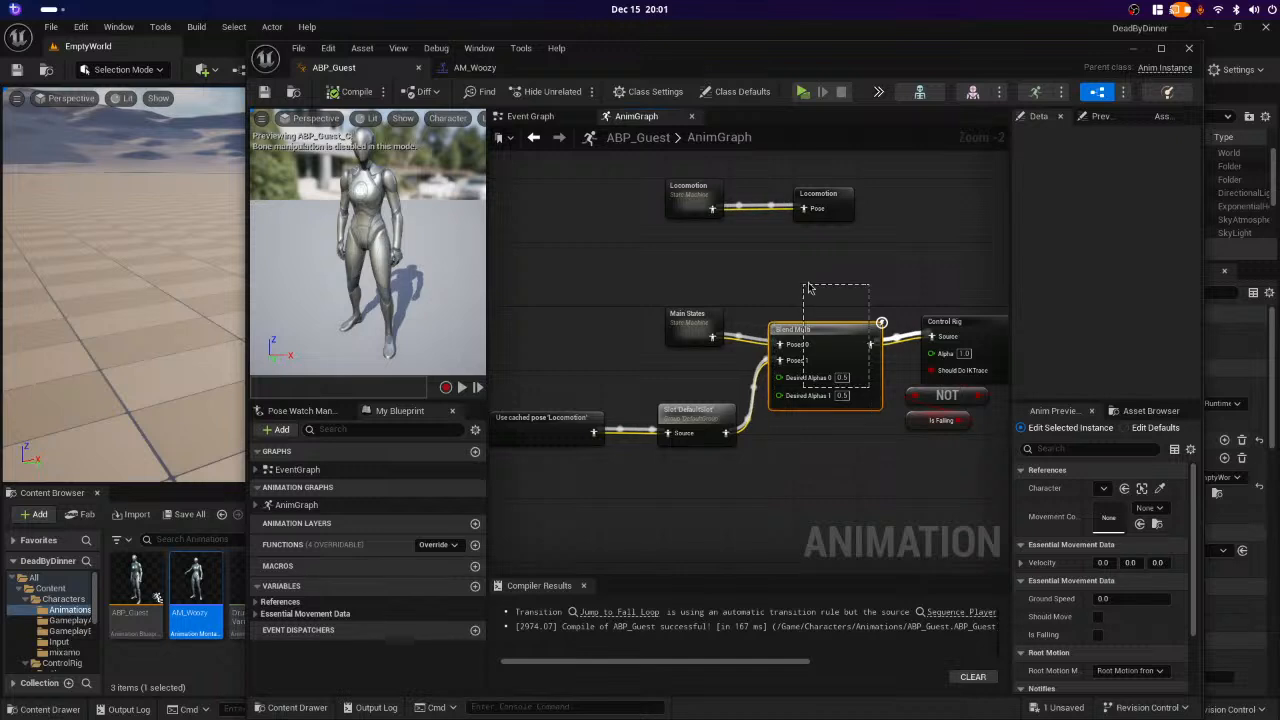
pyautogui.moveTo(810, 288); pyautogui.dragTo(799, 260)
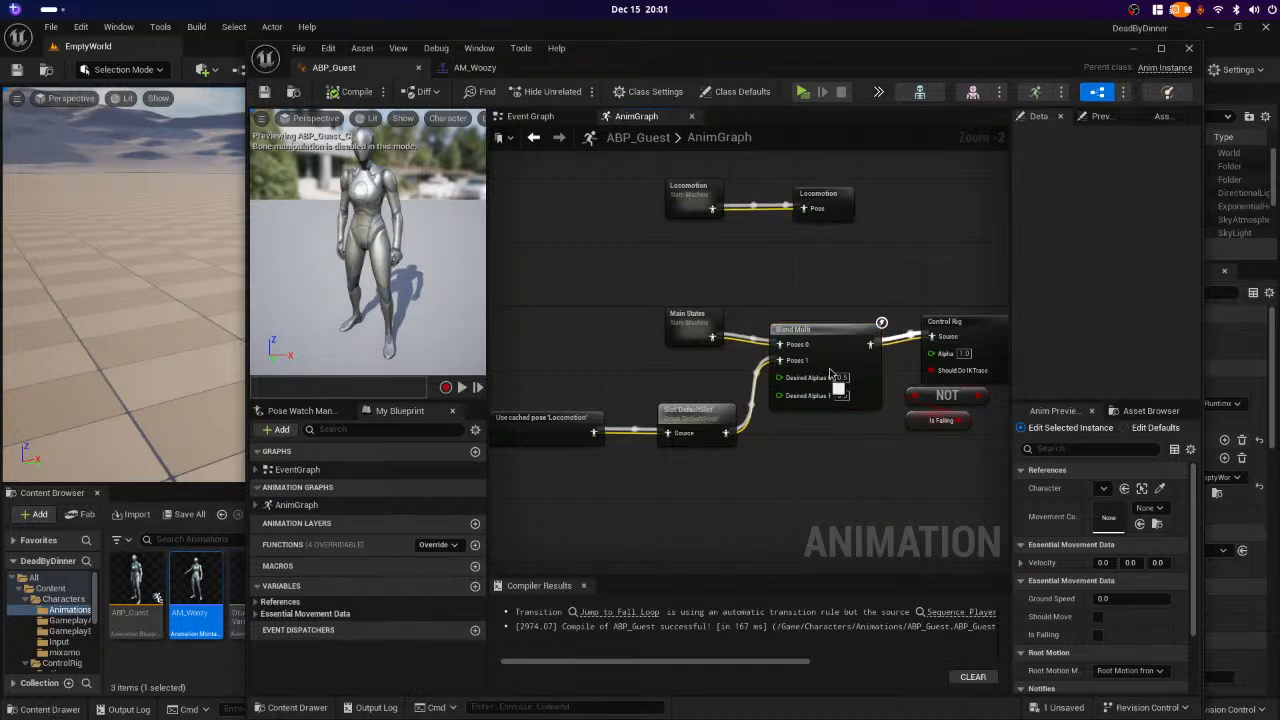
pyautogui.scroll(2, 829, 374)
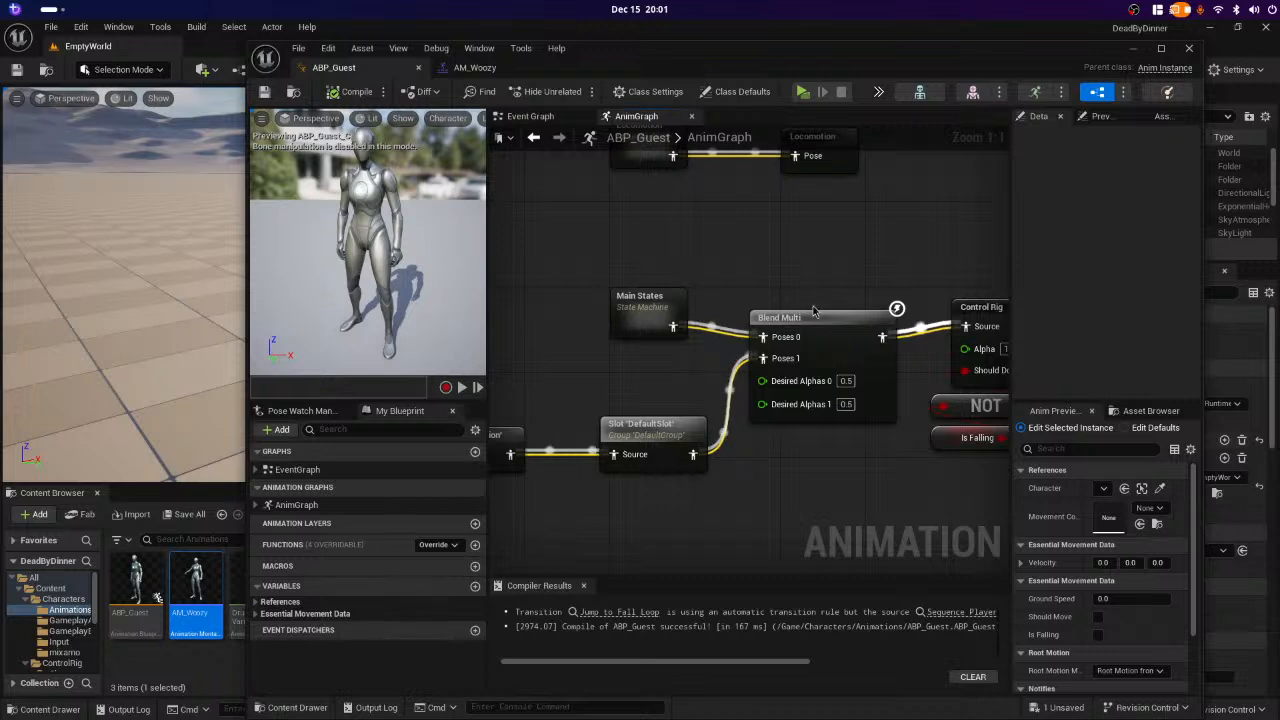
pyautogui.click(815, 323)
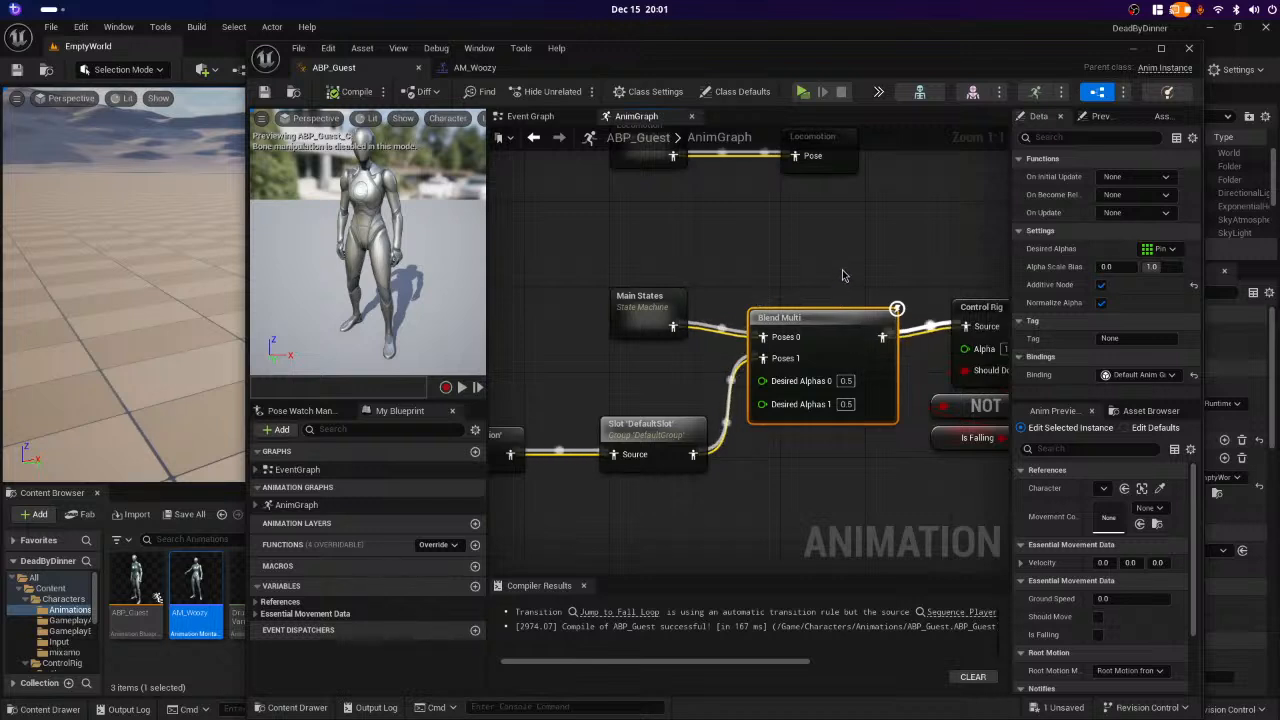
pyautogui.press('Delete')
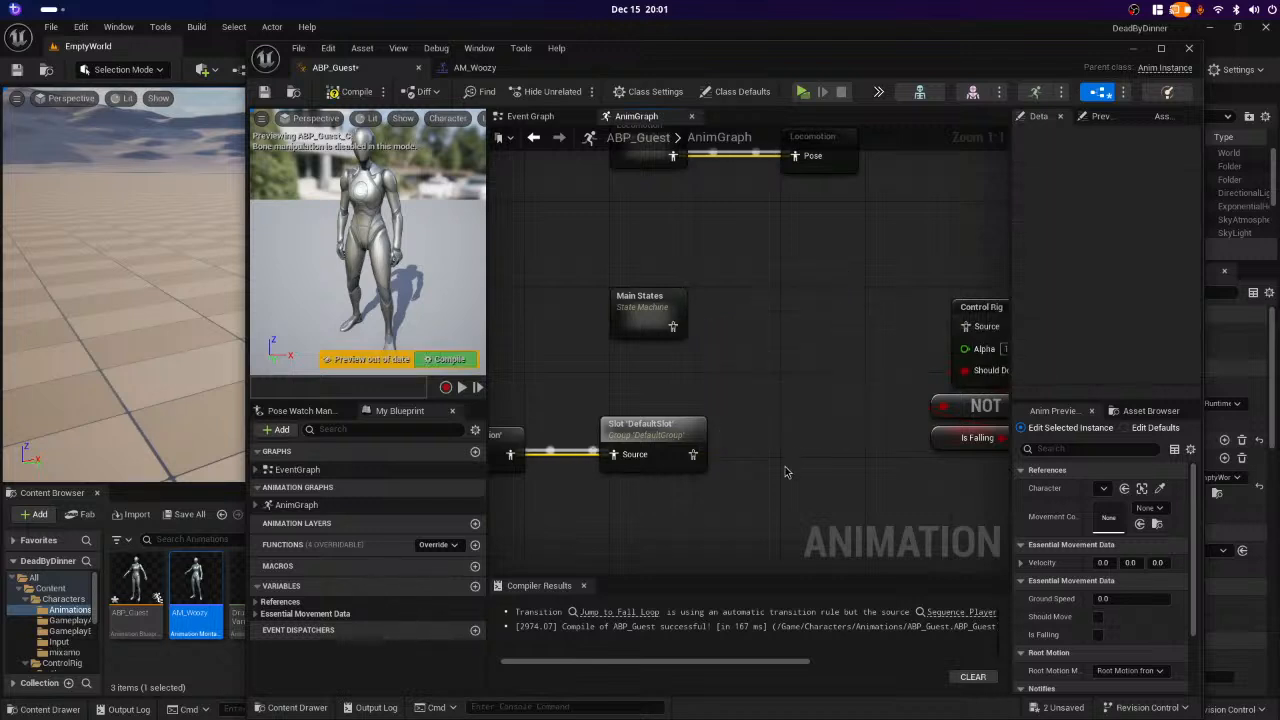
# - Insert the Slot 'DefaultSlot' node between Main States and Control Rig in the AnimGraph, and compile and save ABP_Guest
pyautogui.moveTo(668, 430); pyautogui.dragTo(966, 326)
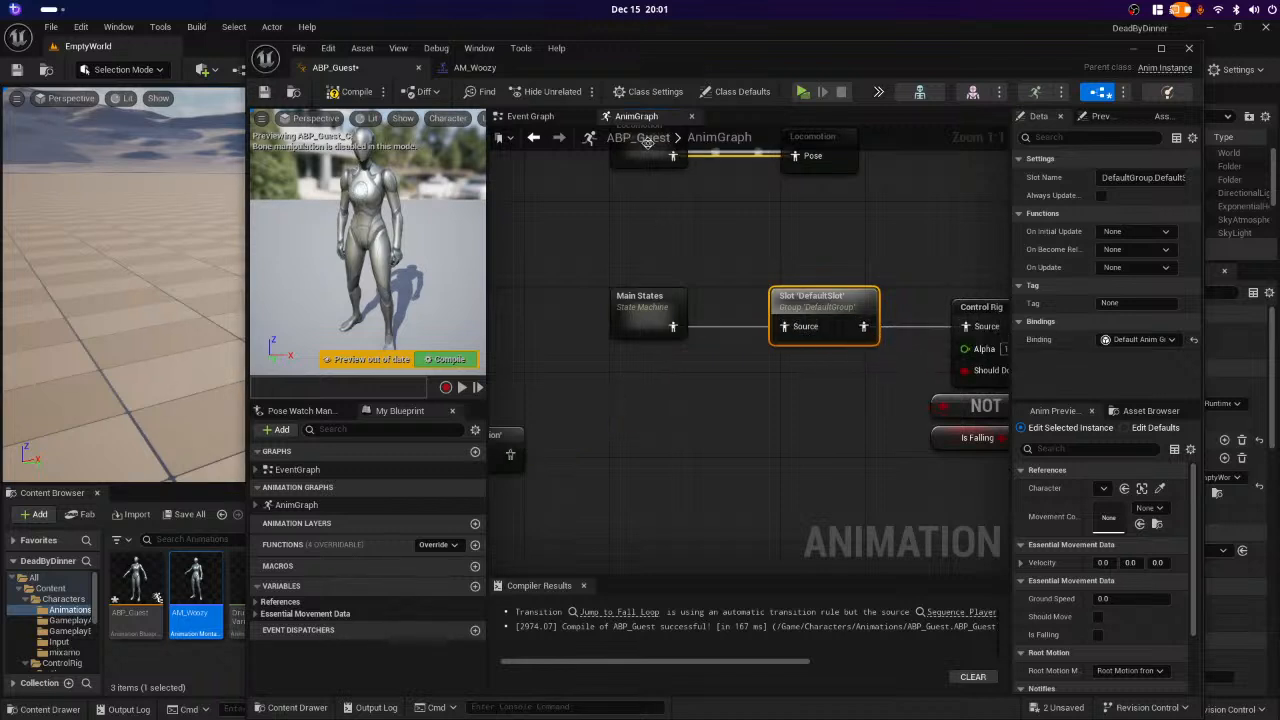
pyautogui.click(352, 91)
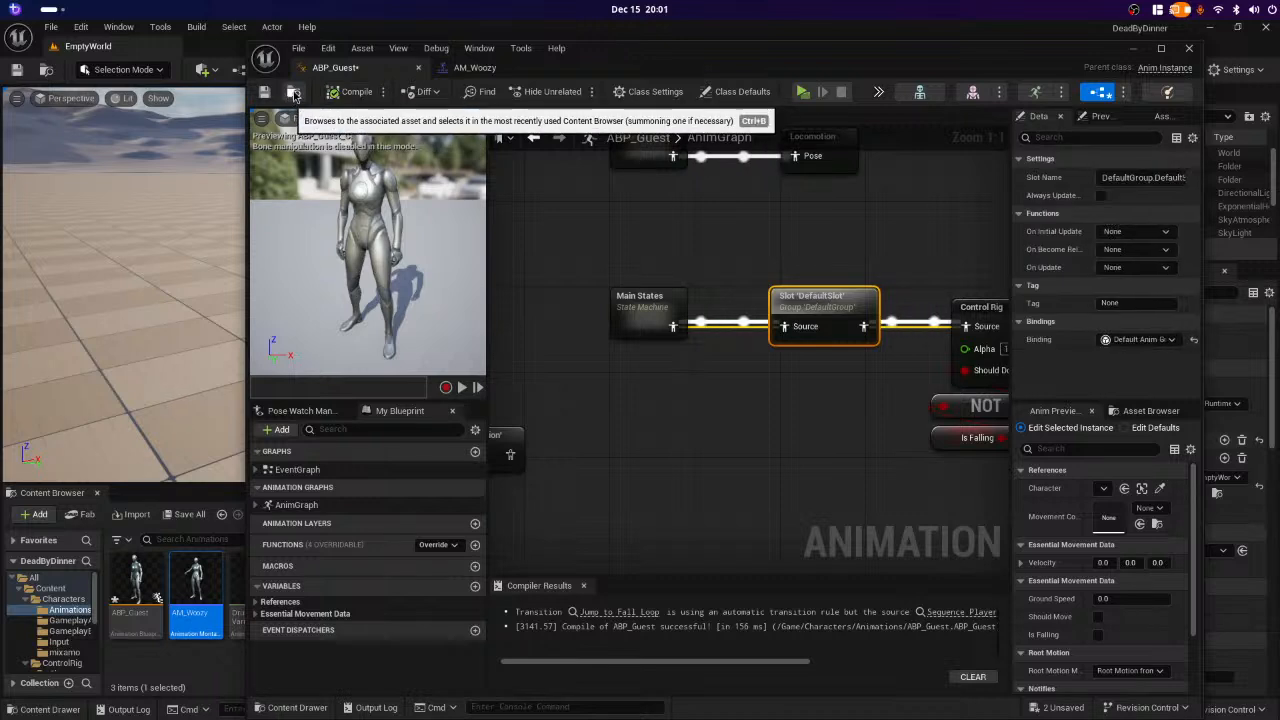
pyautogui.click(265, 92)
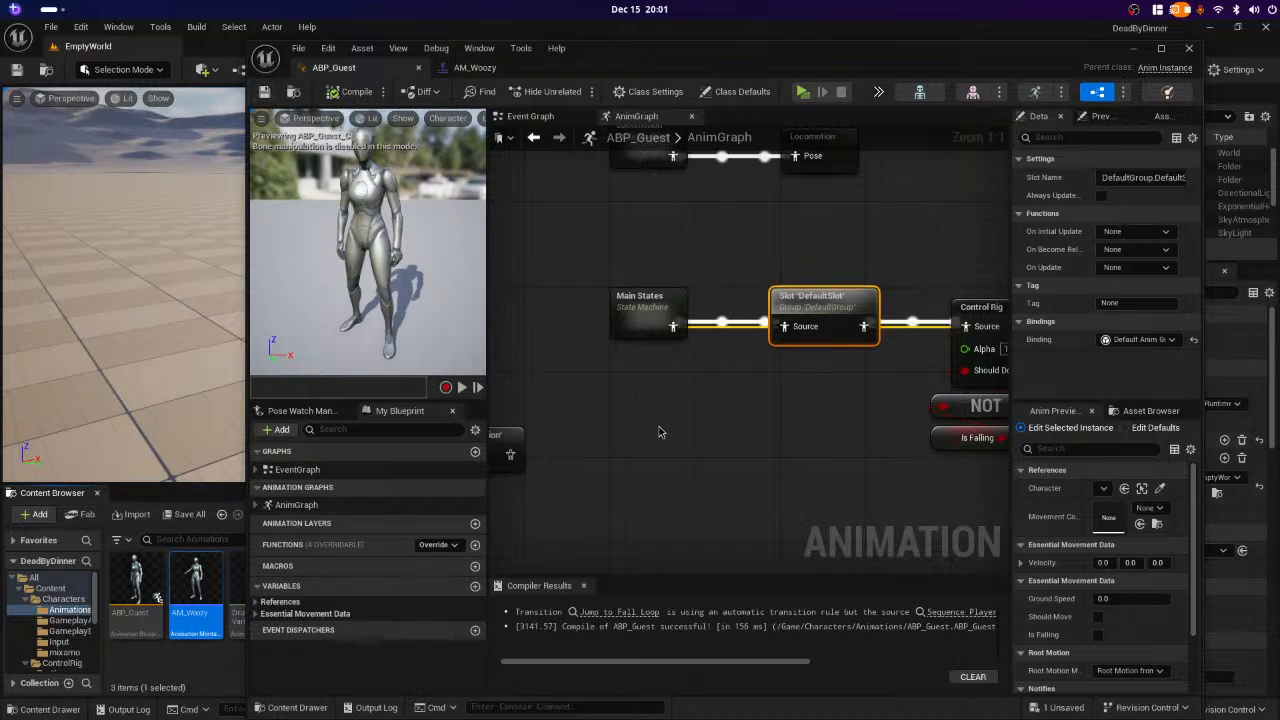
pyautogui.moveTo(752, 416); pyautogui.dragTo(580, 371, button='right')
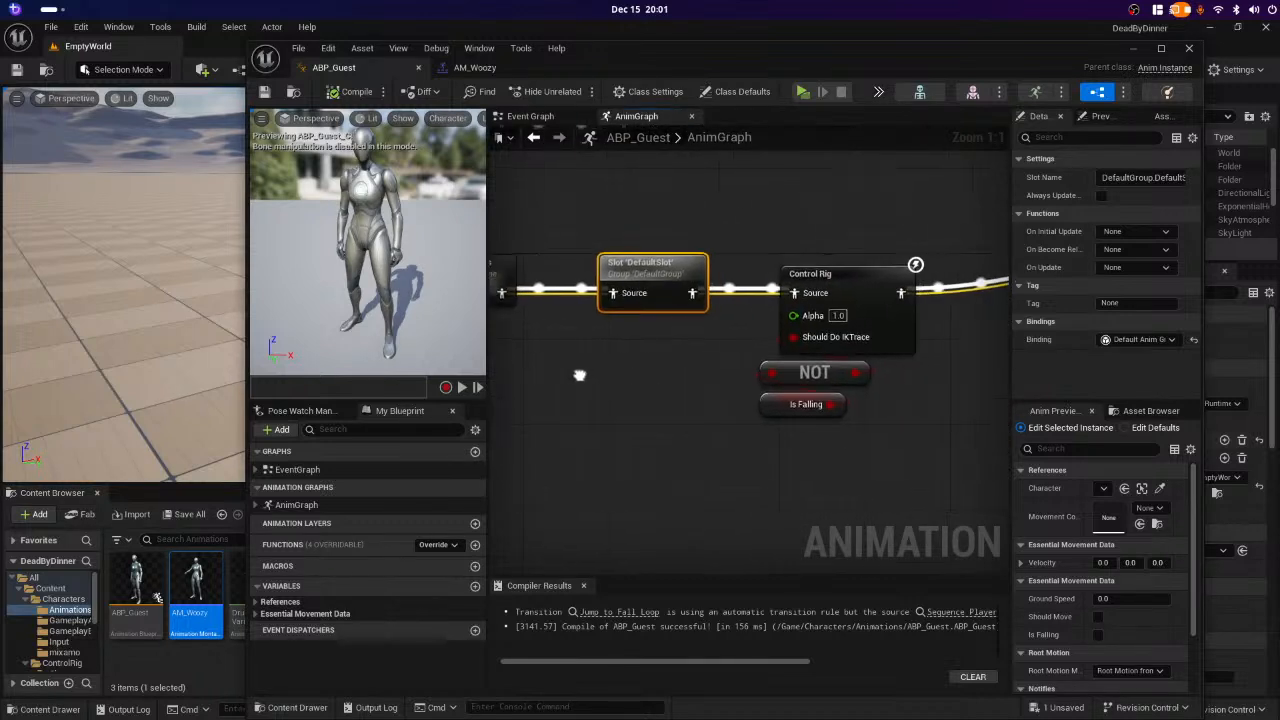
pyautogui.moveTo(662, 410); pyautogui.dragTo(809, 459, button='right')
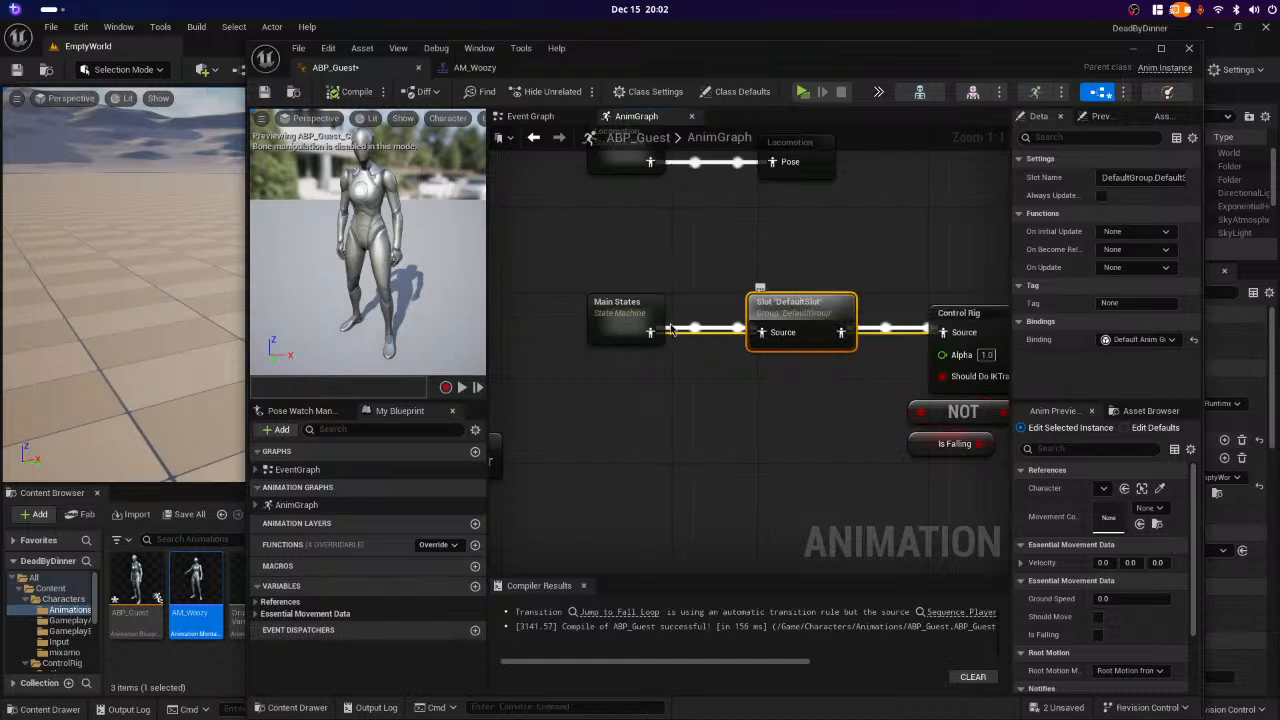
# - Set the Preview Base Pose in AM_Woozy's additive settings to the MM_Walk_Fwd animation sequence
pyautogui.click(475, 67)
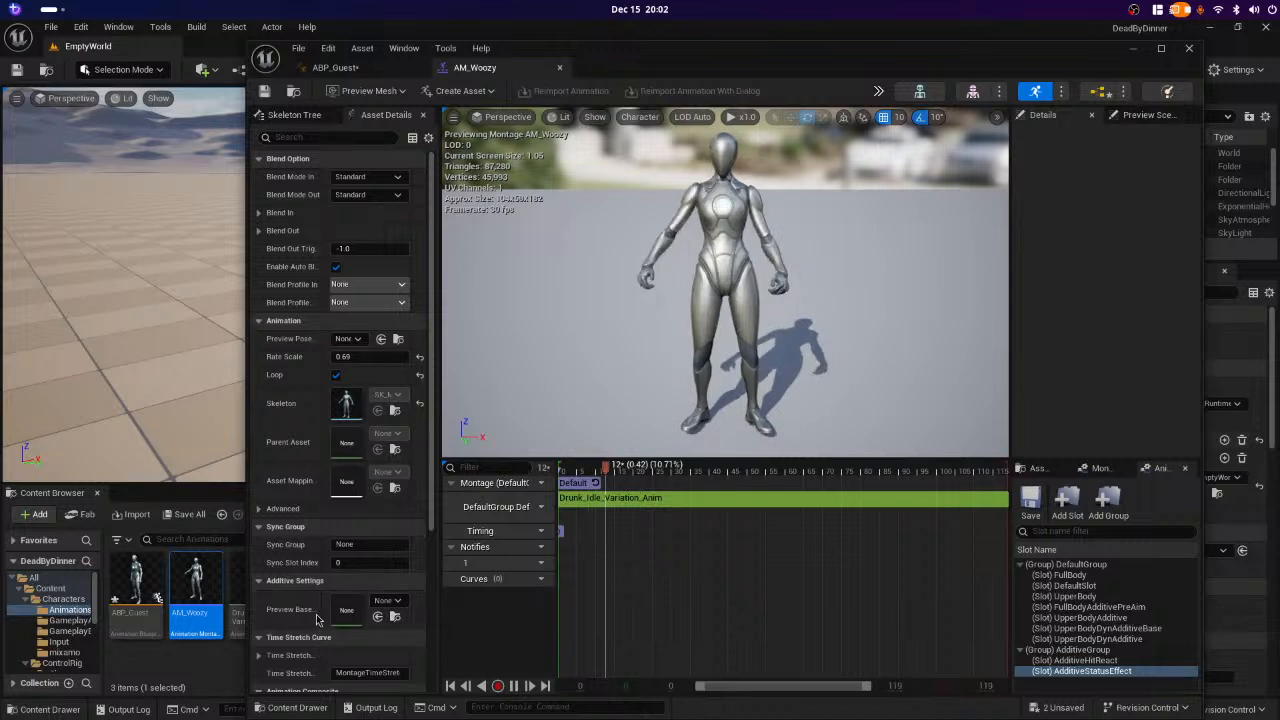
pyautogui.click(399, 607)
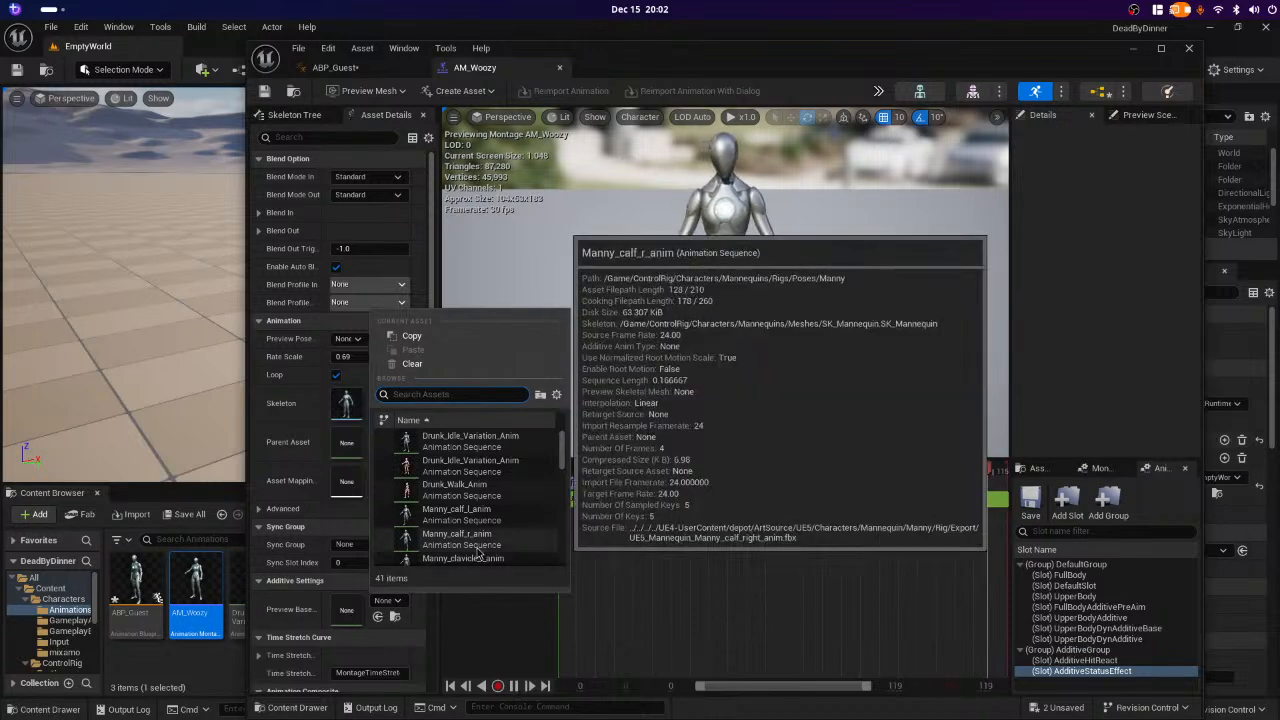
pyautogui.scroll(-3, 480, 530)
pyautogui.scroll(-3, 487, 545)
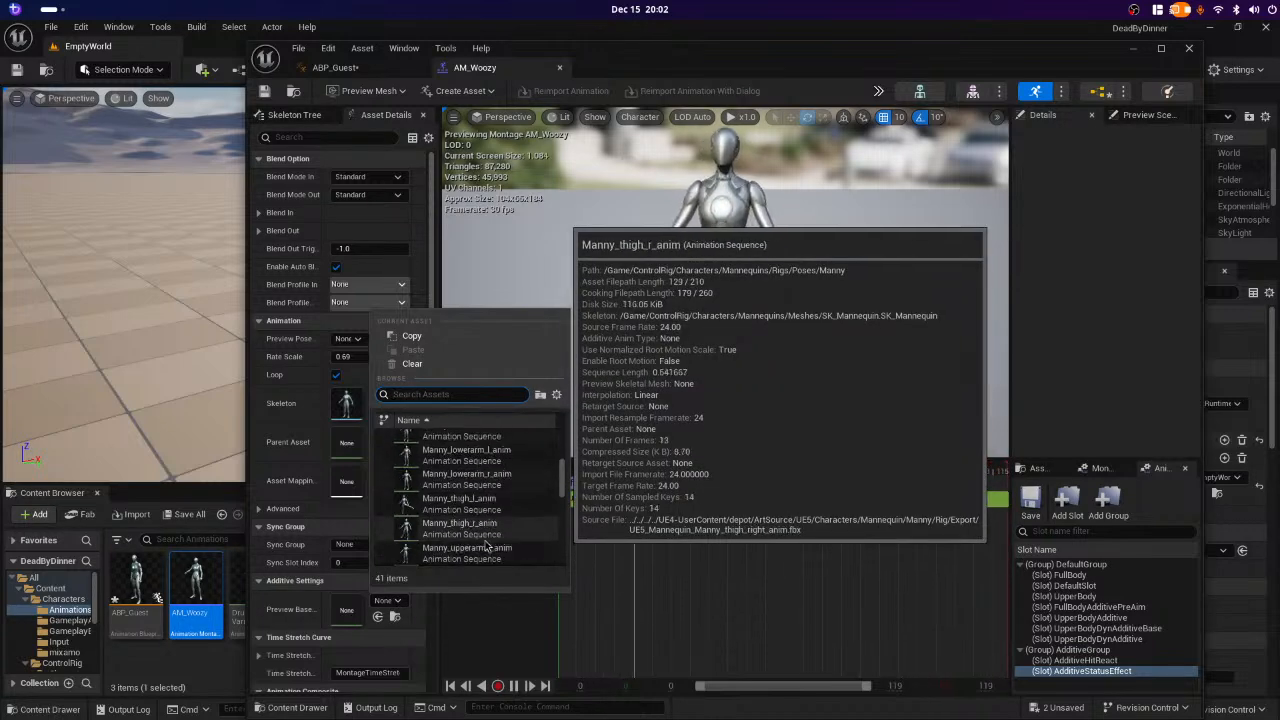
pyautogui.scroll(-2, 562, 493)
pyautogui.moveTo(562, 493); pyautogui.dragTo(563, 510)
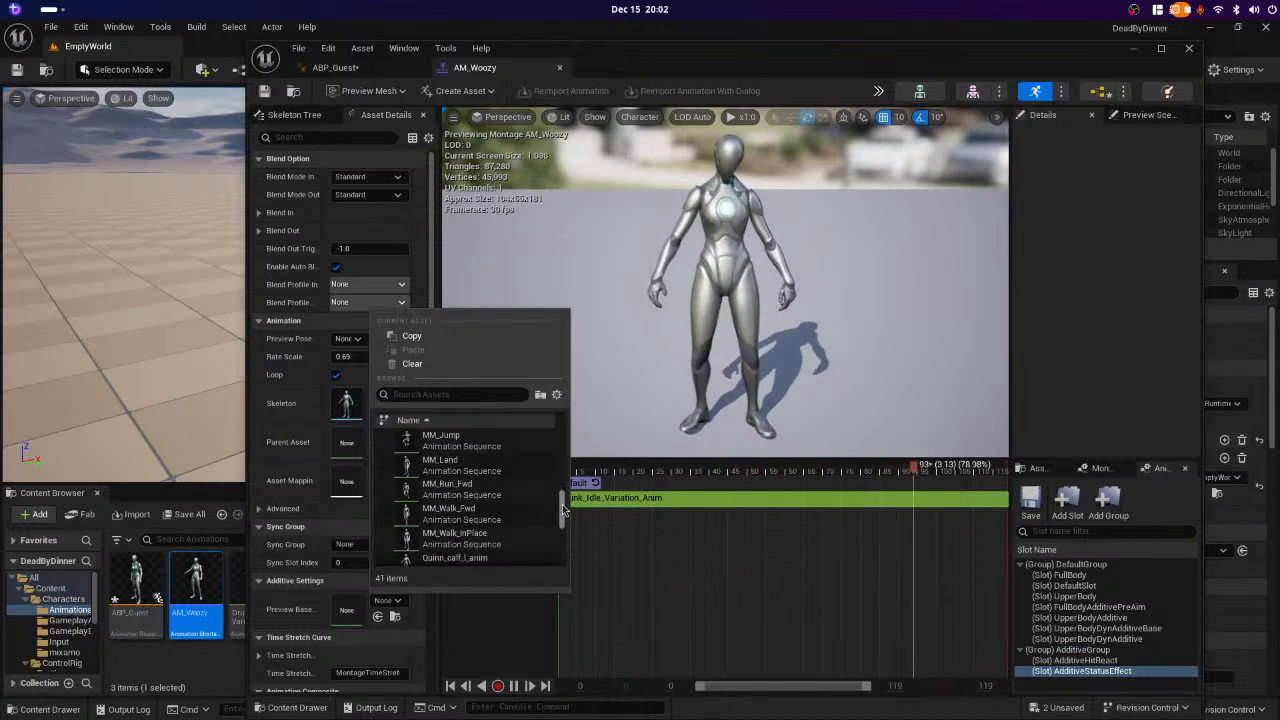
pyautogui.click(505, 518)
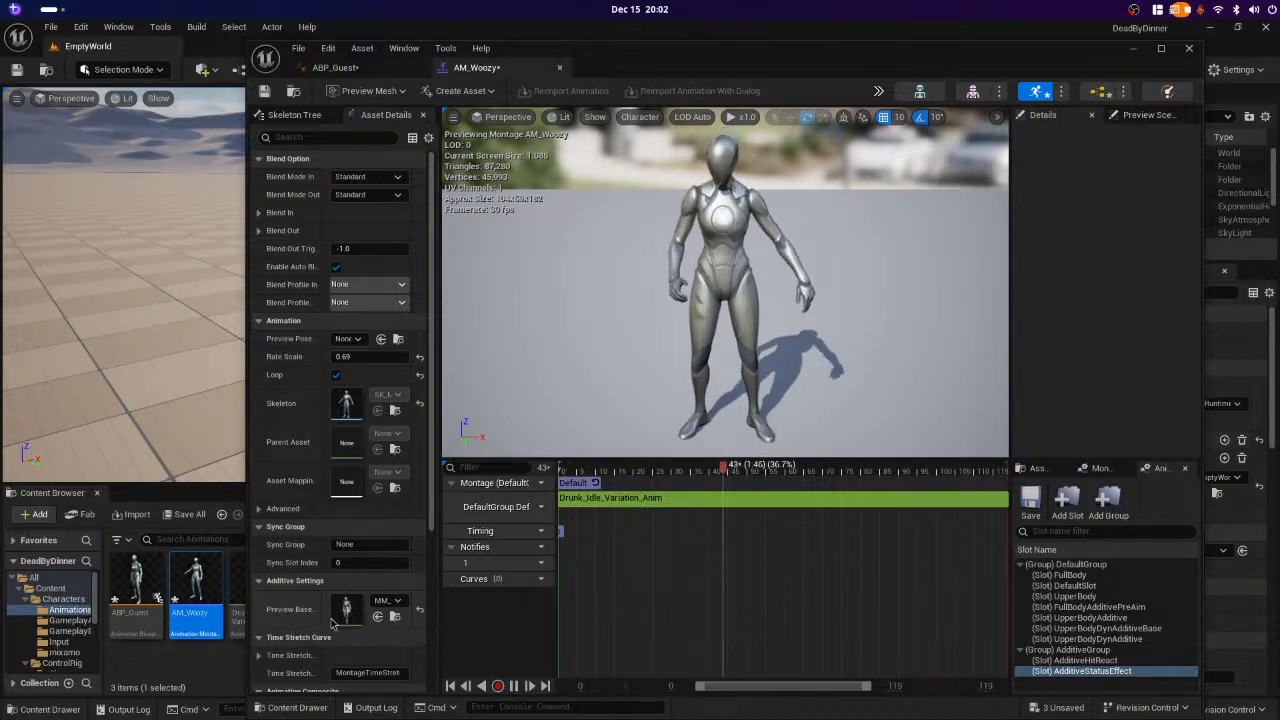
# - Review the rest of AM_Woozy's asset details, including the preview base pose choices, sync group, time stretch and animation settings
pyautogui.scroll(-2, 394, 628)
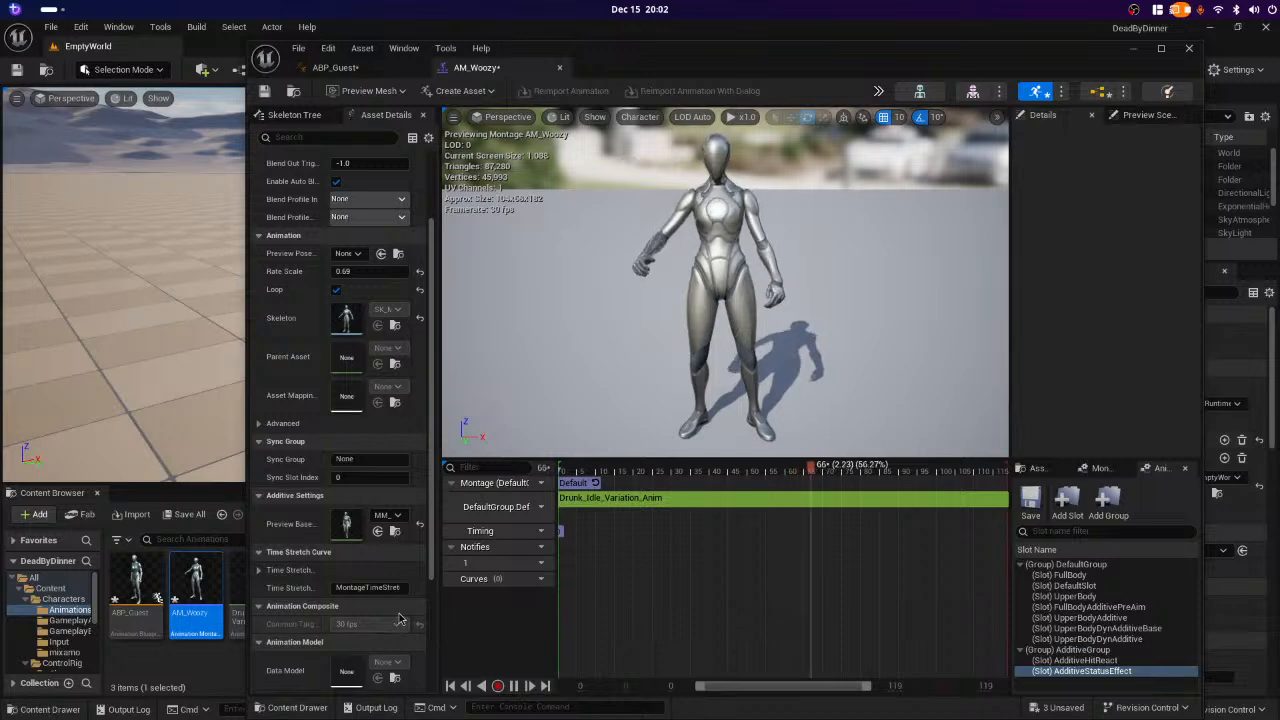
pyautogui.scroll(-1, 398, 590)
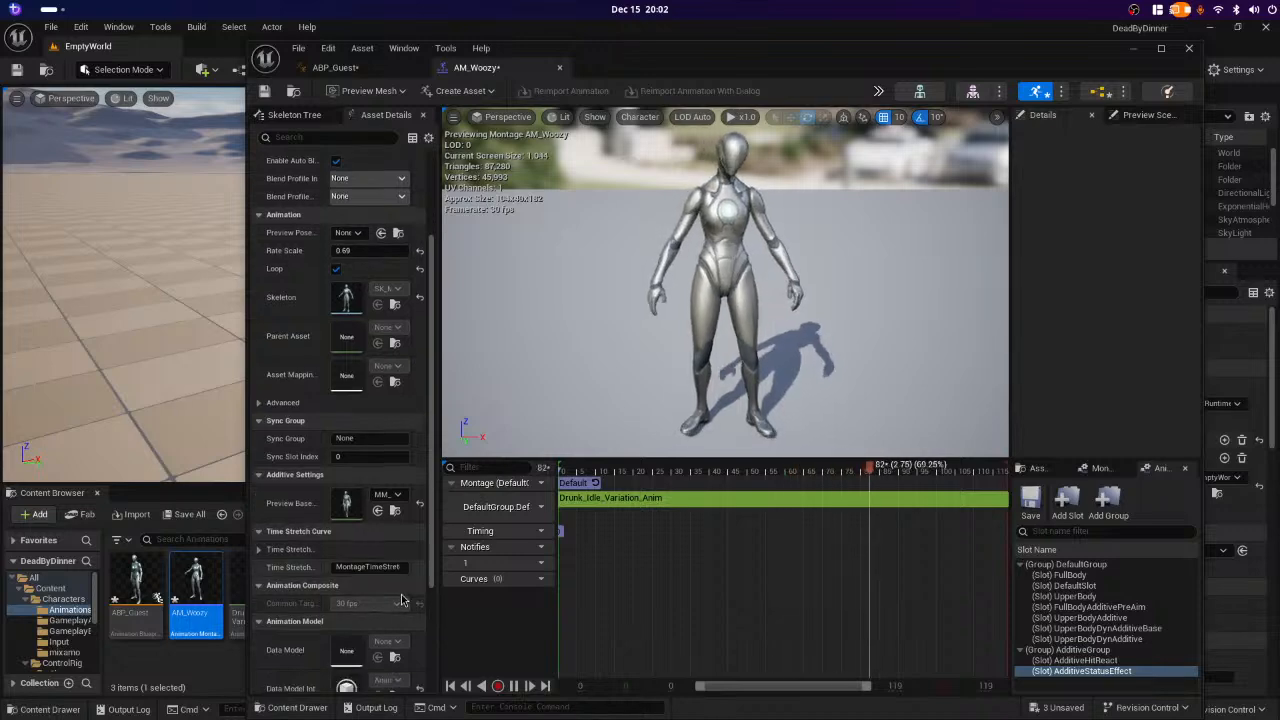
pyautogui.click(397, 473)
pyautogui.click(398, 476)
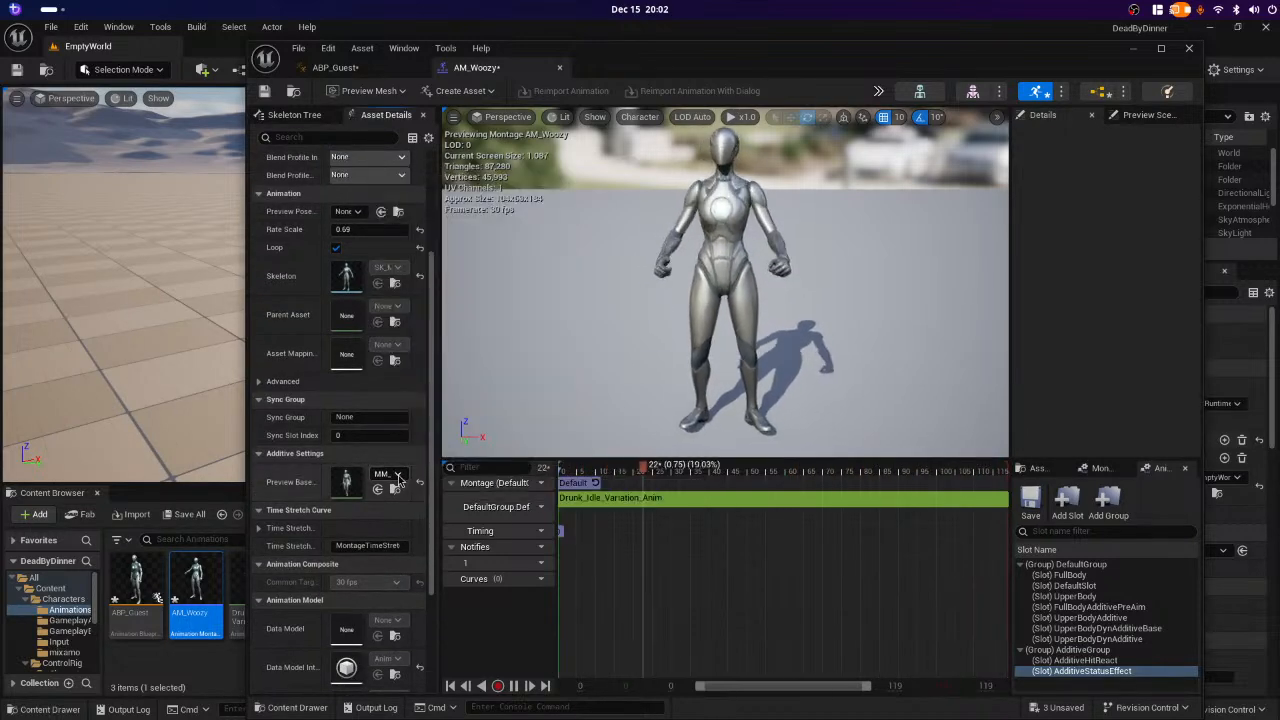
pyautogui.click(398, 476)
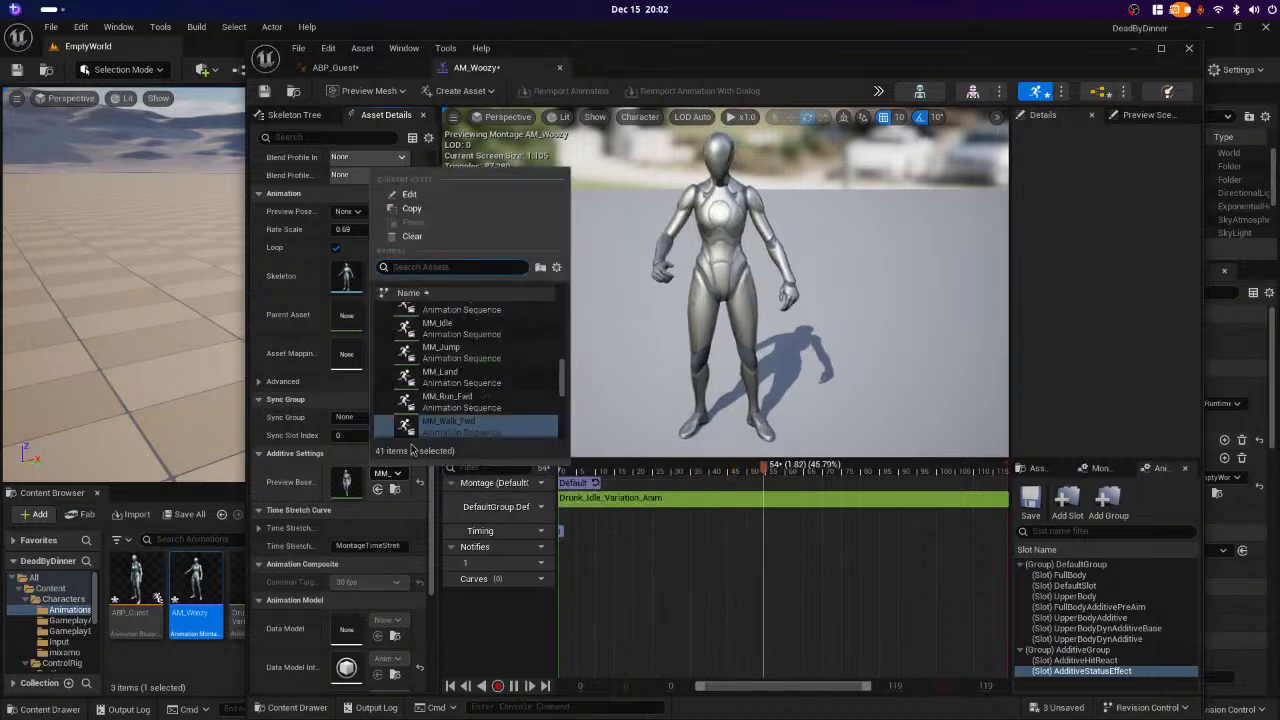
pyautogui.click(432, 515)
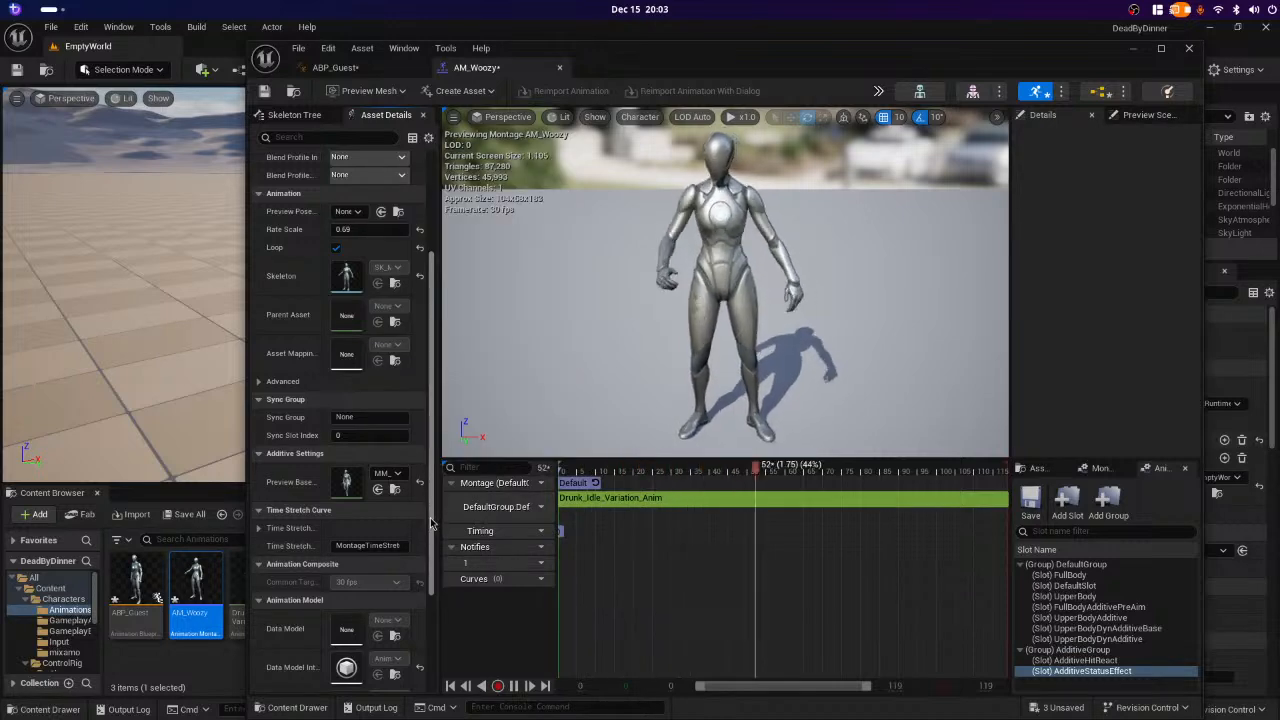
pyautogui.scroll(-3, 432, 522)
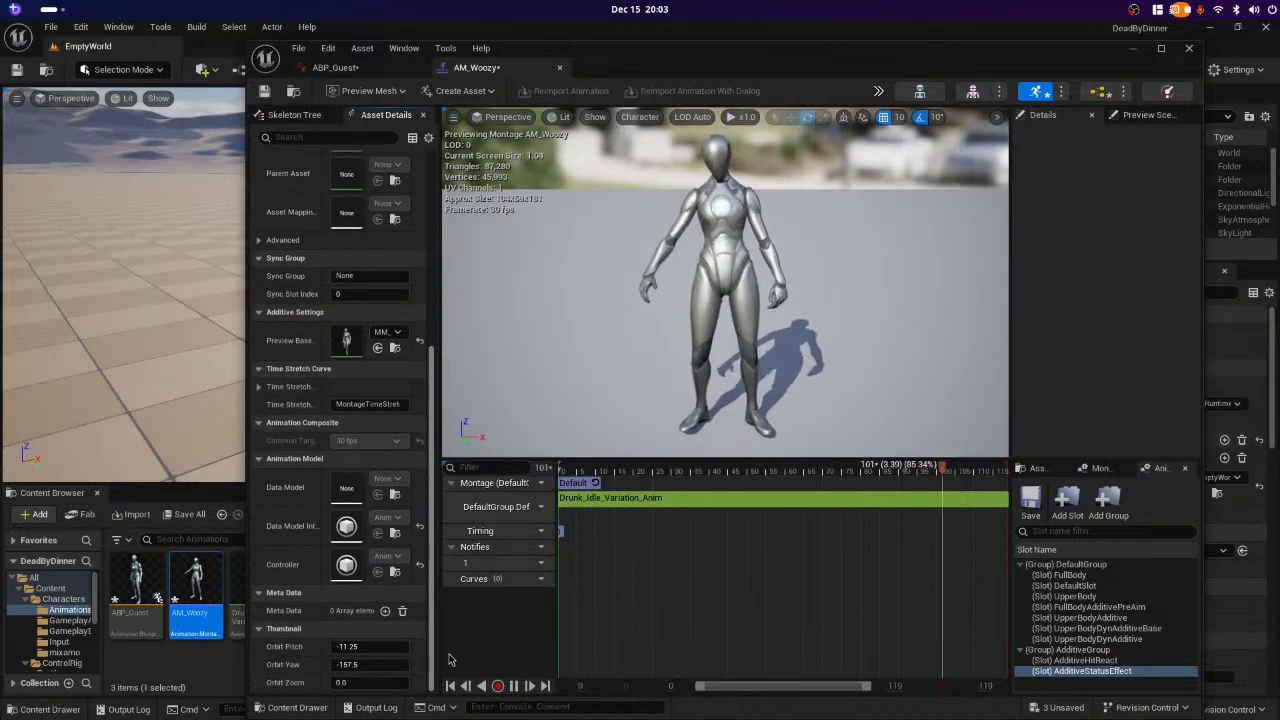
pyautogui.scroll(4, 432, 487)
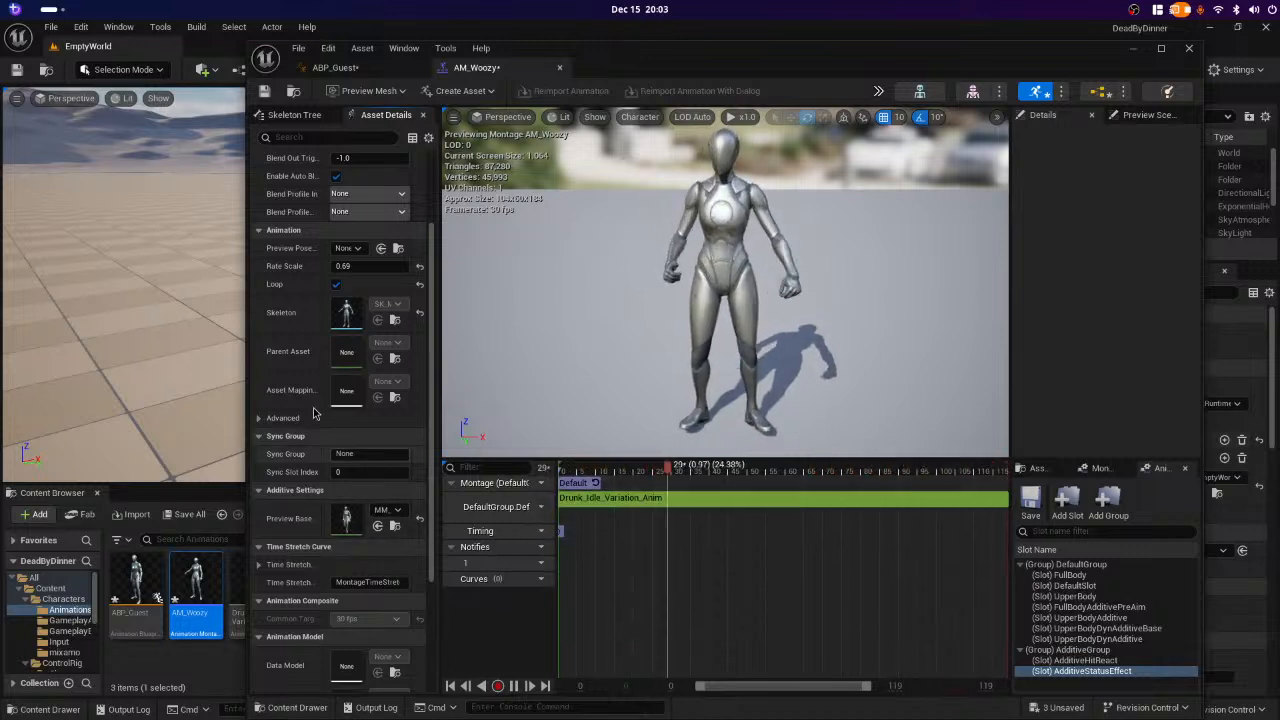
pyautogui.scroll(3, 308, 405)
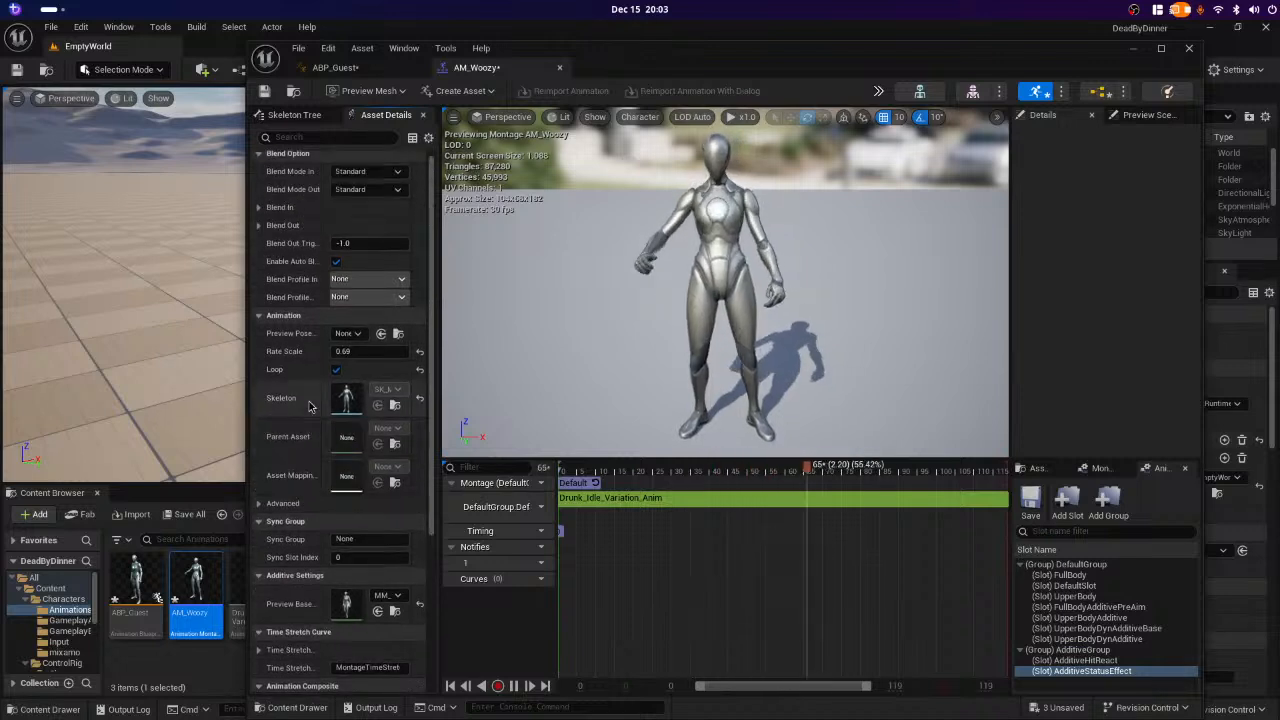
pyautogui.scroll(1, 308, 405)
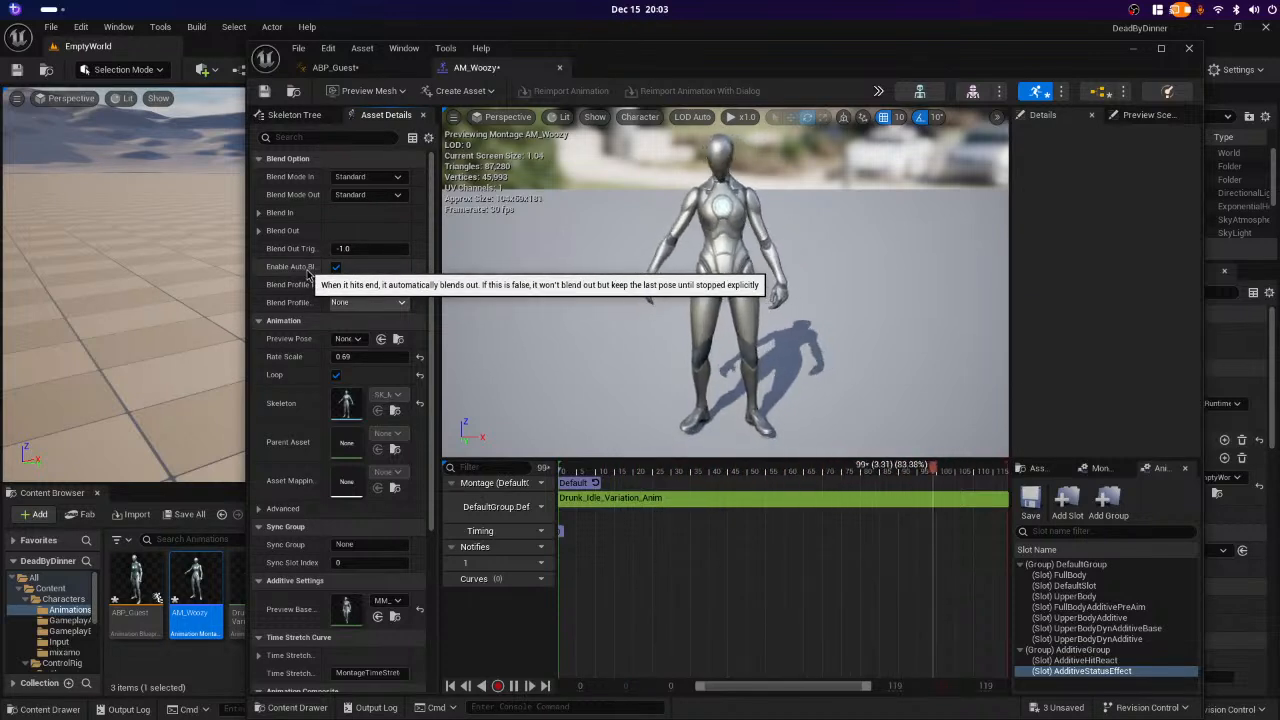
# - Expand AM_Woozy's Blend In settings and examine the available blend modes, blend profiles and curve types
pyautogui.click(258, 213)
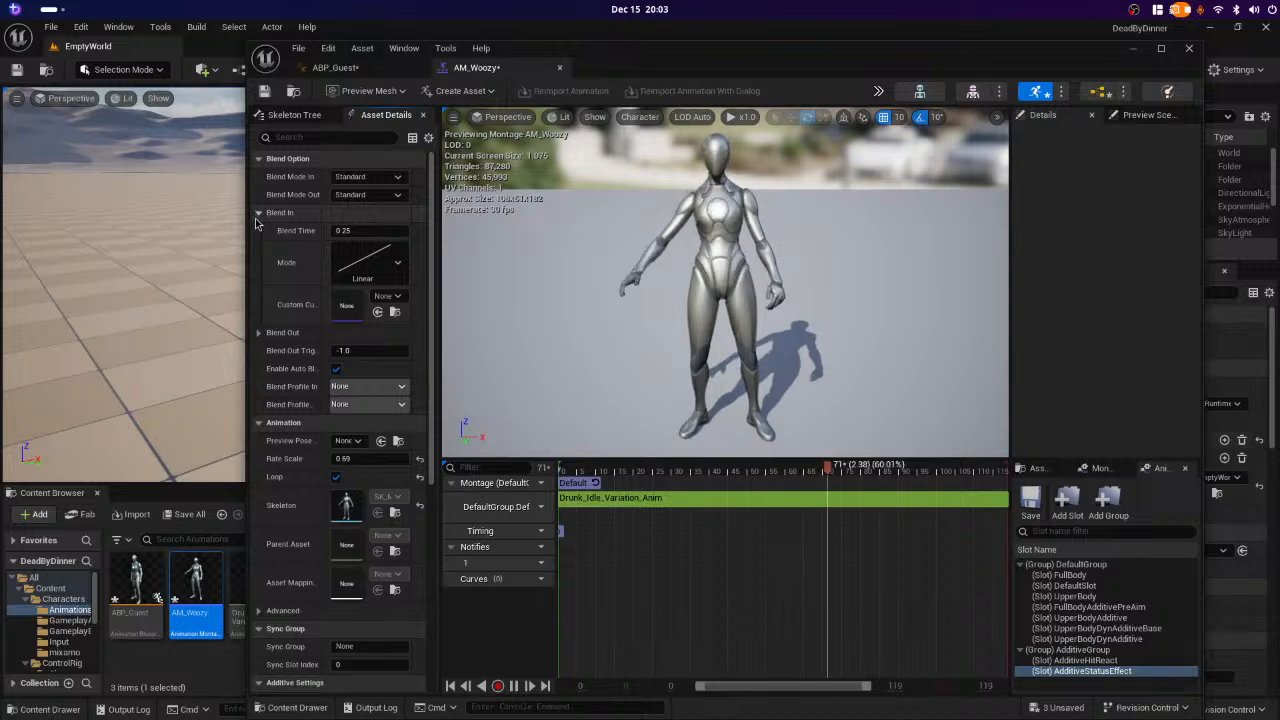
pyautogui.click(398, 177)
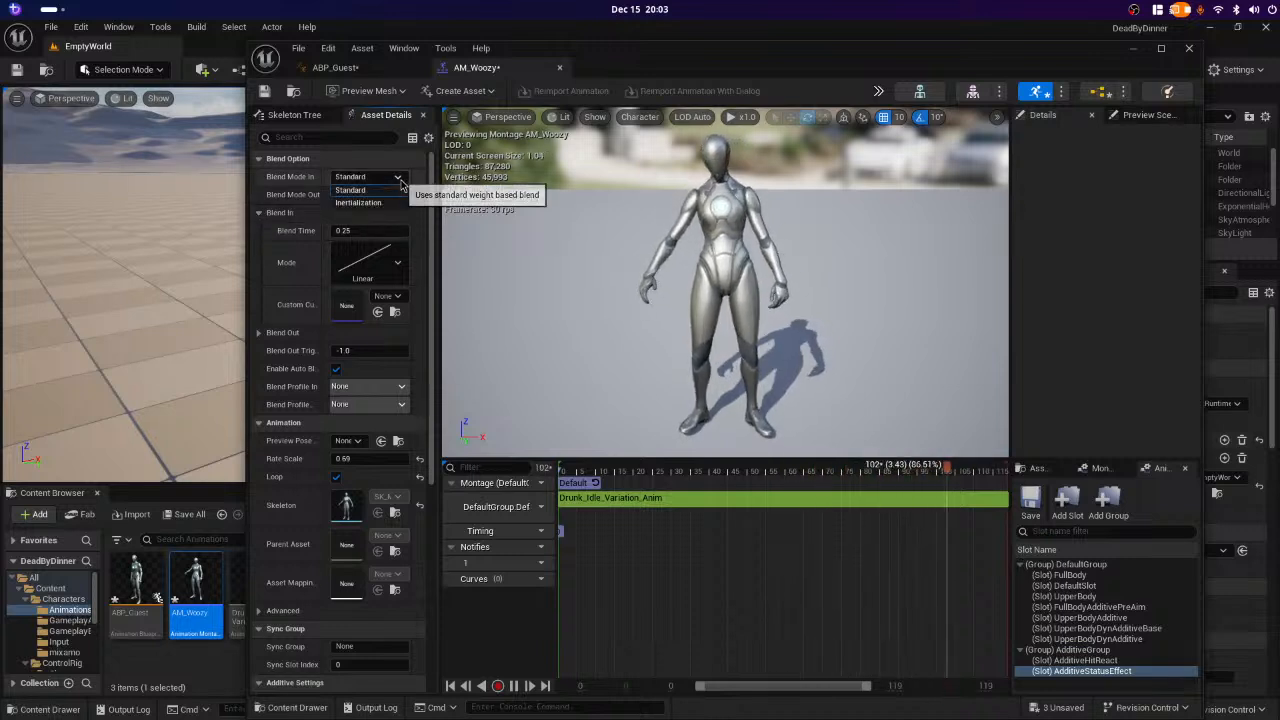
pyautogui.click(400, 188)
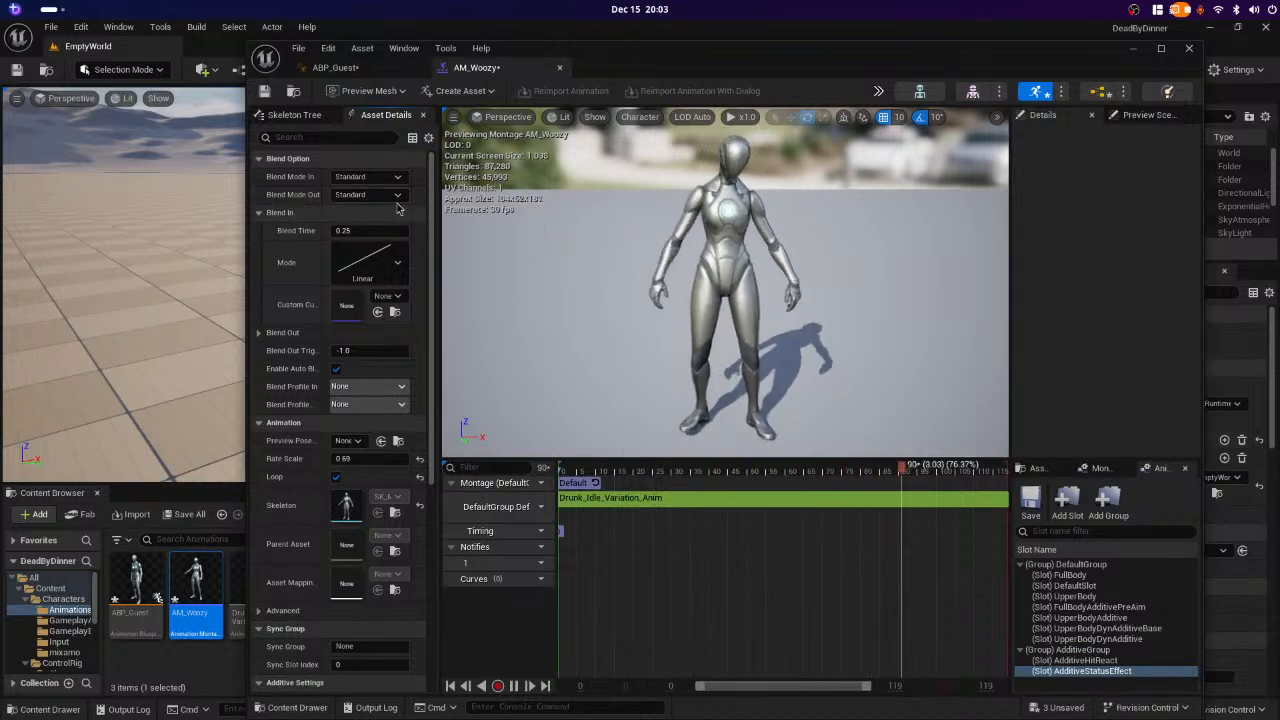
pyautogui.click(397, 389)
pyautogui.click(397, 389)
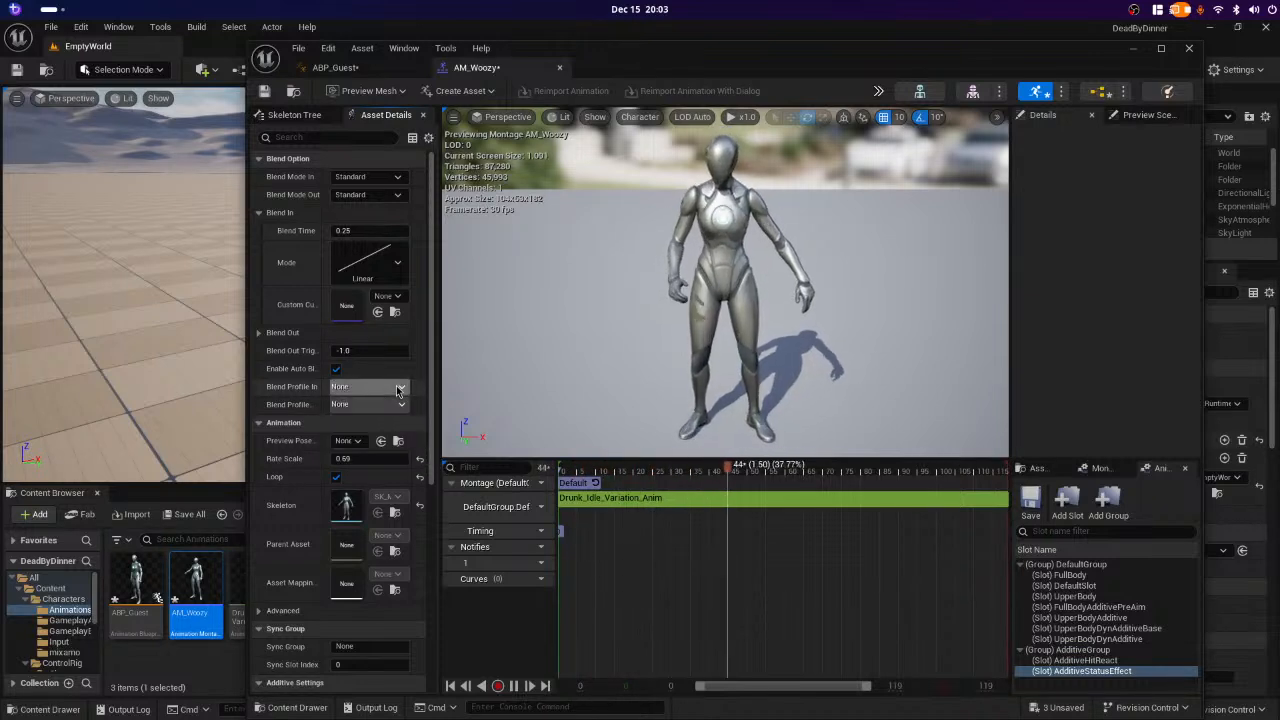
pyautogui.click(394, 406)
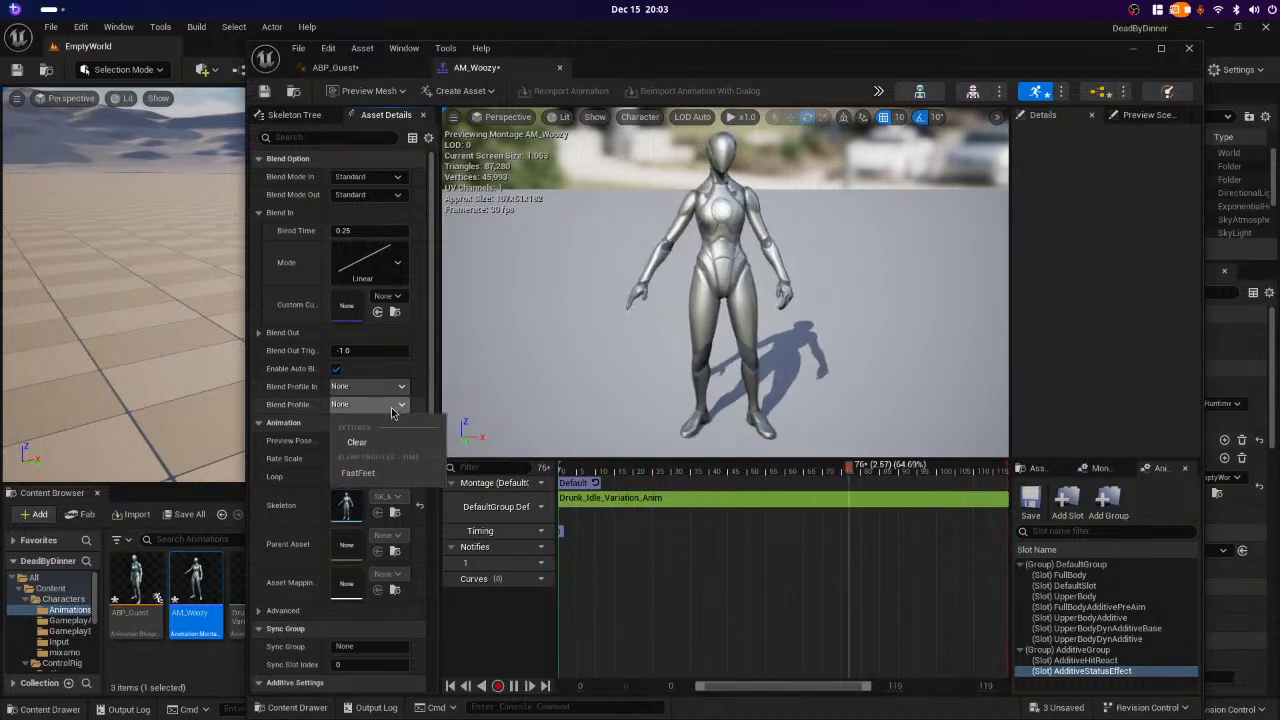
pyautogui.click(393, 410)
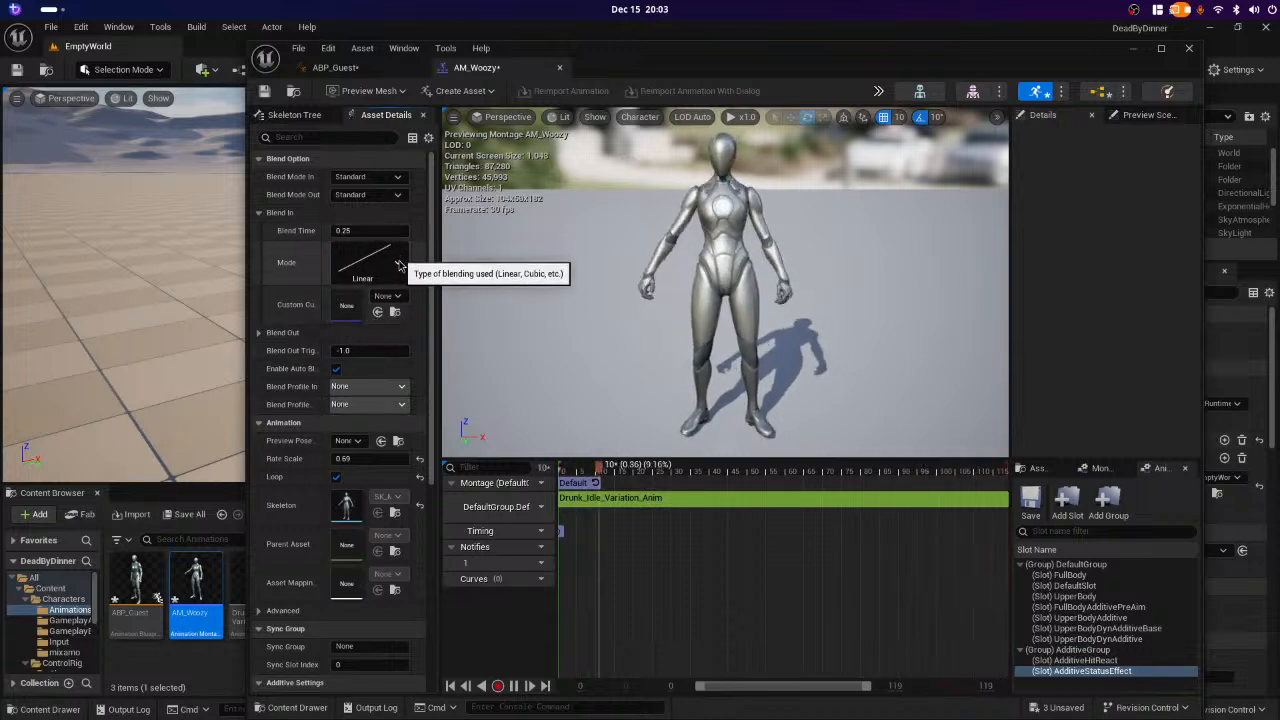
pyautogui.click(399, 264)
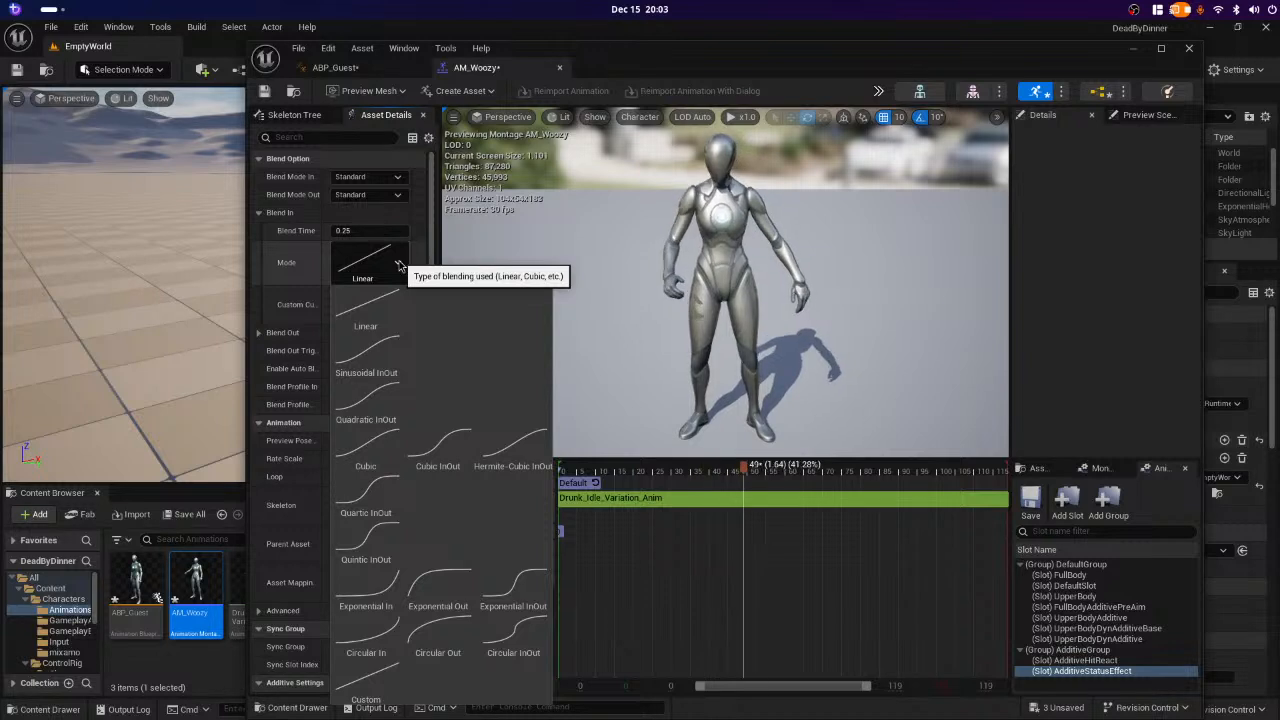
pyautogui.click(399, 264)
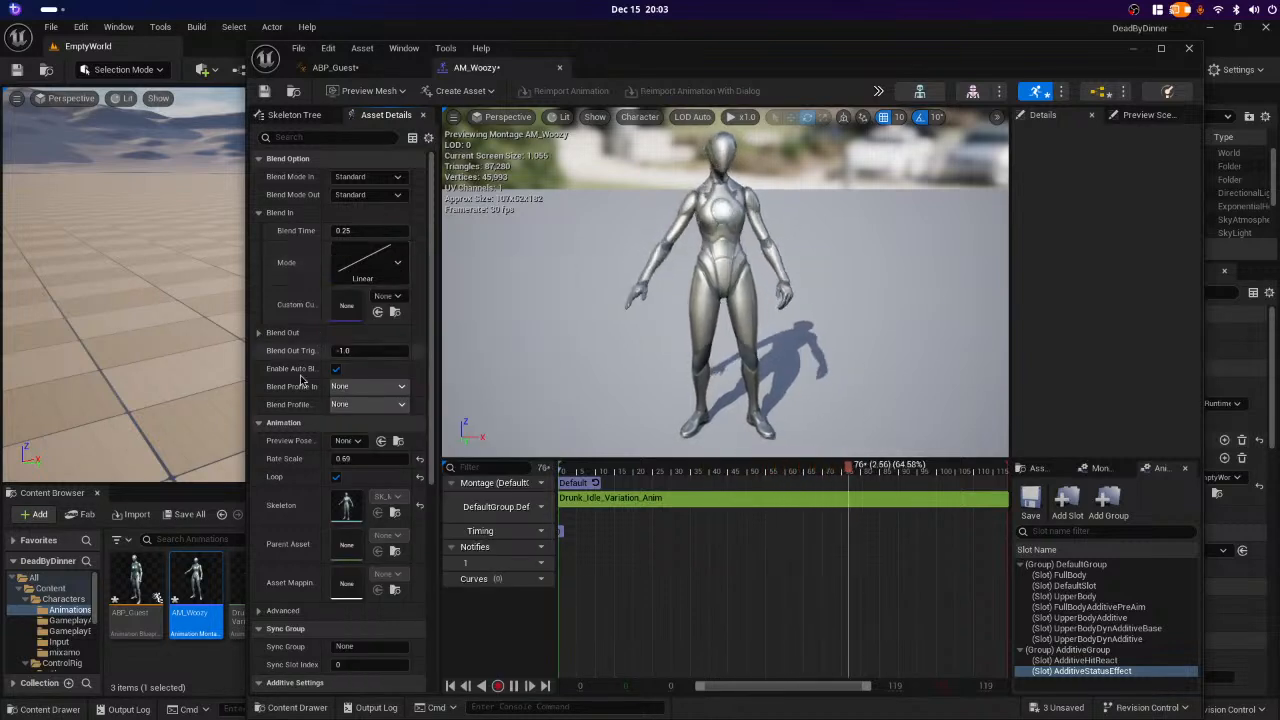
# - Save the AM_Woozy montage and the ABP_Guest animation blueprint
pyautogui.scroll(-2, 308, 410)
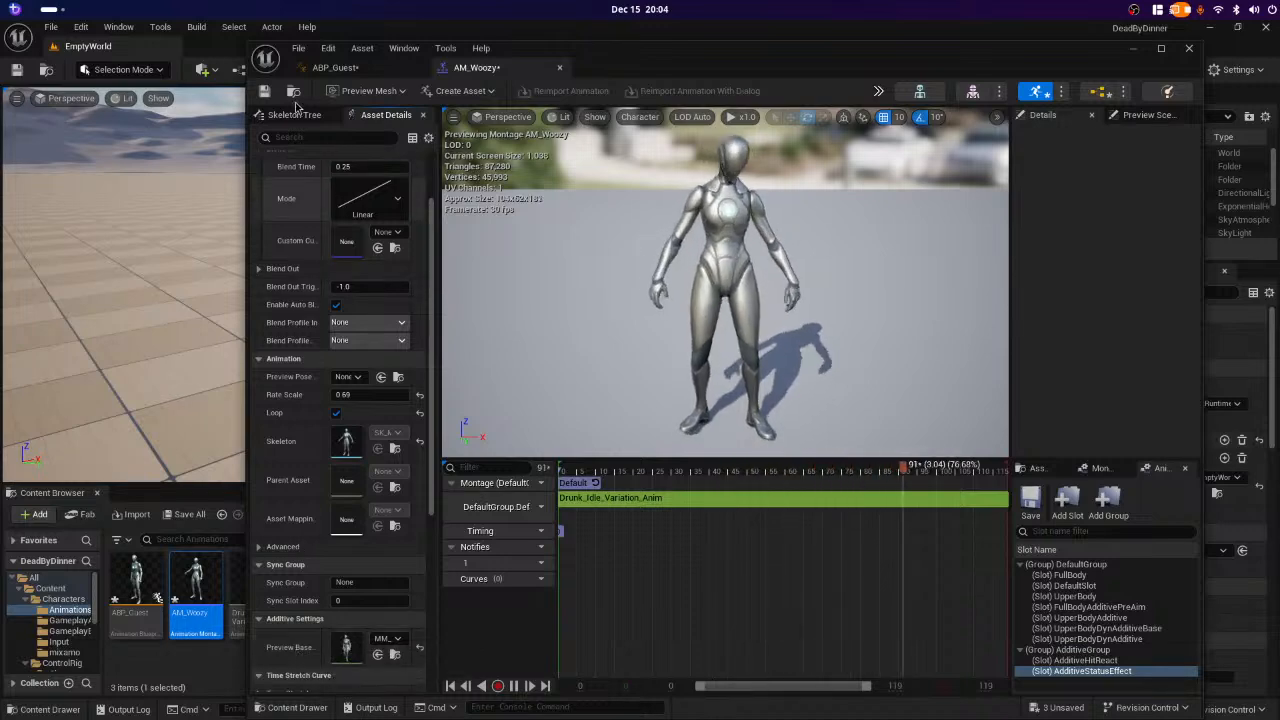
pyautogui.click(264, 91)
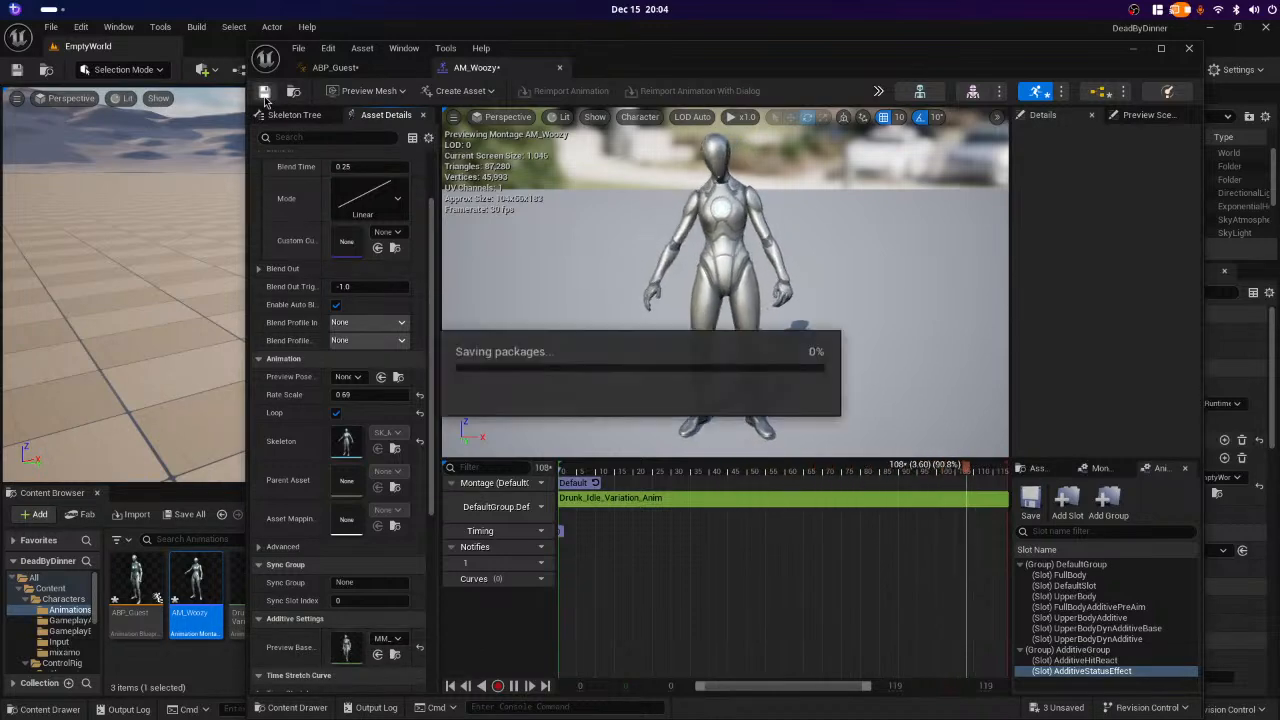
pyautogui.click(364, 70)
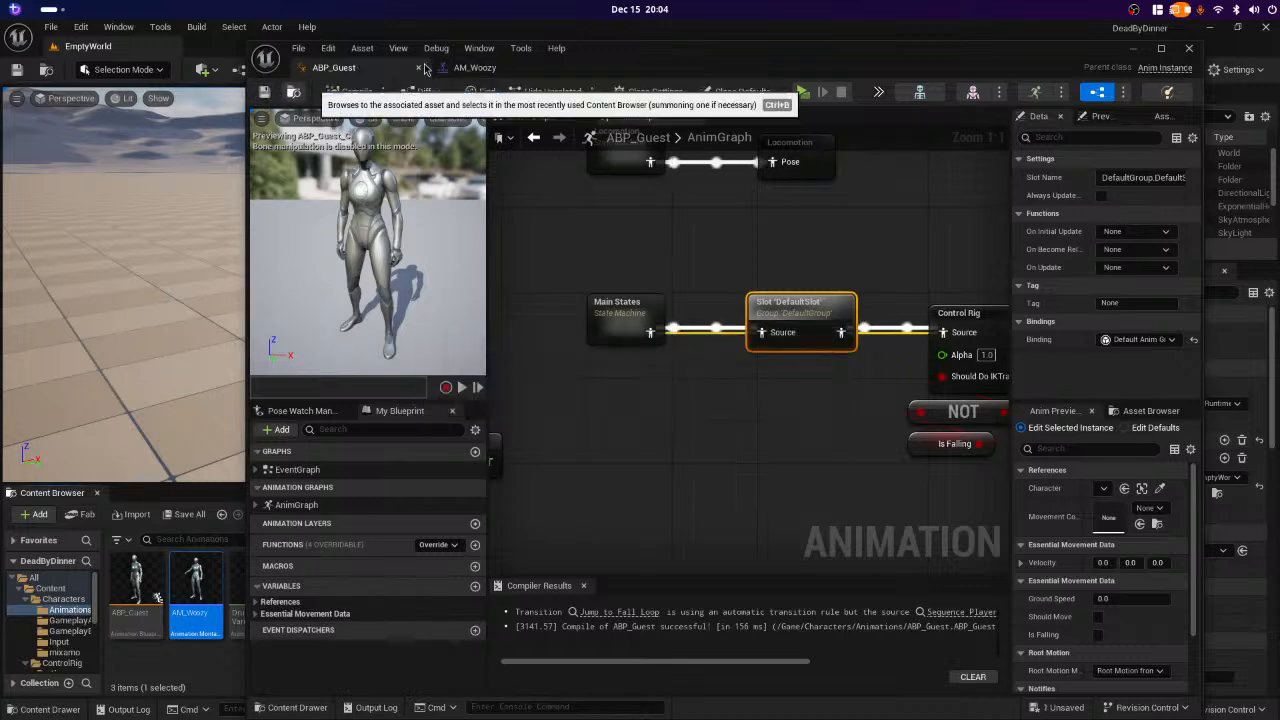
# - Create a Blend Space 1D asset for the mannequin skeleton from AM_Woozy, stored in the Content/Characters/Animations folder
pyautogui.click(472, 68)
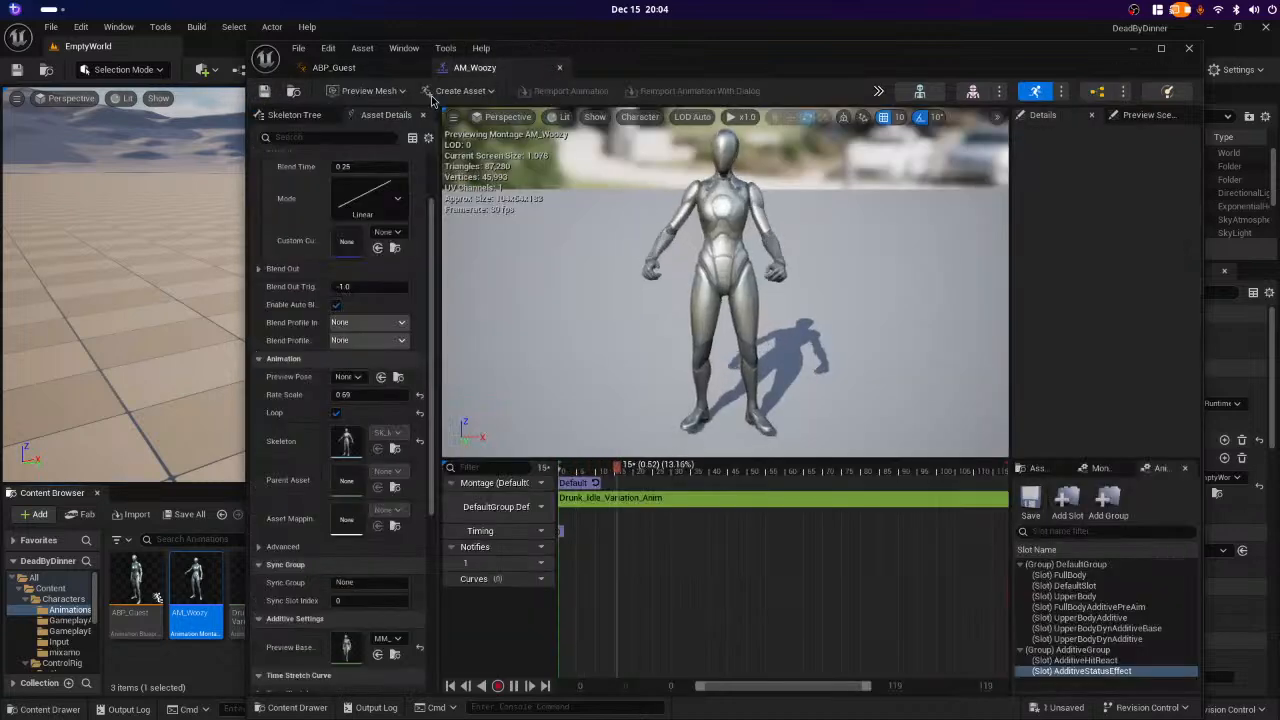
pyautogui.click(489, 92)
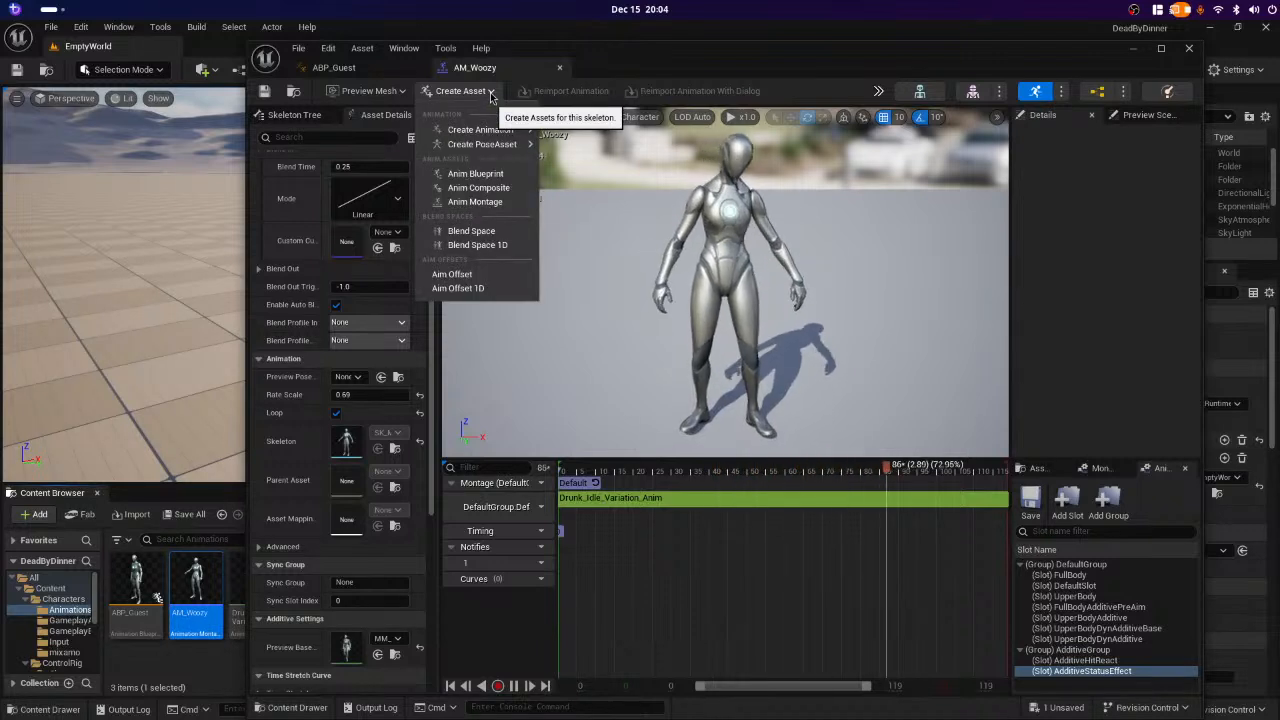
pyautogui.click(490, 93)
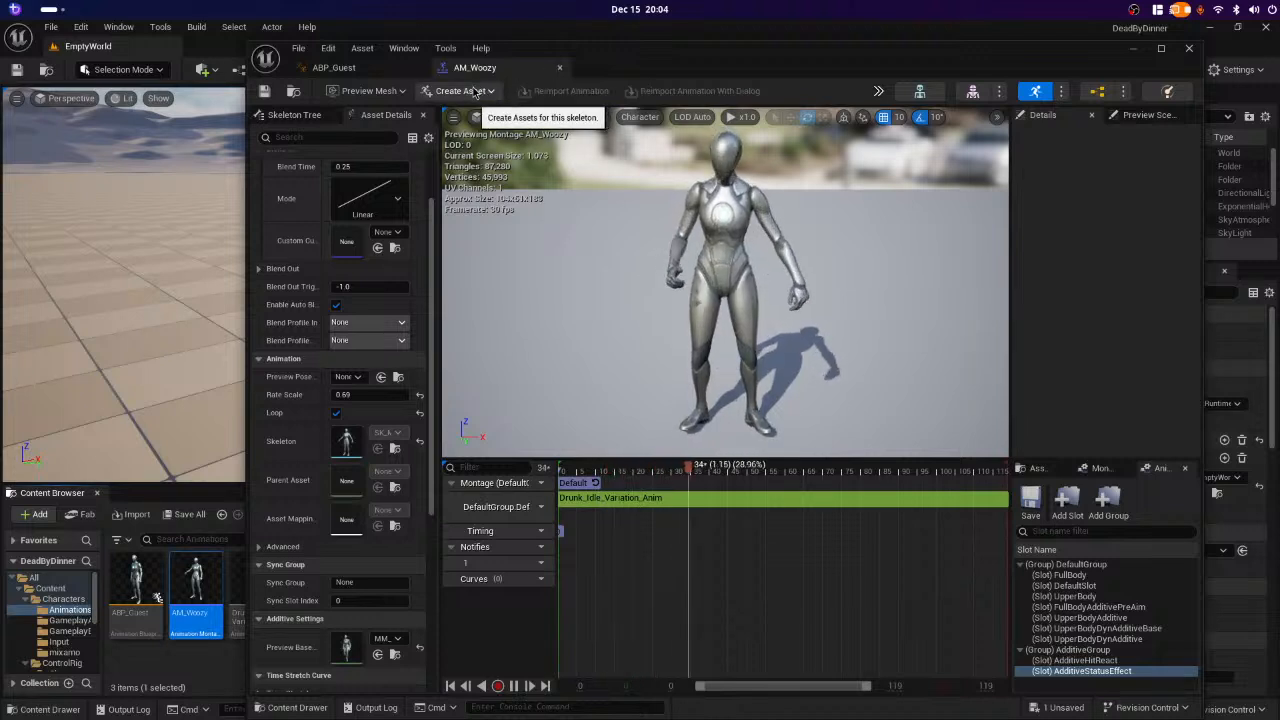
pyautogui.click(475, 96)
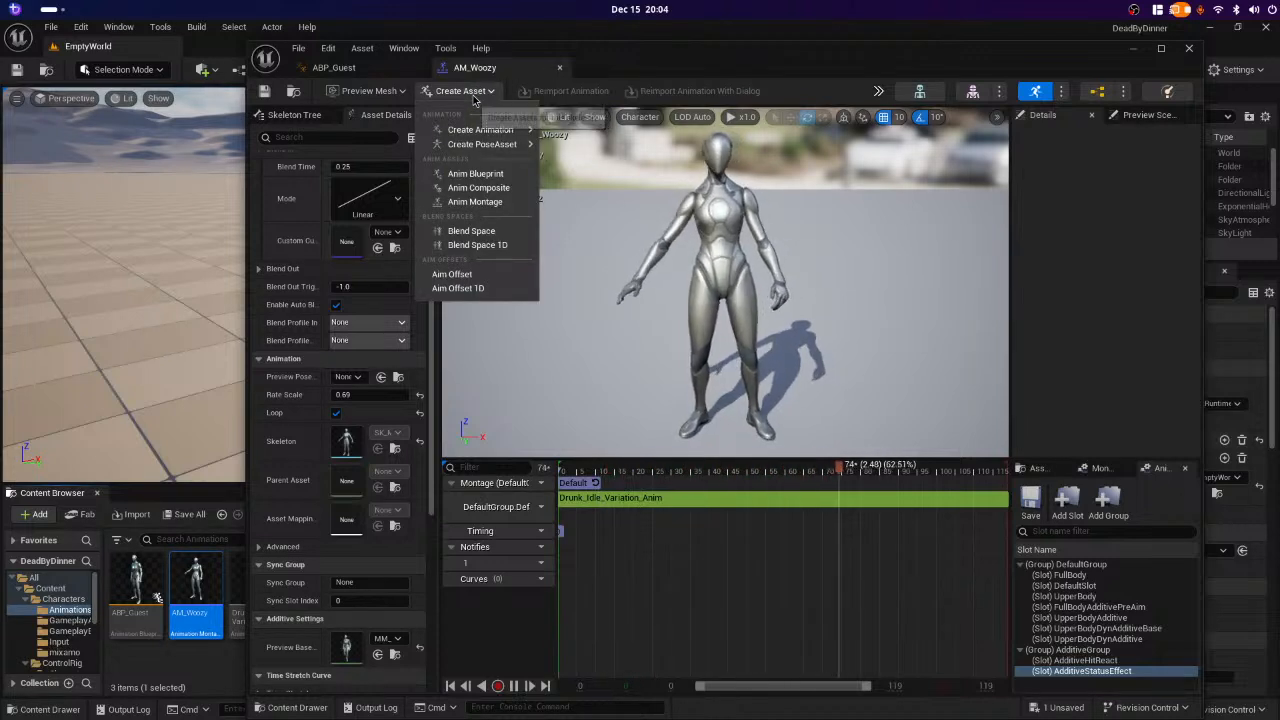
pyautogui.click(478, 246)
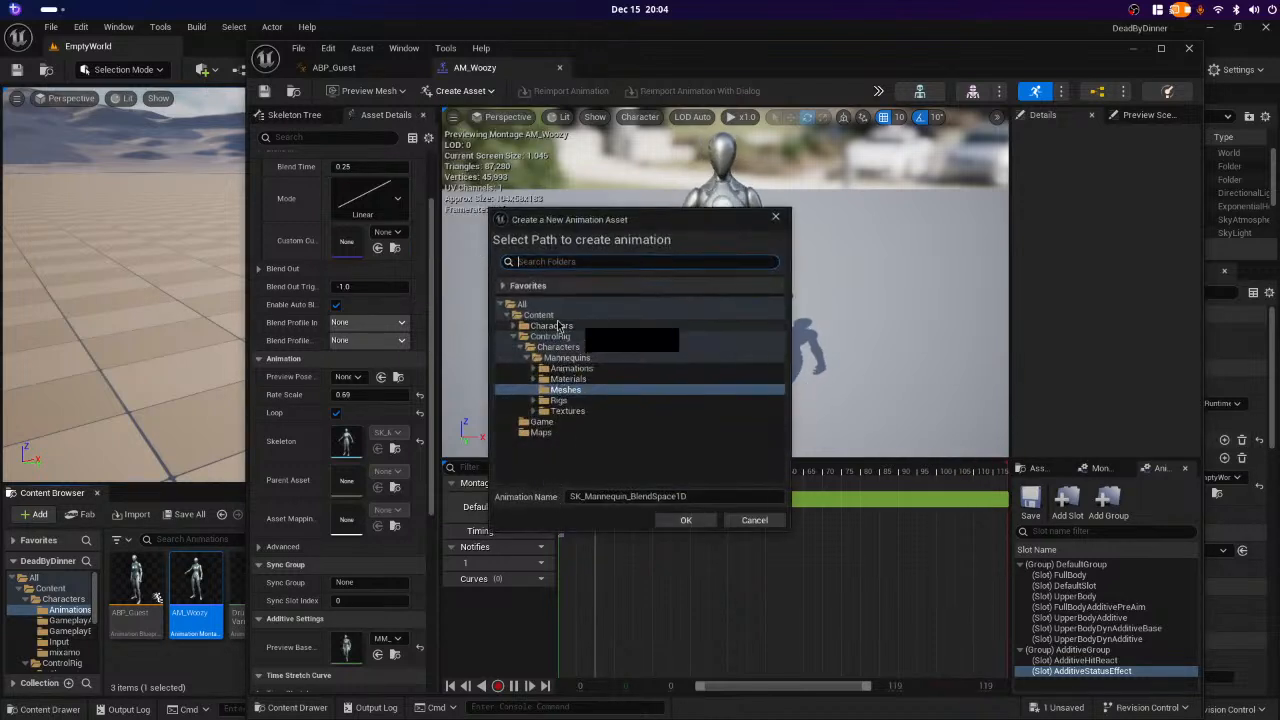
pyautogui.click(513, 326)
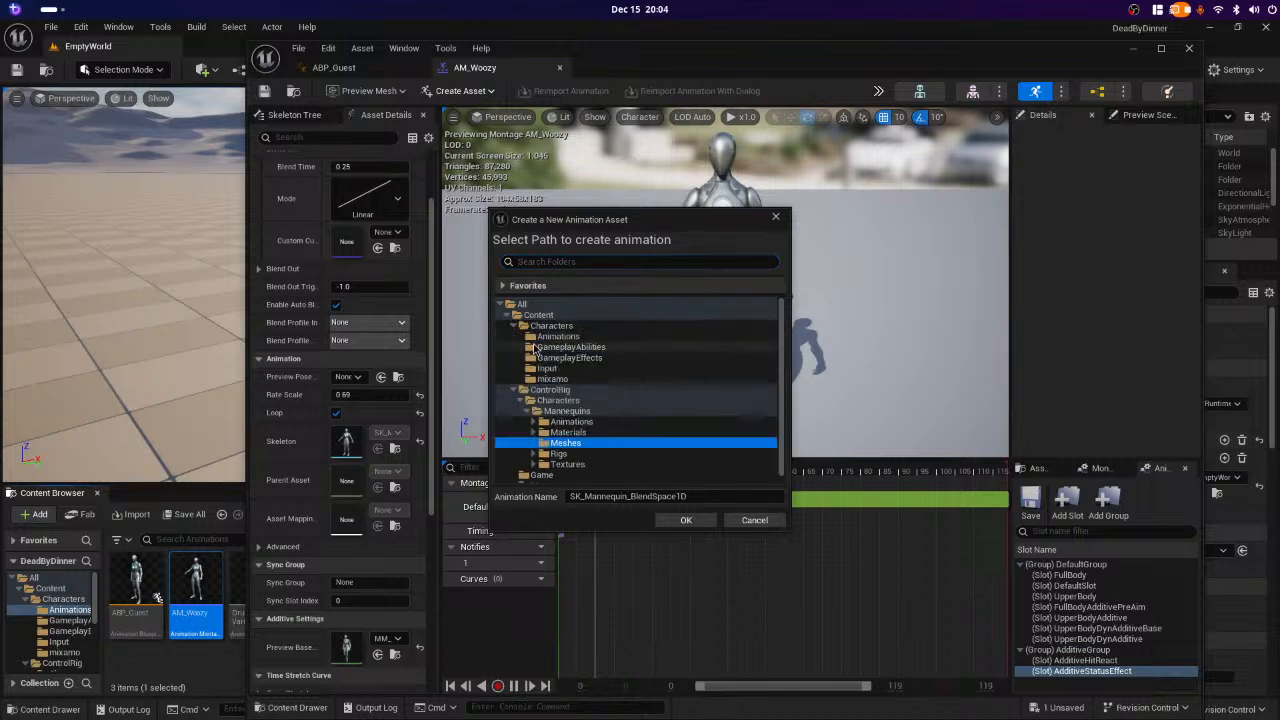
pyautogui.click(570, 336)
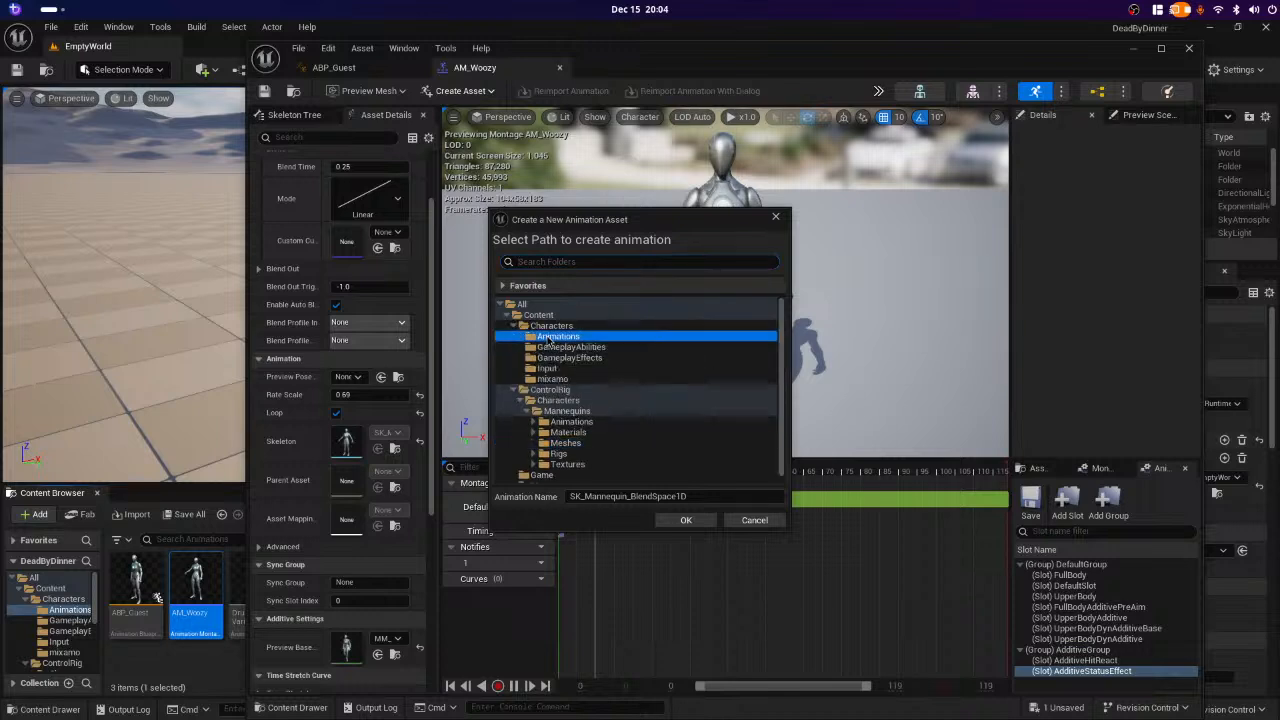
pyautogui.click(680, 521)
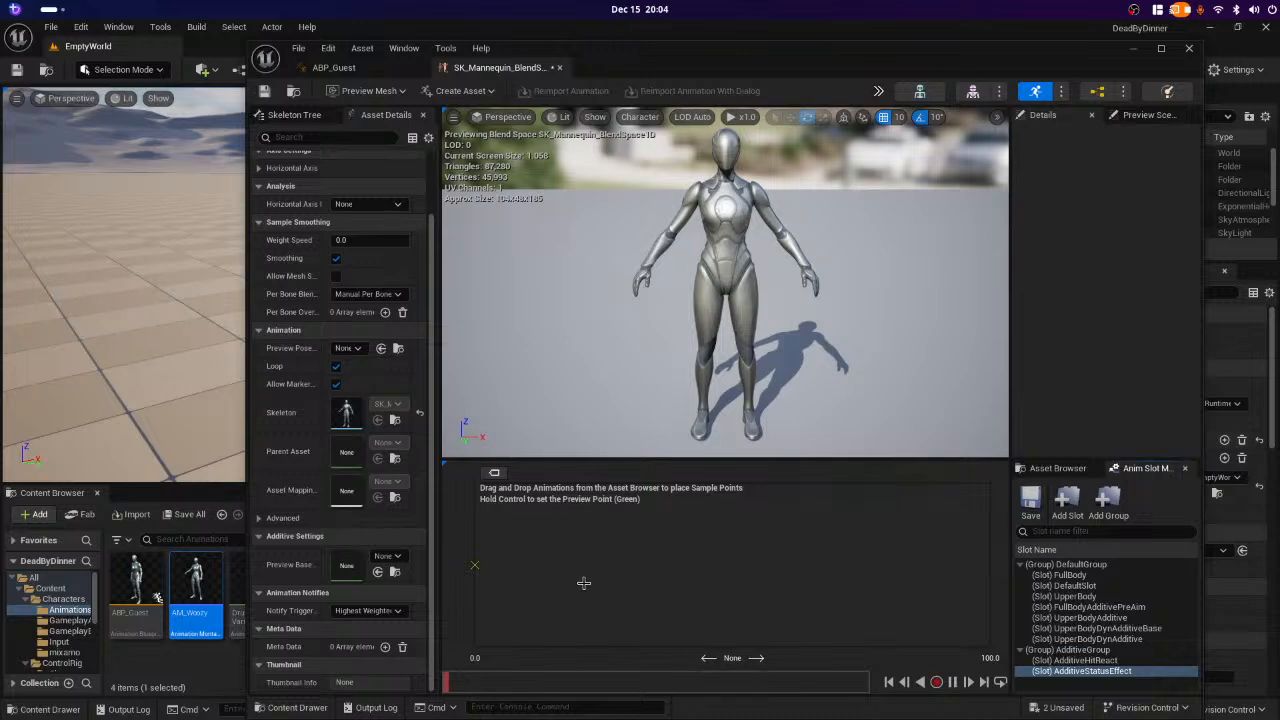
# - Close the open animation editors and delete the new Blend Space 1D asset from the Animations folder
pyautogui.click(559, 68)
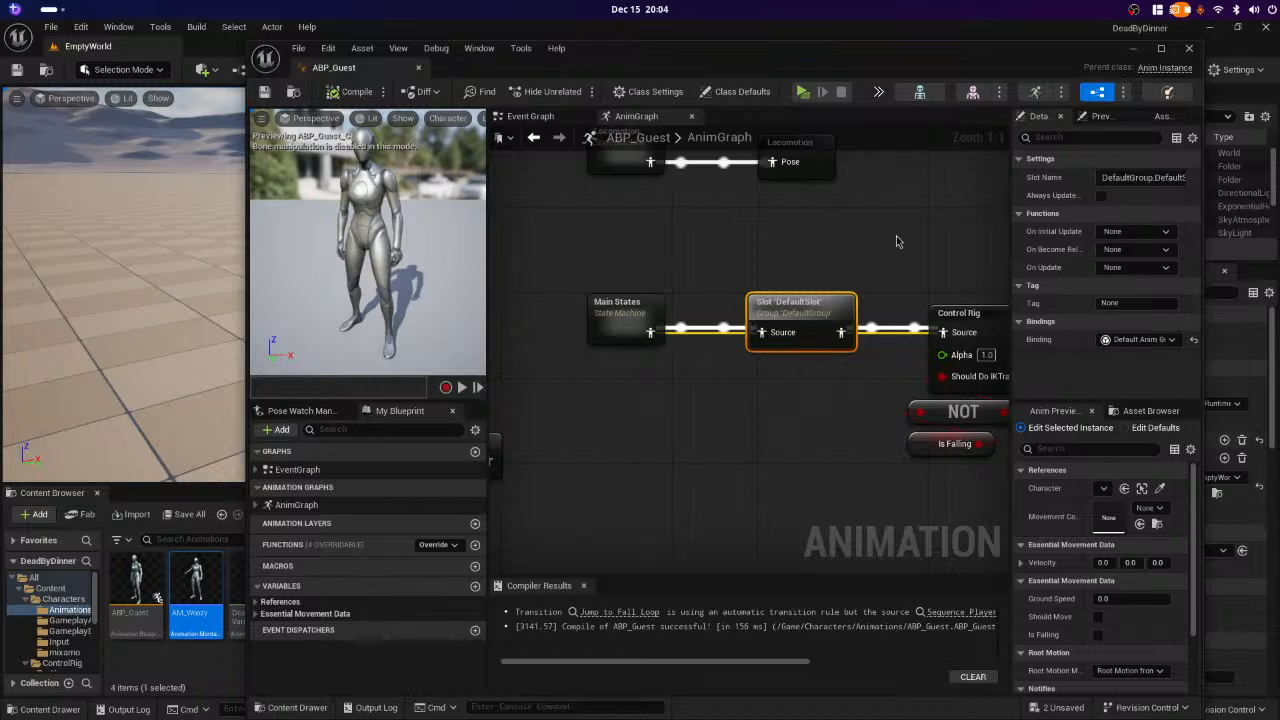
pyautogui.click(1188, 48)
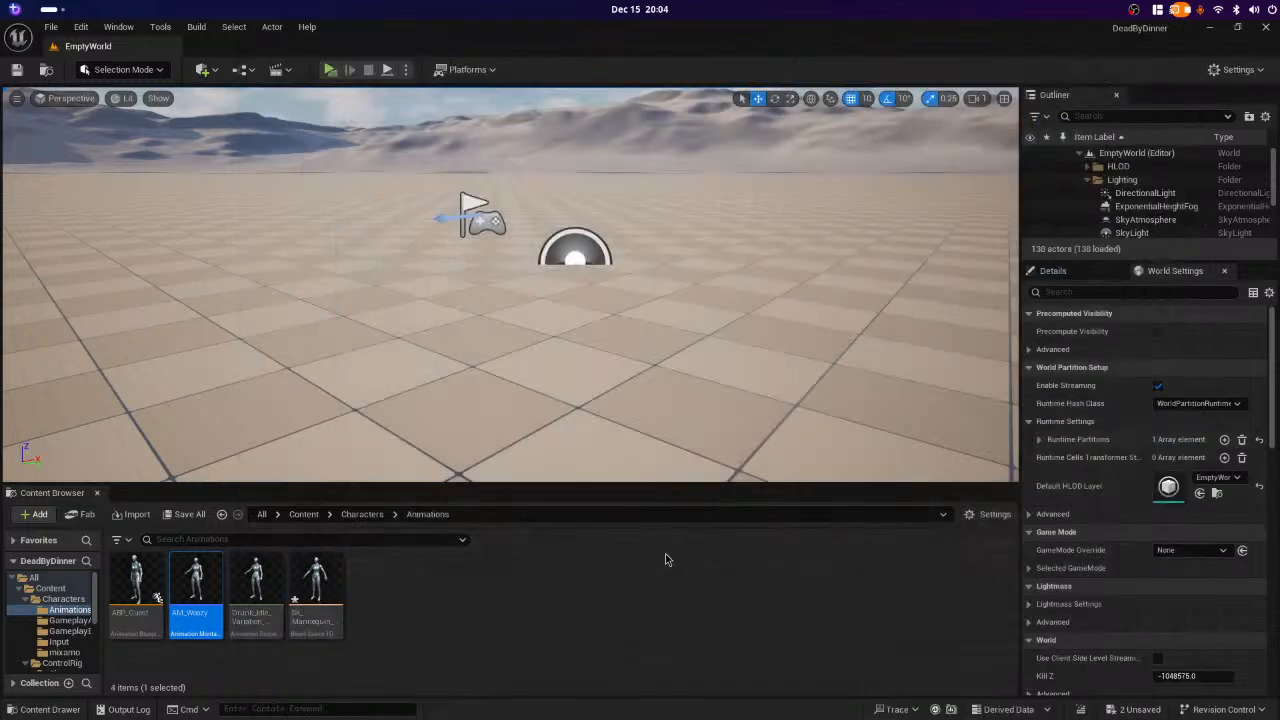
pyautogui.click(327, 583)
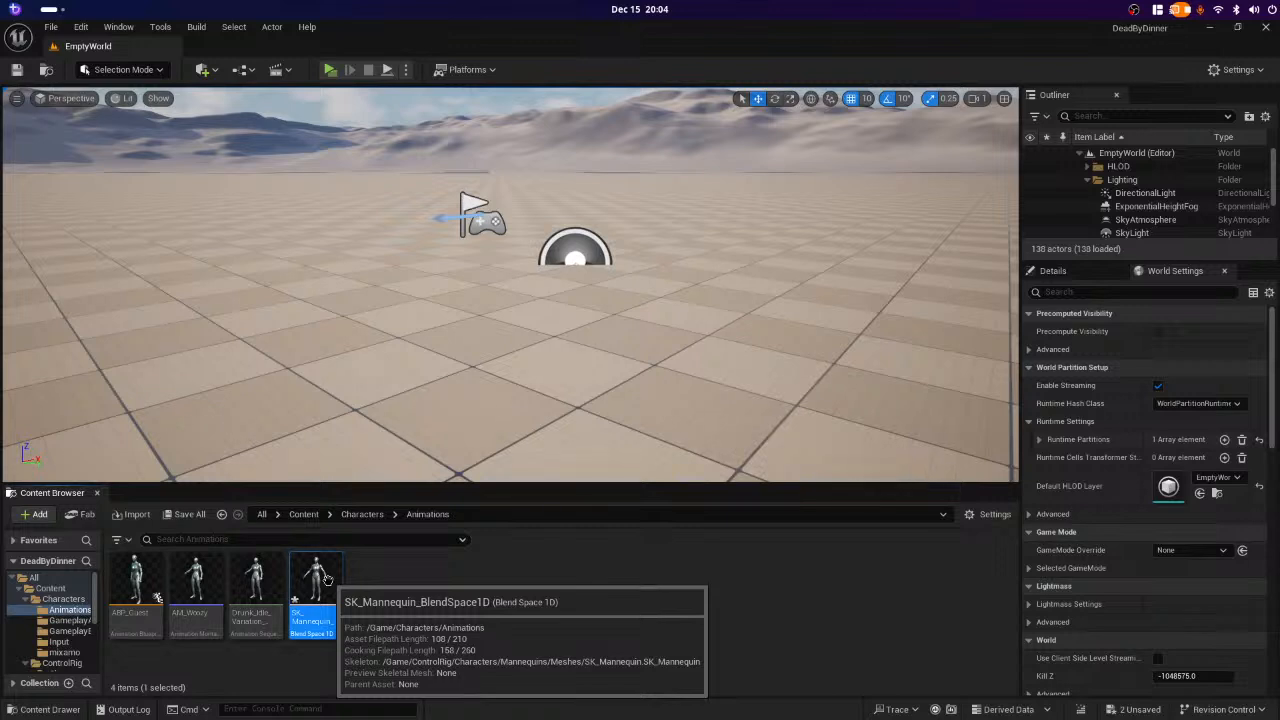
pyautogui.rightClick(327, 581)
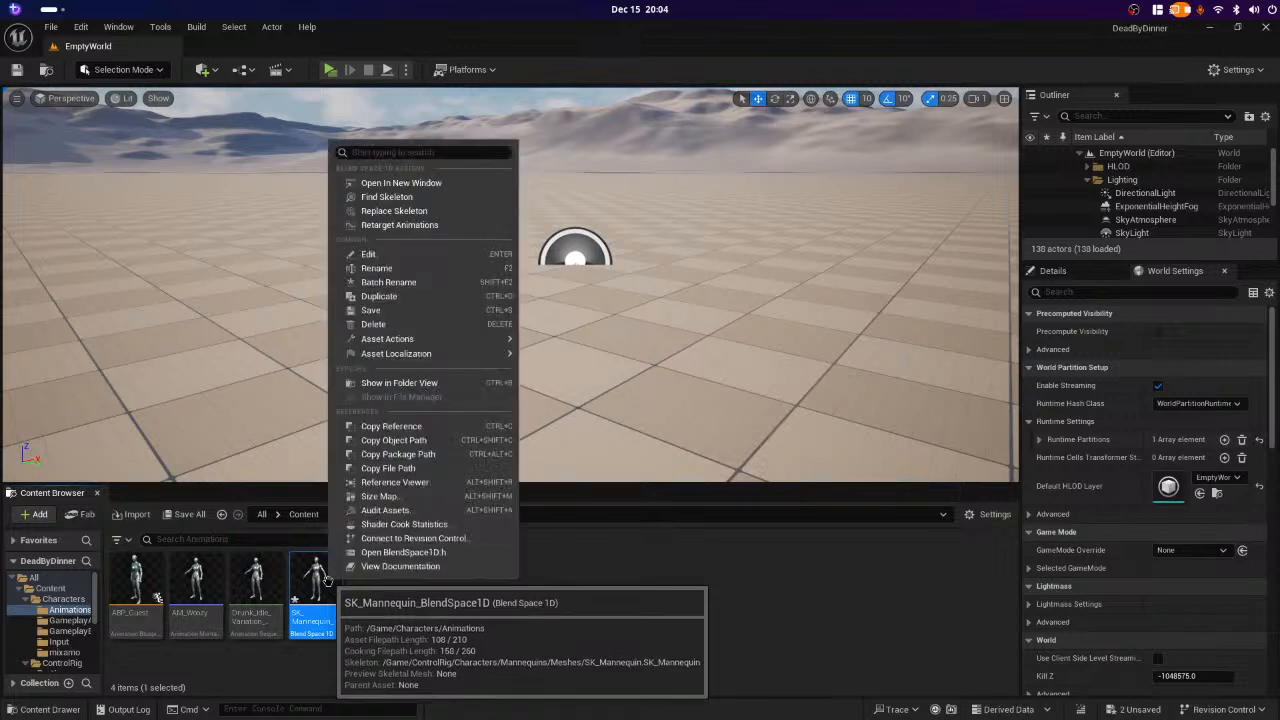
pyautogui.click(424, 325)
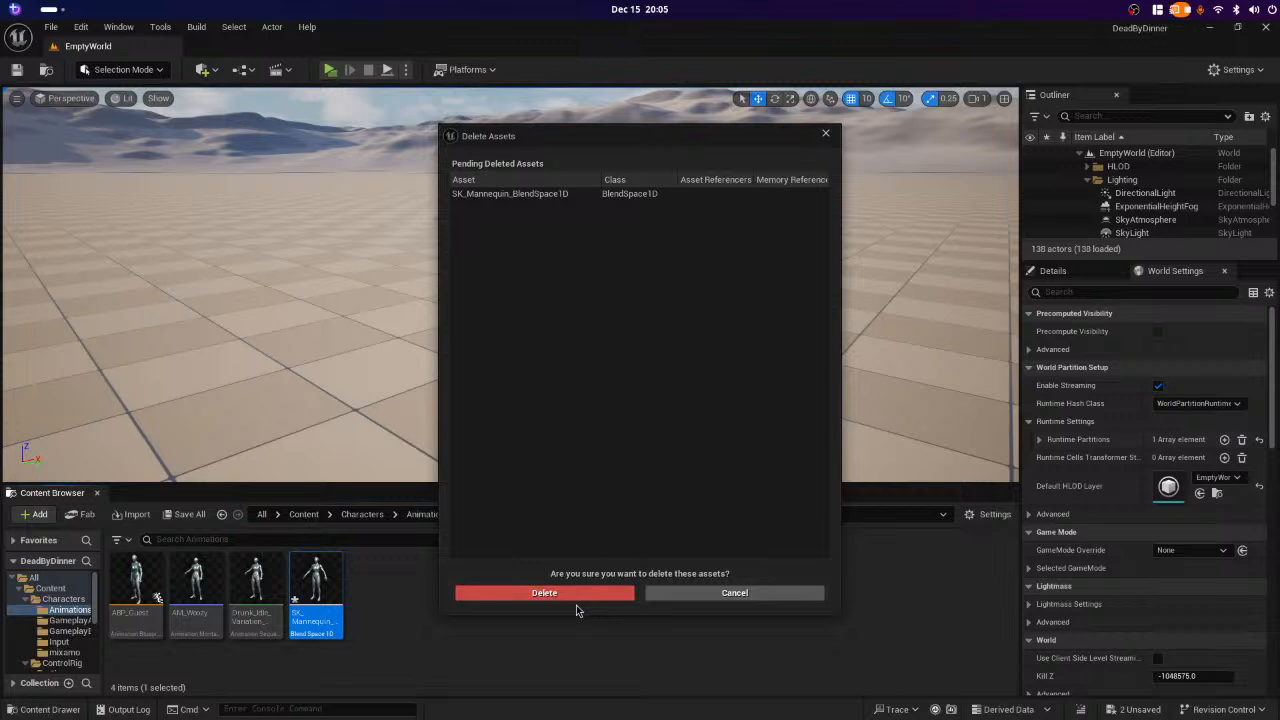
pyautogui.click(544, 593)
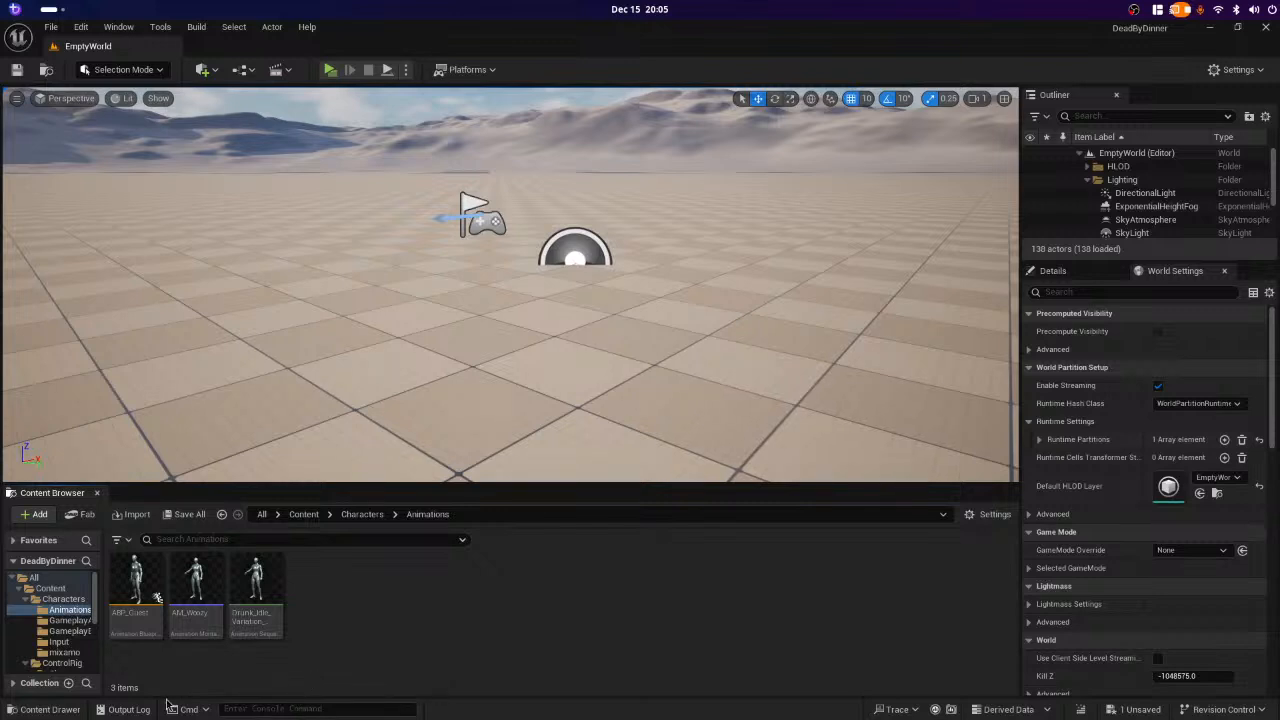
# - Open BP_GuestCharacter from the Characters folder, set its Anim Class to ABP_Guest, and compile and save it
pyautogui.click(63, 599)
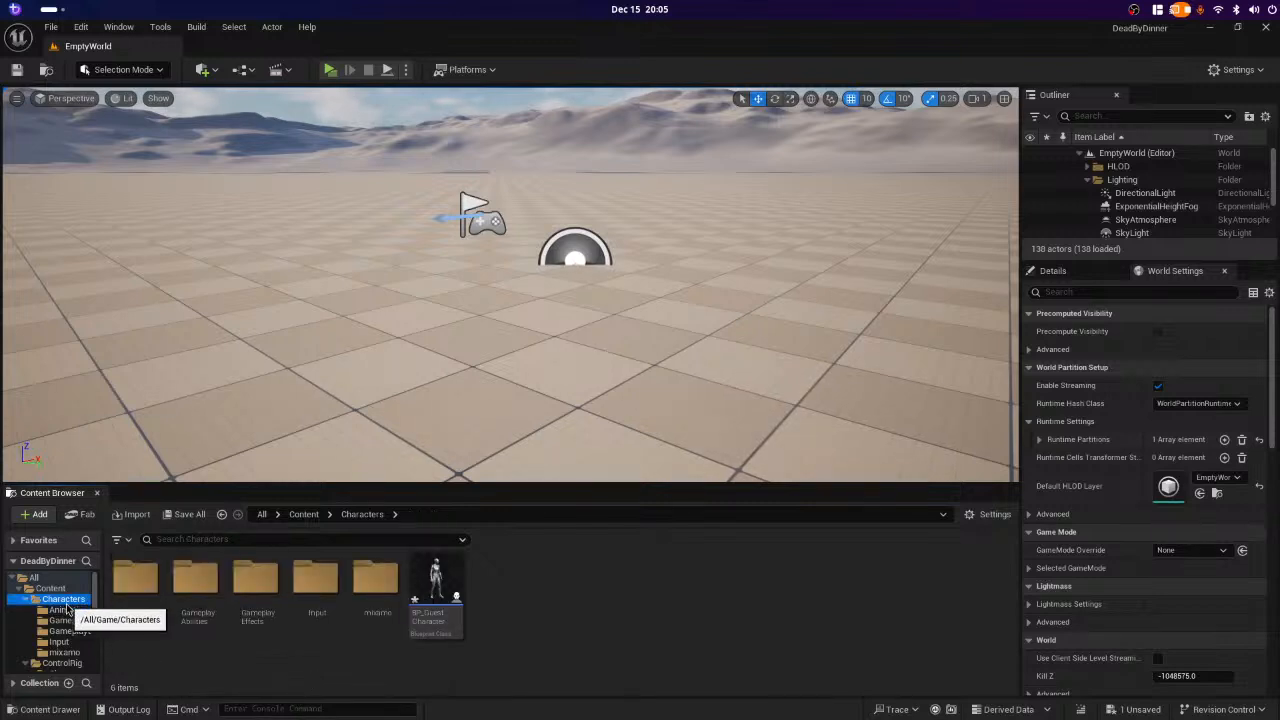
pyautogui.doubleClick(441, 580)
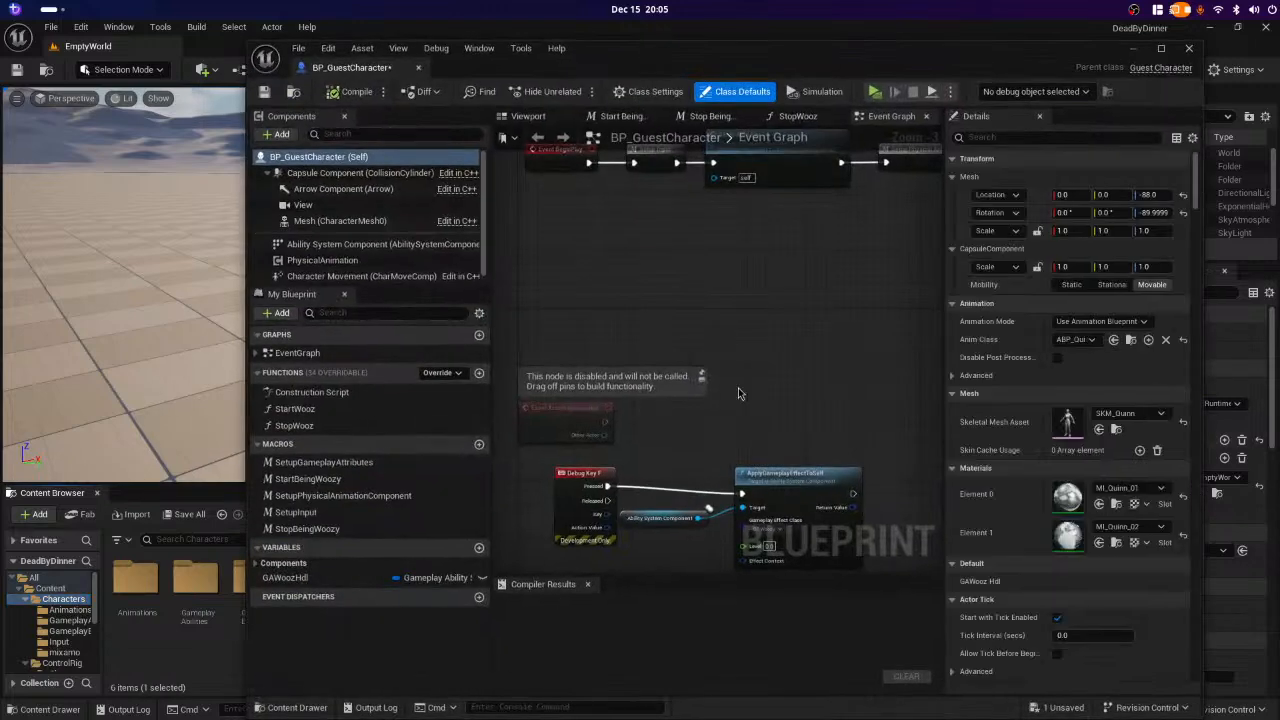
pyautogui.click(1086, 341)
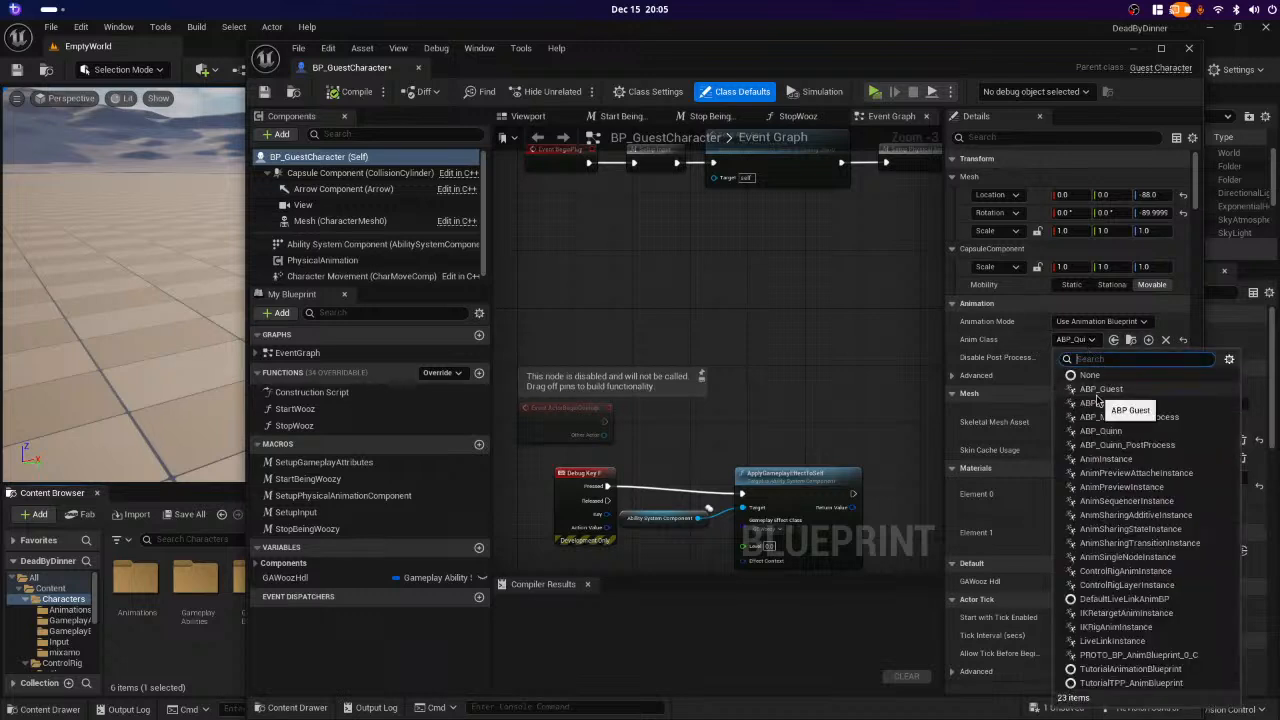
pyautogui.press('Escape')
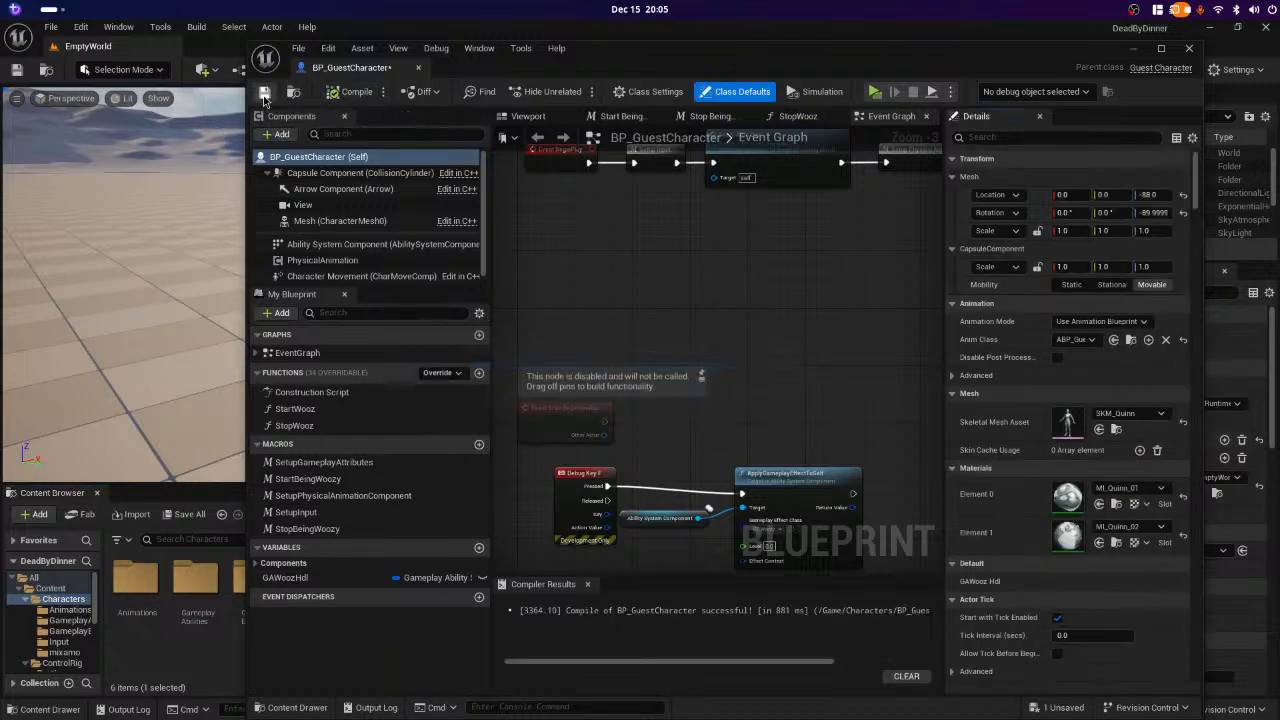
pyautogui.click(264, 91)
# - Open the ABP_Guest animation blueprint and look over the Main States, DefaultSlot and Control Rig chain in its AnimGraph
pyautogui.doubleClick(136, 580)
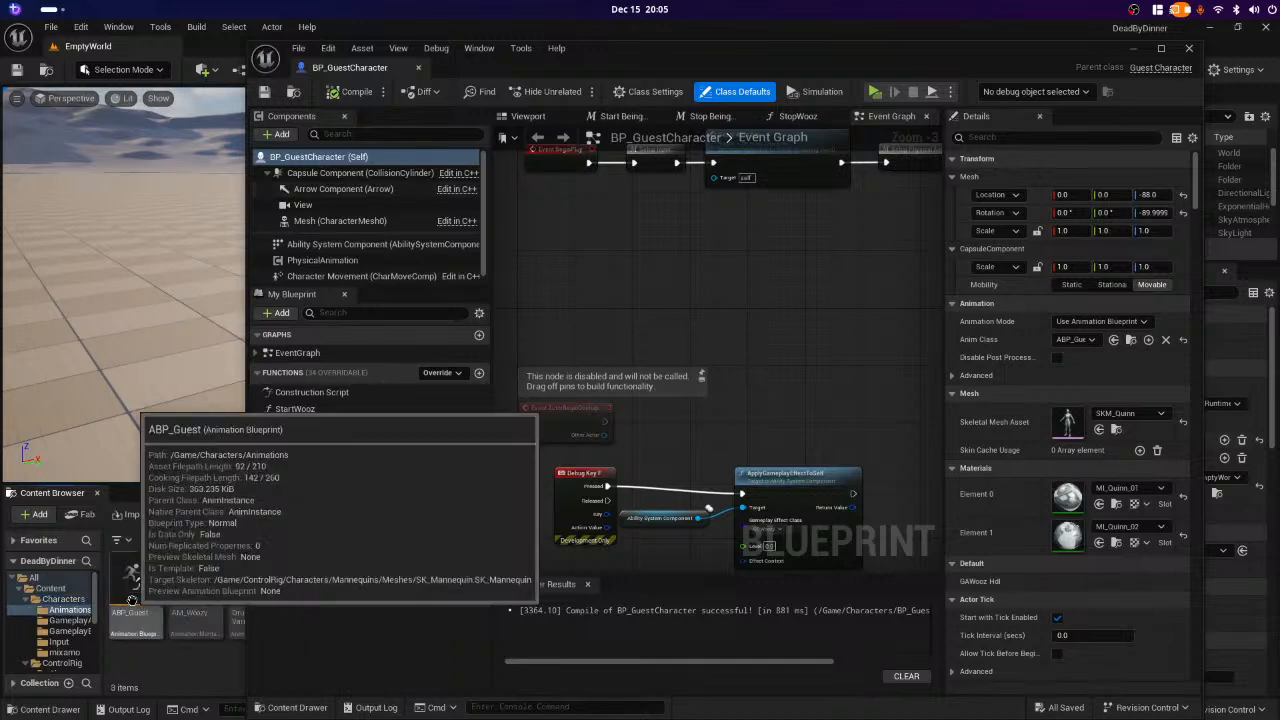
pyautogui.doubleClick(135, 600)
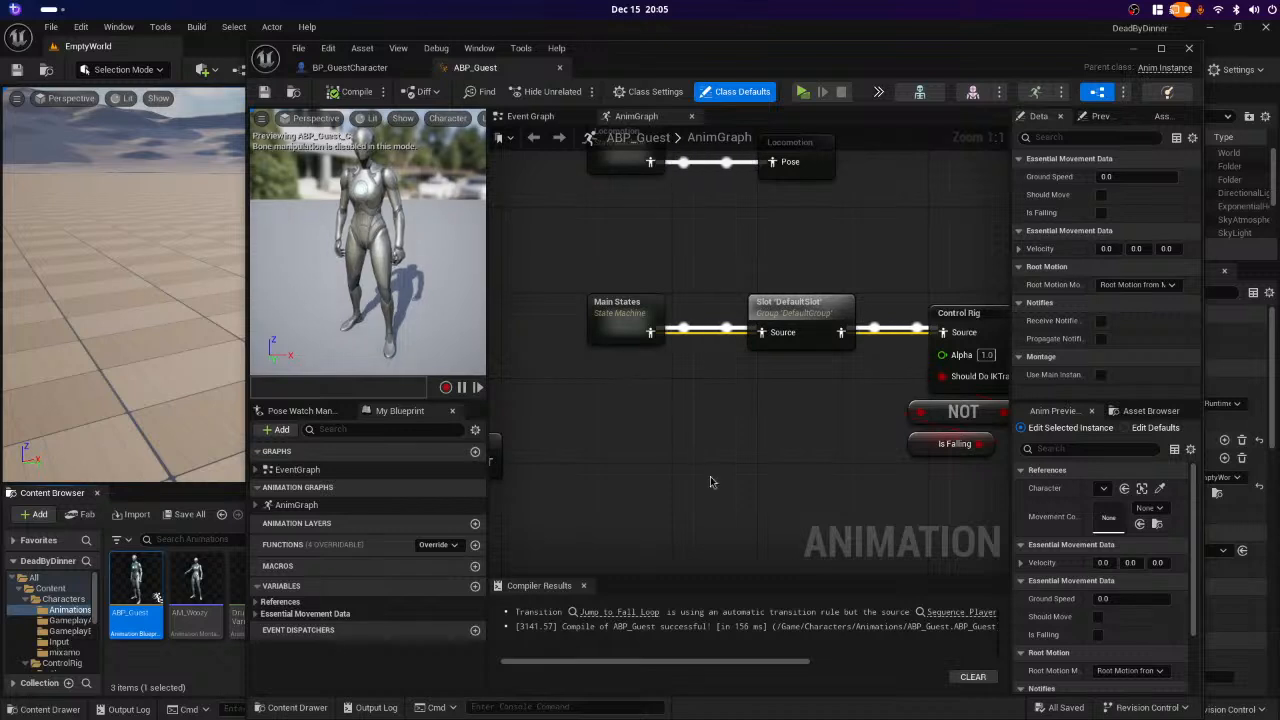
pyautogui.moveTo(710, 482); pyautogui.dragTo(629, 494, button='right')
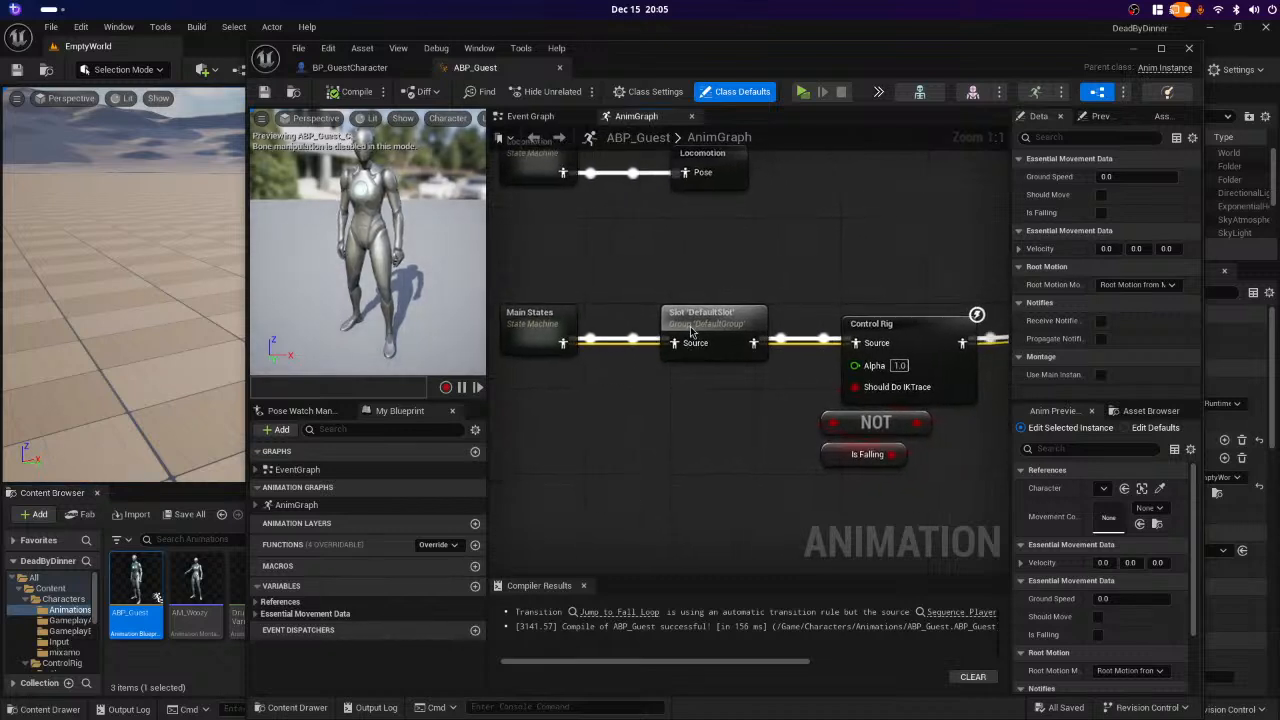
pyautogui.moveTo(638, 409); pyautogui.dragTo(706, 457, button='right')
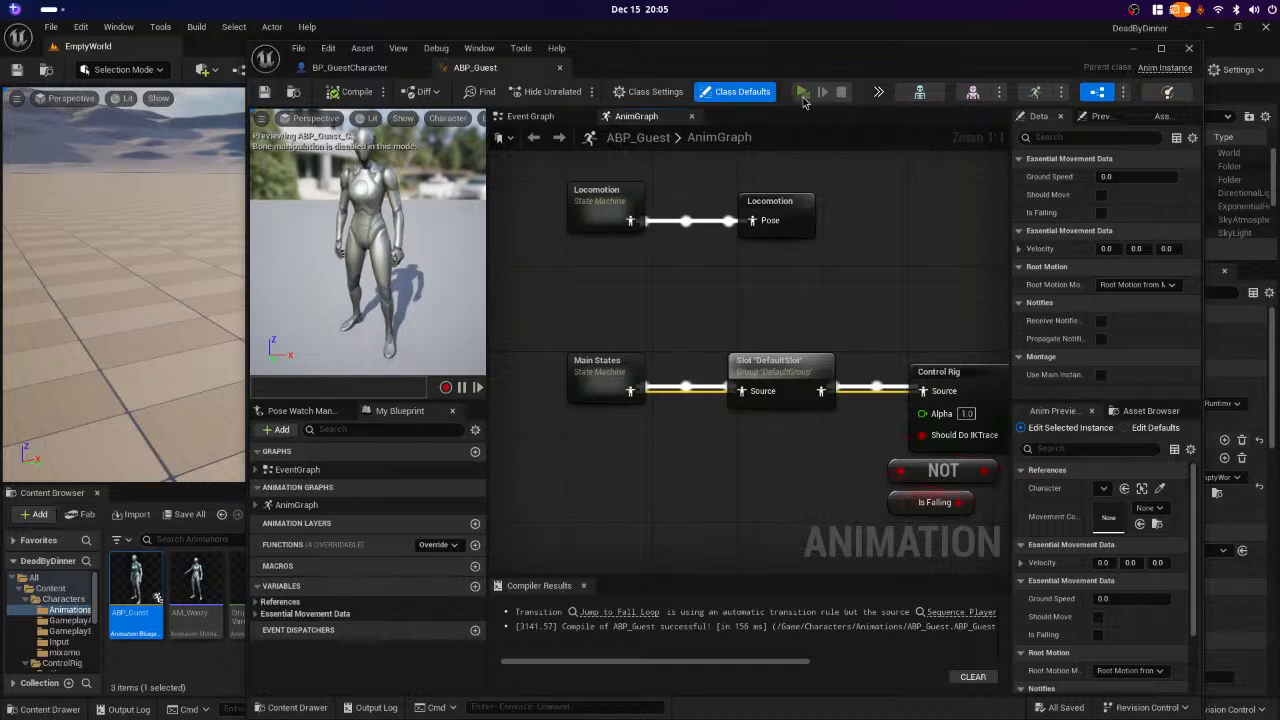
# - Play-test the guest character in a preview session, checking its idle, movement and woozy animation, and end the session
pyautogui.click(803, 96)
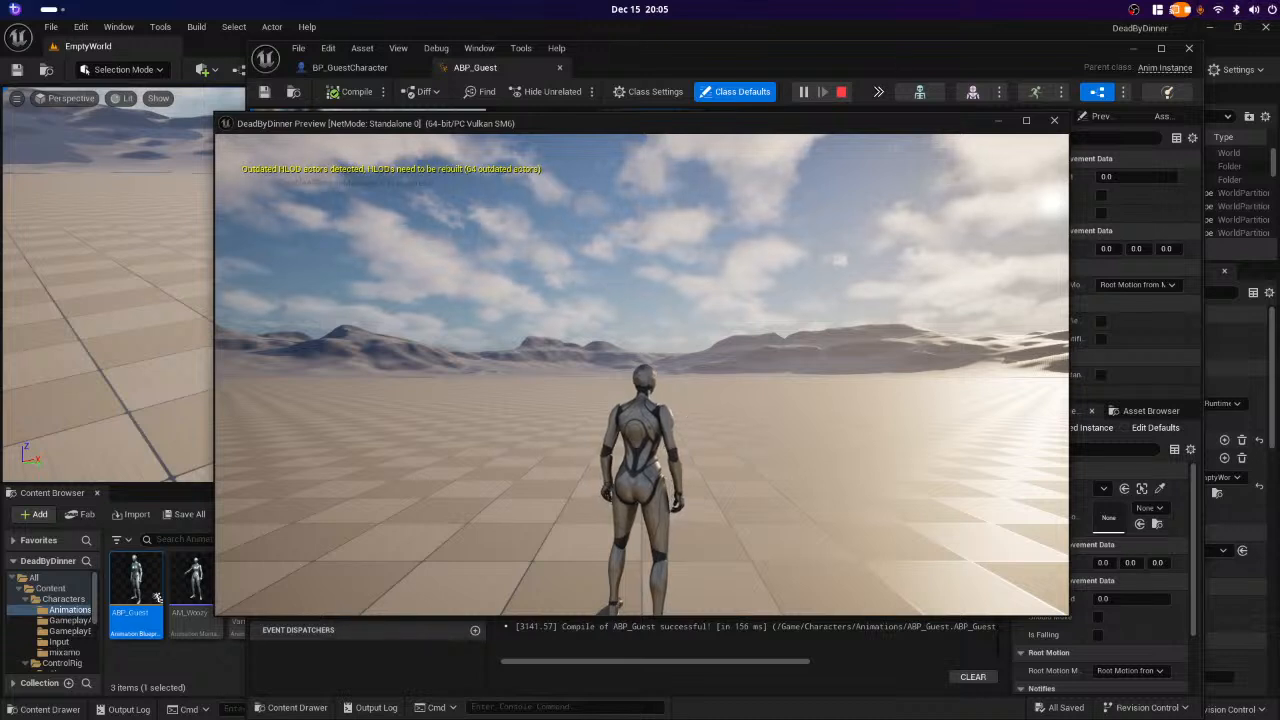
pyautogui.press('w')
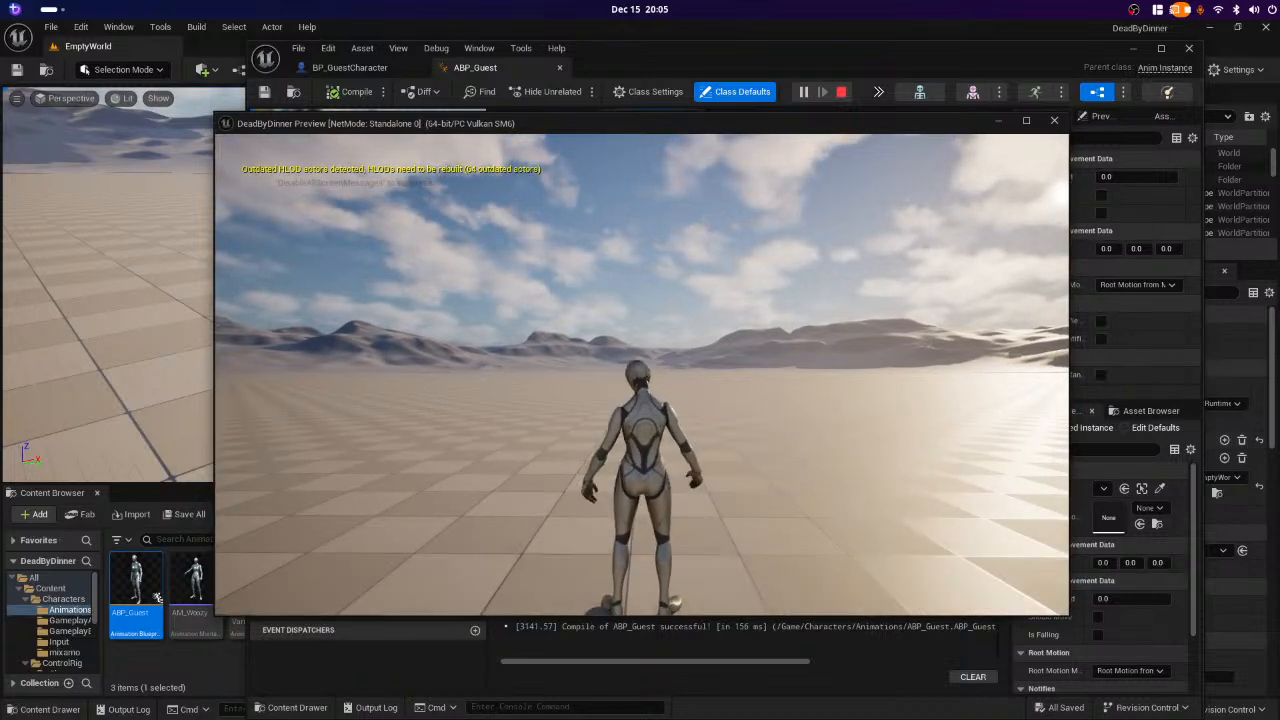
pyautogui.press('Escape')
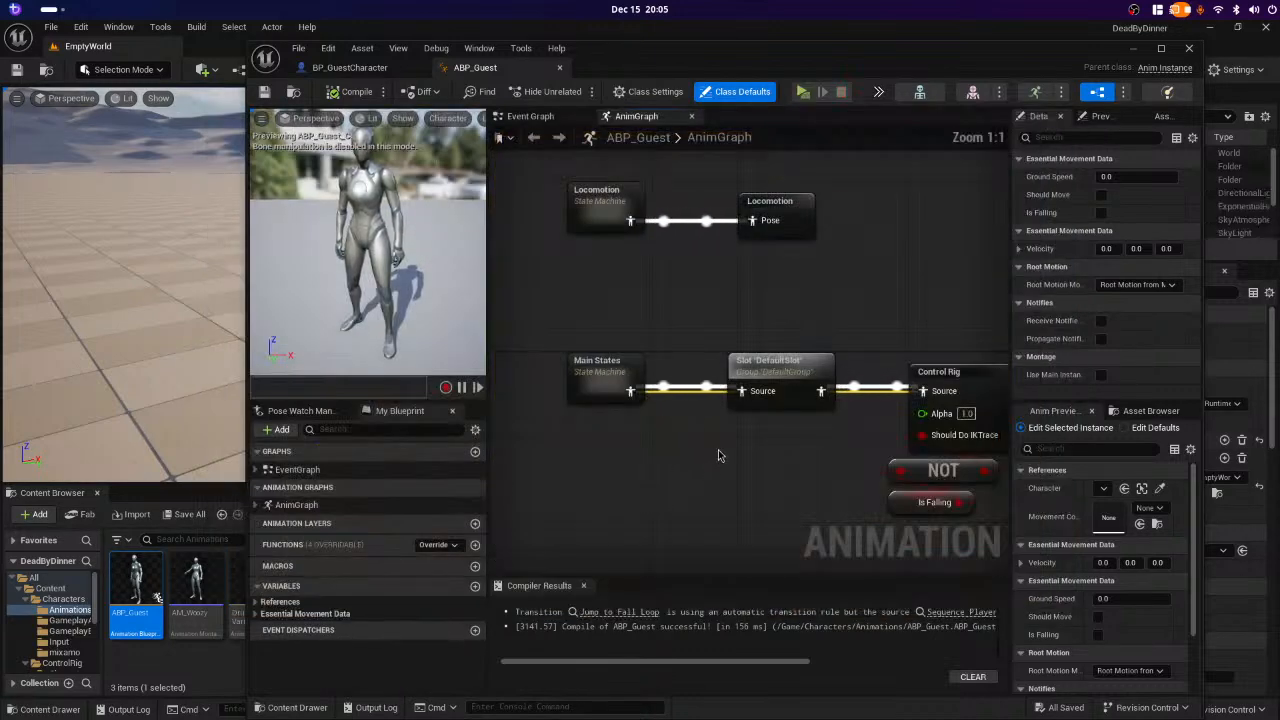
# - Move the DefaultSlot node below Main States and connect the Locomotion cached pose to its Source
pyautogui.moveTo(750, 442); pyautogui.dragTo(792, 429, button='right')
pyautogui.moveTo(598, 505); pyautogui.dragTo(677, 437, button='right')
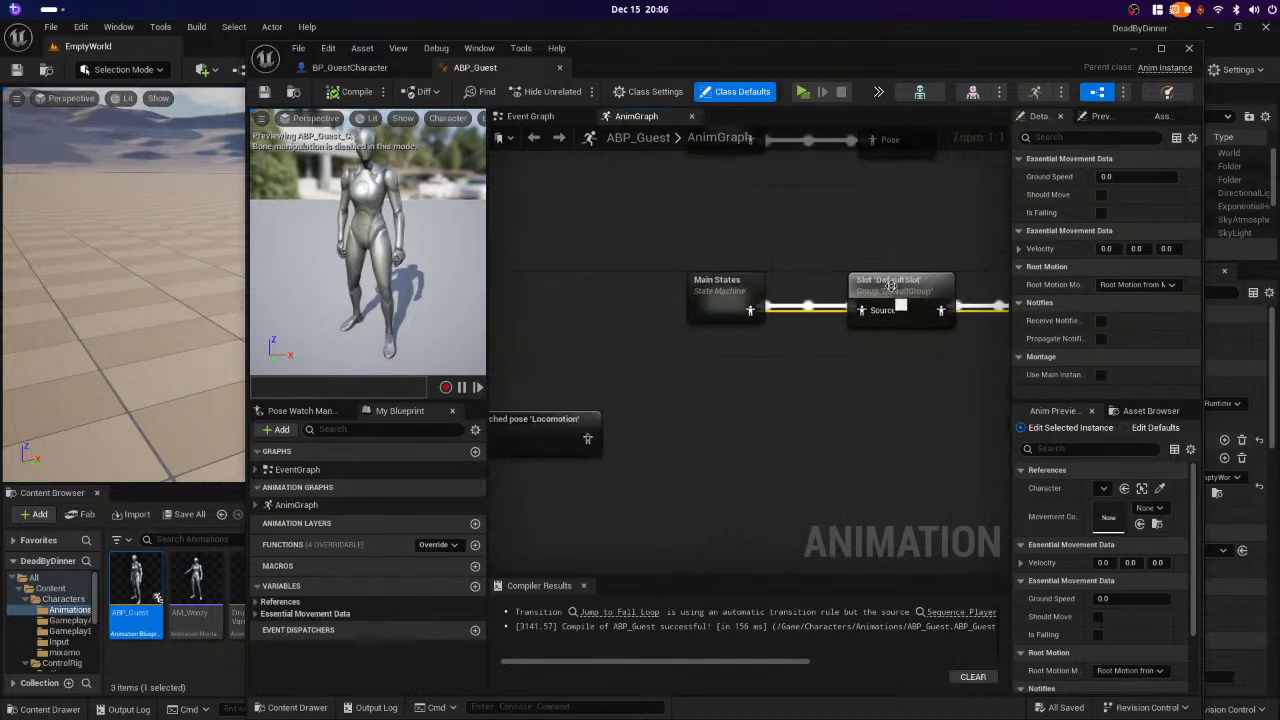
pyautogui.moveTo(891, 287); pyautogui.dragTo(731, 414)
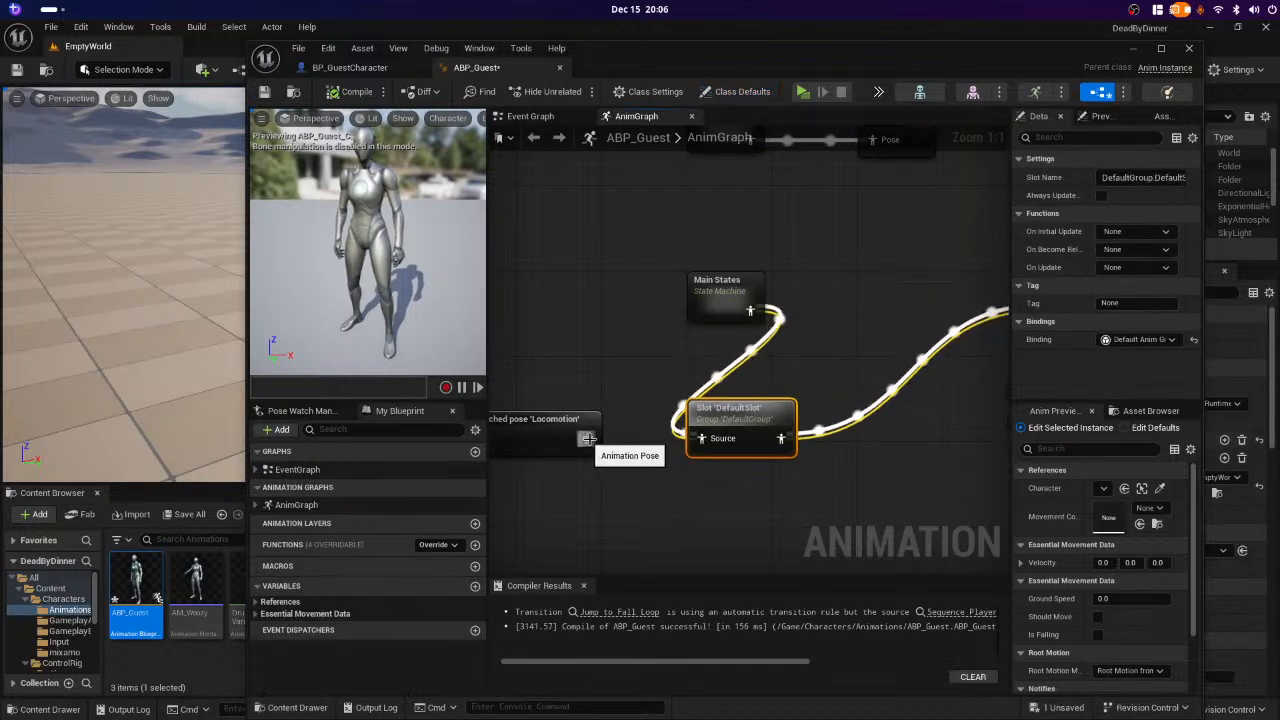
pyautogui.moveTo(590, 443); pyautogui.dragTo(702, 438)
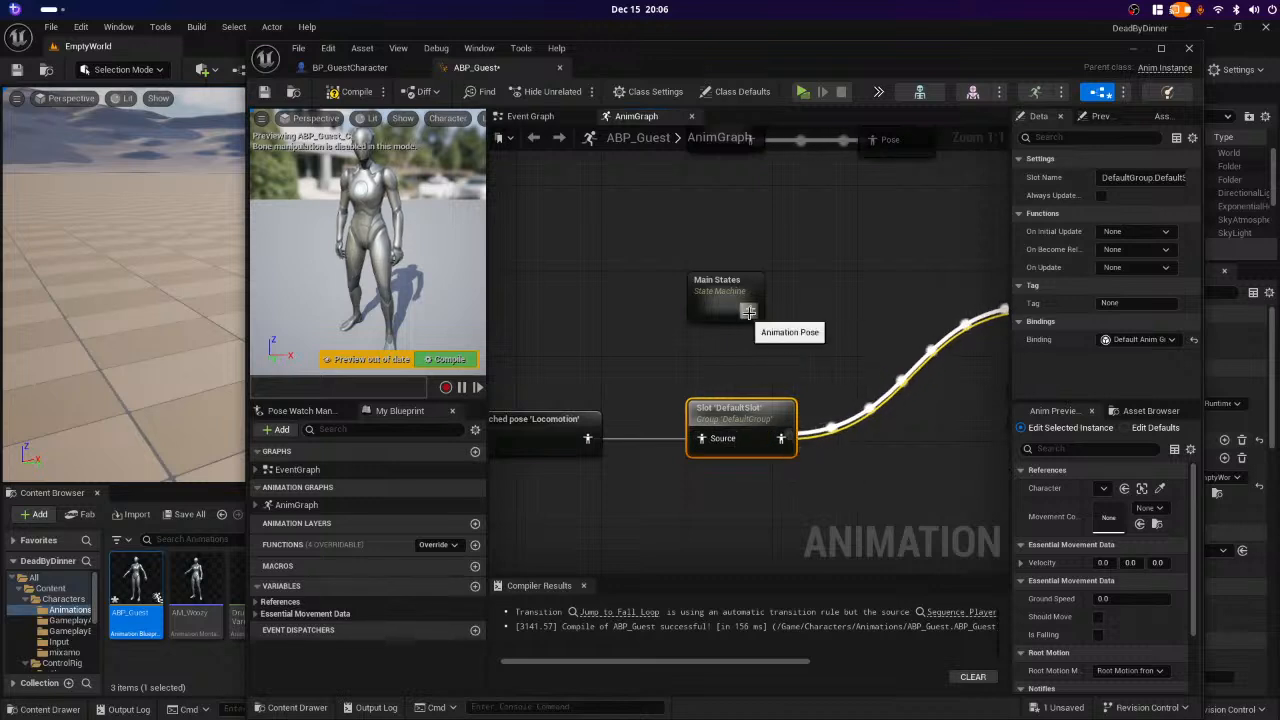
# - Add a Blend Multi node with the Main States output connected to Poses 0, turning off context-sensitive filtering to find it
pyautogui.moveTo(750, 310); pyautogui.dragTo(889, 351)
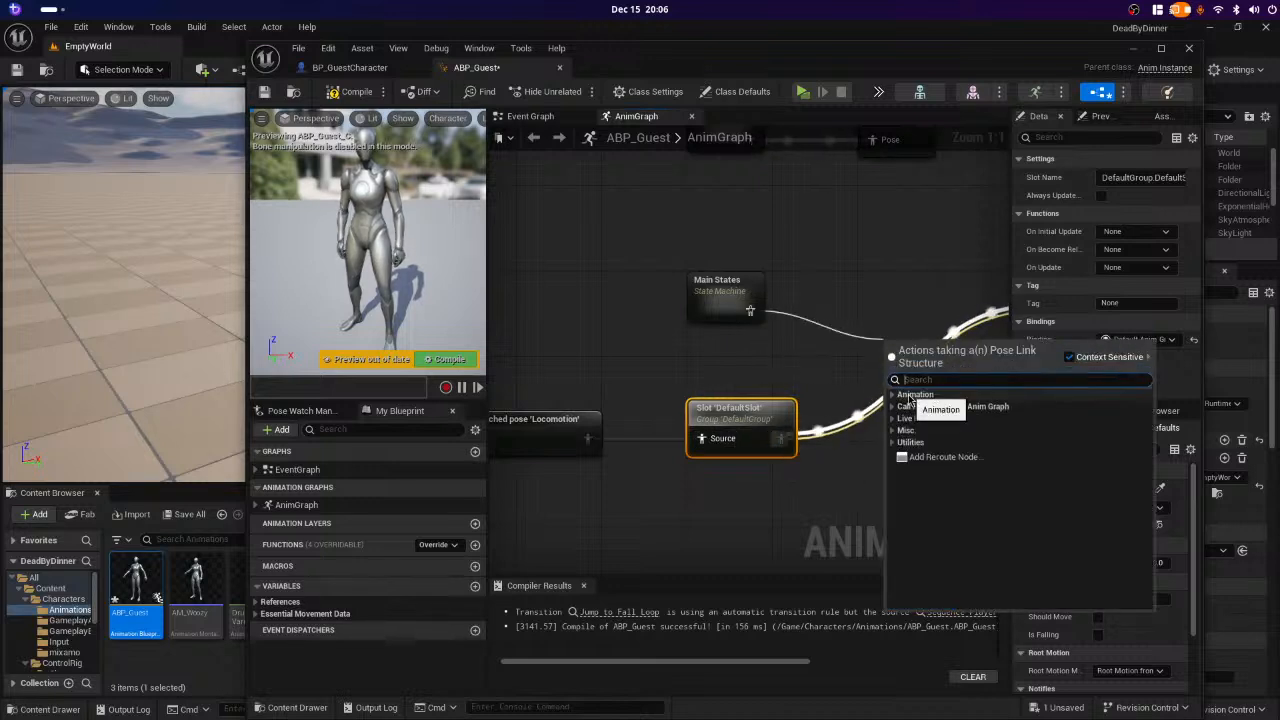
pyautogui.write('blend multi')
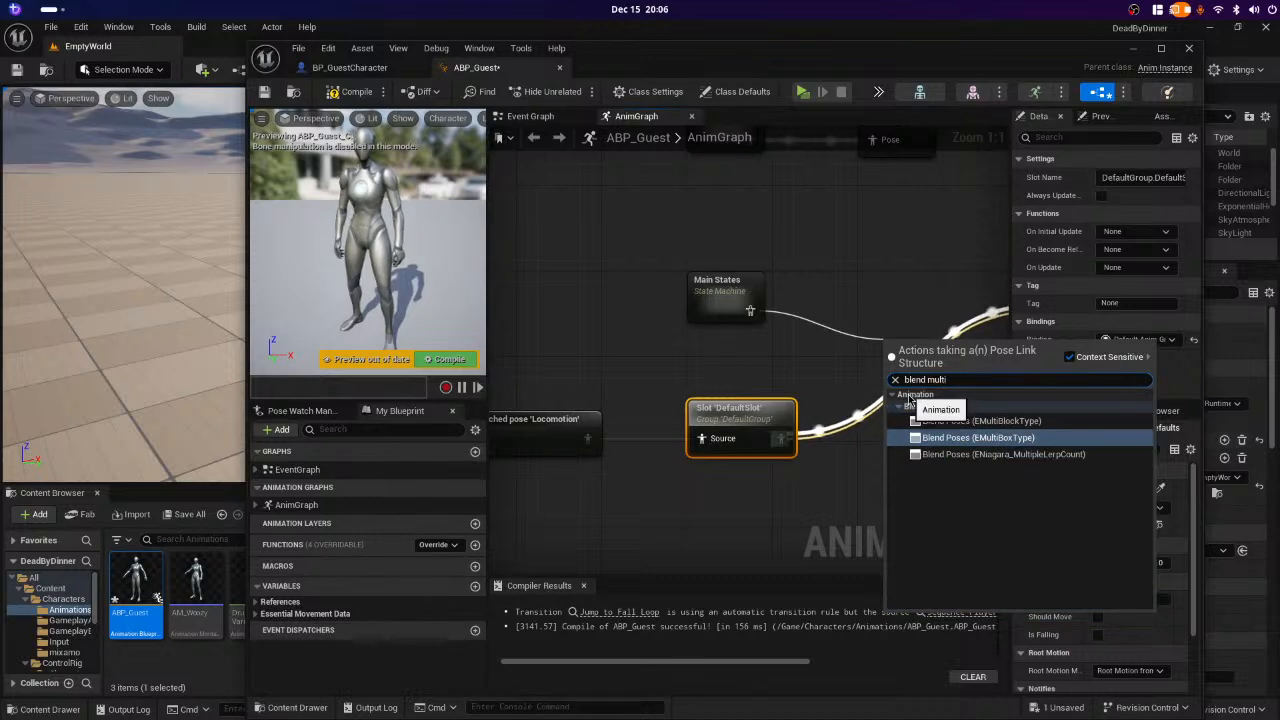
pyautogui.click(1090, 356)
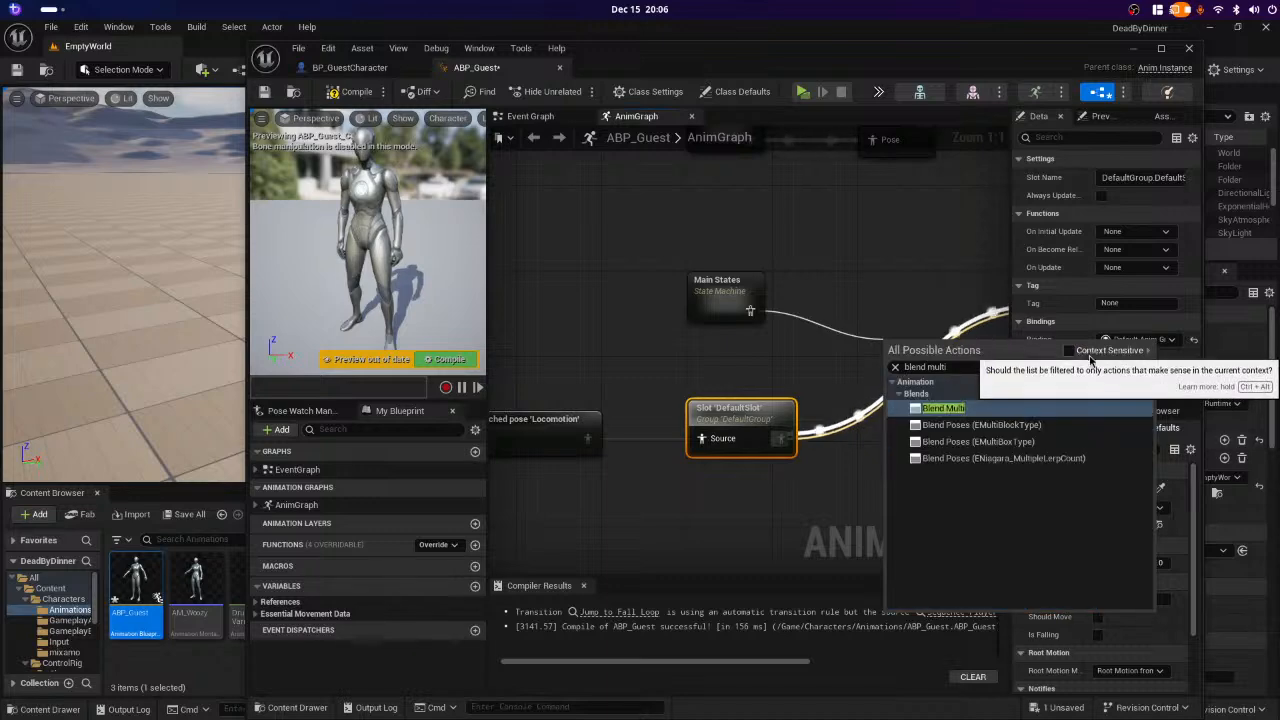
pyautogui.click(940, 408)
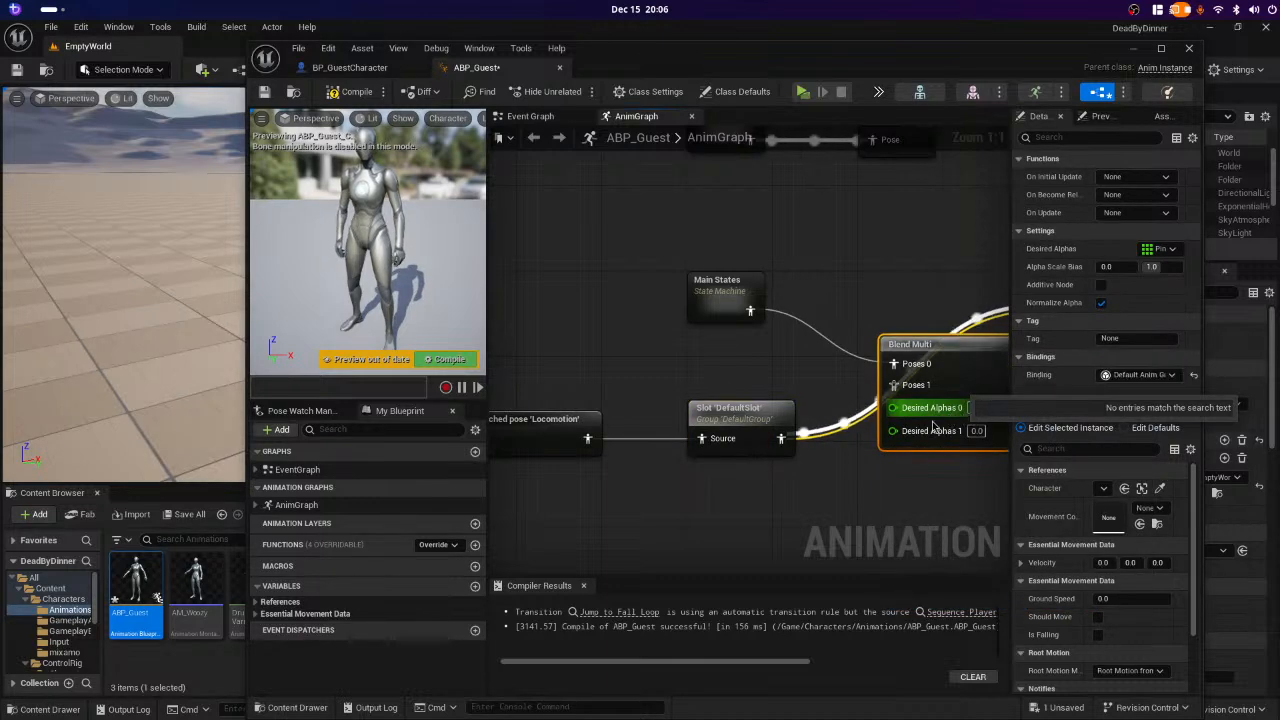
# - Place the Blend Multi node between Main States and Control Rig, and connect its output to the Control Rig's Source
pyautogui.moveTo(773, 375); pyautogui.dragTo(668, 344, button='right')
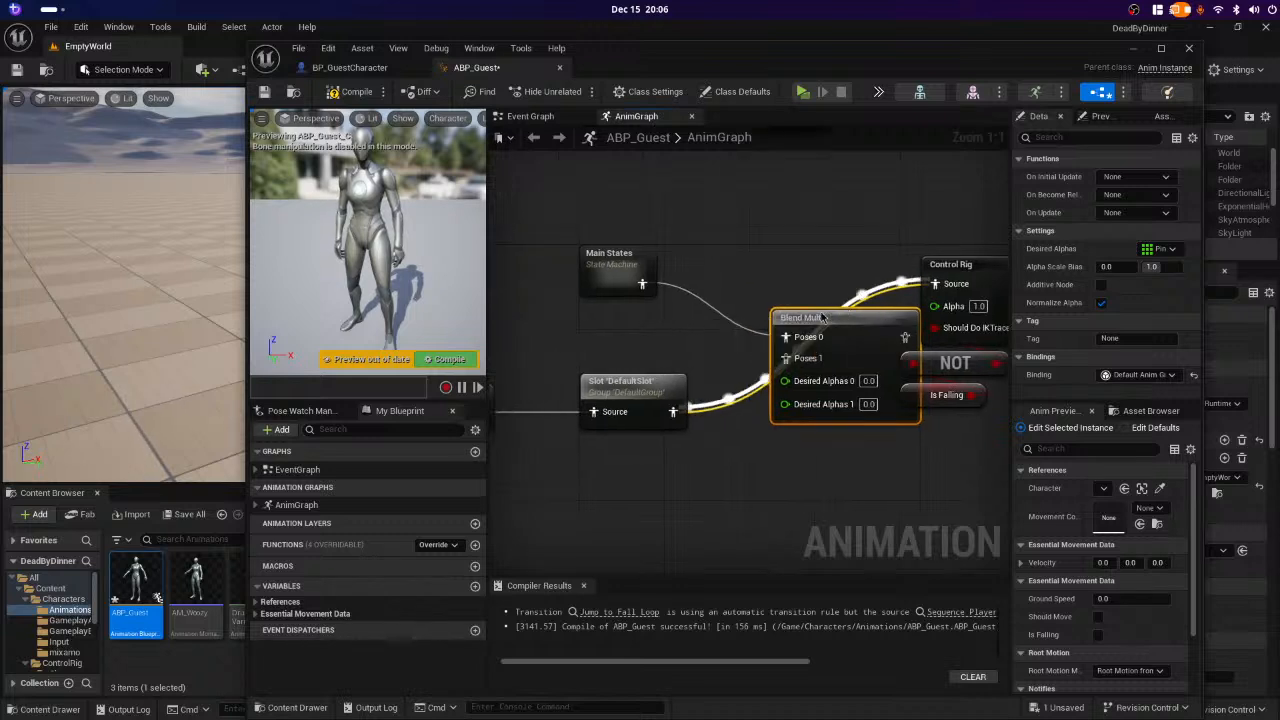
pyautogui.moveTo(830, 313); pyautogui.dragTo(795, 285)
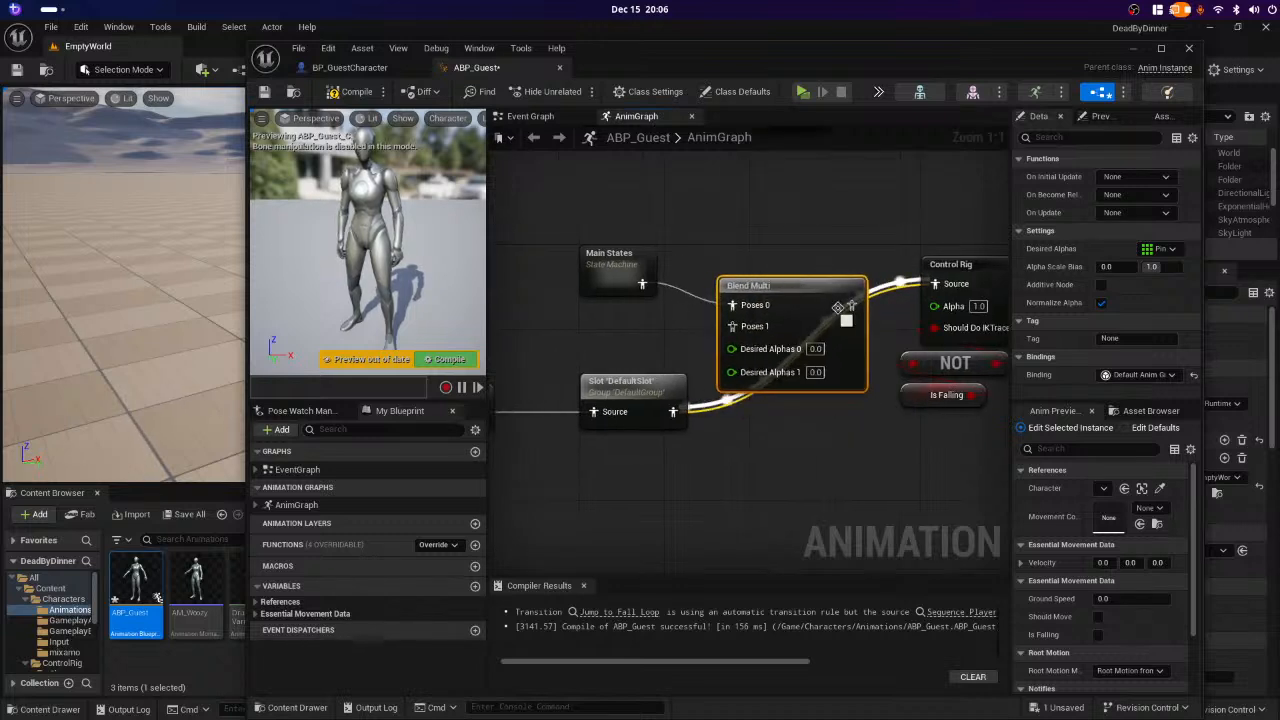
pyautogui.moveTo(924, 286); pyautogui.dragTo(935, 284)
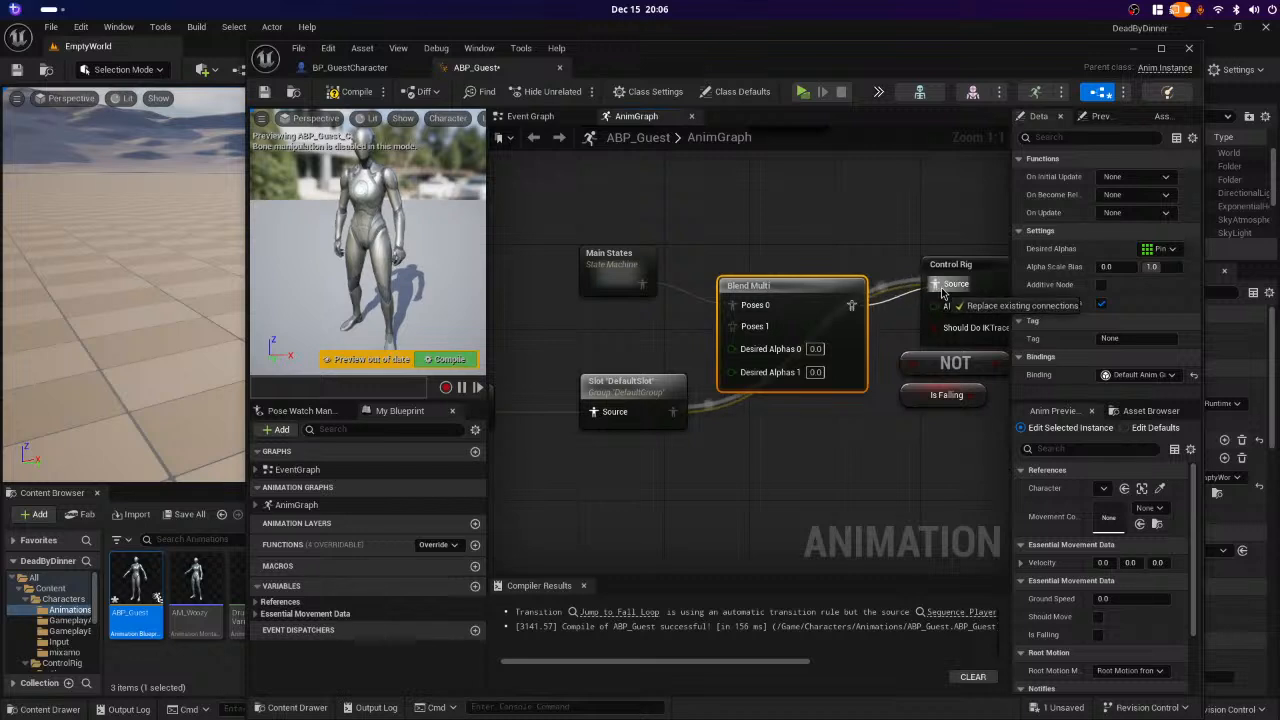
# - Connect the DefaultSlot output to Poses 1 of Blend Multi, set both Desired Alphas to 0.5, and compile and save ABP_Guest
pyautogui.moveTo(674, 412); pyautogui.dragTo(734, 326)
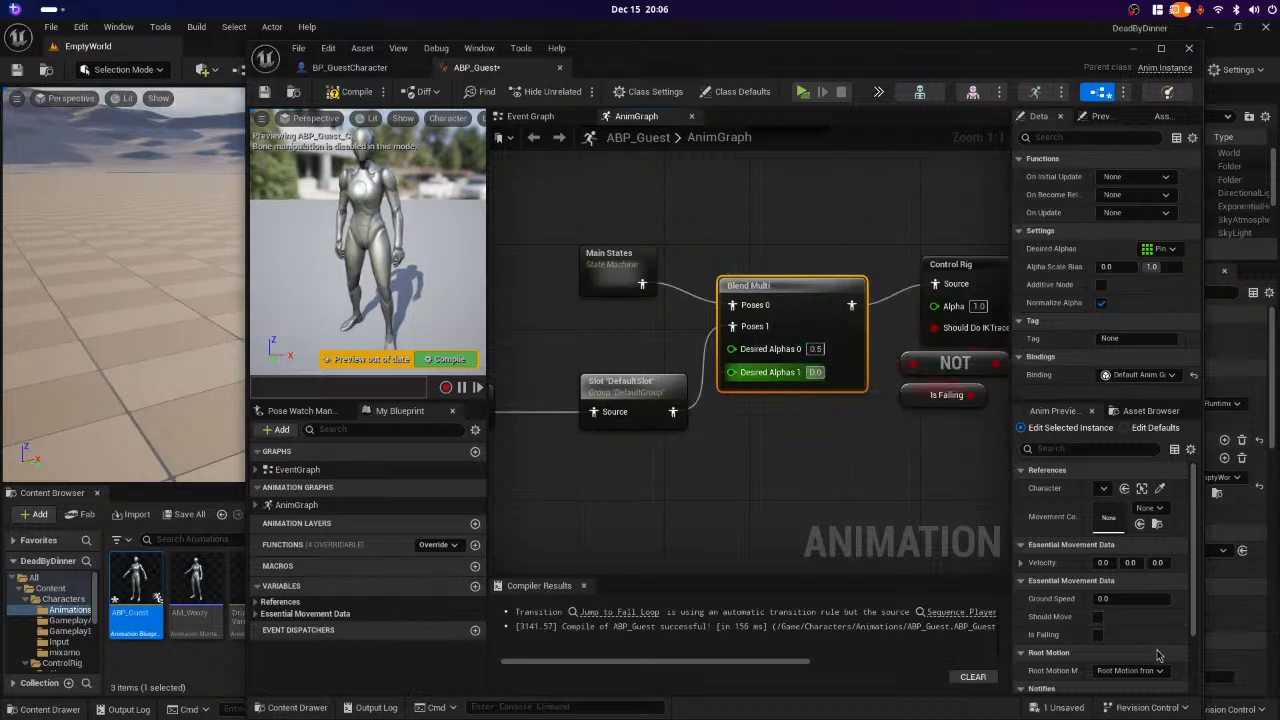
pyautogui.write('50.0')
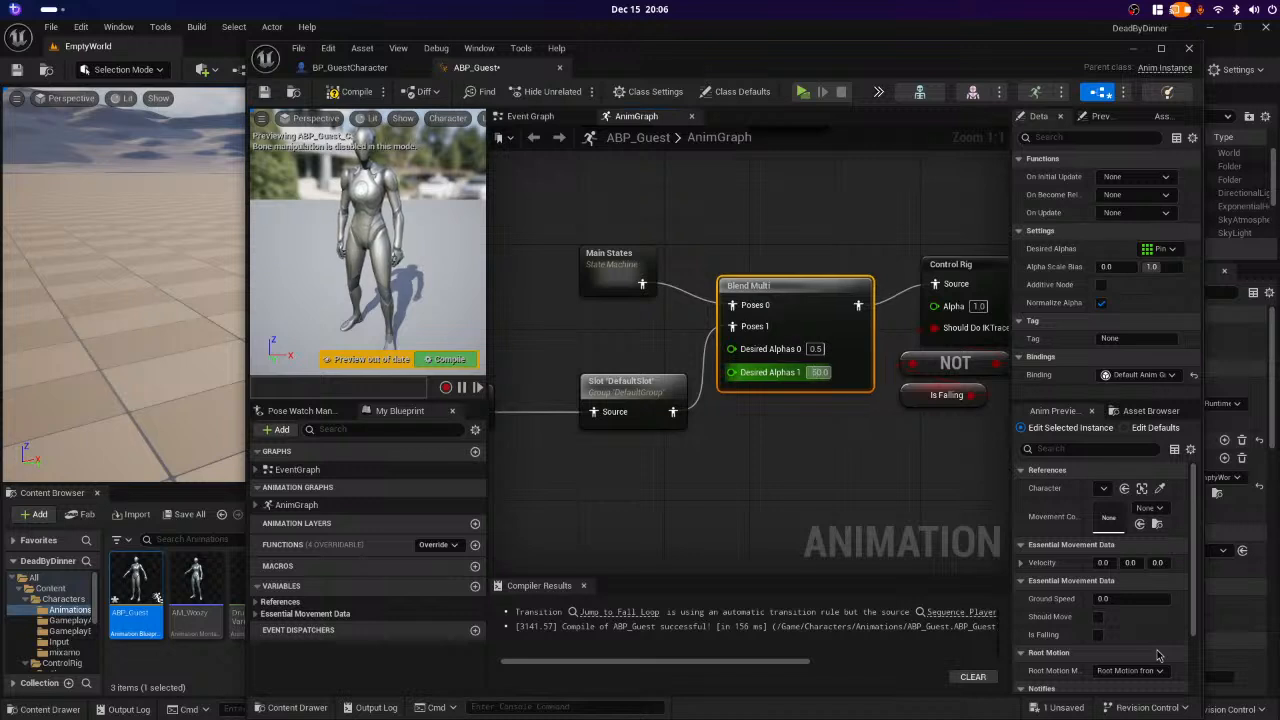
pyautogui.press('BackSpace')
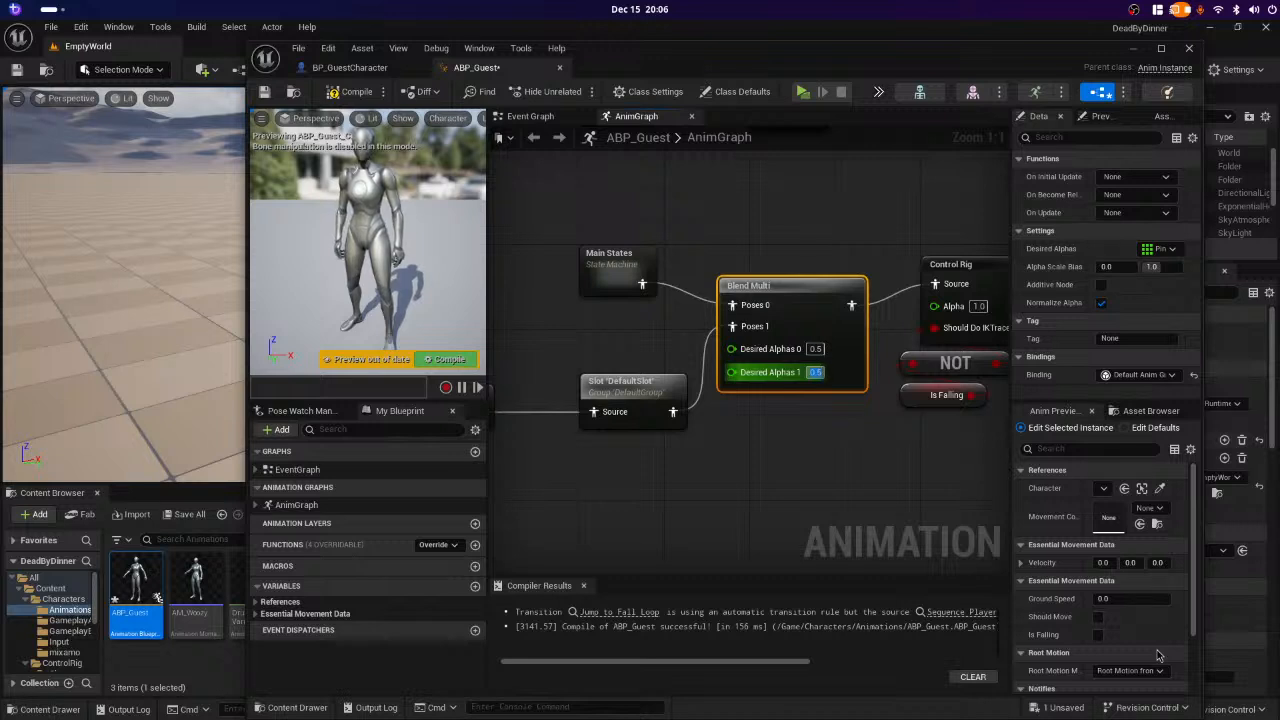
pyautogui.click(345, 92)
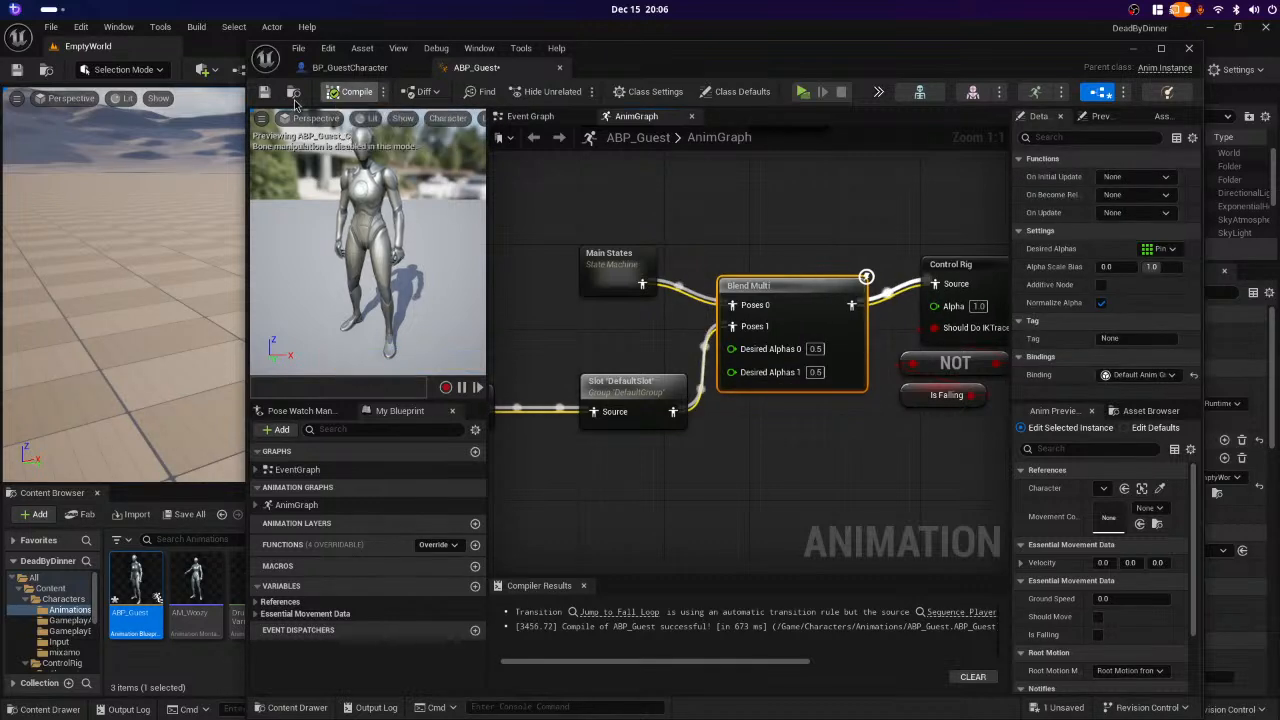
pyautogui.click(265, 92)
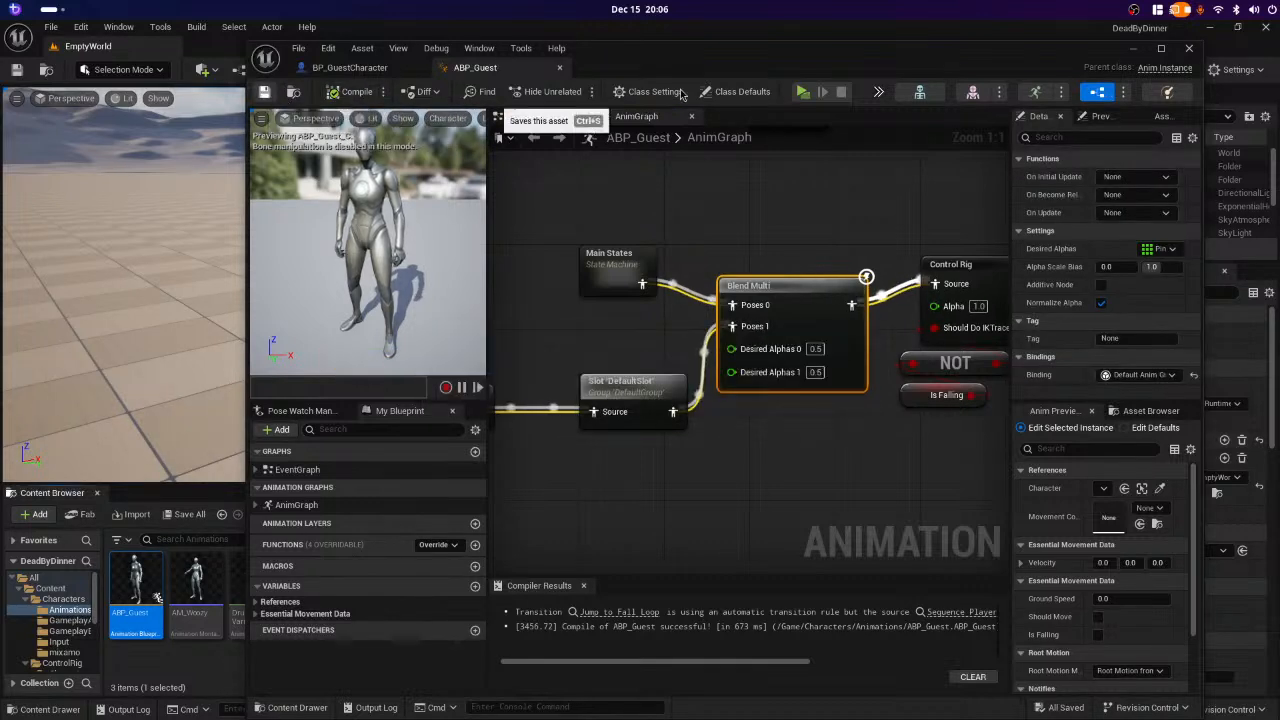
# - Play-test the blended woozy animation in a preview session while moving the guest forward, and end the session
pyautogui.click(804, 95)
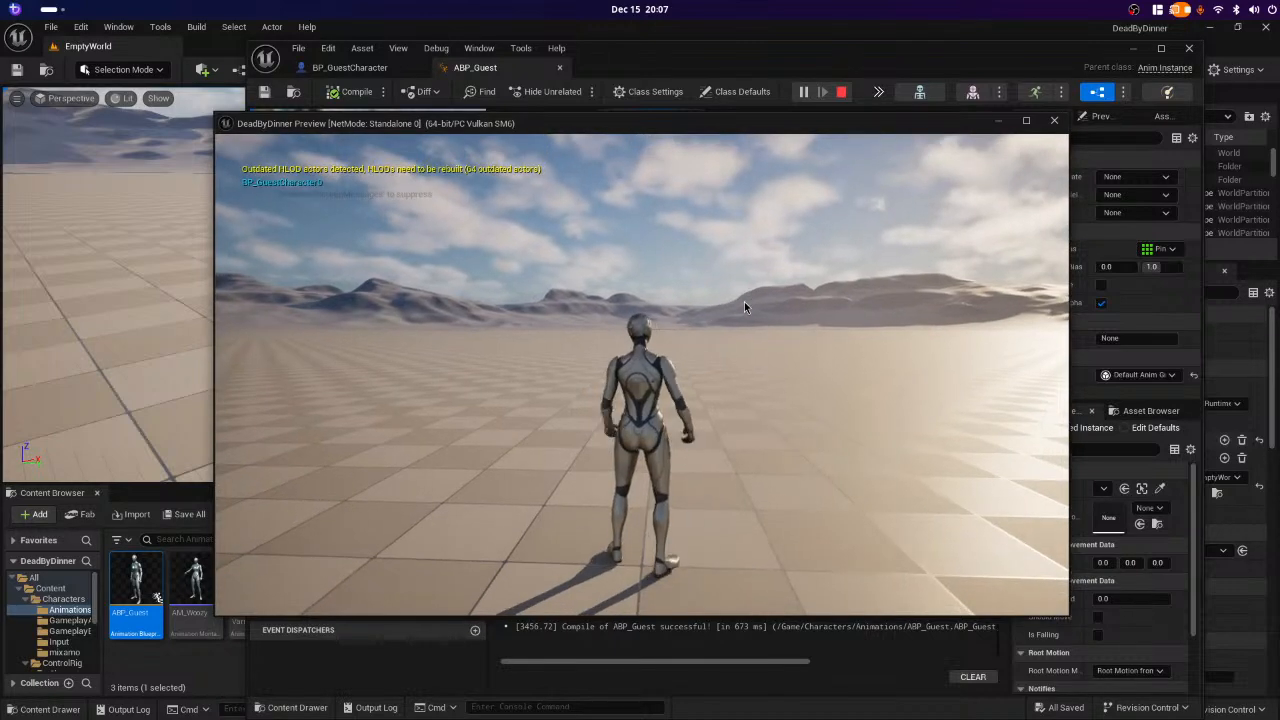
pyautogui.press('w')
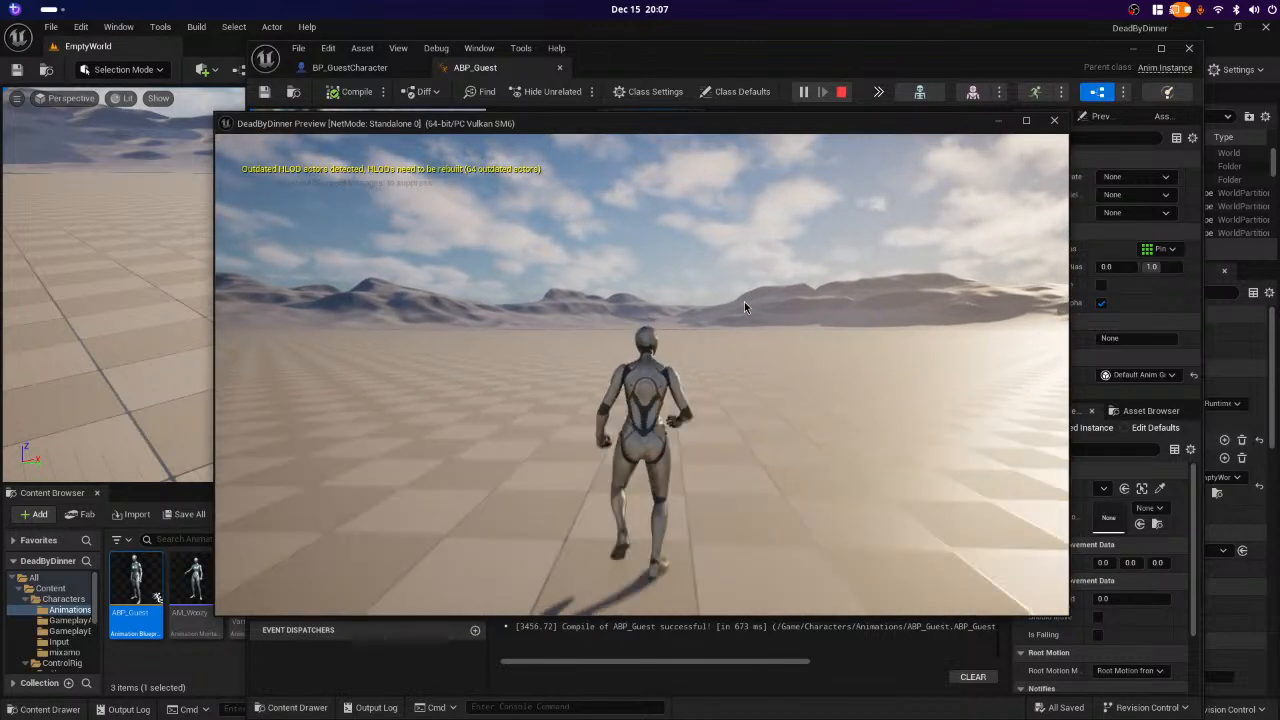
pyautogui.press('w')
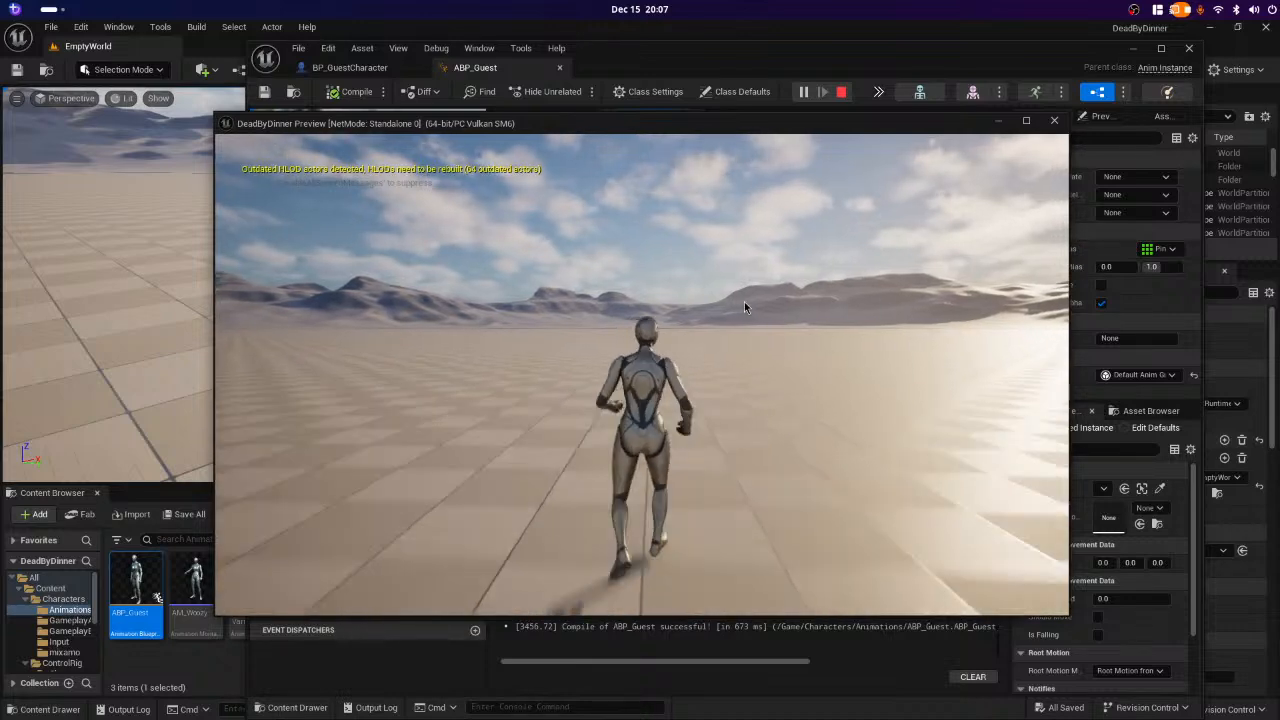
pyautogui.press('w')
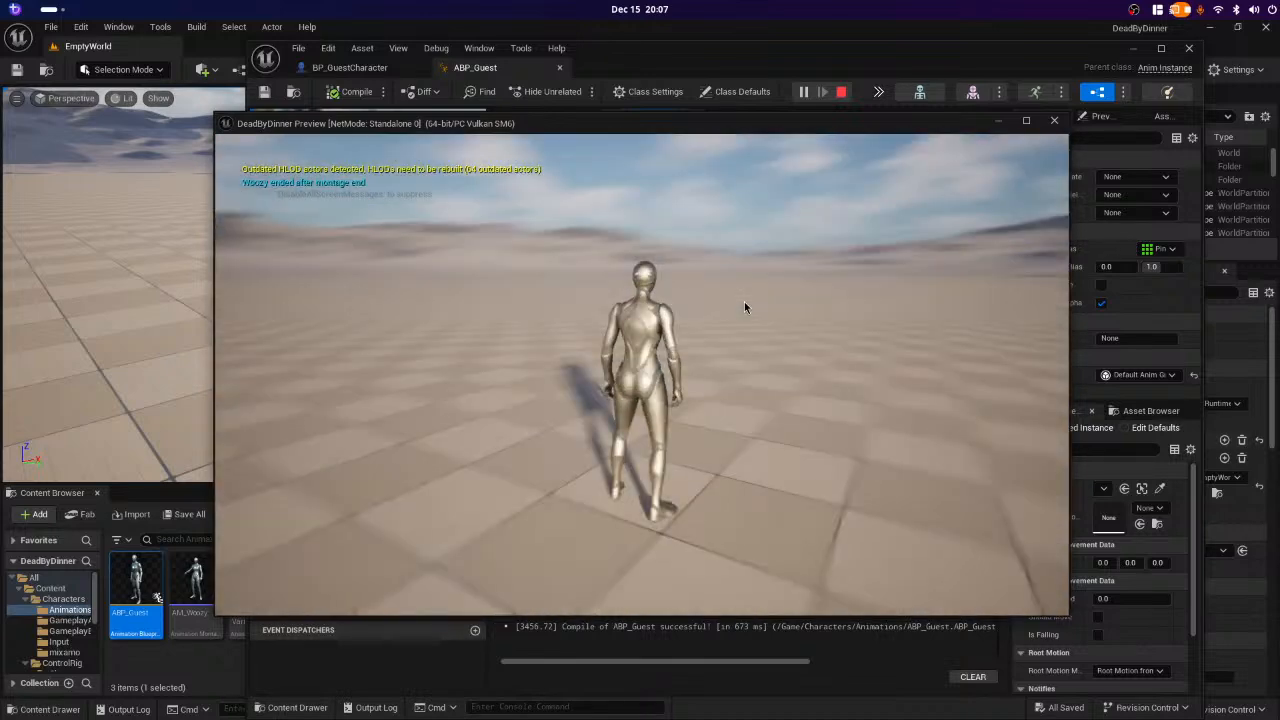
pyautogui.press('w')
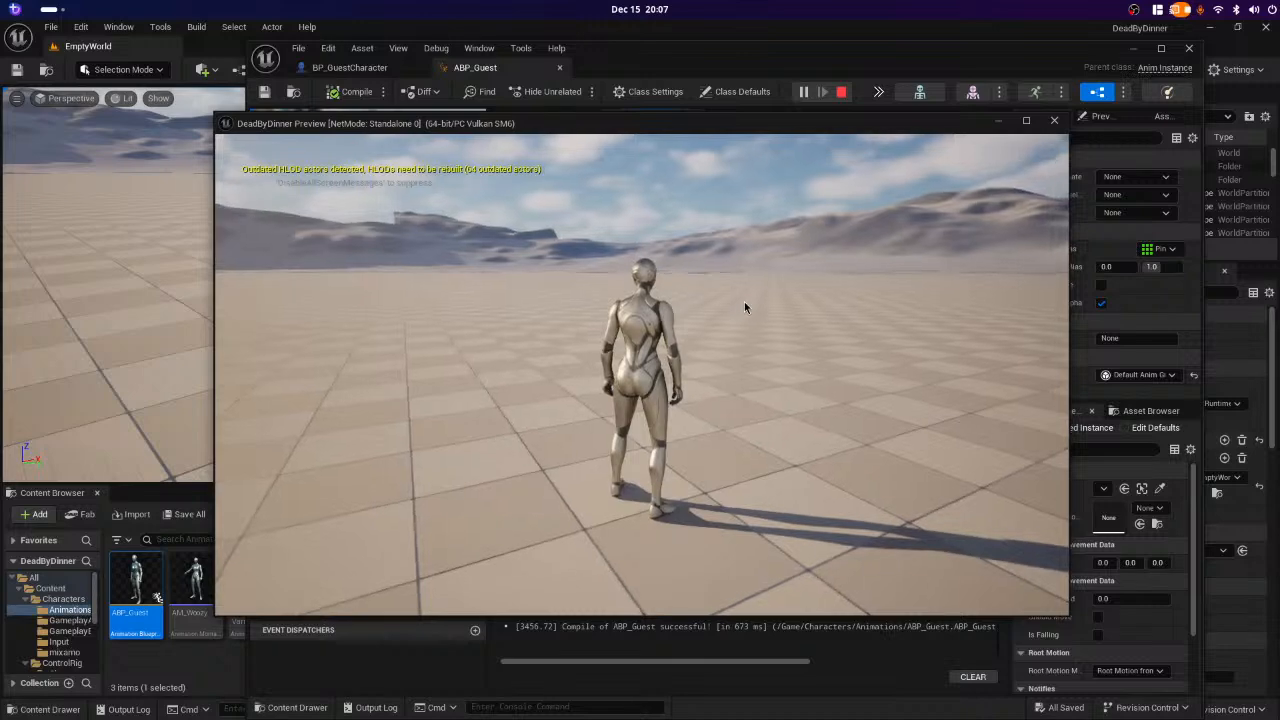
pyautogui.press('w')
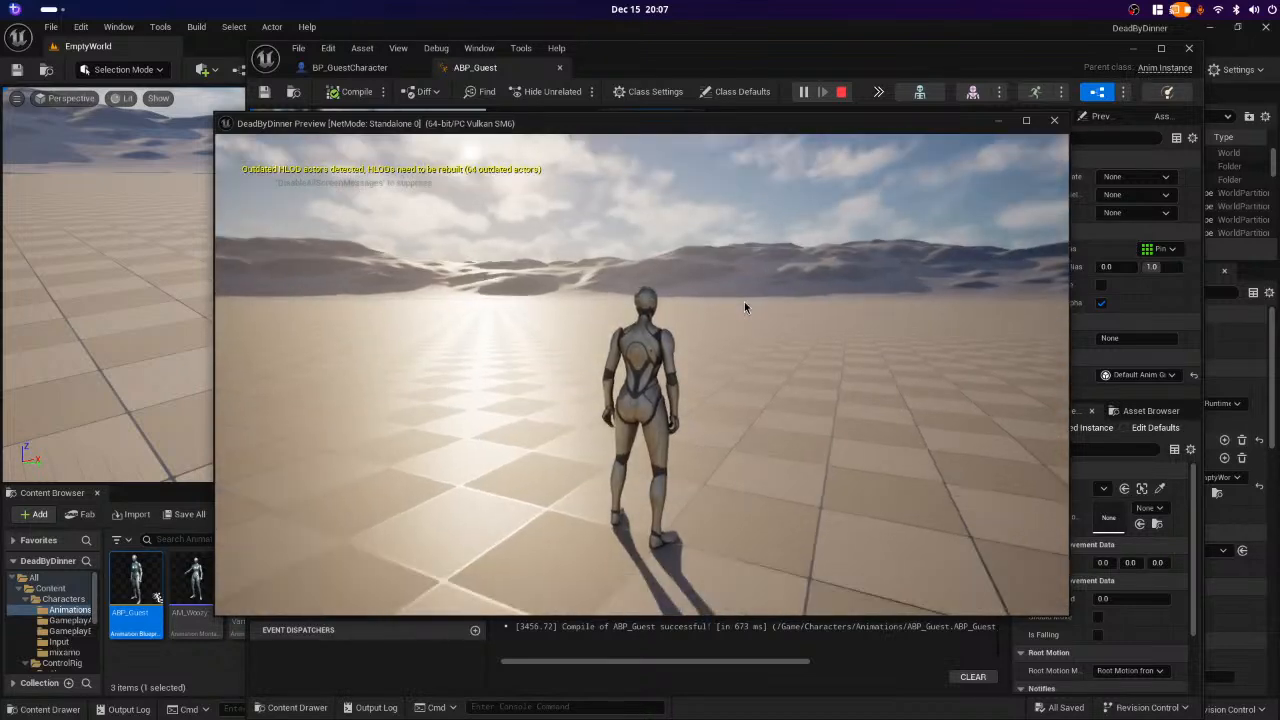
pyautogui.press('Escape')
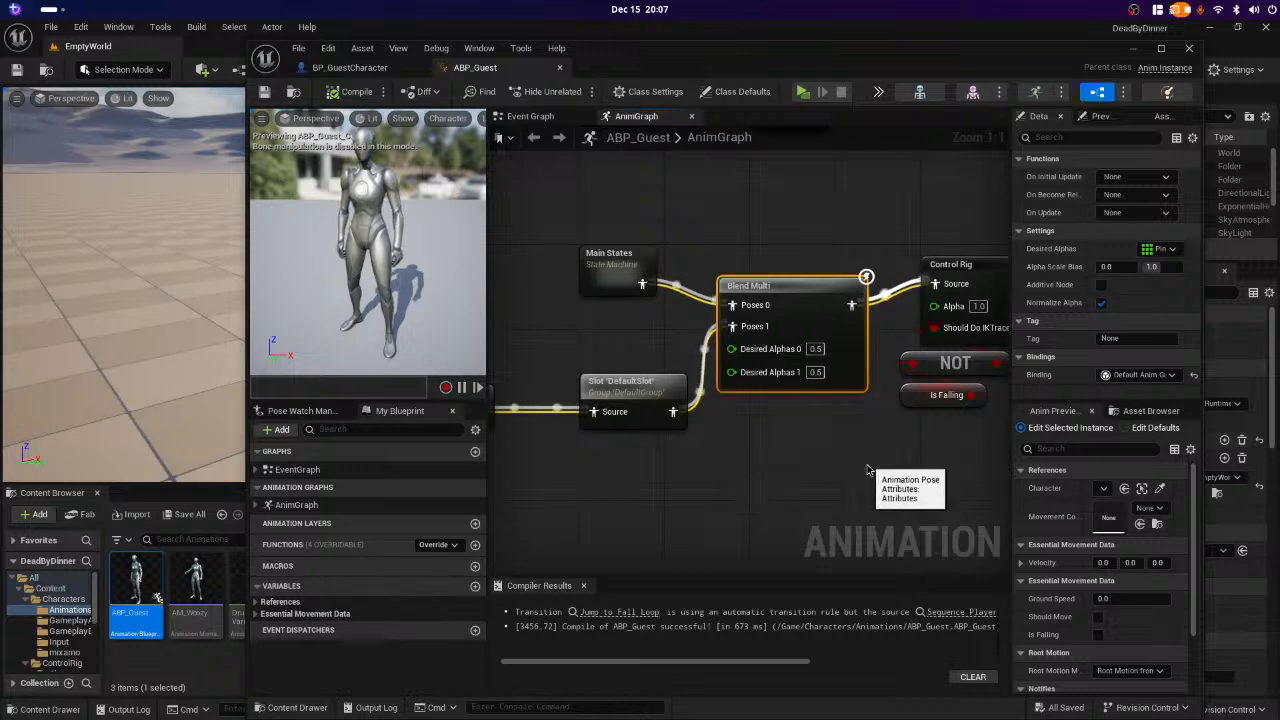
# - Check the Blend Multi section of the Unreal Engine documentation in the browser, and return to the ABP_Guest editor window
pyautogui.hotkey('alt', 'Tab')
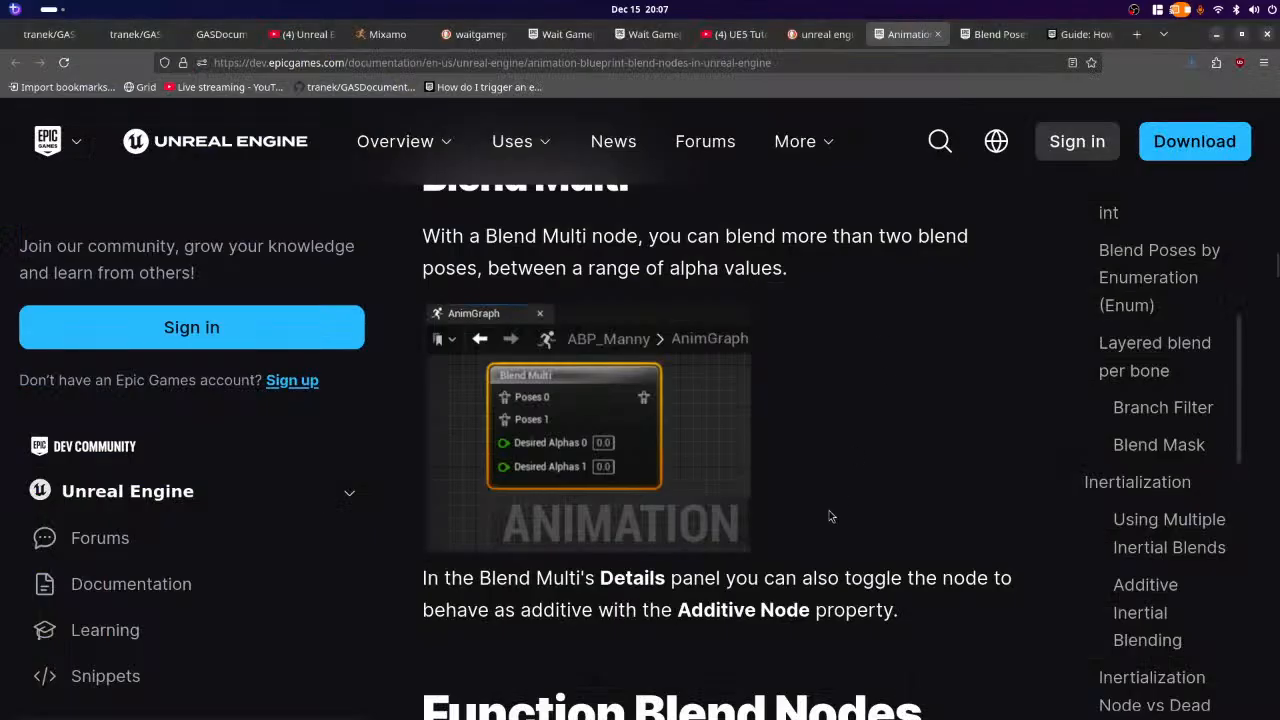
pyautogui.press('super')
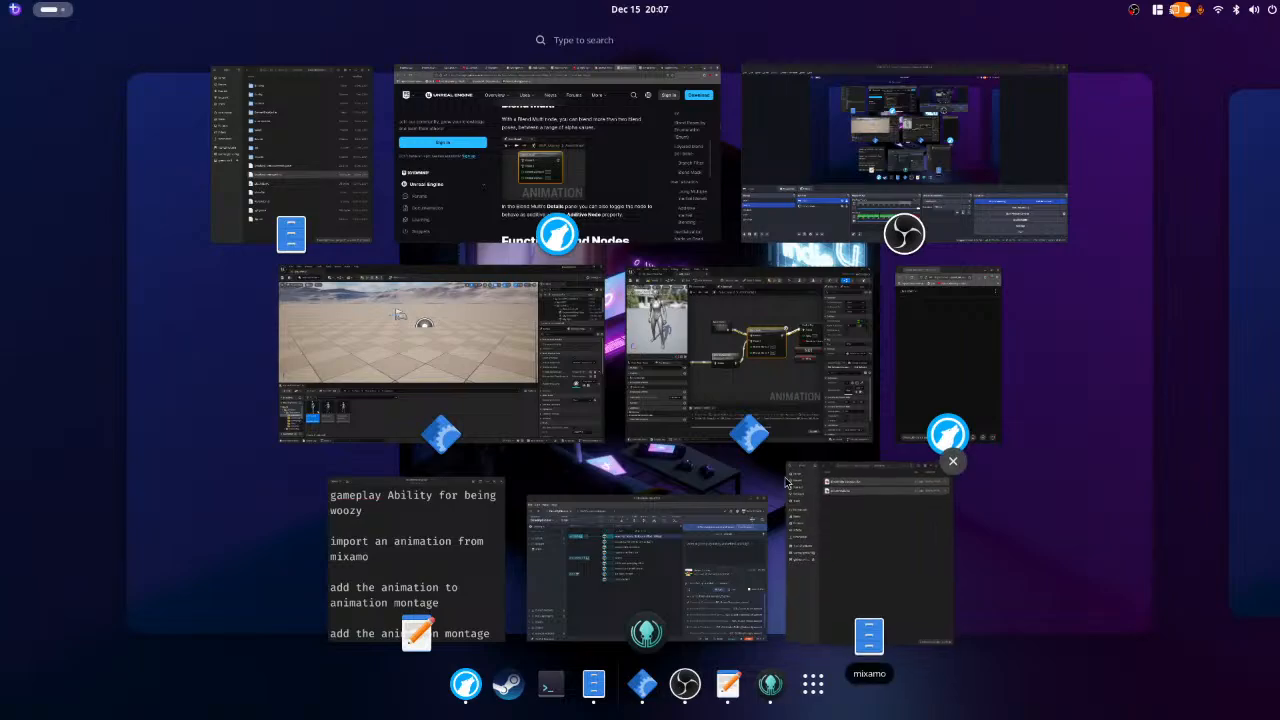
pyautogui.click(748, 398)
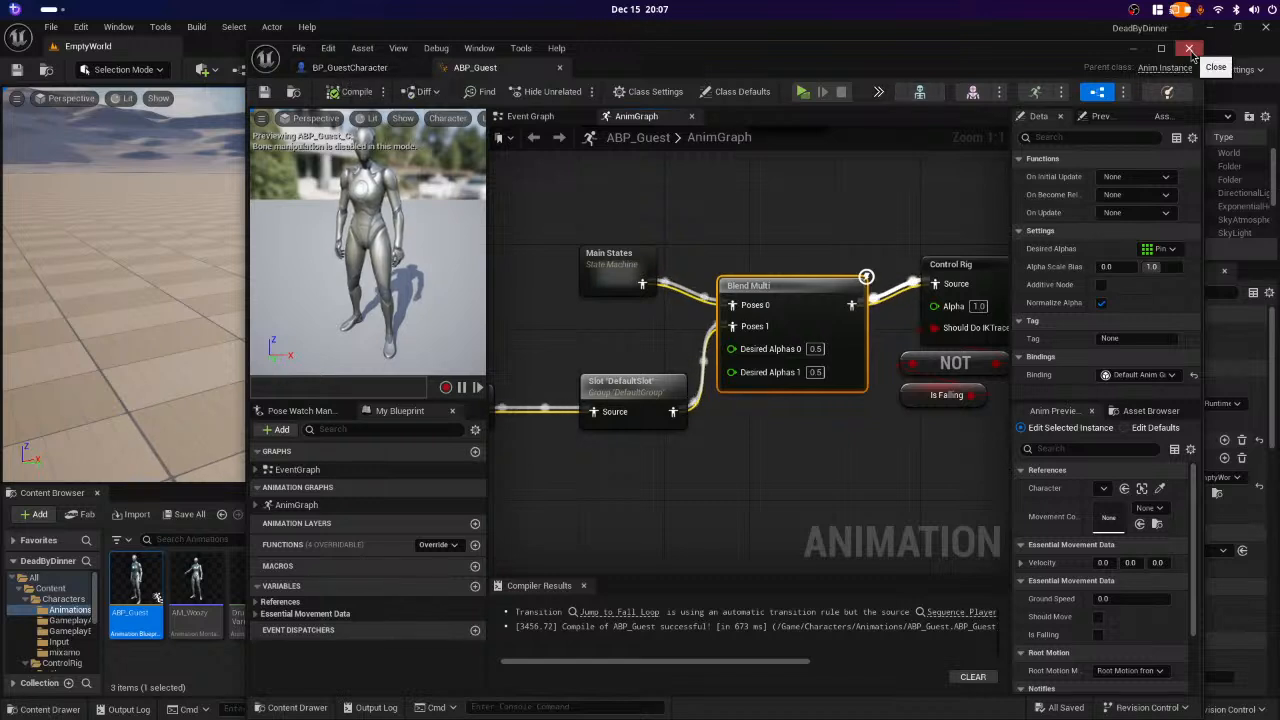
# - Open the GA_Guest_Wooz ability, enable Only Trigger Once on the WaitGameplayTagRemove node, and compile and save the blueprint
pyautogui.click(72, 621)
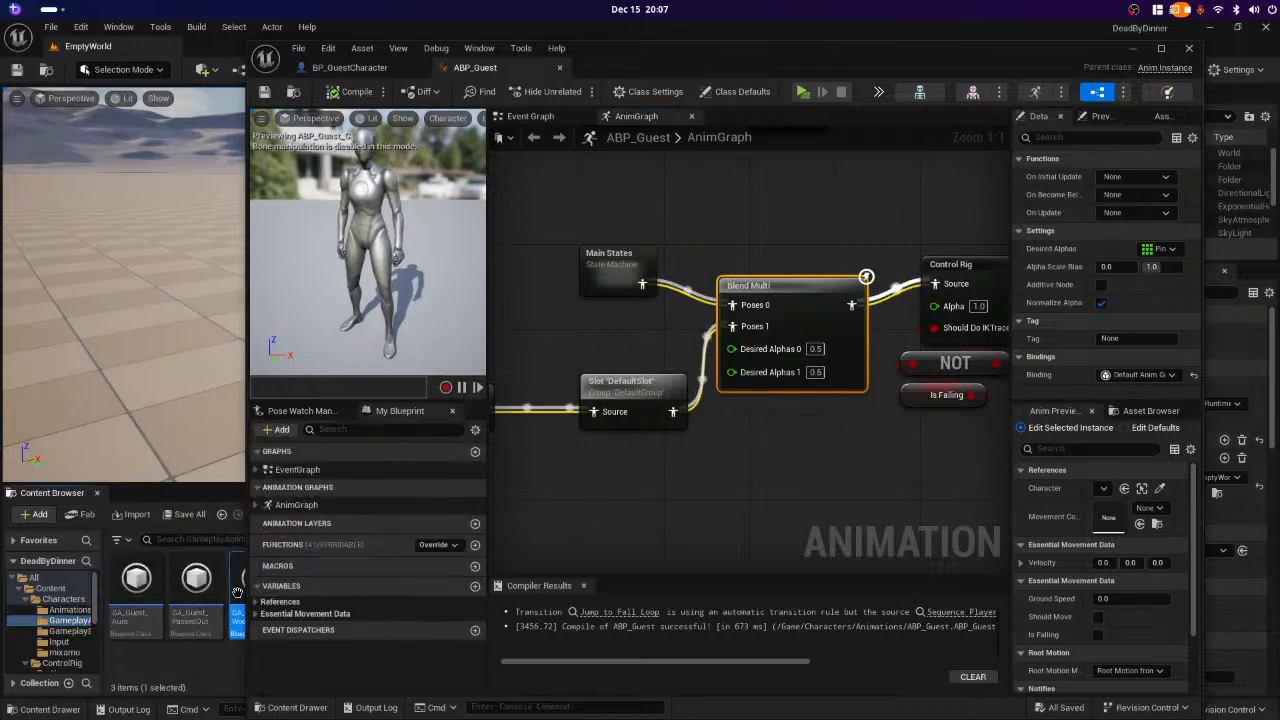
pyautogui.doubleClick(238, 596)
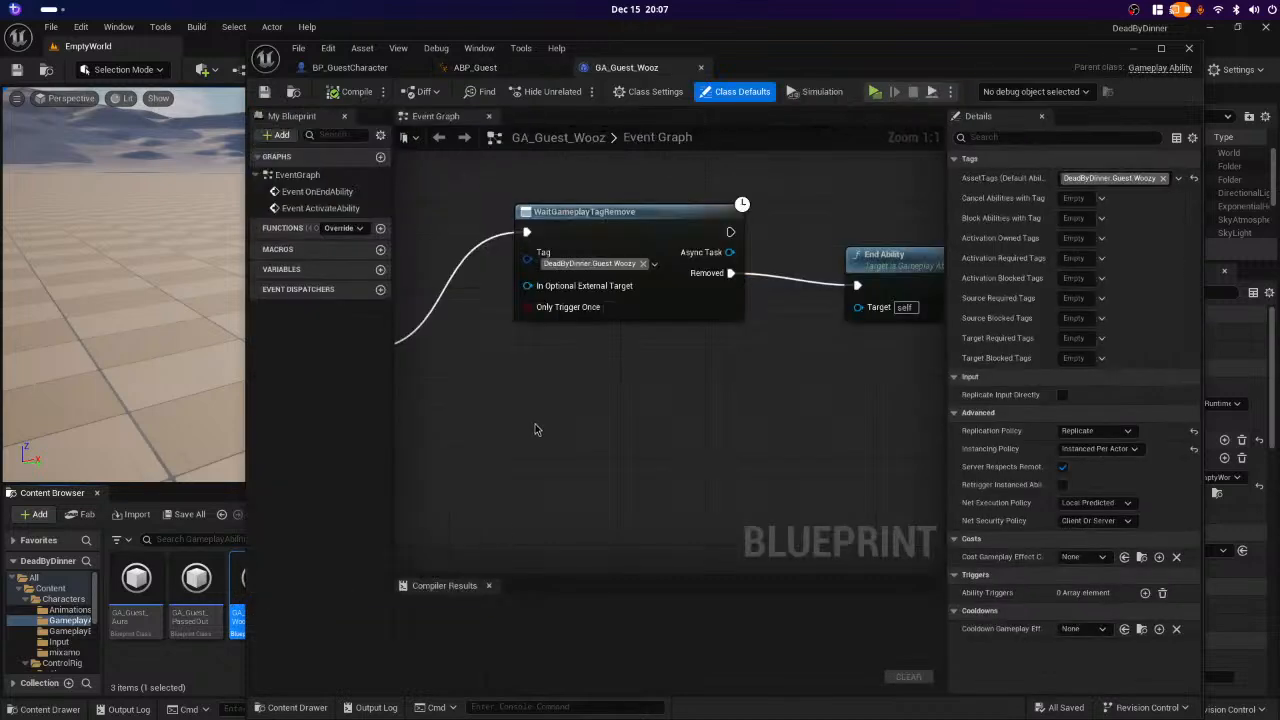
pyautogui.moveTo(537, 422); pyautogui.dragTo(543, 450, button='right')
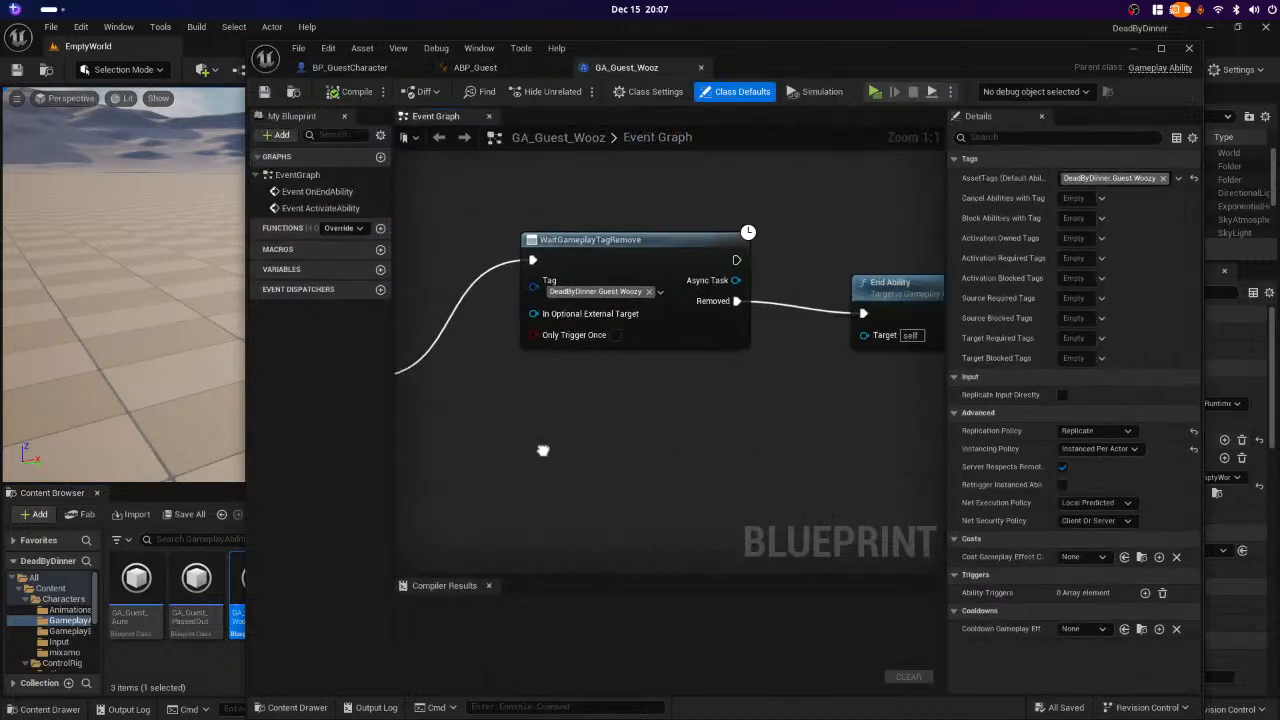
pyautogui.click(606, 335)
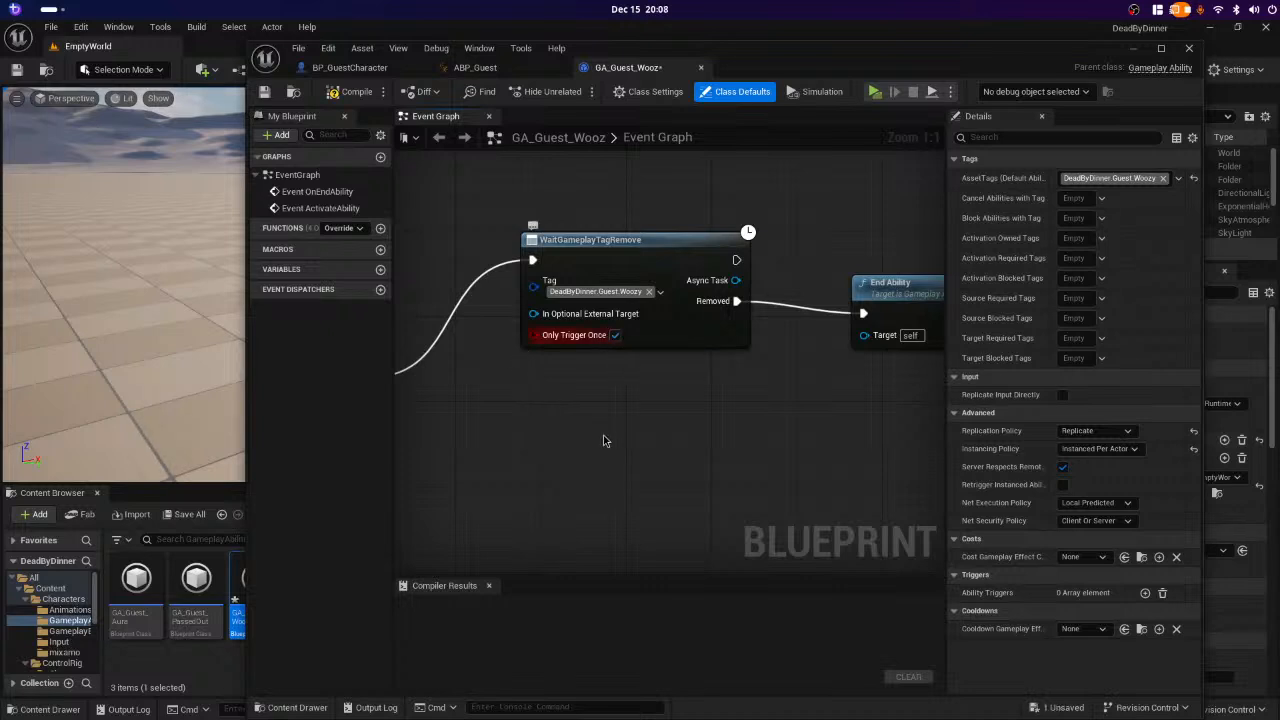
pyautogui.click(356, 92)
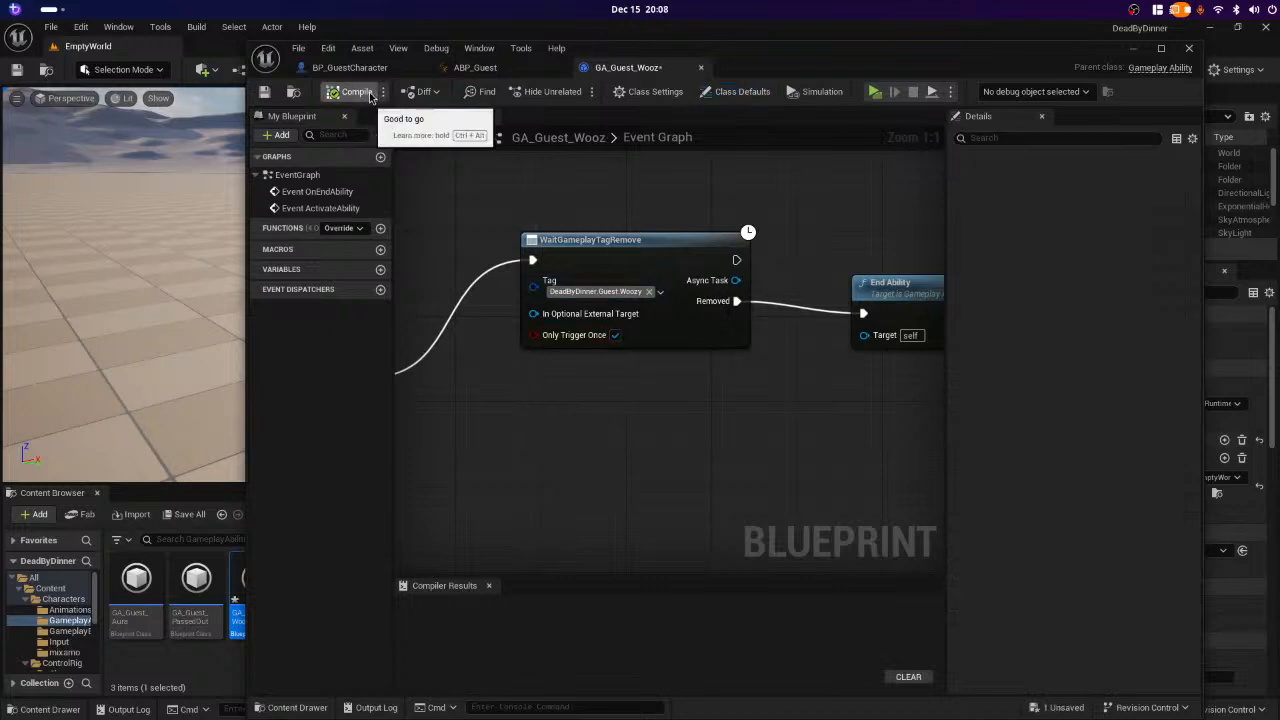
pyautogui.click(265, 92)
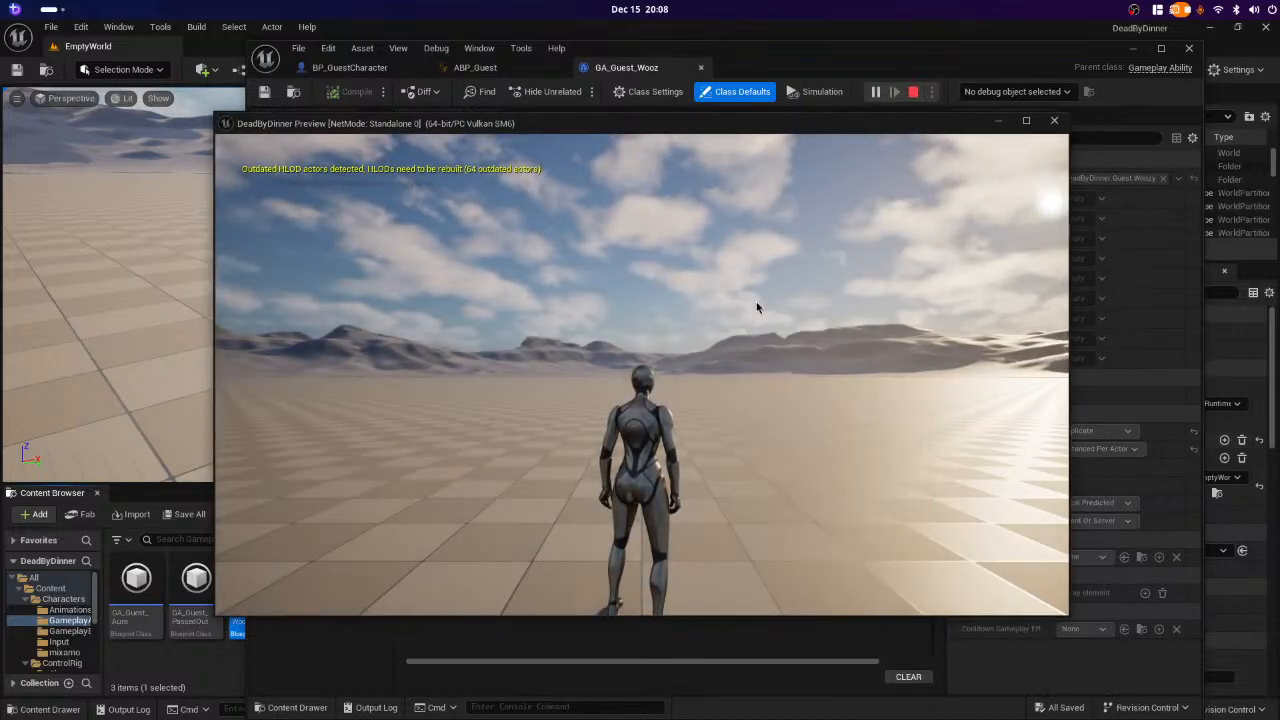
# - Play-test the guest's movement with the changed woozy ability in a preview session, and end the session
pyautogui.click(718, 336)
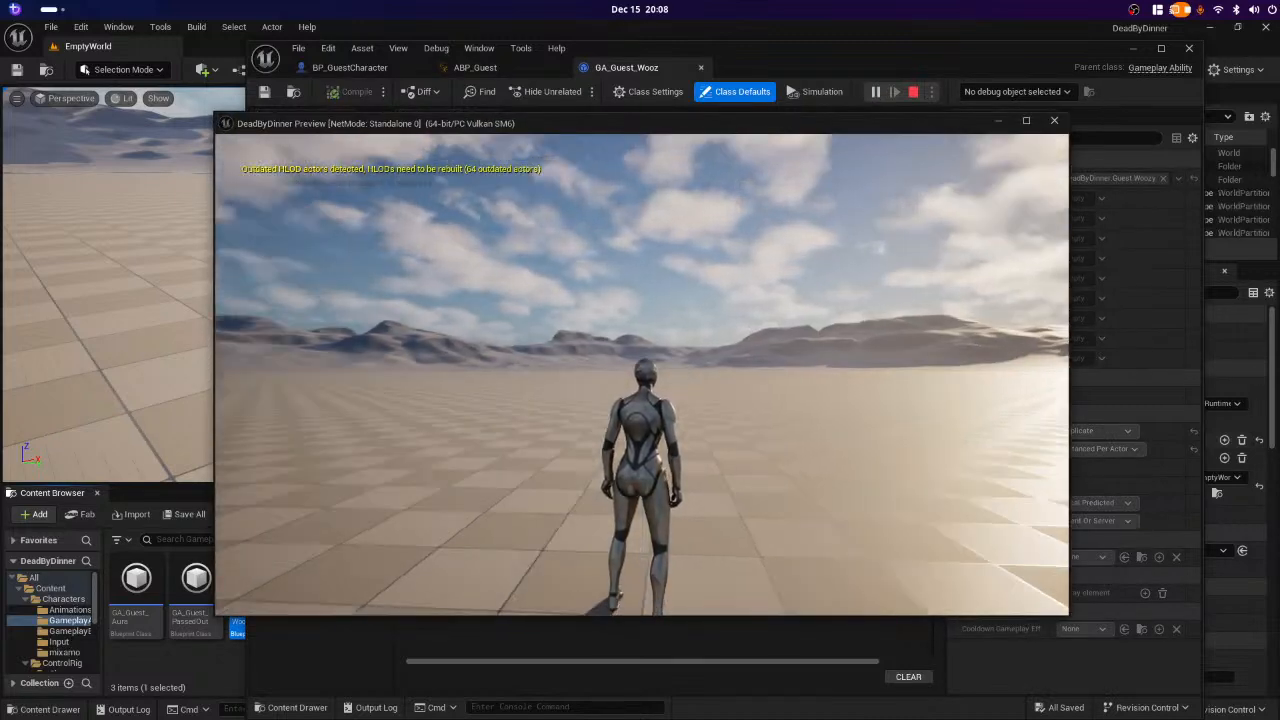
pyautogui.press('w')
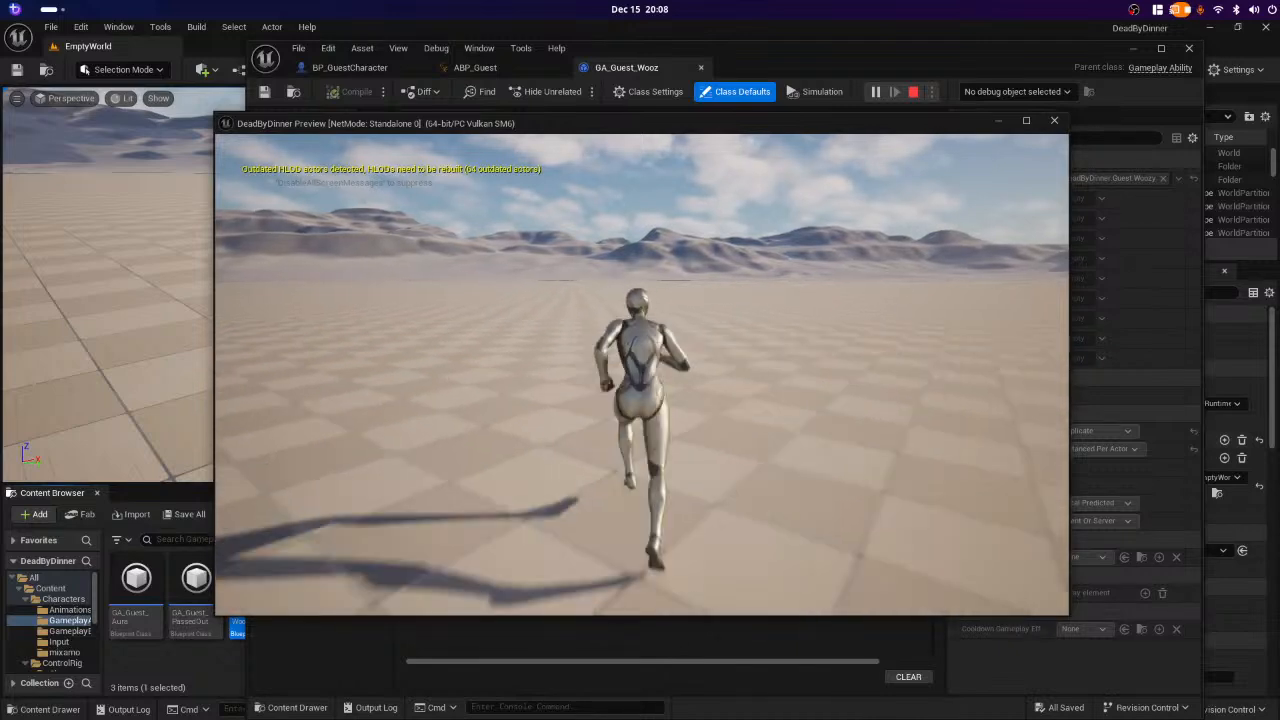
pyautogui.press('Escape')
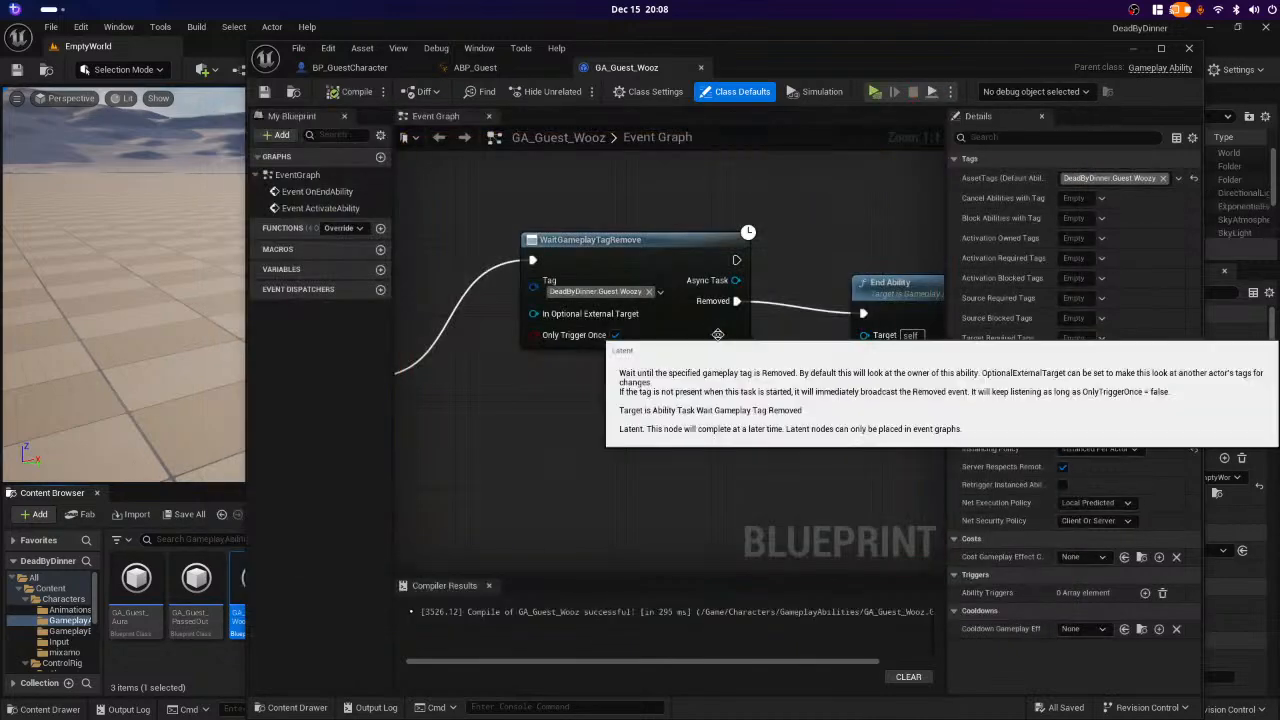
# - Examine the GA_Guest_Wooz event graph from WaitGameplayTagAdd through the cast and PlayMontageAndWait to WaitGameplayTagRemove and End Ability
pyautogui.moveTo(571, 427); pyautogui.dragTo(930, 362, button='right')
pyautogui.moveTo(440, 515); pyautogui.dragTo(666, 475, button='right')
pyautogui.moveTo(516, 517); pyautogui.dragTo(769, 536, button='right')
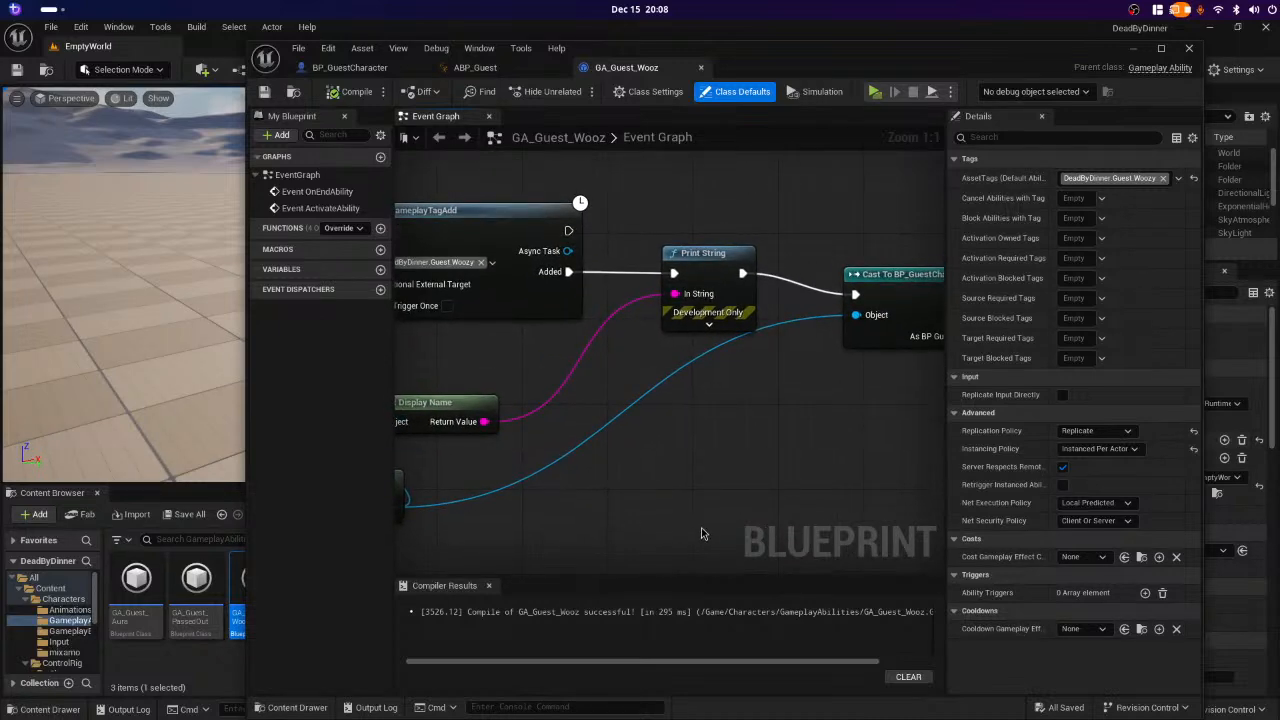
pyautogui.moveTo(658, 358); pyautogui.dragTo(806, 361, button='right')
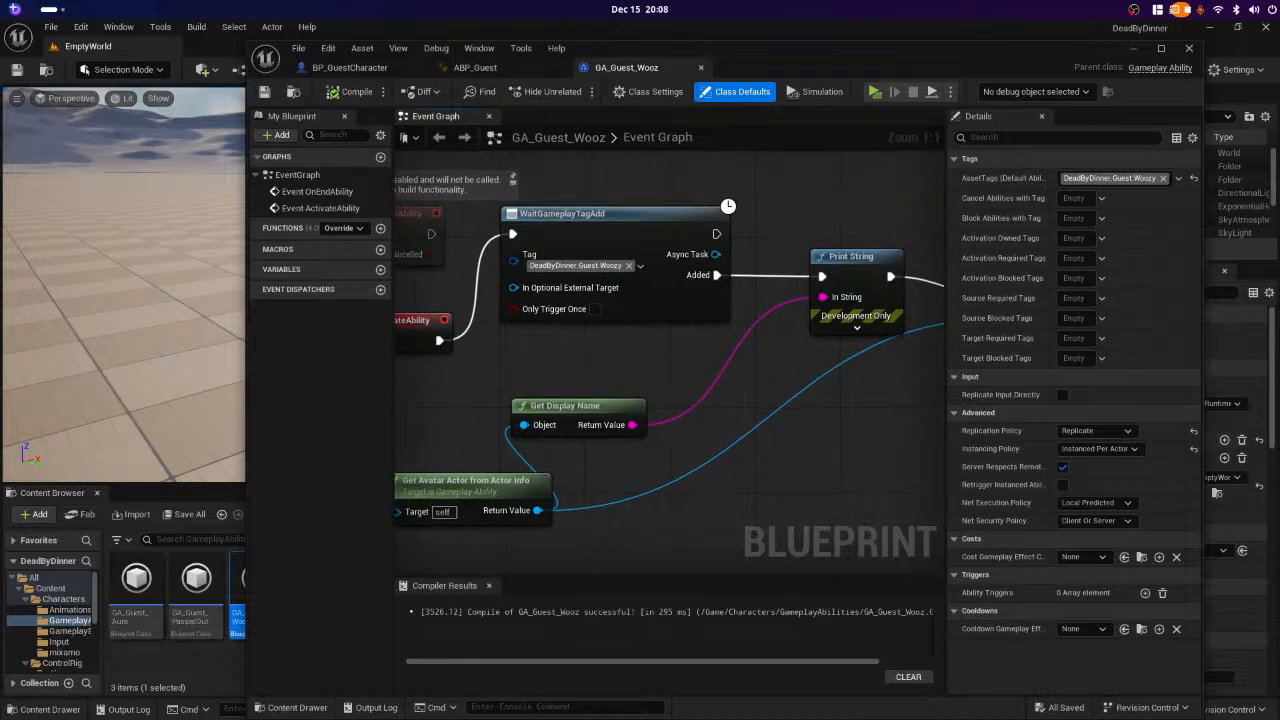
pyautogui.moveTo(579, 350); pyautogui.dragTo(459, 418, button='right')
pyautogui.moveTo(681, 472); pyautogui.dragTo(752, 414, button='right')
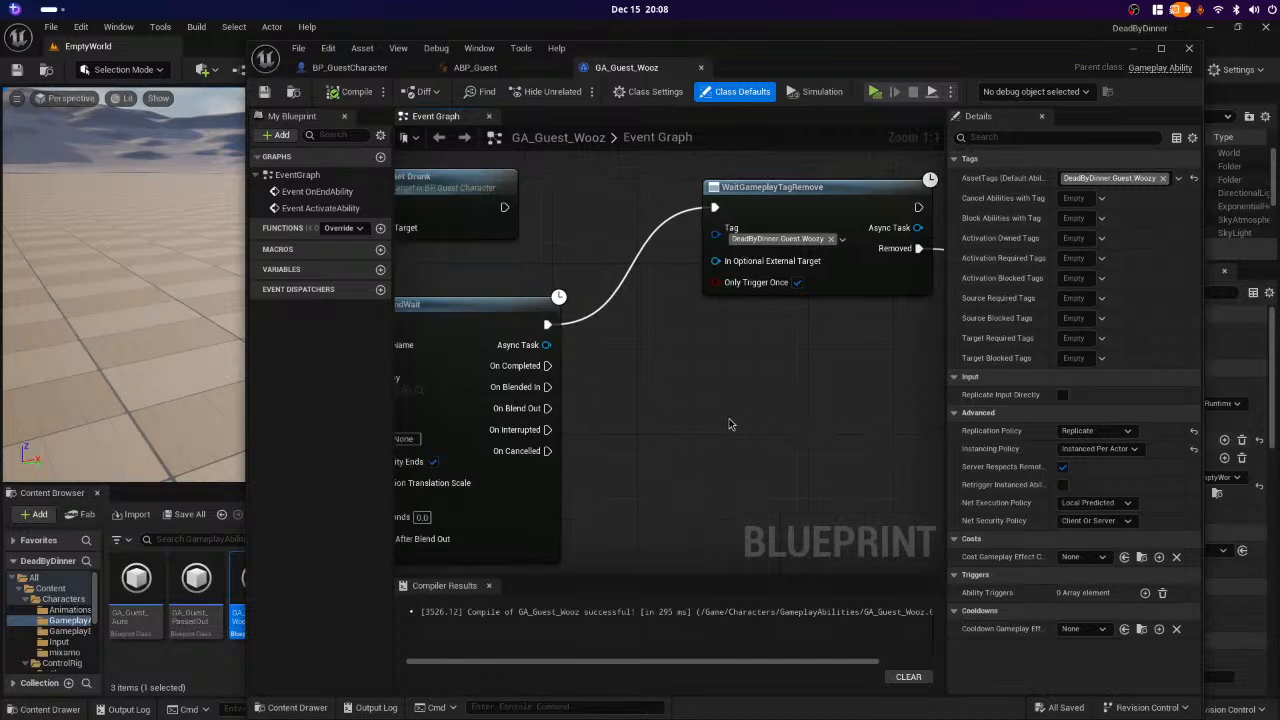
pyautogui.moveTo(713, 422); pyautogui.dragTo(1085, 384, button='right')
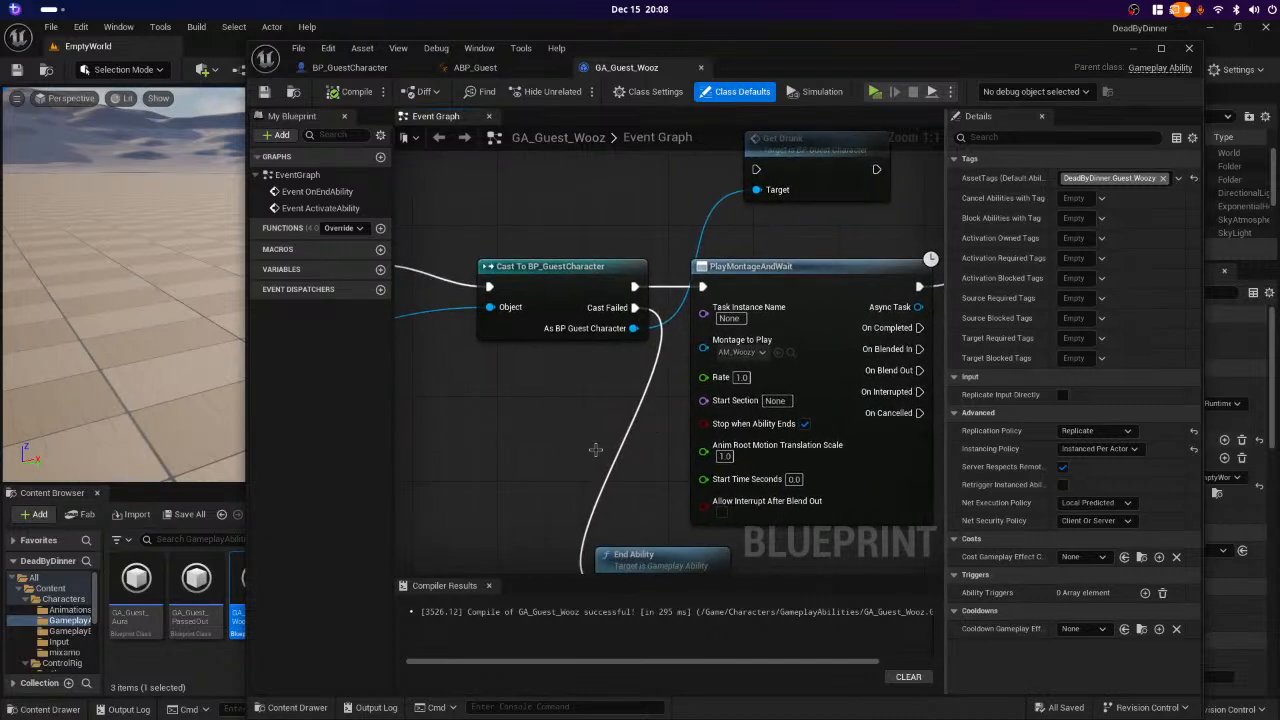
pyautogui.moveTo(406, 519); pyautogui.dragTo(288, 490, button='right')
pyautogui.moveTo(676, 333); pyautogui.dragTo(699, 397, button='right')
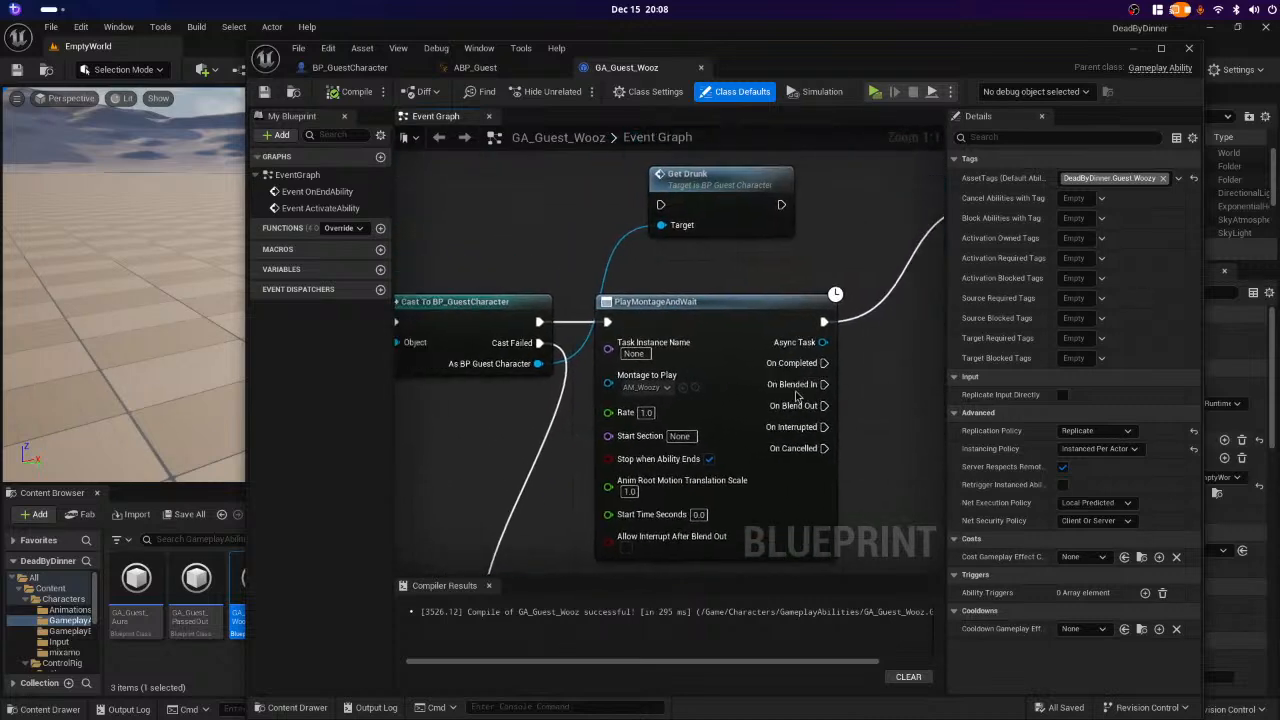
pyautogui.moveTo(797, 398); pyautogui.dragTo(90, 418, button='right')
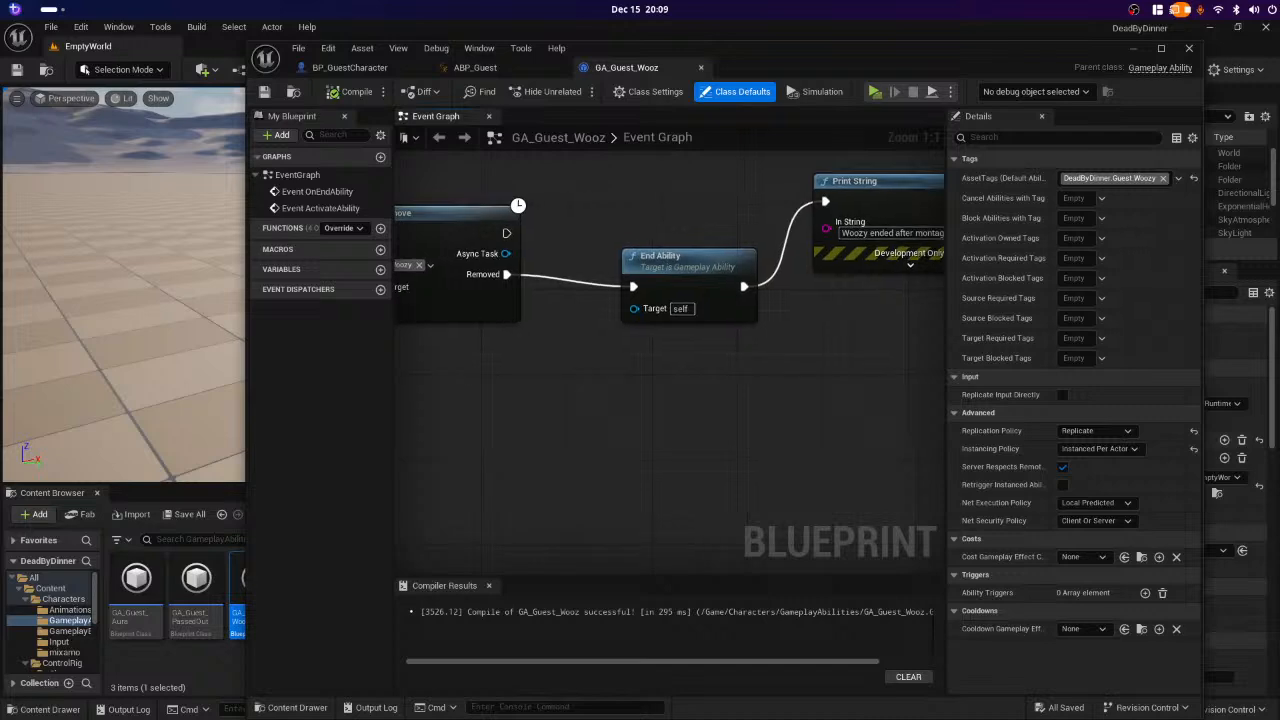
pyautogui.moveTo(186, 418); pyautogui.dragTo(944, 411, button='right')
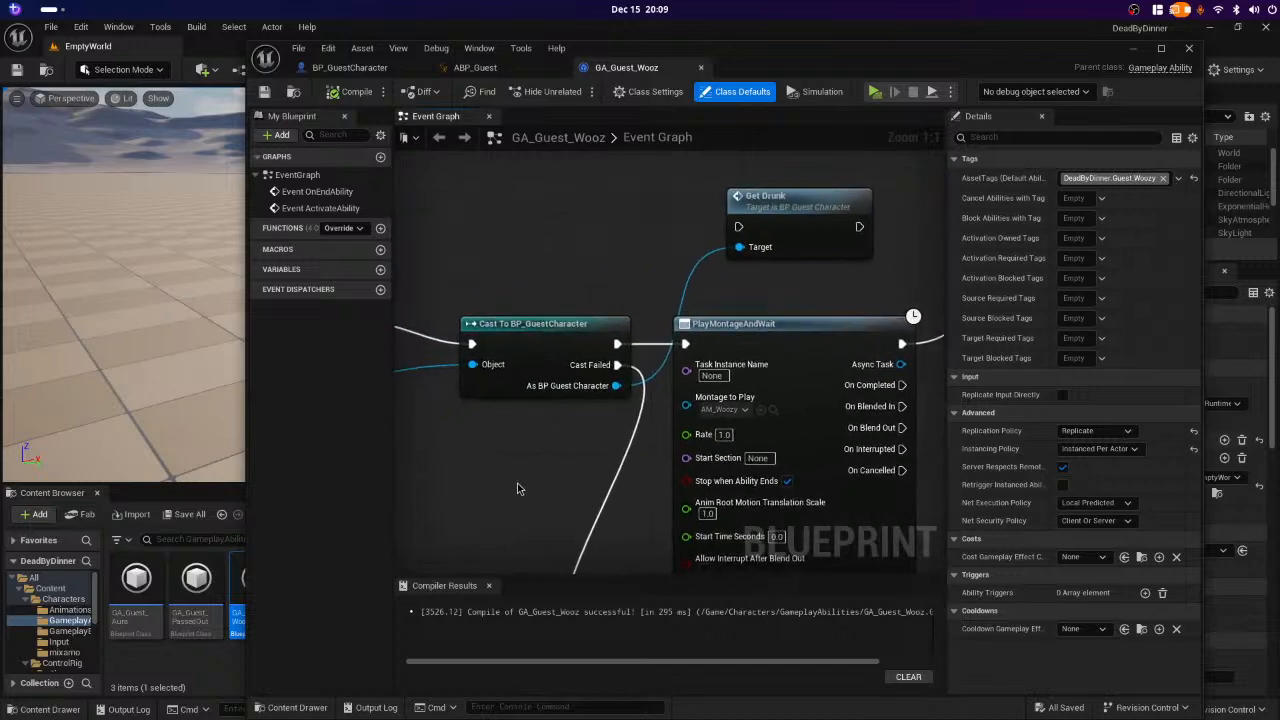
pyautogui.moveTo(517, 483); pyautogui.dragTo(985, 417, button='right')
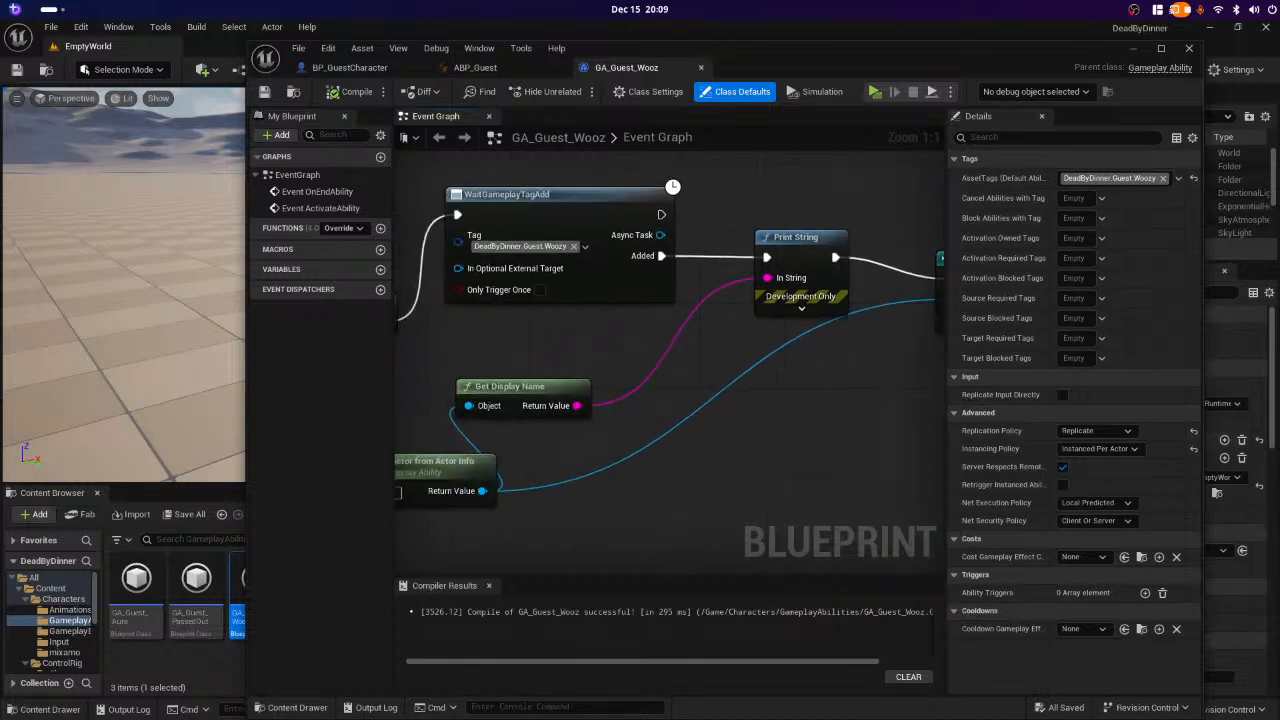
pyautogui.moveTo(548, 354); pyautogui.dragTo(747, 398, button='right')
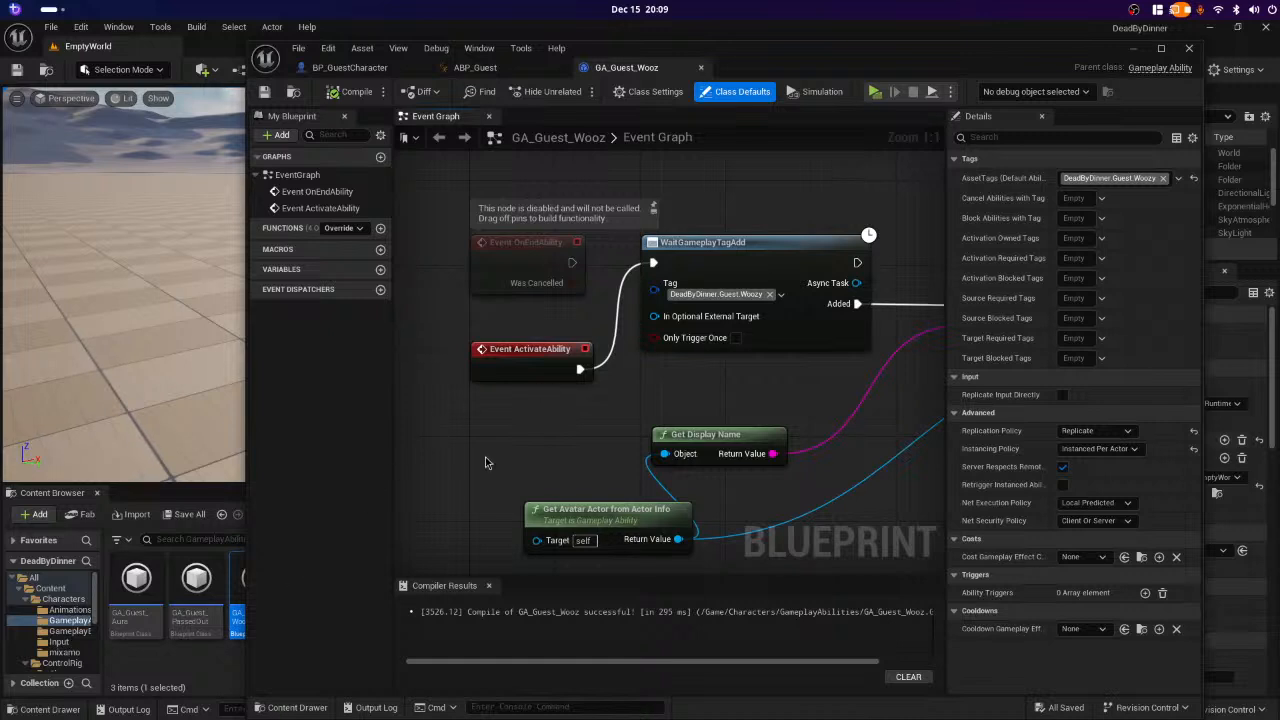
pyautogui.moveTo(830, 379); pyautogui.dragTo(509, 372, button='right')
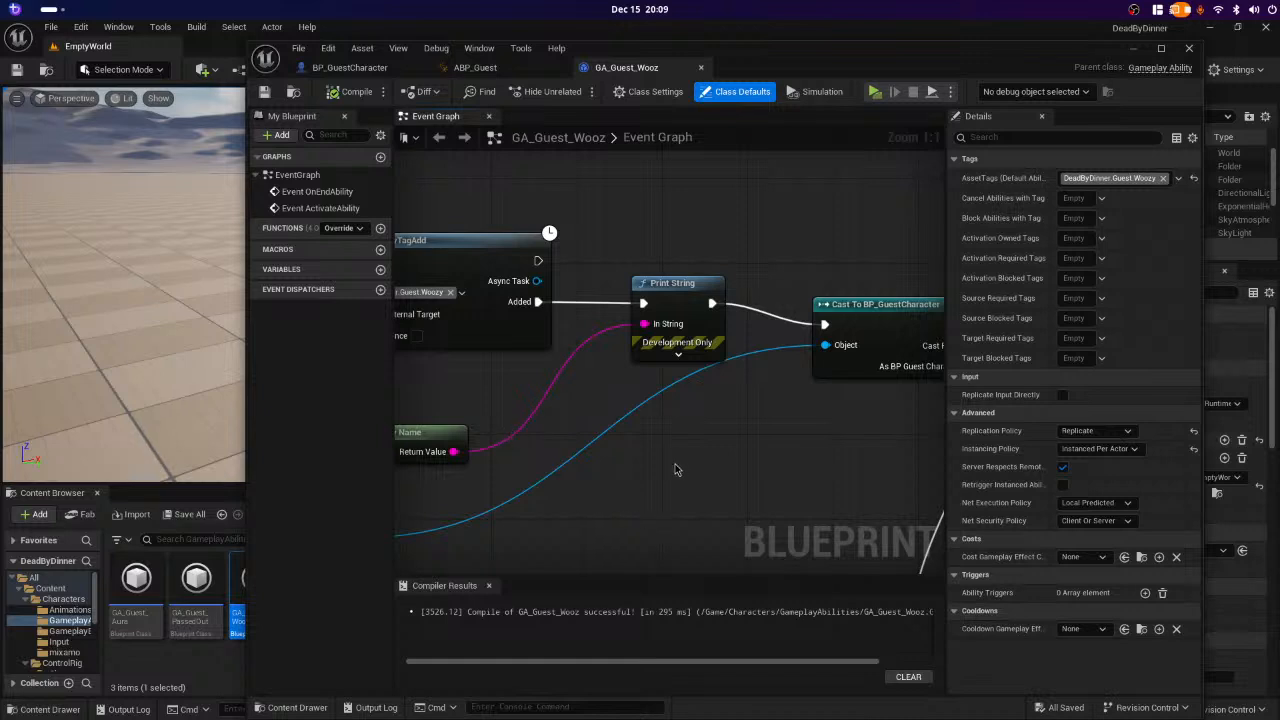
pyautogui.moveTo(655, 464); pyautogui.dragTo(761, 514, button='right')
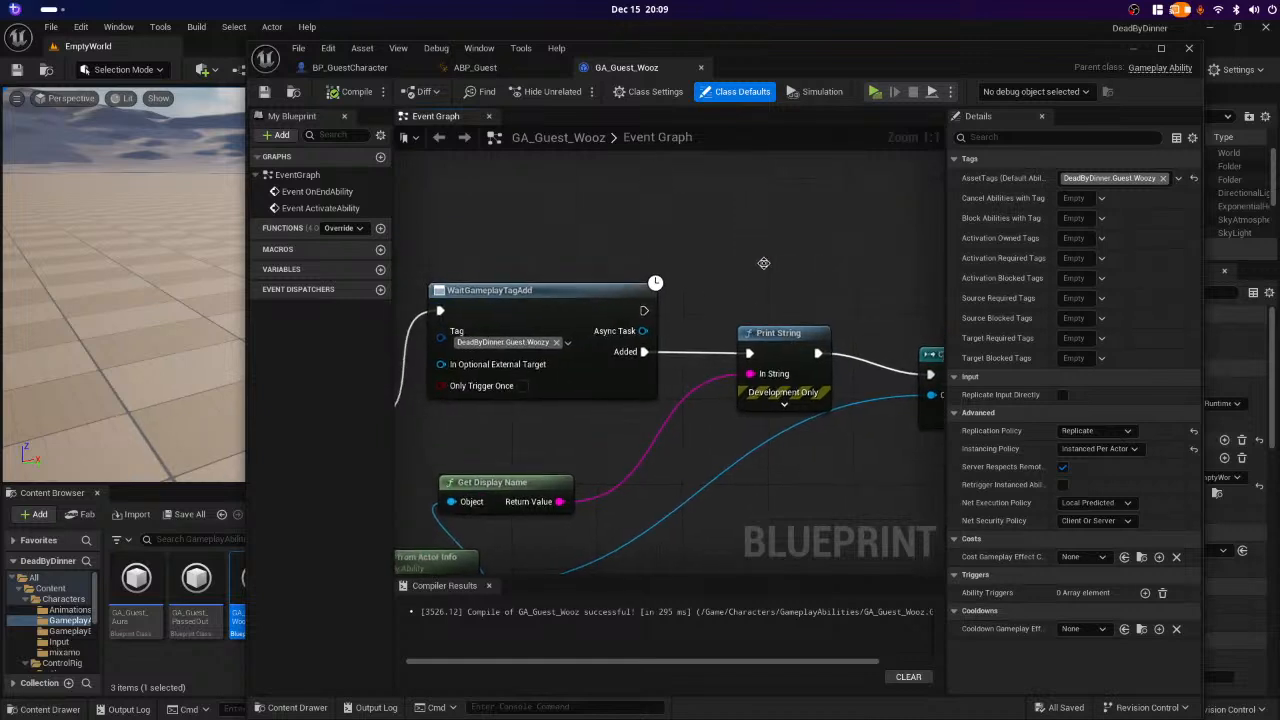
# - Create a variable named DrunkCount in the GA_Guest_Wooz blueprint, make it instance editable, and set its type to Integer
pyautogui.rightClick(763, 263)
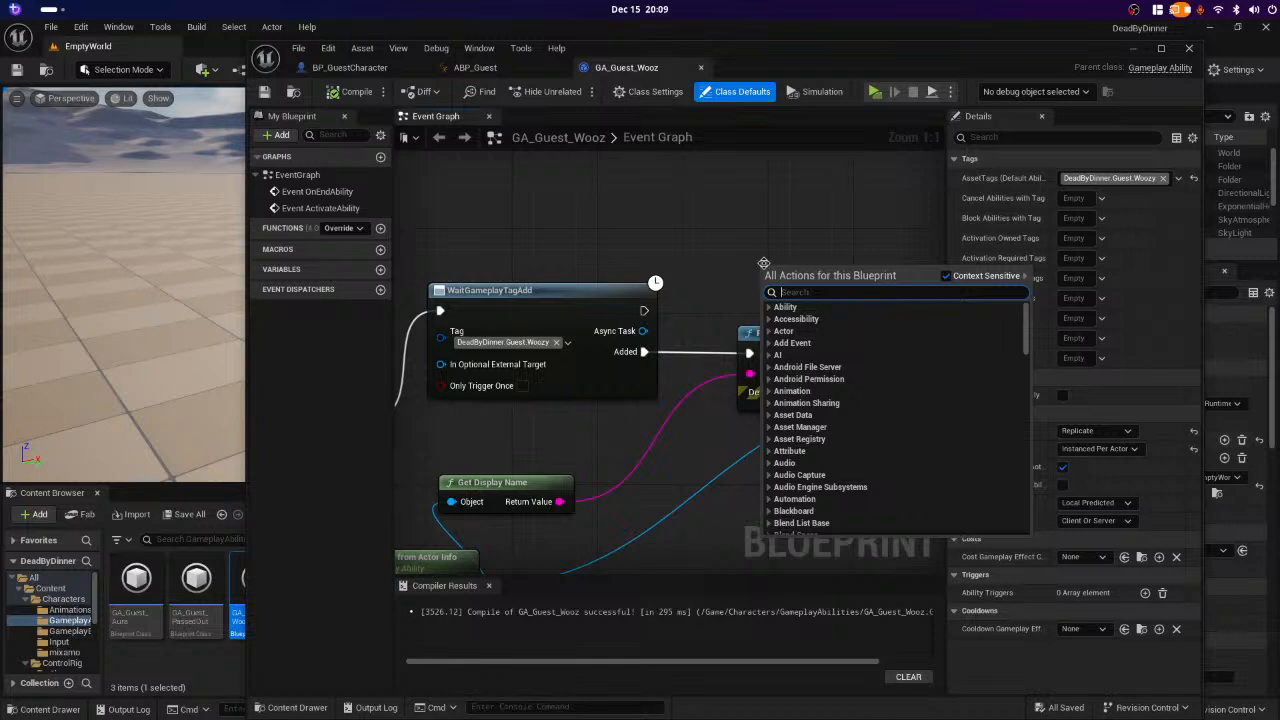
pyautogui.click(369, 630)
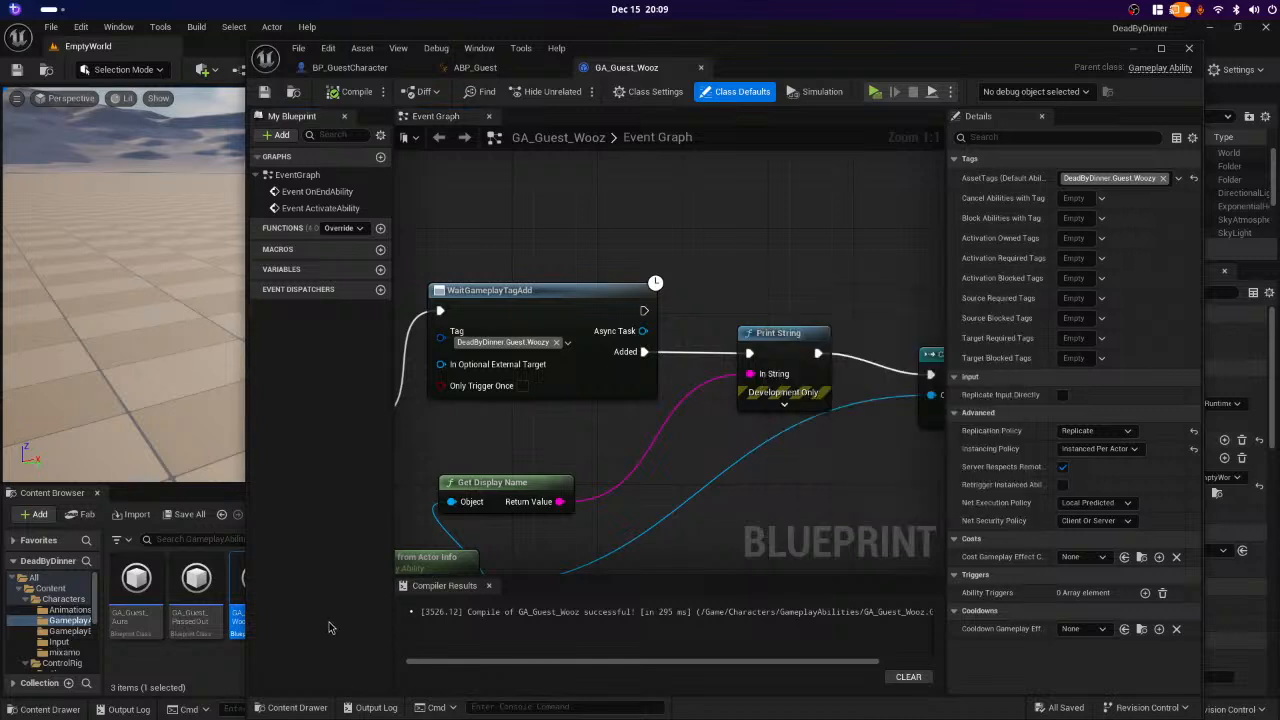
pyautogui.click(380, 272)
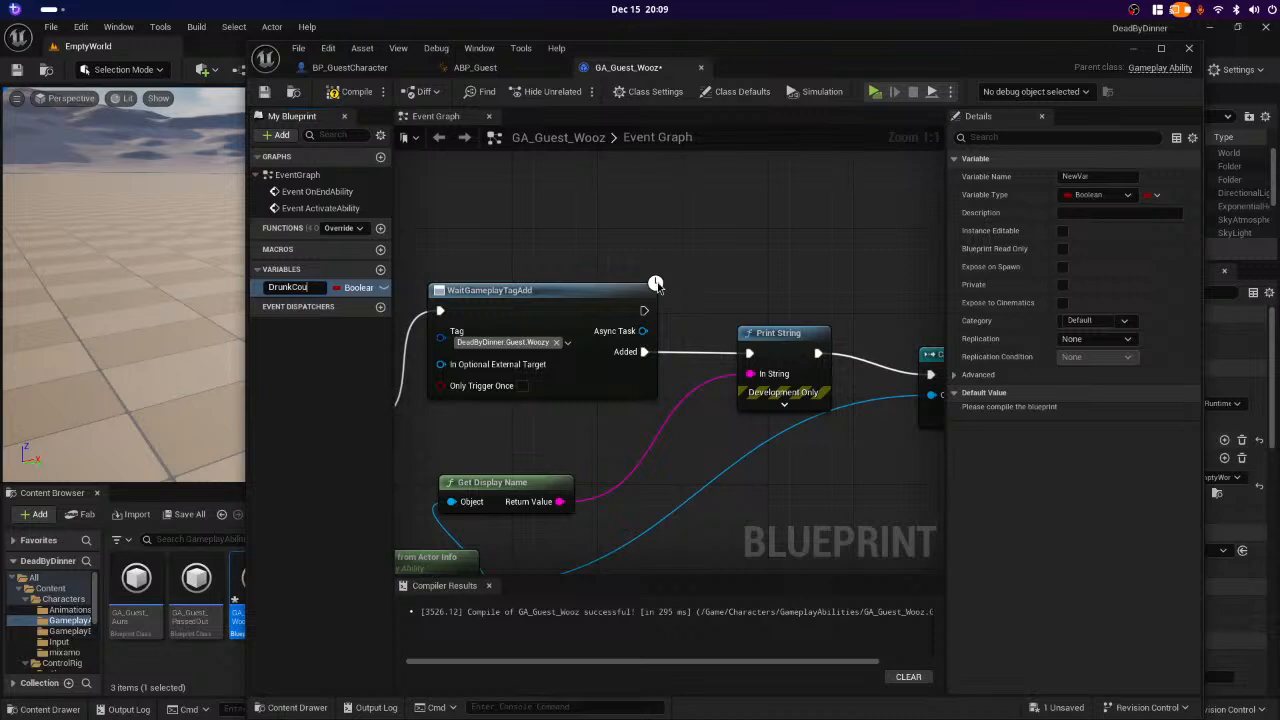
pyautogui.press('Return')
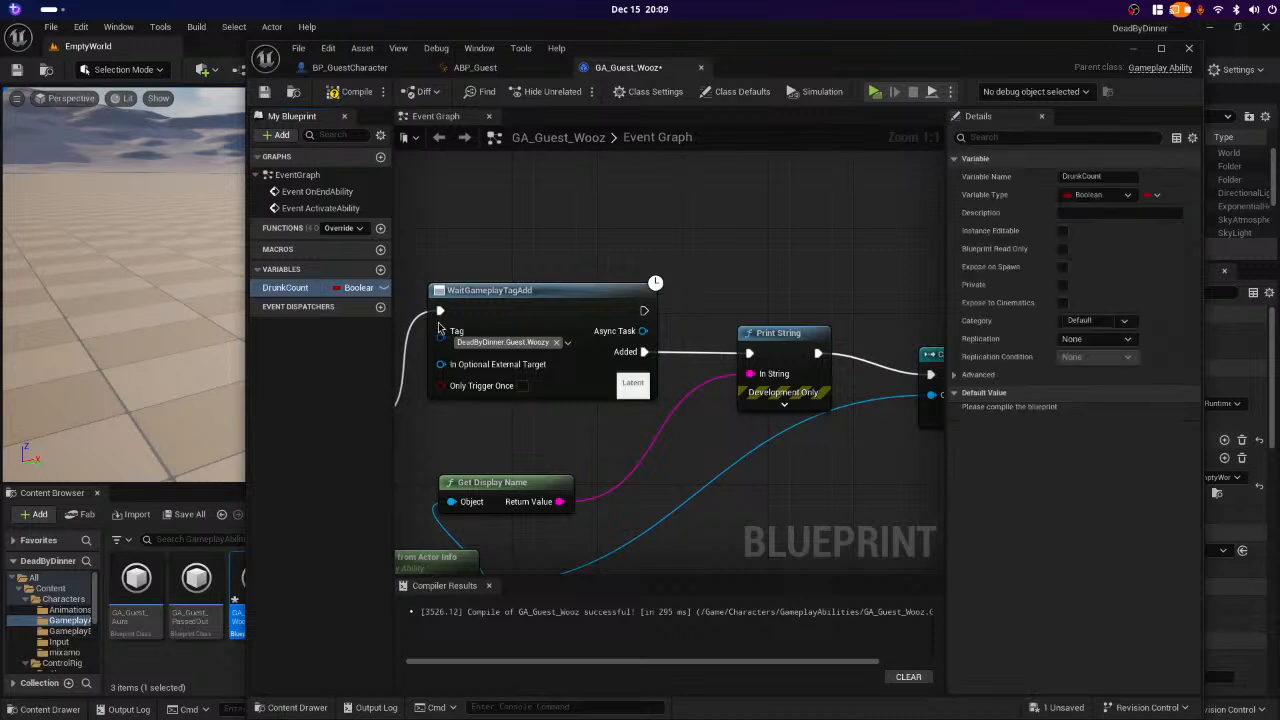
pyautogui.click(382, 289)
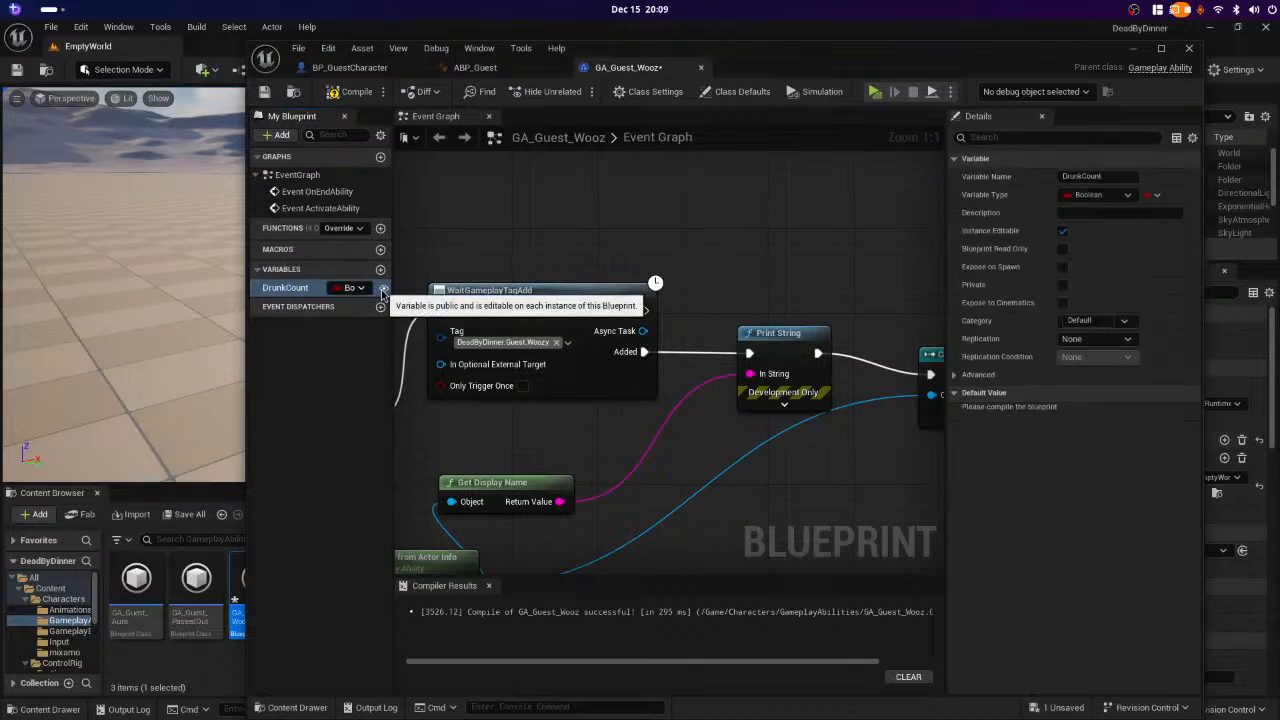
pyautogui.click(355, 288)
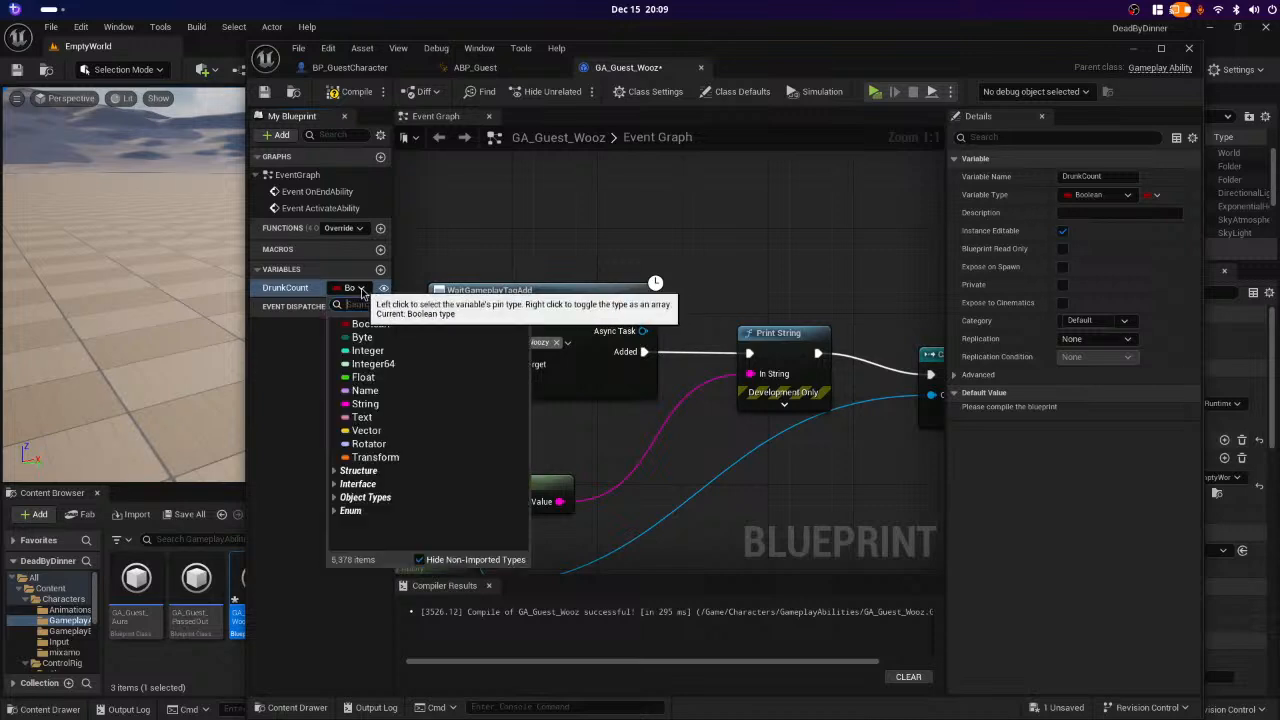
pyautogui.click(370, 350)
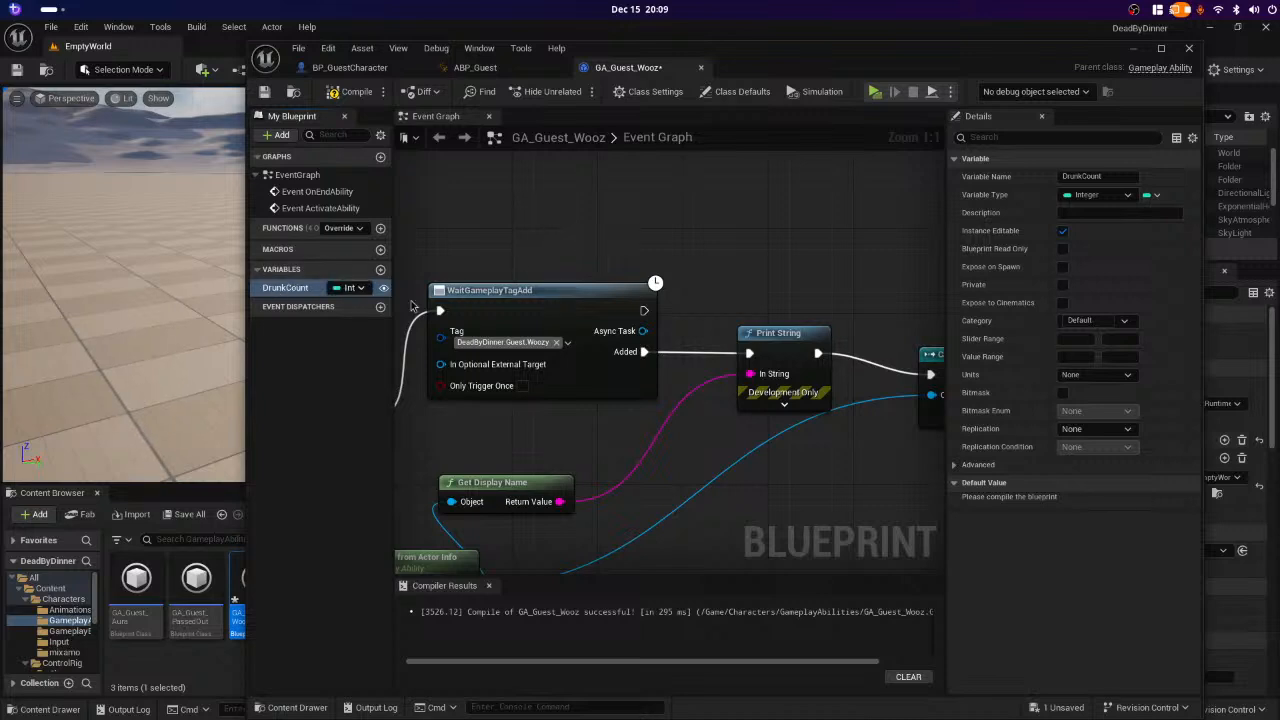
# - Add a Set DrunkCount node with value 0 above WaitGameplayTagAdd and connect it to that node's immediate execution output
pyautogui.moveTo(285, 288); pyautogui.dragTo(660, 204)
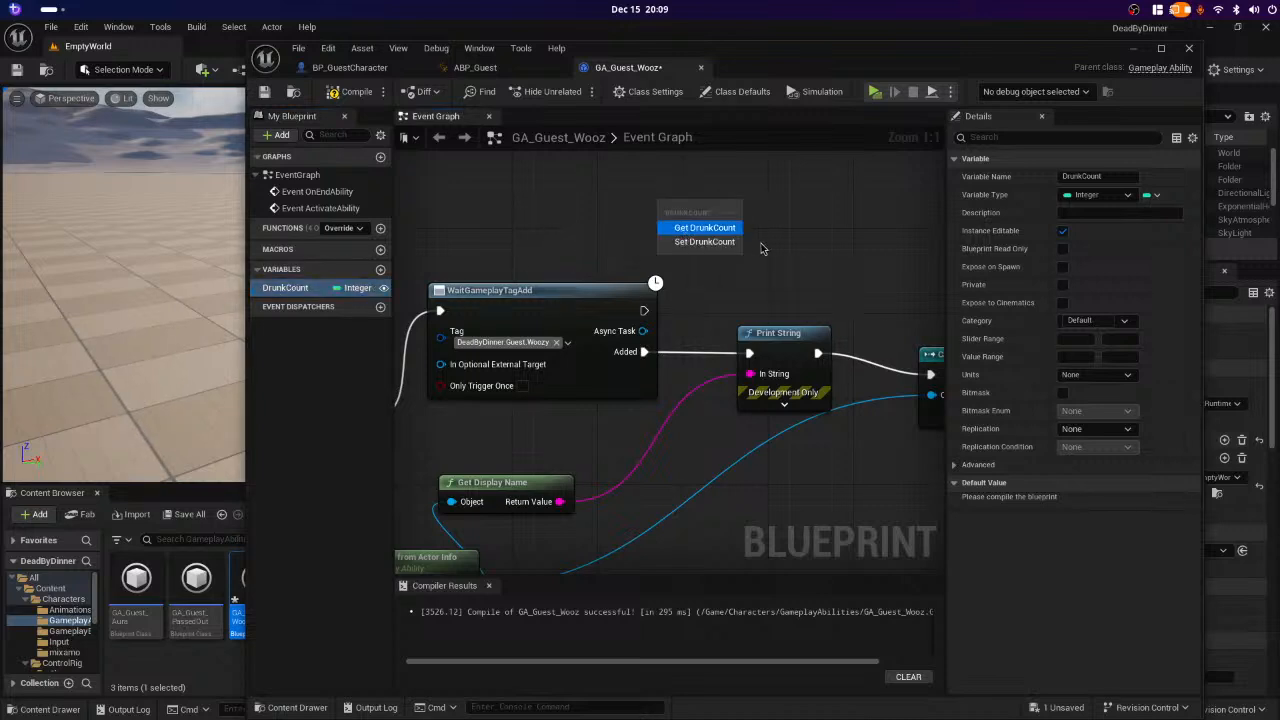
pyautogui.click(706, 242)
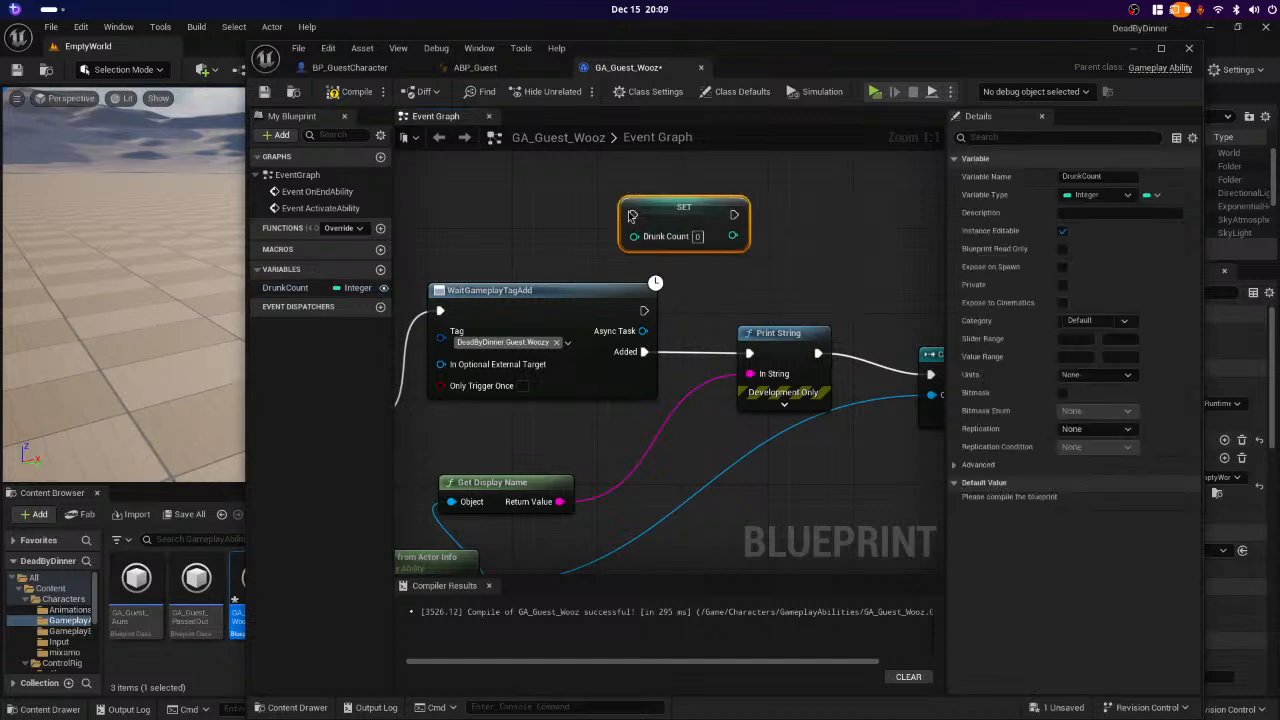
pyautogui.moveTo(632, 216); pyautogui.dragTo(590, 208)
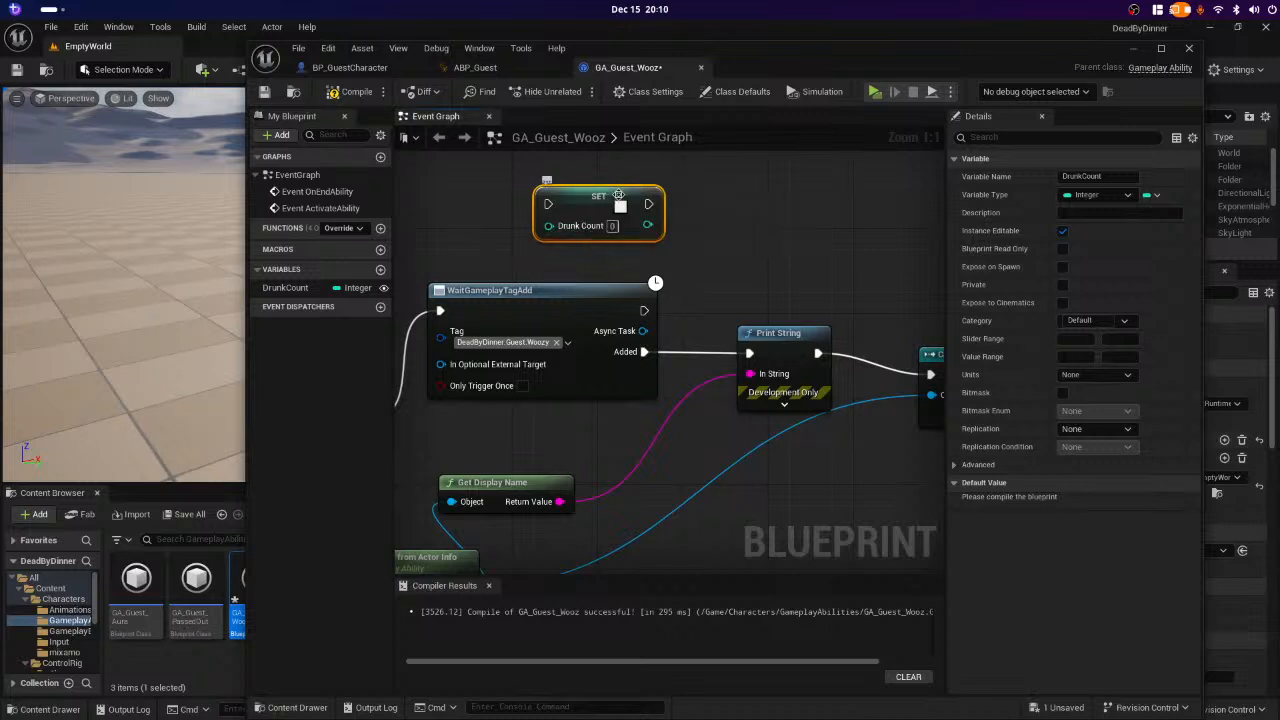
pyautogui.moveTo(582, 209); pyautogui.dragTo(614, 199)
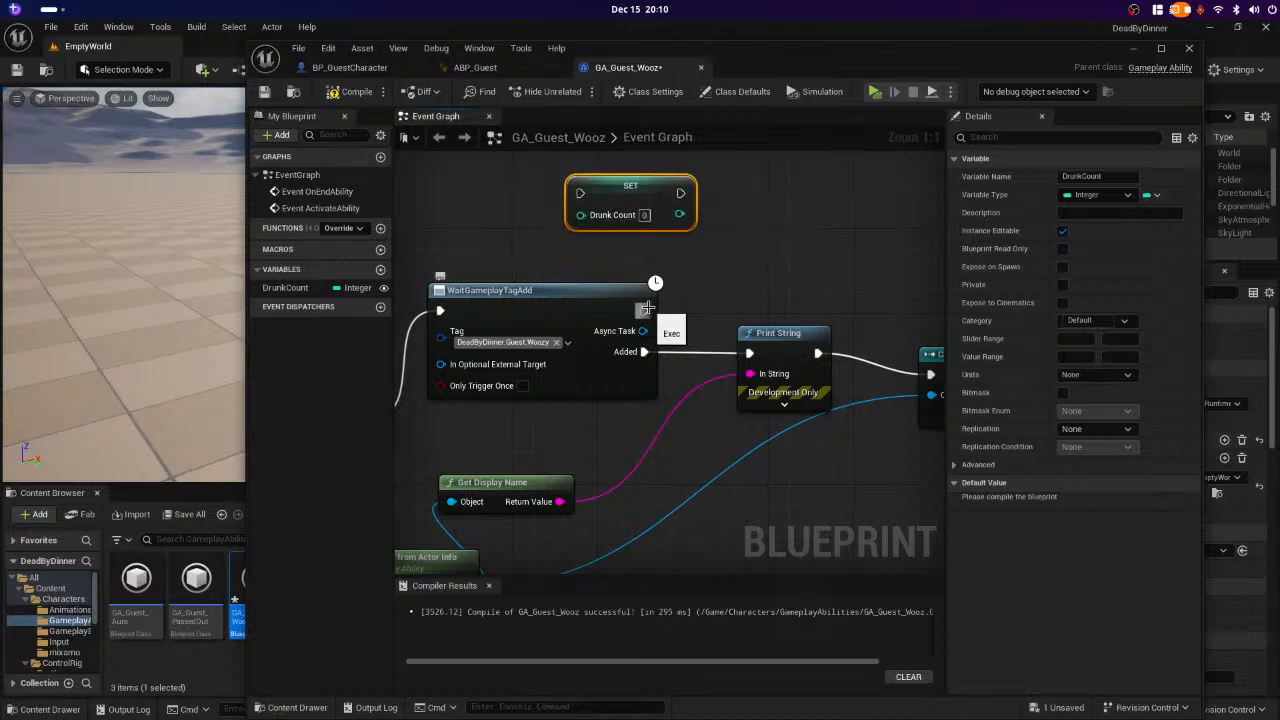
pyautogui.moveTo(644, 310); pyautogui.dragTo(748, 167)
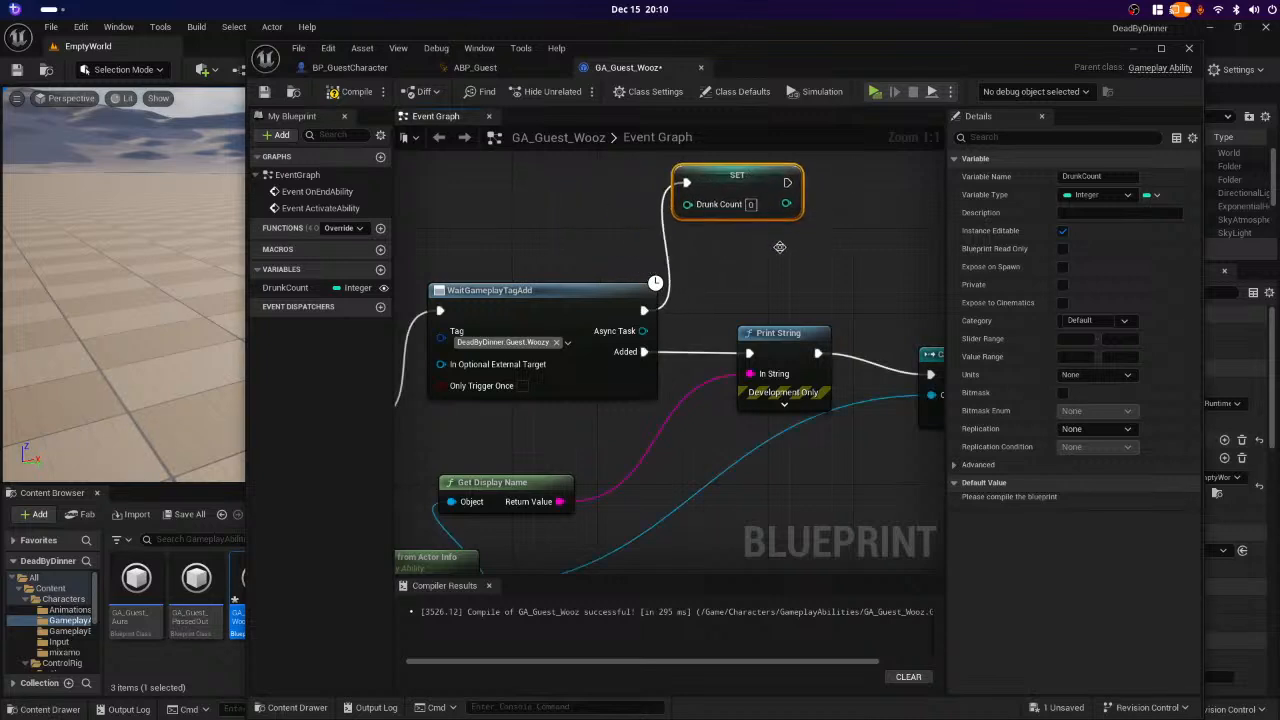
# - Add a second Set DrunkCount node and place it in the empty area below the Print String node
pyautogui.moveTo(754, 271); pyautogui.dragTo(690, 204, button='right')
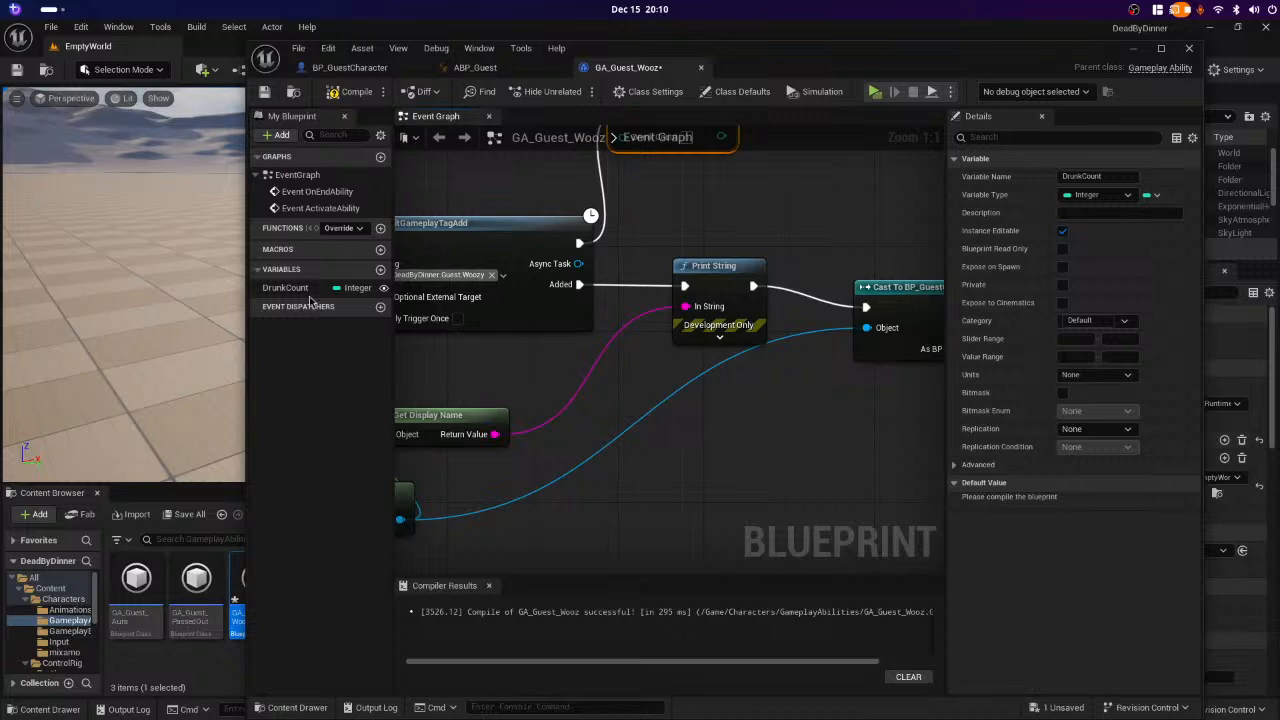
pyautogui.moveTo(296, 289); pyautogui.dragTo(726, 222)
pyautogui.click(766, 255)
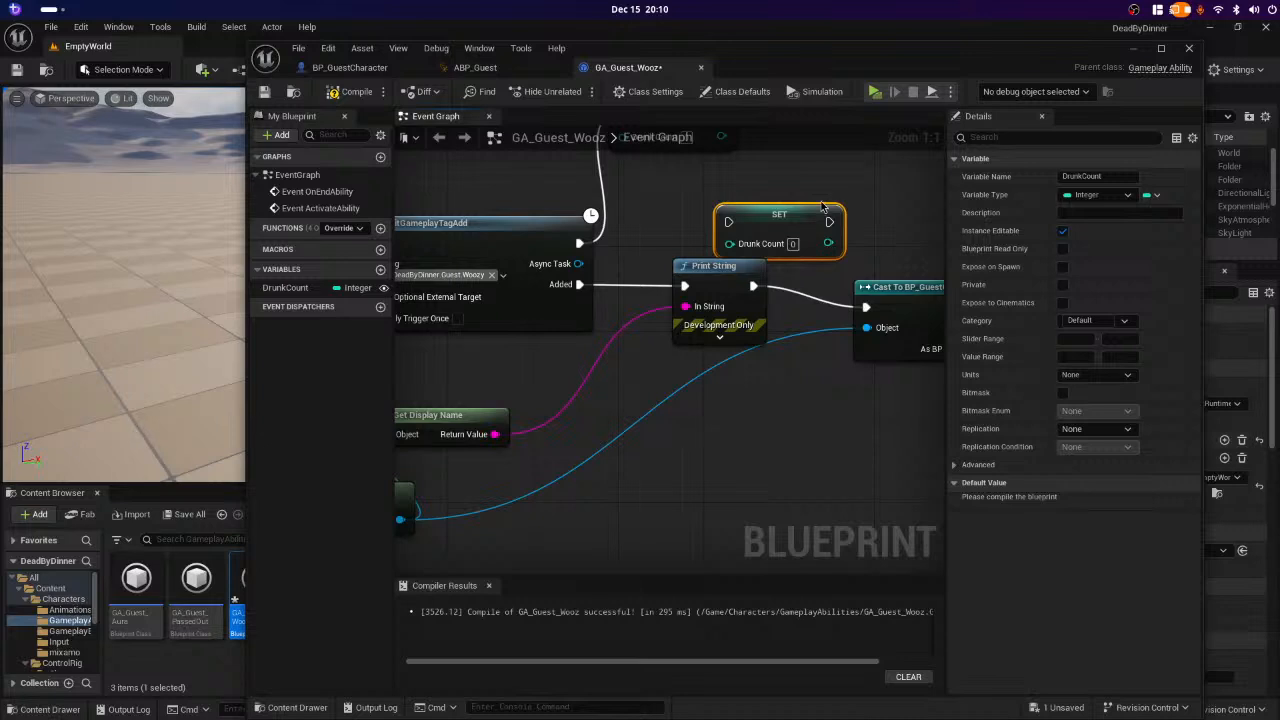
pyautogui.moveTo(796, 209); pyautogui.dragTo(775, 443)
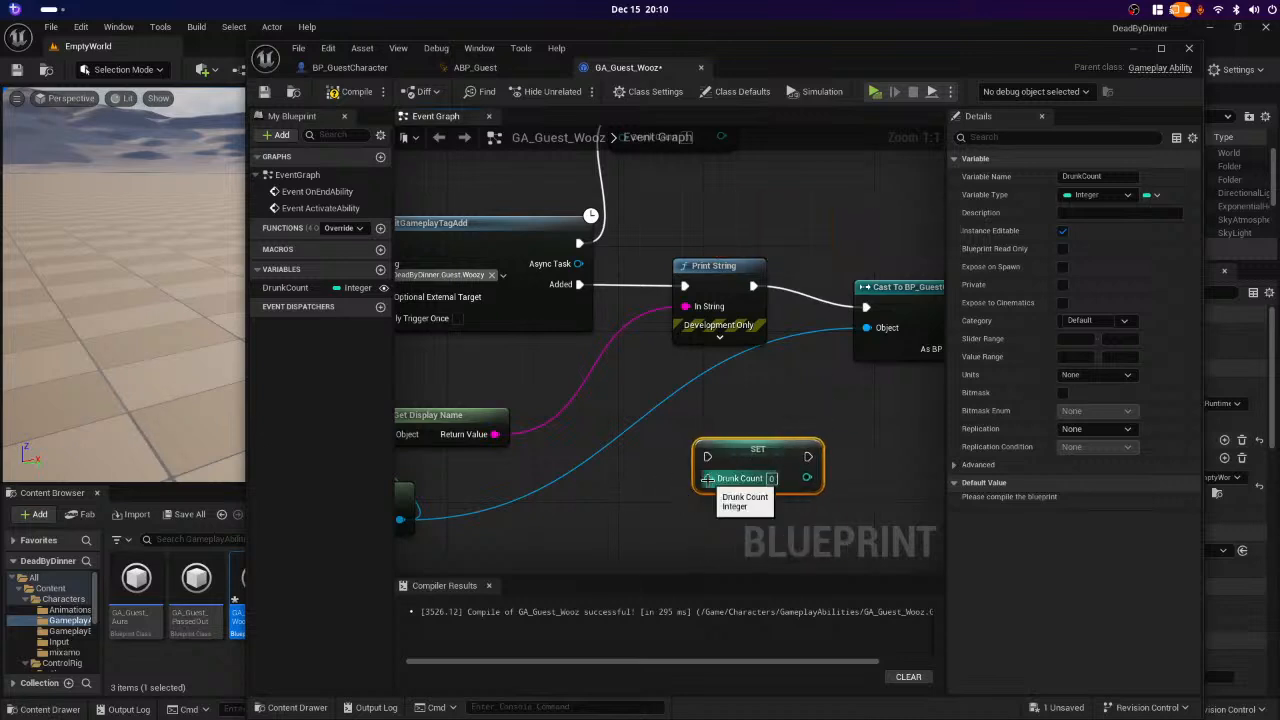
pyautogui.moveTo(708, 478); pyautogui.dragTo(629, 531)
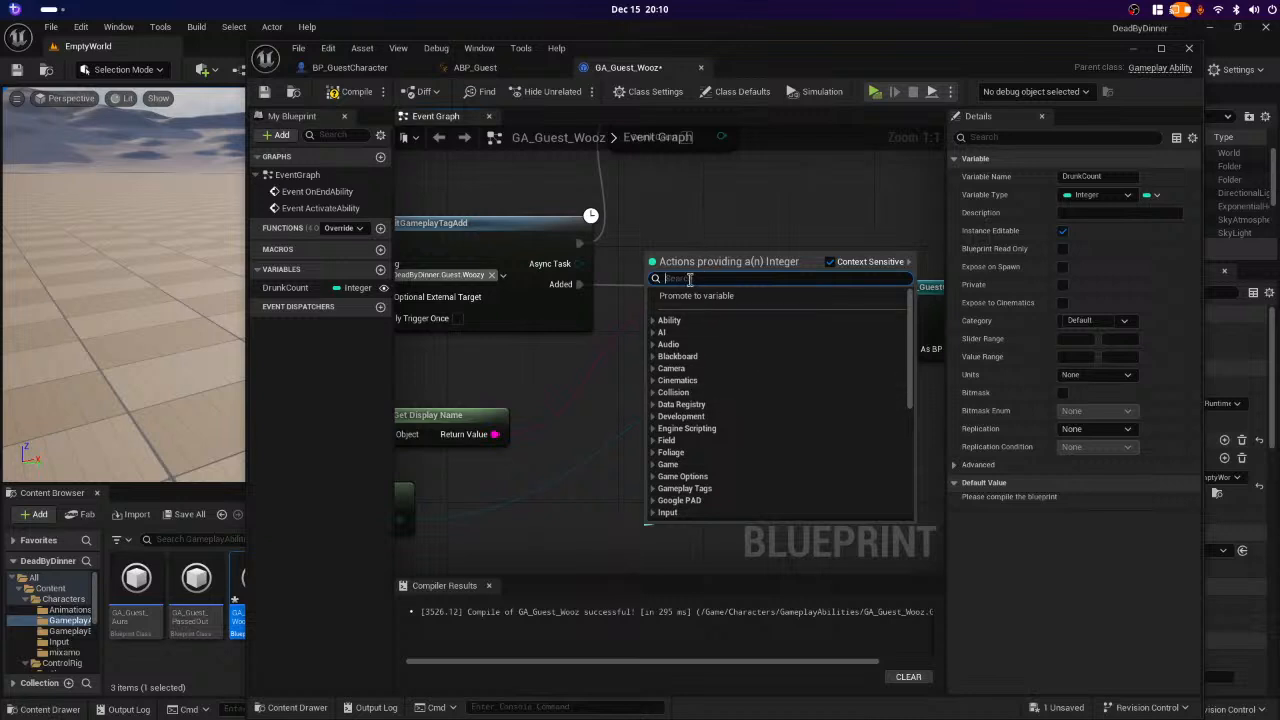
pyautogui.write('drunk')
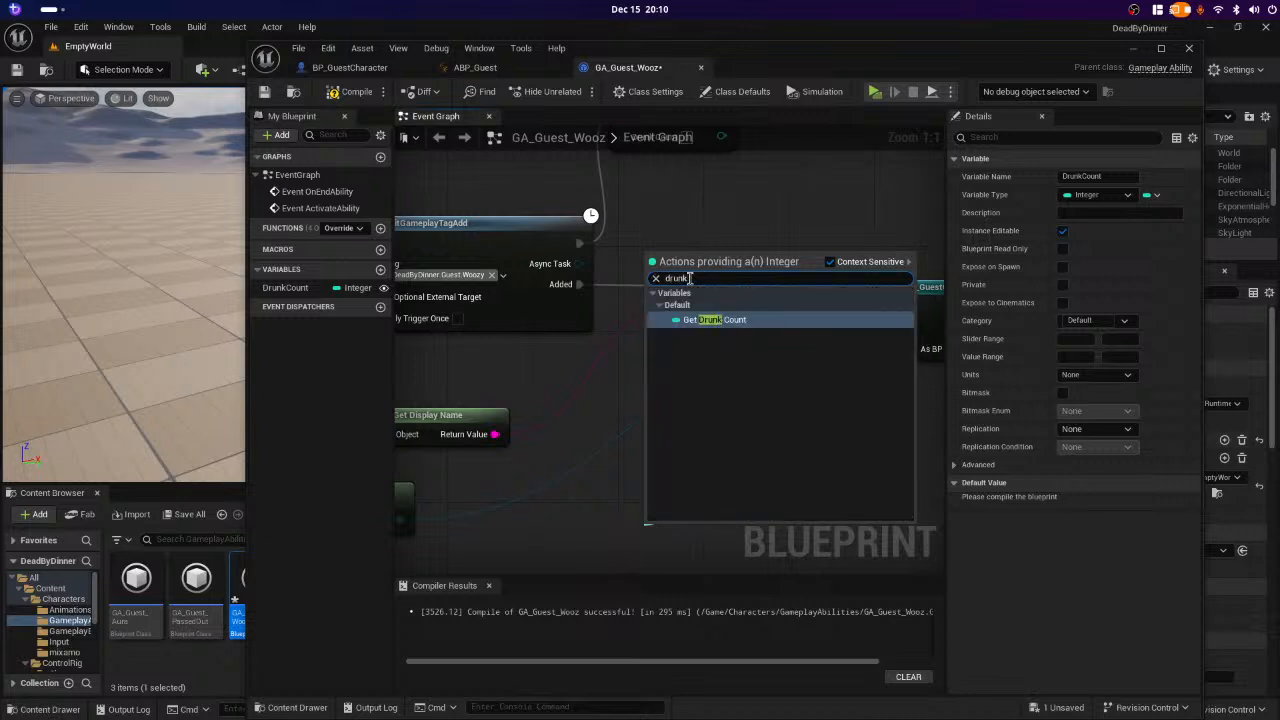
pyautogui.hotkey('alt', 'Tab')
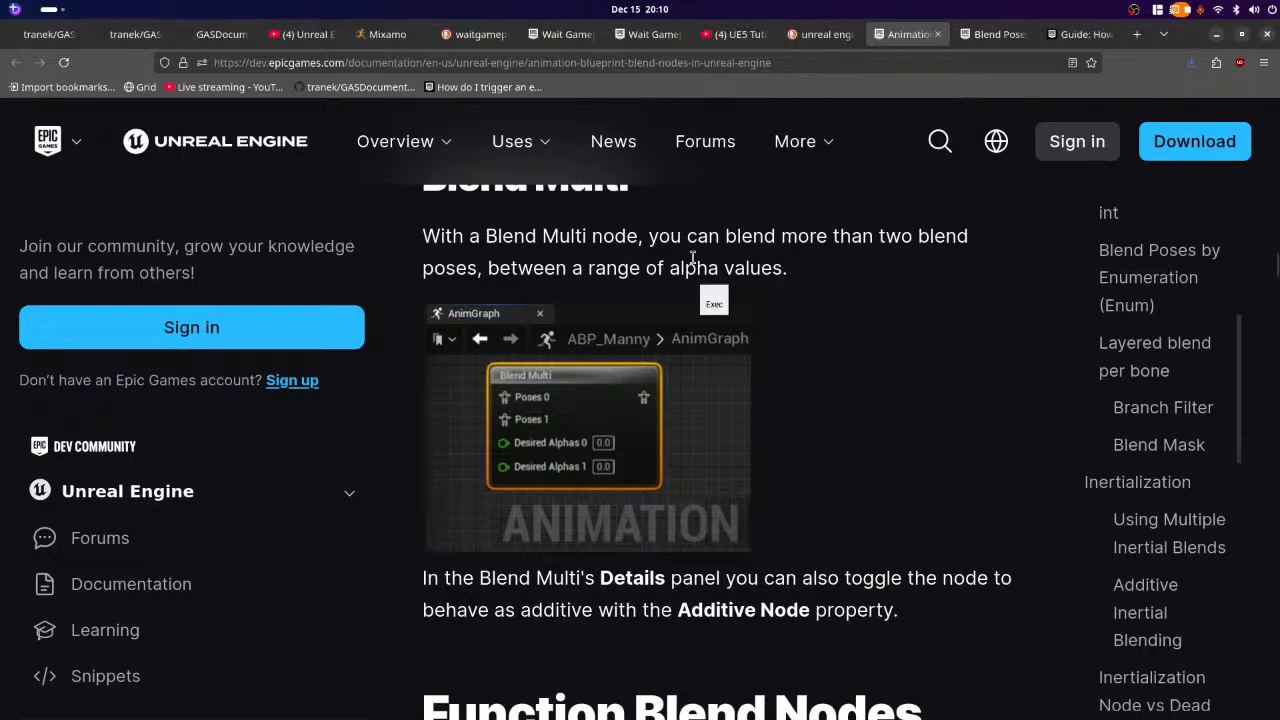
pyautogui.hotkey('alt', 'Tab')
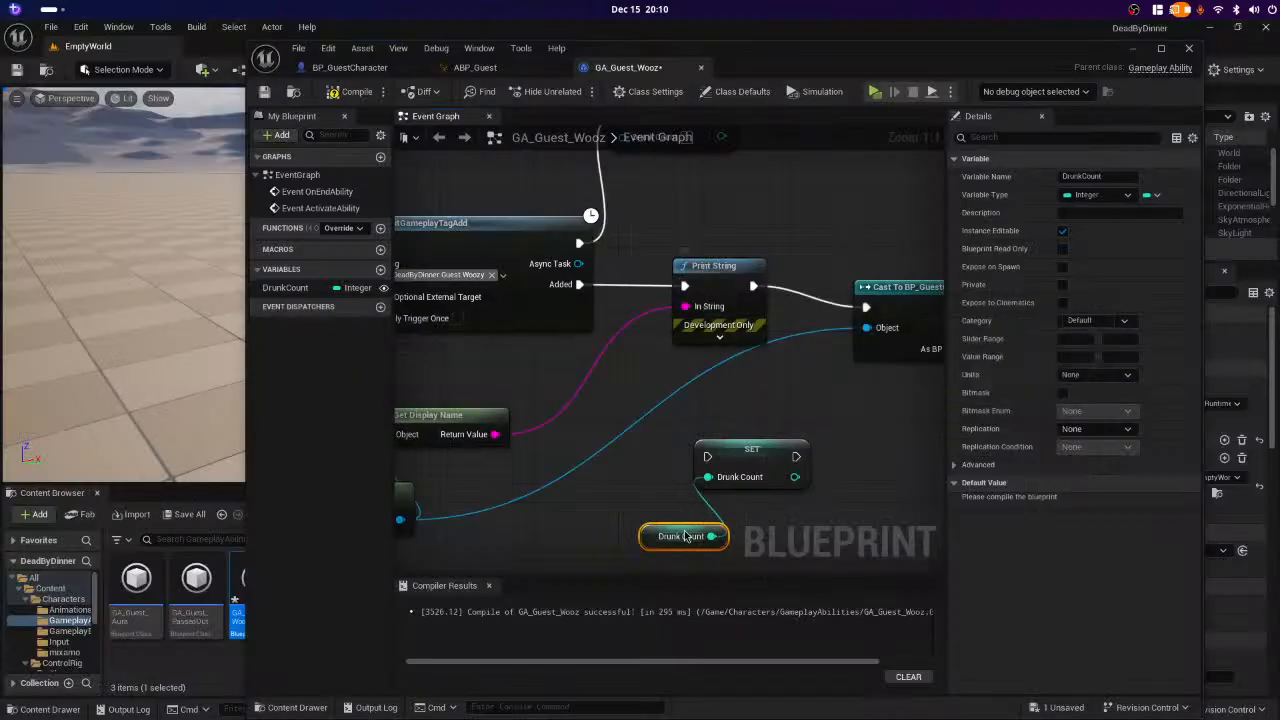
pyautogui.click(580, 540)
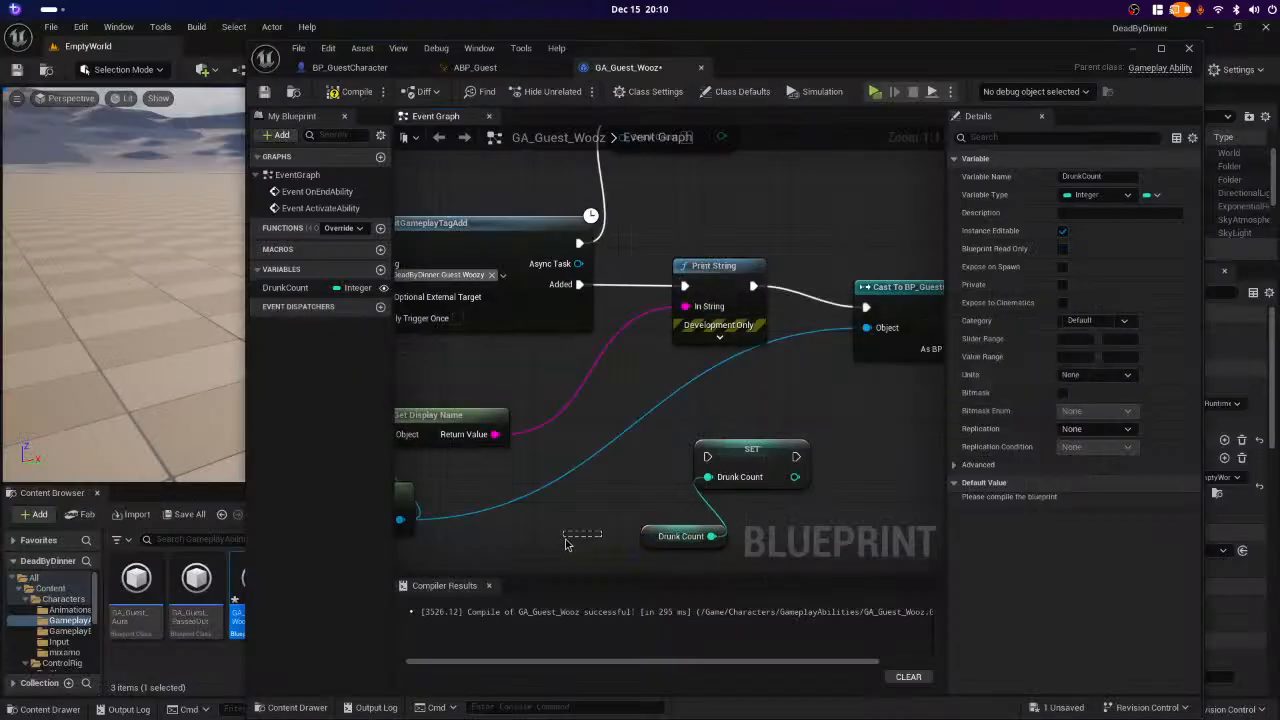
pyautogui.click(678, 540)
pyautogui.press('Delete')
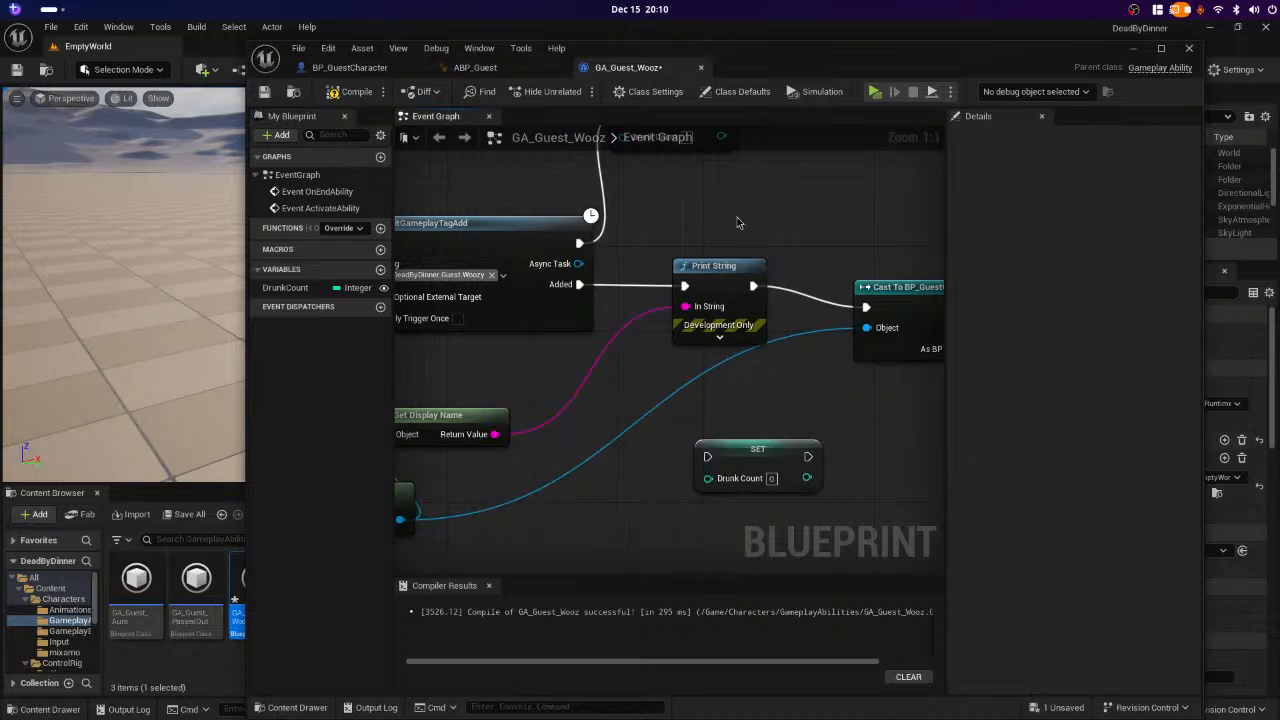
# - Add an Increment Int node feeding the second Set node's Drunk Count input, and place it beside that Set node
pyautogui.moveTo(708, 478); pyautogui.dragTo(650, 540)
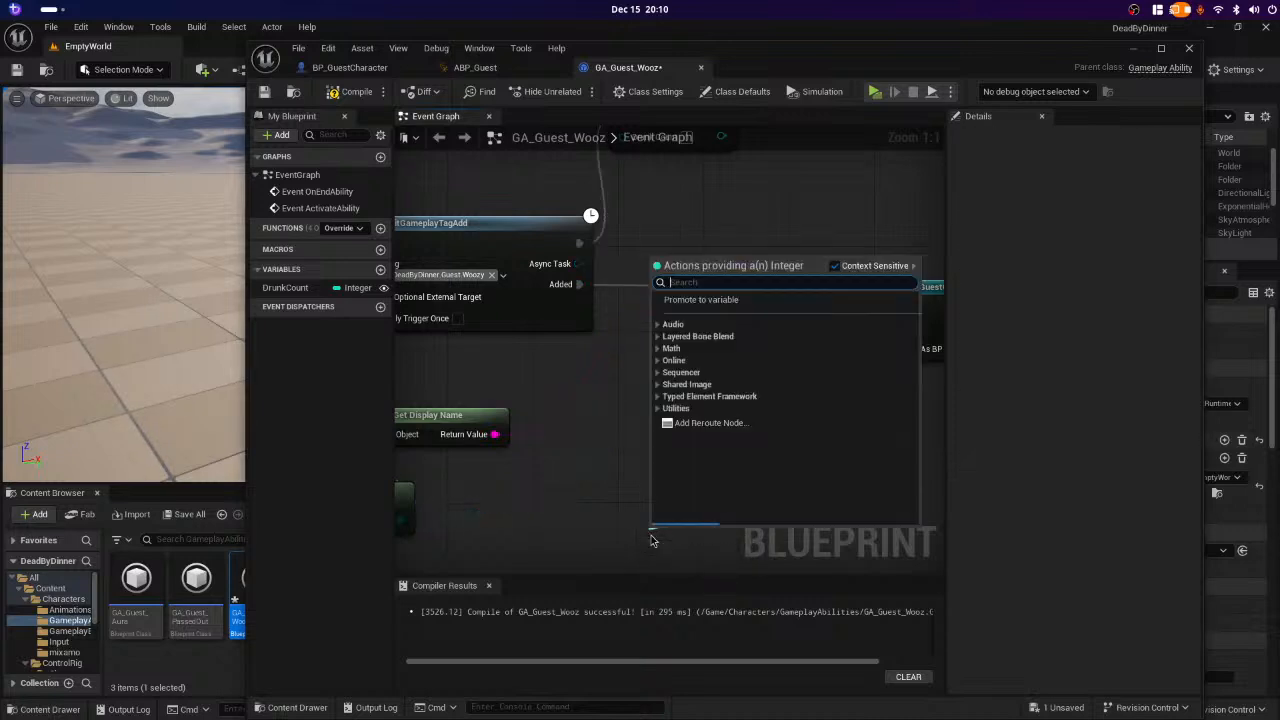
pyautogui.write('add')
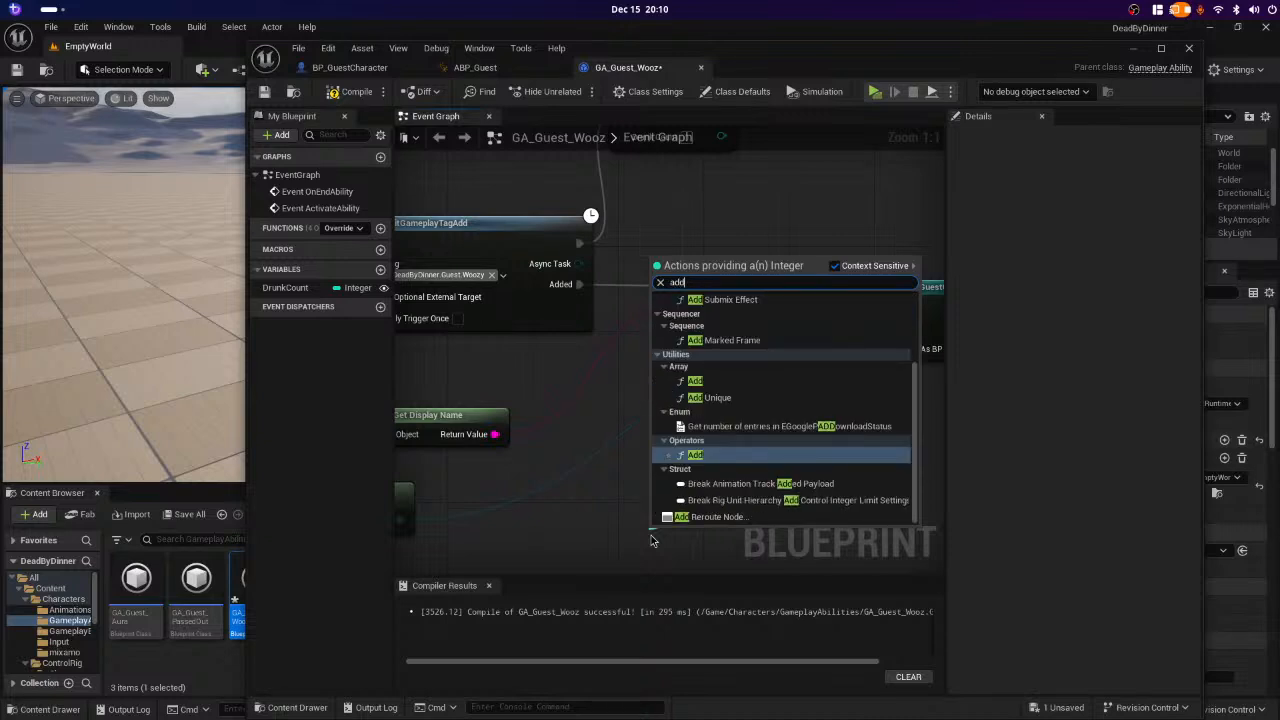
pyautogui.press('BackSpace')
pyautogui.press('BackSpace')
pyautogui.press('BackSpace')
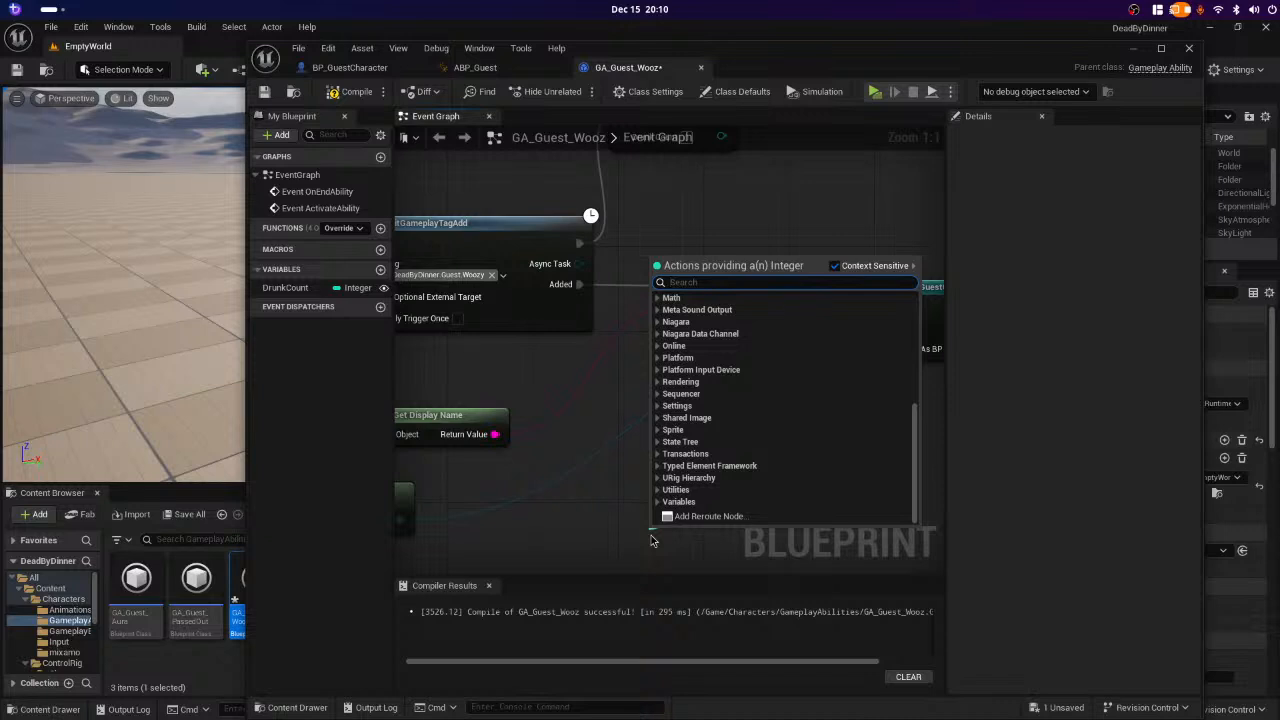
pyautogui.write('inc')
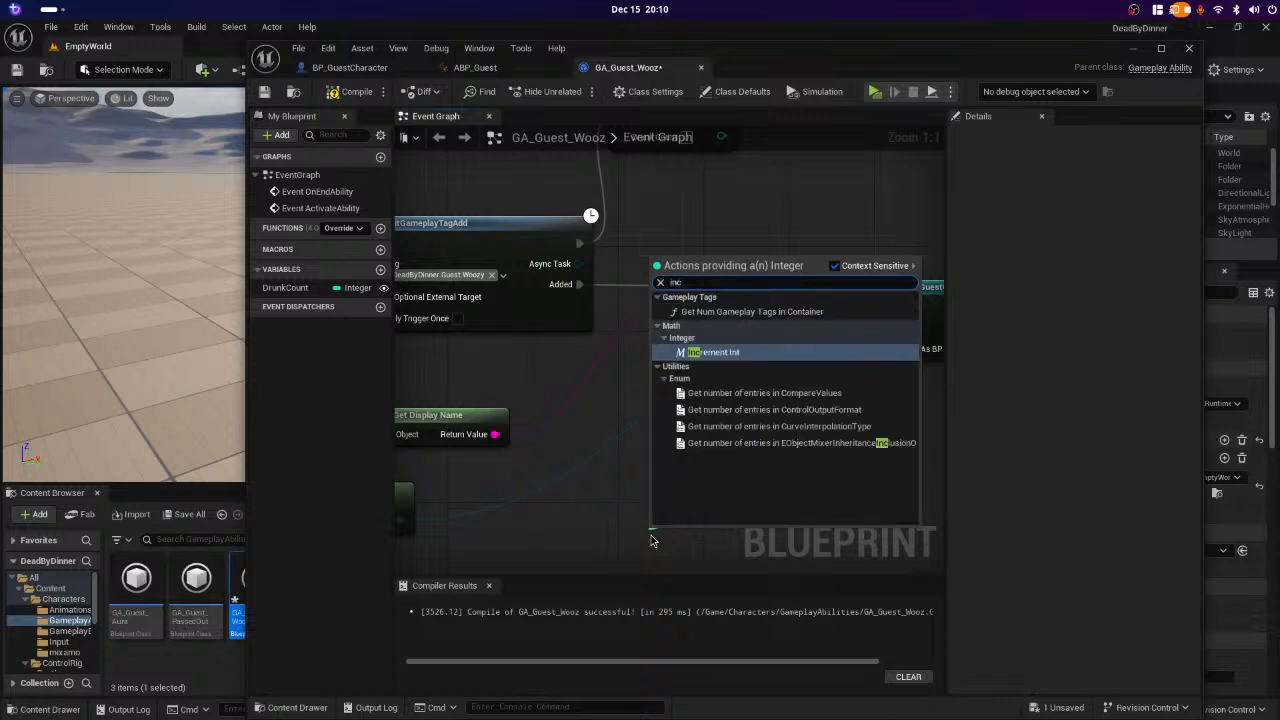
pyautogui.press('Return')
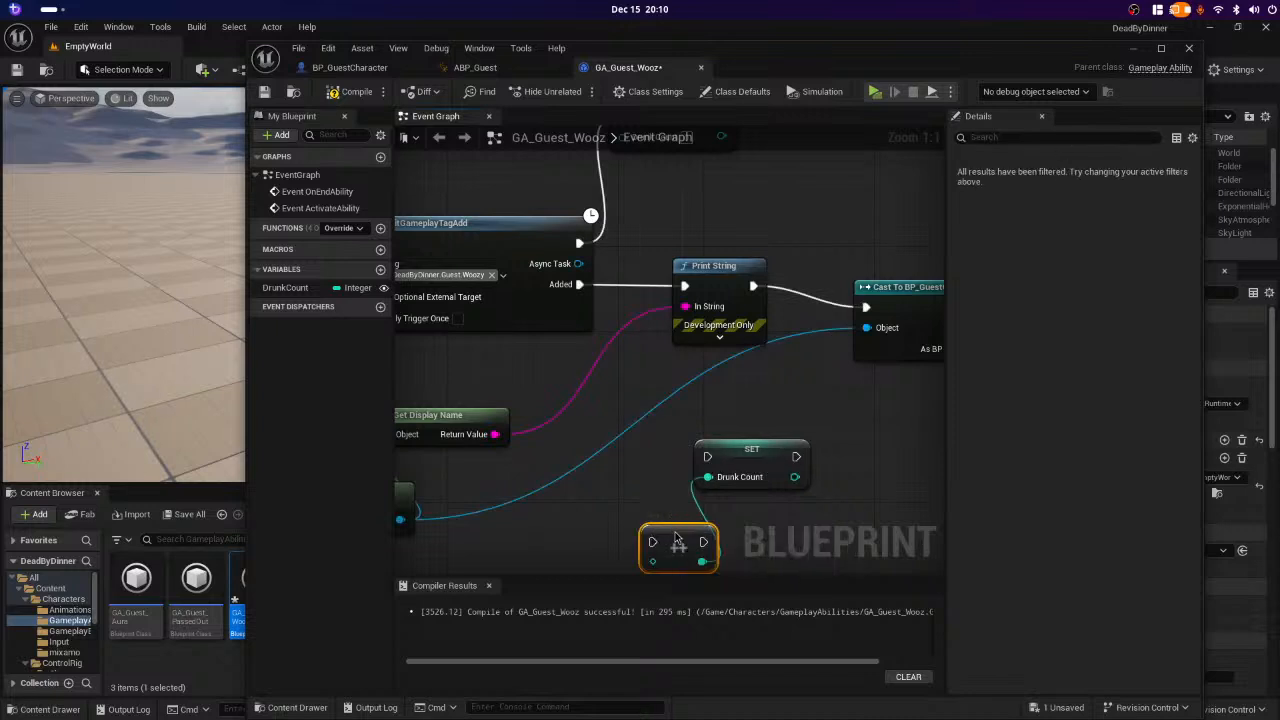
pyautogui.moveTo(677, 515); pyautogui.dragTo(623, 482)
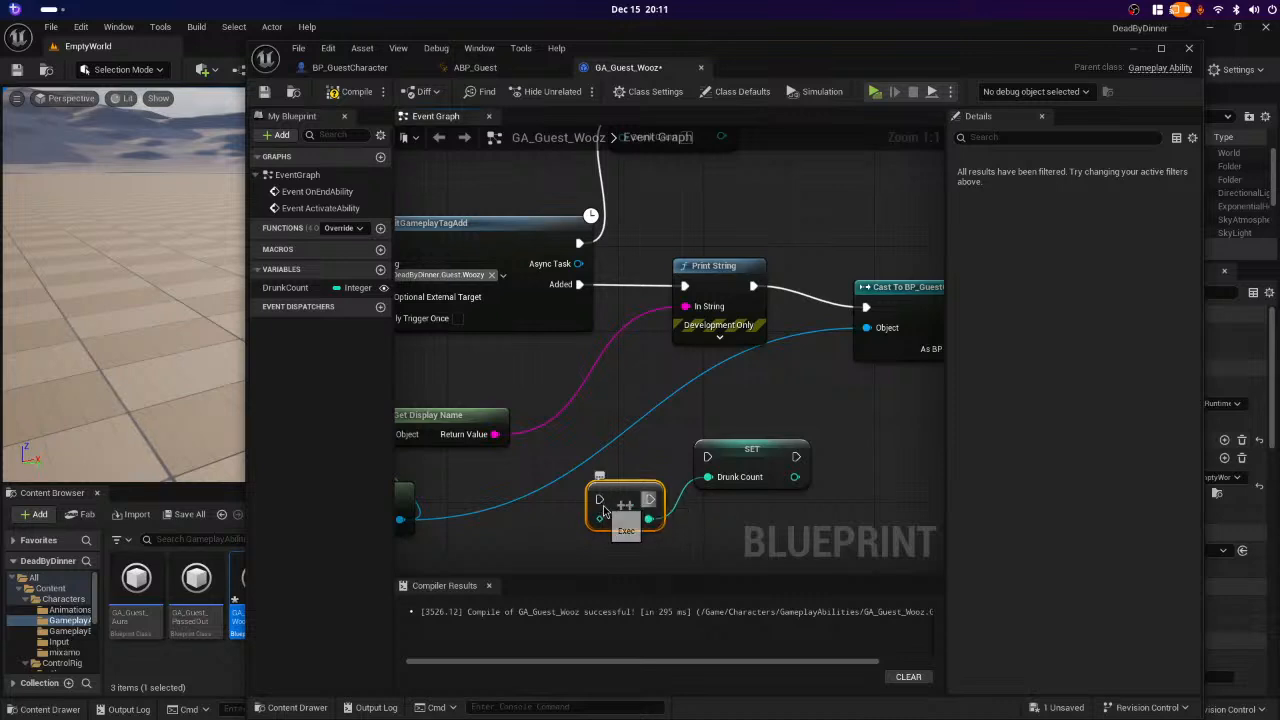
# - Add a Get Drunk Count node as the integer input of the Increment Int node
pyautogui.moveTo(596, 497); pyautogui.dragTo(570, 553)
pyautogui.click(595, 542)
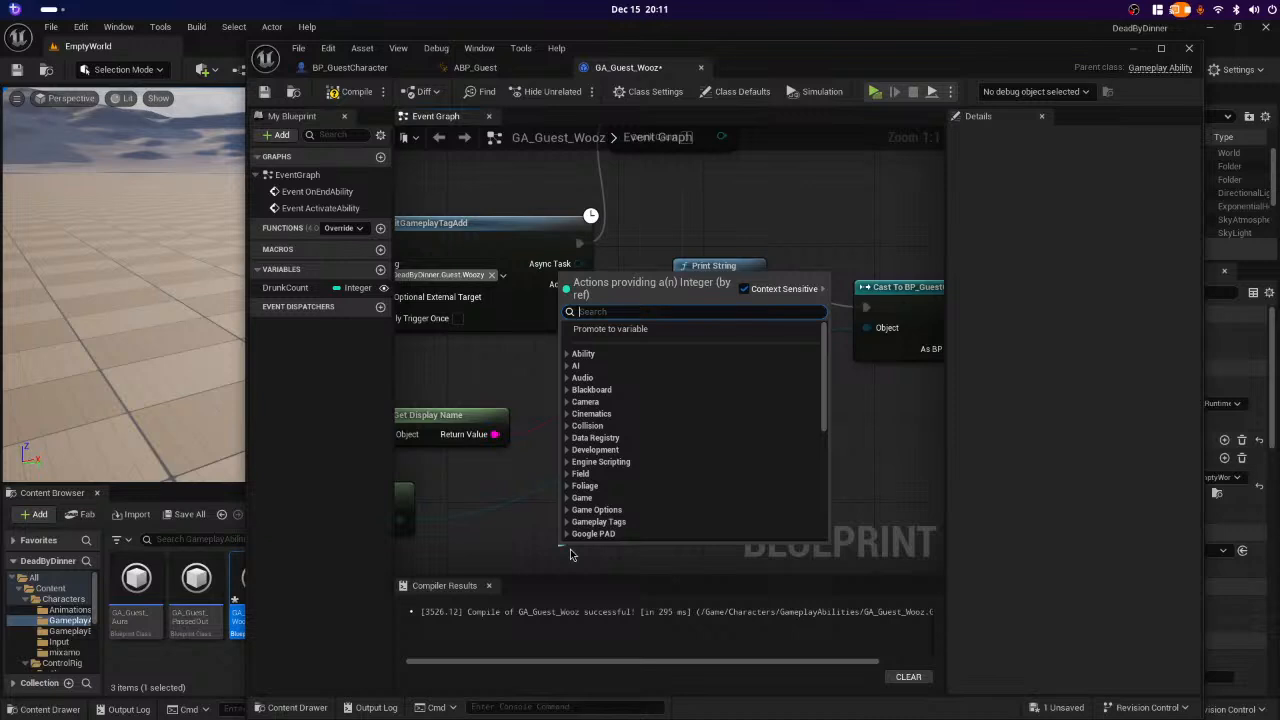
pyautogui.write('drunk')
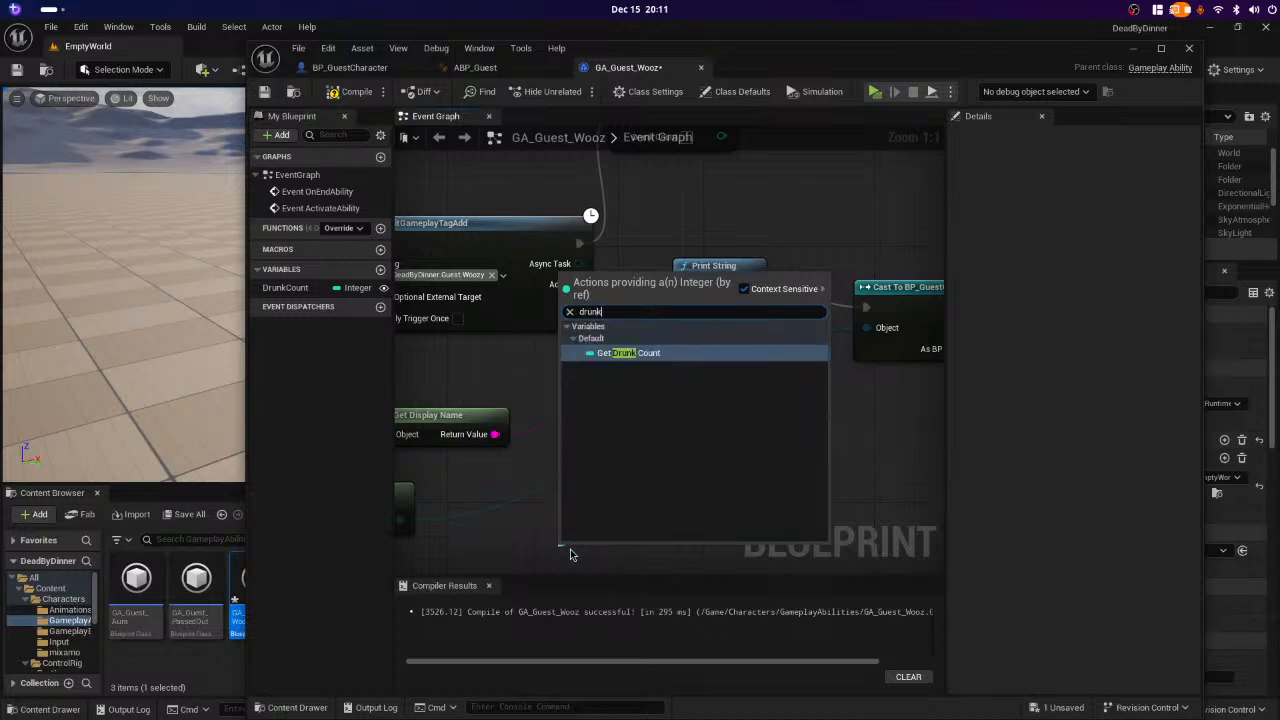
pyautogui.press('Return')
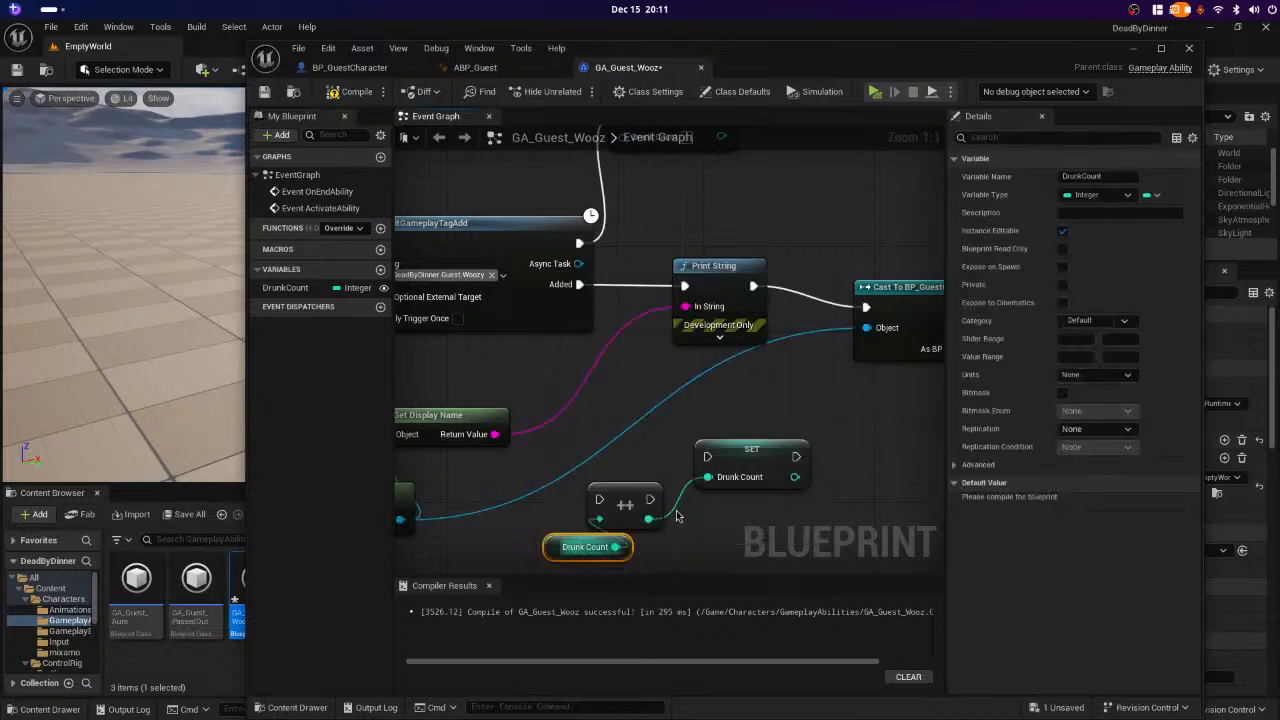
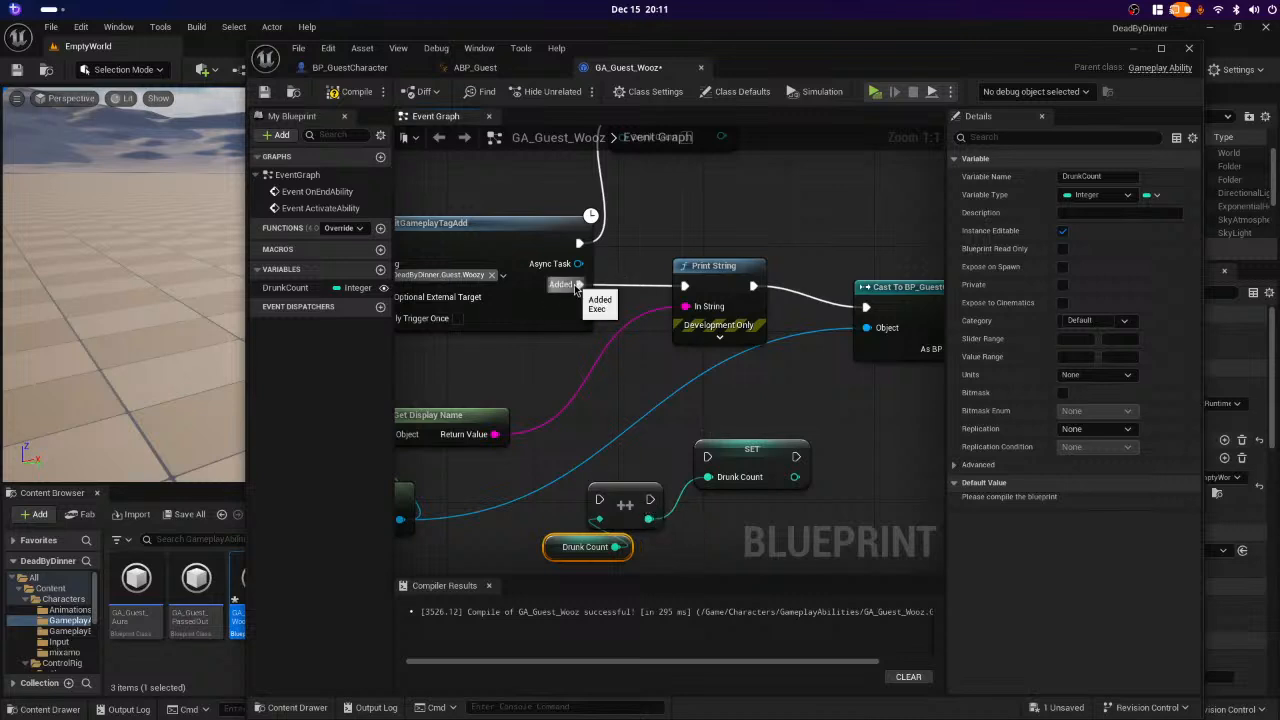
# - Wire Added through the increment and Set nodes into Print String, feed Drunk Count to In String, and compile and save the blueprint
pyautogui.moveTo(576, 284); pyautogui.dragTo(707, 458)
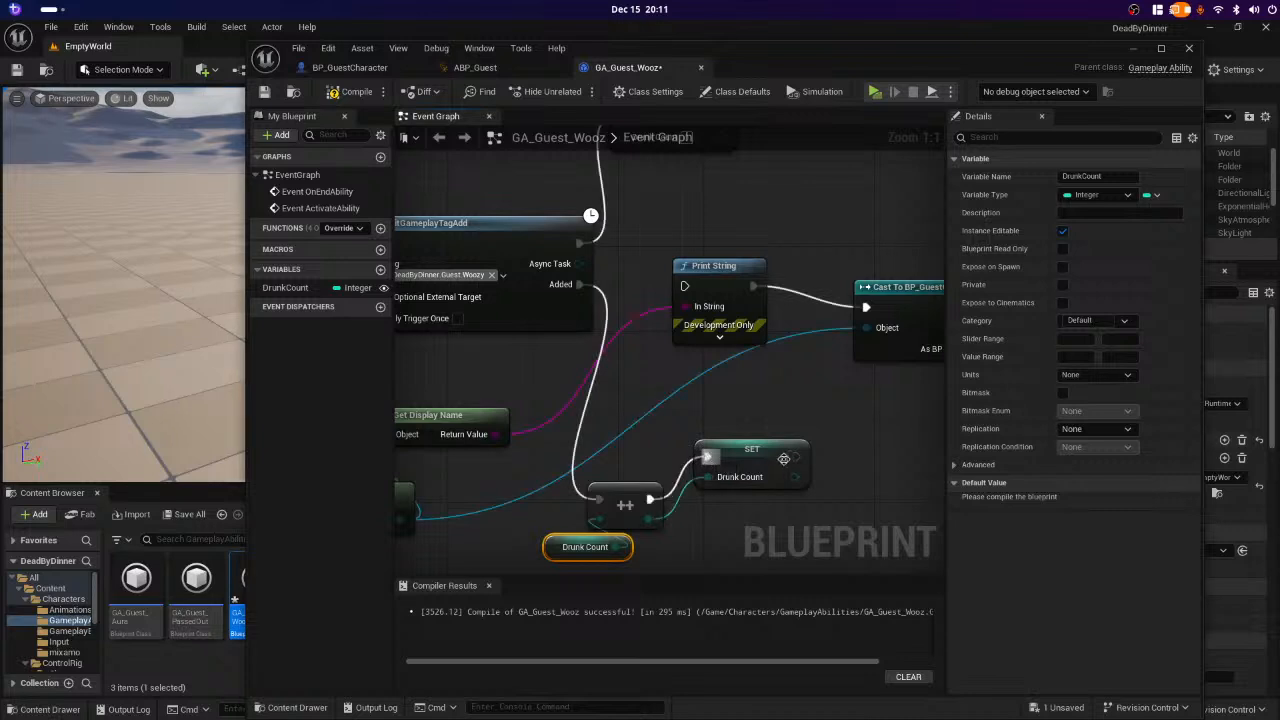
pyautogui.moveTo(796, 456)
pyautogui.mouseDown()
pyautogui.moveTo(820, 484)
pyautogui.moveTo(672, 298)
pyautogui.moveTo(684, 287)
pyautogui.moveTo(826, 488)
pyautogui.moveTo(790, 478)
pyautogui.mouseUp()
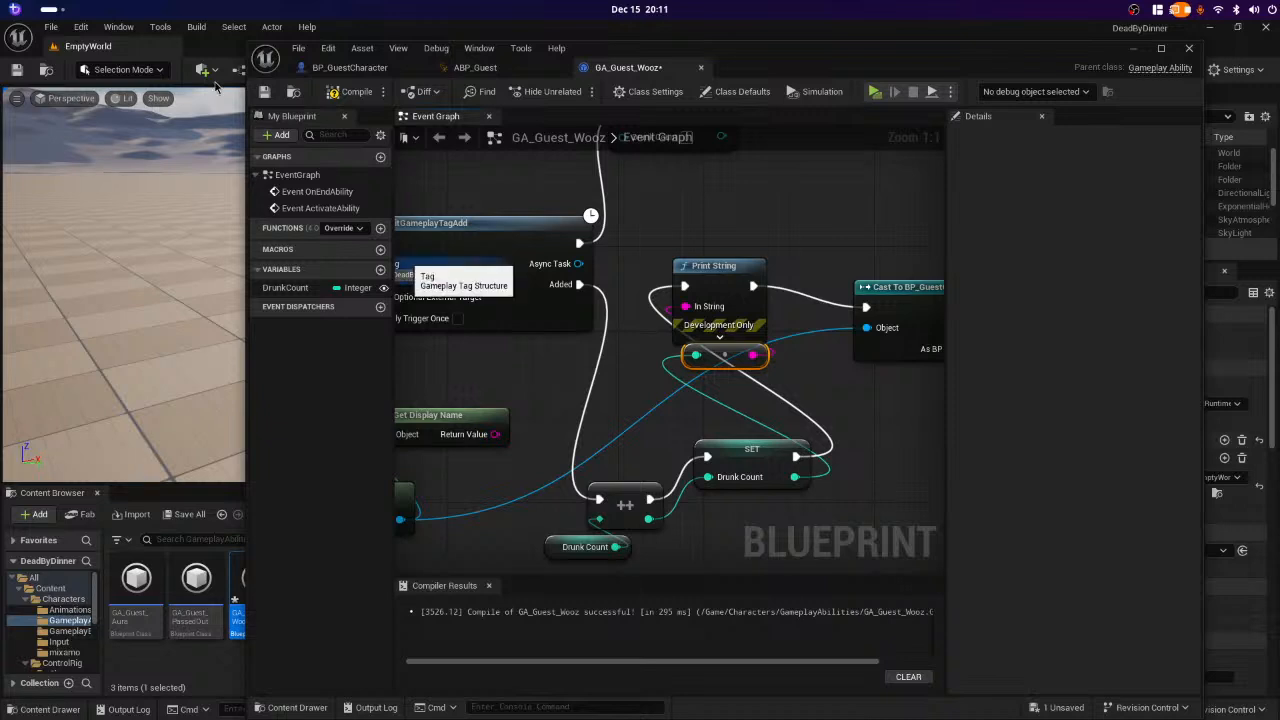
pyautogui.click(340, 93)
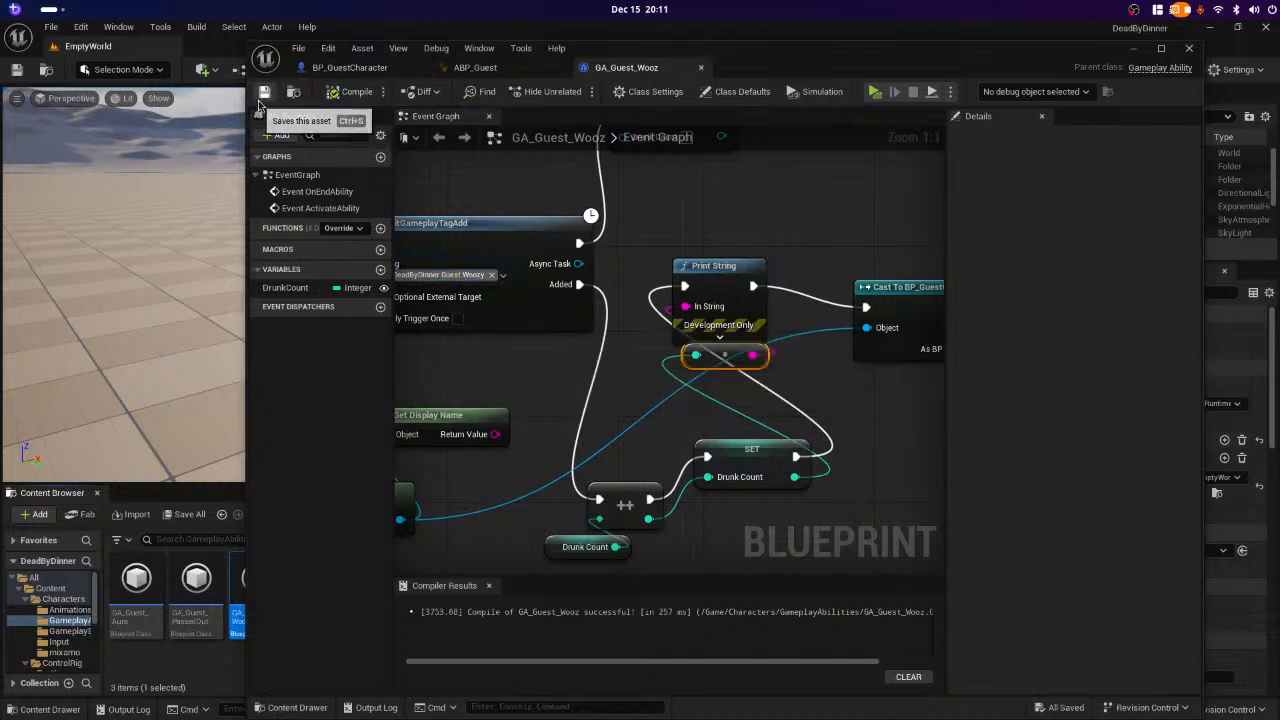
pyautogui.click(262, 94)
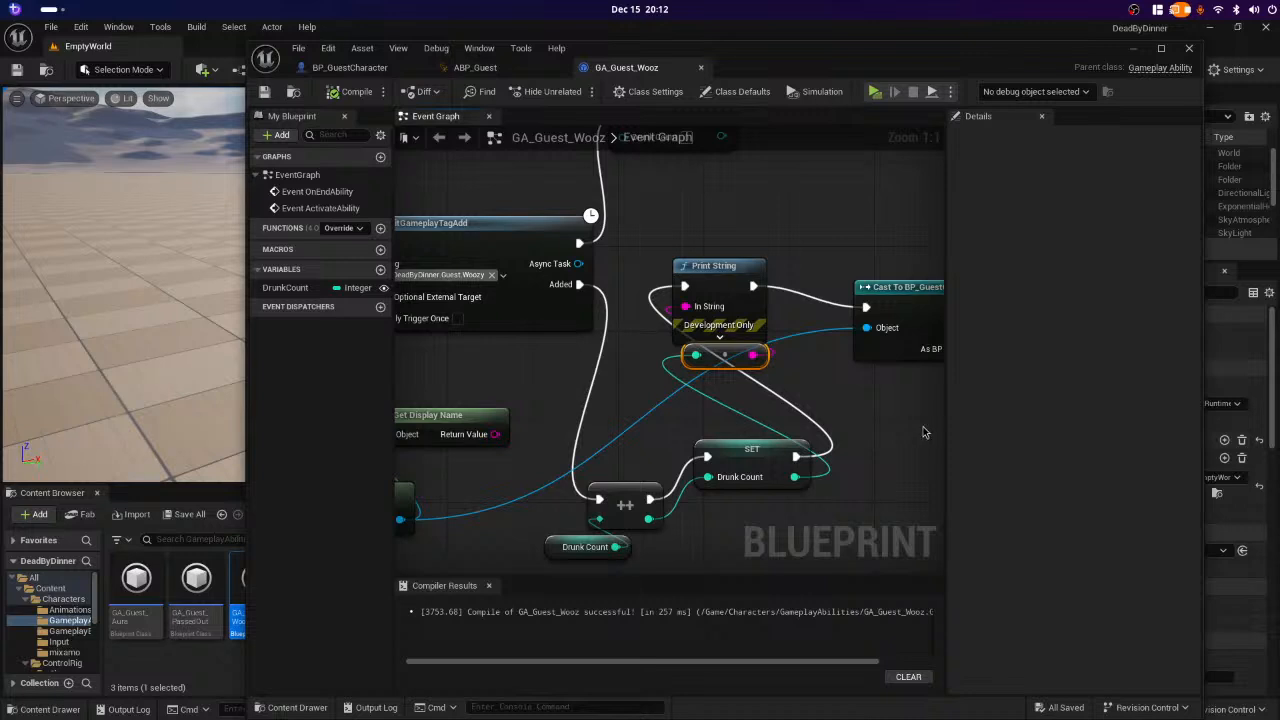
# - Play-test the level with the gameplay debugger shown, walk the guest around, and end the session
pyautogui.click(875, 93)
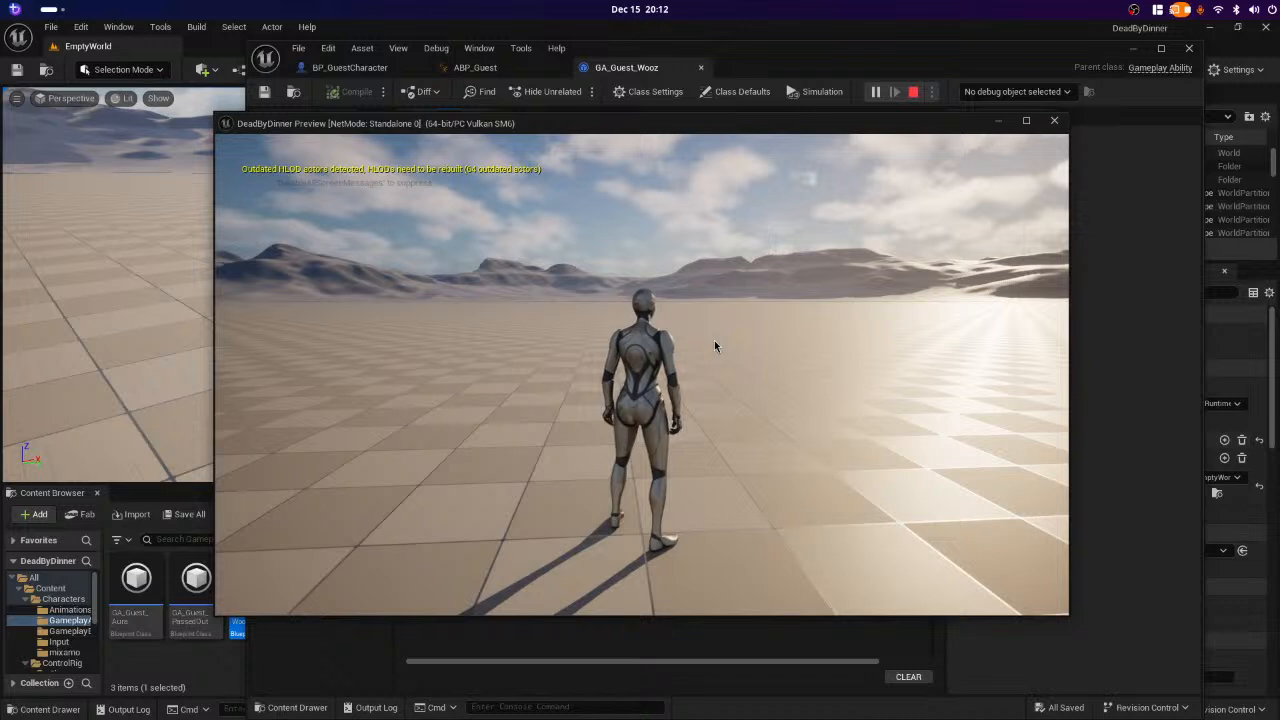
pyautogui.press("'")
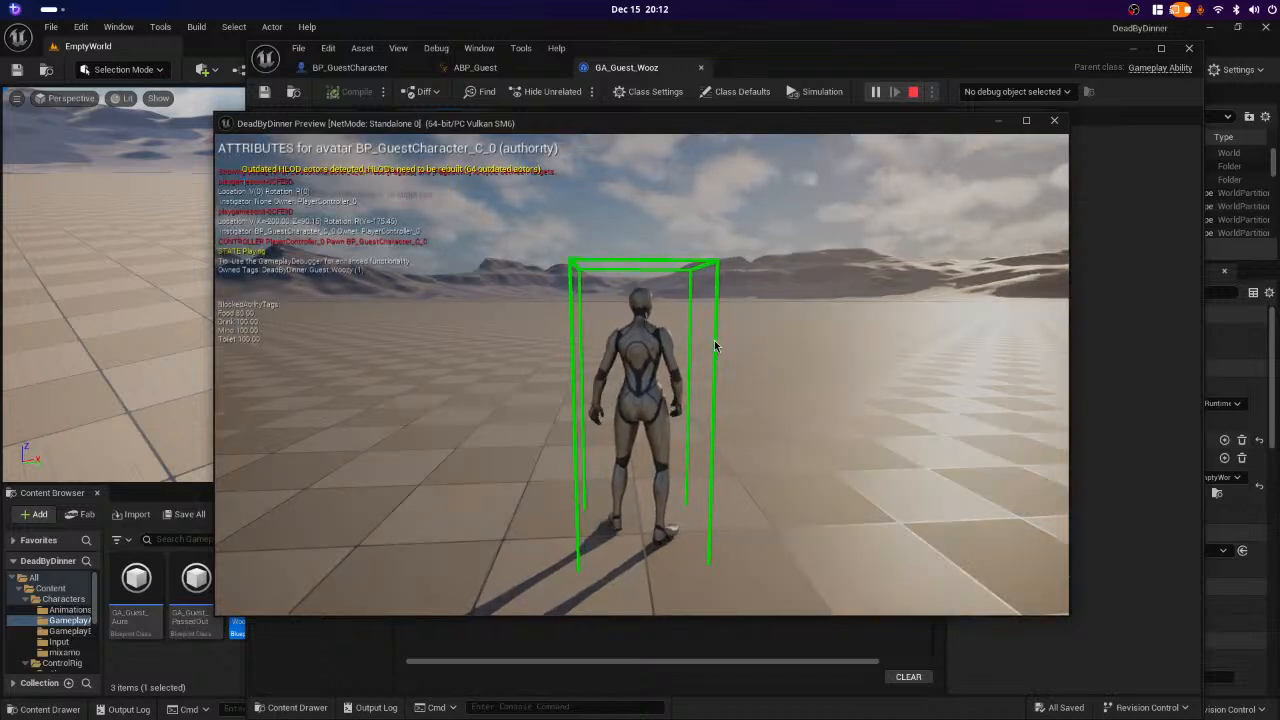
pyautogui.press('w')
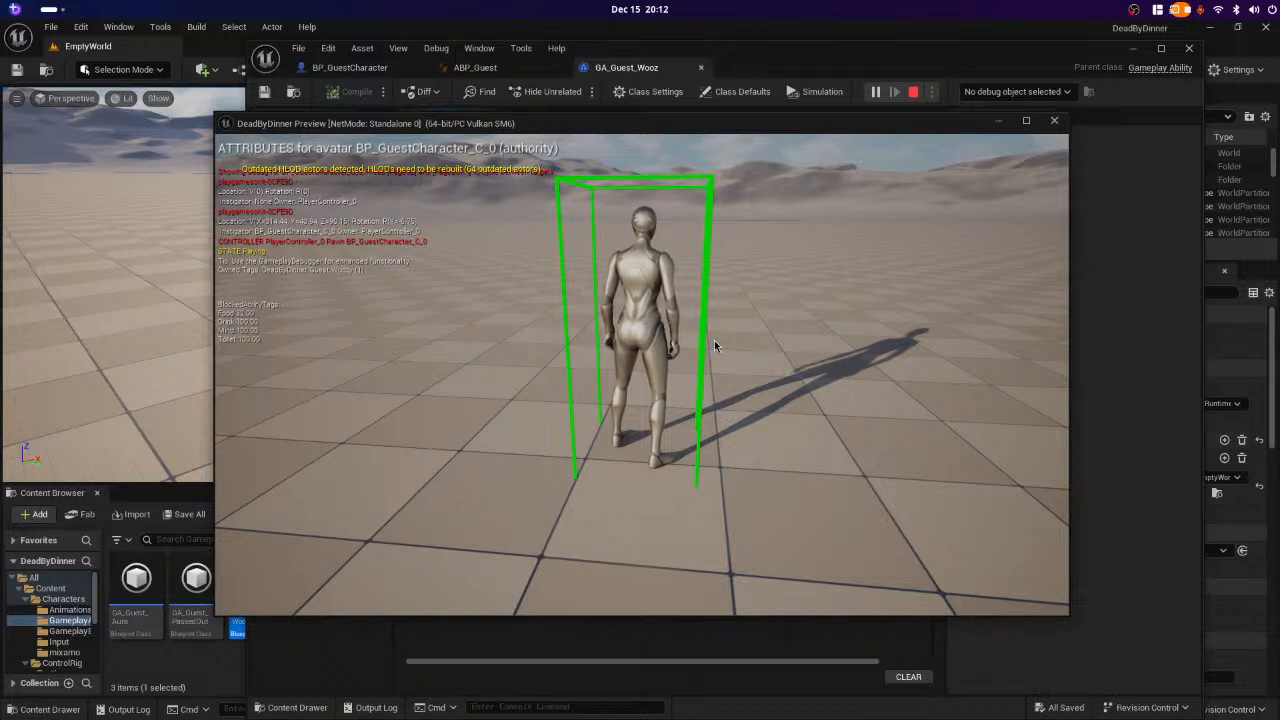
pyautogui.press('Escape')
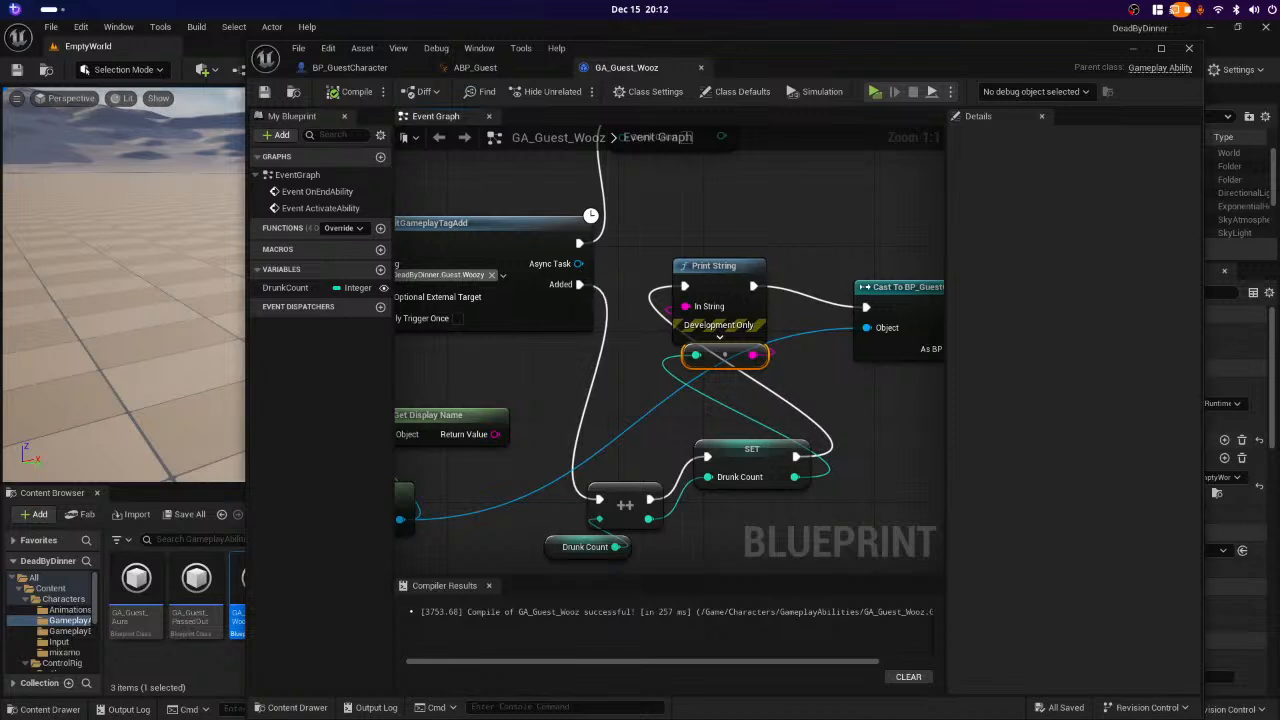
# - Examine the WaitGameplayTagAdd node's description and the surrounding DrunkCount logic in the GA_Guest_Wooz event graph
pyautogui.moveTo(728, 185); pyautogui.dragTo(834, 172, button='right')
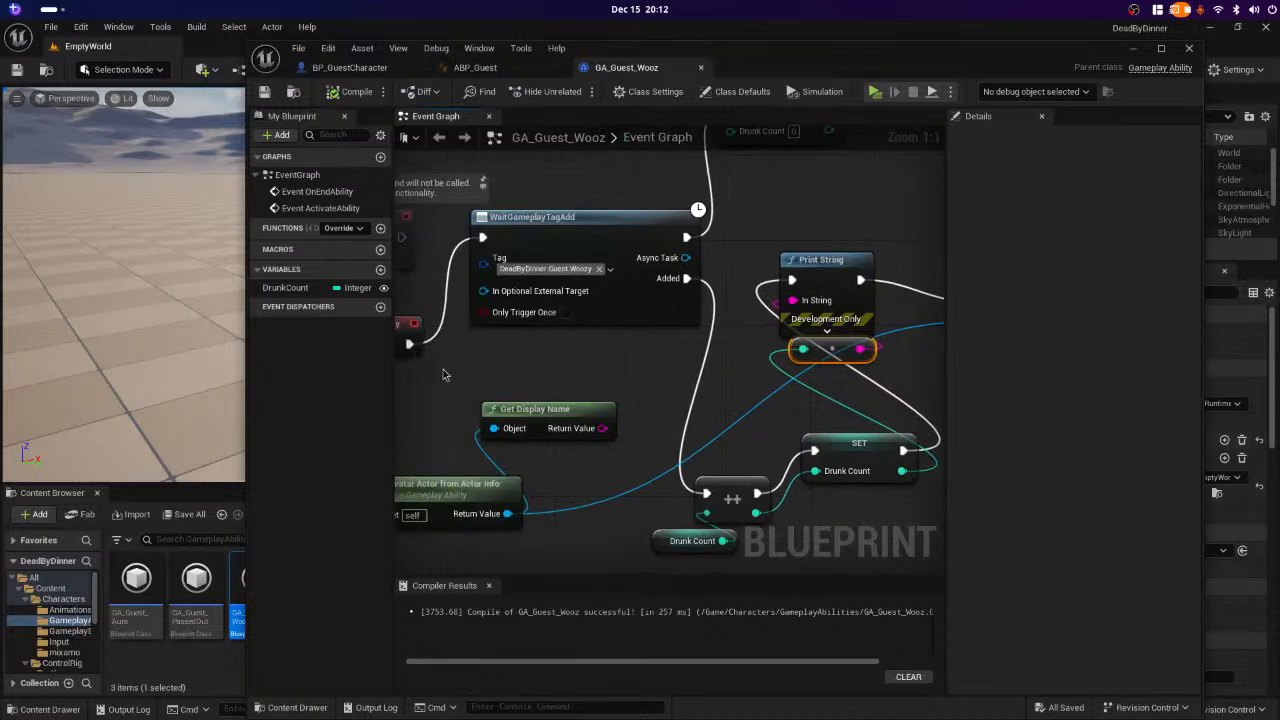
pyautogui.rightClick(475, 395)
pyautogui.moveTo(469, 359); pyautogui.dragTo(517, 360, button='right')
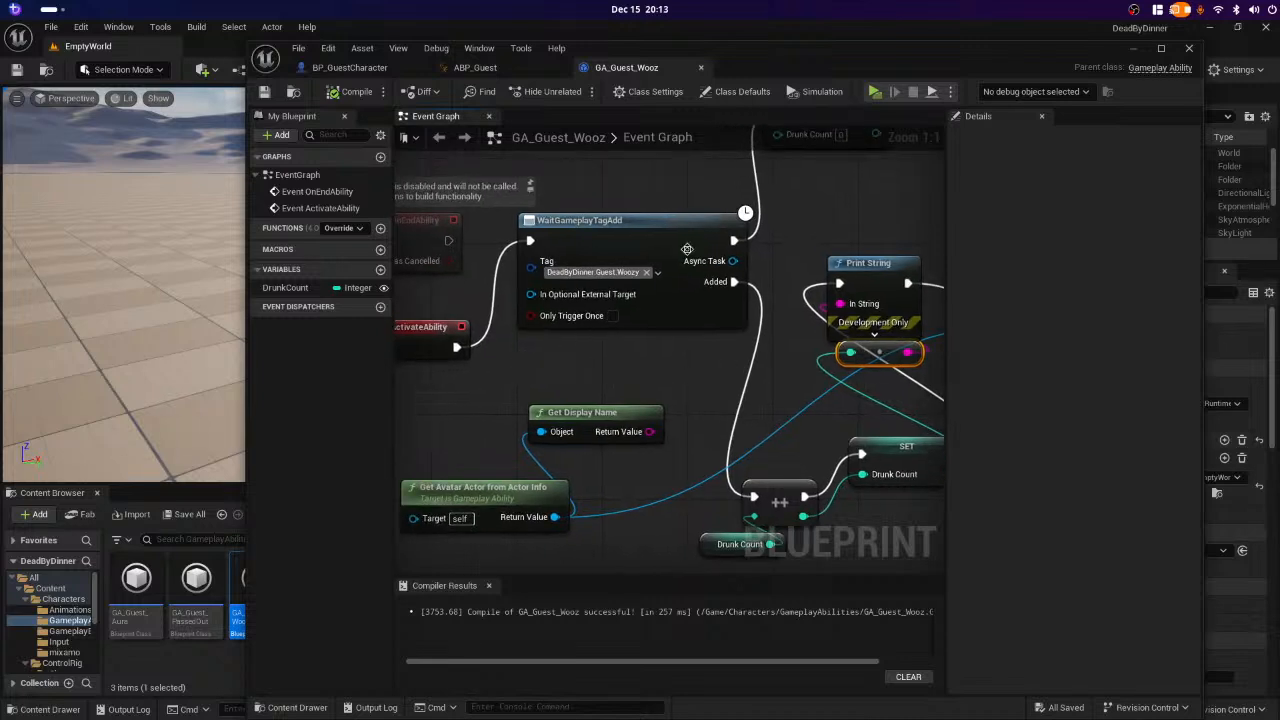
pyautogui.moveTo(653, 228)
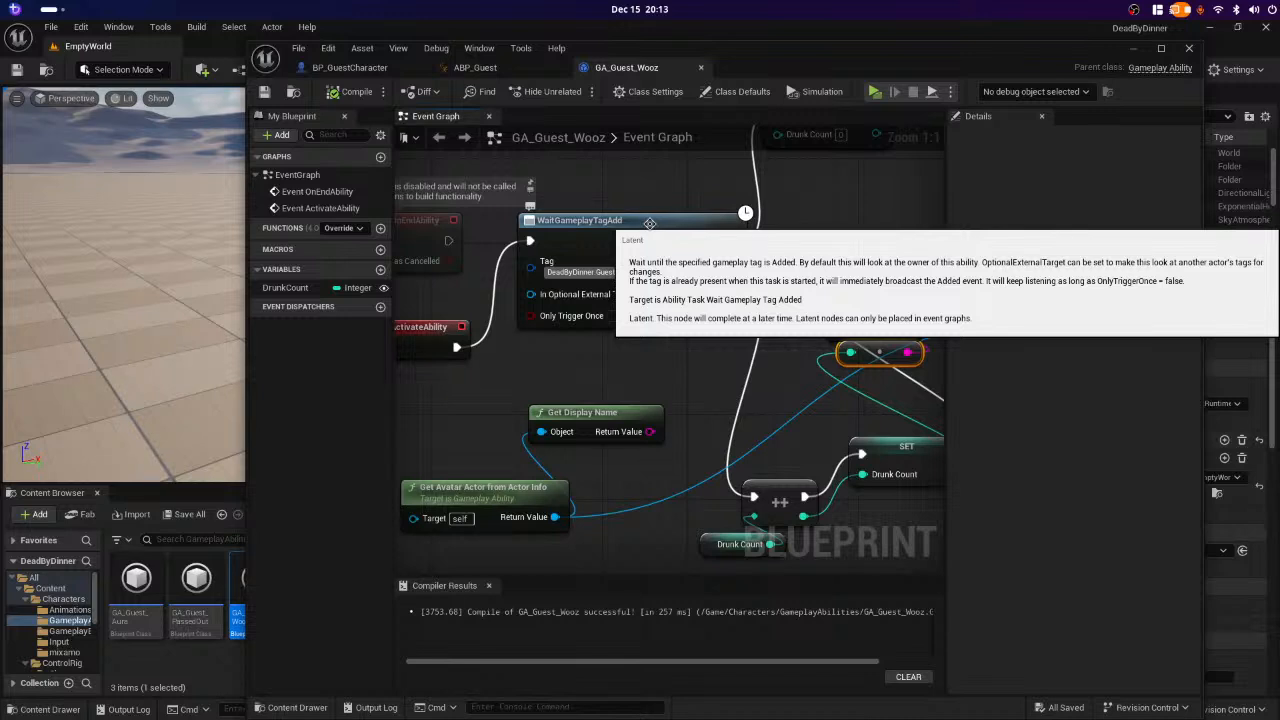
pyautogui.scroll(-2, 649, 223)
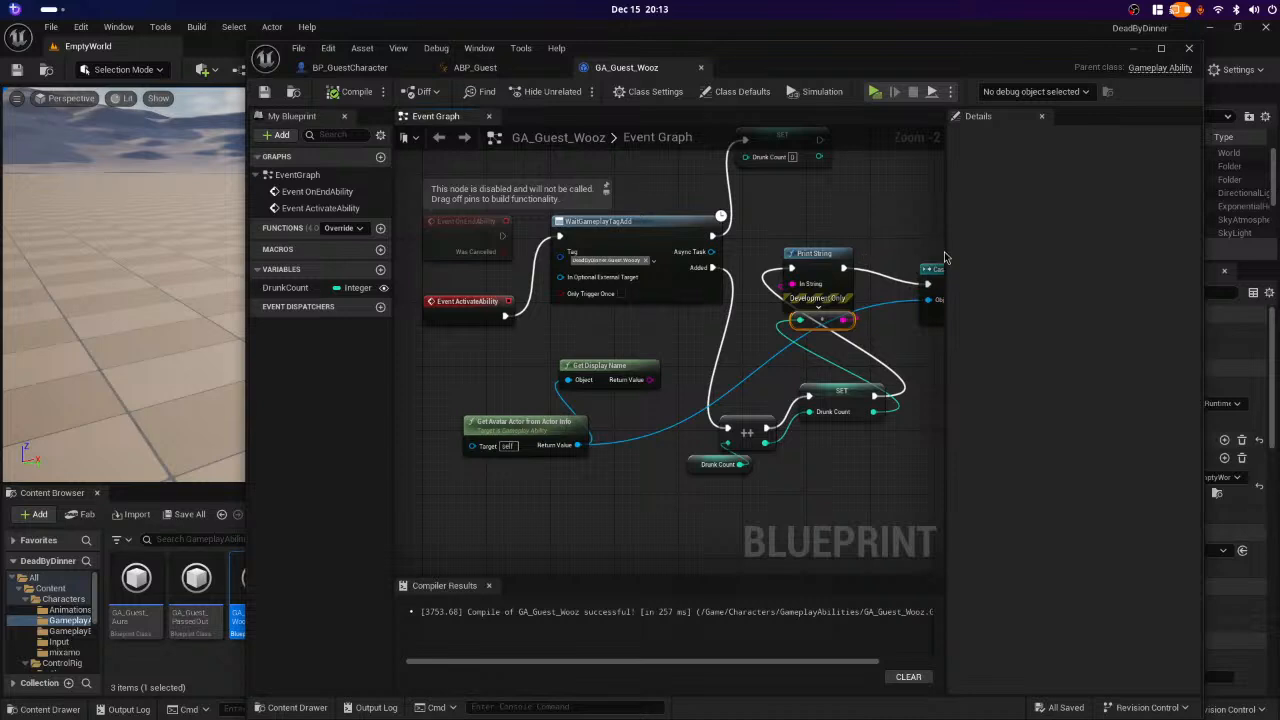
pyautogui.moveTo(888, 269); pyautogui.dragTo(868, 308, button='right')
pyautogui.moveTo(838, 264); pyautogui.dragTo(884, 274, button='right')
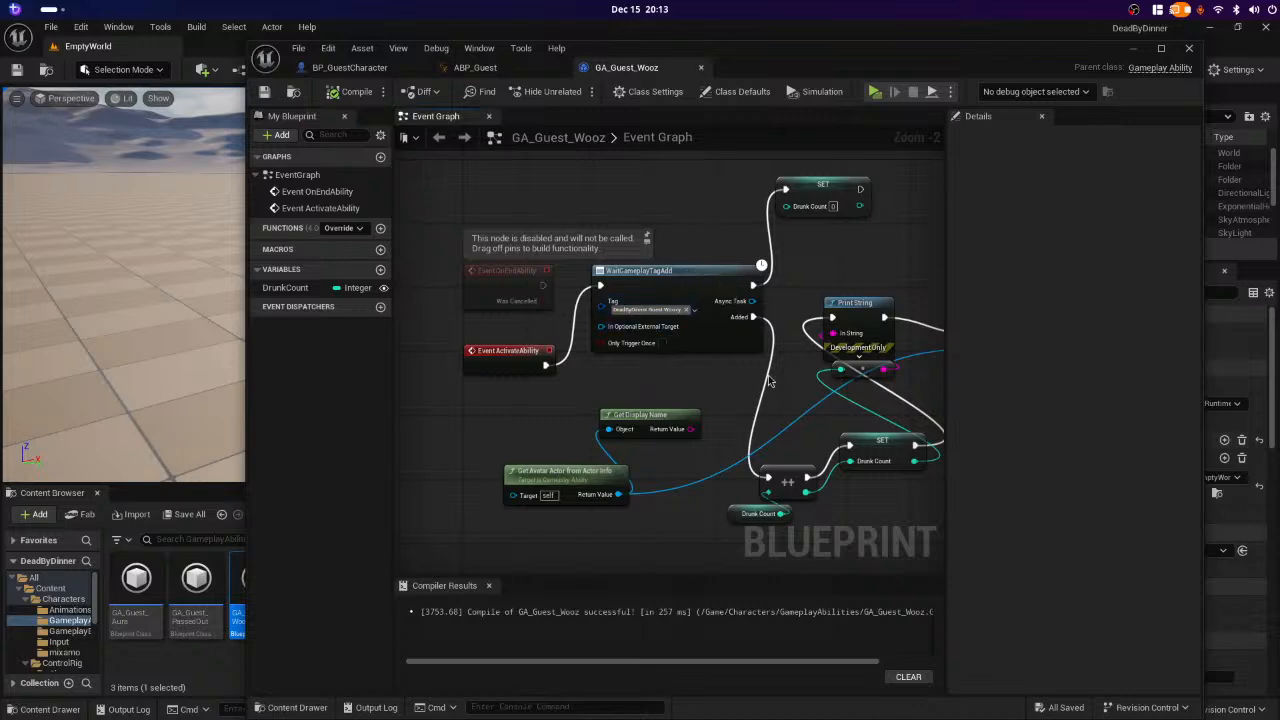
# - Review the woozy ability task notes in streeeeming.txt, return to the Unreal Editor, and run the pending autosave immediately
pyautogui.press('super')
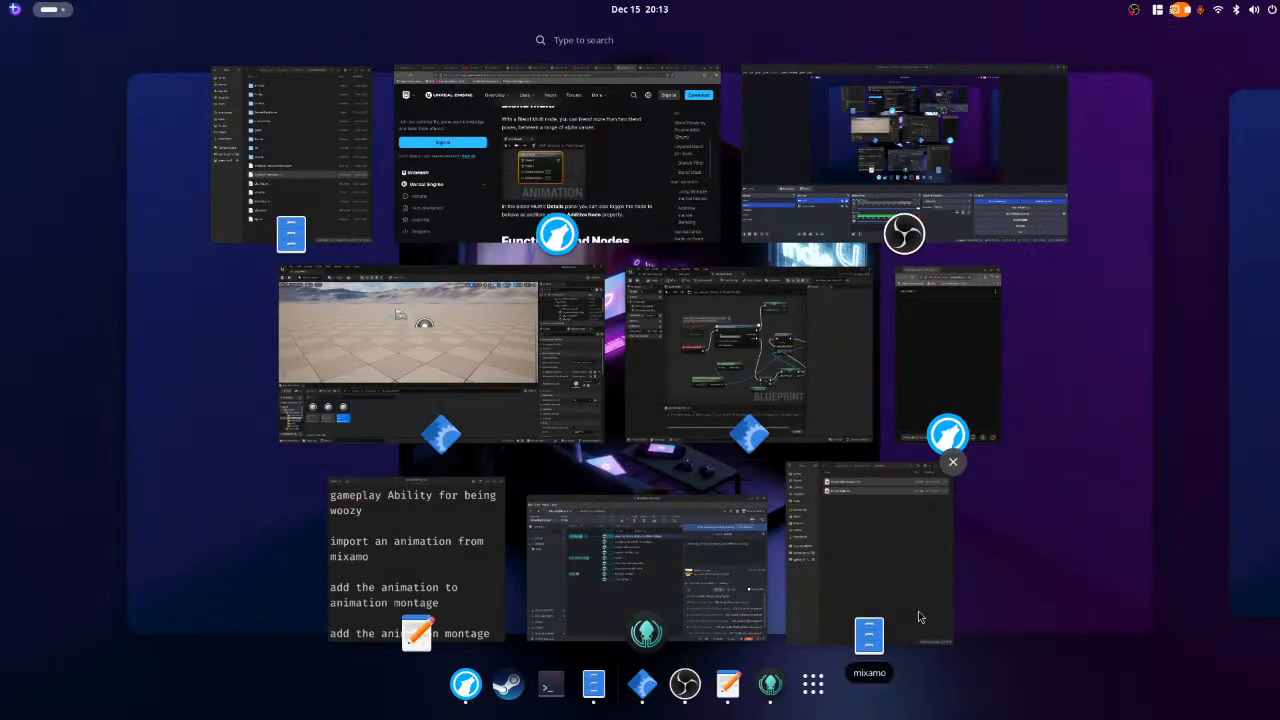
pyautogui.click(350, 575)
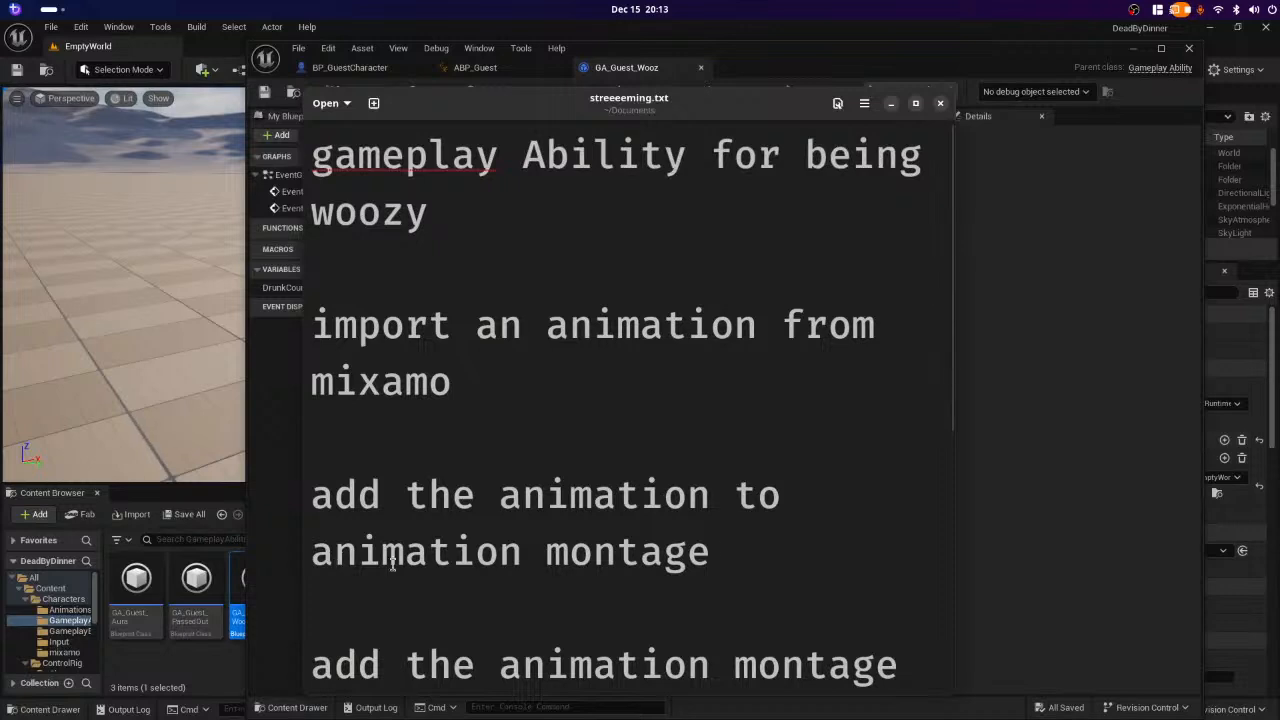
pyautogui.moveTo(455, 284); pyautogui.dragTo(557, 431)
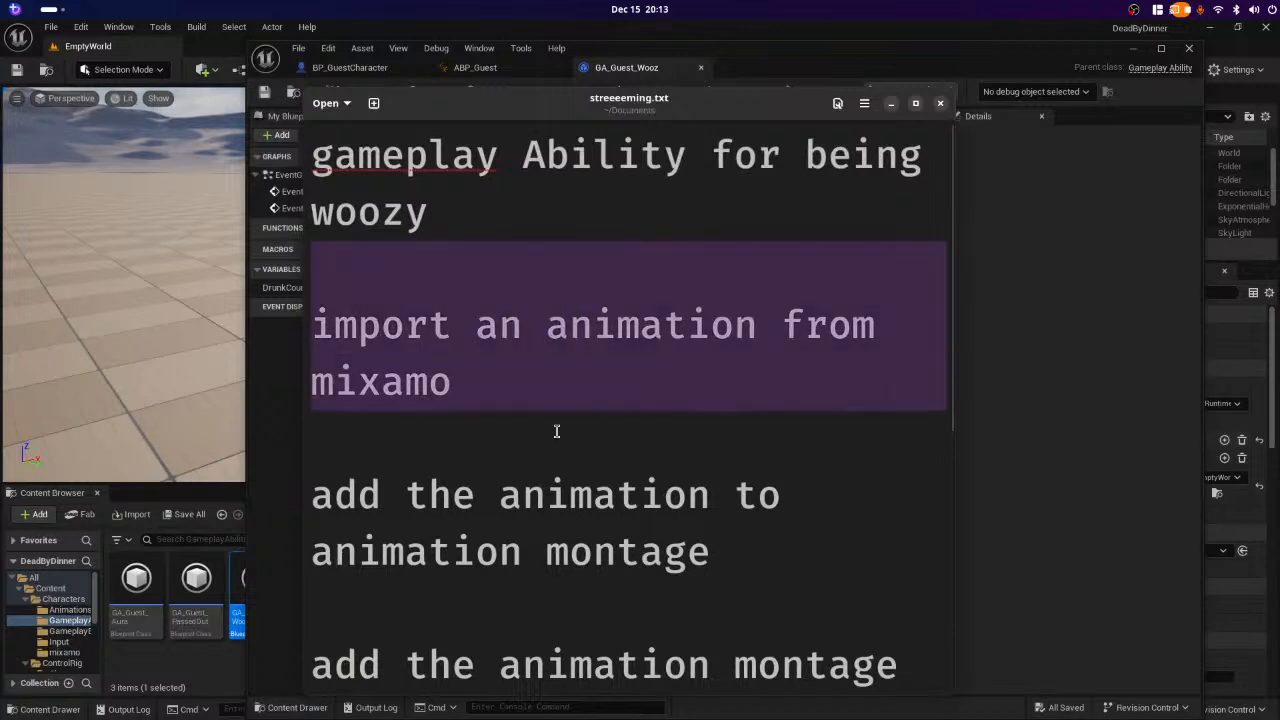
pyautogui.click(557, 447)
pyautogui.moveTo(408, 465); pyautogui.dragTo(780, 597)
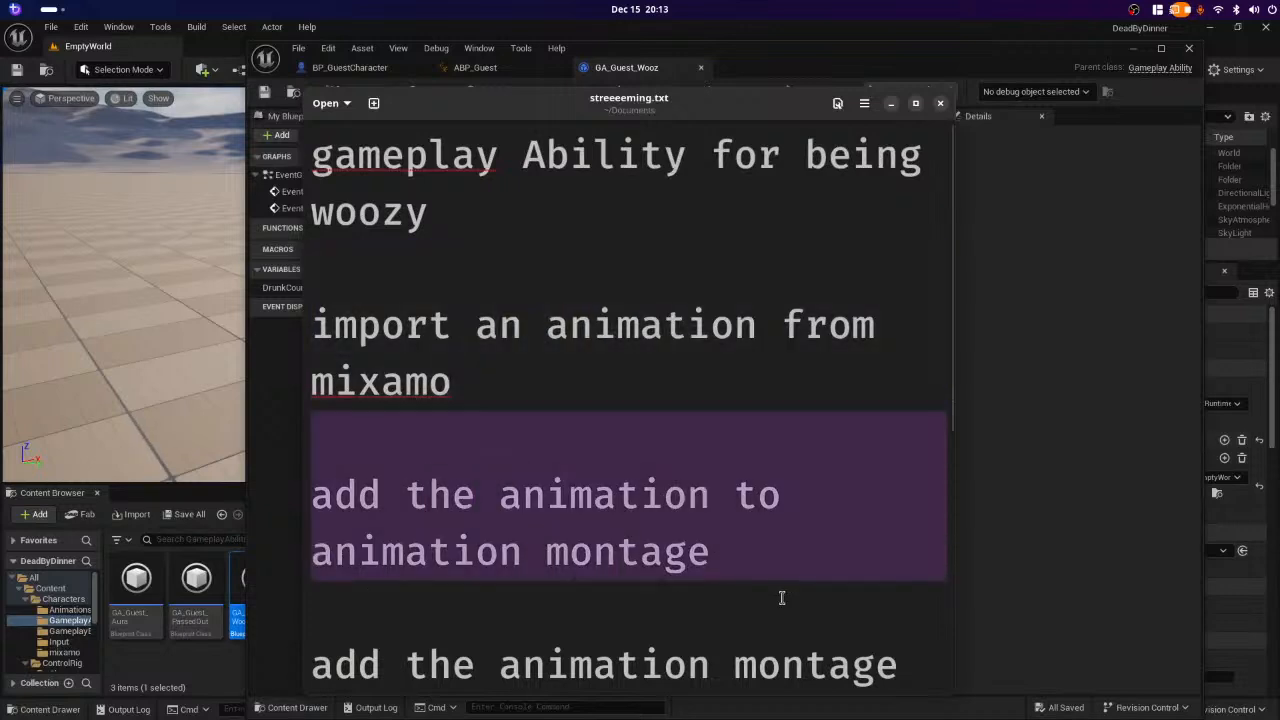
pyautogui.scroll(-3, 649, 578)
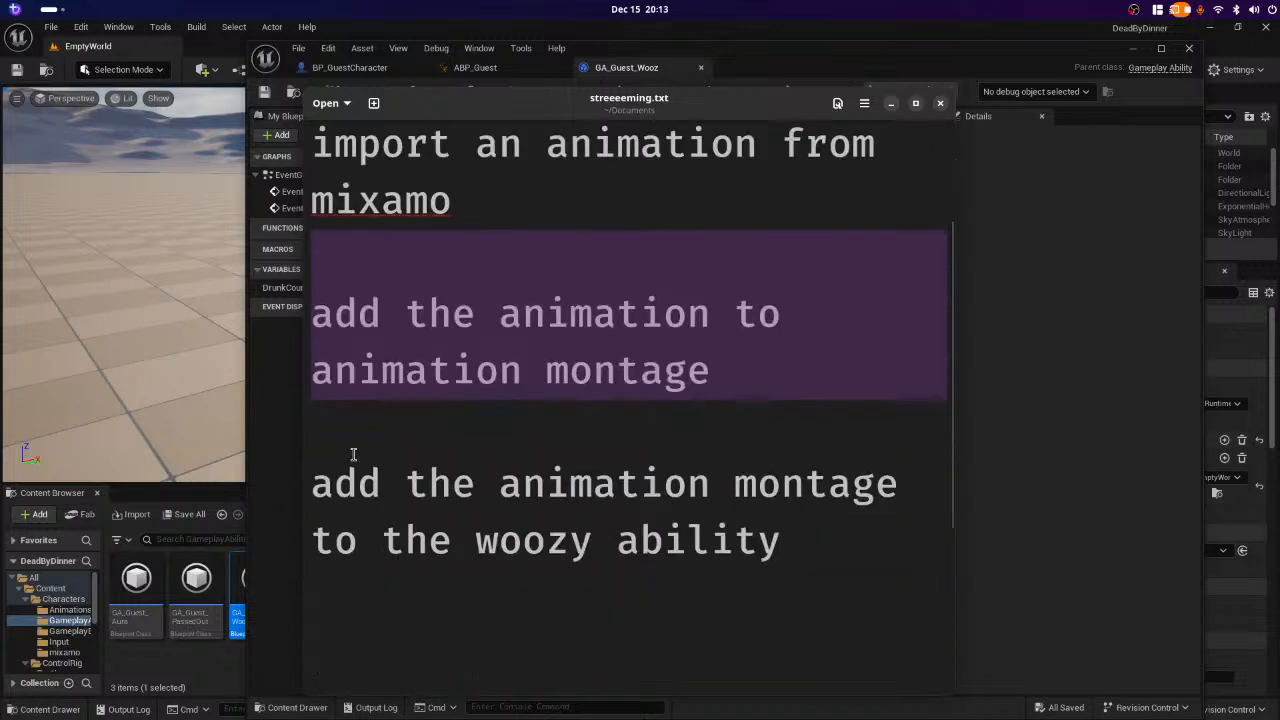
pyautogui.moveTo(353, 455); pyautogui.dragTo(652, 599)
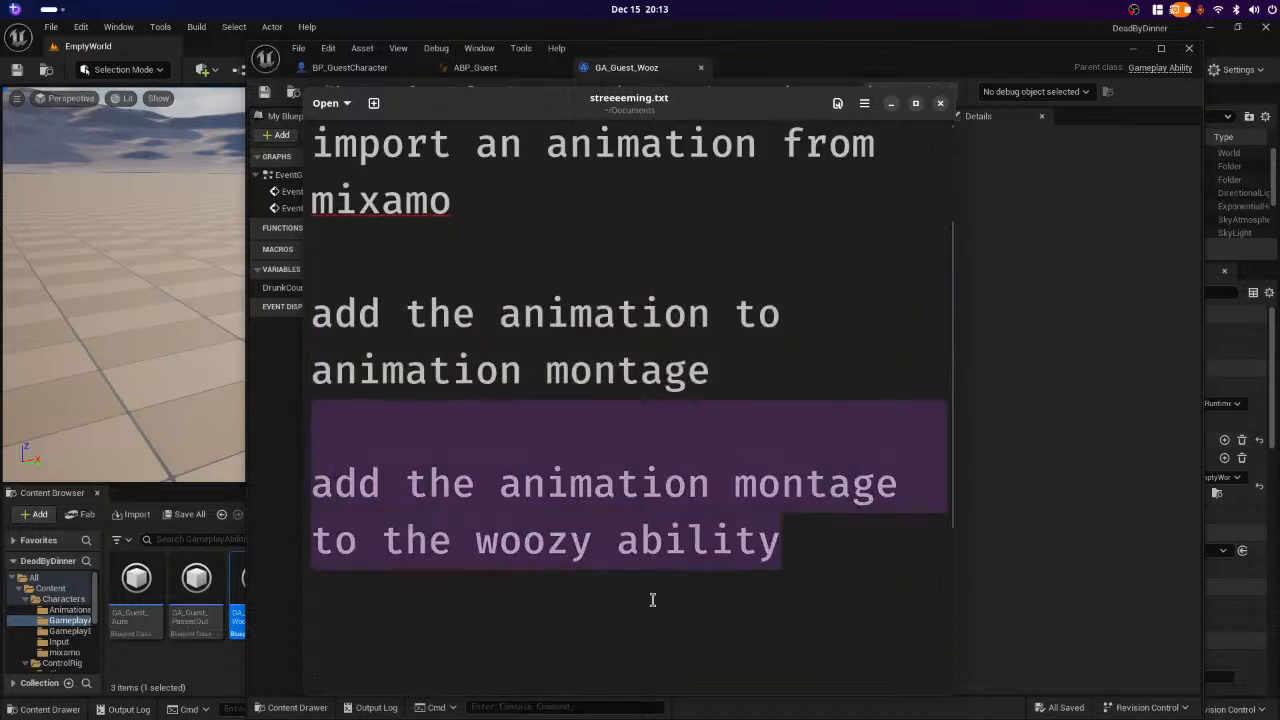
pyautogui.click(835, 568)
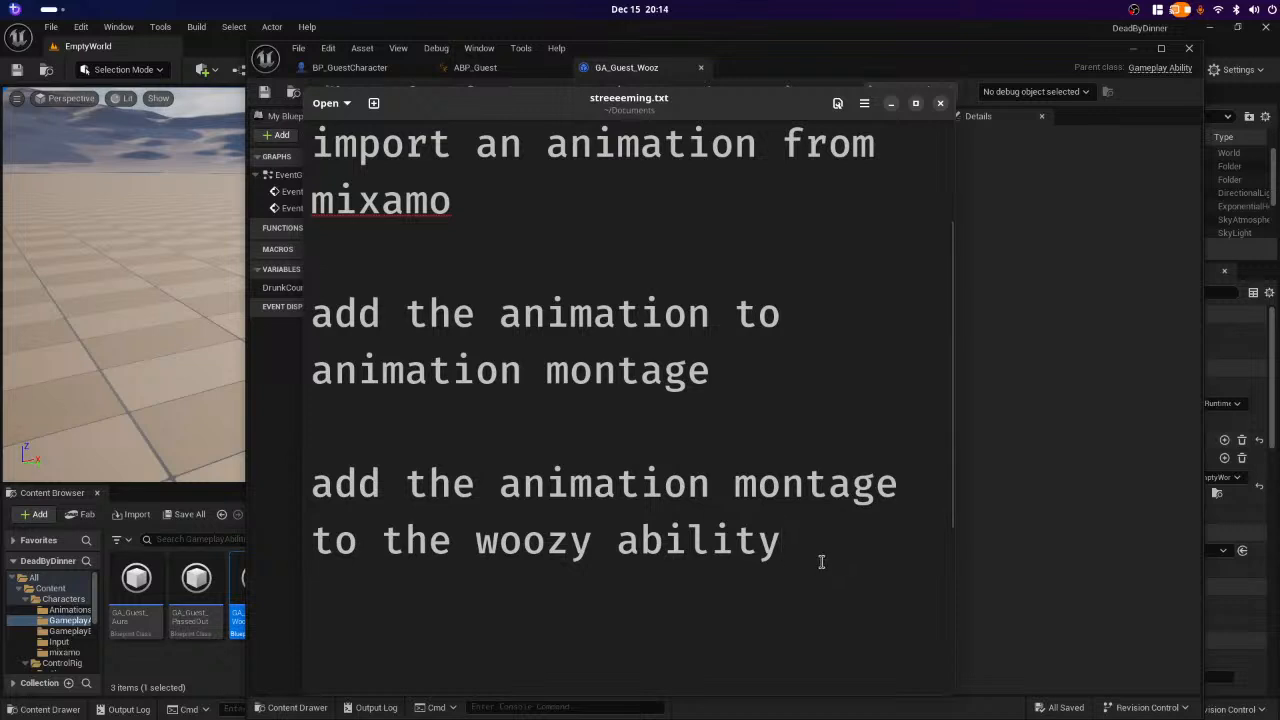
pyautogui.hotkey('alt', 'Tab')
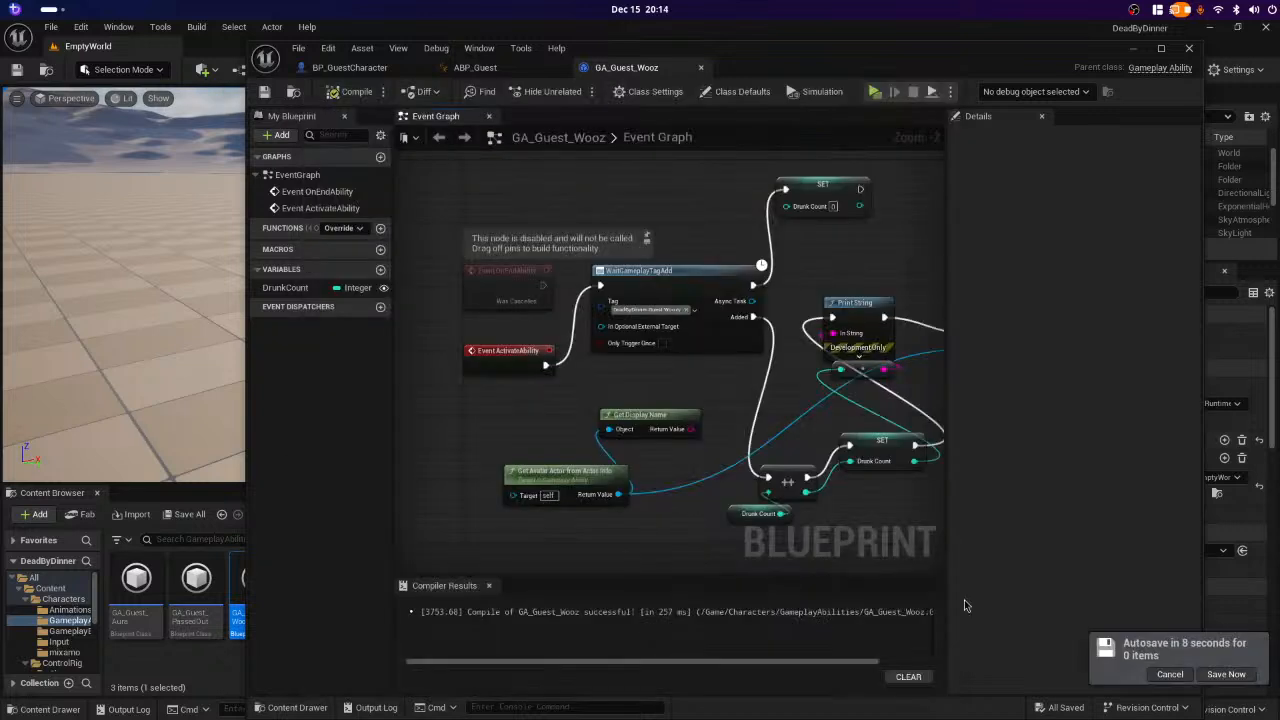
pyautogui.click(1226, 674)
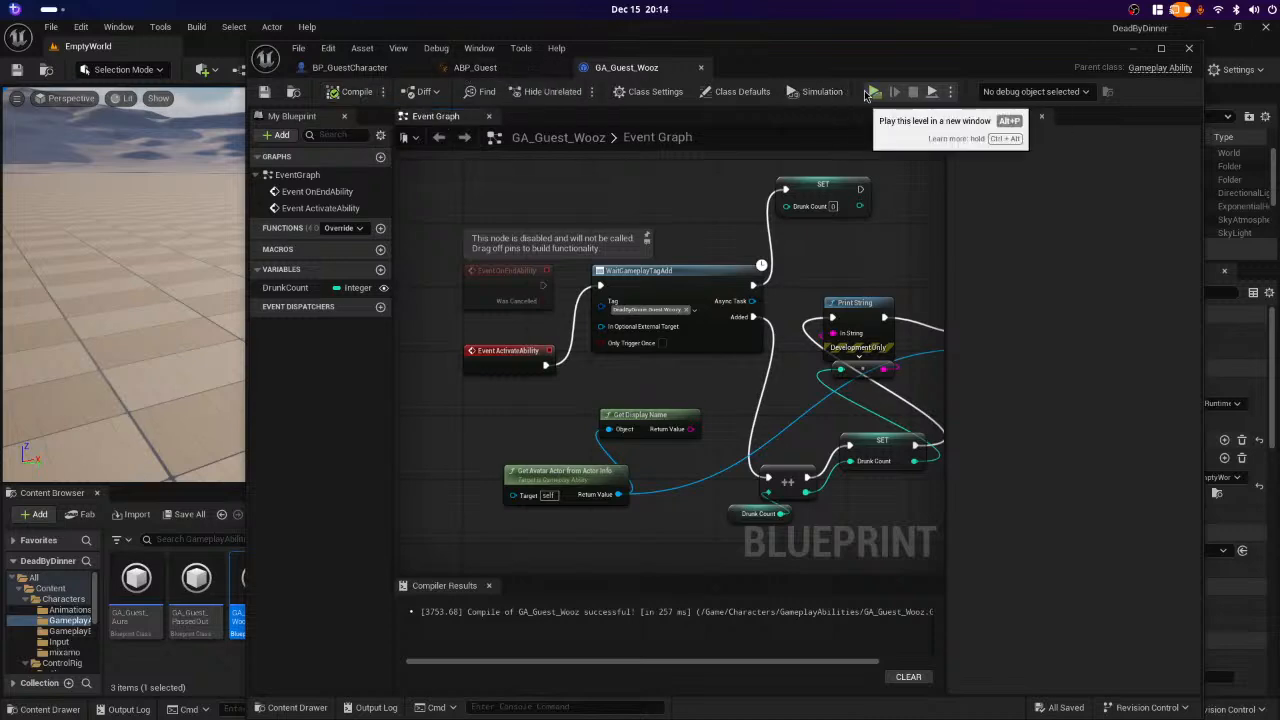
# - Inspect how Main States and the DefaultSlot feed the Blend Multi node in ABP_Guest's AnimGraph
pyautogui.click(475, 67)
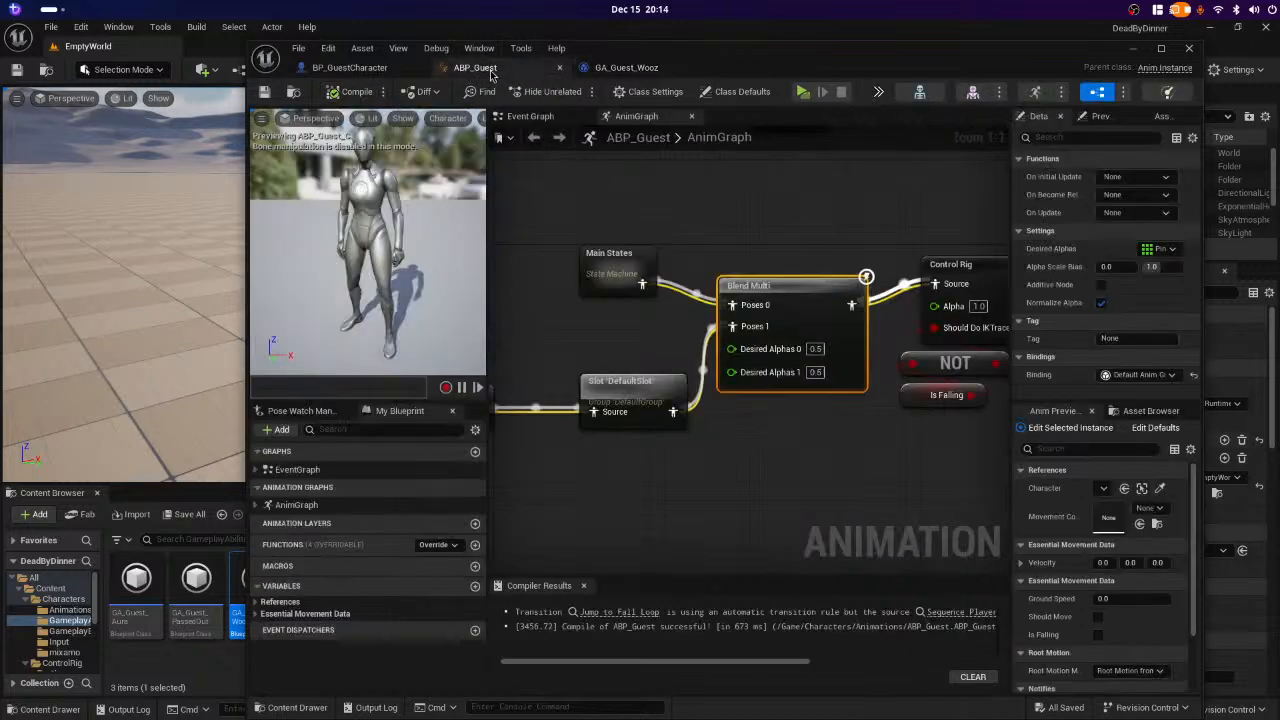
pyautogui.moveTo(756, 479); pyautogui.dragTo(899, 486, button='right')
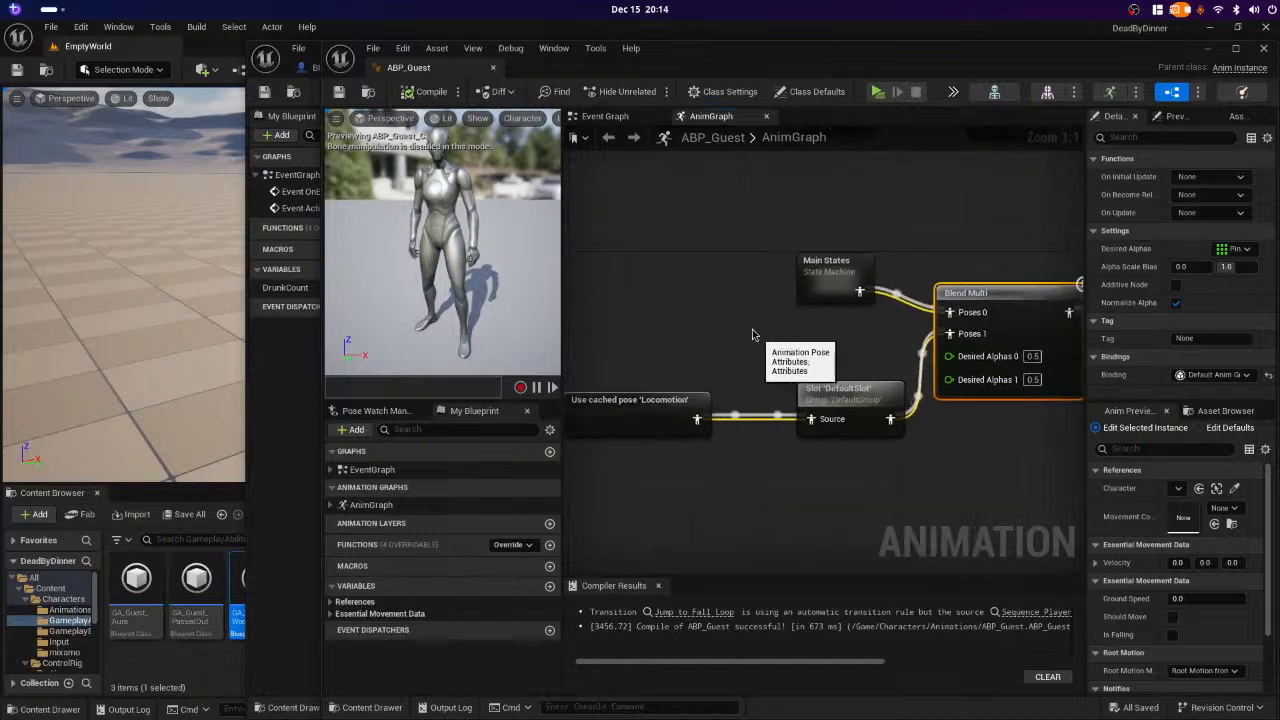
pyautogui.click(693, 313)
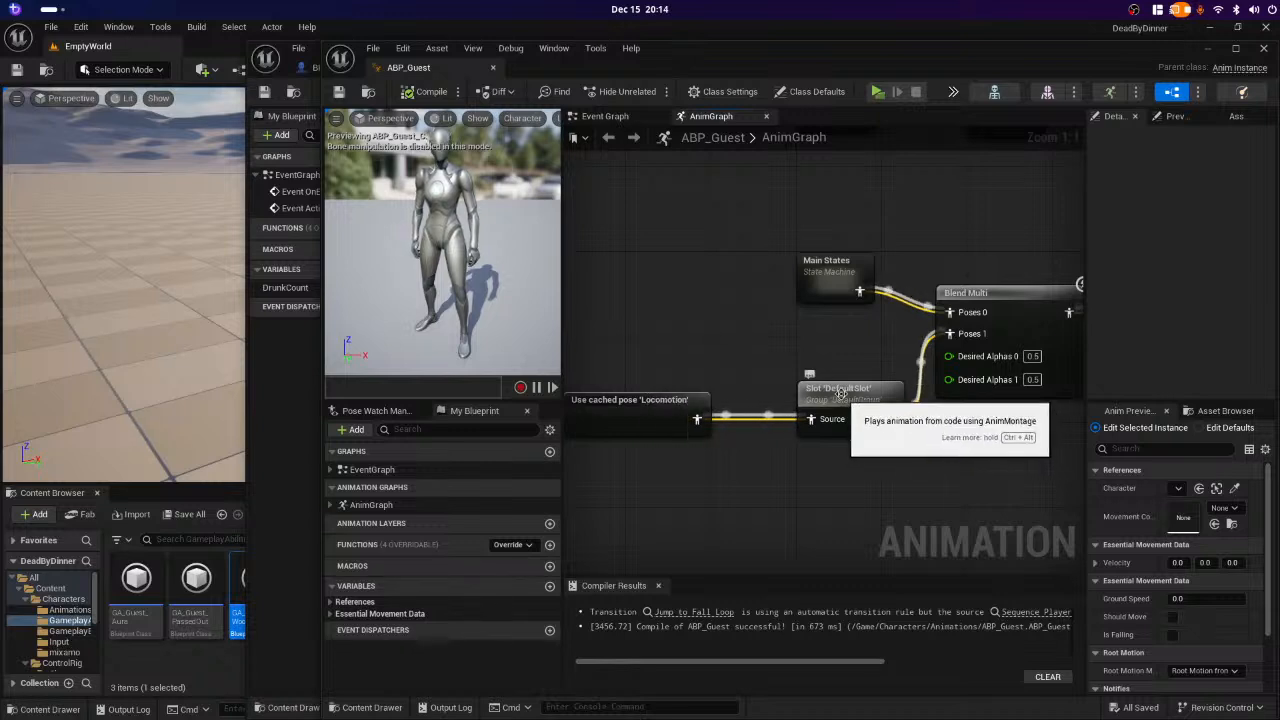
pyautogui.moveTo(769, 354); pyautogui.dragTo(721, 436, button='right')
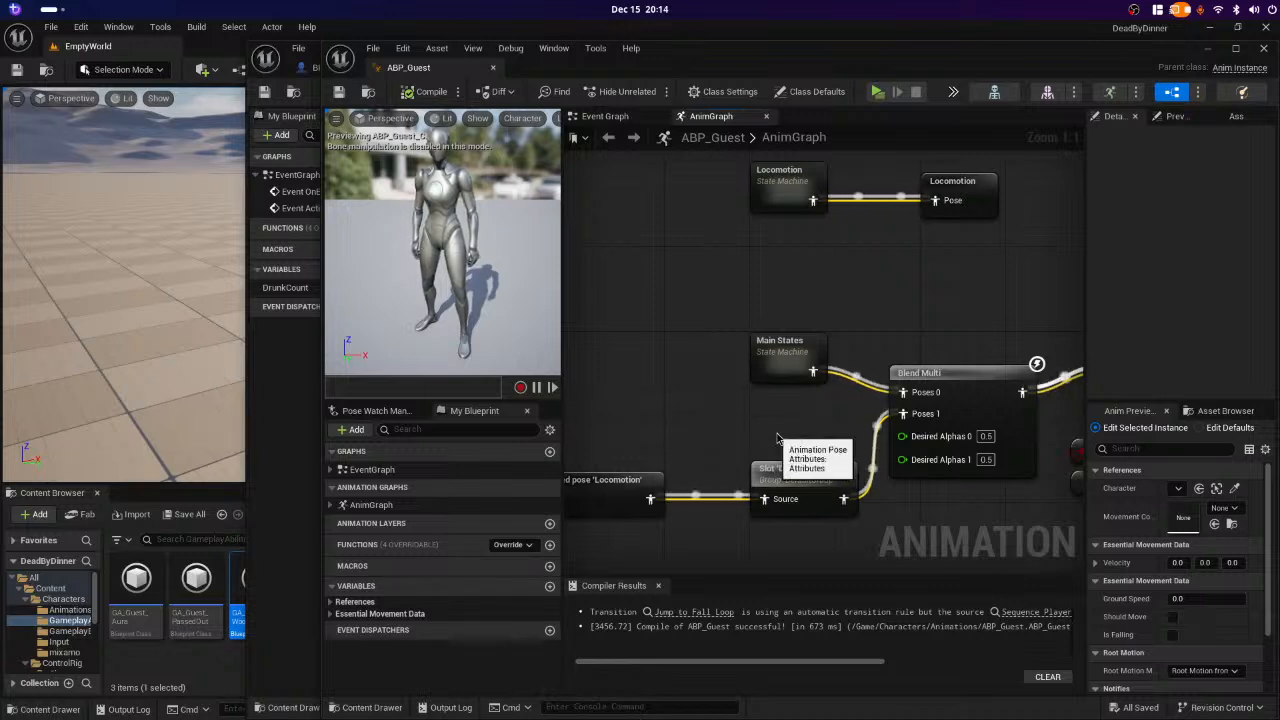
pyautogui.moveTo(786, 421); pyautogui.dragTo(823, 368, button='right')
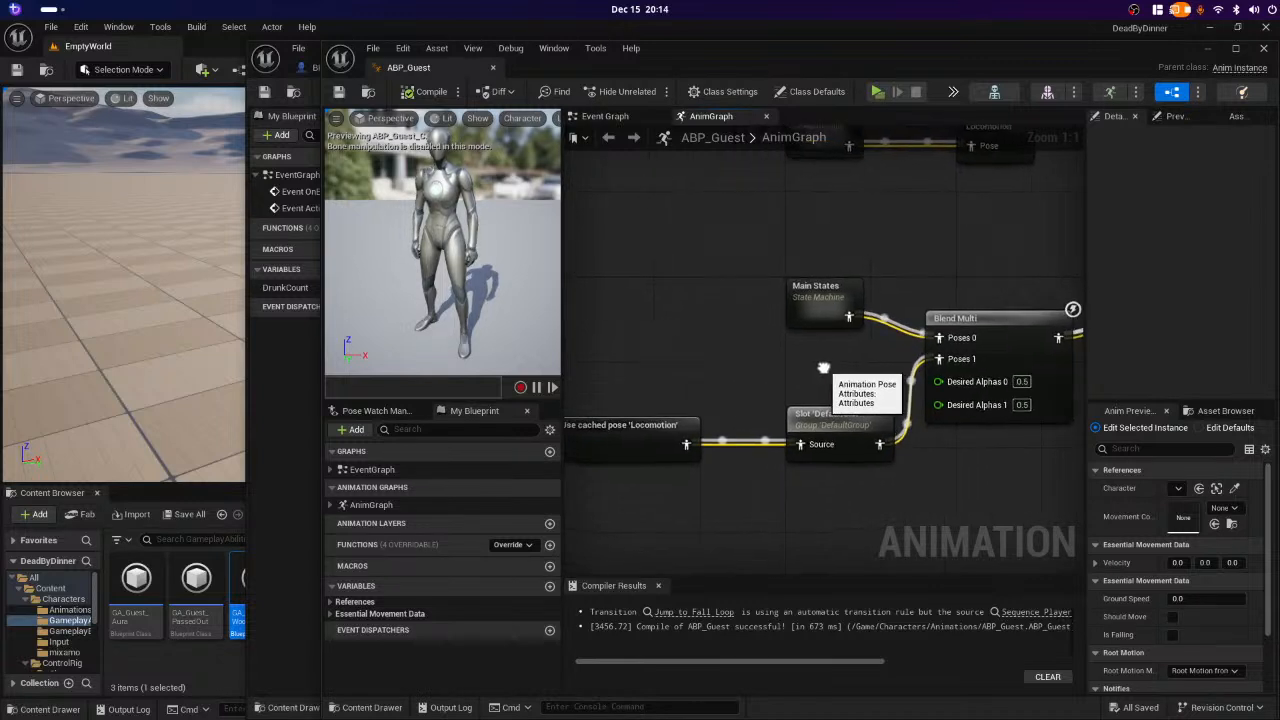
# - Show the Characters/Animations folder, close the ABP_Guest window, minimise the GA_Guest_Wooz editor, and select AM_Woozy
pyautogui.click(140, 663)
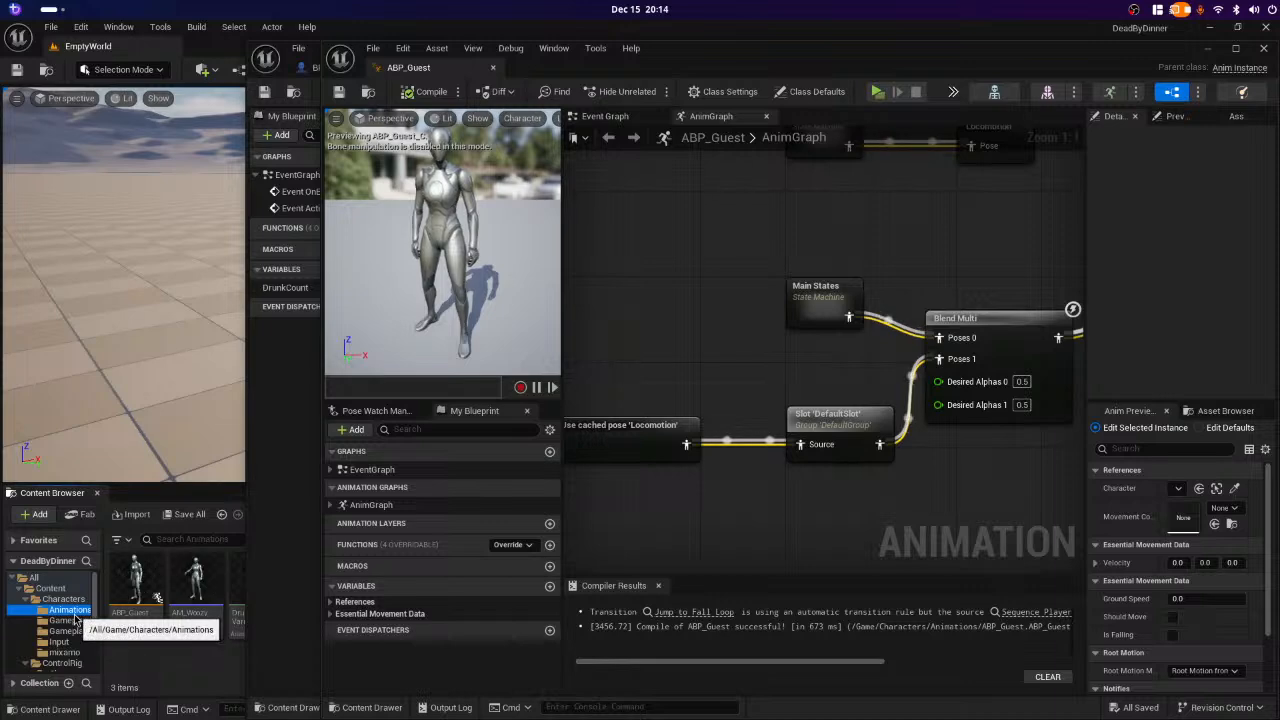
pyautogui.click(70, 610)
pyautogui.click(1263, 48)
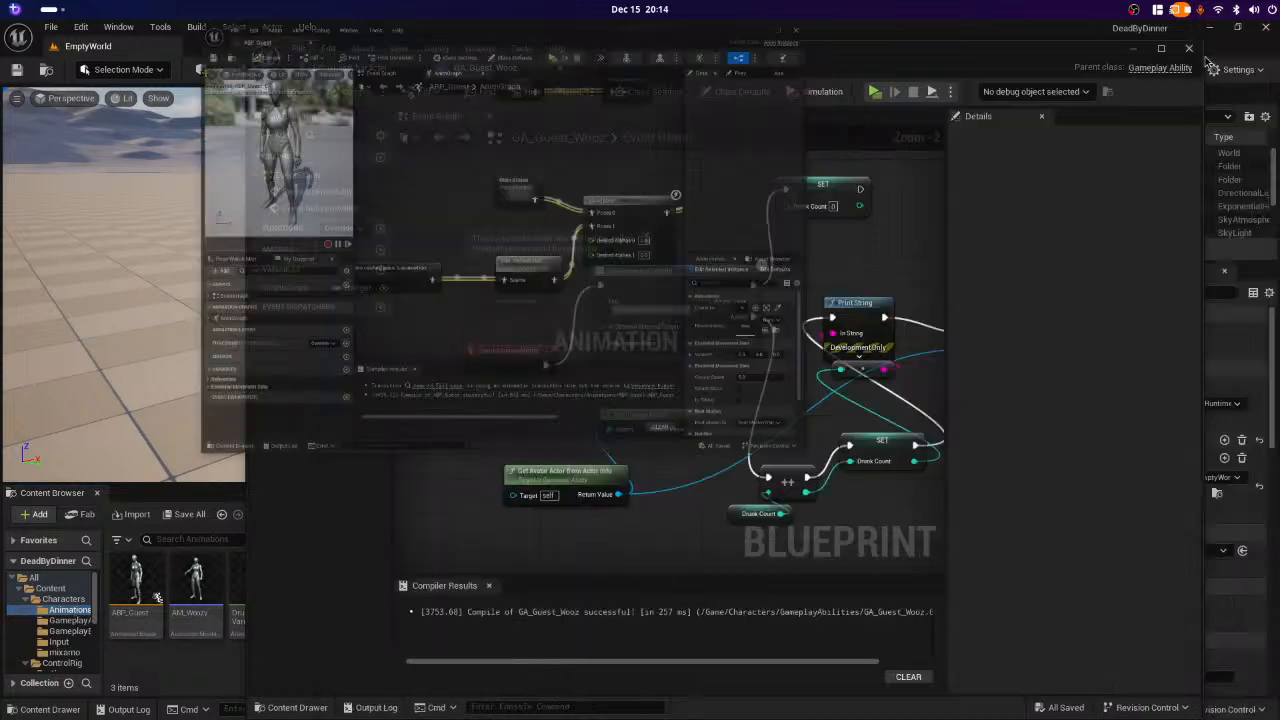
pyautogui.click(1134, 50)
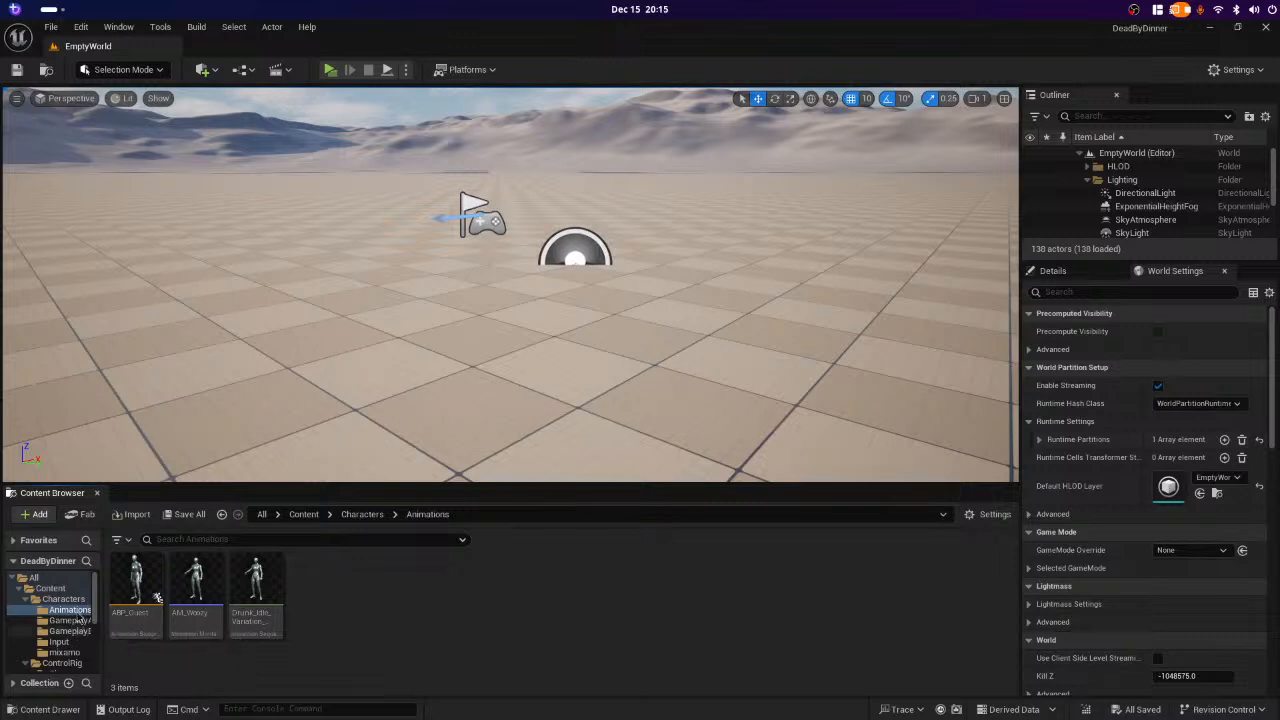
pyautogui.click(180, 615)
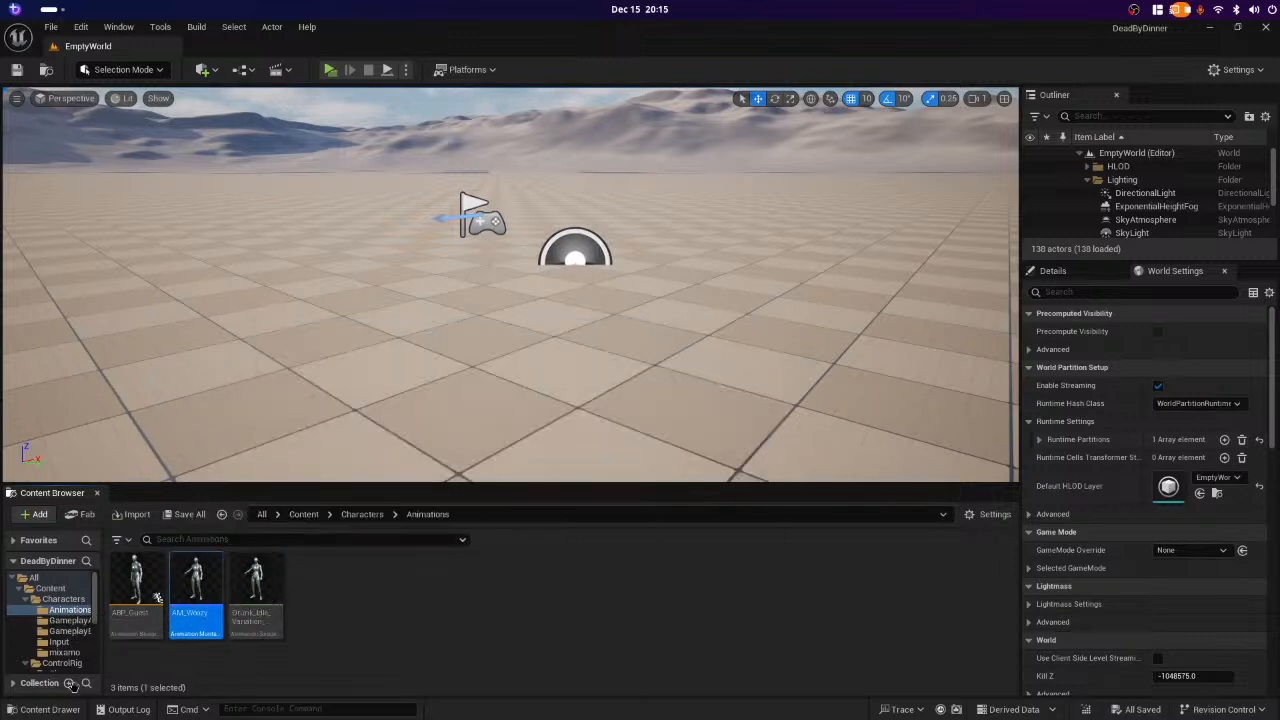
# - Create an AnimMontage from the Drunk_Walk_Anim sequence in the mixamo folder
pyautogui.click(72, 654)
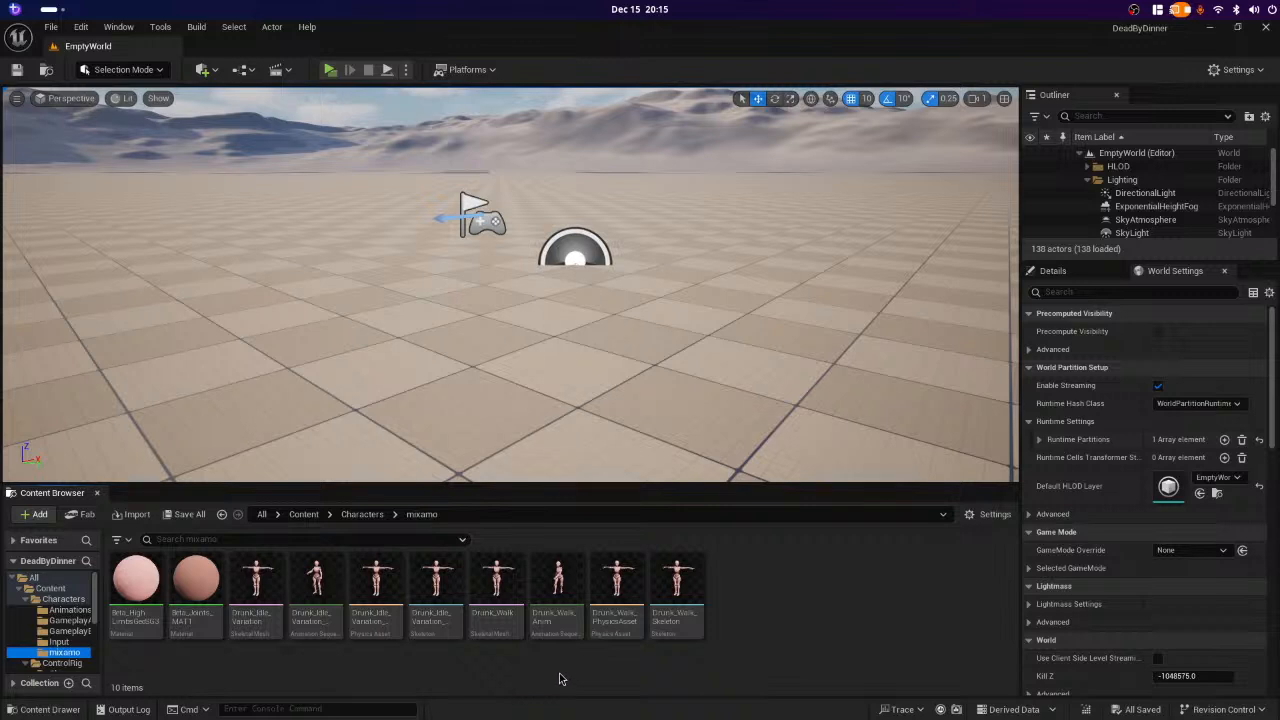
pyautogui.rightClick(566, 586)
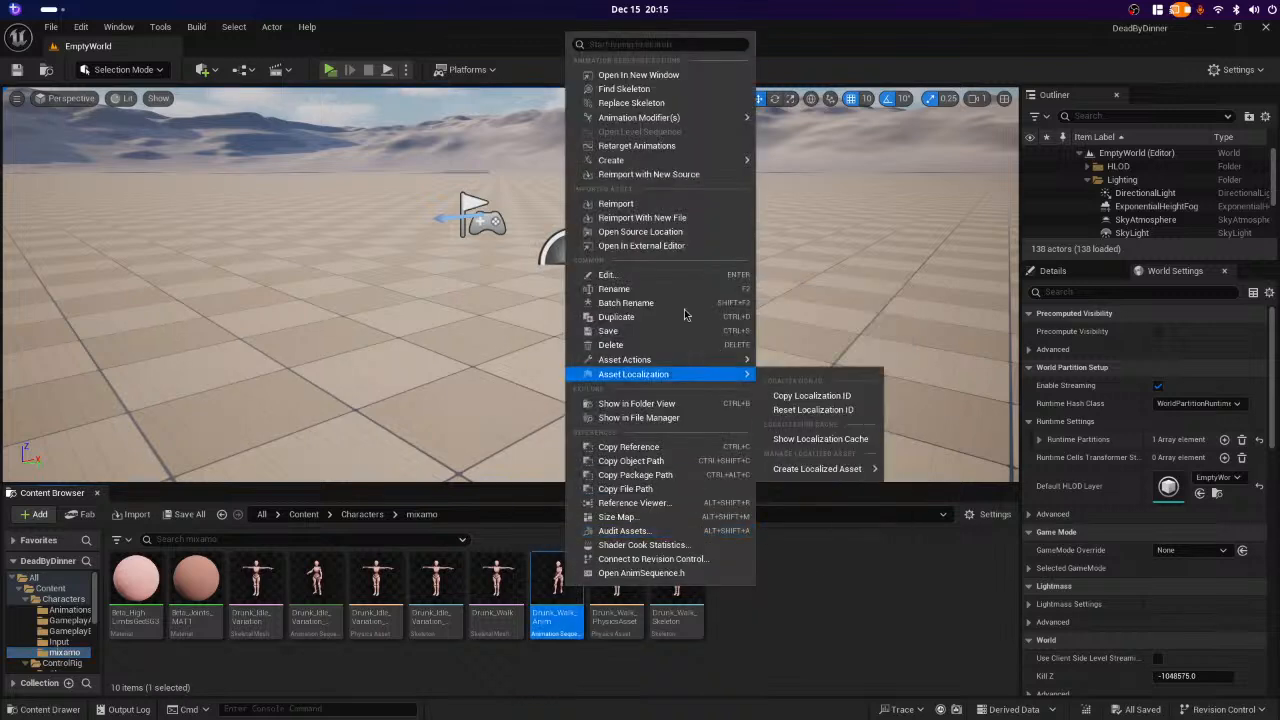
pyautogui.moveTo(703, 163)
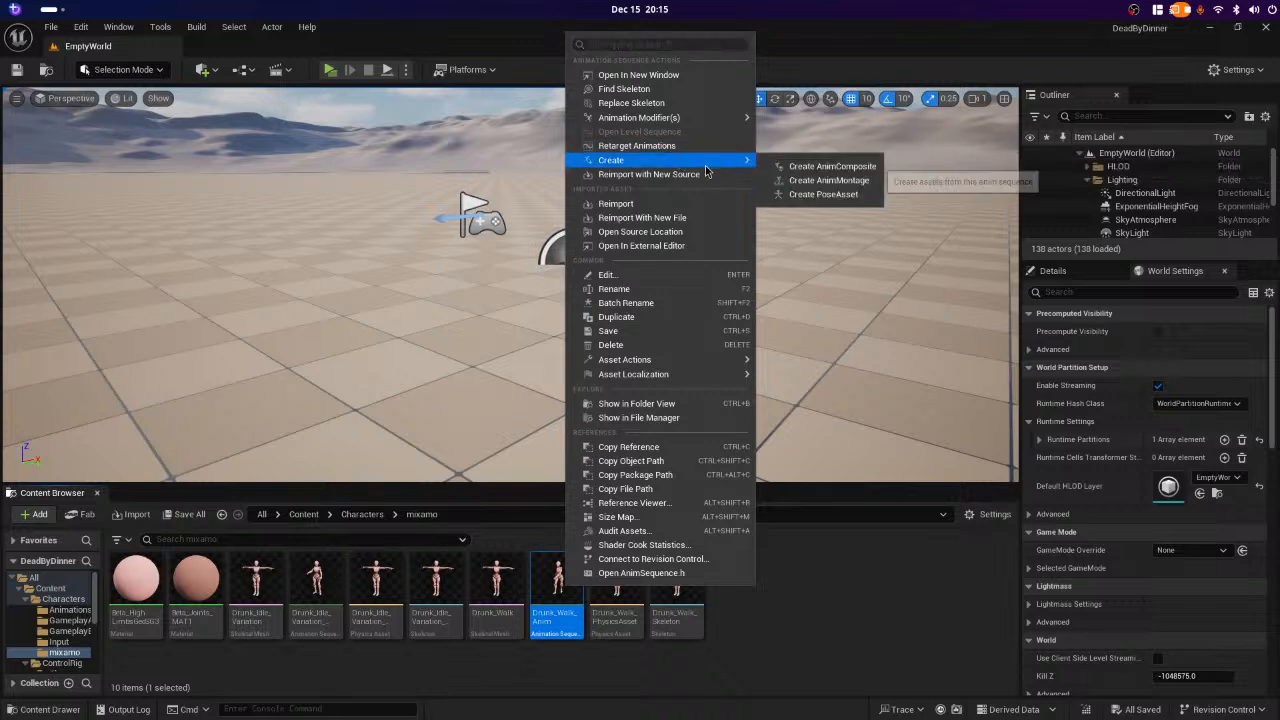
pyautogui.click(866, 186)
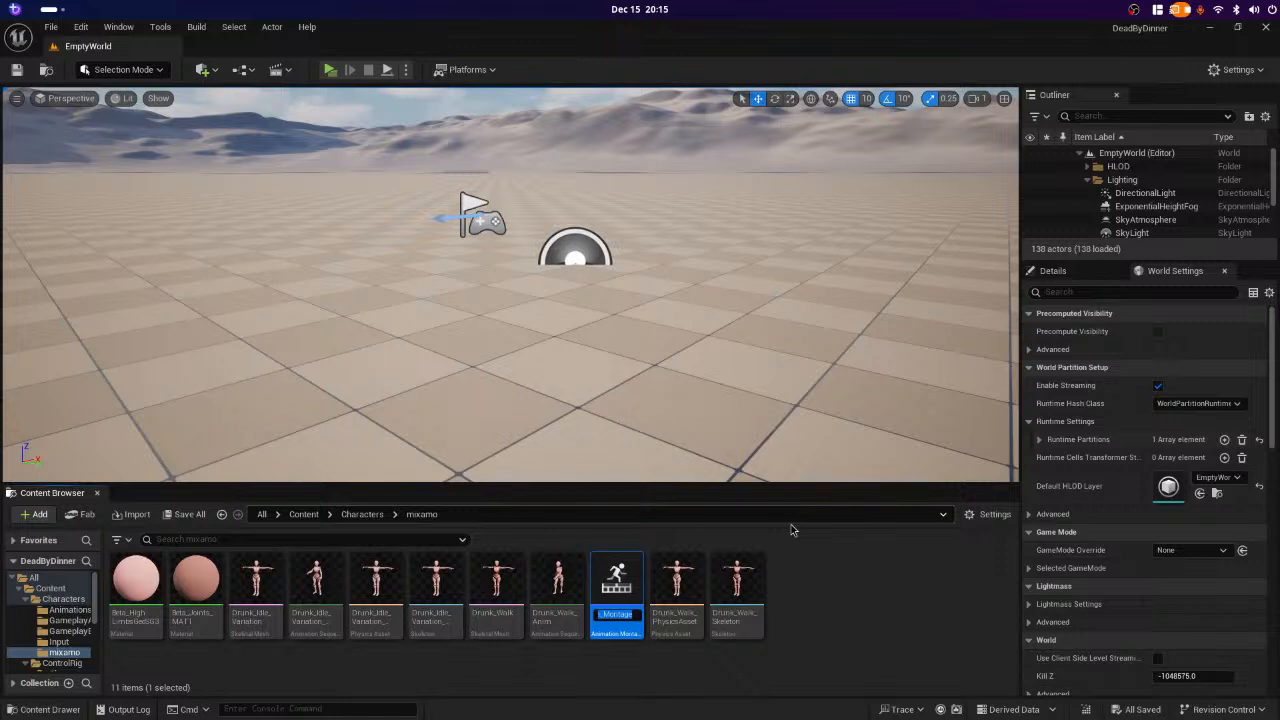
# - Rename the new Drunk_Walk montage as AM_BigWooz
pyautogui.rightClick(640, 598)
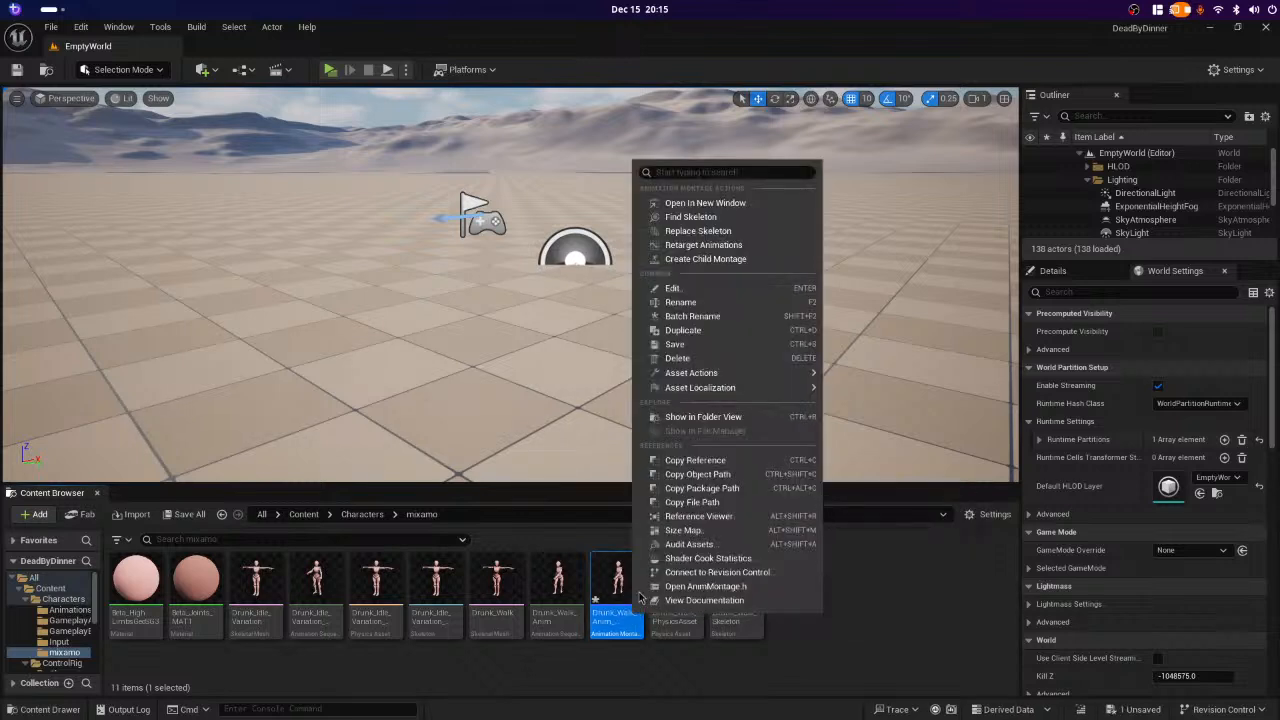
pyautogui.click(705, 303)
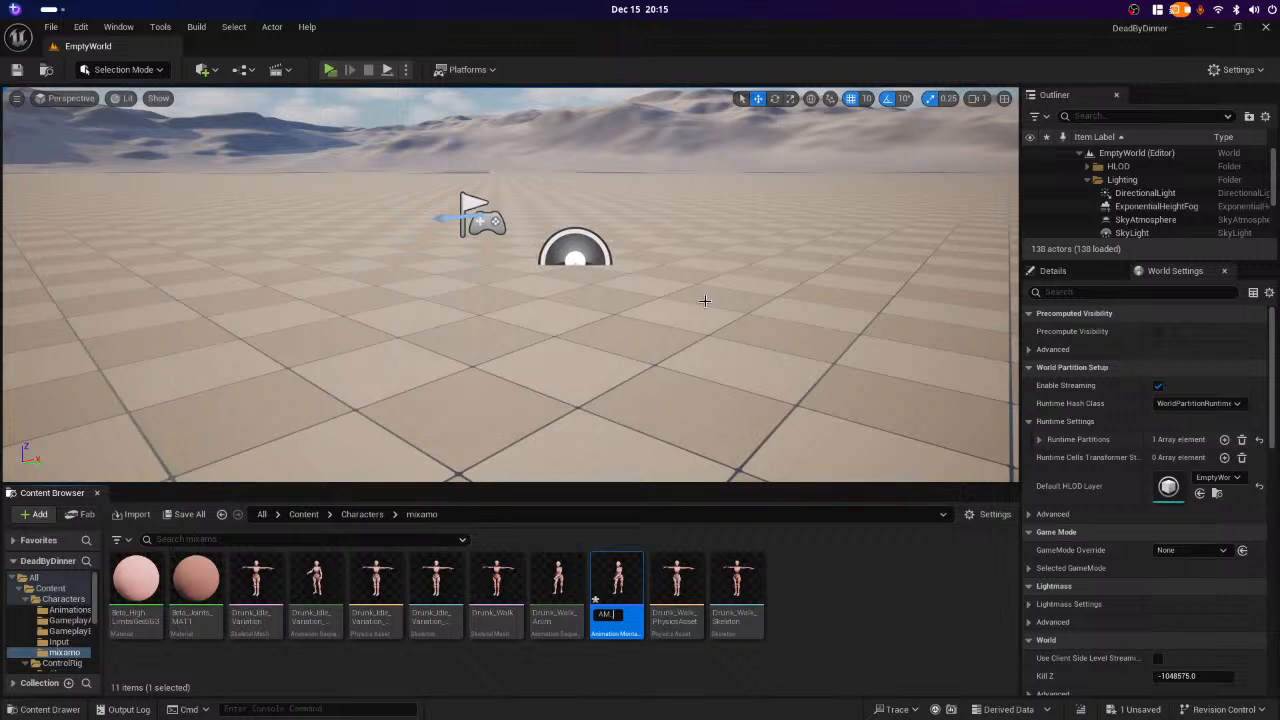
pyautogui.write('ooz')
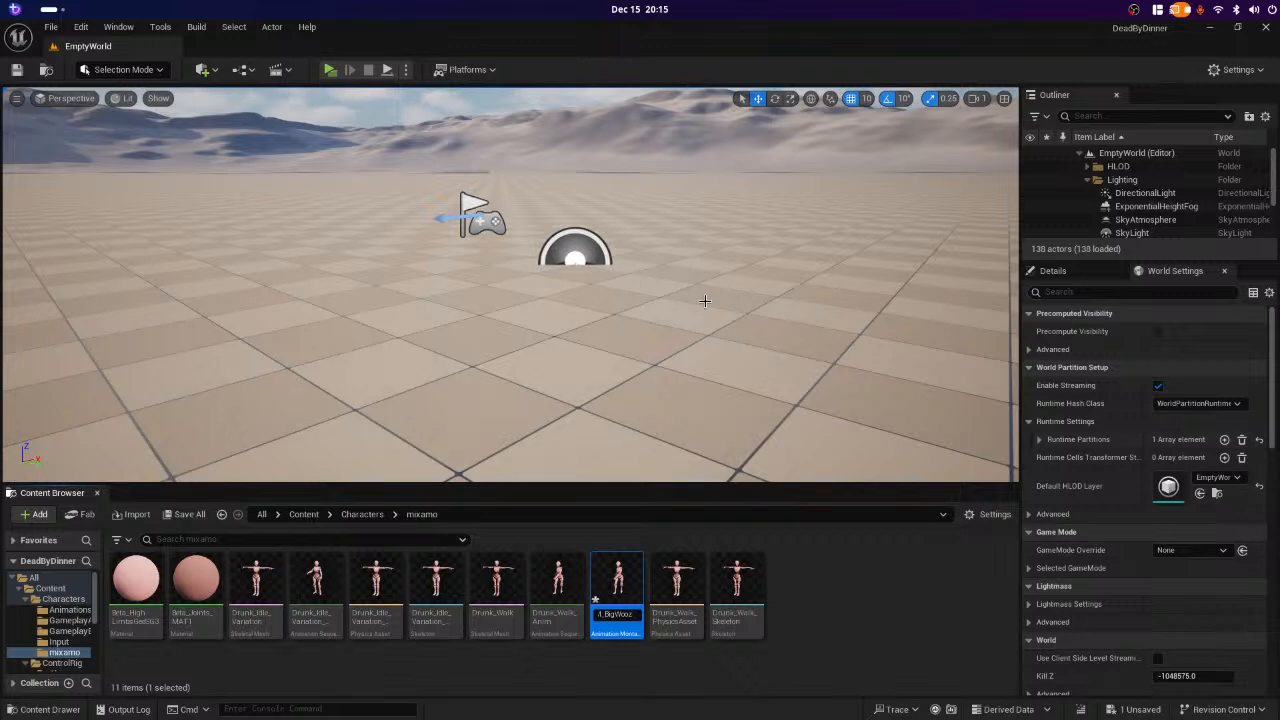
pyautogui.press('Return')
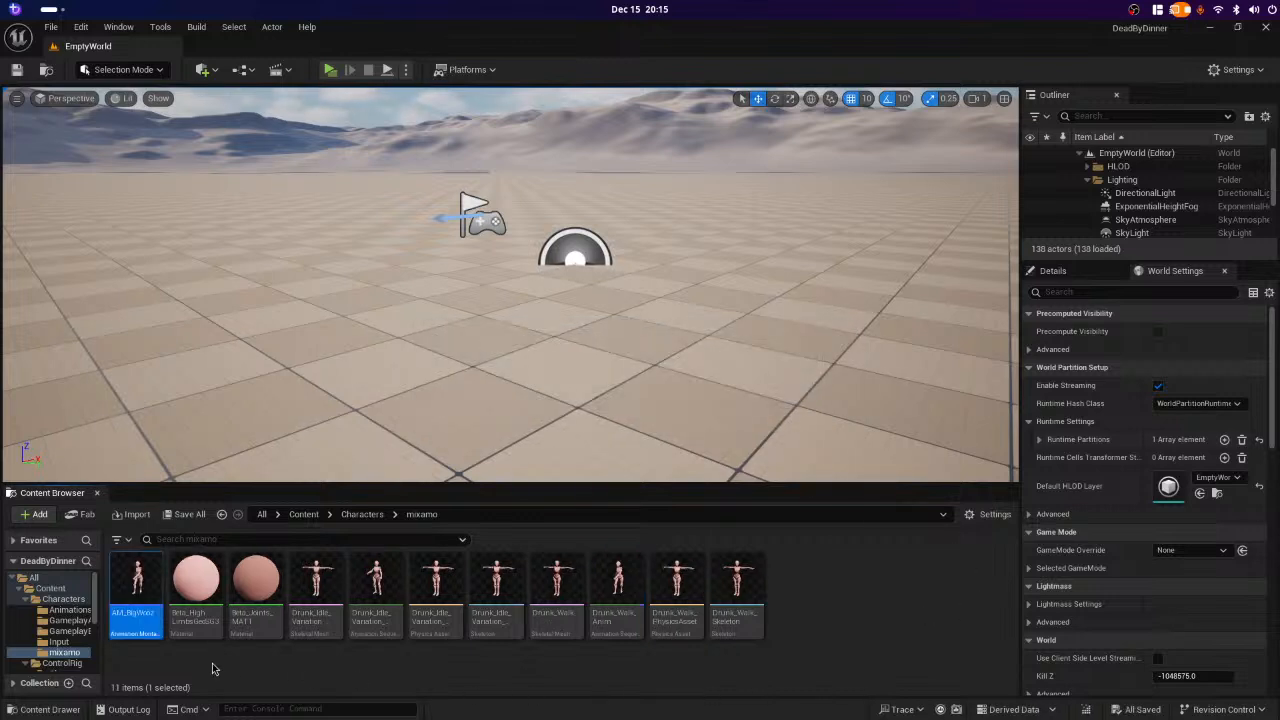
# - Delete the AM_BigWooz montage from the mixamo folder
pyautogui.rightClick(146, 617)
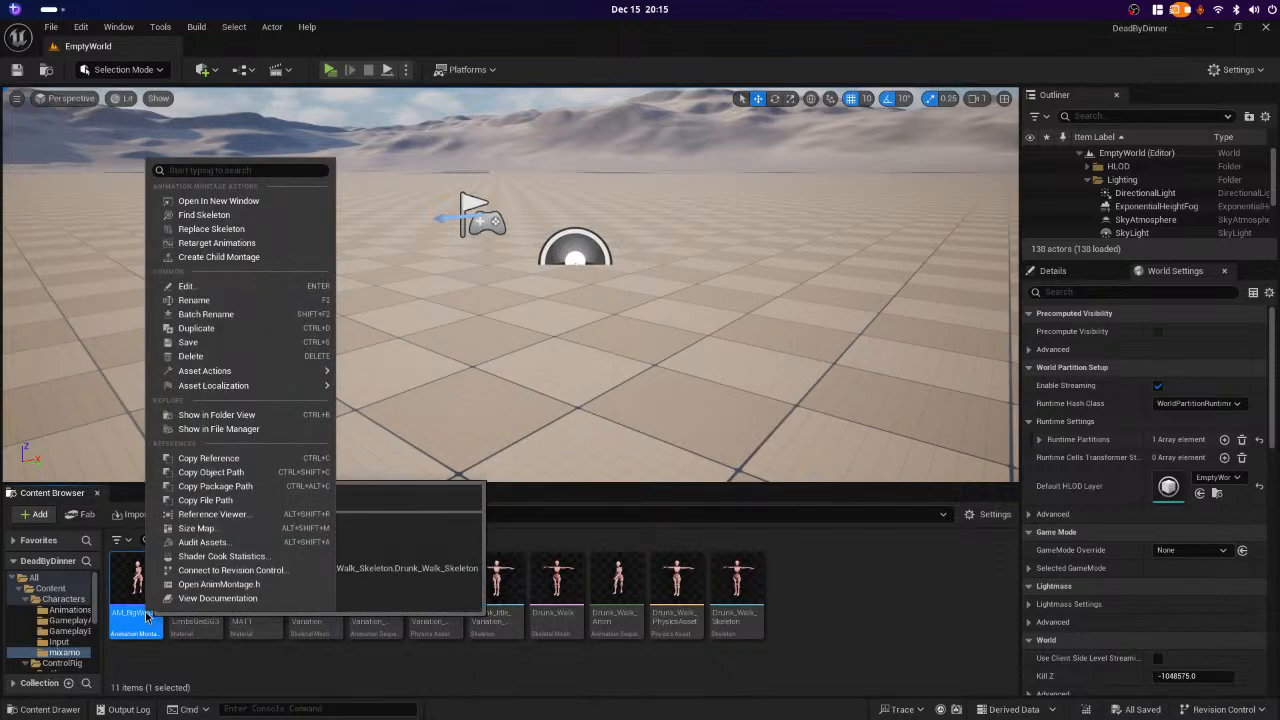
pyautogui.click(176, 357)
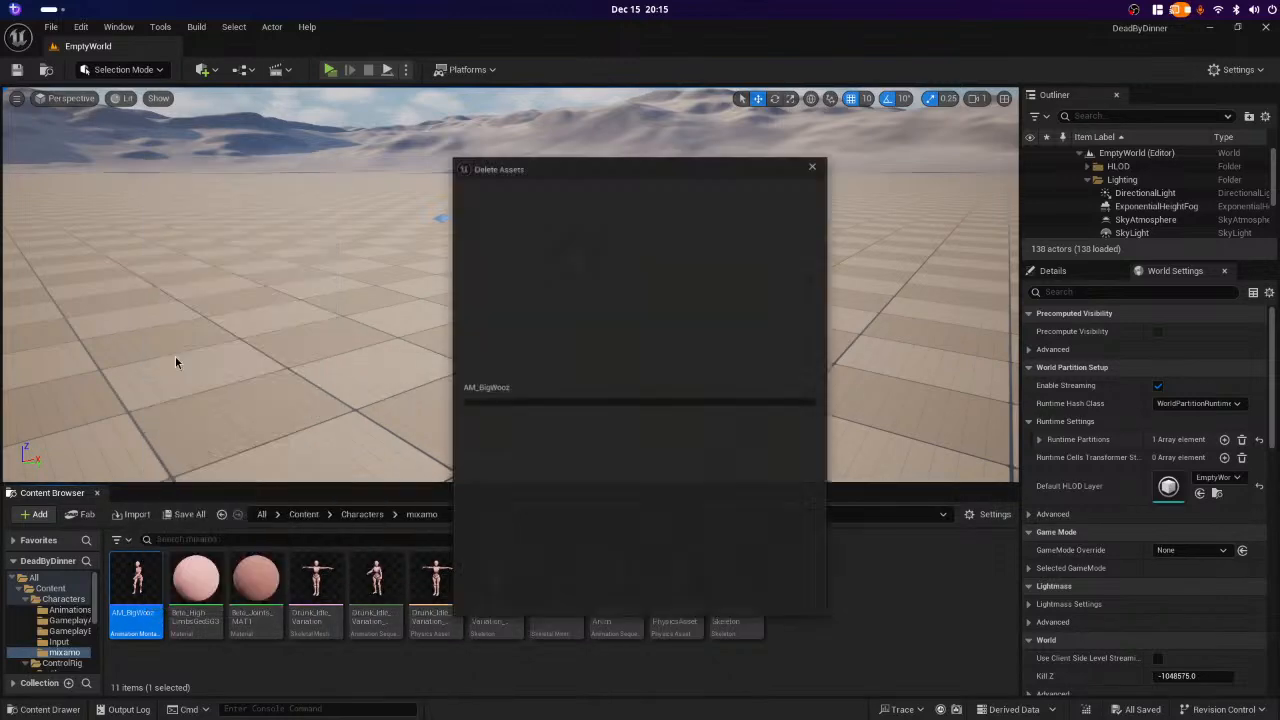
pyautogui.click(566, 596)
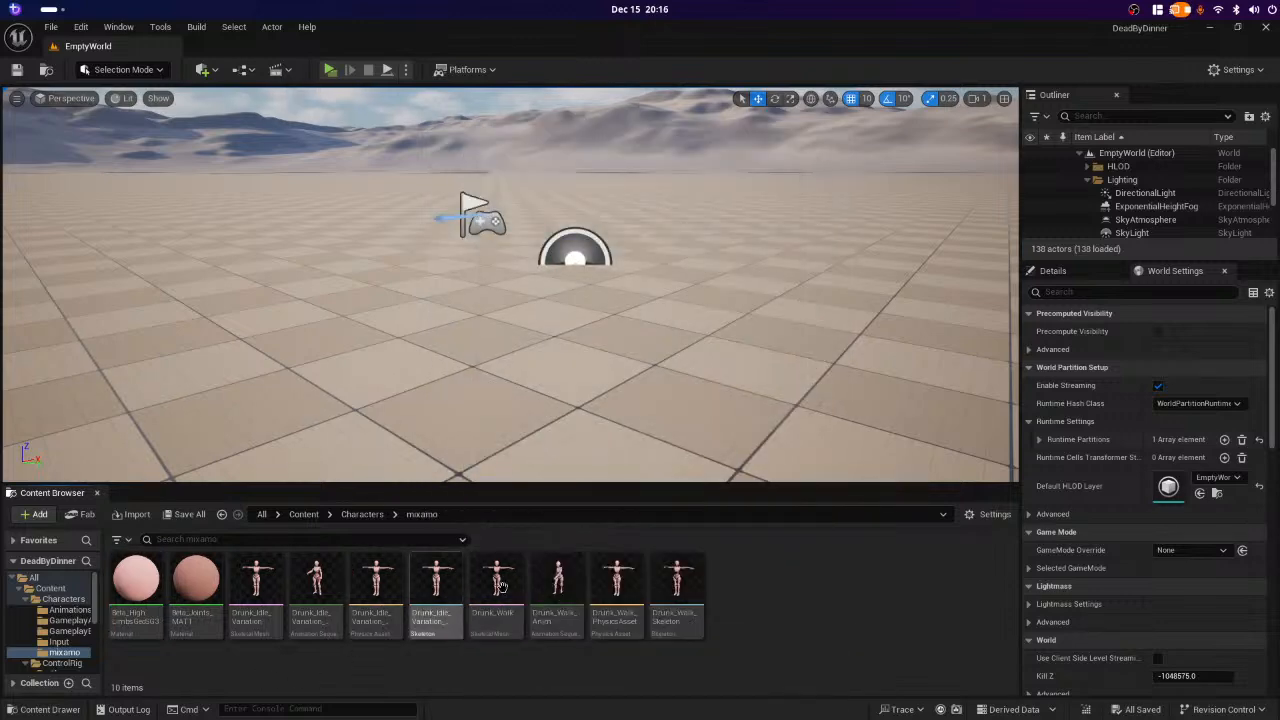
# - Start retargeting the mixamo Drunk_Walk_Anim sequence with SKM_Quinn as the target skeletal mesh
pyautogui.rightClick(556, 593)
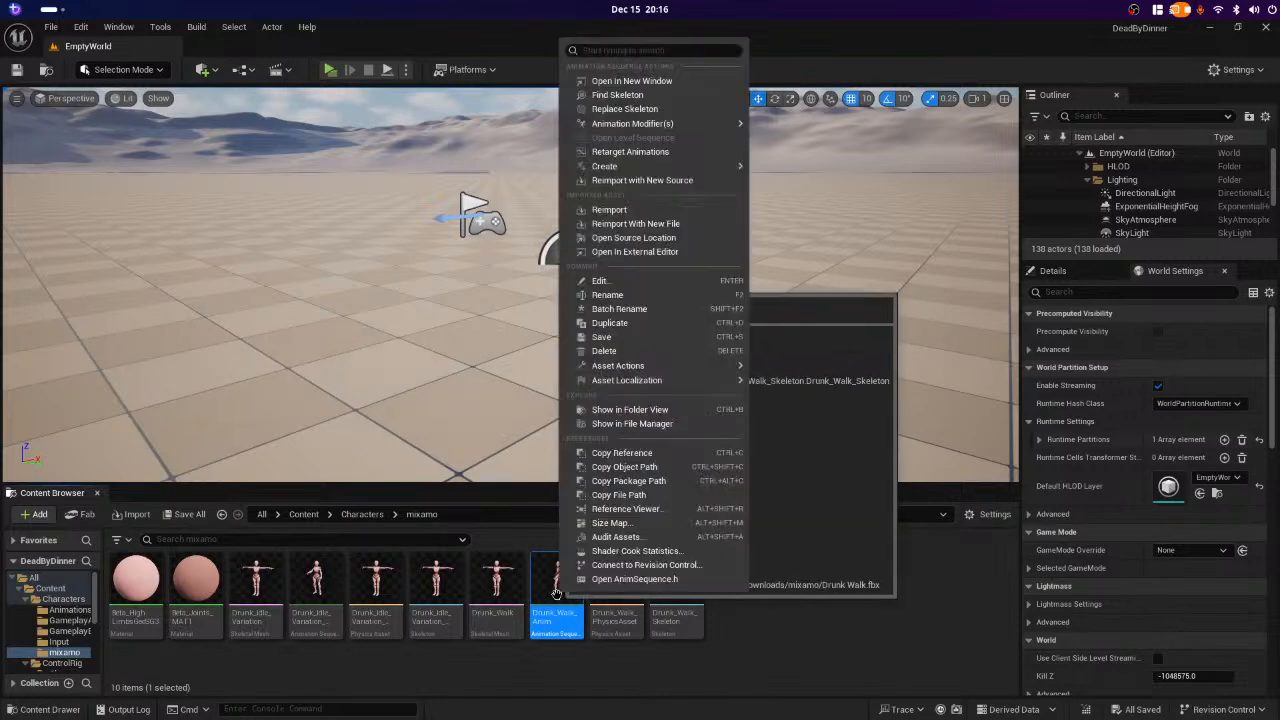
pyautogui.moveTo(640, 168)
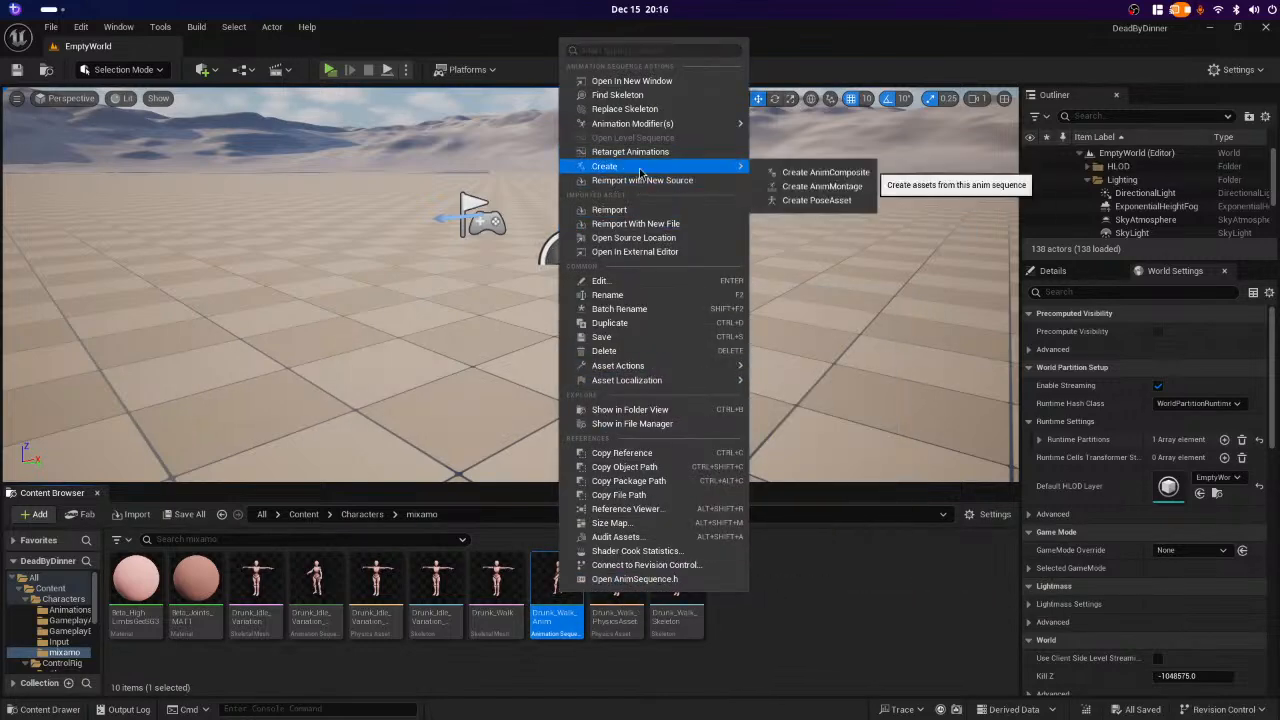
pyautogui.click(657, 153)
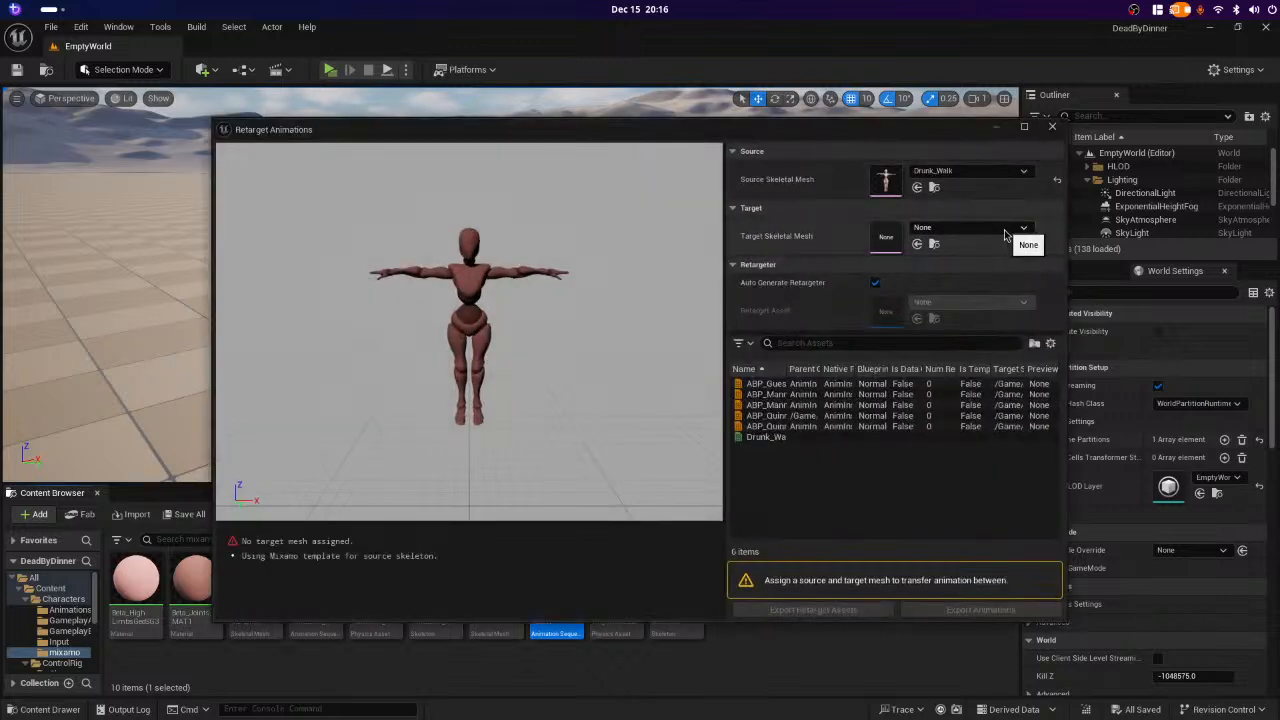
pyautogui.click(1005, 230)
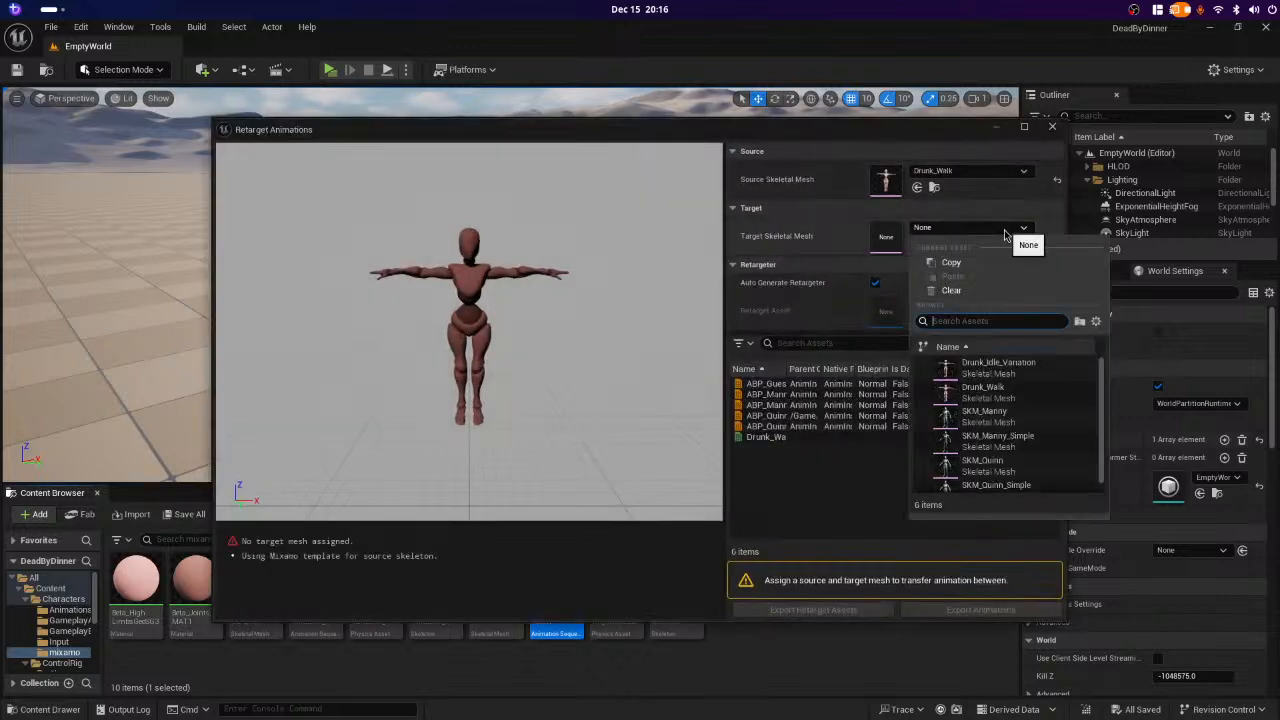
pyautogui.write('quinn')
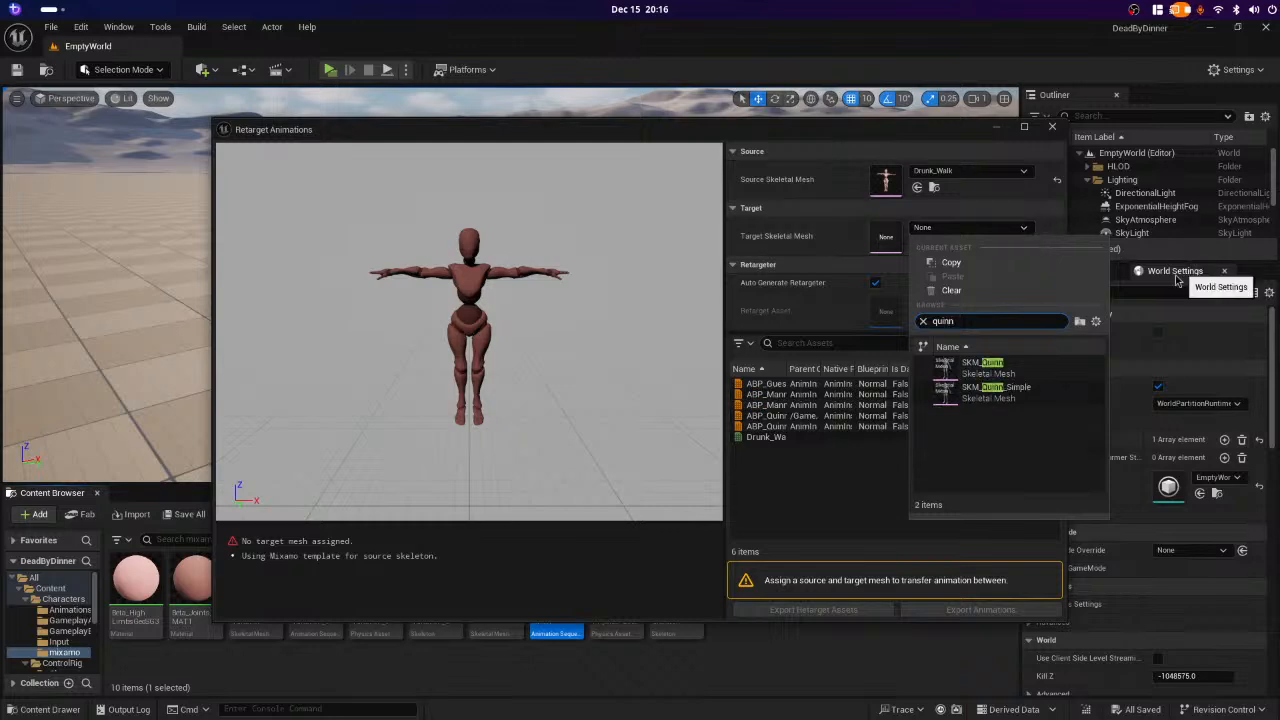
pyautogui.click(1010, 365)
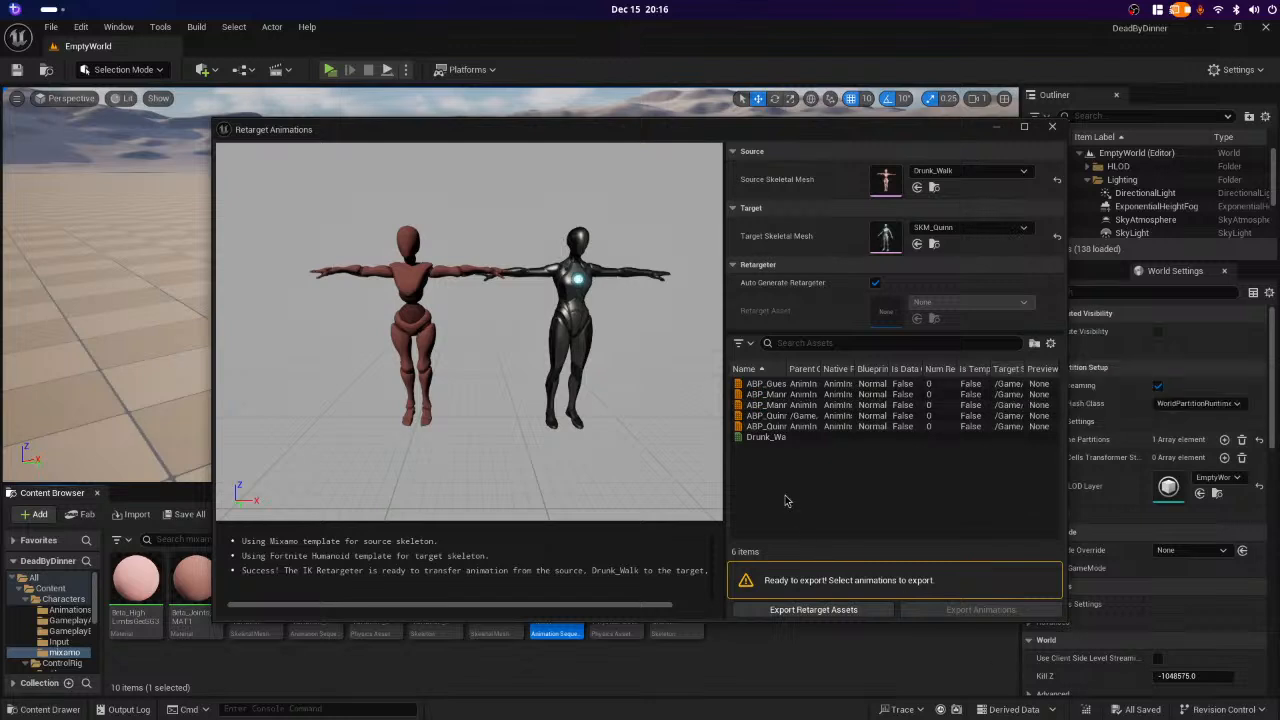
# - Export the retargeted Drunk_Walk_Anim to the Characters/Animations folder with the default batch export options
pyautogui.click(766, 438)
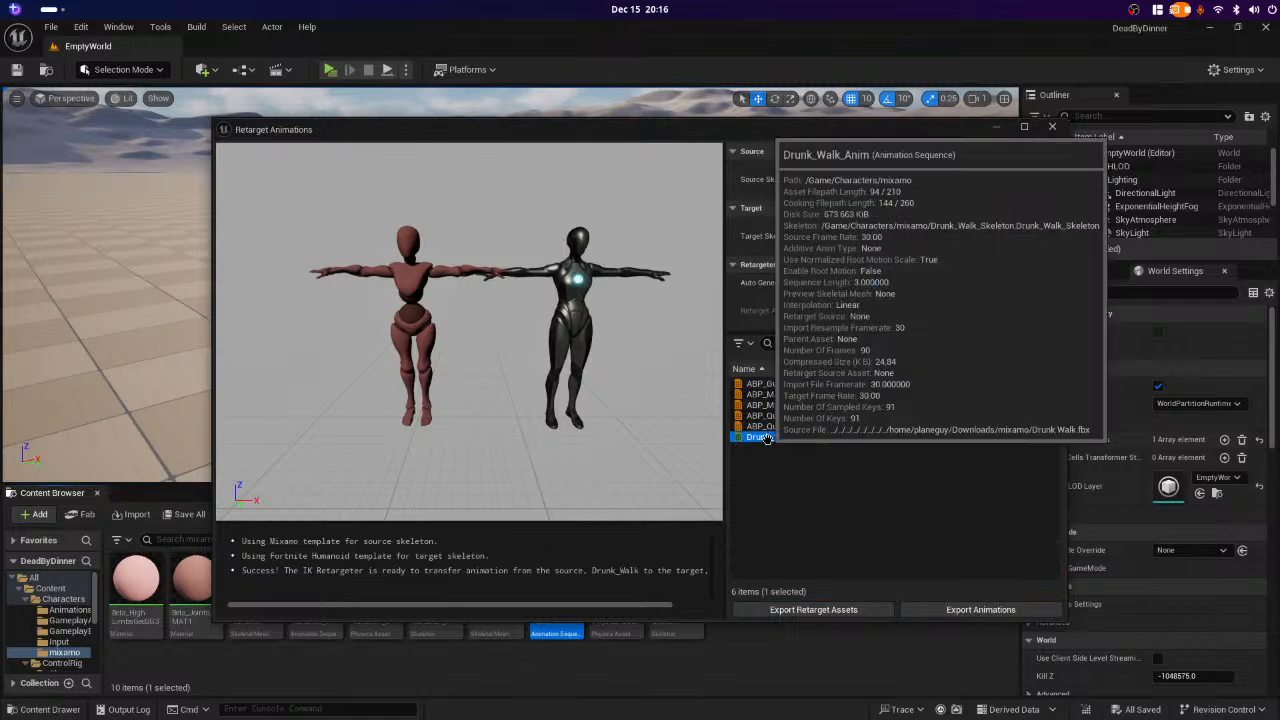
pyautogui.click(929, 612)
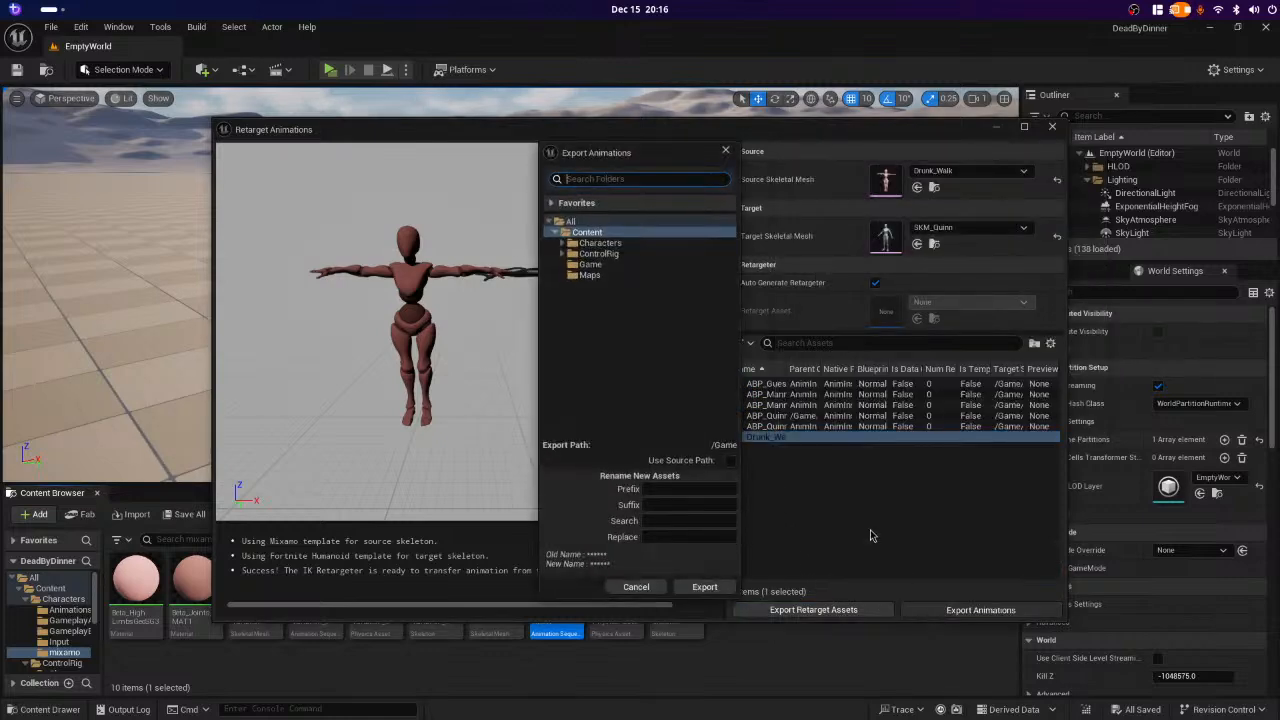
pyautogui.click(562, 243)
pyautogui.click(605, 254)
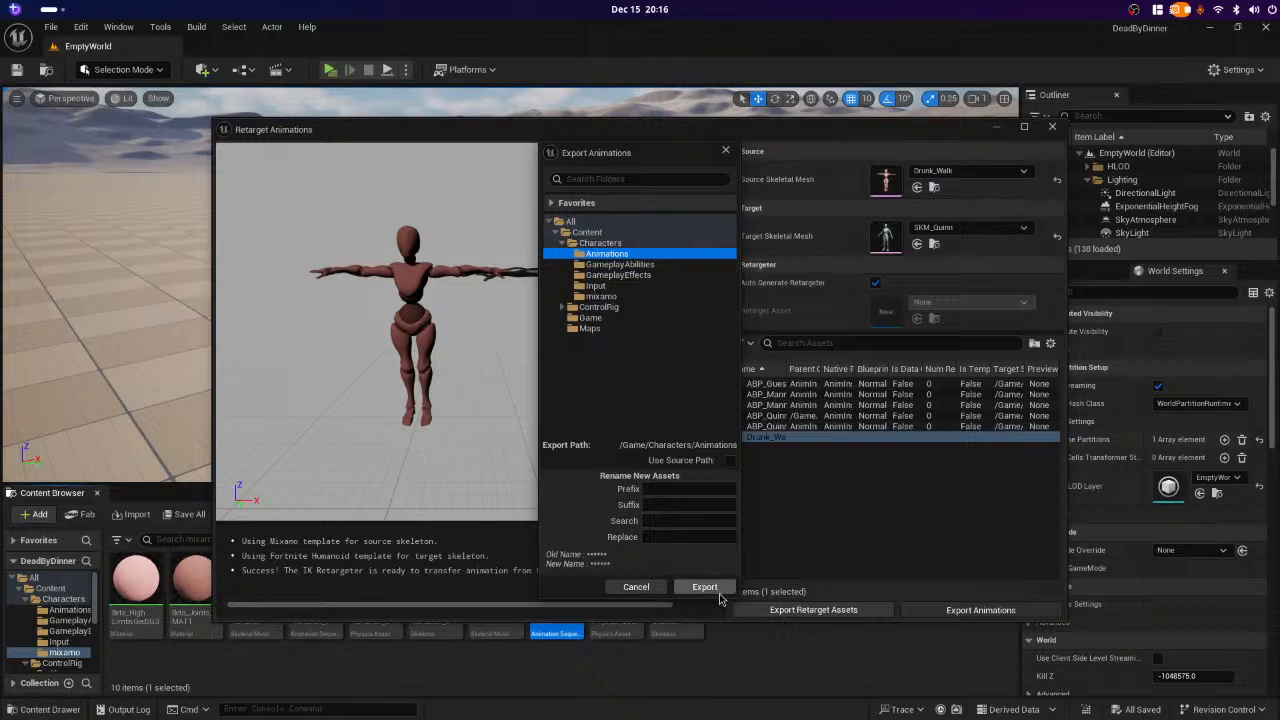
pyautogui.click(712, 590)
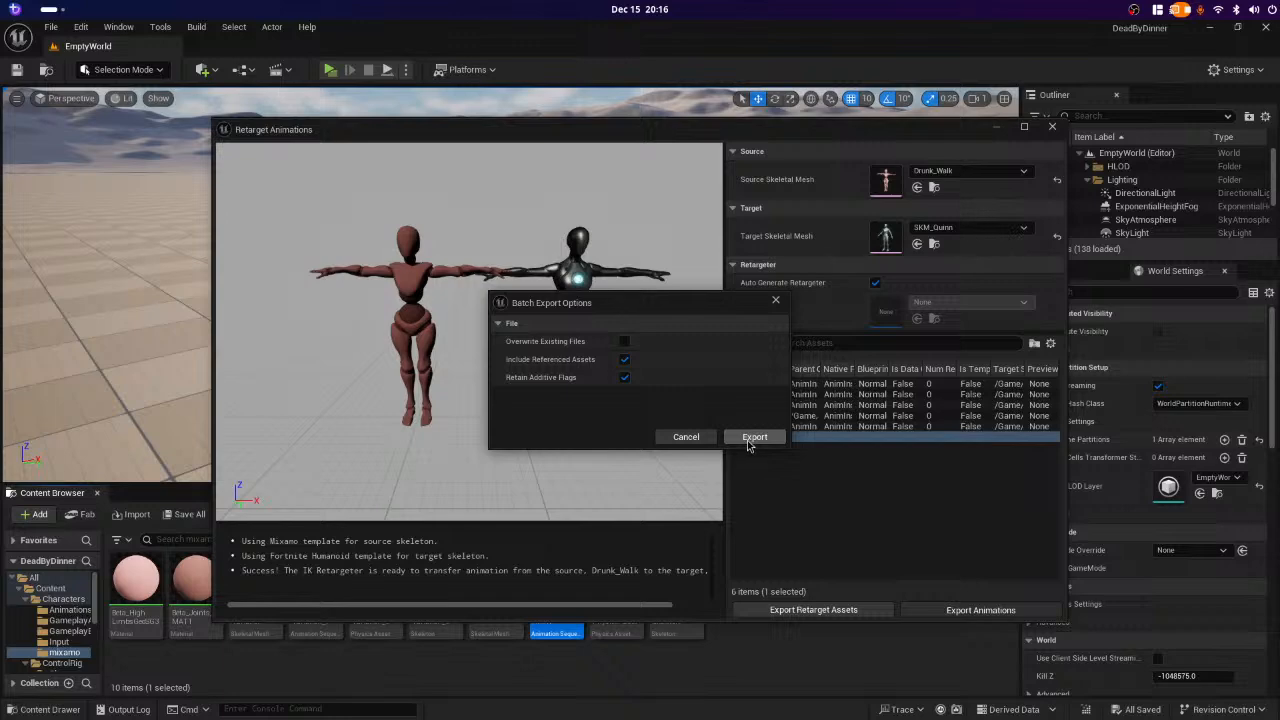
pyautogui.click(746, 444)
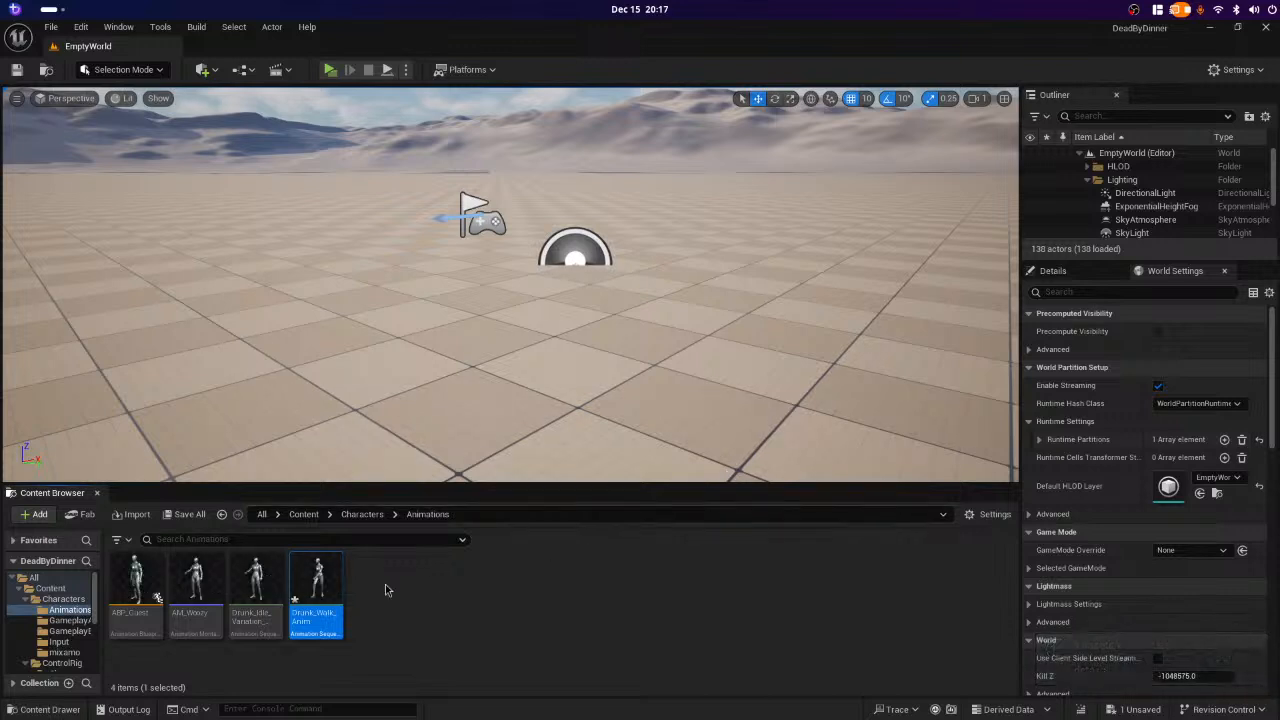
pyautogui.rightClick(316, 592)
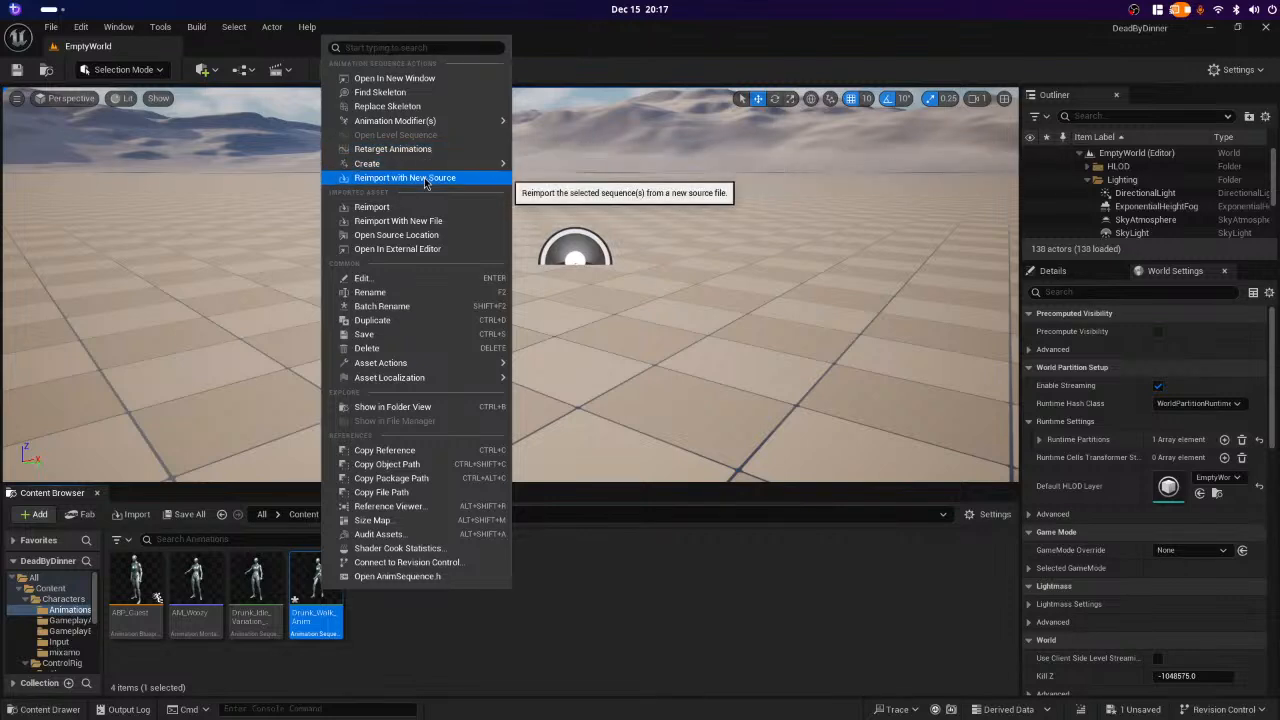
pyautogui.moveTo(475, 167)
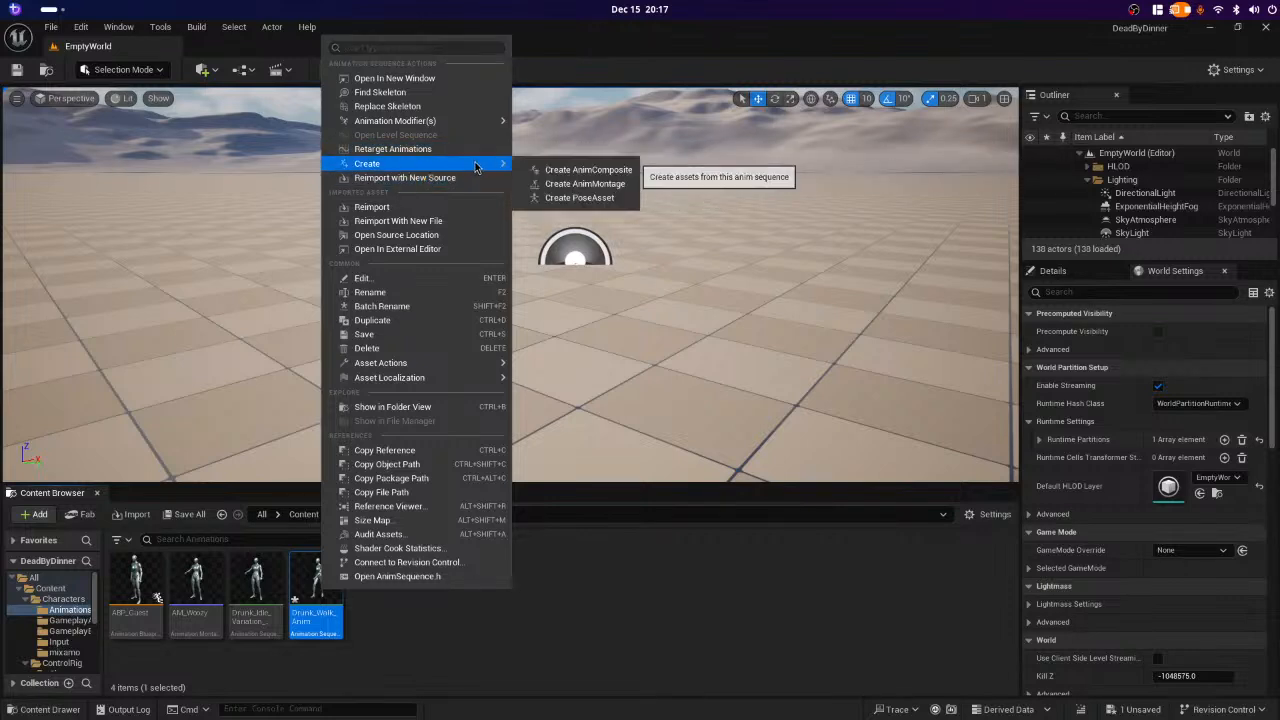
pyautogui.click(598, 710)
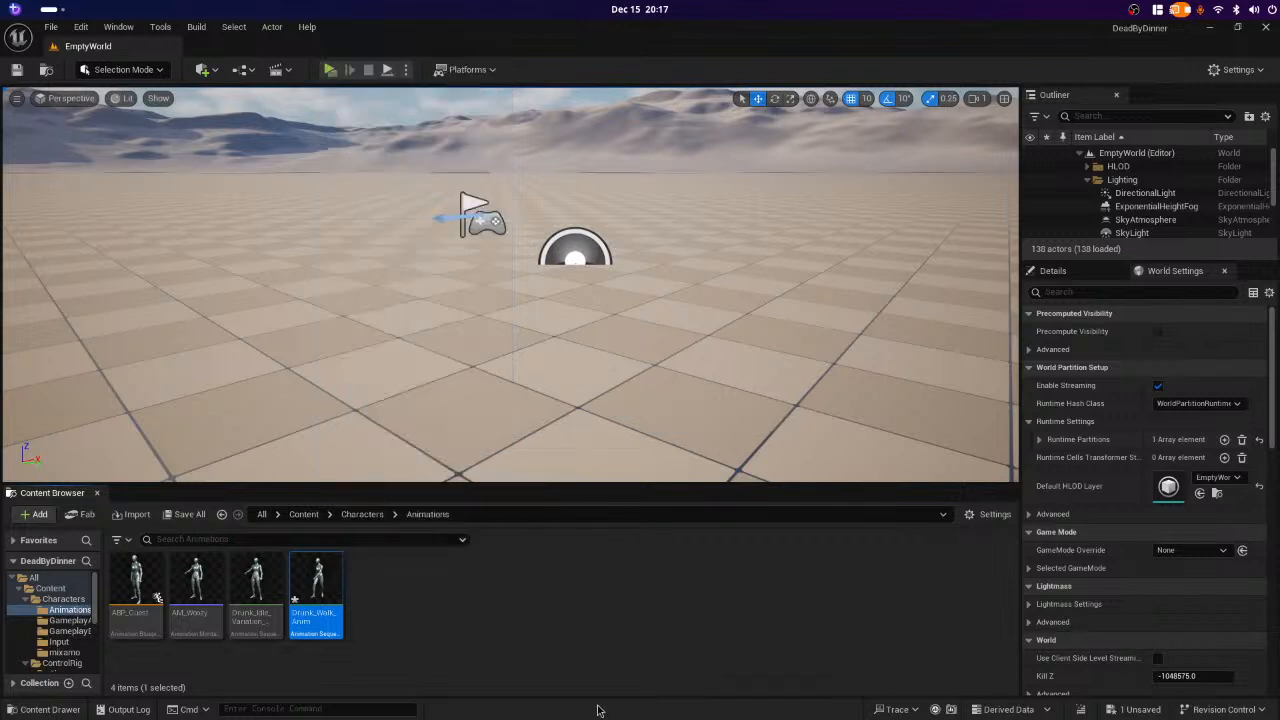
# - Save all unsaved assets in the project
pyautogui.click(50, 28)
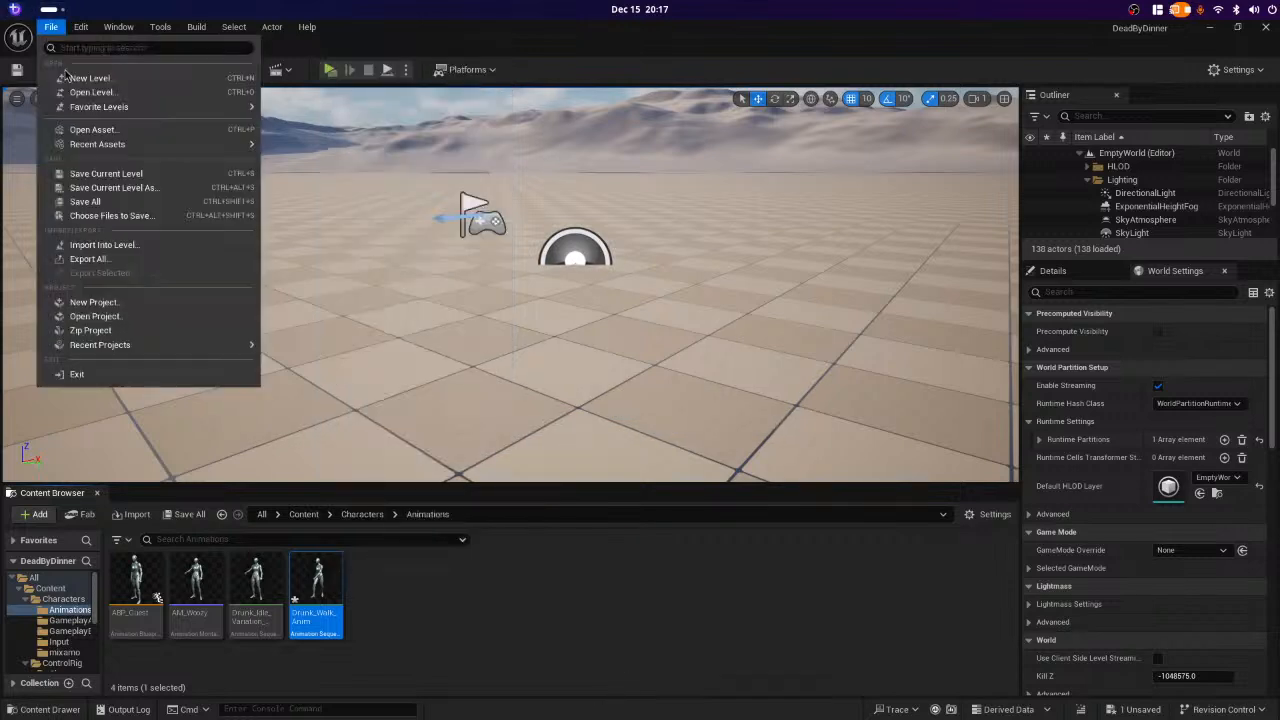
pyautogui.moveTo(128, 150)
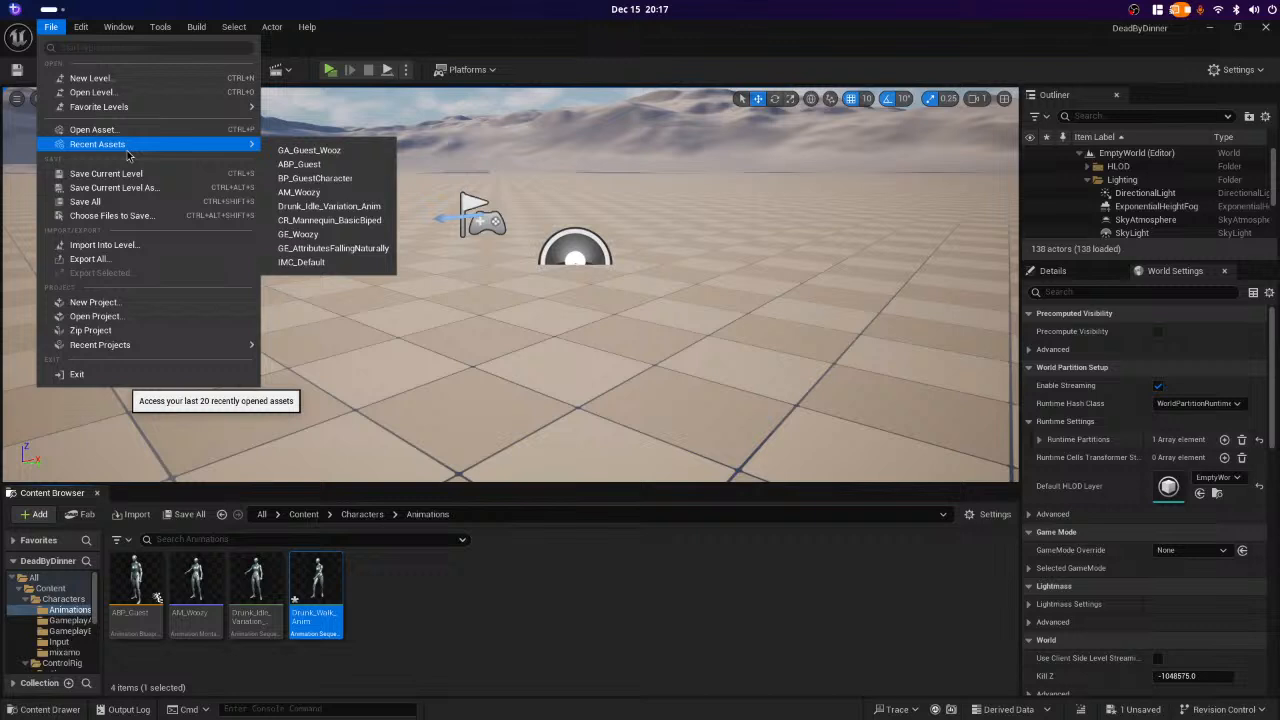
pyautogui.click(117, 202)
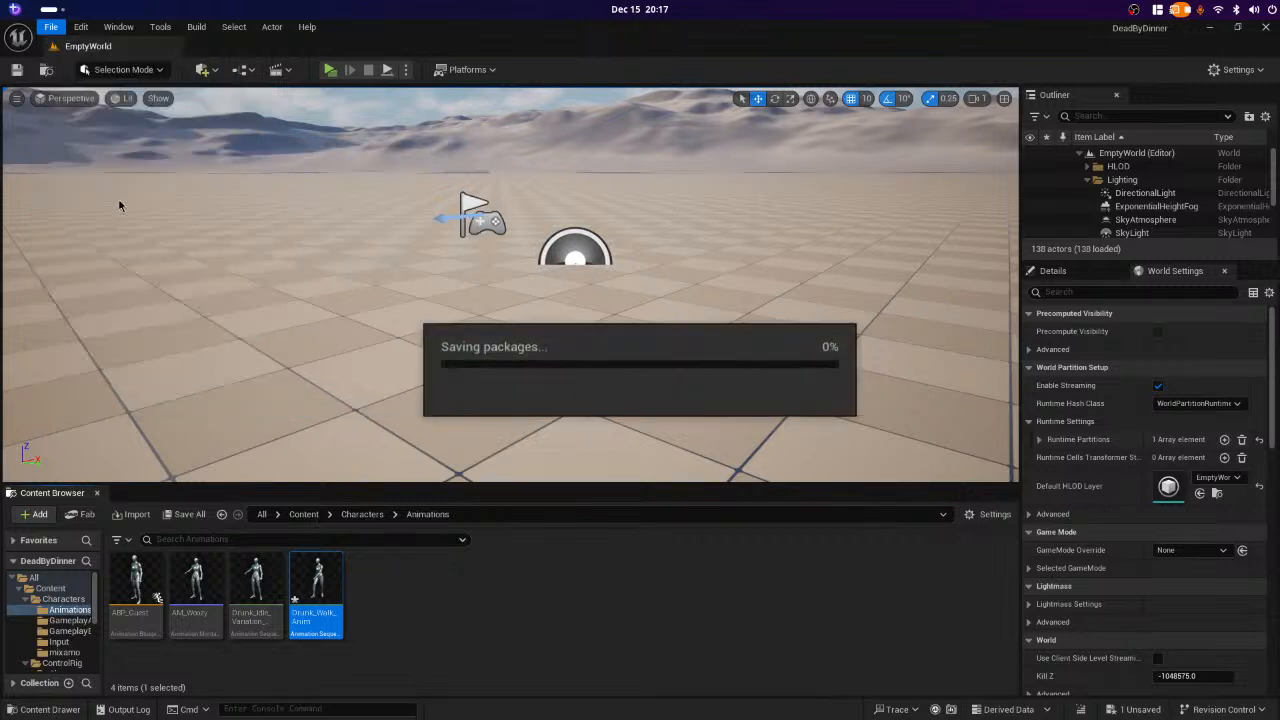
# - Open the AM_Woozy montage and select its Drunk_Idle_Variation_Anim segment
pyautogui.doubleClick(197, 578)
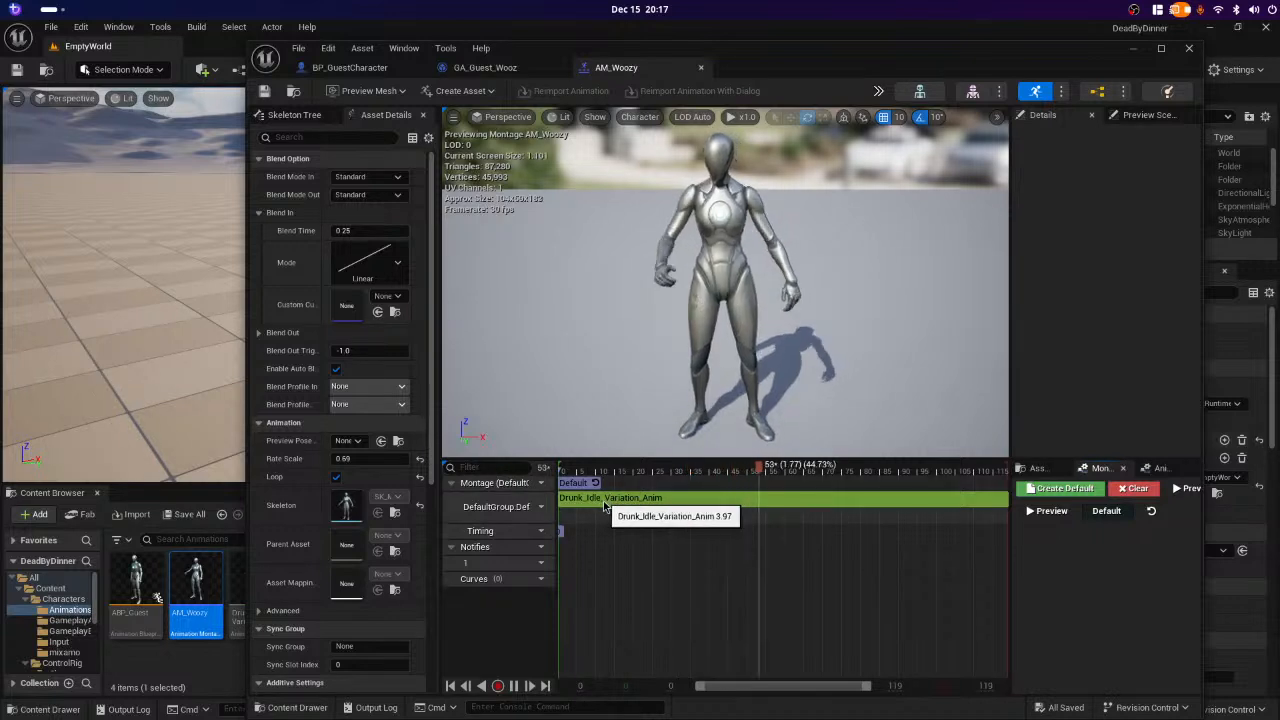
pyautogui.click(605, 505)
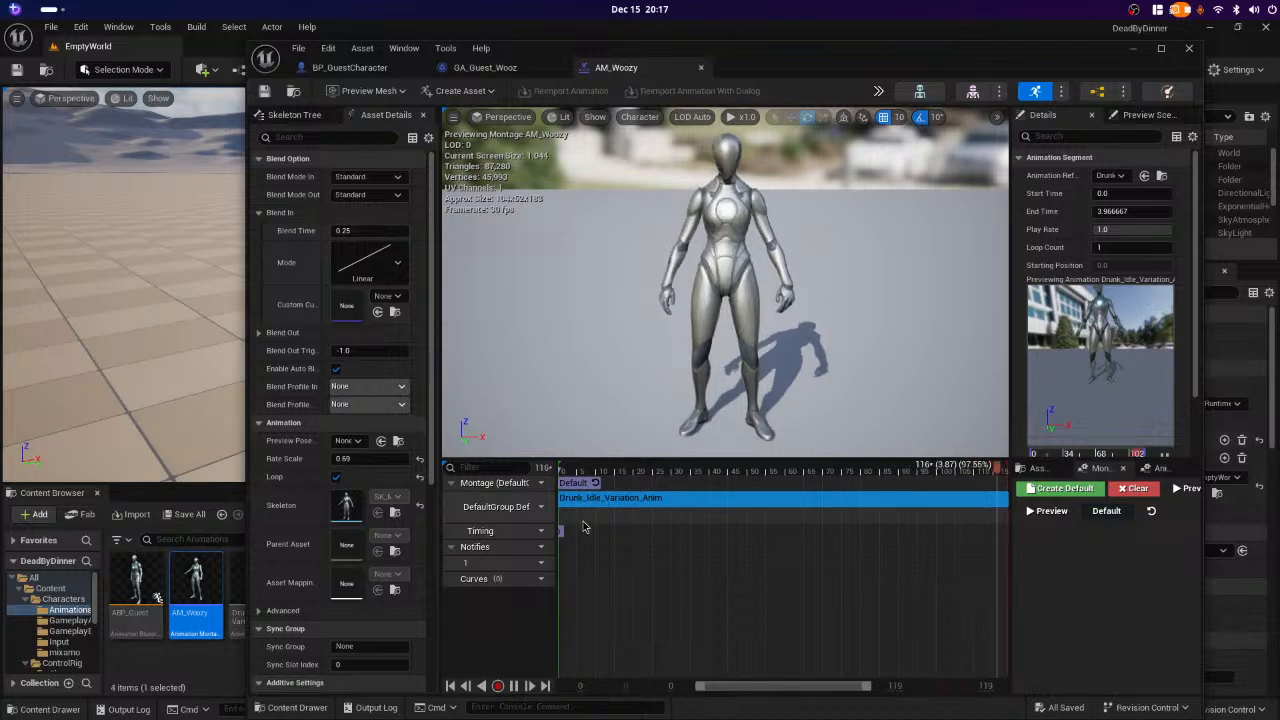
pyautogui.rightClick(573, 525)
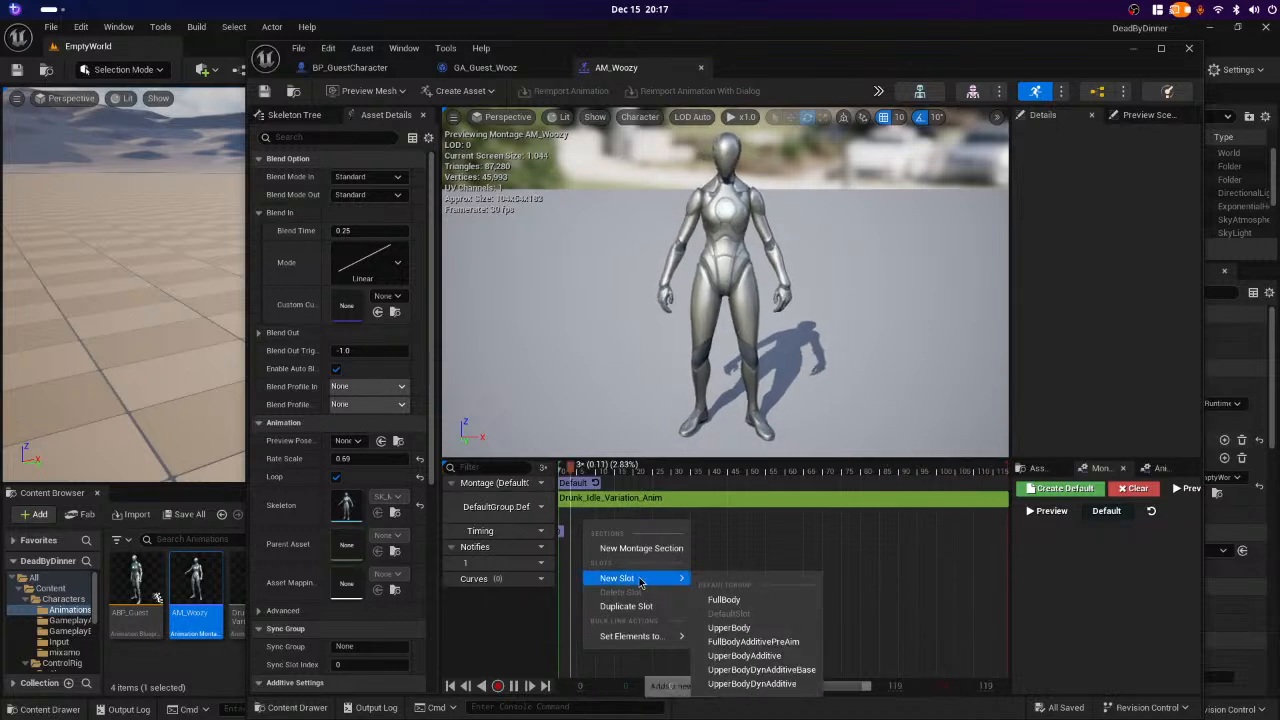
pyautogui.click(625, 548)
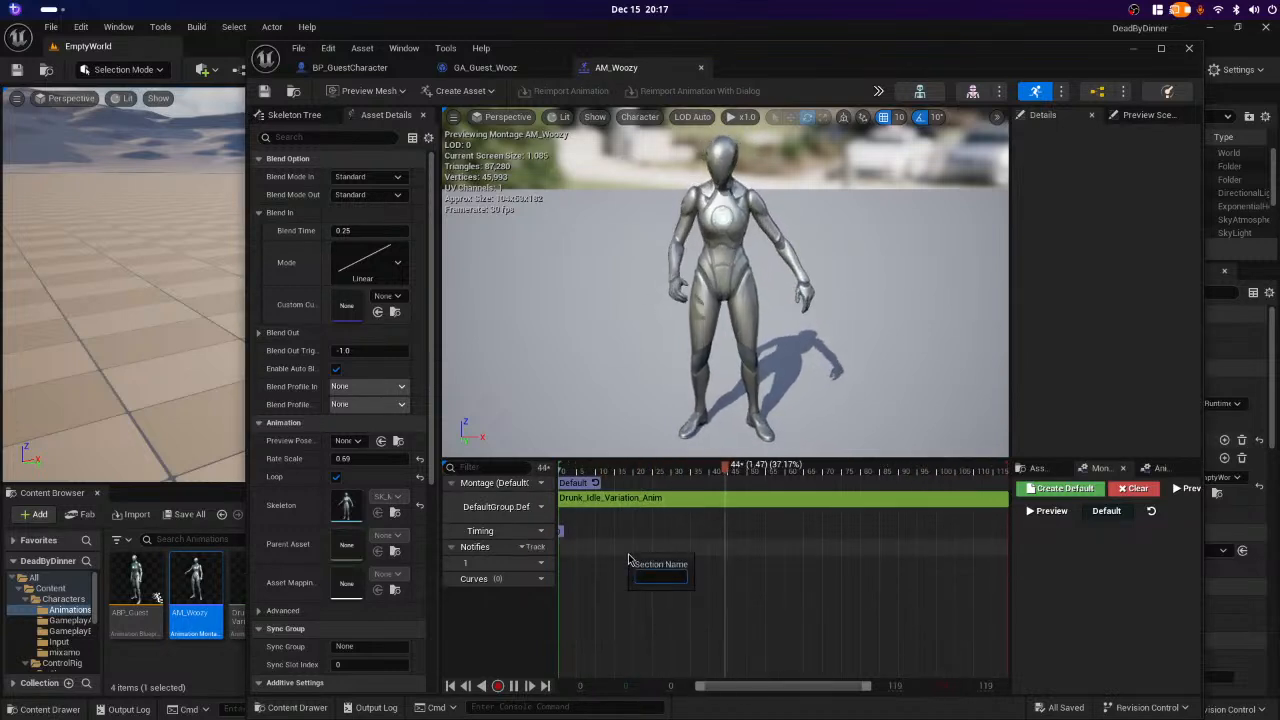
pyautogui.click(491, 662)
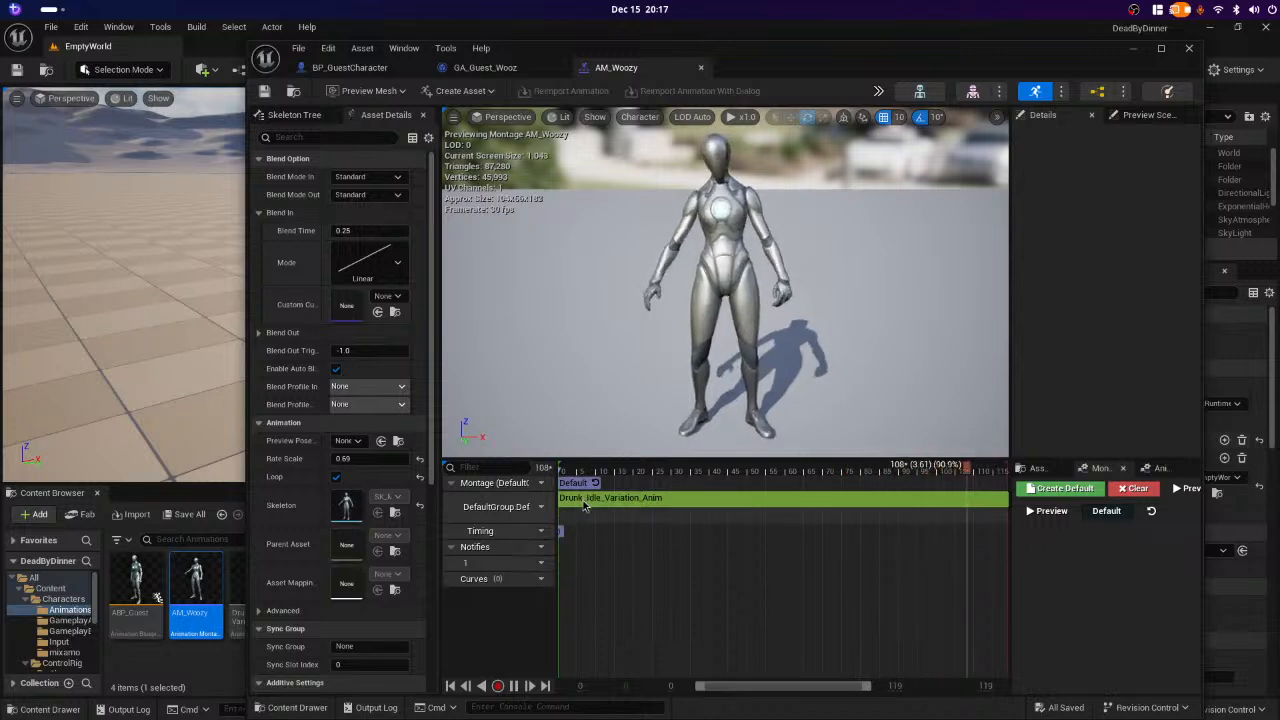
pyautogui.moveTo(597, 501)
pyautogui.mouseDown()
pyautogui.moveTo(594, 551)
pyautogui.moveTo(613, 515)
pyautogui.moveTo(586, 514)
pyautogui.mouseUp()
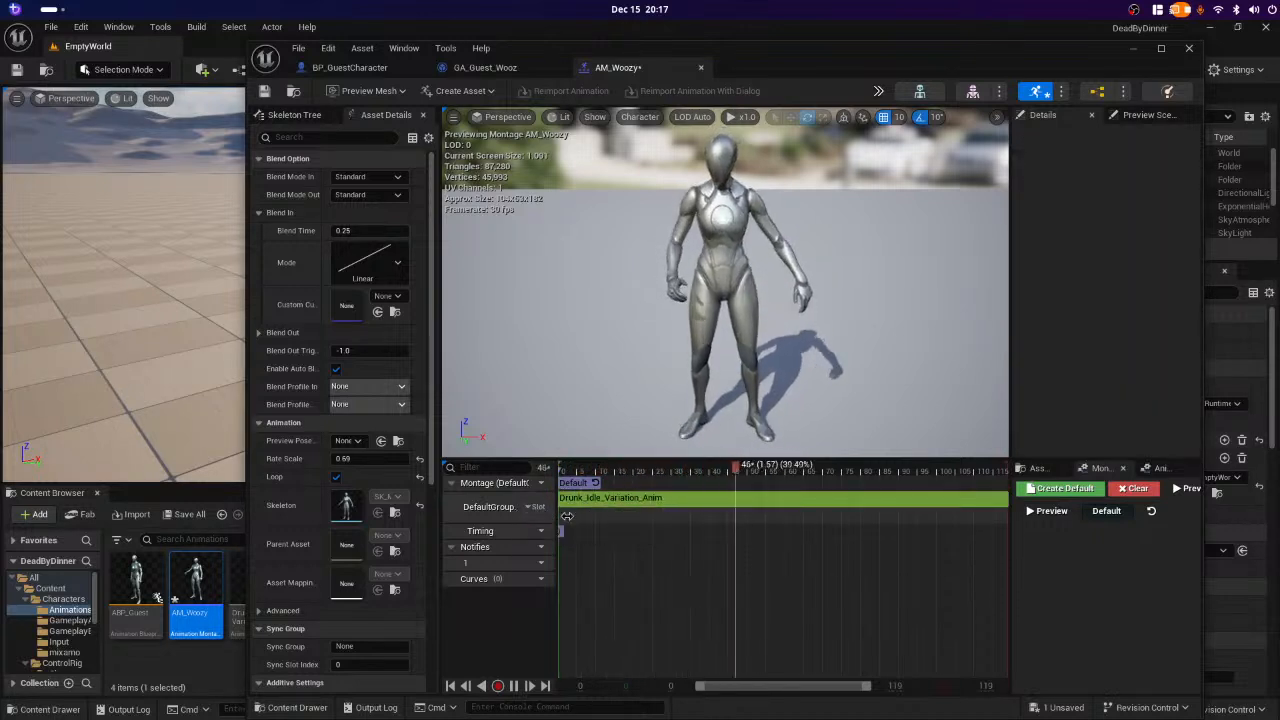
pyautogui.rightClick(569, 523)
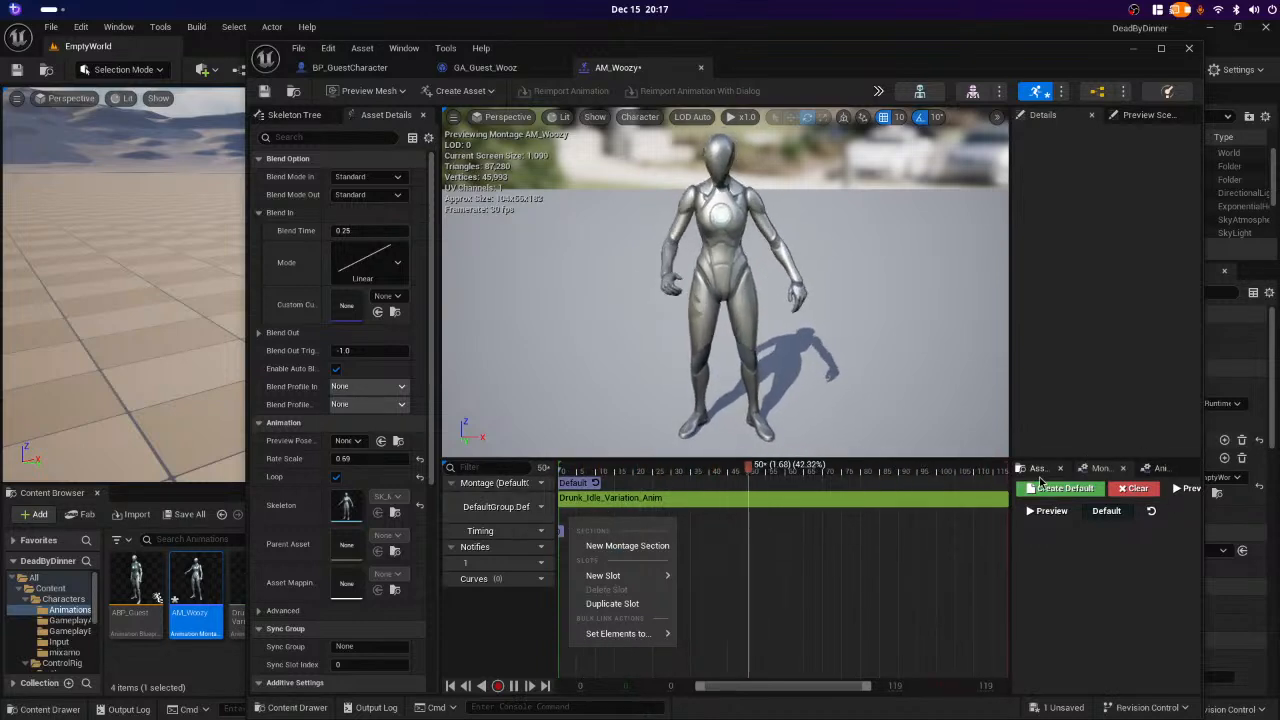
# - Add the retargeted Drunk_Walk_Anim sequence to AM_Woozy's default slot track
pyautogui.click(1038, 468)
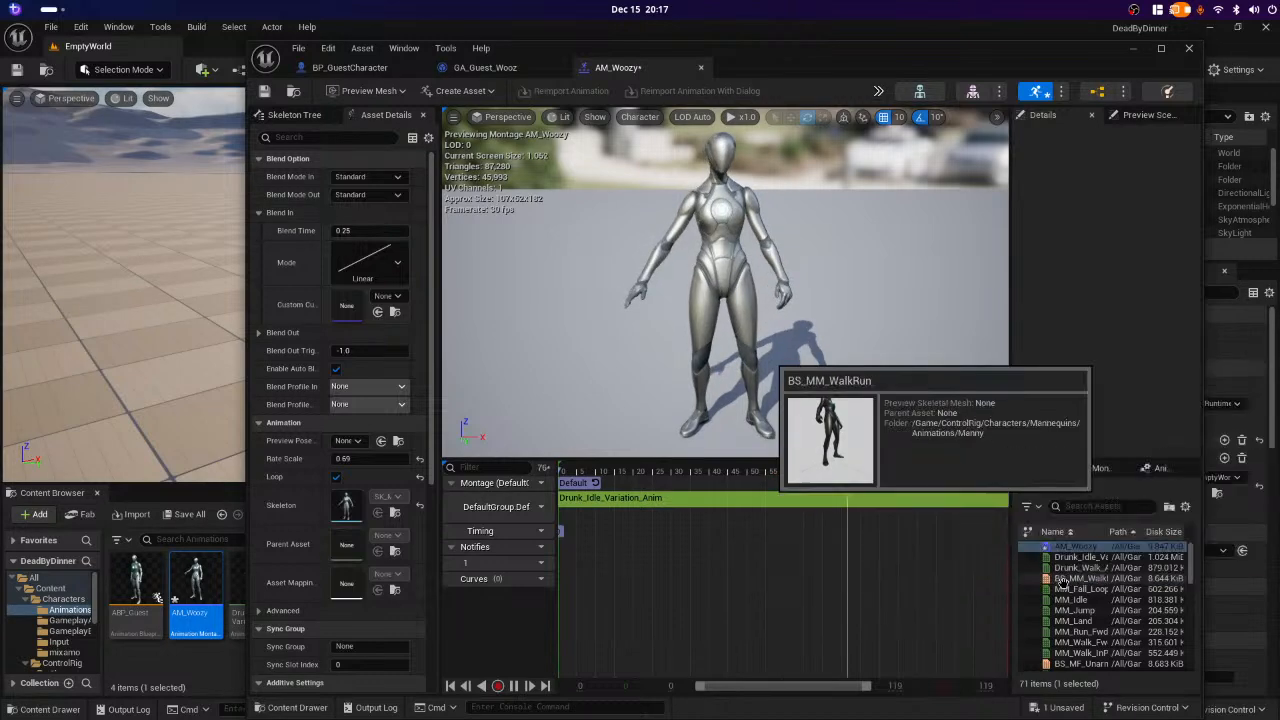
pyautogui.scroll(-1, 1084, 600)
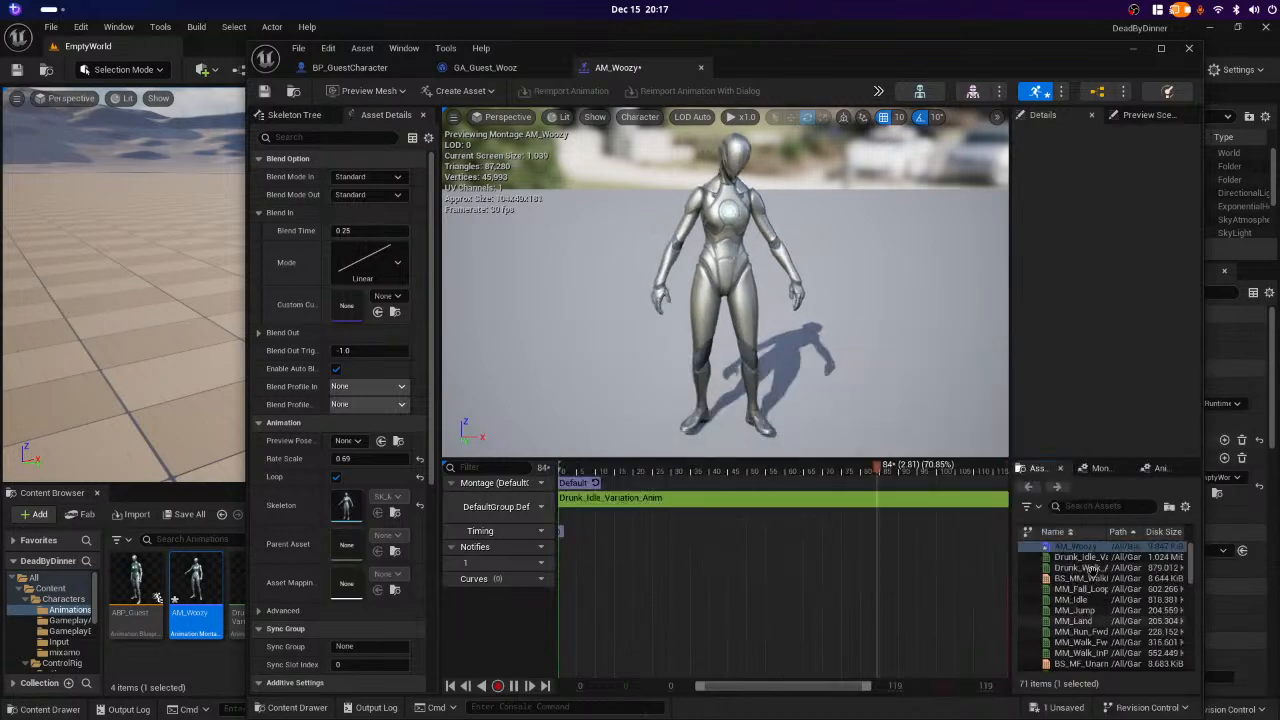
pyautogui.scroll(1, 1103, 567)
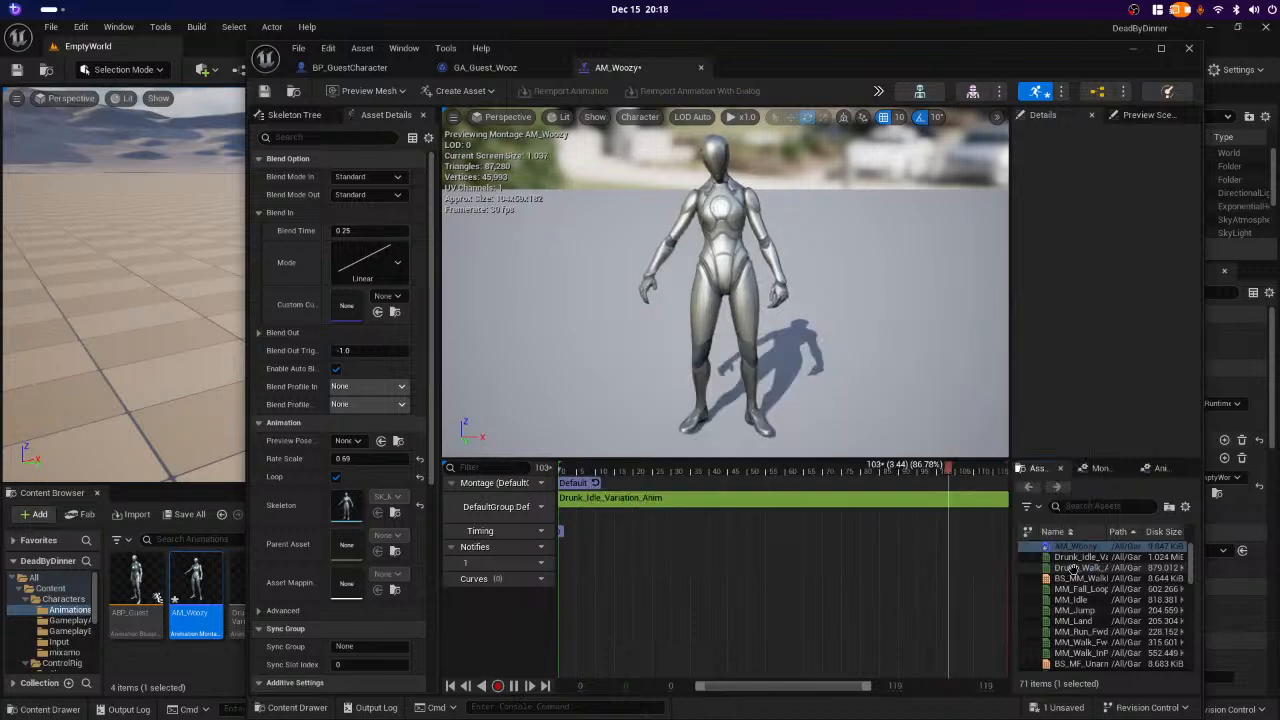
pyautogui.moveTo(1103, 567); pyautogui.dragTo(565, 515)
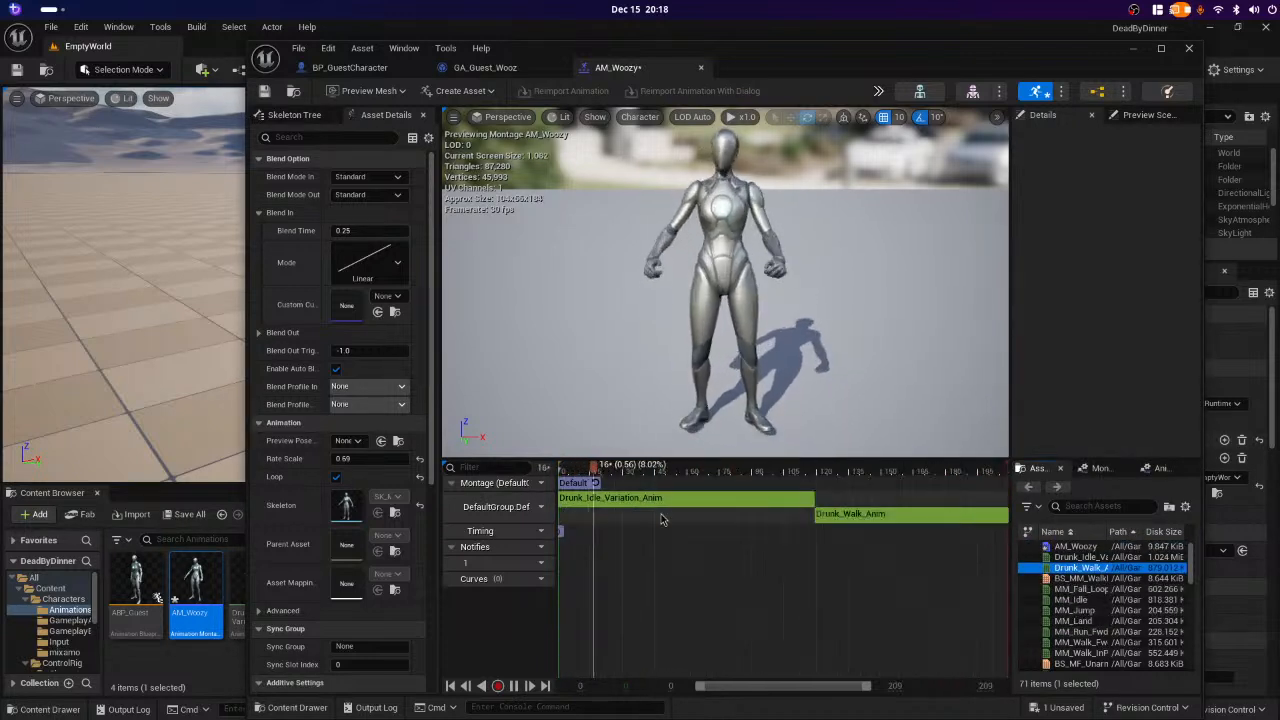
# - Delete the Drunk_Idle_Variation_Anim segment from AM_Woozy and show the montage sections again
pyautogui.click(754, 499)
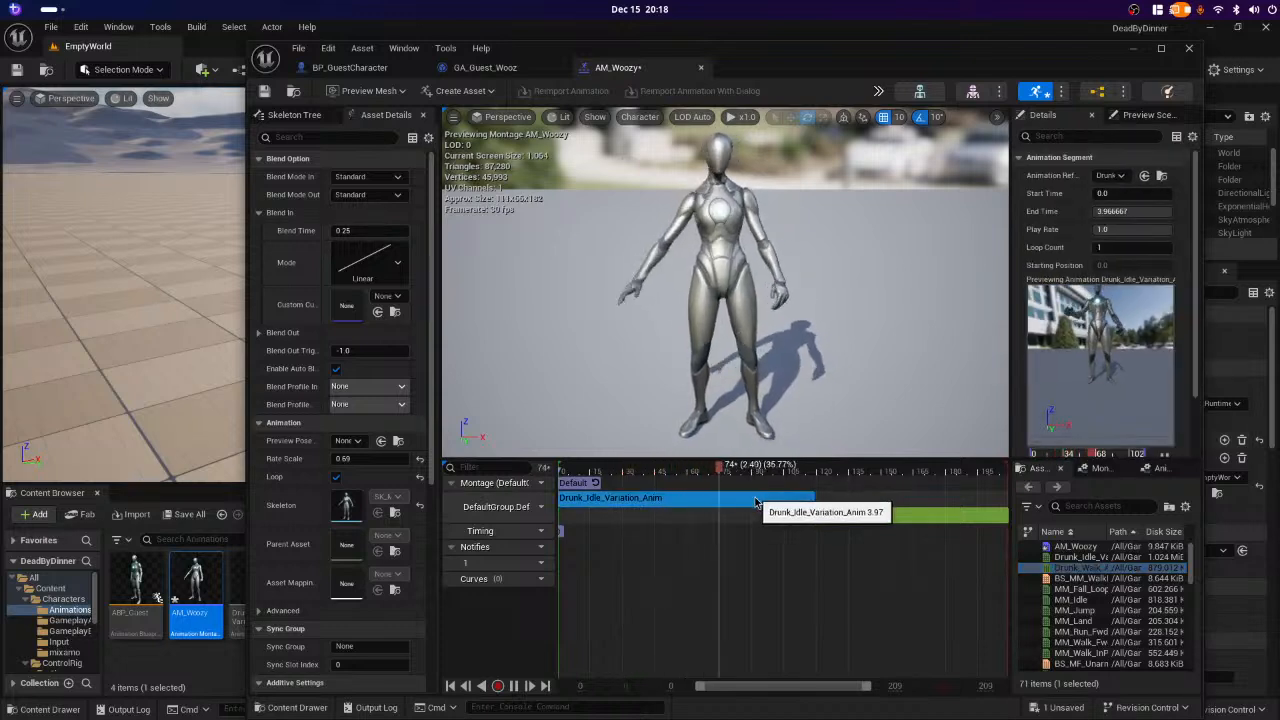
pyautogui.rightClick(685, 506)
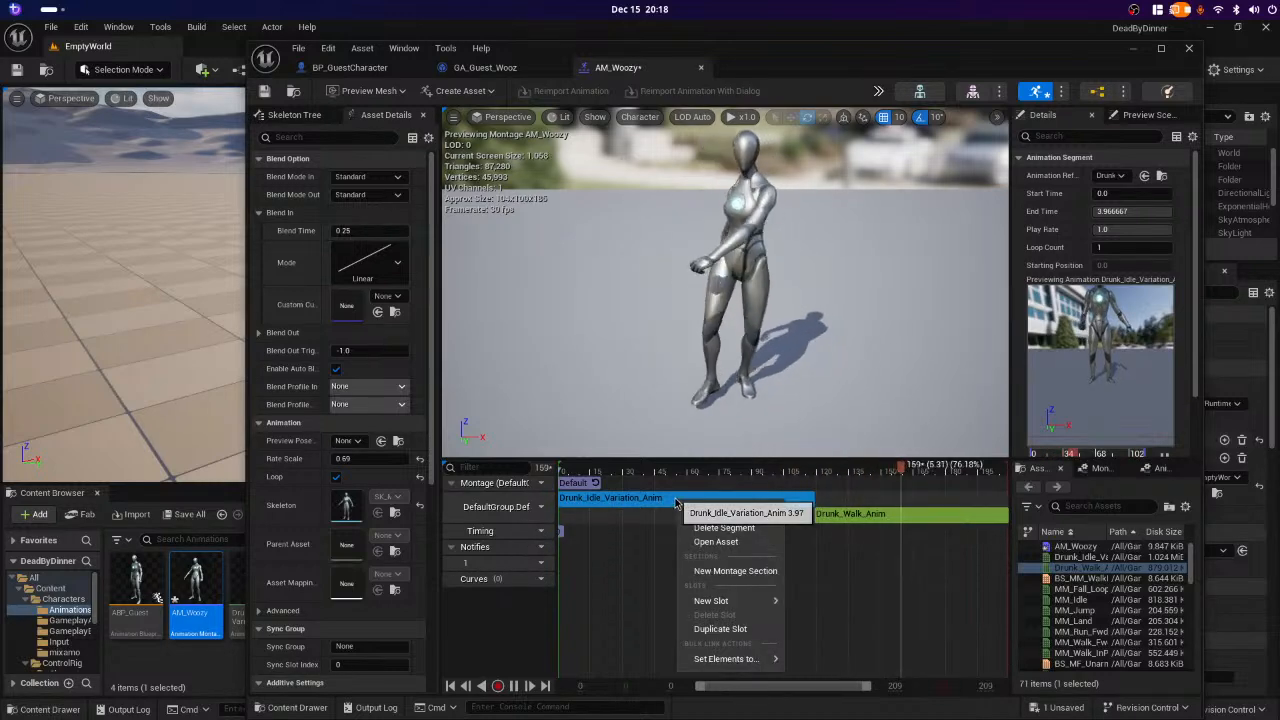
pyautogui.click(726, 528)
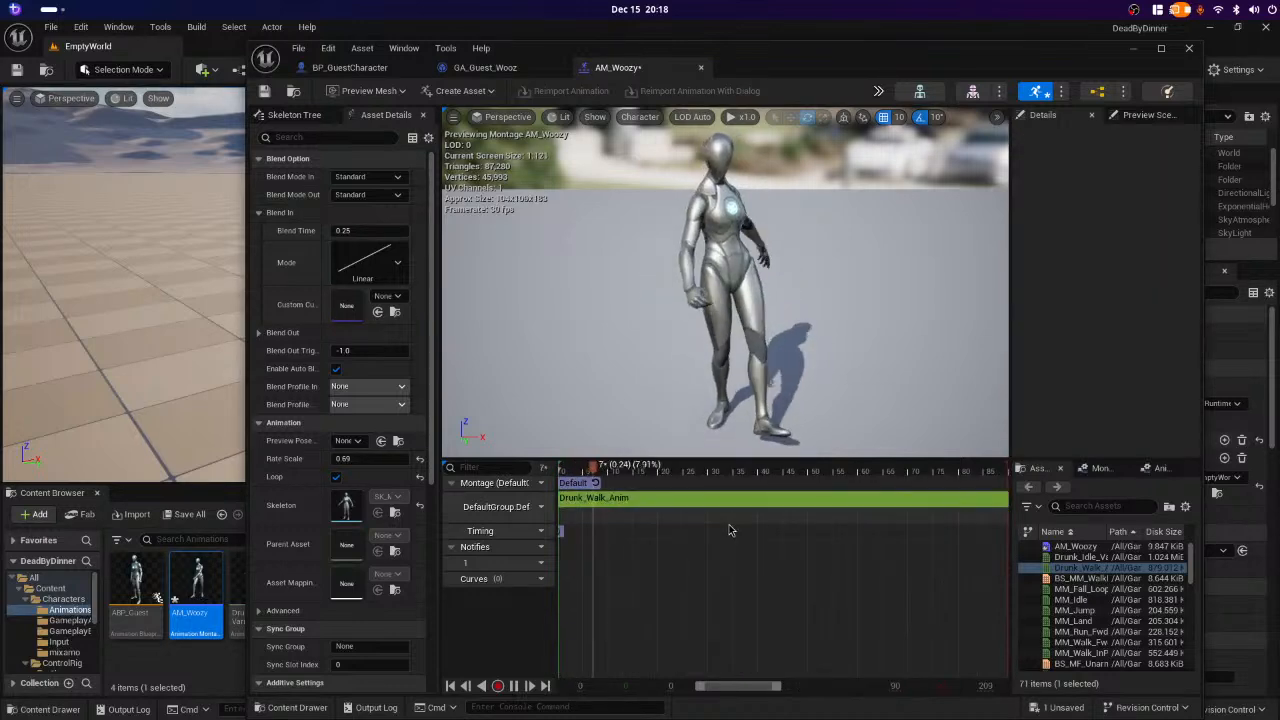
pyautogui.click(1100, 469)
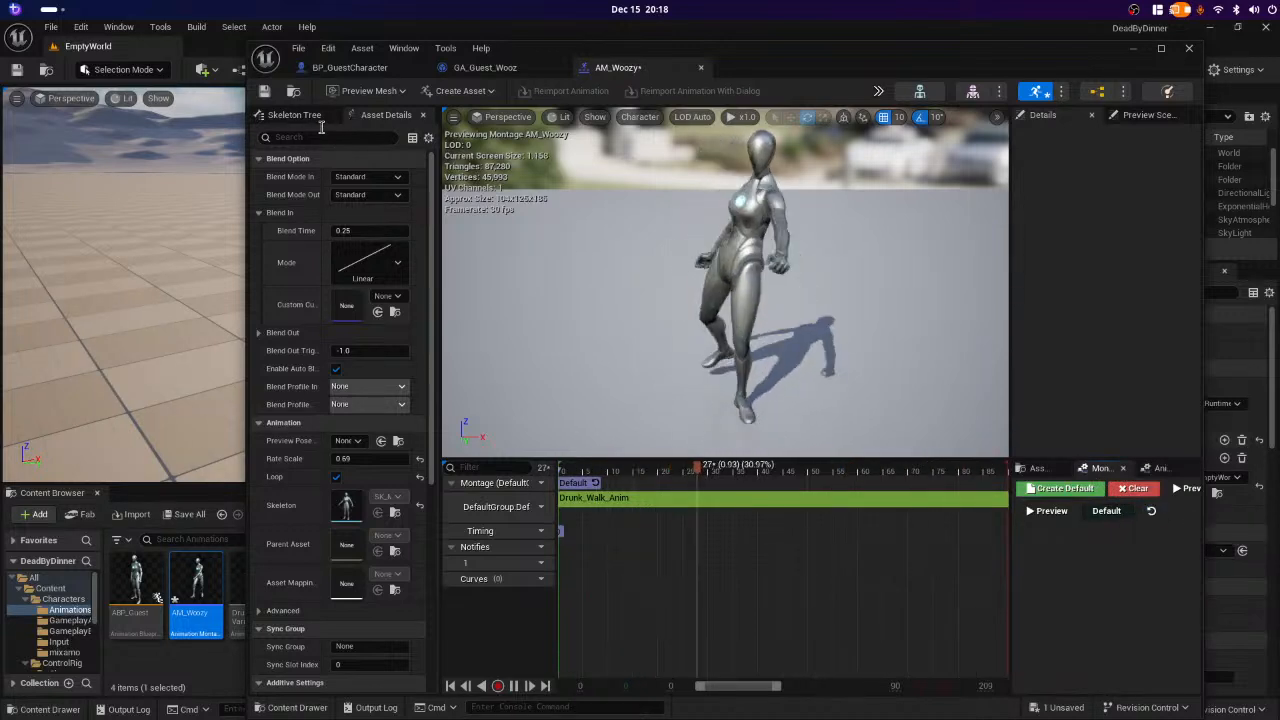
# - Save the AM_Woozy montage and play-test its drunk walk on the guest character in a new preview window
pyautogui.click(265, 92)
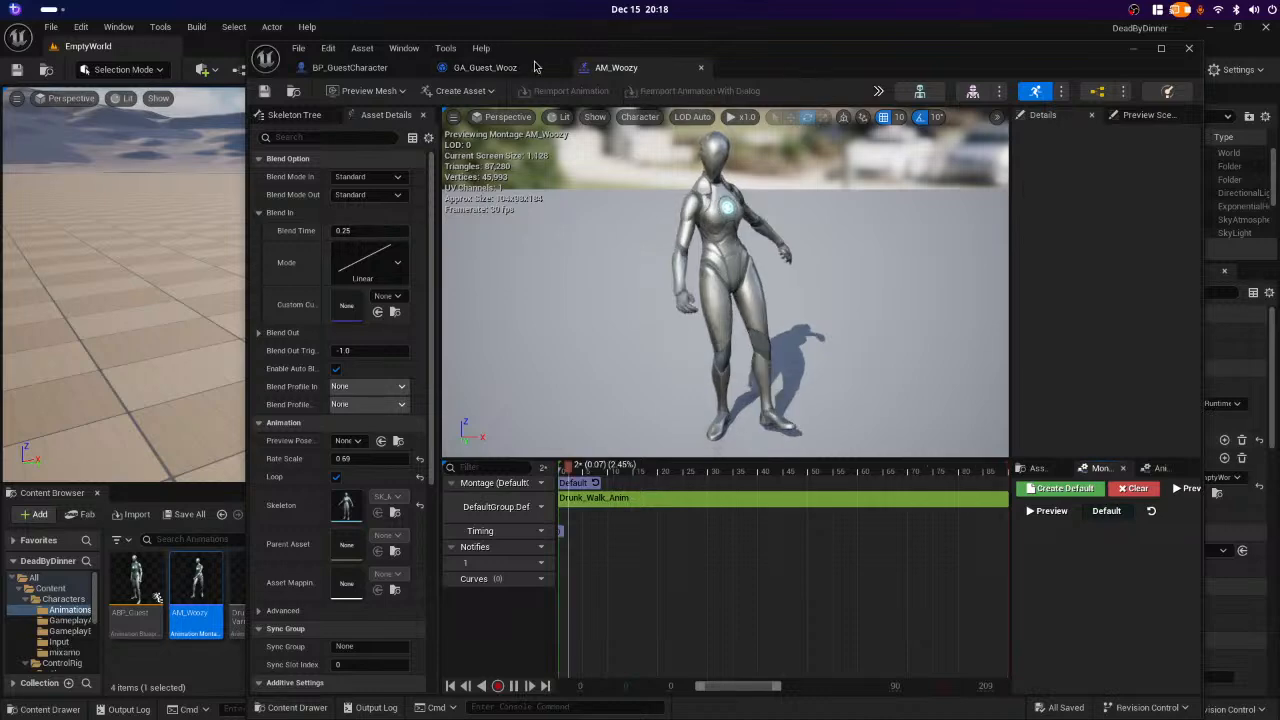
pyautogui.click(484, 68)
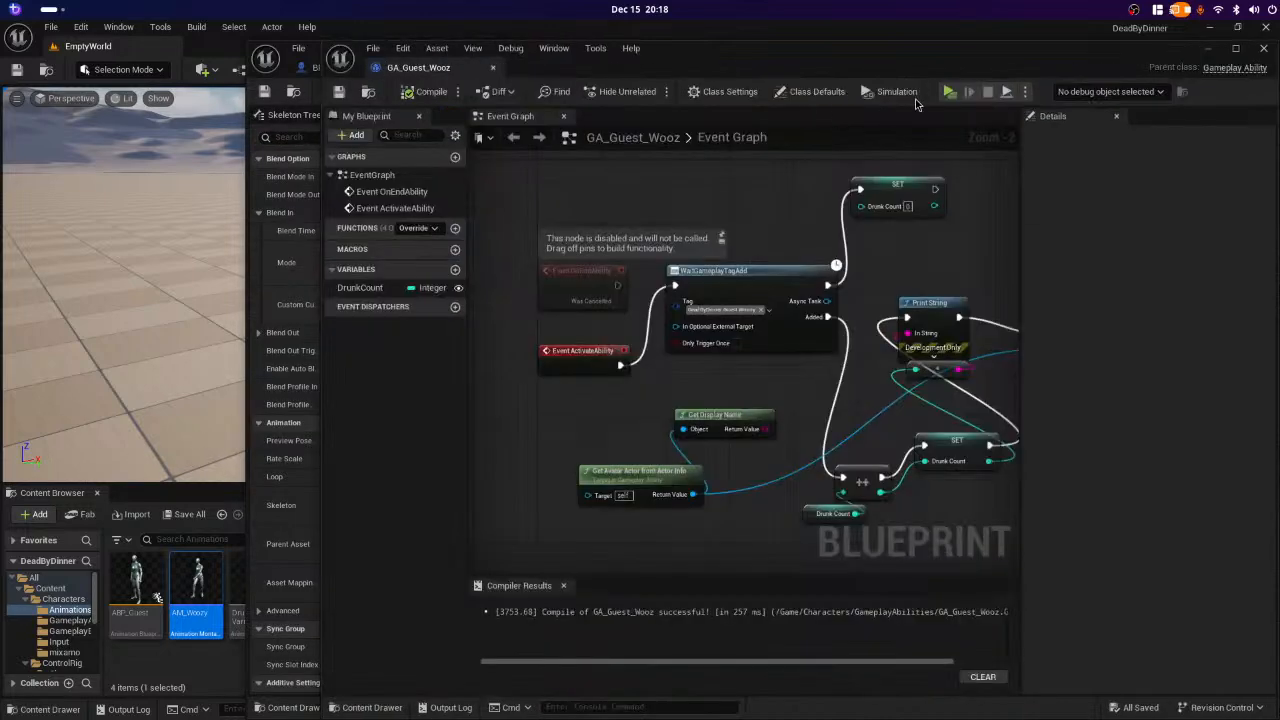
pyautogui.hotkey('alt', 'p')
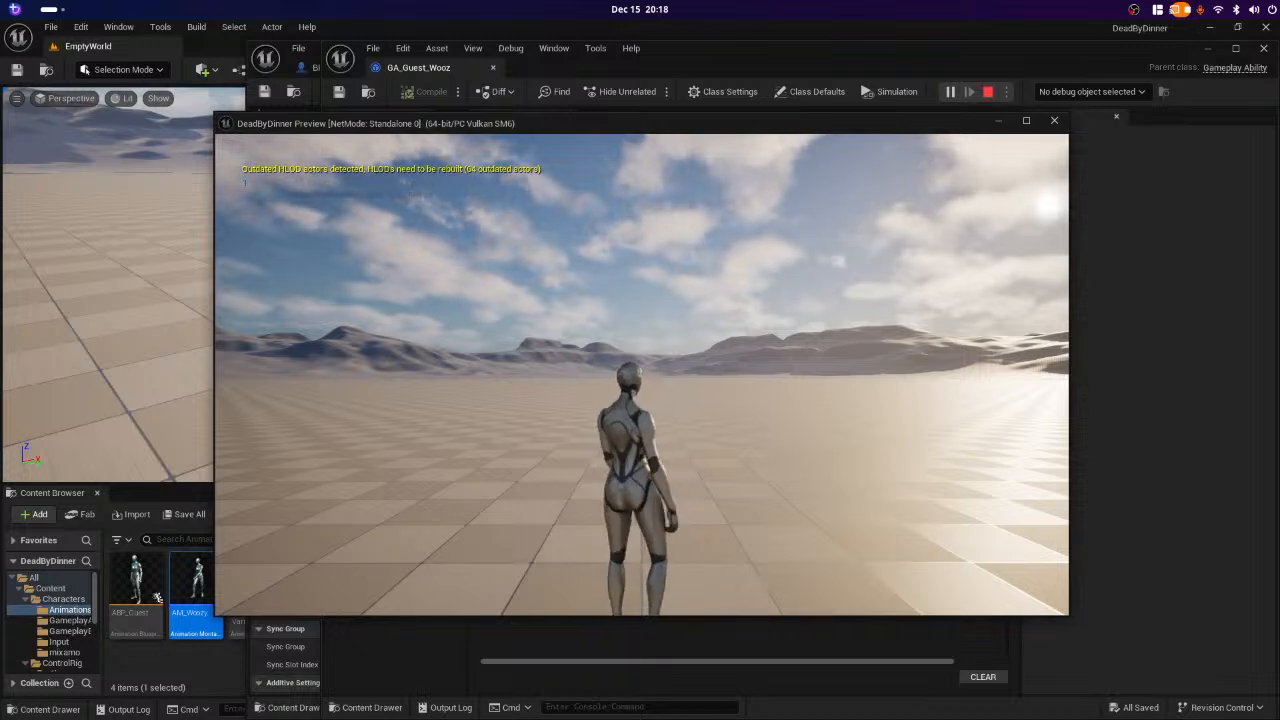
pyautogui.press('w')
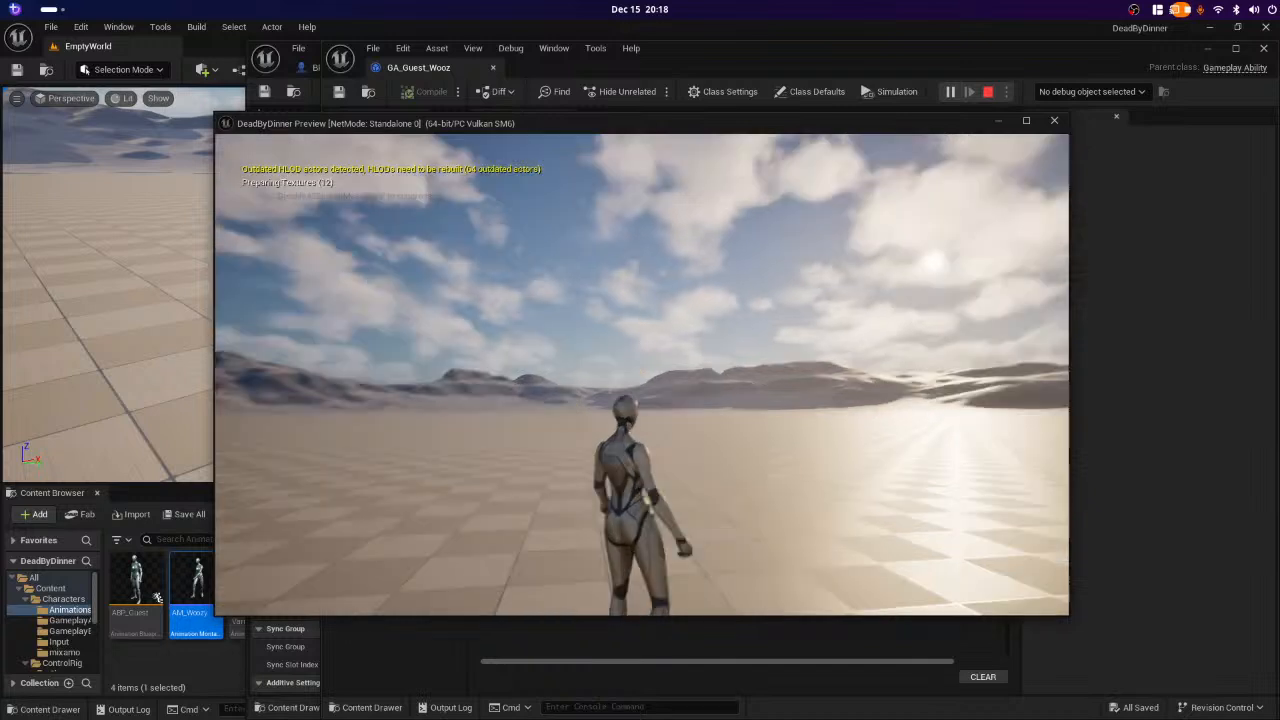
pyautogui.press('Escape')
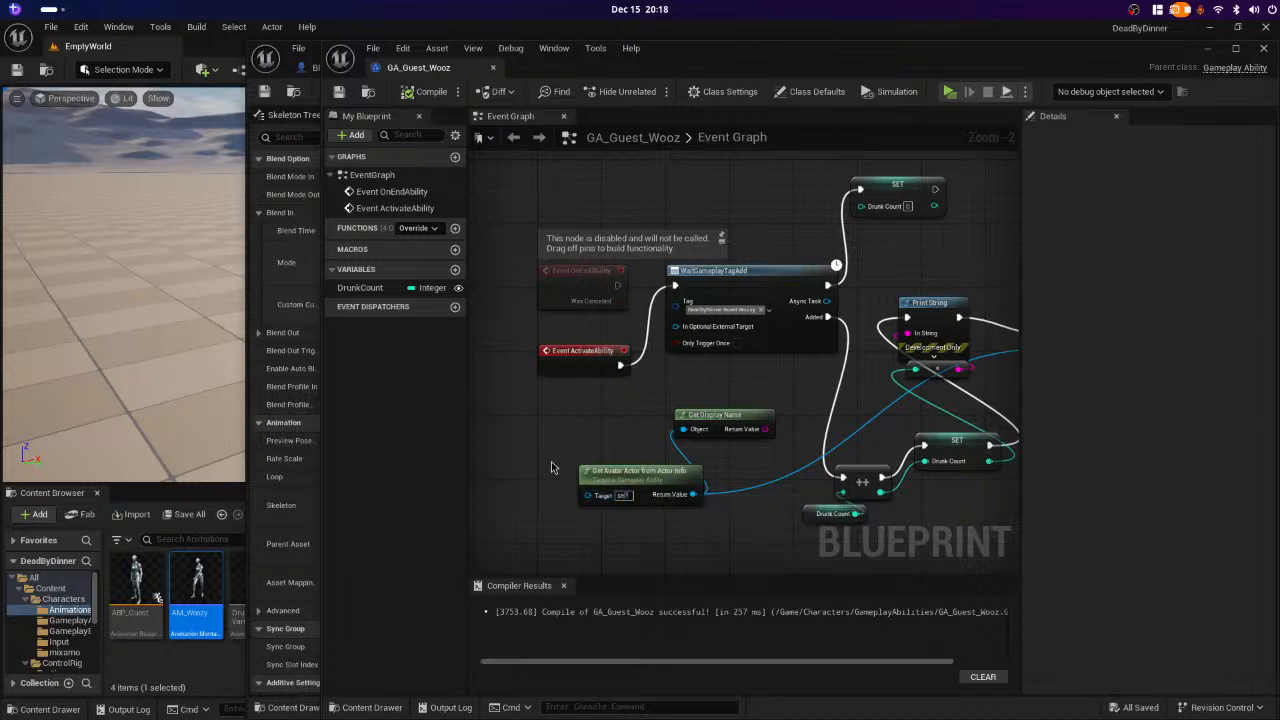
# - Return to the AM_Woozy montage and delete its Drunk_Walk_Anim segment
pyautogui.press('super')
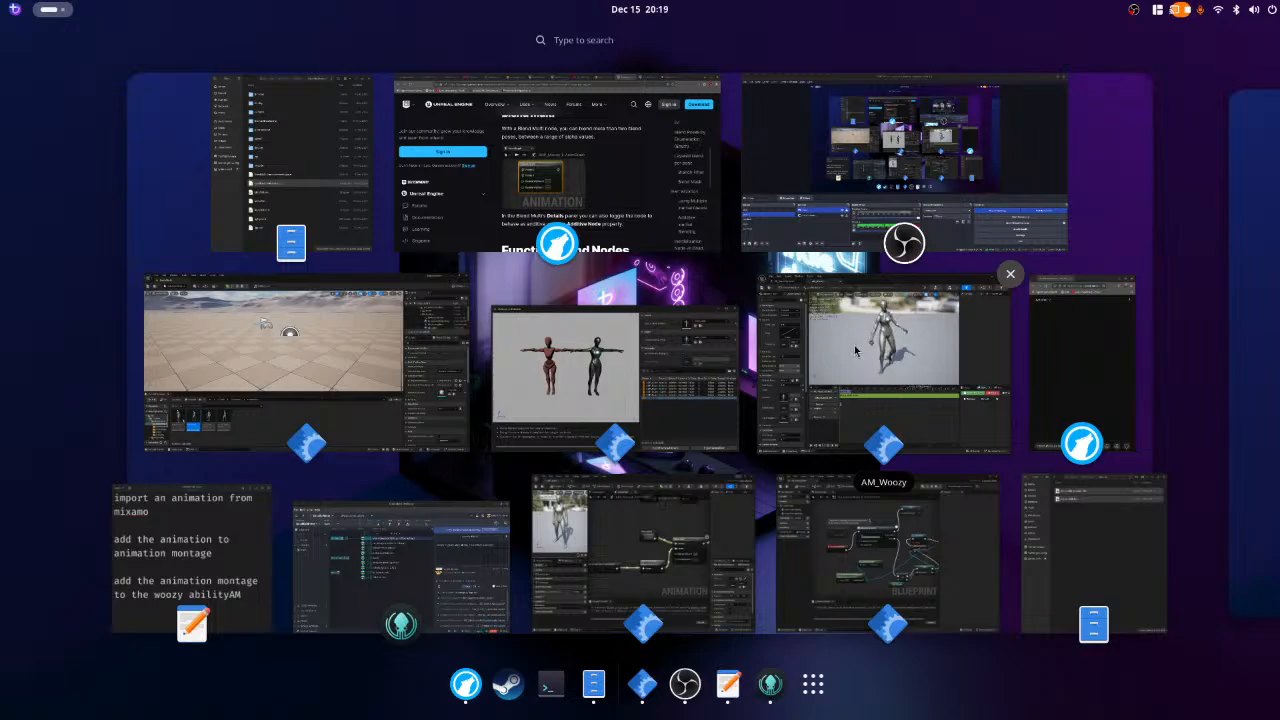
pyautogui.click(887, 365)
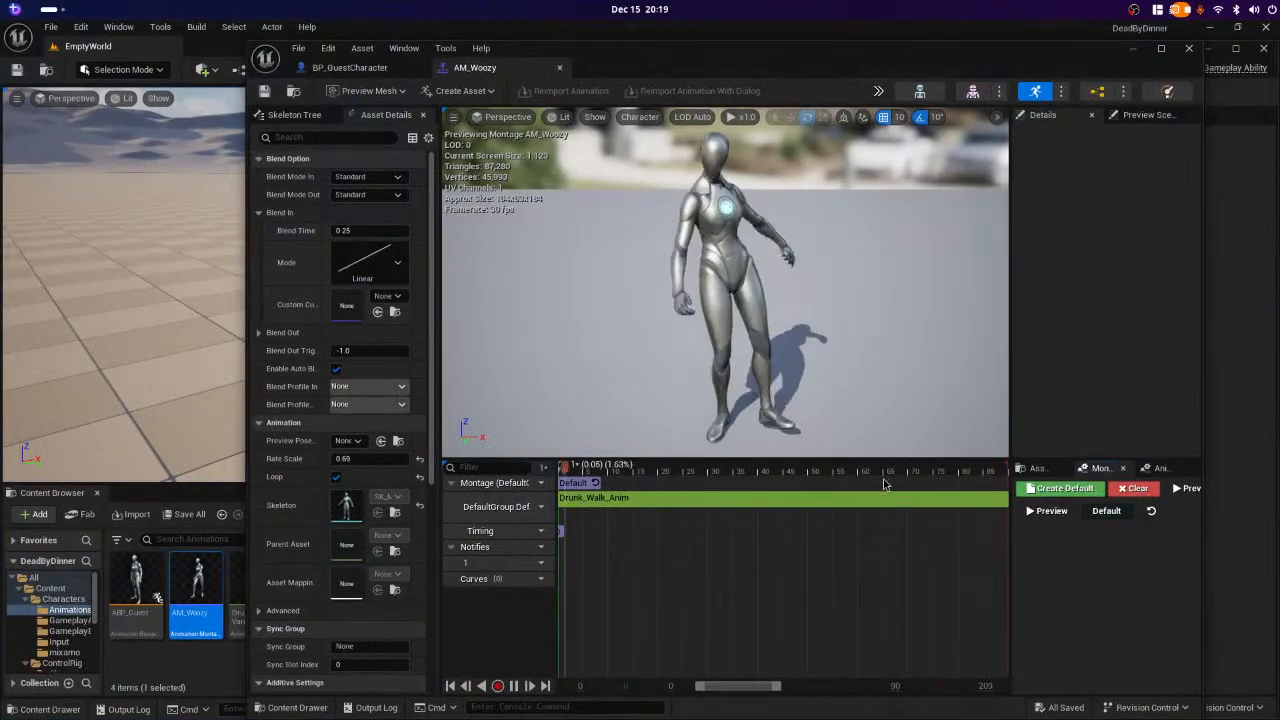
pyautogui.rightClick(873, 500)
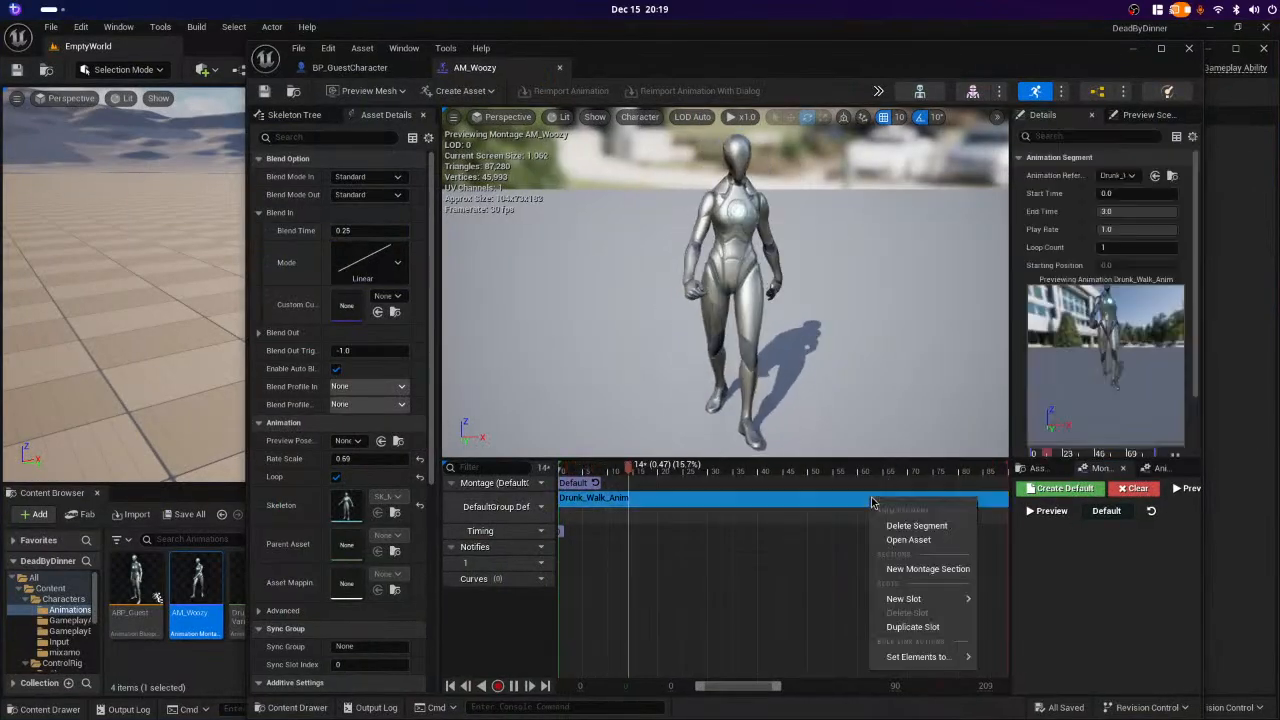
pyautogui.click(952, 526)
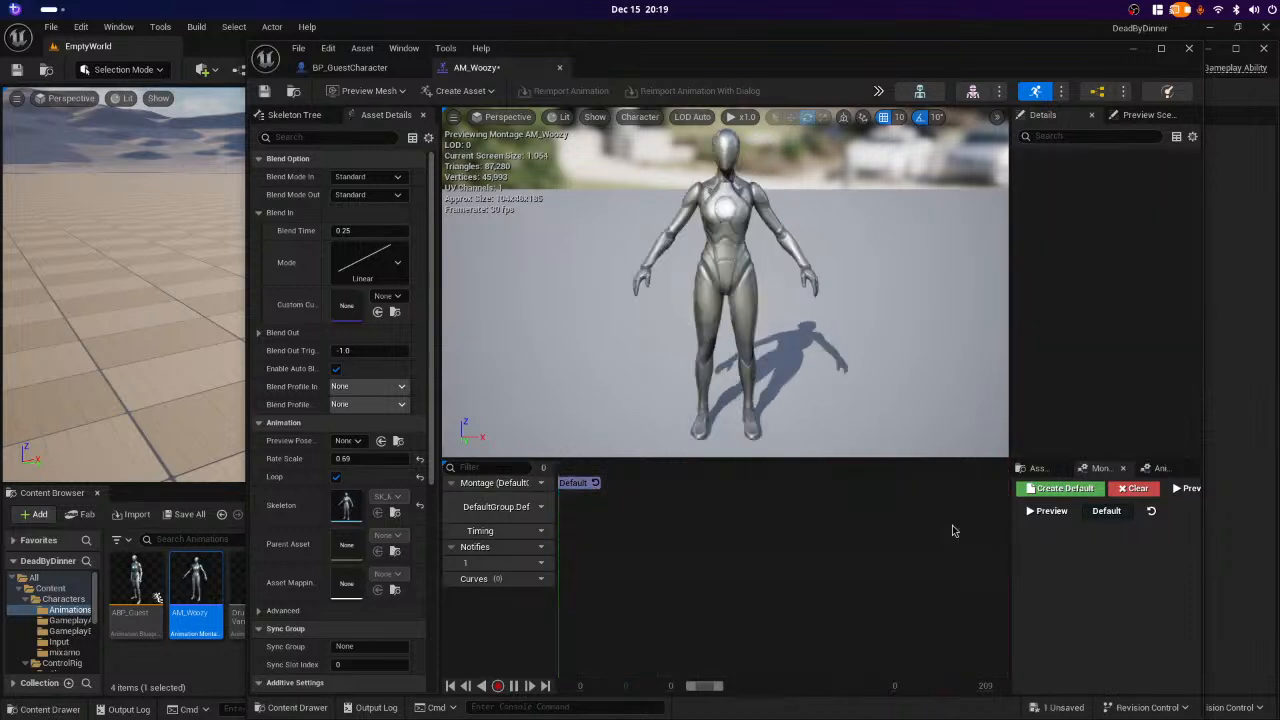
# - Add the Drunk_Idle_Variation_Anim sequence to AM_Woozy's default slot track and save the montage
pyautogui.click(1036, 468)
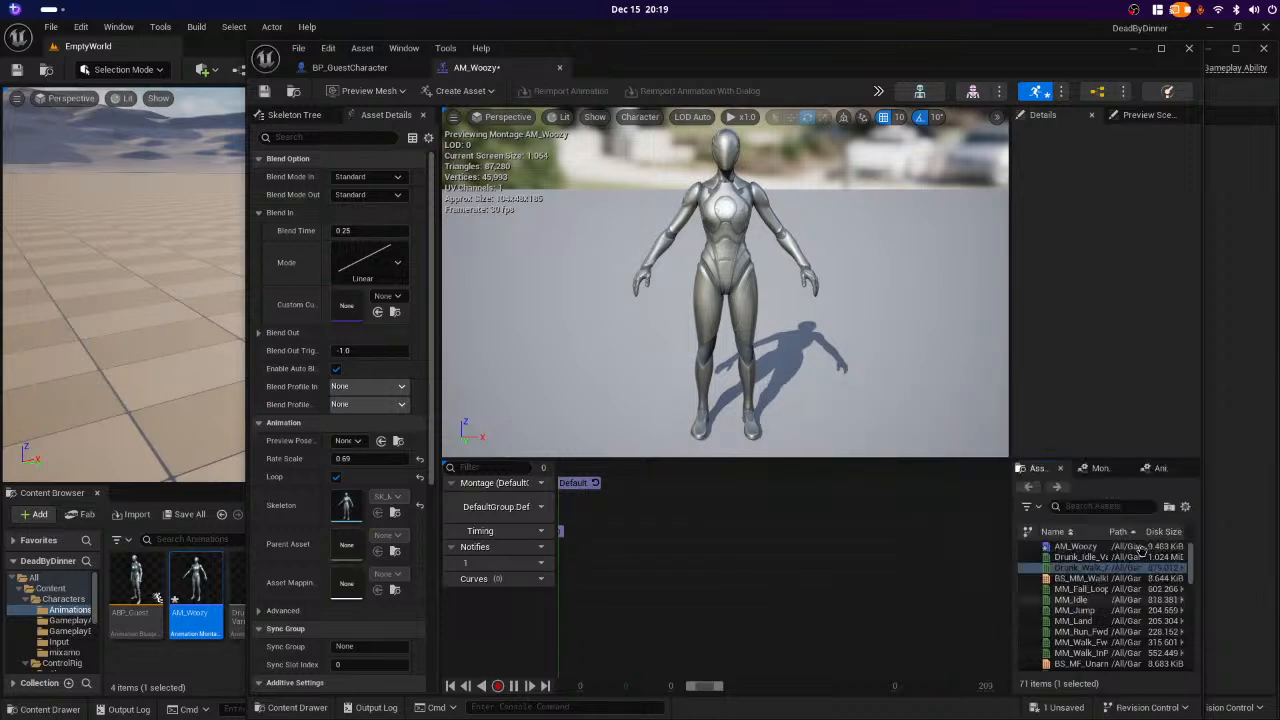
pyautogui.moveTo(1087, 559)
pyautogui.moveTo(1087, 559); pyautogui.dragTo(580, 502)
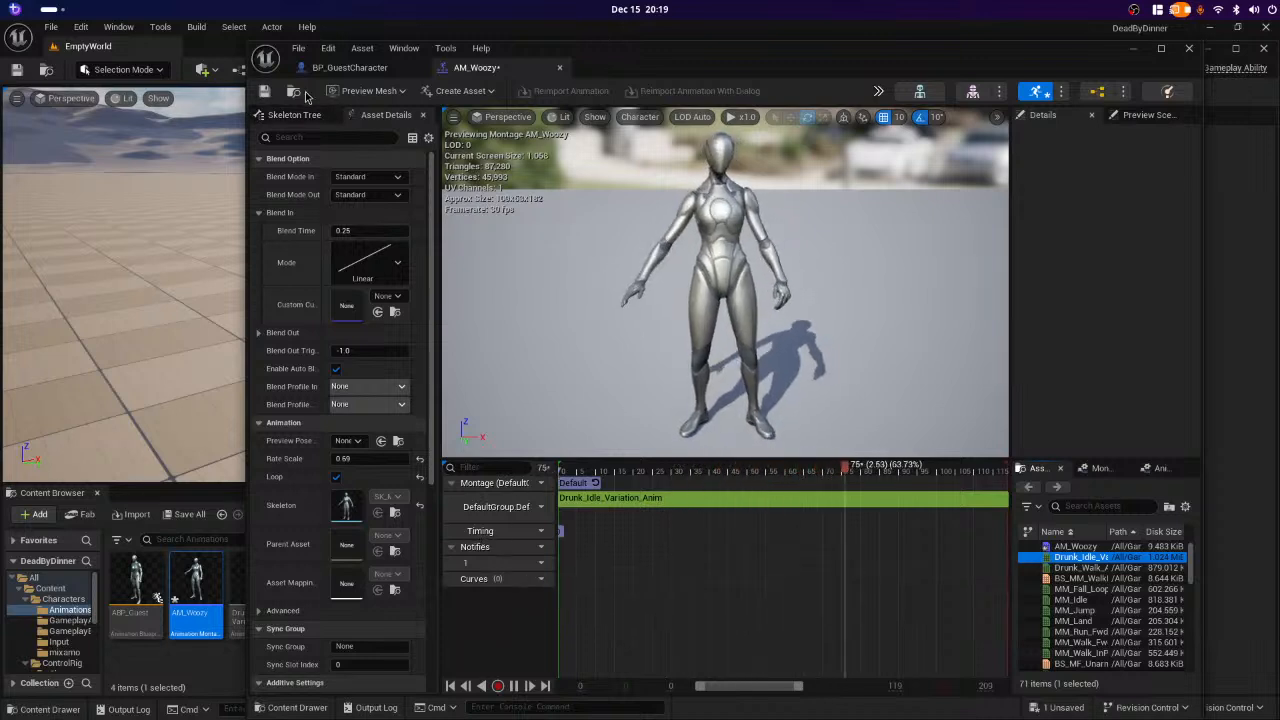
pyautogui.click(266, 91)
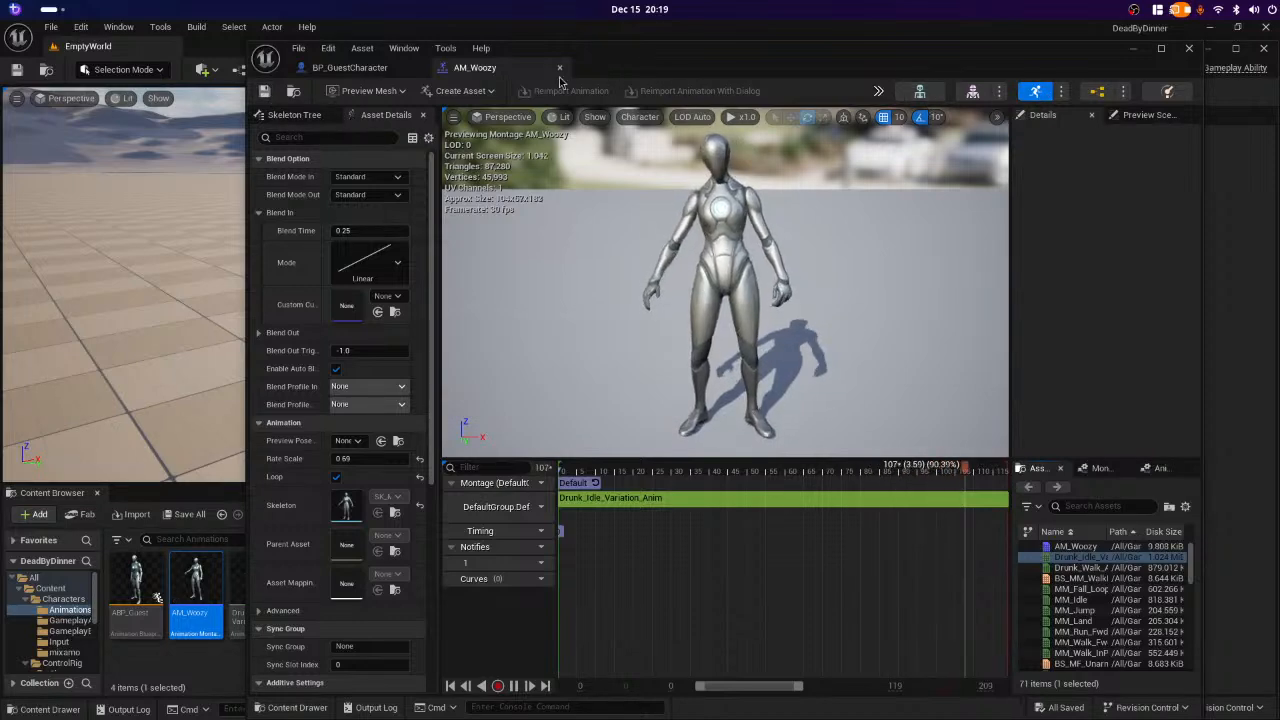
# - Open BP_GuestCharacter and play-test the level in a new window to check the drunk idle montage while moving forward
pyautogui.click(370, 71)
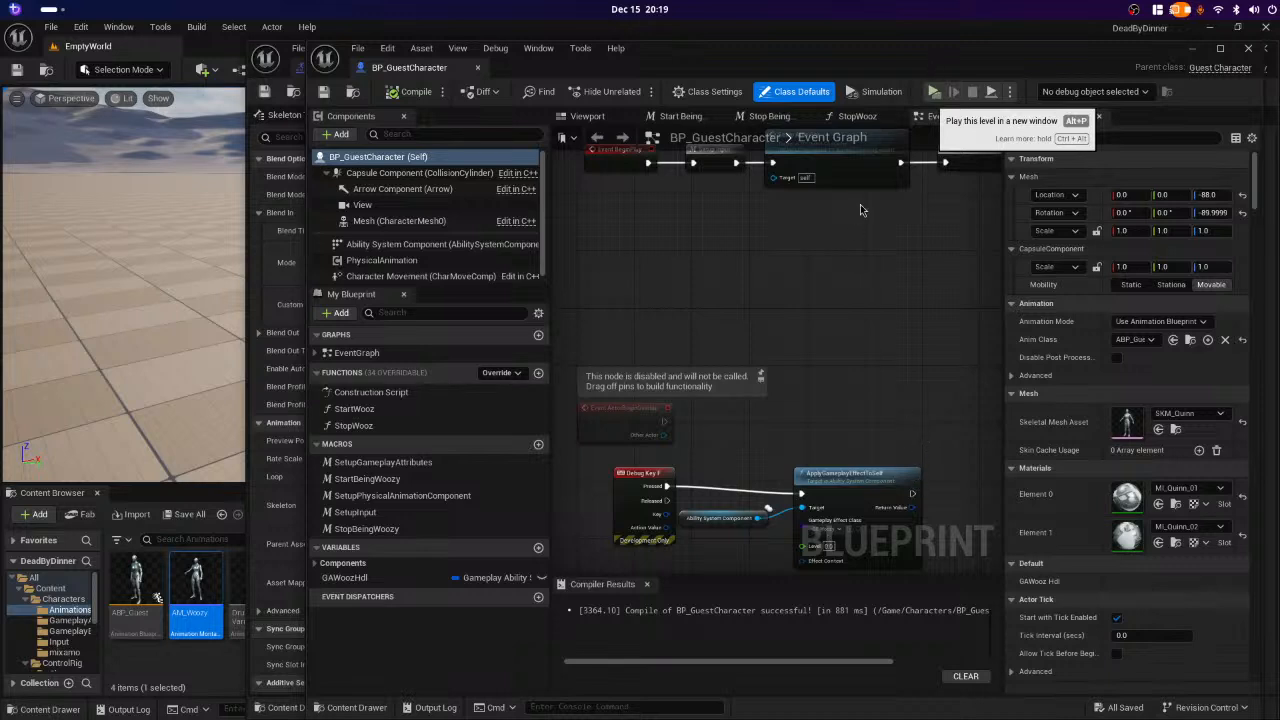
pyautogui.hotkey('alt', 'p')
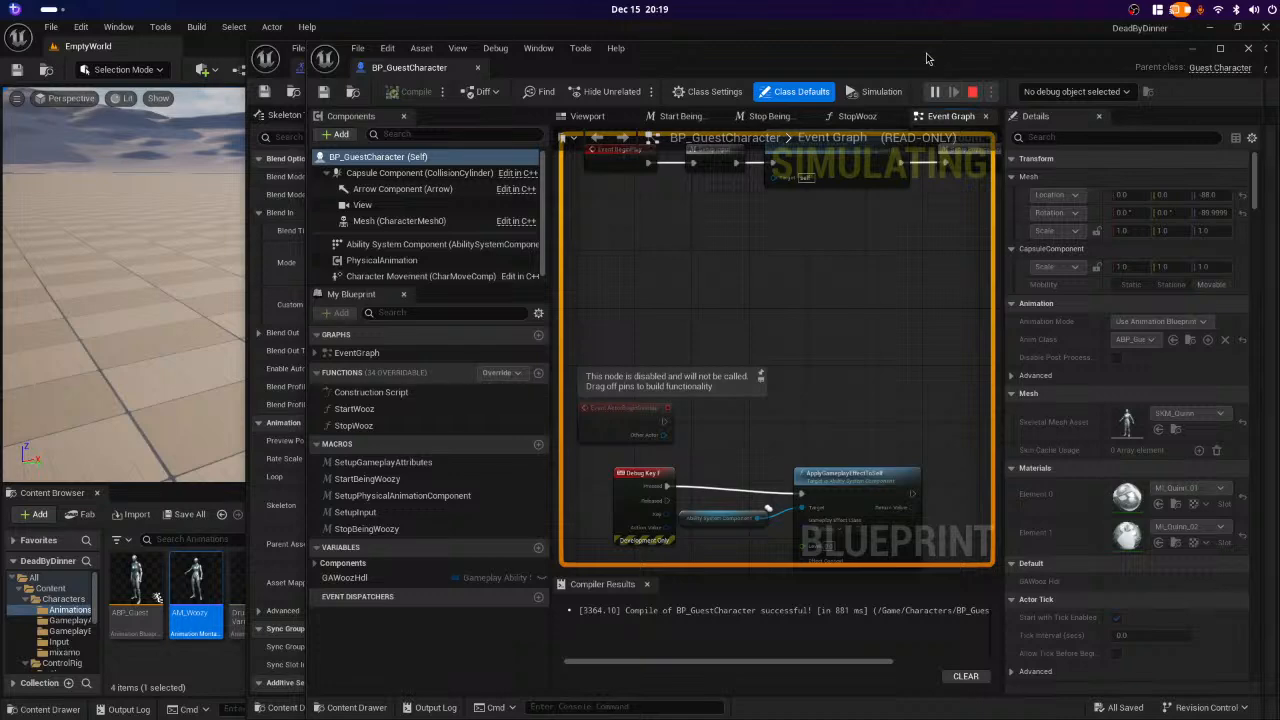
pyautogui.press('super')
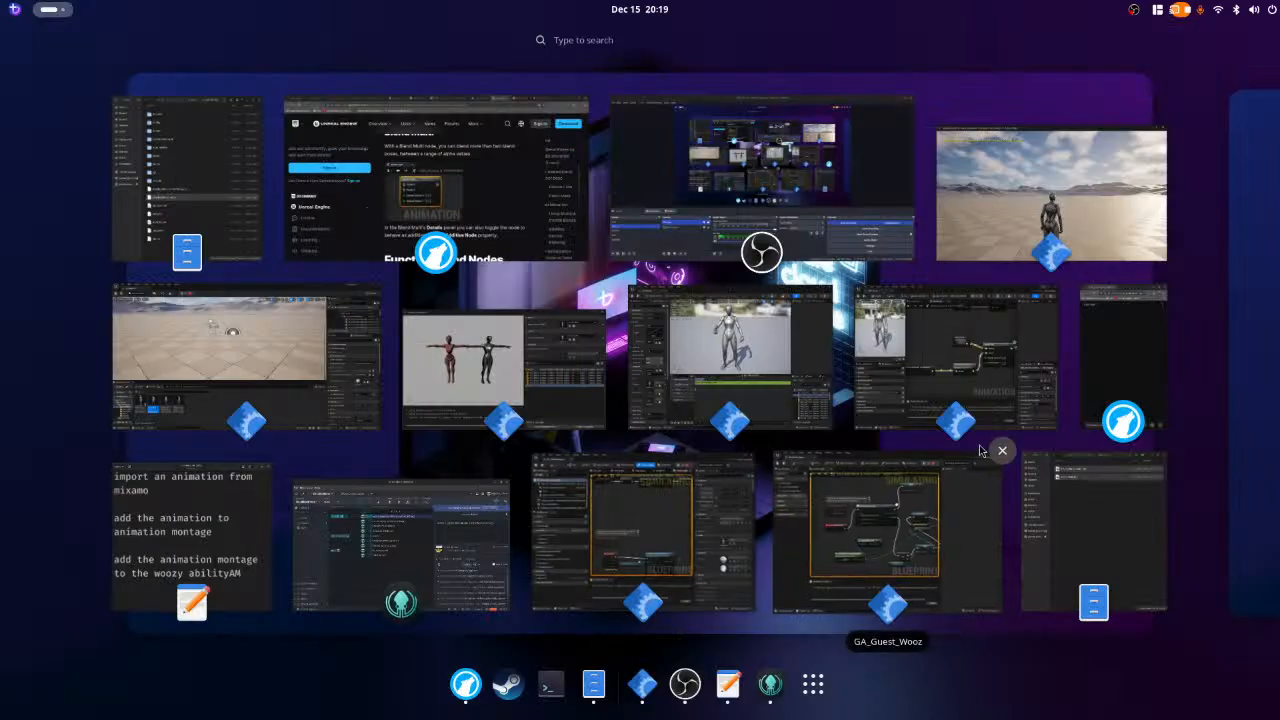
pyautogui.click(1010, 258)
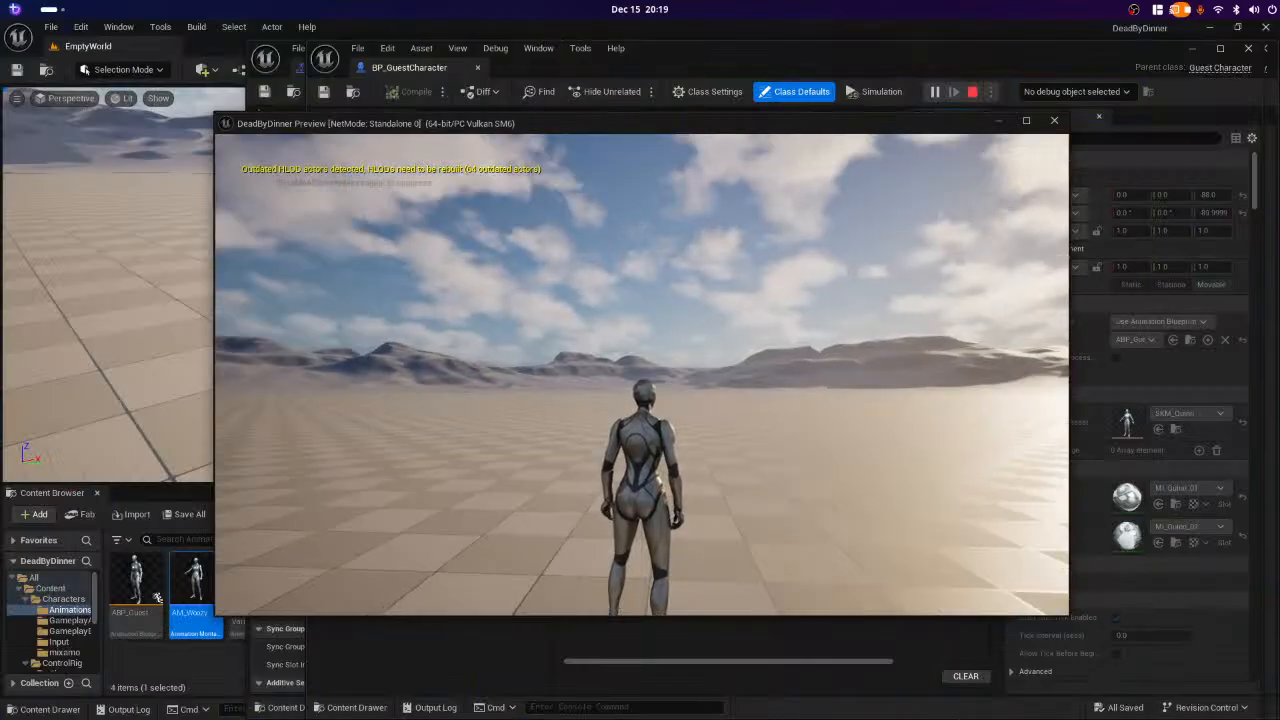
pyautogui.press('w')
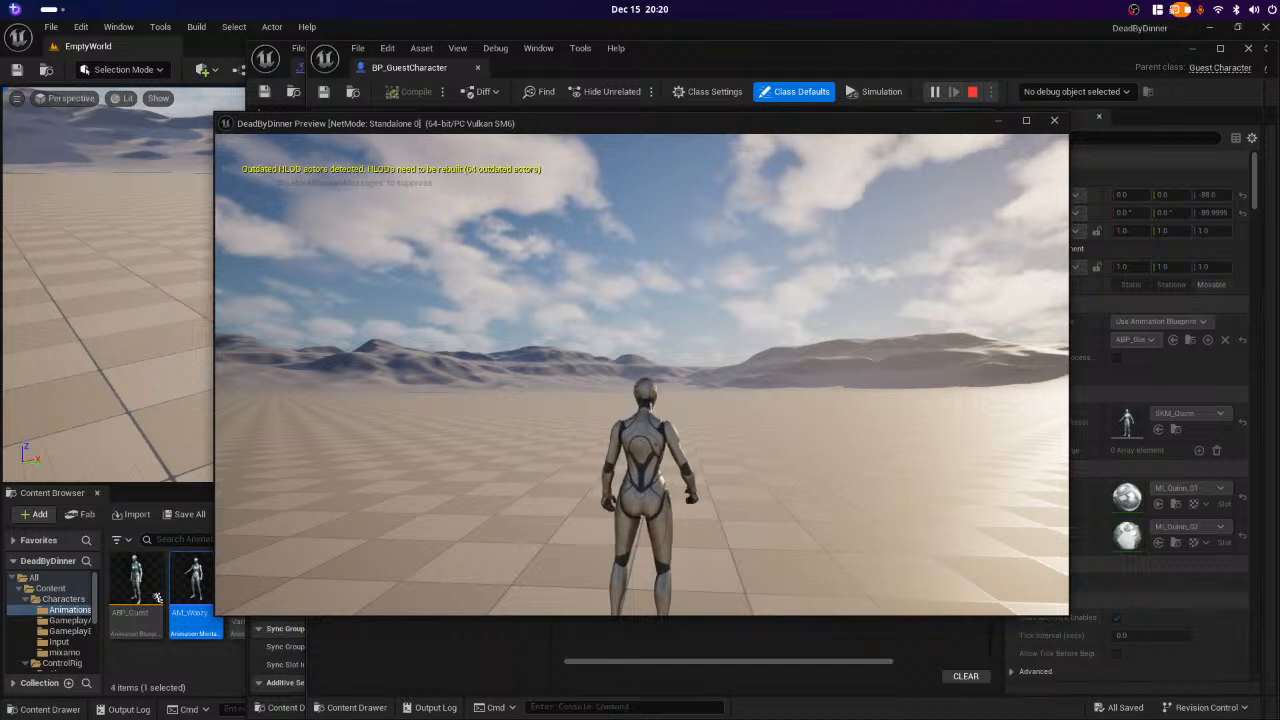
pyautogui.press('Escape')
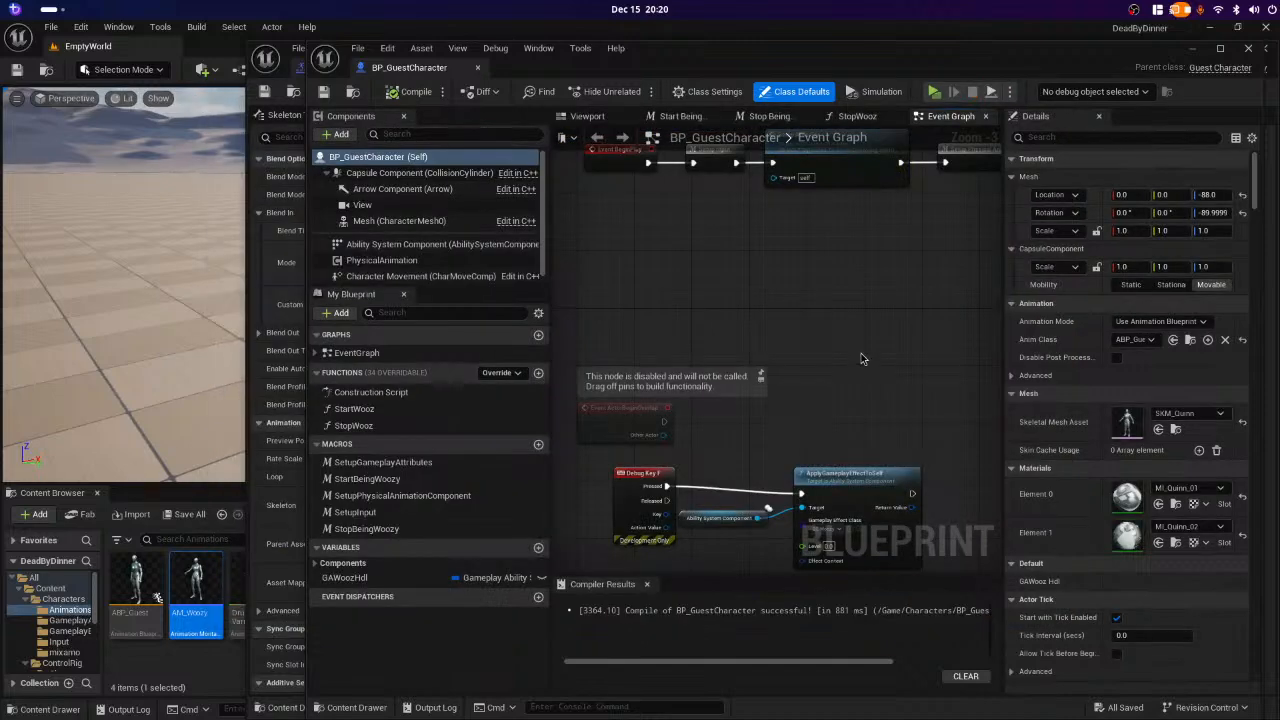
# - Bring up the streeeeming.txt notes, and close the Retarget Animations window
pyautogui.press('super')
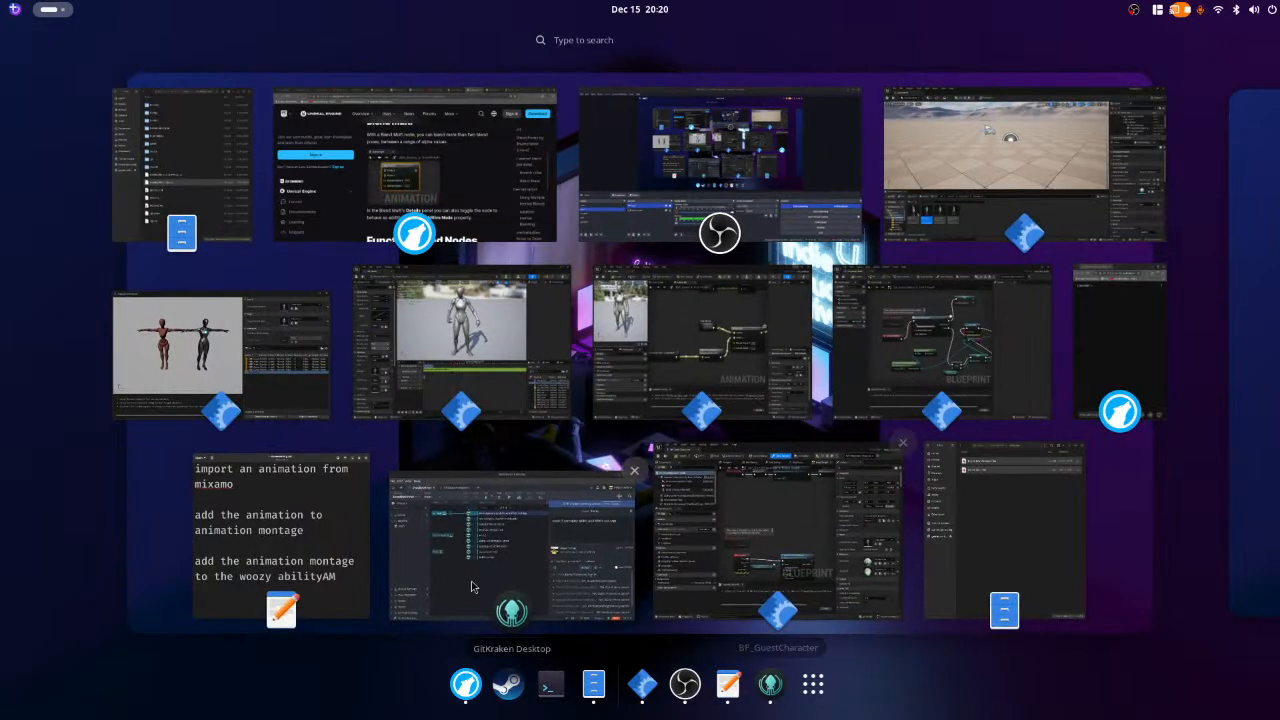
pyautogui.click(275, 545)
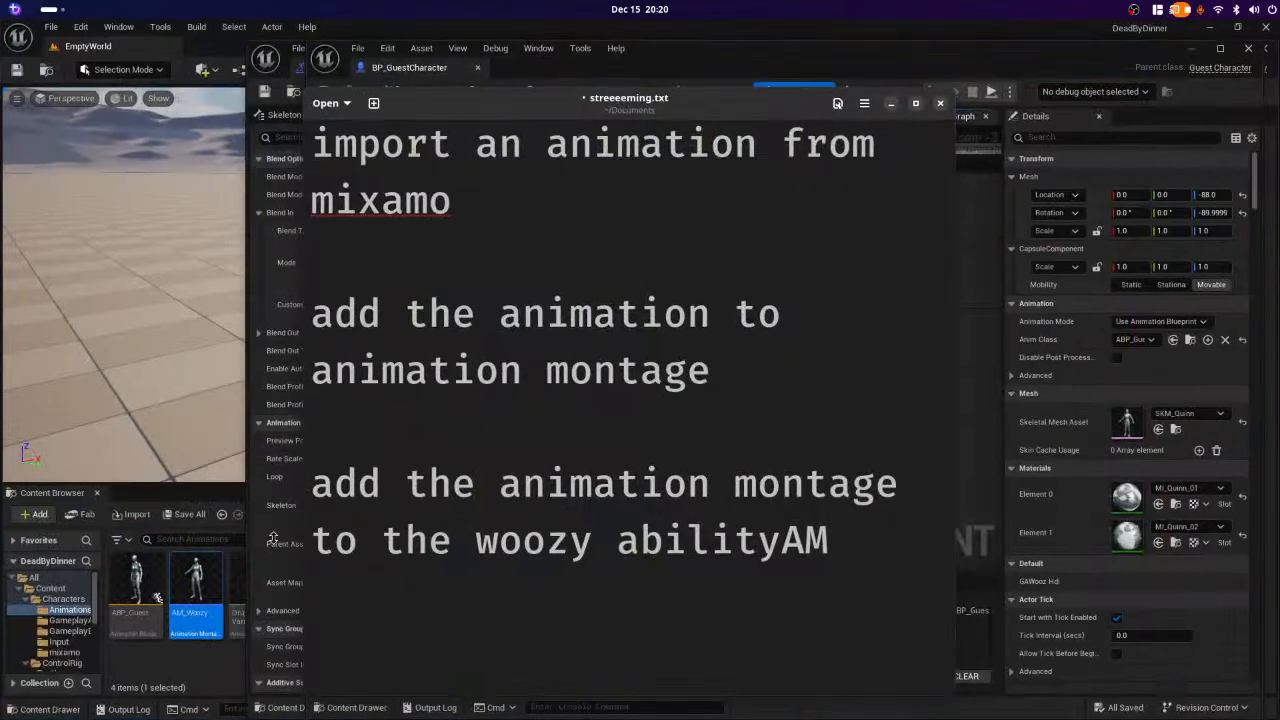
pyautogui.press('super')
pyautogui.click(267, 354)
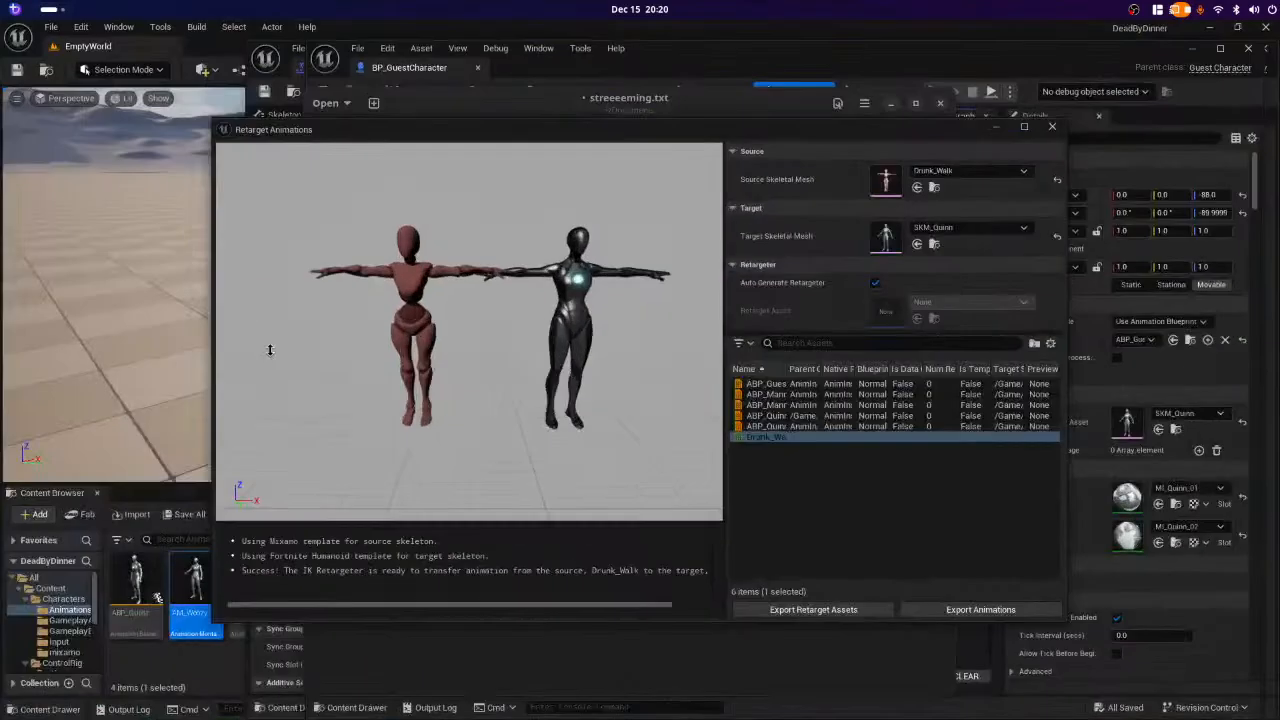
pyautogui.click(1049, 127)
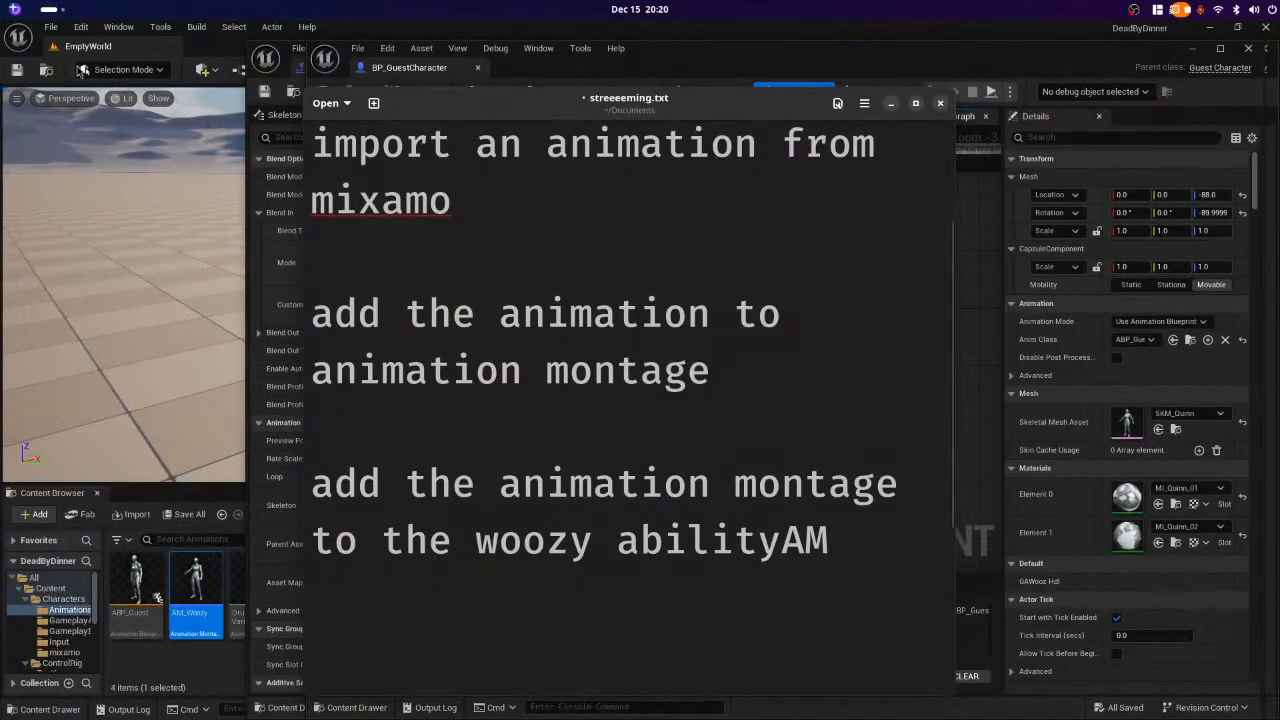
# - Save all project assets and close the BP_GuestCharacter and AM_Woozy editor windows
pyautogui.click(60, 31)
pyautogui.click(60, 31)
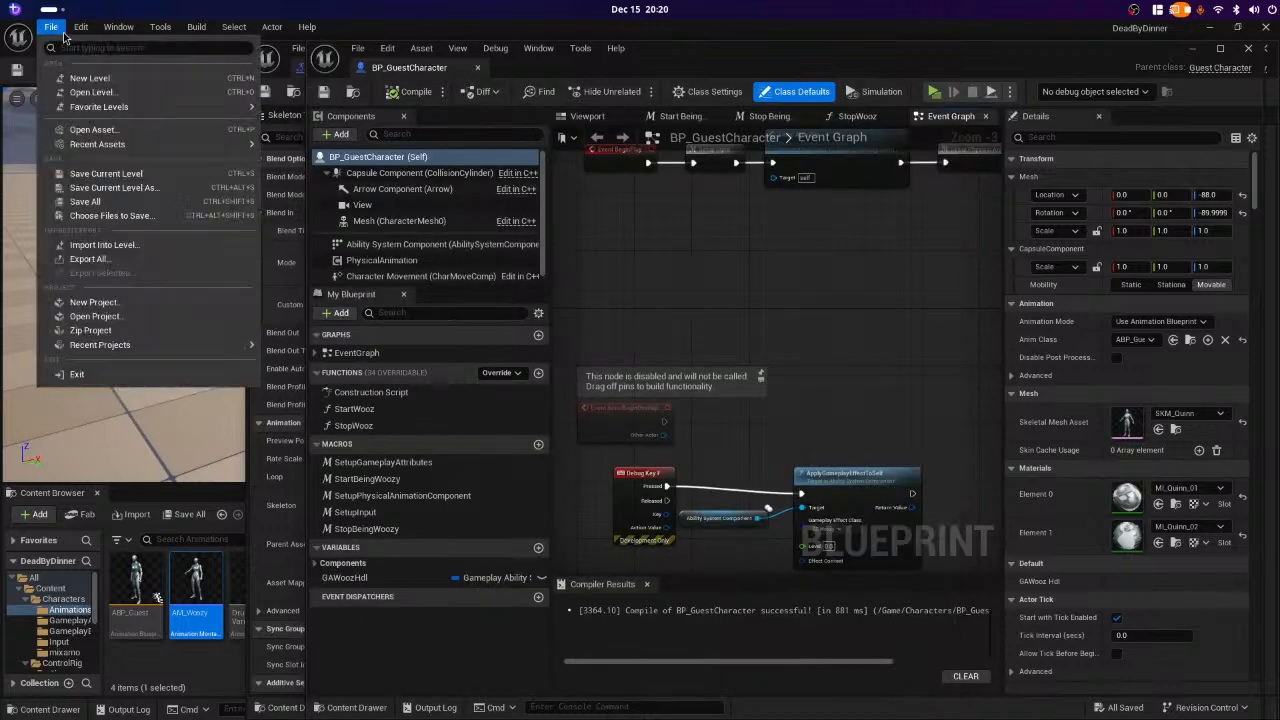
pyautogui.click(109, 204)
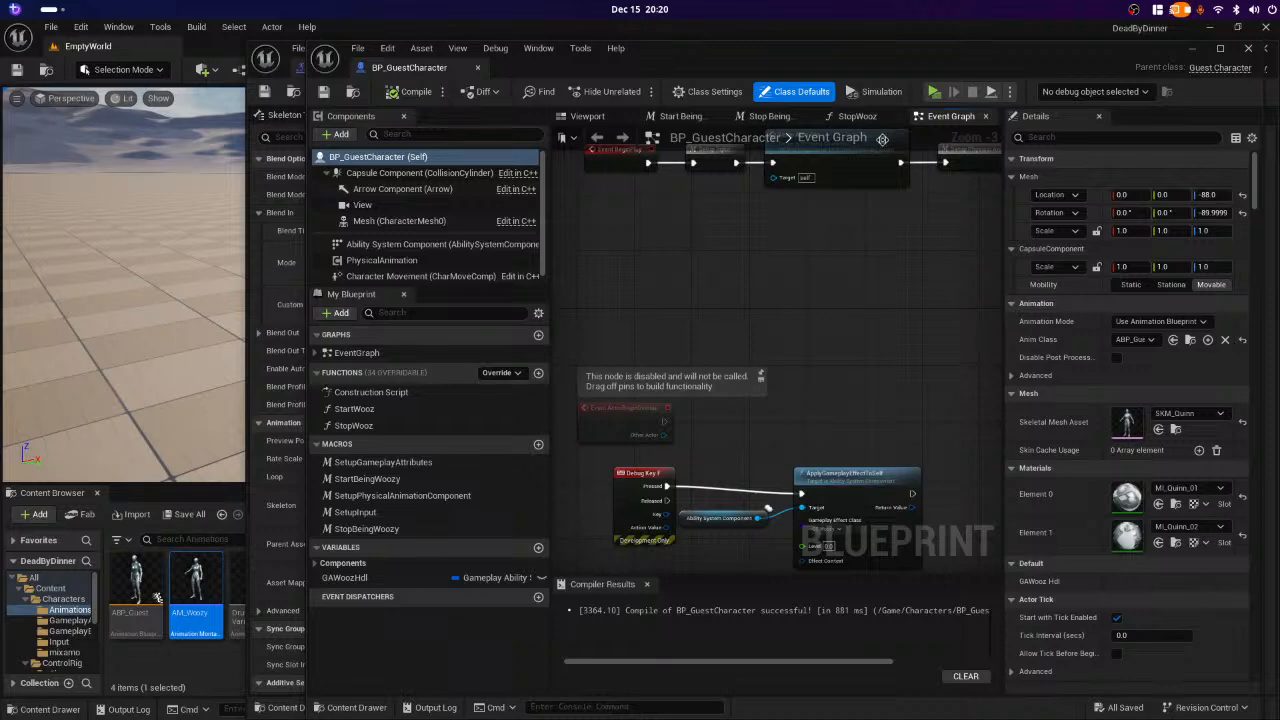
pyautogui.click(1256, 52)
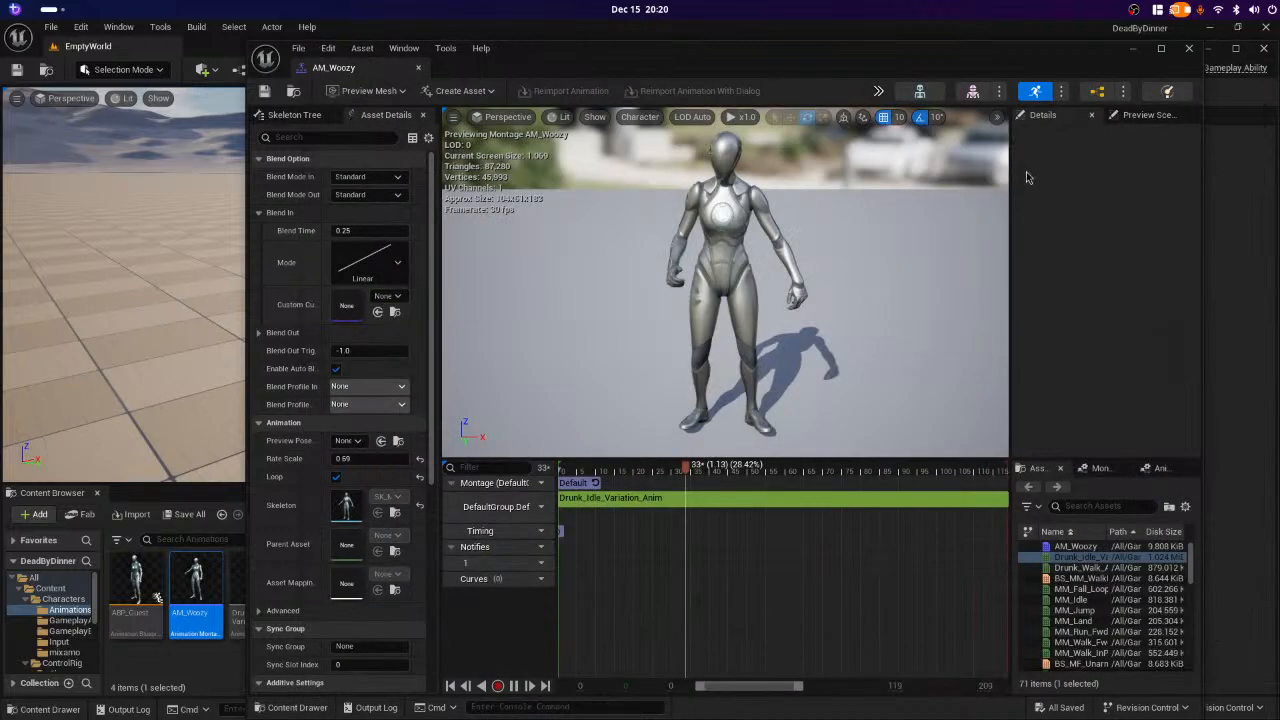
pyautogui.click(1190, 52)
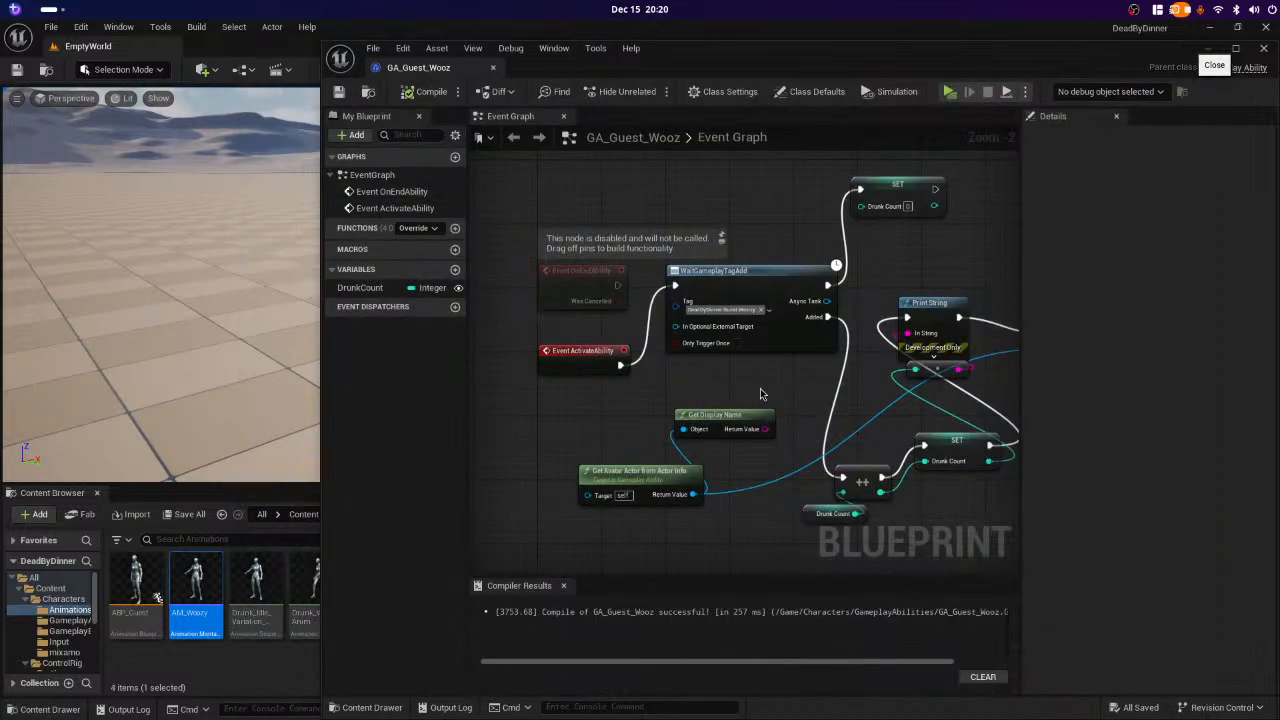
pyautogui.rightClick(822, 222)
pyautogui.click(806, 250)
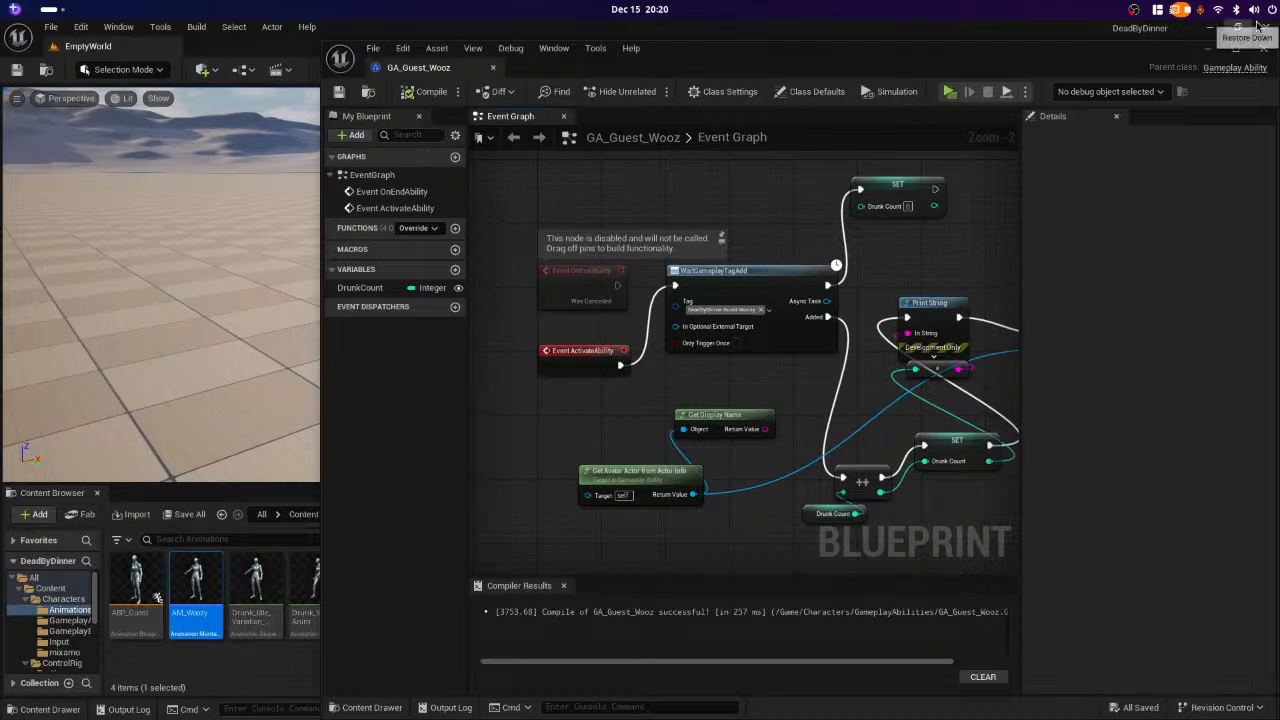
# - Switch to OBS and make goodbye the active scene
pyautogui.press('super')
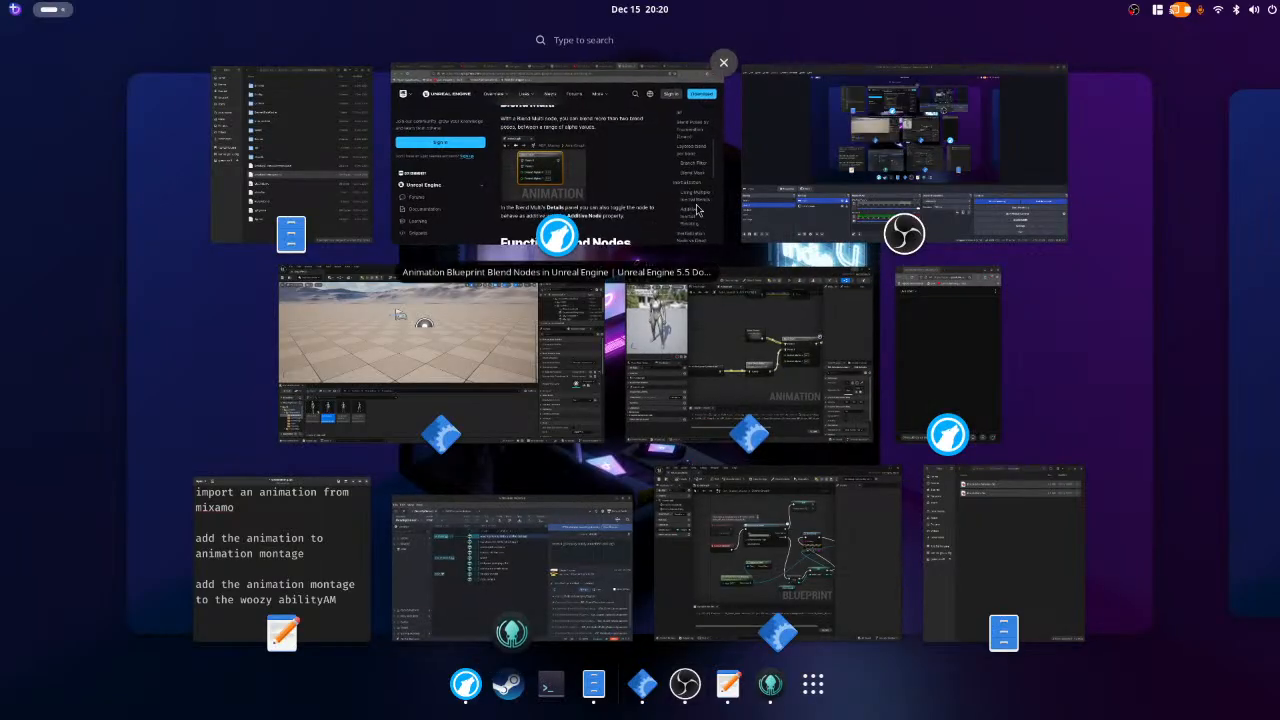
pyautogui.click(784, 197)
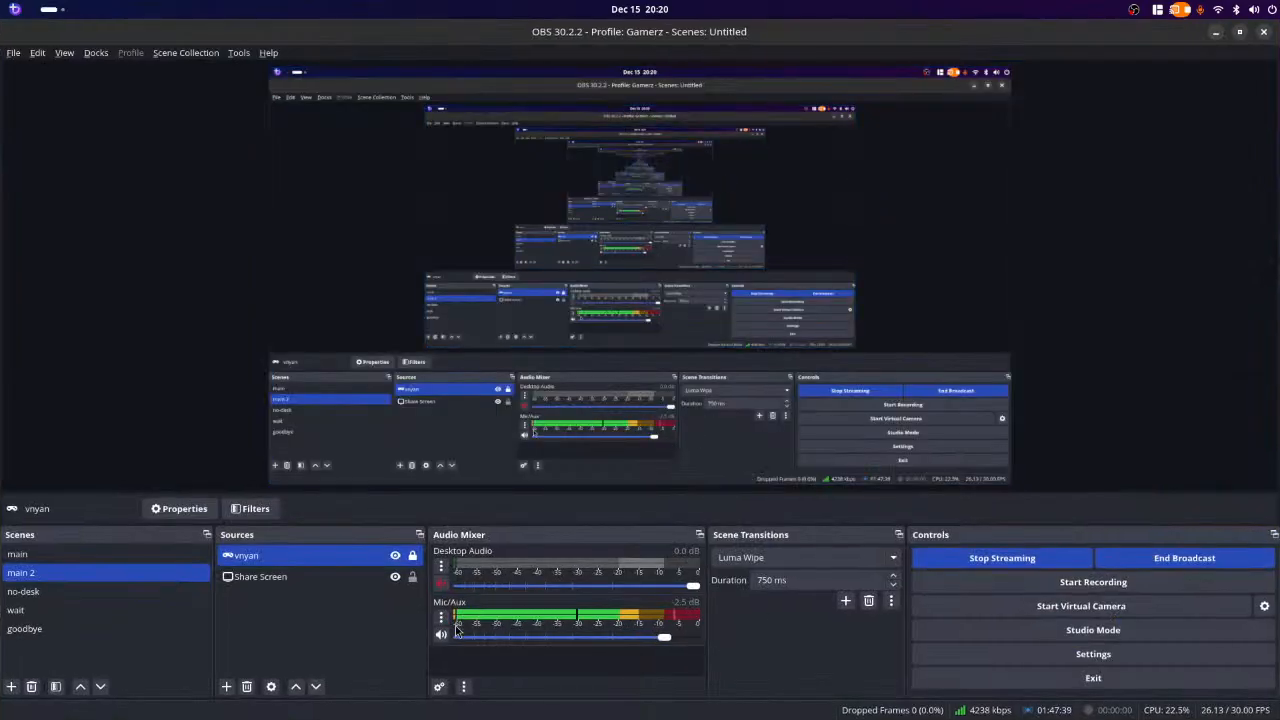
pyautogui.click(108, 631)
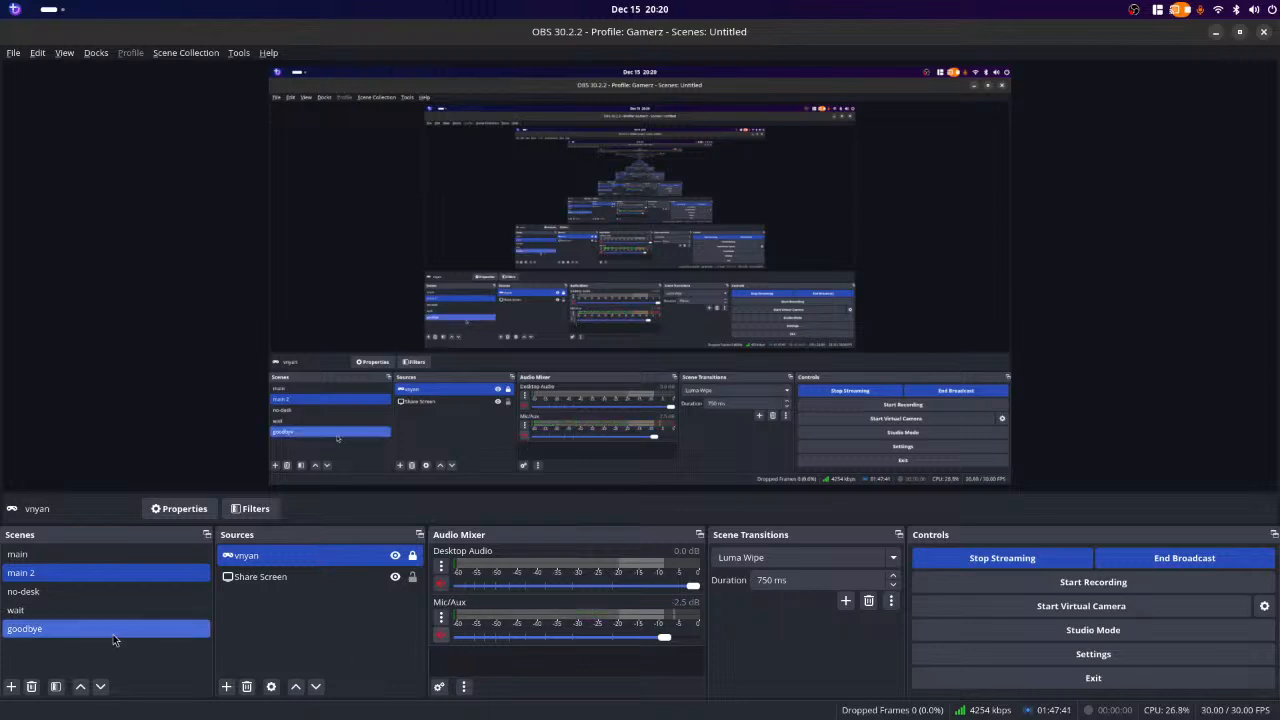